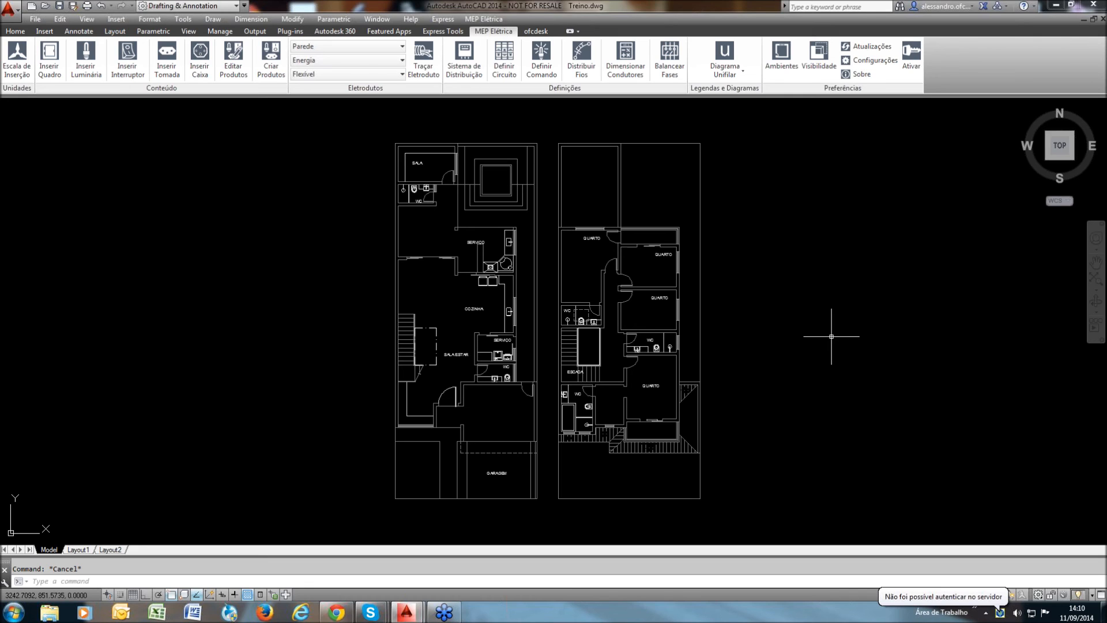
middle_drag(821, 321, 808, 321)
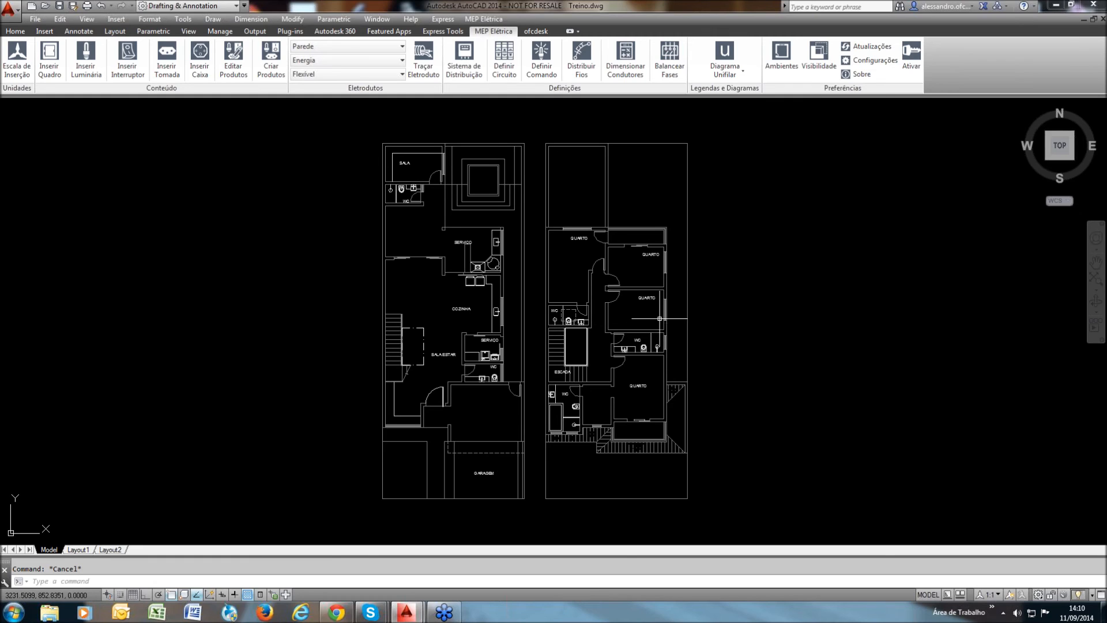
middle_drag(647, 323, 644, 325)
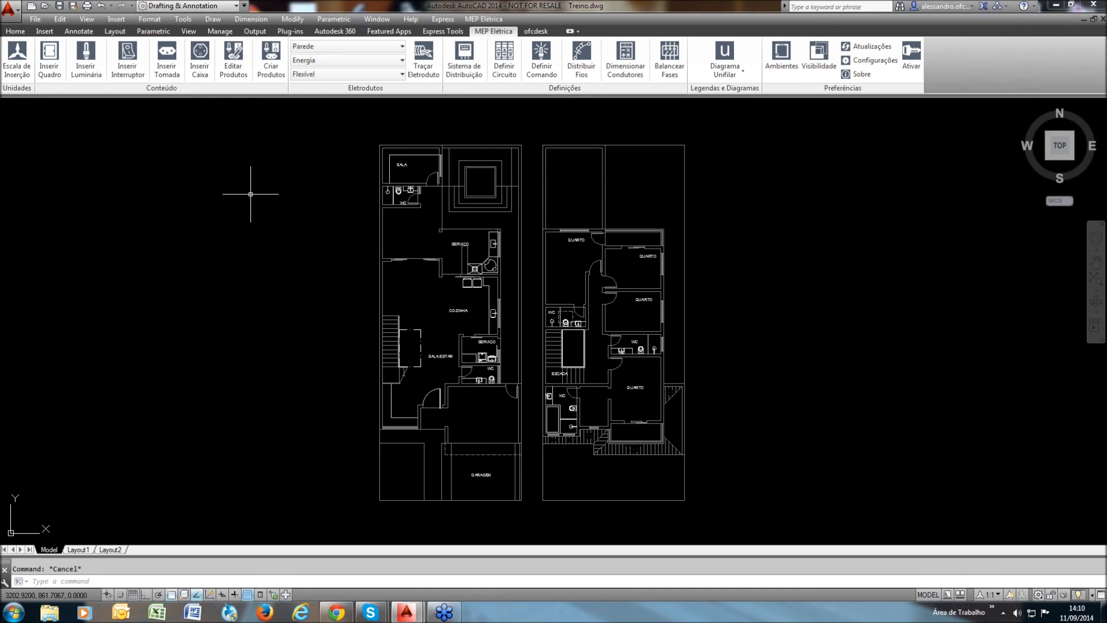
click(24, 32)
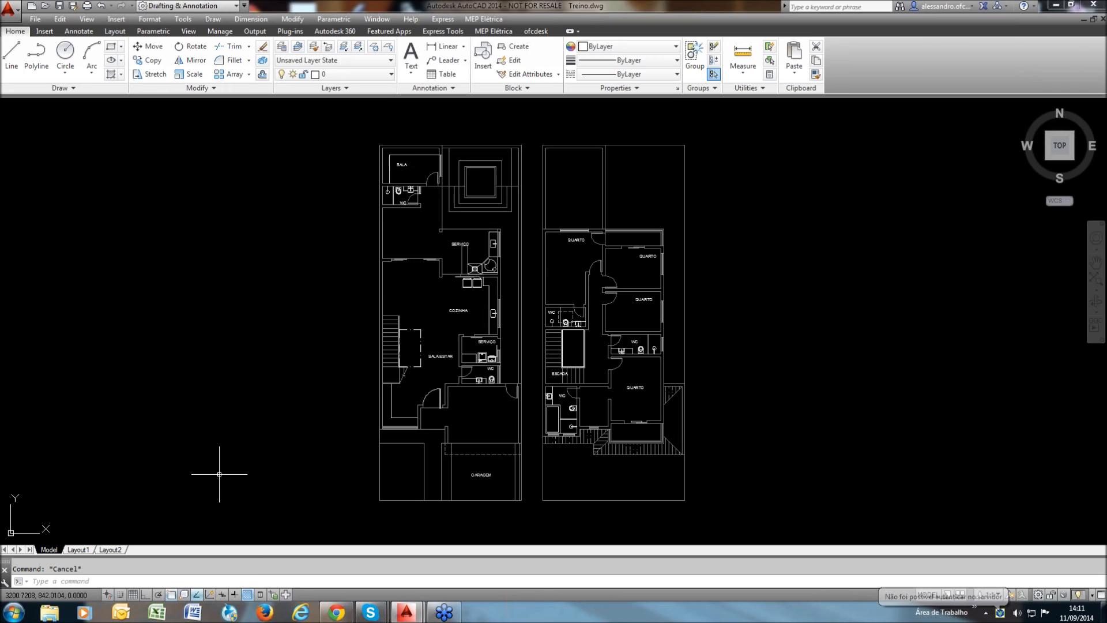
click(163, 578)
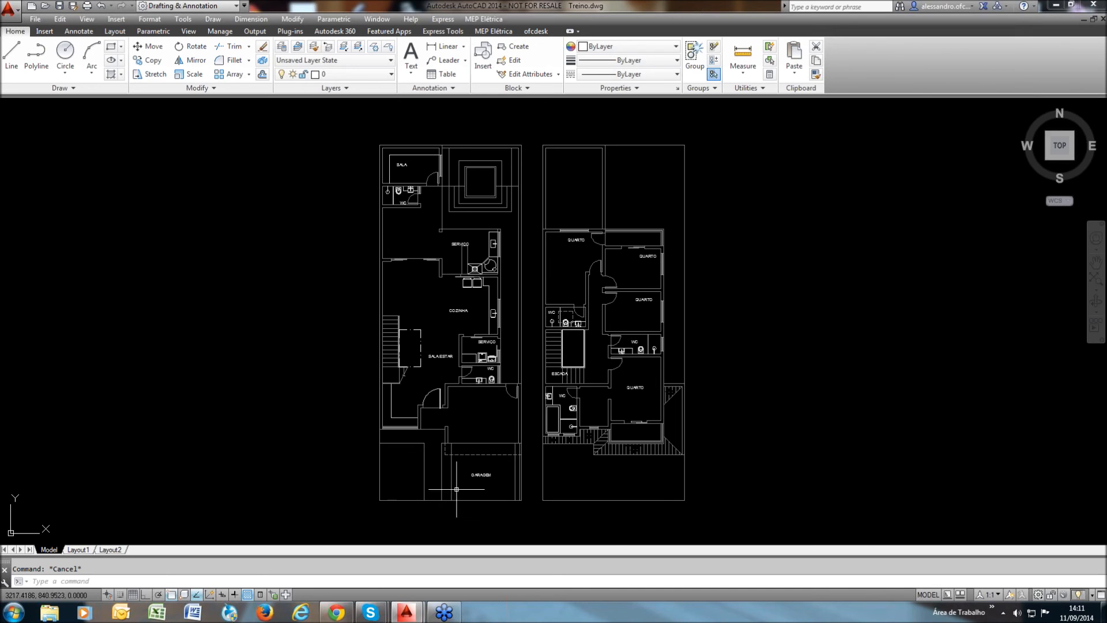
middle_drag(622, 436, 640, 443)
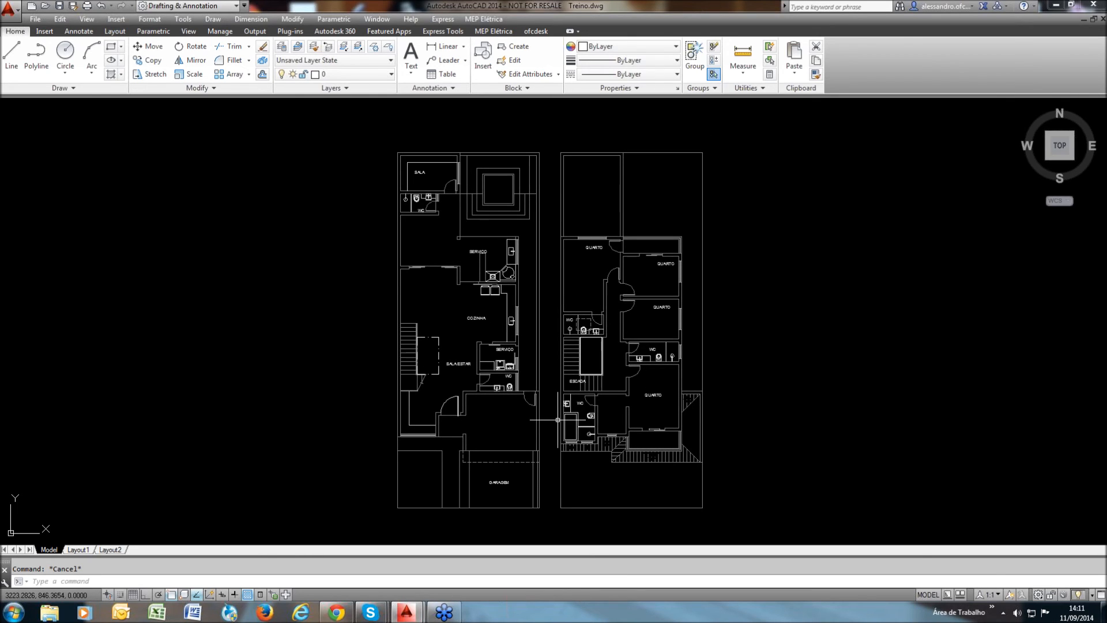
middle_drag(567, 407, 587, 380)
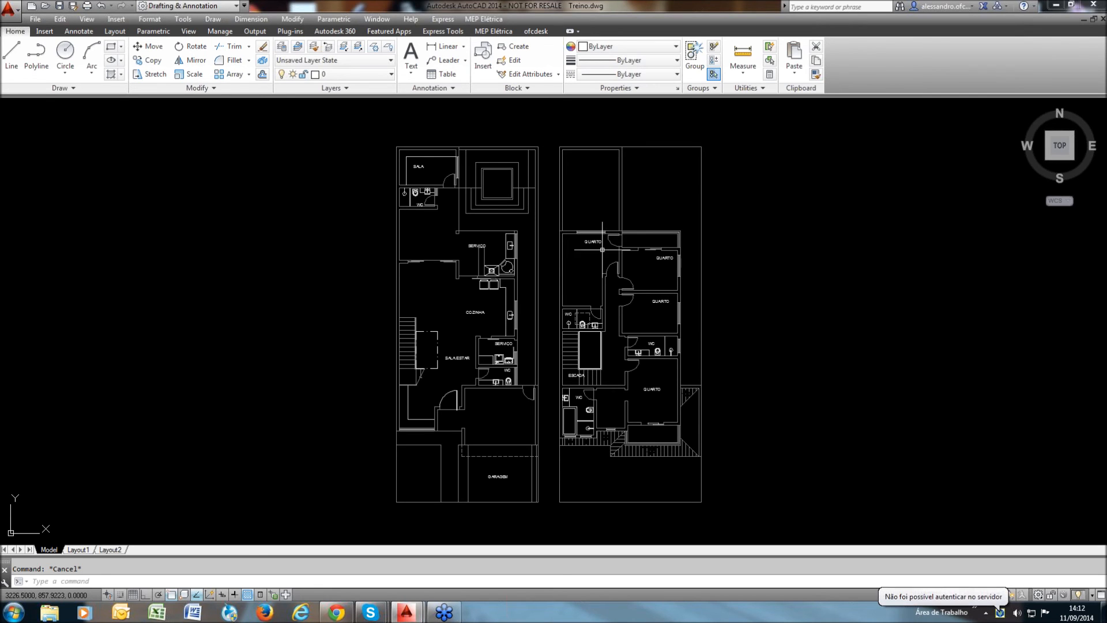
scroll(592, 348, down, 2)
scroll(596, 347, up, 4)
scroll(595, 347, down, 3)
scroll(499, 381, up, 3)
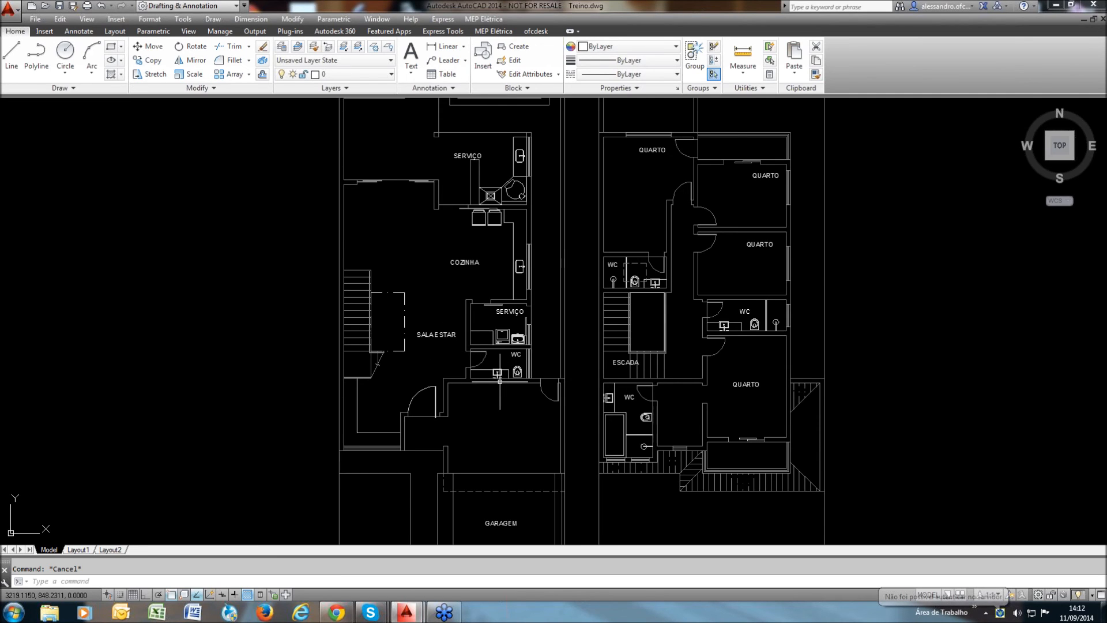
scroll(499, 381, up, 2)
scroll(487, 377, down, 4)
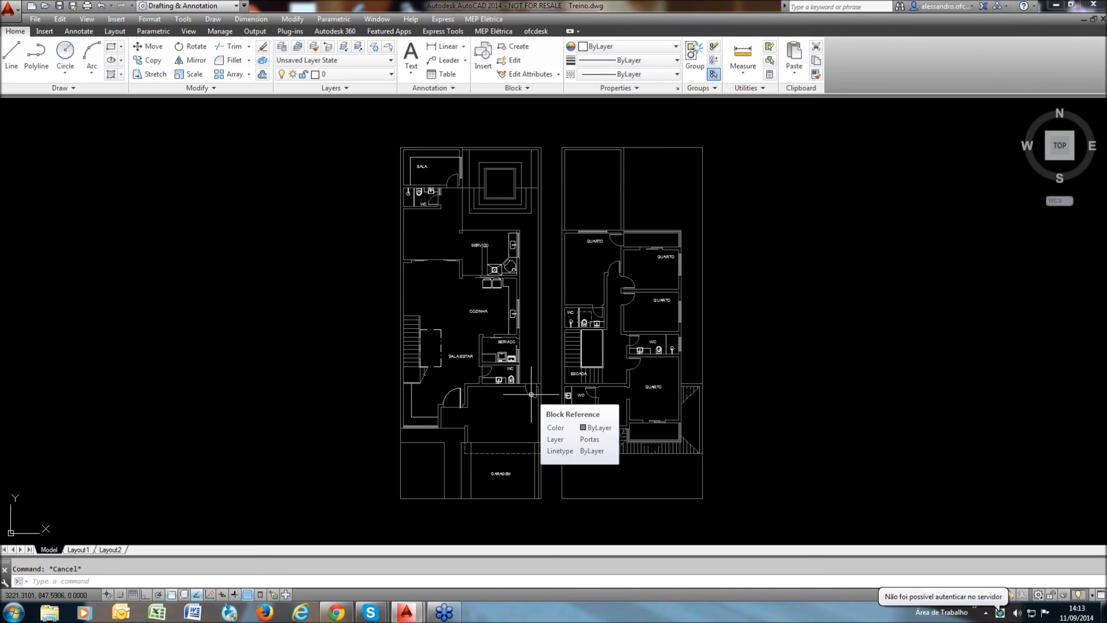
Examine the drawing's unit settings, including the insertion scale for inserted content
text(un)
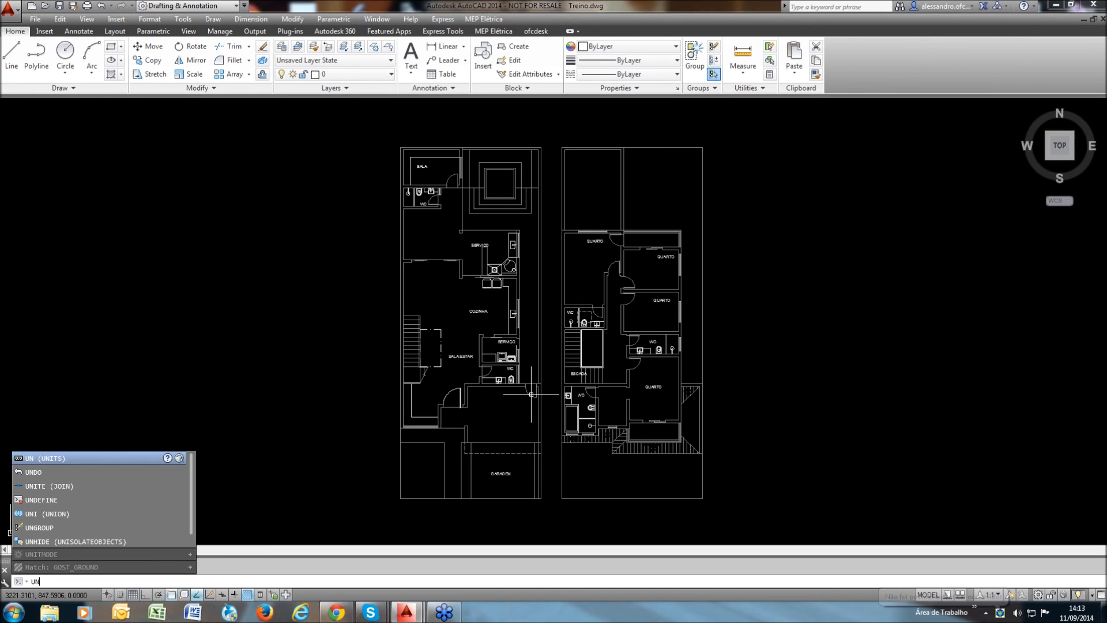
key(Return)
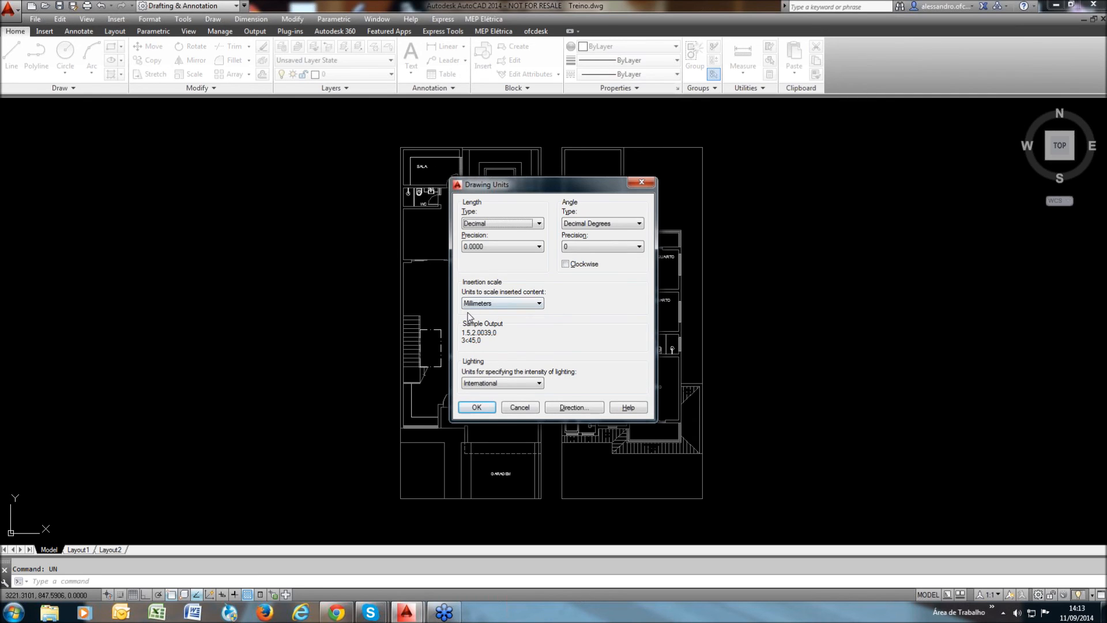
click(487, 407)
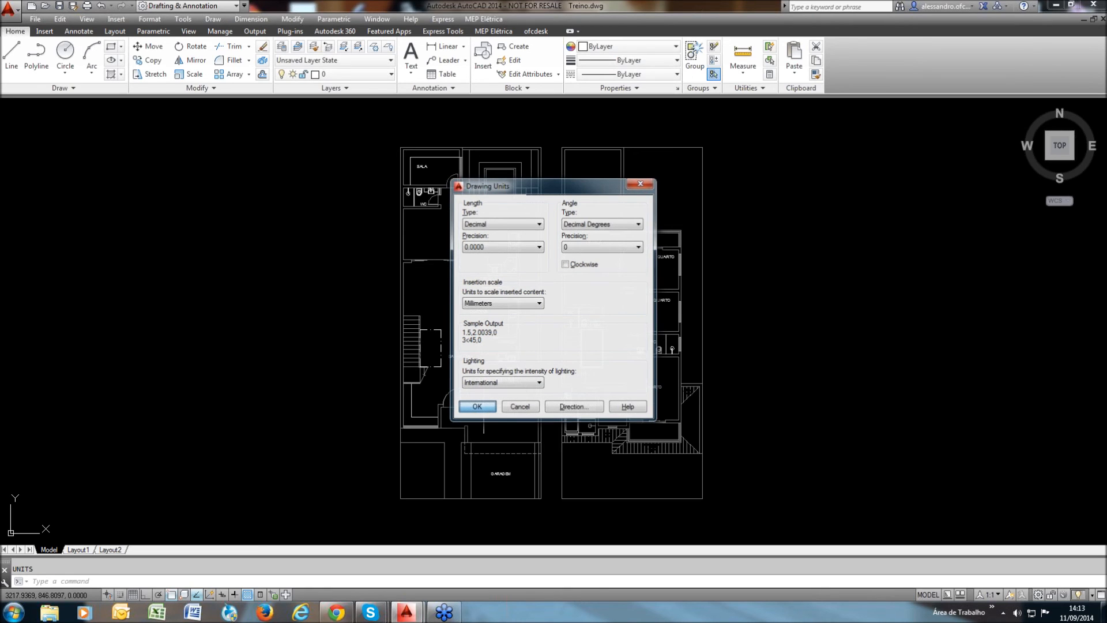
click(477, 406)
Draw a vertical line 0.8 units long, with ortho on, beside the opening of the WC door next to SALA ESTAR
scroll(474, 331, up, 8)
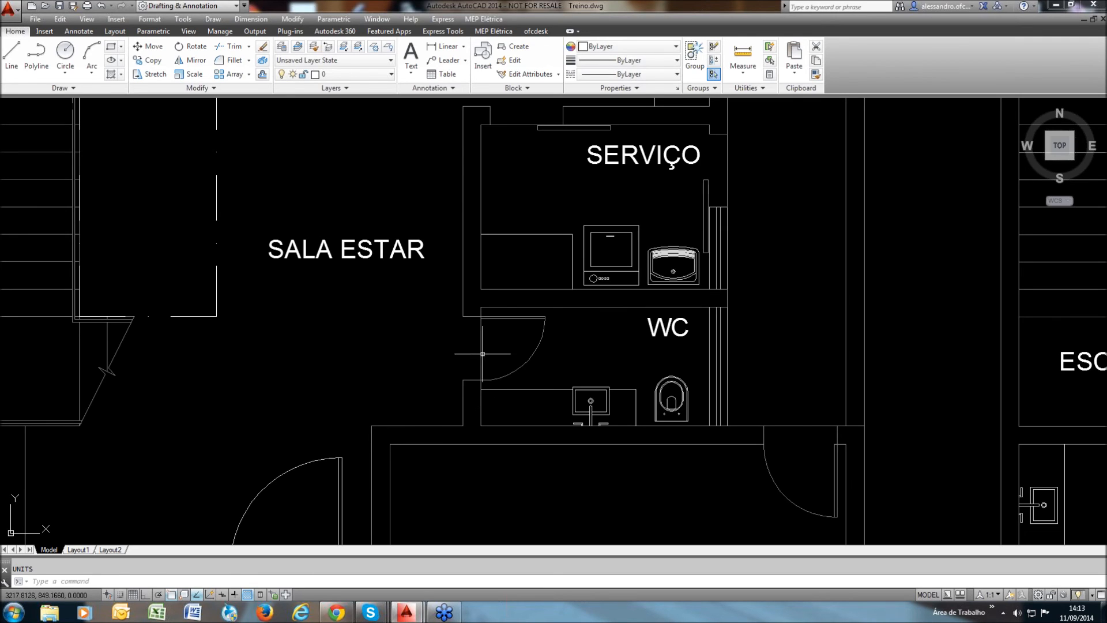
scroll(463, 343, up, 4)
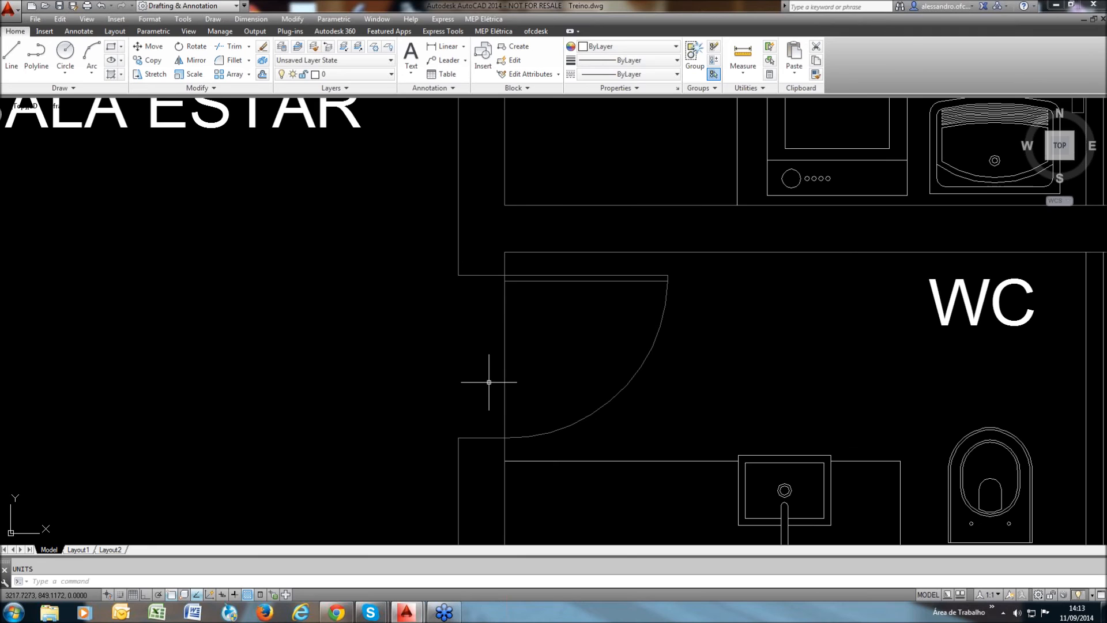
scroll(486, 428, down, 2)
scroll(486, 406, down, 2)
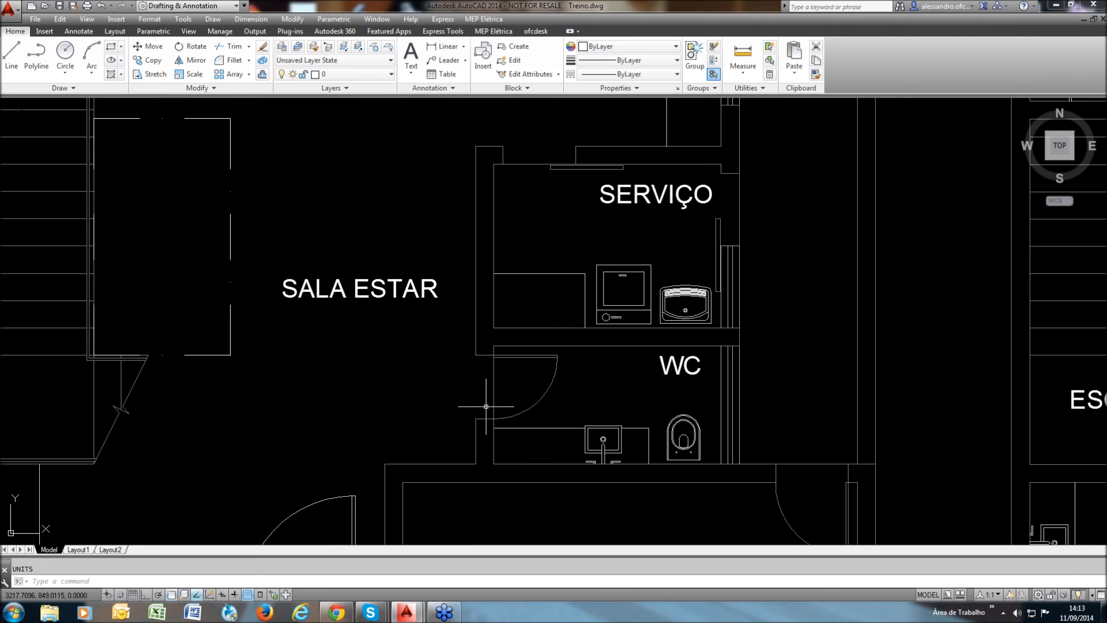
scroll(489, 398, up, 2)
middle_drag(501, 373, 500, 360)
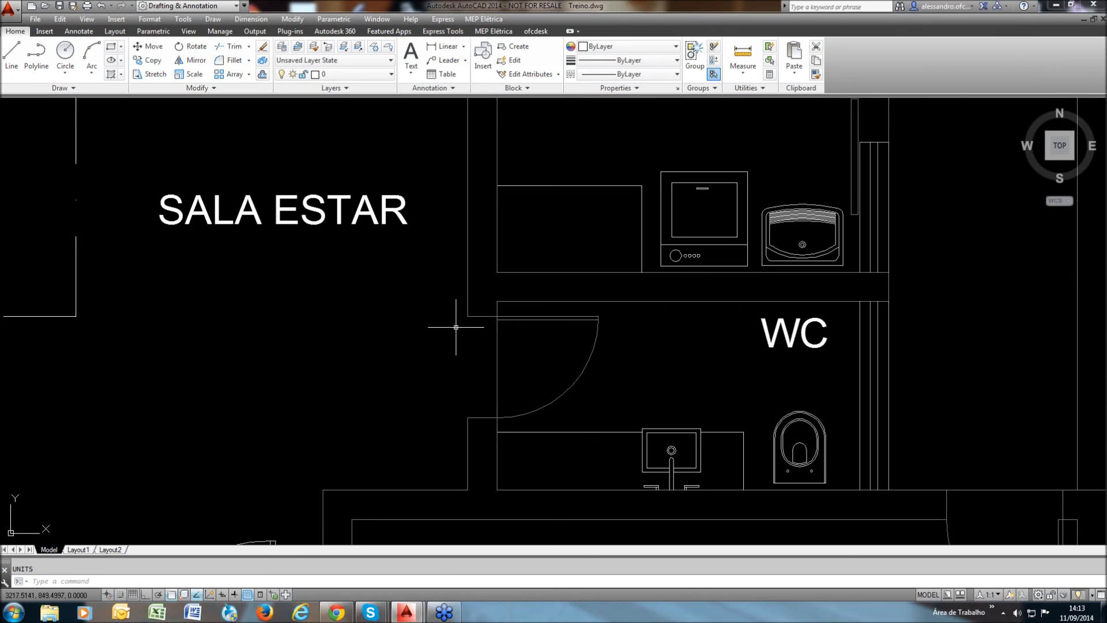
middle_drag(457, 324, 458, 319)
scroll(455, 334, up, 2)
text(l)
key(Return)
click(456, 299)
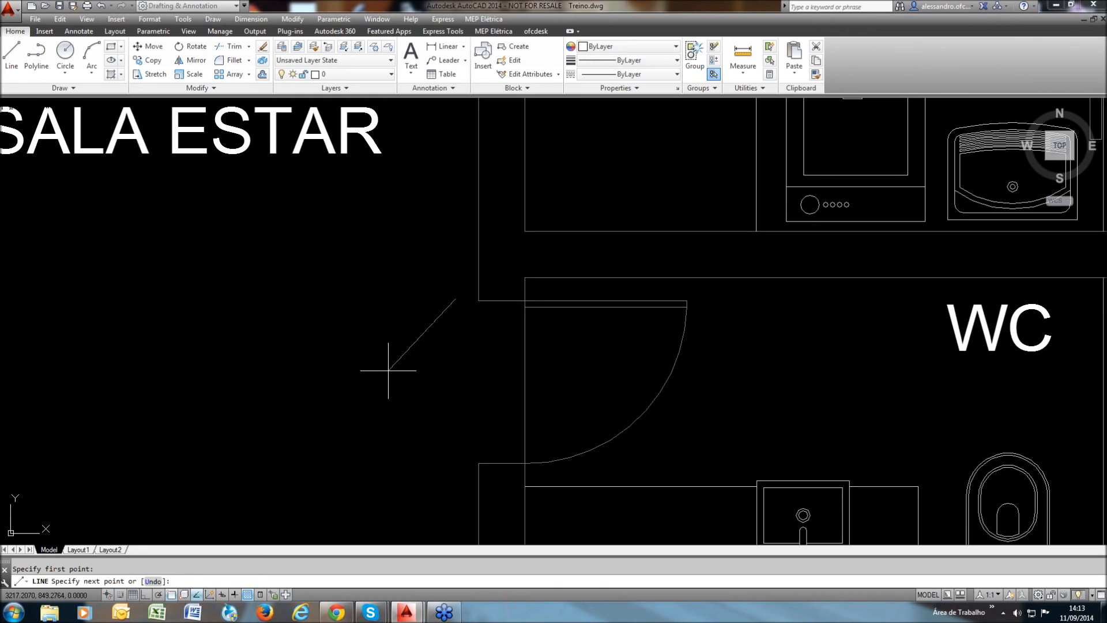
key(F8)
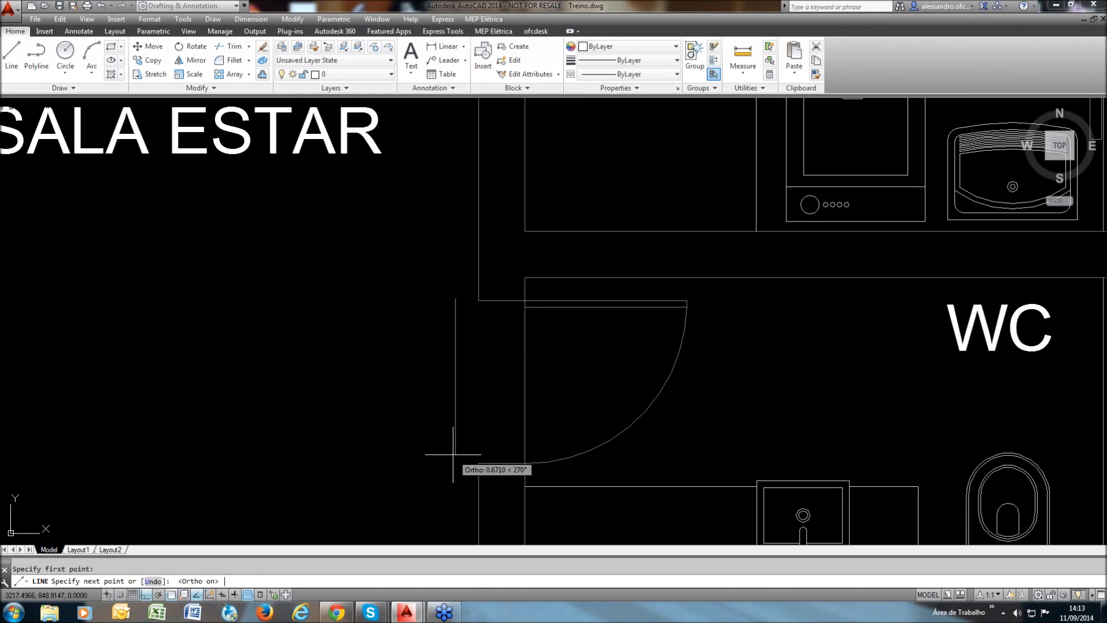
text(.8)
key(Return)
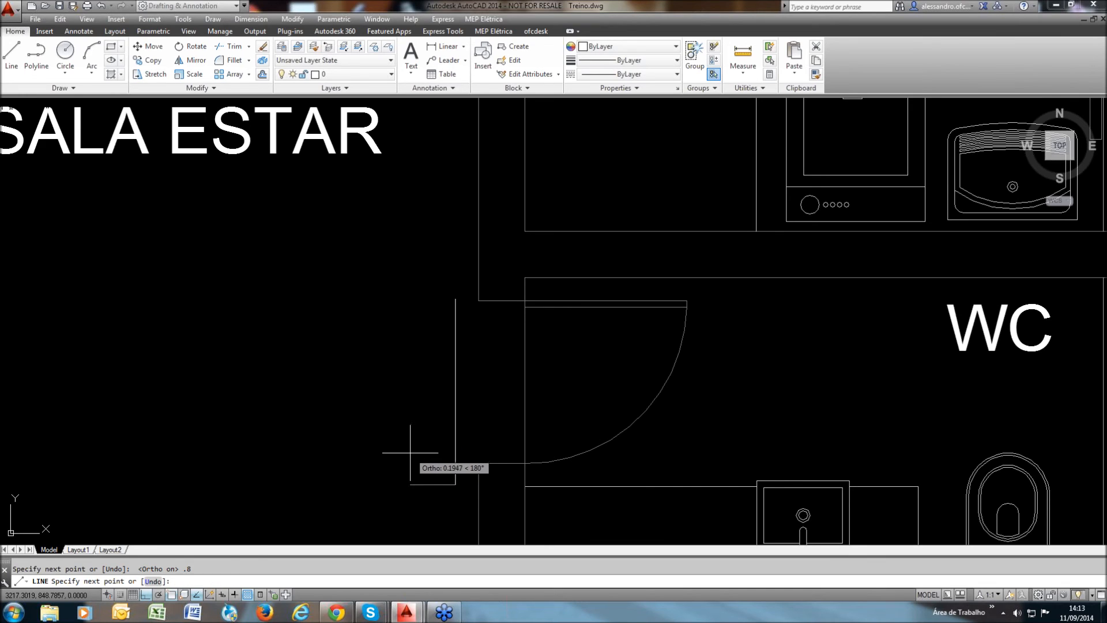
key(Return)
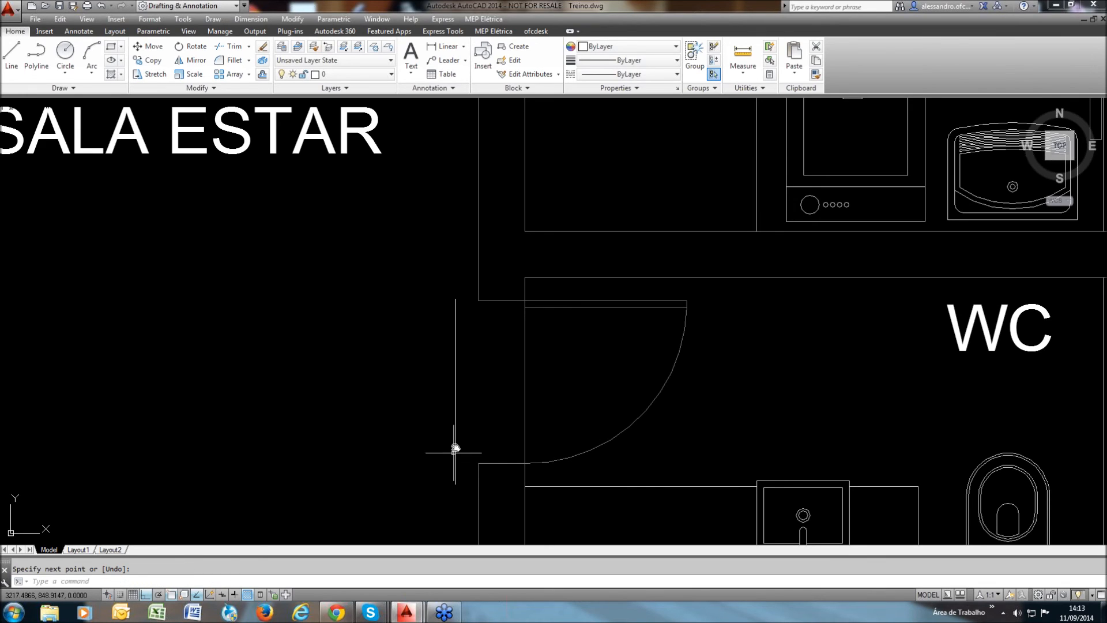
Delete the vertical reference line beside the WC door opening
middle_drag(455, 451, 455, 445)
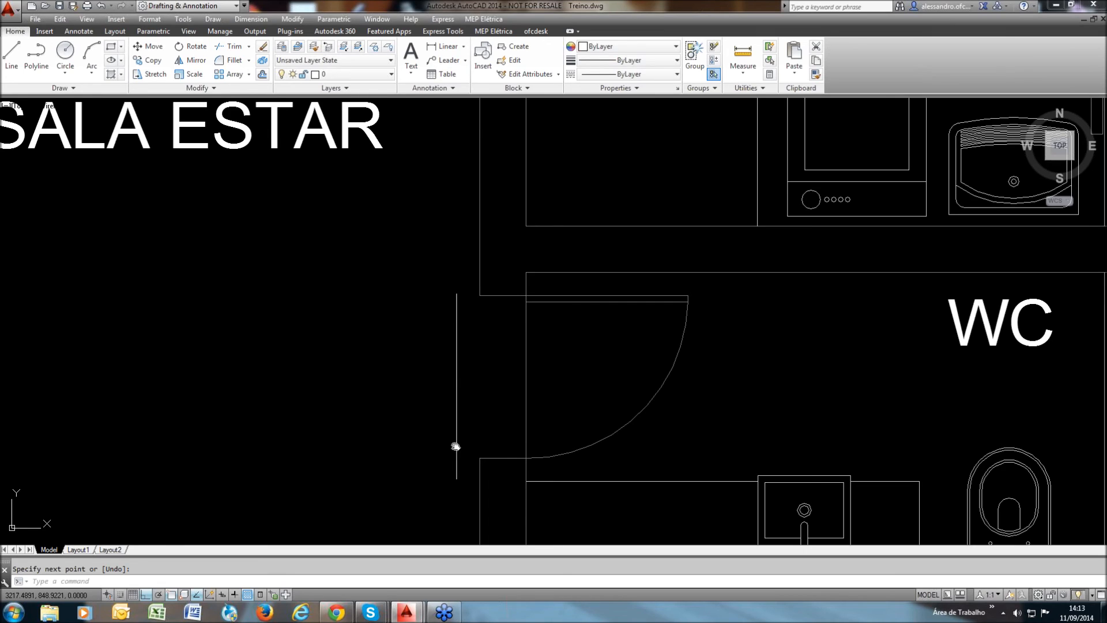
click(455, 447)
middle_drag(499, 413, 498, 387)
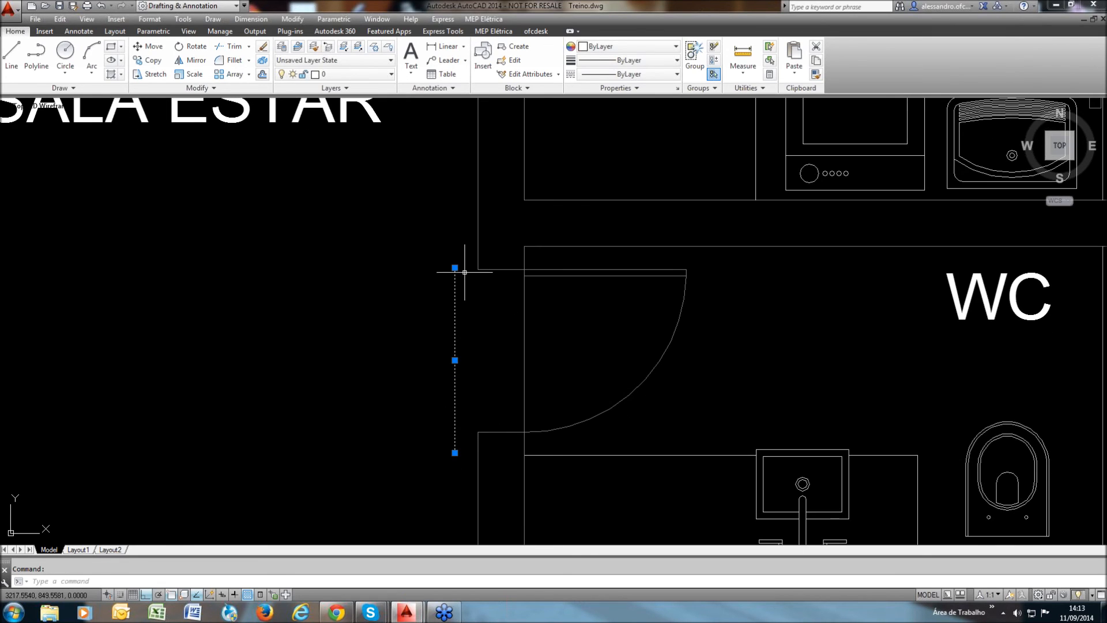
scroll(427, 384, down, 2)
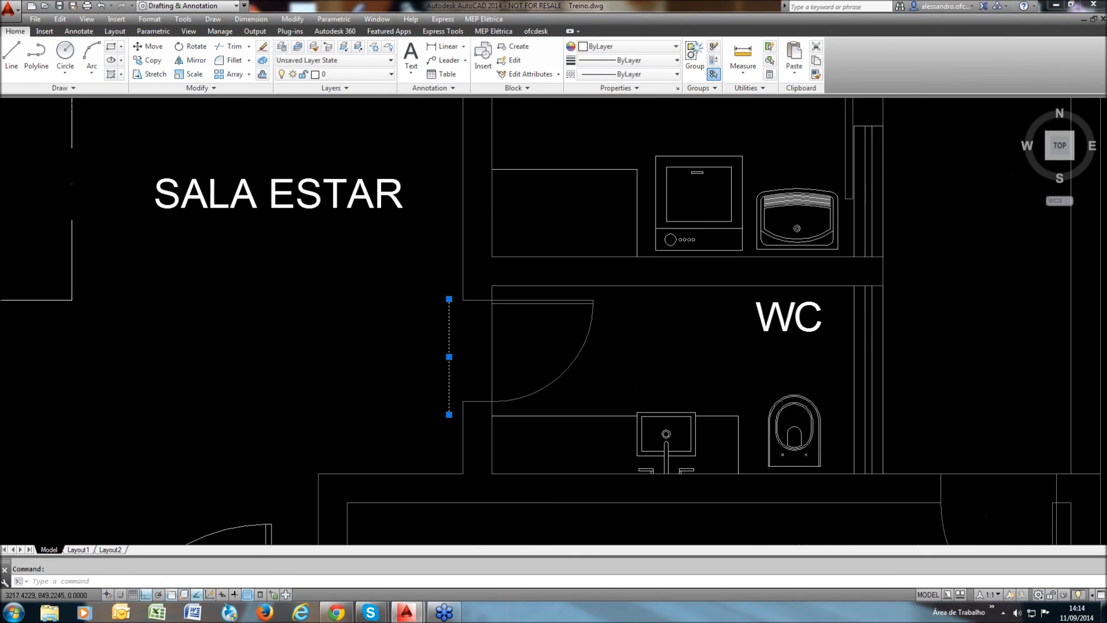
scroll(439, 355, up, 2)
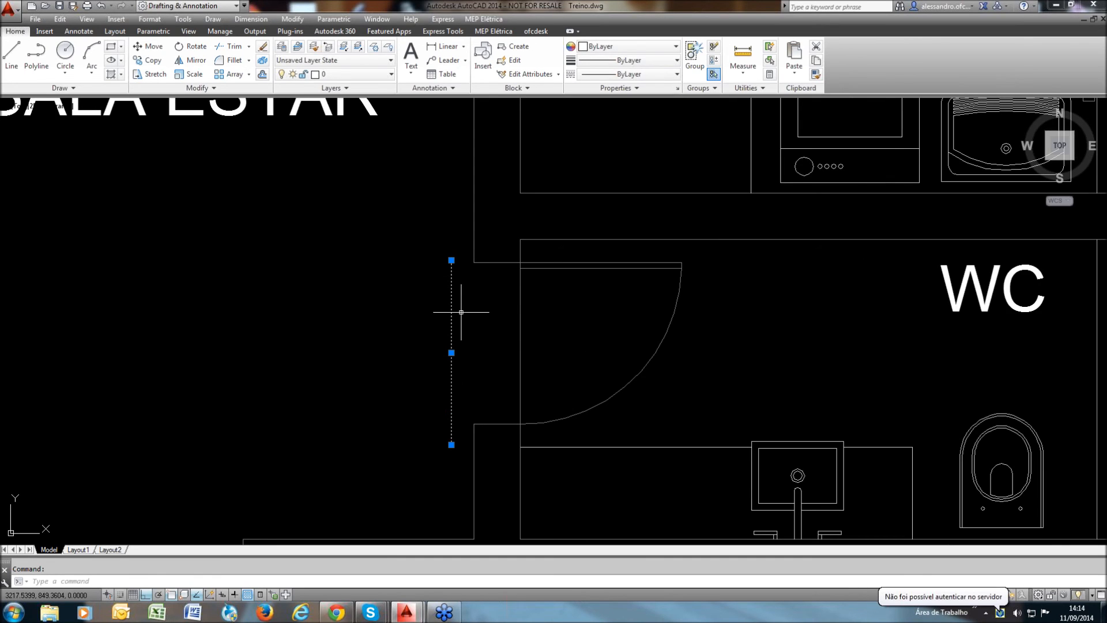
key(Delete)
scroll(461, 312, down, 2)
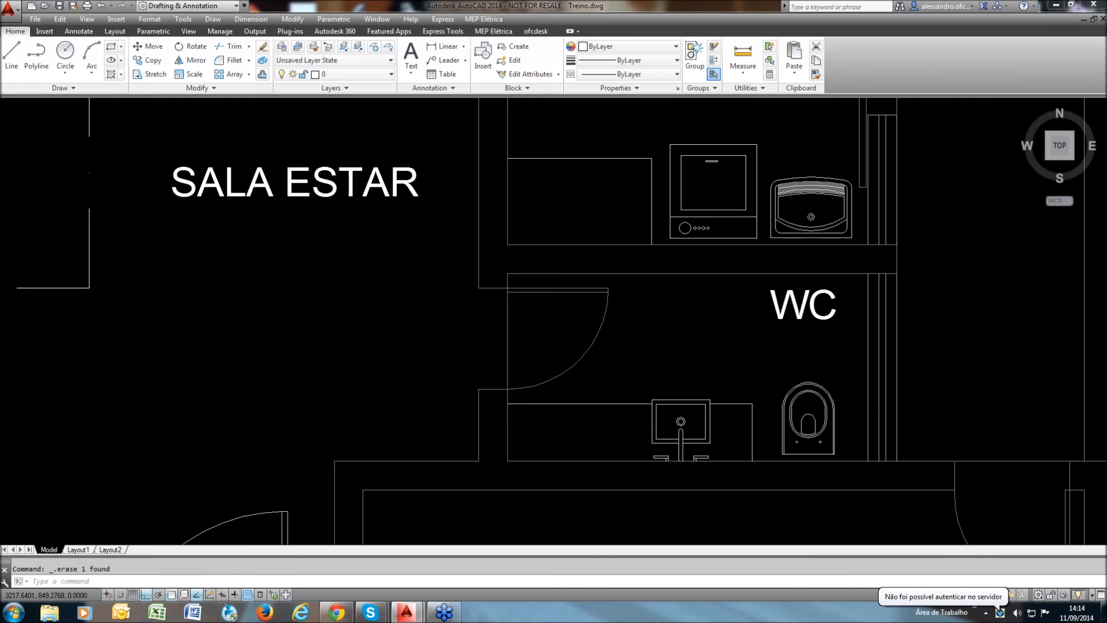
Review the electrical commands that the MEP Elétrica add-on offers
scroll(485, 331, down, 8)
middle_drag(569, 343, 549, 362)
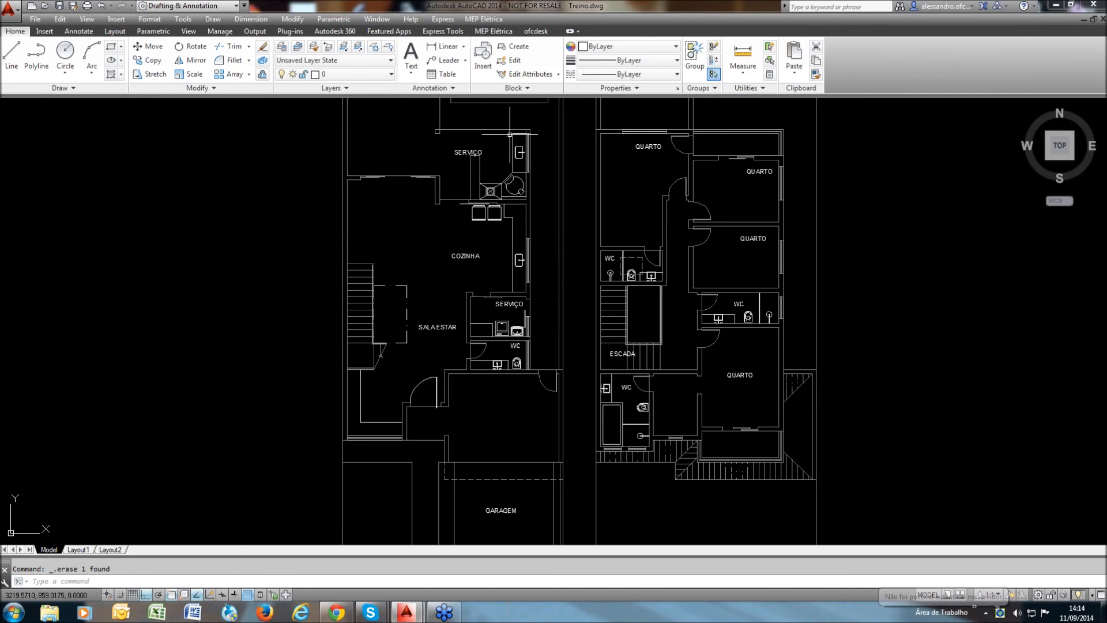
click(494, 33)
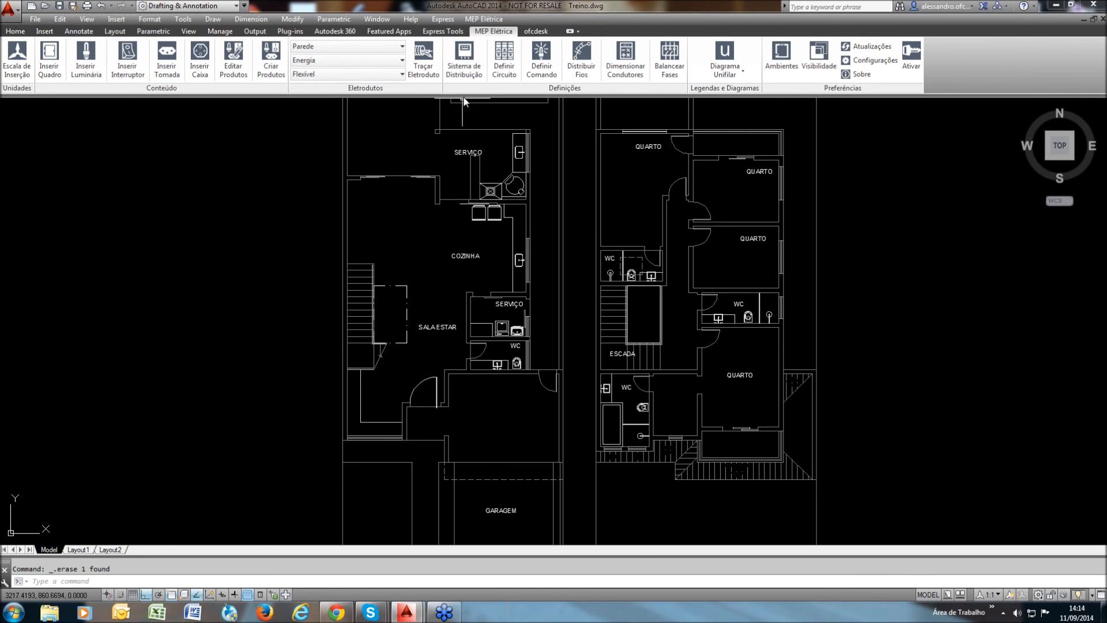
click(492, 19)
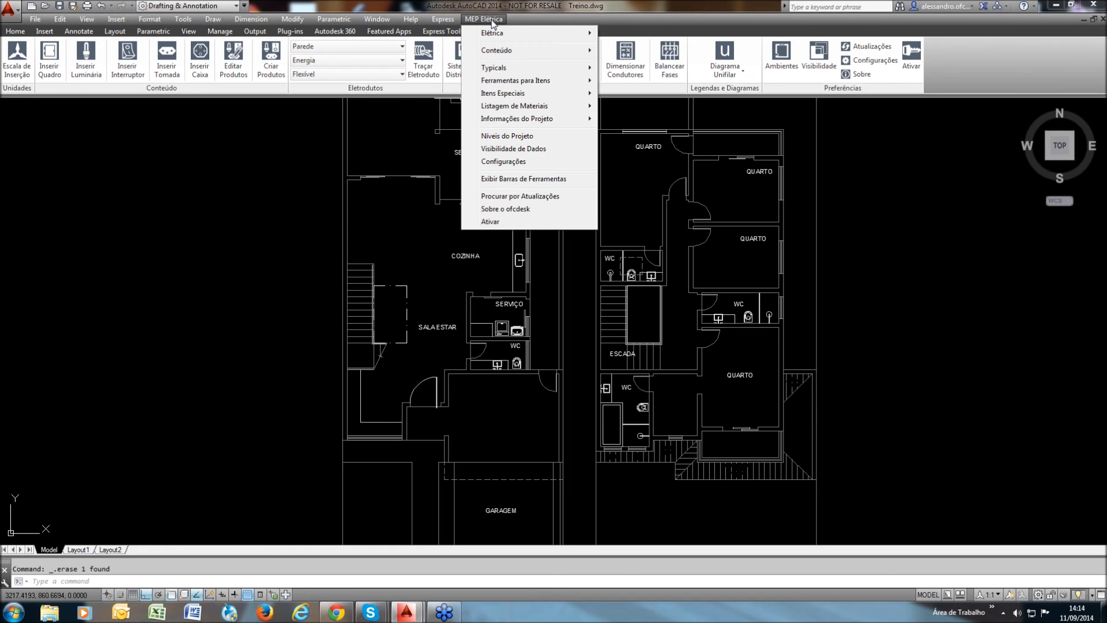
mouse_move(499, 40)
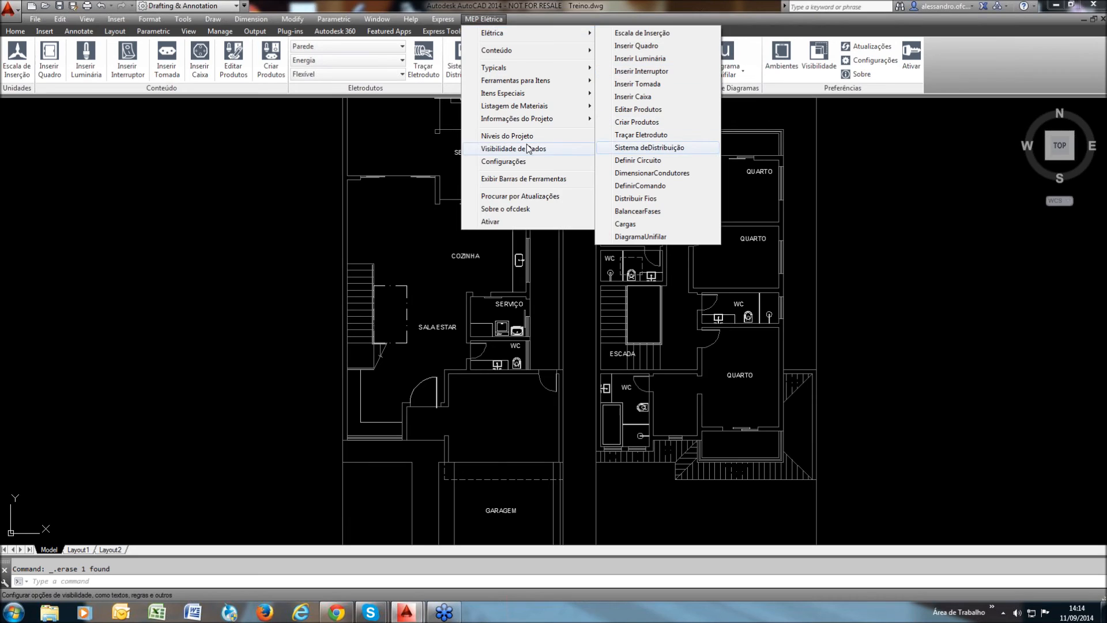
click(201, 168)
click(201, 169)
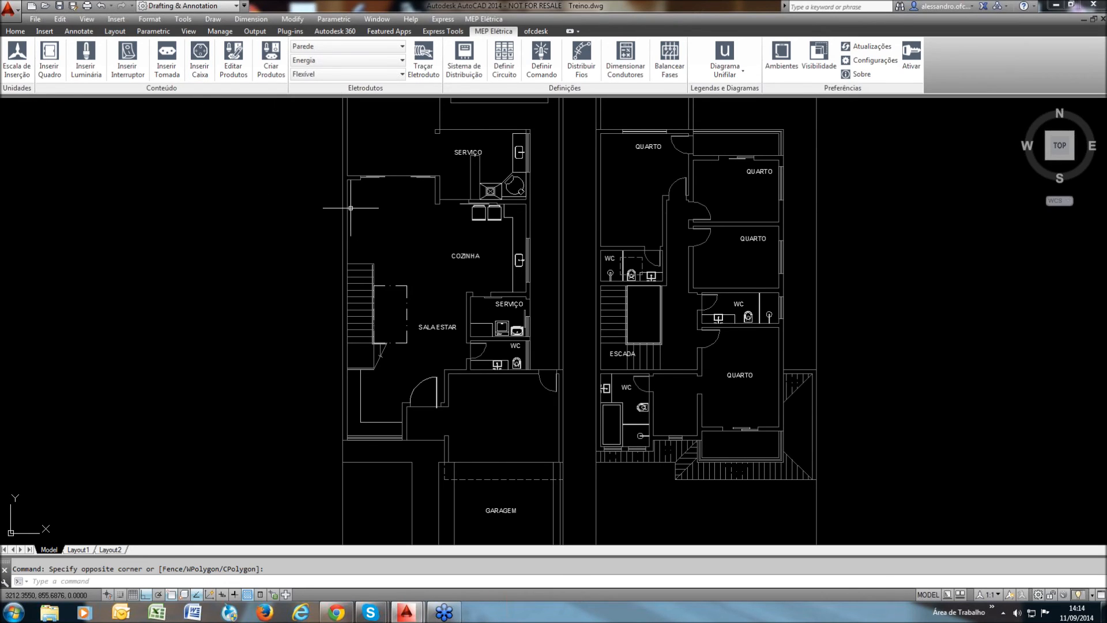
middle_drag(437, 209, 445, 245)
scroll(445, 245, down, 2)
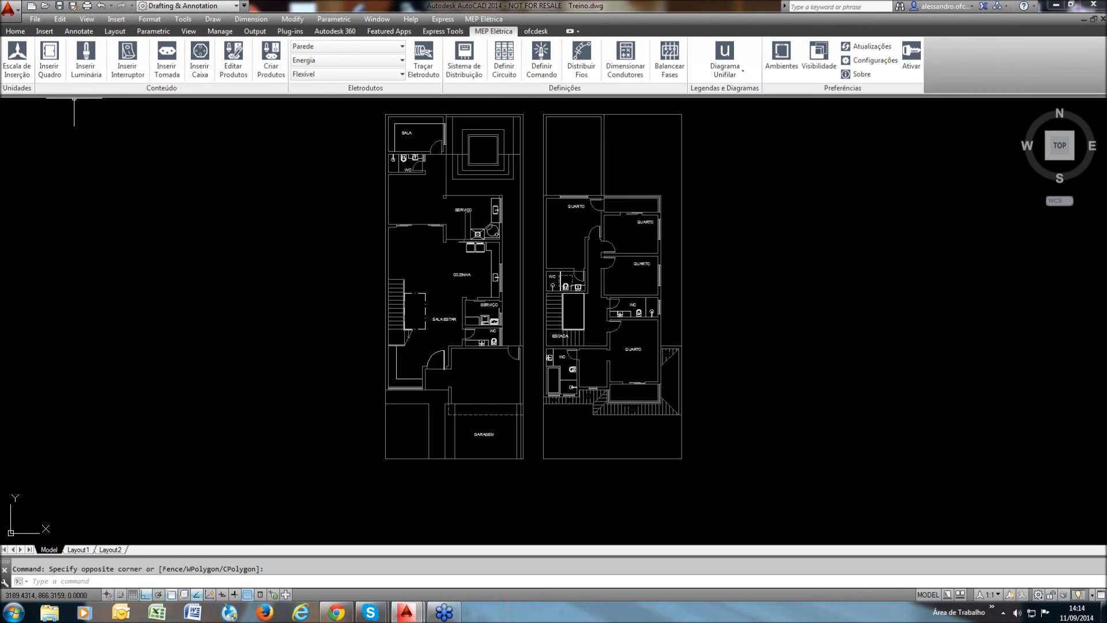
middle_drag(624, 267, 629, 295)
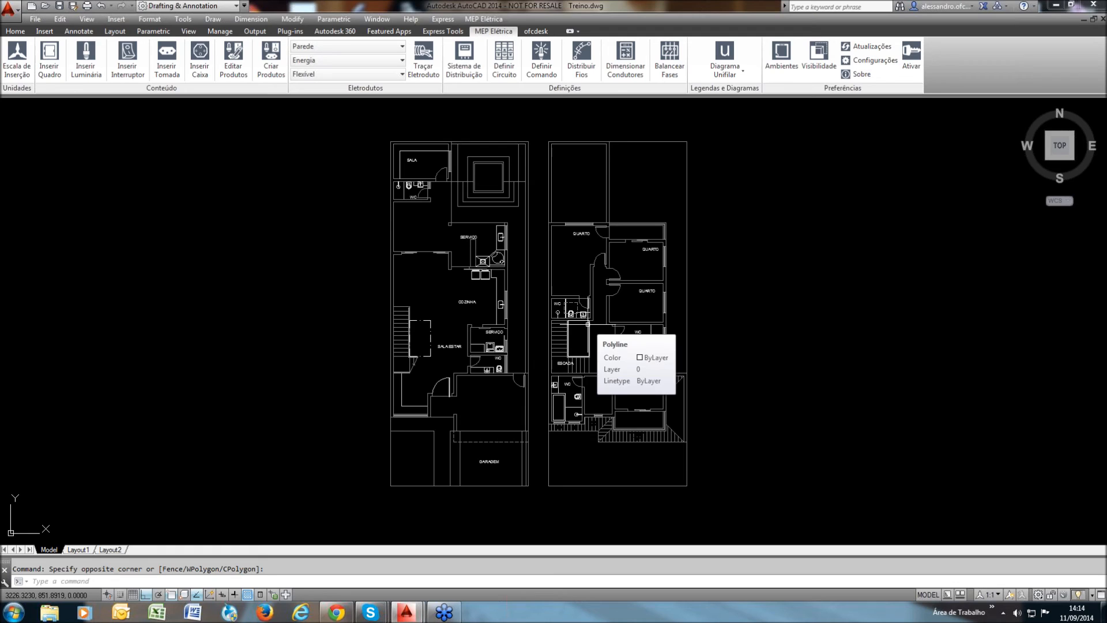
middle_drag(534, 339, 542, 353)
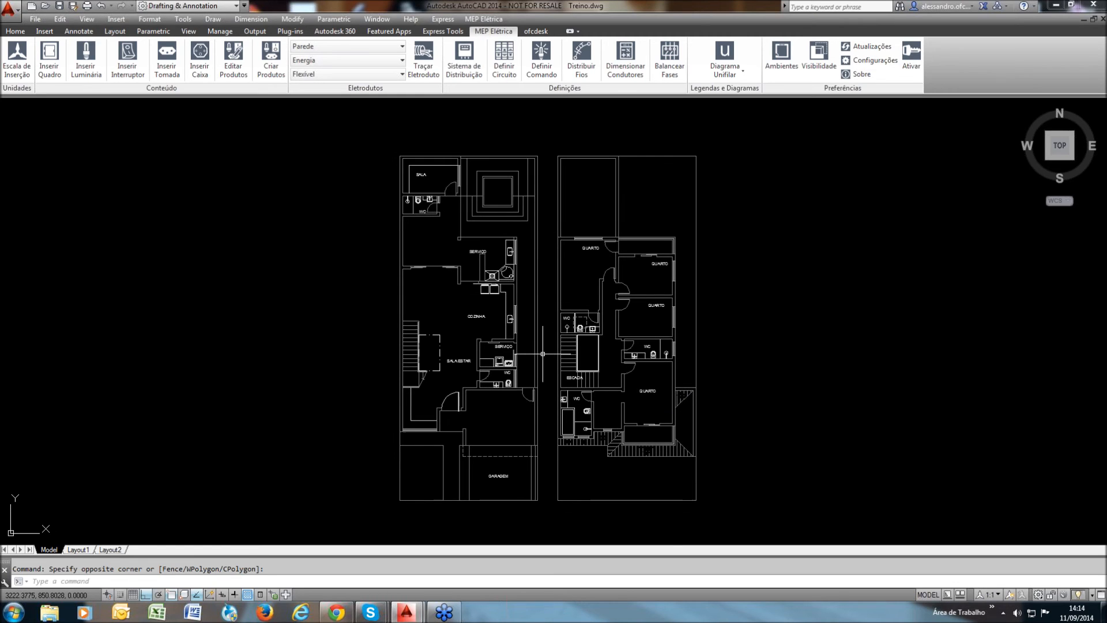
scroll(544, 349, up, 2)
scroll(548, 342, down, 2)
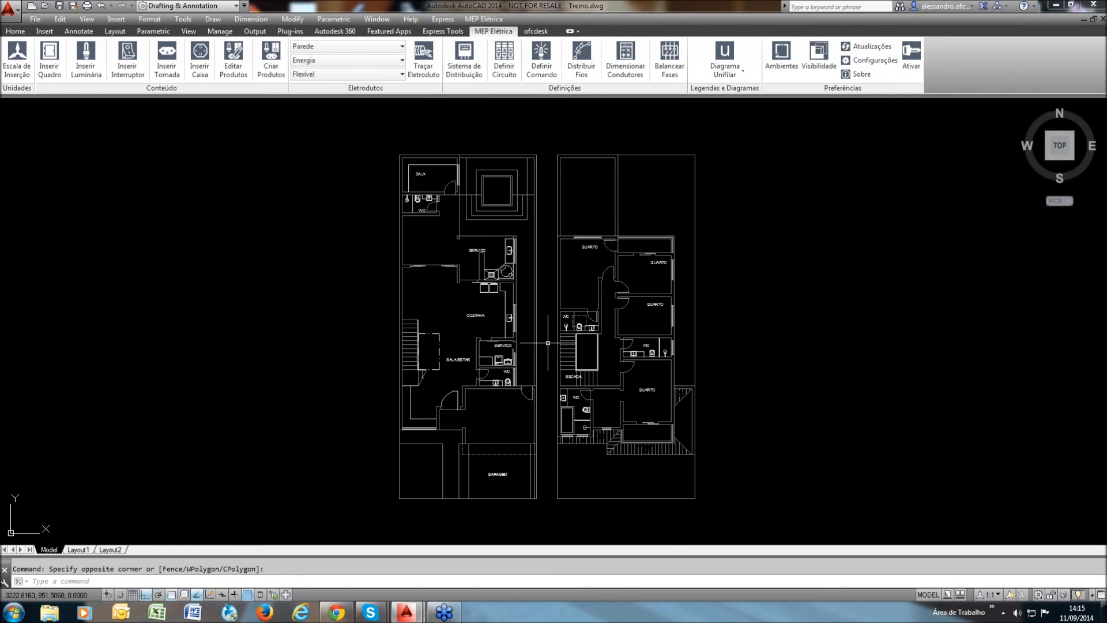
middle_drag(548, 343, 544, 348)
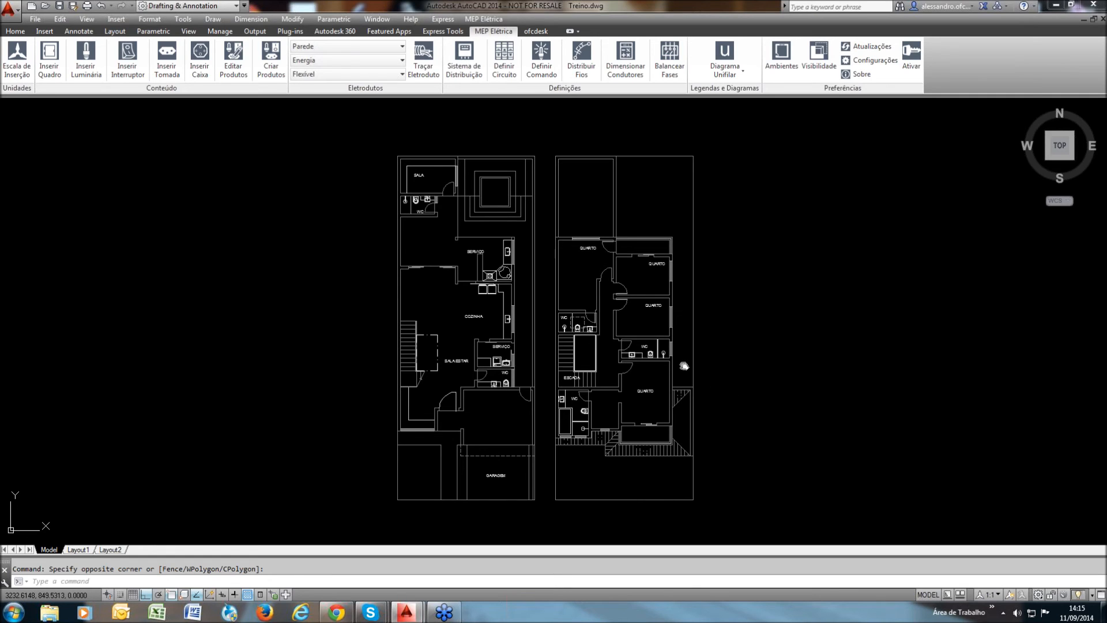
middle_drag(684, 371, 684, 365)
middle_drag(495, 385, 515, 360)
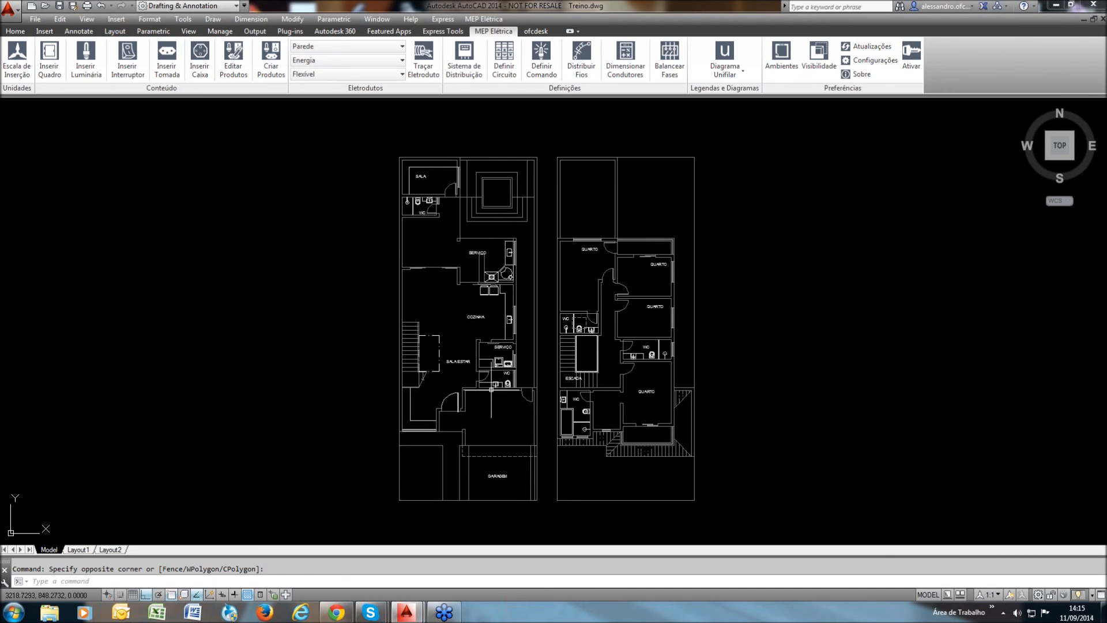
Review the drawing's layer list, including the OFC-ELEC conduit layers for floor, plumb line, slab and wall
scroll(459, 378, up, 2)
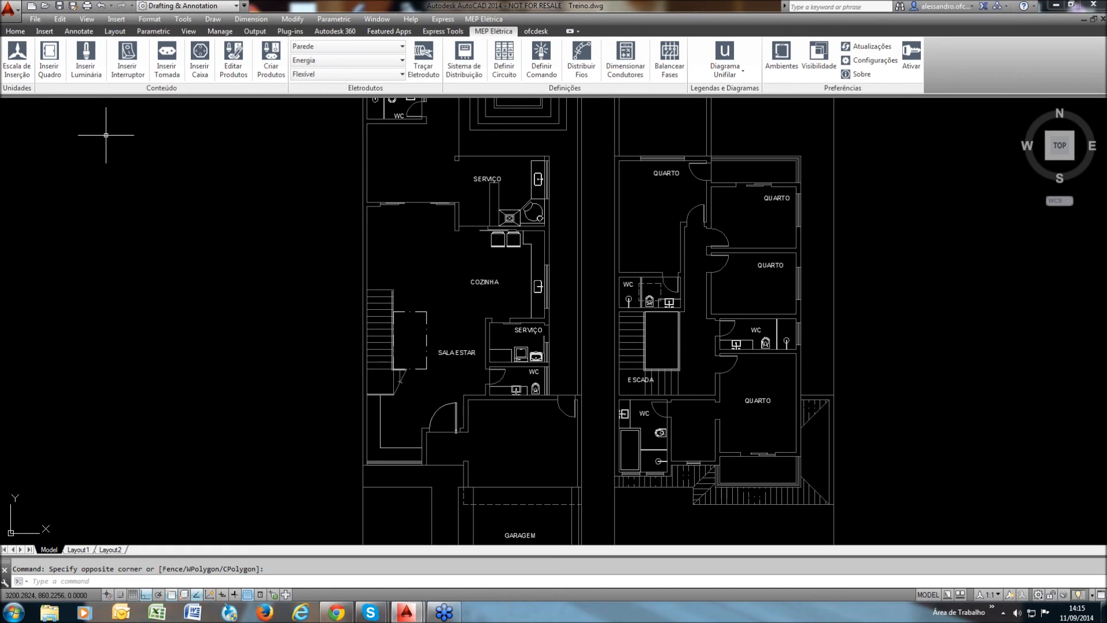
click(24, 33)
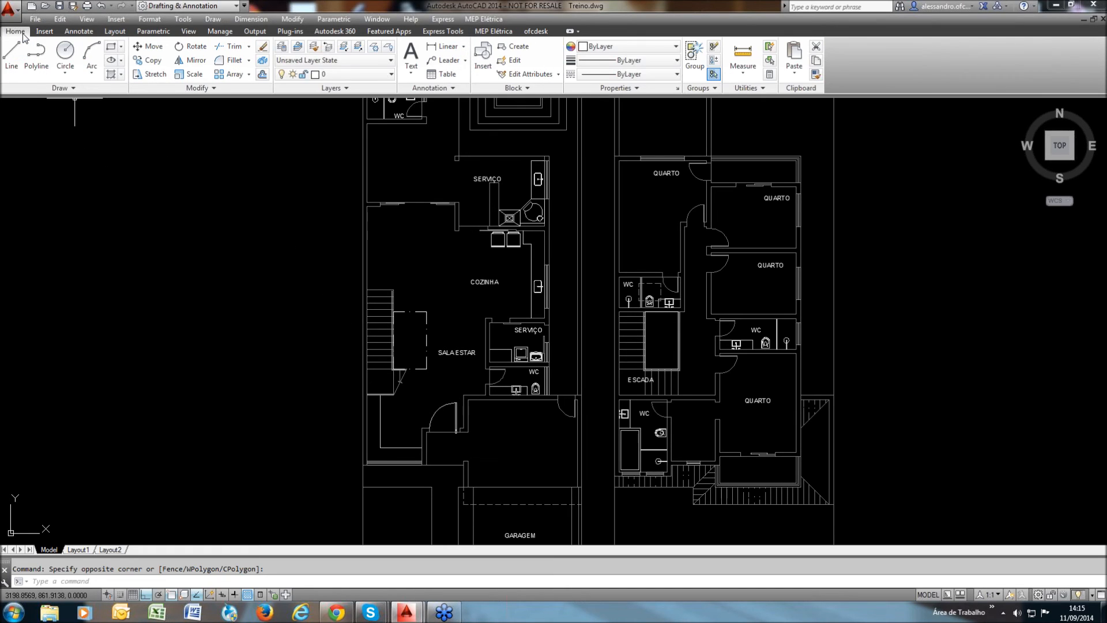
click(392, 76)
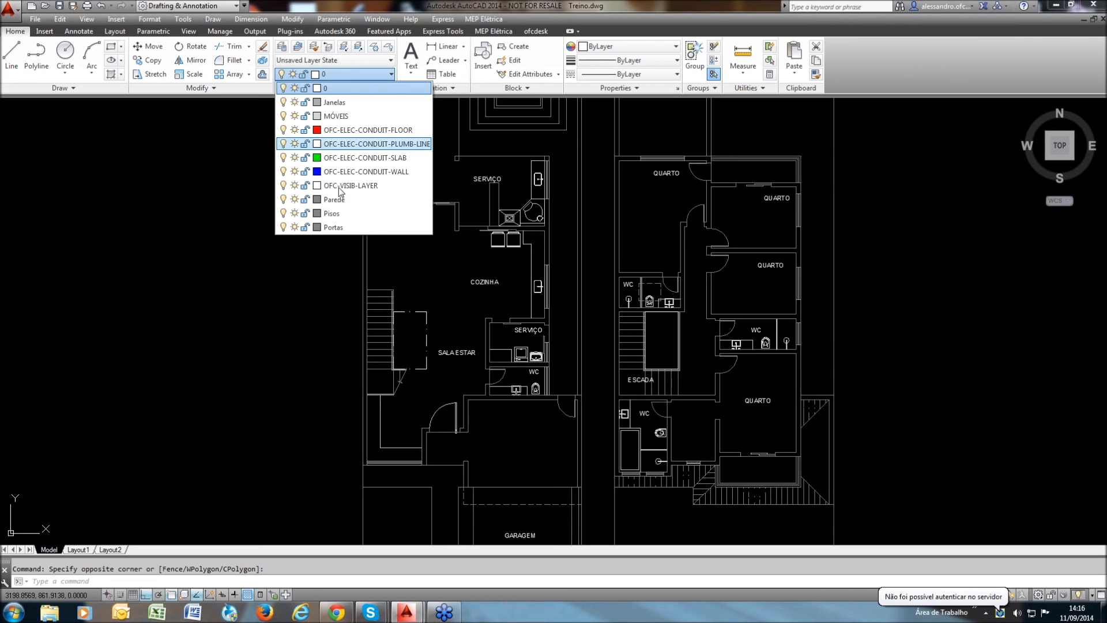
click(311, 277)
click(300, 283)
scroll(432, 363, down, 3)
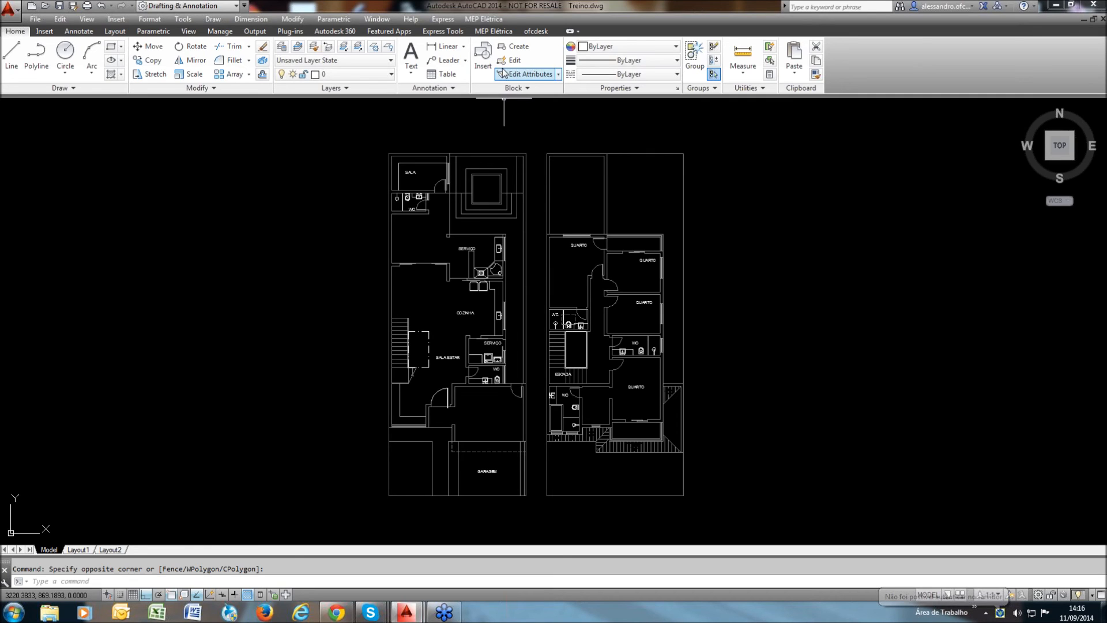
Set the MEP Elétrica insertion scale unit to Metros
click(493, 31)
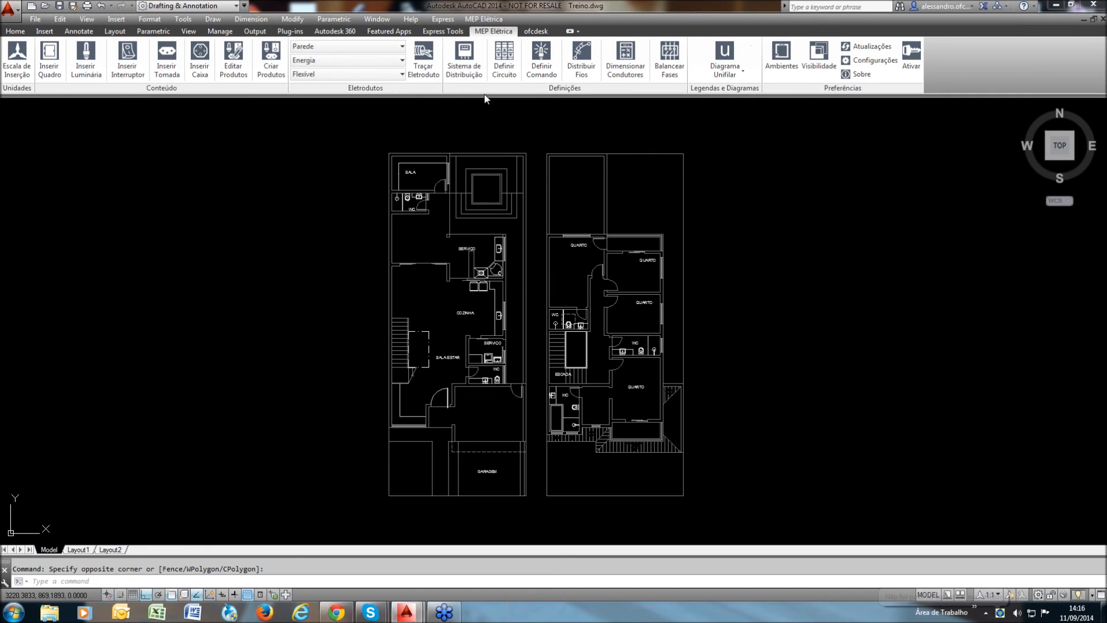
click(24, 80)
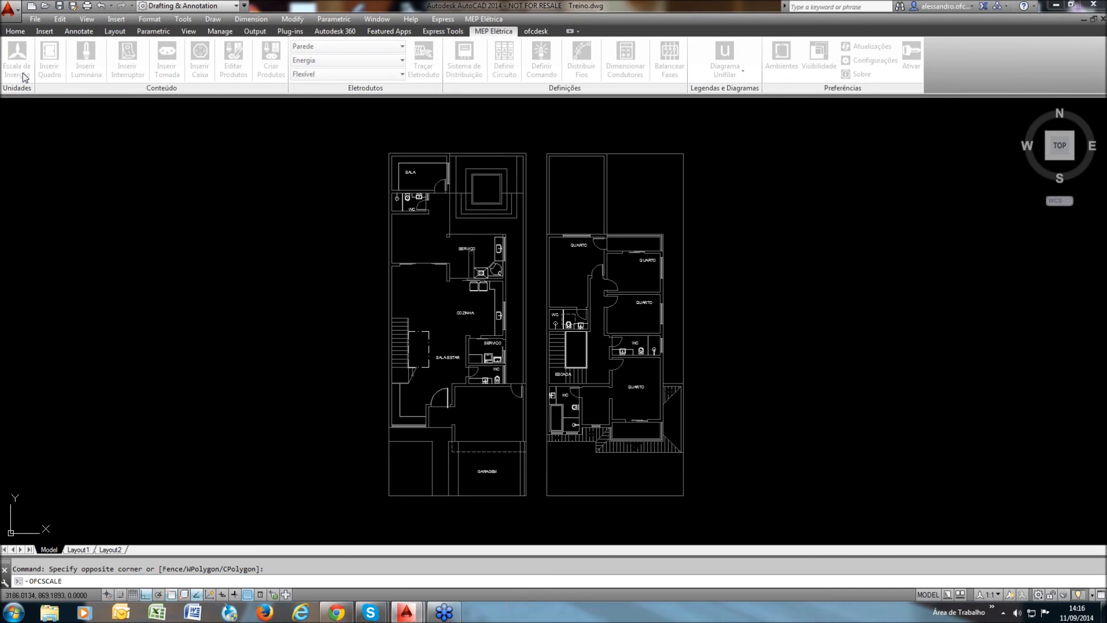
drag(571, 254, 268, 252)
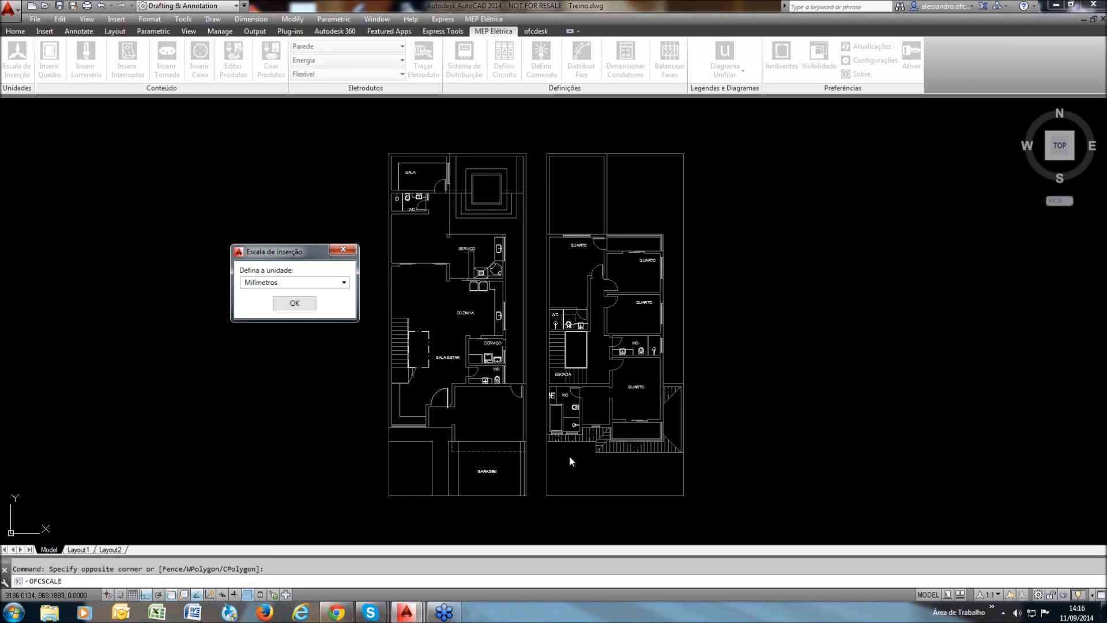
click(340, 283)
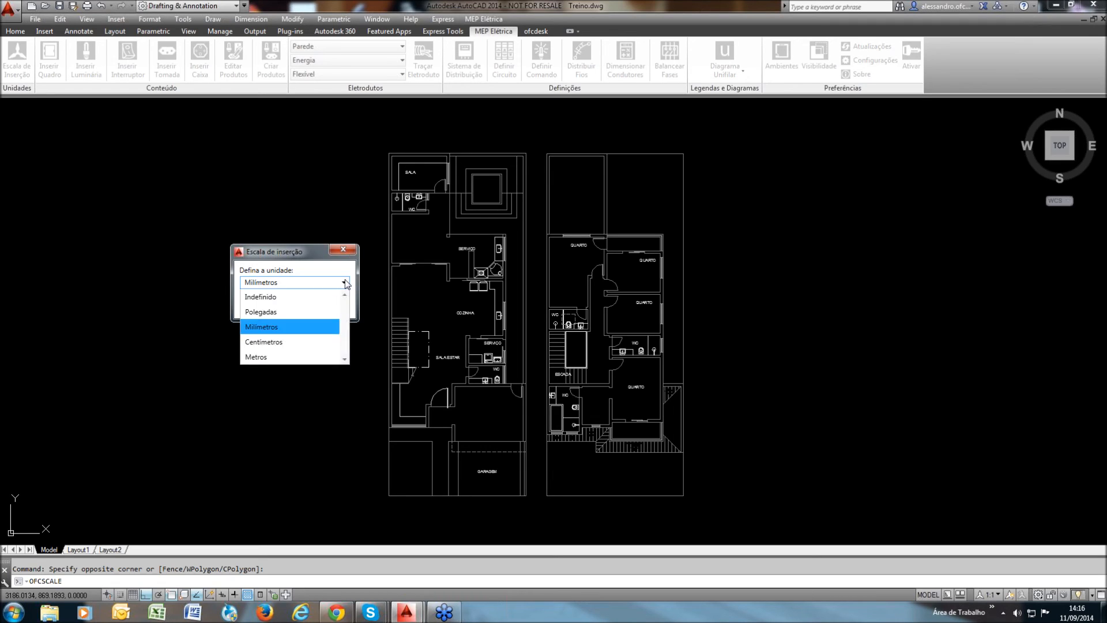
click(306, 287)
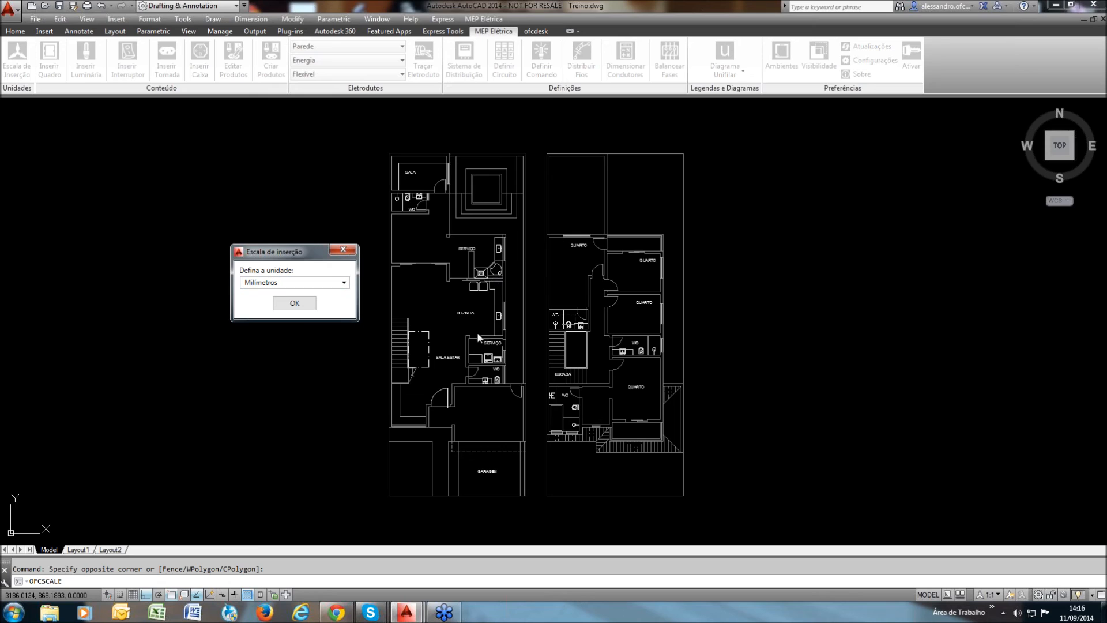
click(339, 284)
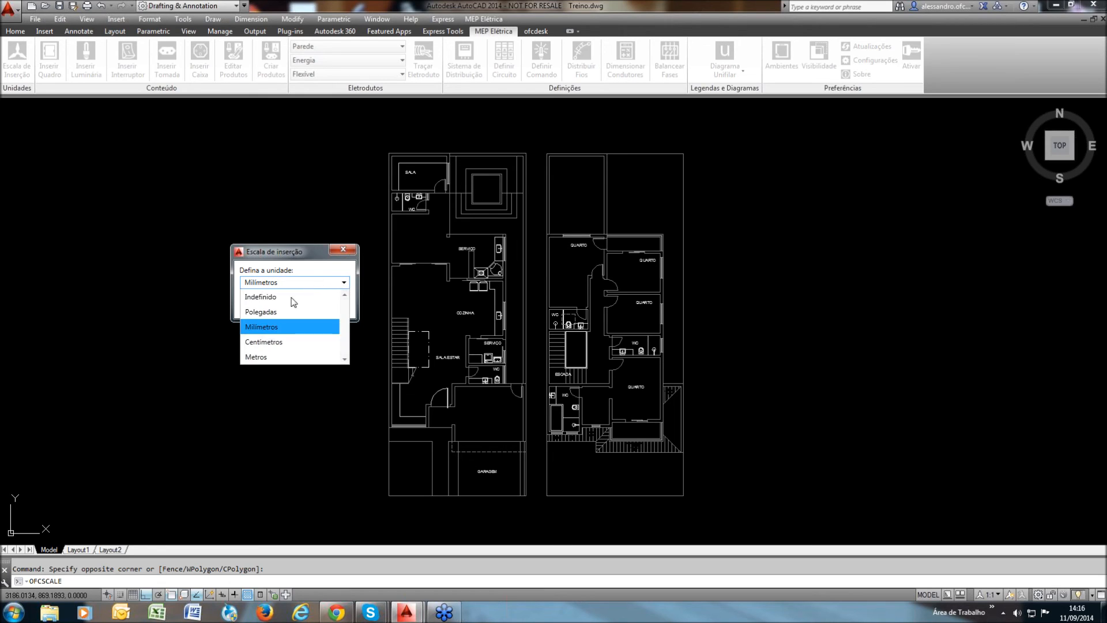
click(292, 300)
click(339, 285)
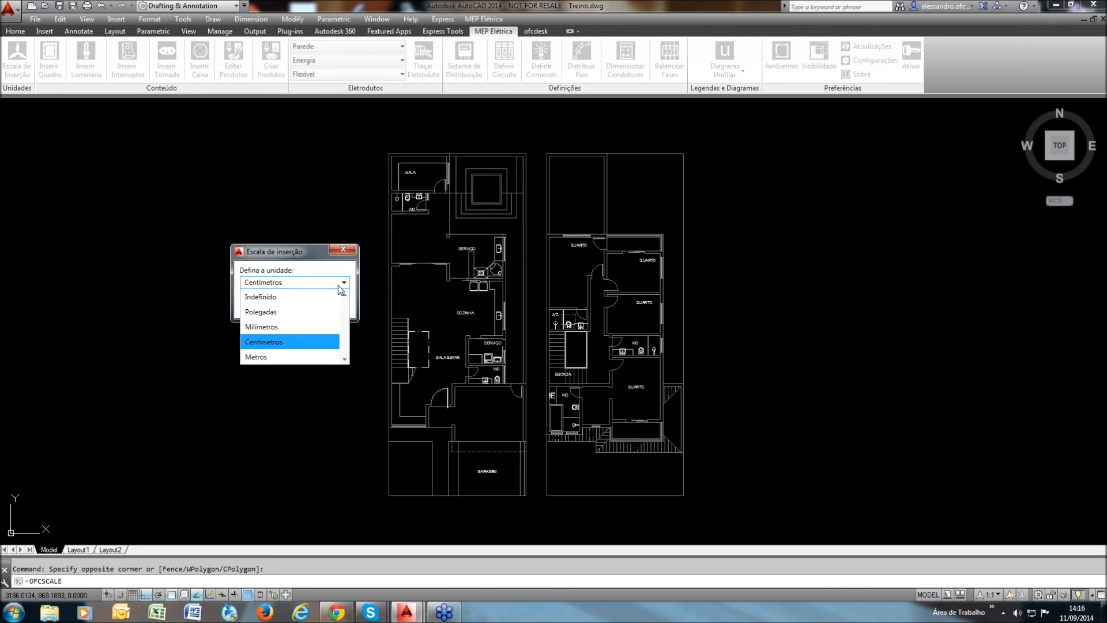
click(263, 356)
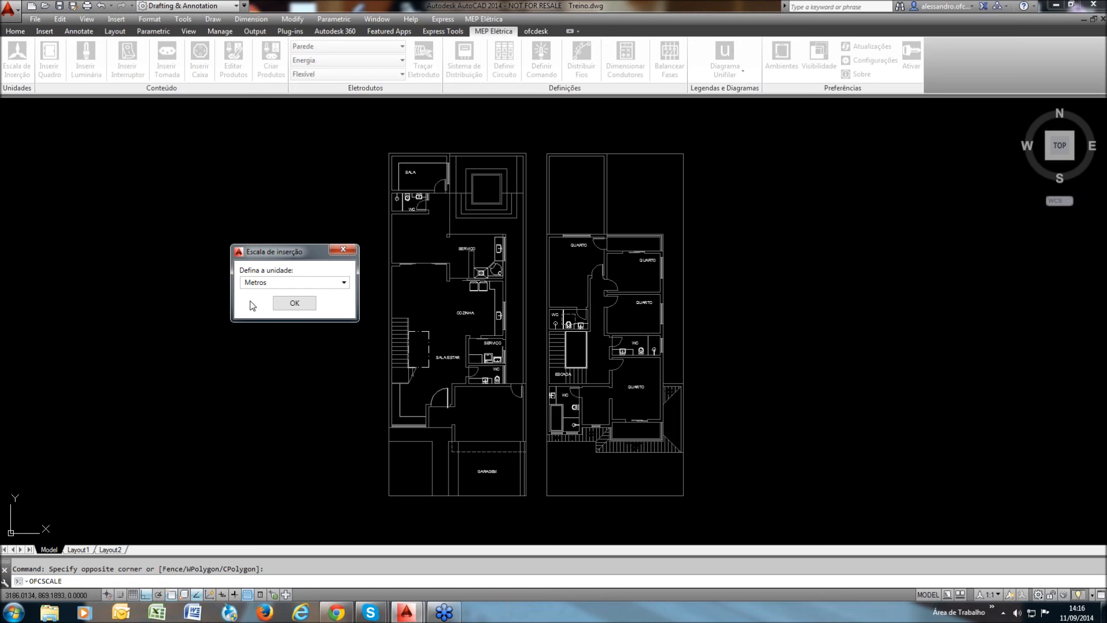
click(295, 304)
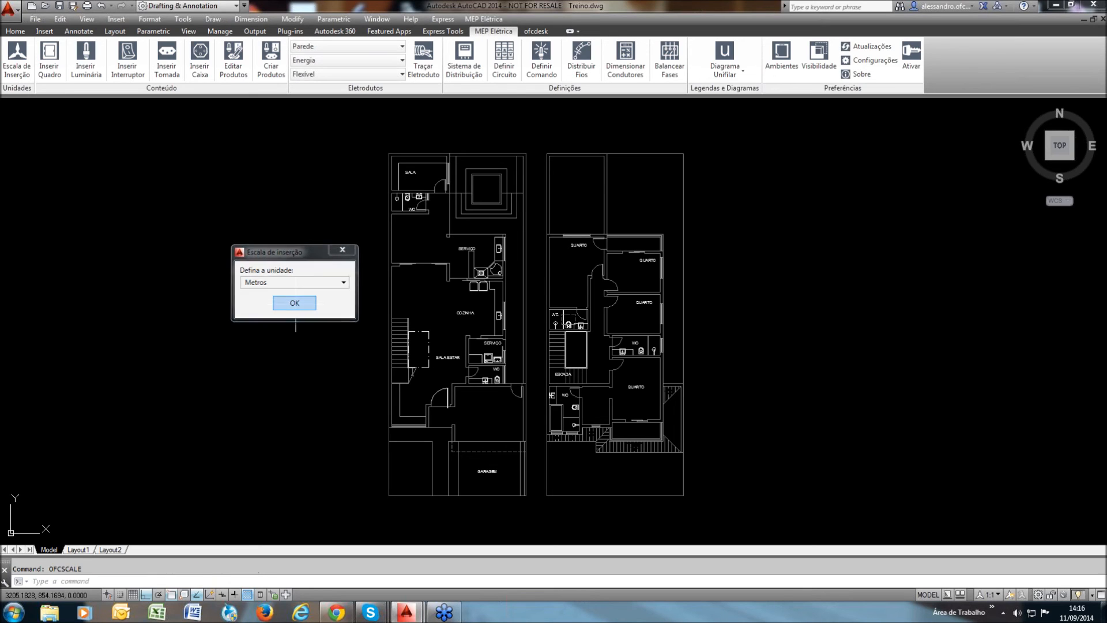
Examine both storeys of the house plan, from the living room, kitchen and service areas to the garage, stairs and bedrooms
scroll(444, 374, up, 2)
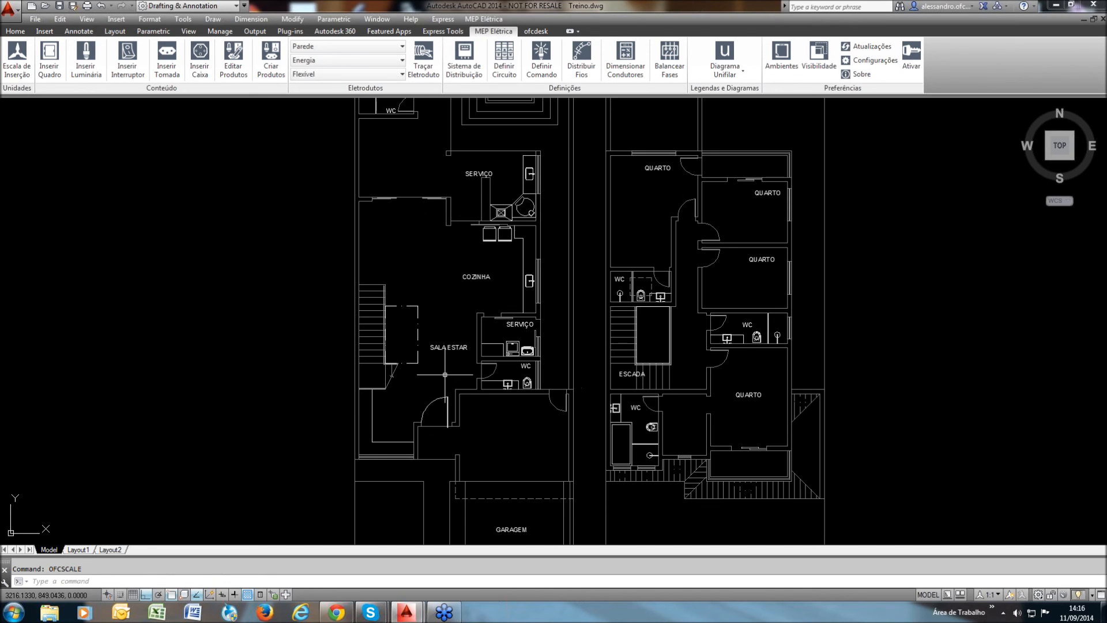
scroll(445, 374, up, 2)
scroll(440, 334, down, 1)
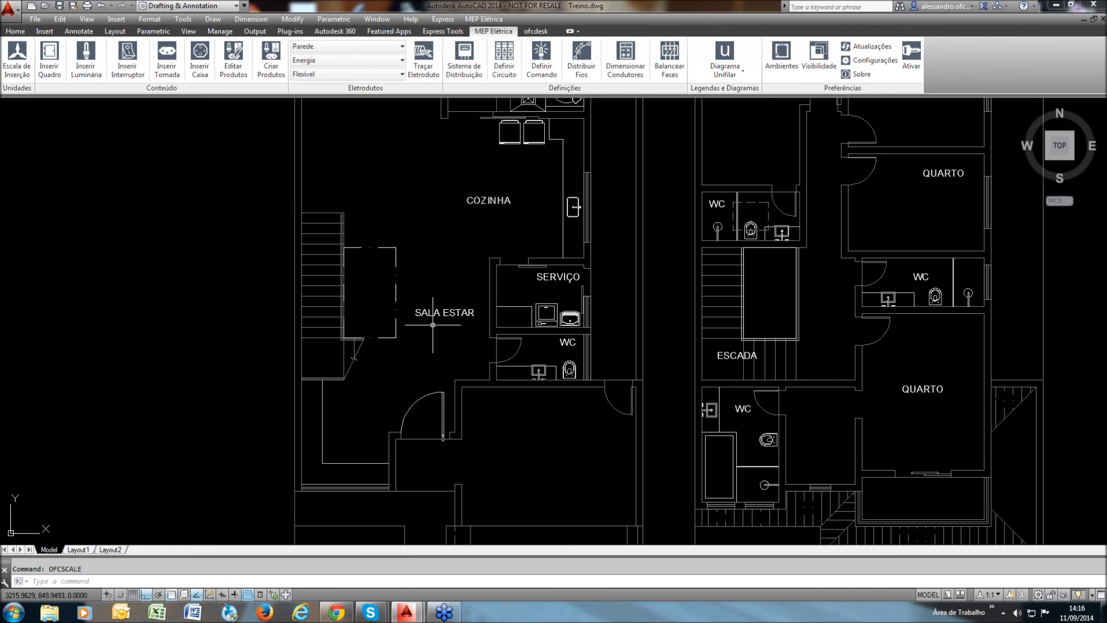
scroll(433, 324, down, 1)
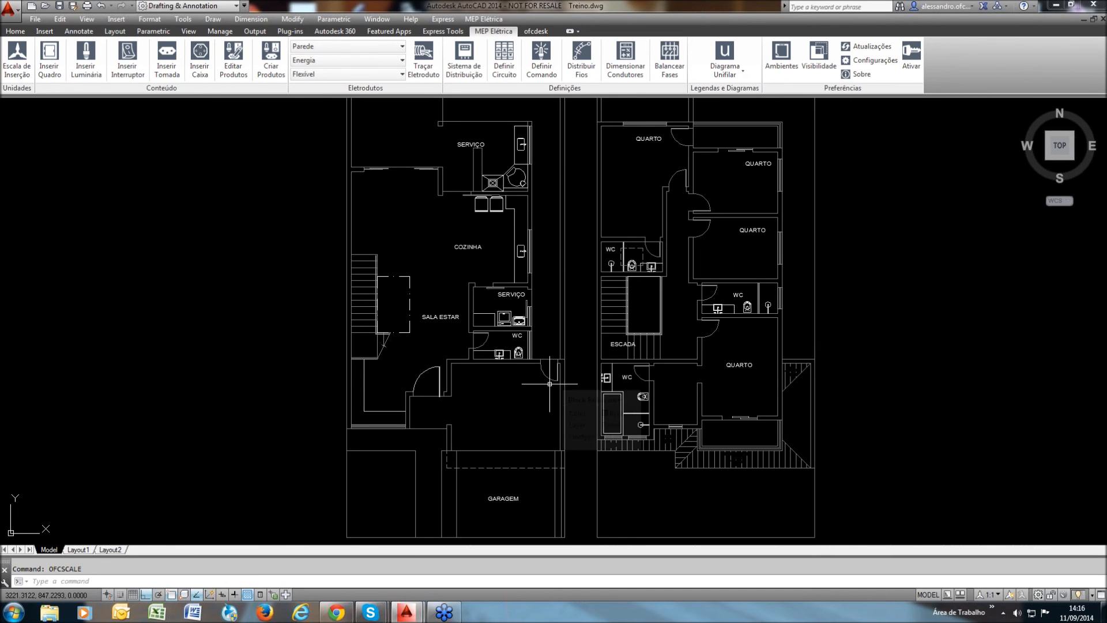
scroll(482, 386, up, 1)
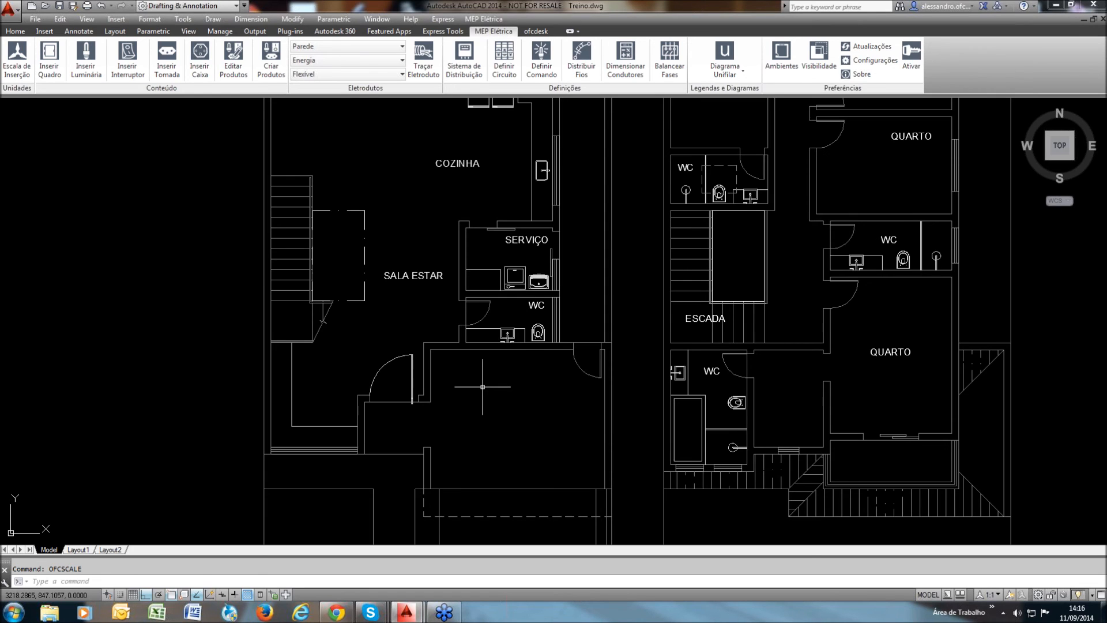
scroll(509, 394, down, 1)
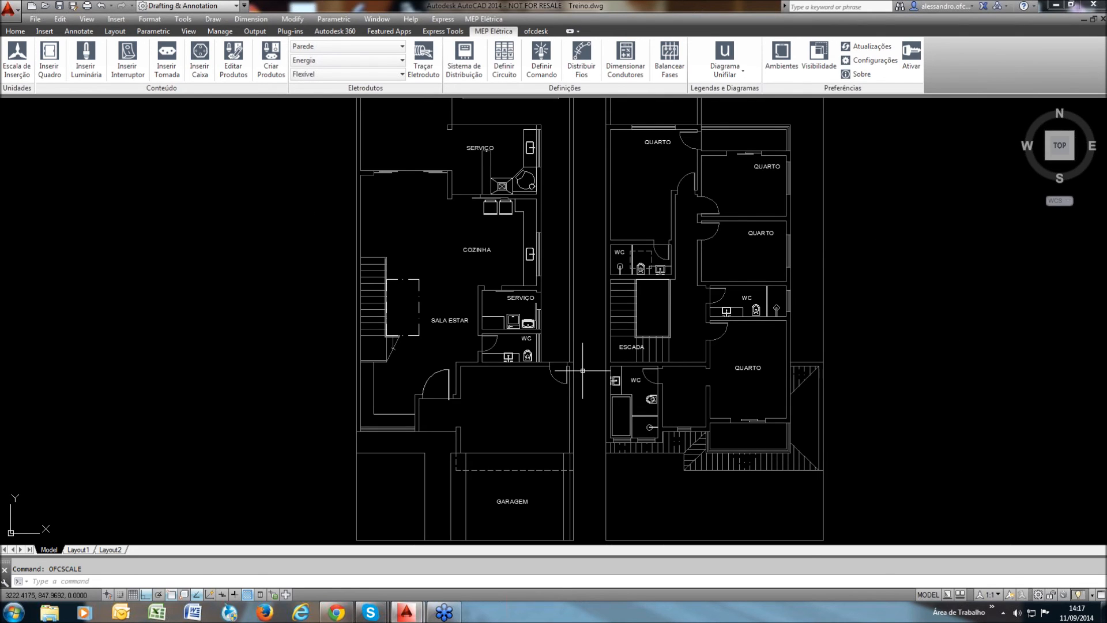
scroll(518, 400, down, 1)
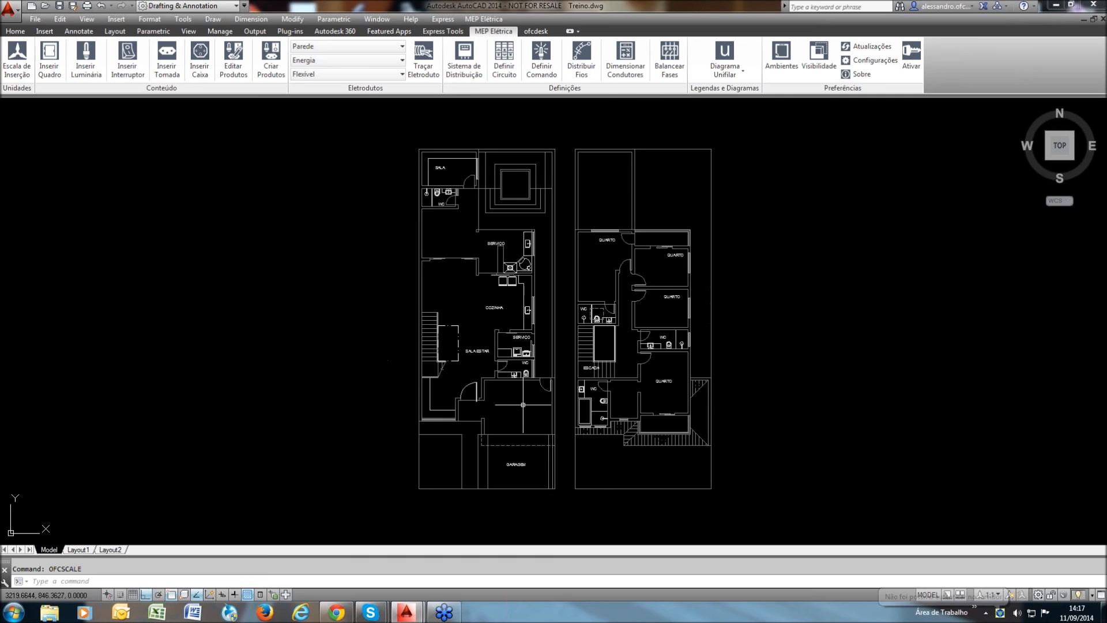
mouse_move(538, 396)
middle_down()
mouse_move(539, 406)
mouse_move(534, 393)
middle_up()
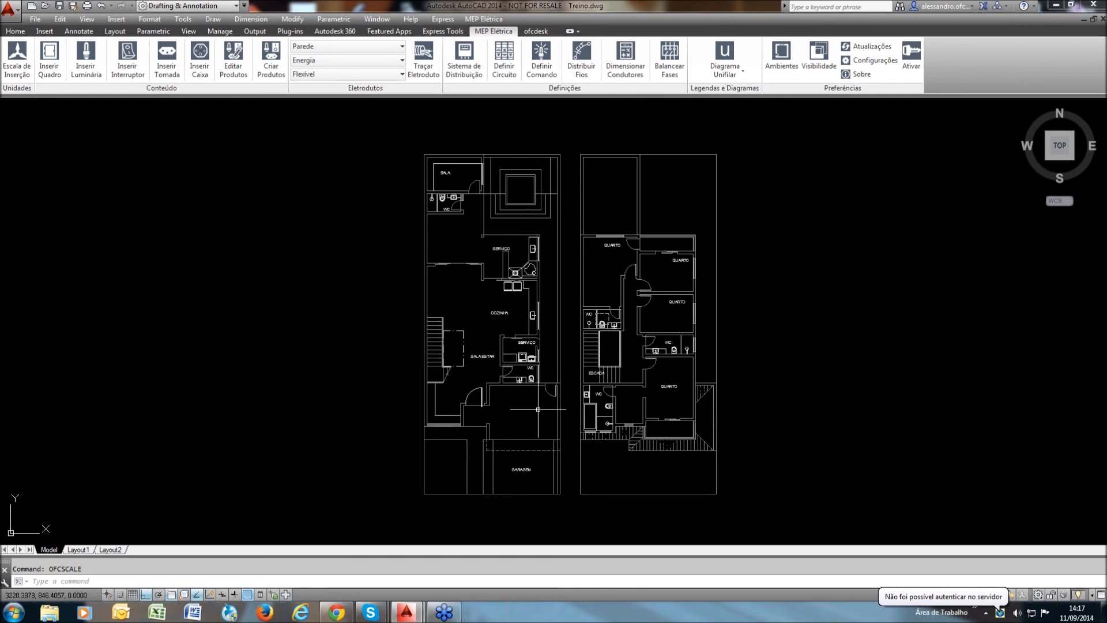
scroll(646, 375, up, 2)
scroll(521, 407, down, 2)
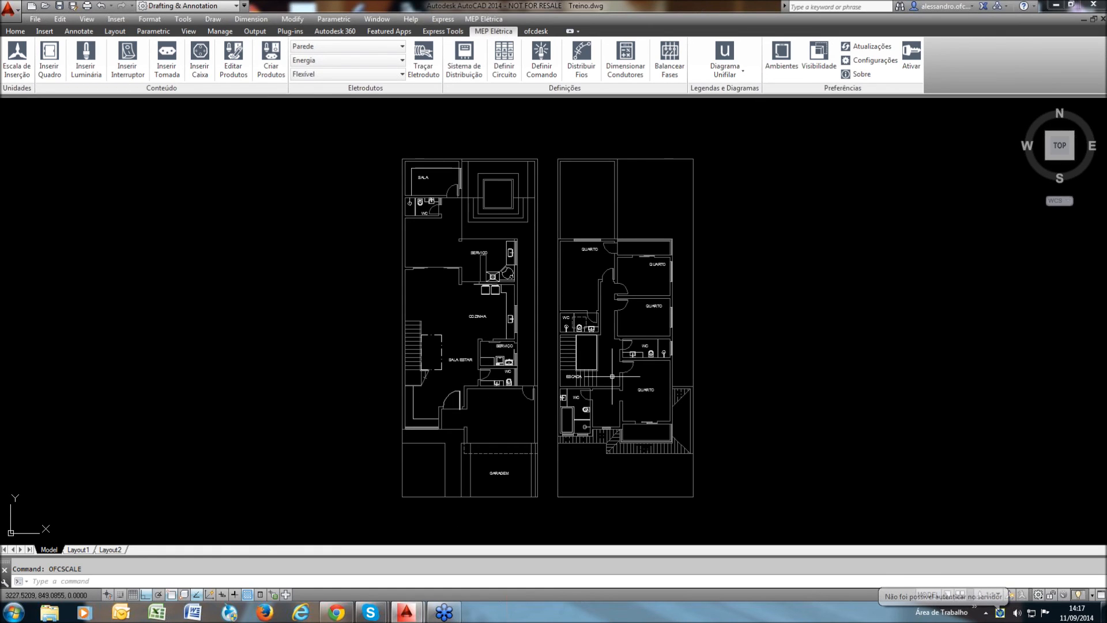
scroll(494, 405, up, 2)
middle_drag(495, 406, 483, 414)
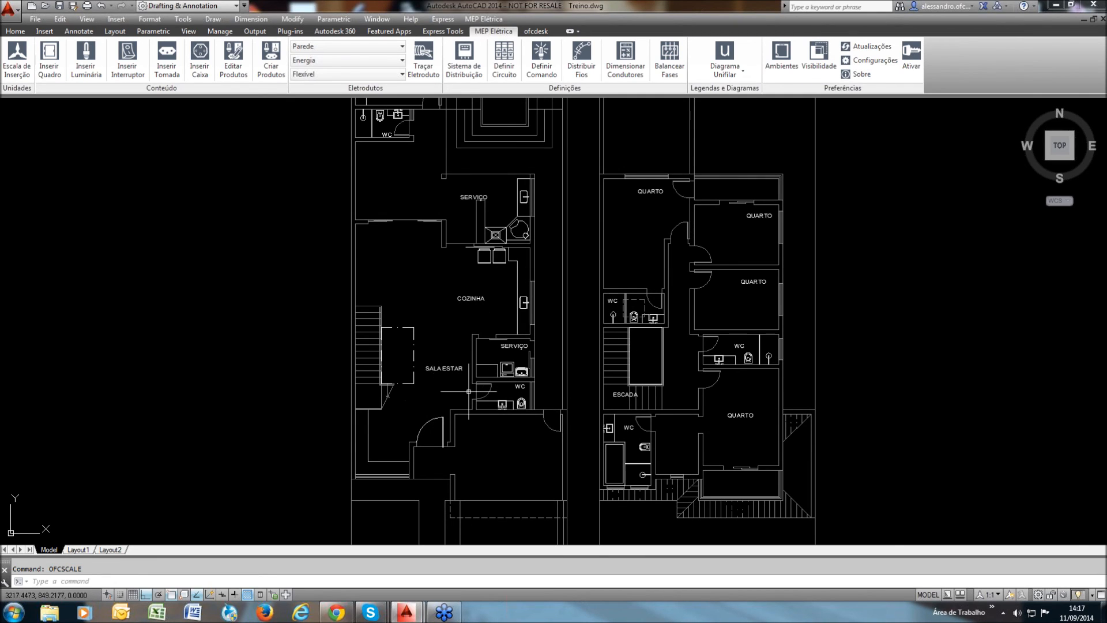
middle_drag(516, 309, 513, 361)
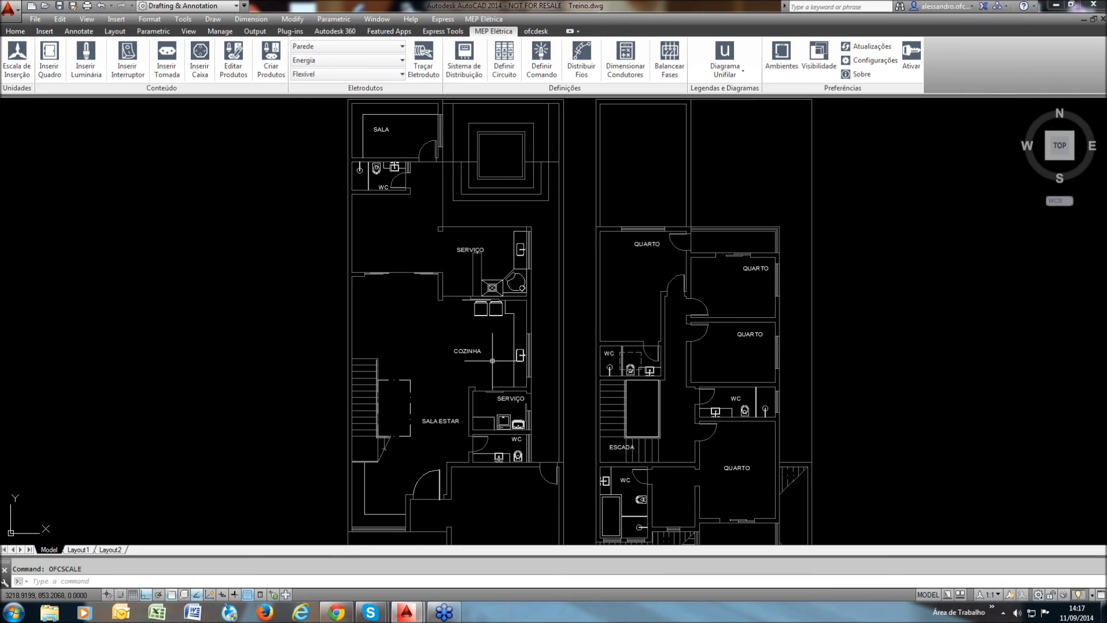
middle_drag(441, 342, 451, 317)
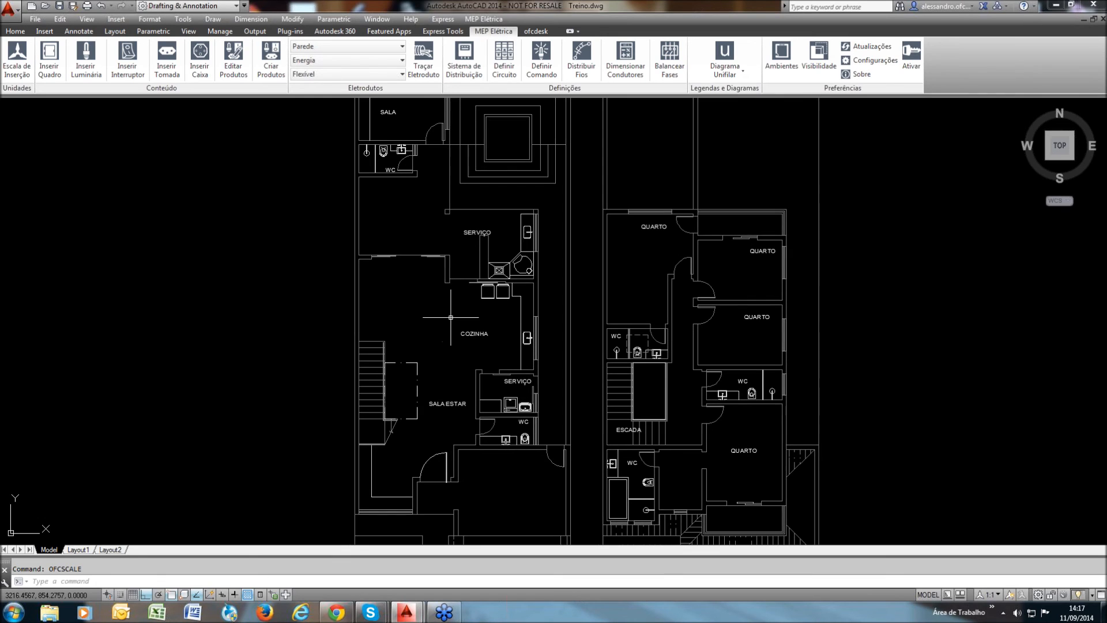
middle_drag(451, 357, 456, 350)
middle_drag(498, 383, 502, 373)
middle_drag(523, 463, 531, 432)
scroll(531, 432, up, 2)
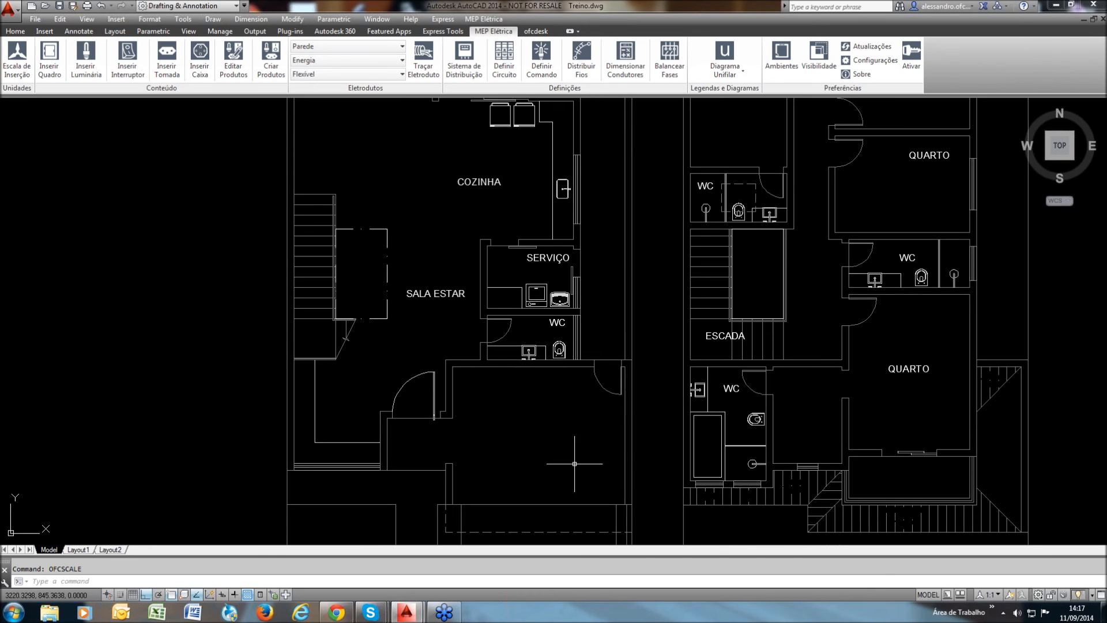
middle_drag(538, 380, 511, 421)
scroll(512, 421, up, 2)
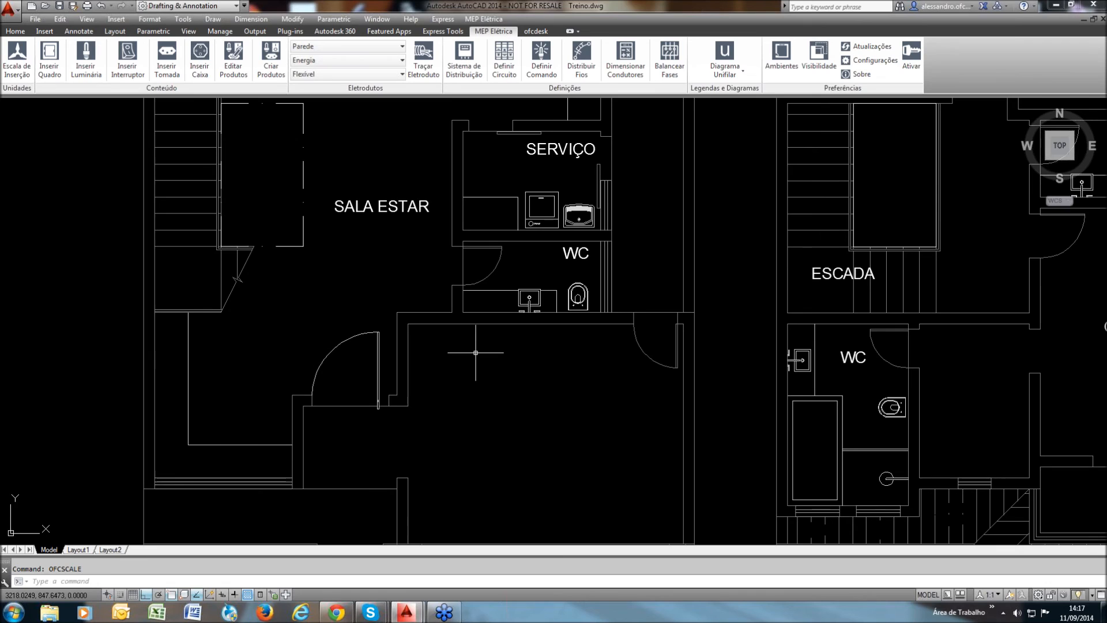
scroll(475, 369, down, 2)
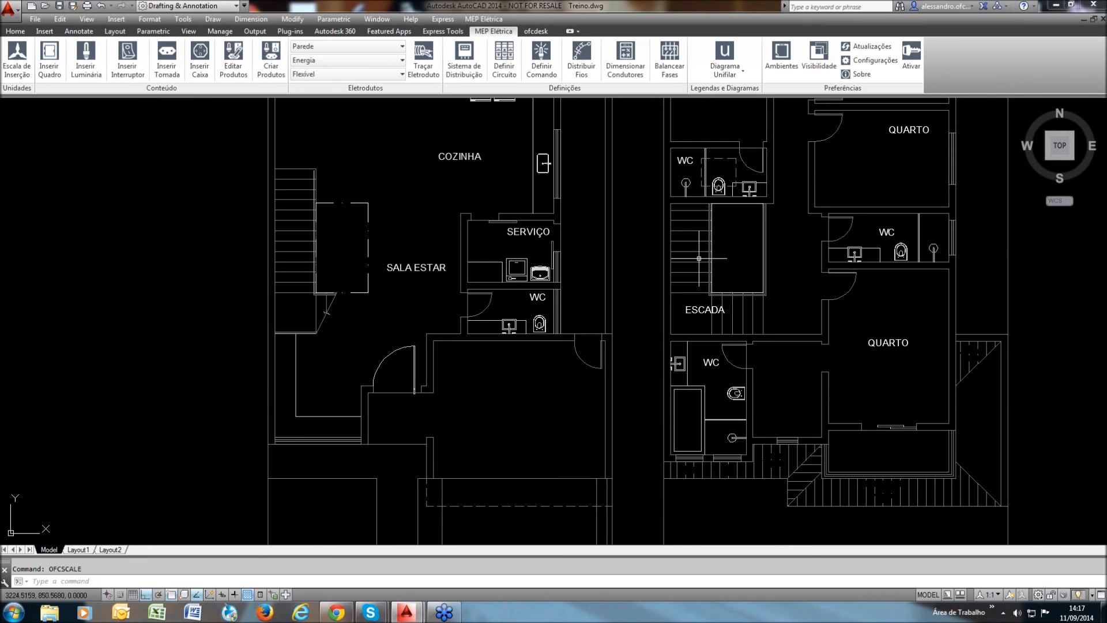
middle_drag(734, 353, 715, 364)
middle_drag(602, 386, 599, 381)
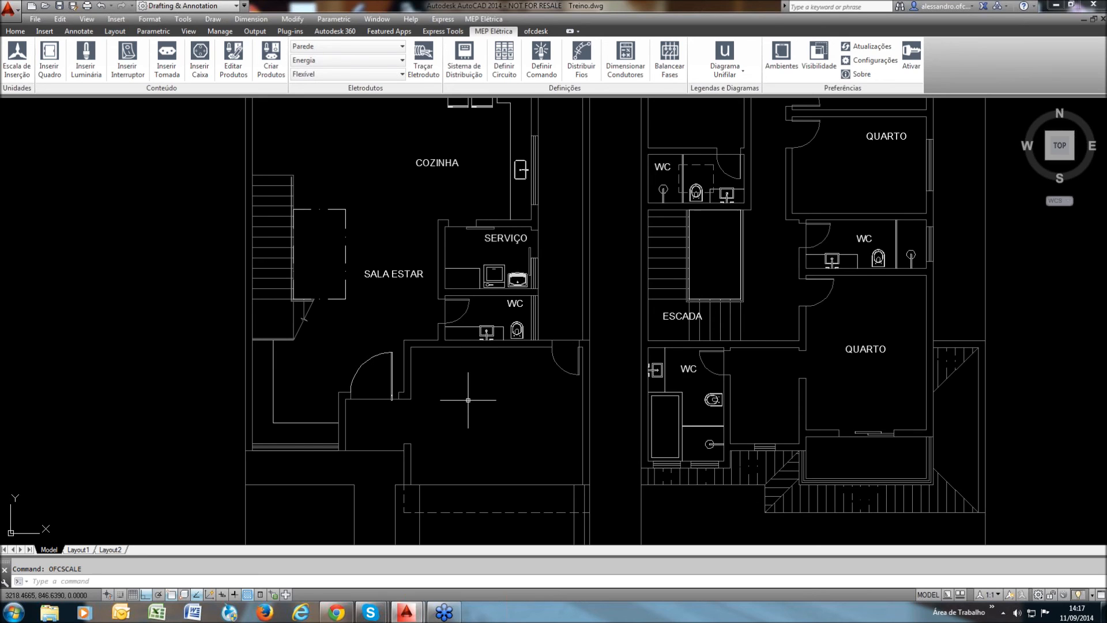
middle_drag(525, 376, 530, 383)
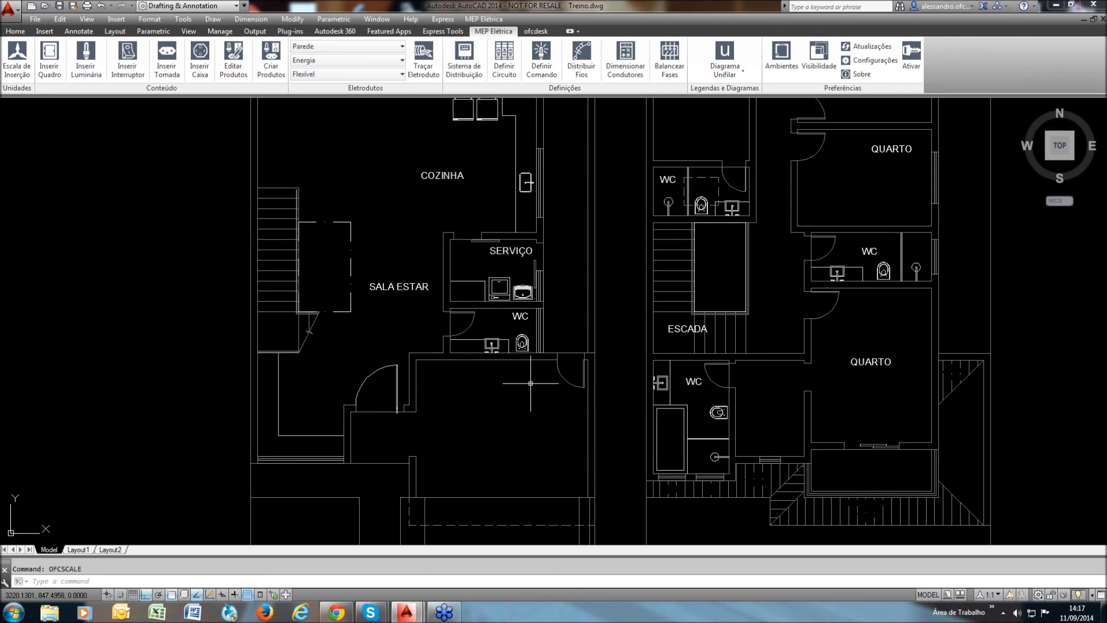
scroll(530, 382, down, 3)
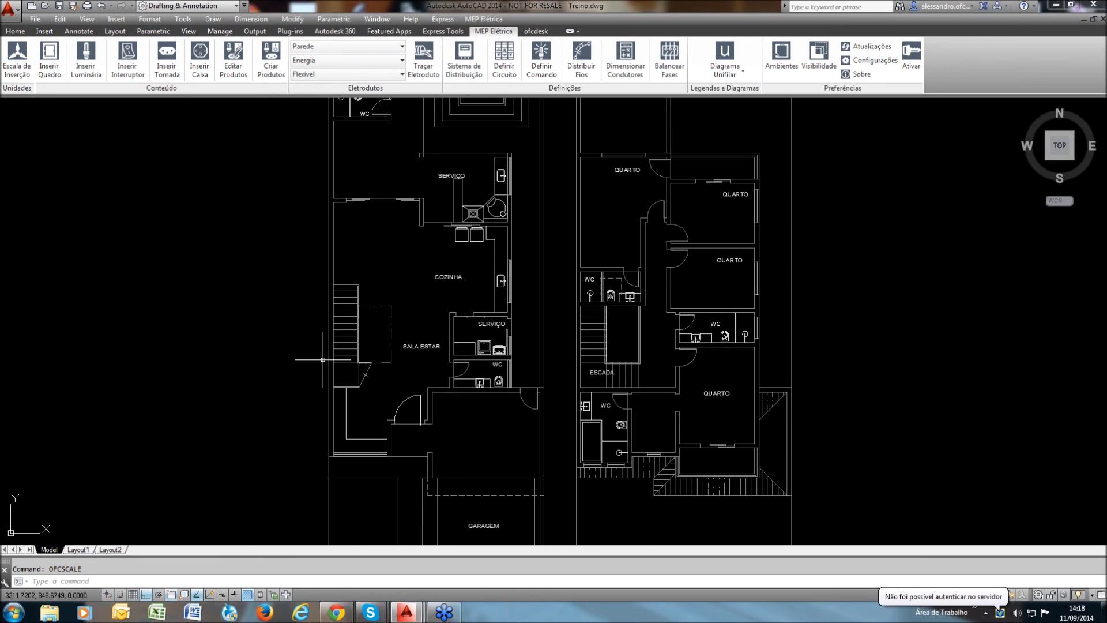
Start inserting an electrical panel at the living-room area and move the product palette clear of the floor plan
mouse_move(408, 359)
middle_down()
mouse_move(415, 349)
mouse_move(401, 368)
middle_up()
scroll(416, 382, up, 2)
scroll(390, 300, down, 1)
middle_drag(804, 350, 787, 350)
scroll(384, 314, up, 2)
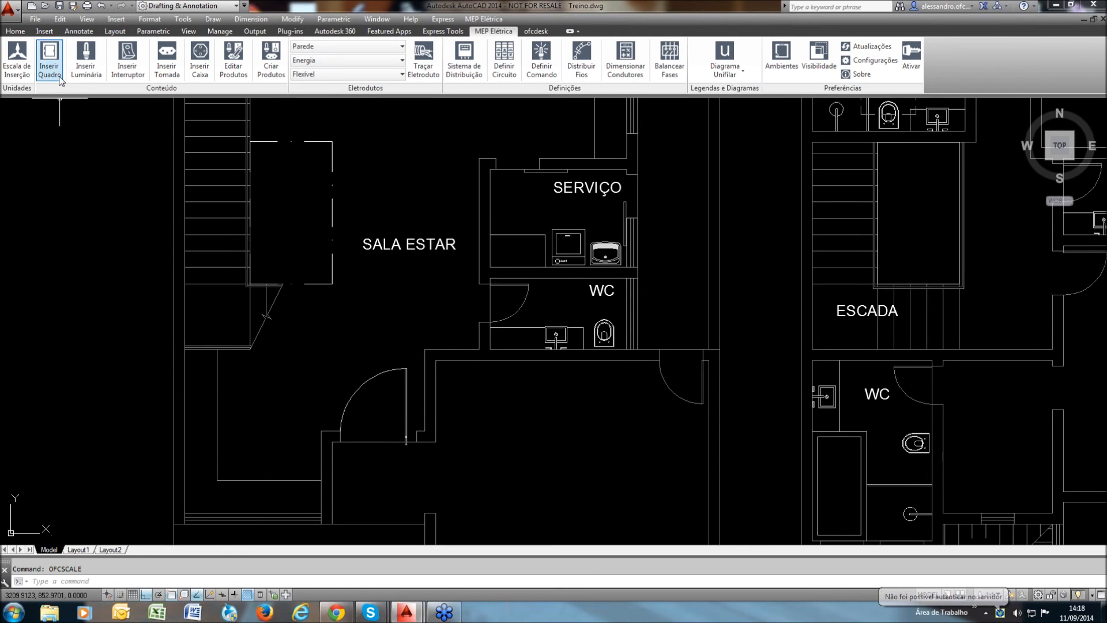
click(49, 63)
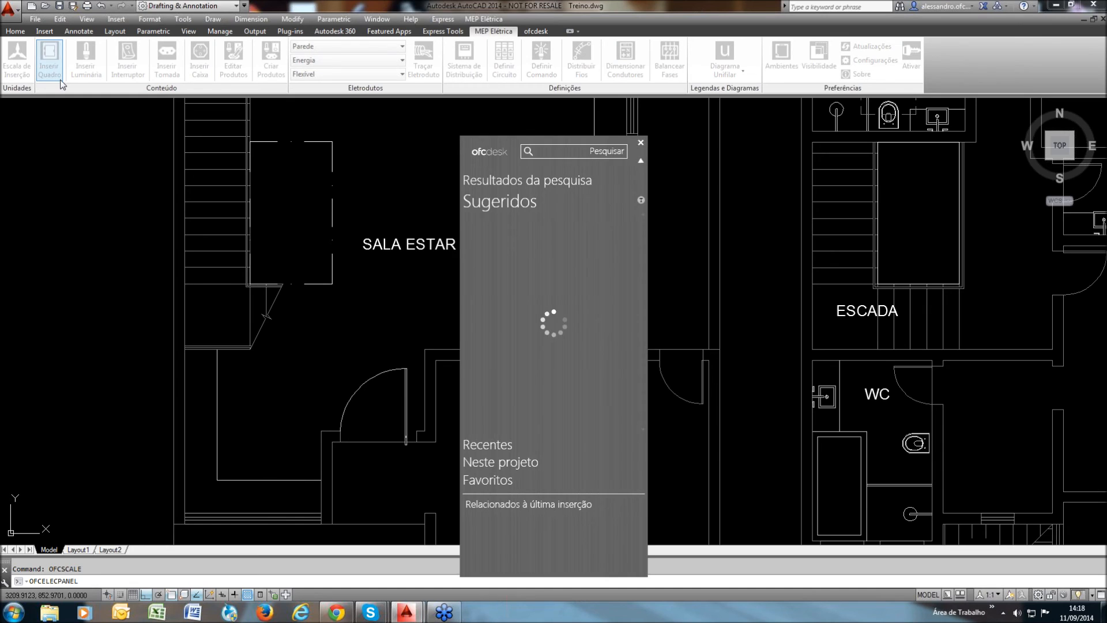
drag(504, 144, 42, 109)
Review the suggested panel products and their descriptions, including meter box, telephone box, and general and terminal light-and-power panels
mouse_move(41, 208)
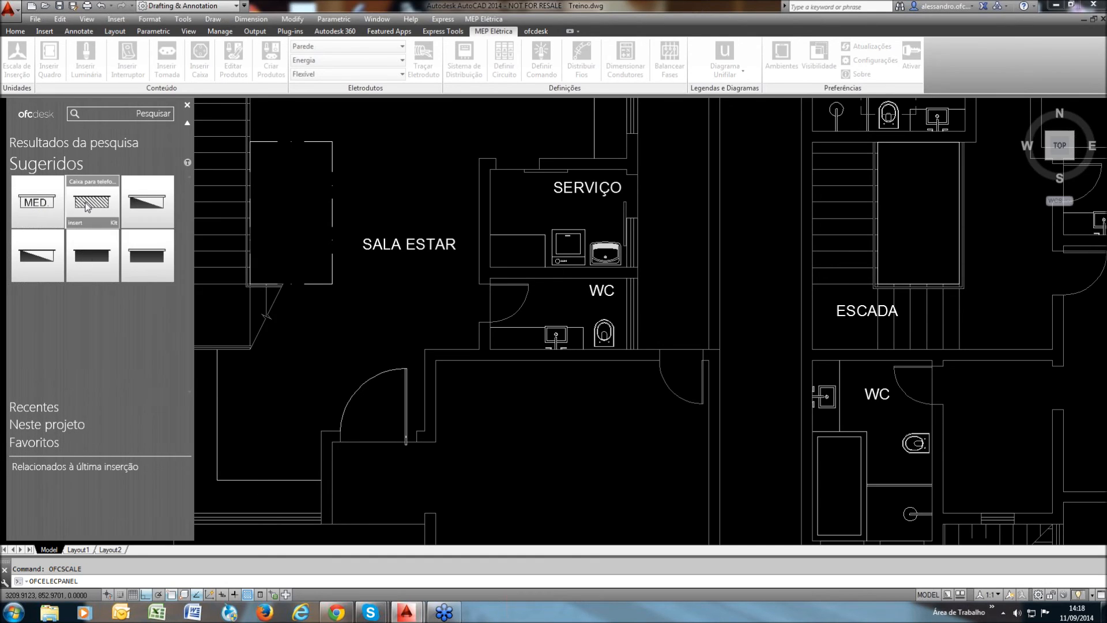
mouse_move(87, 207)
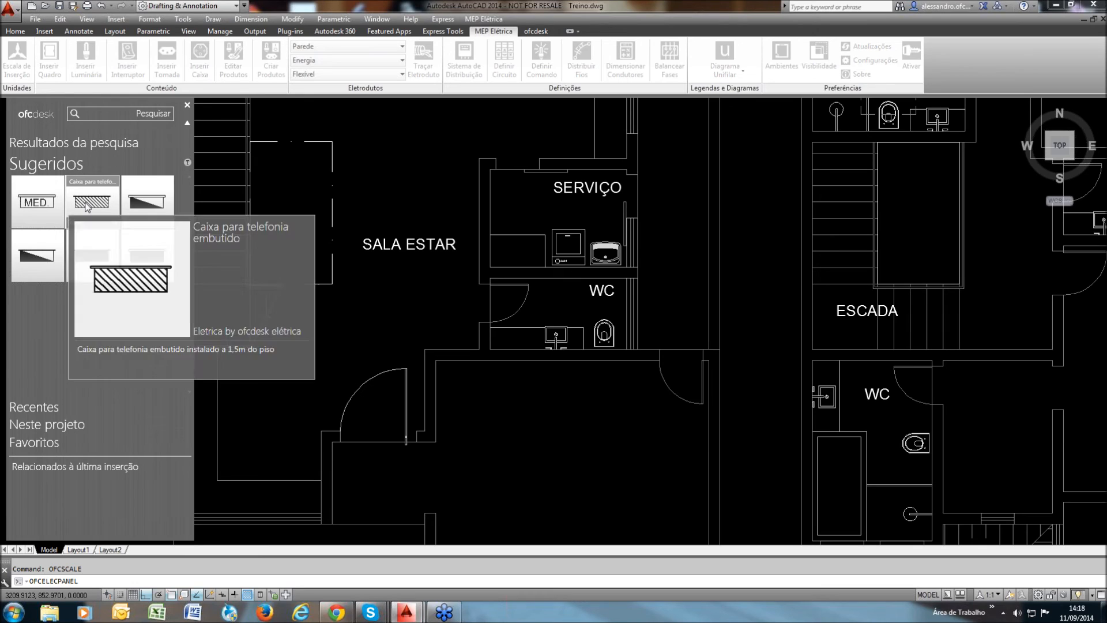
mouse_move(145, 202)
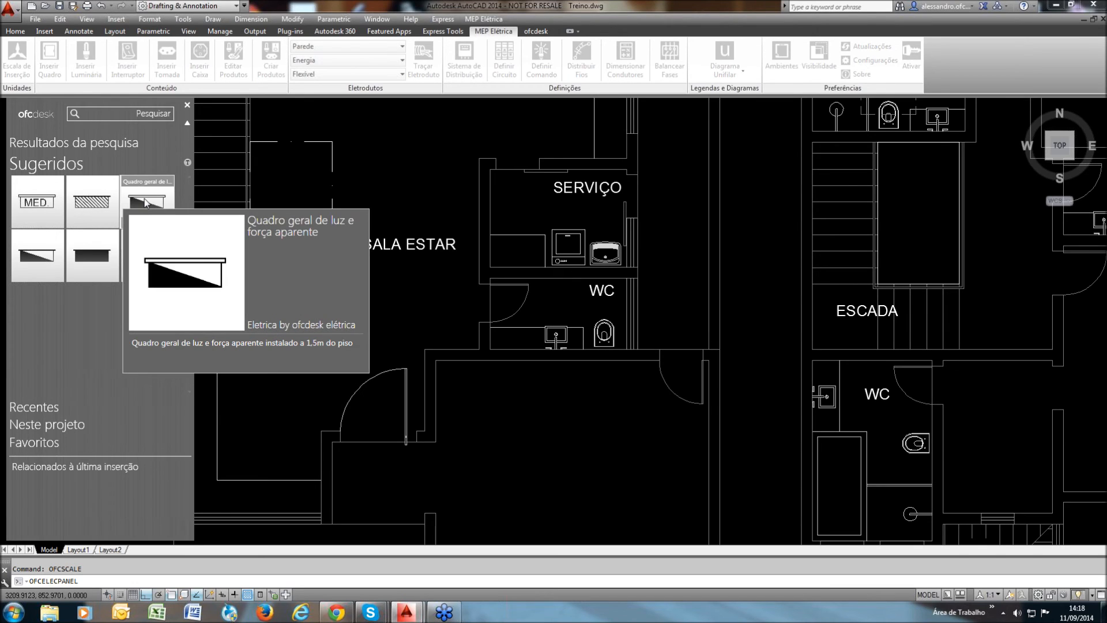
mouse_move(49, 264)
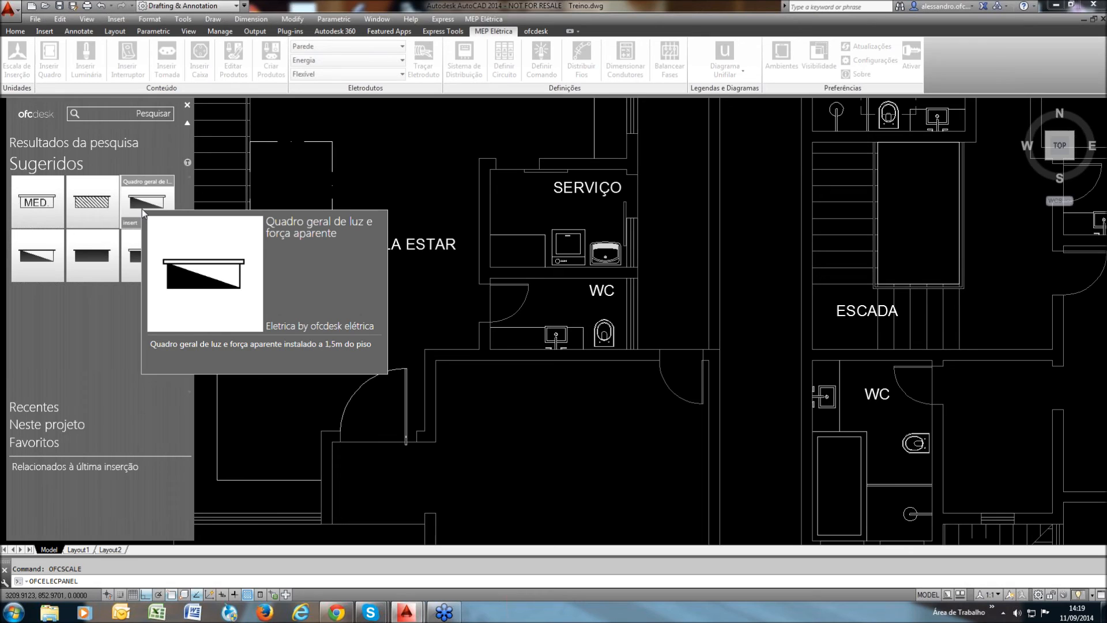
mouse_move(139, 249)
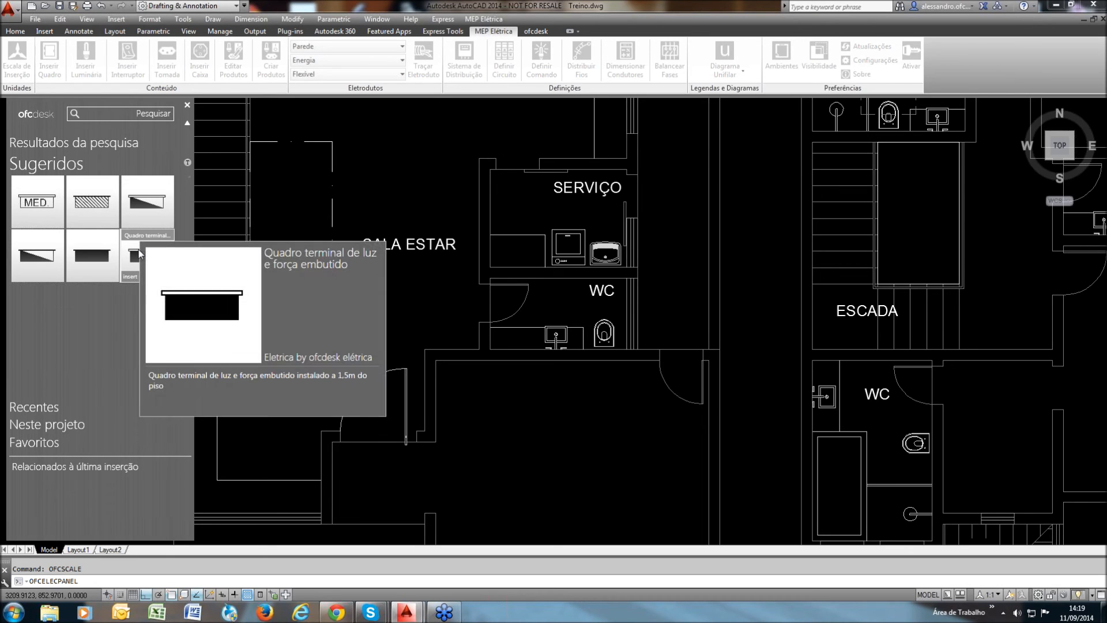
click(188, 163)
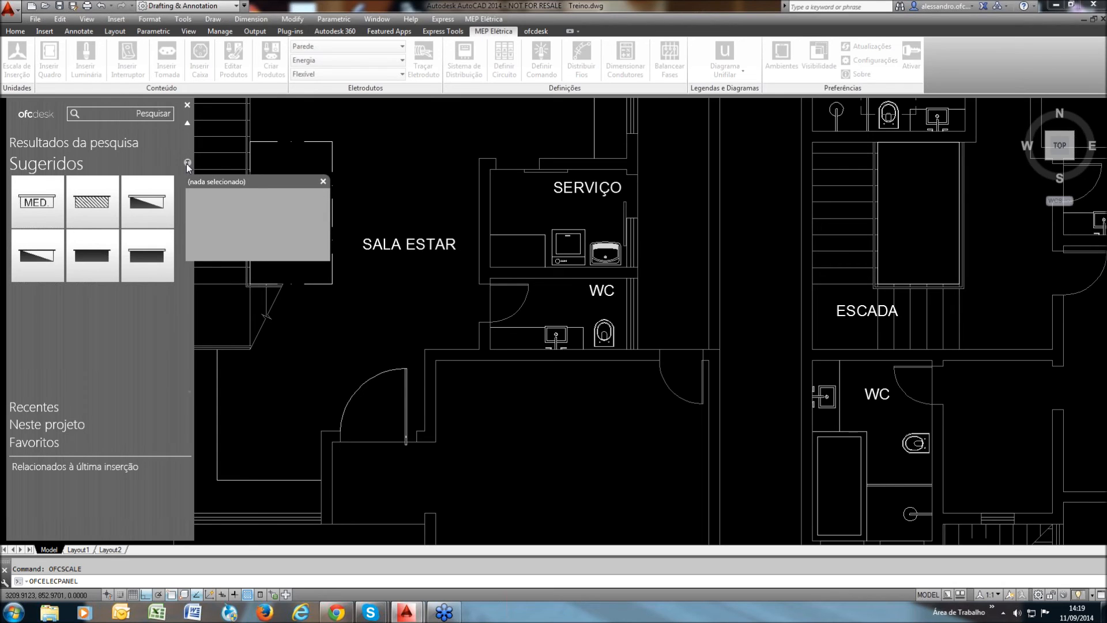
mouse_move(103, 254)
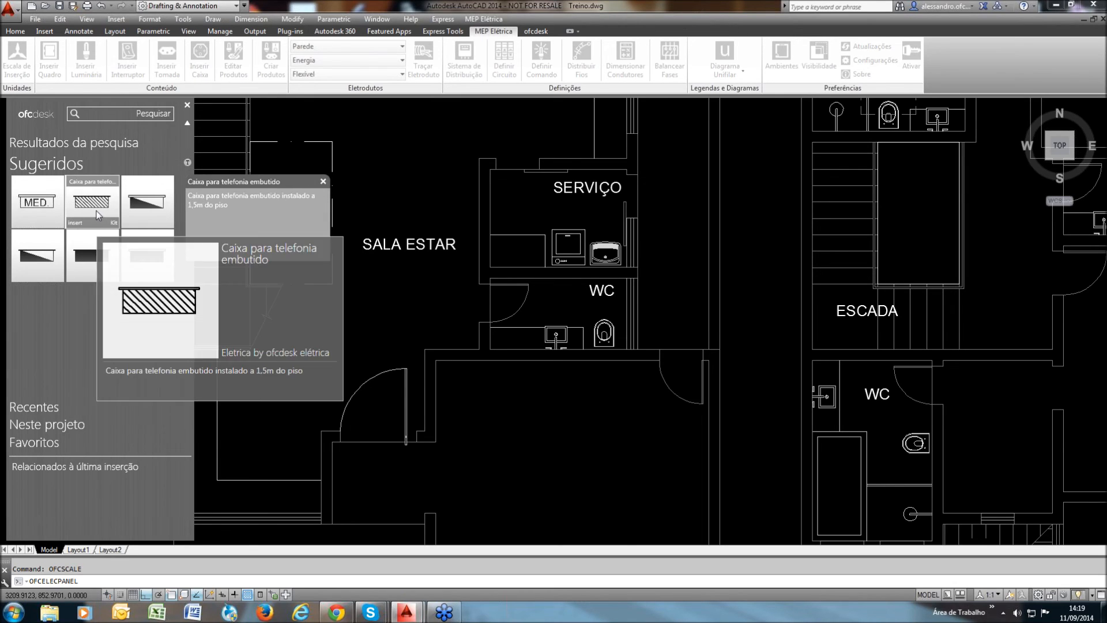
mouse_move(44, 224)
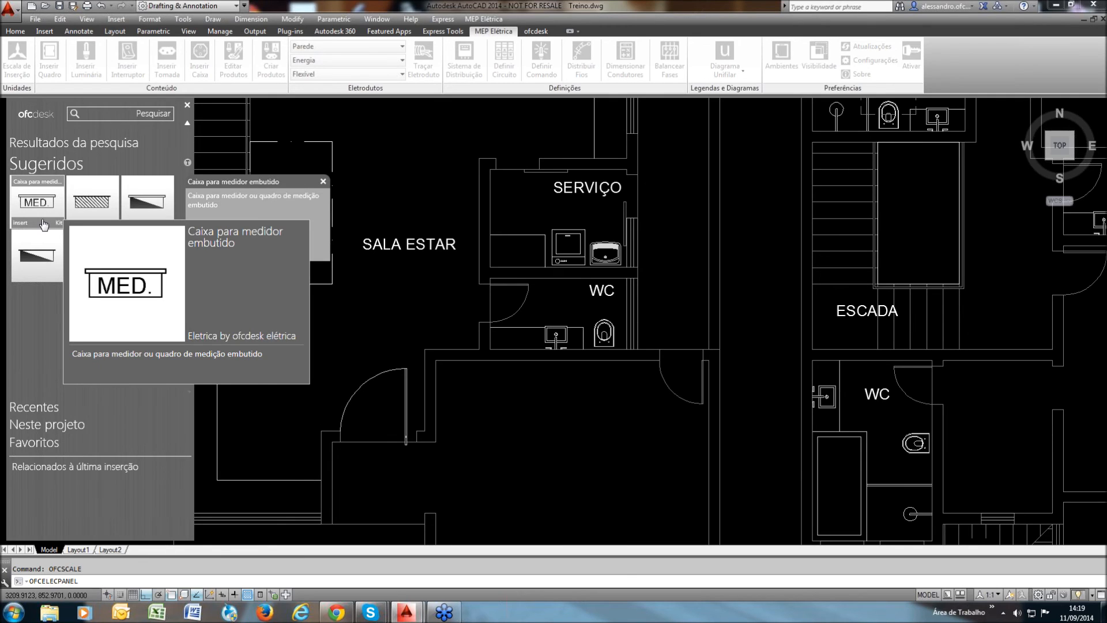
mouse_move(110, 286)
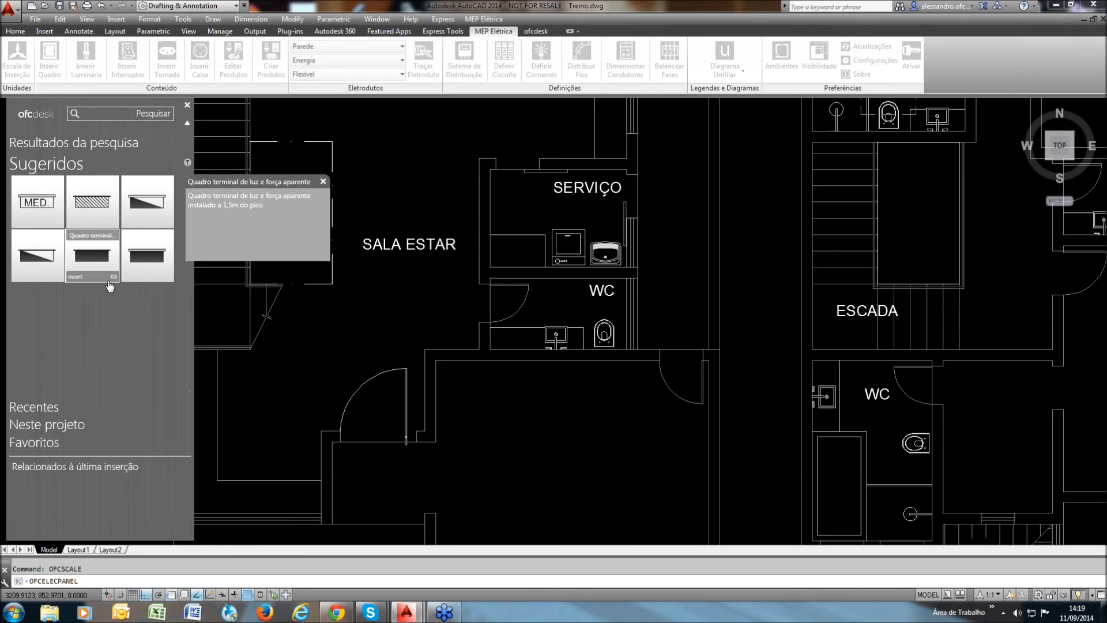
click(323, 181)
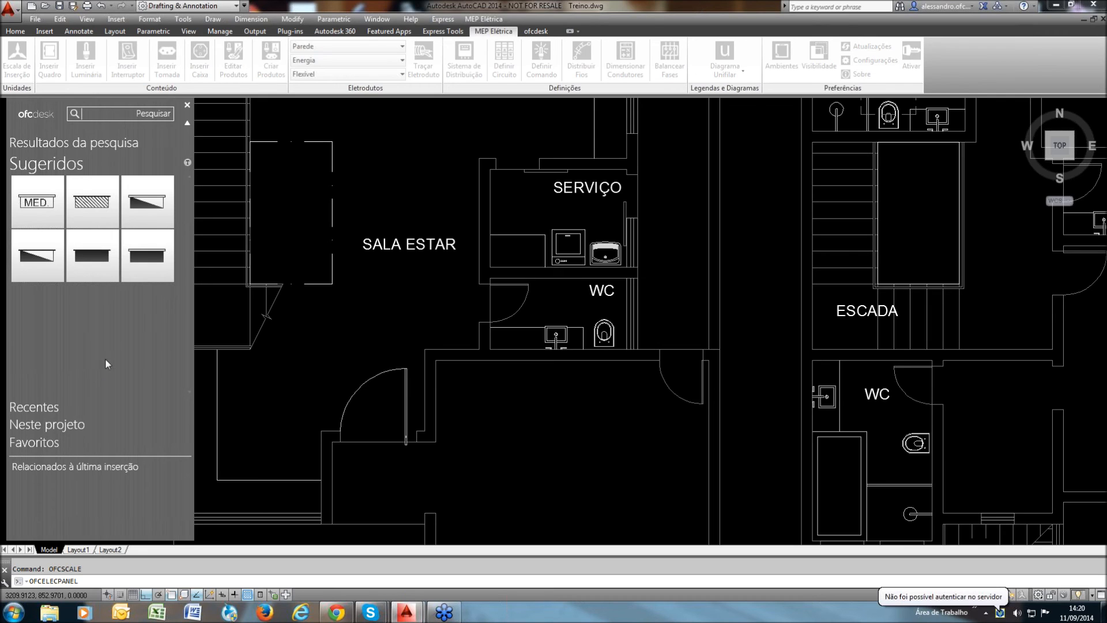
mouse_move(145, 210)
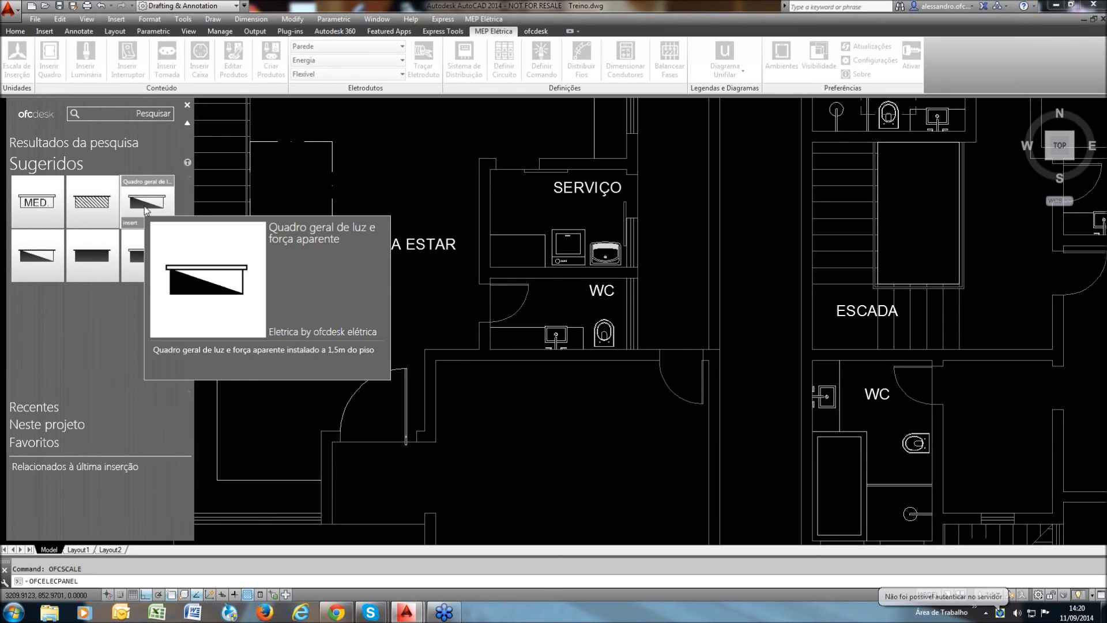
click(145, 210)
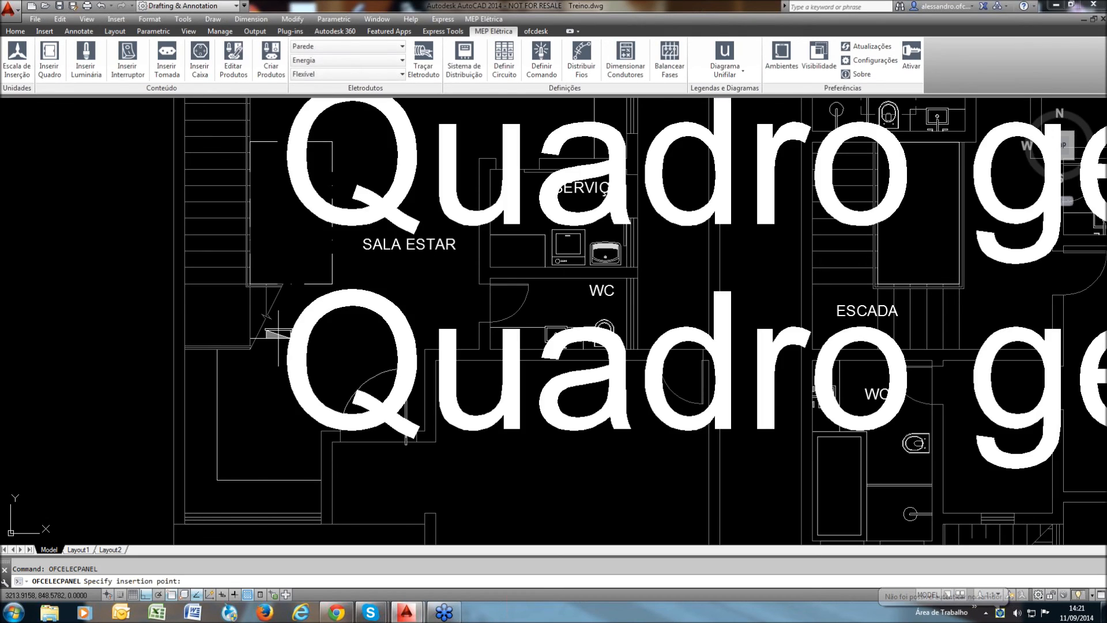
scroll(392, 369, down, 2)
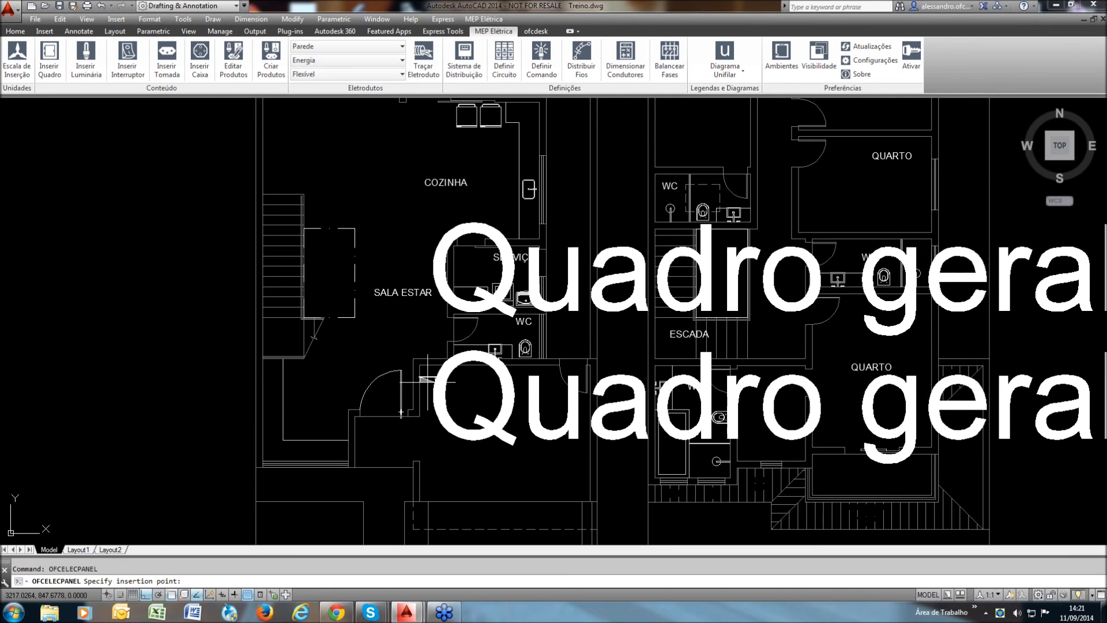
scroll(428, 382, down, 2)
scroll(428, 382, up, 2)
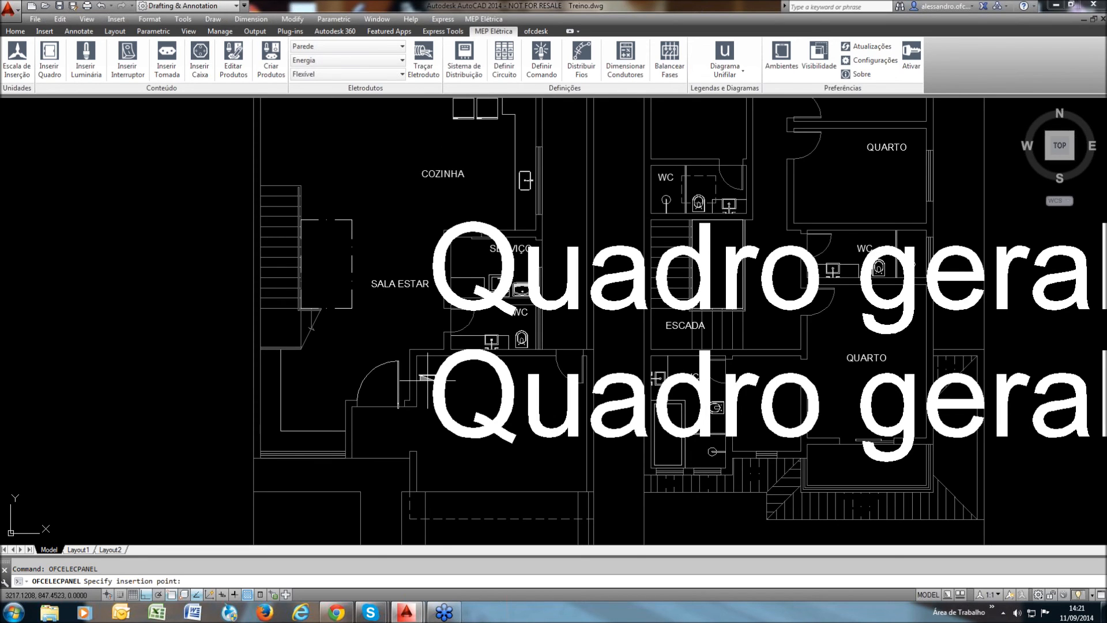
scroll(427, 354, up, 2)
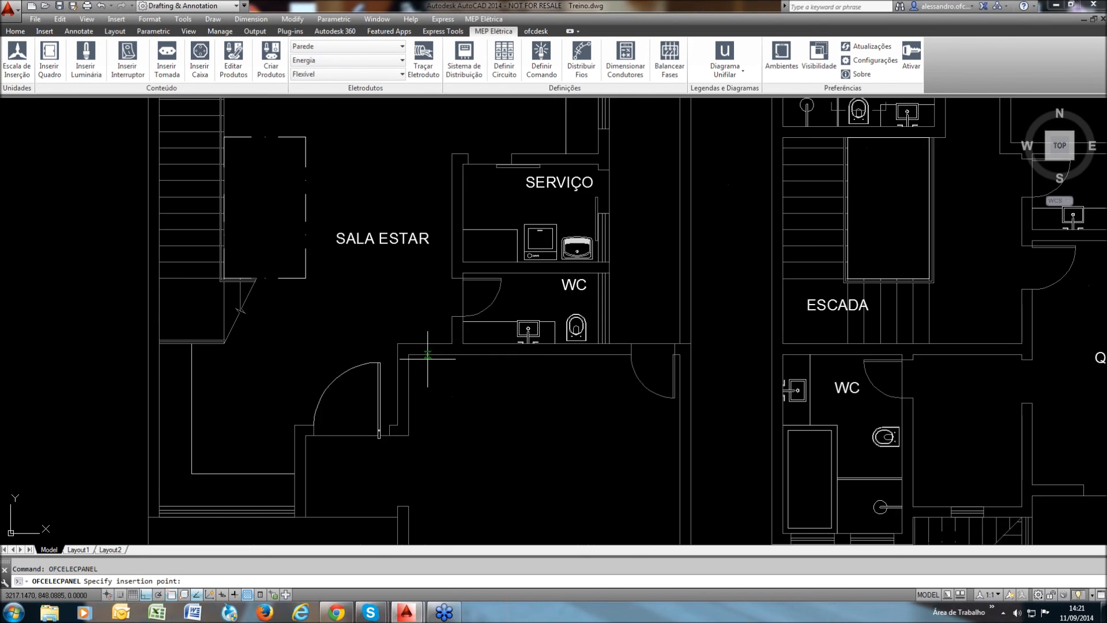
scroll(428, 354, up, 4)
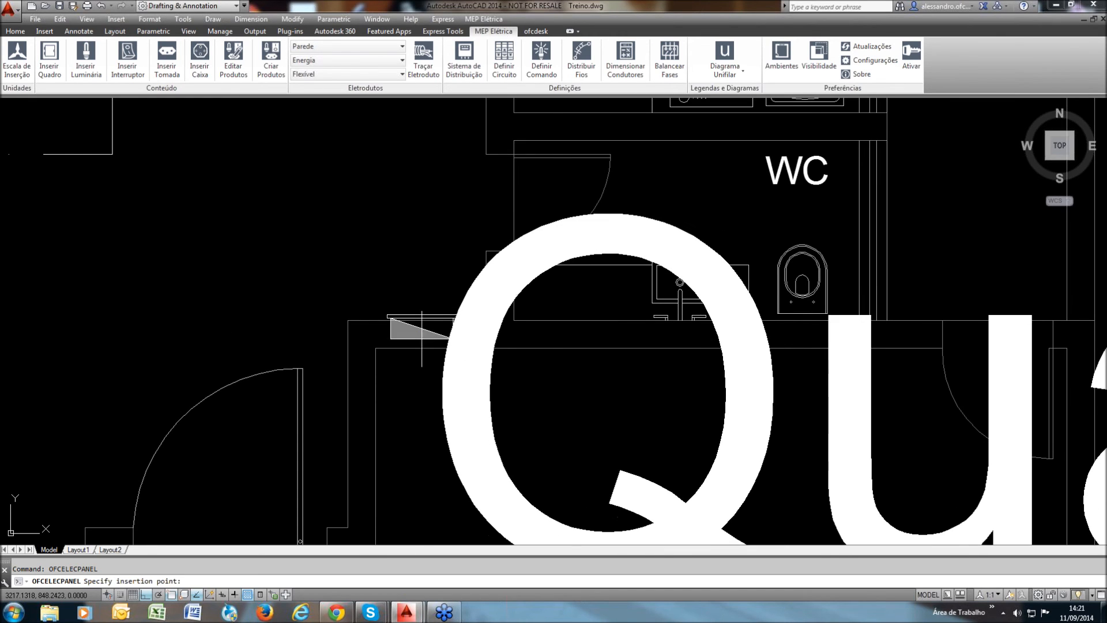
click(427, 321)
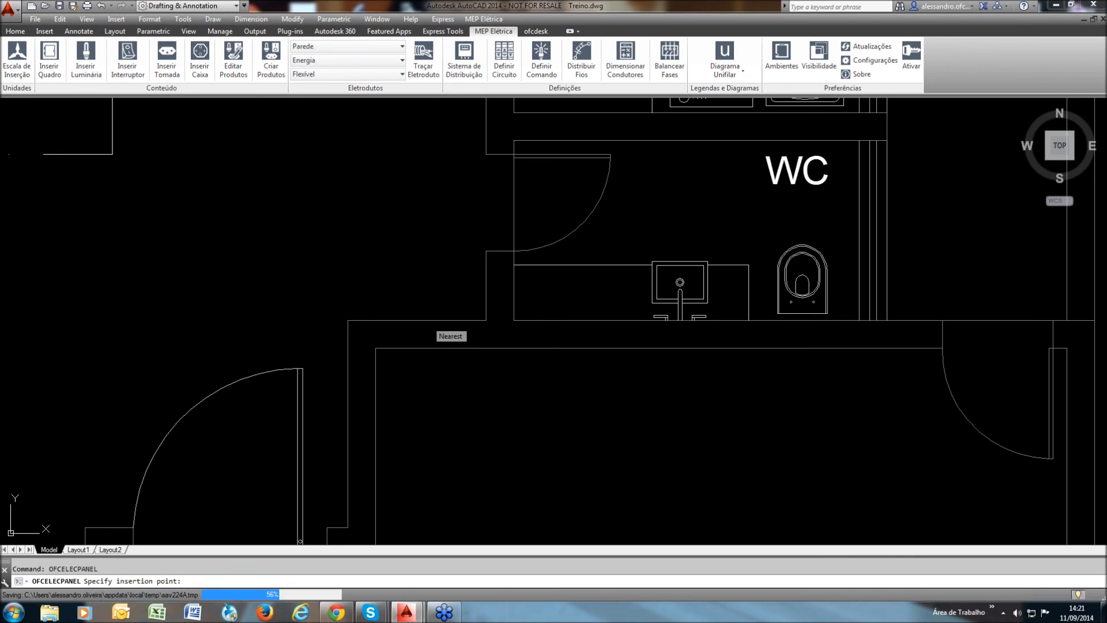
Insert one "Quadro geral de luz e força embutido" horizontally on the wall between SALA ESTAR and the garage, beside the ground-floor WC
click(50, 69)
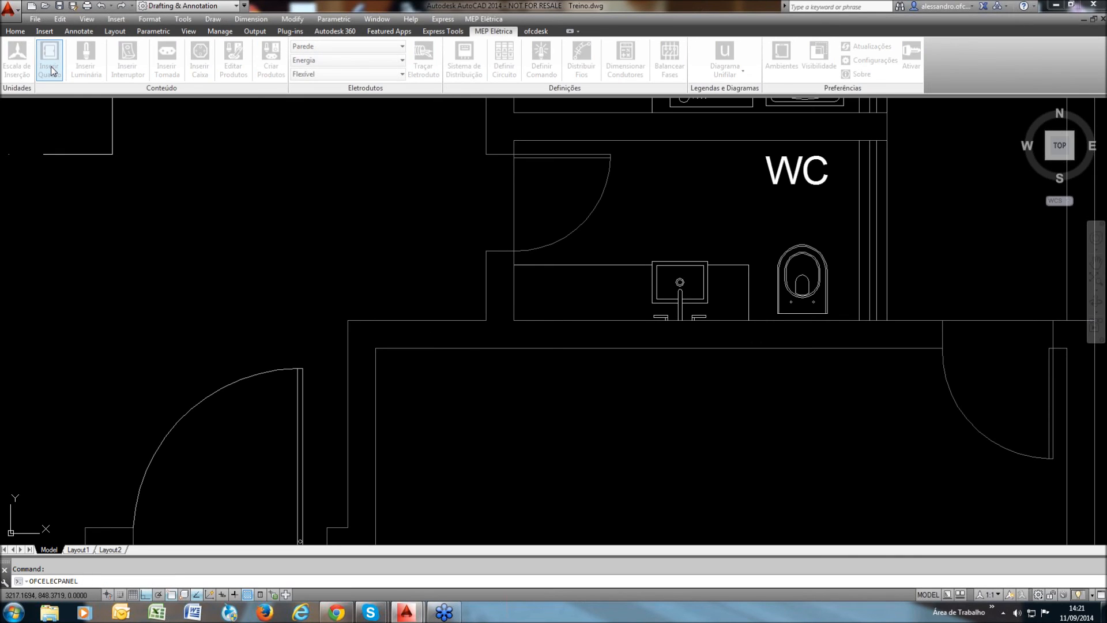
mouse_move(157, 203)
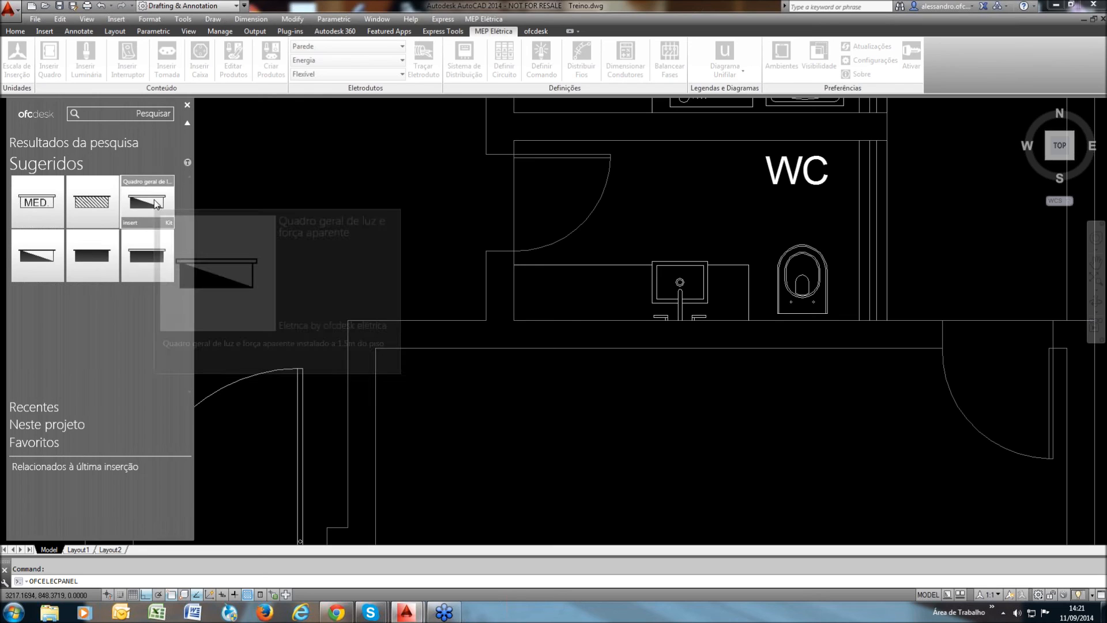
mouse_move(37, 267)
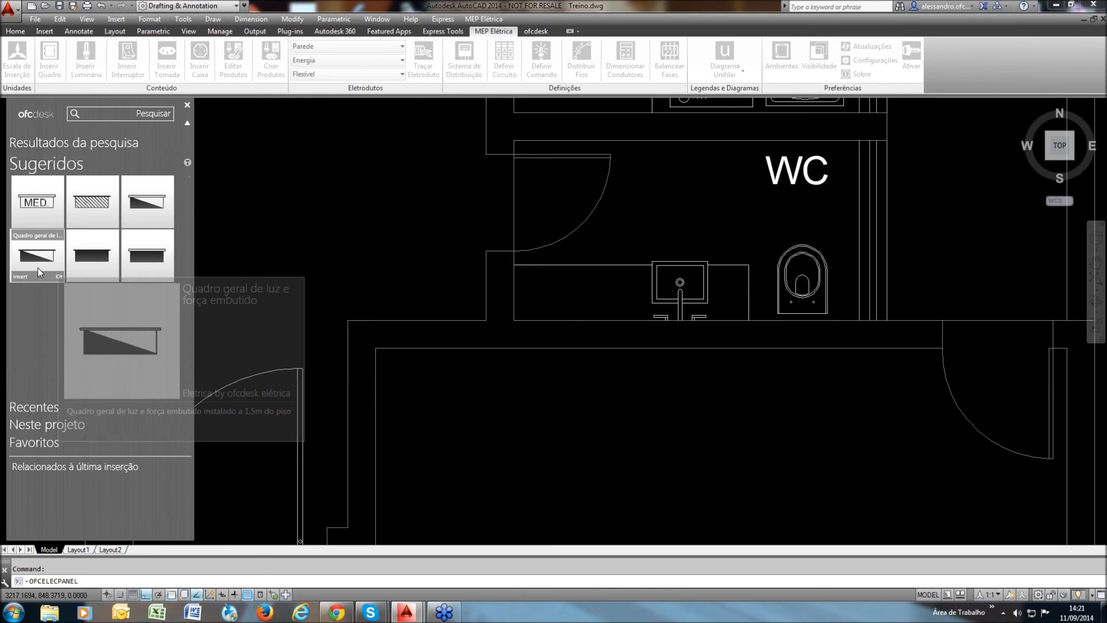
click(33, 267)
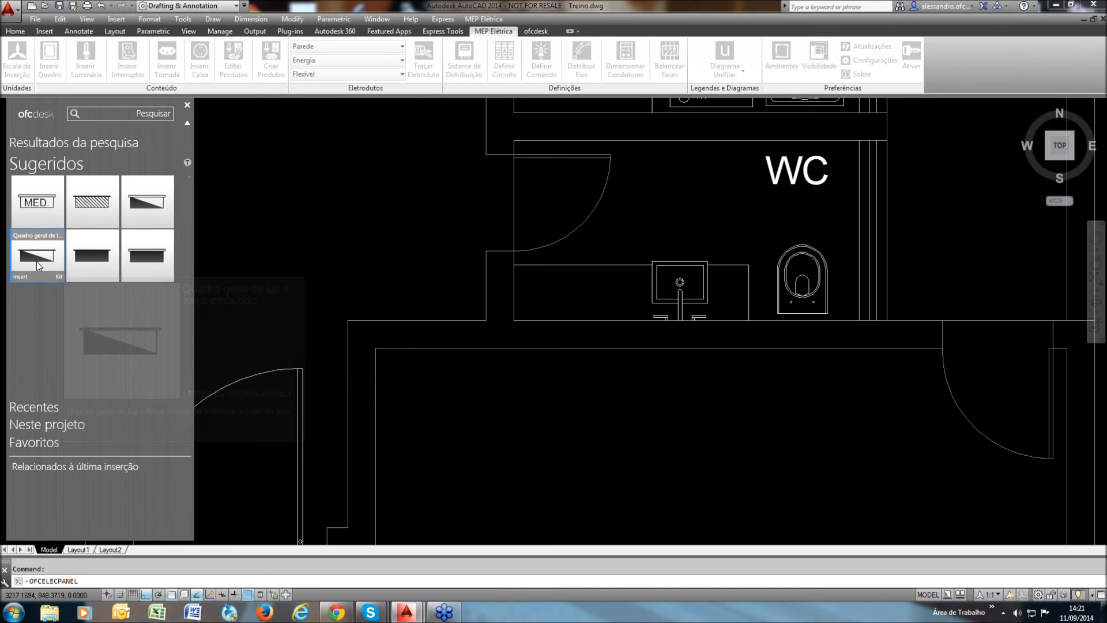
click(415, 321)
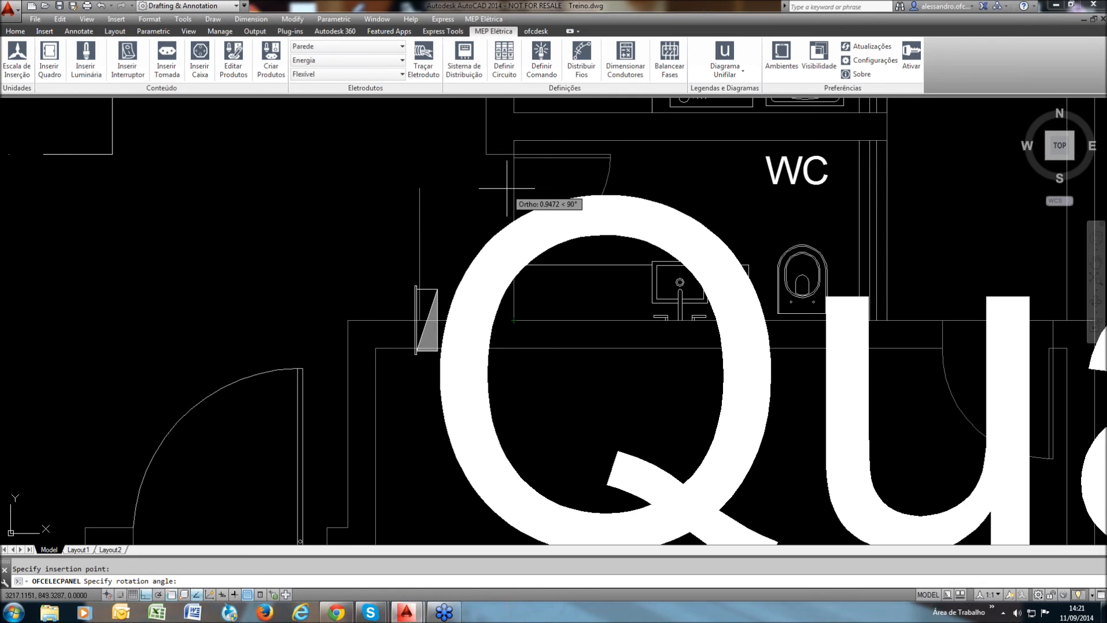
click(573, 317)
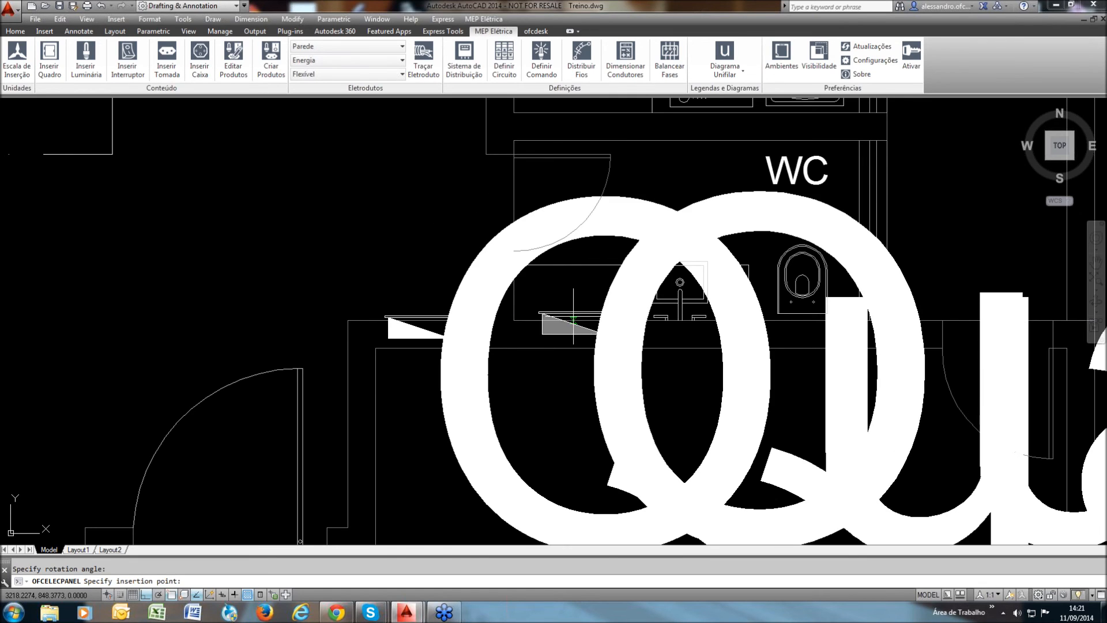
key(Escape)
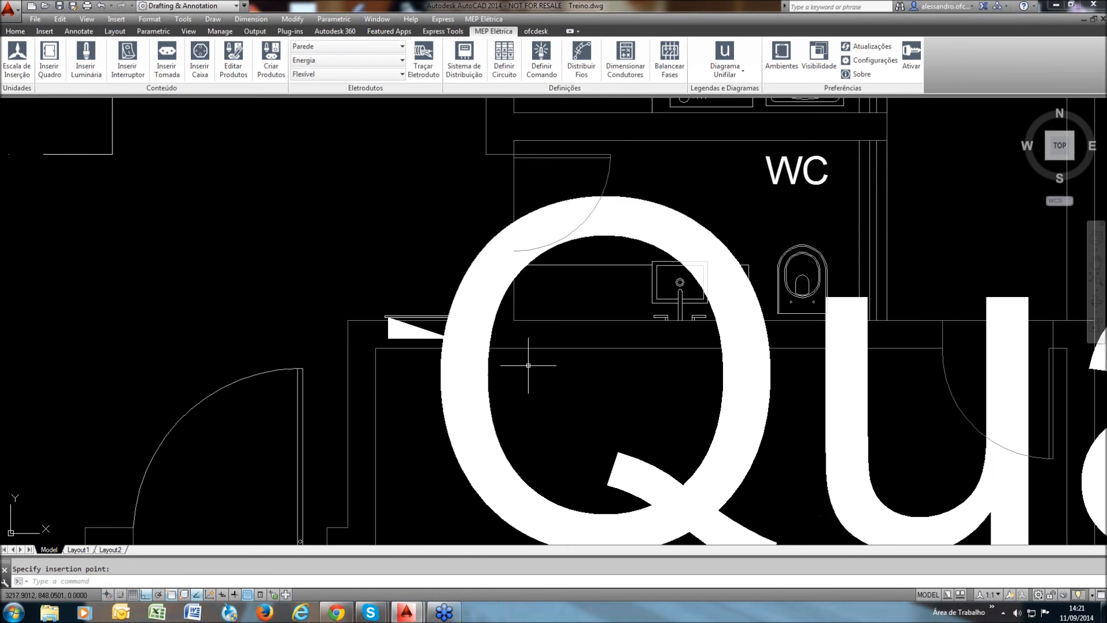
Examine the inserted panel's label text and its size relative to both storeys of the house plan
scroll(528, 365, down, 5)
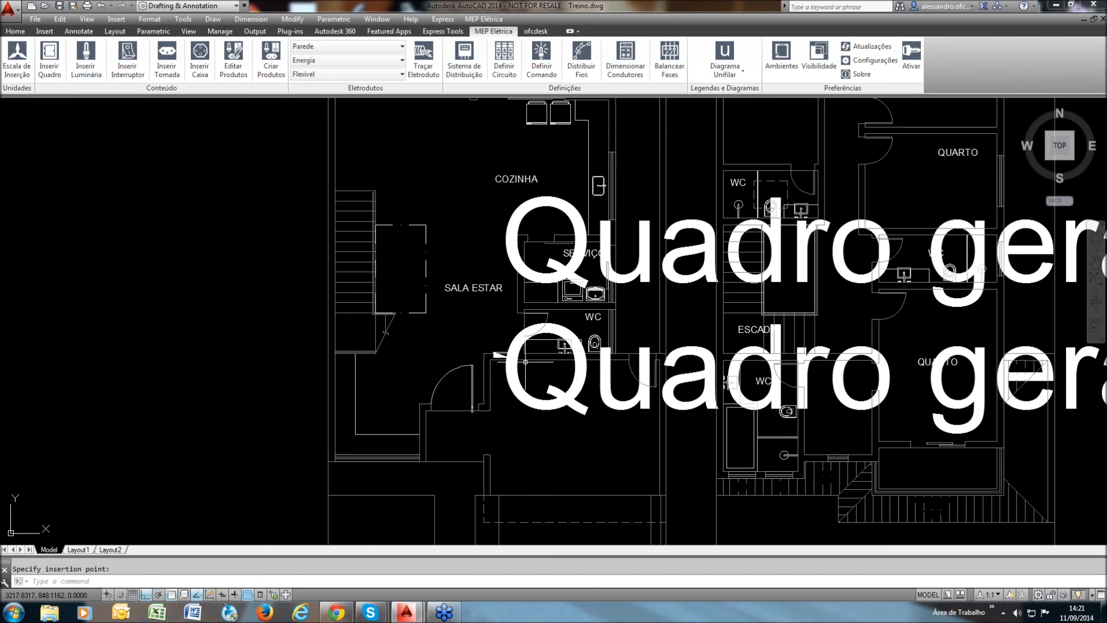
scroll(526, 362, down, 3)
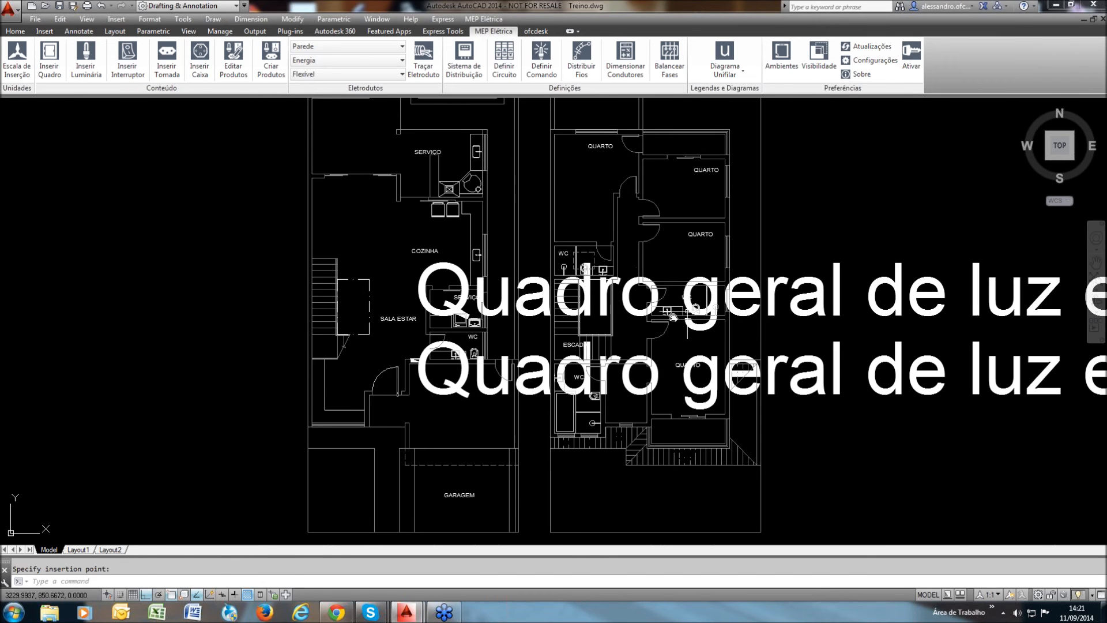
middle_drag(673, 316, 625, 334)
scroll(626, 333, down, 3)
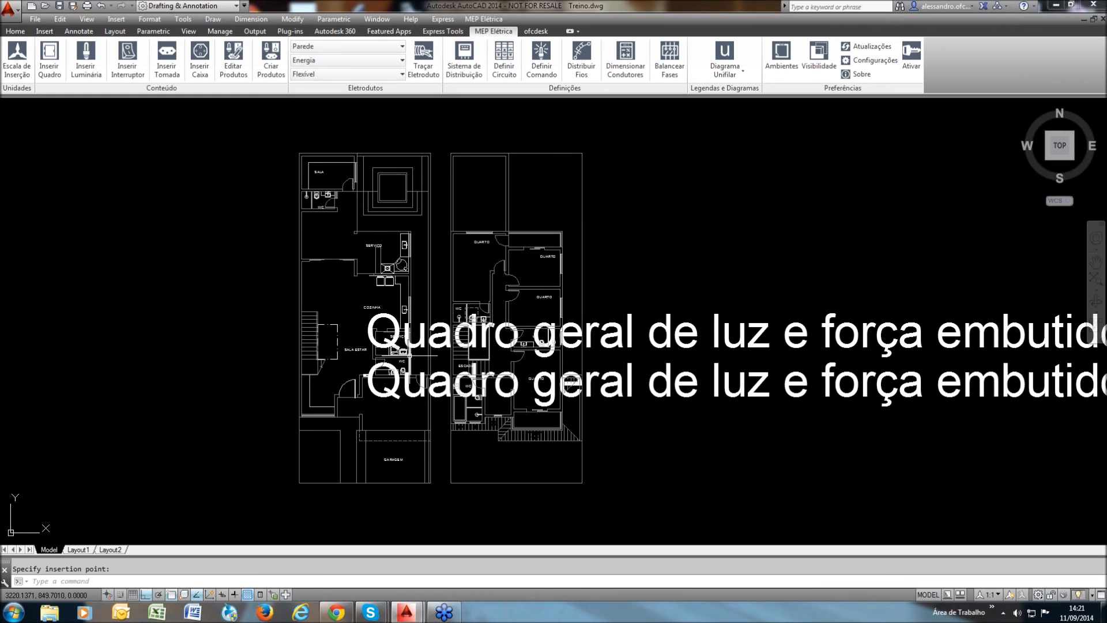
middle_drag(467, 352, 455, 363)
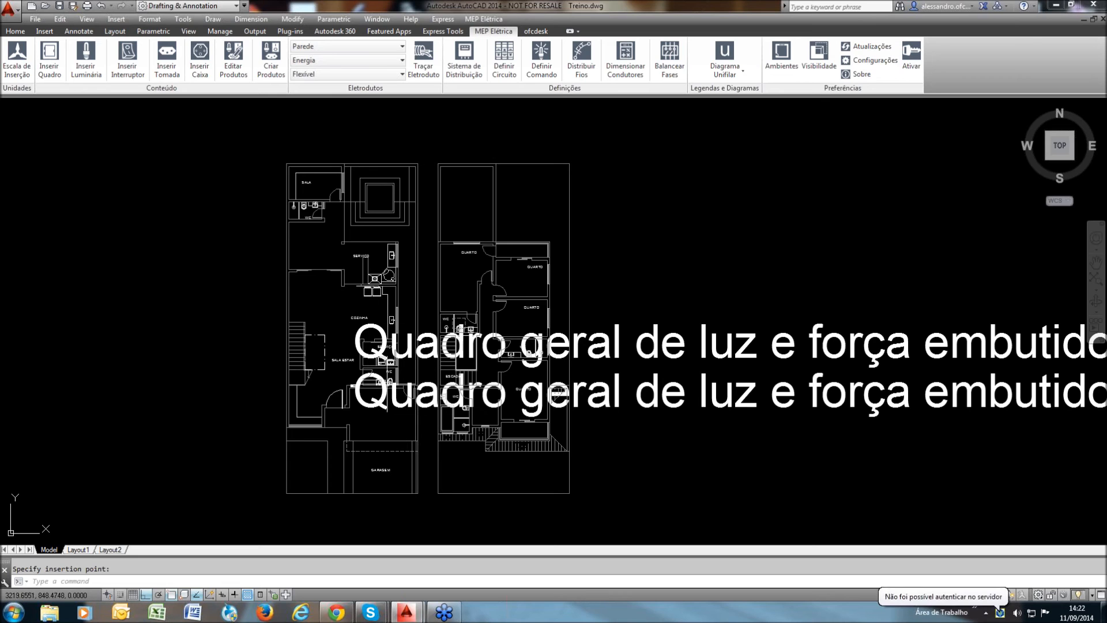
scroll(342, 390, up, 2)
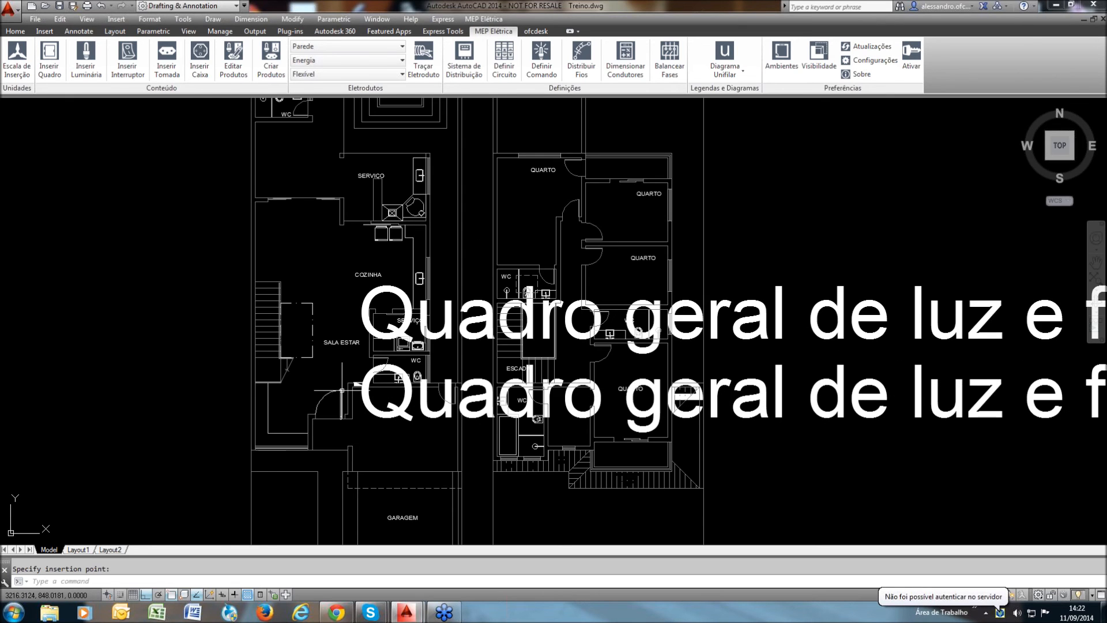
scroll(424, 355, up, 2)
scroll(470, 358, down, 2)
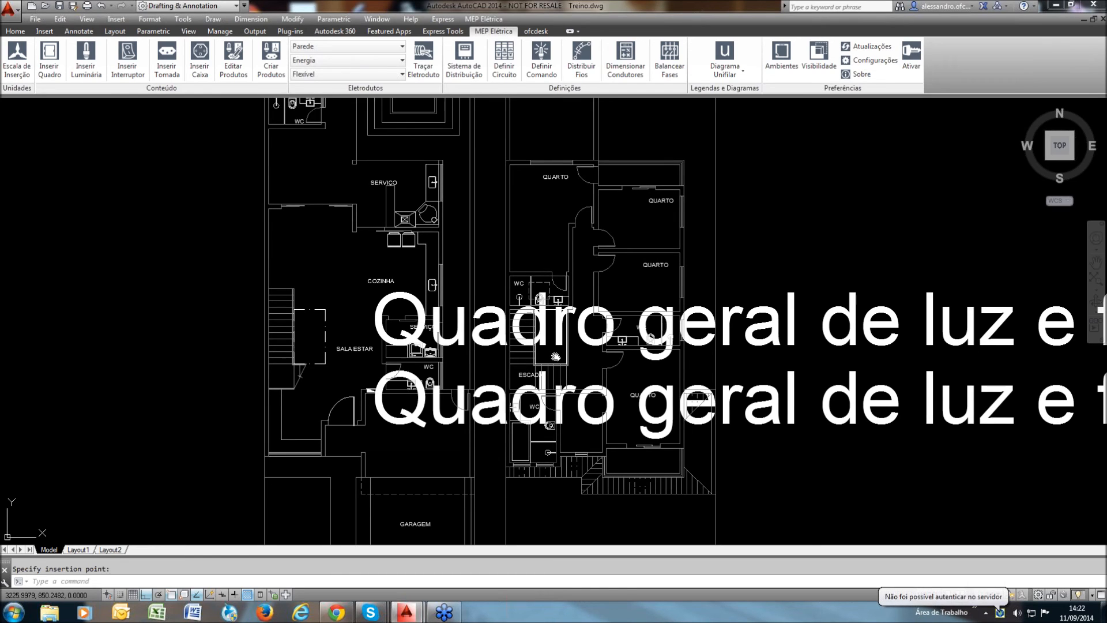
middle_drag(555, 357, 552, 363)
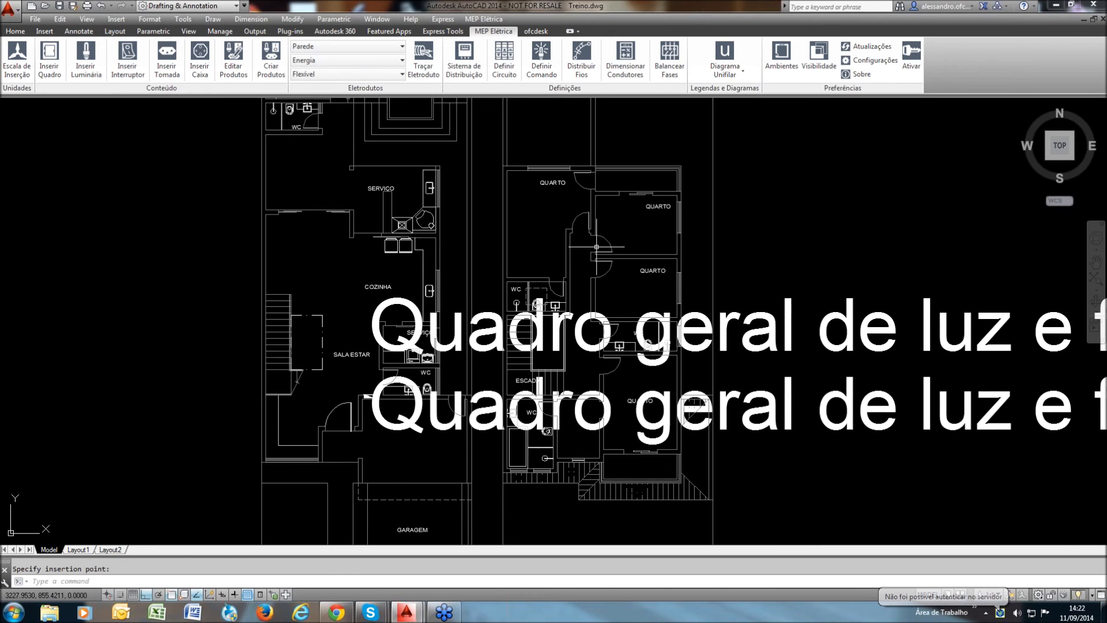
scroll(417, 376, up, 2)
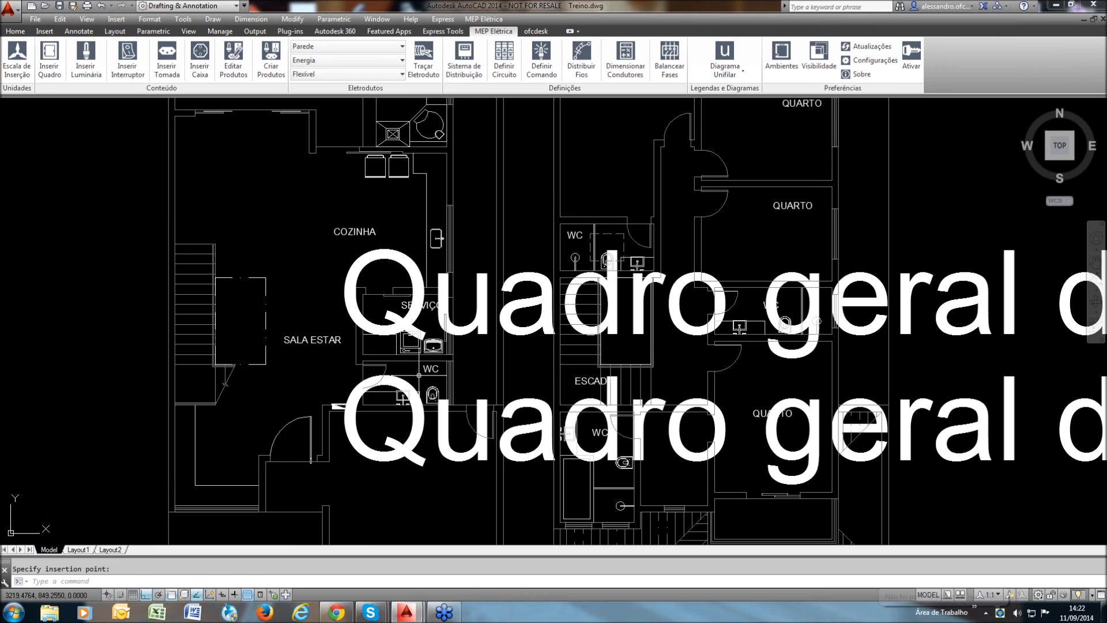
middle_drag(544, 410, 548, 392)
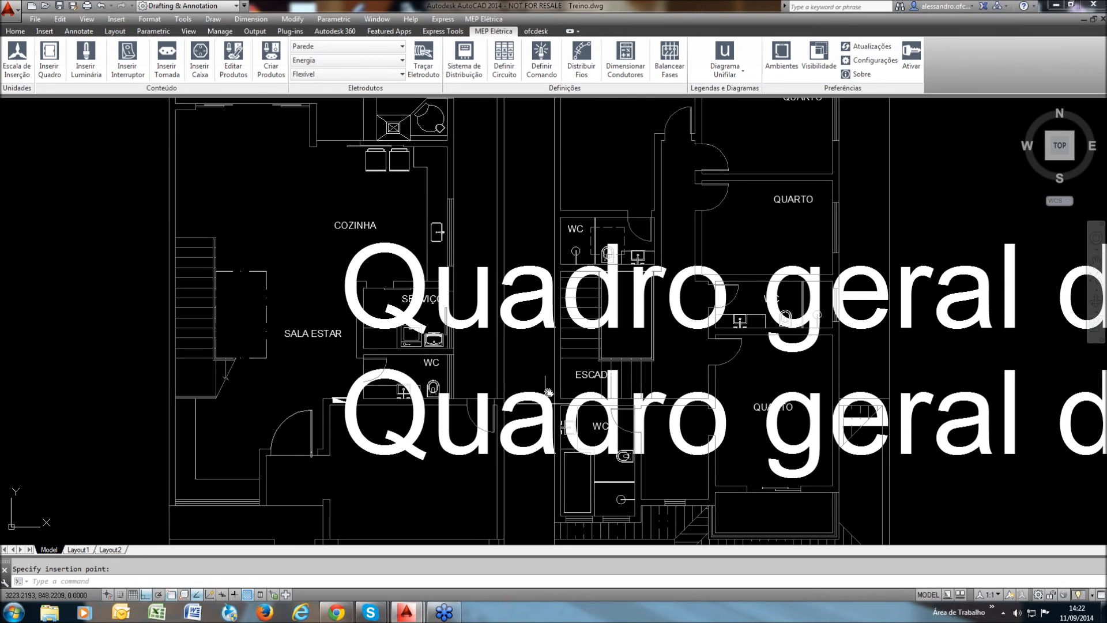
In the Padrão visibility configuration, turn off the general Código and Descrição labels and widen the visibility dialog
scroll(335, 407, up, 2)
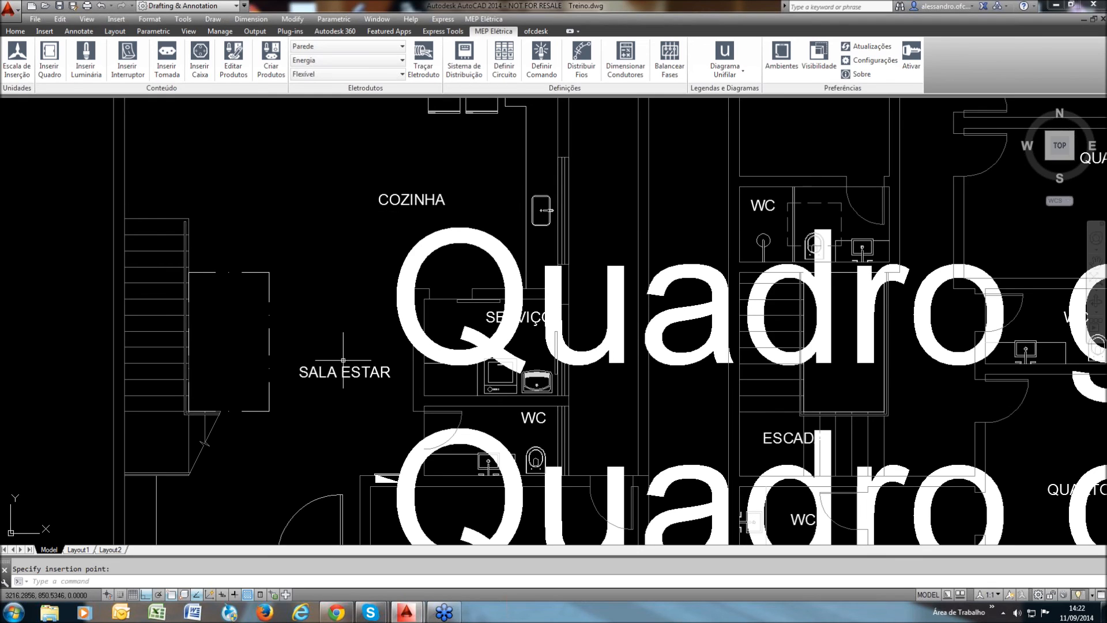
middle_drag(470, 389, 474, 364)
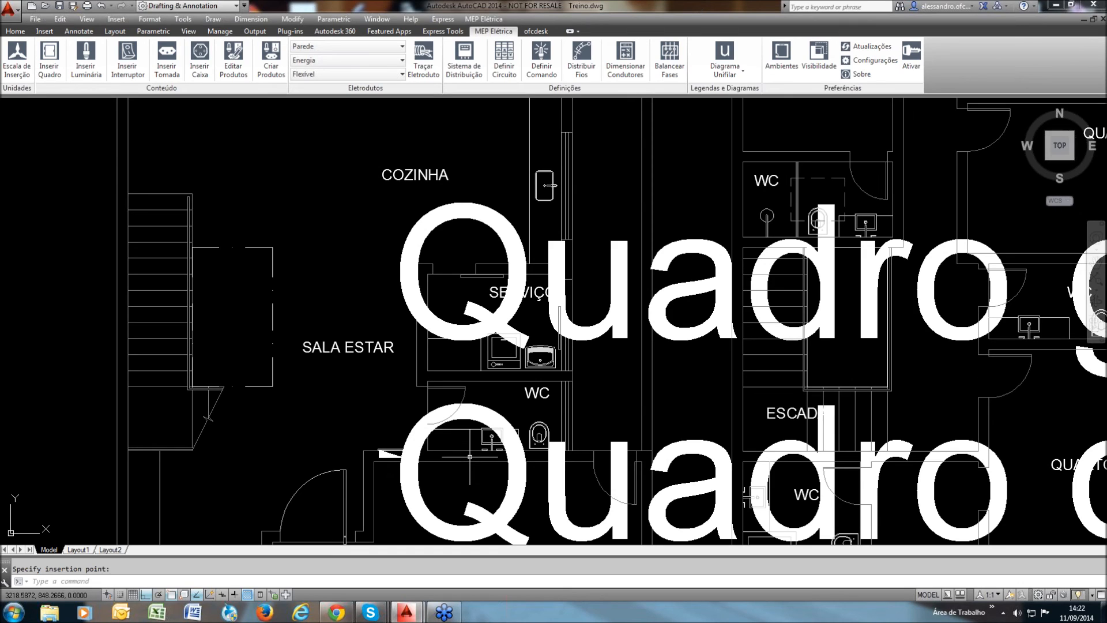
scroll(472, 427, down, 2)
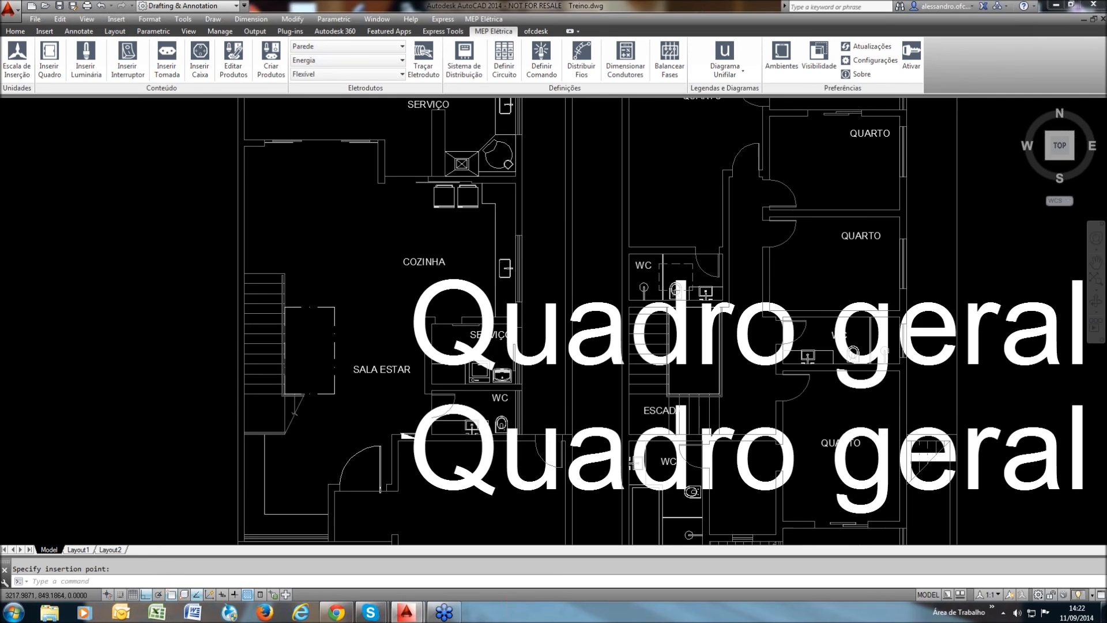
scroll(436, 409, down, 2)
middle_drag(850, 206, 741, 217)
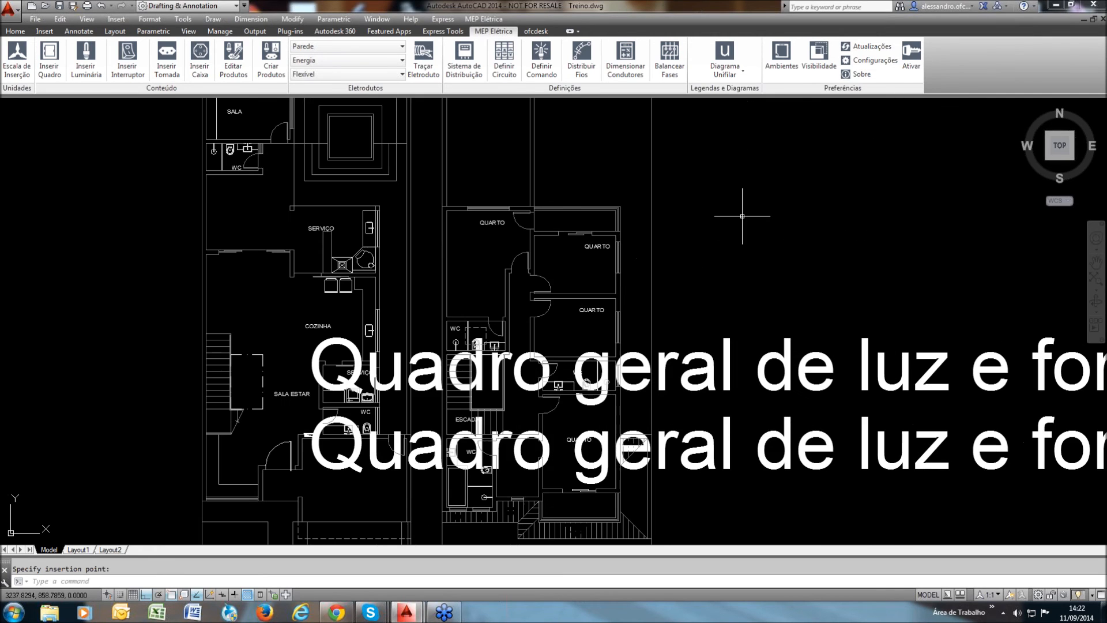
click(819, 72)
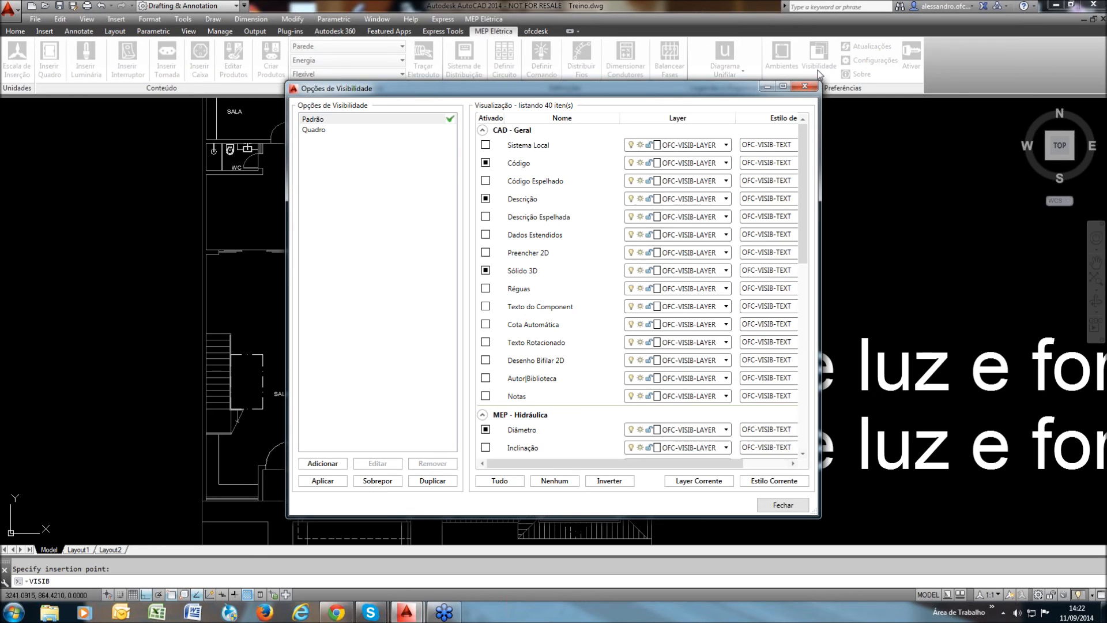
drag(687, 87, 592, 90)
drag(725, 305, 942, 305)
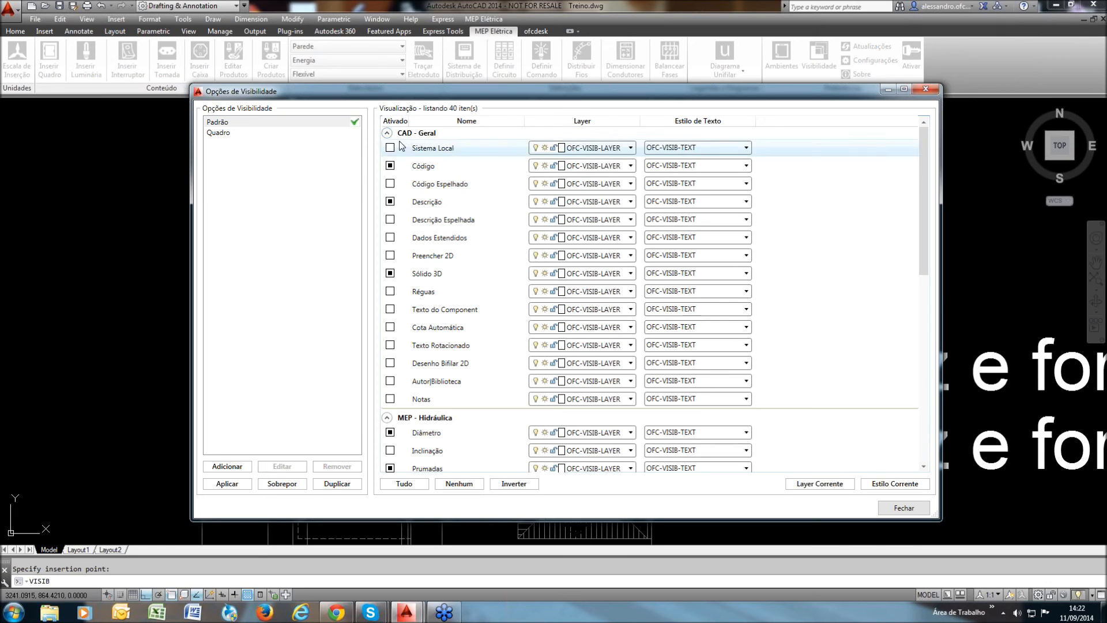
click(390, 165)
click(390, 201)
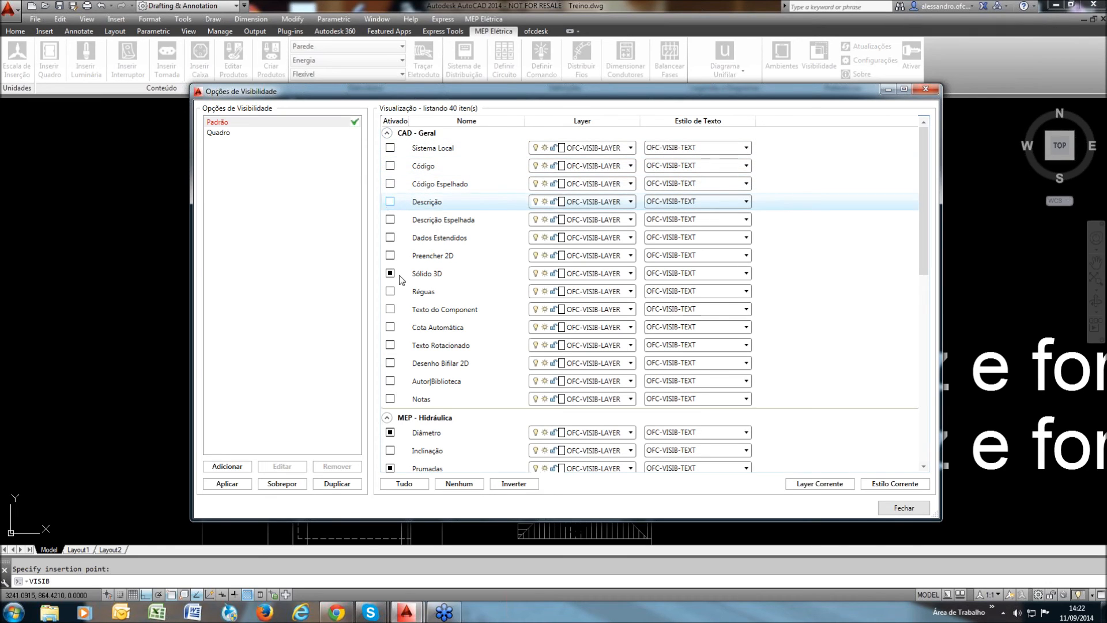
Collapse the CAD - Geral, MEP - Hidráulica and AEC - Arquitetura groups, review the MEP - Elétrica items' layer and text style choices, and close the visibility options
click(386, 133)
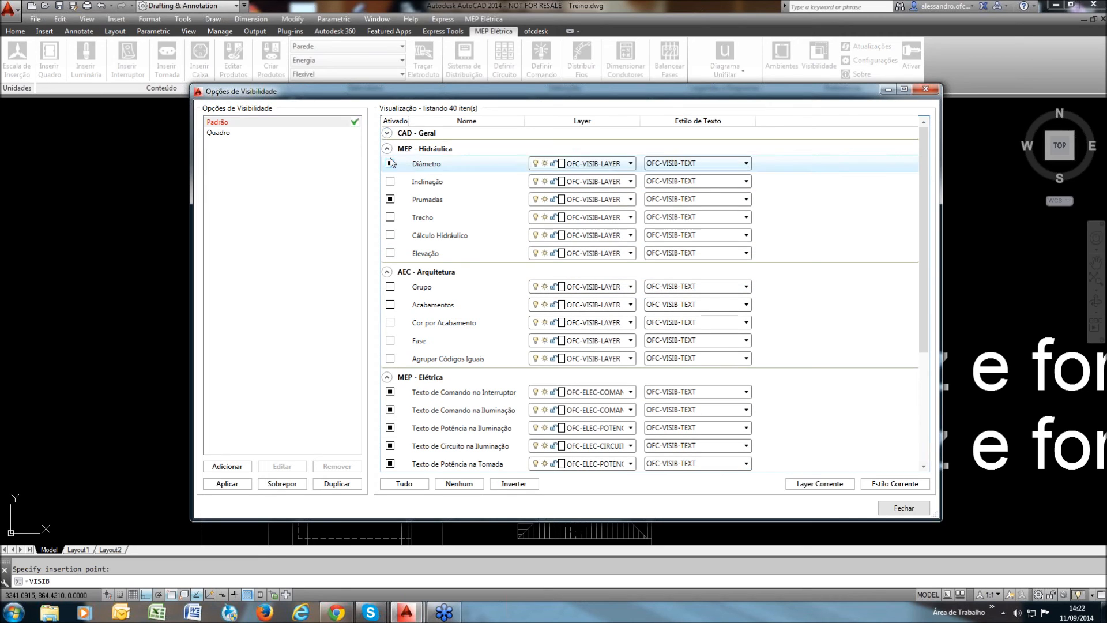
click(386, 148)
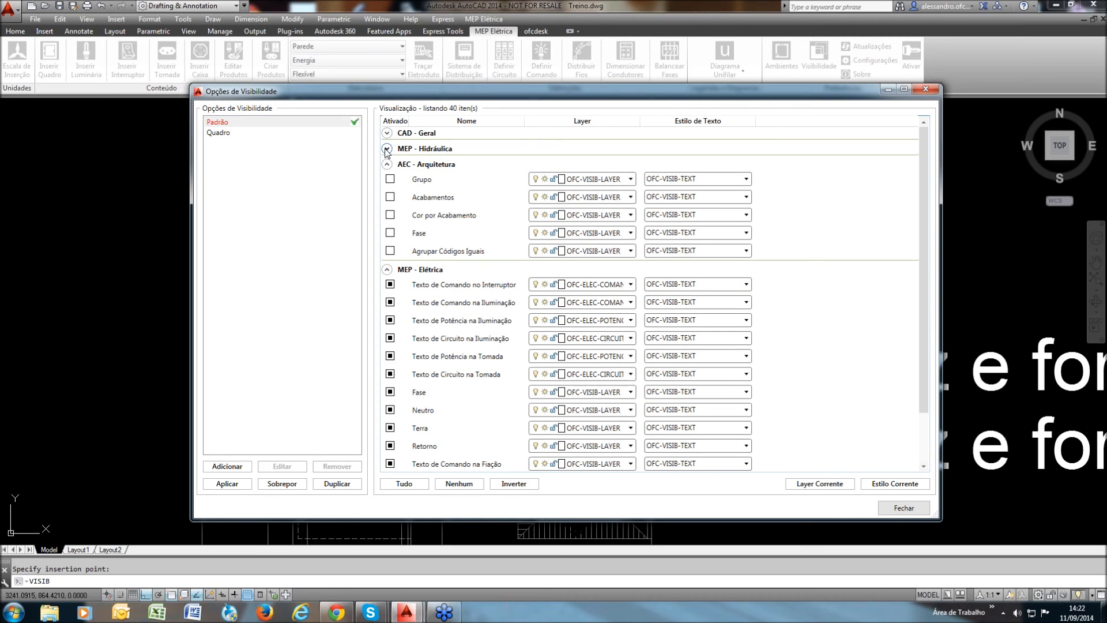
click(386, 164)
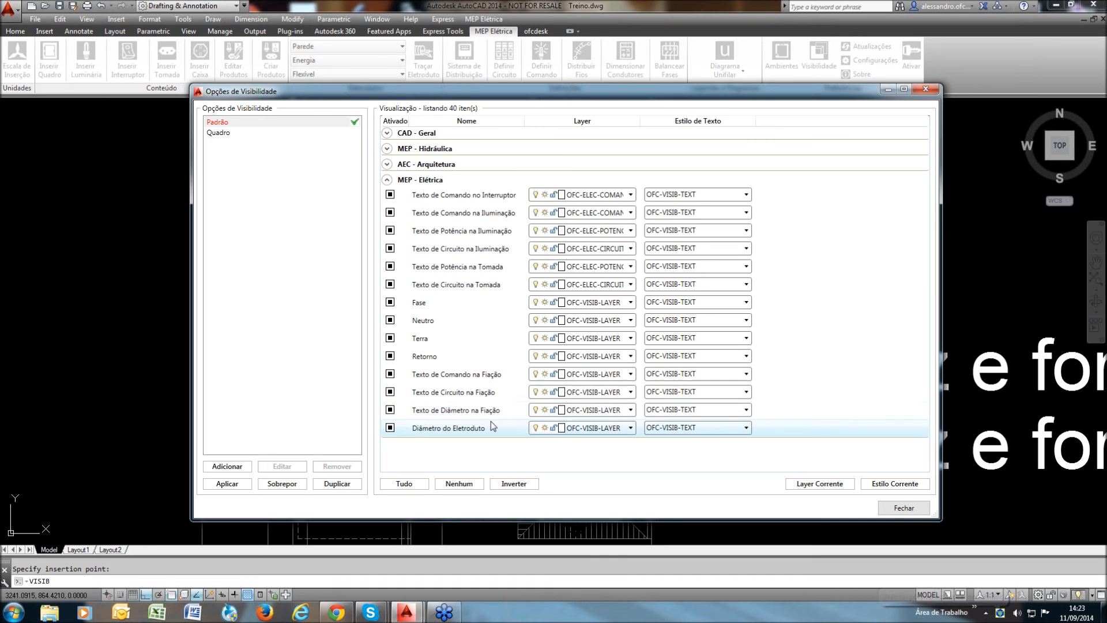
click(630, 374)
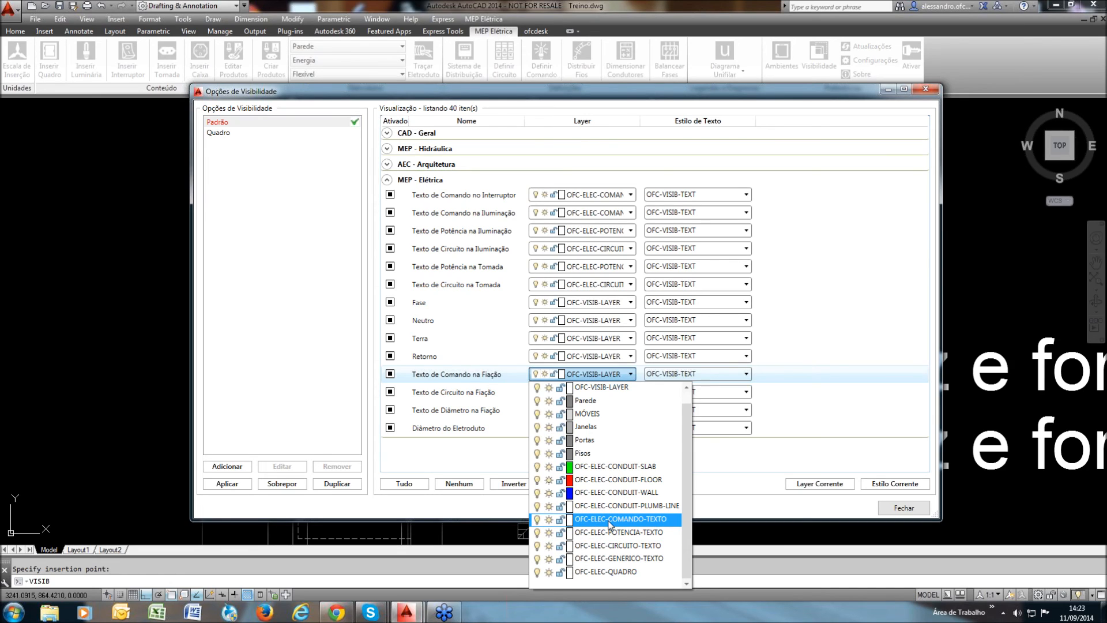
click(836, 395)
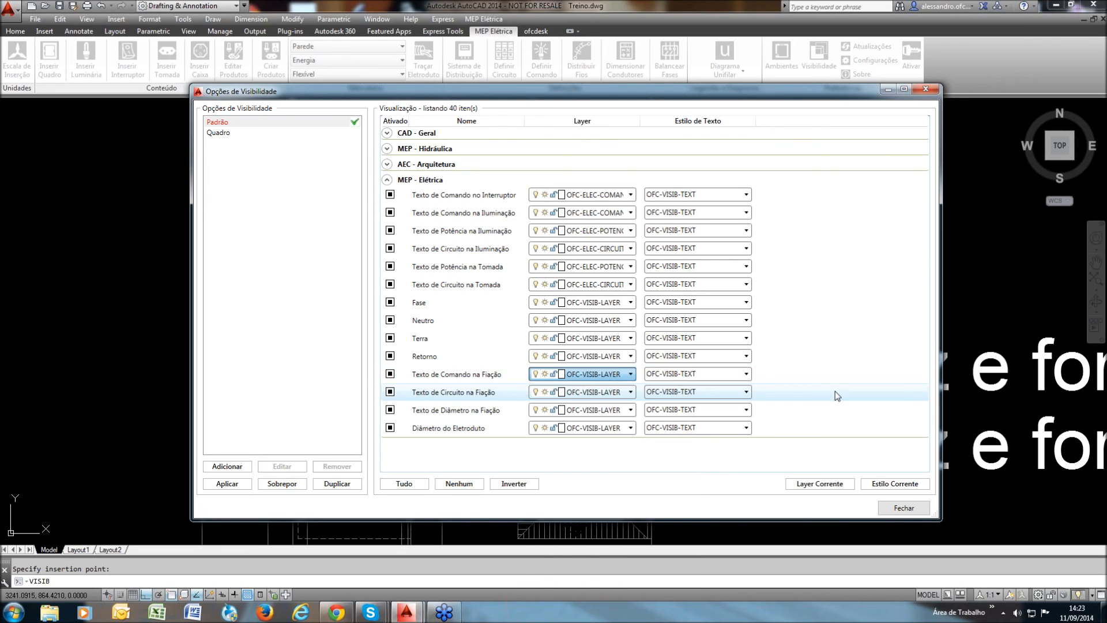
click(746, 374)
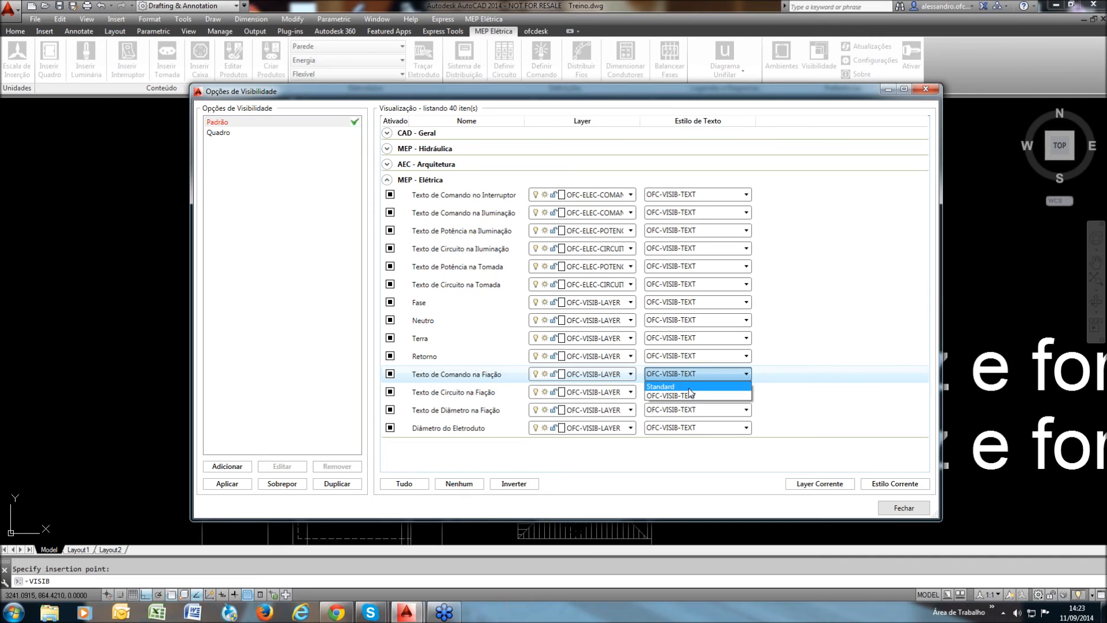
click(877, 384)
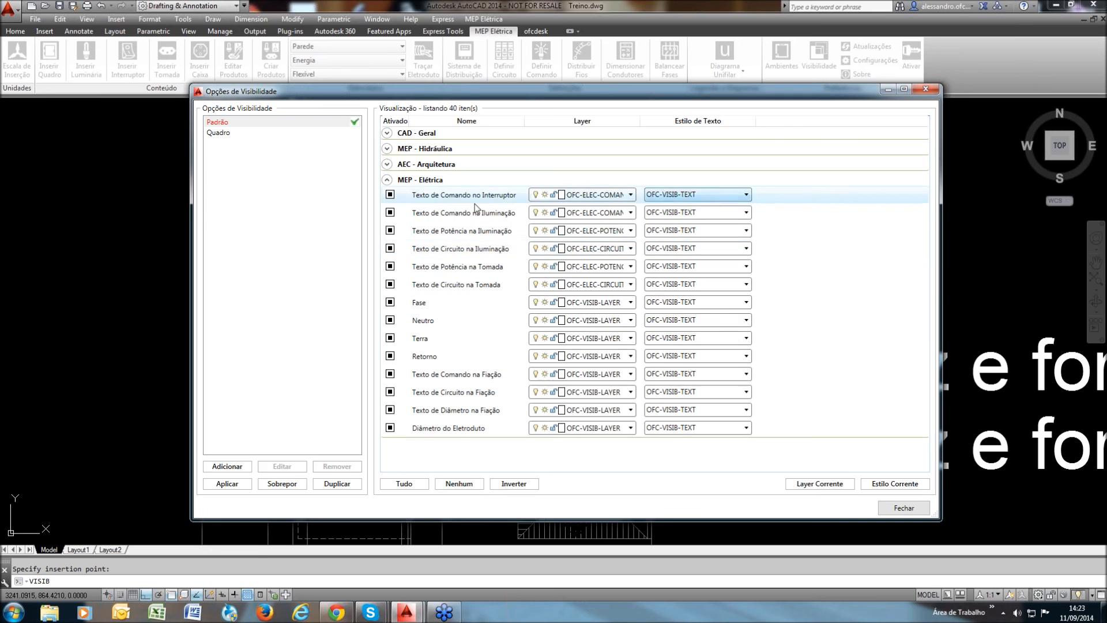
click(891, 506)
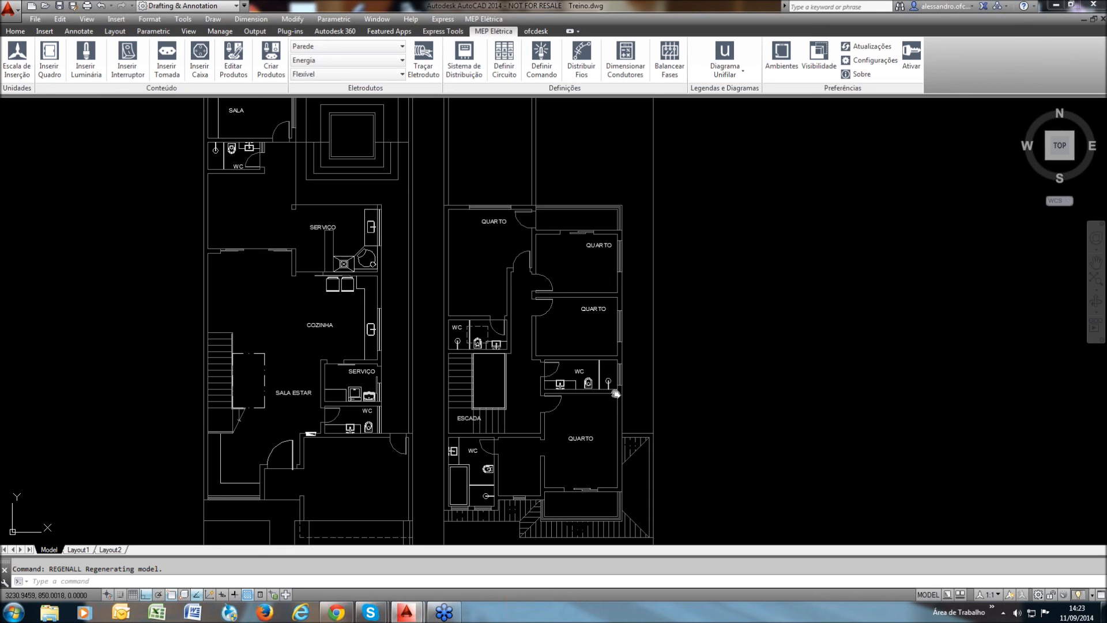
scroll(277, 452, up, 6)
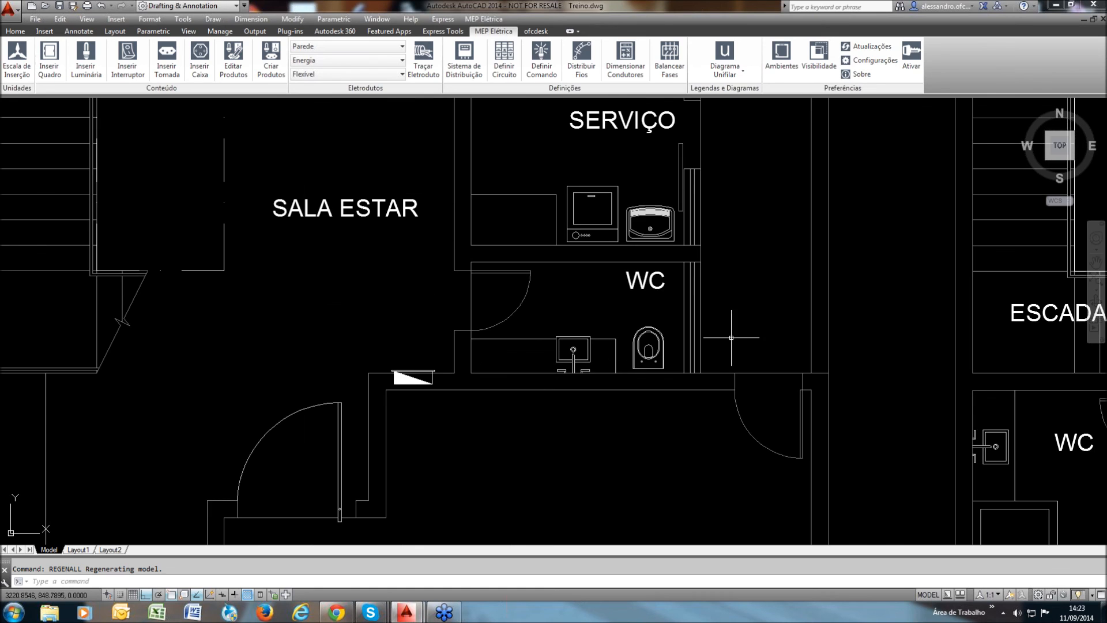
Turn the Código and Descrição labels back on in the Padrão visibility configuration
click(816, 70)
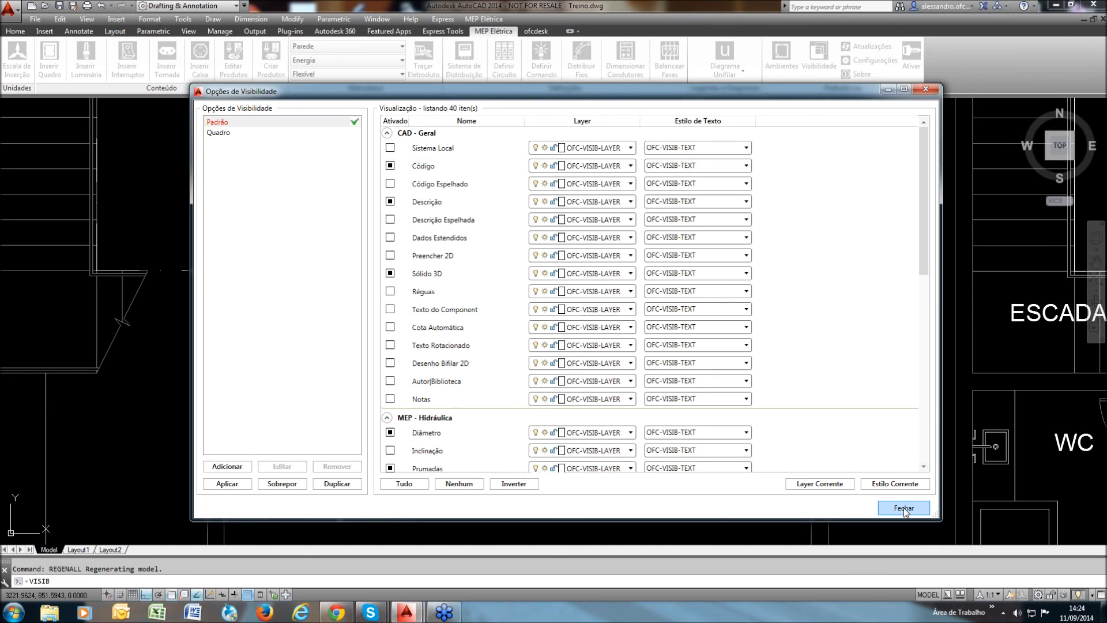
click(904, 508)
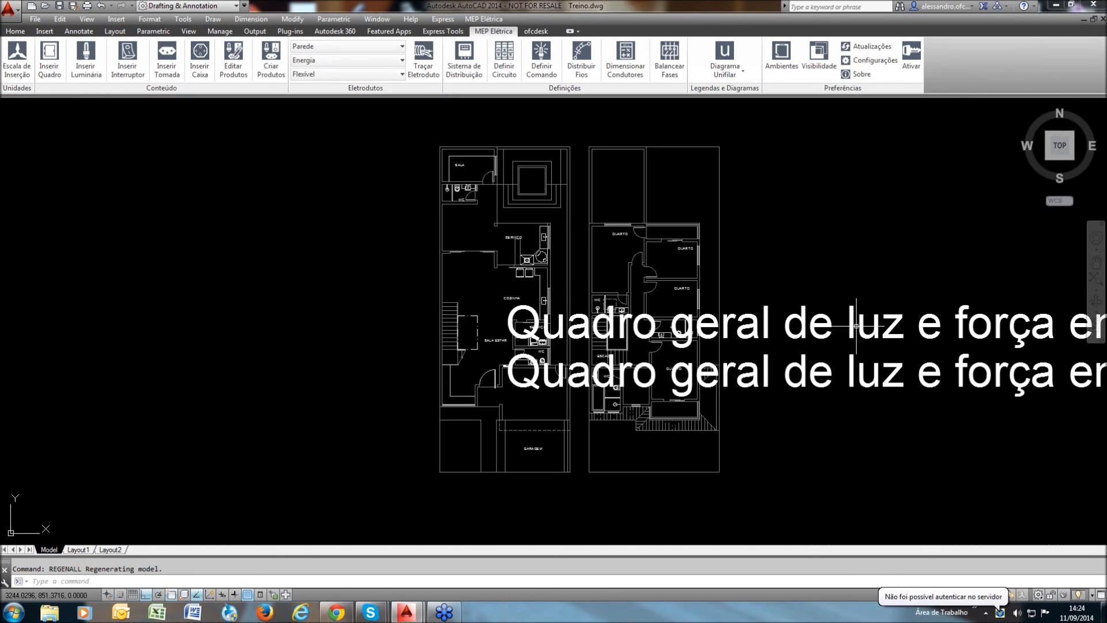
scroll(857, 321, down, 2)
mouse_move(857, 321)
middle_down()
mouse_move(660, 354)
mouse_move(520, 354)
middle_up()
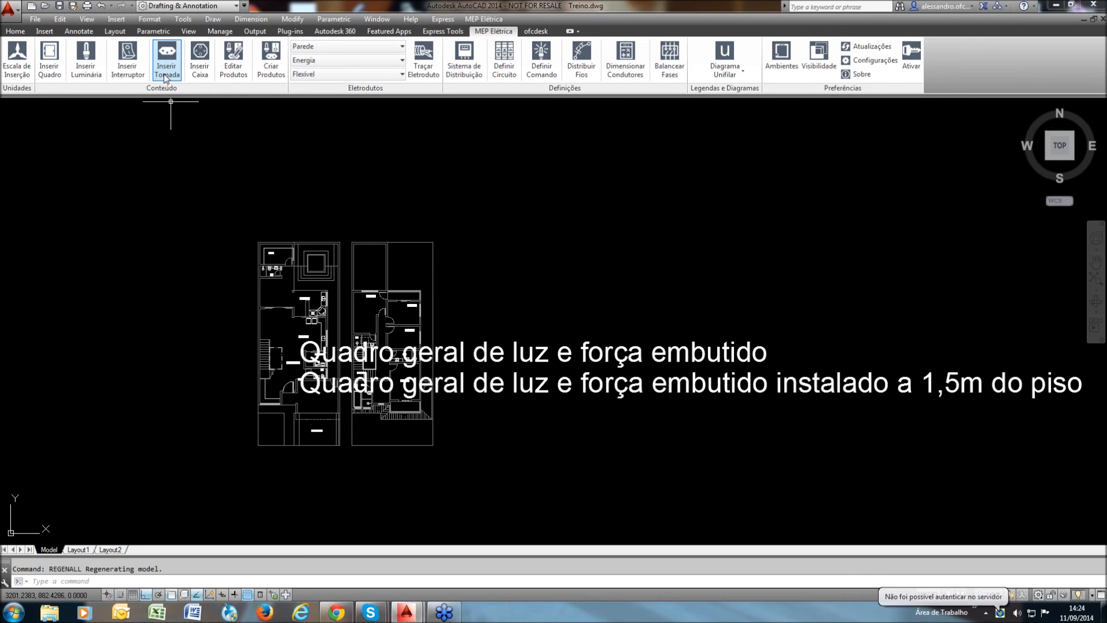
Set the height of the OFC-VISIB-TEXT text style to 0.08 and apply it
click(149, 19)
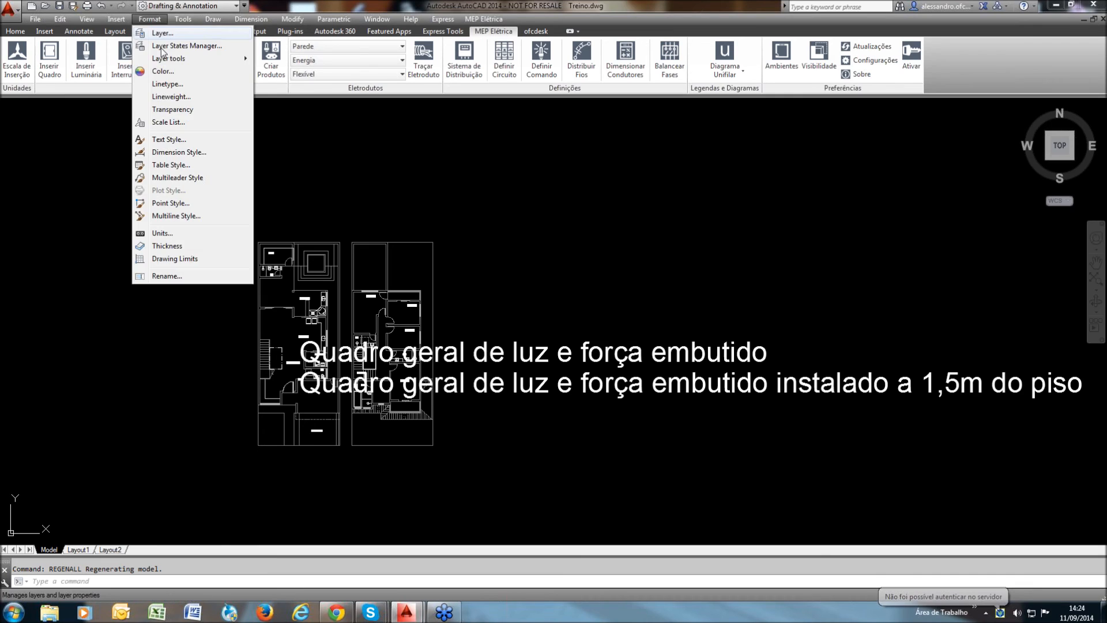
click(166, 140)
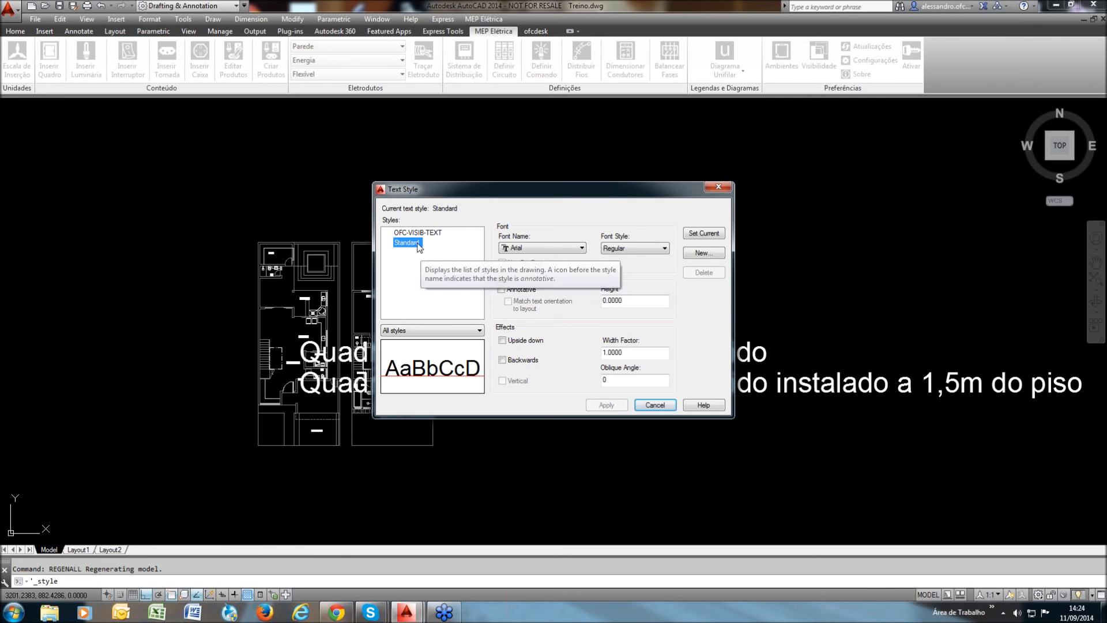
key(Up)
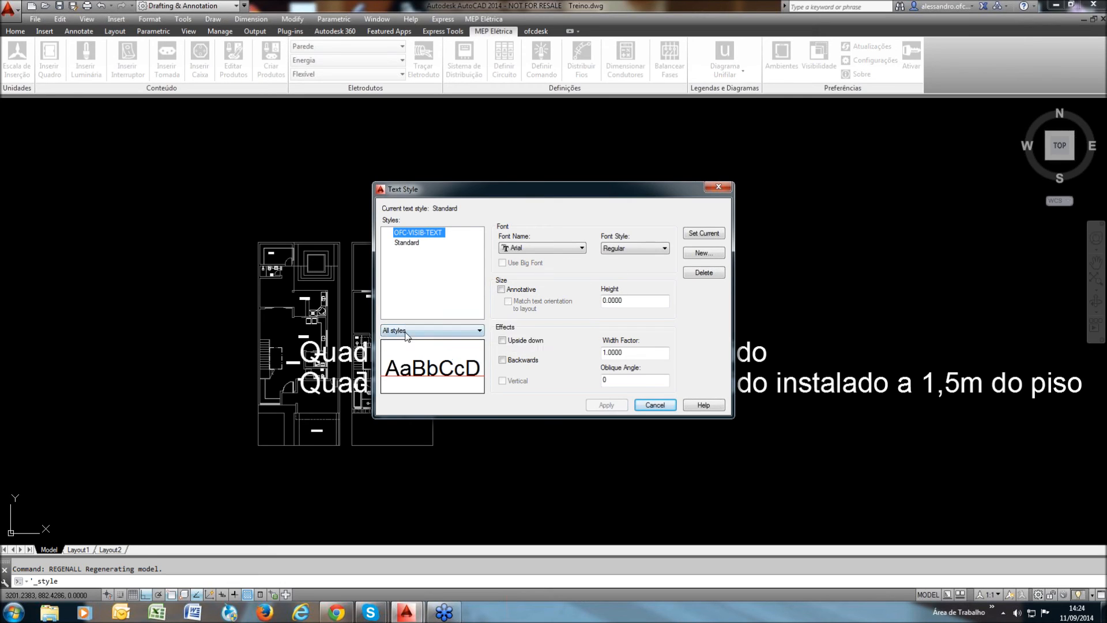
drag(637, 299, 560, 305)
text(.08)
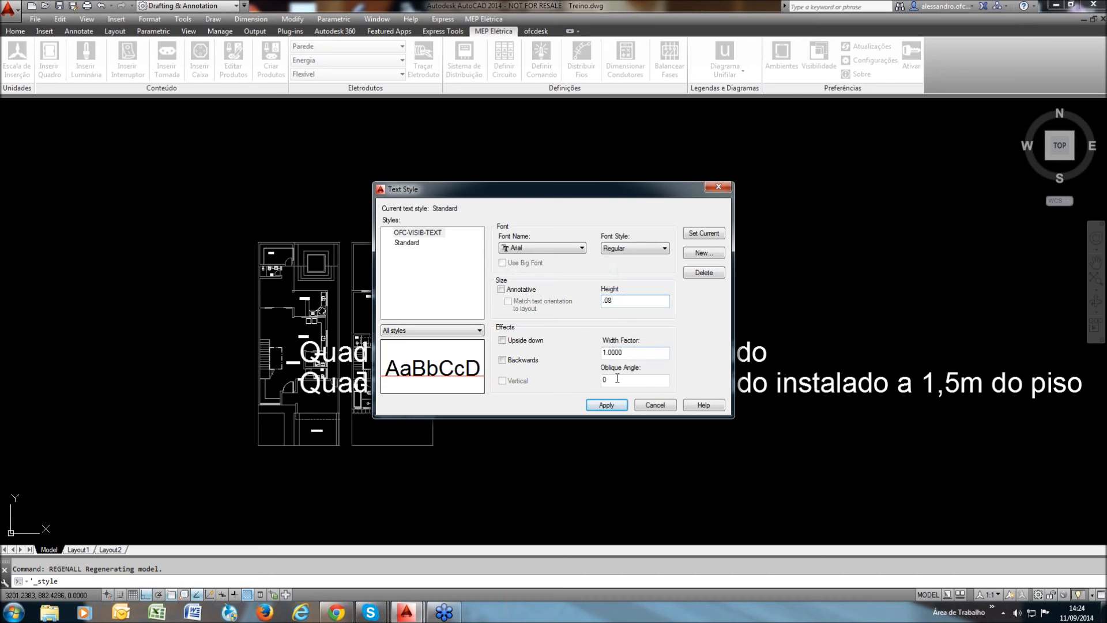
click(607, 406)
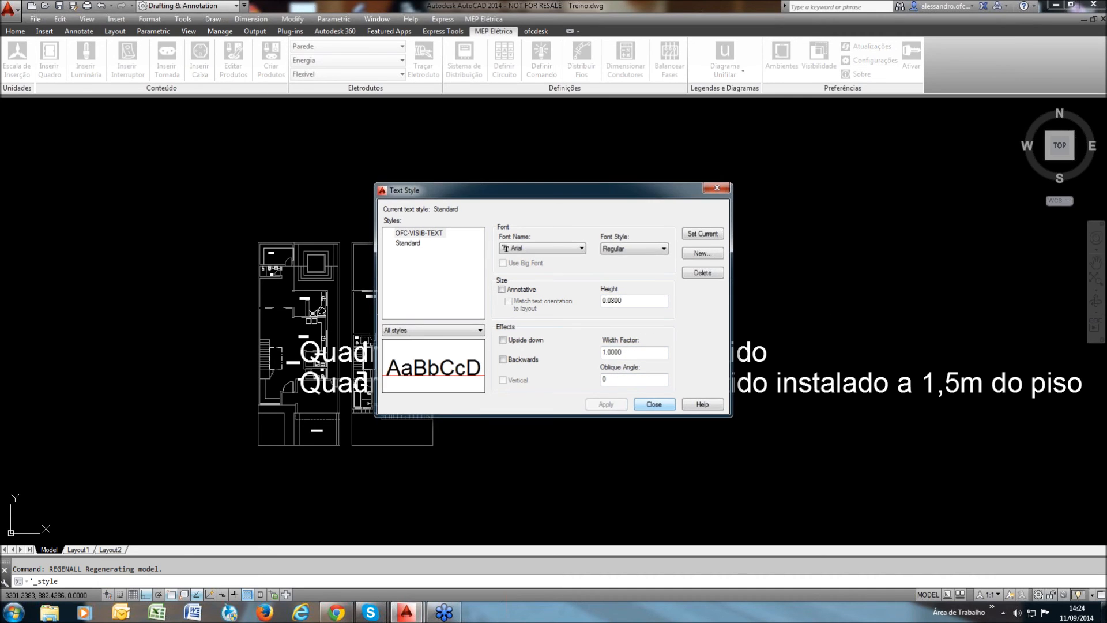
key(Escape)
Examine the resized label text of the electrical panel beside the ground-floor WC, close up and against the surrounding rooms
scroll(495, 392, up, 8)
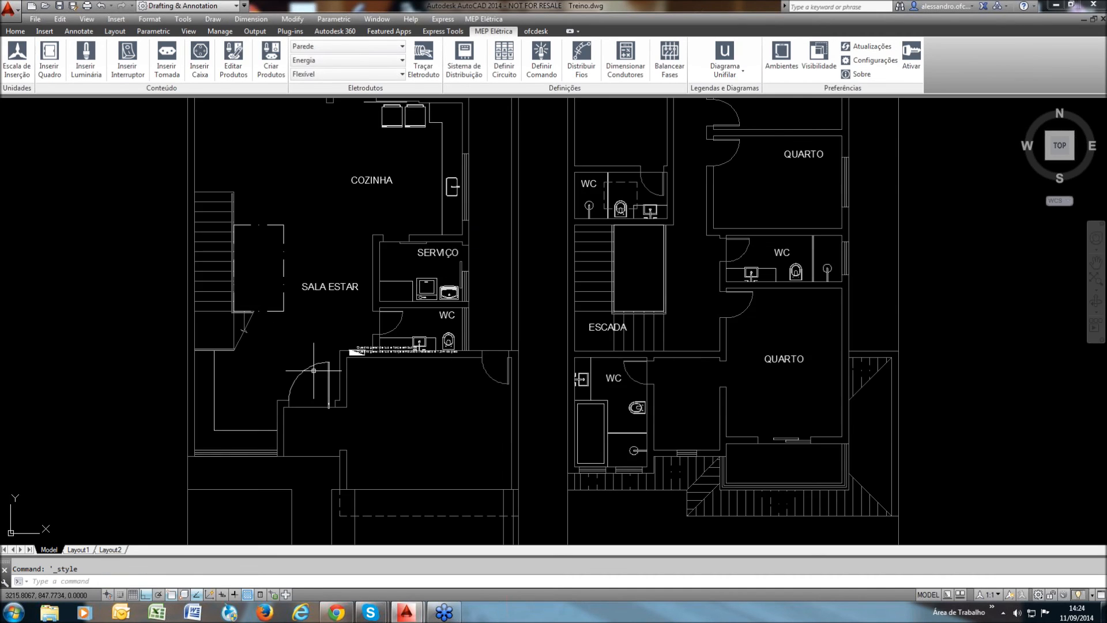
middle_drag(496, 392, 545, 418)
scroll(546, 369, up, 1)
scroll(545, 362, down, 2)
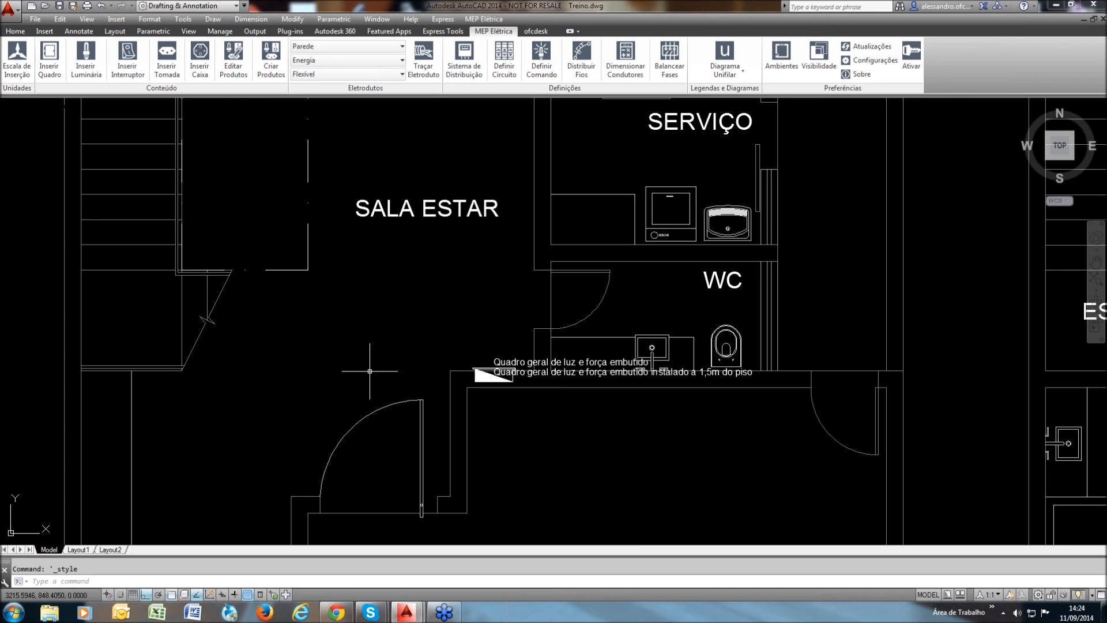
scroll(540, 386, up, 2)
mouse_move(546, 346)
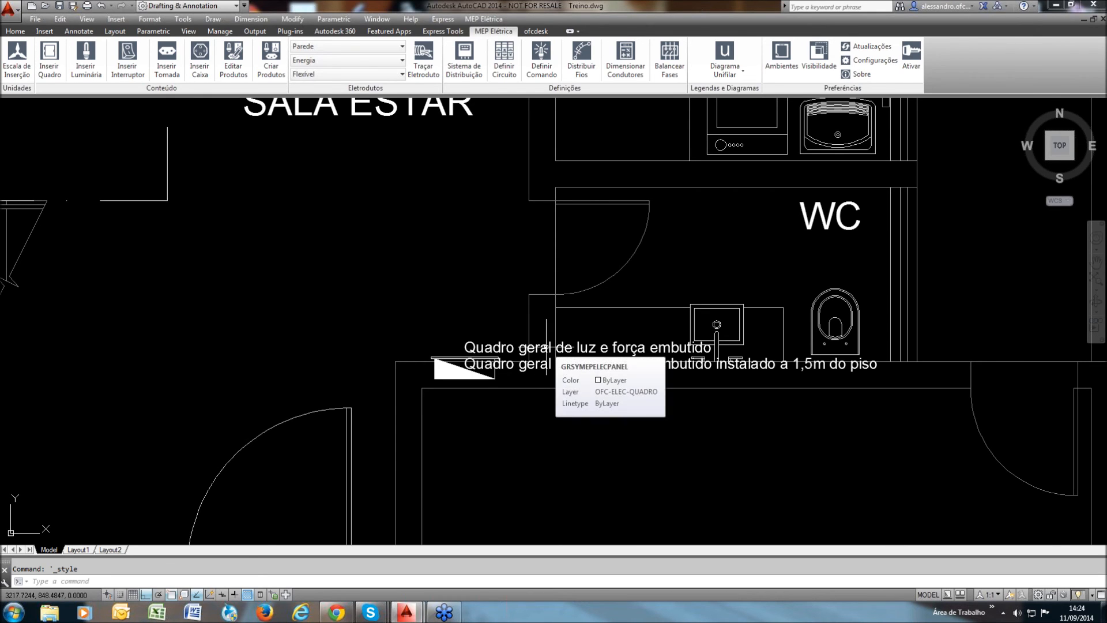
scroll(506, 351, down, 2)
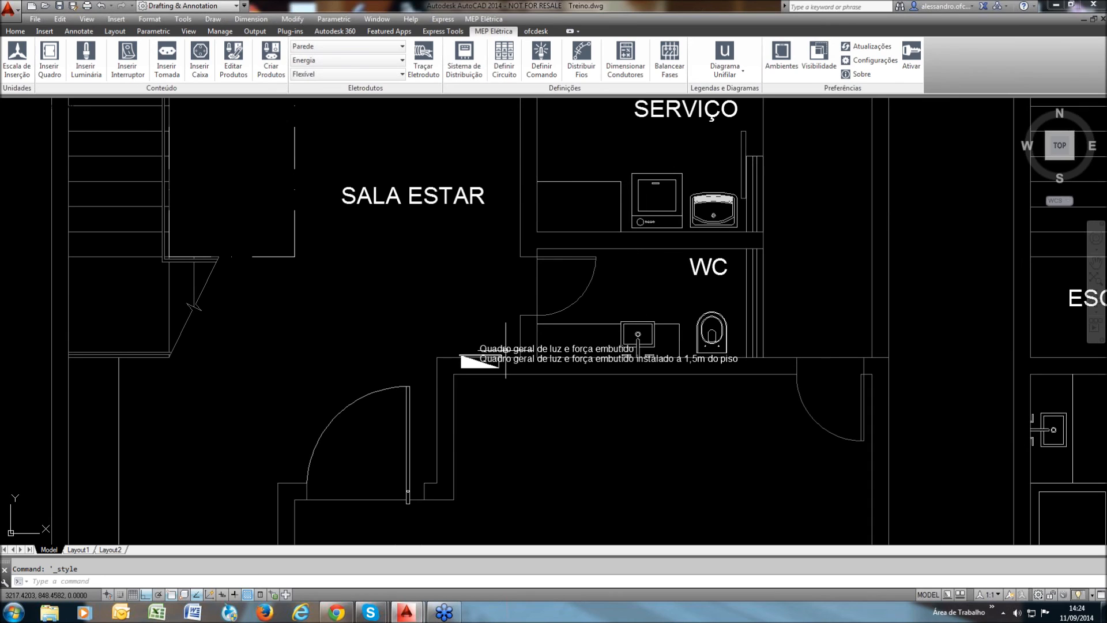
scroll(505, 350, down, 2)
scroll(490, 349, up, 4)
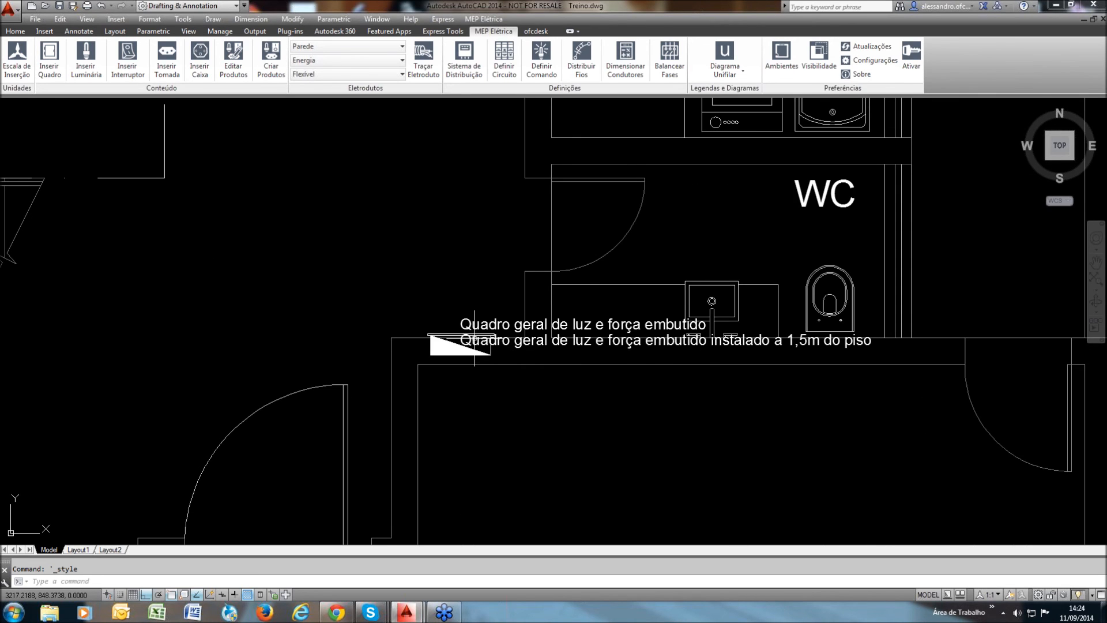
Hide the electrical panel's code and description texts through the visibility options
click(819, 58)
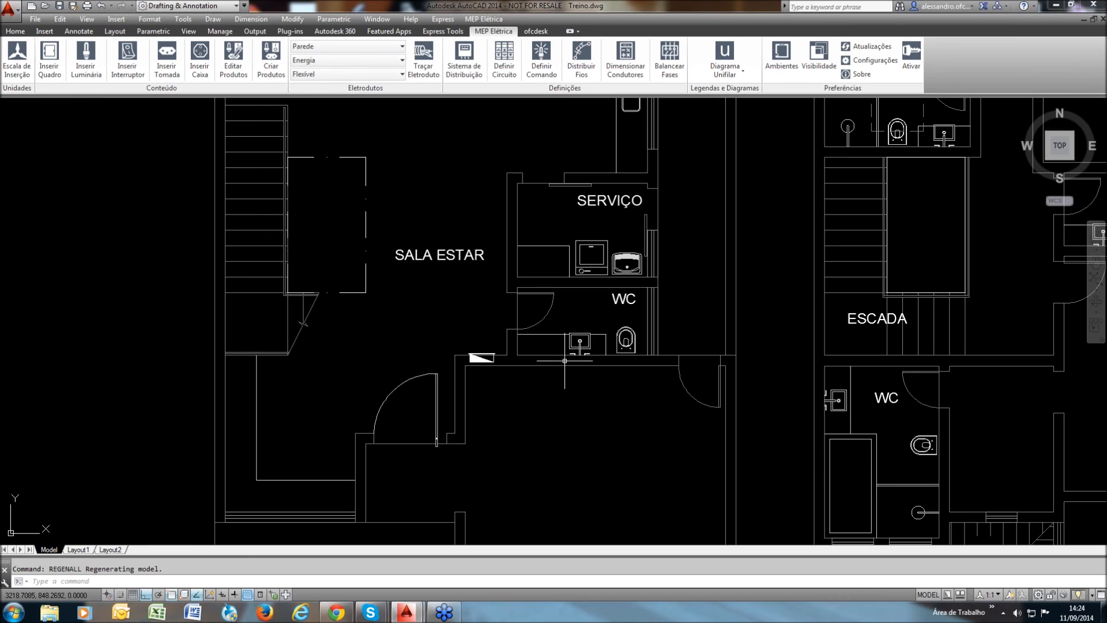
scroll(588, 359, down, 6)
scroll(612, 358, up, 2)
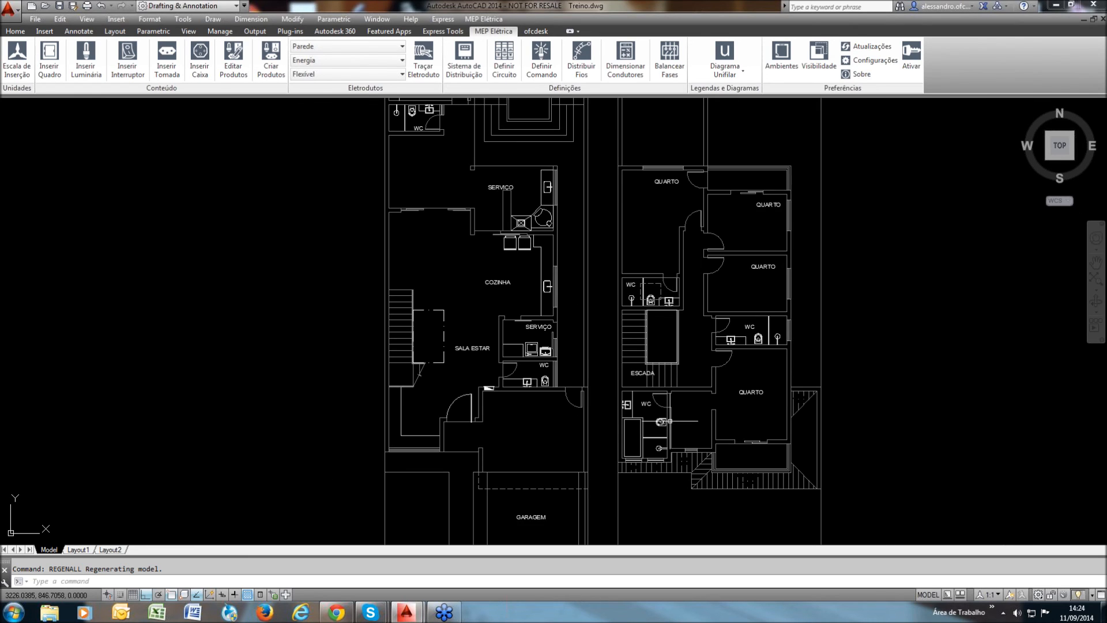
middle_drag(629, 321, 622, 349)
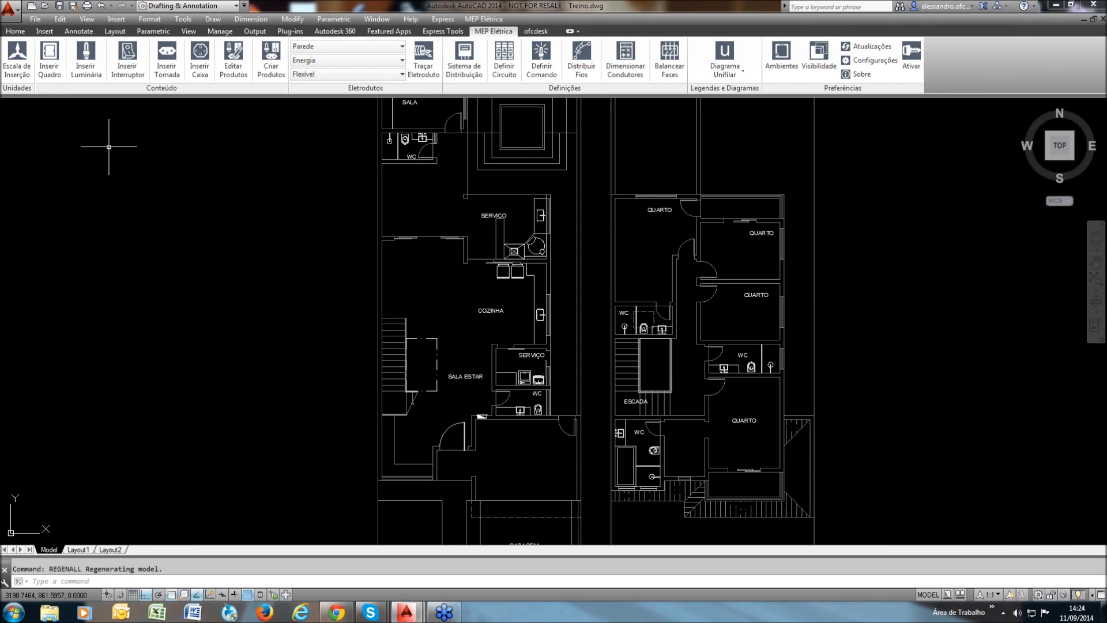
Open the luminaire library and examine the suggested incandescent and fluorescent light points for ceiling and wall mounting
click(90, 71)
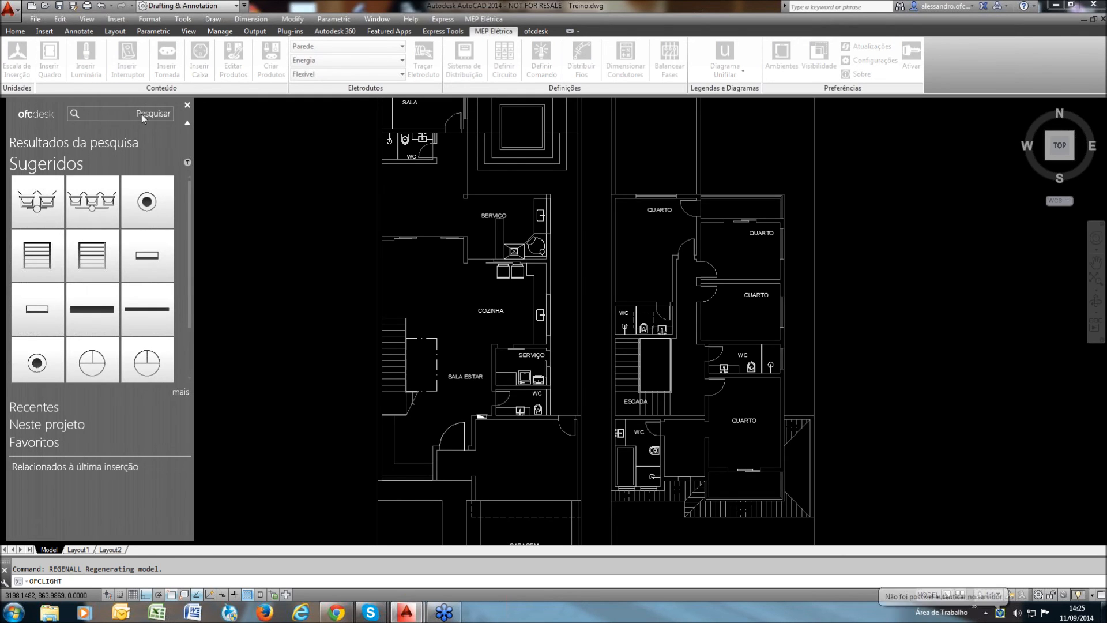
scroll(189, 240, down, 1)
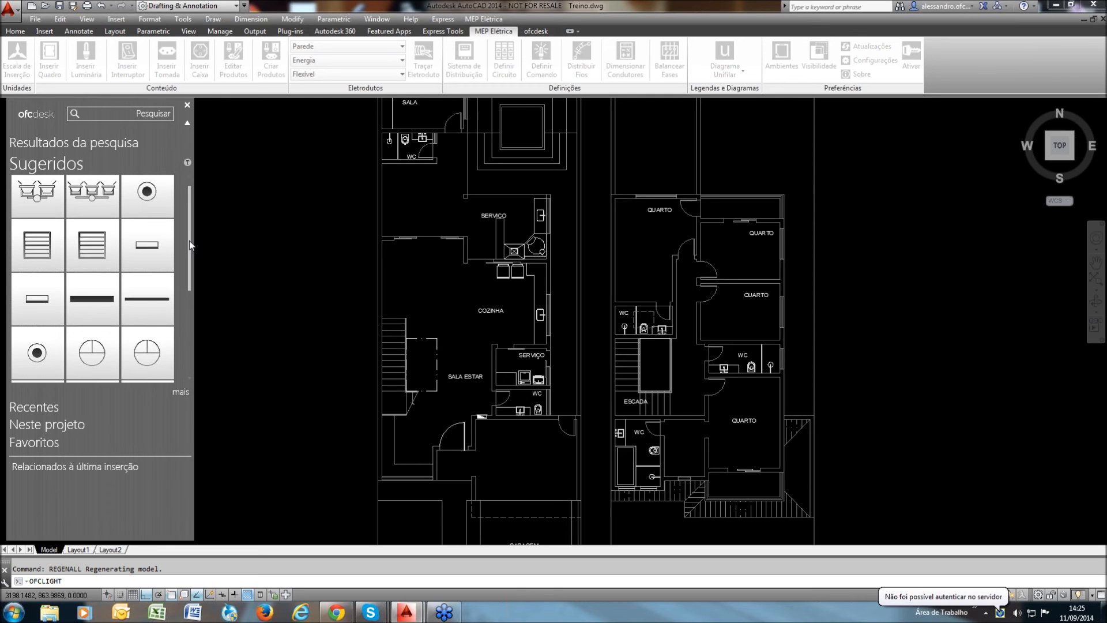
scroll(189, 240, down, 3)
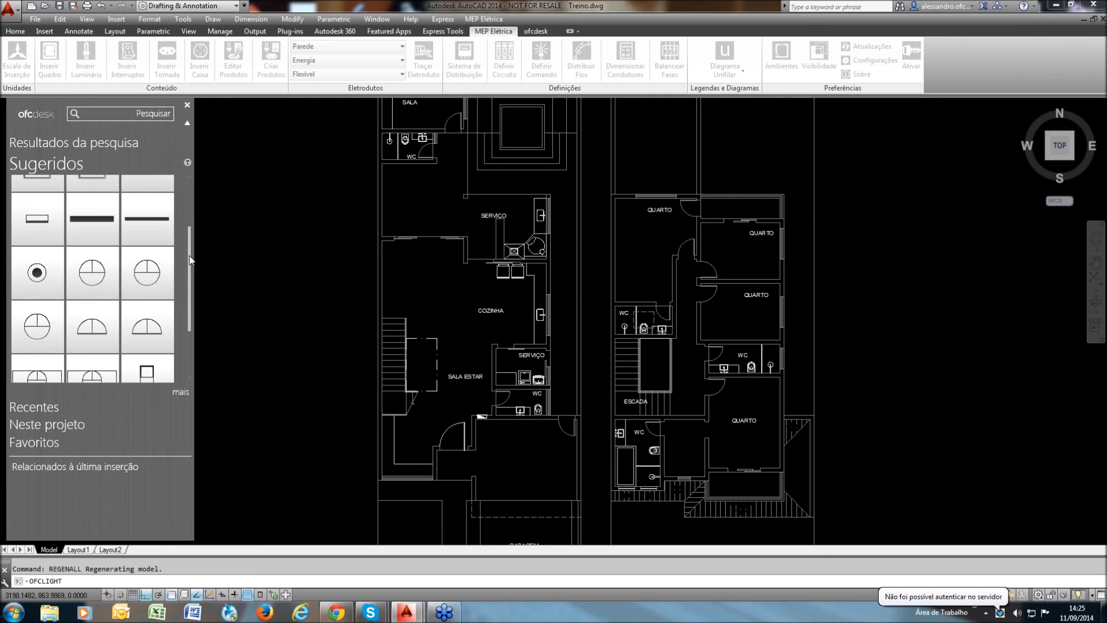
drag(189, 255, 188, 191)
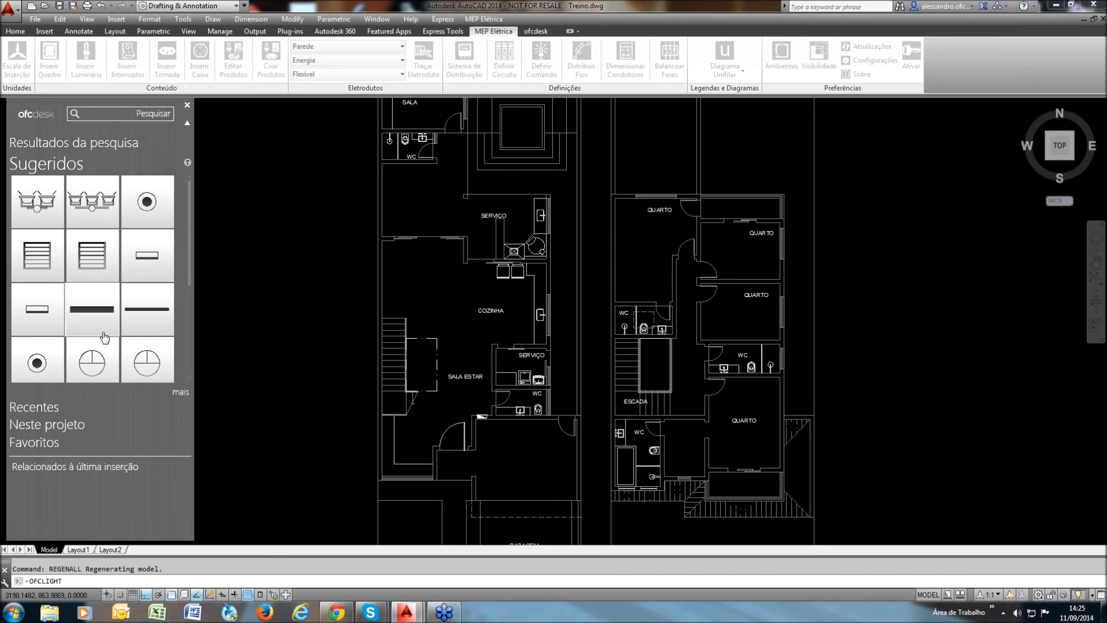
scroll(192, 261, down, 2)
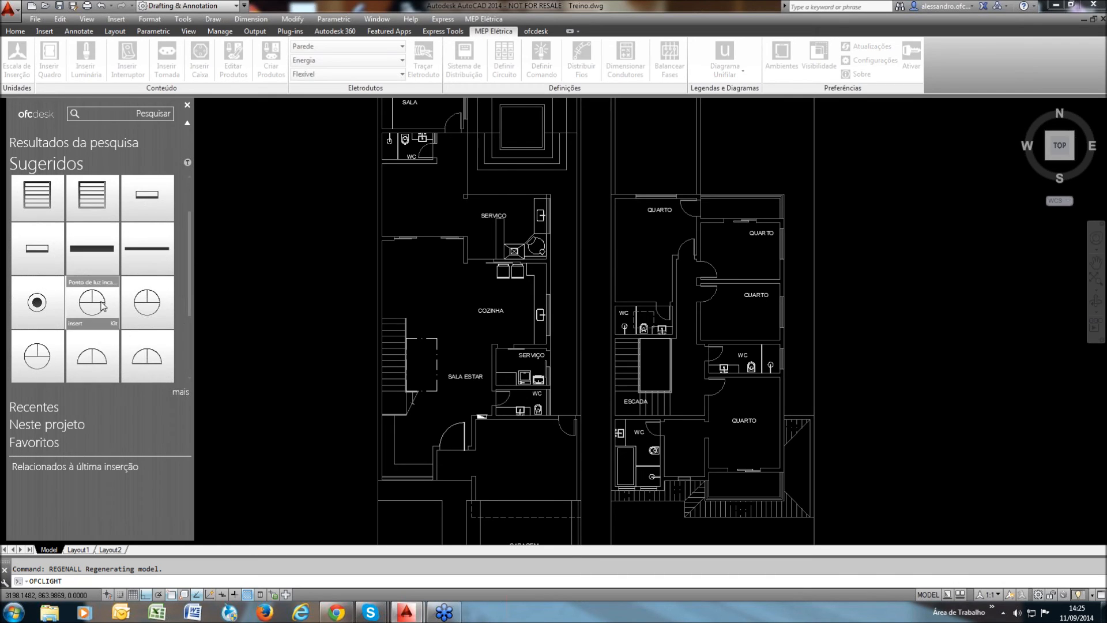
mouse_move(103, 306)
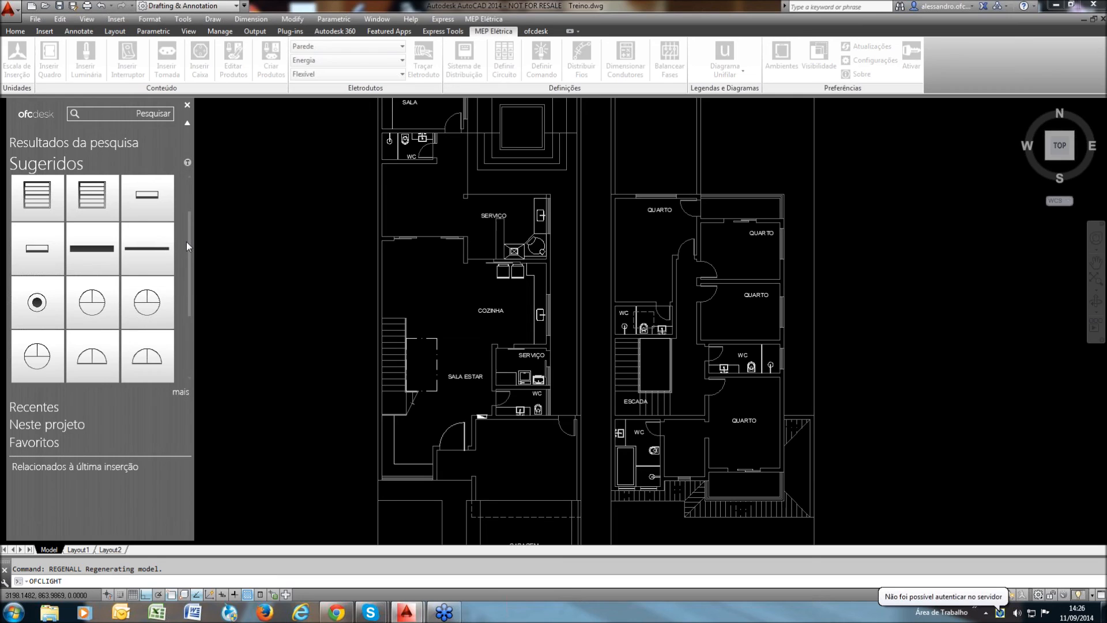
drag(186, 241, 189, 299)
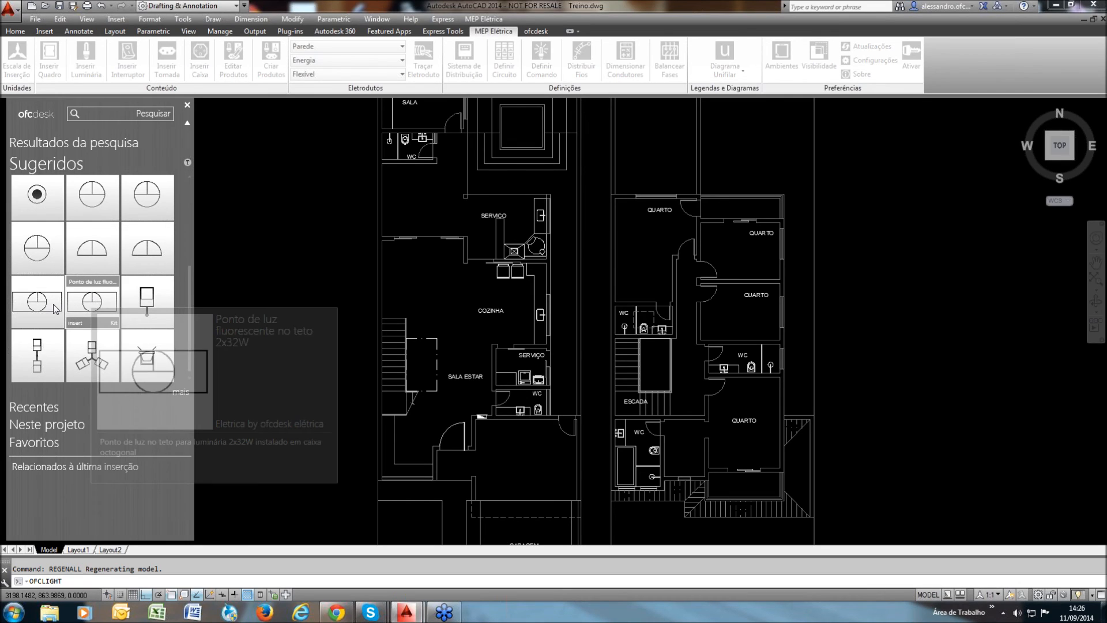
mouse_move(53, 310)
mouse_move(47, 257)
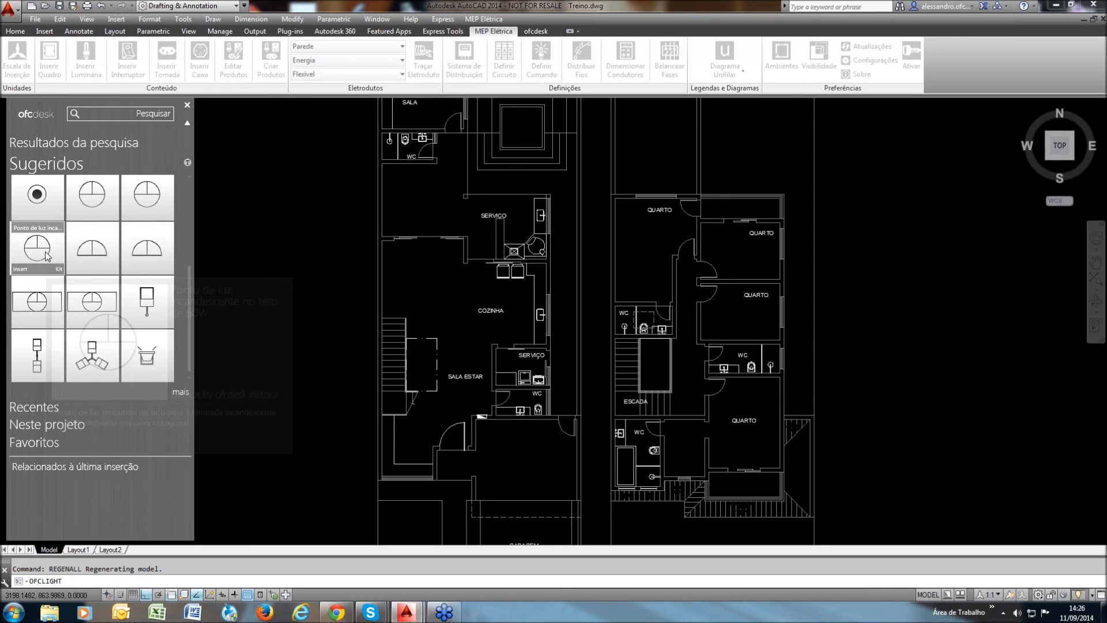
mouse_move(143, 249)
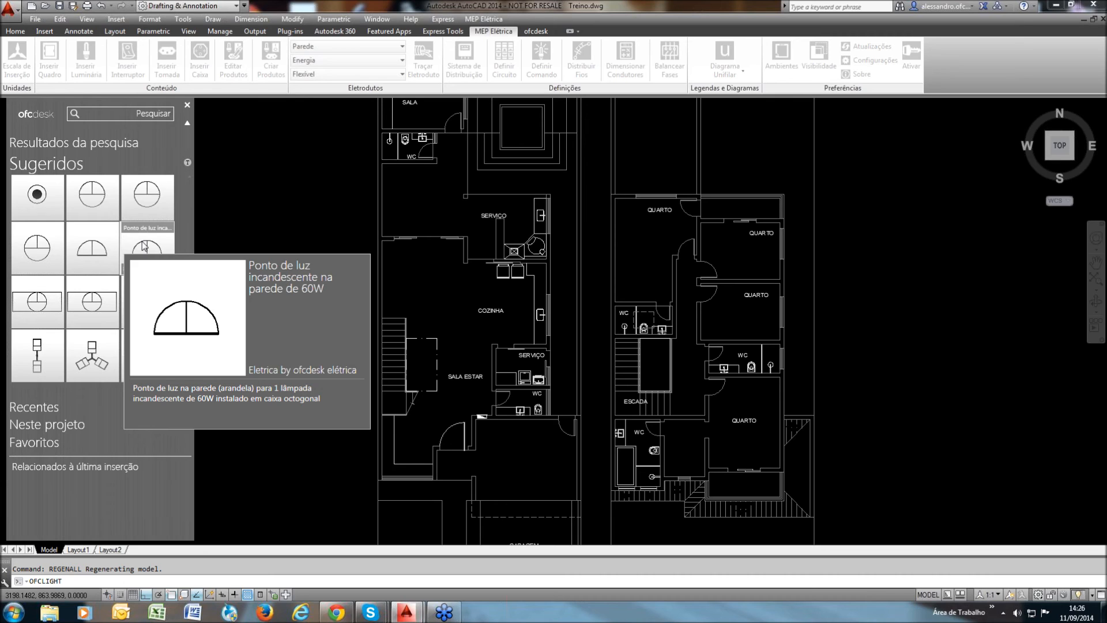
mouse_move(106, 204)
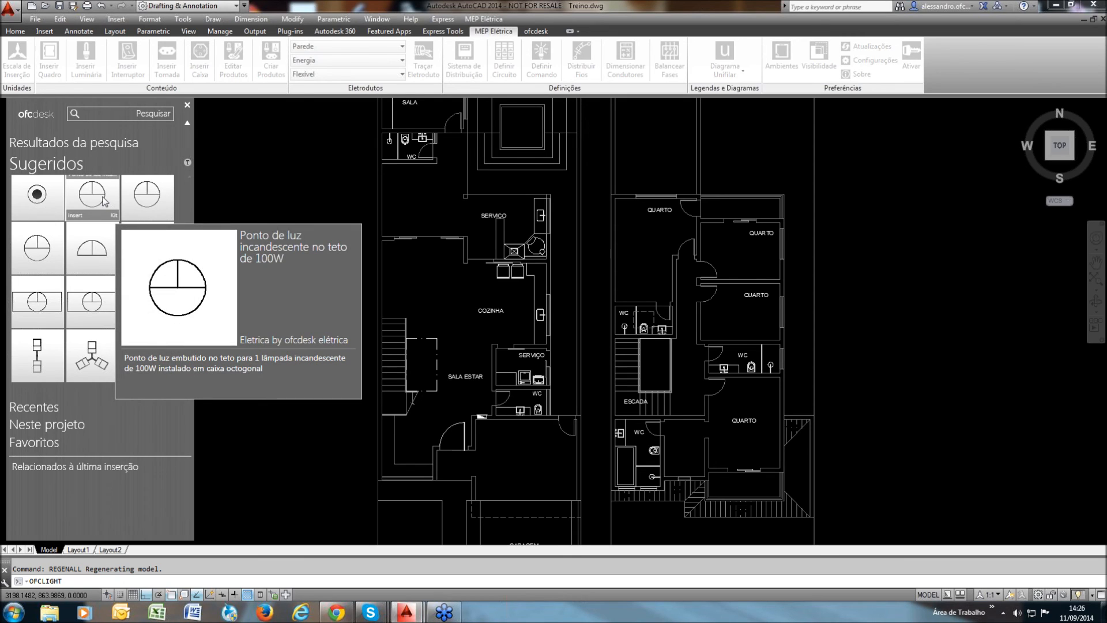
mouse_move(143, 198)
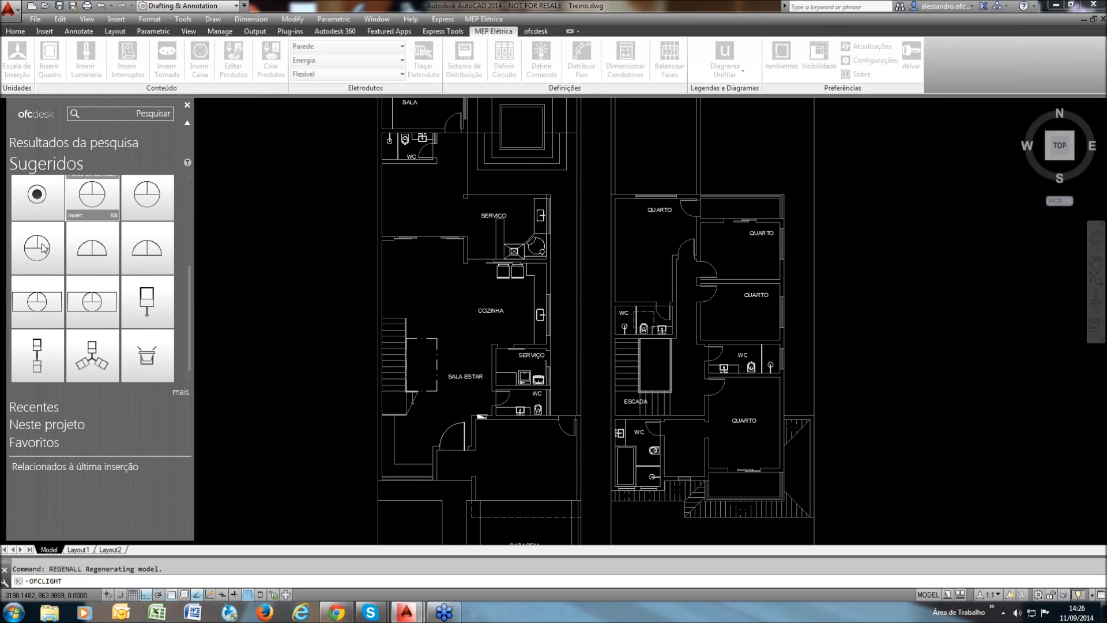
mouse_move(42, 252)
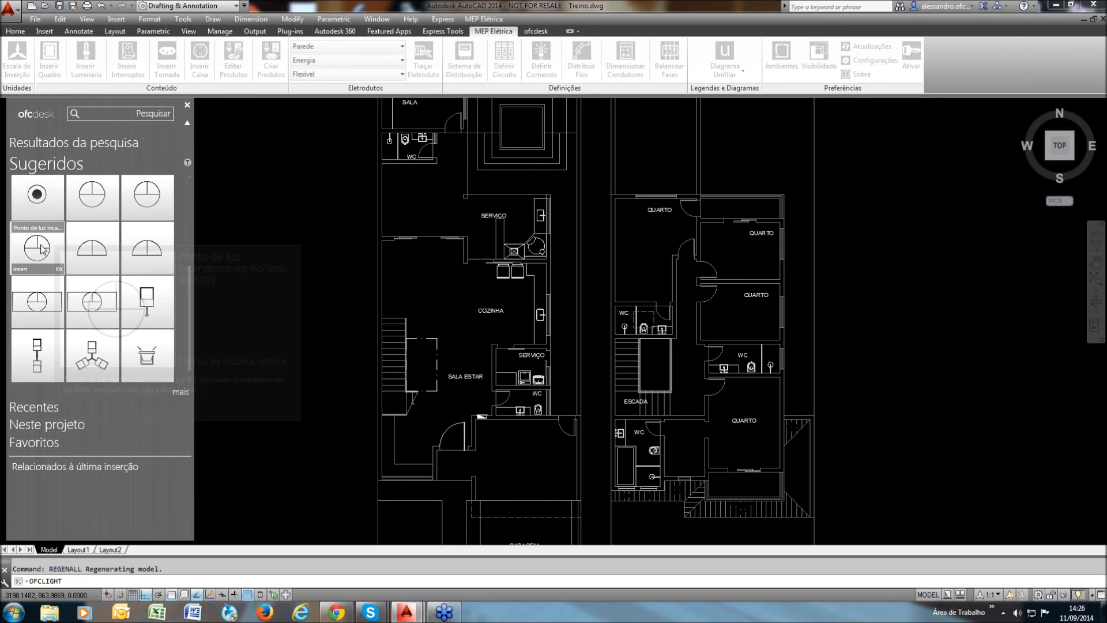
mouse_move(94, 202)
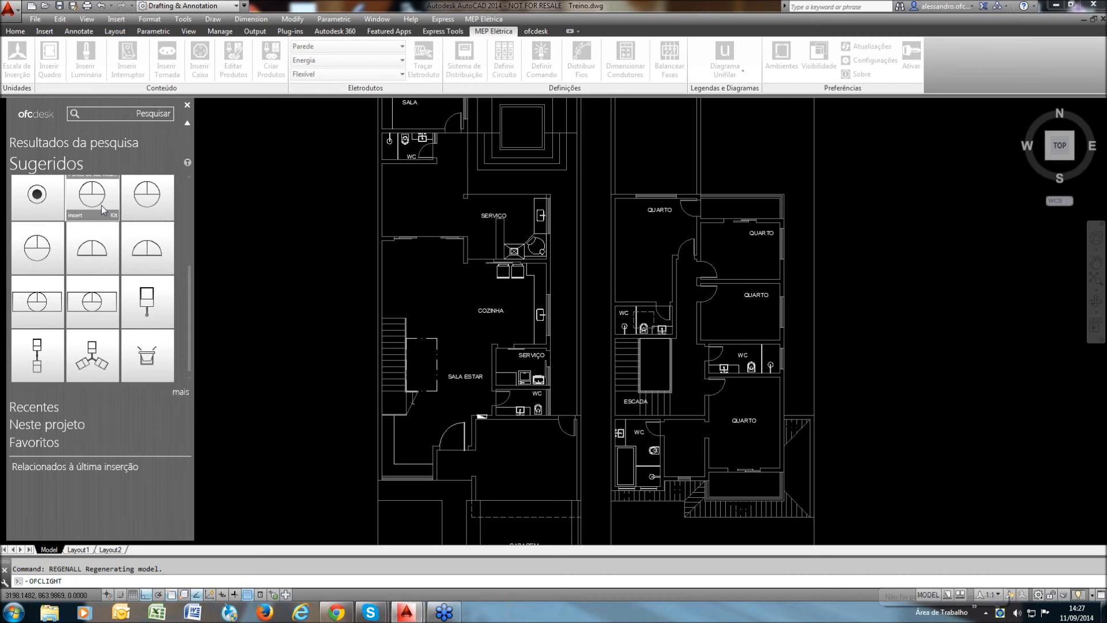
Insert two horizontally aligned 100W incandescent ceiling light points, unrotated, in the open area south of the ground-floor WC
click(103, 206)
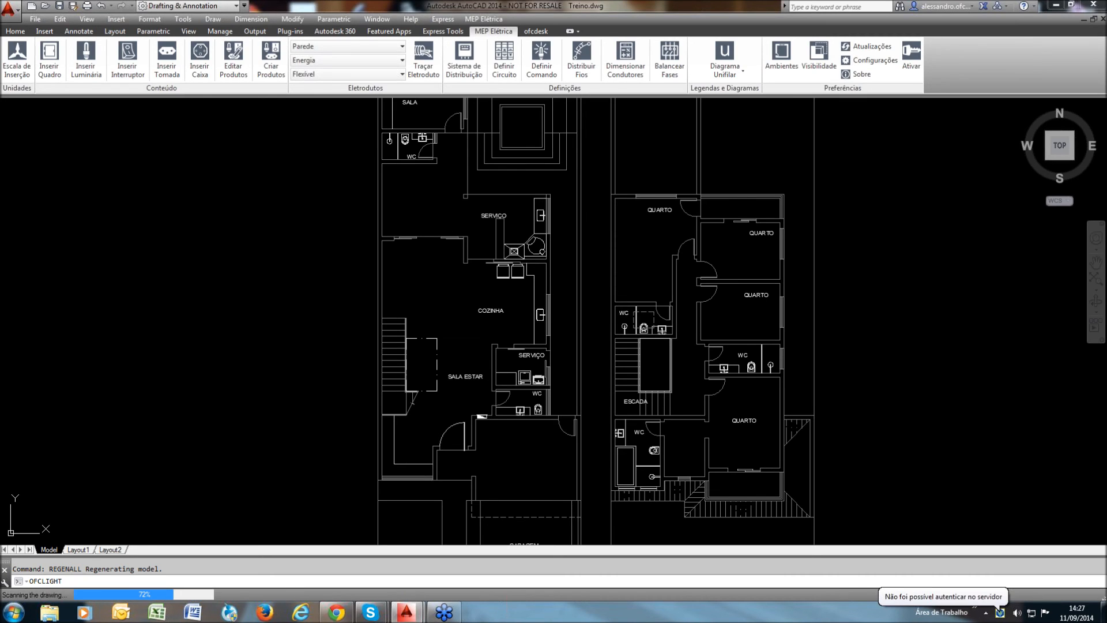
mouse_move(512, 458)
middle_down()
mouse_move(518, 402)
mouse_move(499, 380)
middle_up()
scroll(517, 401, up, 4)
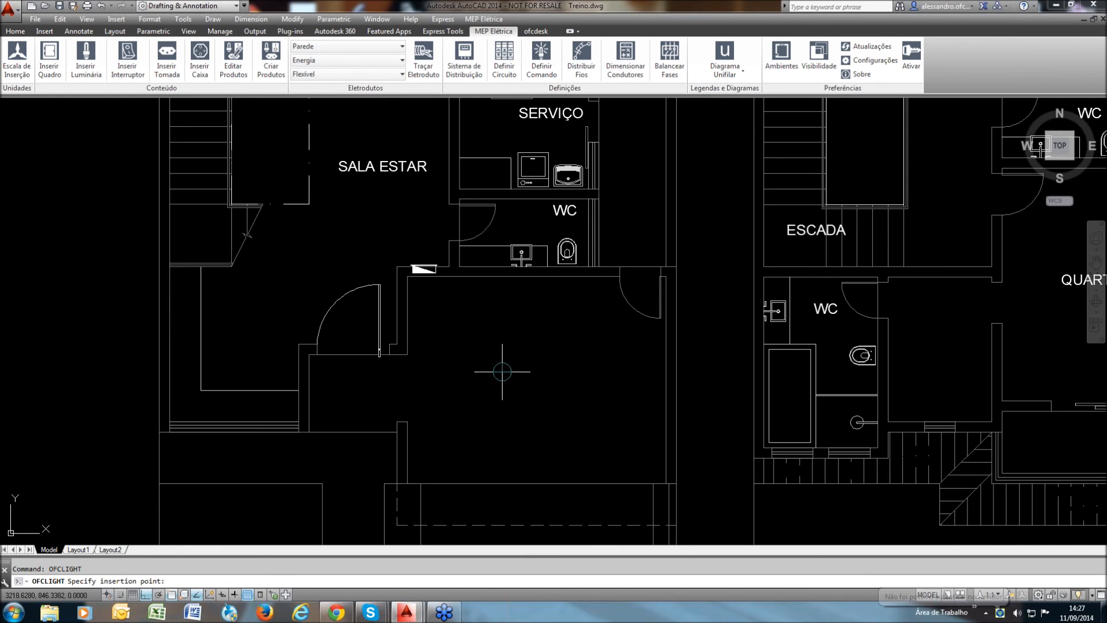
mouse_move(489, 376)
middle_down()
mouse_move(462, 372)
mouse_move(479, 356)
middle_up()
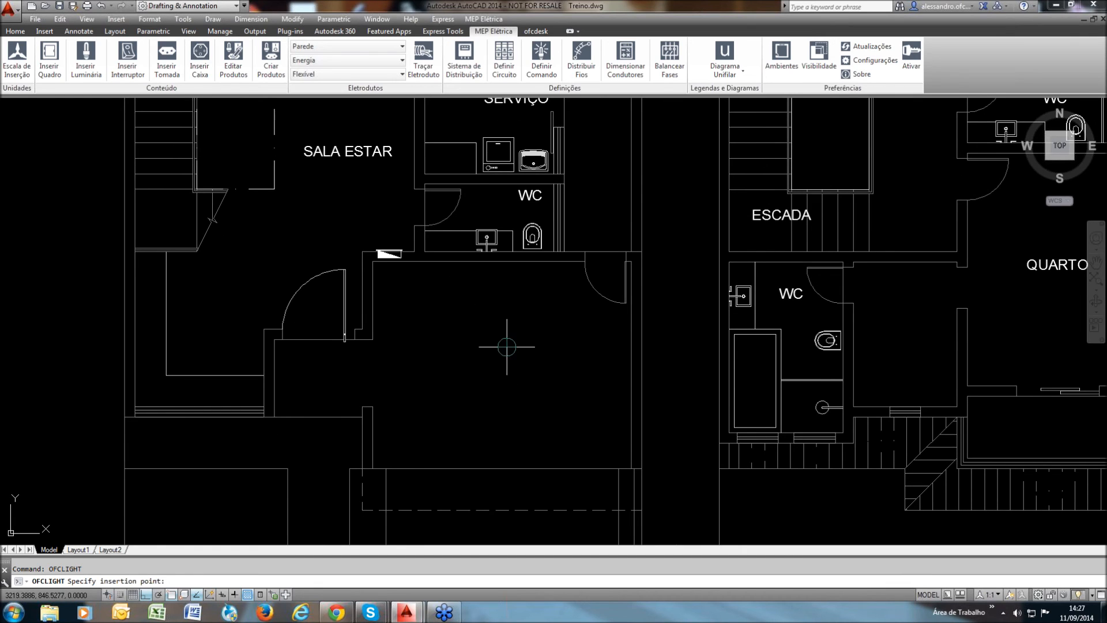
middle_drag(495, 317, 515, 303)
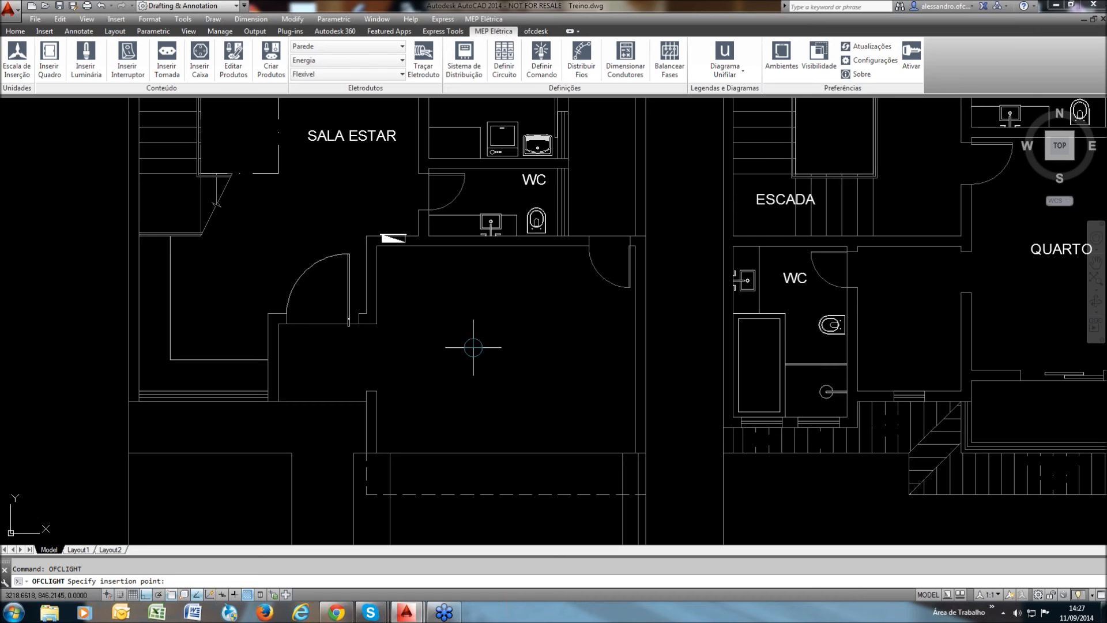
mouse_move(481, 344)
middle_down()
mouse_move(512, 363)
mouse_move(474, 349)
mouse_move(476, 303)
middle_up()
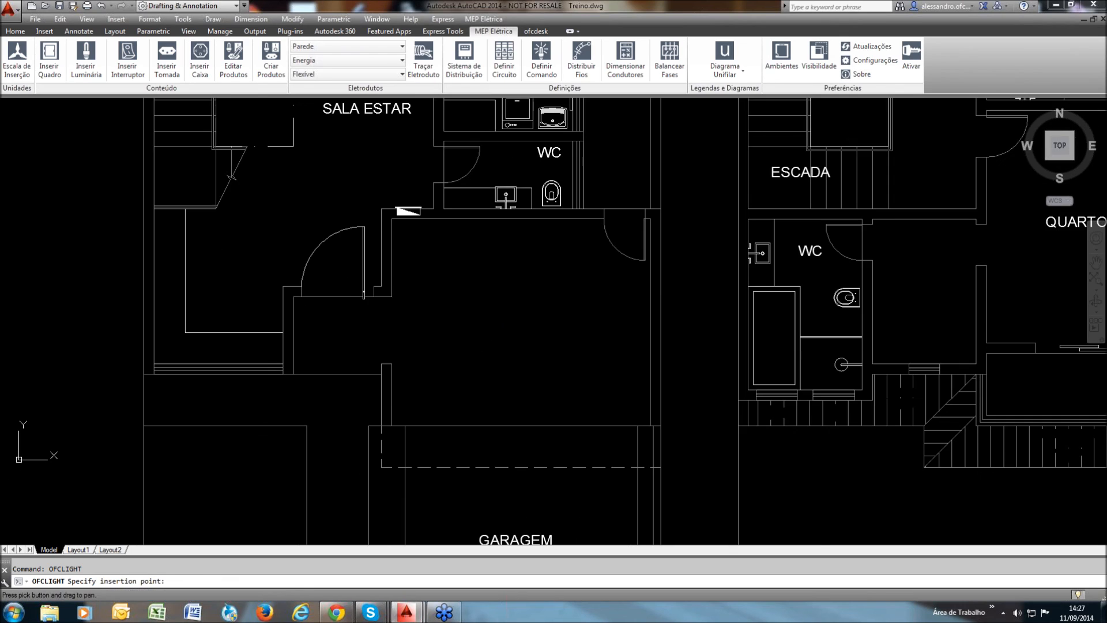
middle_drag(512, 358, 501, 401)
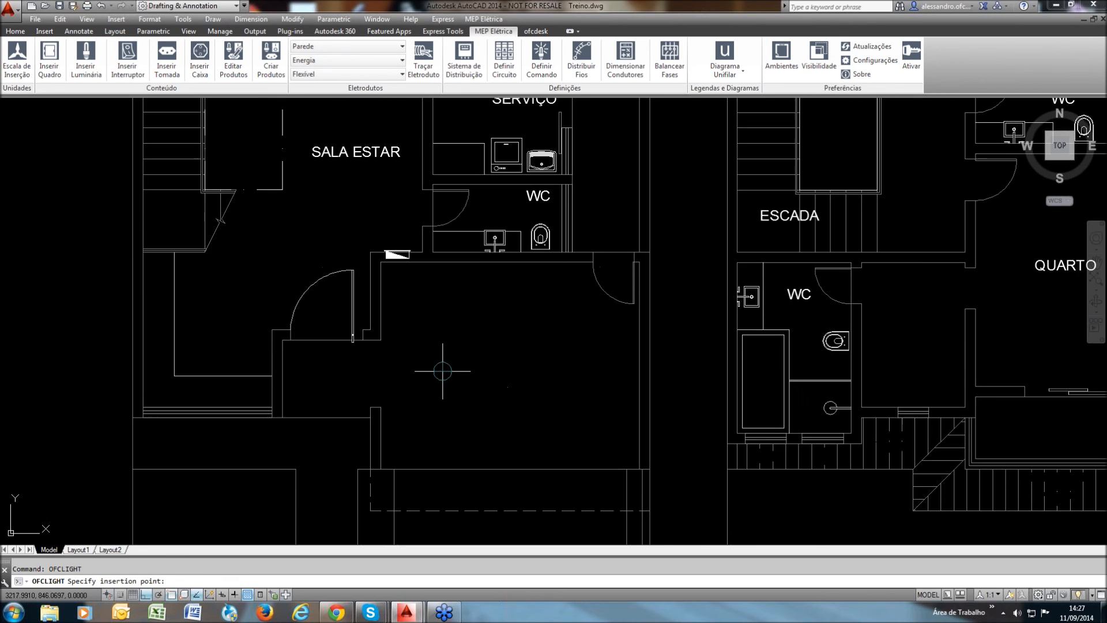
scroll(443, 372, up, 2)
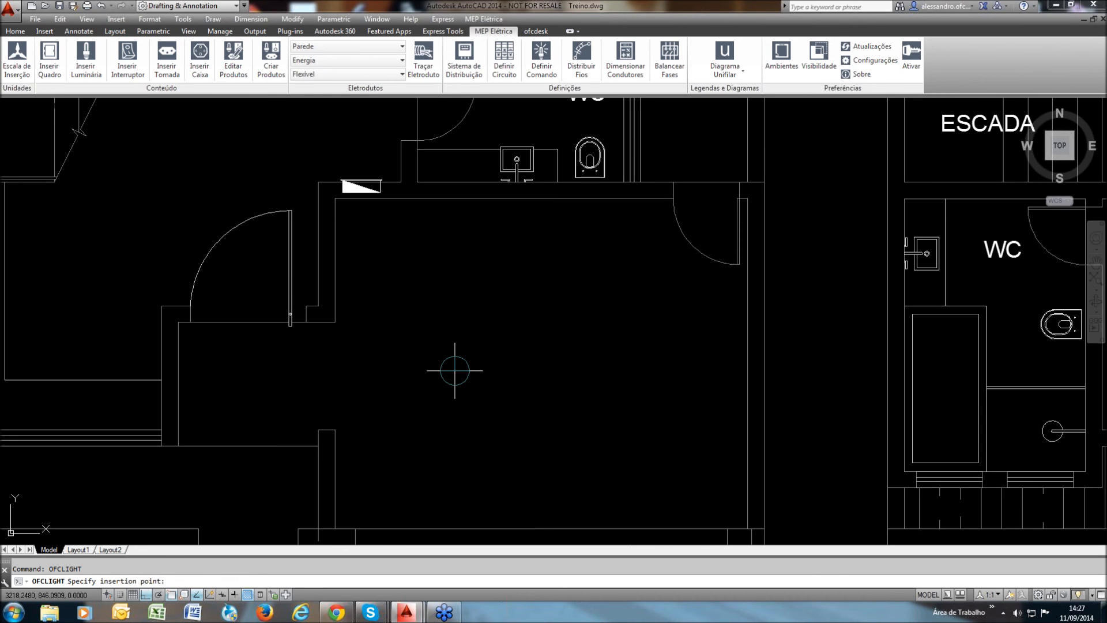
click(443, 360)
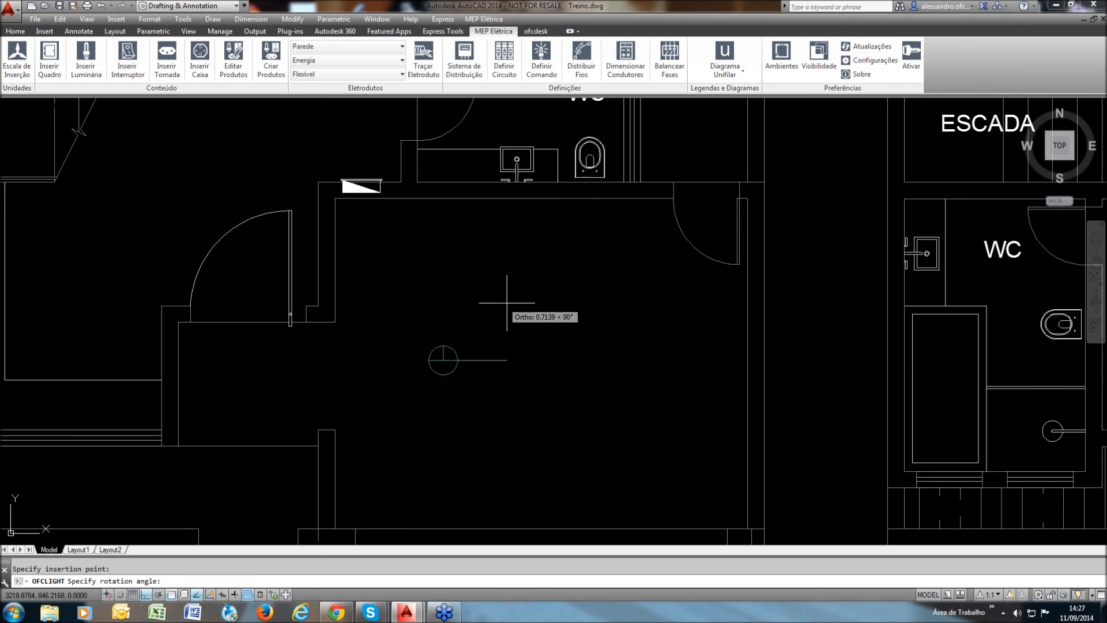
click(516, 372)
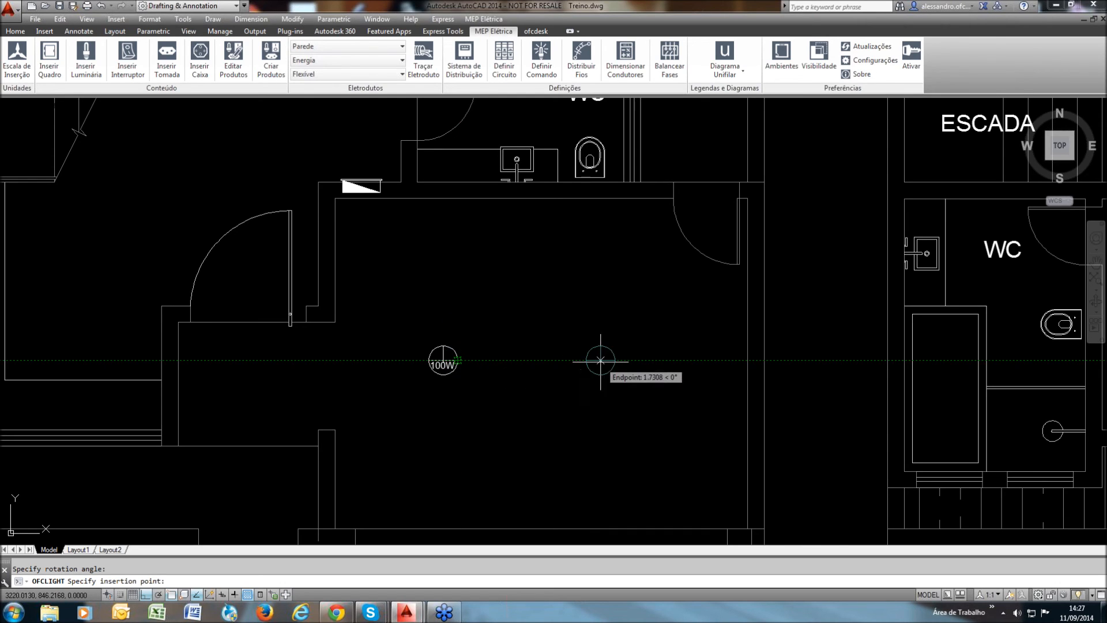
click(608, 360)
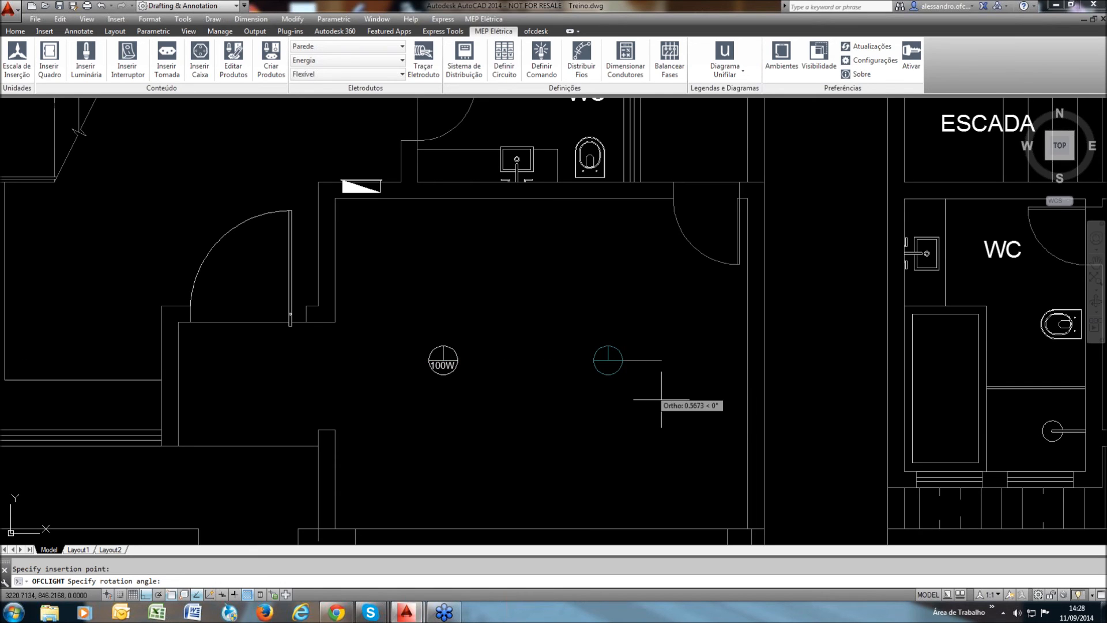
click(666, 410)
Place another 100W ceiling light point at 0° in the ground-floor recess west of the entrance door
middle_drag(596, 378, 636, 383)
scroll(634, 381, down, 5)
scroll(456, 351, up, 4)
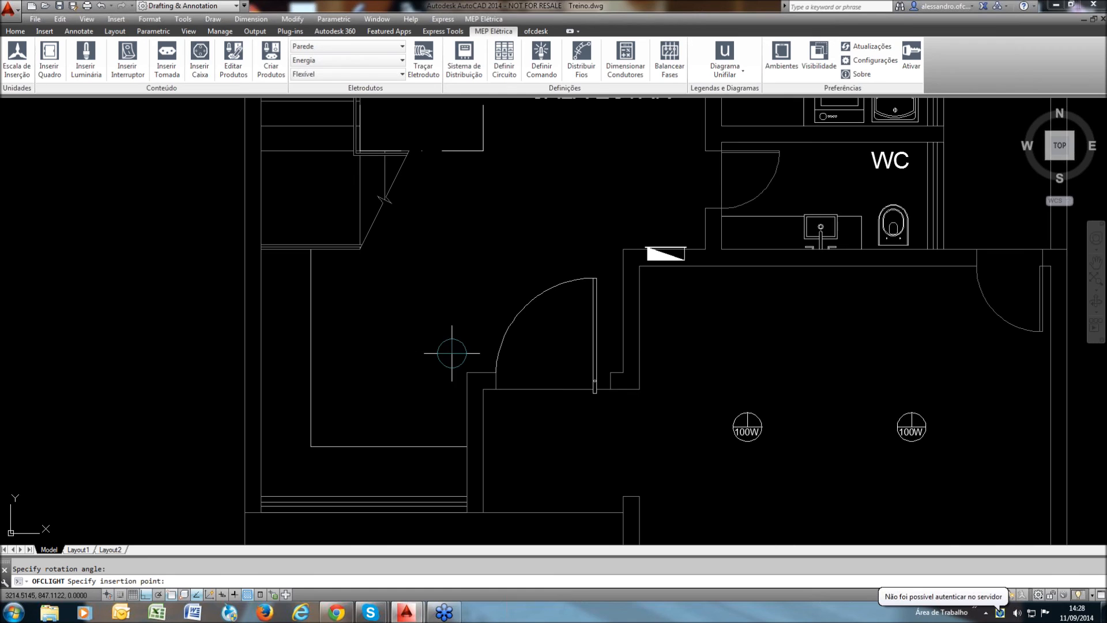
click(362, 364)
click(421, 363)
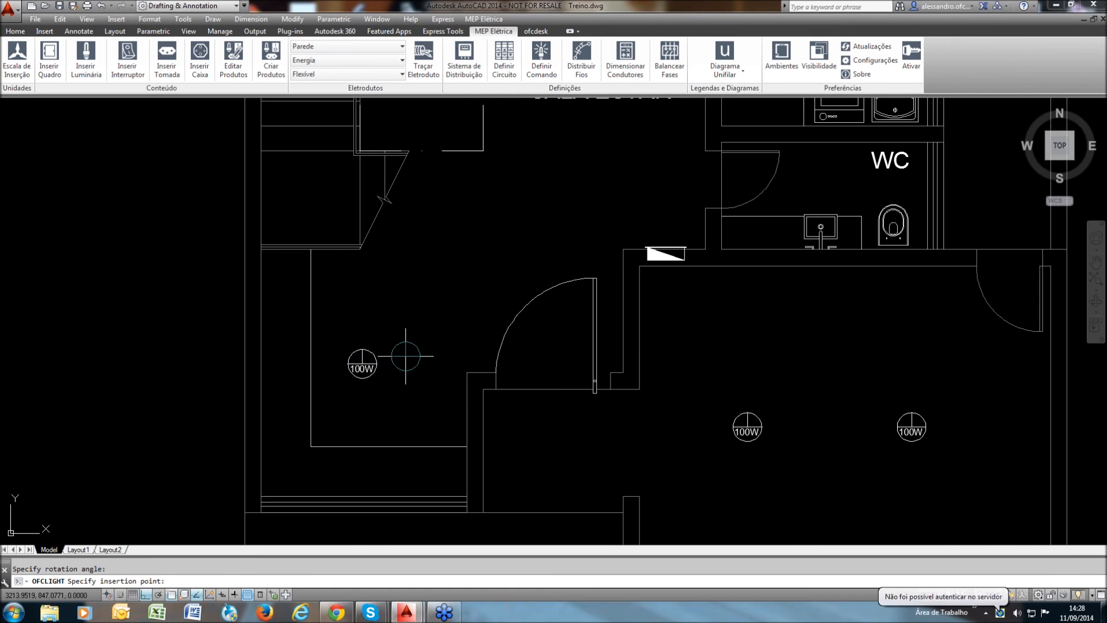
Place two vertically aligned 100W ceiling light points in SALA ESTAR, one below and one above the room label, and finish the insertion
mouse_move(457, 297)
middle_down()
mouse_move(450, 344)
mouse_move(497, 374)
mouse_move(468, 454)
middle_up()
click(480, 374)
click(524, 371)
middle_drag(495, 241, 492, 308)
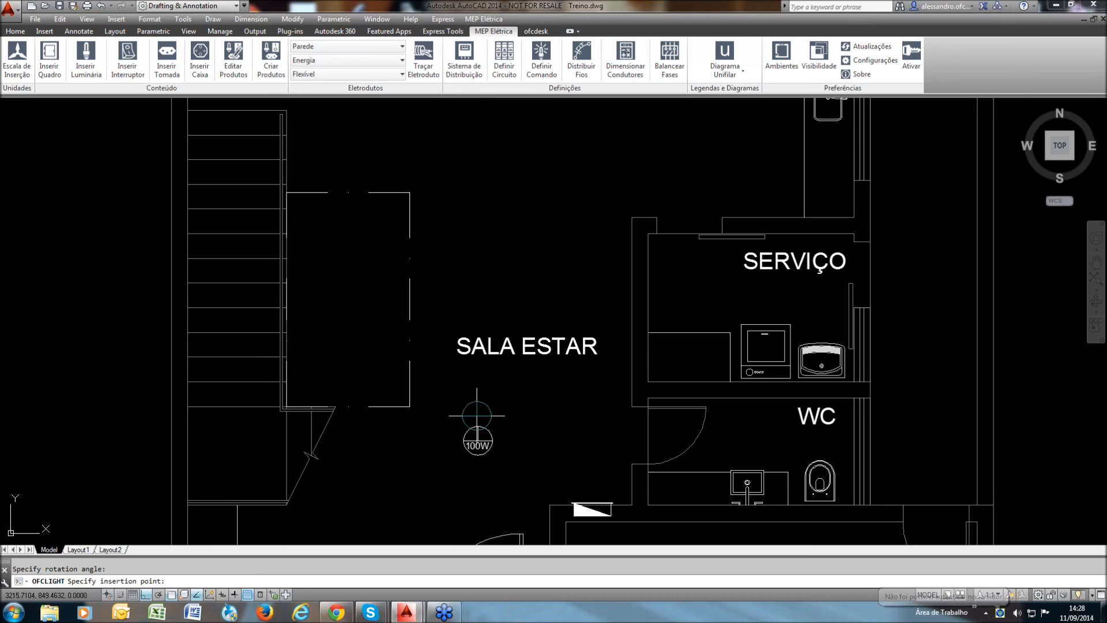
click(477, 232)
click(506, 232)
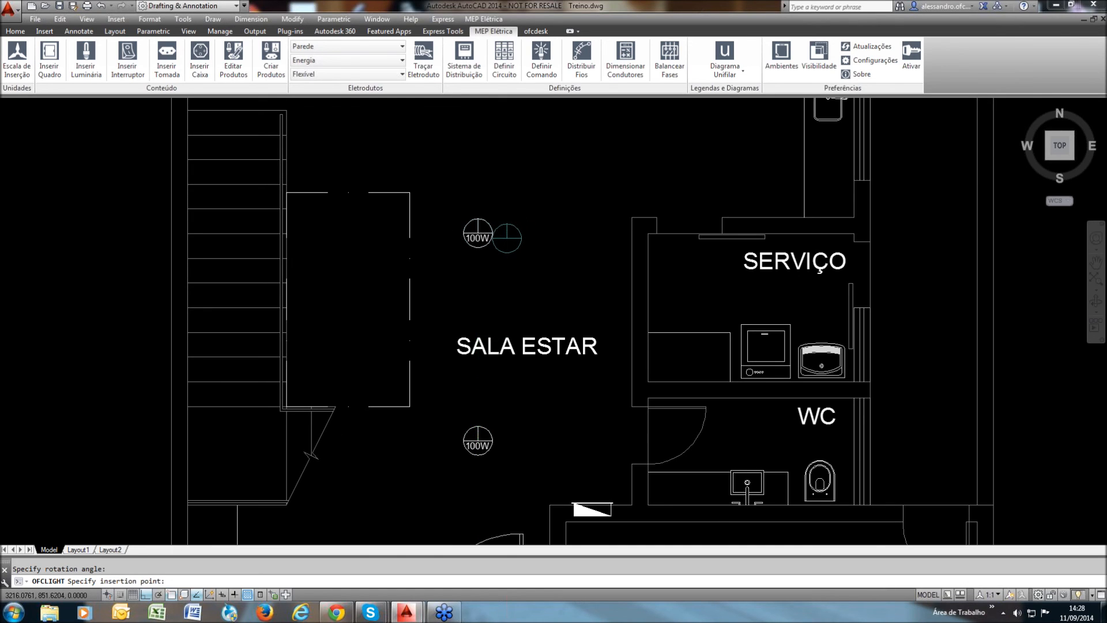
scroll(506, 243, down, 2)
scroll(497, 250, down, 2)
key(Escape)
mouse_move(574, 432)
middle_down()
mouse_move(568, 453)
mouse_move(536, 460)
middle_up()
middle_drag(535, 412, 535, 410)
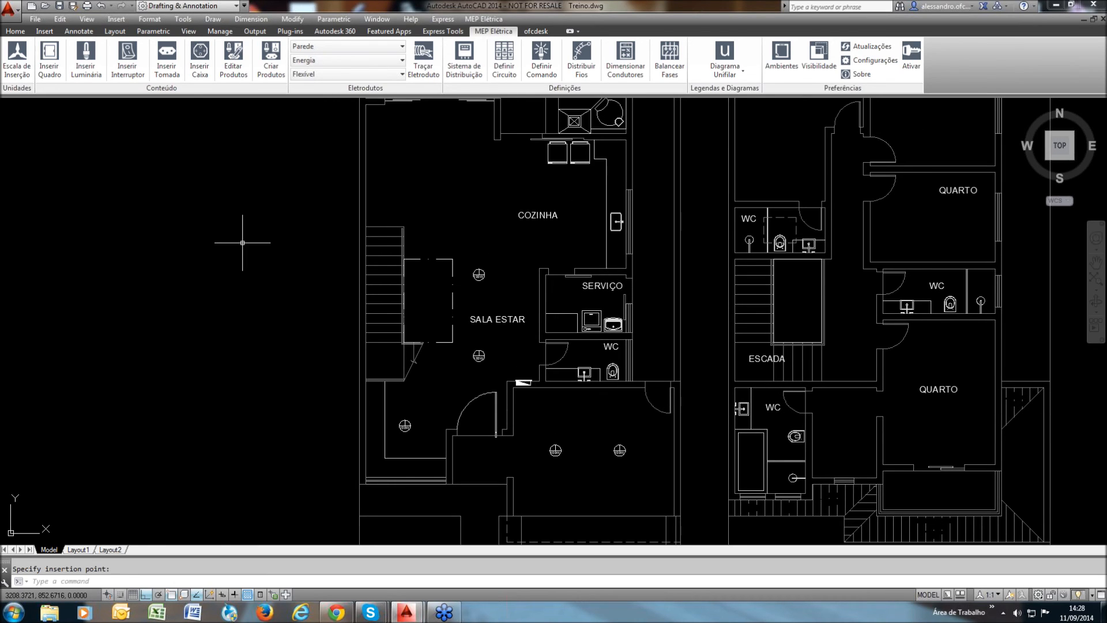
Insert a 100W incandescent wall light point on the west wall of the upper-floor ESCADA, facing the steps, and finish the insertion
click(87, 64)
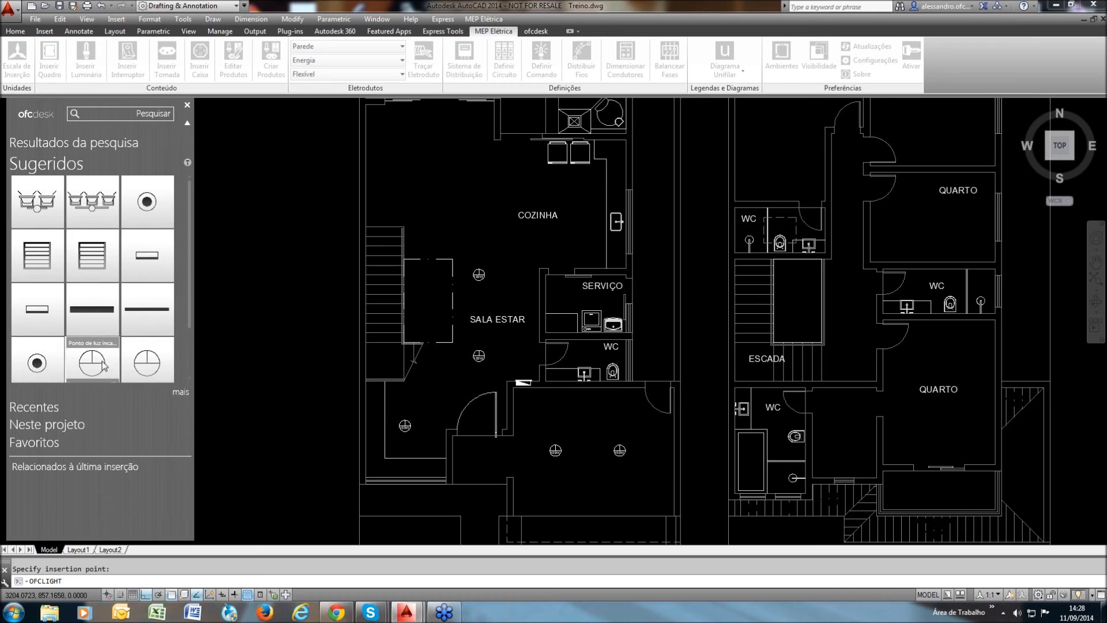
scroll(101, 361, down, 1)
mouse_move(97, 357)
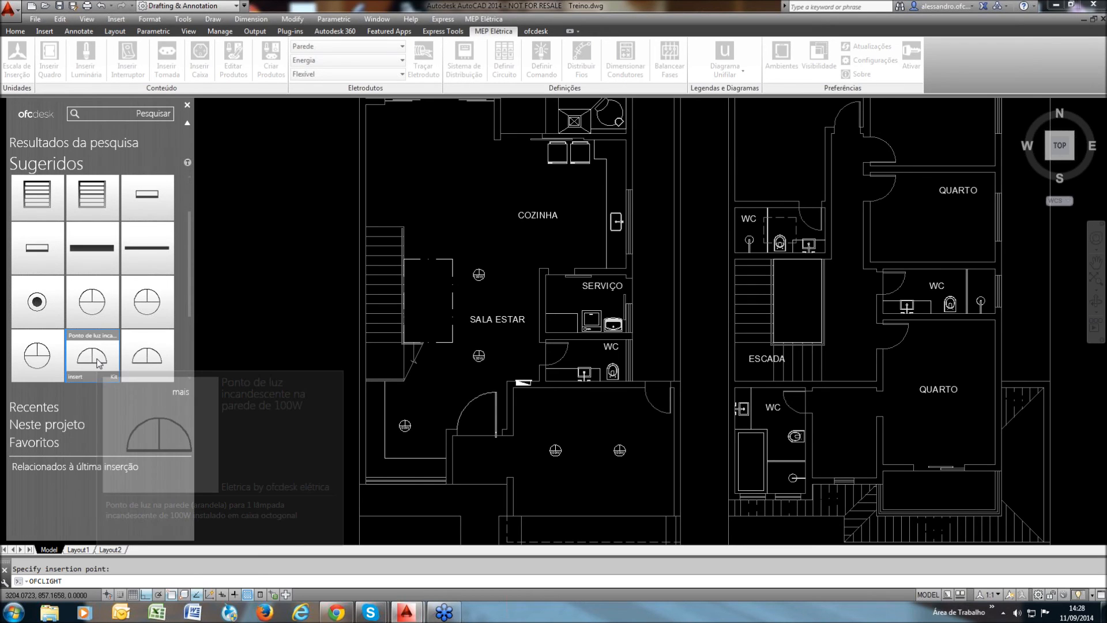
click(98, 362)
middle_drag(563, 382, 516, 374)
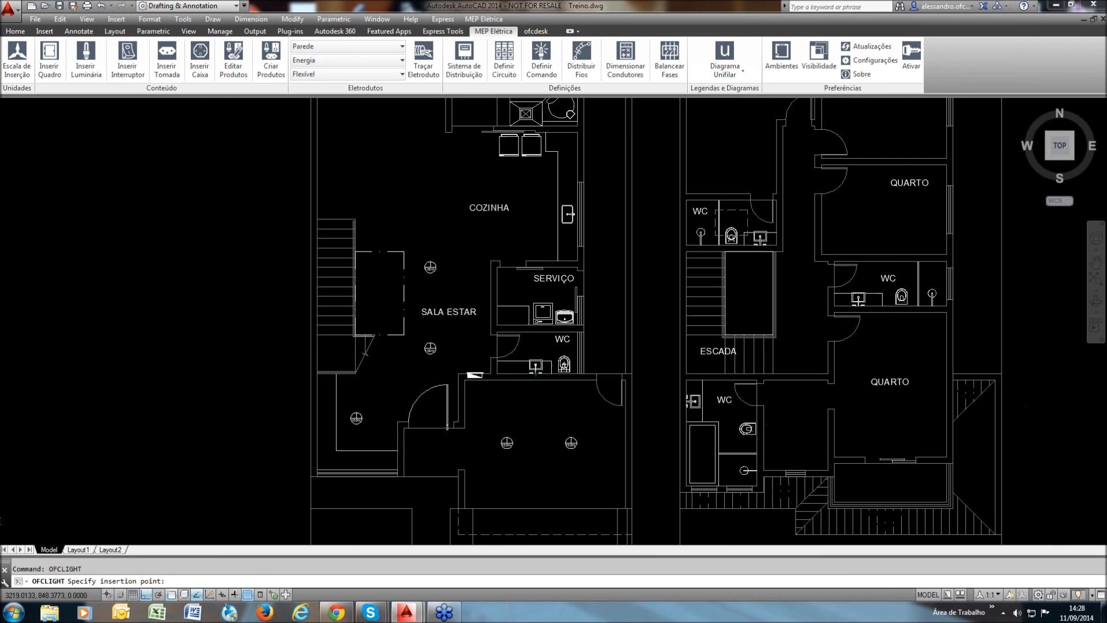
mouse_move(621, 326)
middle_down()
mouse_move(562, 331)
mouse_move(552, 306)
middle_up()
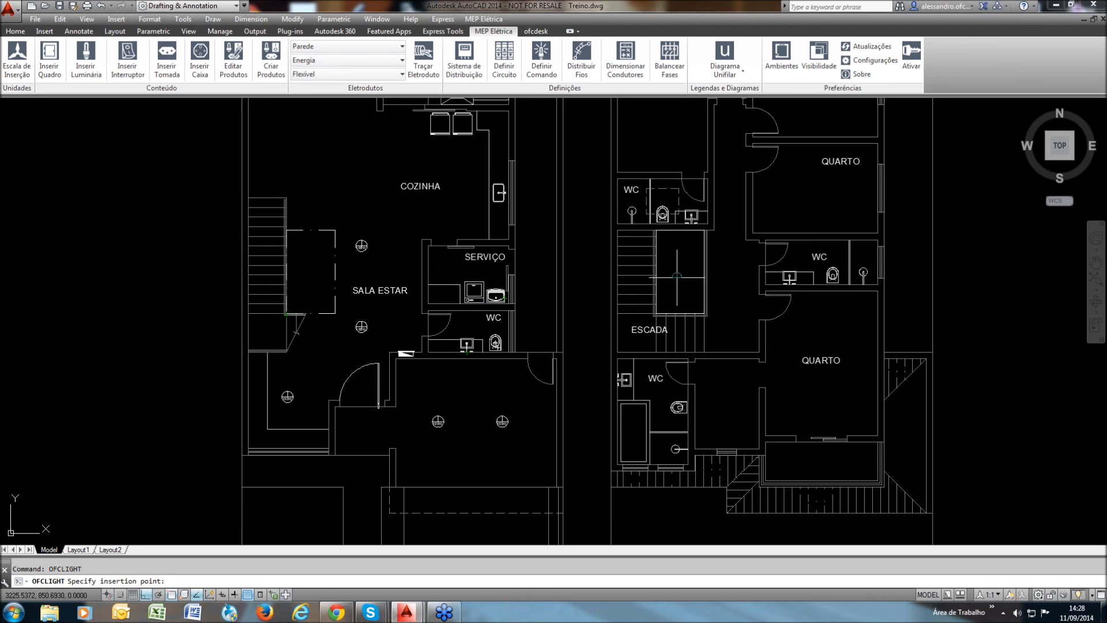
scroll(620, 318, up, 2)
scroll(620, 319, up, 2)
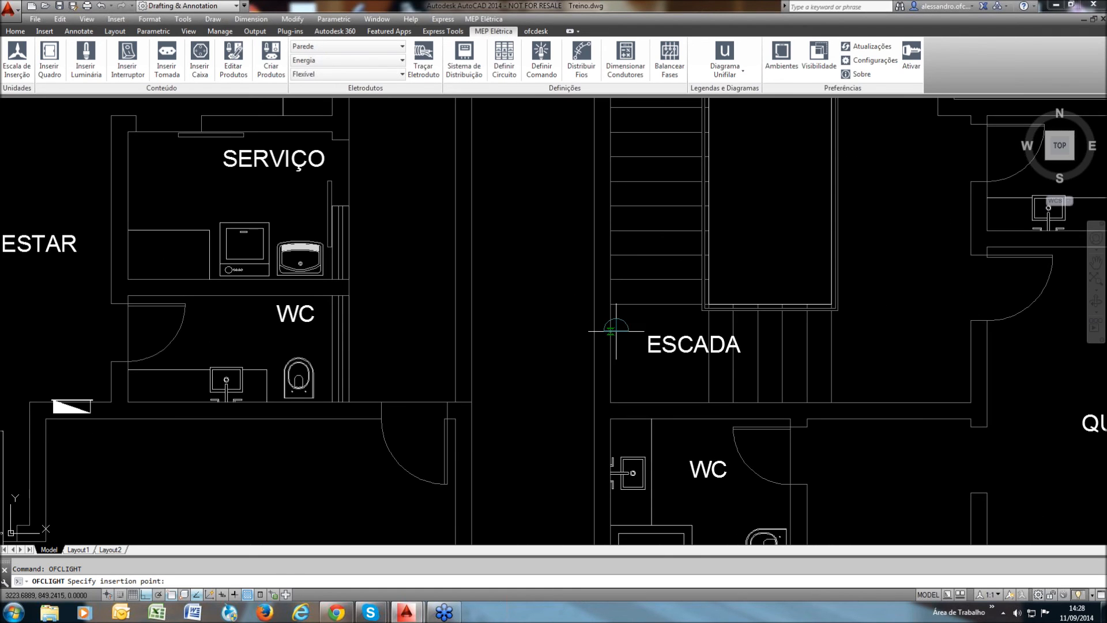
click(611, 263)
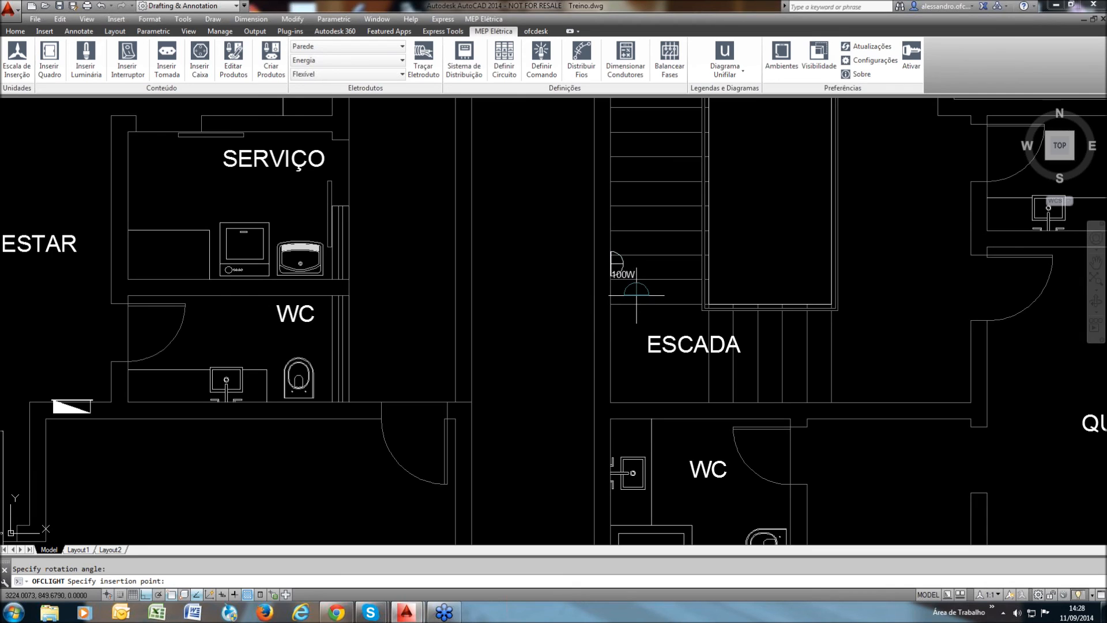
scroll(637, 295, down, 2)
key(Return)
middle_drag(616, 298, 624, 284)
middle_drag(374, 306, 427, 317)
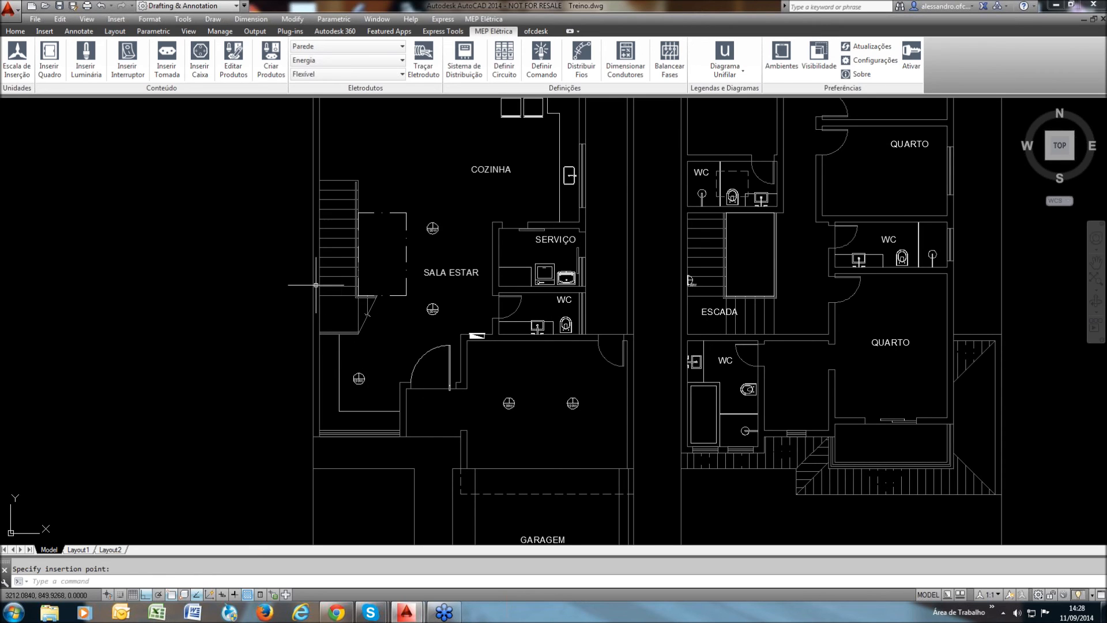
Examine the placed light points on the ground floor, up close at the 100W labels in the area south of the WC
middle_drag(359, 294, 370, 322)
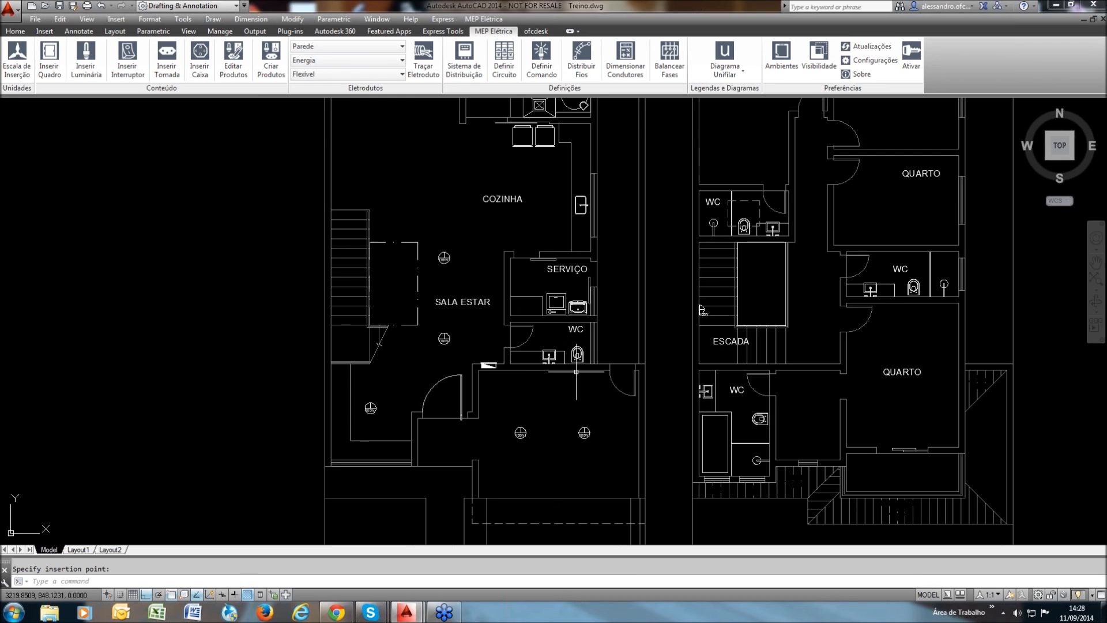
middle_drag(585, 361, 582, 331)
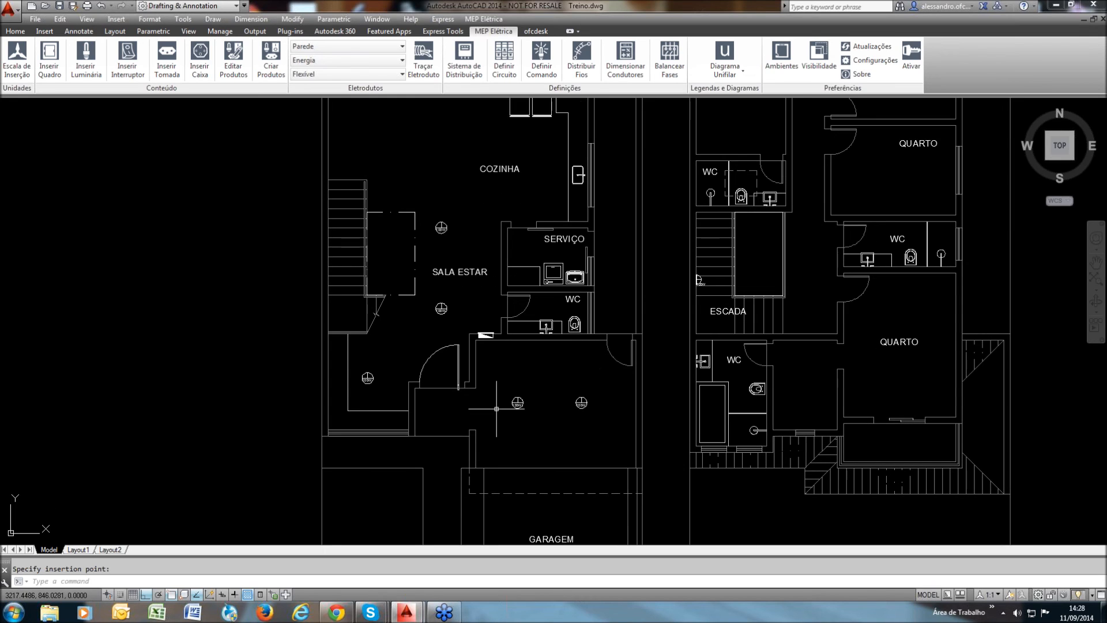
mouse_move(548, 377)
middle_down()
mouse_move(533, 382)
mouse_move(557, 368)
middle_up()
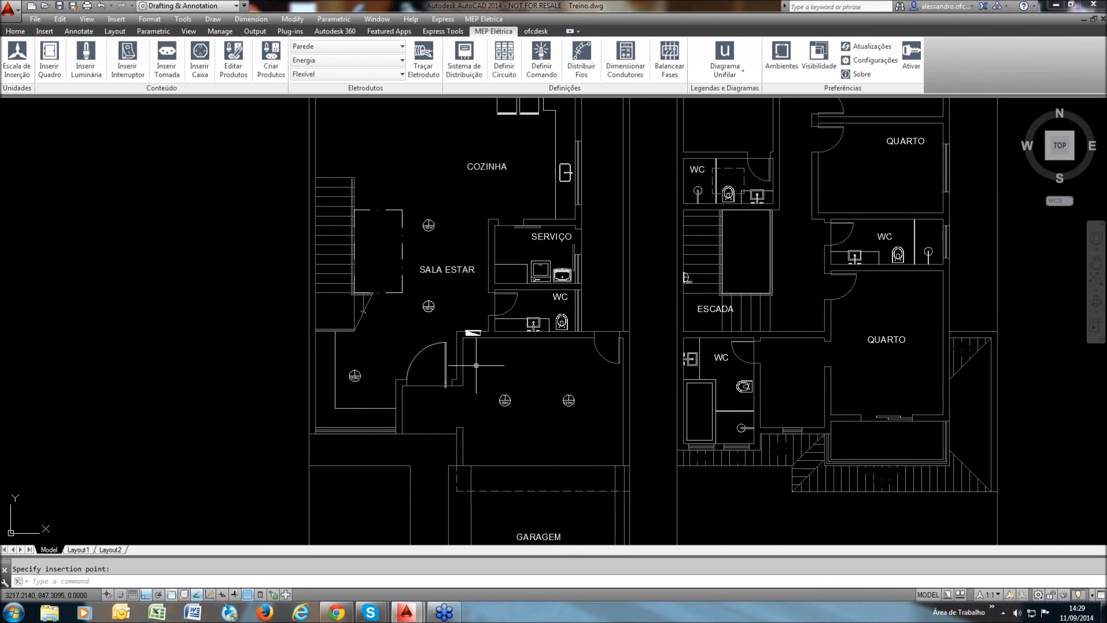
middle_drag(480, 373, 483, 381)
scroll(483, 380, up, 10)
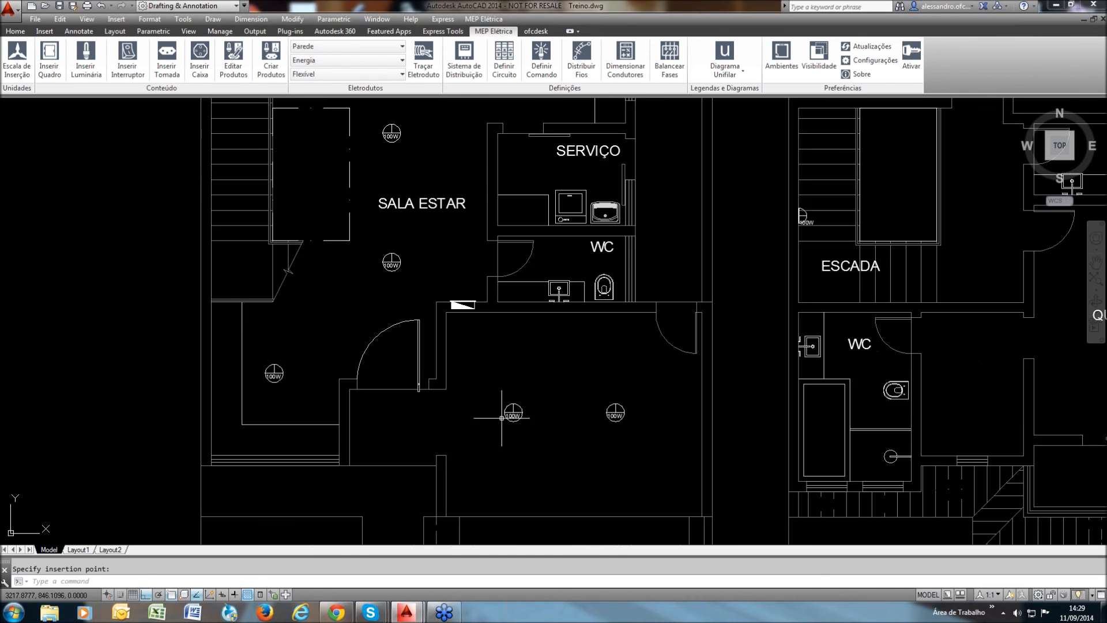
scroll(495, 377, down, 4)
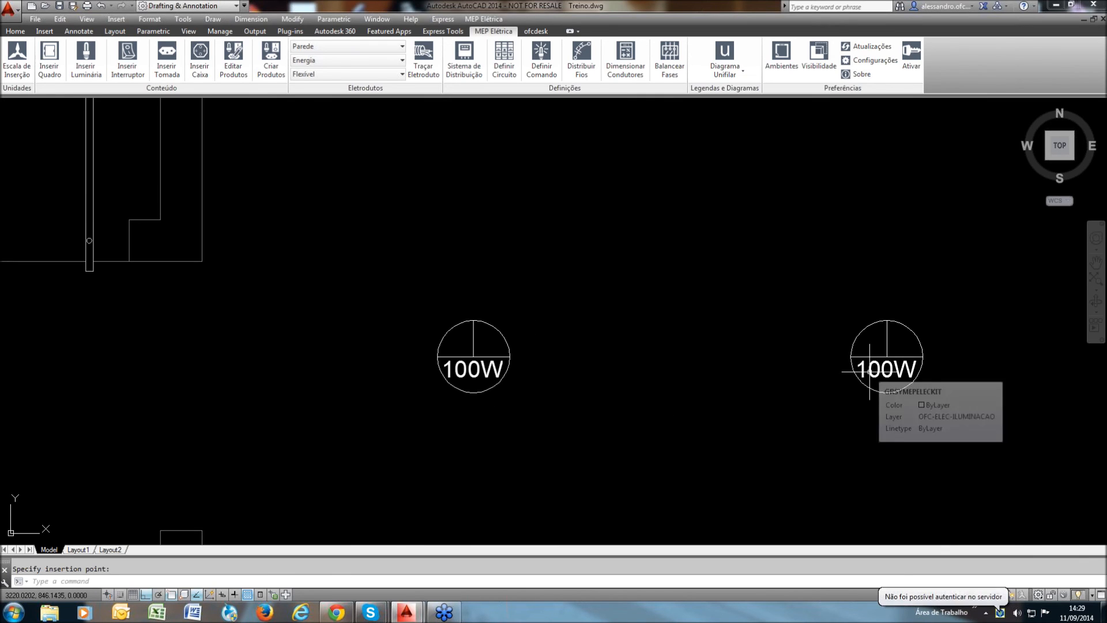
scroll(869, 371, down, 2)
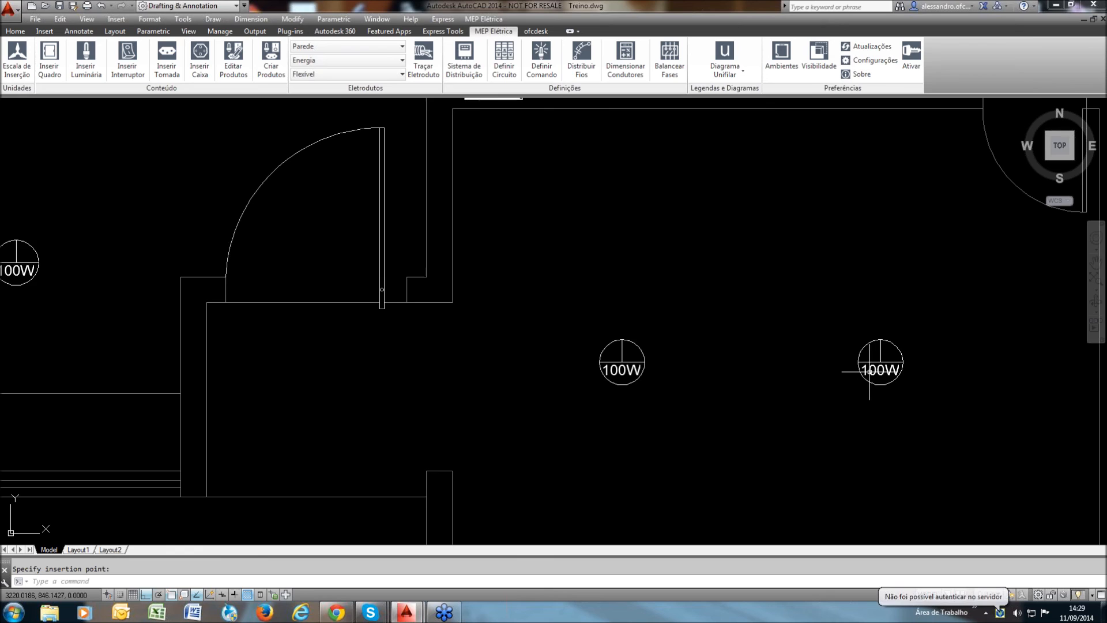
middle_drag(824, 375, 746, 414)
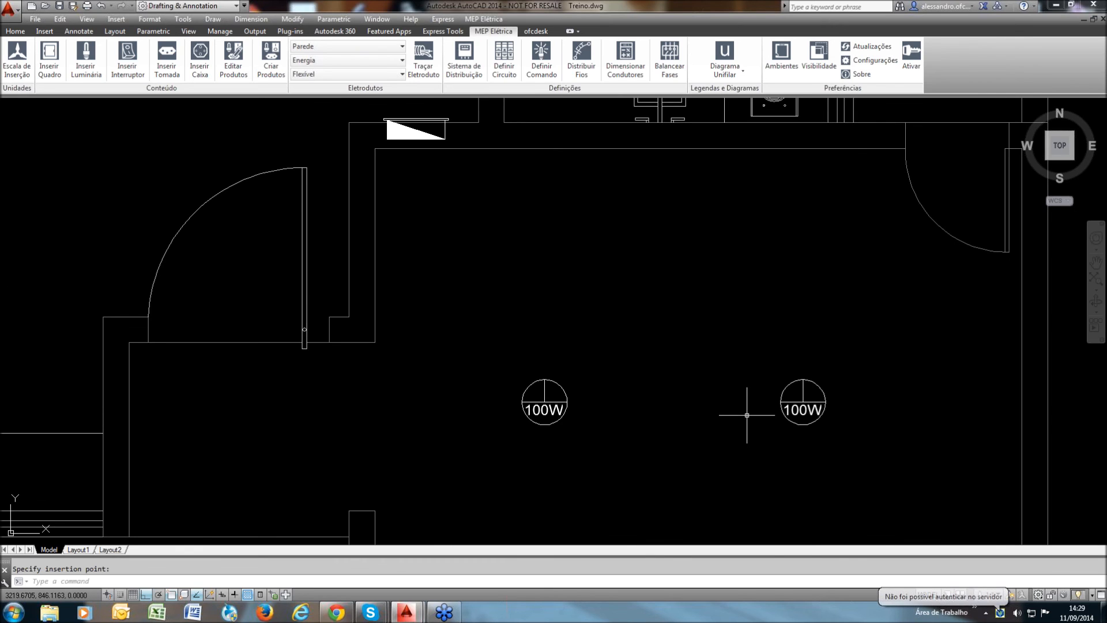
middle_drag(532, 406, 642, 388)
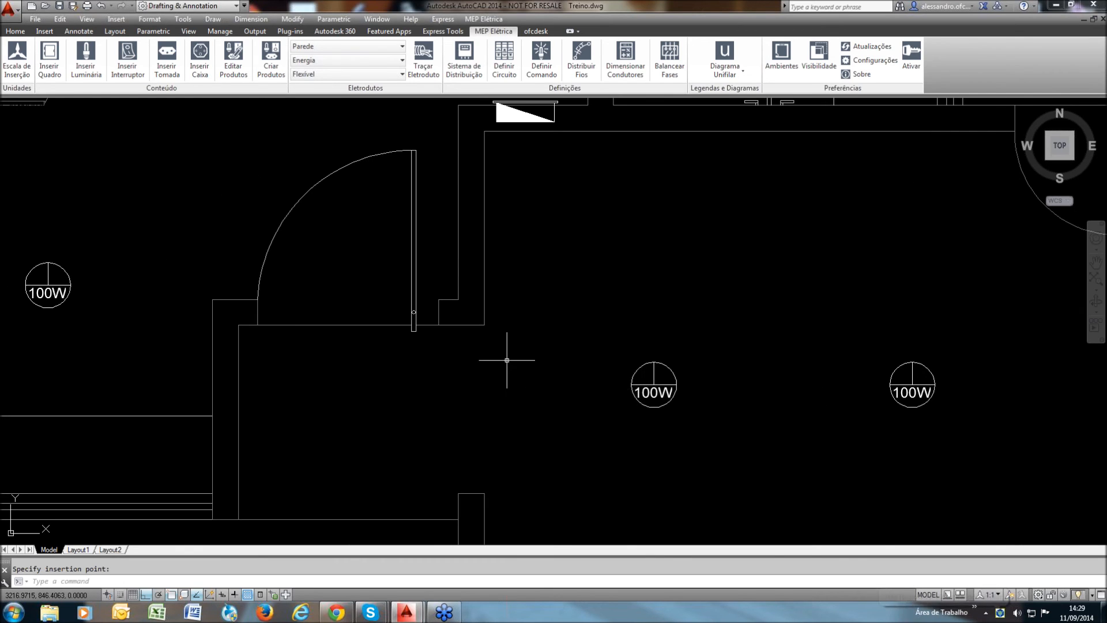
scroll(652, 384, up, 2)
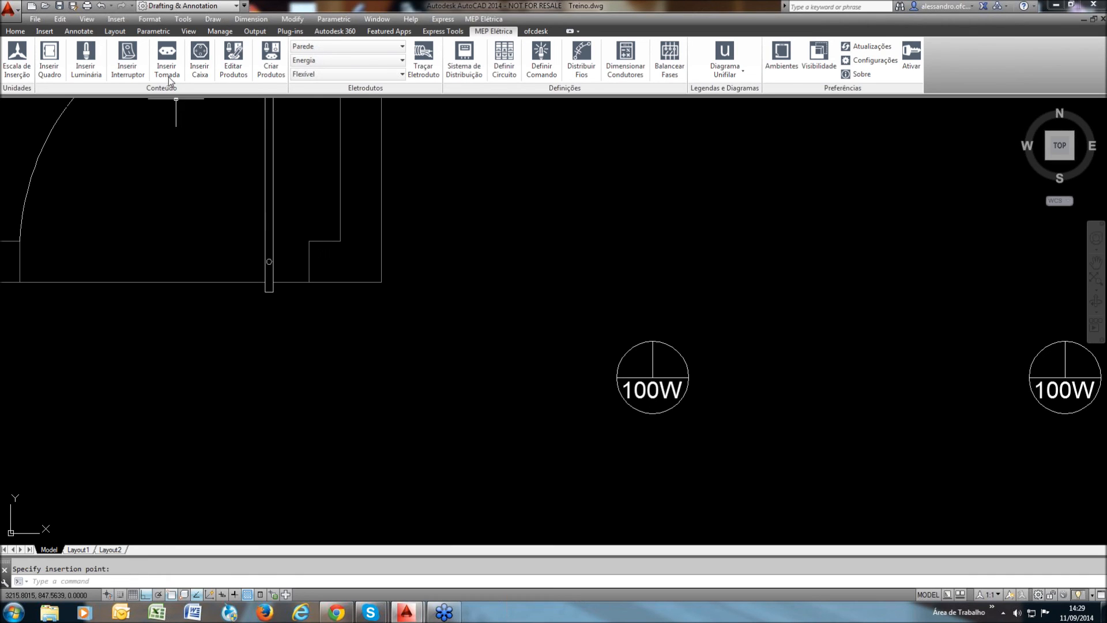
Create a new text style named "Texto luminaria" starting from the OFC-VISIB-TEXT style
click(154, 21)
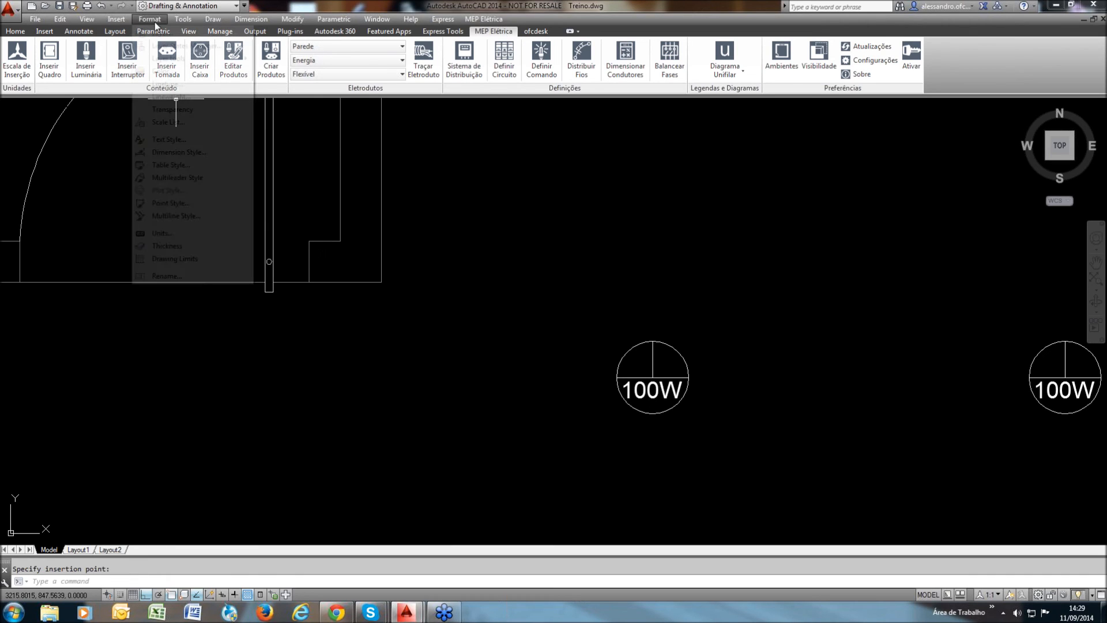
click(173, 140)
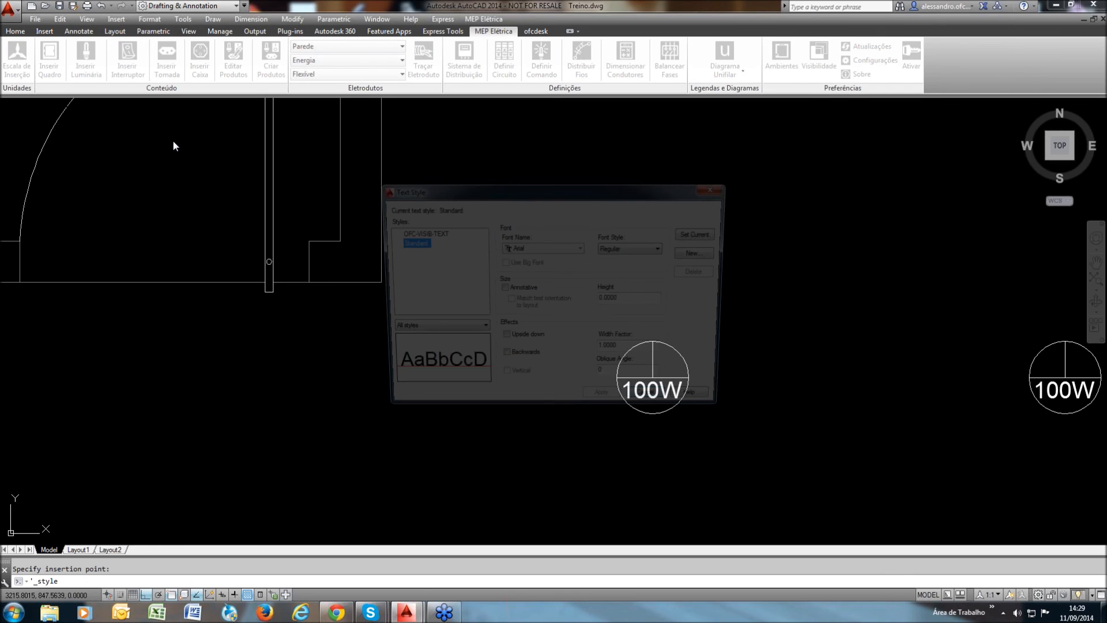
click(432, 234)
click(704, 252)
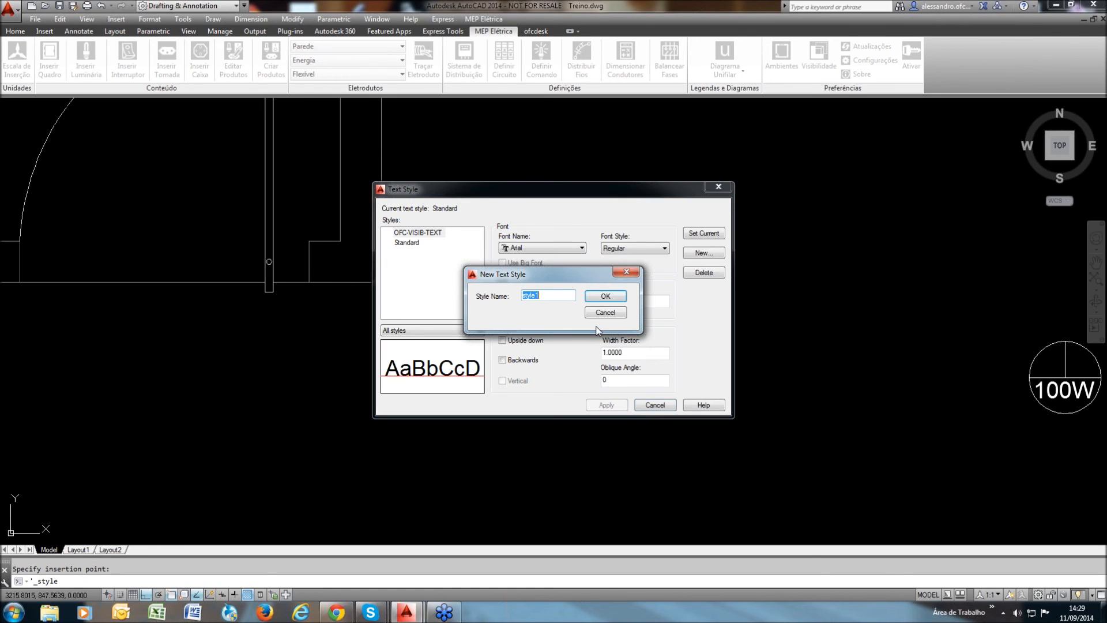
text(Texto luminaria)
click(625, 297)
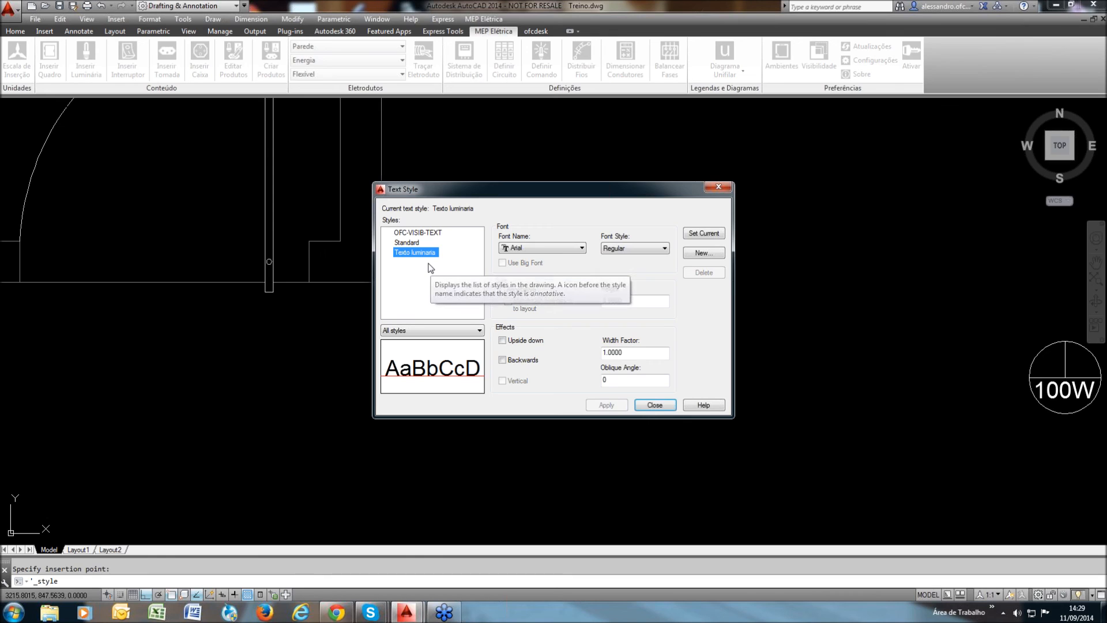
Set the height of the Texto luminaria style to 0.07, apply it and close the text style settings
double_click(611, 300)
text(0.07)
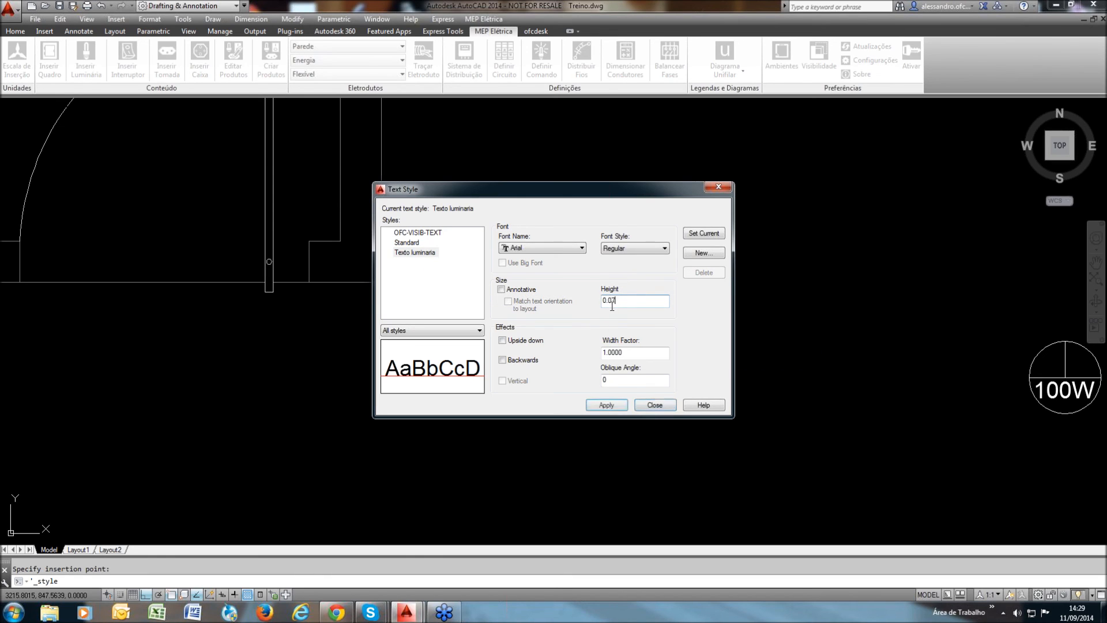
click(604, 406)
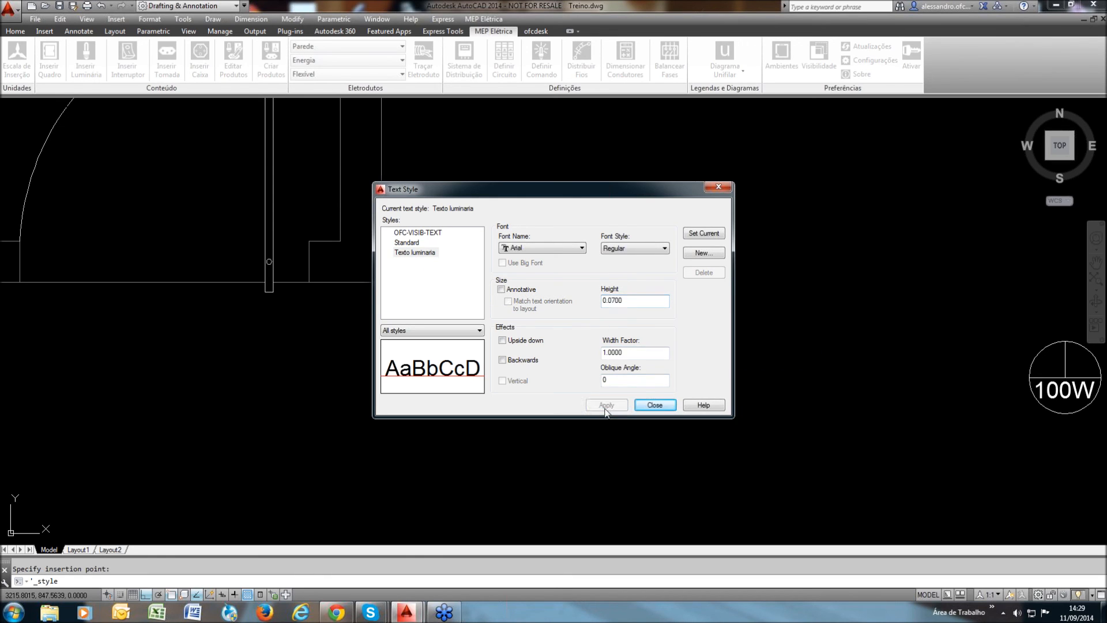
click(654, 404)
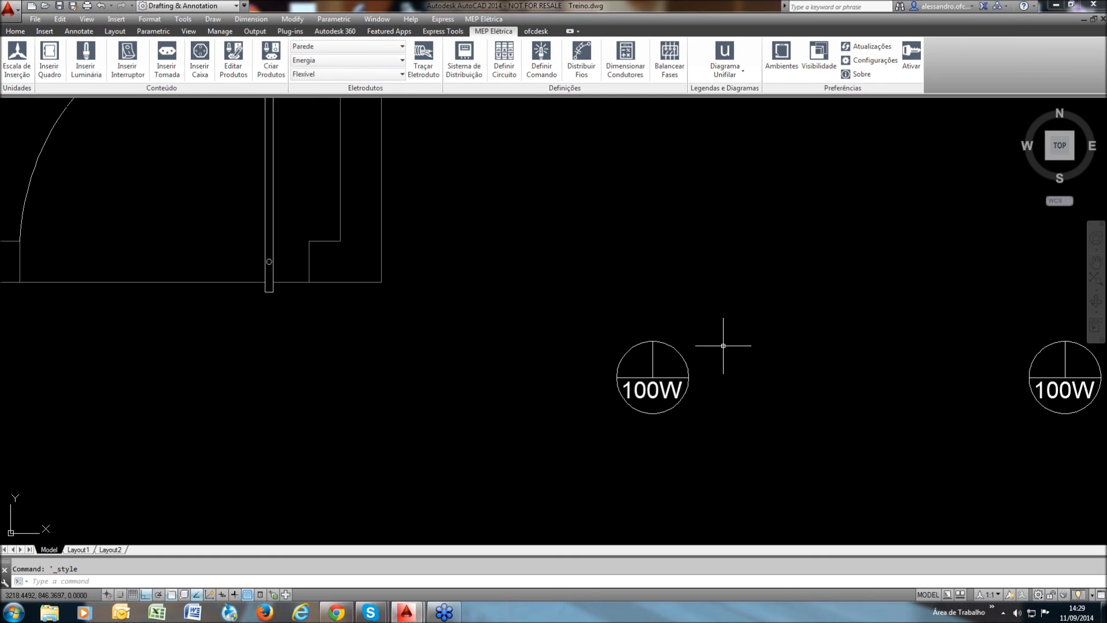
Assign the Texto luminaria text style to "Texto de Potência na Iluminação" in the Padrão visibility options and check the 100W labels
middle_drag(723, 344, 674, 349)
click(822, 68)
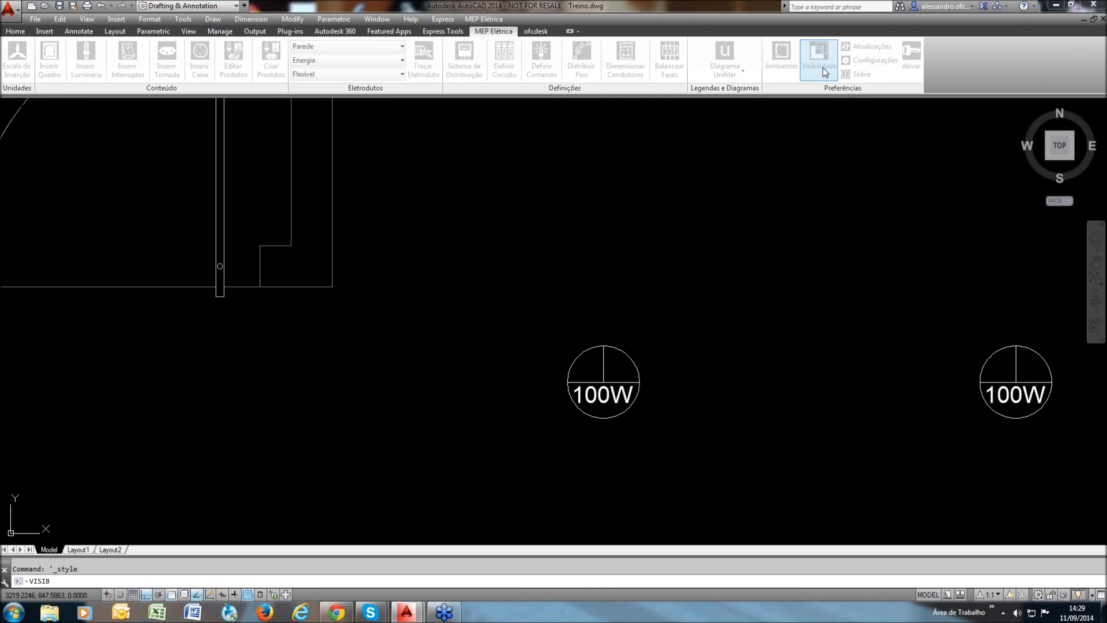
drag(923, 214, 922, 312)
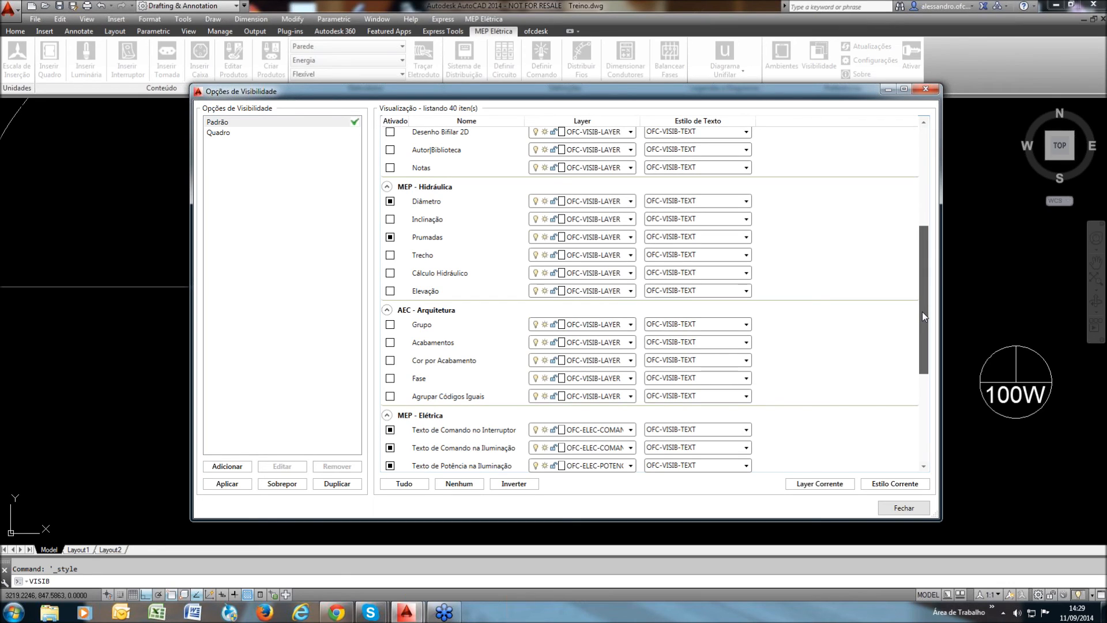
drag(923, 312, 922, 405)
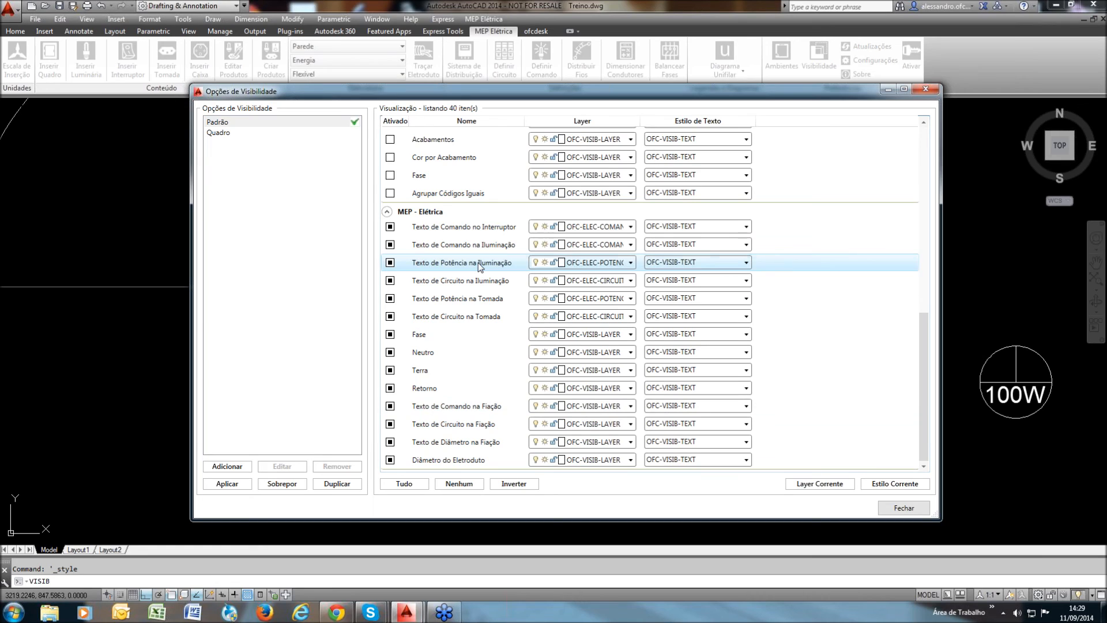
click(746, 263)
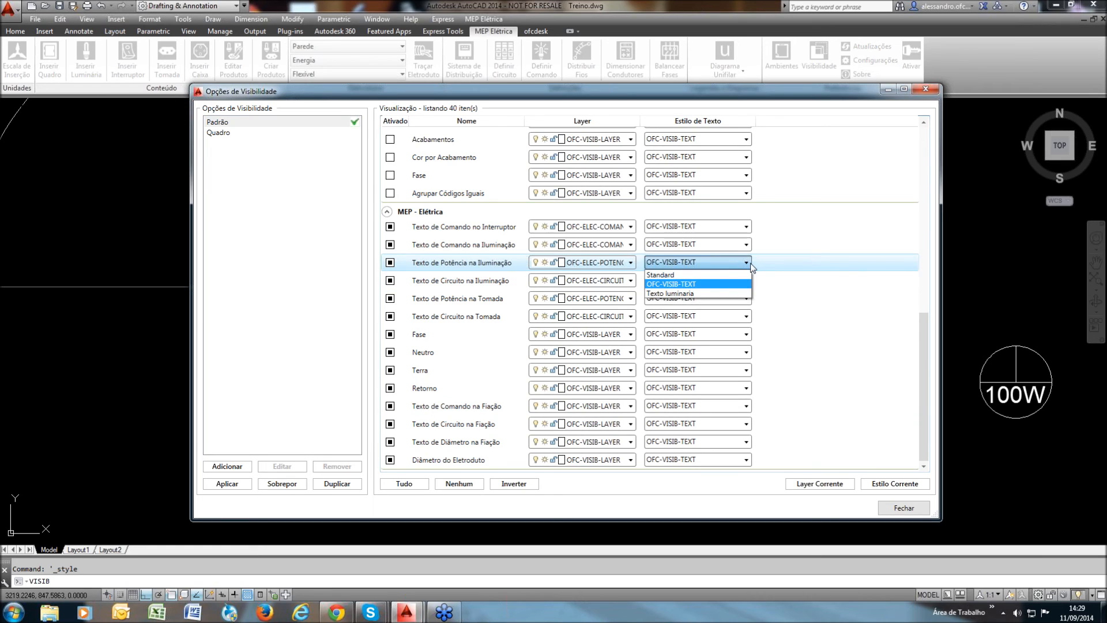
click(685, 291)
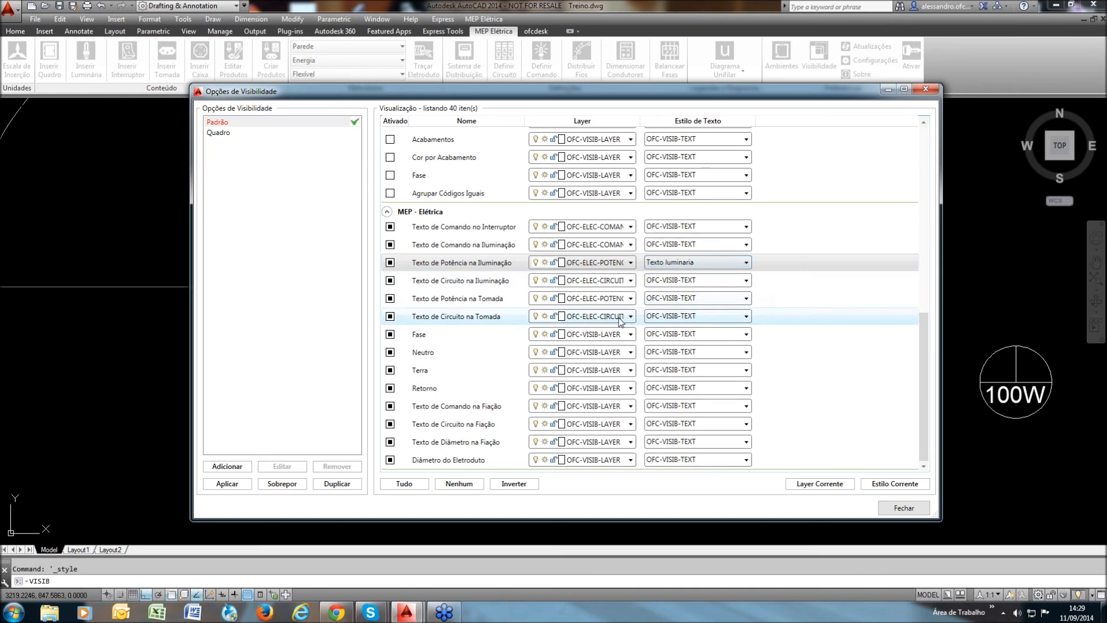
click(904, 507)
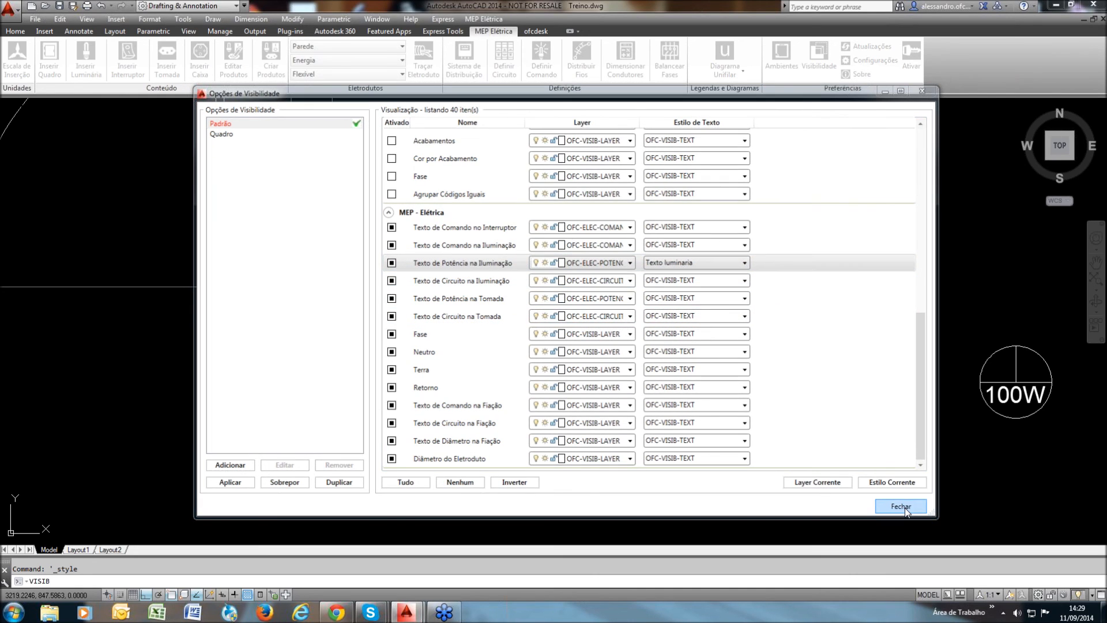
scroll(714, 420, down, 3)
scroll(682, 411, up, 5)
scroll(660, 400, down, 2)
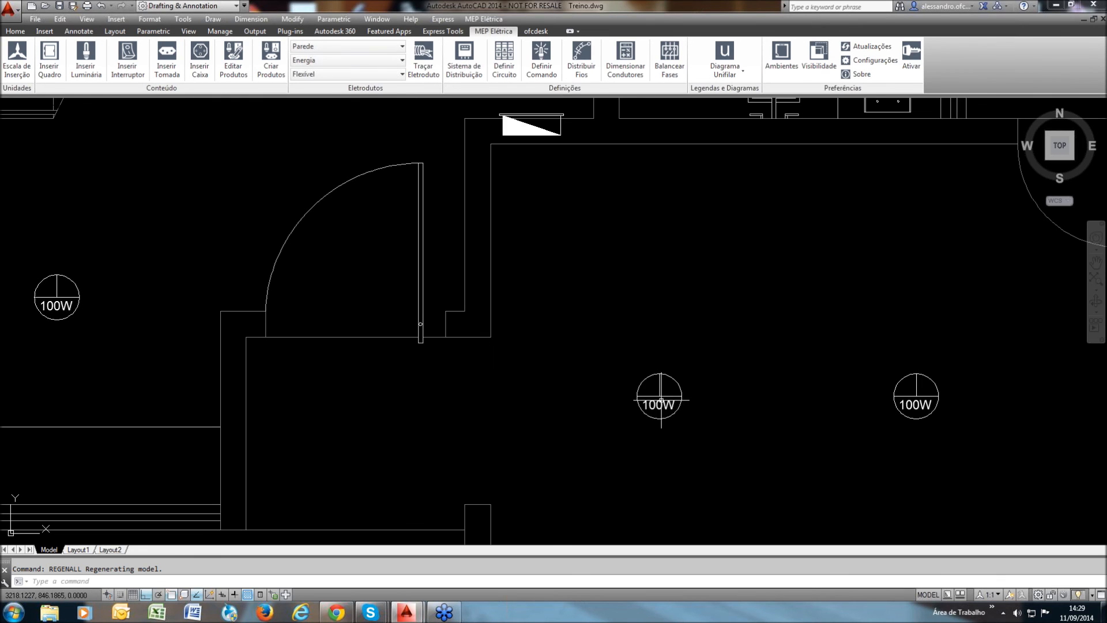
Create a new layer named "Texto luminaria"
text(LA)
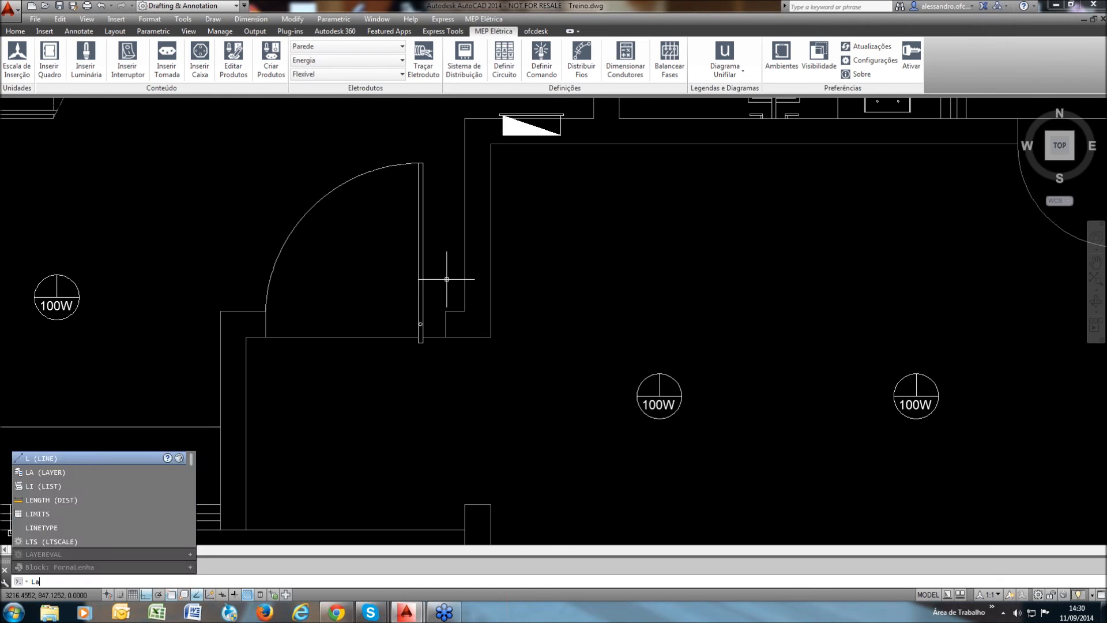
key(Return)
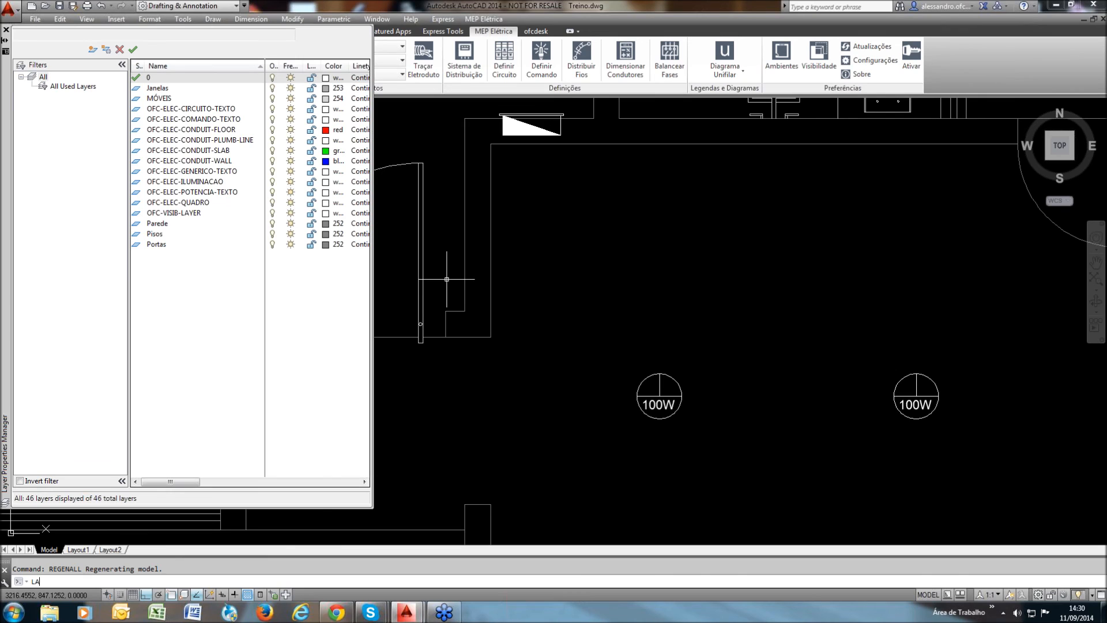
click(92, 49)
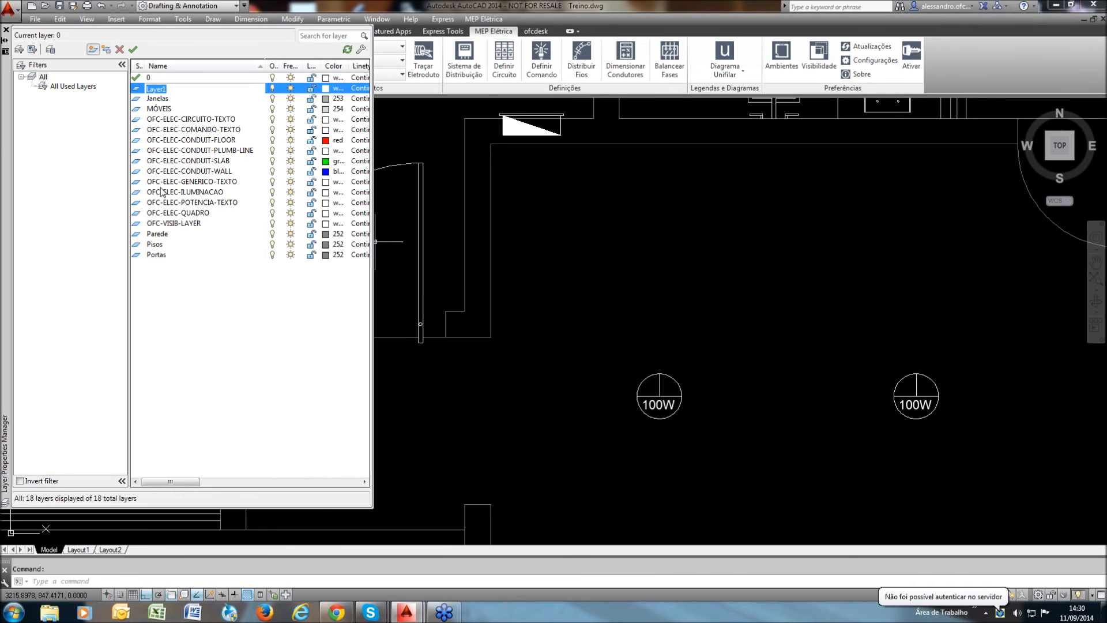
text(o lu)
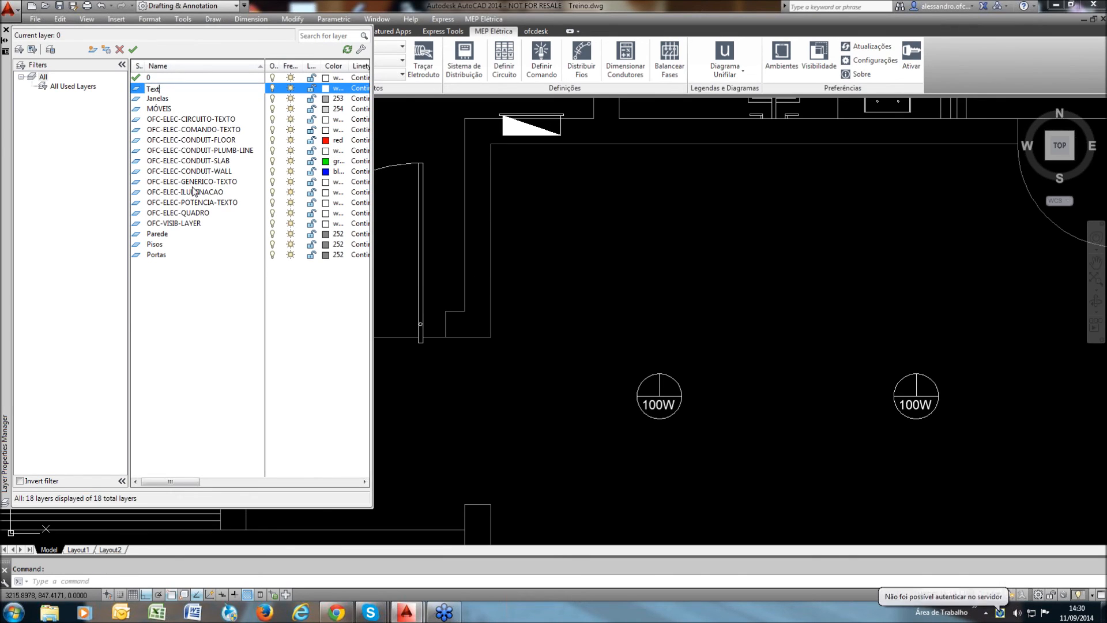
text(mina)
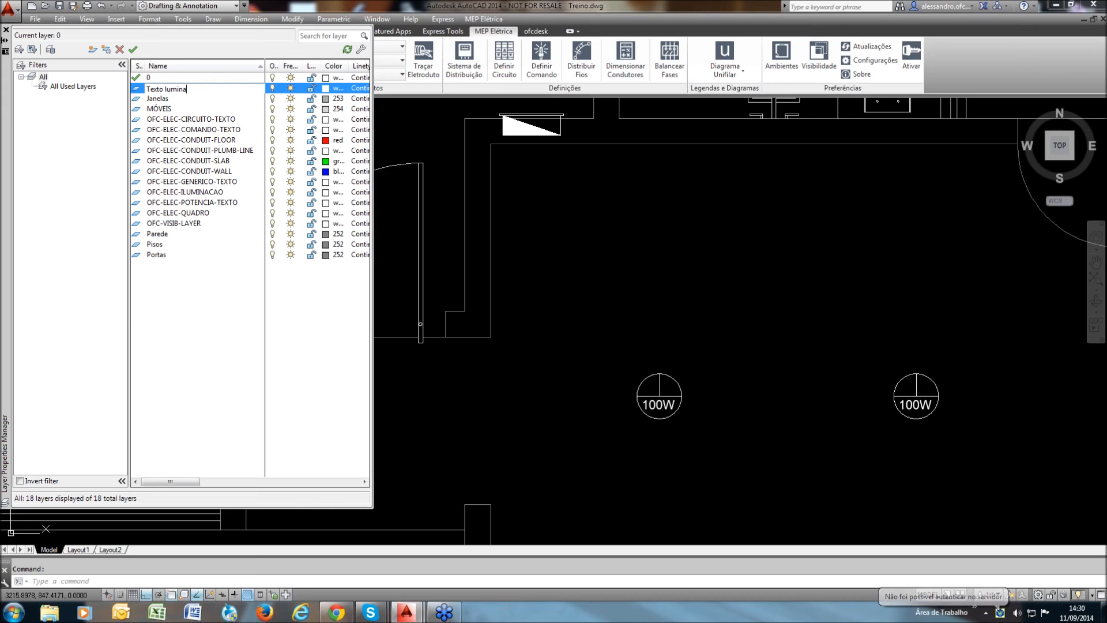
text(ria)
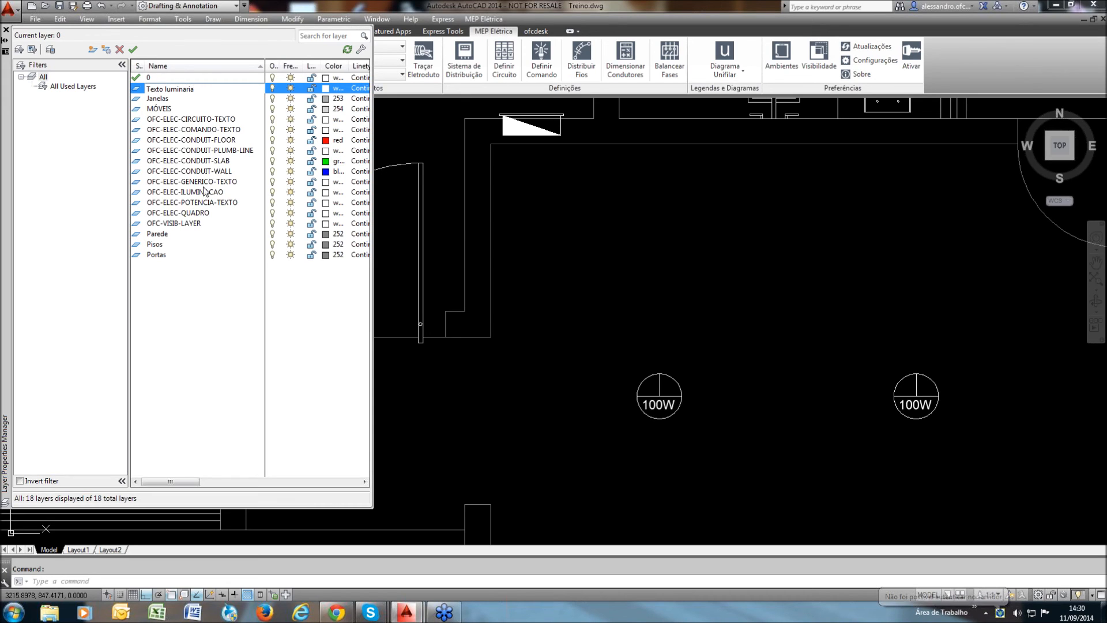
Set the Texto luminaria layer's color to yellow and close the layer manager
click(334, 88)
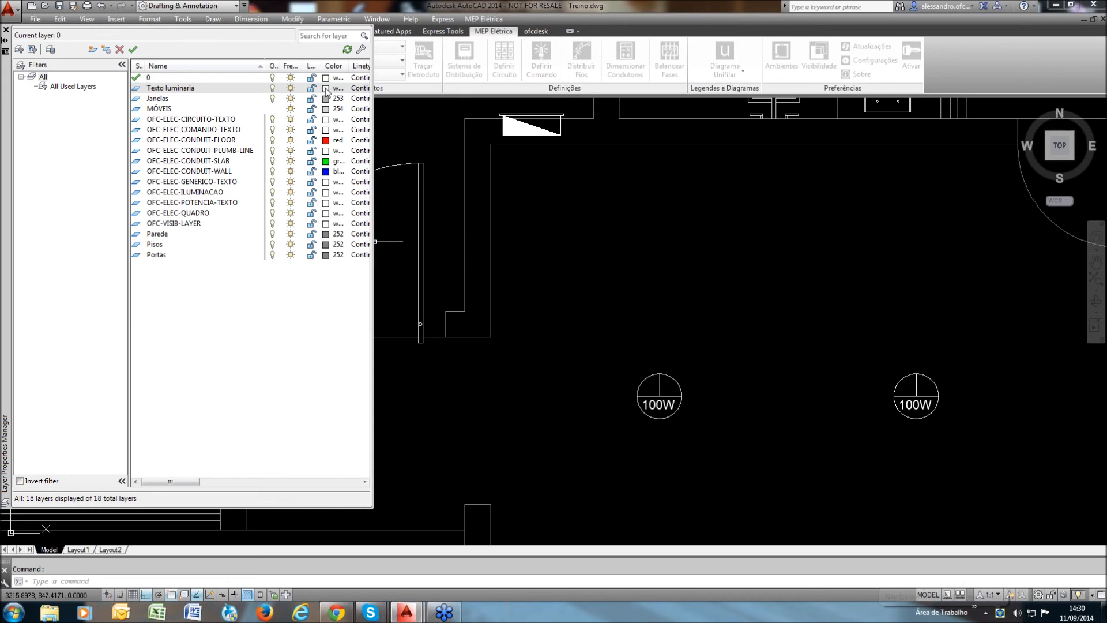
click(473, 330)
click(536, 394)
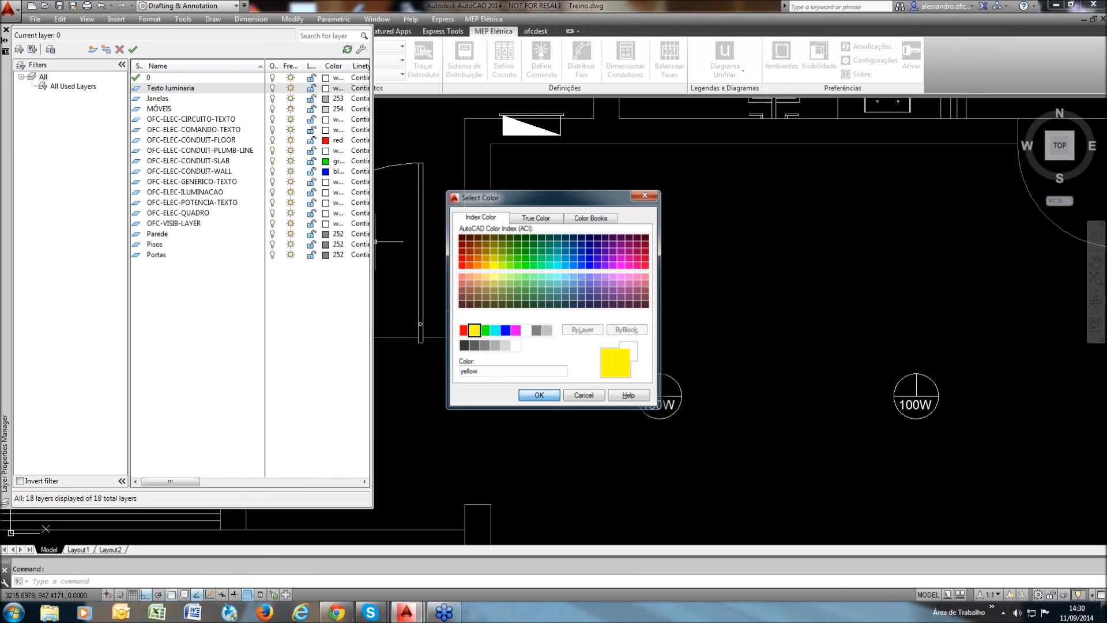
click(6, 29)
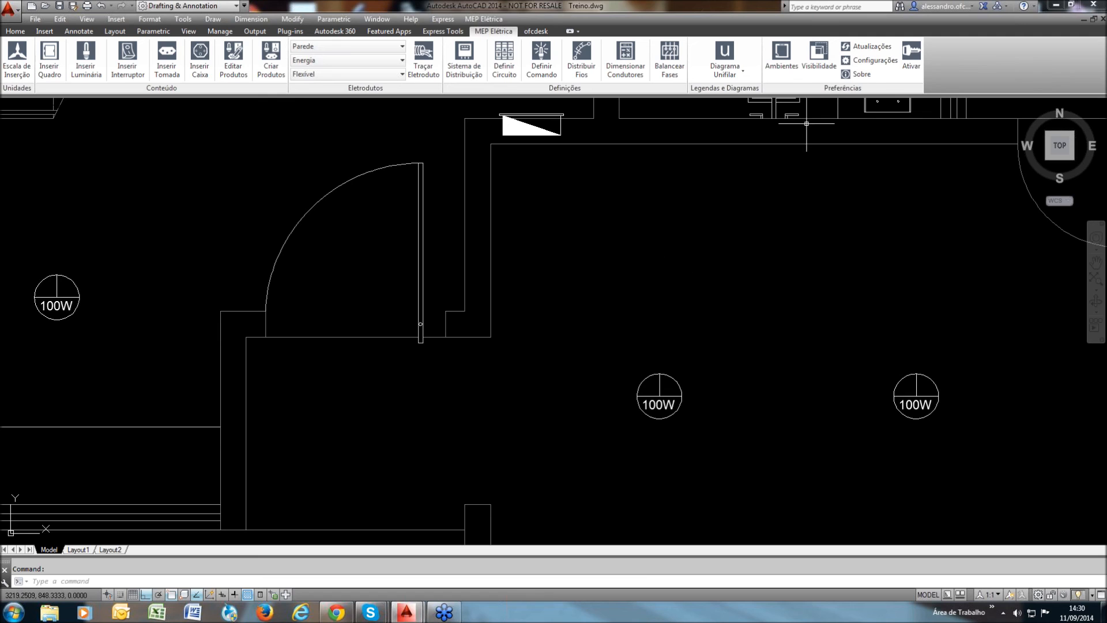
Assign the Texto luminaria layer to "Texto de Potência na Iluminação" in the Padrão visibility options and close them
click(816, 64)
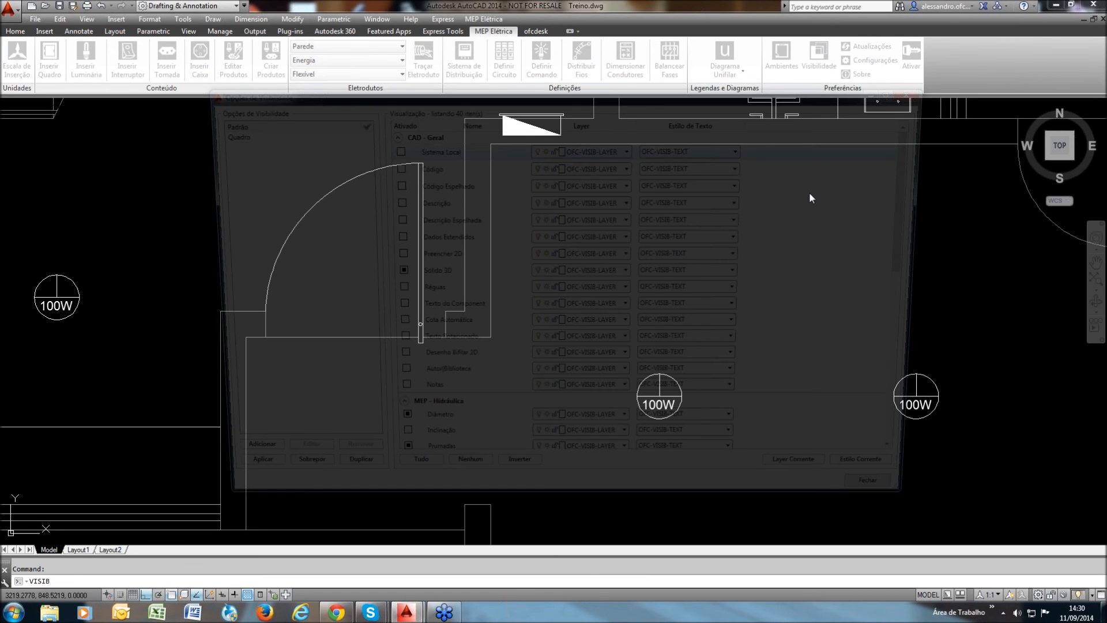
drag(924, 252, 927, 419)
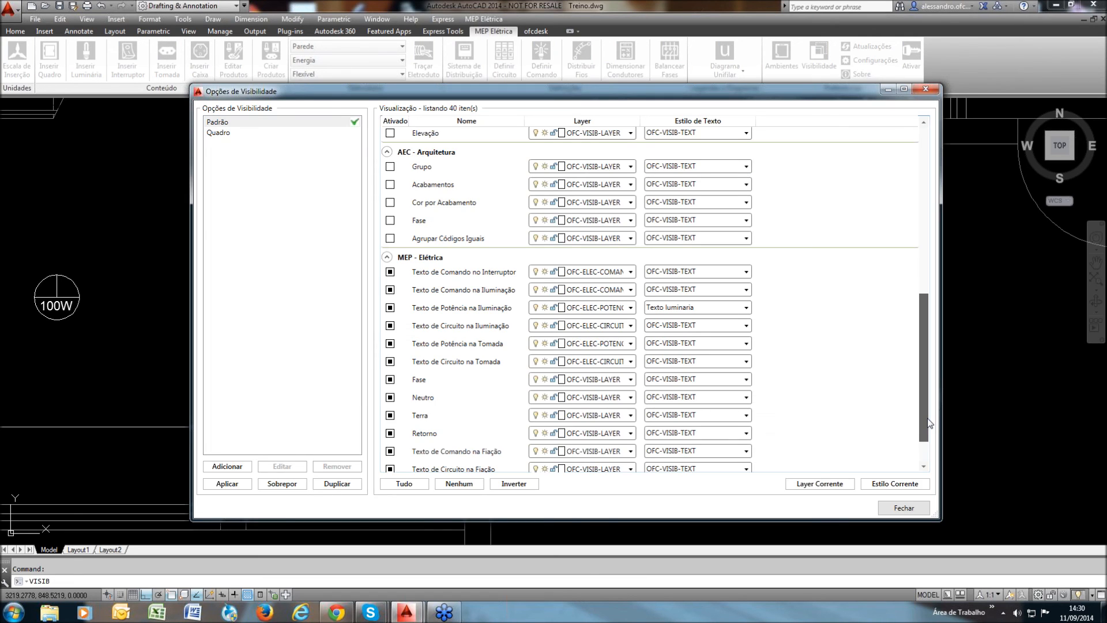
scroll(525, 429, down, 2)
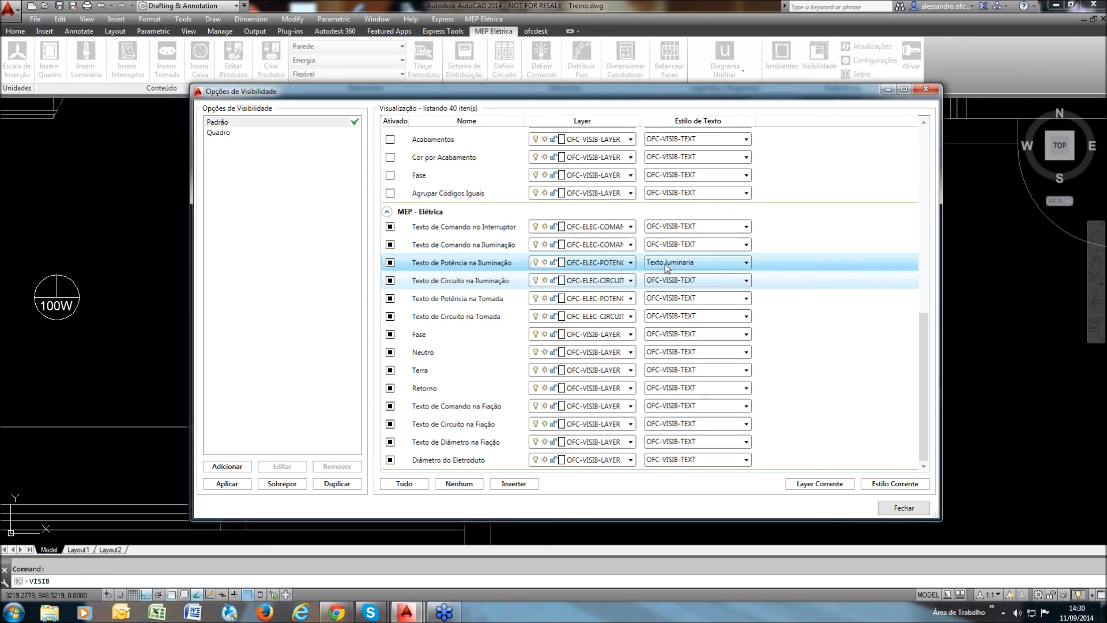
click(632, 264)
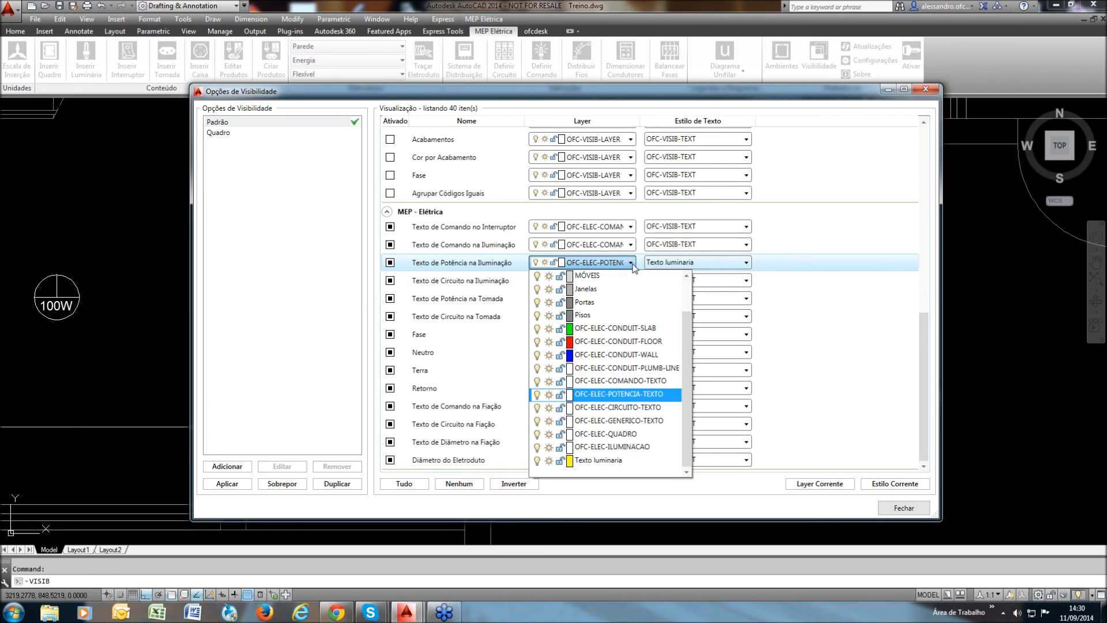
click(616, 460)
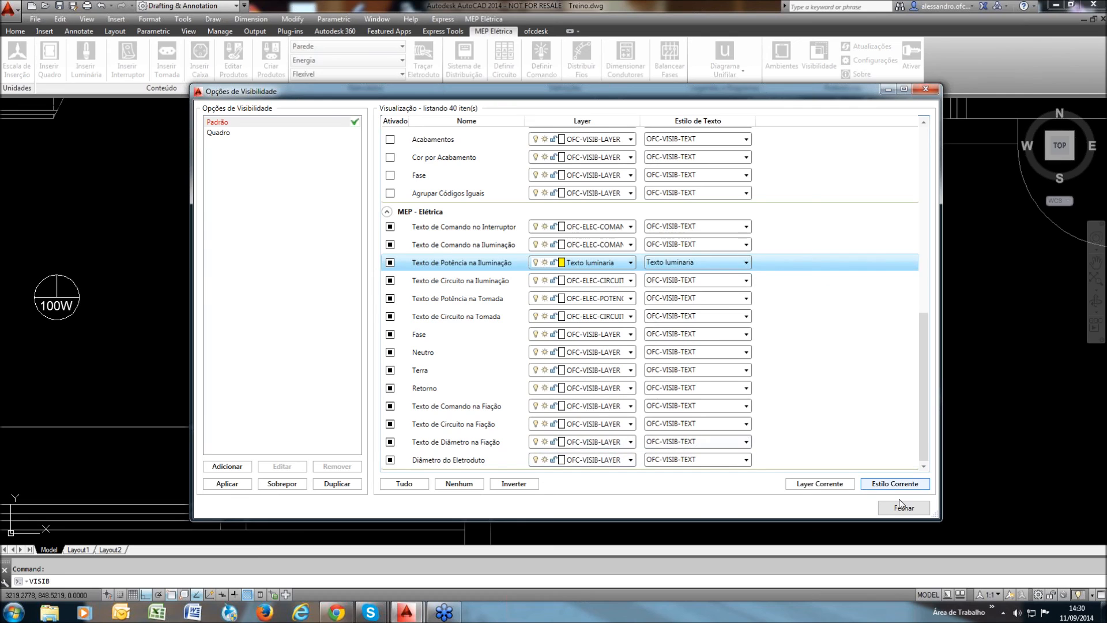
click(919, 510)
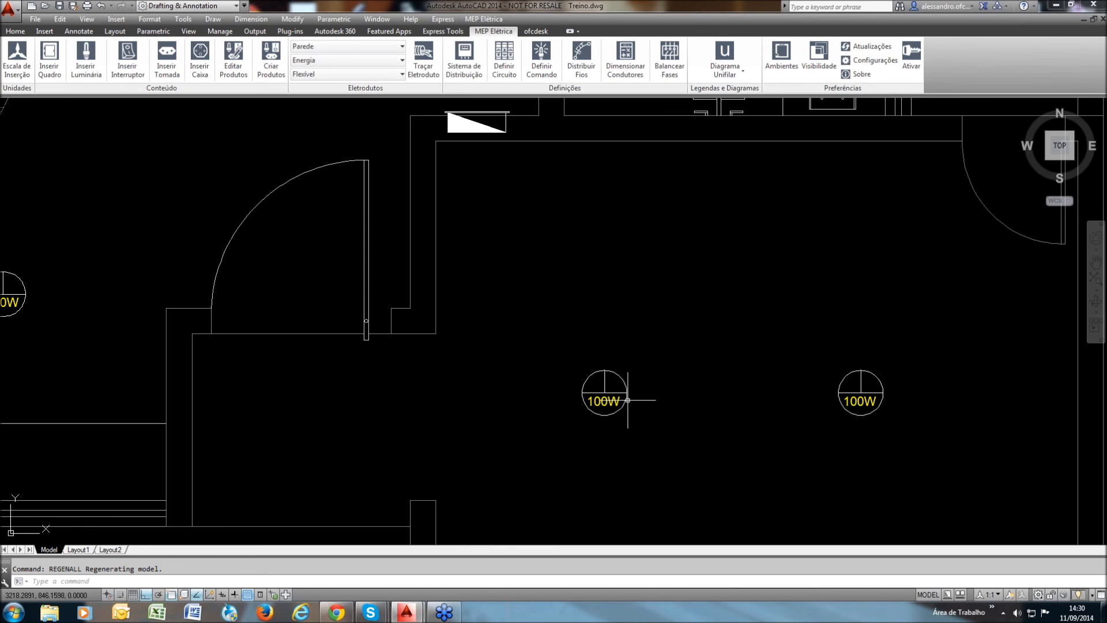
Set the color of the light points' layer, OFC-ELEC-ILUMINACAO, to red
scroll(627, 400, down, 2)
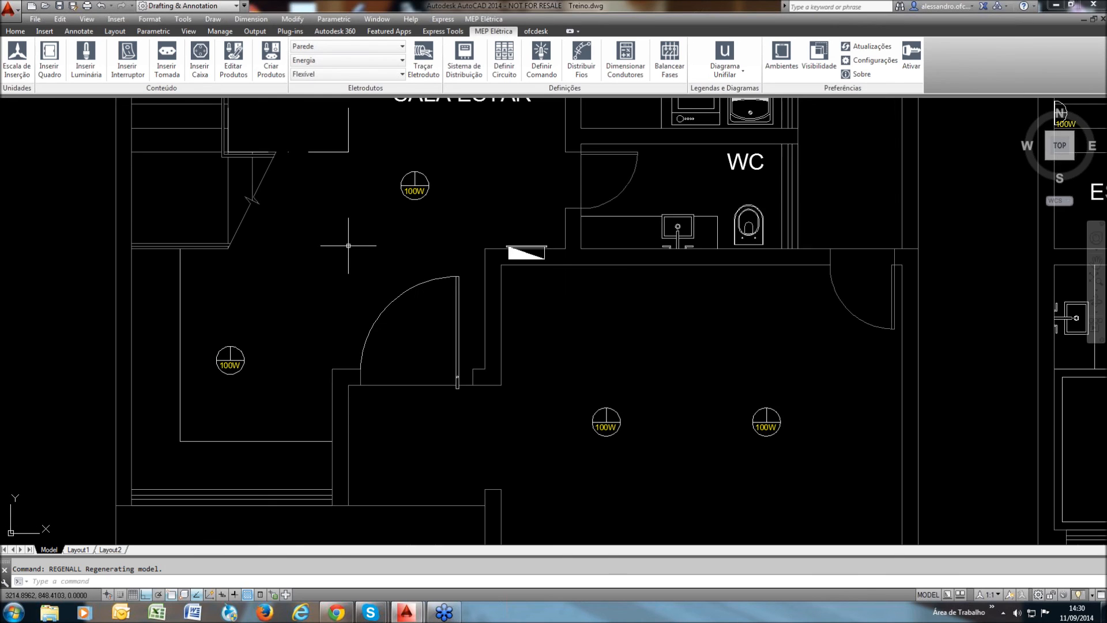
middle_drag(663, 446, 633, 449)
click(588, 416)
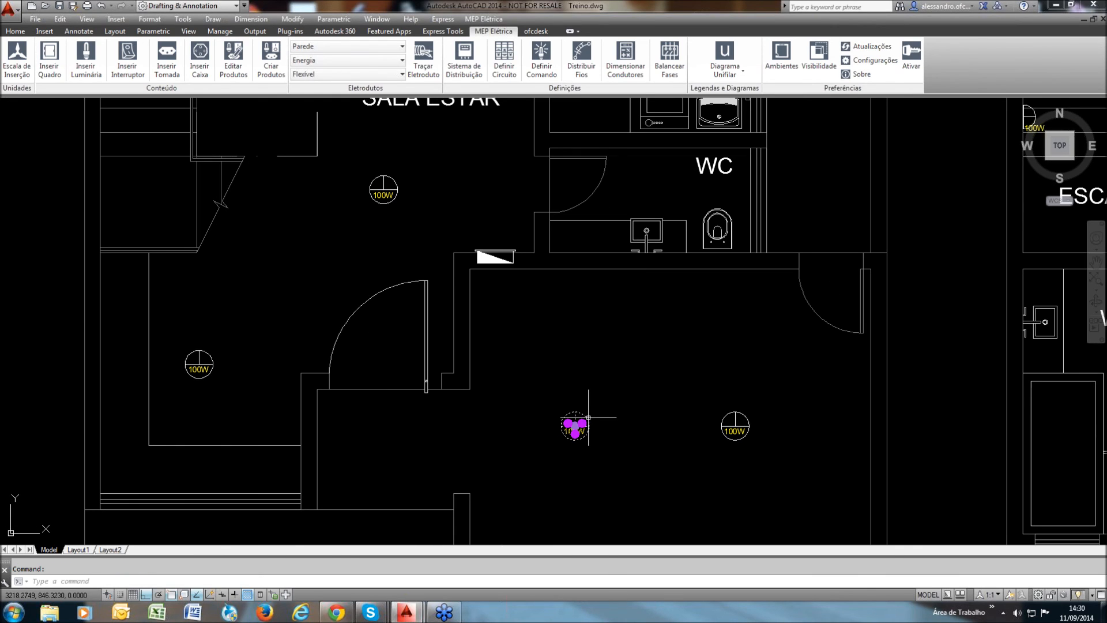
click(16, 31)
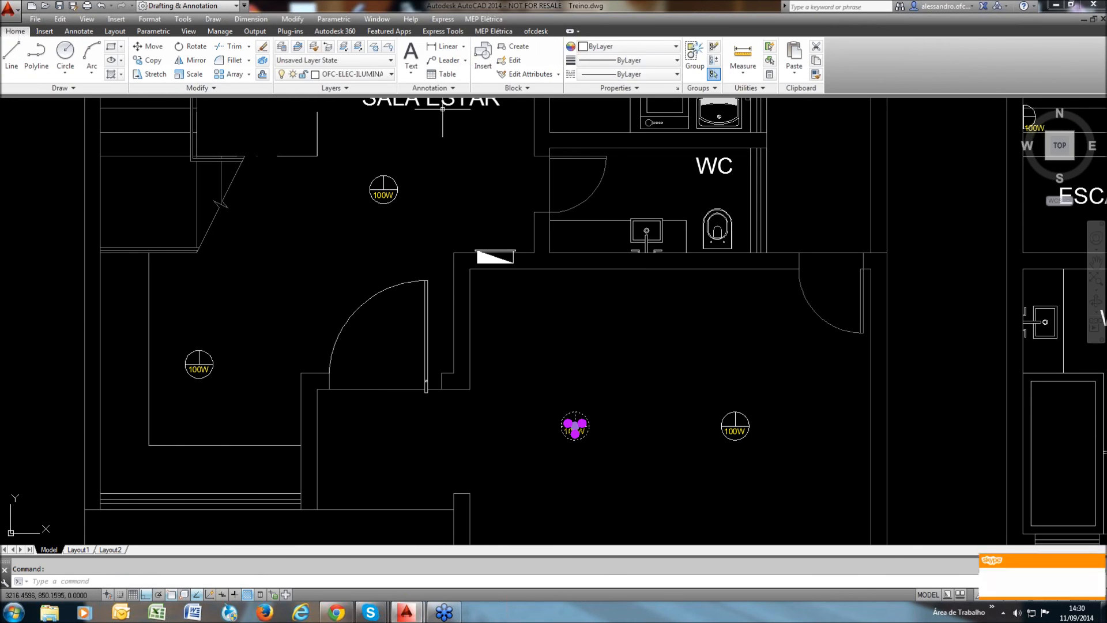
click(391, 74)
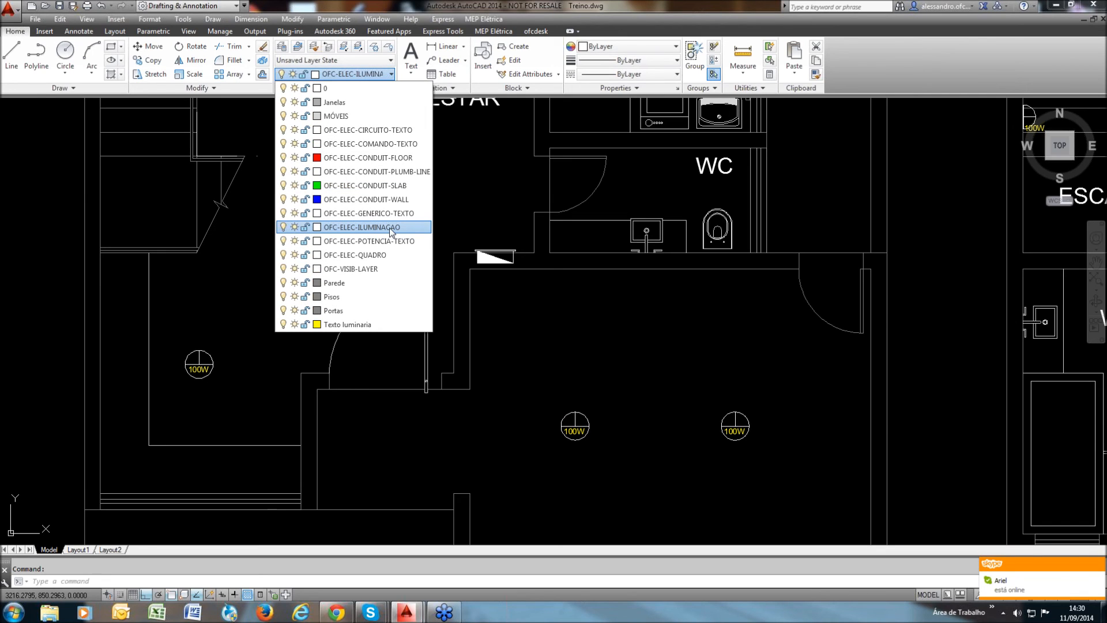
click(317, 228)
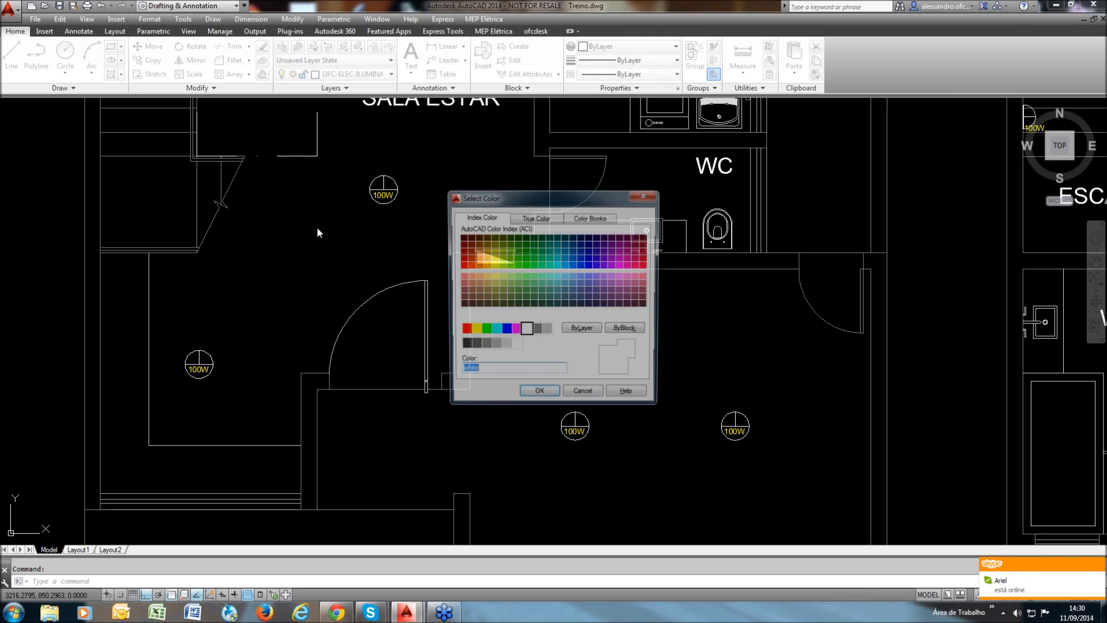
click(464, 330)
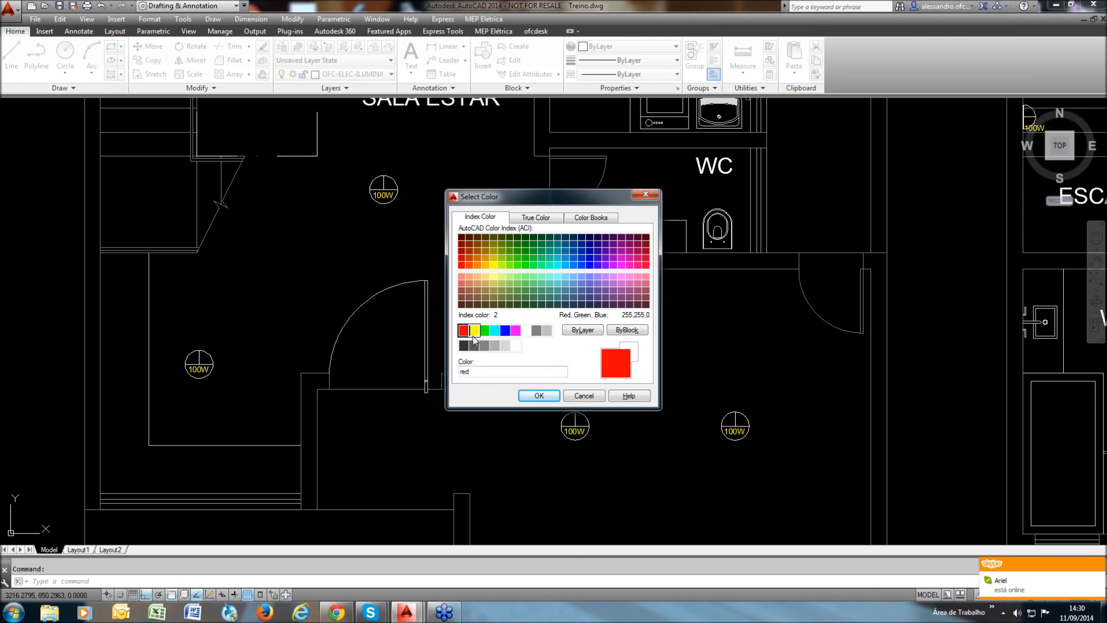
click(539, 395)
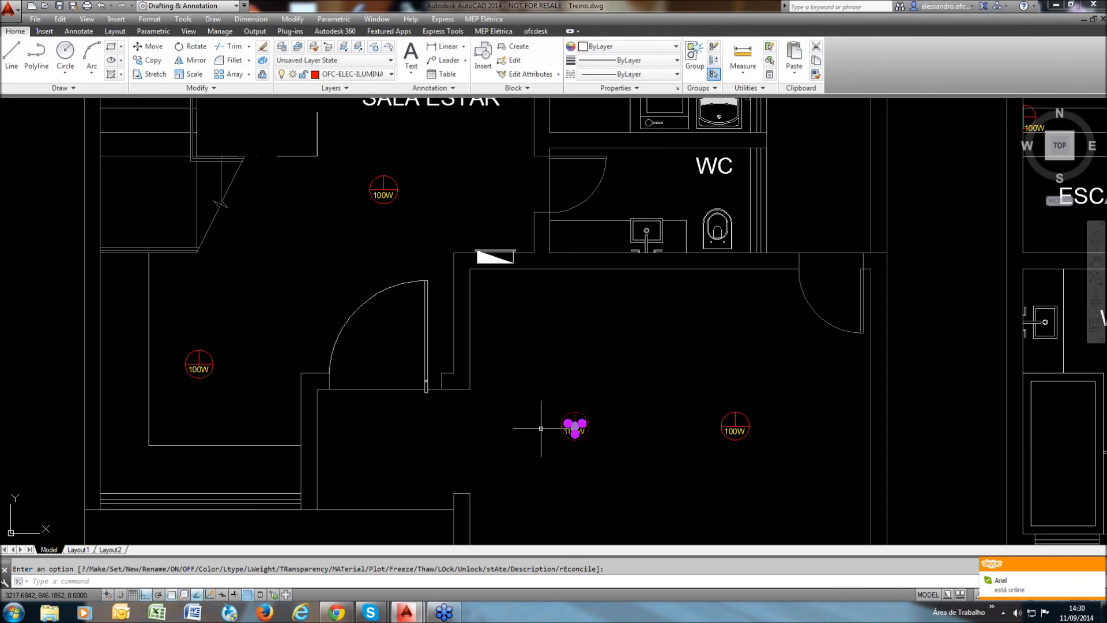
key(Escape)
scroll(592, 432, up, 2)
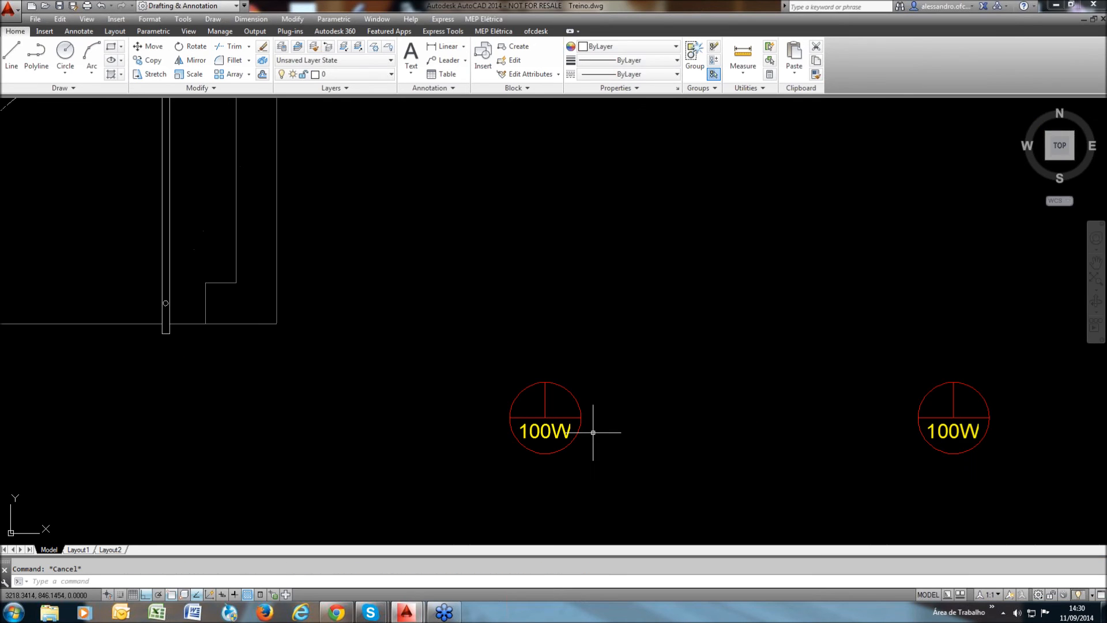
scroll(593, 432, up, 2)
Override the color of the two light points in the large room below the WC with Cyan
scroll(605, 418, down, 4)
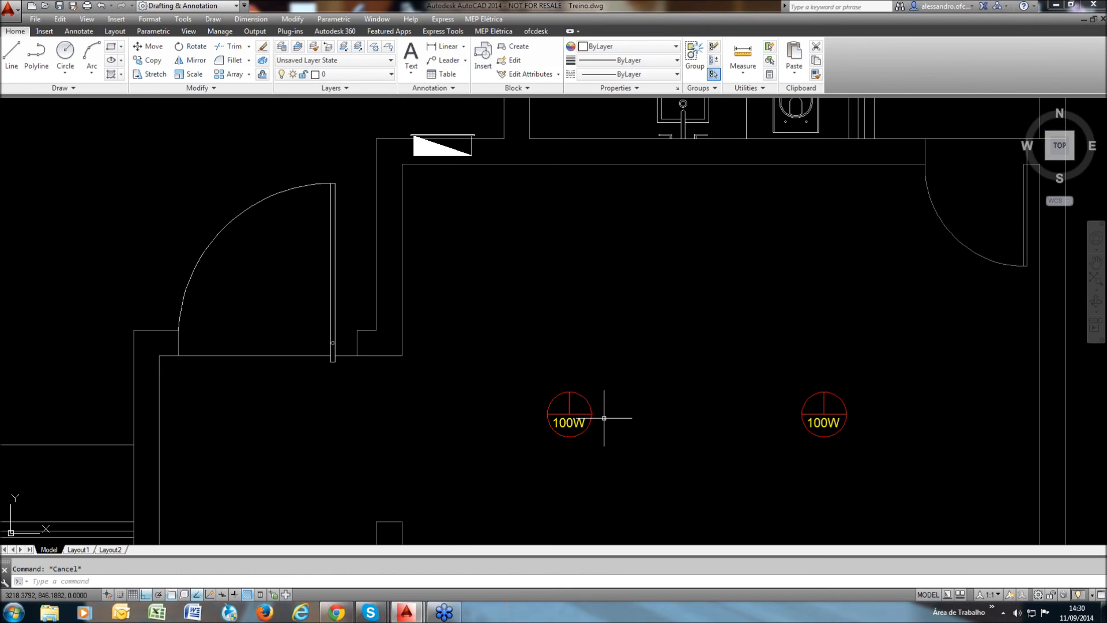
scroll(604, 418, down, 4)
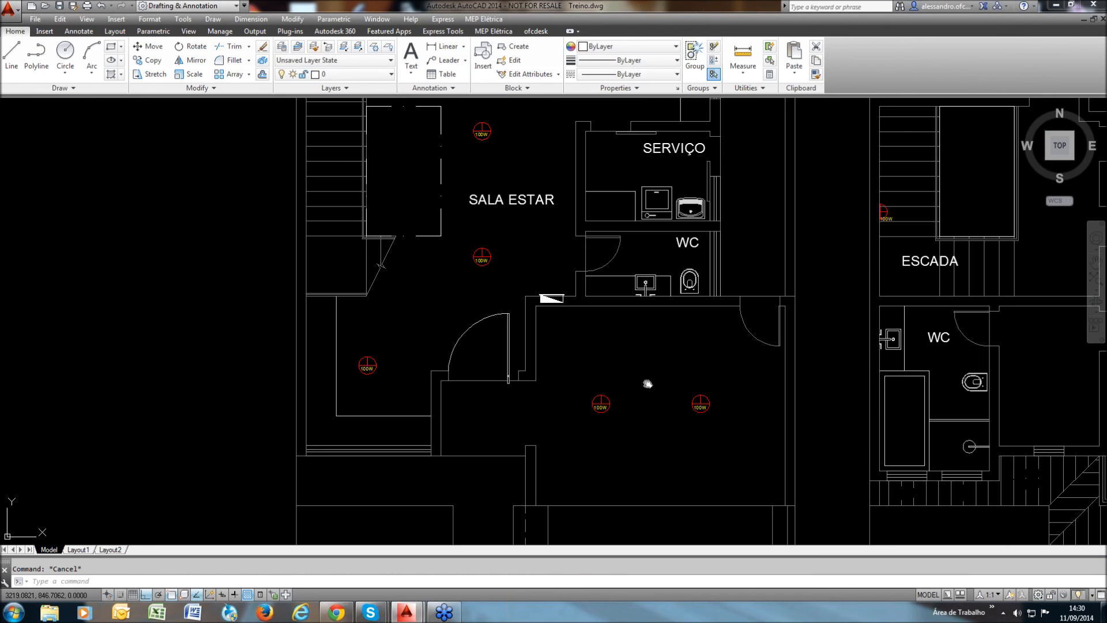
scroll(648, 384, up, 1)
click(601, 403)
click(813, 481)
click(523, 365)
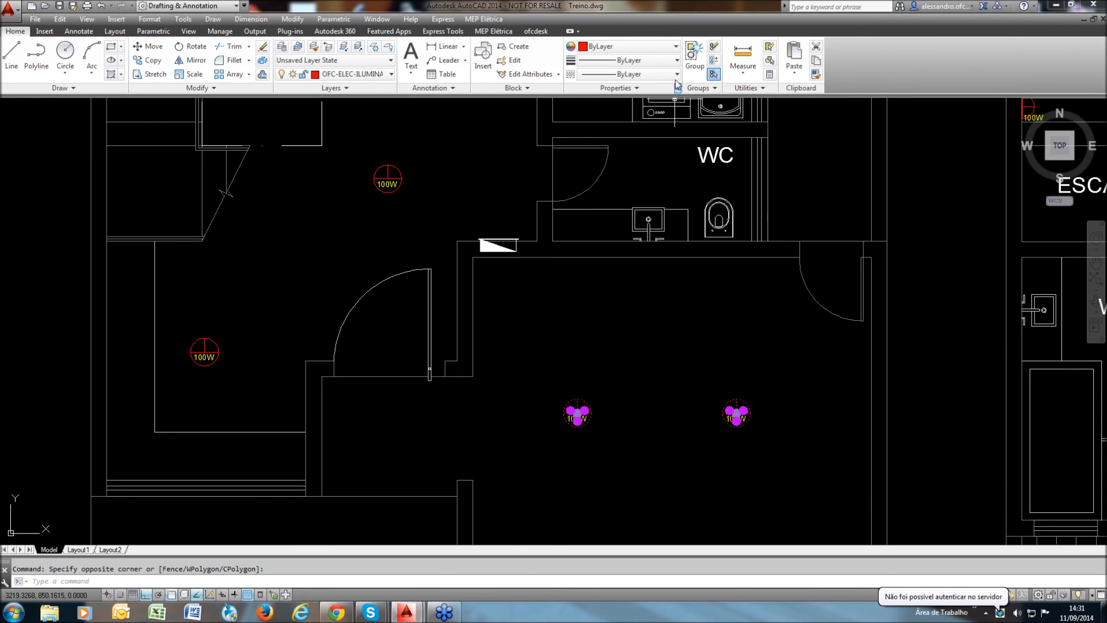
click(676, 47)
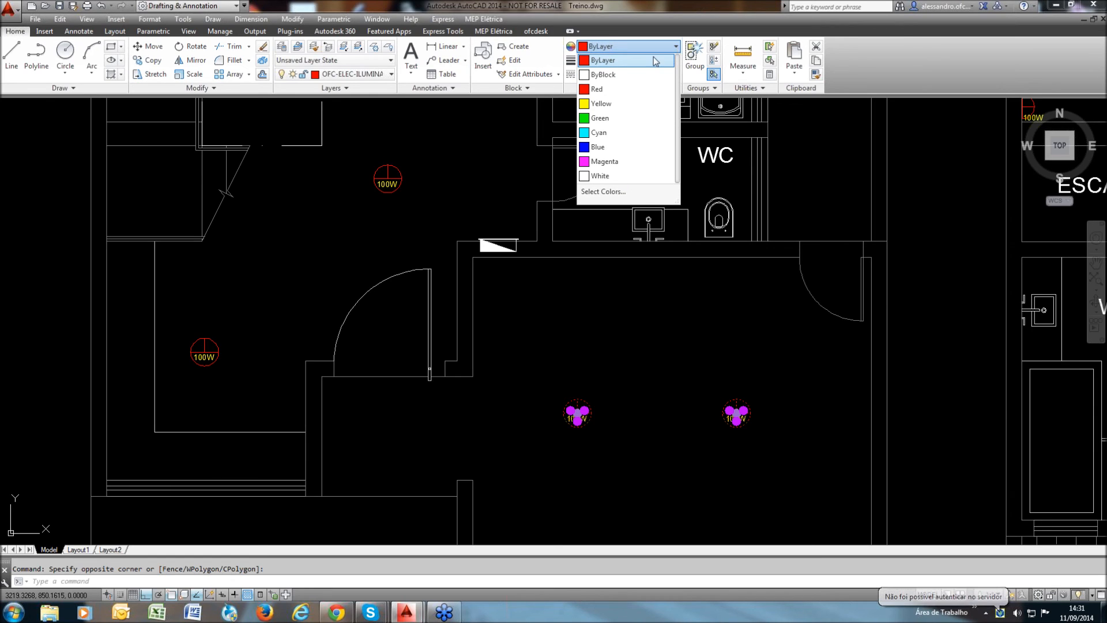
click(602, 132)
key(Escape)
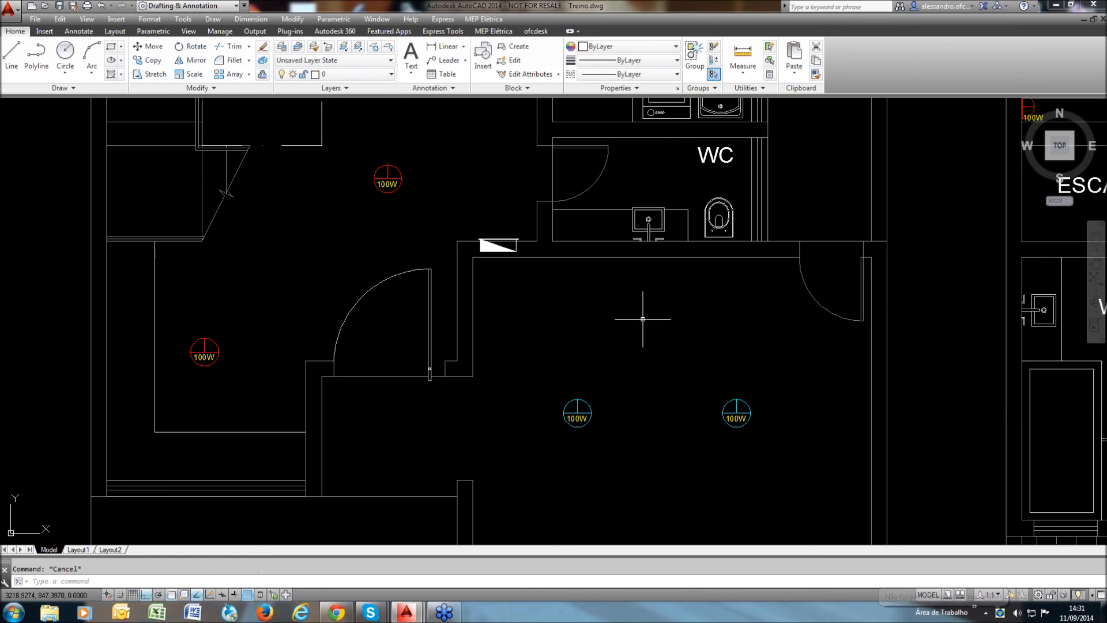
middle_drag(686, 427, 674, 387)
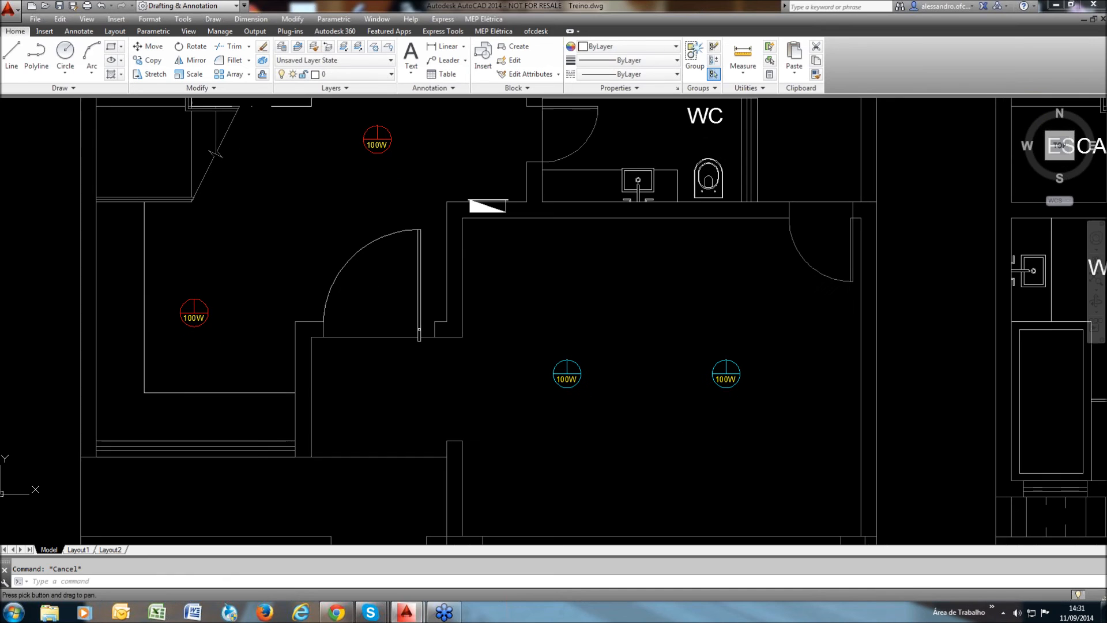
click(676, 47)
click(678, 51)
middle_drag(630, 405, 626, 441)
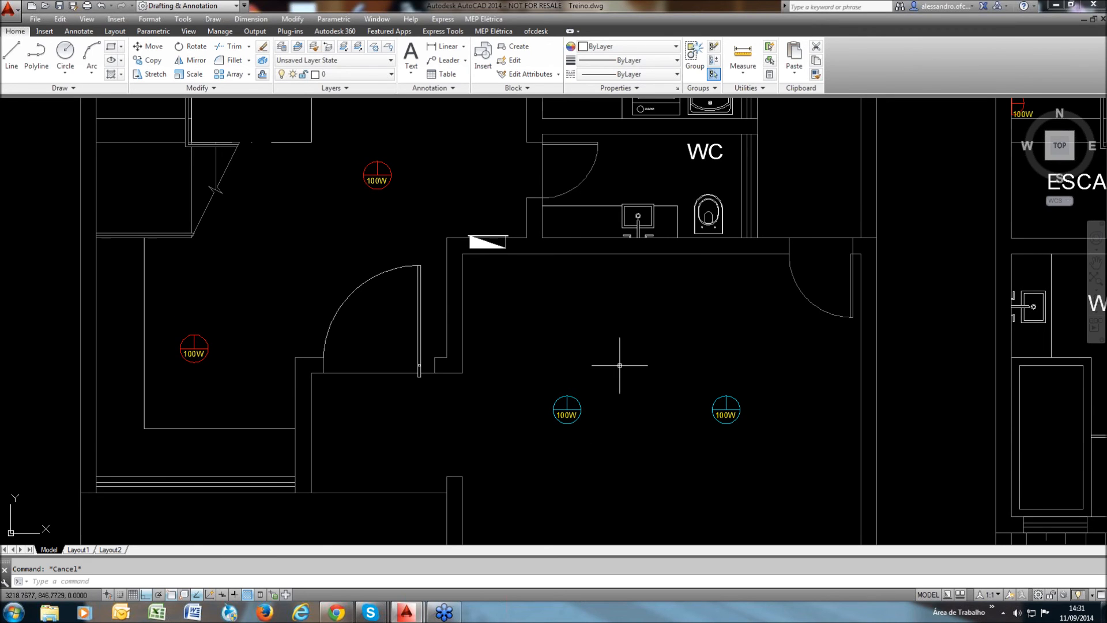
scroll(563, 398, down, 2)
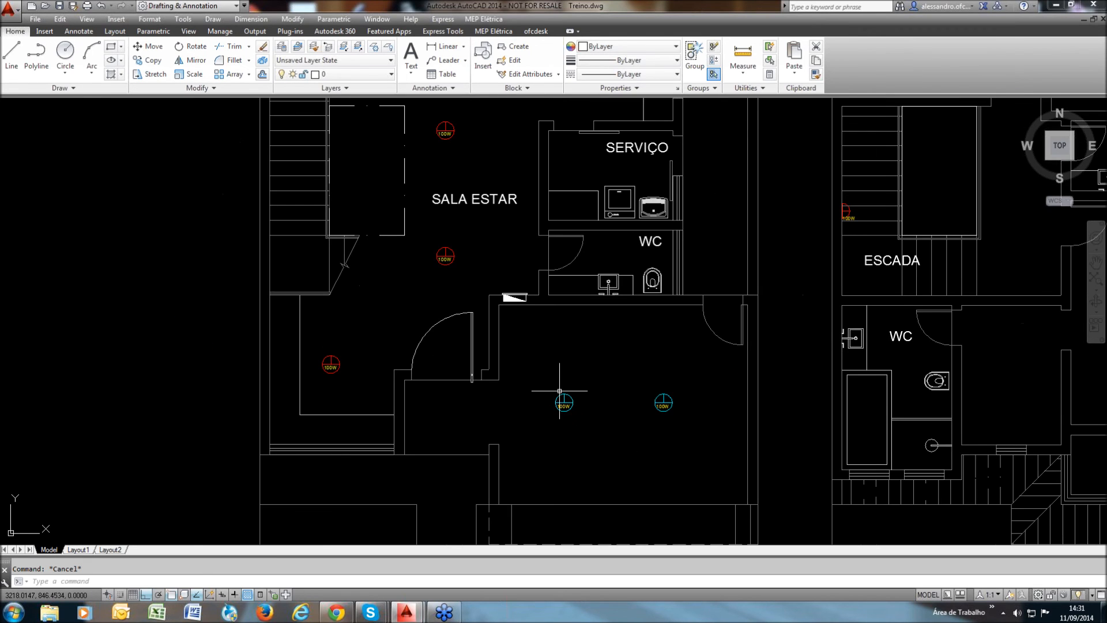
middle_drag(670, 376, 591, 429)
mouse_move(658, 384)
middle_down()
mouse_move(647, 389)
mouse_move(704, 312)
middle_up()
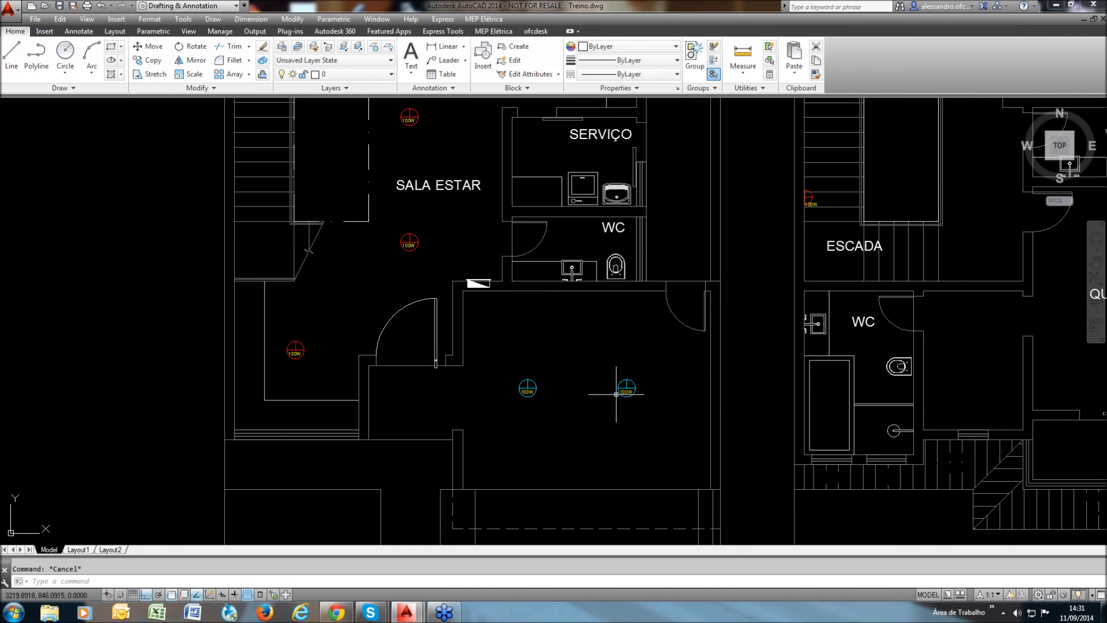
scroll(574, 456, down, 2)
Open the two cyan light points together for product editing with Editar Produtos
click(494, 31)
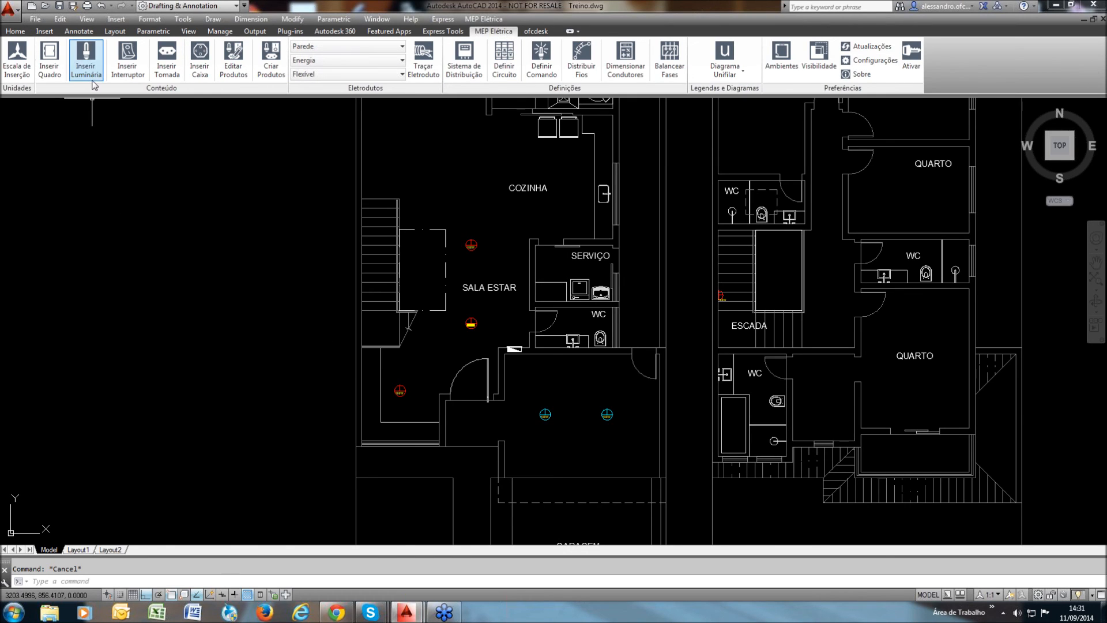
scroll(547, 429, up, 2)
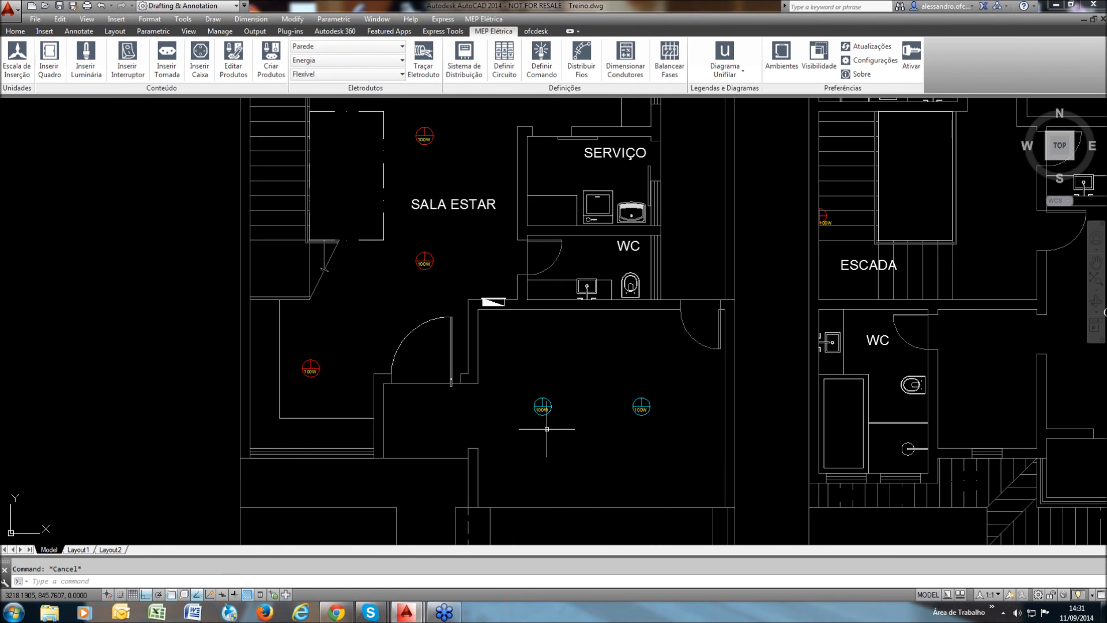
scroll(547, 429, up, 2)
middle_drag(354, 335, 410, 395)
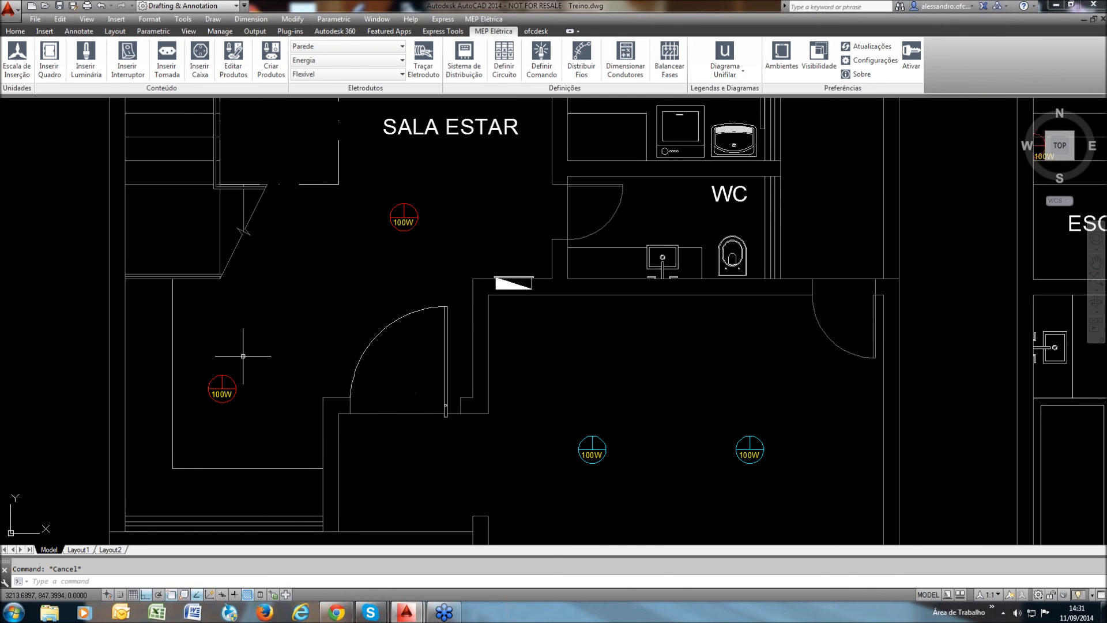
middle_drag(476, 276, 460, 280)
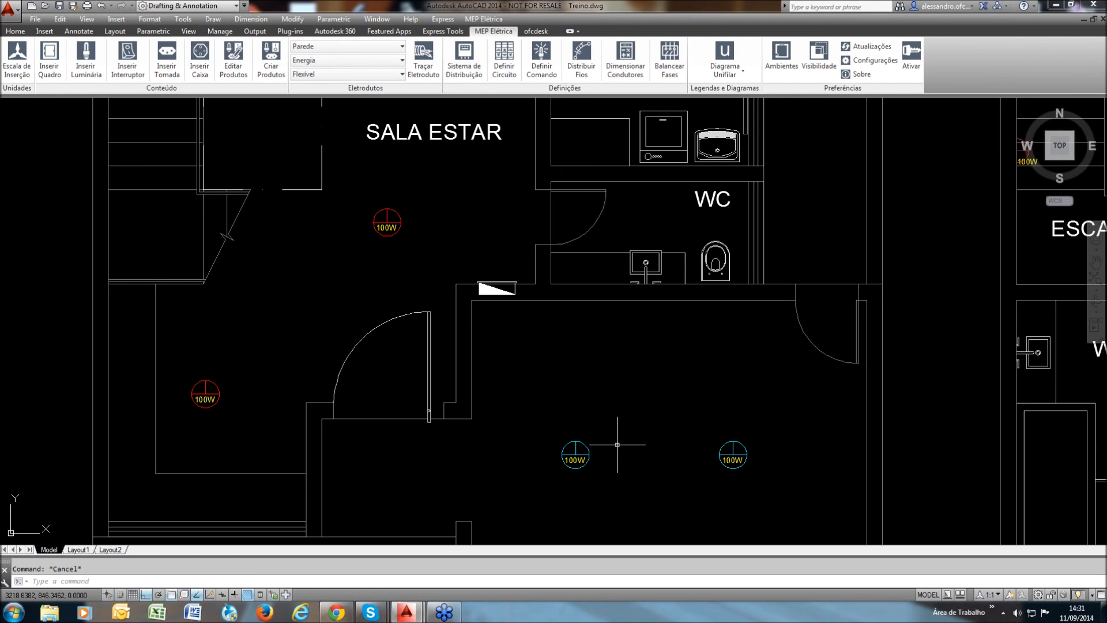
click(234, 63)
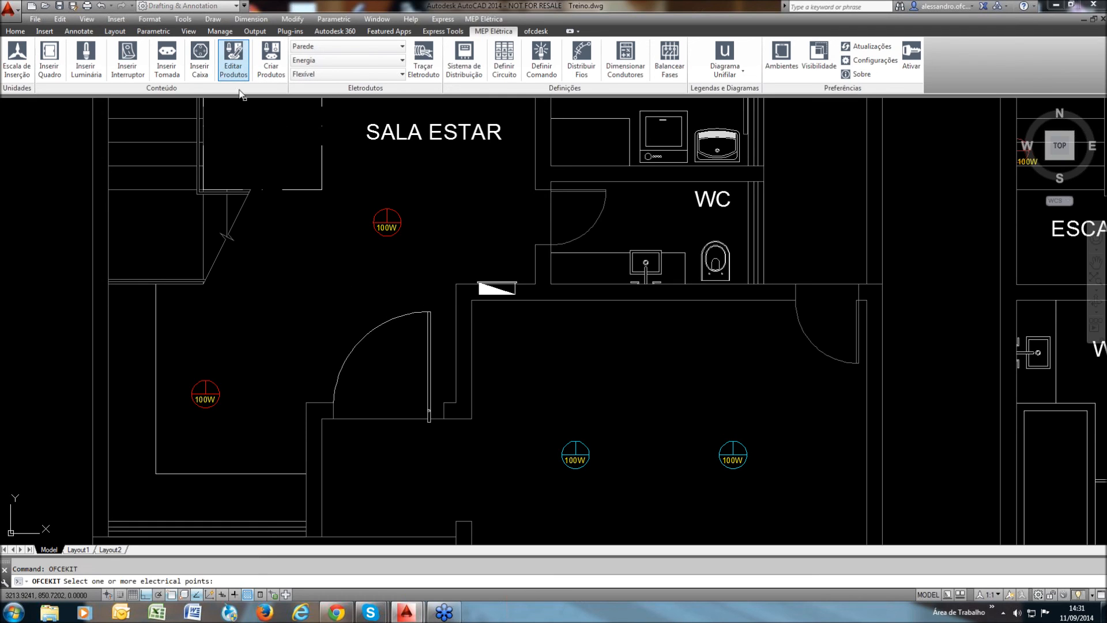
click(784, 408)
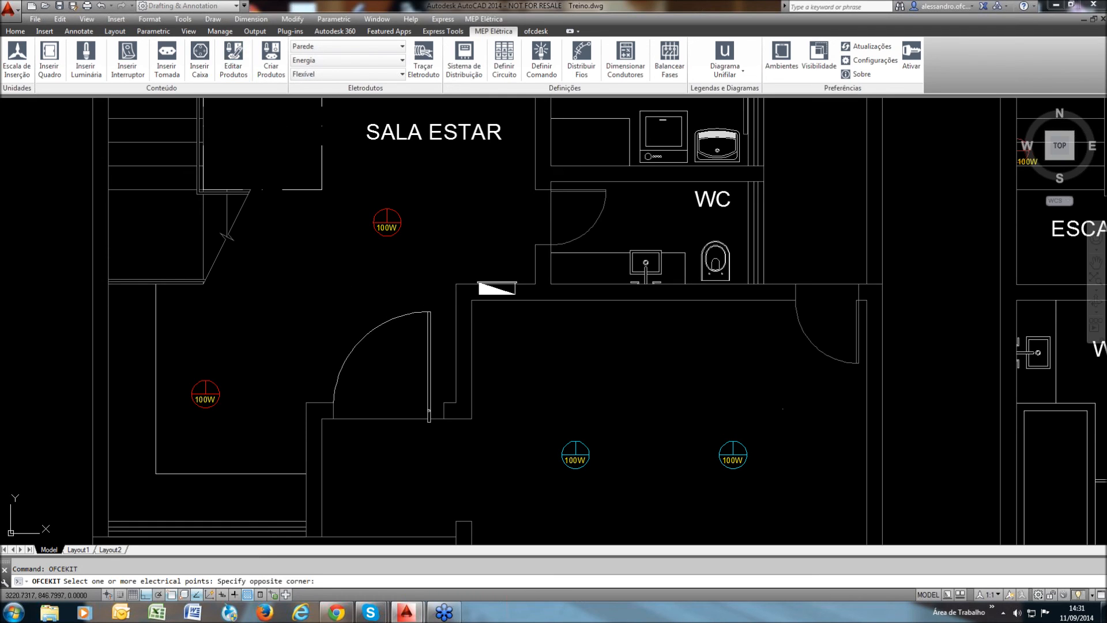
click(514, 505)
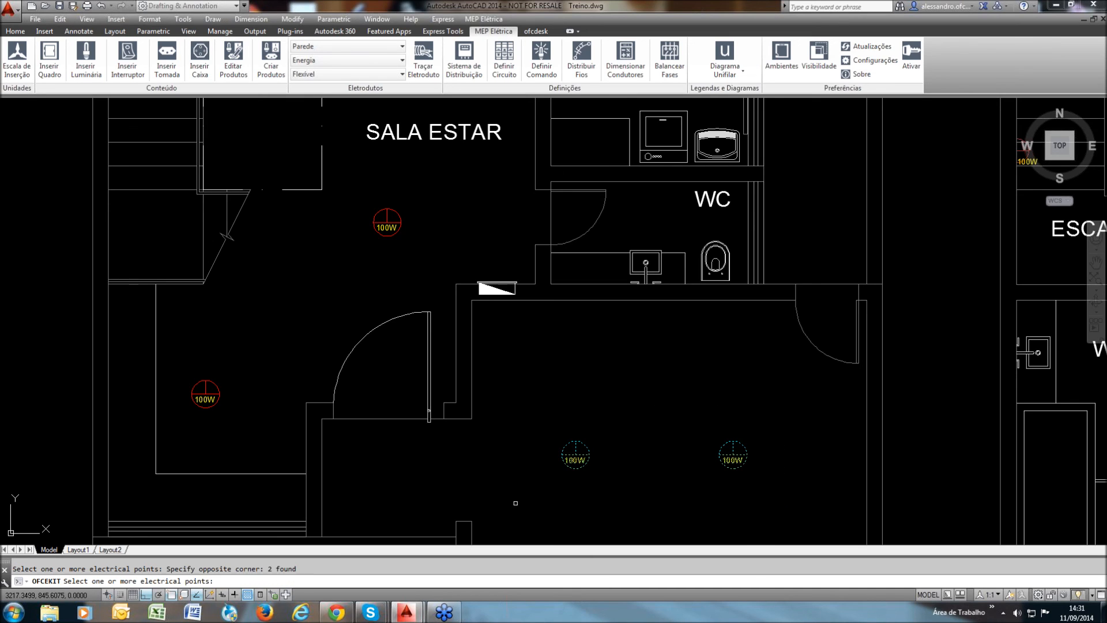
key(Return)
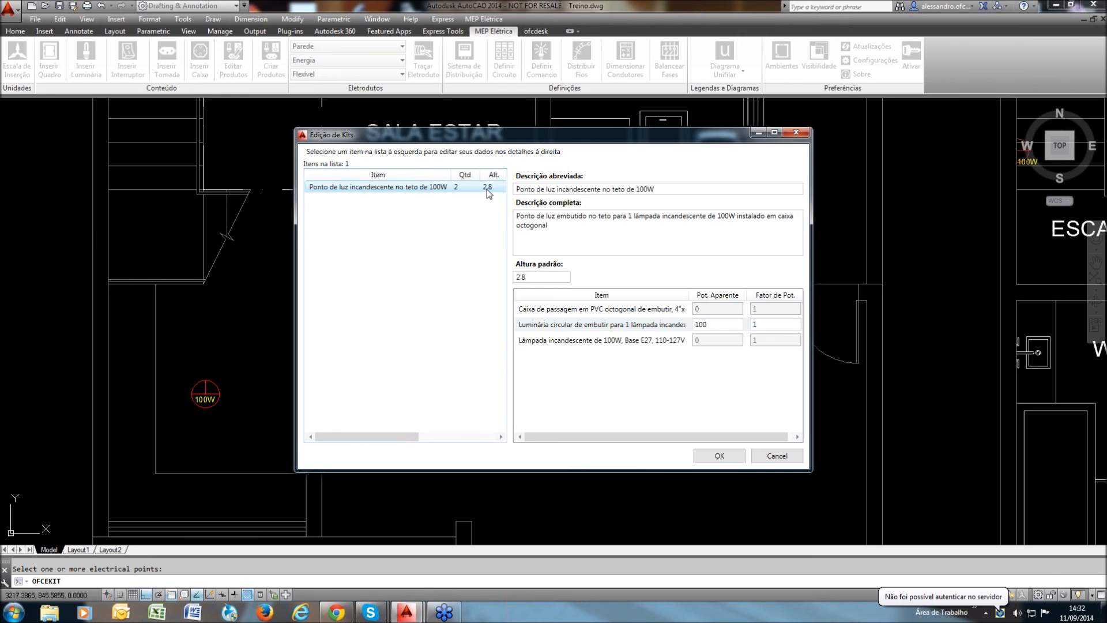
Set the two light points' default height to 2.7 and the luminaire's apparent power to 150, and apply the edit
drag(533, 277, 504, 278)
text(2.7)
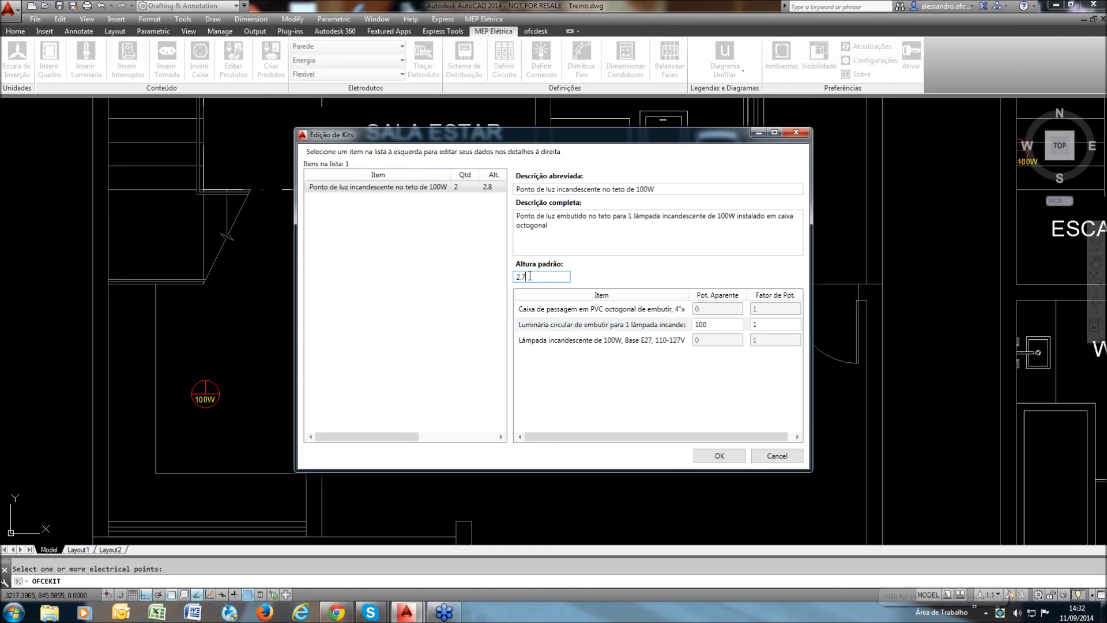
drag(527, 278, 500, 285)
double_click(712, 324)
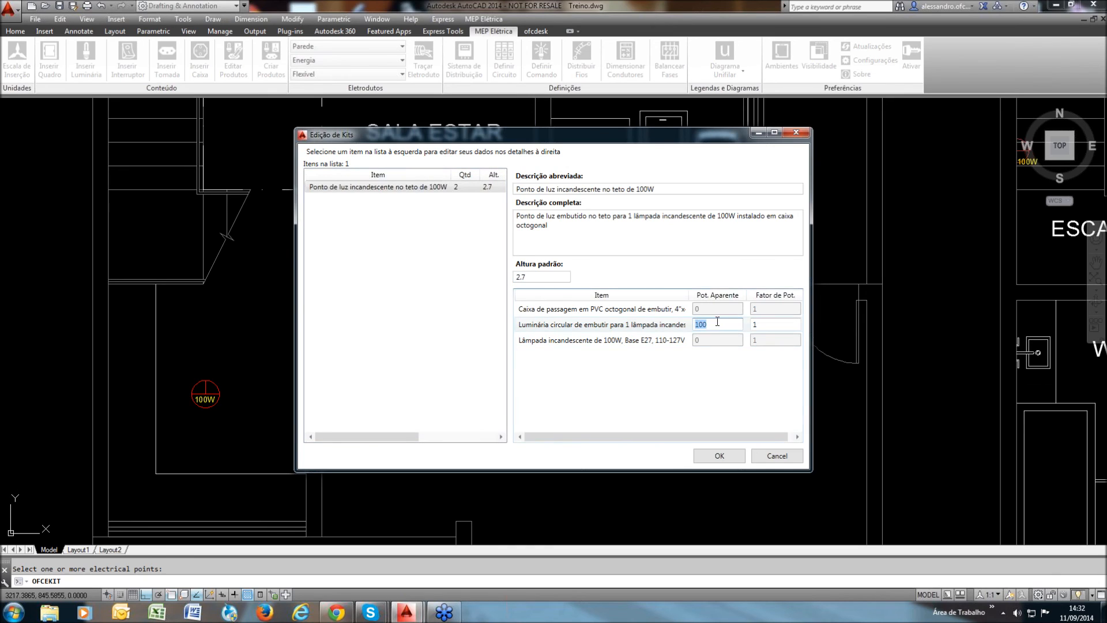
text(150)
click(712, 340)
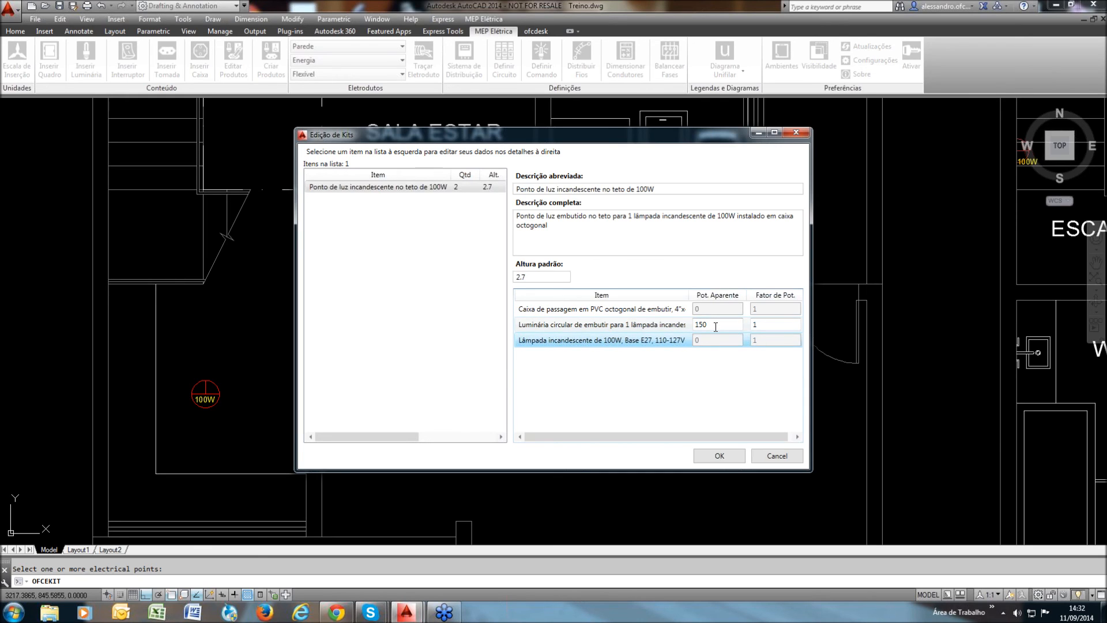
click(763, 326)
drag(768, 325, 741, 327)
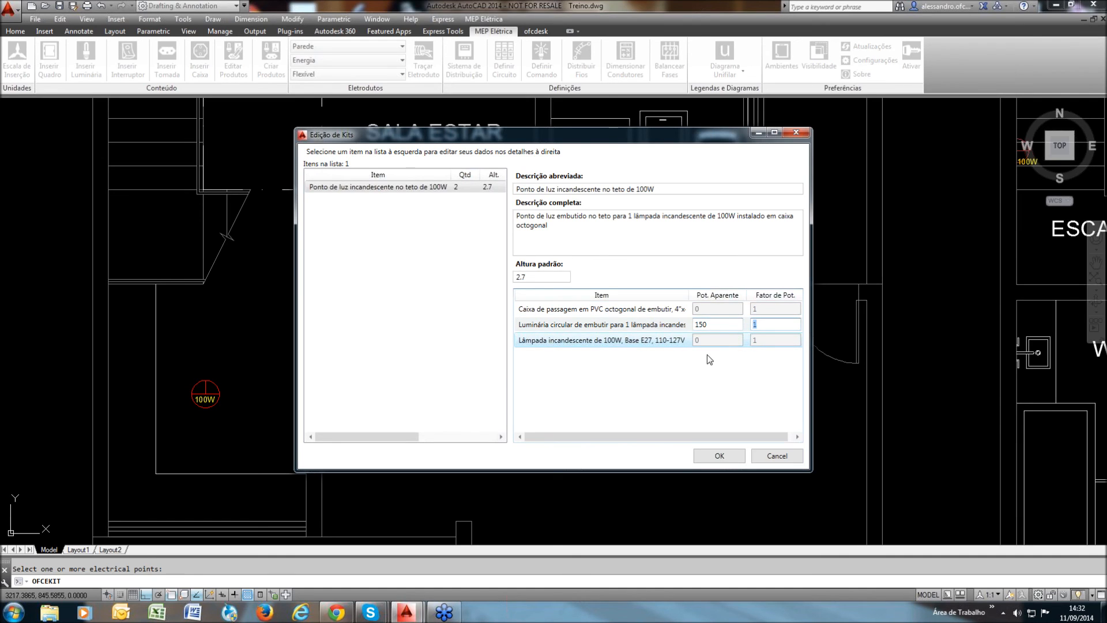
click(724, 458)
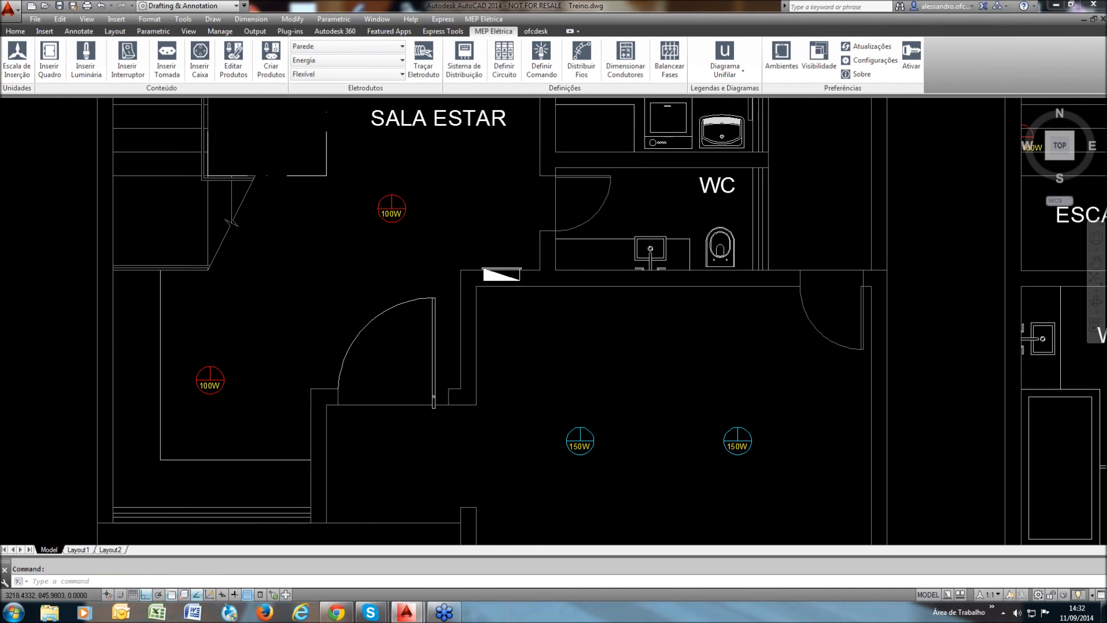
Reopen the two cyan light points for product editing and change the wattage in their short description to 150W
scroll(577, 438, up, 4)
scroll(538, 420, down, 2)
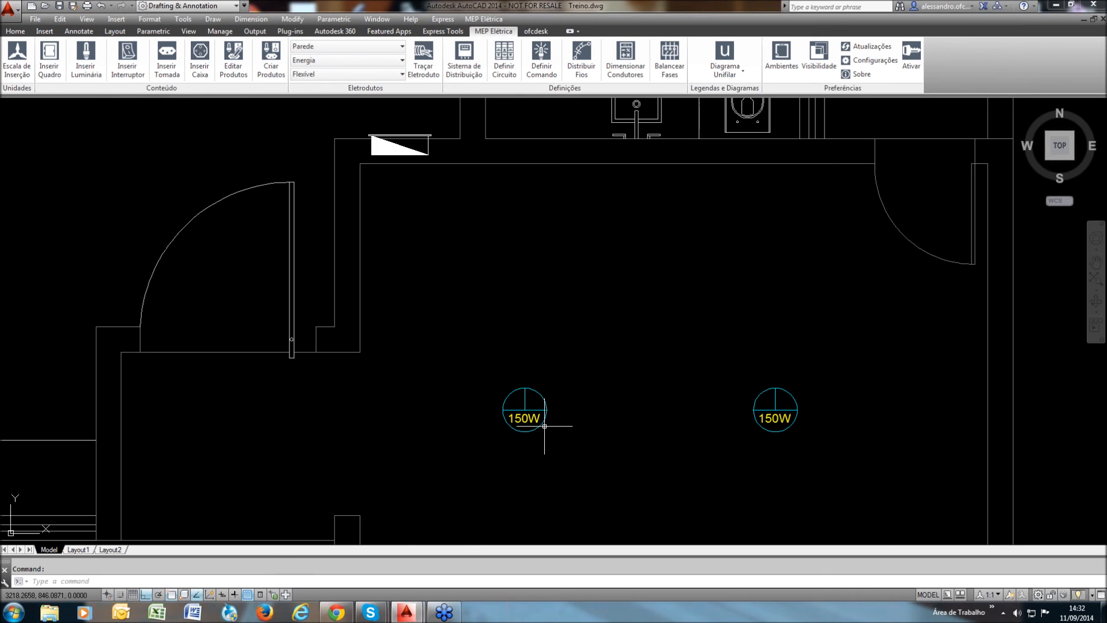
scroll(600, 437, down, 2)
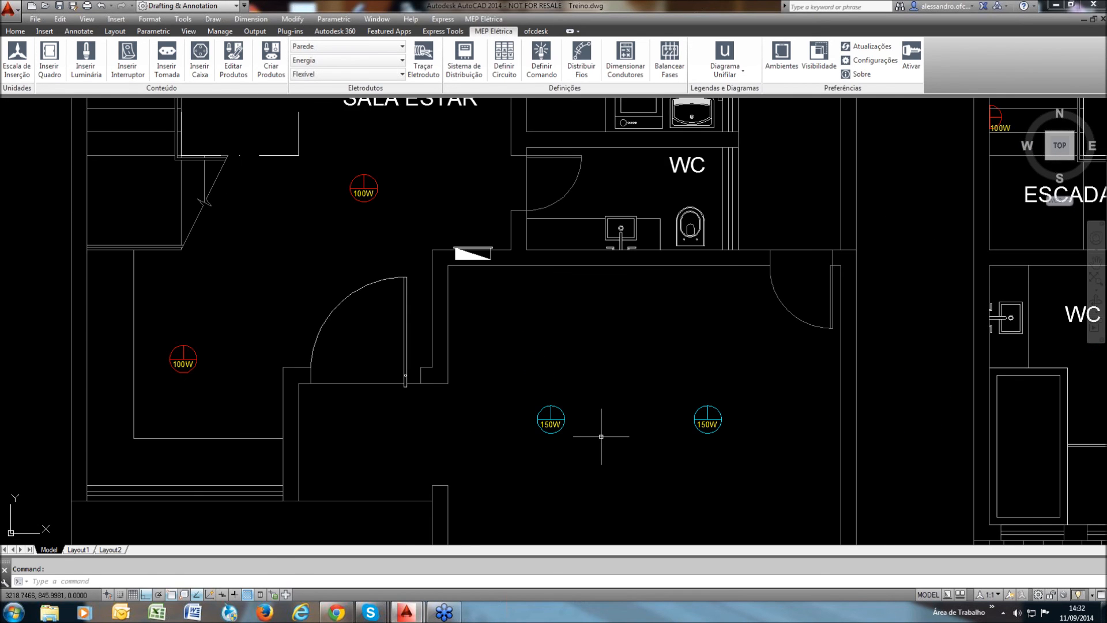
key(Return)
click(777, 383)
click(556, 451)
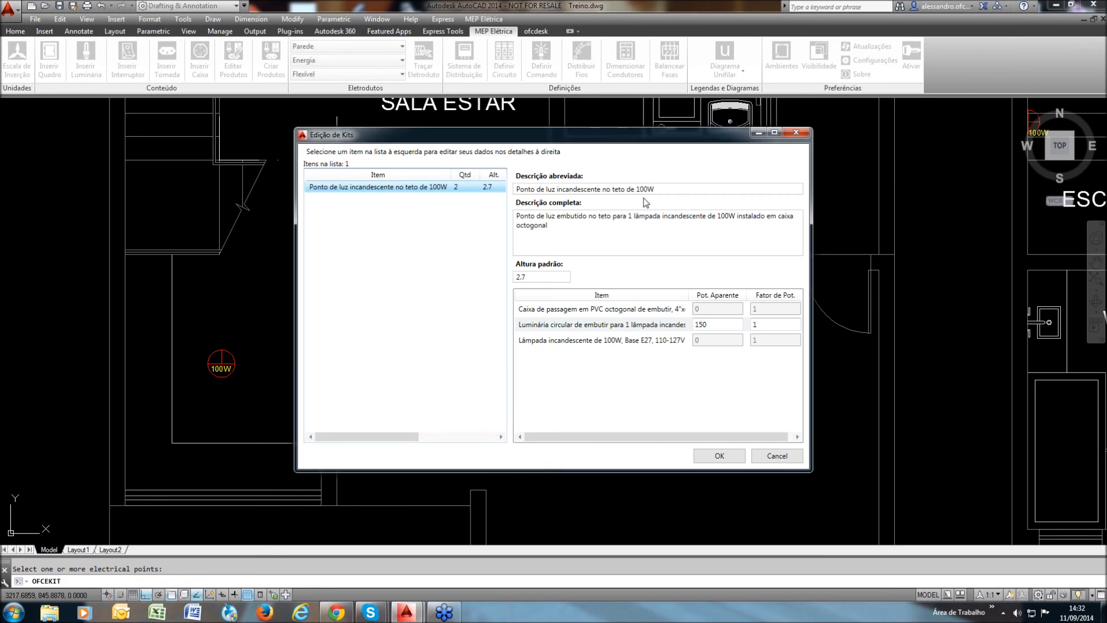
click(645, 192)
click(645, 190)
key(BackSpace)
text(5)
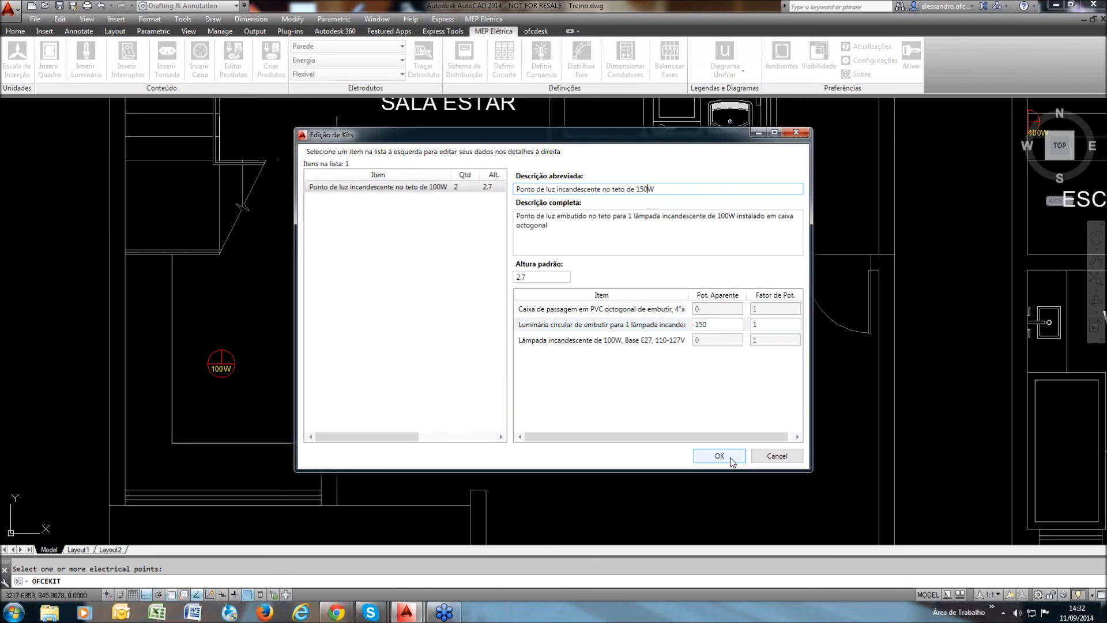
Change the wattage in the light points' full description to 150W and apply the edit
click(724, 217)
click(725, 216)
key(BackSpace)
text(5)
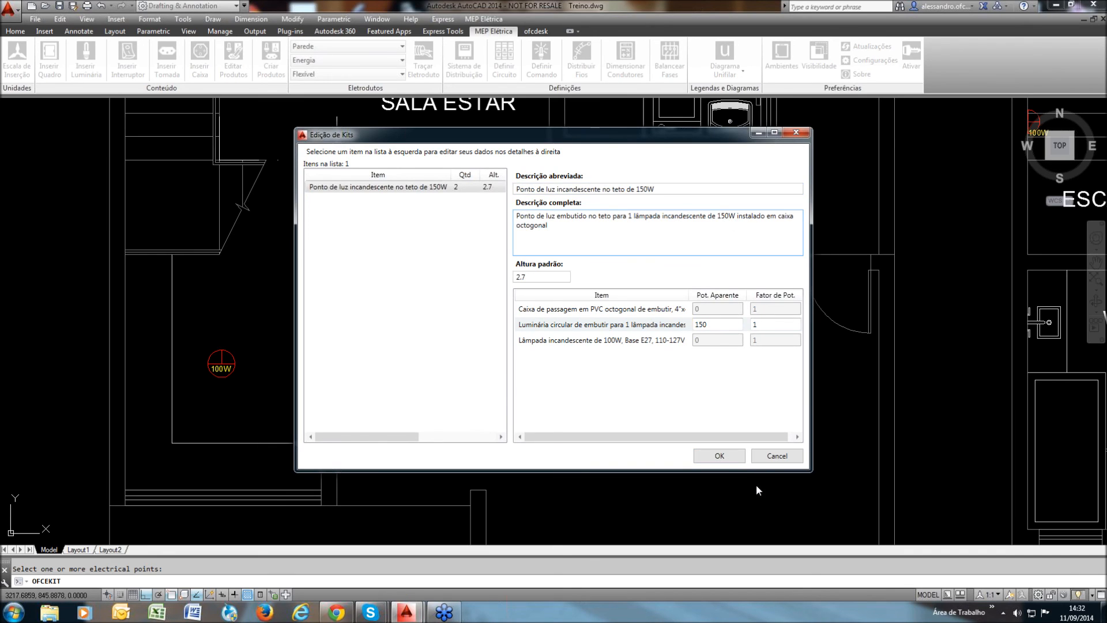
click(728, 455)
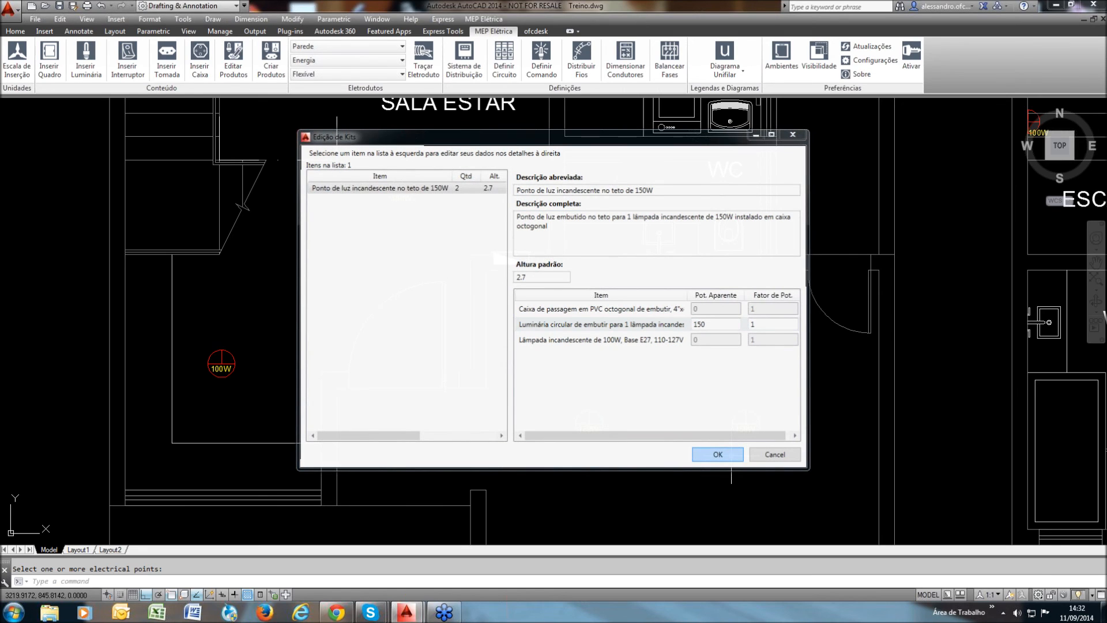
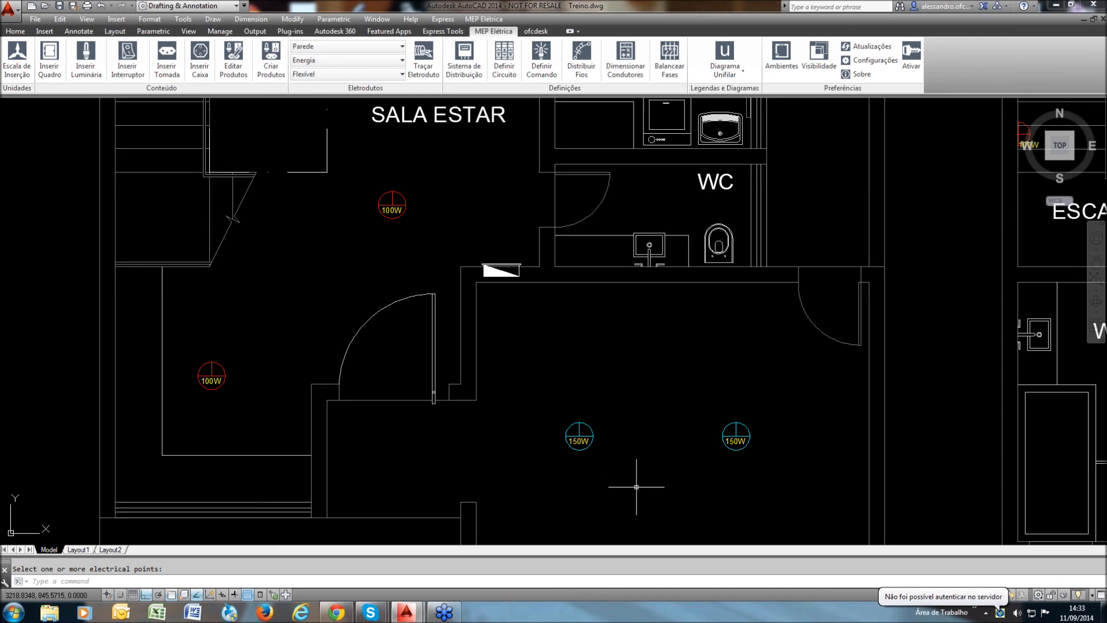
Start inserting a switch and examine the switch symbols in the full list of suggested products
scroll(597, 447, down, 2)
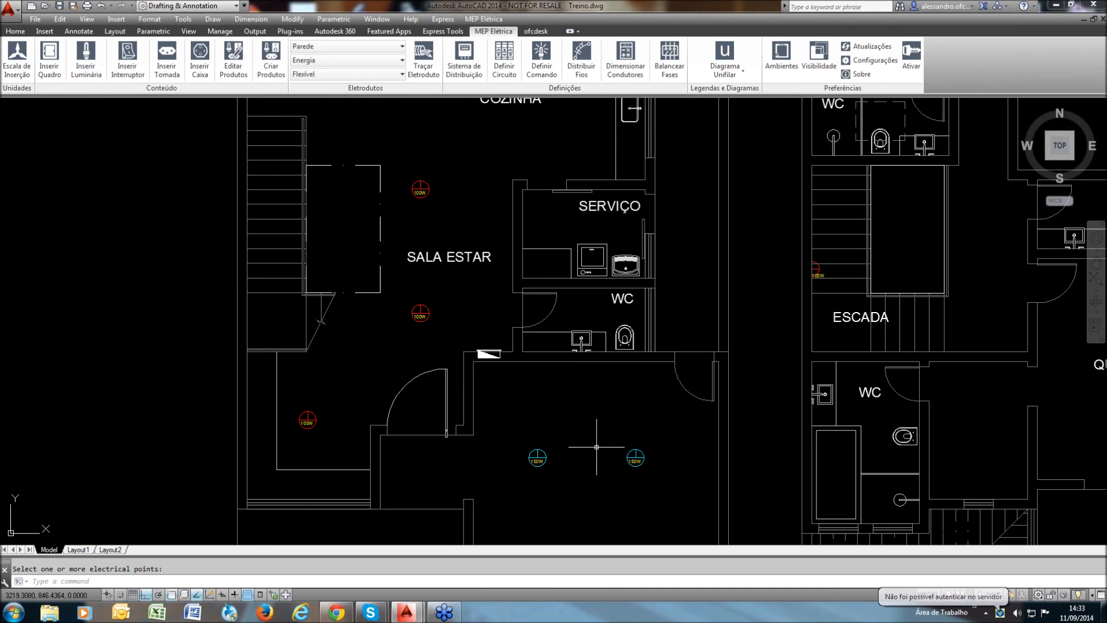
click(135, 71)
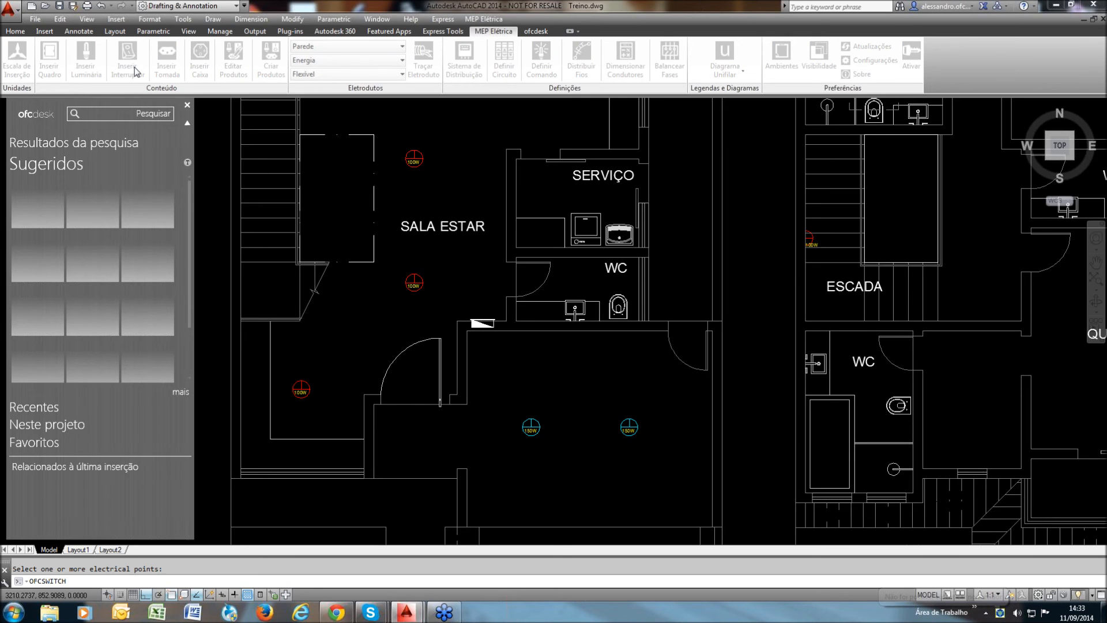
mouse_move(51, 217)
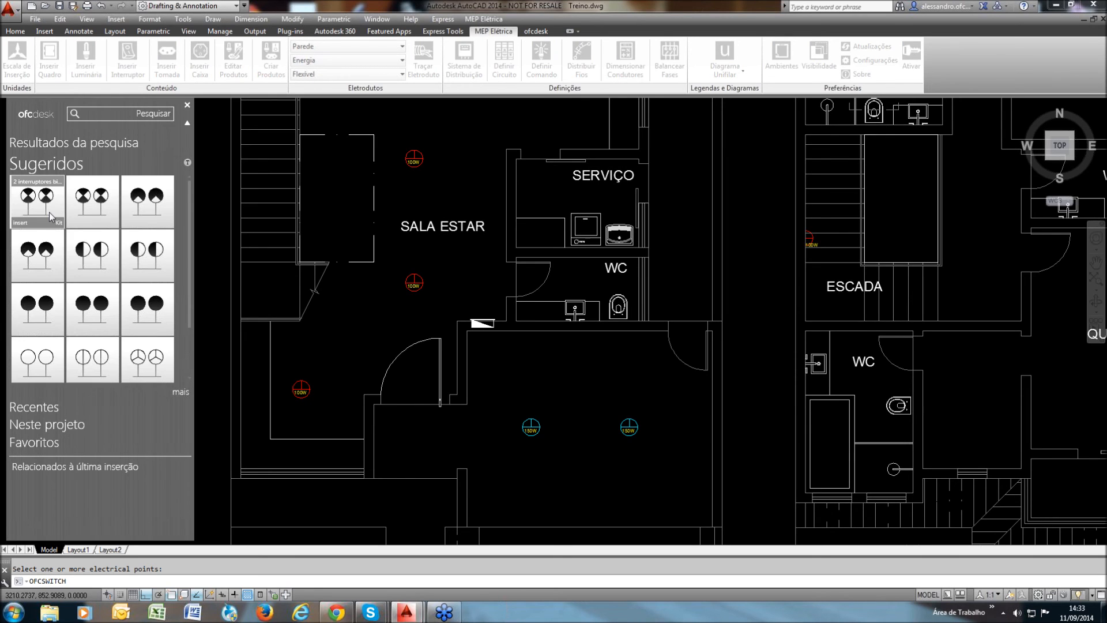
scroll(190, 274, down, 3)
drag(188, 279, 180, 197)
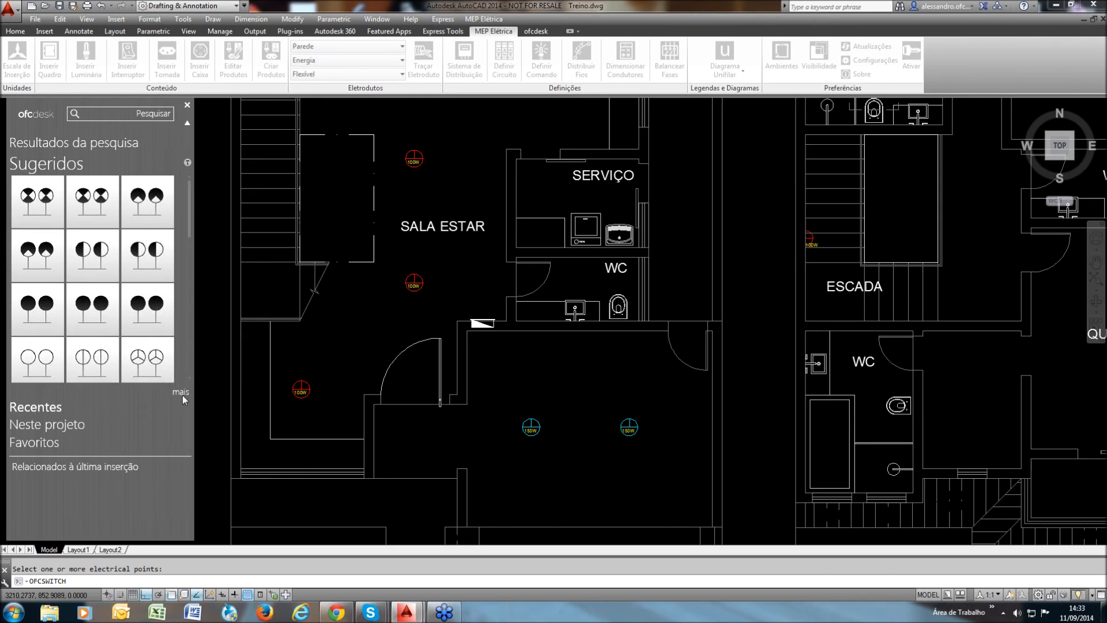
click(183, 393)
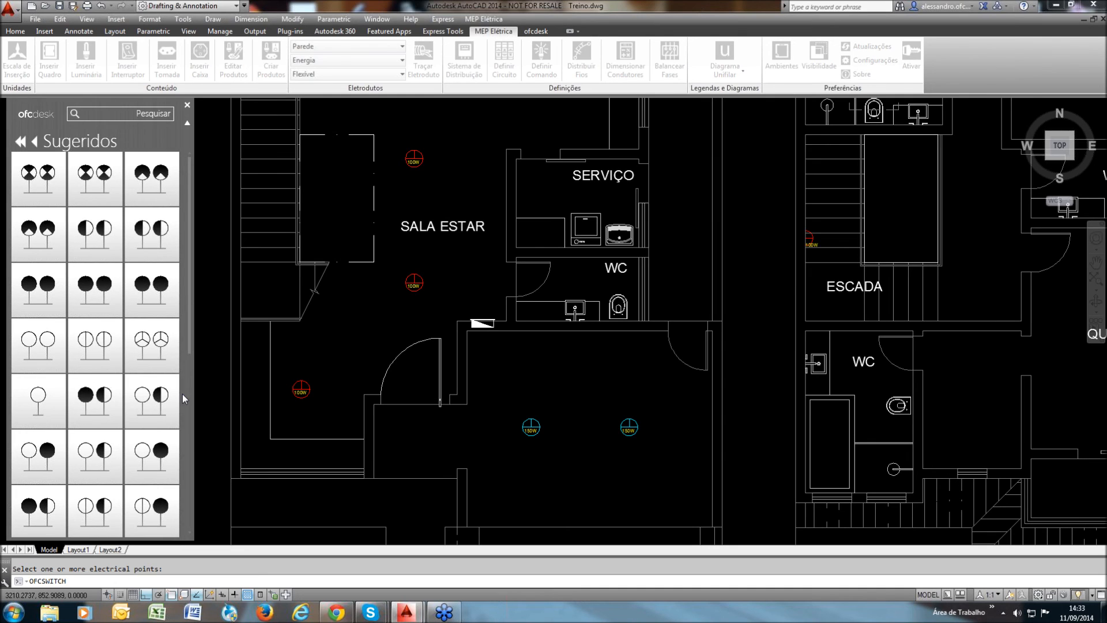
scroll(182, 393, down, 1)
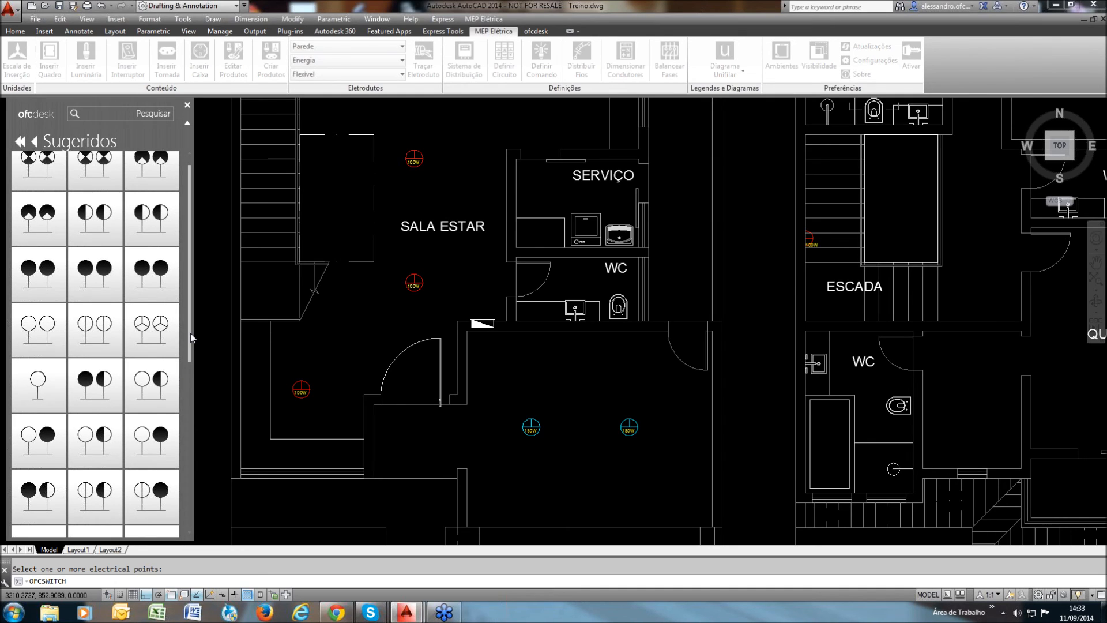
drag(190, 334, 144, 526)
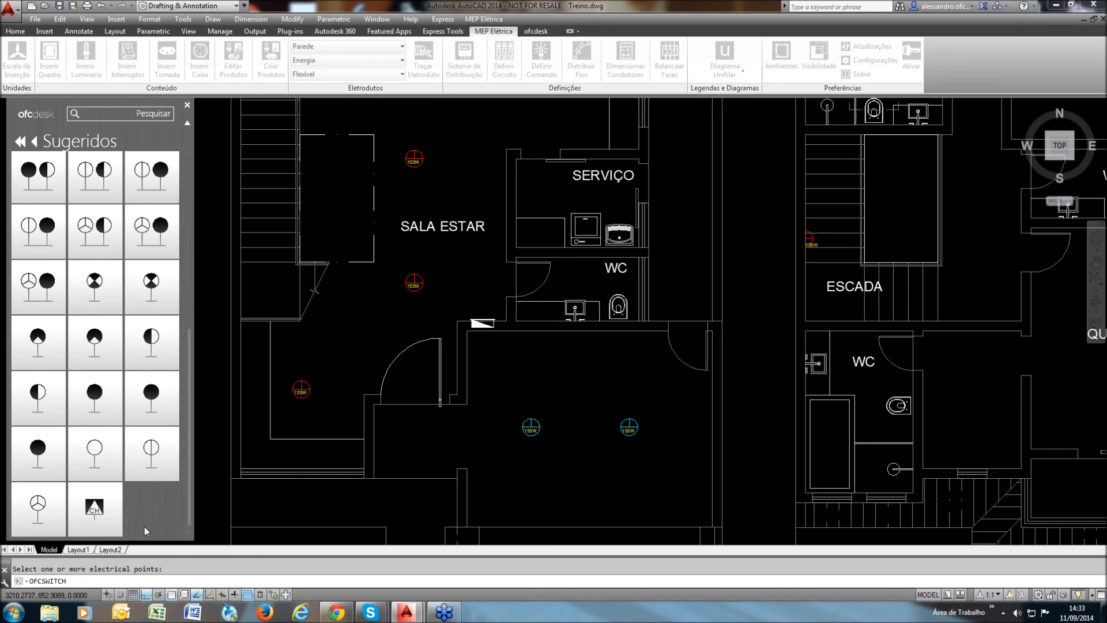
mouse_move(95, 437)
mouse_move(96, 515)
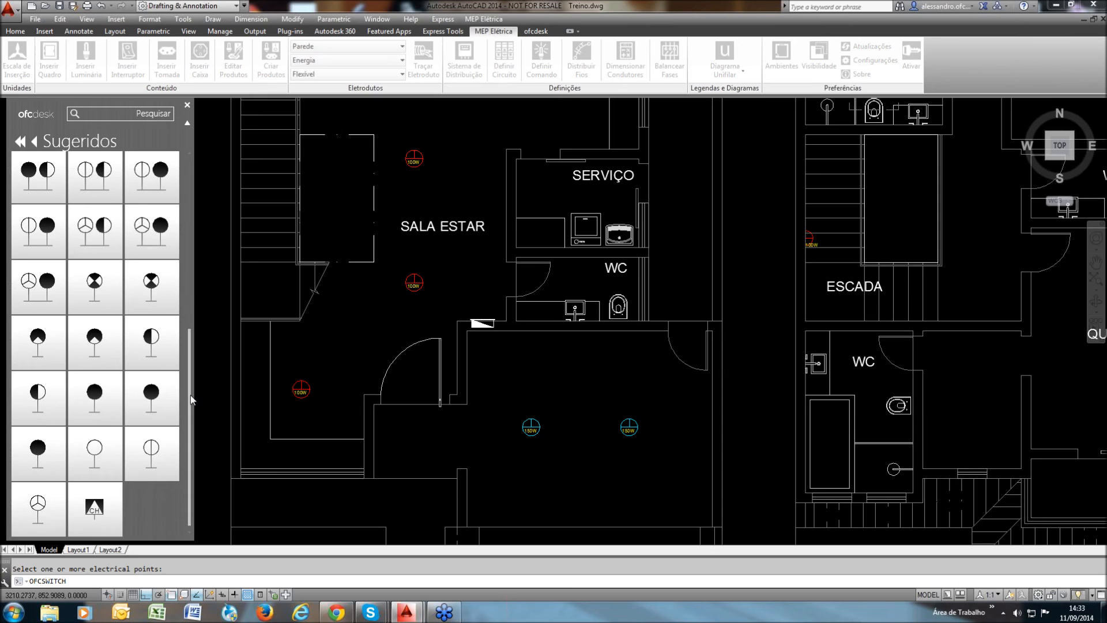
drag(191, 395, 191, 378)
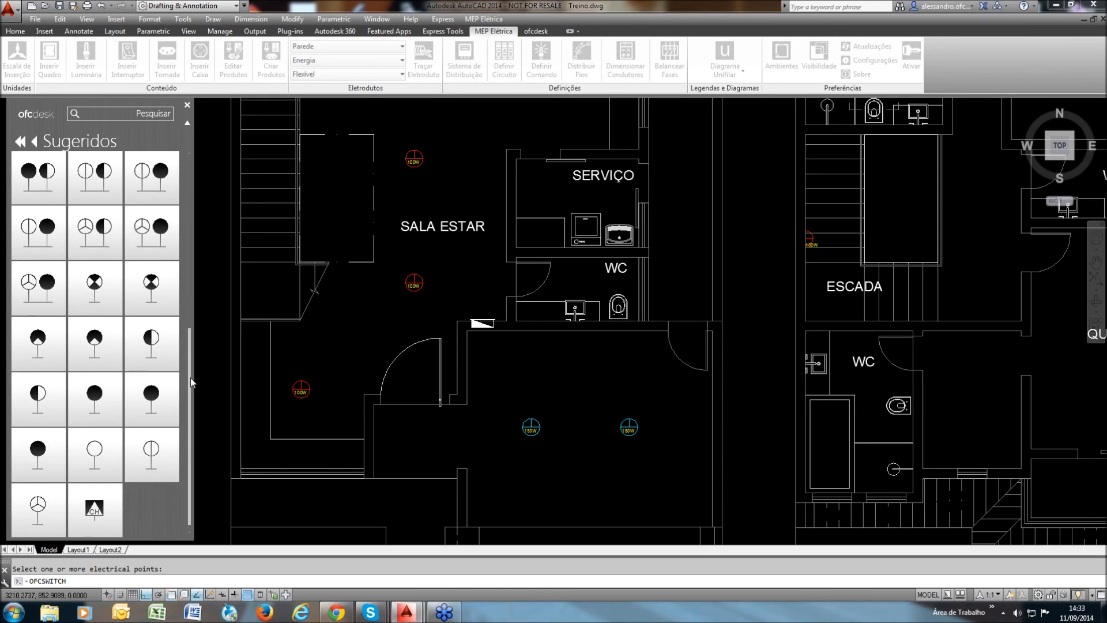
mouse_move(191, 382)
mouse_down()
mouse_move(192, 364)
mouse_move(190, 390)
mouse_up()
mouse_move(101, 465)
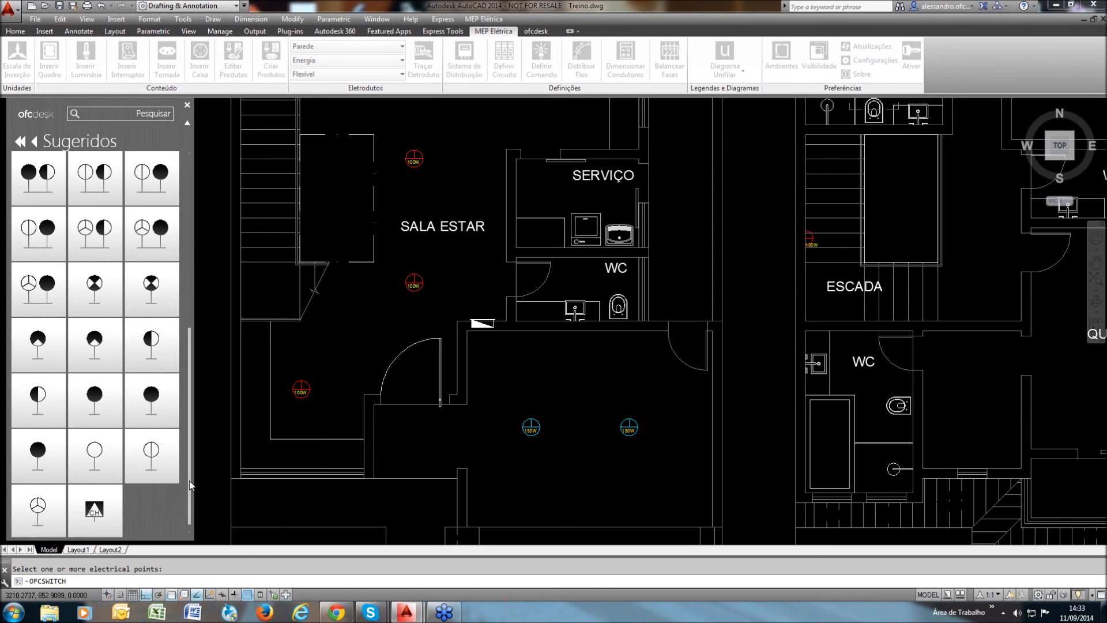
mouse_move(189, 480)
mouse_down()
mouse_move(191, 310)
mouse_move(197, 473)
mouse_up()
Insert an "Interruptor simples 2 seções em caixa 4"x2"" upright on the short wall beside the swing door below Sala Estar
mouse_move(156, 494)
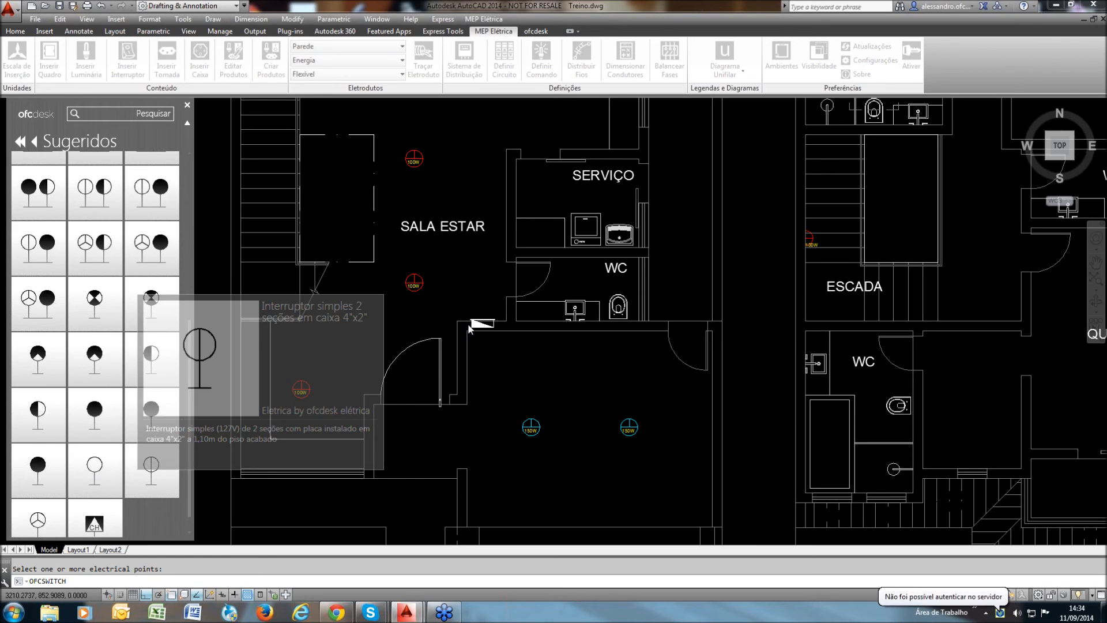
click(163, 475)
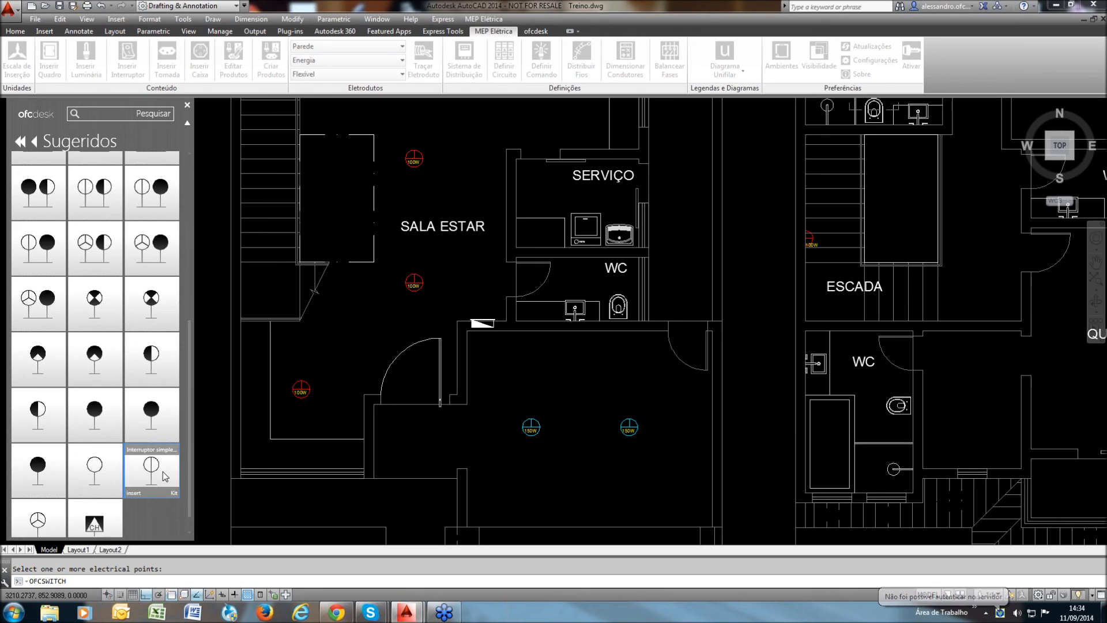
scroll(364, 381, up, 6)
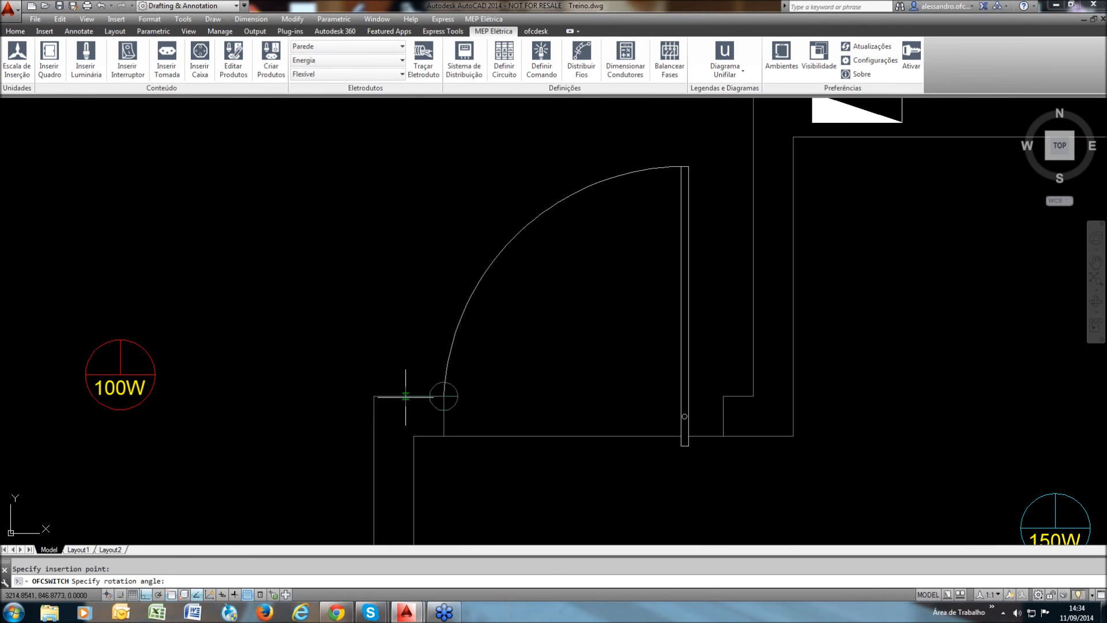
click(406, 397)
scroll(471, 404, down, 2)
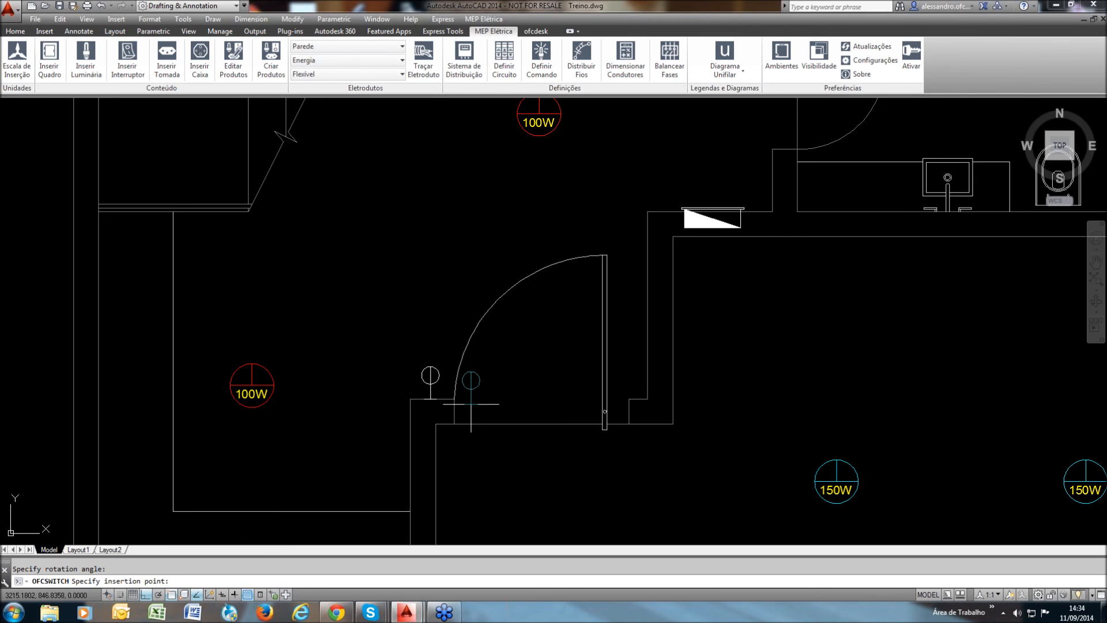
Insert more copies of the switch in the large room, above the distribution board, in the Sala Estar and in the WC
scroll(471, 403, down, 2)
click(568, 364)
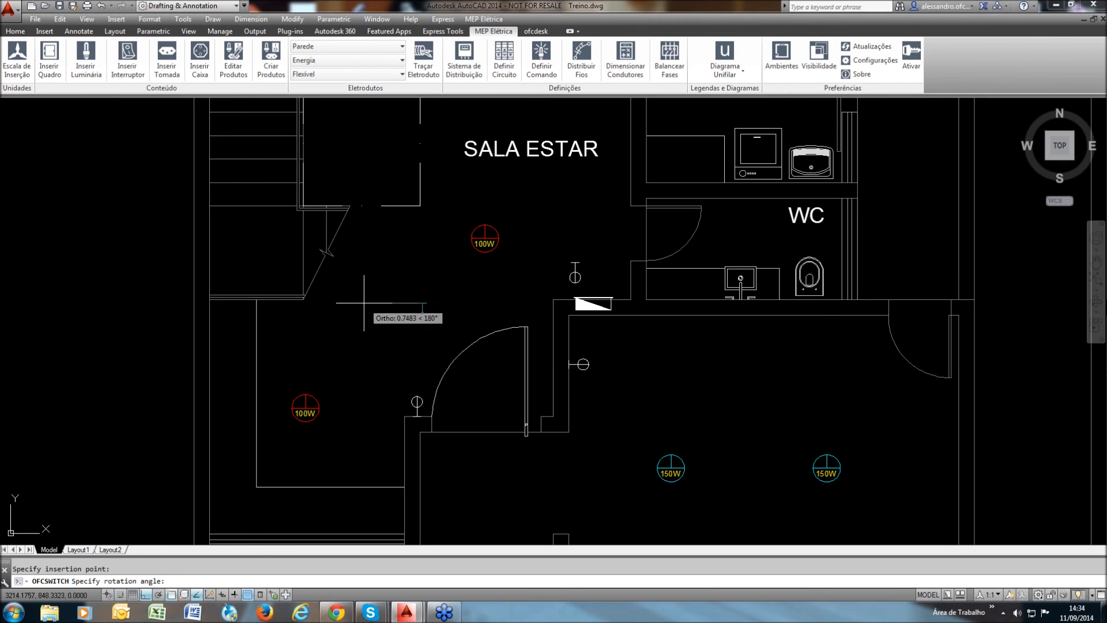
click(365, 304)
middle_drag(477, 386, 401, 412)
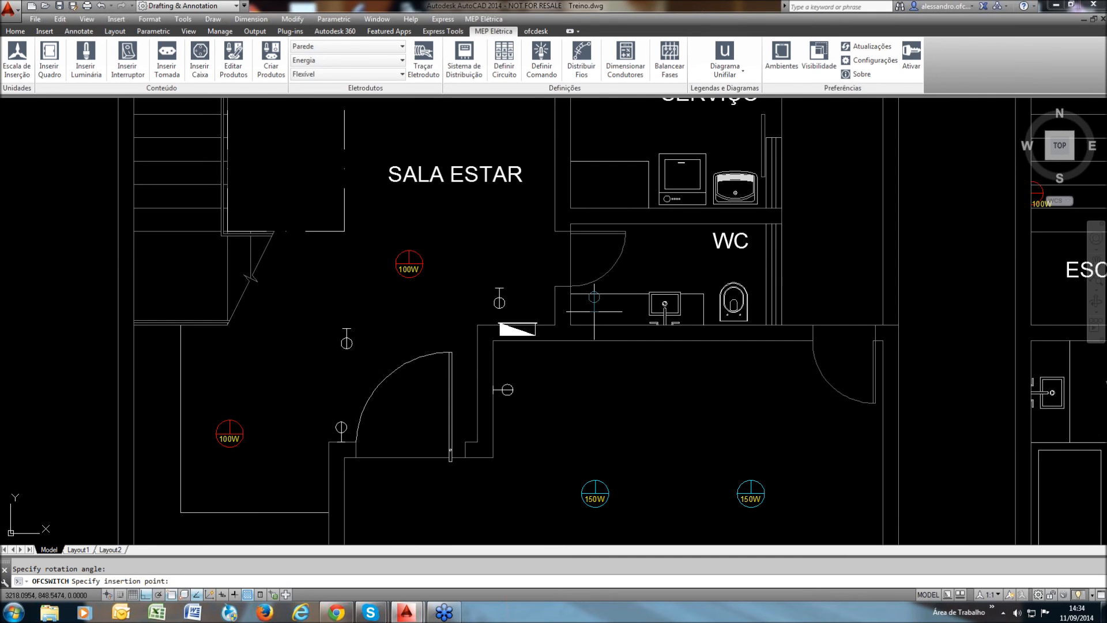
scroll(593, 297, up, 2)
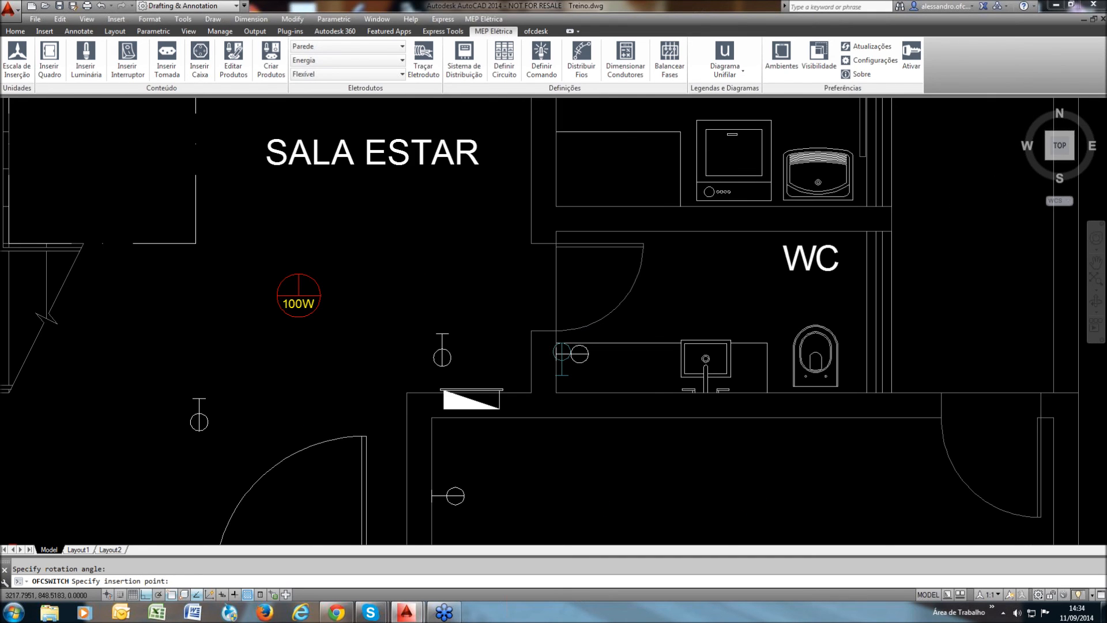
scroll(562, 353, down, 2)
click(637, 320)
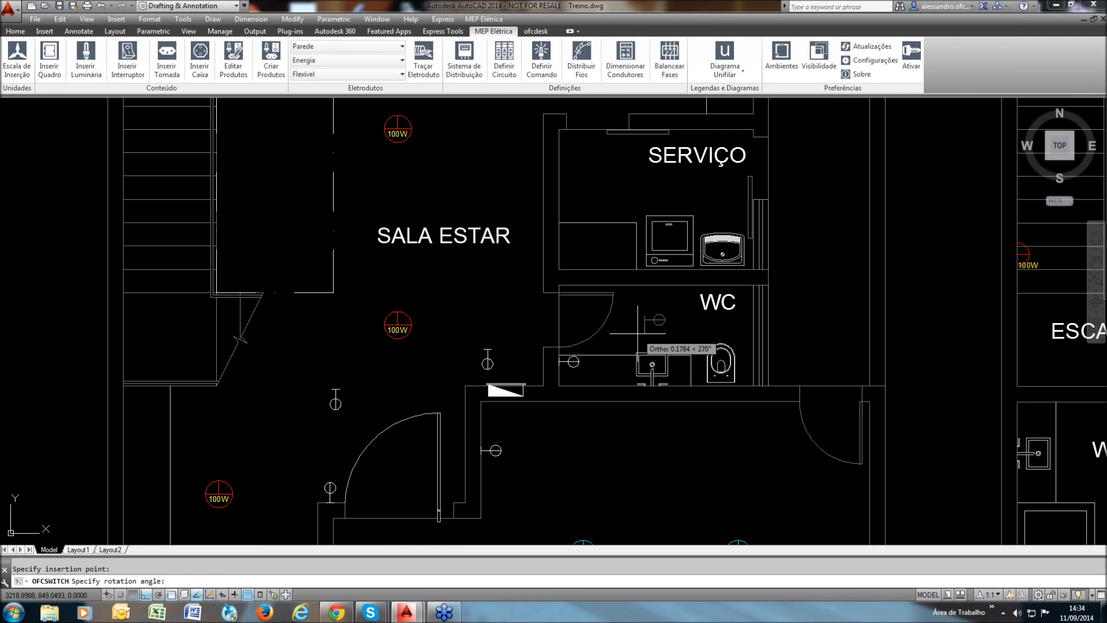
End the switch insertion and delete the switches in the WC and above the distribution board
scroll(637, 333, up, 2)
key(Escape)
scroll(630, 348, down, 2)
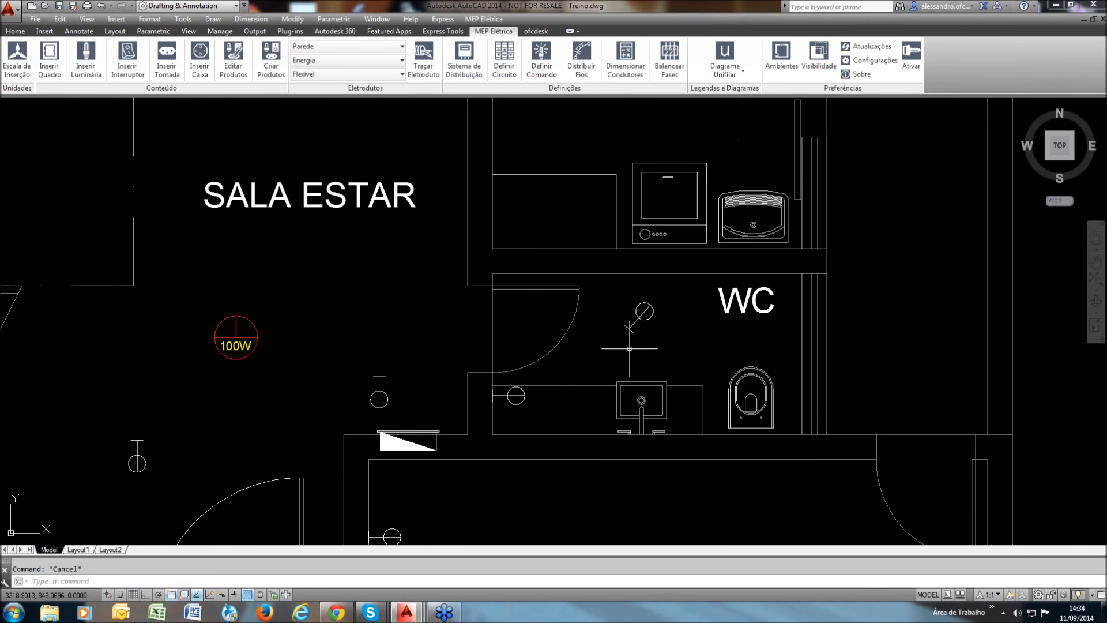
scroll(630, 348, down, 2)
click(643, 331)
key(Delete)
middle_drag(561, 391, 611, 325)
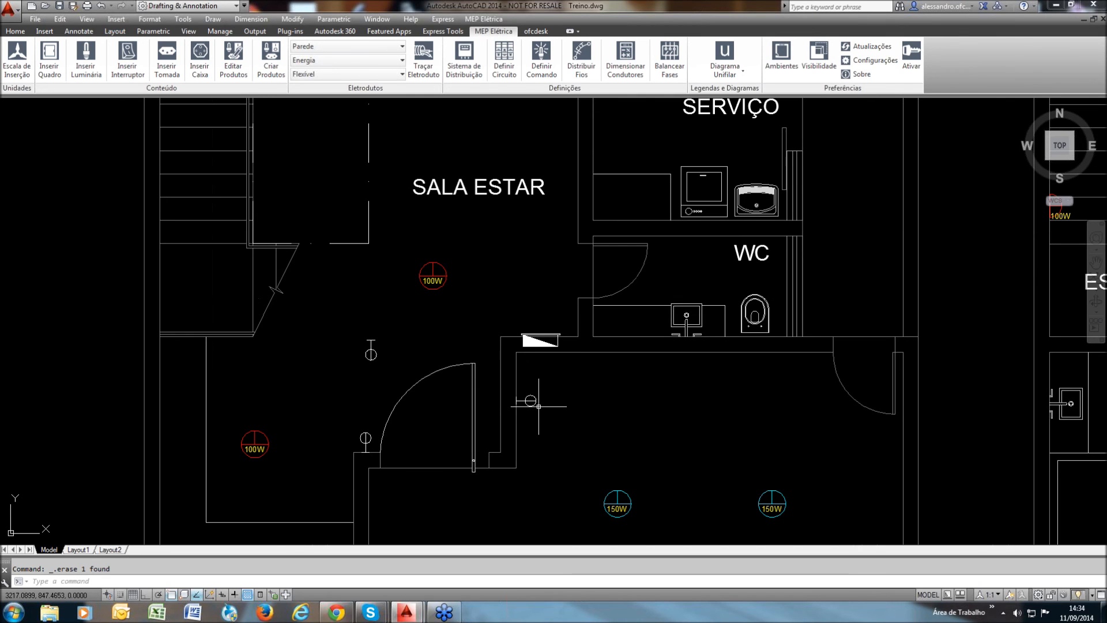
Open the properties of the switch beside the swing door to examine its object type and layer
scroll(365, 437, up, 4)
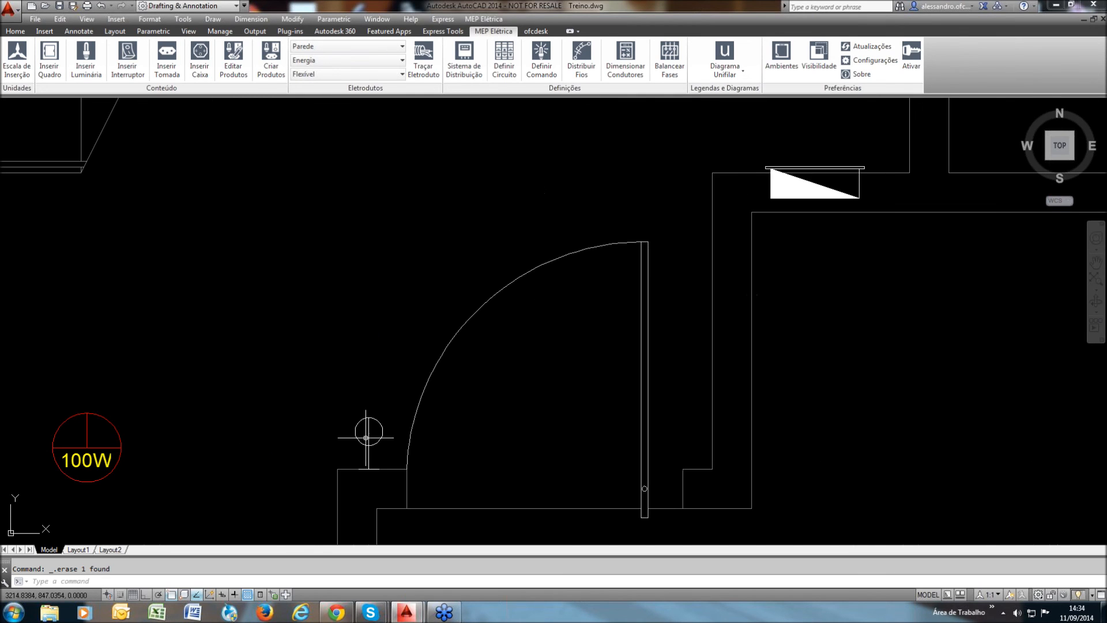
double_click(366, 437)
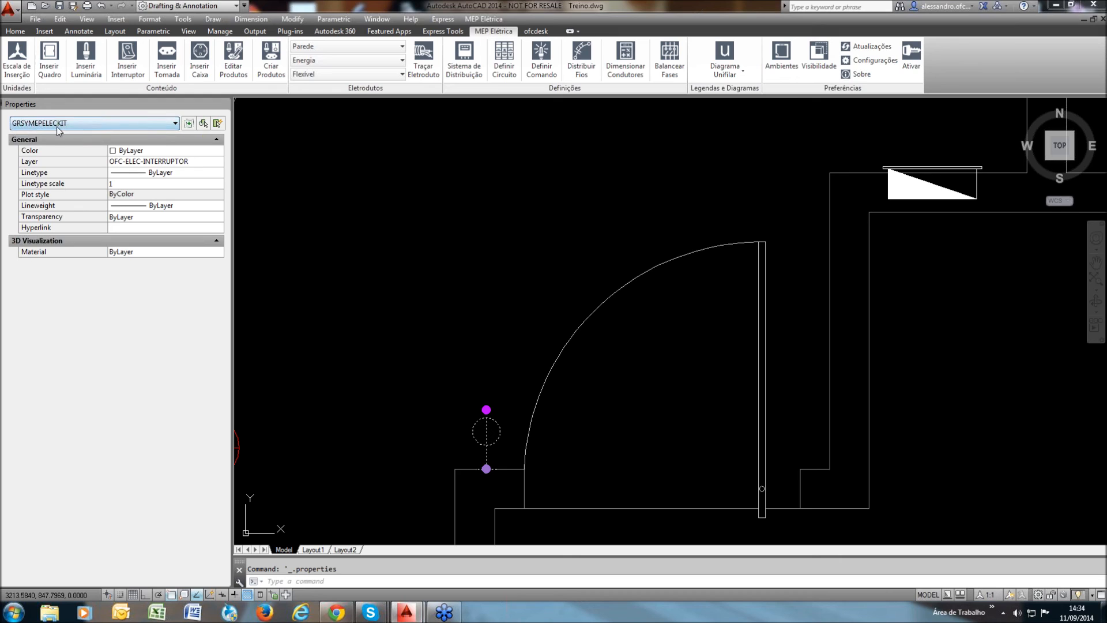
click(334, 237)
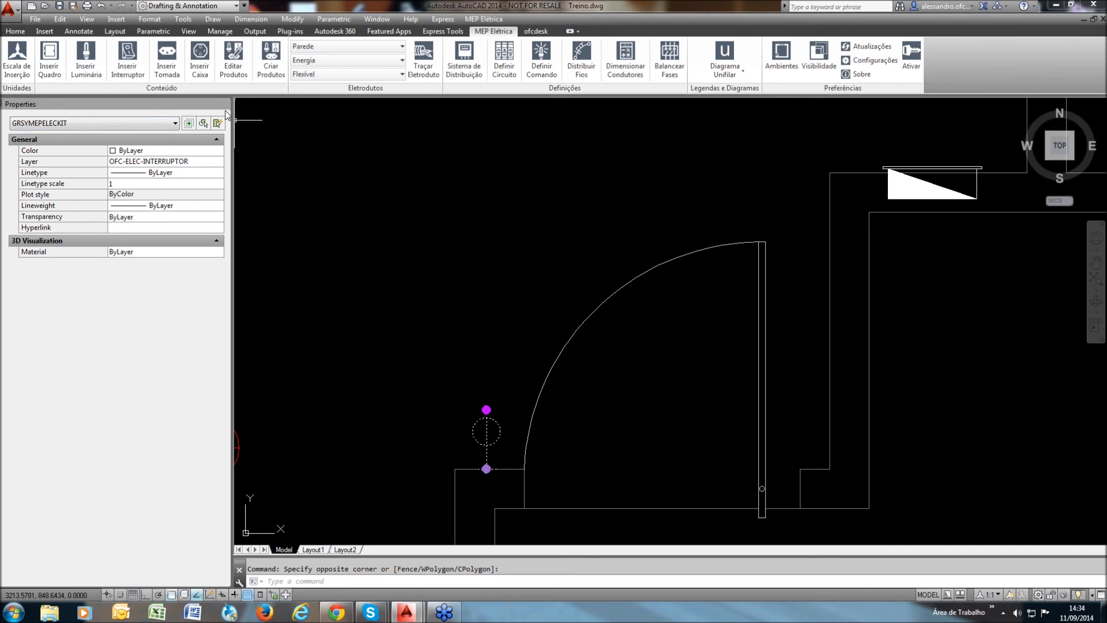
Close the properties and deselect the switch beside the swing door
key(ctrl+1)
key(Escape)
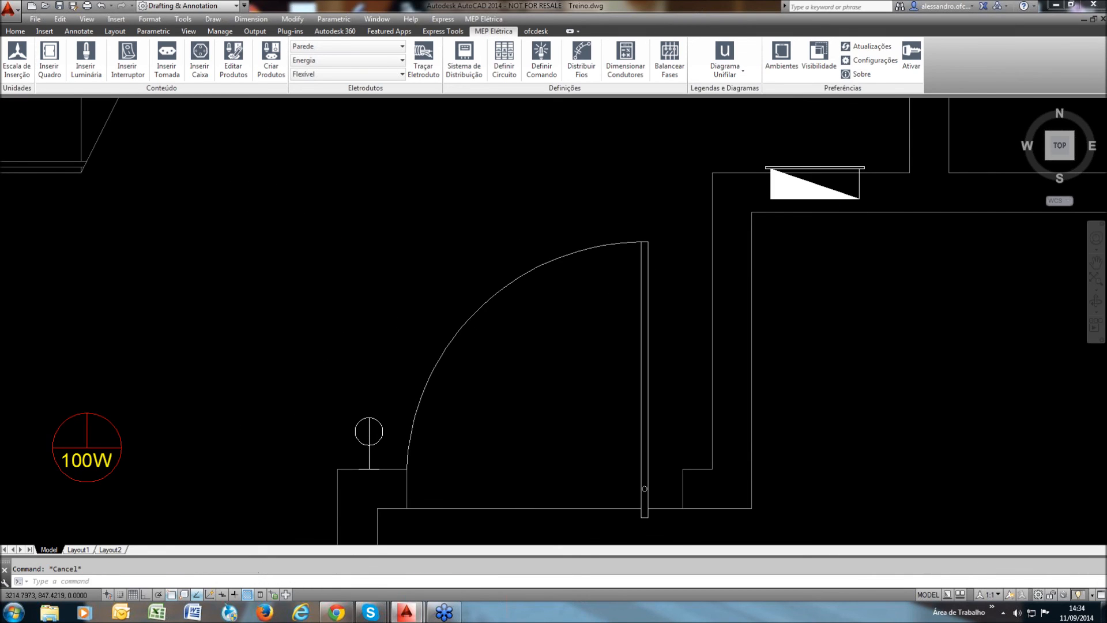
scroll(359, 361, down, 1)
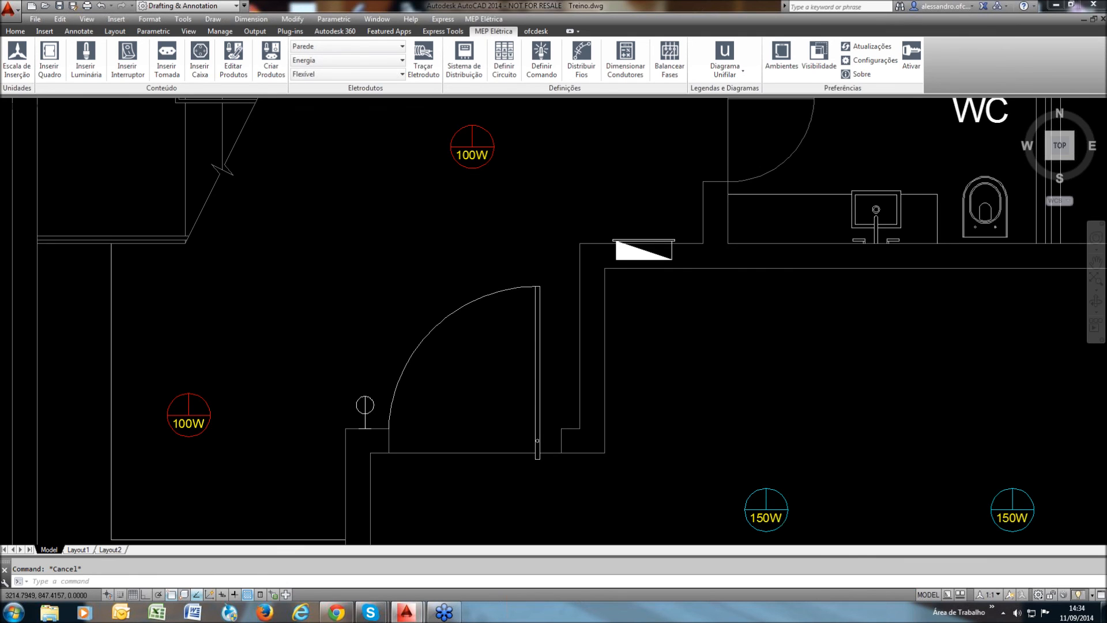
scroll(346, 427, down, 2)
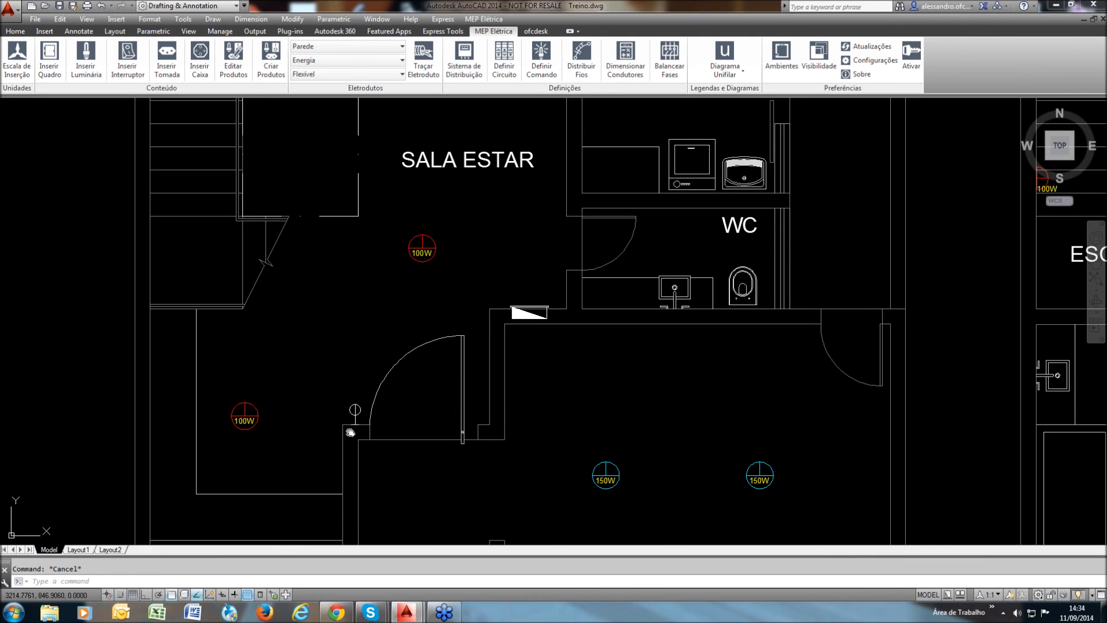
scroll(350, 432, up, 6)
Try moving the upper grip of the switch beside the swing door slightly sideways, and clear the selection
click(353, 411)
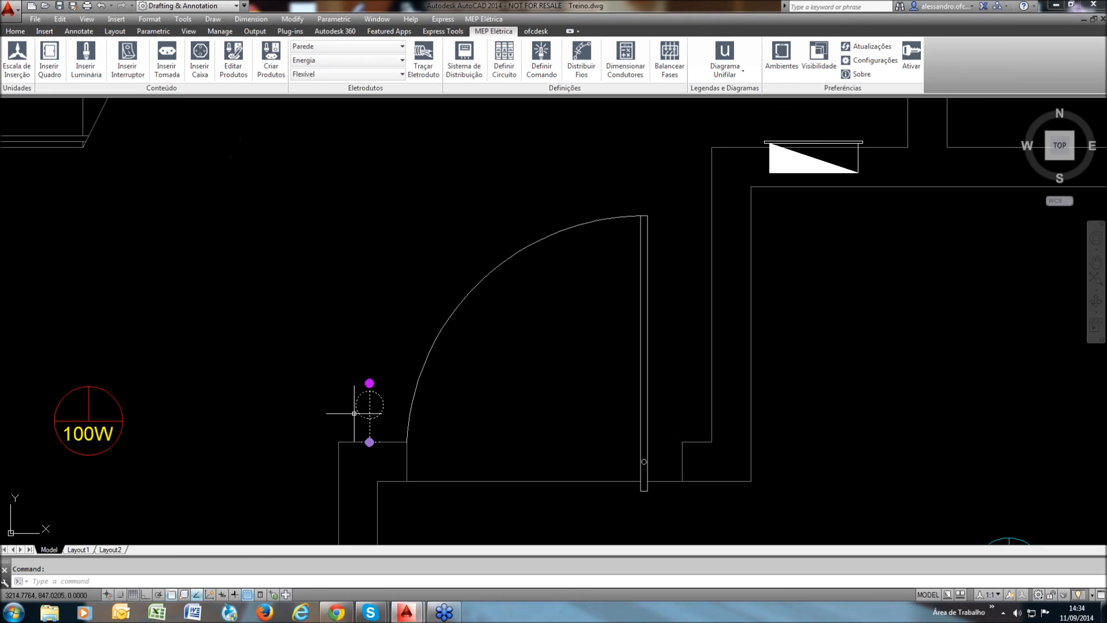
scroll(376, 408, up, 2)
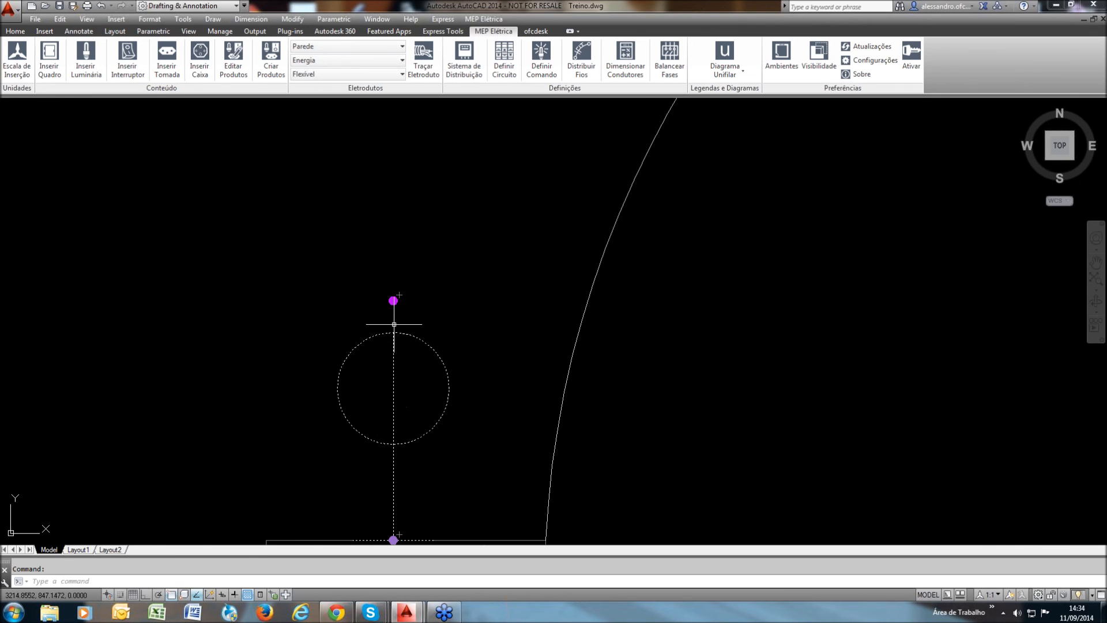
click(393, 301)
click(415, 301)
click(417, 296)
click(415, 299)
click(415, 300)
click(392, 301)
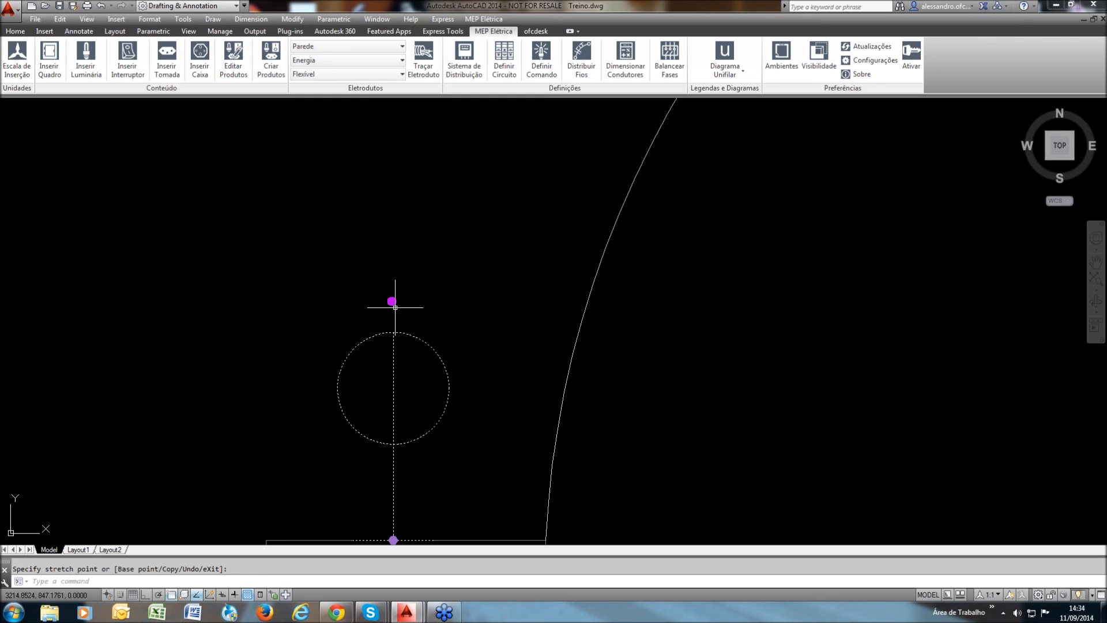
scroll(408, 346, down, 2)
scroll(408, 346, down, 4)
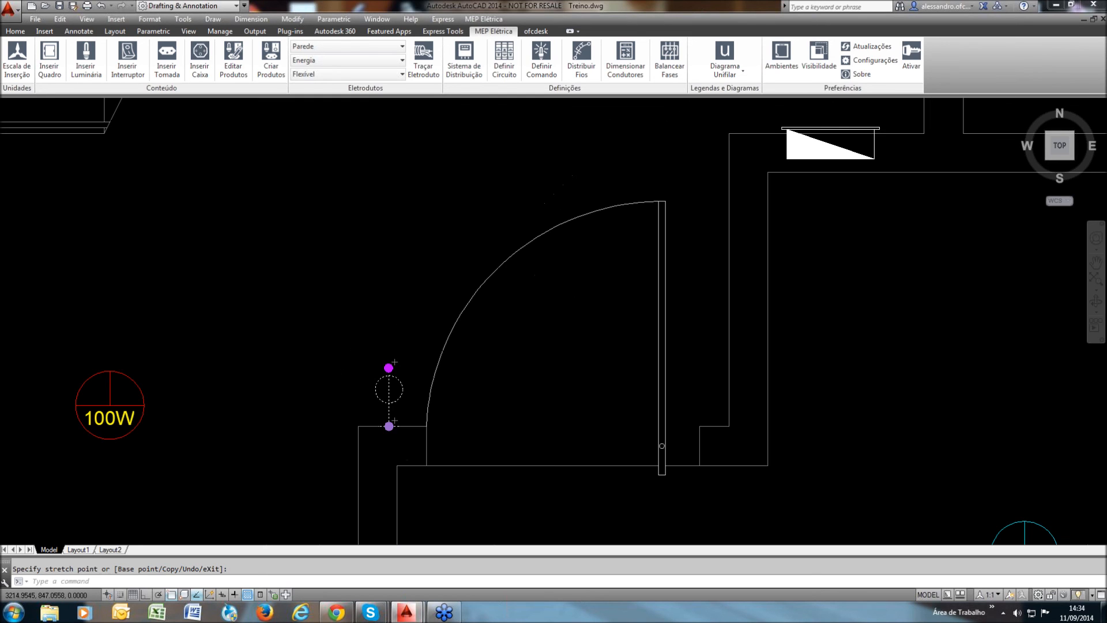
scroll(398, 397, down, 3)
scroll(421, 407, up, 3)
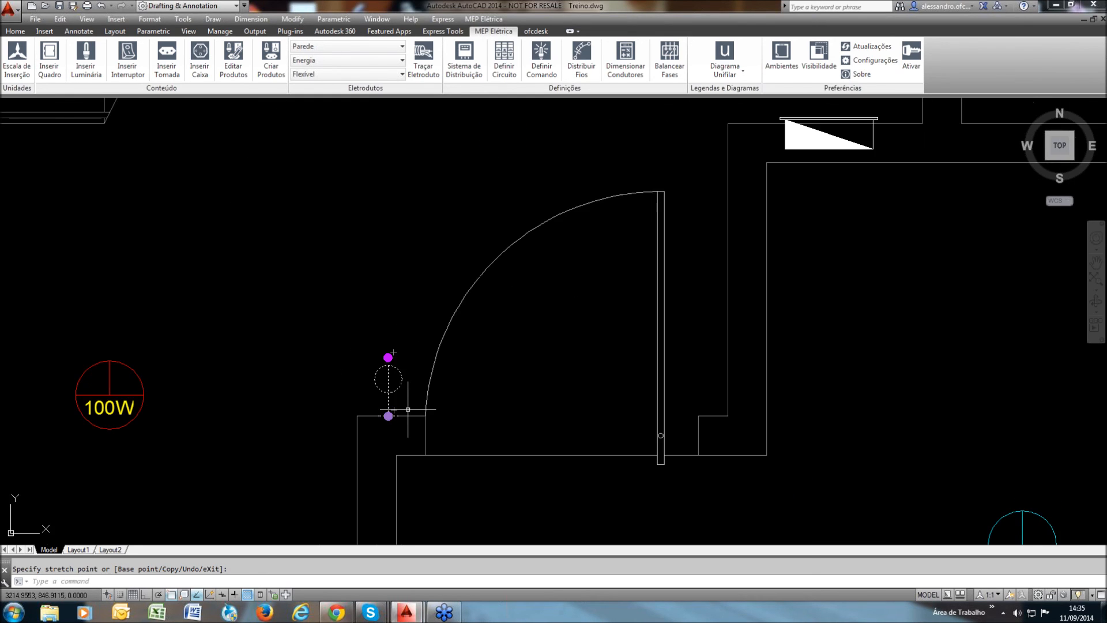
scroll(399, 407, up, 4)
key(Escape)
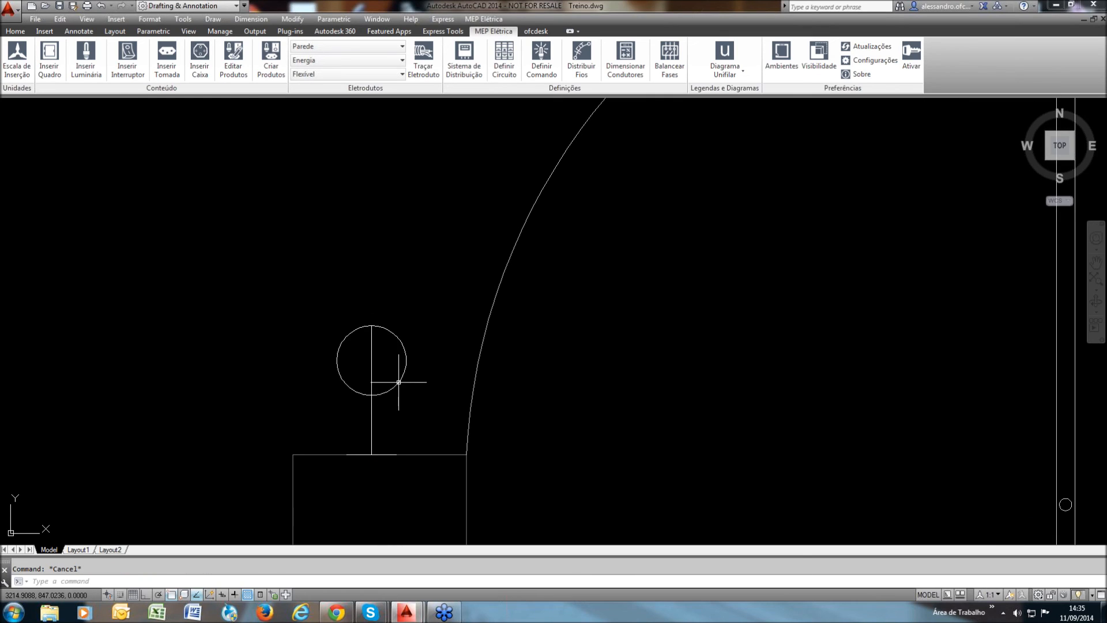
Replace the switch beside the swing door with a plain-circle switch placed upright on the same short wall
click(399, 382)
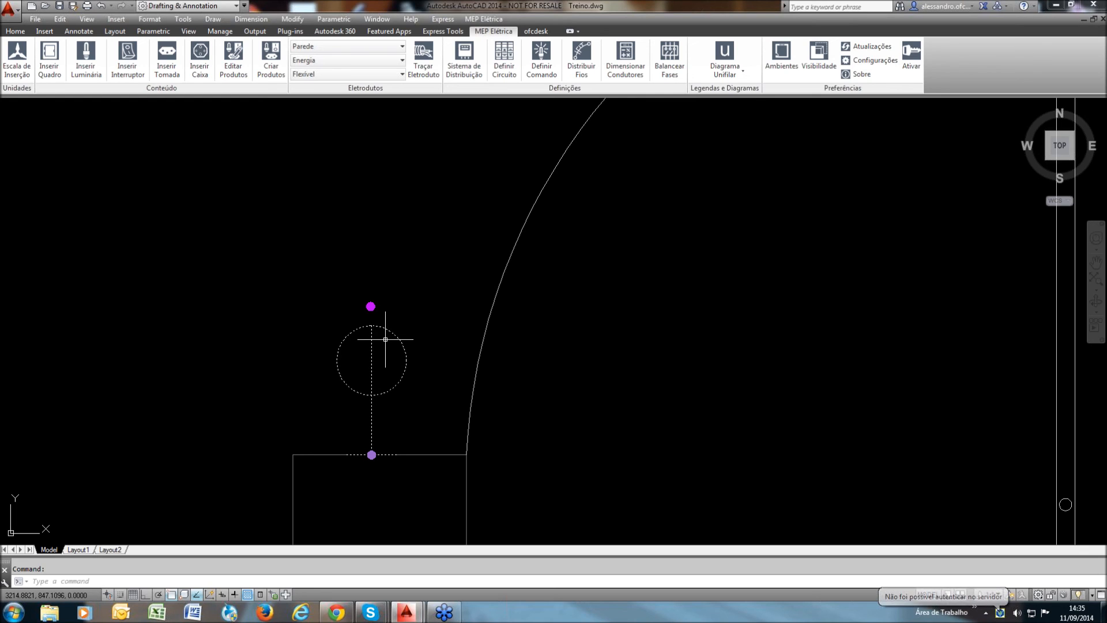
key(Delete)
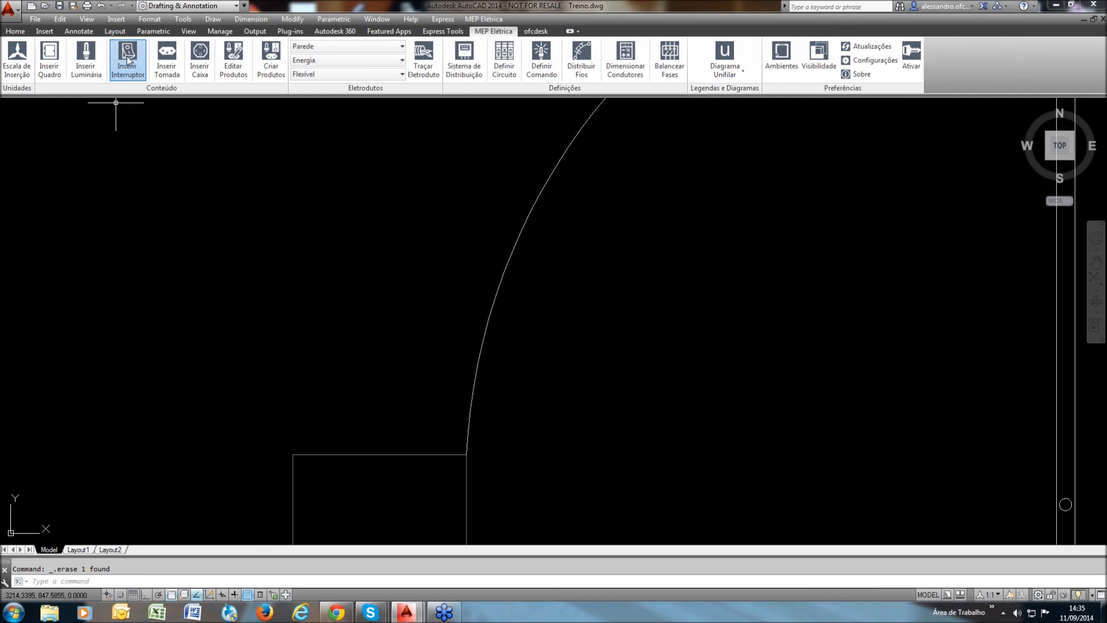
click(128, 59)
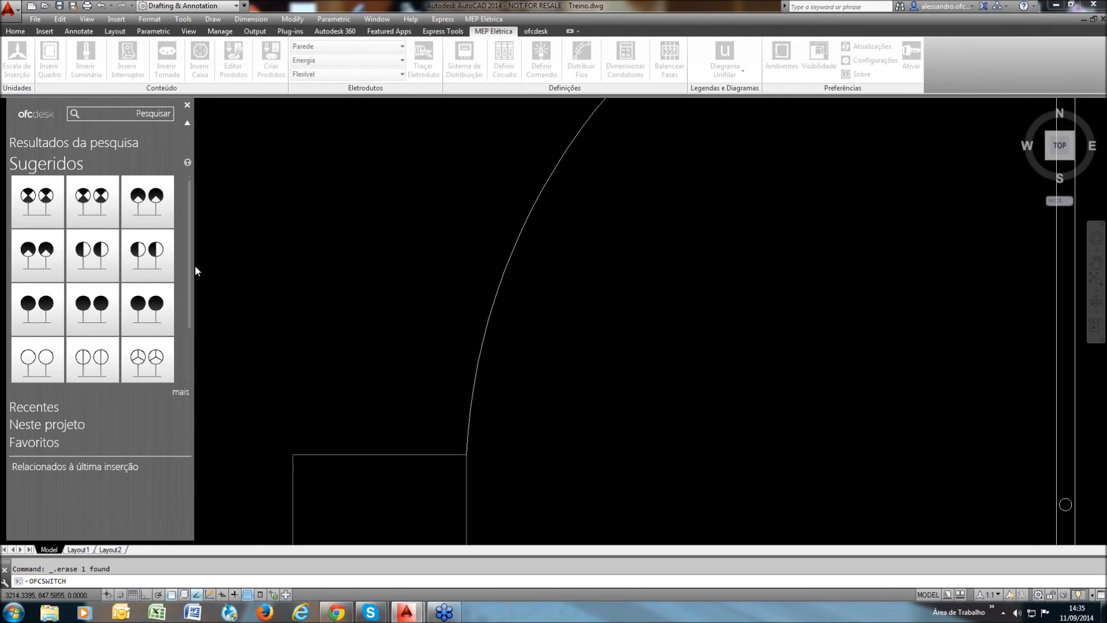
click(180, 392)
click(181, 392)
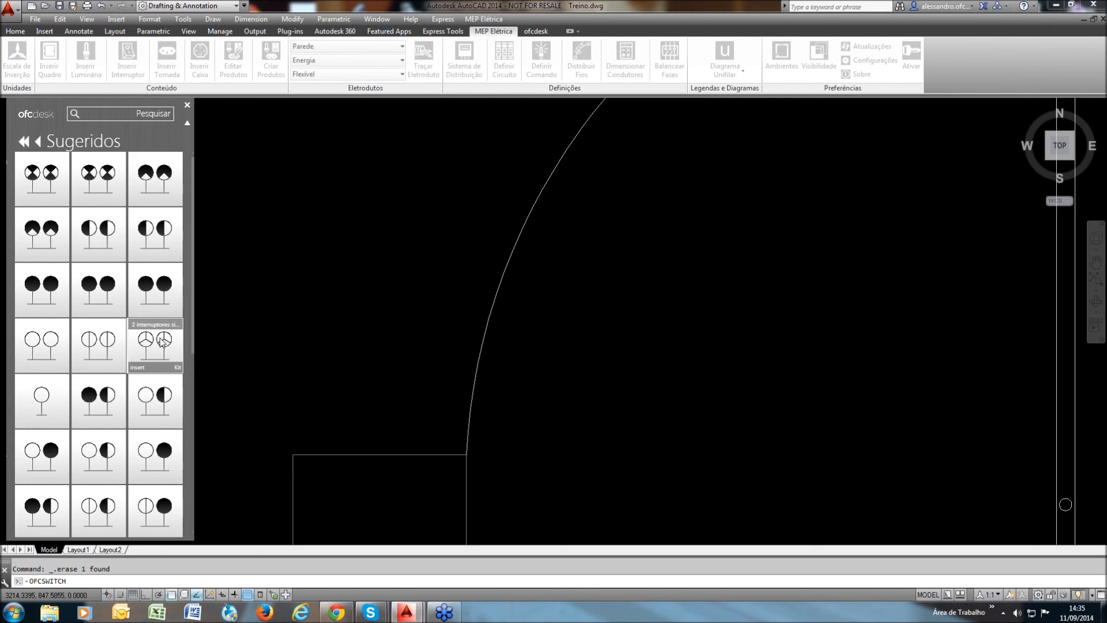
scroll(159, 343, down, 7)
click(111, 489)
click(336, 454)
click(535, 451)
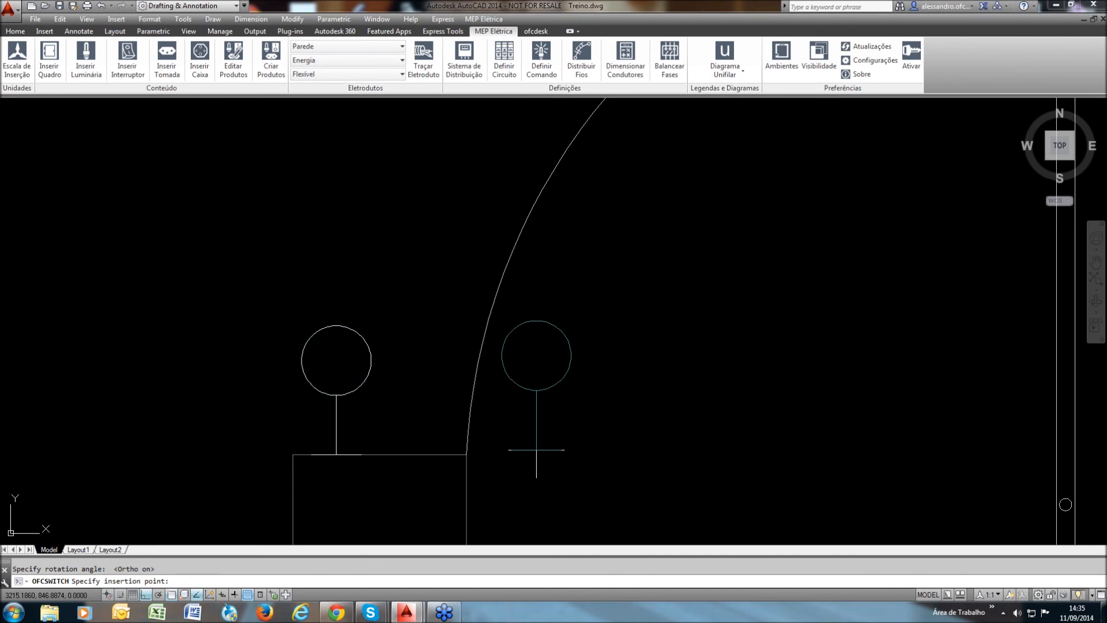
Insert a second plain-circle switch upright beside the first on the short wall and end the insertion
click(419, 455)
scroll(437, 413, down, 2)
click(436, 413)
scroll(436, 413, down, 4)
scroll(436, 413, up, 3)
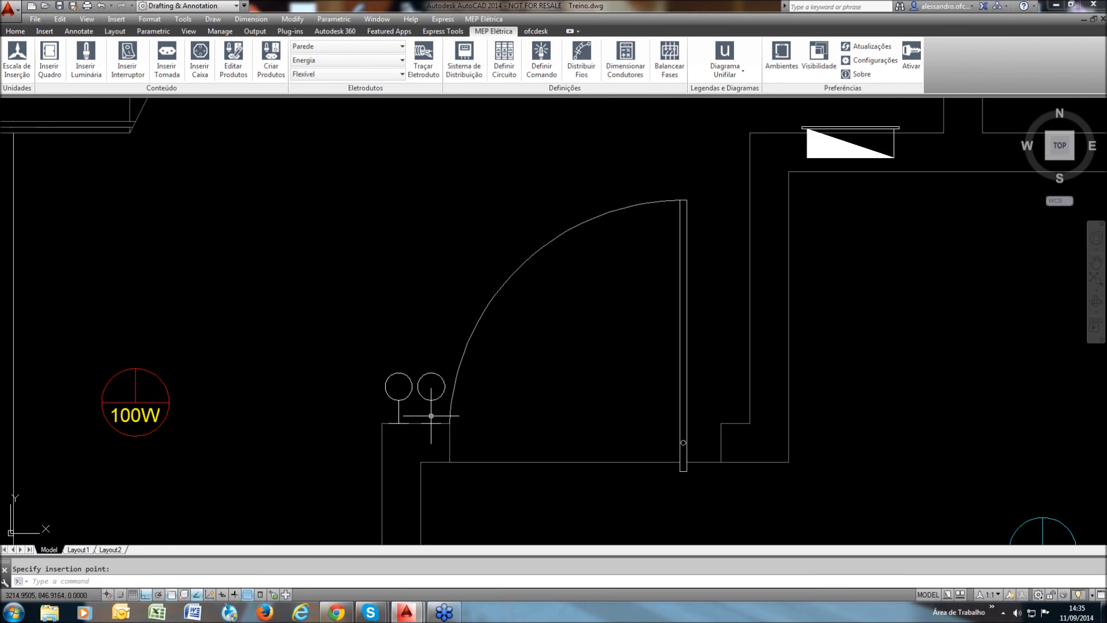
scroll(489, 425, up, 1)
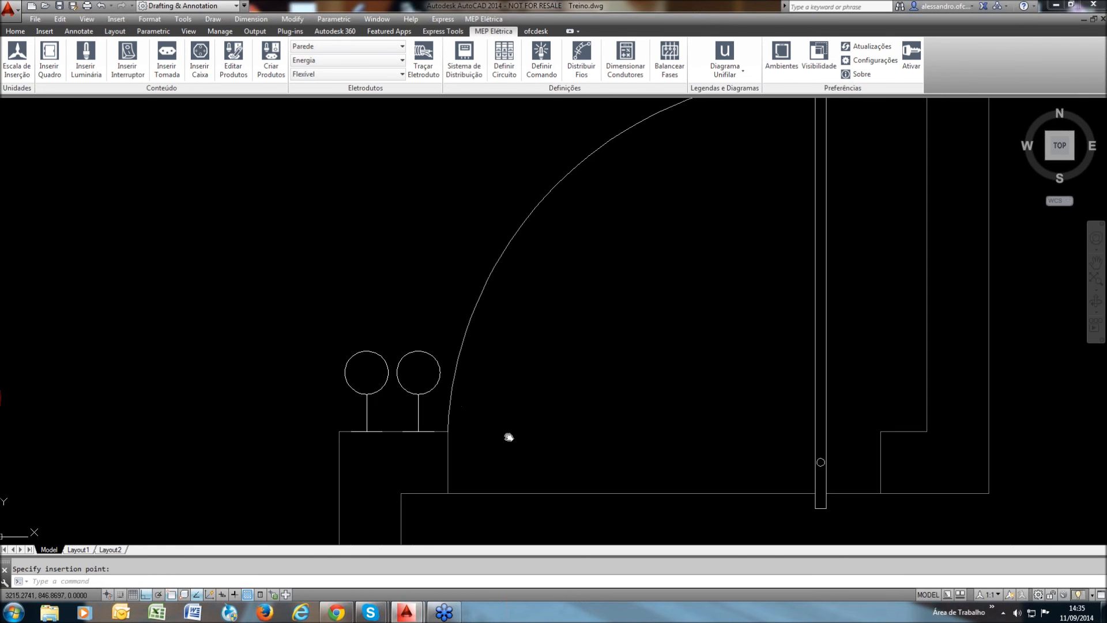
scroll(405, 424, down, 4)
middle_drag(460, 415, 438, 425)
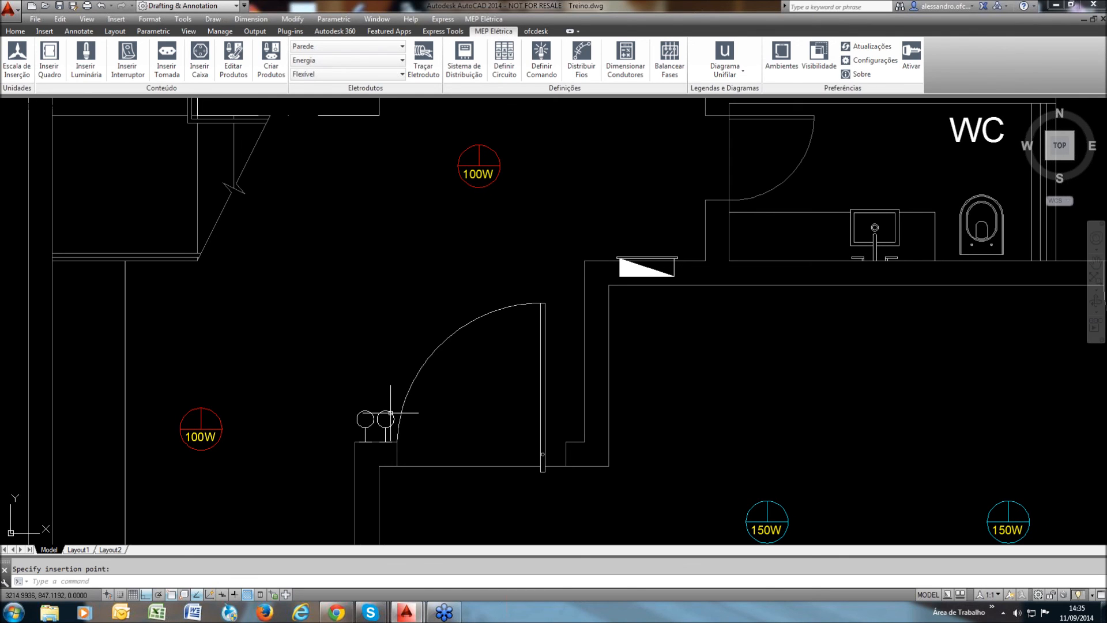
scroll(391, 412, down, 2)
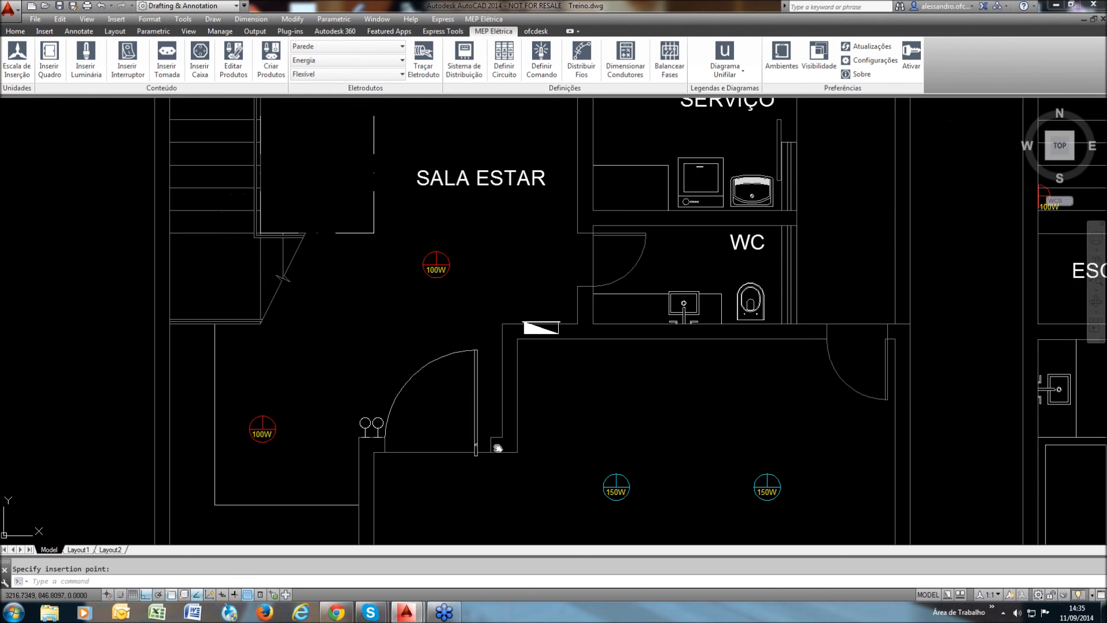
middle_drag(497, 447, 459, 461)
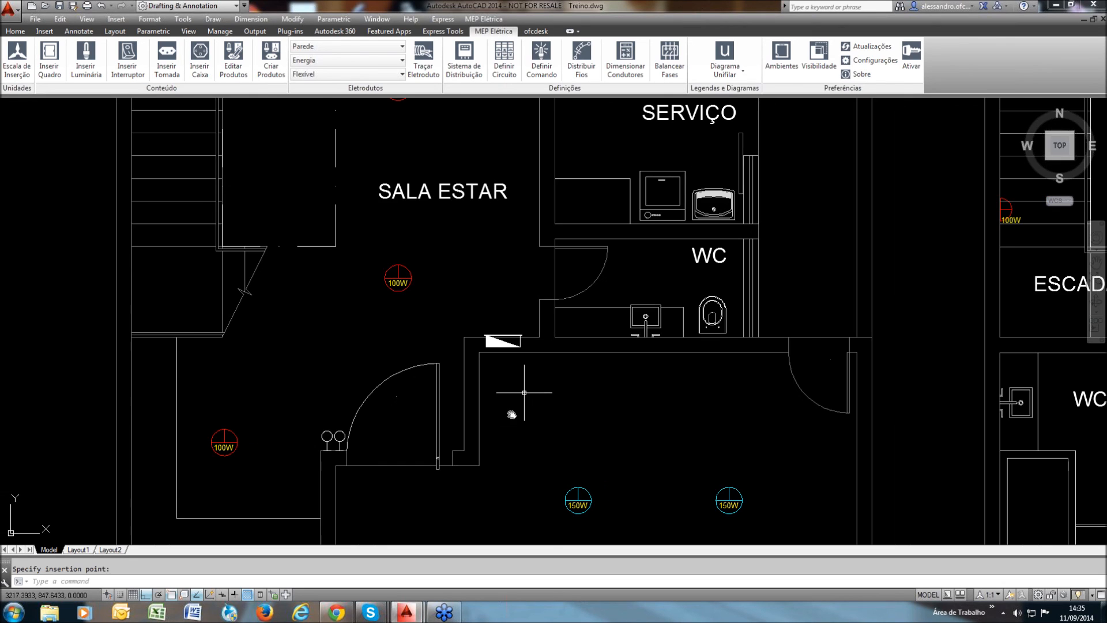
Insert an "Interruptor paralelo 1 seção em caixa 4"x2"" upright on the wall corner beside the distribution board
scroll(406, 447, down, 3)
click(127, 60)
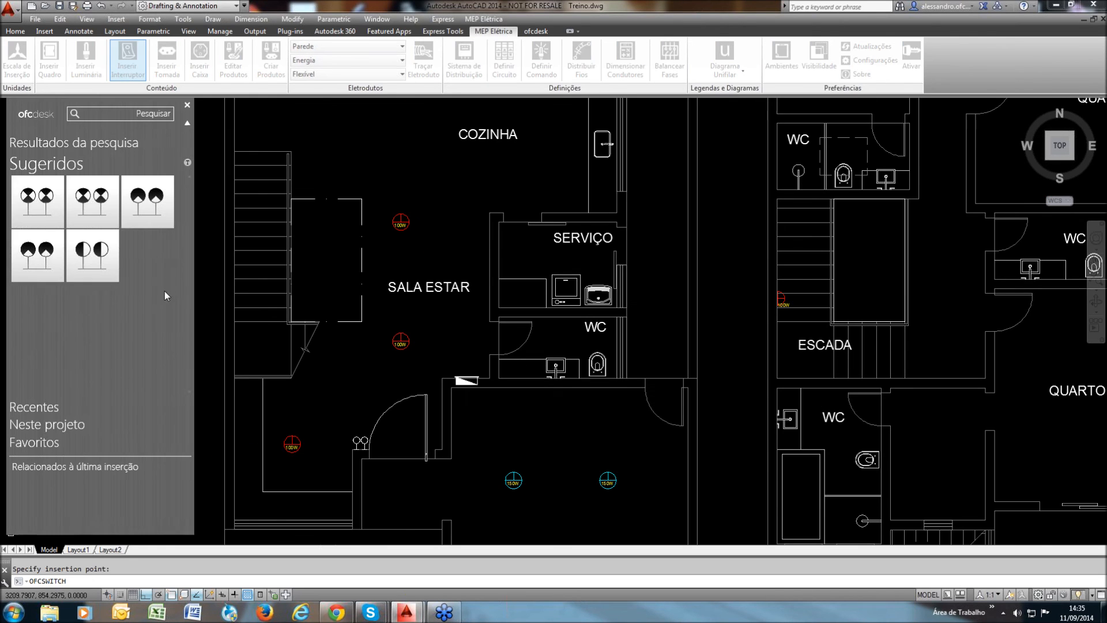
mouse_move(155, 294)
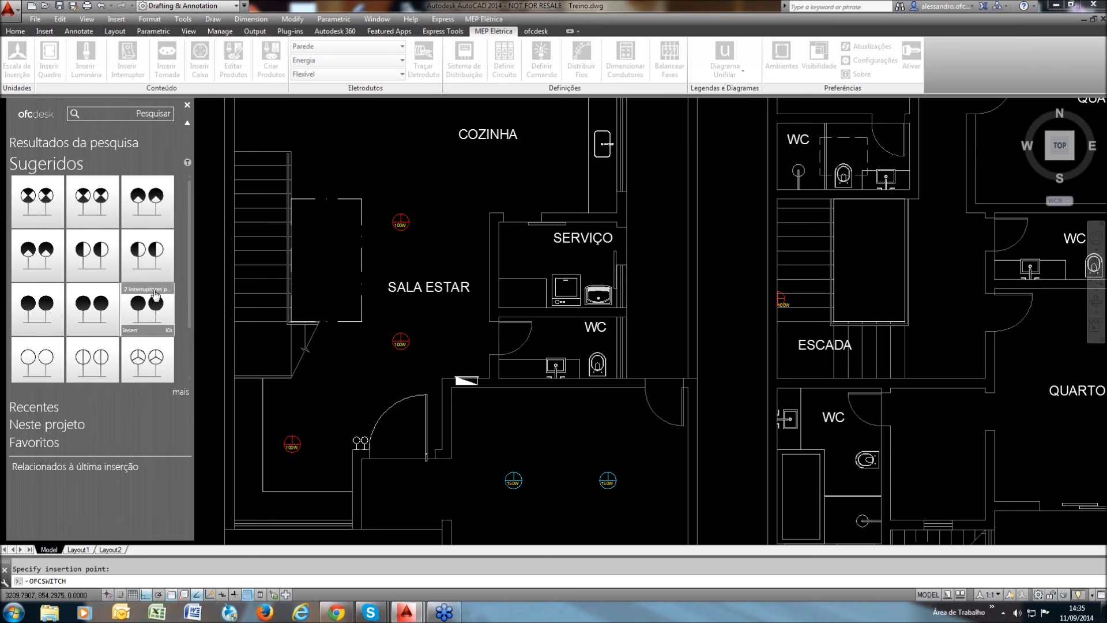
mouse_move(92, 248)
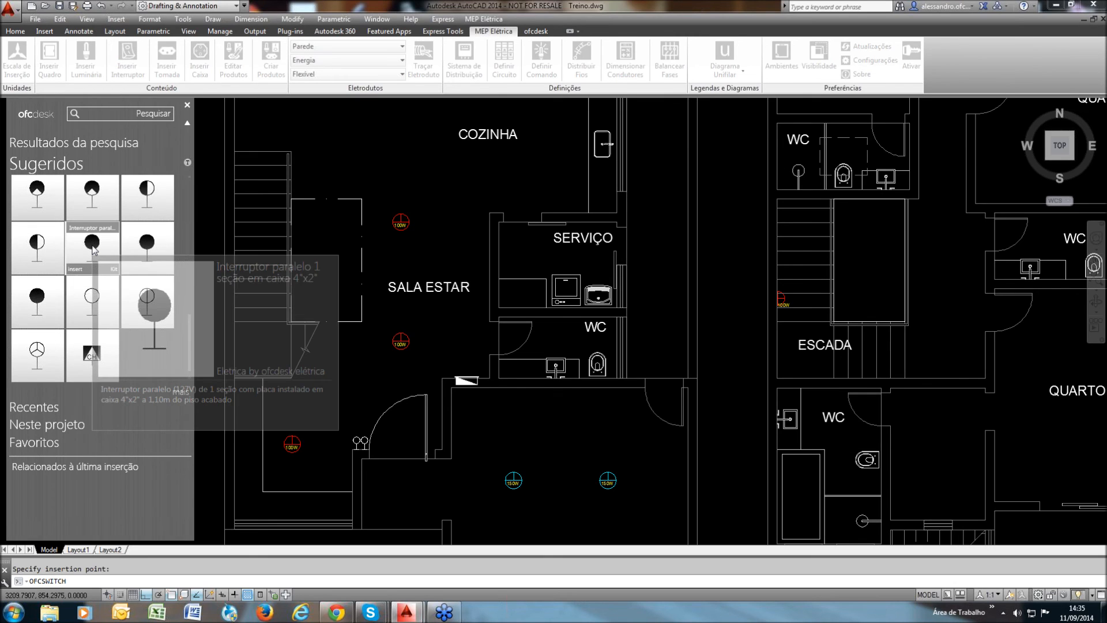
click(92, 245)
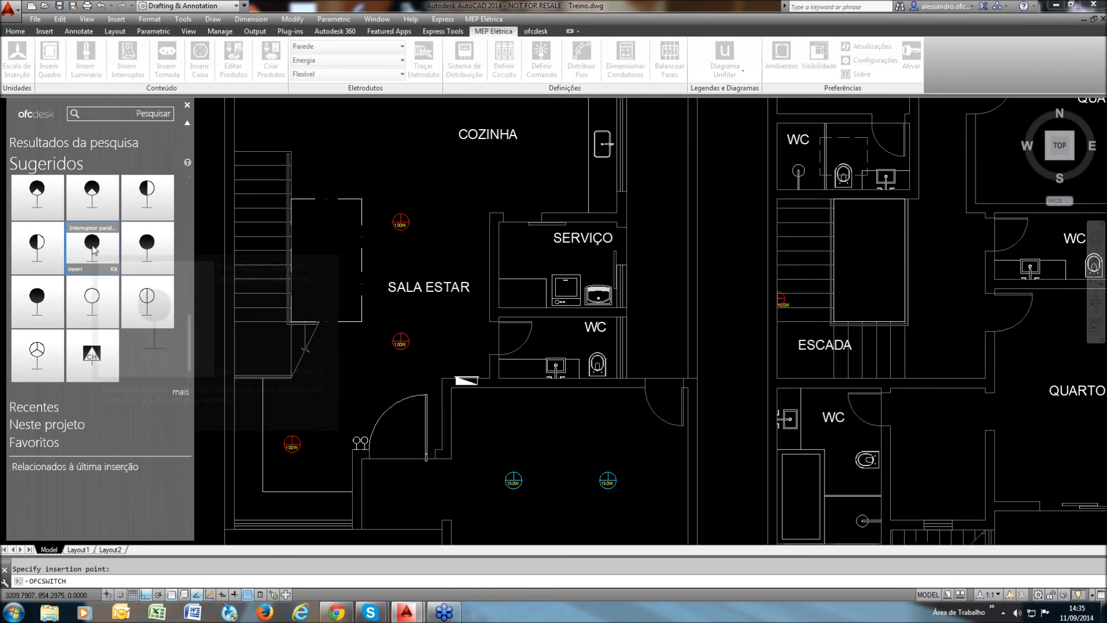
scroll(441, 330, up, 2)
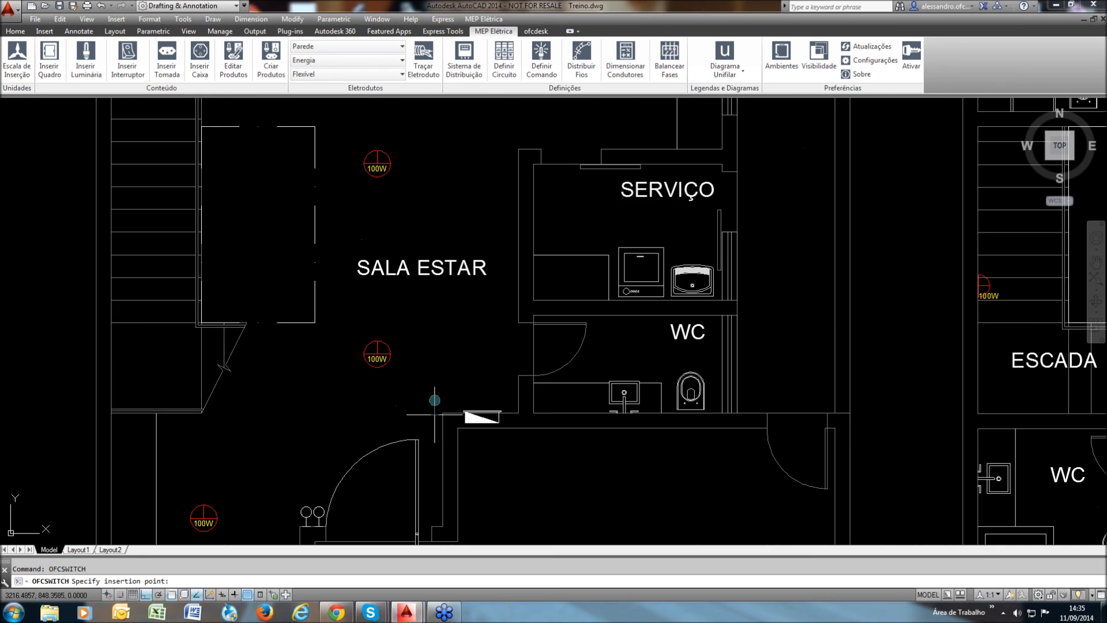
mouse_move(450, 392)
middle_down()
mouse_move(469, 369)
mouse_move(480, 302)
middle_up()
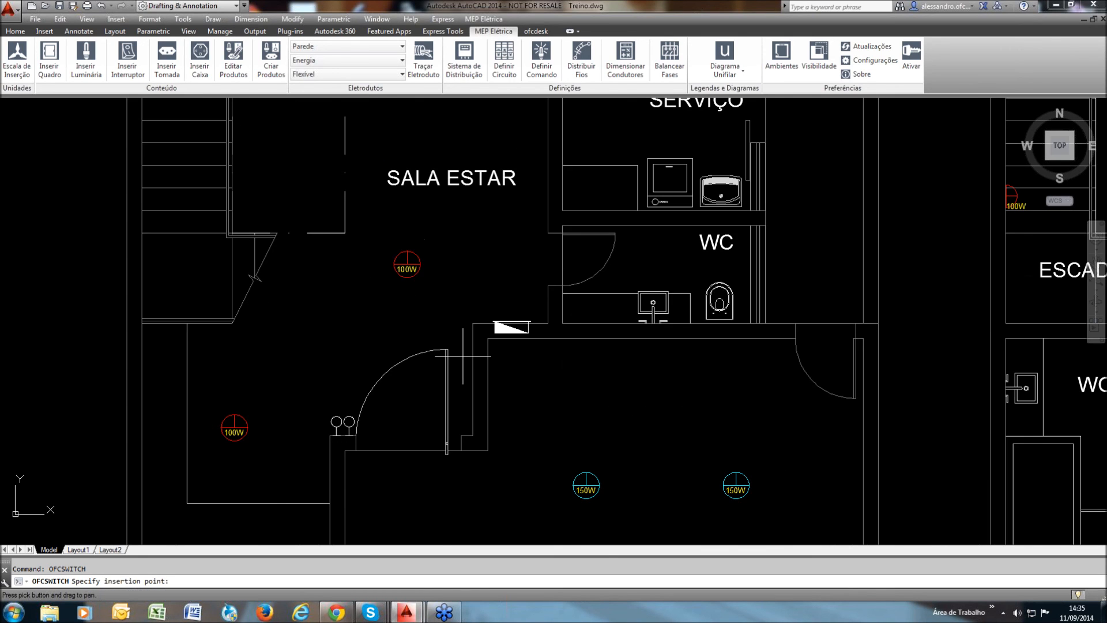
scroll(495, 289, up, 6)
click(435, 424)
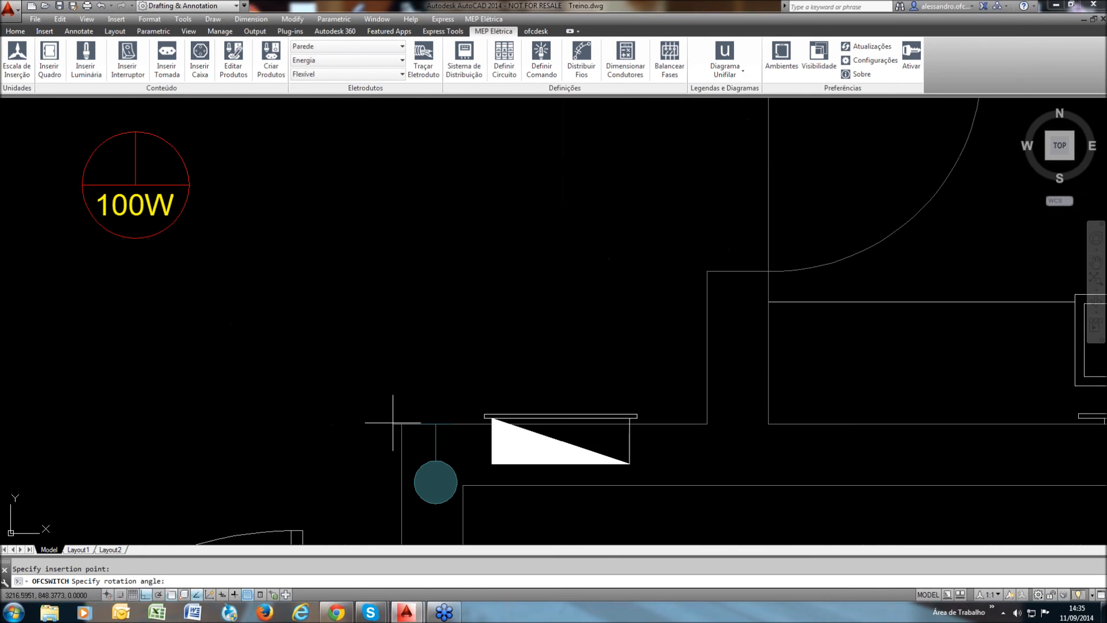
click(392, 422)
Insert another parallel switch on the Sala Estar wall beside Serviço, end the insertion and delete the surplus copy
scroll(403, 404, down, 6)
scroll(565, 227, up, 3)
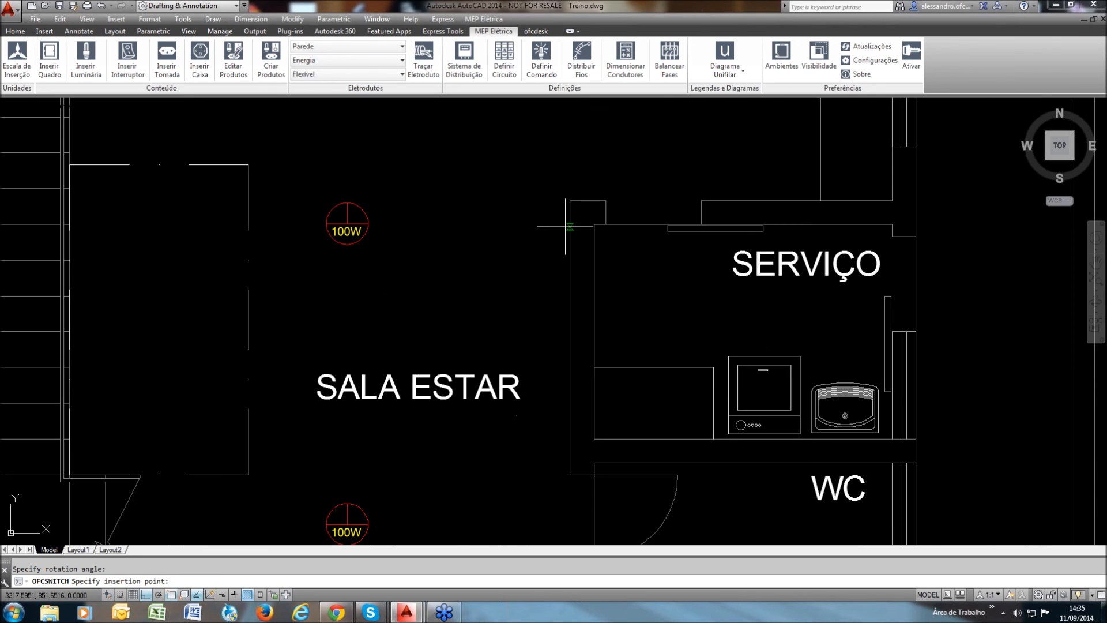
scroll(510, 252, down, 4)
click(505, 268)
click(502, 273)
key(Escape)
click(507, 263)
click(499, 256)
key(Delete)
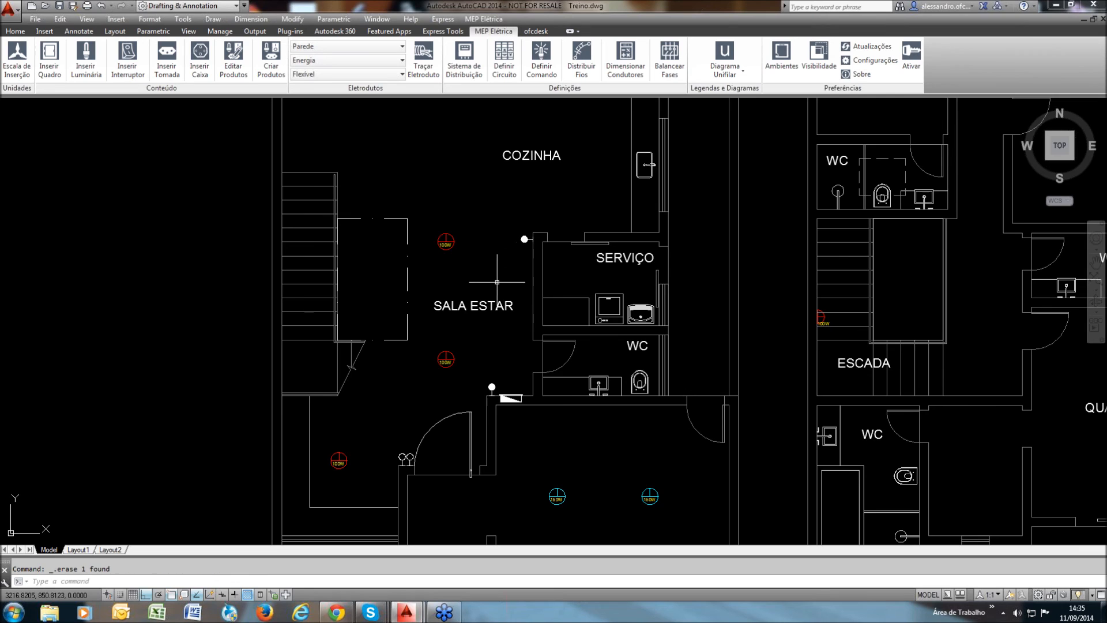
Review the placement of the light points and switches across the ground floor plan
middle_drag(554, 305, 534, 315)
scroll(534, 315, down, 3)
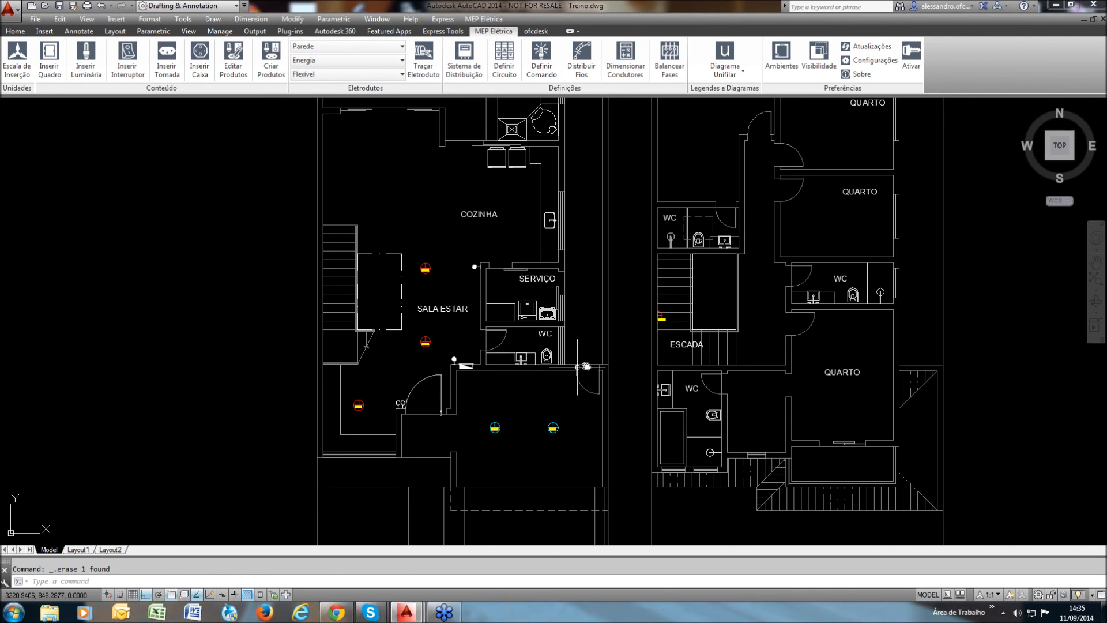
middle_drag(399, 347, 410, 345)
scroll(410, 344, up, 2)
scroll(510, 412, down, 2)
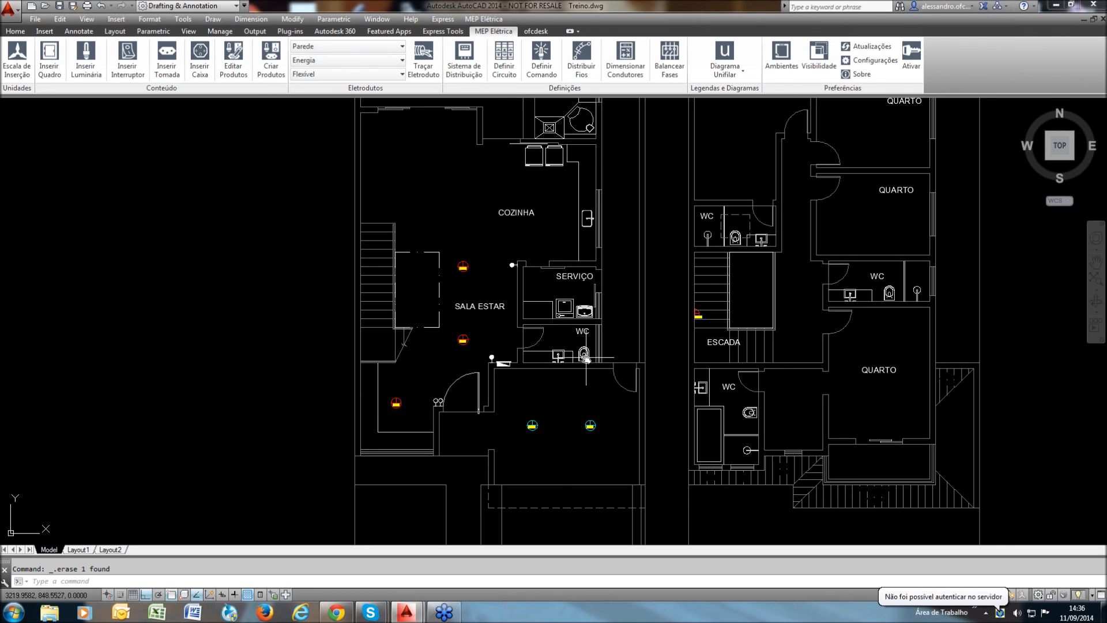
middle_drag(585, 357, 573, 359)
middle_drag(509, 378, 524, 377)
scroll(519, 375, up, 2)
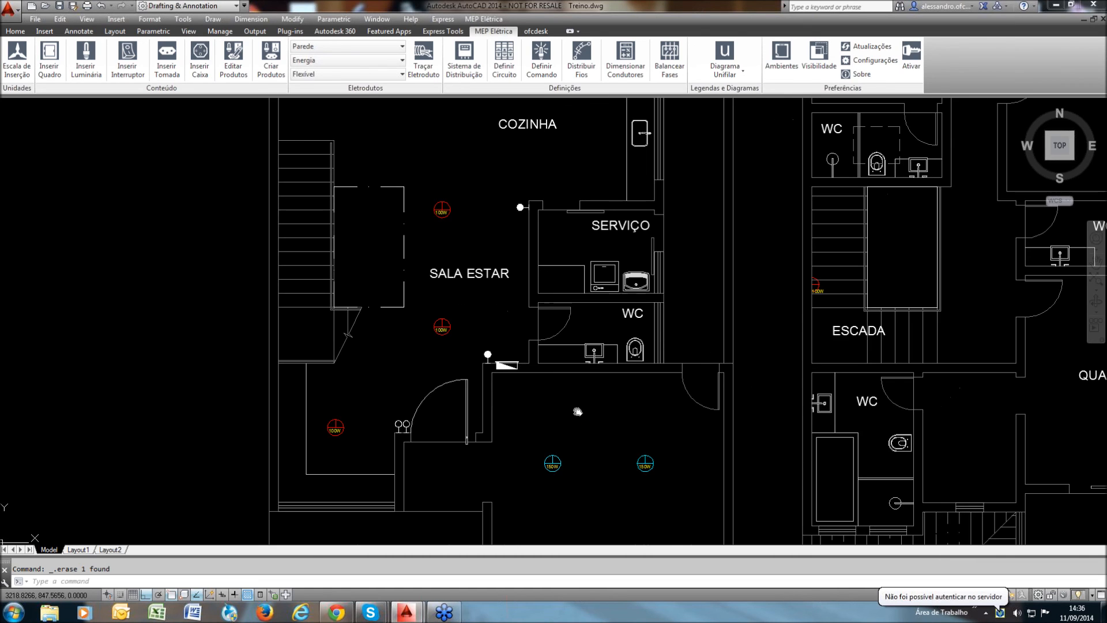
middle_drag(577, 411, 567, 388)
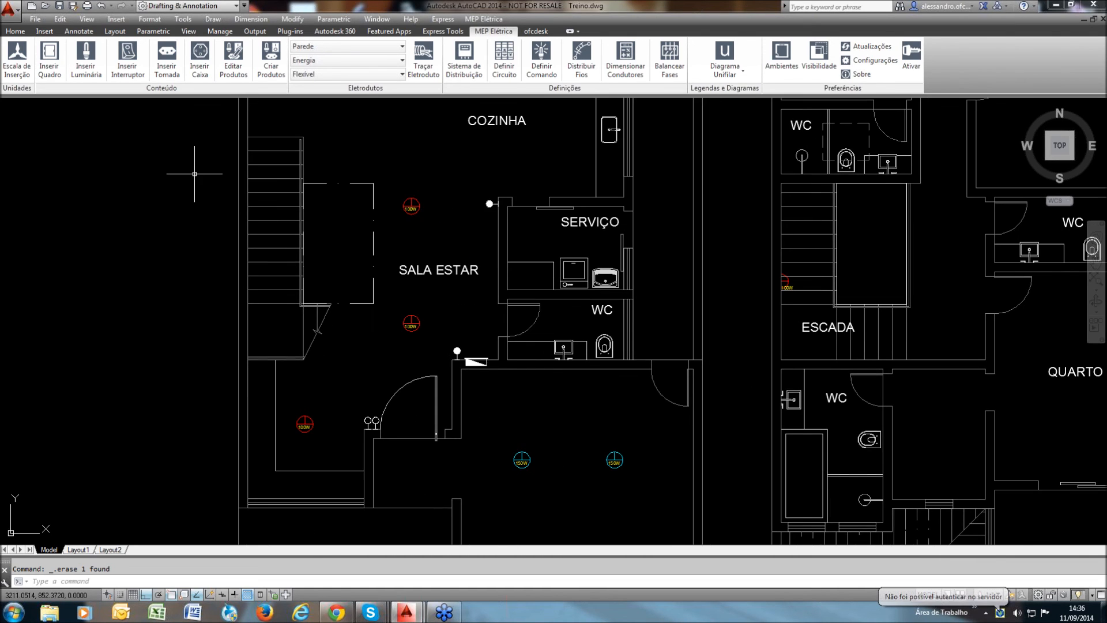
Start inserting a power outlet and examine the two-outlet sets in the full list of suggested outlets
click(173, 75)
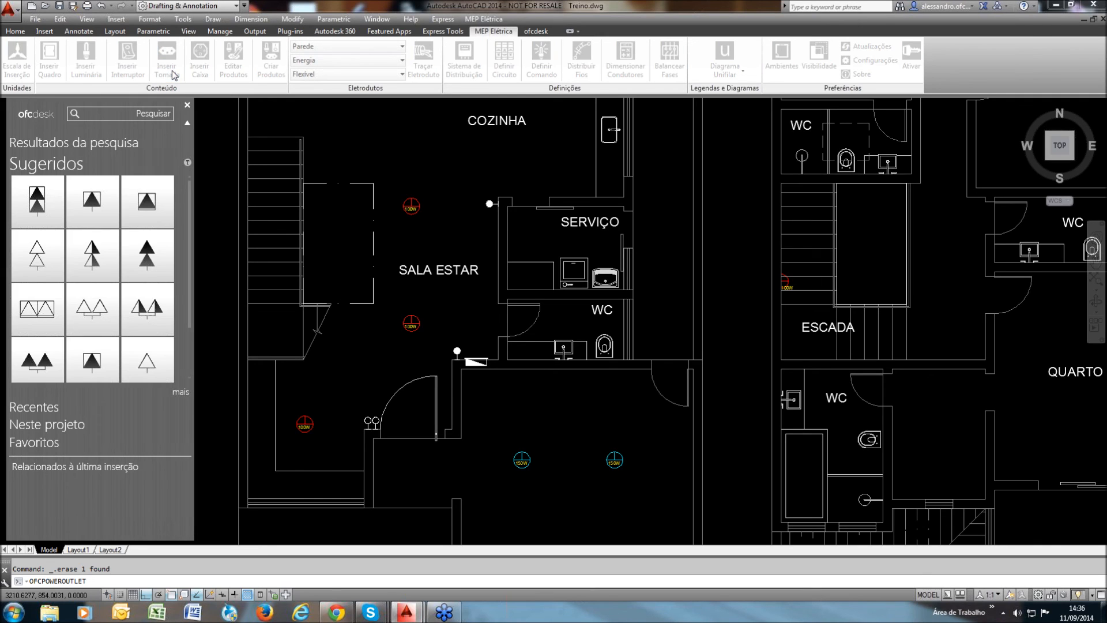
click(179, 392)
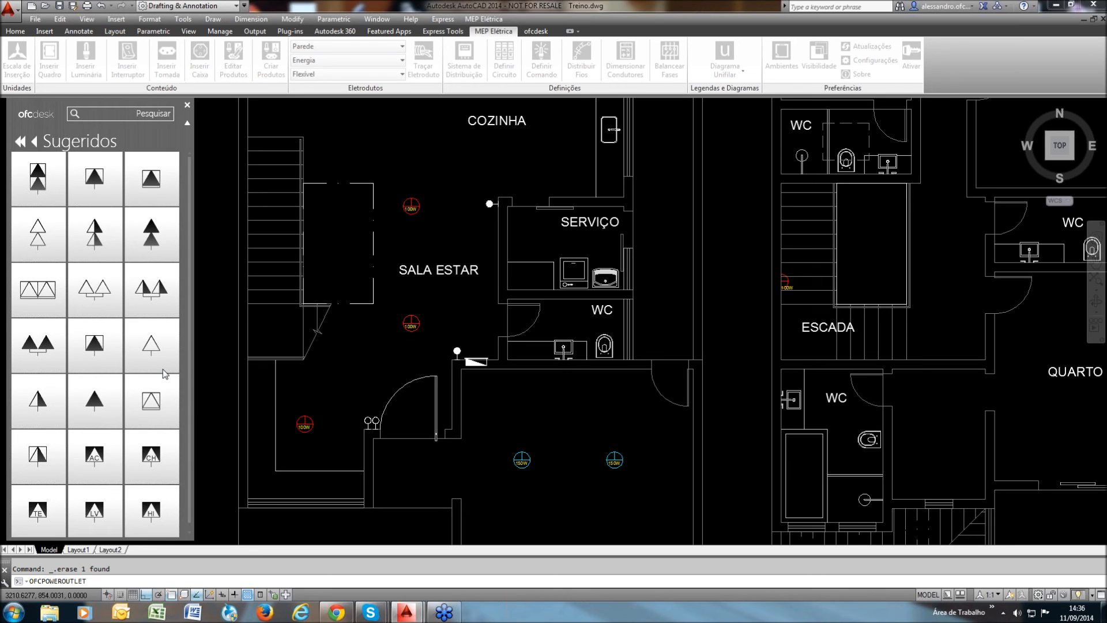
mouse_move(92, 245)
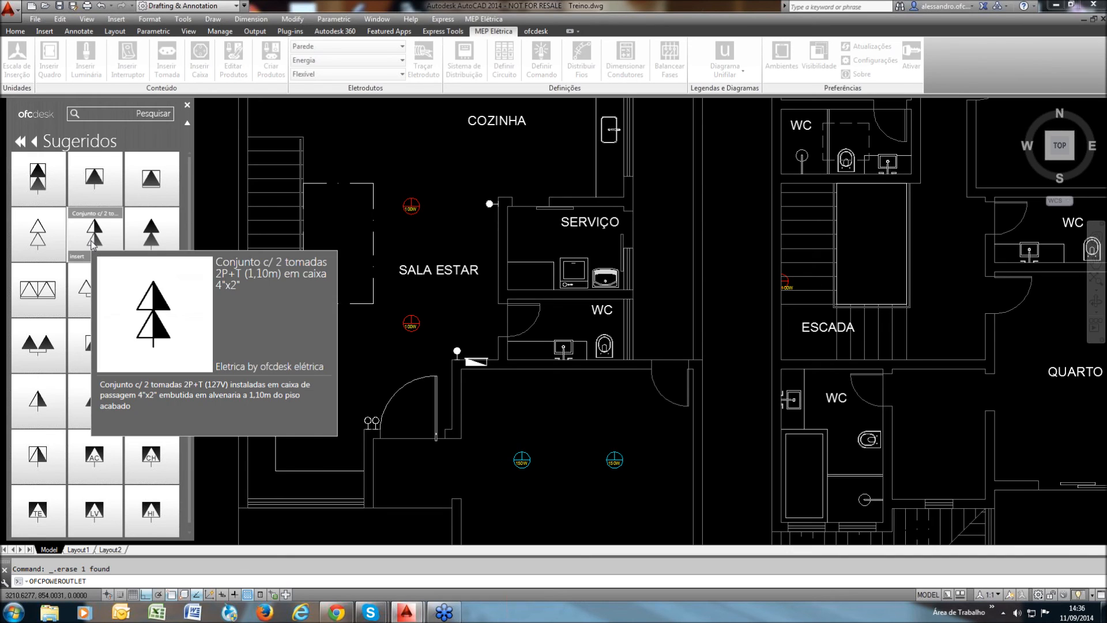
mouse_move(24, 239)
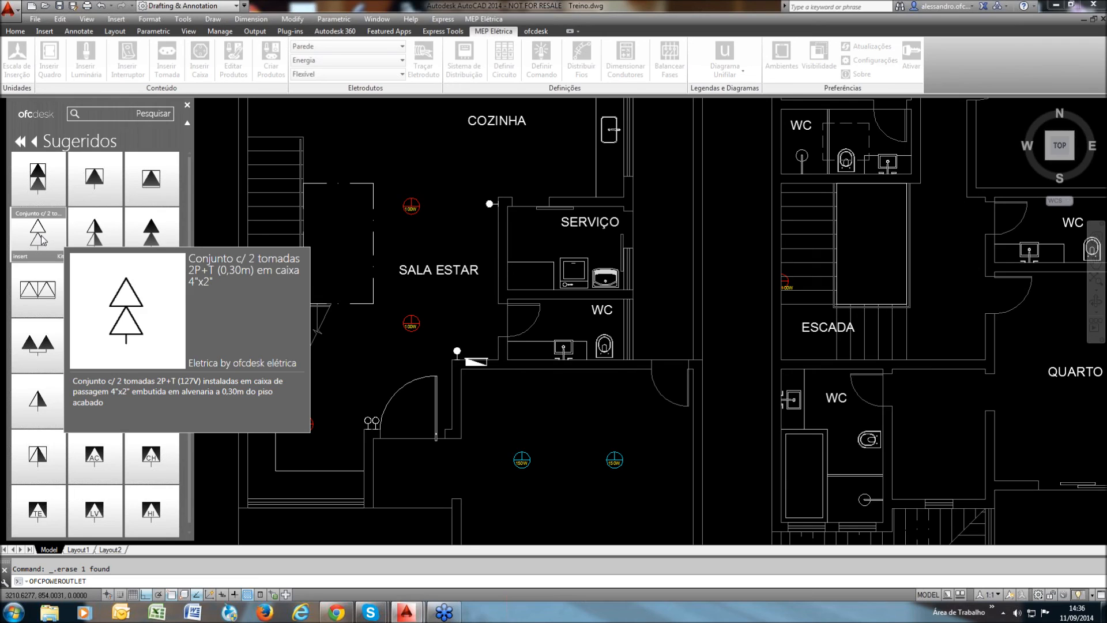
mouse_move(46, 292)
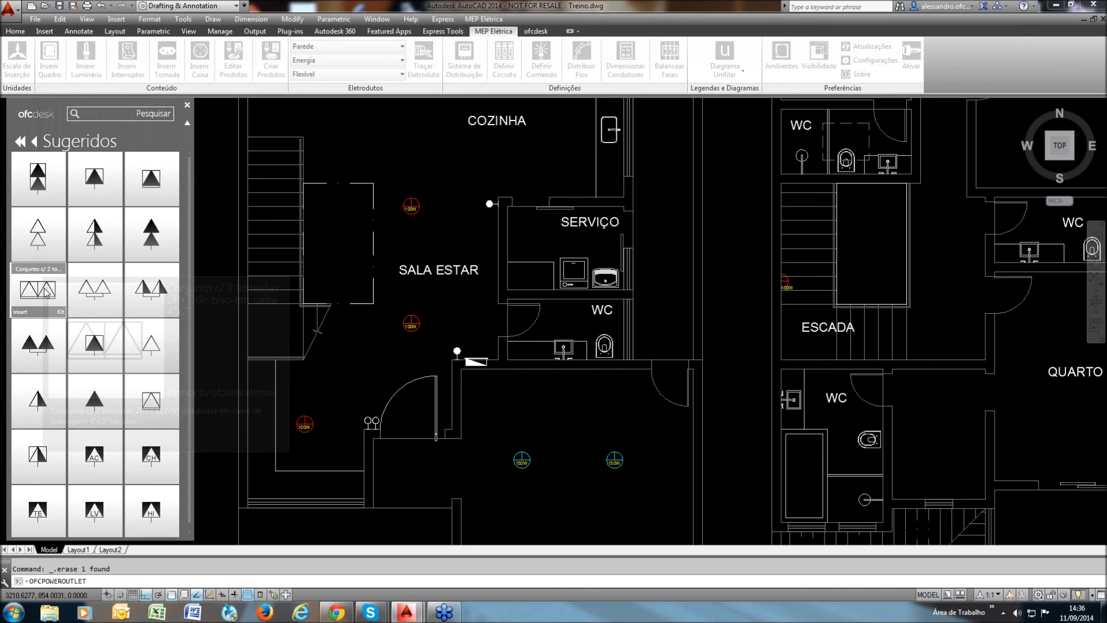
Insert three 2P+T (0,30m) outlet points in 4"x2" boxes on the side walls of the lower living-room area below the stairs
mouse_move(99, 470)
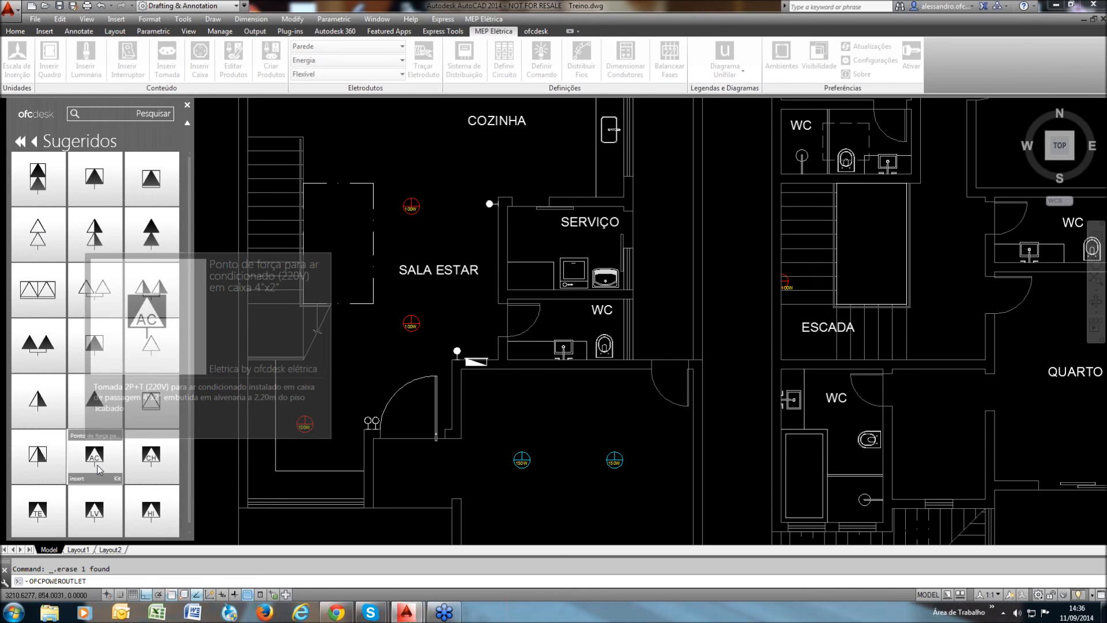
mouse_move(168, 464)
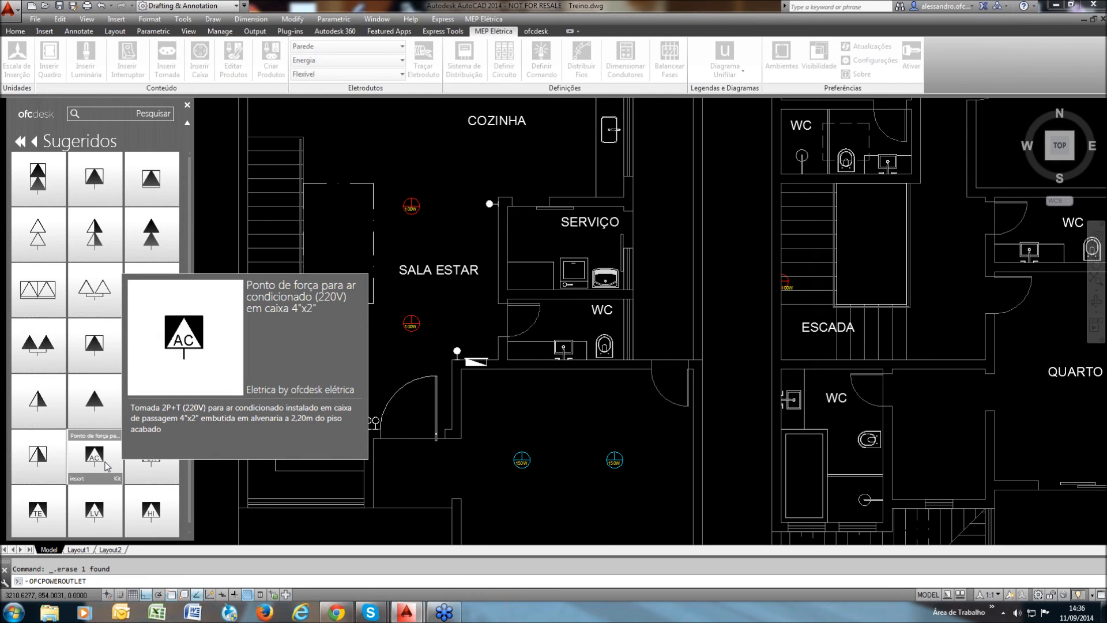
mouse_move(96, 412)
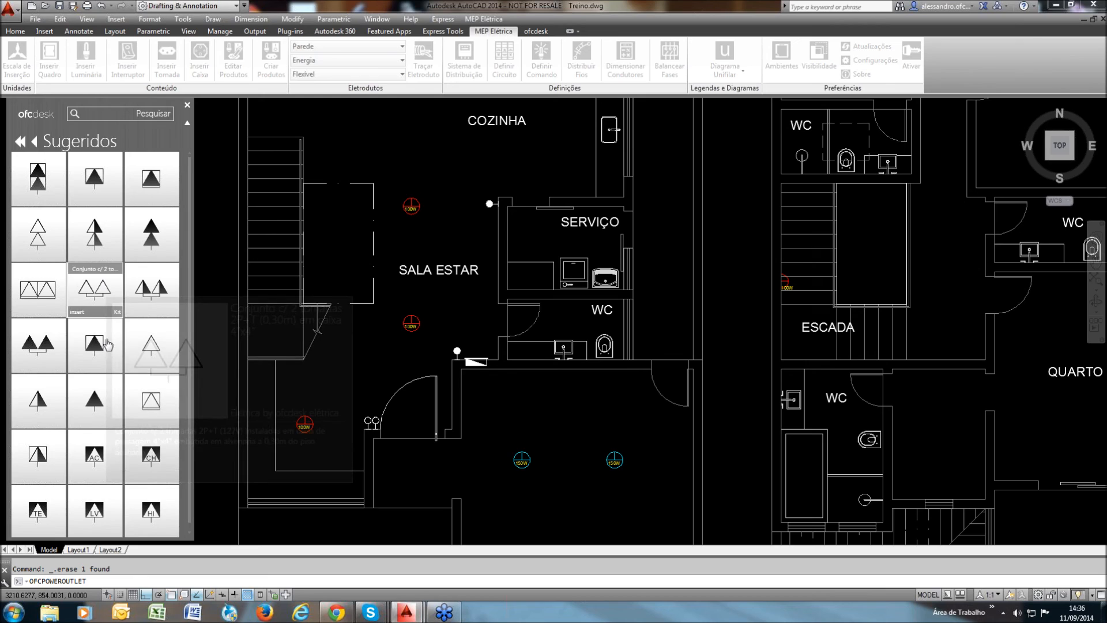
mouse_move(120, 389)
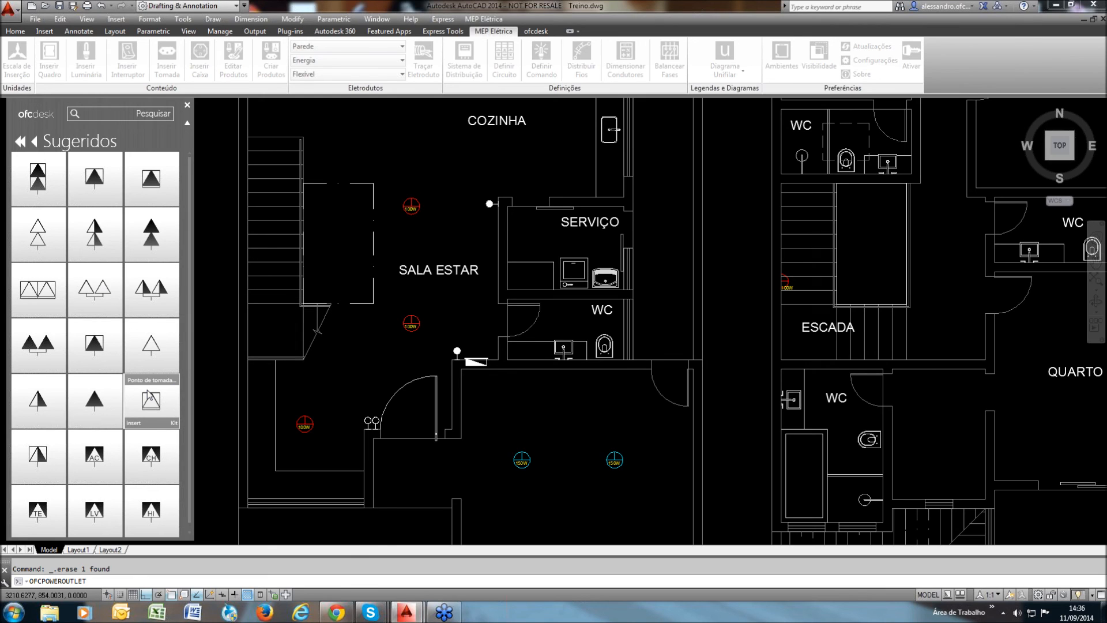
mouse_move(151, 349)
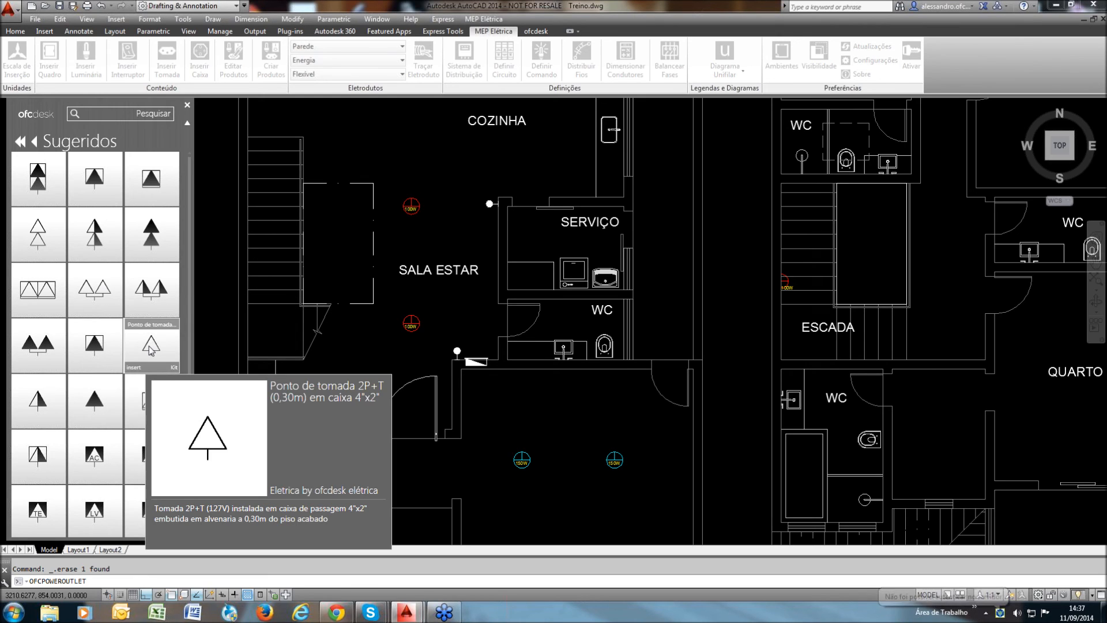
click(151, 349)
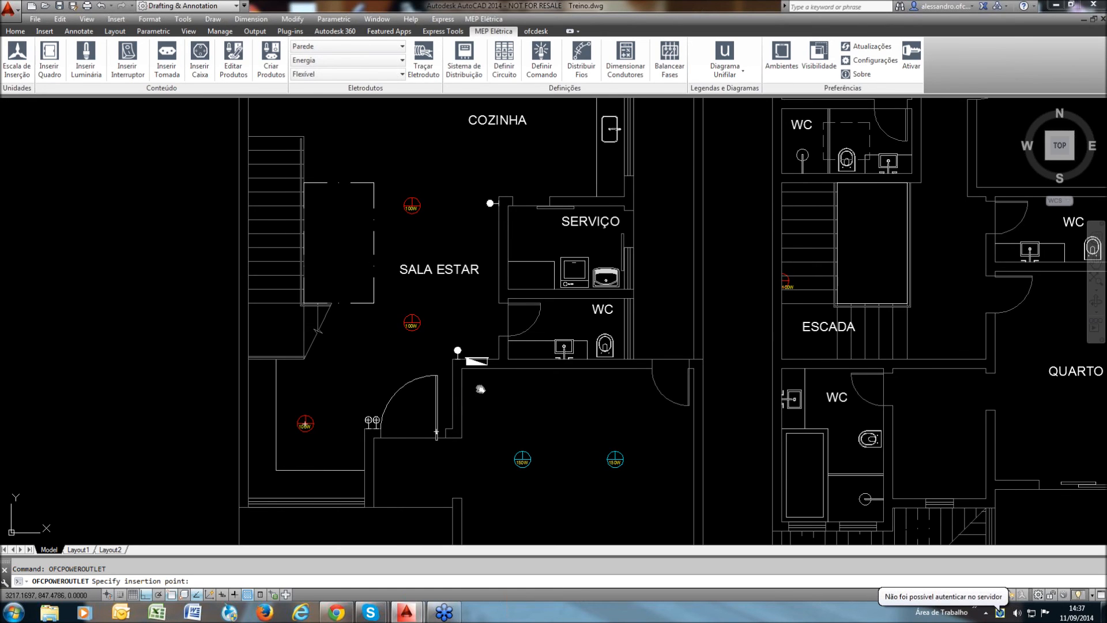
scroll(353, 462, up, 2)
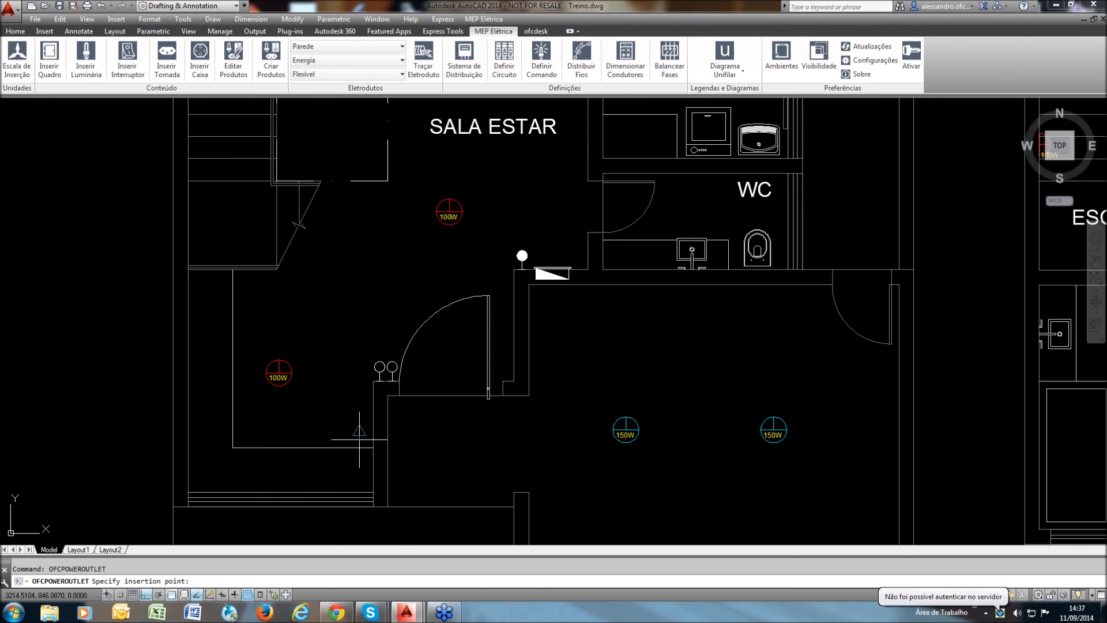
middle_drag(359, 439, 366, 436)
click(370, 459)
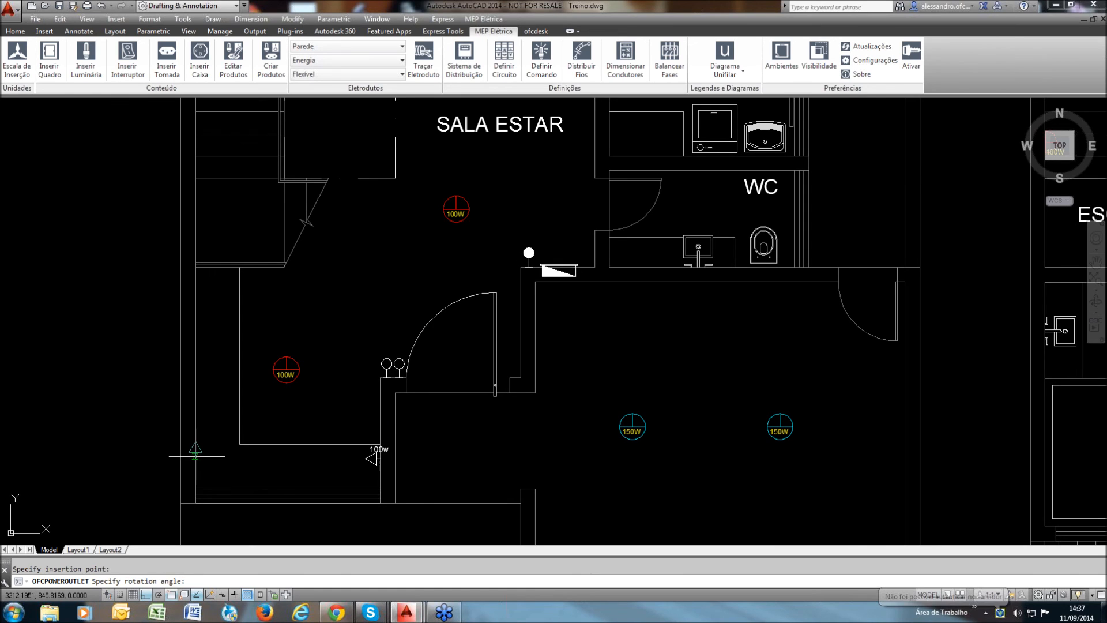
click(196, 305)
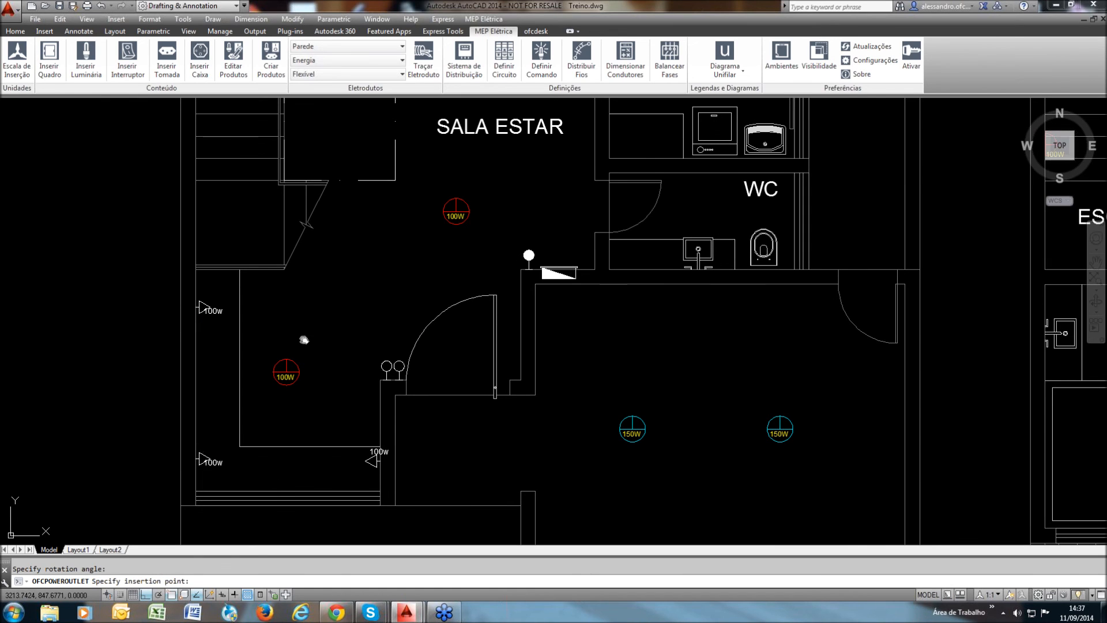
Place another 2P+T (0,30m) outlet on the living-room side of the SERVIÇO wall, just below the switch, and finish inserting
scroll(196, 305, down, 2)
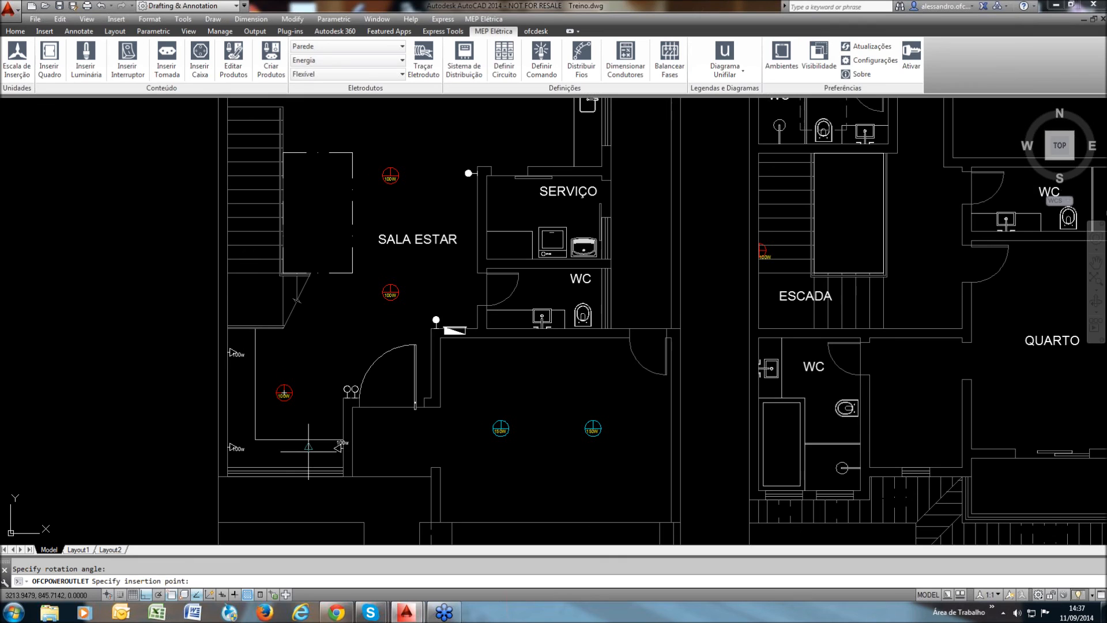
middle_drag(387, 448, 378, 459)
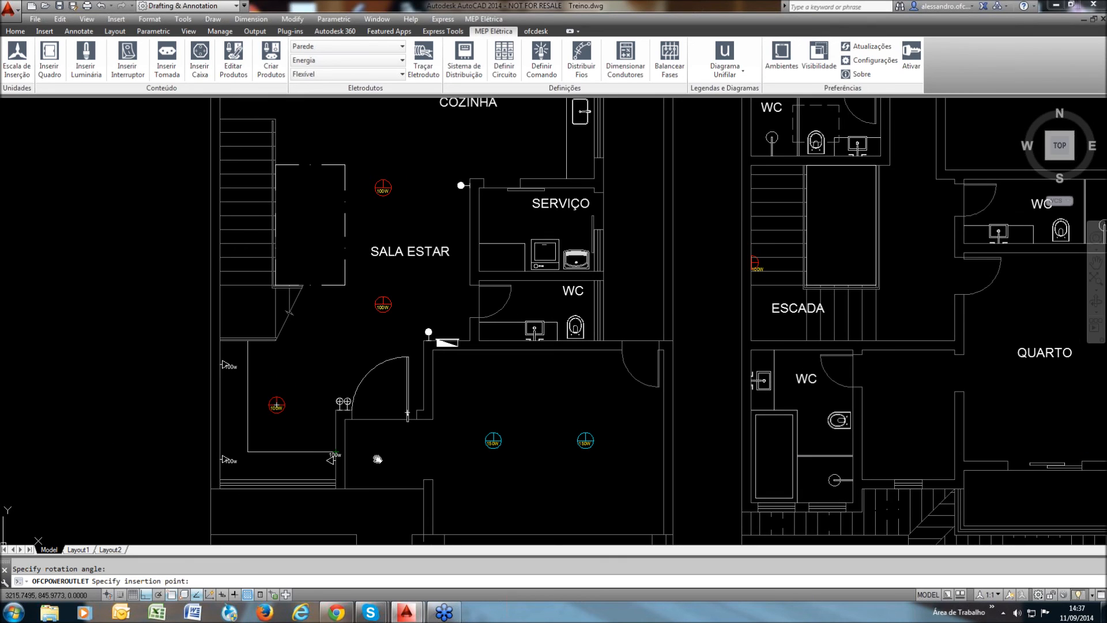
middle_drag(474, 387, 448, 464)
scroll(452, 278, up, 6)
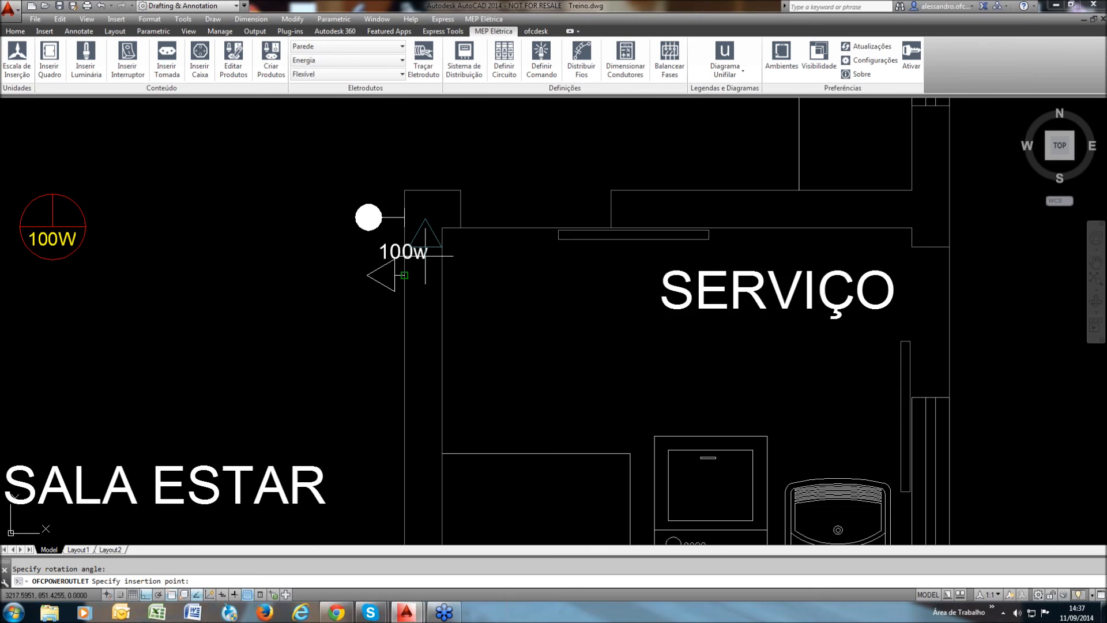
scroll(426, 252, down, 4)
key(Escape)
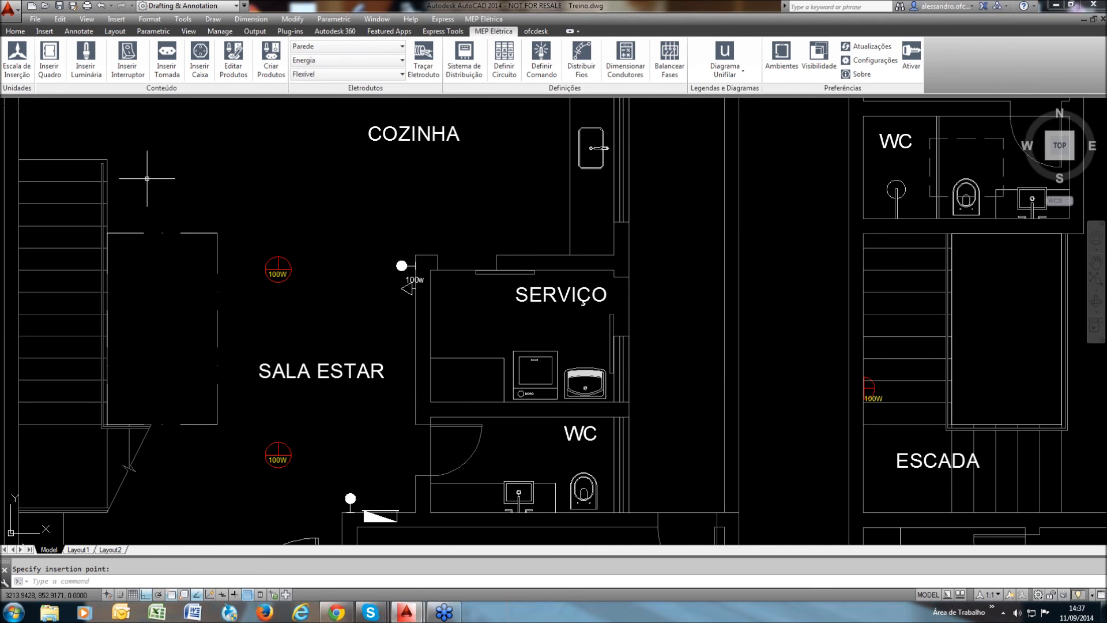
Insert the set of two 2P+T (1,10m) outlets in a 4"x4" box on the COZINHA window wall, just above the sink
click(166, 72)
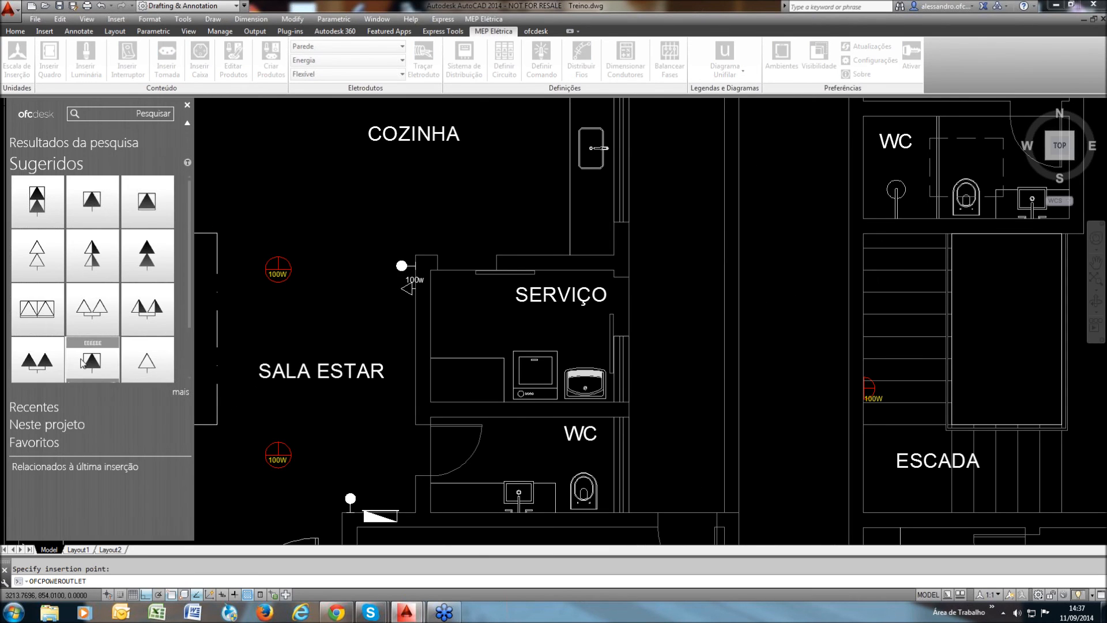
mouse_move(146, 313)
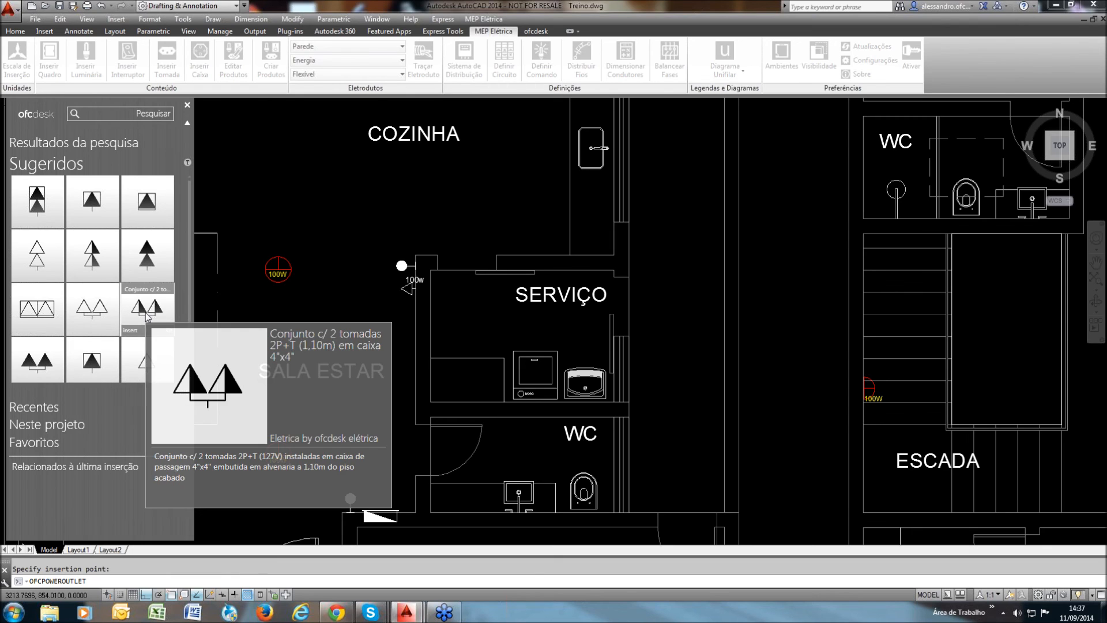
click(148, 315)
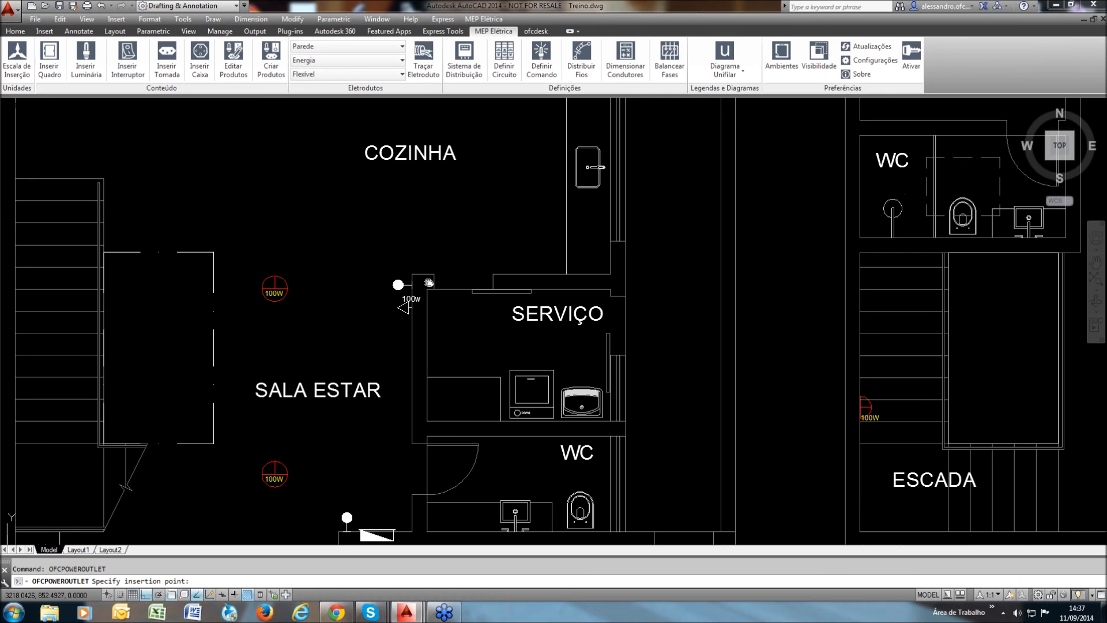
middle_drag(429, 283, 346, 420)
scroll(508, 323, up, 4)
click(501, 352)
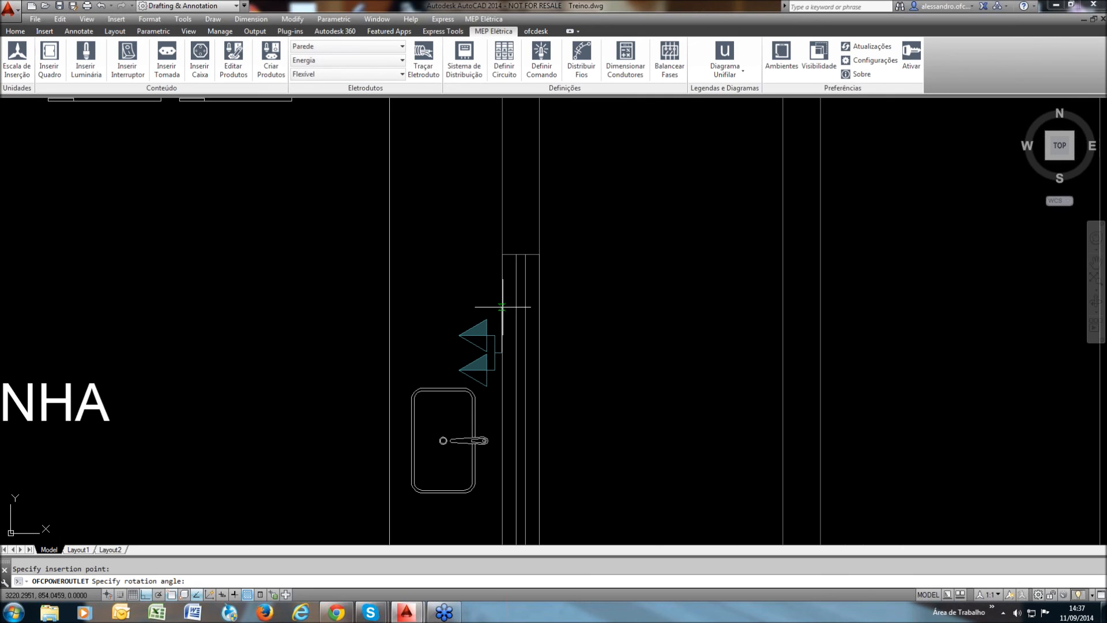
click(501, 307)
scroll(468, 258, down, 2)
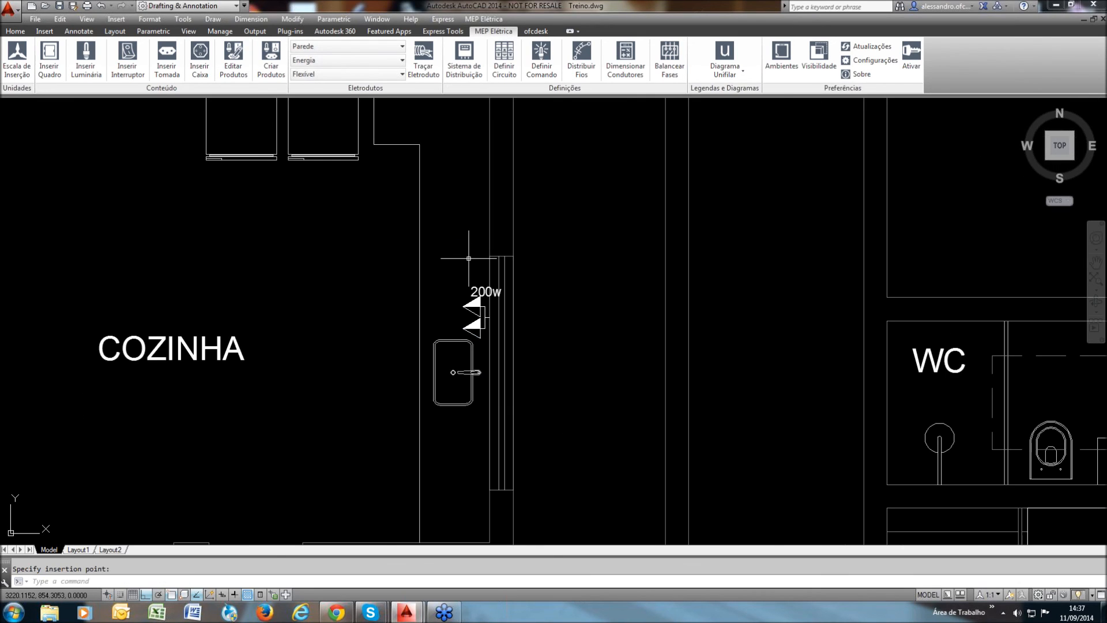
Examine the single outlets in the lower living-room area, especially the symbol and power label of the one near the entrance door
scroll(469, 258, down, 4)
middle_drag(352, 519, 378, 401)
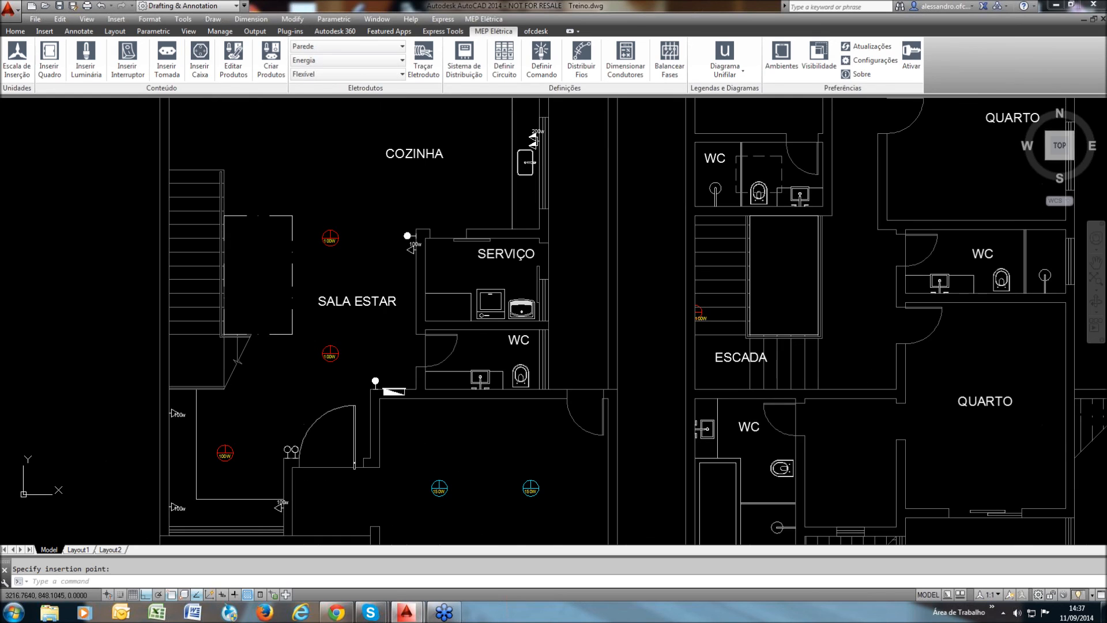
scroll(290, 502, up, 3)
middle_drag(290, 502, 386, 415)
scroll(386, 415, down, 1)
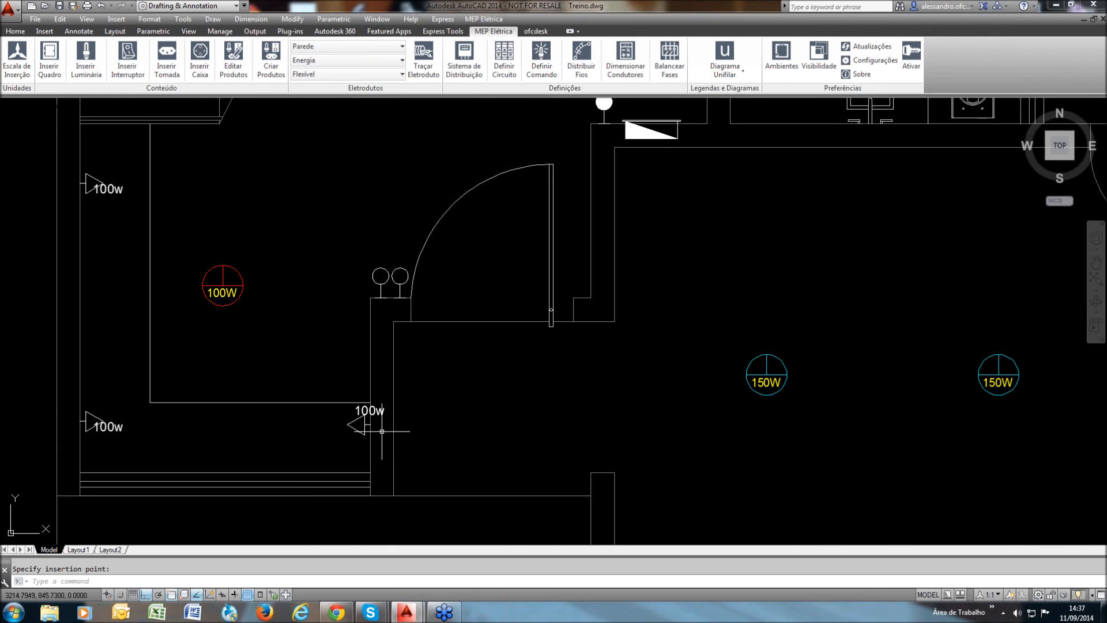
scroll(374, 414, up, 2)
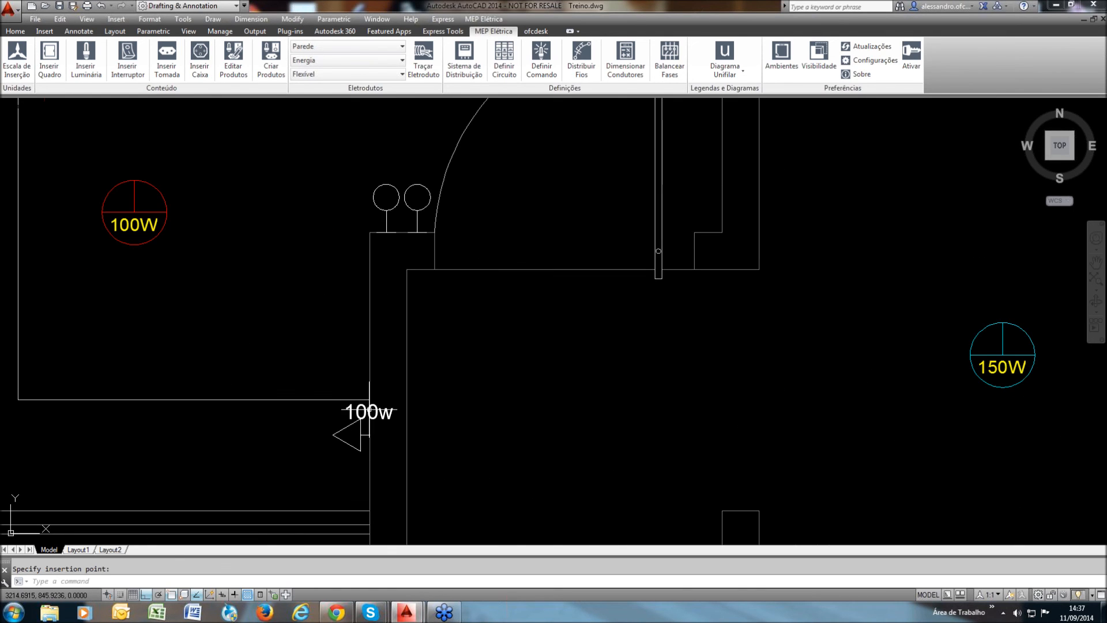
scroll(369, 418, up, 2)
scroll(366, 420, down, 2)
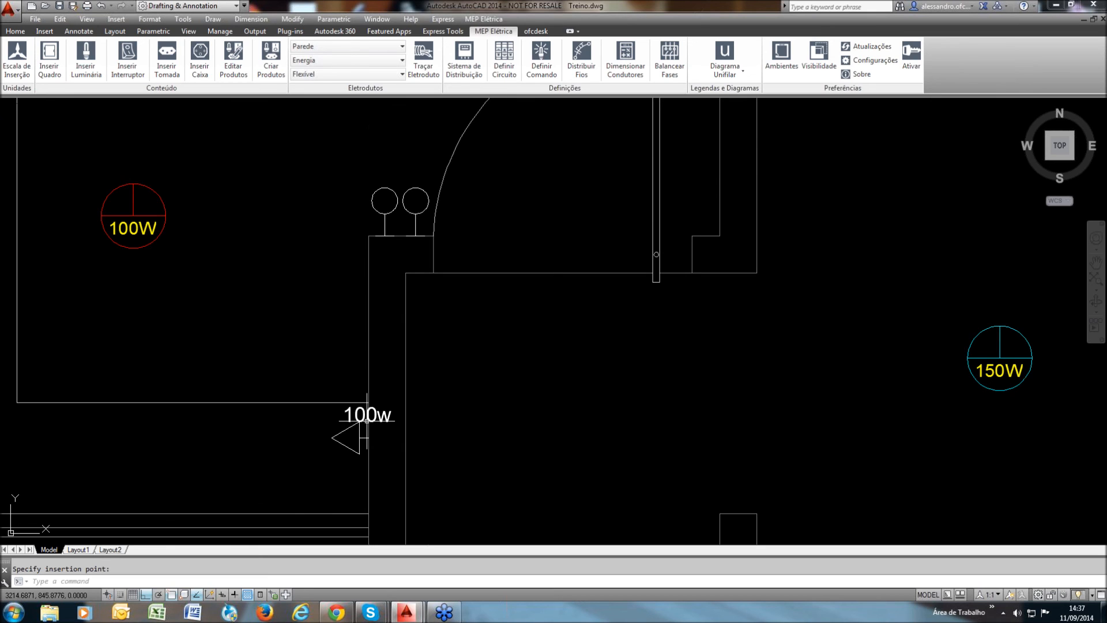
scroll(366, 421, down, 1)
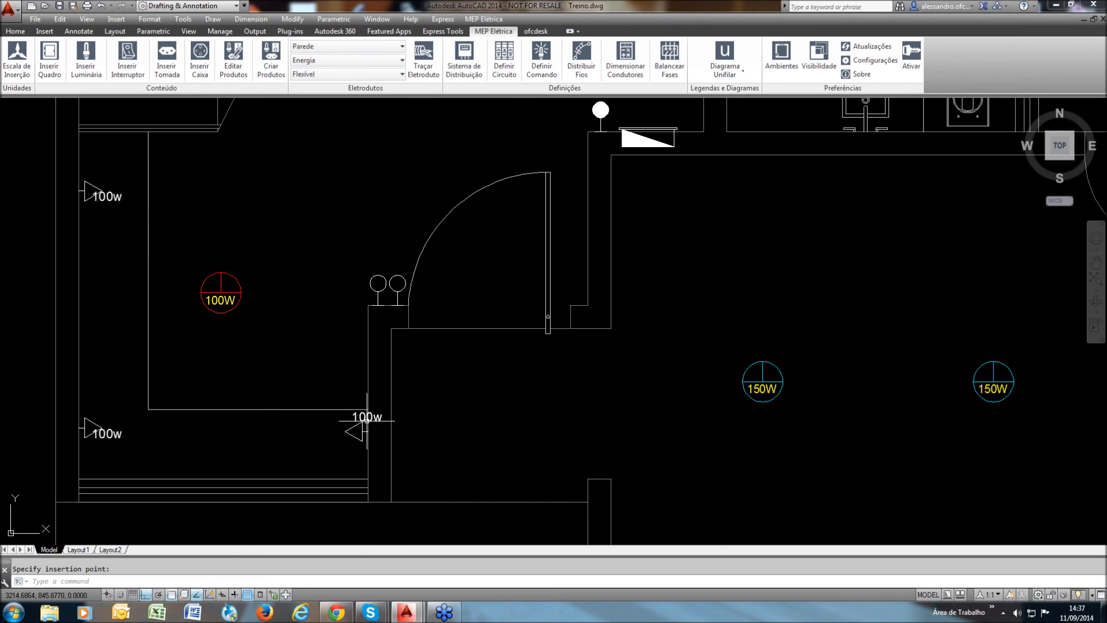
scroll(784, 393, up, 5)
scroll(694, 386, down, 4)
scroll(693, 386, down, 3)
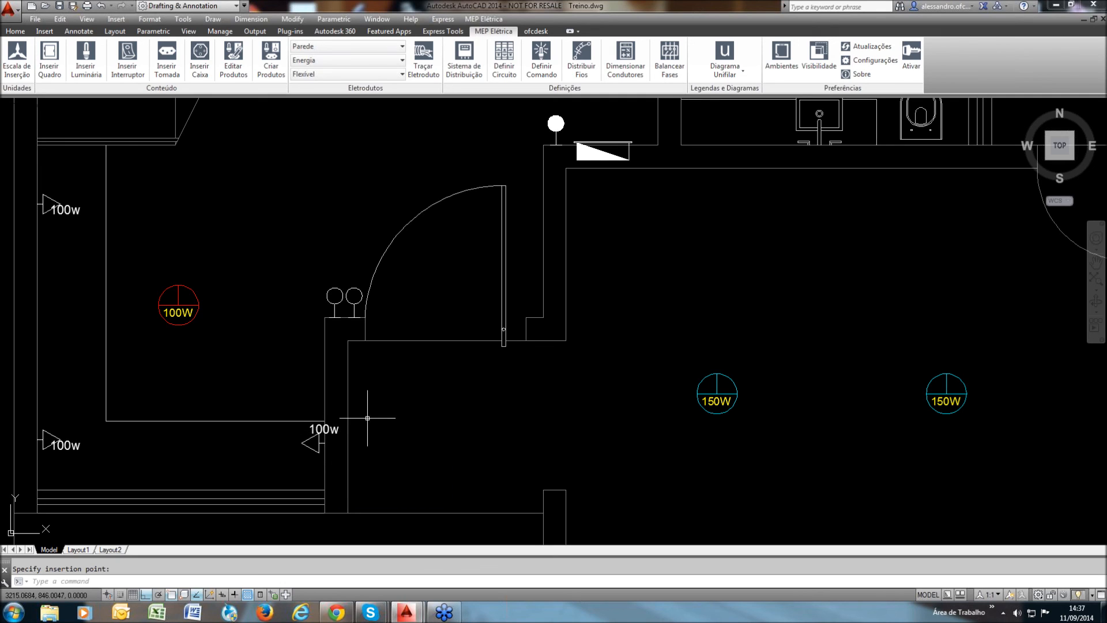
middle_drag(477, 371, 480, 381)
scroll(480, 380, down, 4)
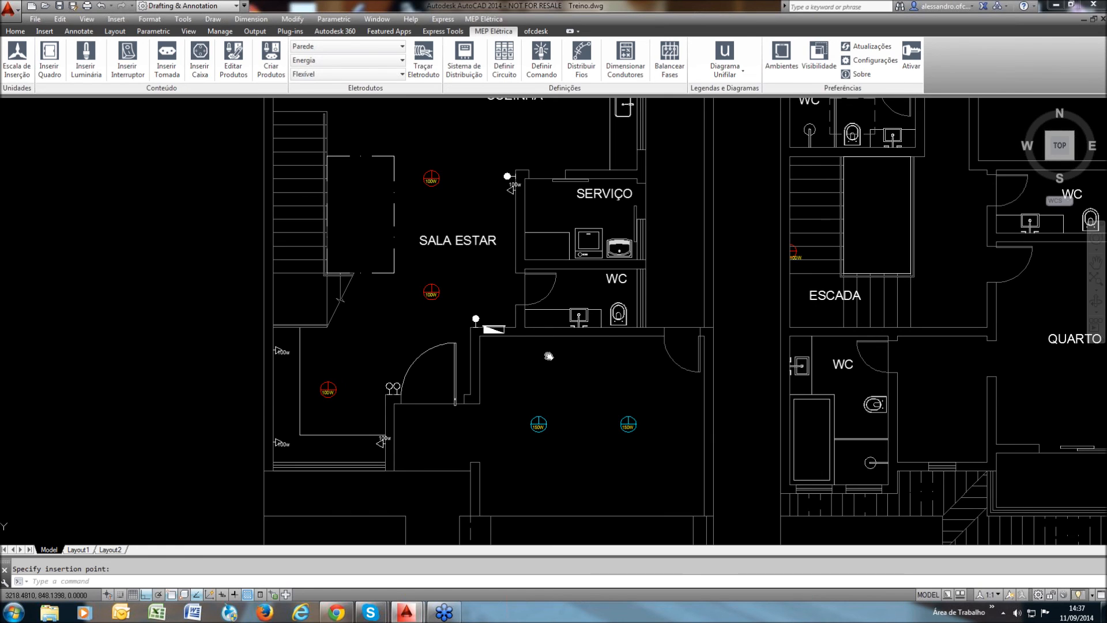
middle_drag(548, 356, 545, 379)
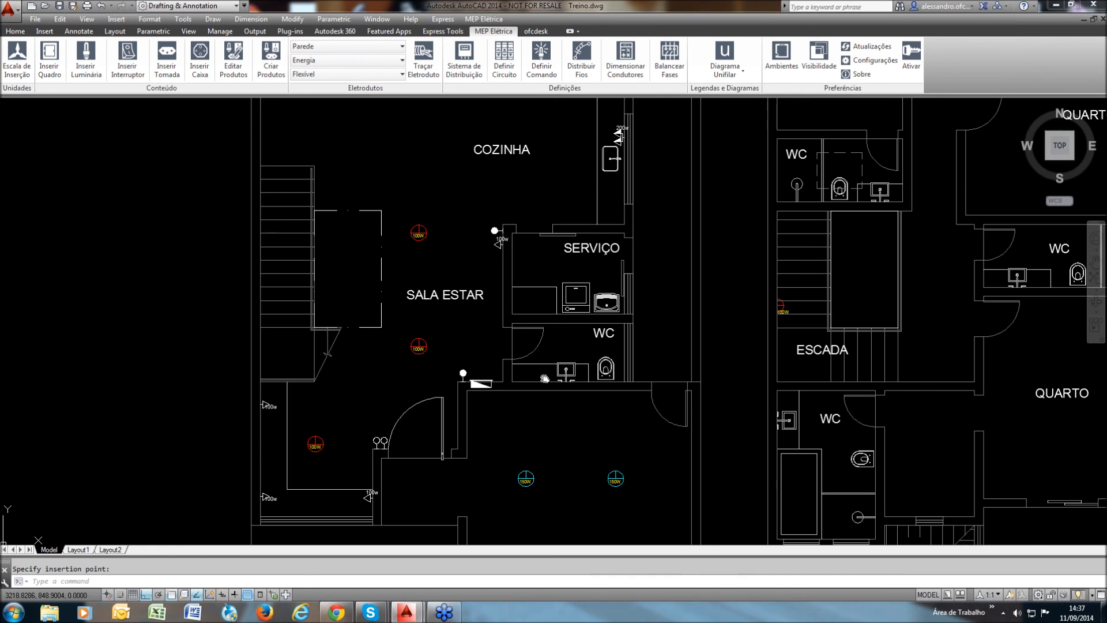
Open the double outlet beside the kitchen sink for kit editing and move the dialog to compare it with the symbol
scroll(619, 137, up, 2)
middle_drag(619, 137, 524, 295)
scroll(525, 295, up, 8)
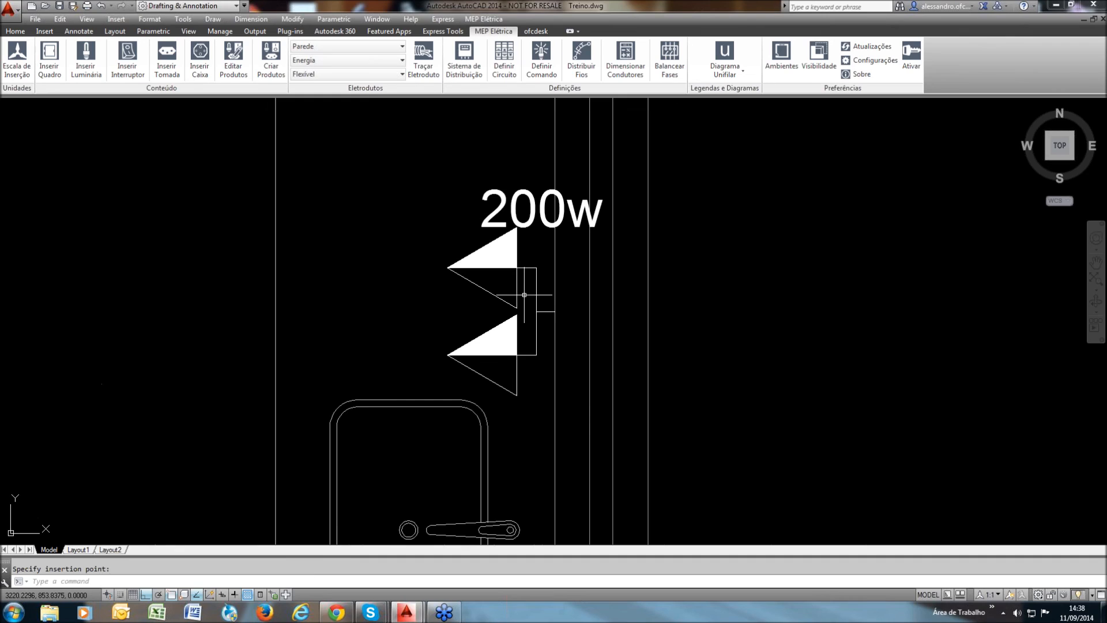
scroll(524, 295, down, 2)
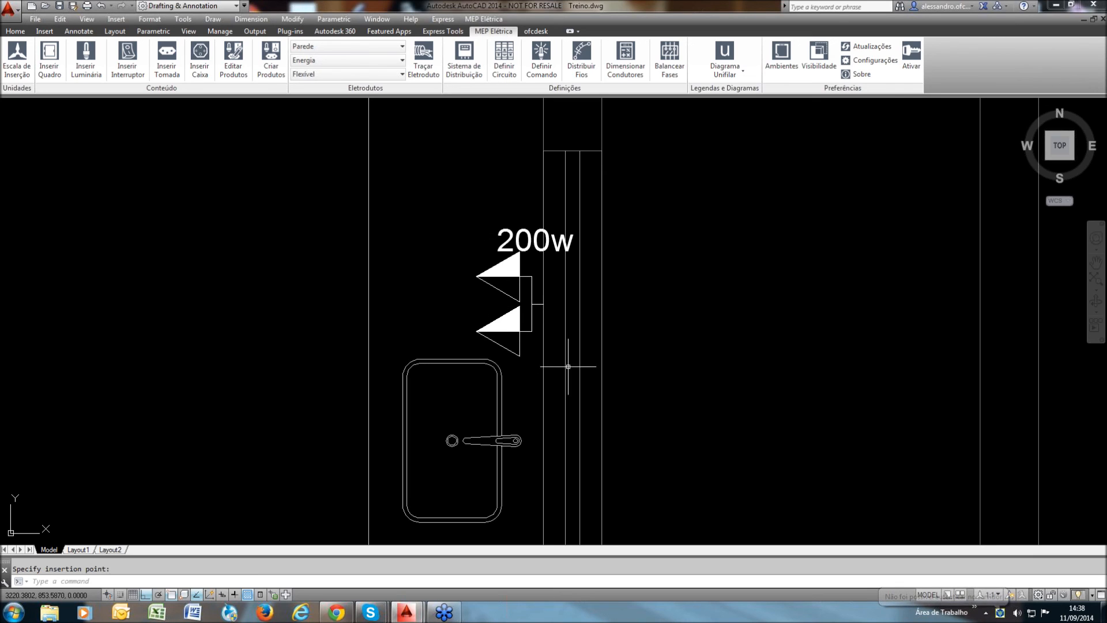
click(239, 74)
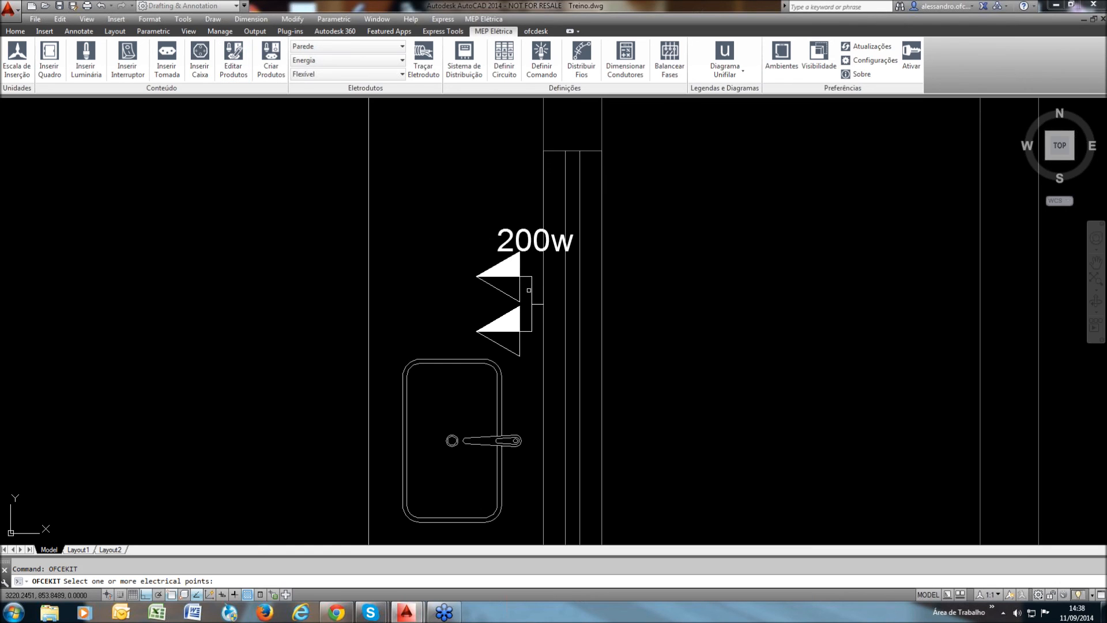
click(666, 204)
click(456, 312)
key(Return)
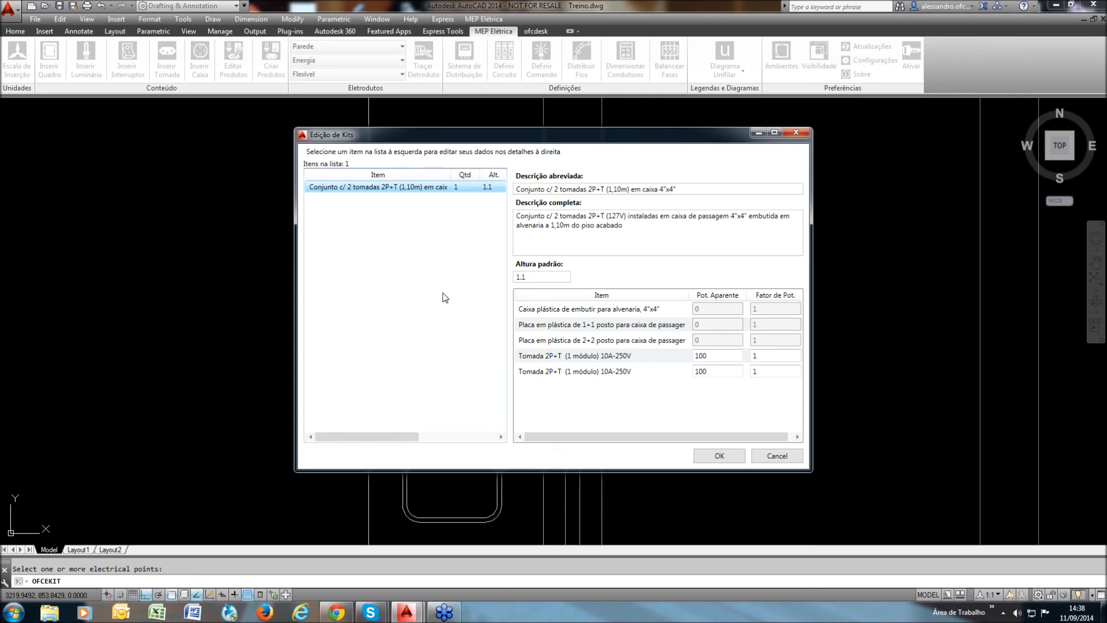
drag(450, 135, 791, 162)
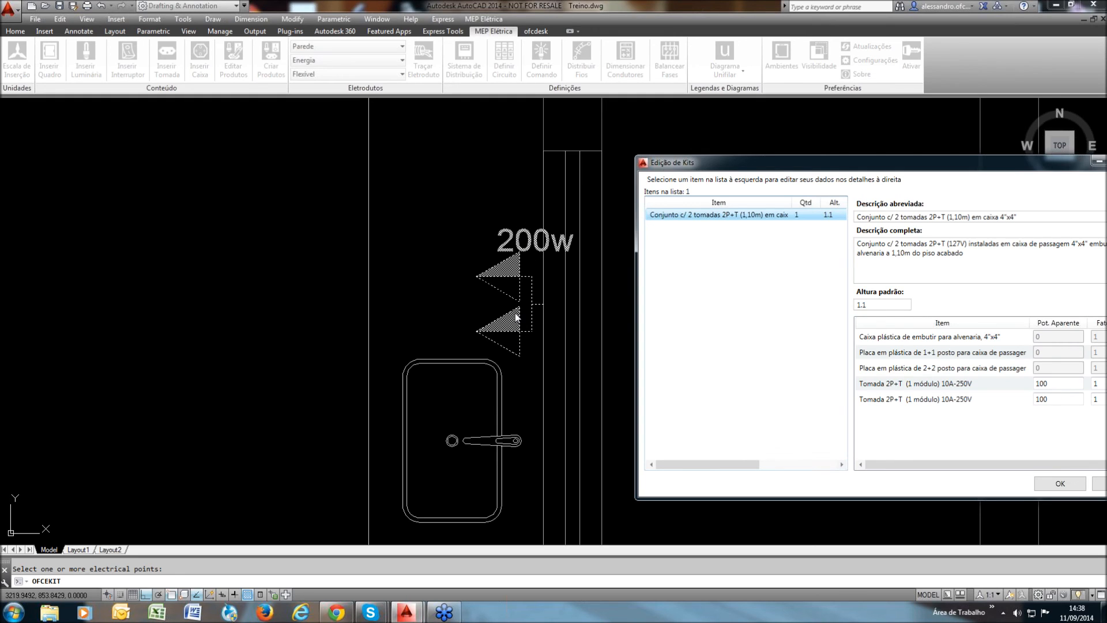
drag(796, 167, 753, 167)
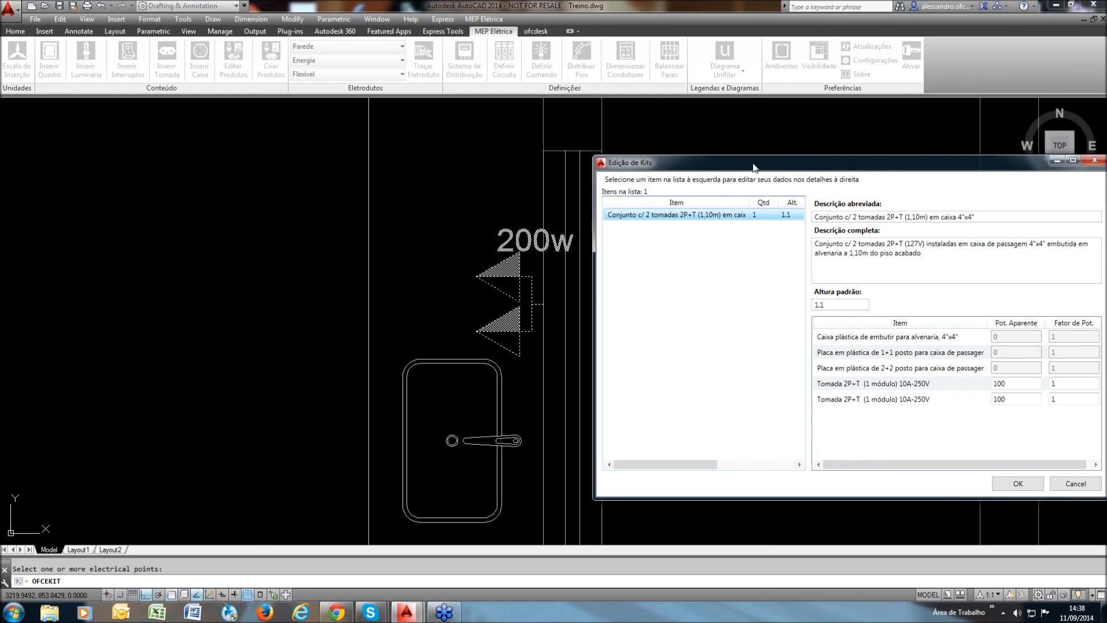
drag(753, 167, 524, 161)
Set the apparent power of the kit's two 2P+T 10A-250V outlets to 2500 for the first and 1500 for the second
drag(765, 378, 746, 380)
text(2500)
drag(765, 394, 720, 400)
text(1500)
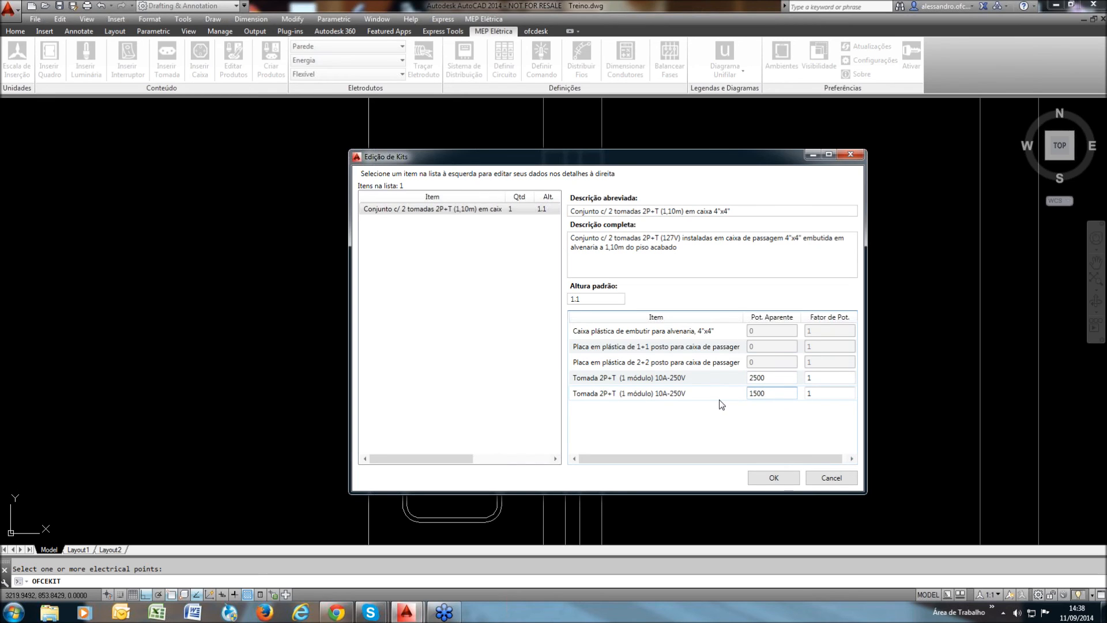
Set the double outlet kit's default height to 1.2
click(591, 298)
drag(591, 298, 571, 301)
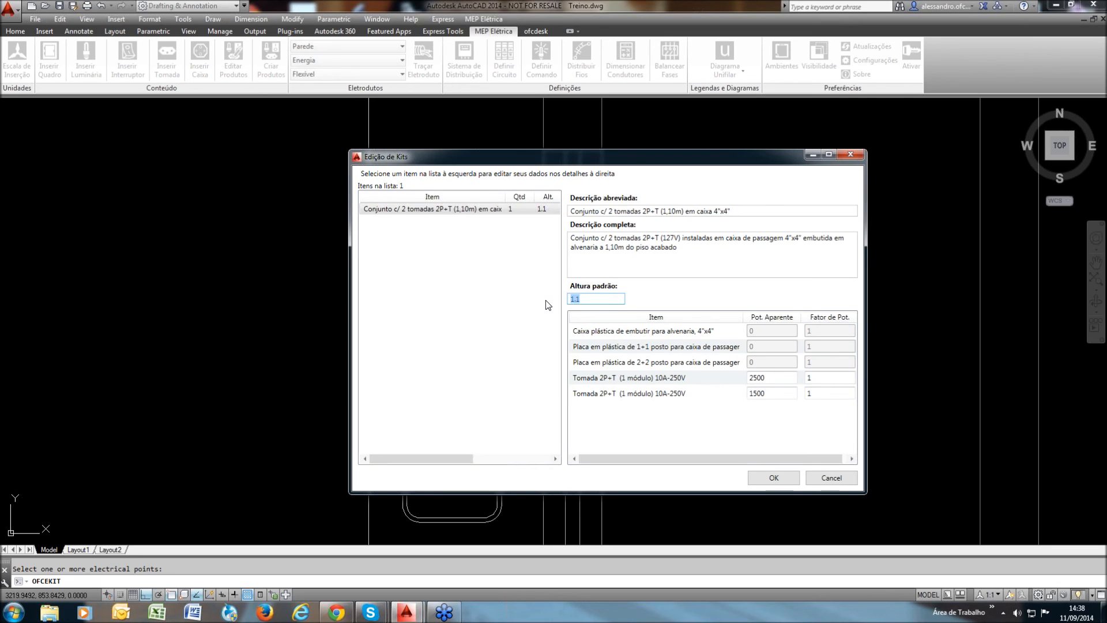
text(1.2)
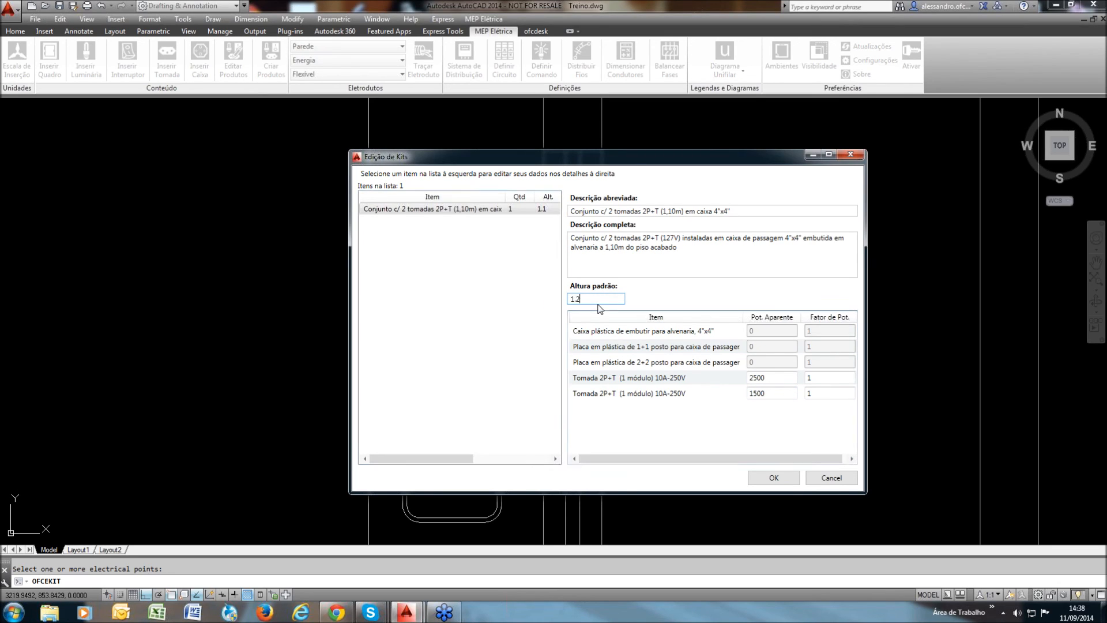
Apply the kit edits to the kitchen double outlet and inspect its updated symbol and power label
double_click(588, 299)
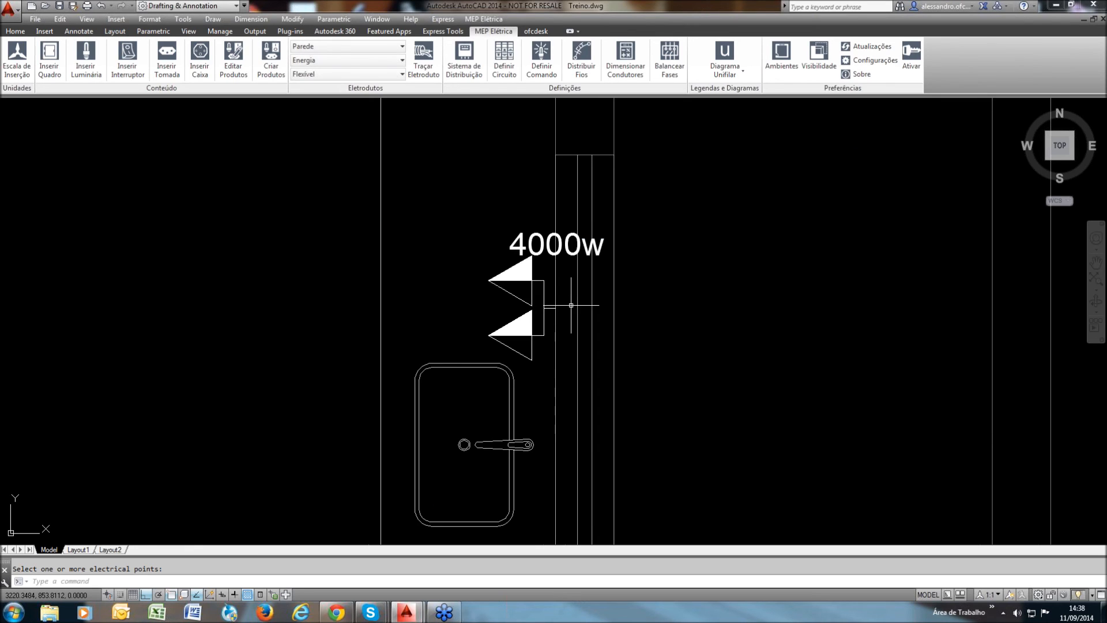
click(534, 264)
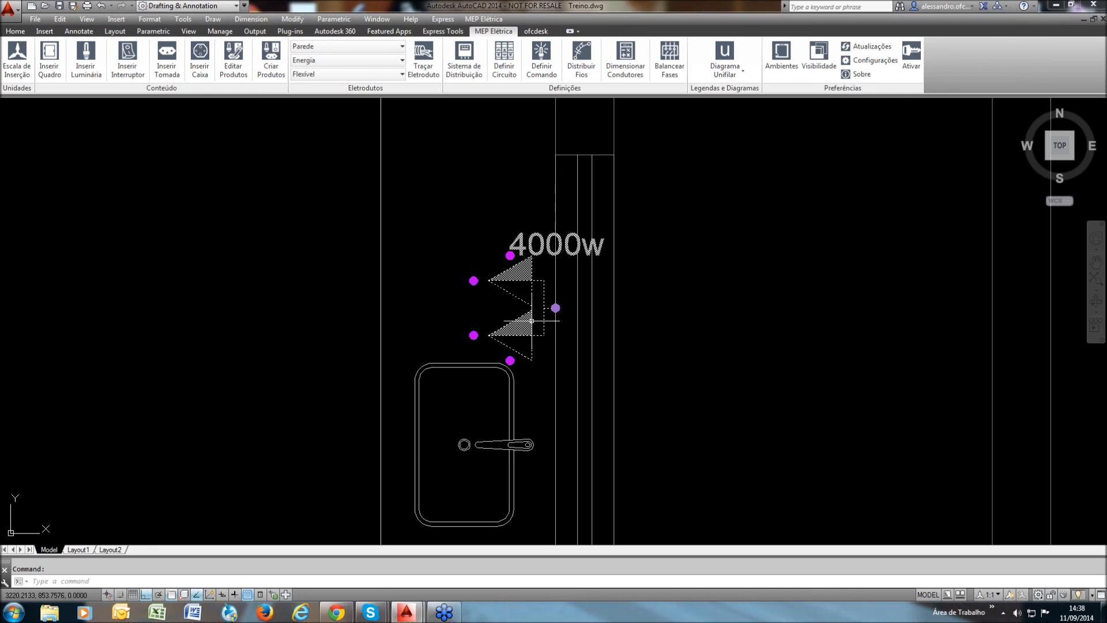
scroll(554, 363, down, 2)
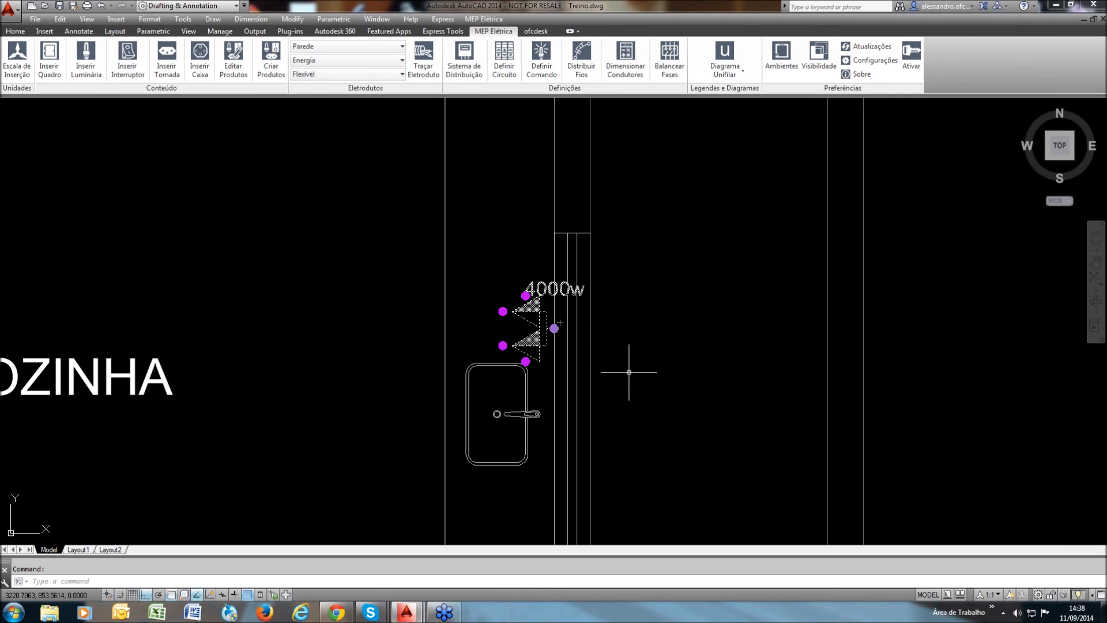
scroll(514, 404, up, 2)
Review the visibility options, especially the MEP - Elétrica texts and their layers, and check the drawing's layer list
click(819, 57)
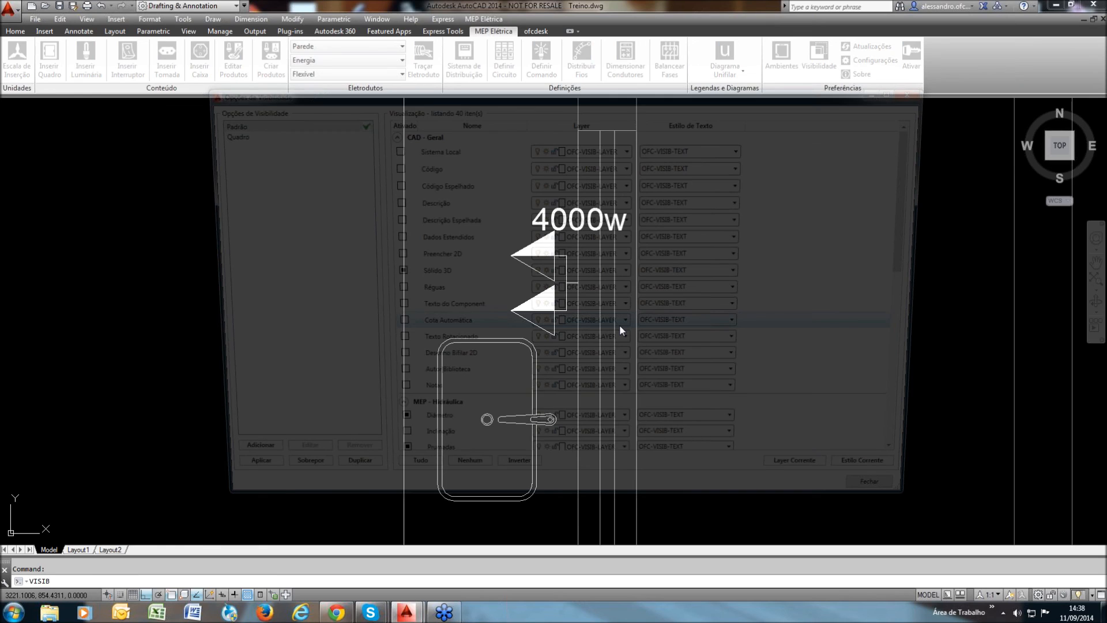
drag(923, 264, 923, 398)
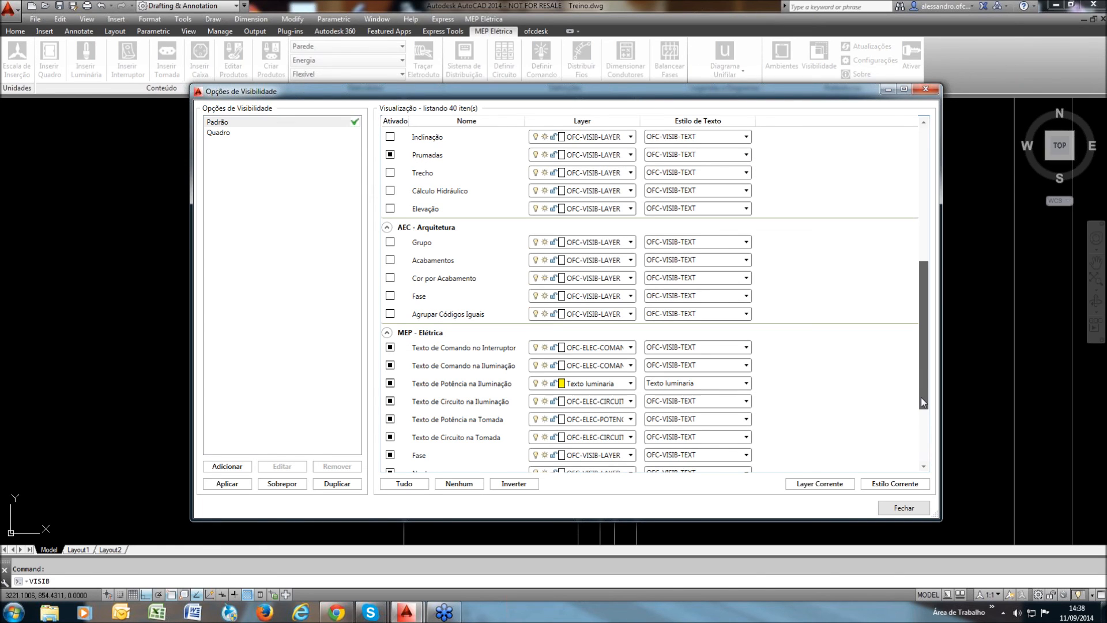
drag(922, 402, 918, 203)
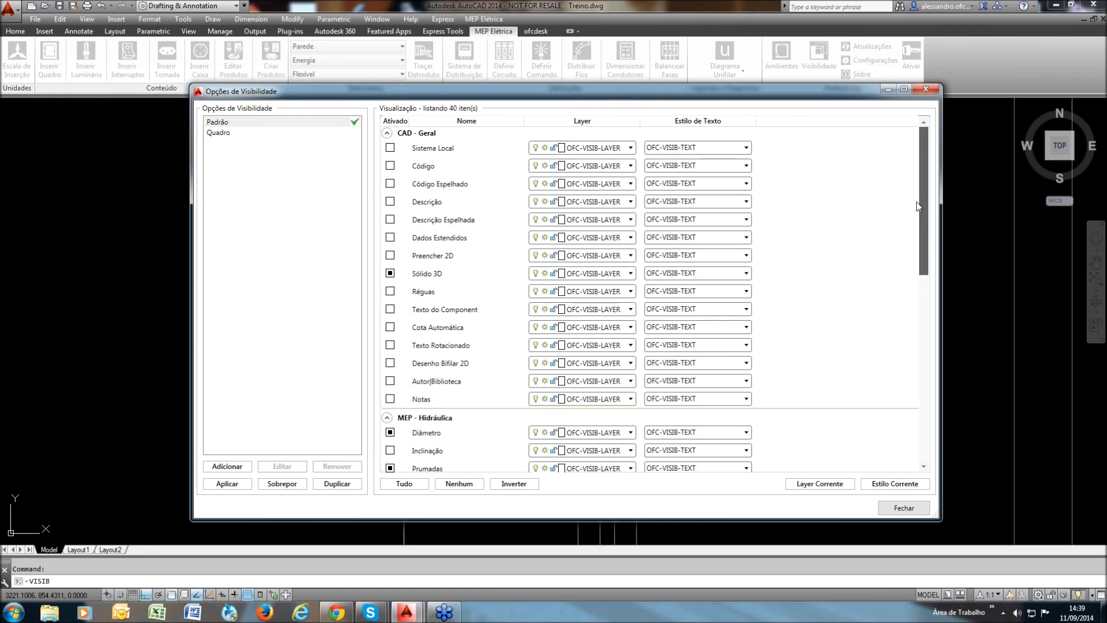
scroll(922, 254, down, 1)
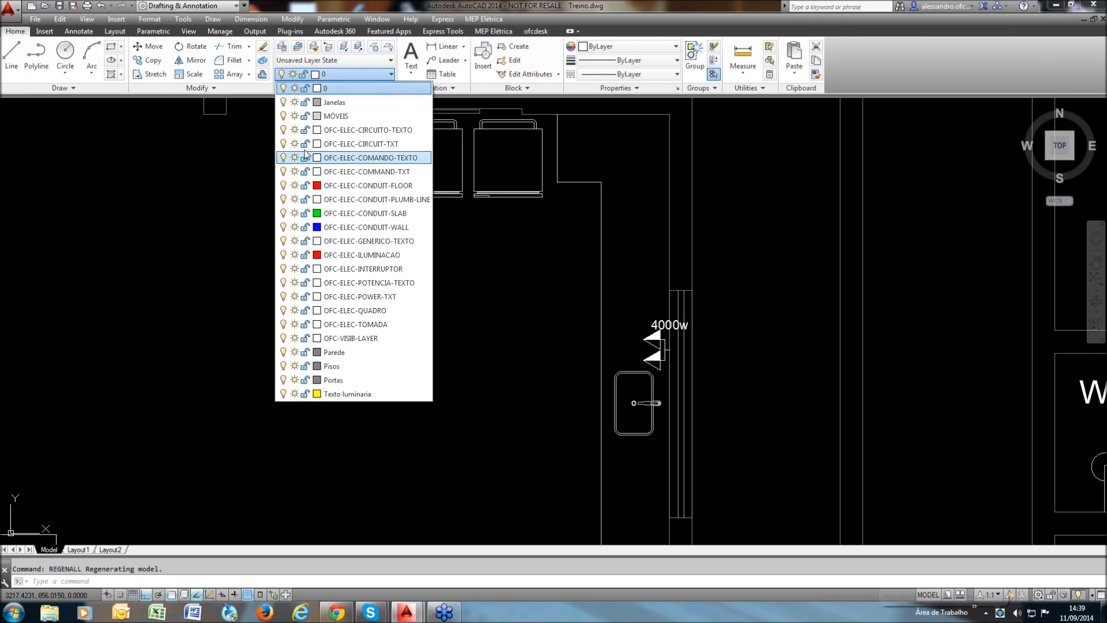
click(451, 350)
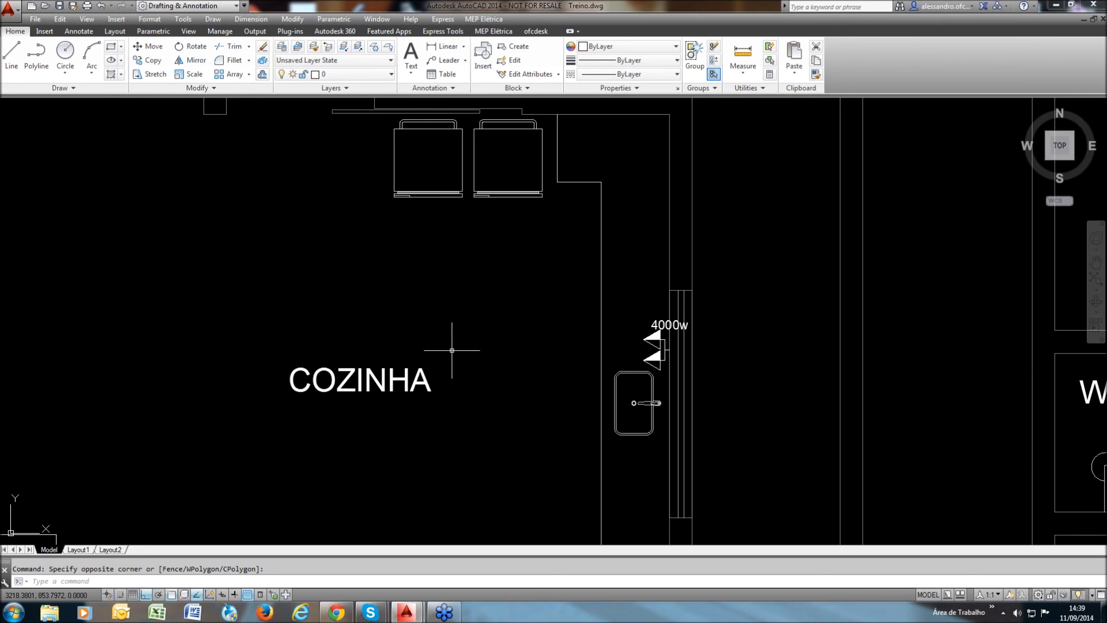
scroll(594, 300, down, 4)
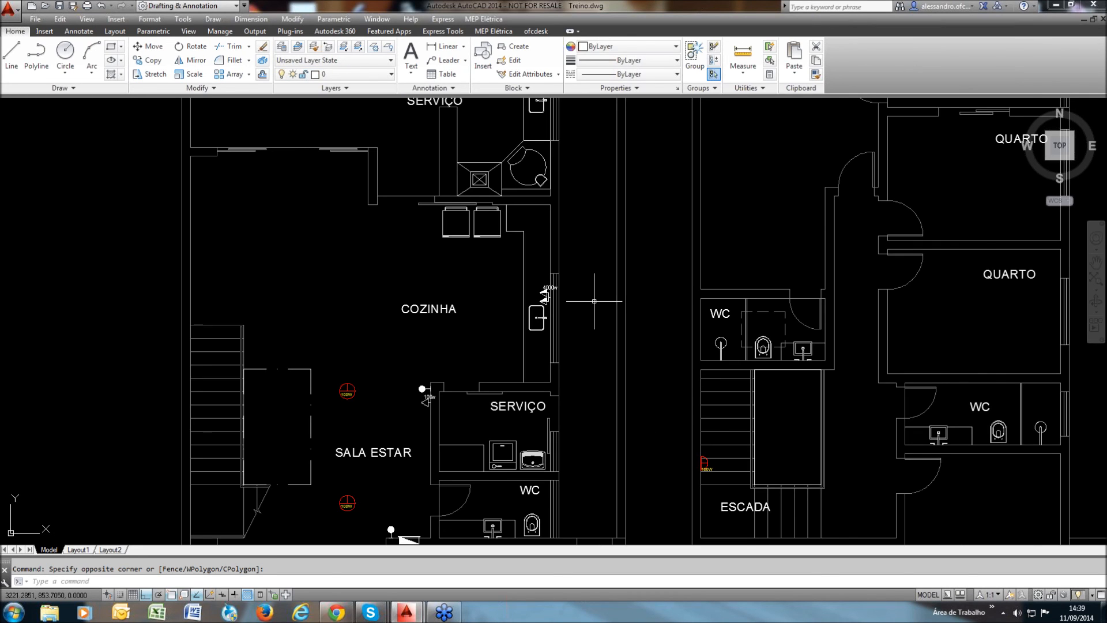
scroll(517, 282, up, 5)
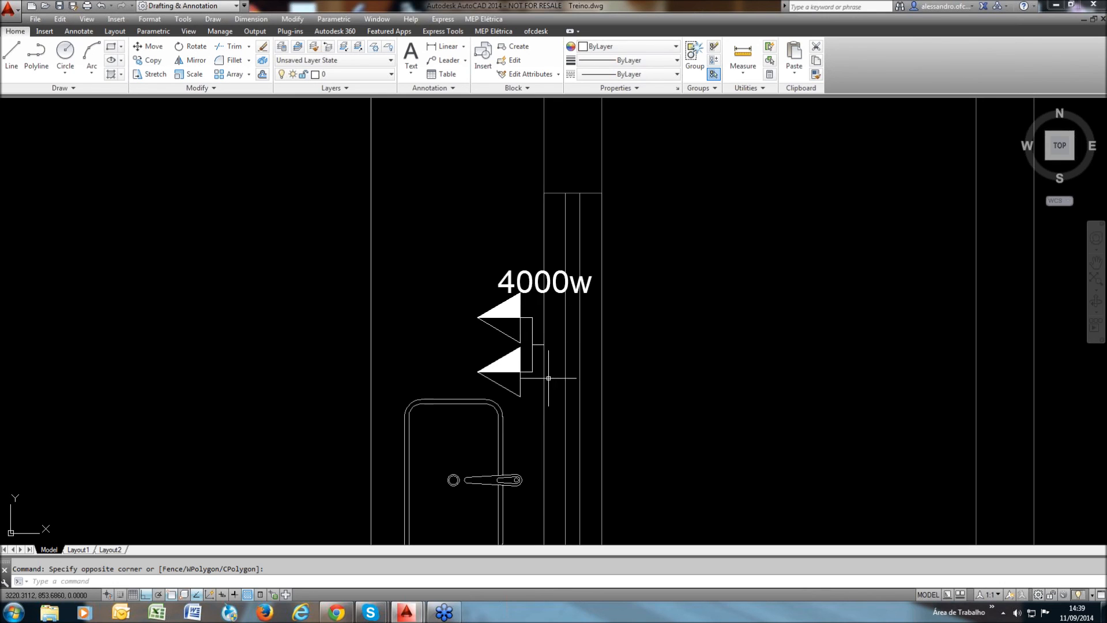
scroll(565, 353, down, 2)
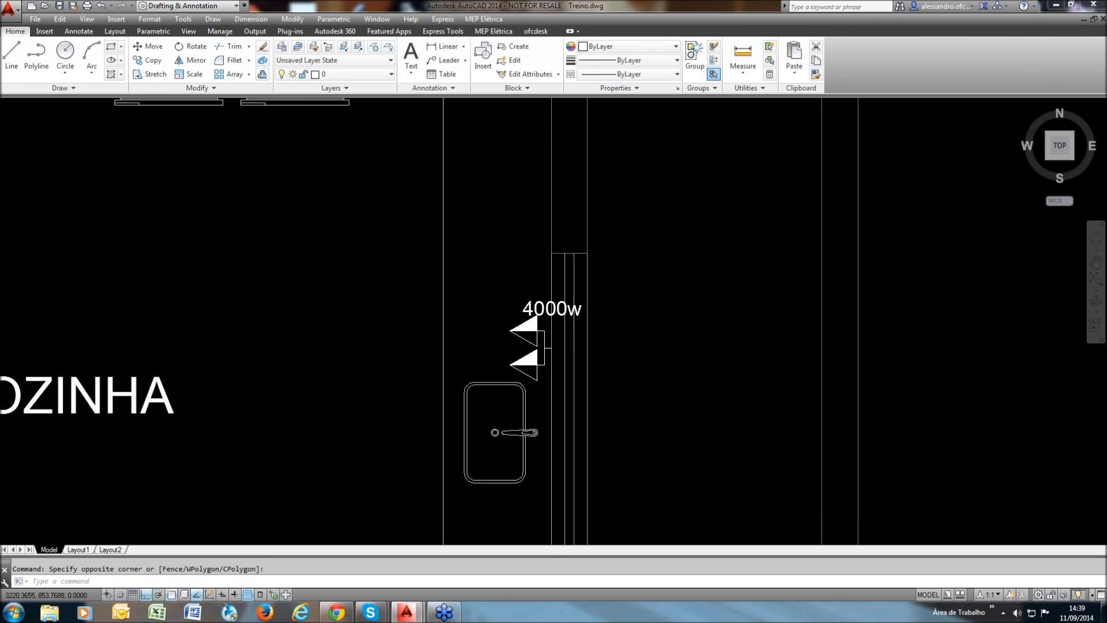
scroll(564, 353, down, 3)
scroll(564, 353, down, 3)
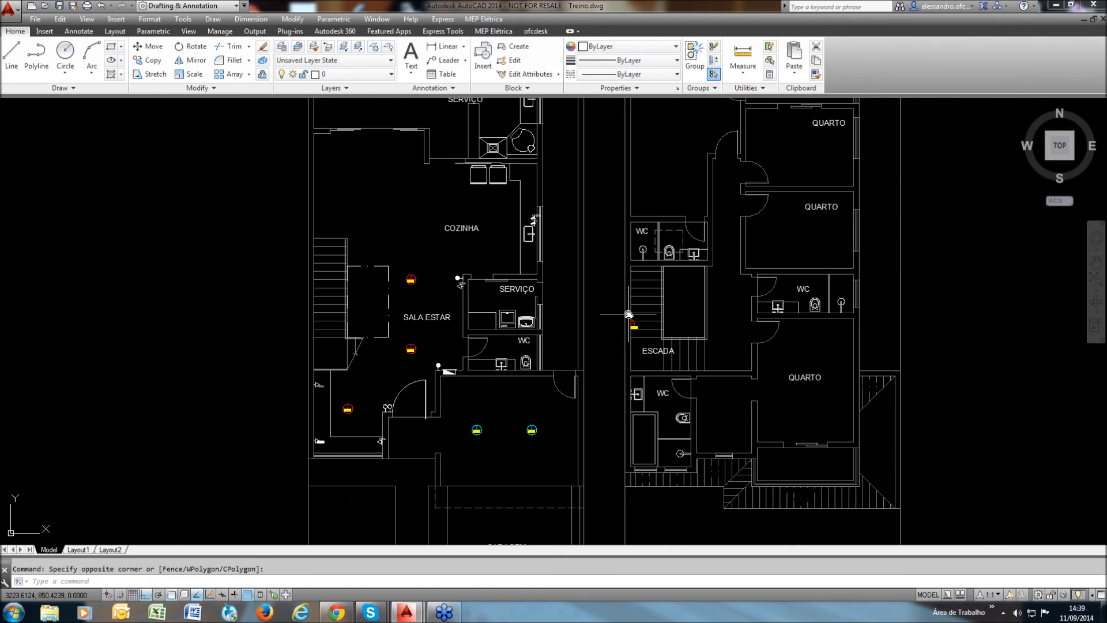
middle_drag(629, 314, 628, 293)
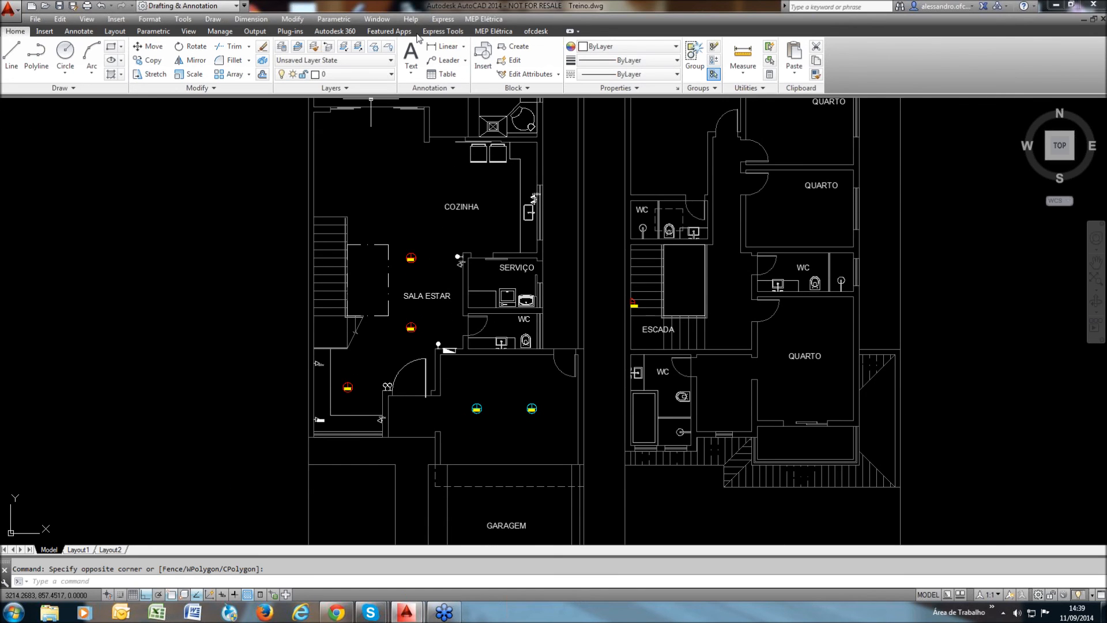
Insert a 4"x2" plastic junction box (h=1,10m) on the outer wall beside the lower stair landing
click(493, 32)
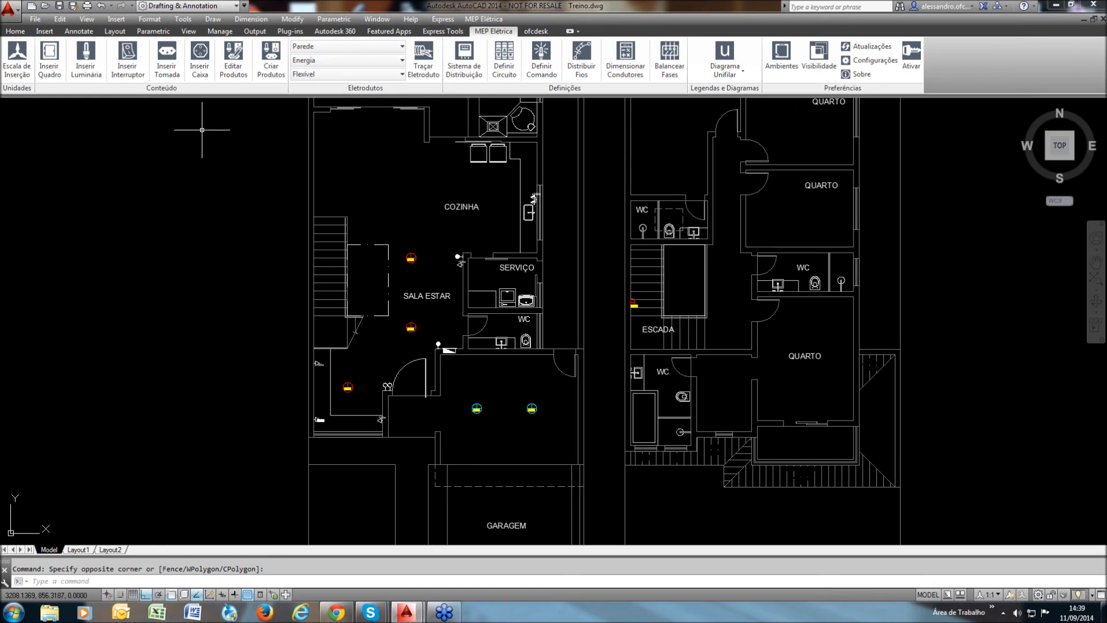
click(199, 57)
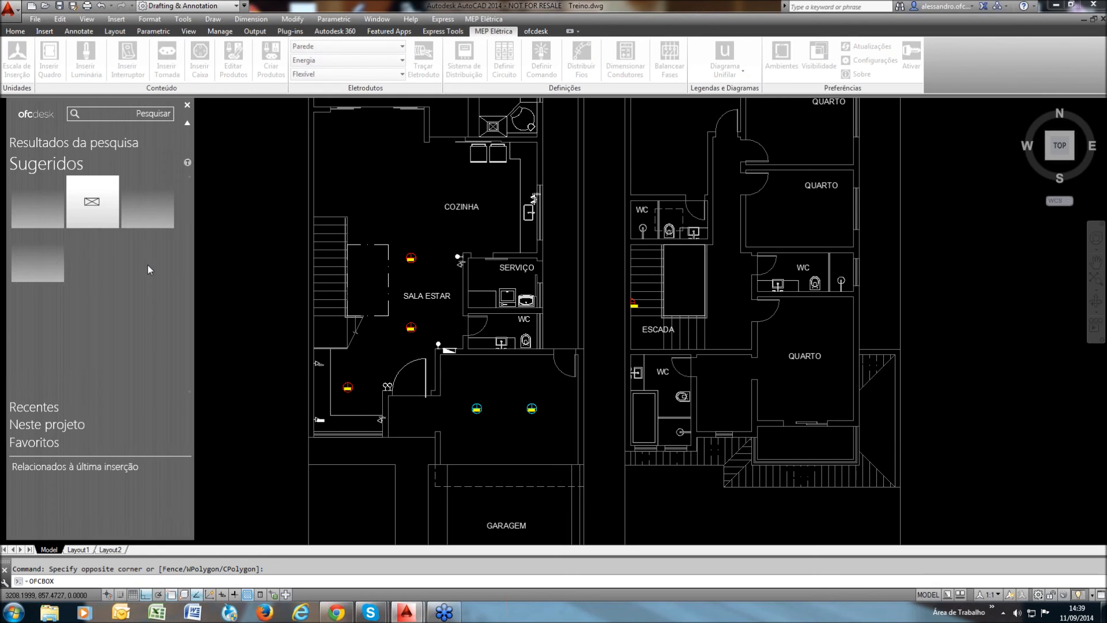
mouse_move(40, 215)
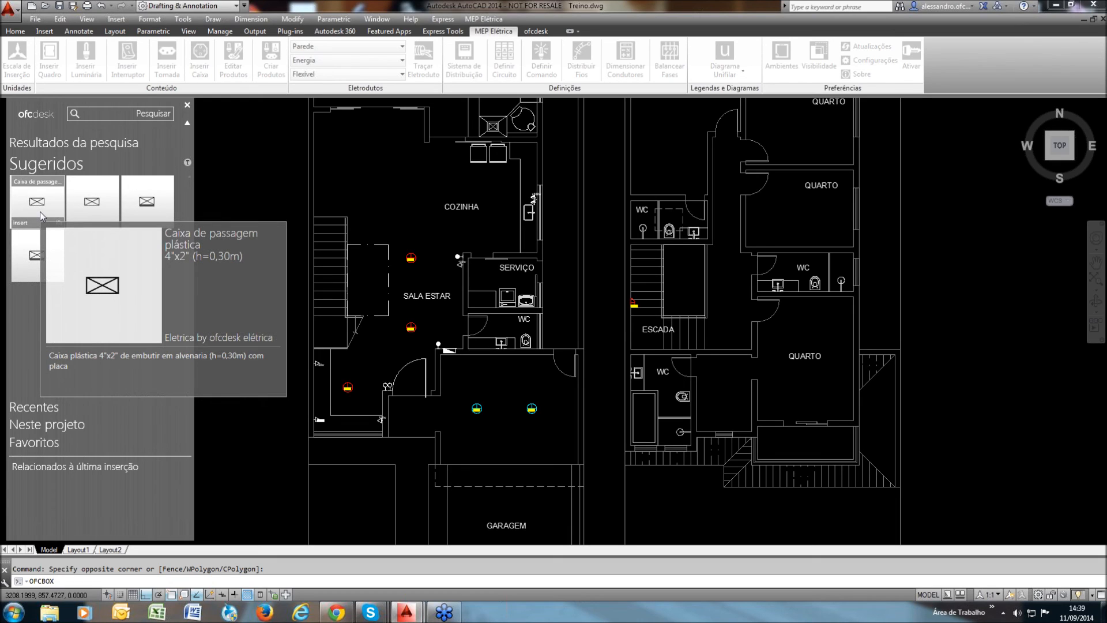
mouse_move(153, 207)
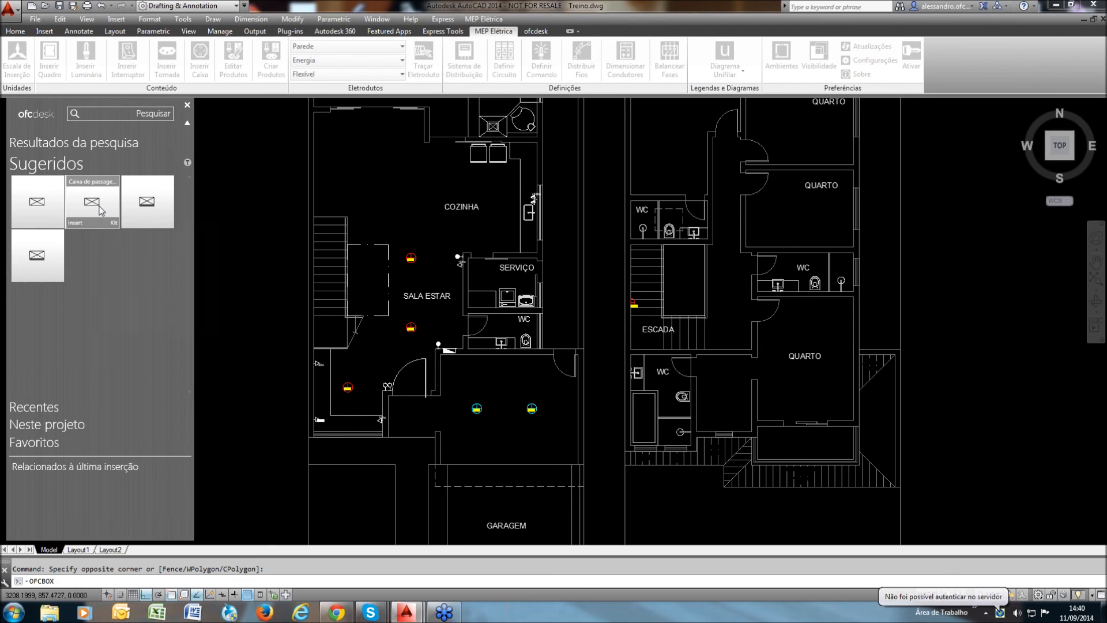
mouse_move(100, 210)
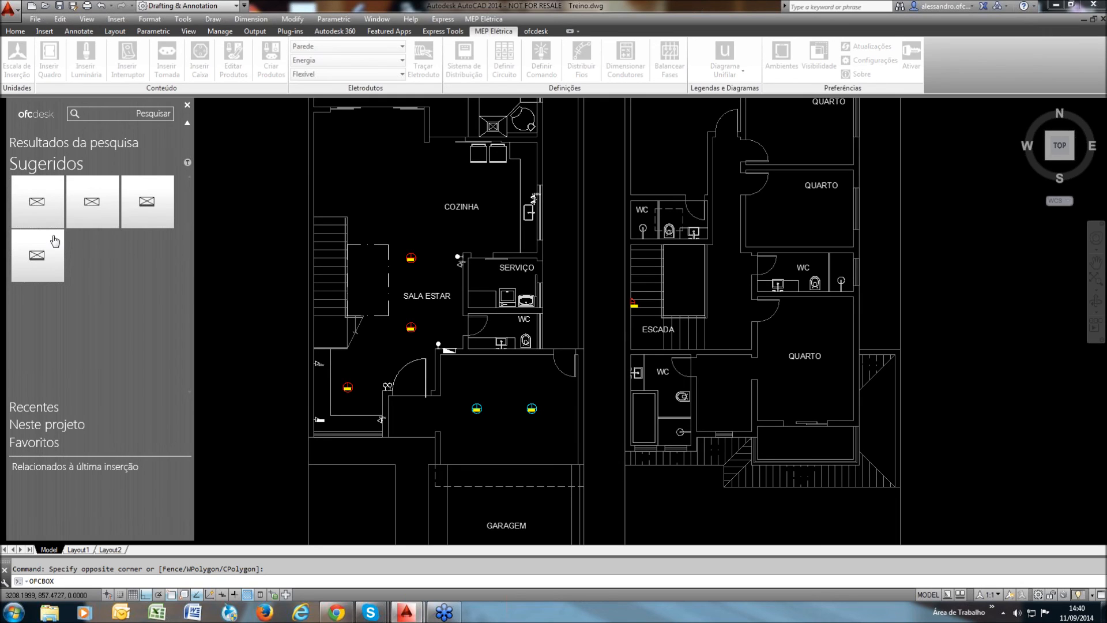
click(96, 201)
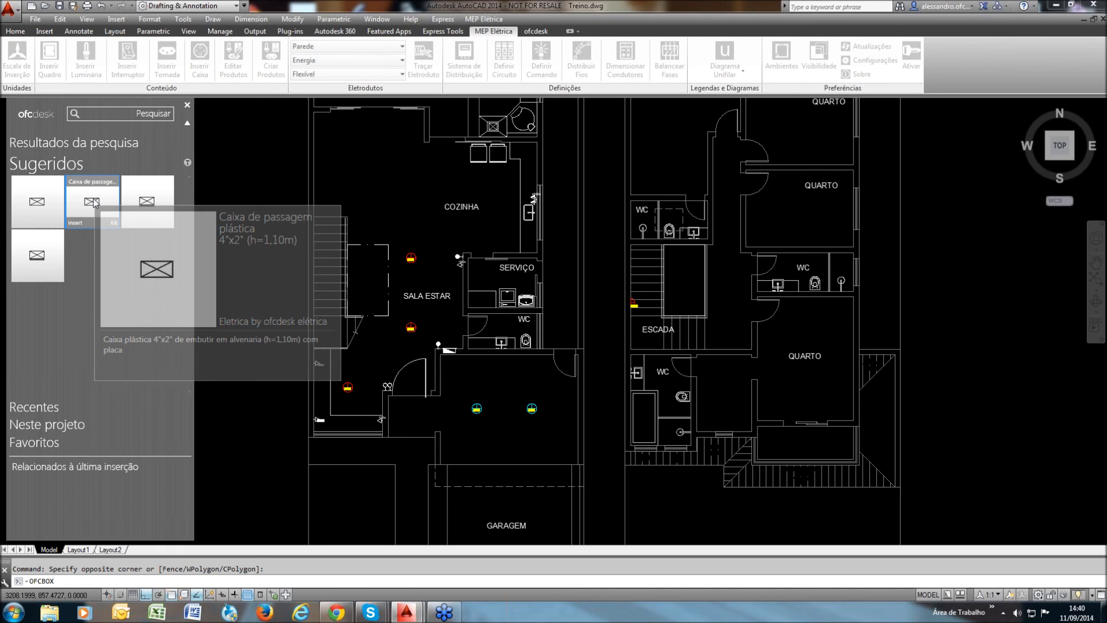
scroll(311, 330, up, 2)
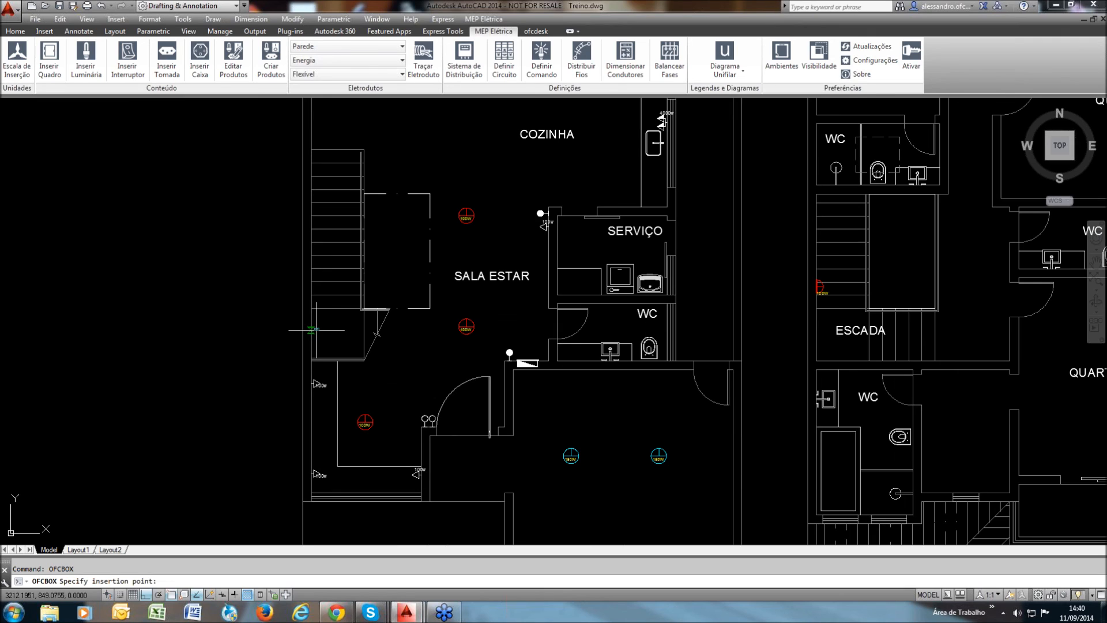
scroll(311, 330, up, 2)
click(310, 332)
scroll(310, 334, up, 4)
click(334, 319)
scroll(376, 328, down, 6)
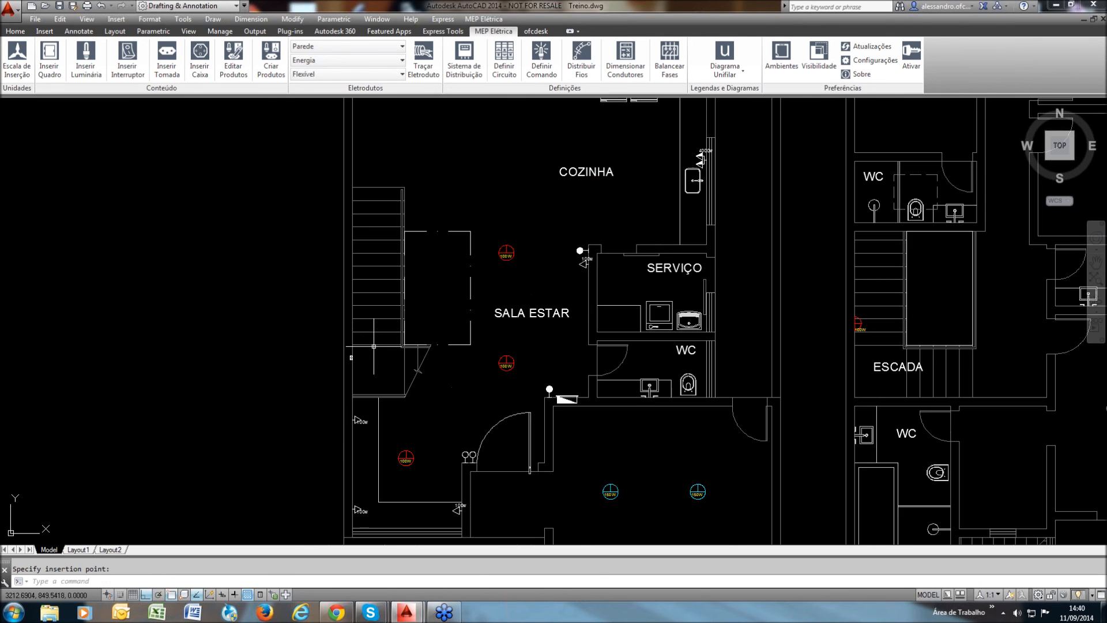
scroll(363, 355, up, 3)
key(Escape)
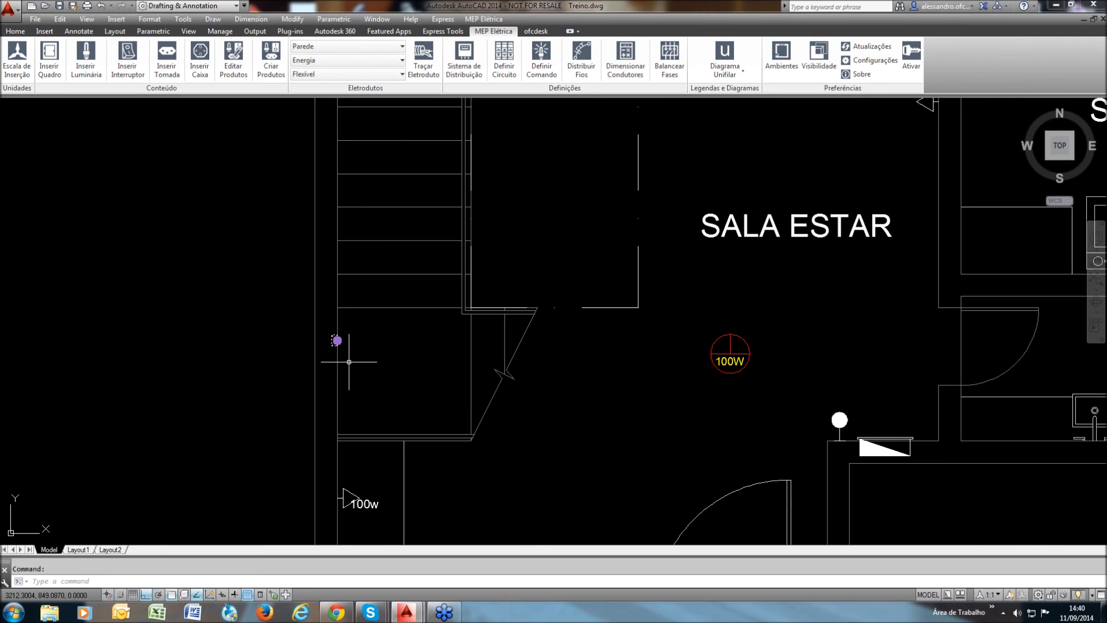
click(338, 341)
middle_drag(365, 248, 372, 388)
middle_drag(349, 152, 349, 280)
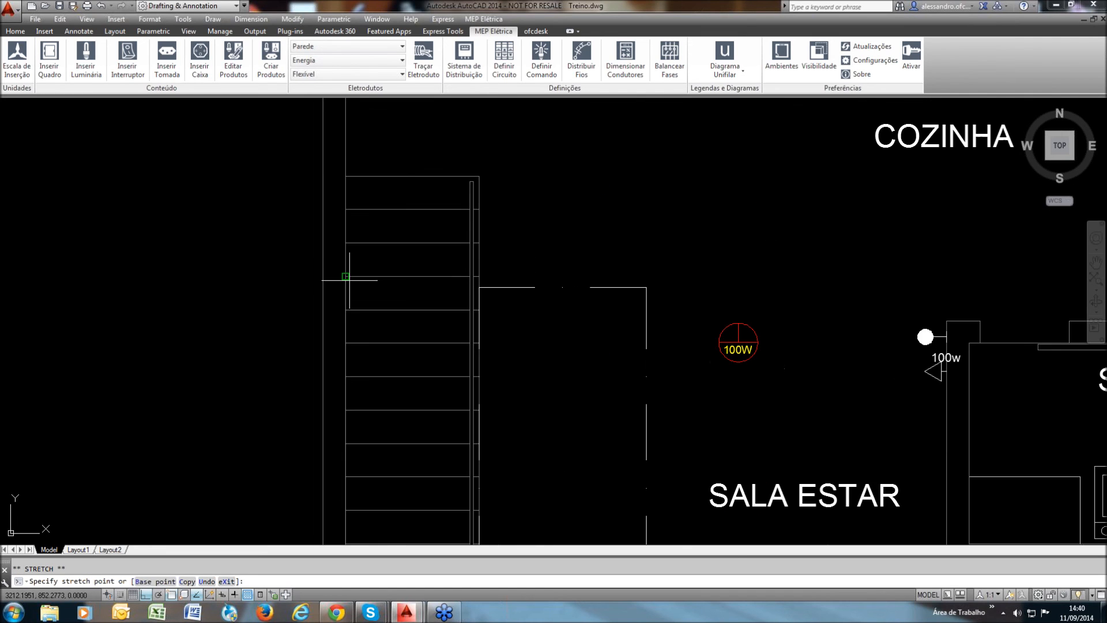
key(Escape)
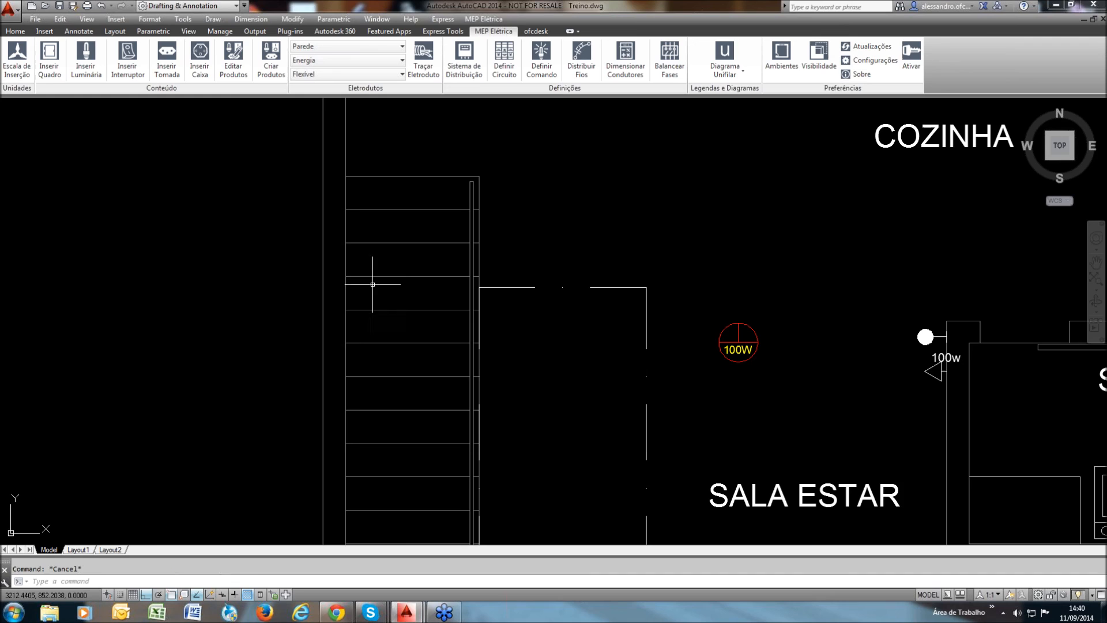
key(ctrl+z)
Move the junction box along the outer wall to beside the upper steps of the staircase
click(334, 339)
text(m)
key(Return)
click(367, 387)
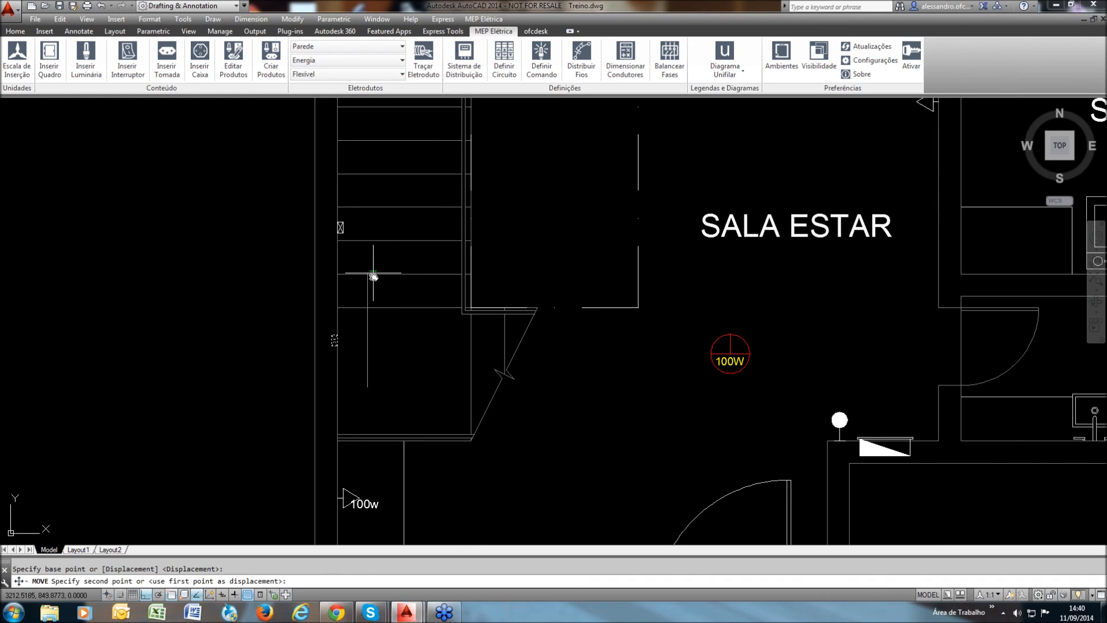
middle_drag(373, 277, 358, 515)
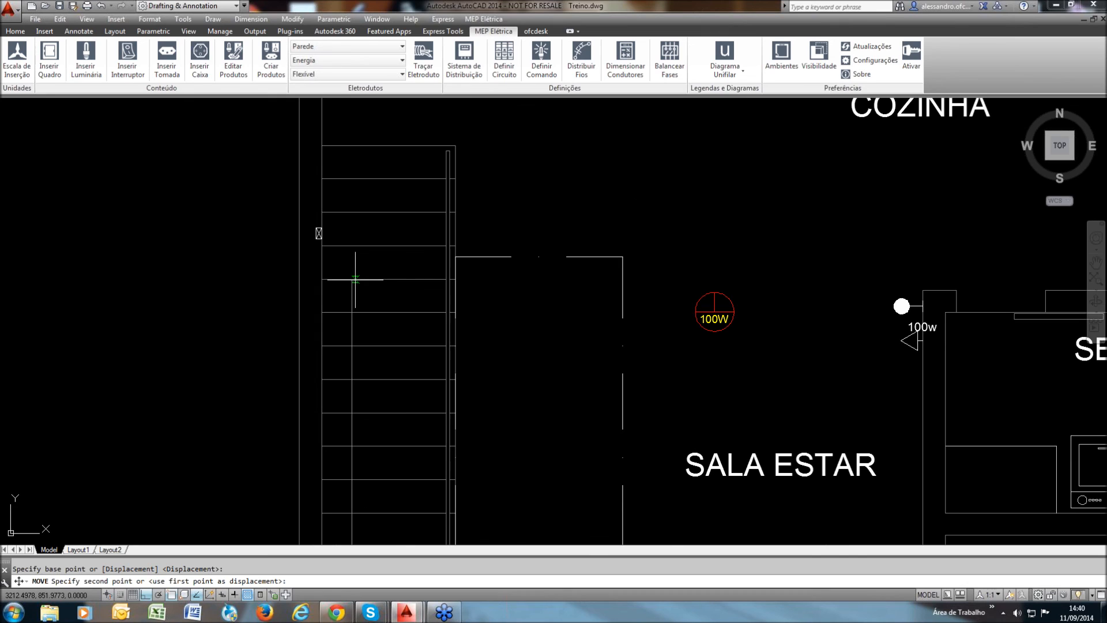
click(355, 279)
Move the junction box slightly so that it sits inside the wall, against the inner wall line beside the stairs
scroll(322, 229, up, 2)
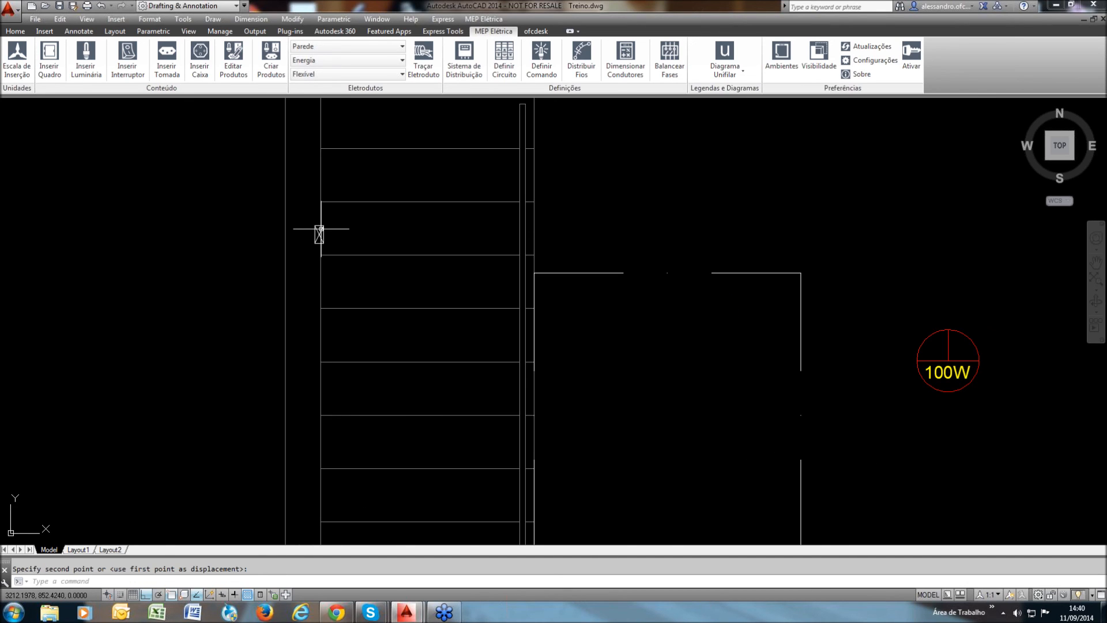
scroll(318, 233, up, 4)
click(332, 226)
click(327, 232)
scroll(323, 238, up, 1)
key(Escape)
key(Escape)
click(332, 240)
click(325, 236)
text(m)
key(Return)
click(326, 265)
scroll(328, 256, down, 5)
scroll(330, 268, down, 2)
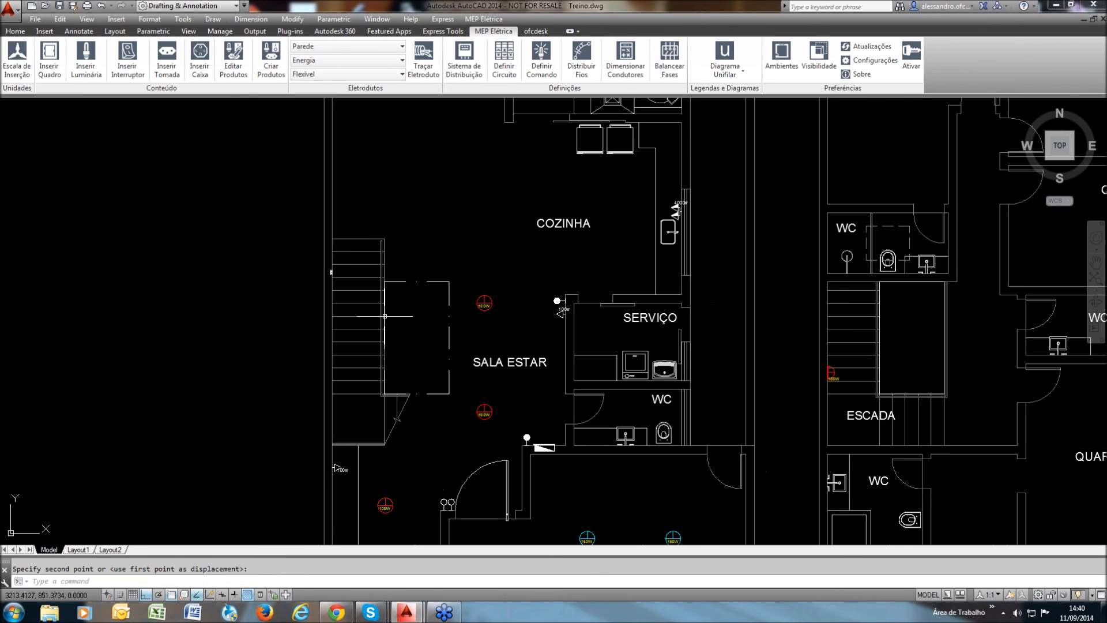
Select the junction box beside the stairs, examine its layer and the layer list, and clear the selection
middle_drag(448, 391, 444, 343)
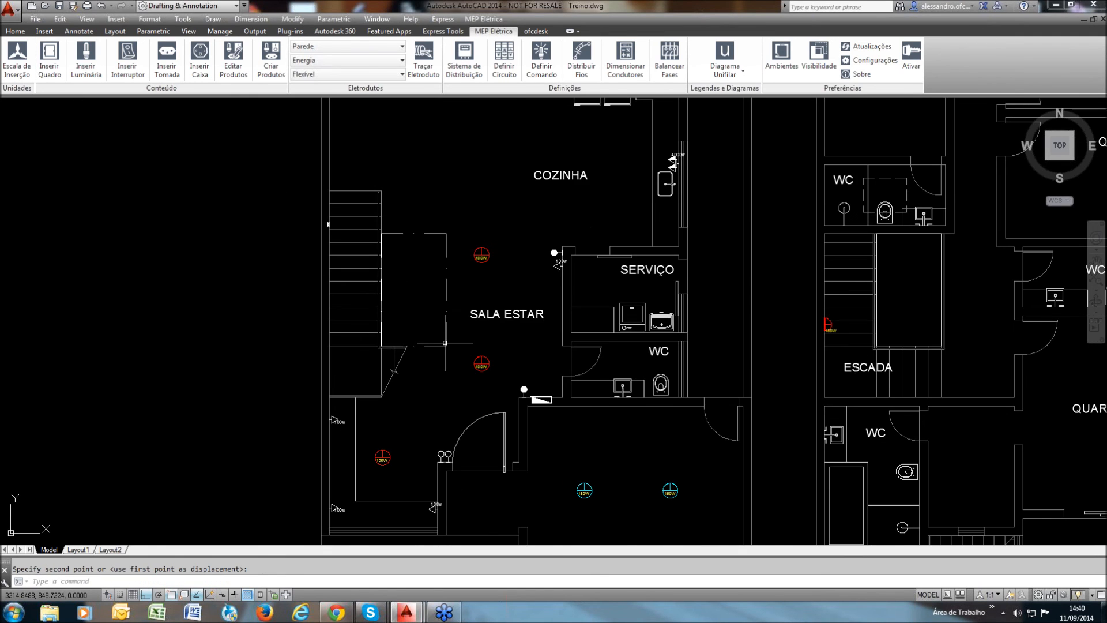
scroll(328, 235, up, 4)
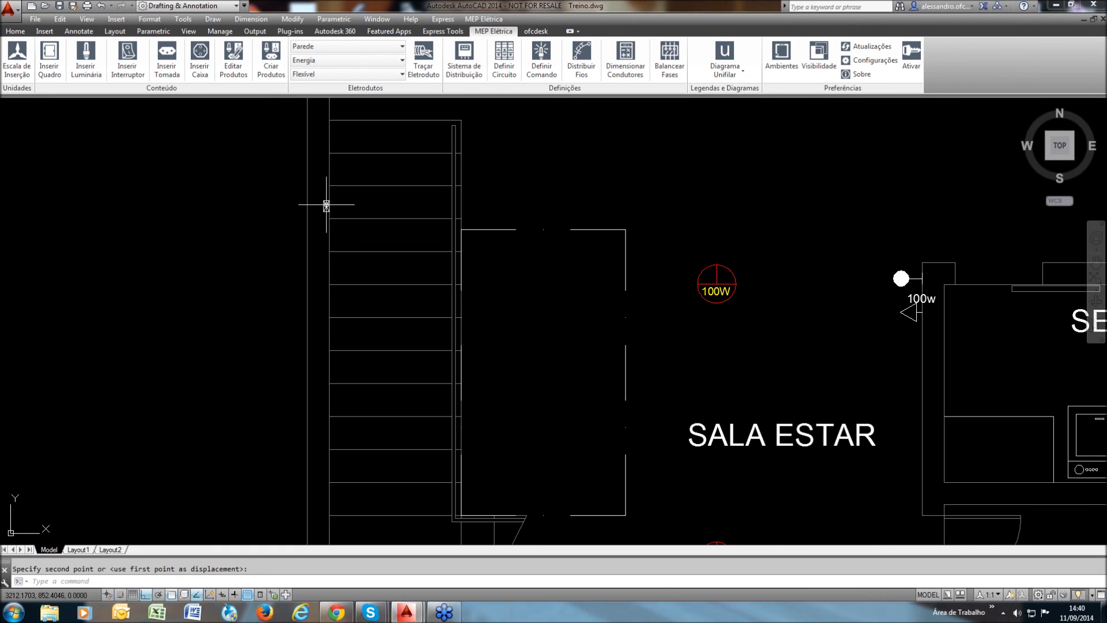
click(328, 205)
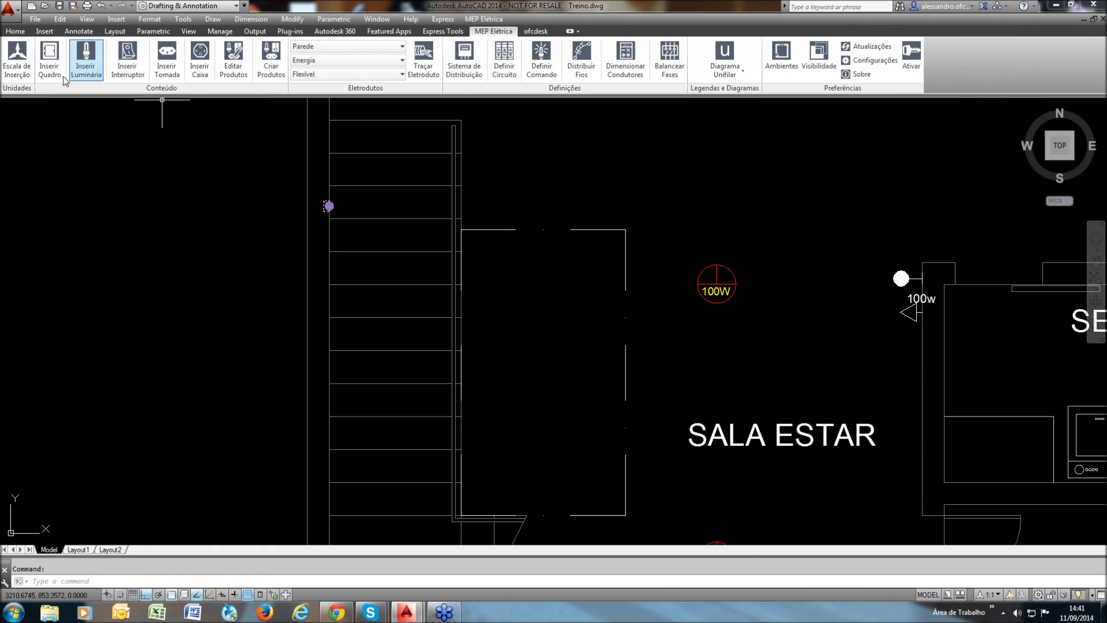
key(Escape)
click(328, 204)
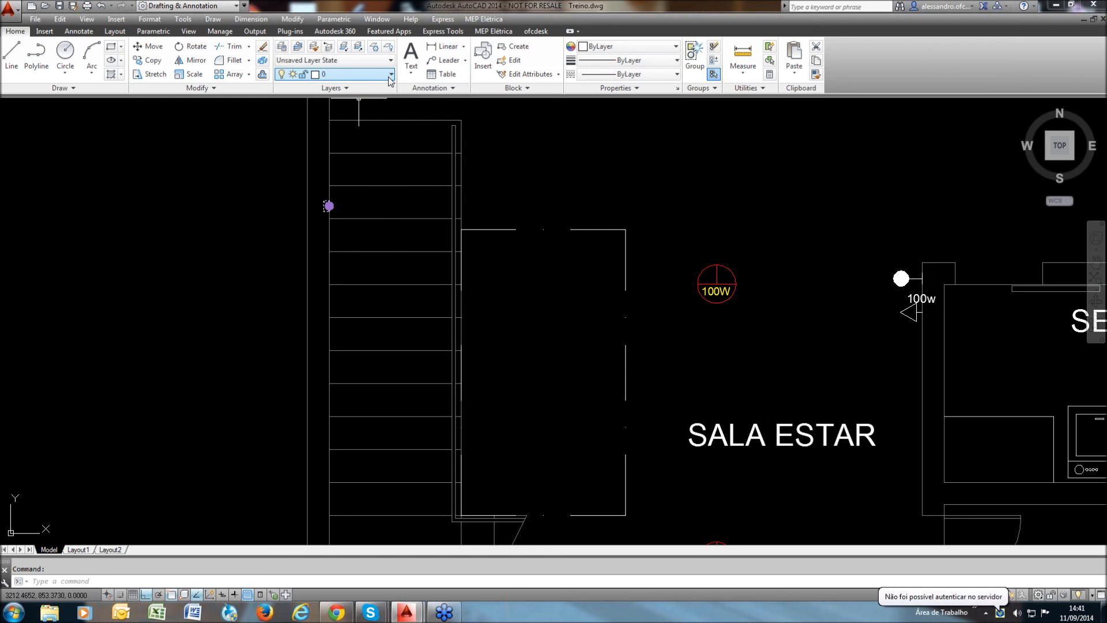
click(390, 75)
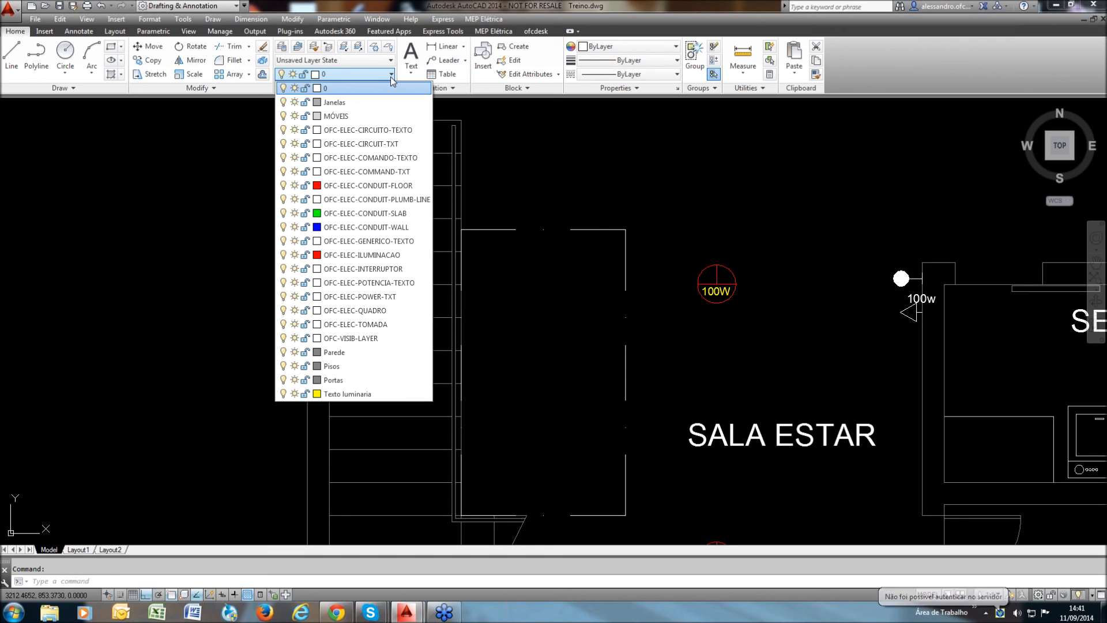
click(390, 78)
key(Escape)
scroll(369, 204, down, 2)
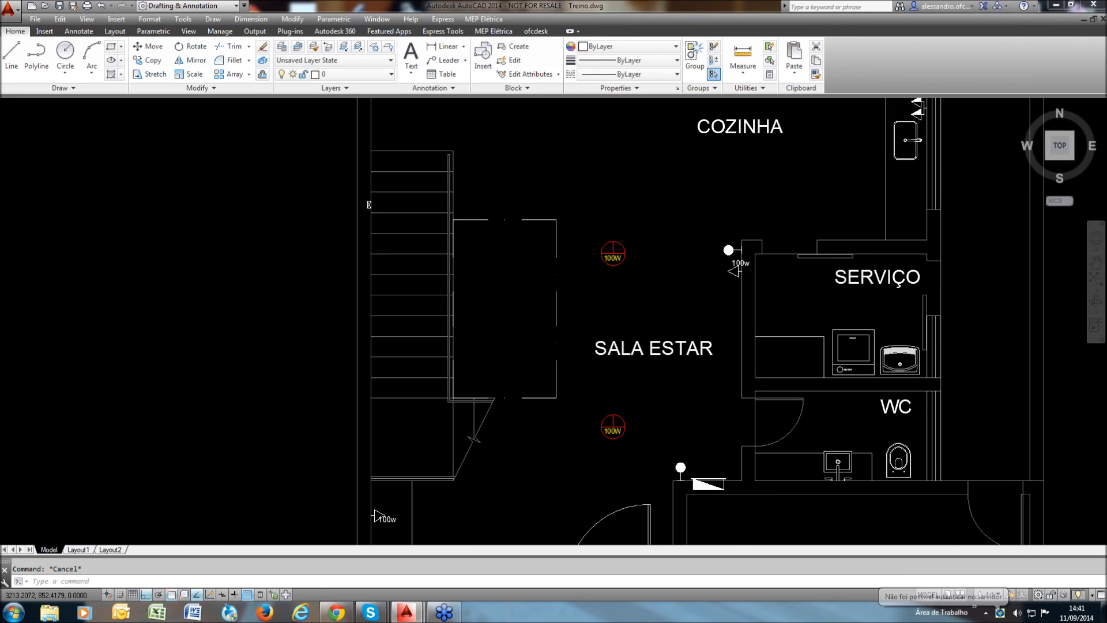
scroll(171, 214, down, 2)
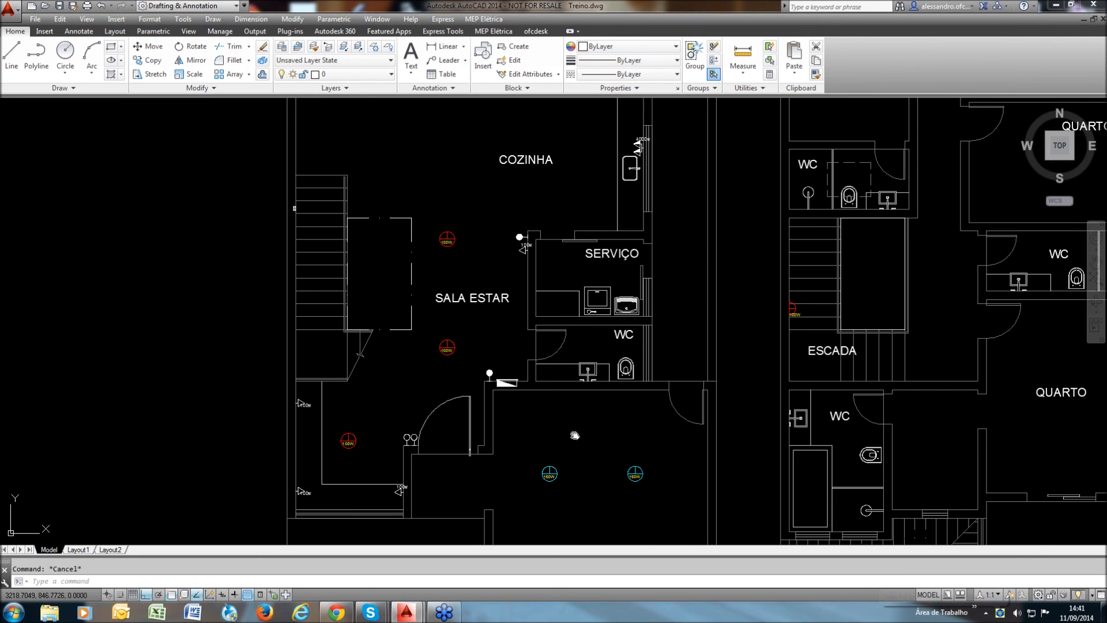
Start editing products and select all the electrical points across the floor plan to load them into the kit editor
mouse_move(574, 435)
middle_down()
mouse_move(470, 434)
mouse_move(412, 328)
middle_up()
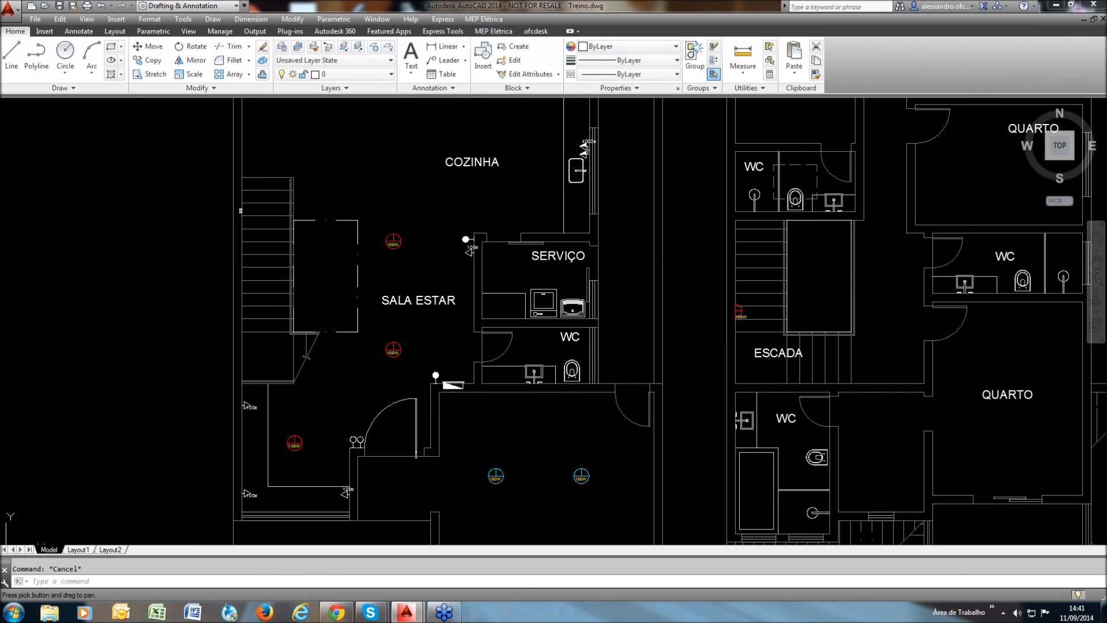
scroll(412, 328, down, 2)
click(493, 31)
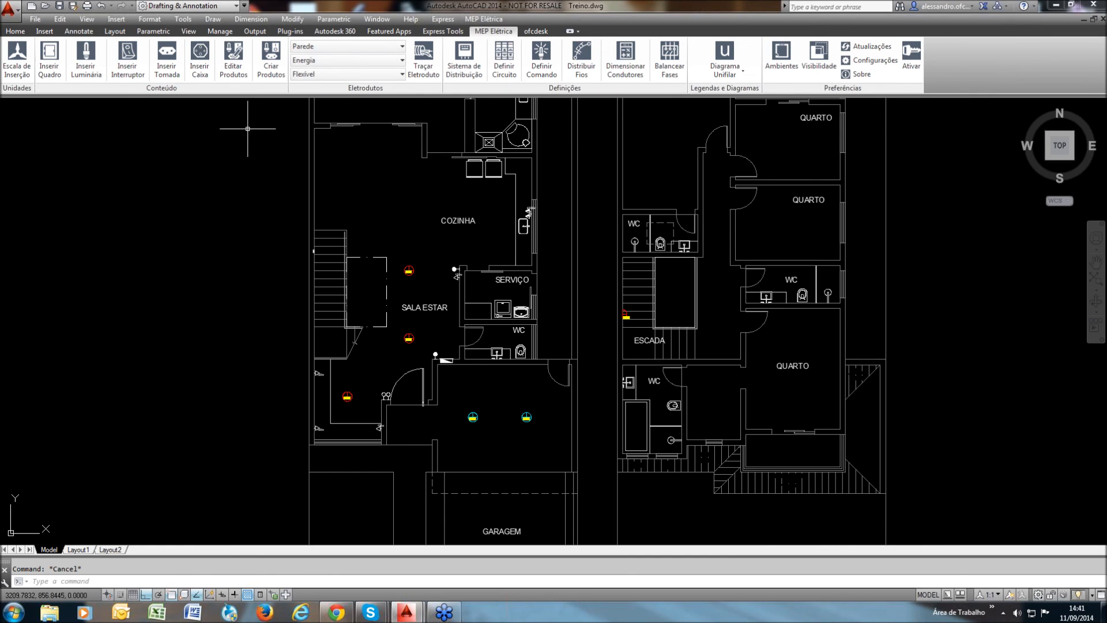
click(234, 64)
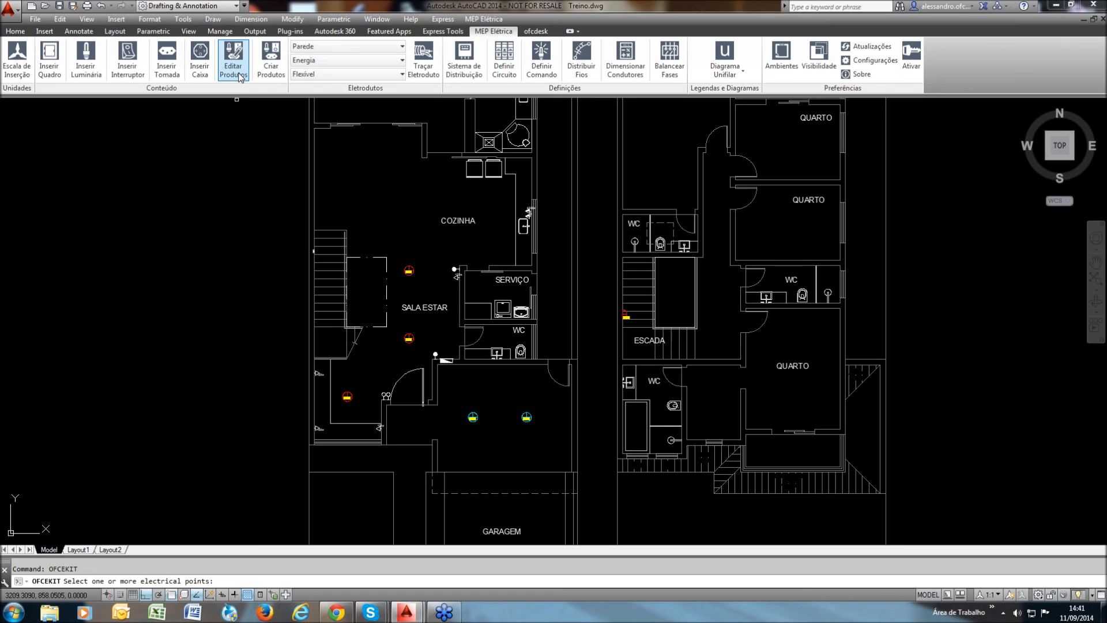
scroll(380, 285, down, 2)
middle_drag(543, 326, 552, 356)
scroll(365, 388, up, 2)
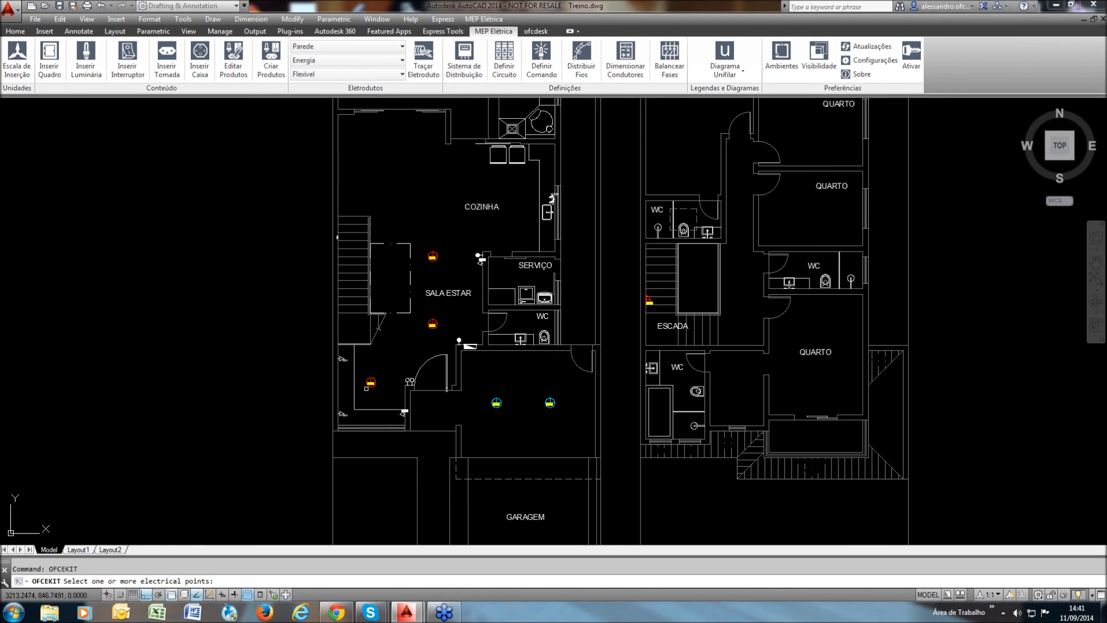
scroll(366, 388, up, 4)
click(244, 420)
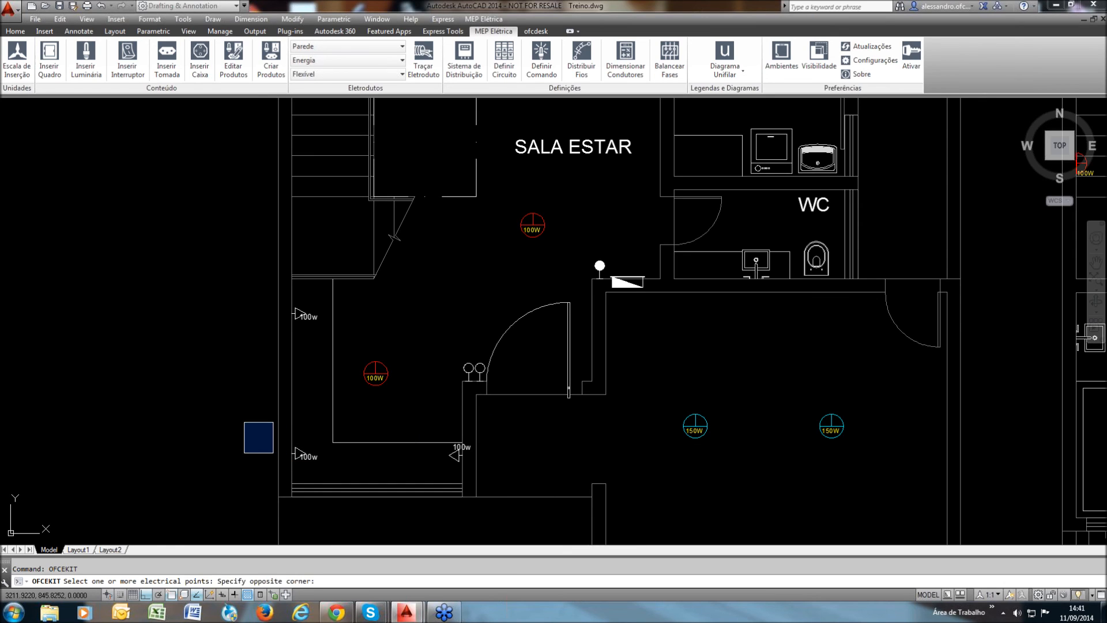
click(276, 455)
scroll(464, 380, down, 2)
scroll(397, 406, down, 6)
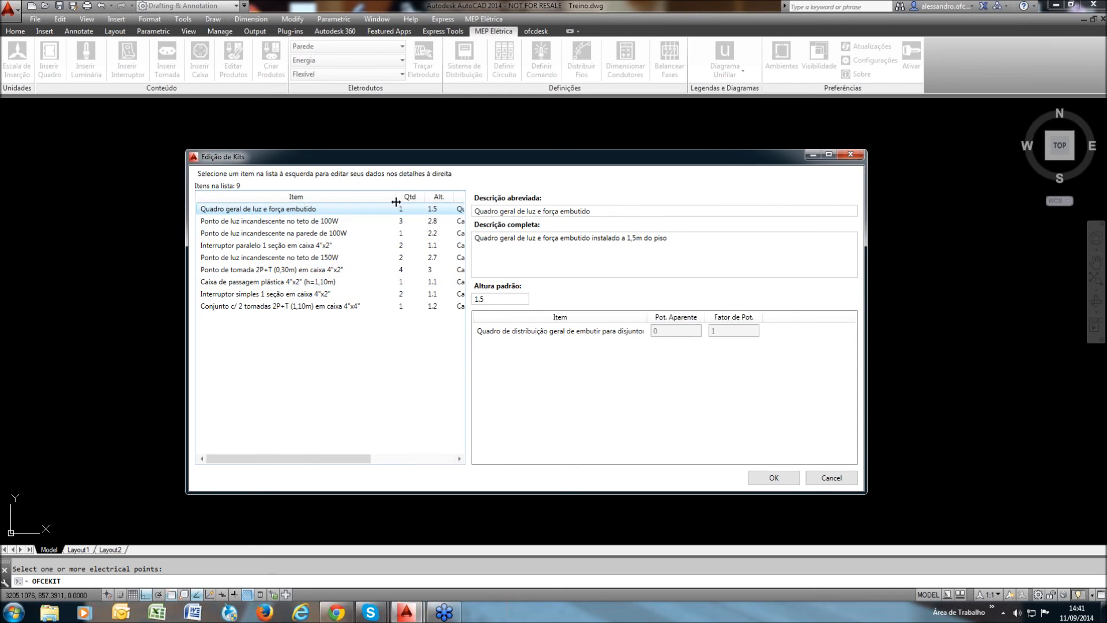
Narrow the item column and examine the component power values of the 100W incandescent ceiling light point
drag(395, 200, 368, 200)
click(328, 235)
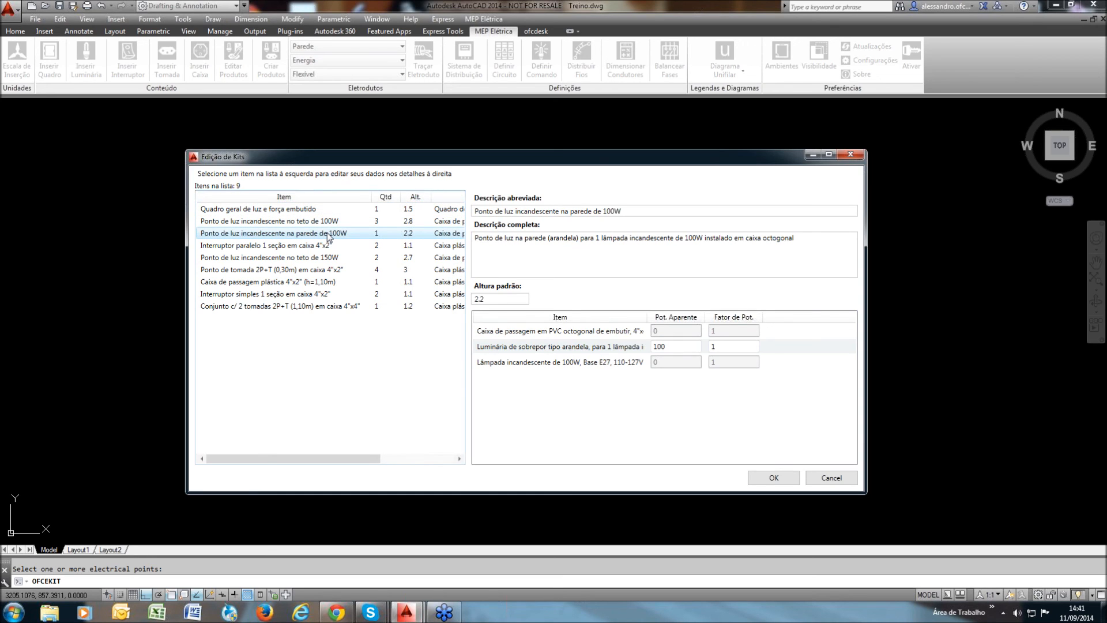
key(Up)
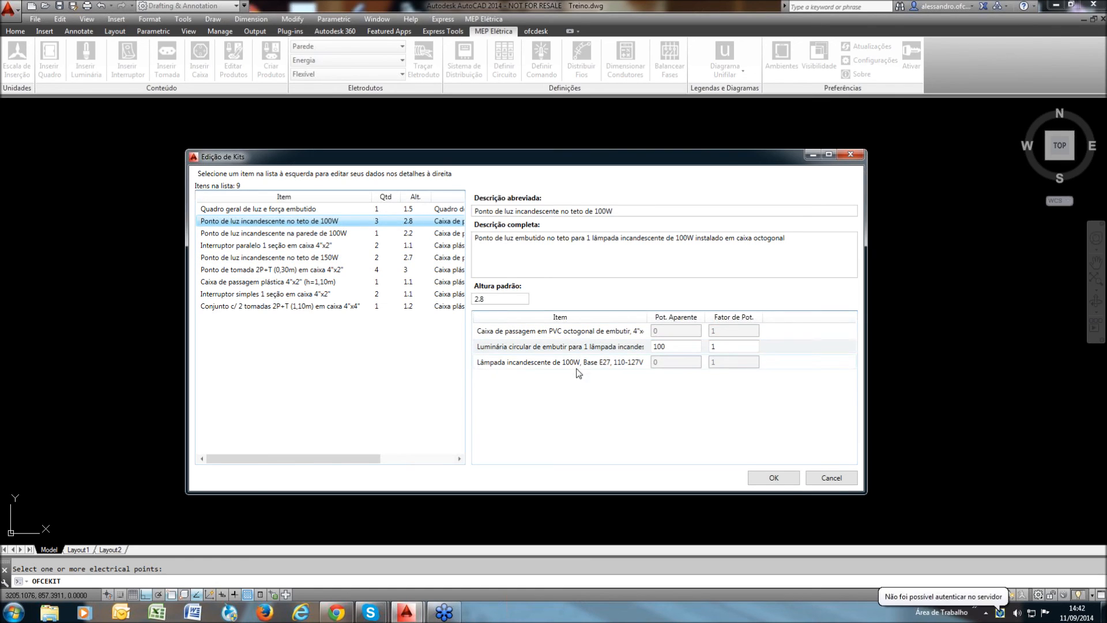
double_click(663, 344)
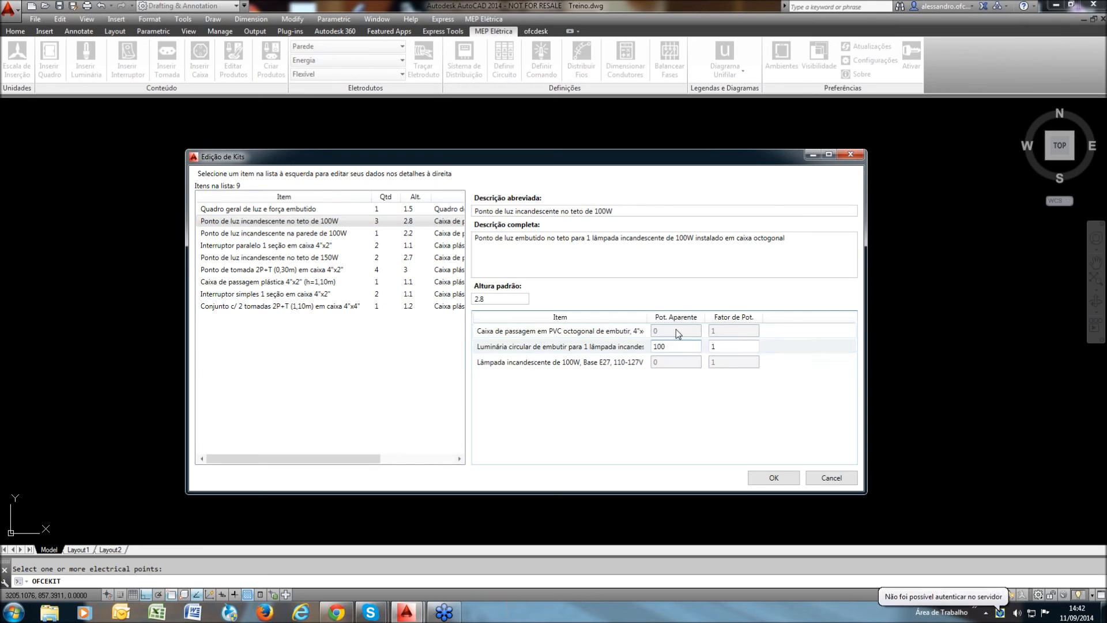
drag(673, 346, 610, 361)
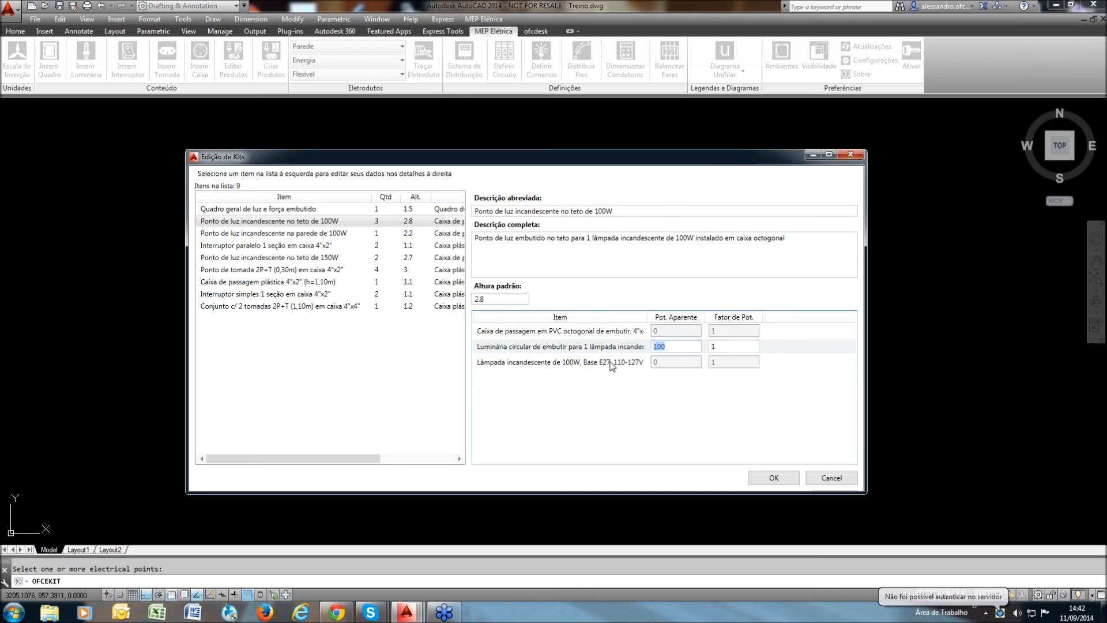
click(655, 363)
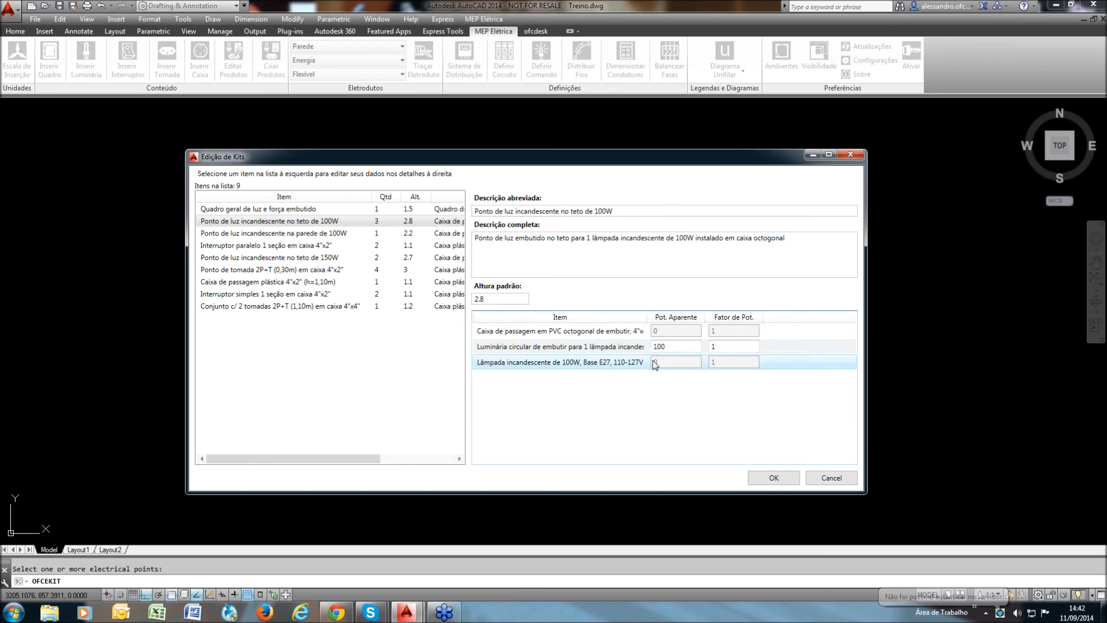
click(530, 348)
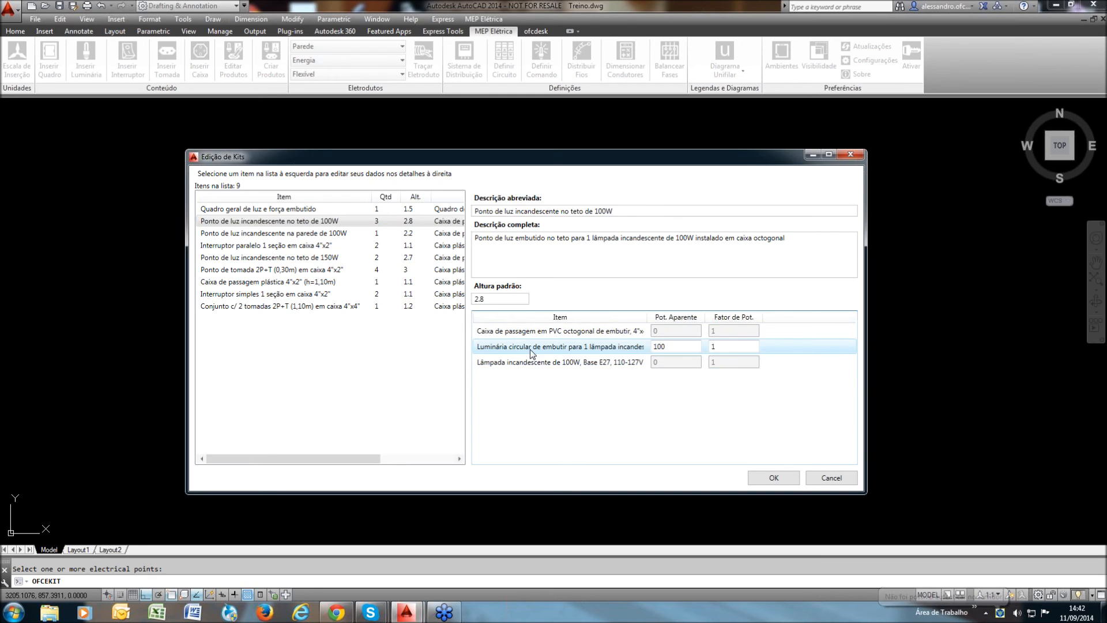
click(618, 361)
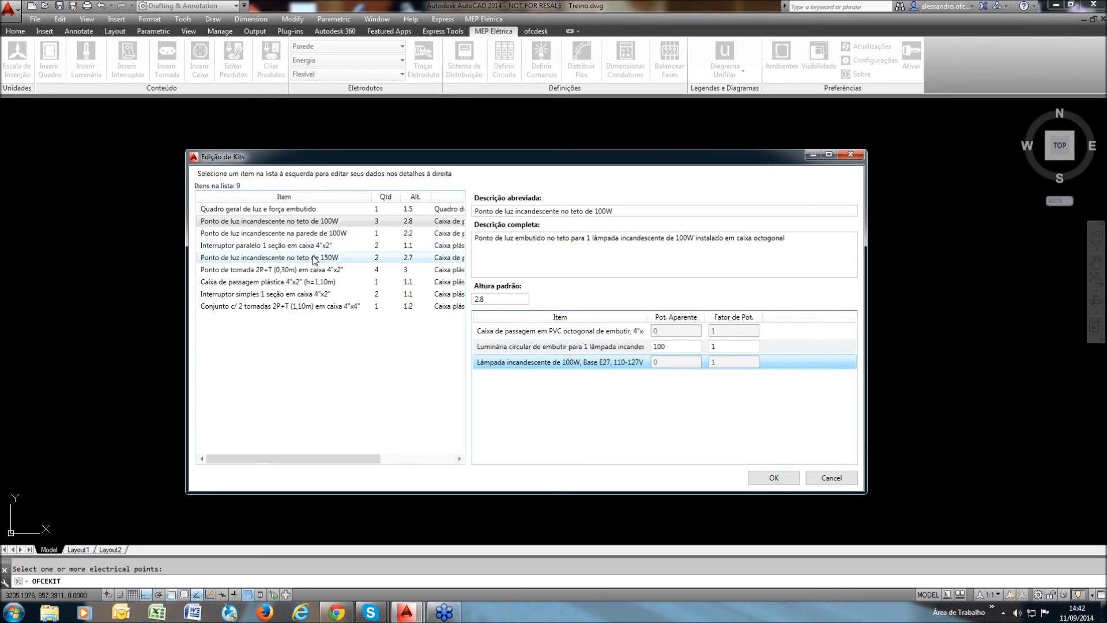
Examine the power and power factor fields of the 100W wall light and the two-outlet 4"x4" set, and cancel the kit editor
click(320, 234)
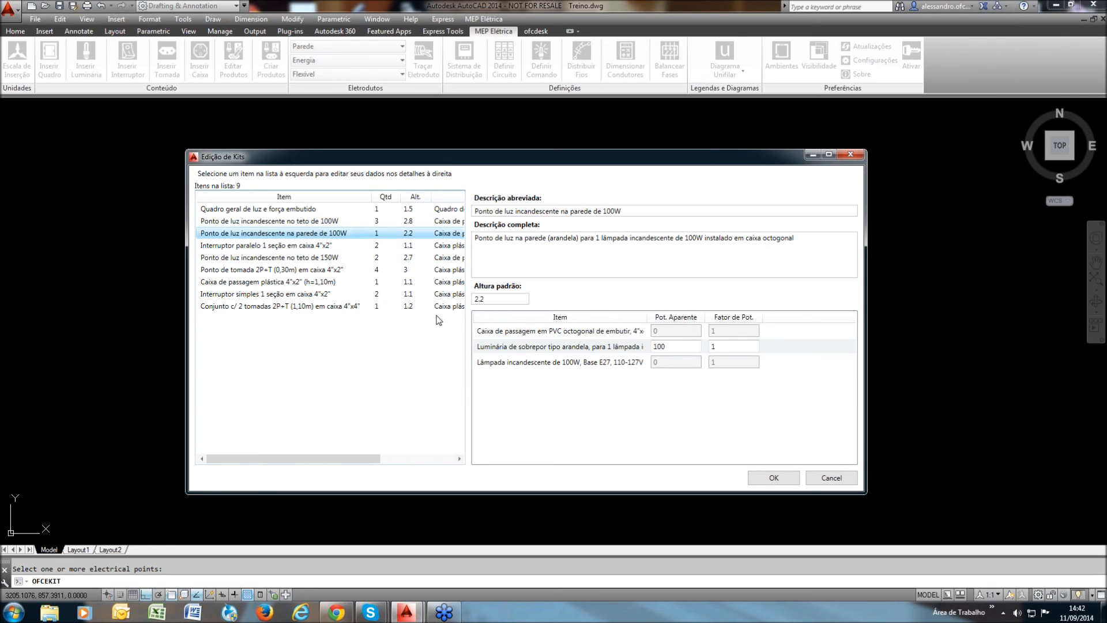
click(653, 347)
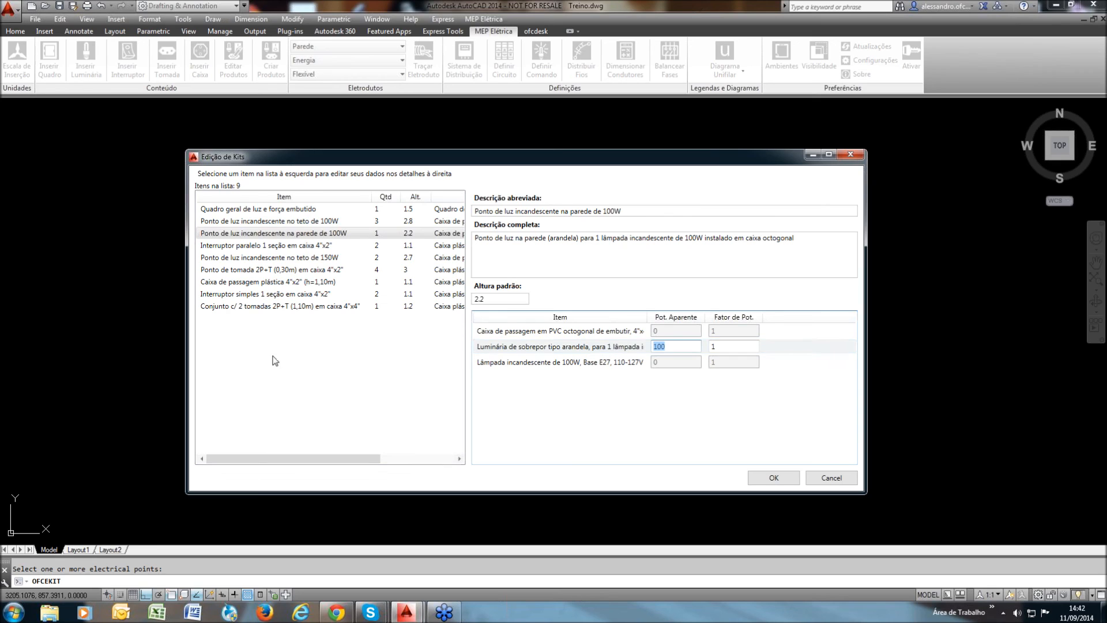
click(242, 307)
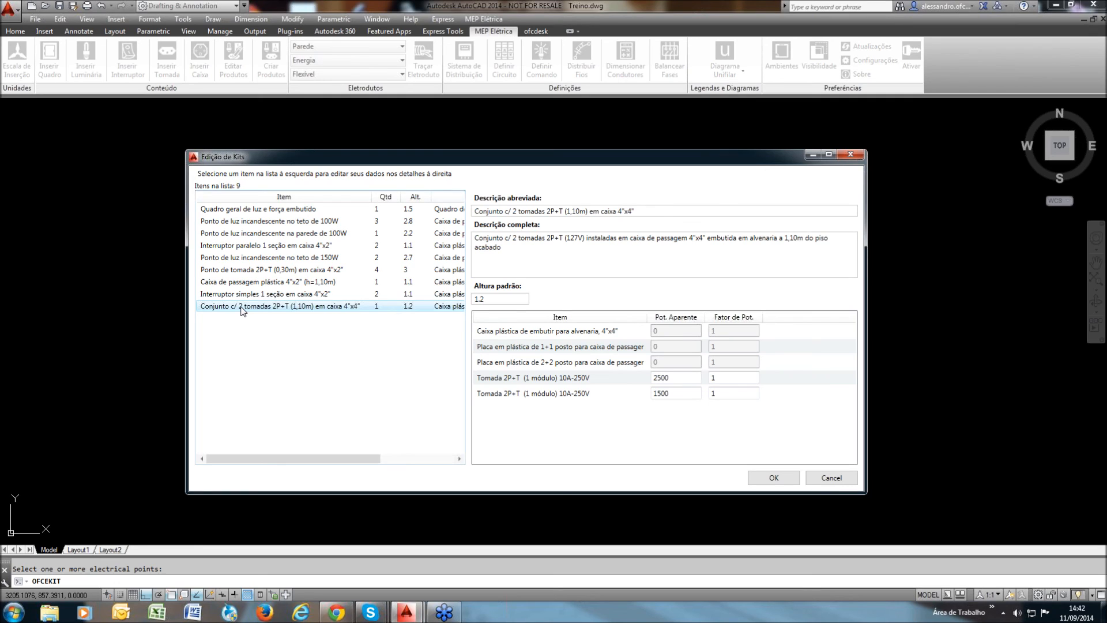
double_click(666, 393)
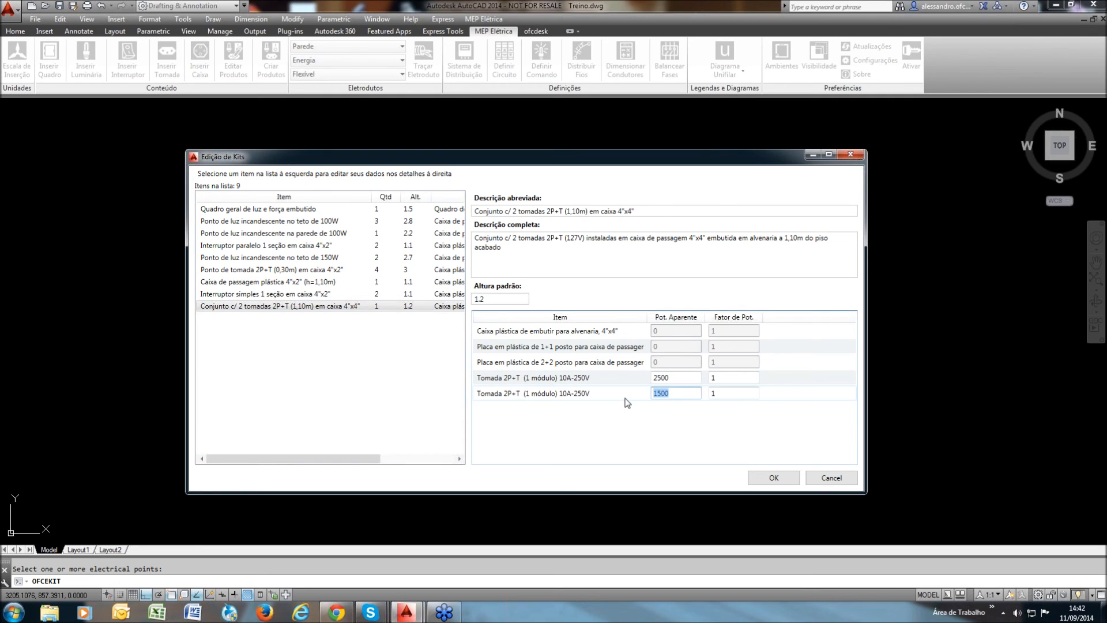
click(721, 380)
click(722, 394)
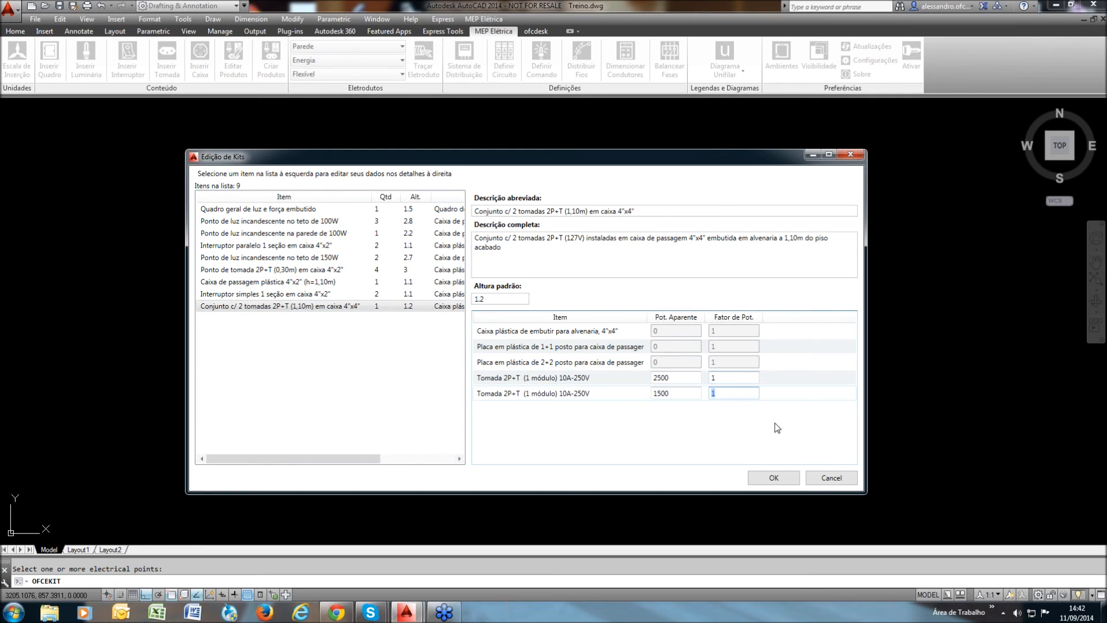
click(832, 479)
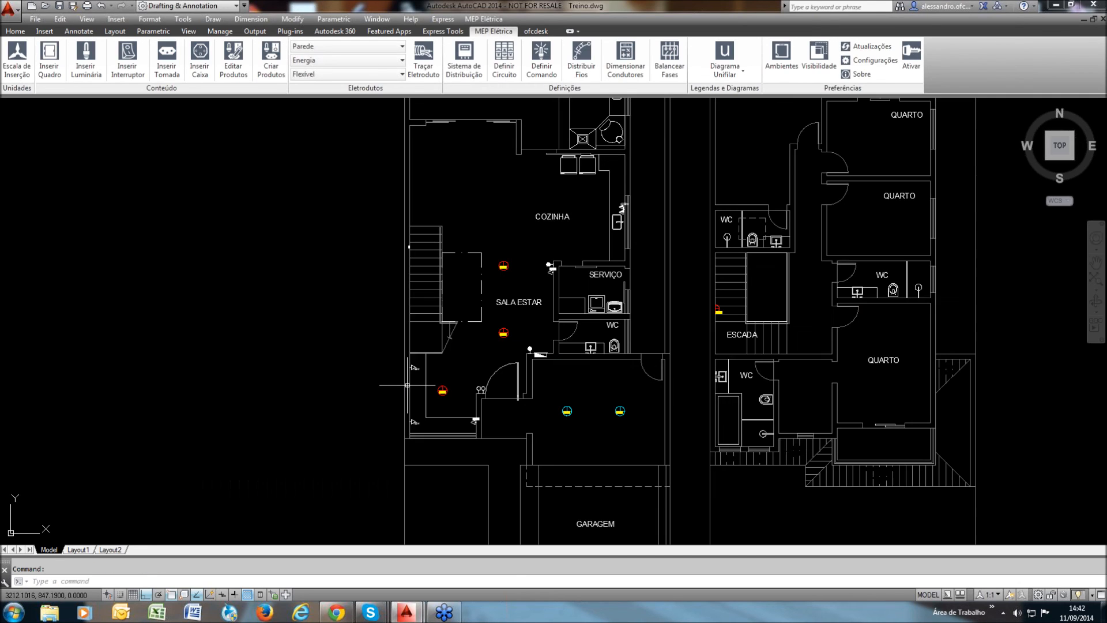
Create a new drawing from the default template and turn off its grid
middle_drag(407, 385, 420, 418)
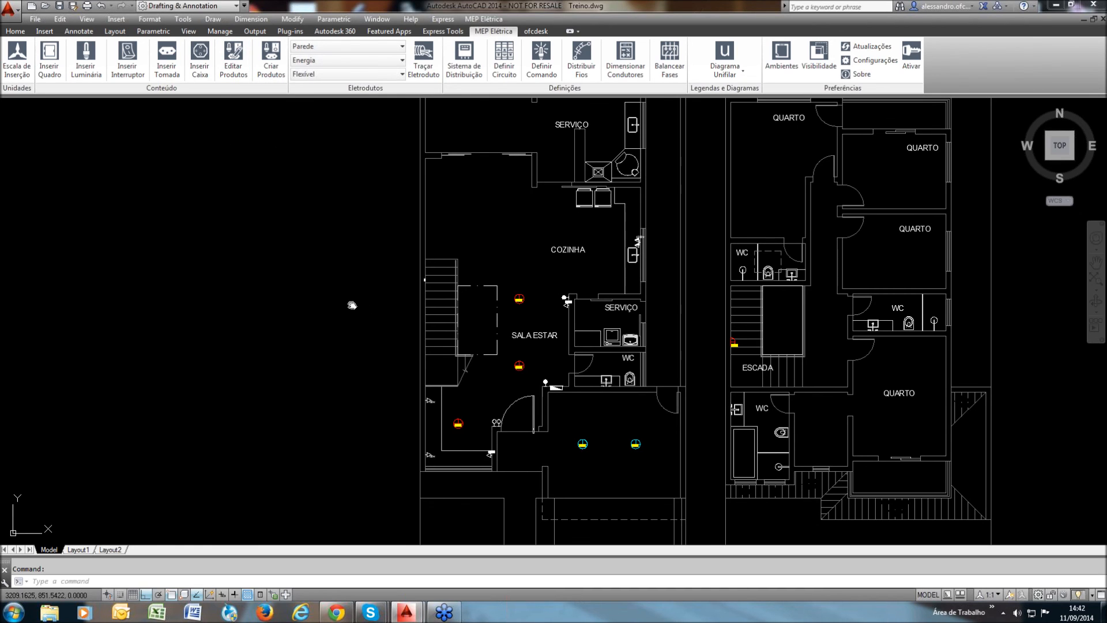
middle_drag(344, 302, 357, 305)
scroll(357, 305, down, 2)
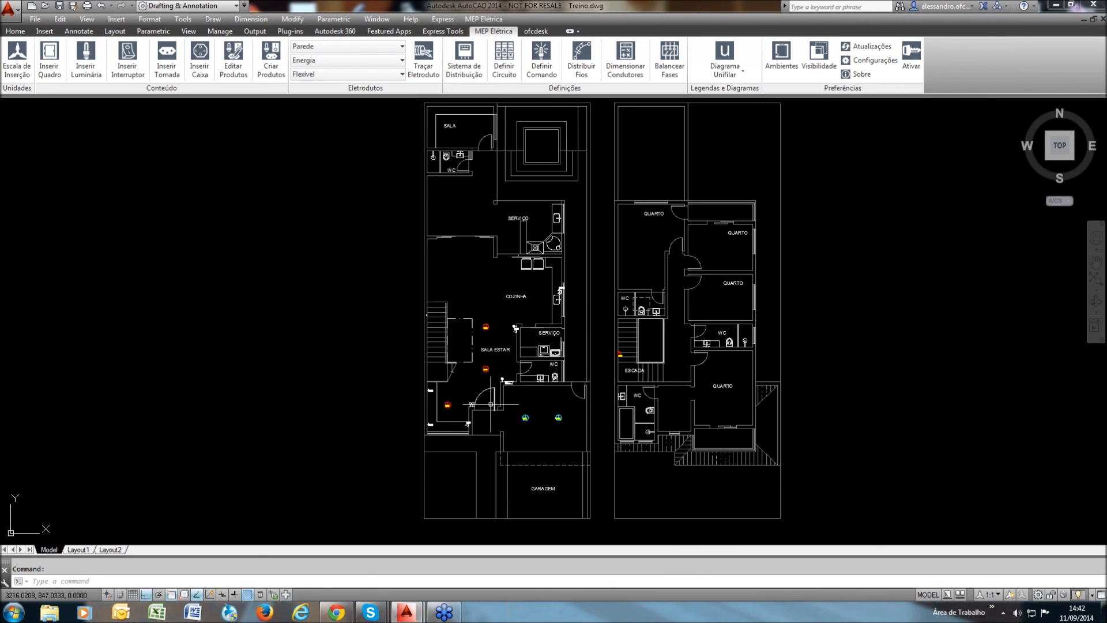
key(ctrl+n)
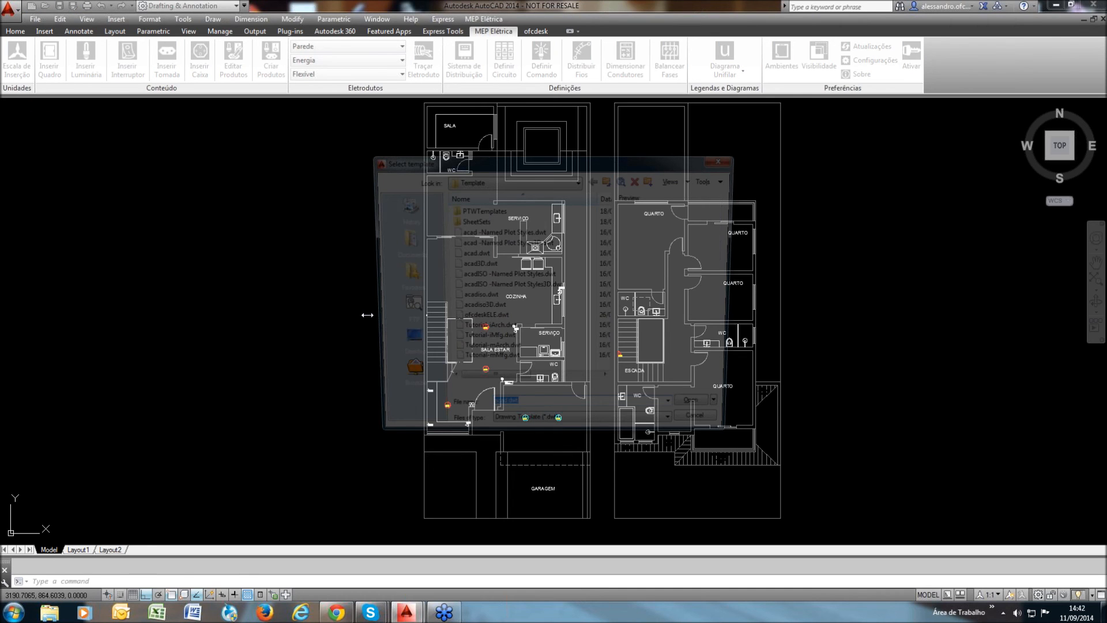
key(Return)
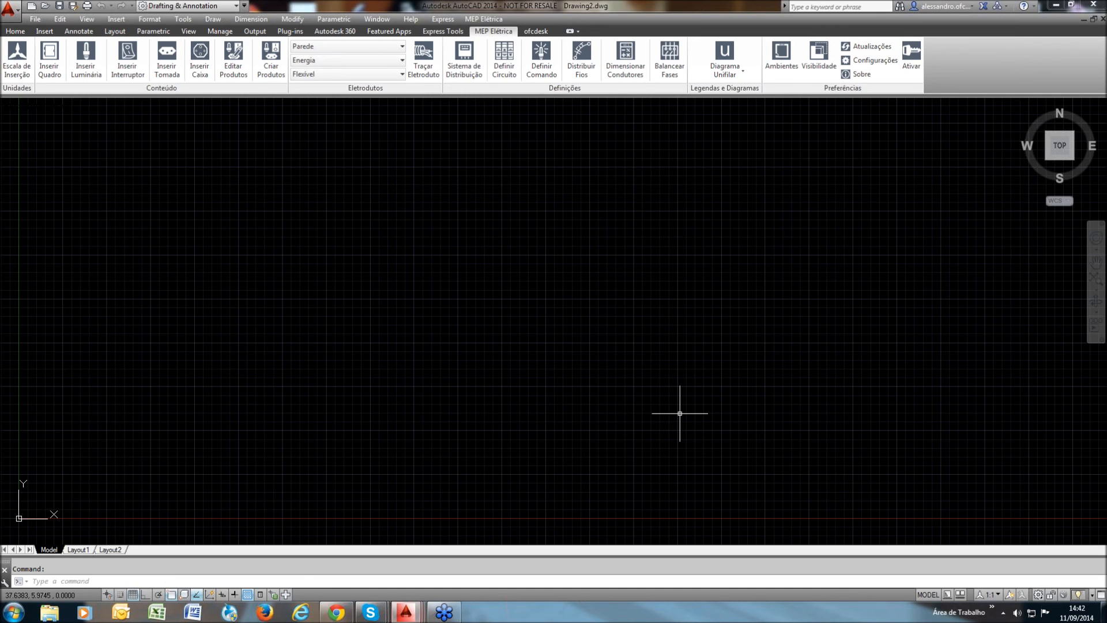
key(F7)
text(rec)
key(Return)
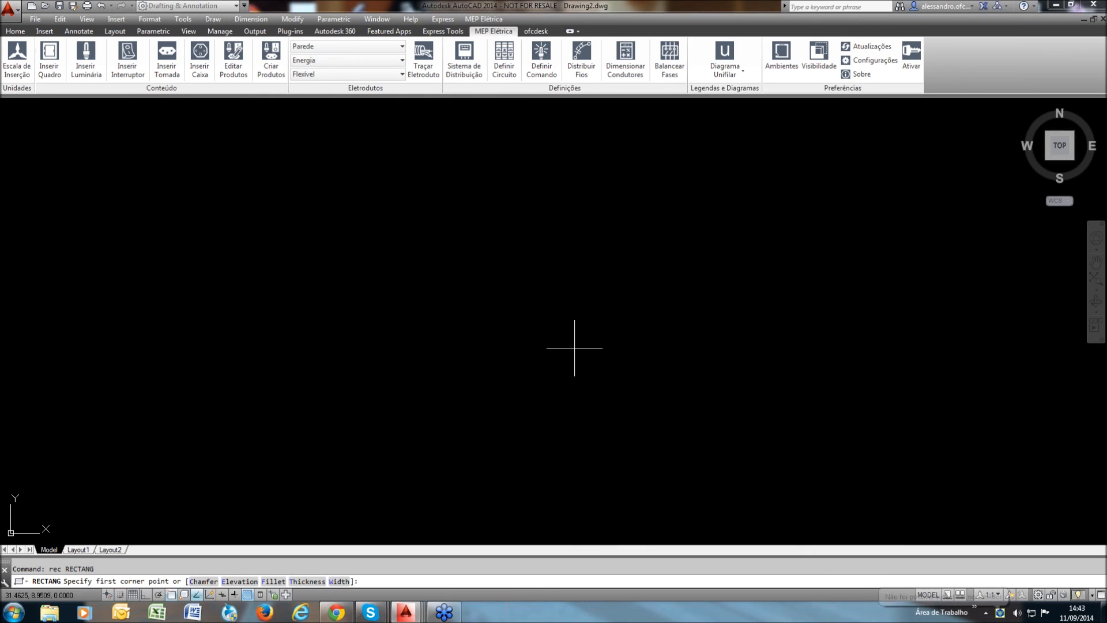
click(575, 348)
text(@)
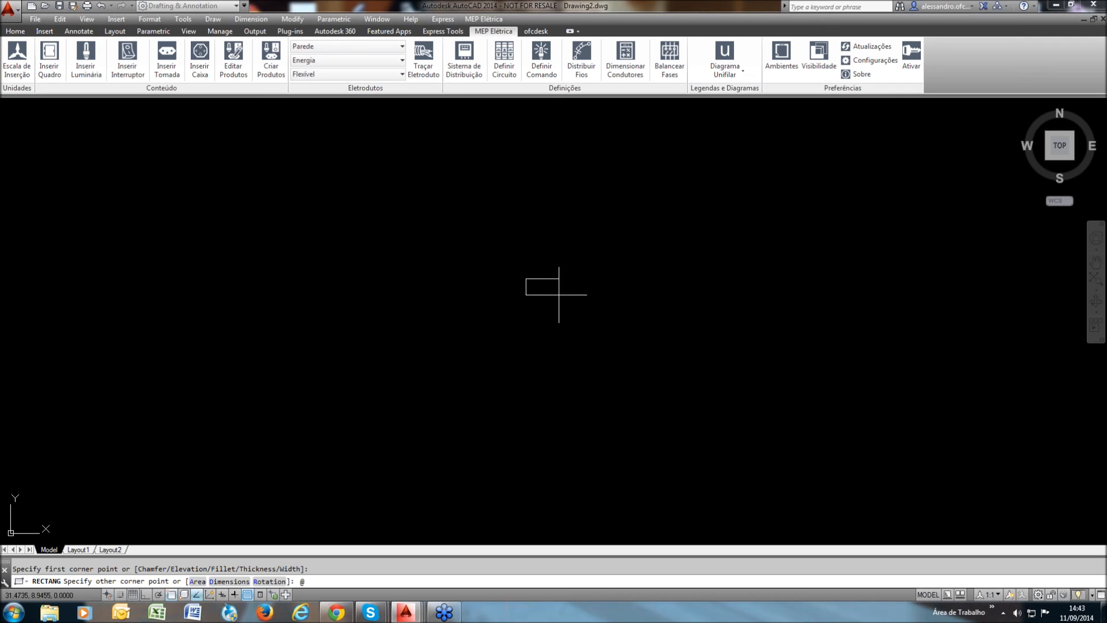
key(Escape)
Set the new drawing's insertion scale units to Meters
text(UN)
key(Return)
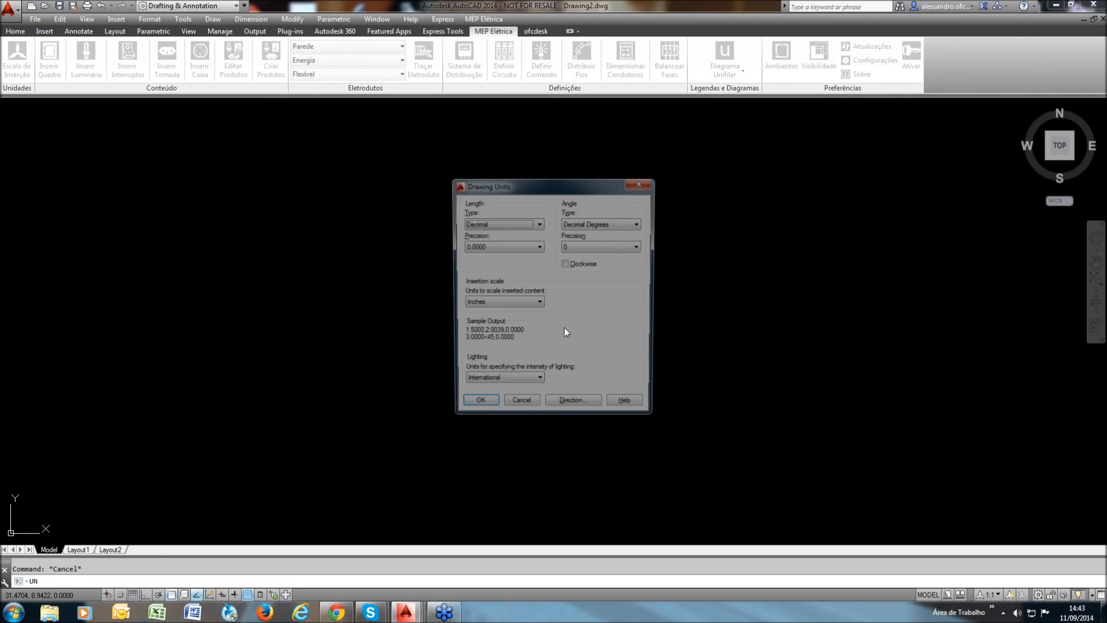
click(499, 304)
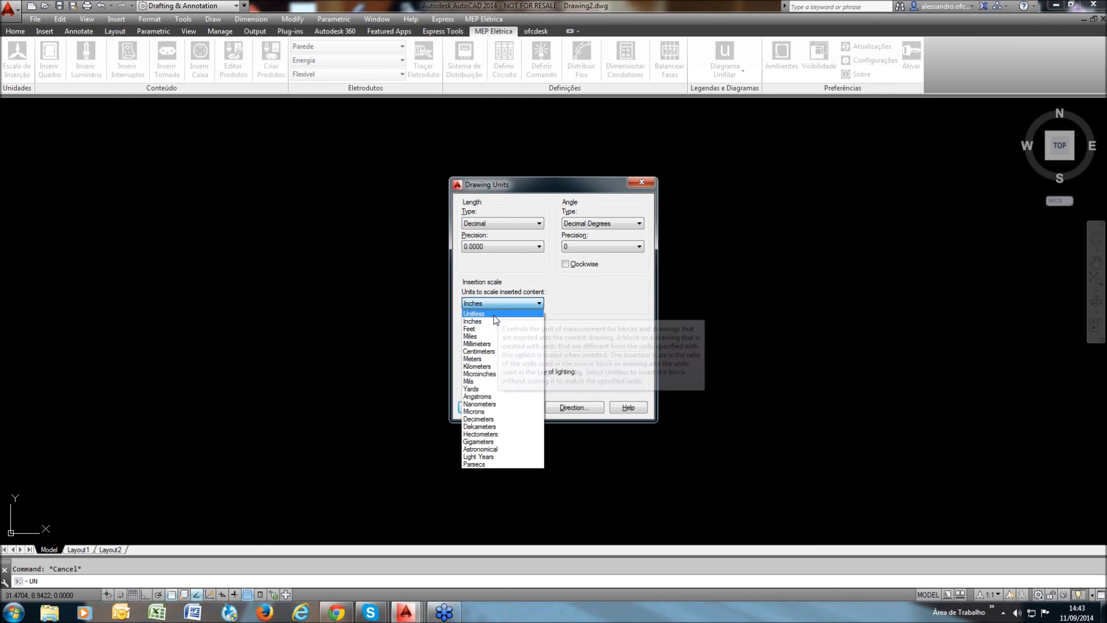
click(476, 359)
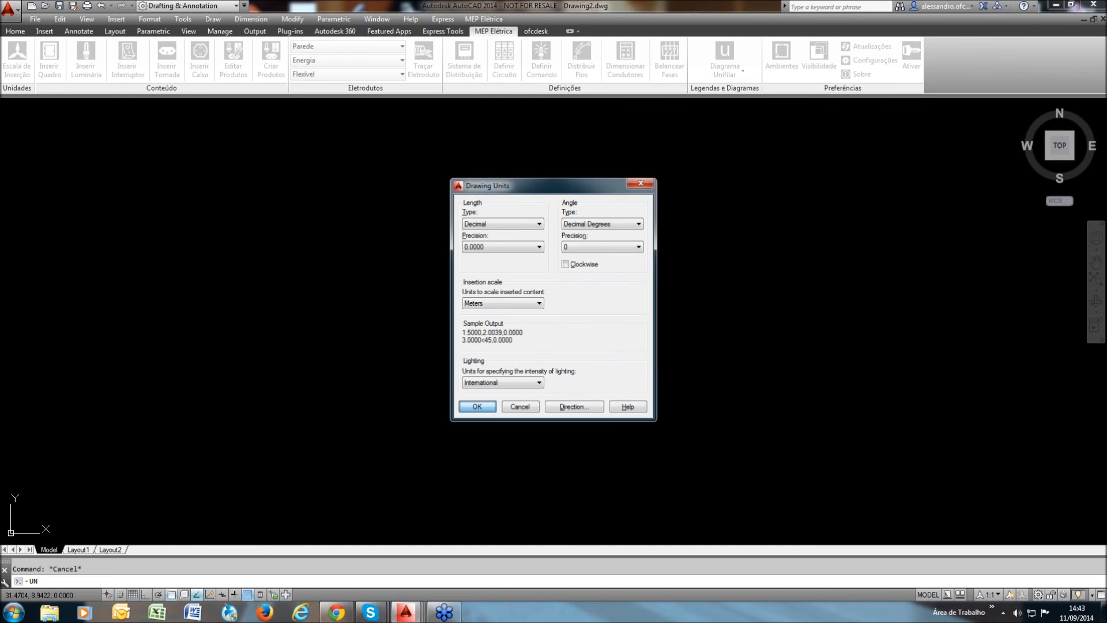
key(Return)
Draw a 0.05 by 0.05 square with the Rectangle command in the middle of the empty drawing
text(rec)
key(Return)
click(497, 333)
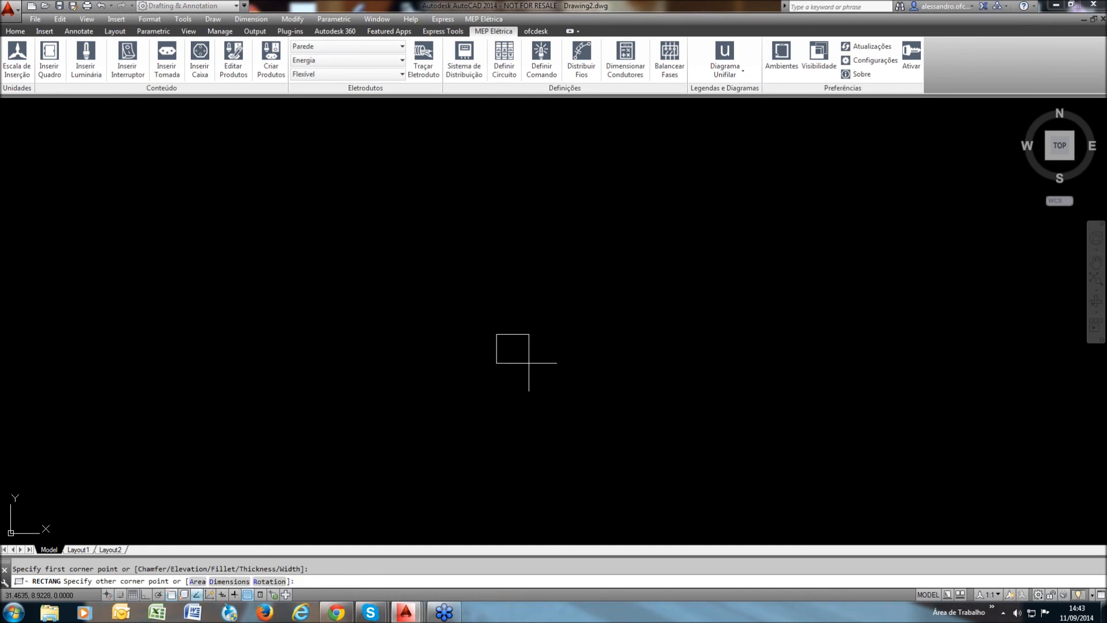
text(@0)
text(.05,0.05)
key(Return)
click(548, 333)
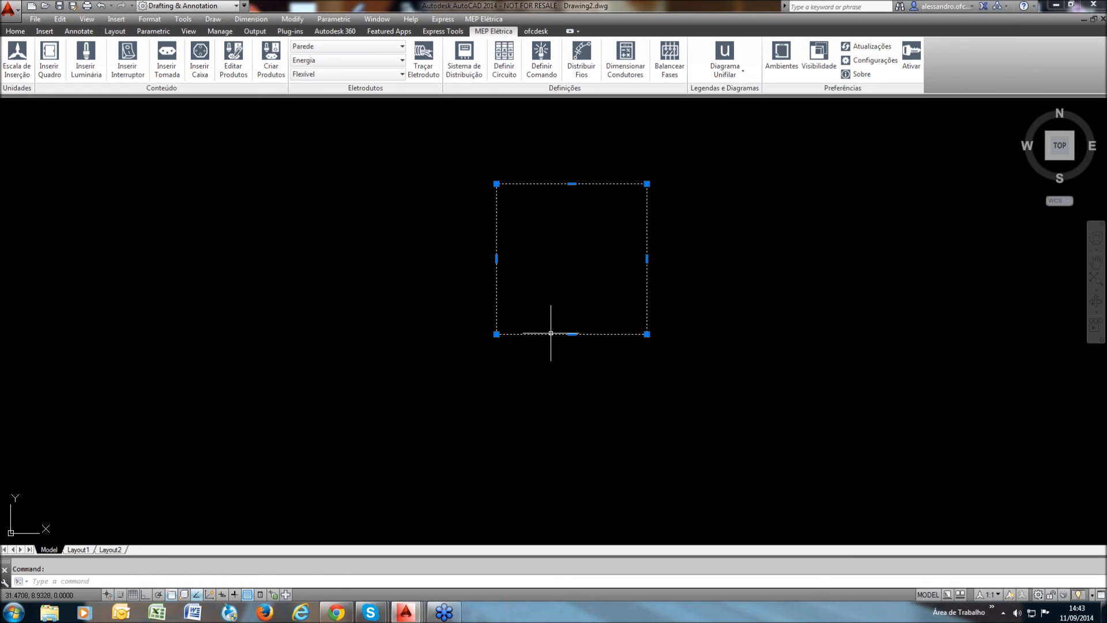
key(Escape)
text(ll)
key(Return)
key(Escape)
Explode the square into separate lines
click(511, 335)
text(x)
key(Return)
List the properties of the square's bottom line to check its layer and length, and close the listing
click(516, 333)
text(LI)
key(Return)
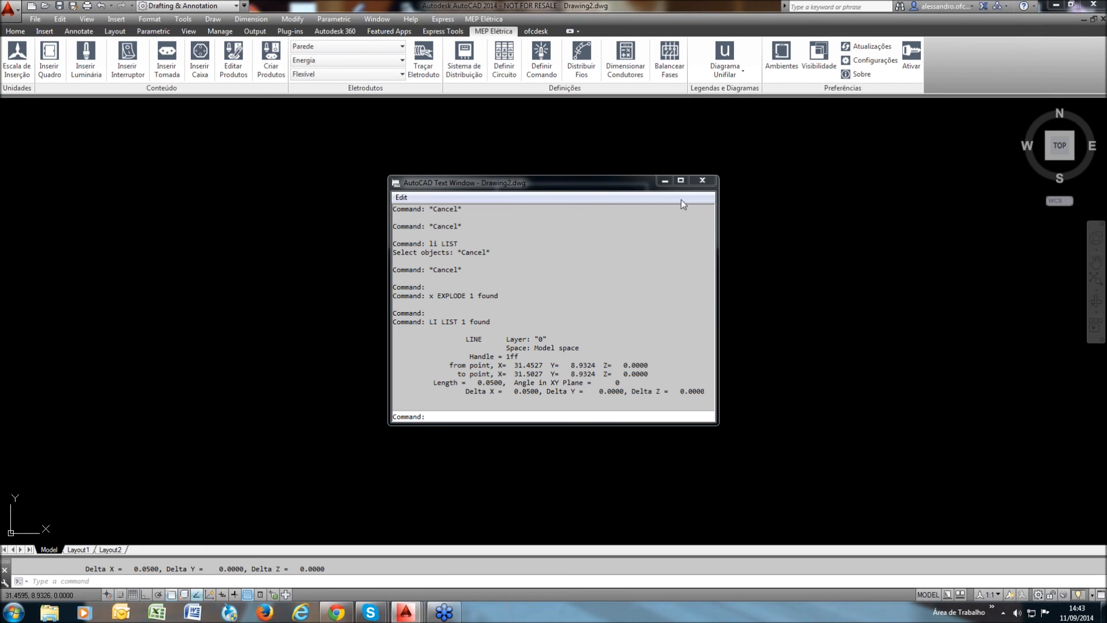
key(F2)
key(Escape)
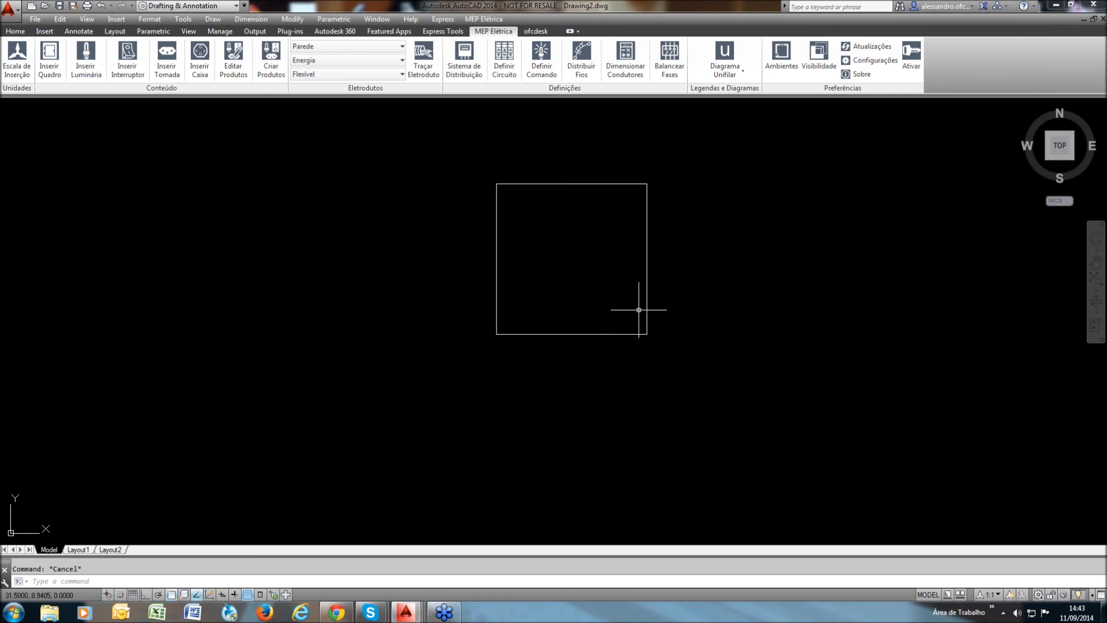
Set the color, lineweight and linetype of all four lines of the square to ByBlock and clear the selection
mouse_move(563, 317)
middle_down()
mouse_move(589, 327)
mouse_move(566, 326)
middle_up()
click(696, 445)
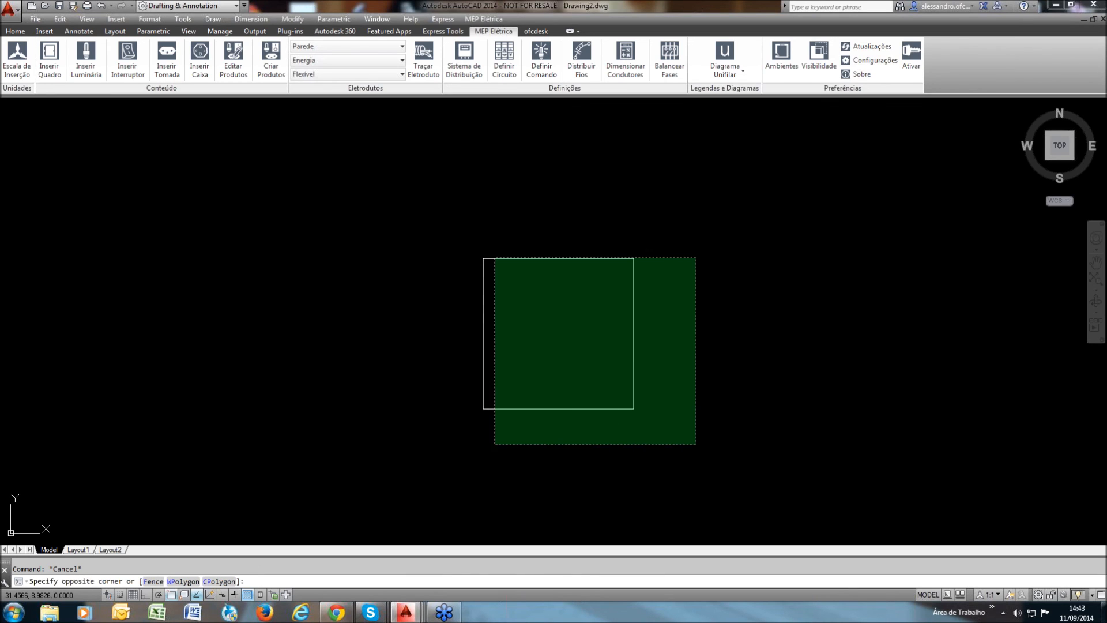
click(432, 215)
click(23, 31)
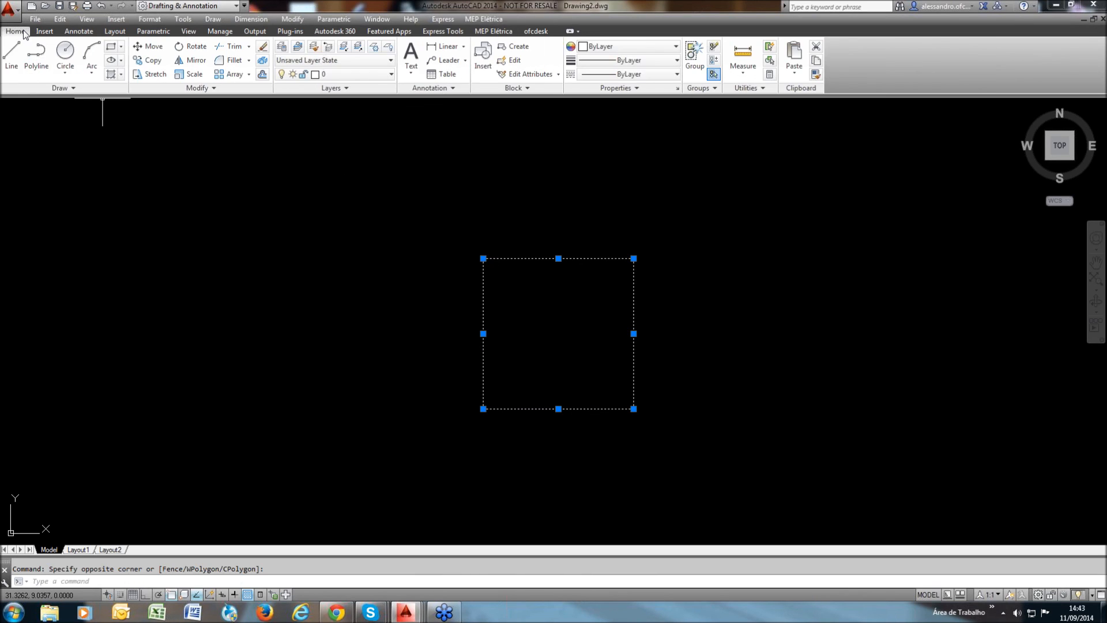
click(390, 77)
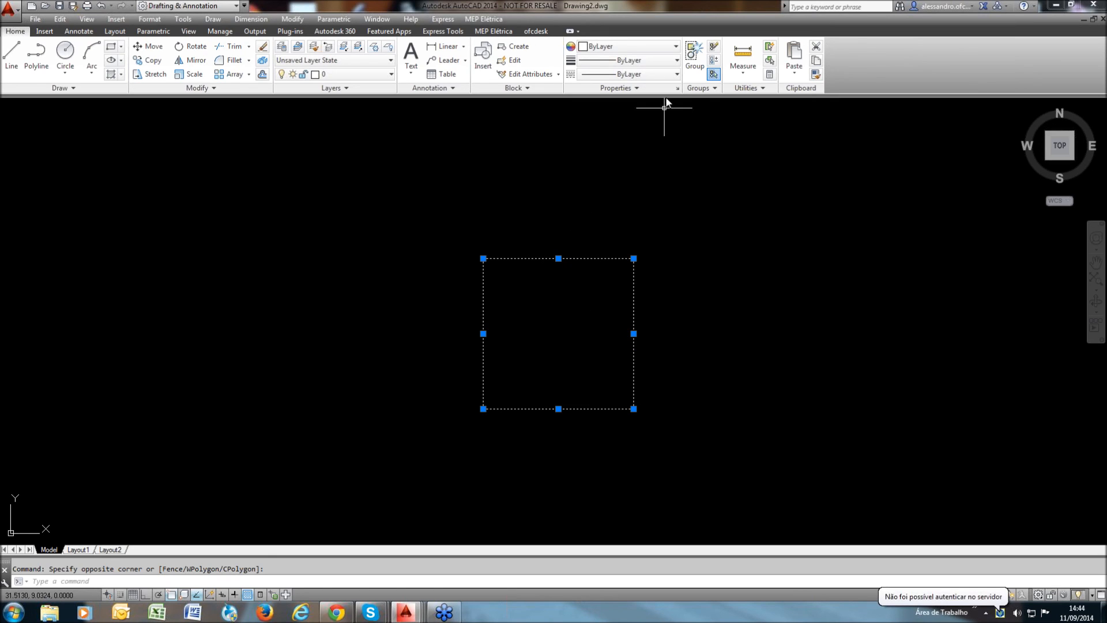
click(646, 46)
click(633, 74)
click(676, 61)
scroll(652, 98, up, 2)
click(651, 99)
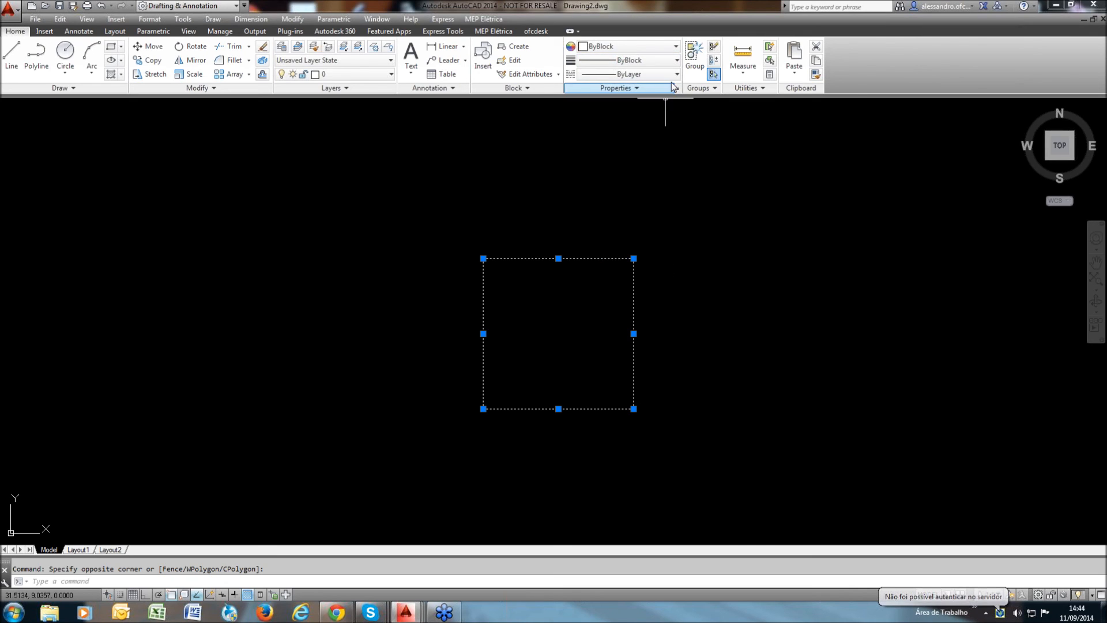
click(676, 74)
click(629, 103)
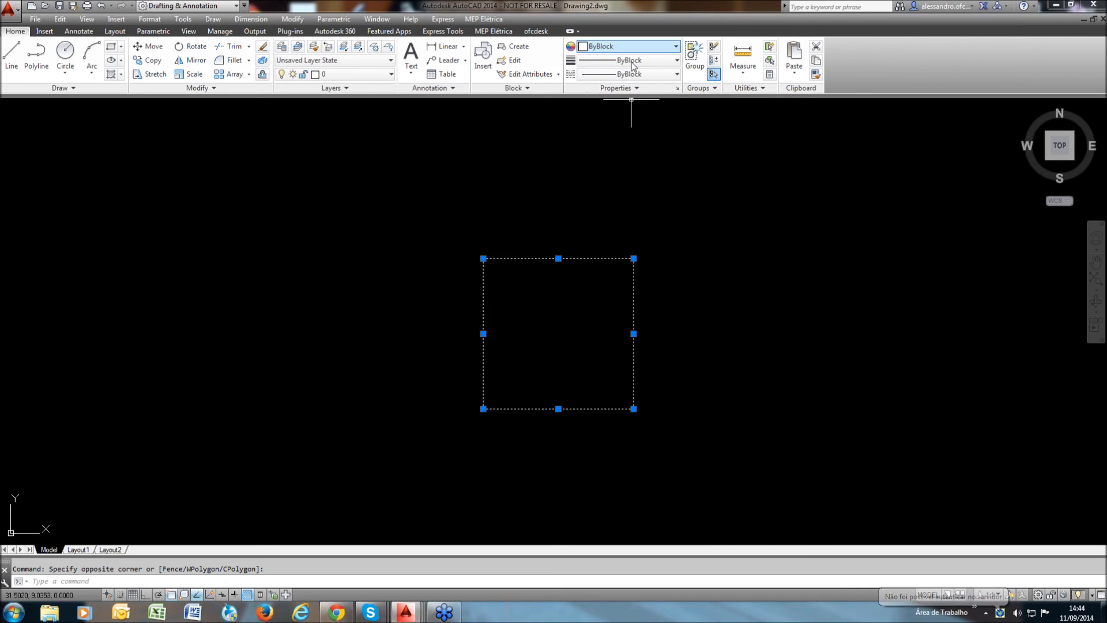
click(713, 267)
key(Escape)
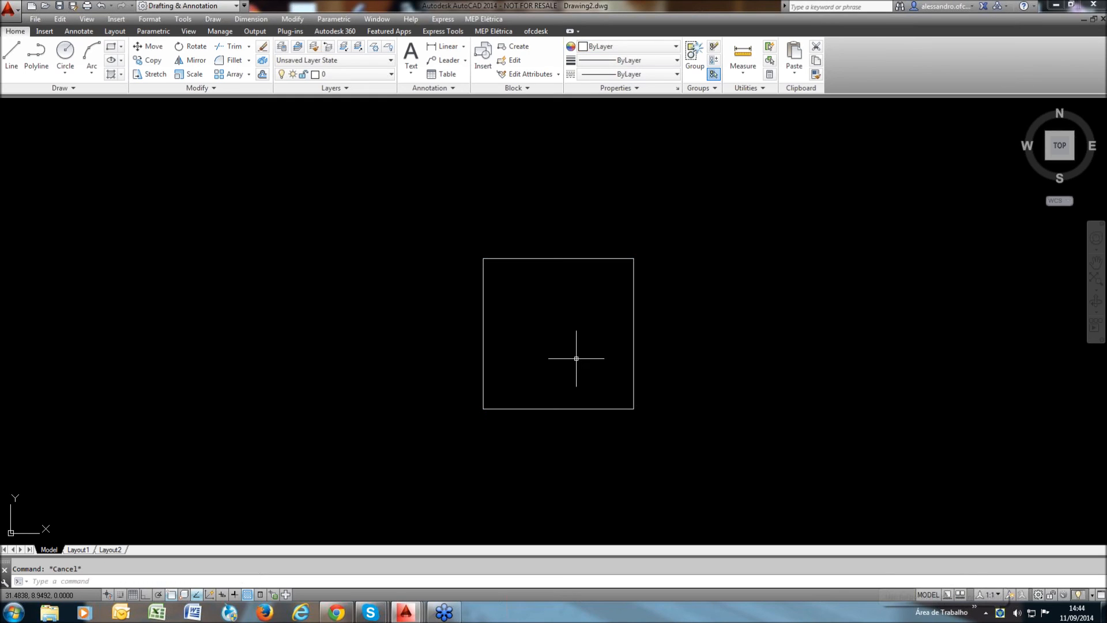
Set the drawing's base point at the center of the square with the BASE command
middle_drag(599, 339, 555, 330)
text(base)
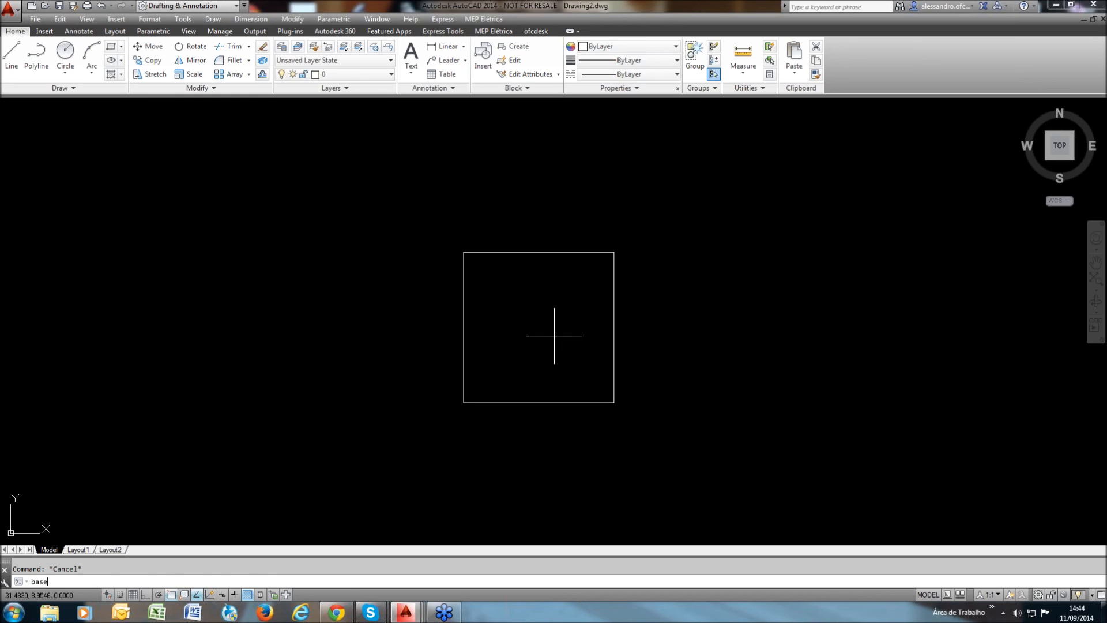
key(Return)
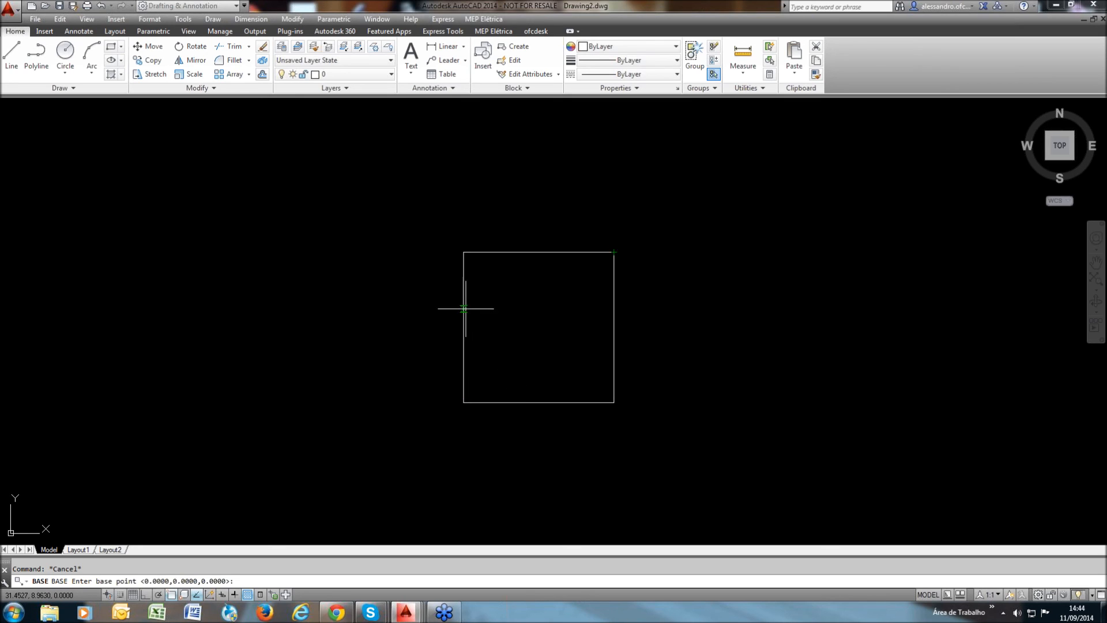
click(537, 327)
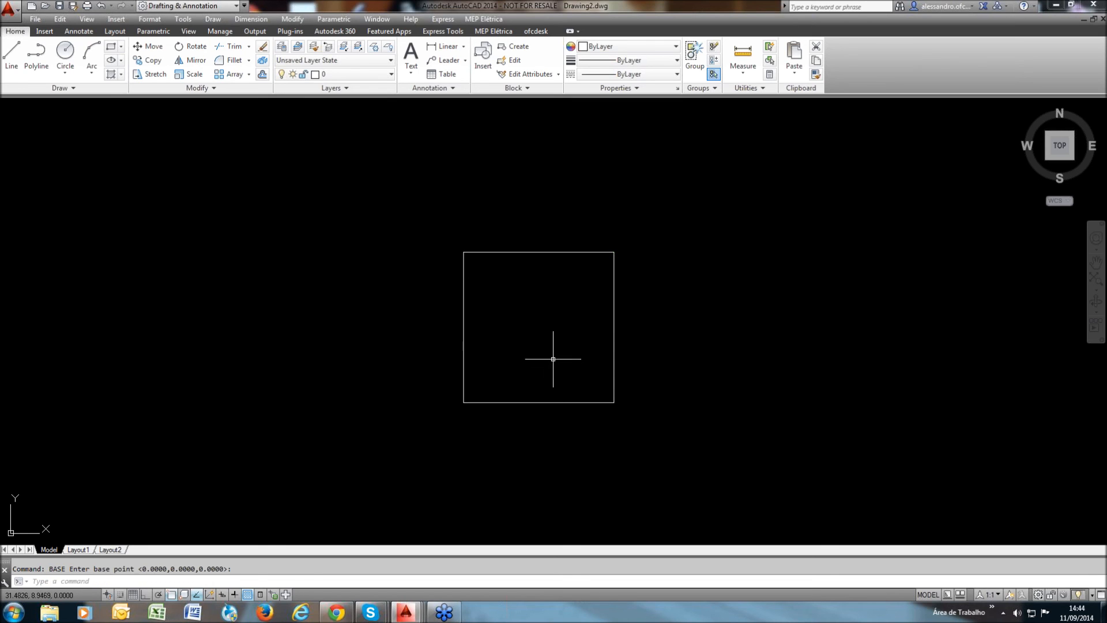
Save the symbol drawing as kit in the Demonstracao folder
key(ctrl+s)
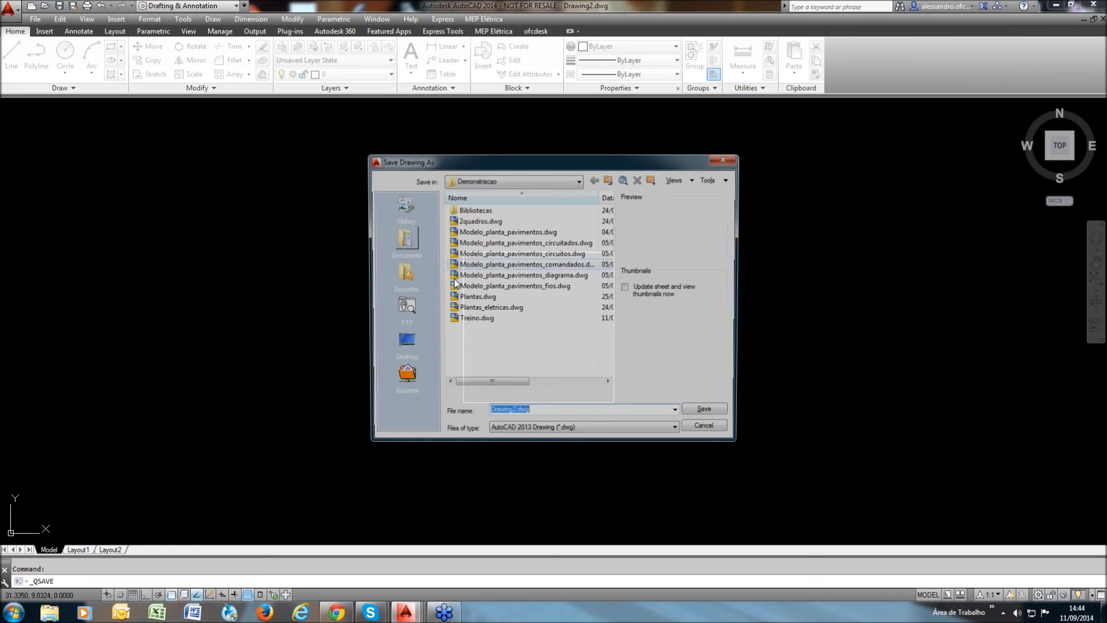
text(kit)
click(707, 413)
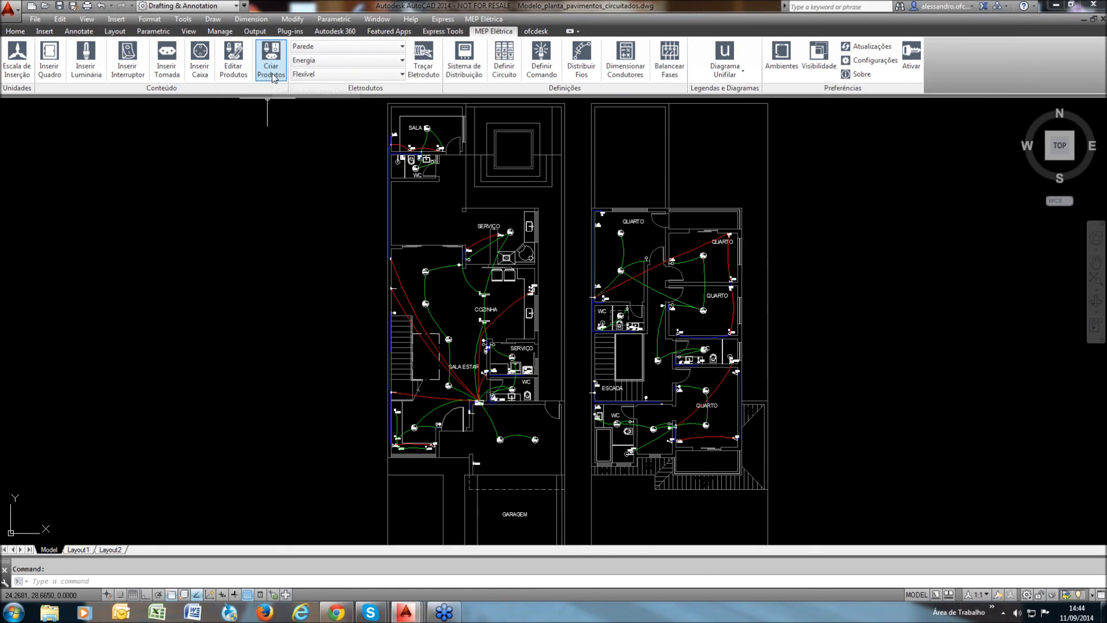
Start creating a new product kit from the floor plan drawing, with the short description "Tomada de piso"
click(272, 74)
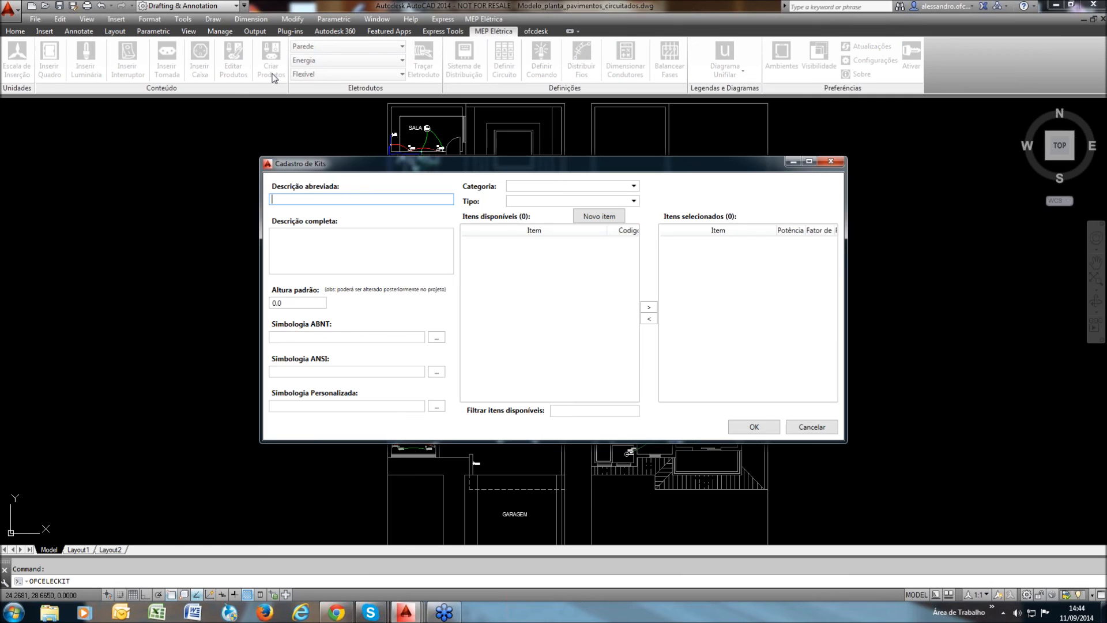
text(t)
text(Tomada )
text(de piso)
Enter "Ponto de tomada de piso em cx 4x4 com placa" as the kit's full description
click(315, 254)
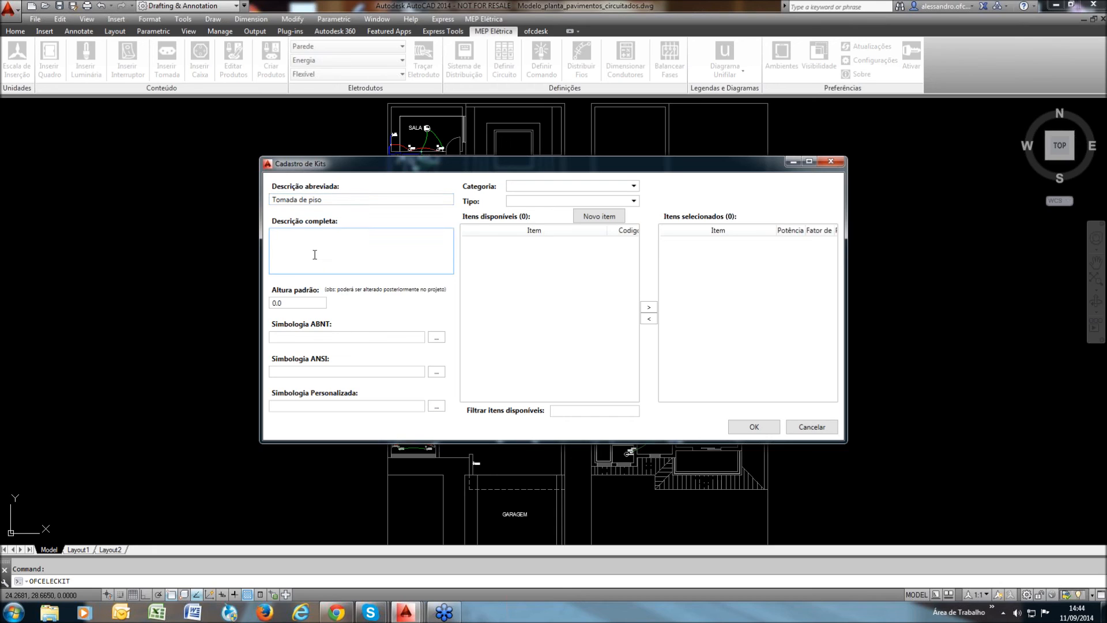
text(Ponto de tomada de piso e)
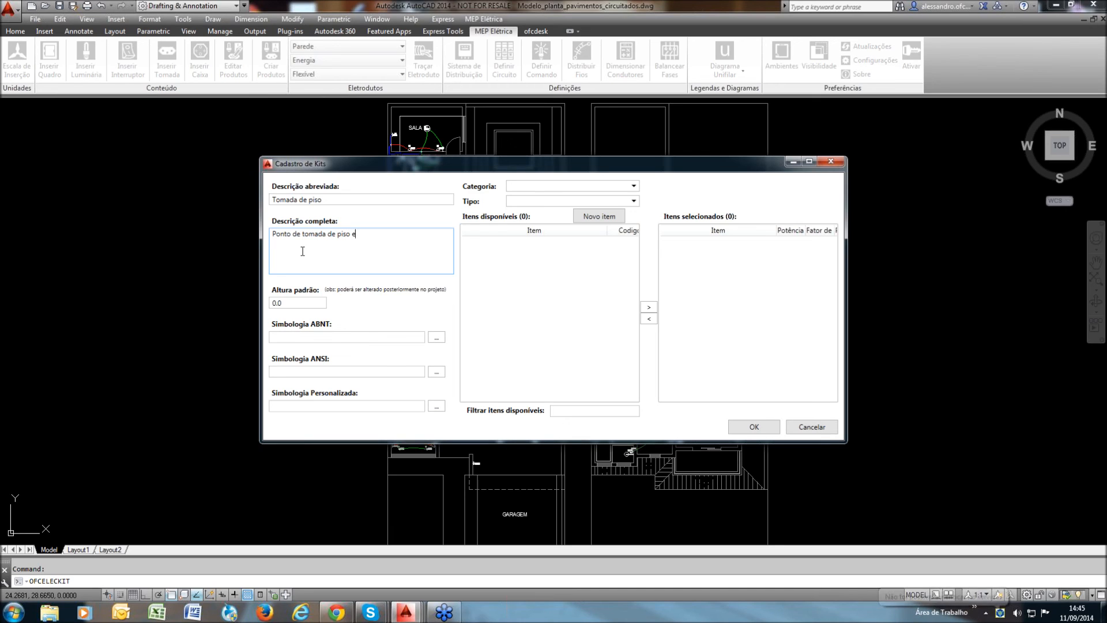
text(m cx 4x4)
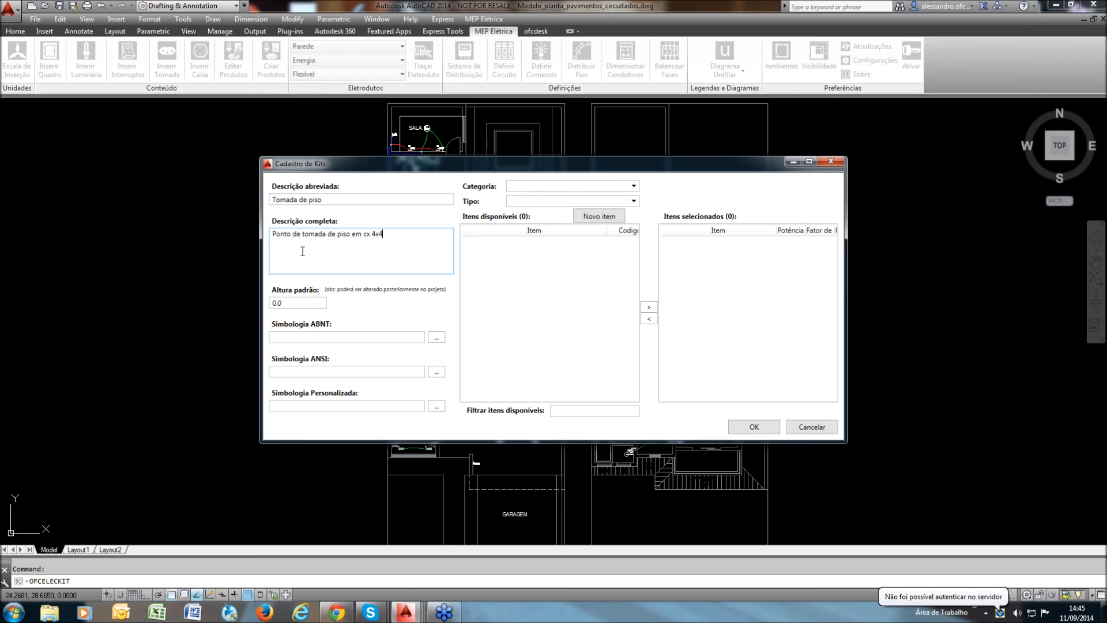
text( com esp)
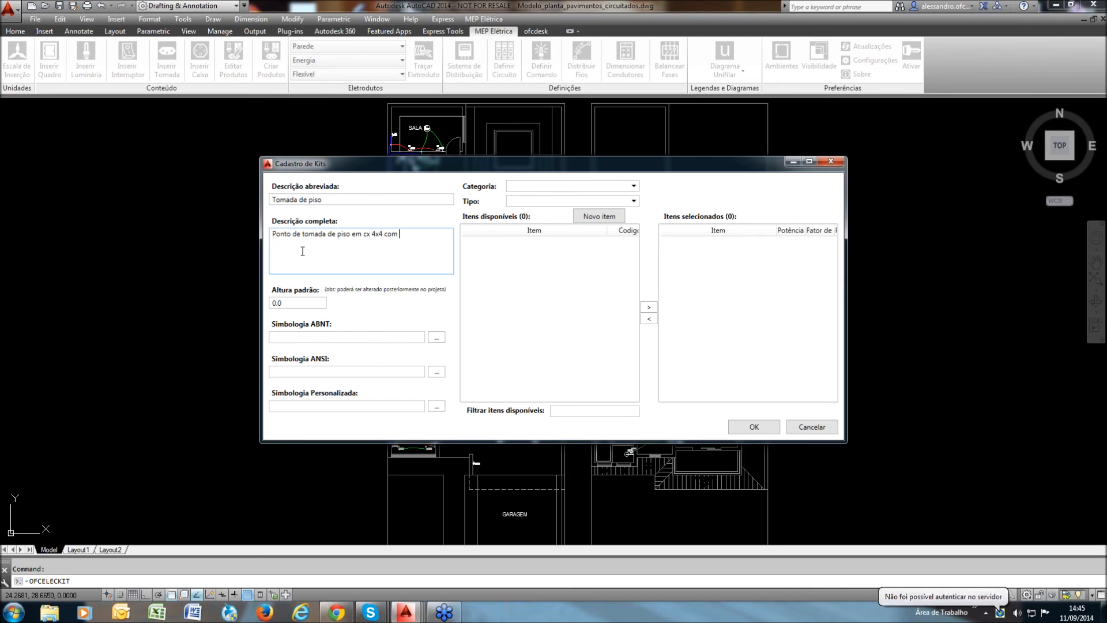
key(BackSpace)
key(BackSpace)
key(BackSpace)
text(p)
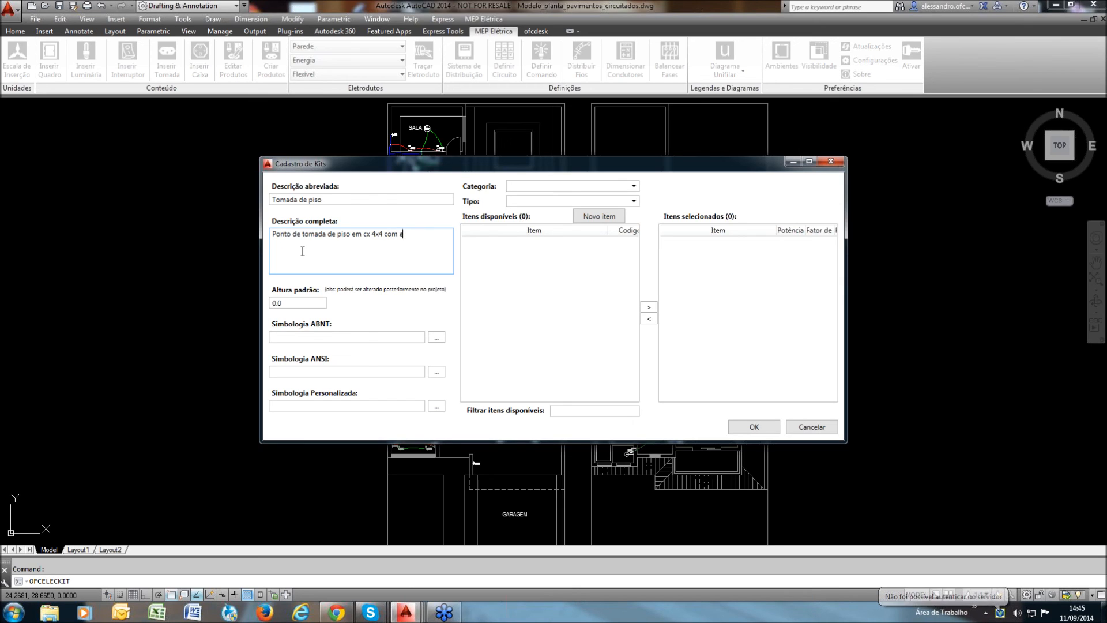
text(laca)
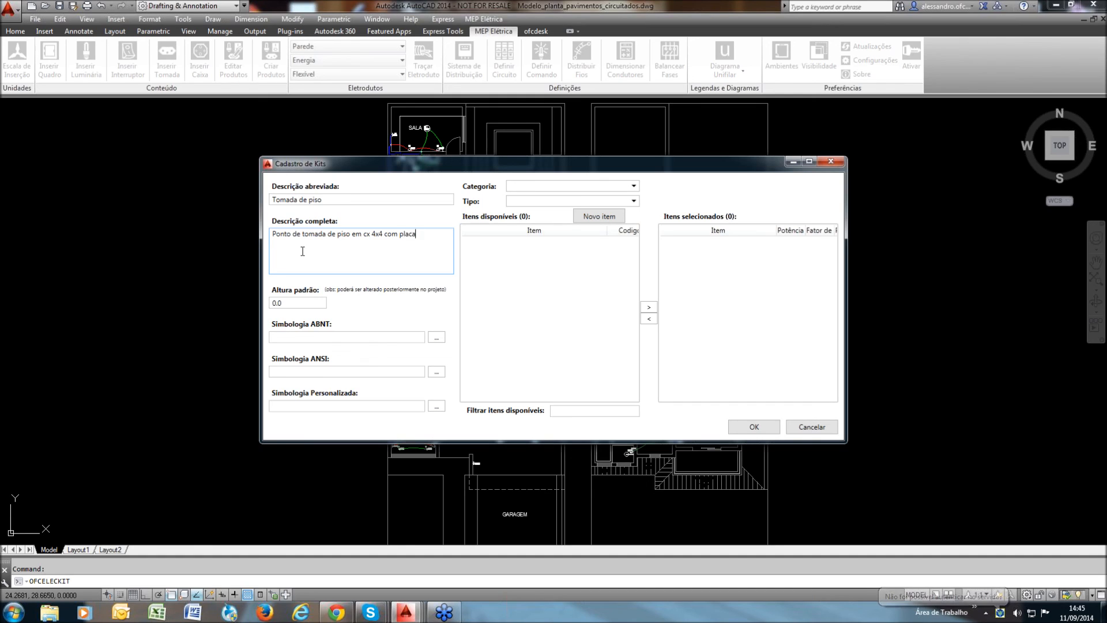
key(Tab)
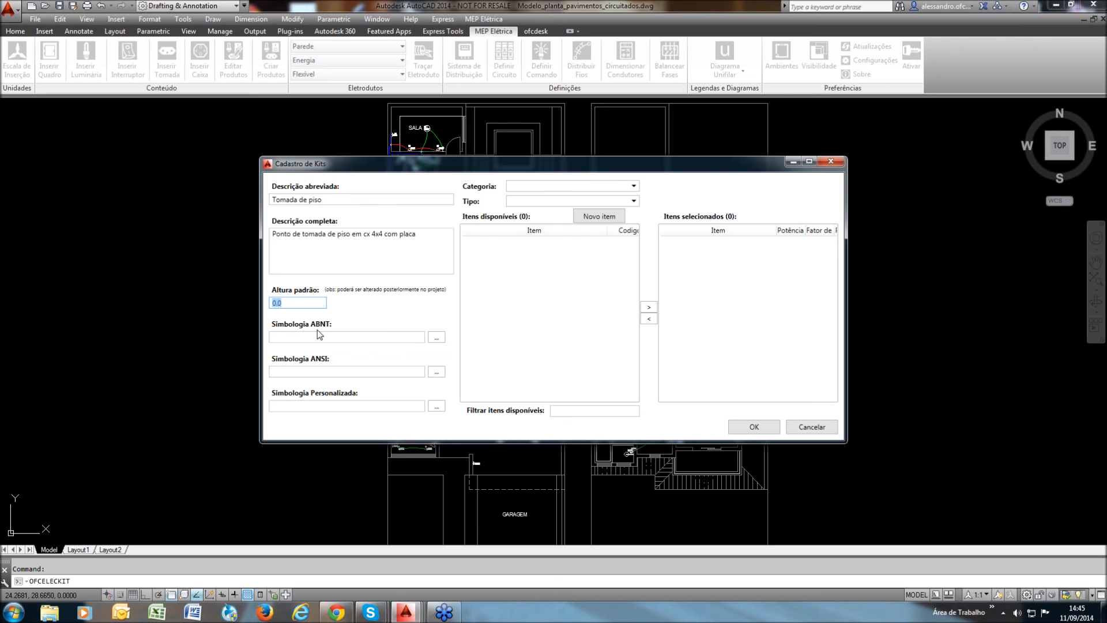
Assign kit.dwg from the desktop's Demonstracao folder as the kit's ABNT symbol
click(436, 338)
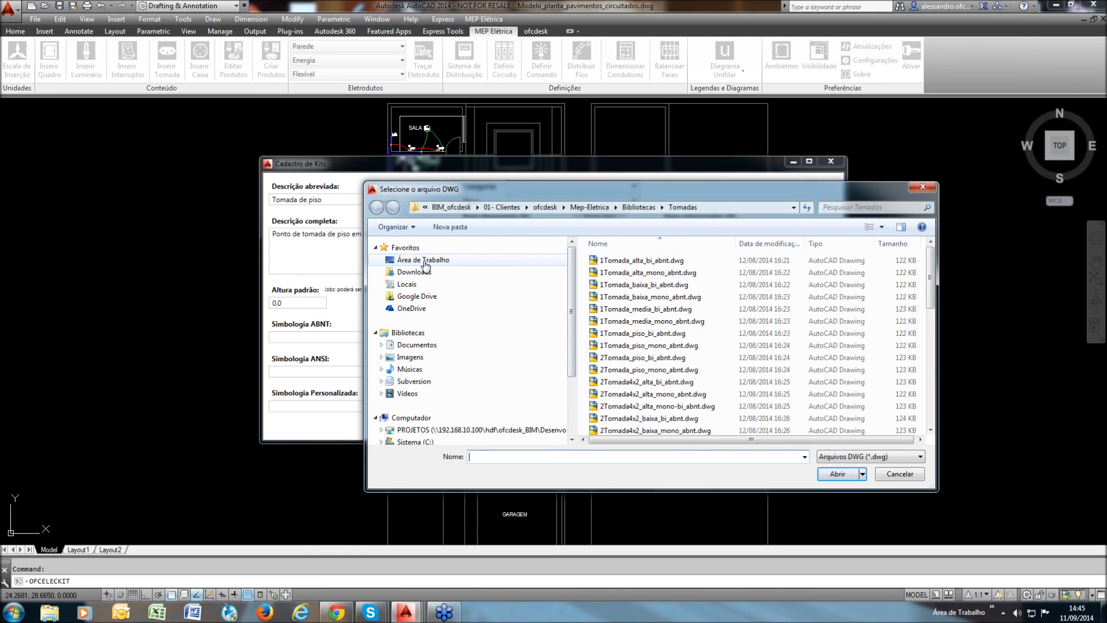
click(424, 260)
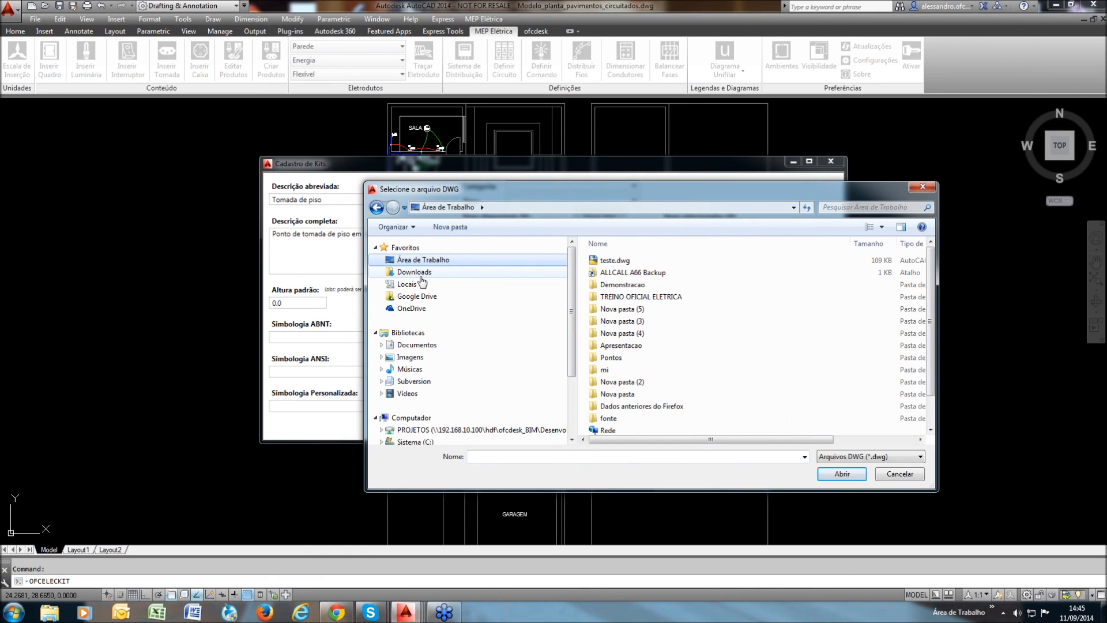
double_click(618, 285)
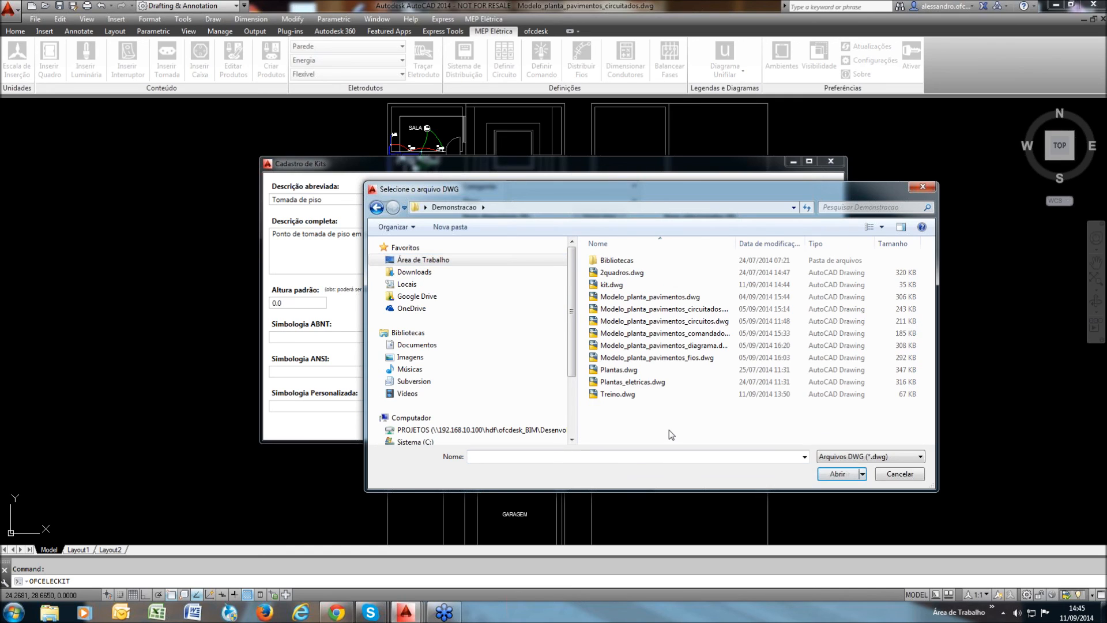
click(614, 285)
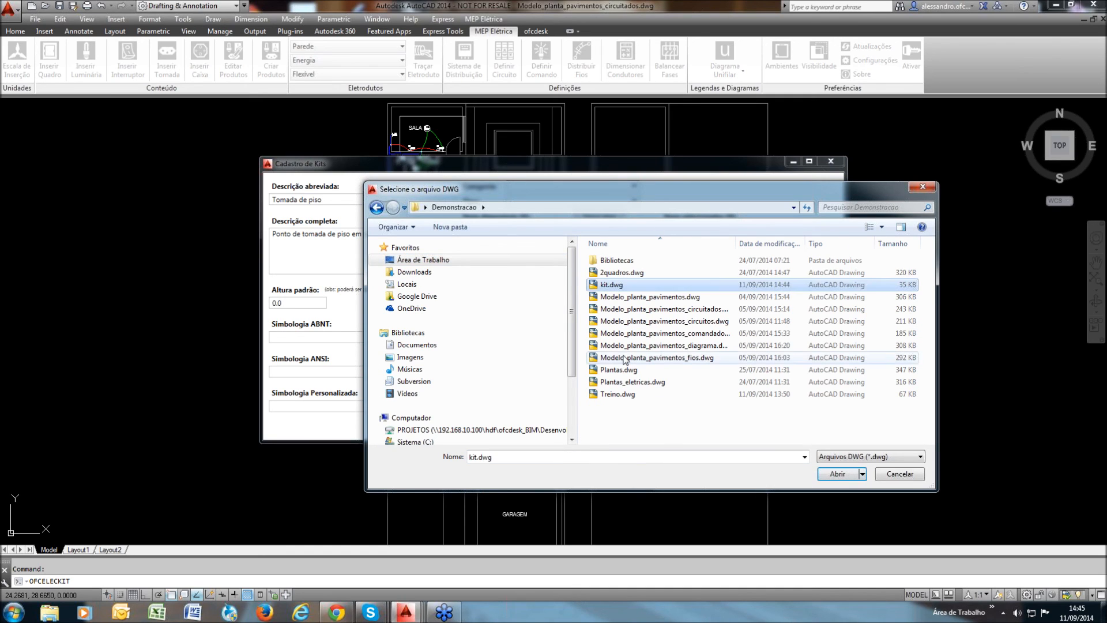
click(839, 475)
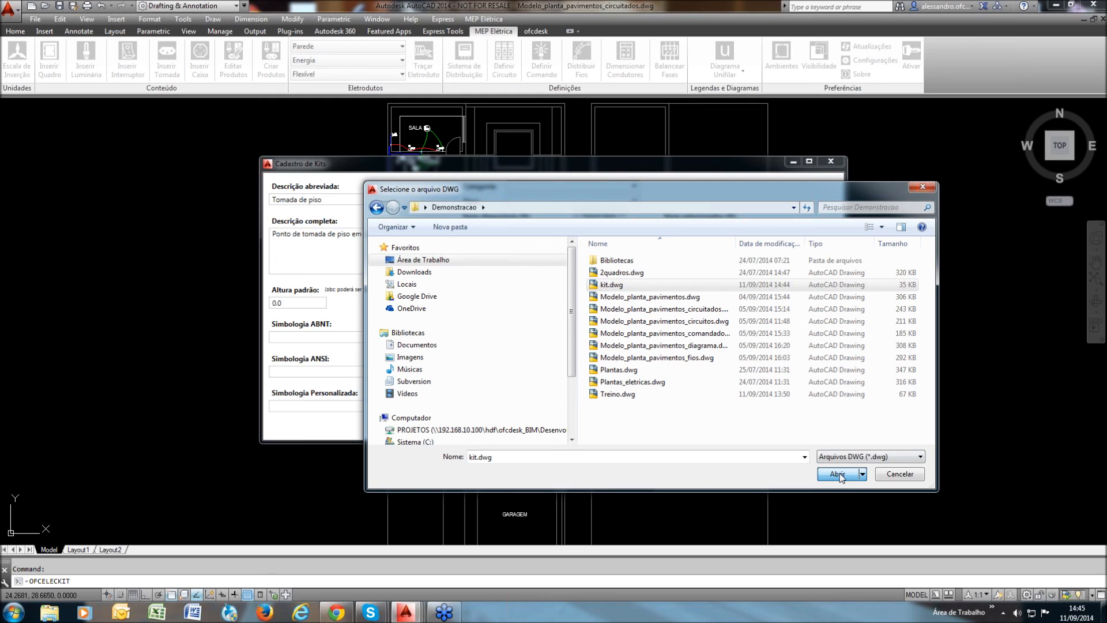
click(839, 475)
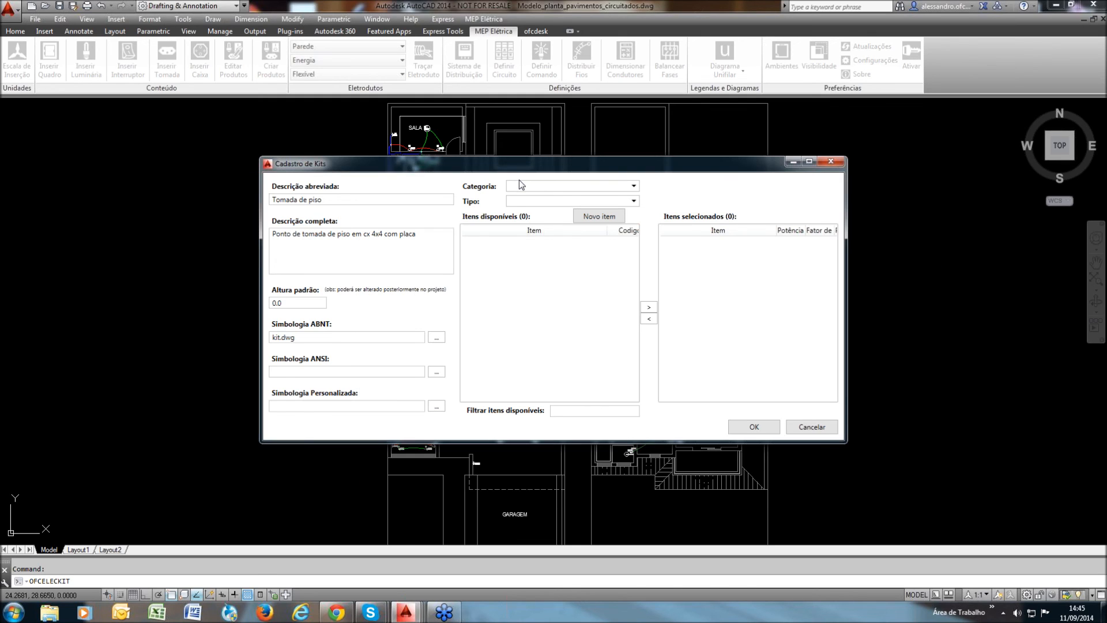
Filter the kit's available items to the category Tomadas and the type Piso
click(541, 211)
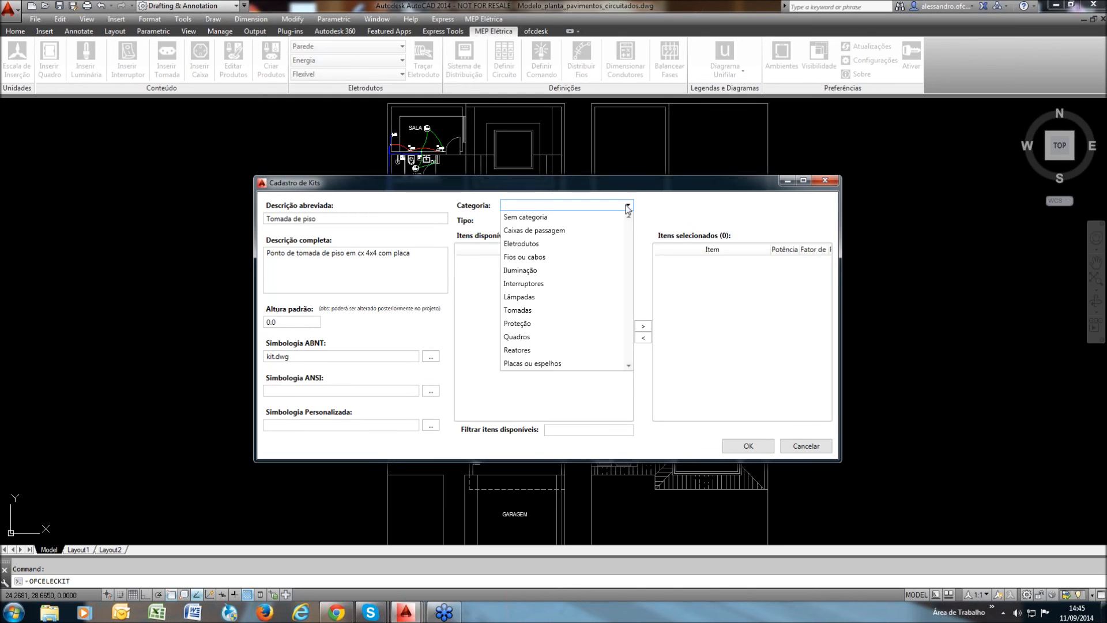
click(530, 314)
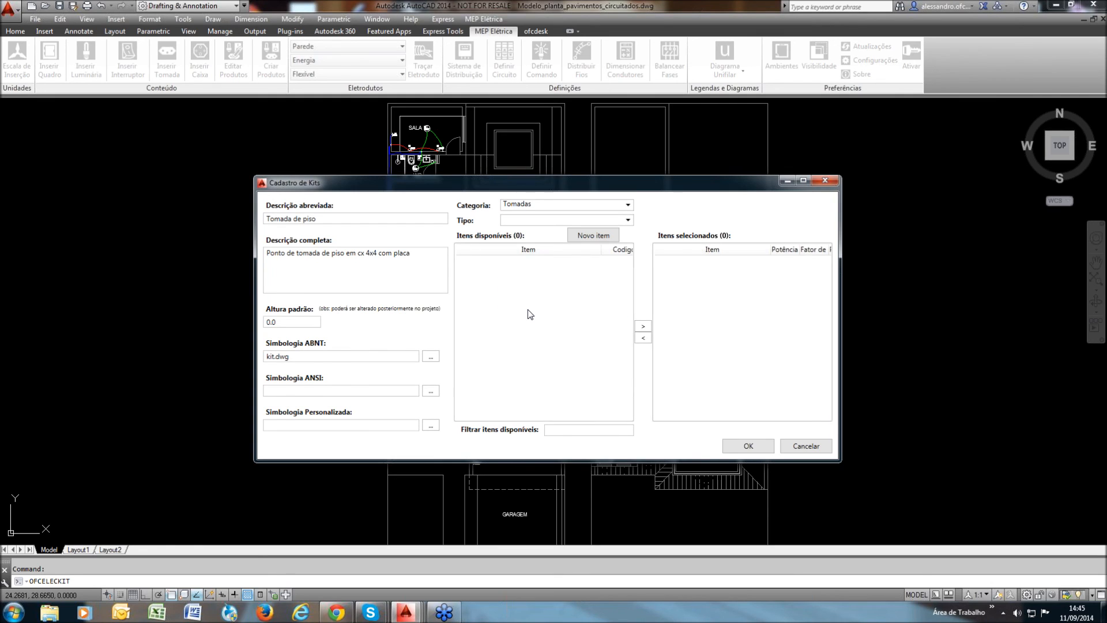
click(628, 220)
click(517, 246)
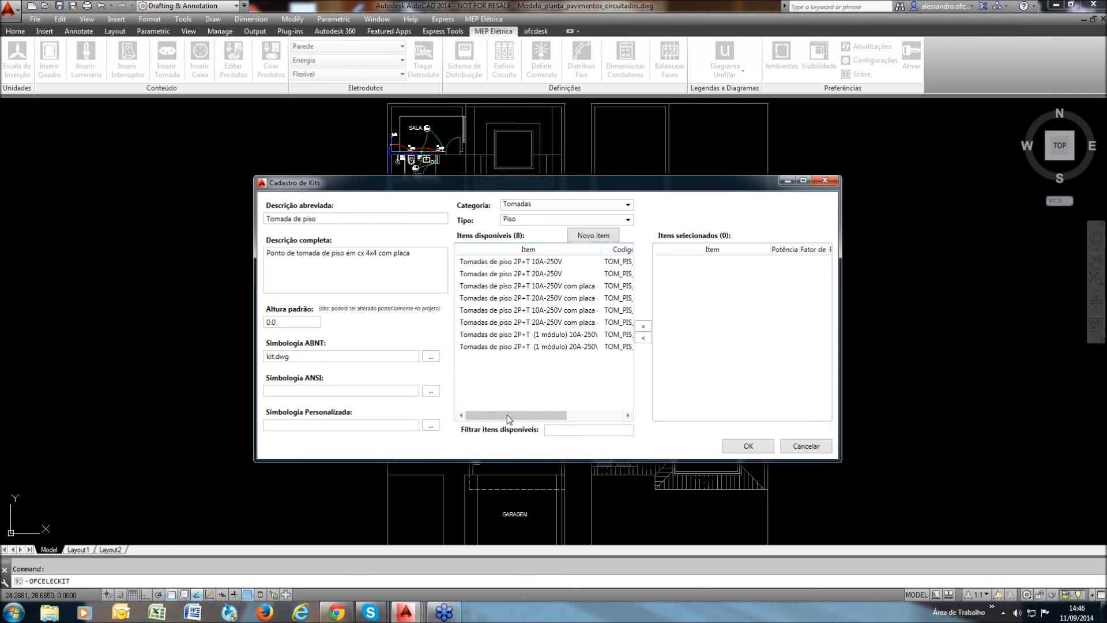
Widen the available items' name column and add the item Tomadas de piso 2P+T 20A-250V to the kit
drag(601, 249, 637, 250)
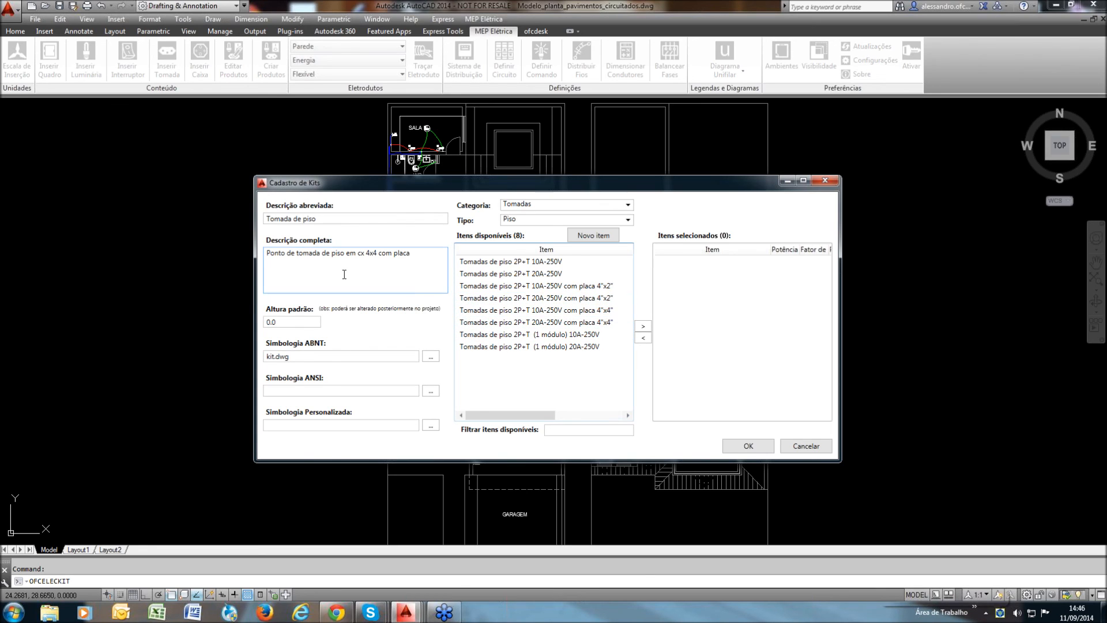
click(547, 273)
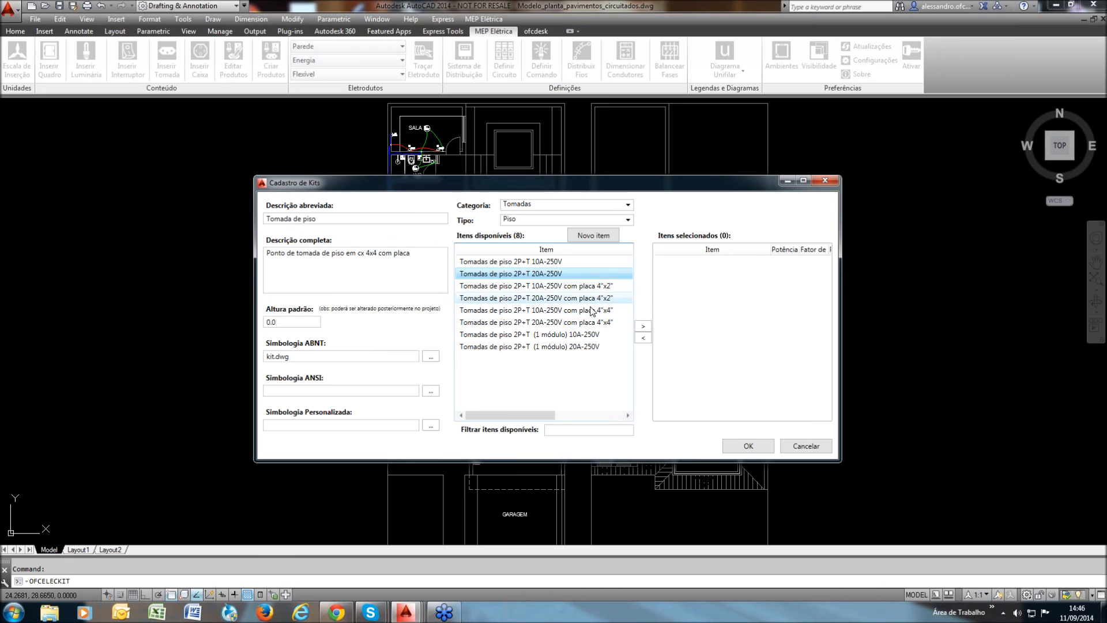
click(509, 264)
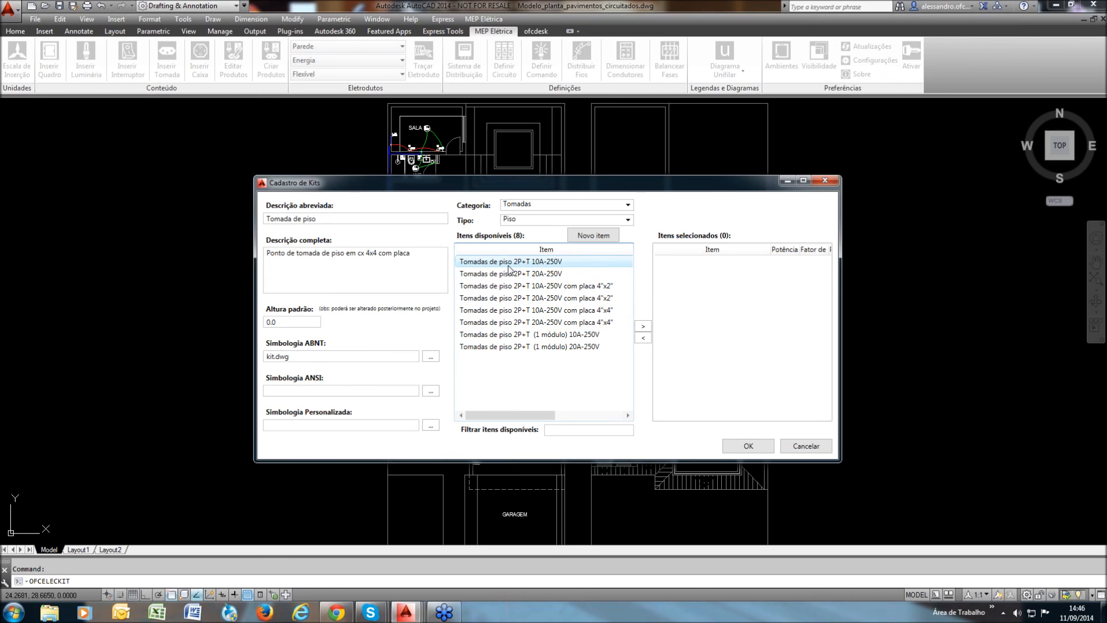
click(510, 273)
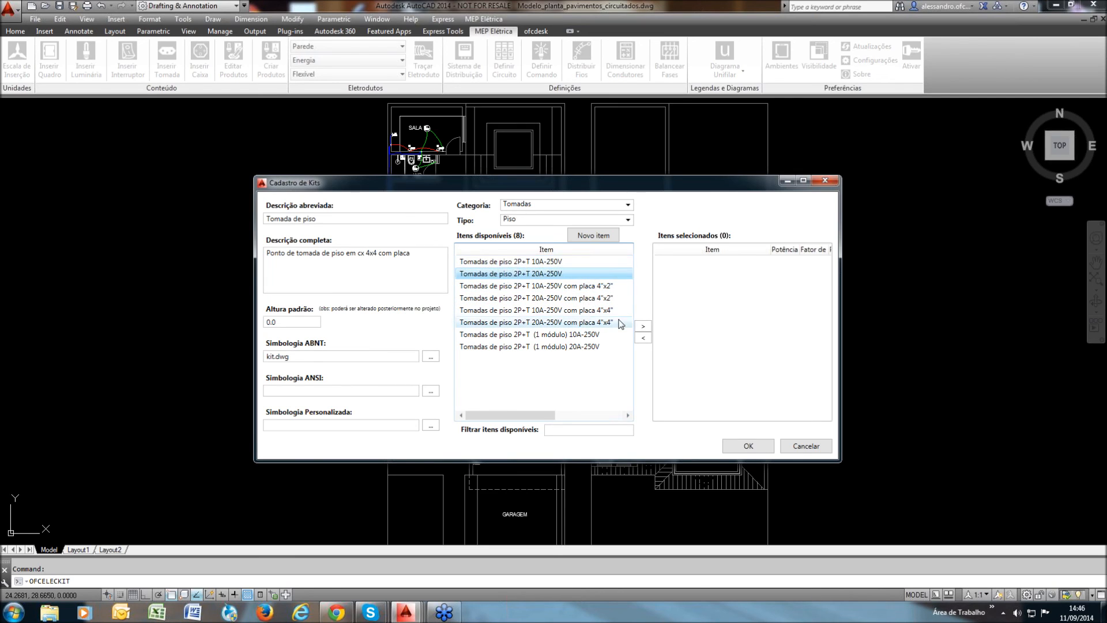
click(644, 330)
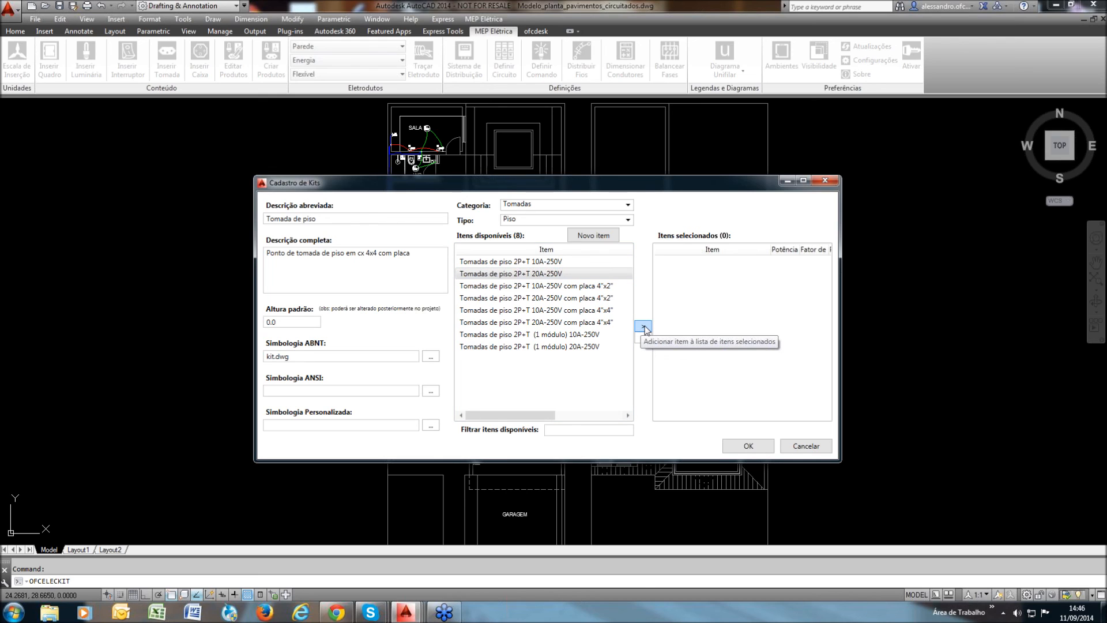
click(645, 330)
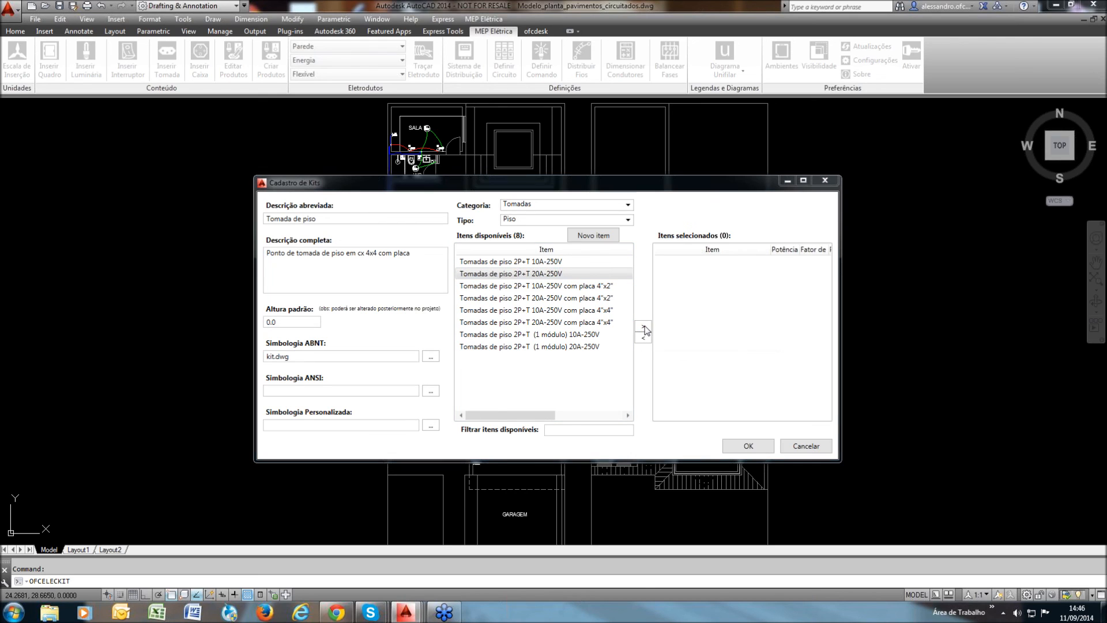
Give the floor socket item an apparent power of 100 and a power factor of 1.000
drag(575, 262, 631, 320)
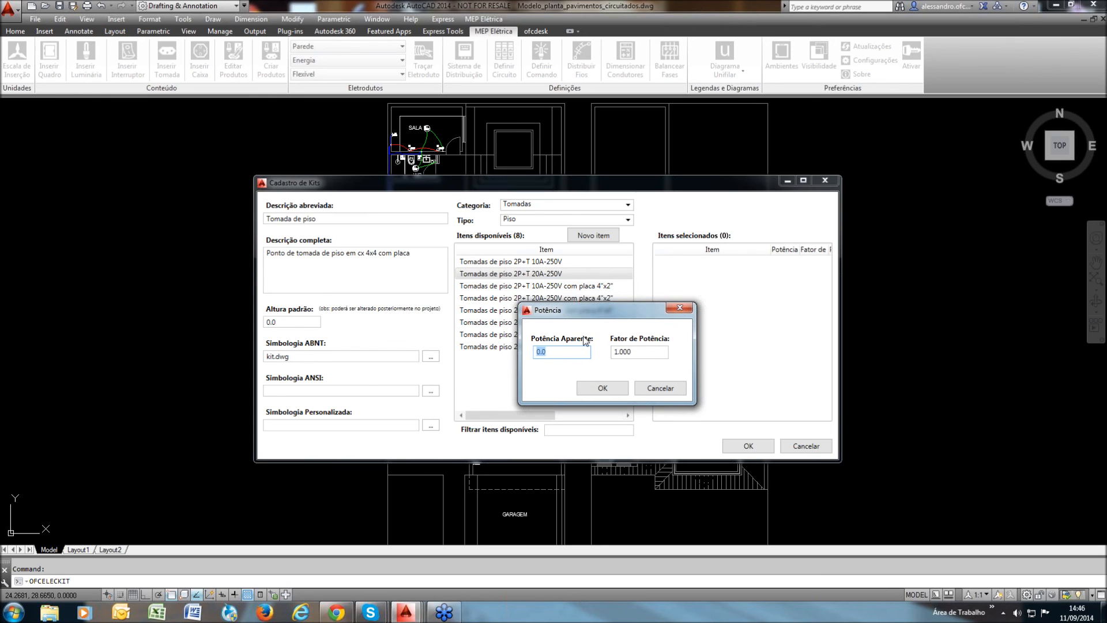
text(100)
drag(568, 355, 513, 356)
drag(663, 351, 618, 357)
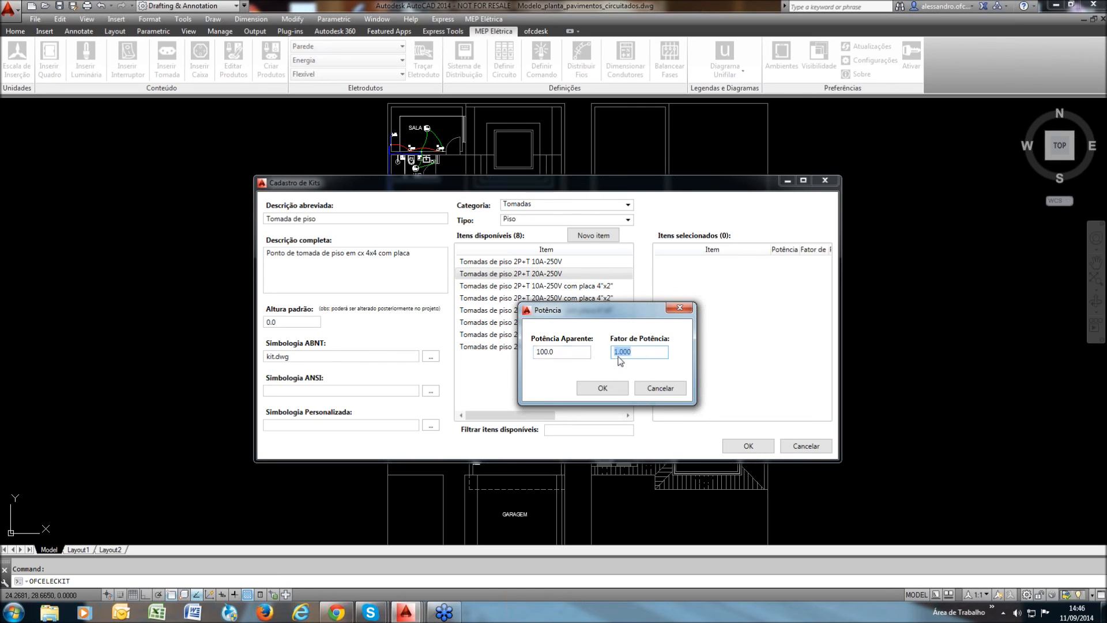
click(601, 387)
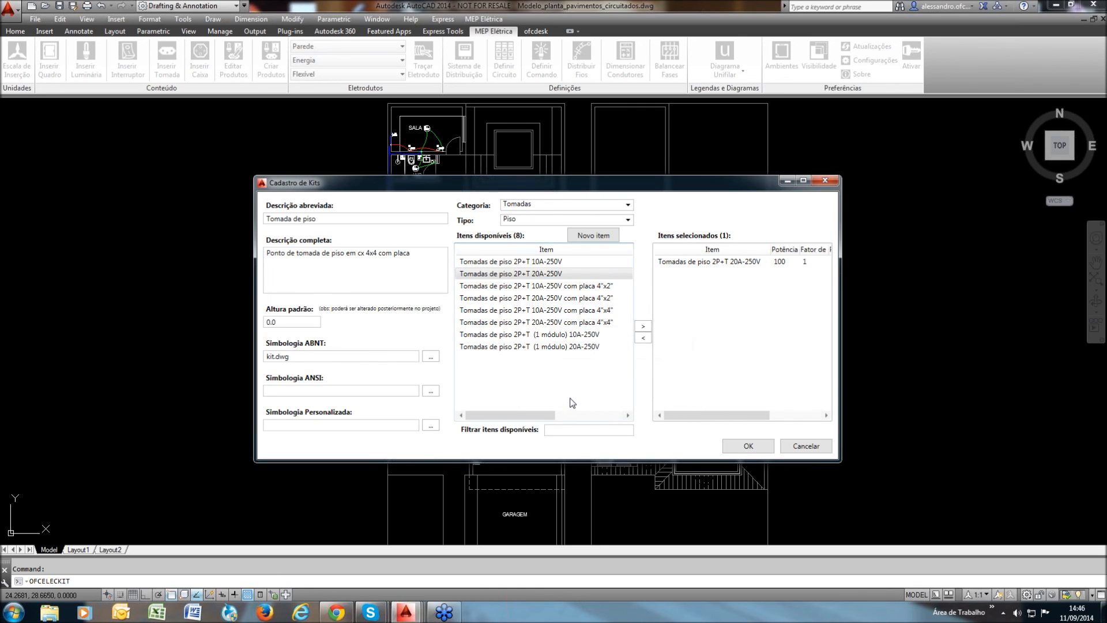
Add Caixa de passagem em aluminio para piso, 4"x2" from the category Caixas de passagem, type Piso, to the kit
click(553, 205)
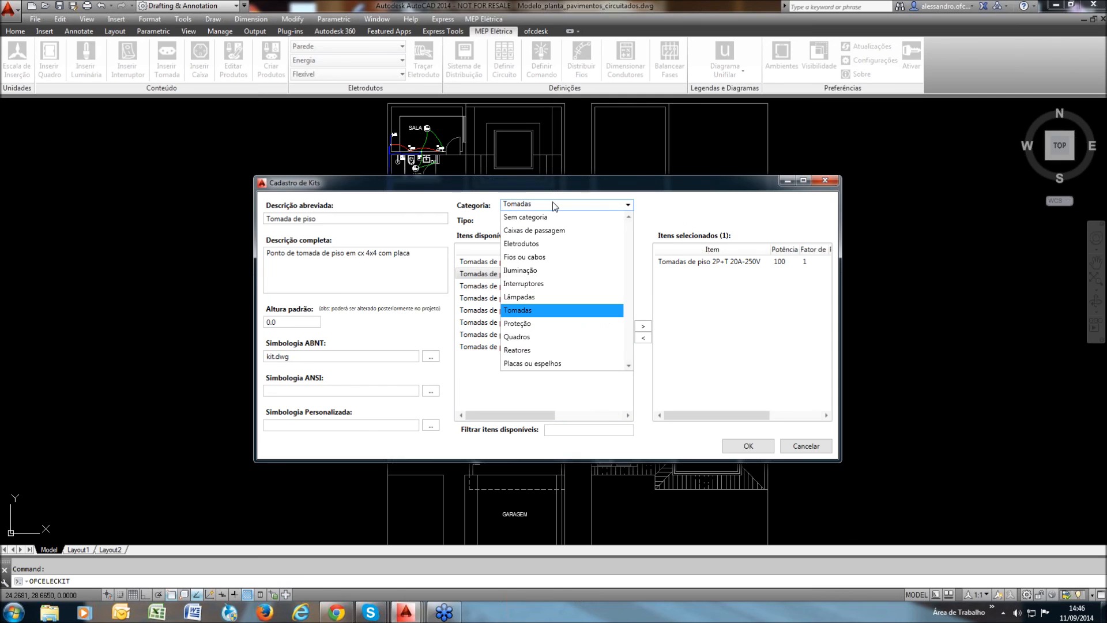
click(551, 231)
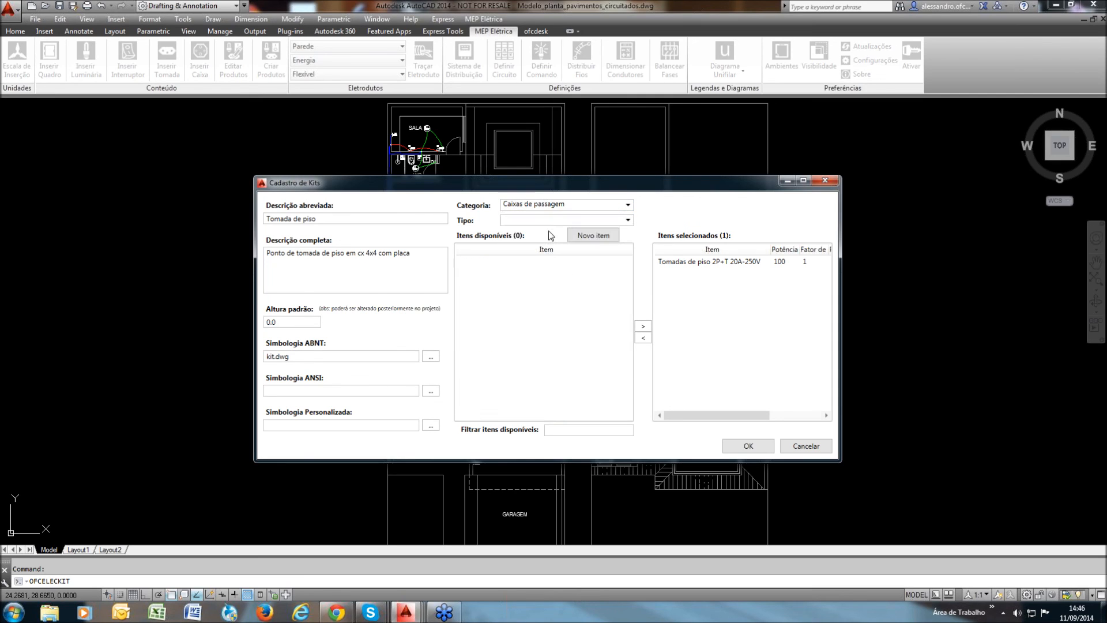
click(539, 220)
click(527, 254)
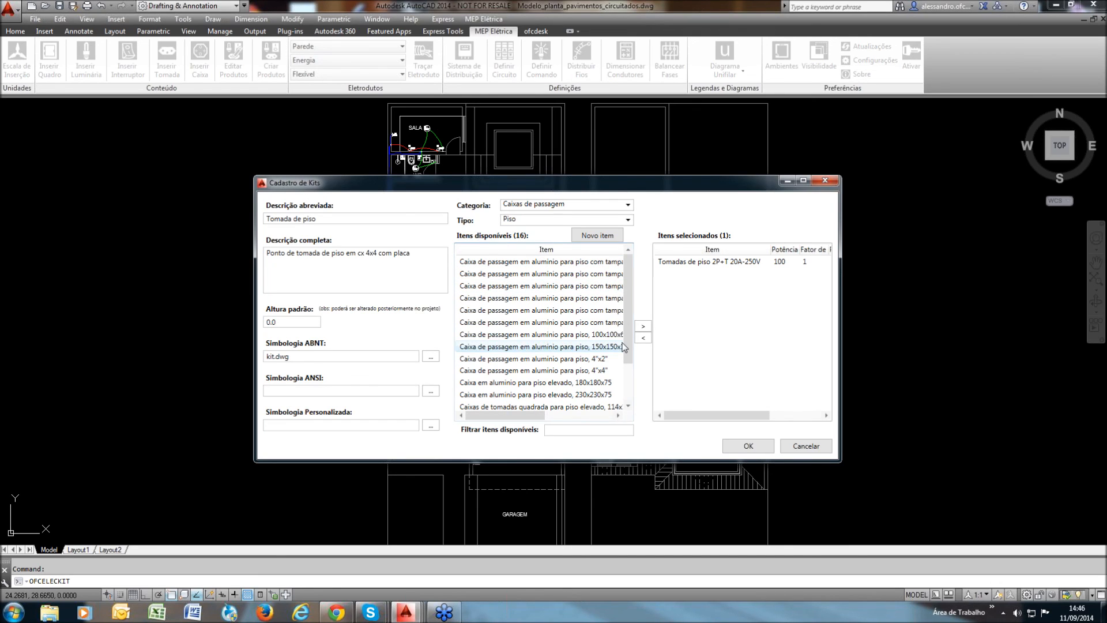
double_click(571, 358)
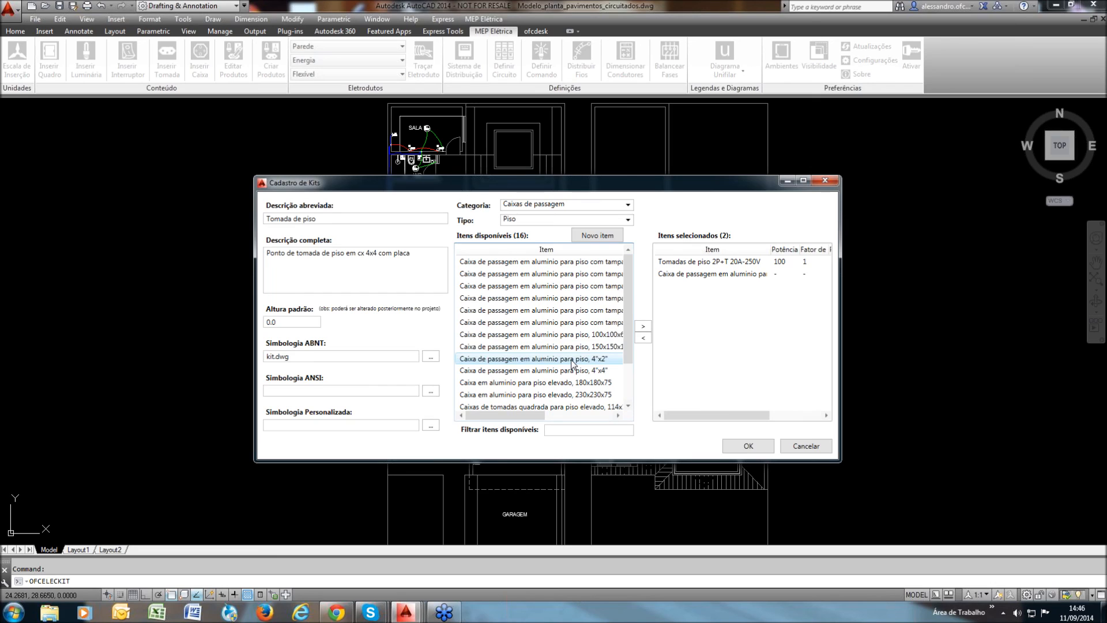
click(572, 361)
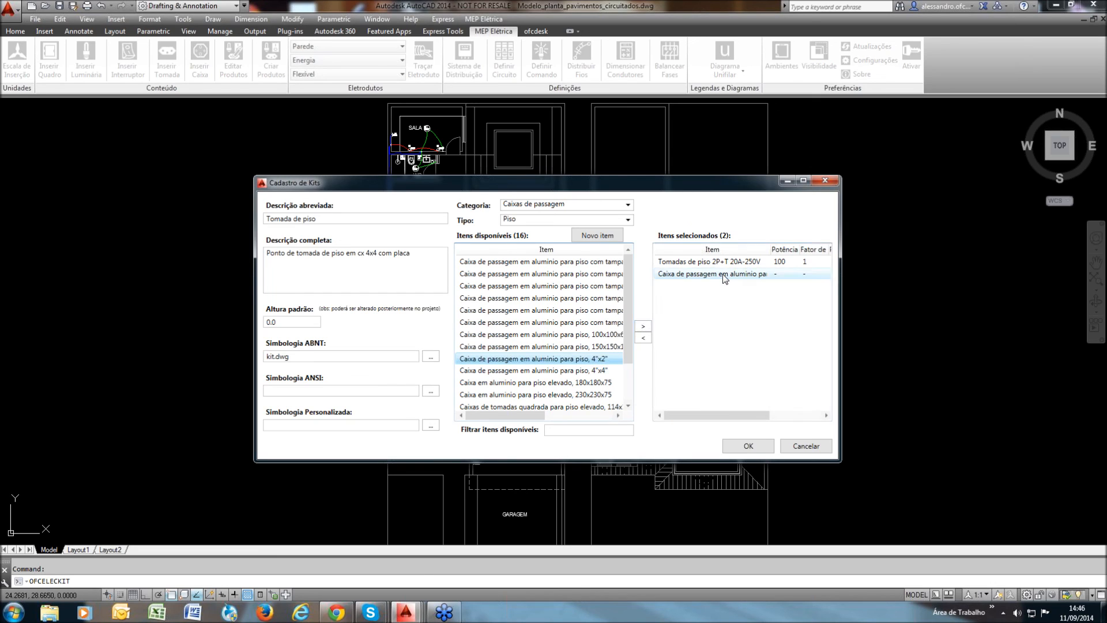
Filter the kit's available items to the category Placas ou espelhos and the type 4"x4"
click(562, 222)
click(562, 221)
click(565, 205)
click(583, 259)
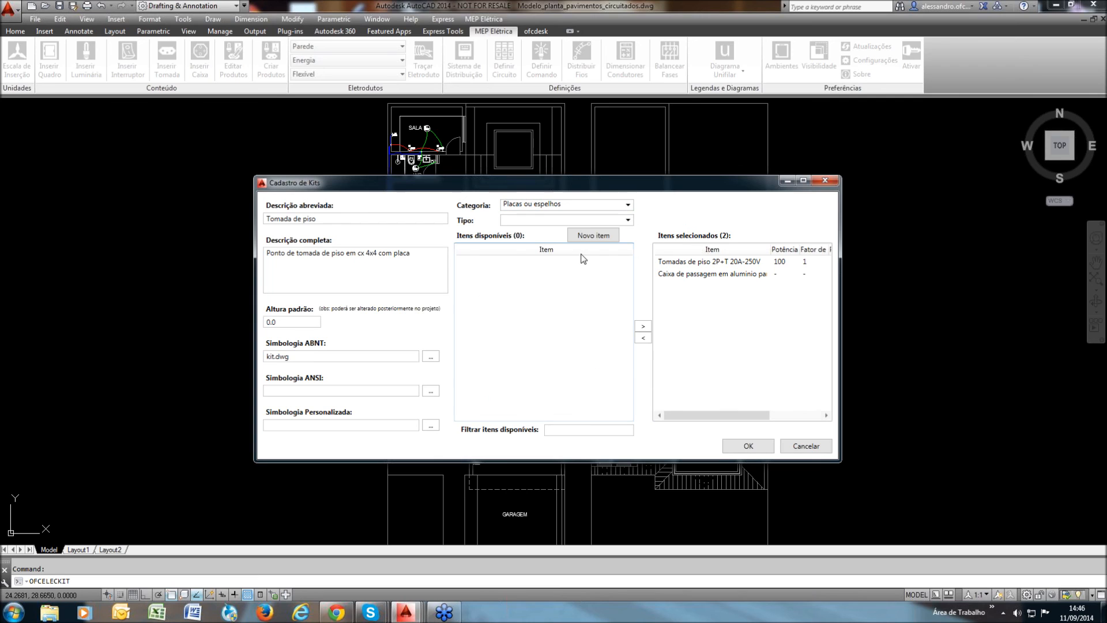
click(592, 225)
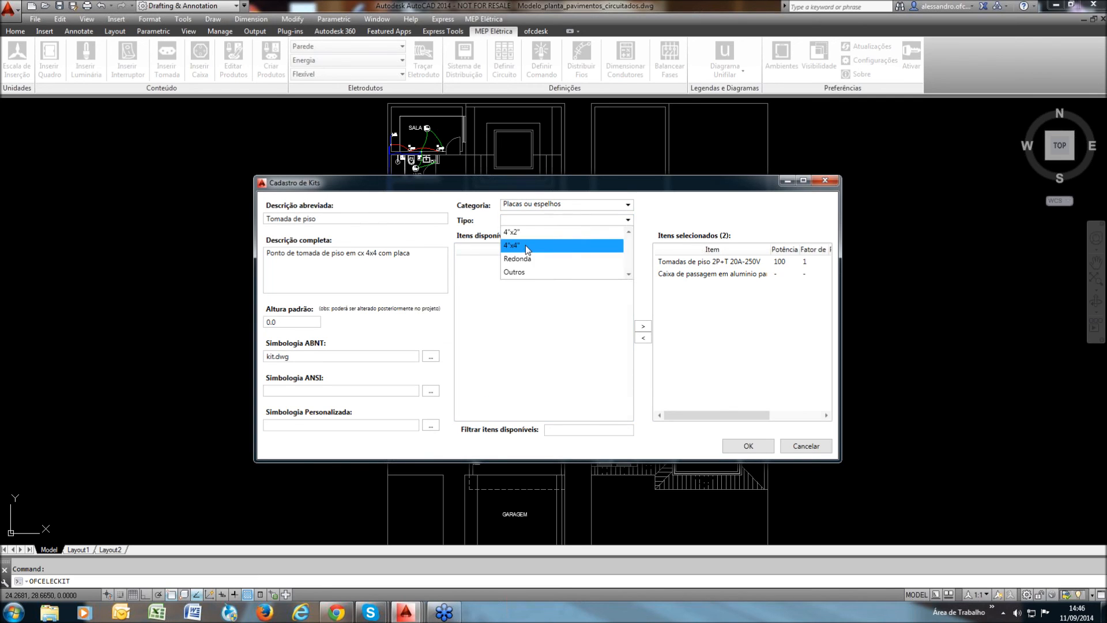
click(524, 244)
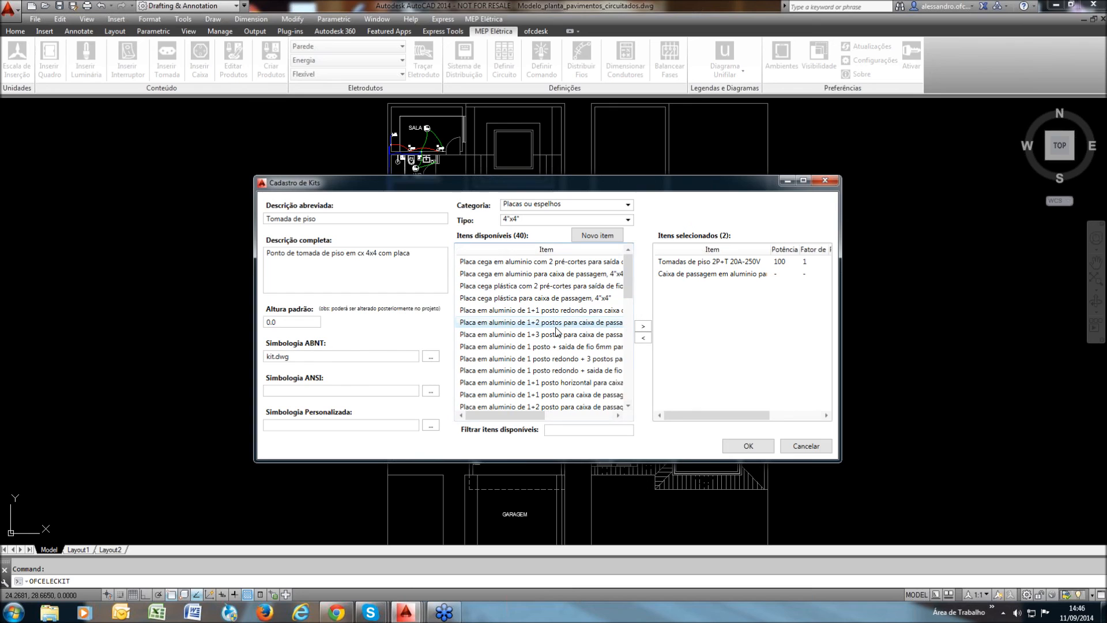
Add the aluminium plate with 1 posto + saida de fio 6mm to the kit and save the kit
drag(627, 276, 628, 287)
click(611, 322)
drag(629, 306, 628, 387)
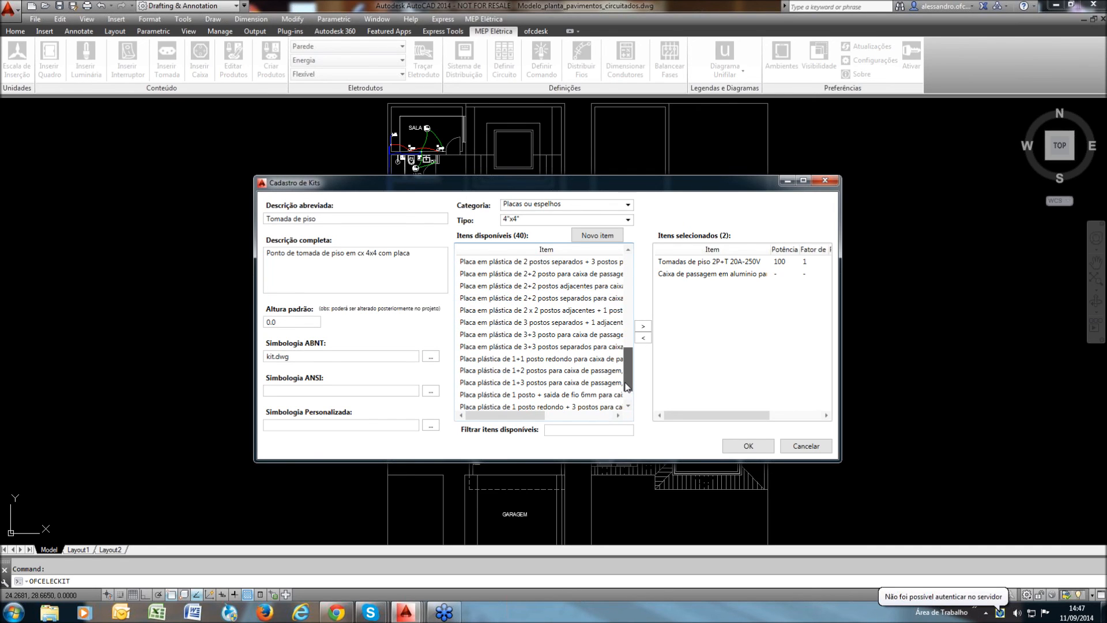
drag(628, 387, 628, 399)
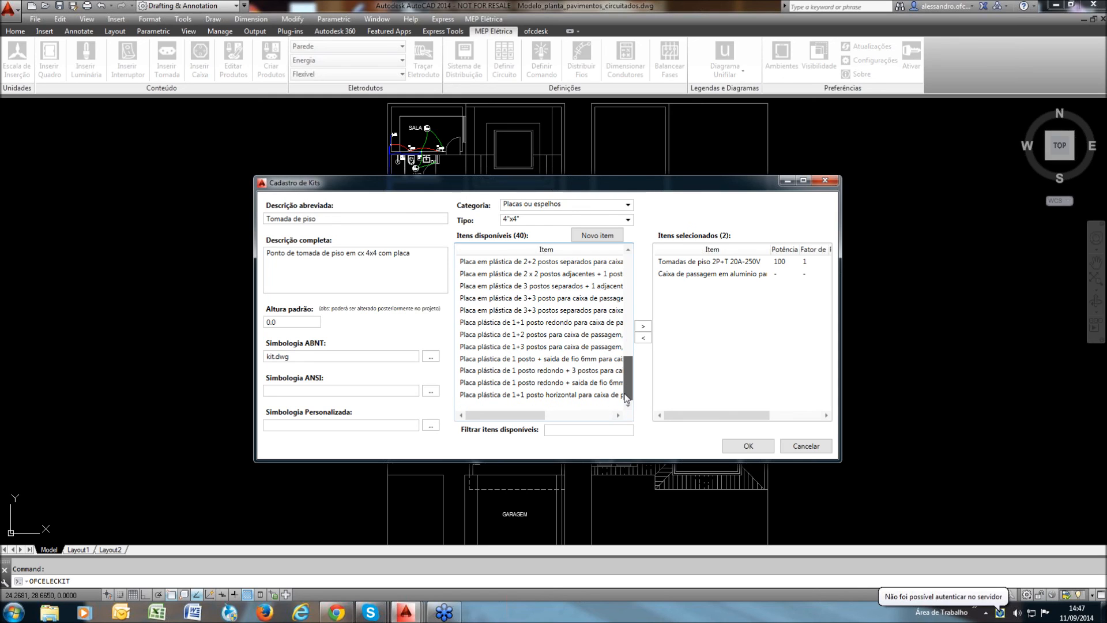
click(557, 371)
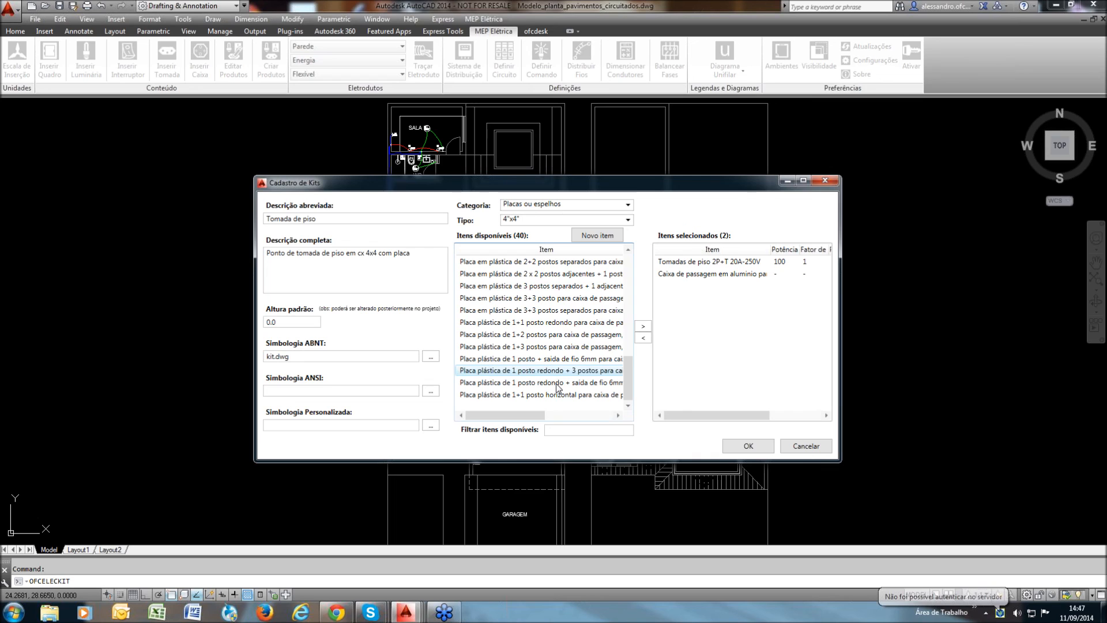
scroll(558, 386, up, 9)
click(540, 300)
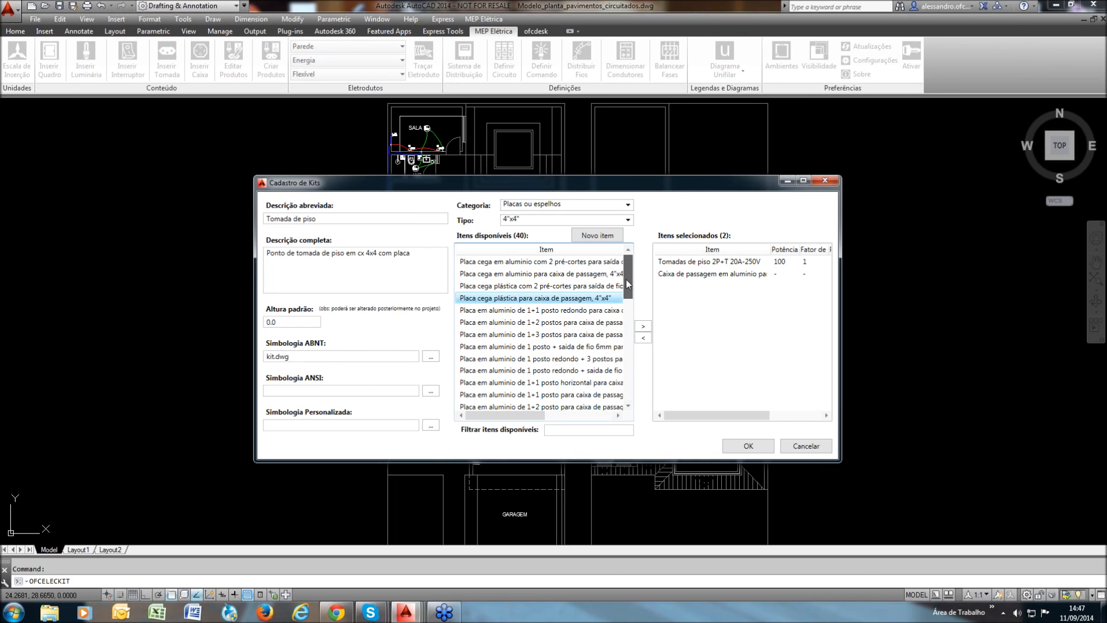
scroll(628, 283, down, 1)
click(571, 323)
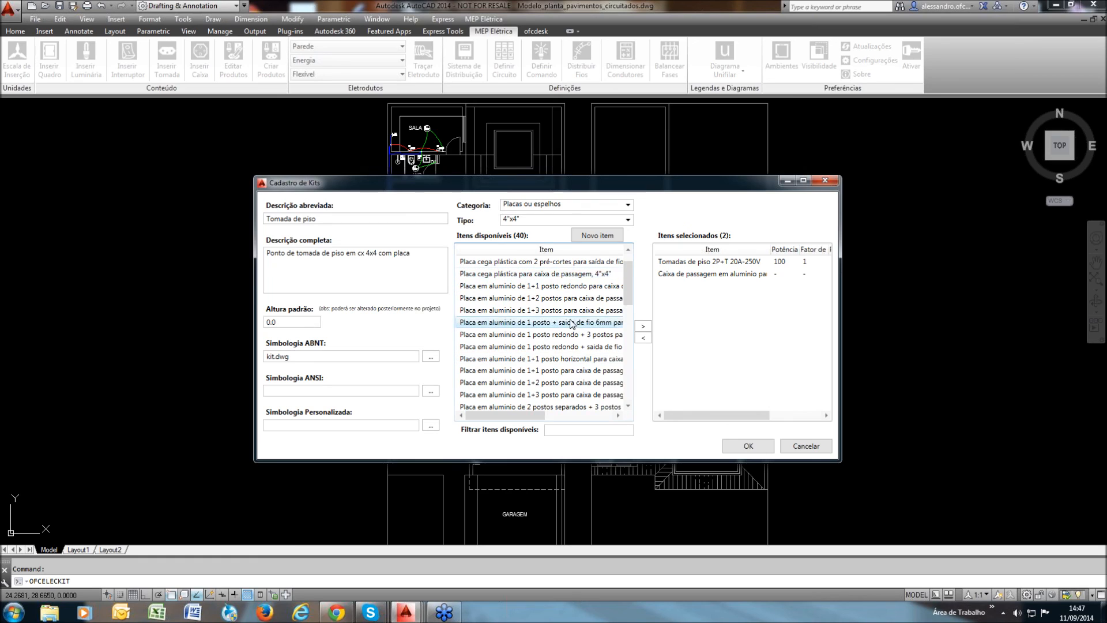
double_click(571, 323)
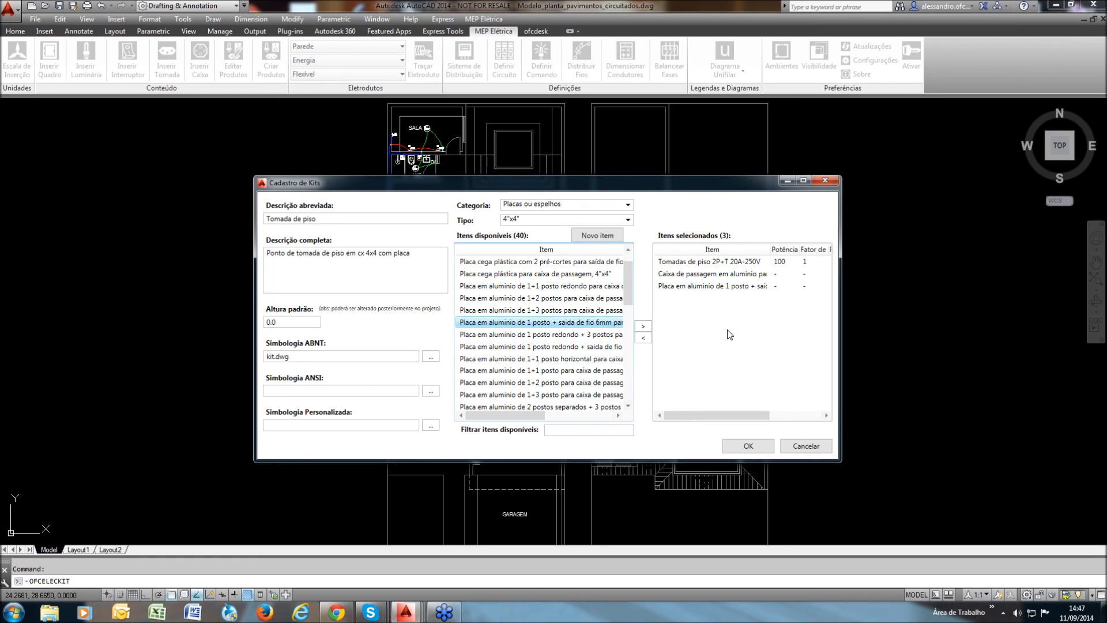
click(754, 448)
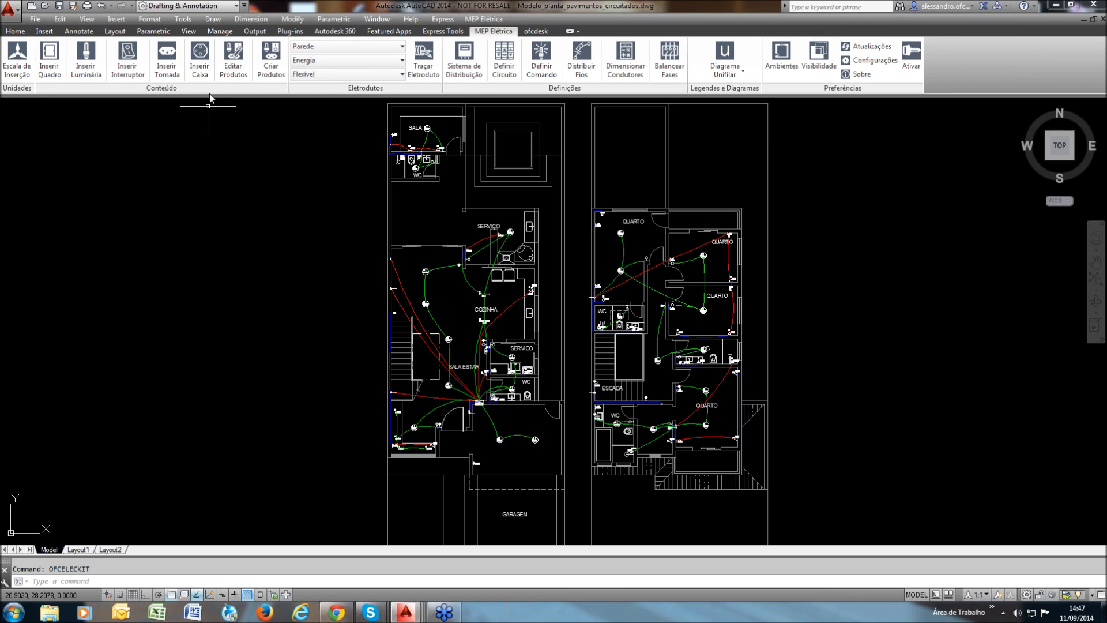
Insert one Tomada de piso socket in the small room below SALA ESTAR, just below and beside the pair of switches
click(173, 73)
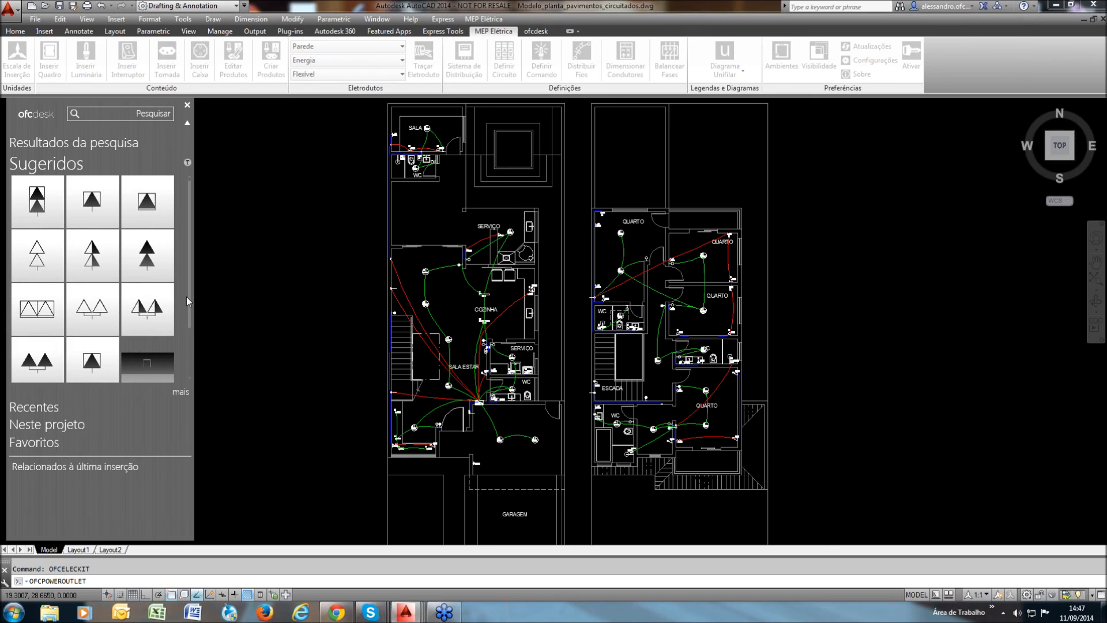
mouse_move(163, 370)
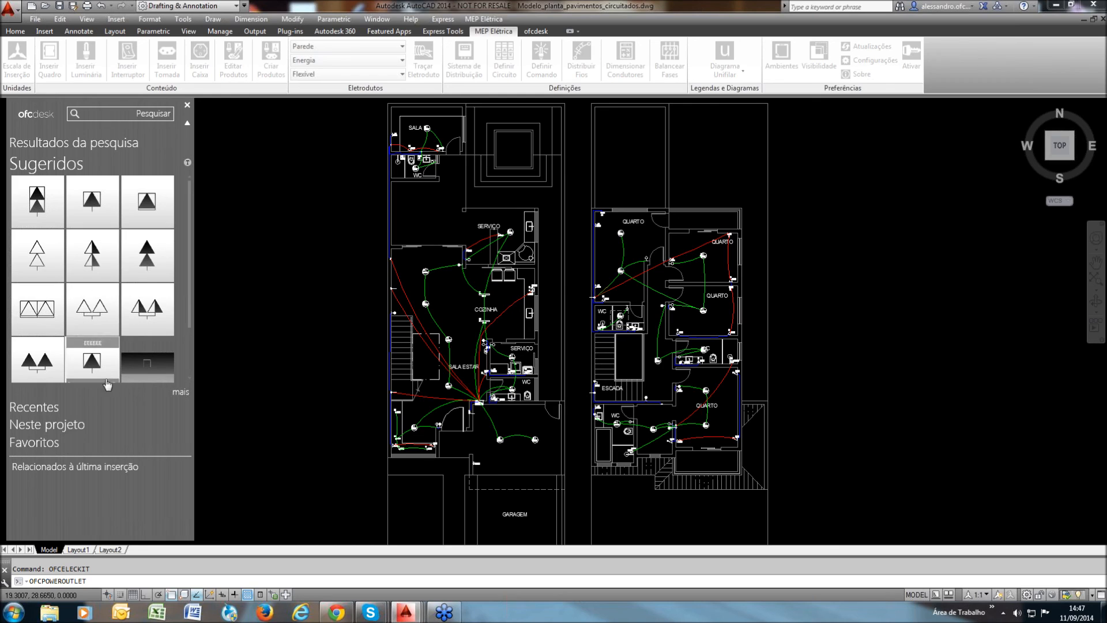
click(161, 366)
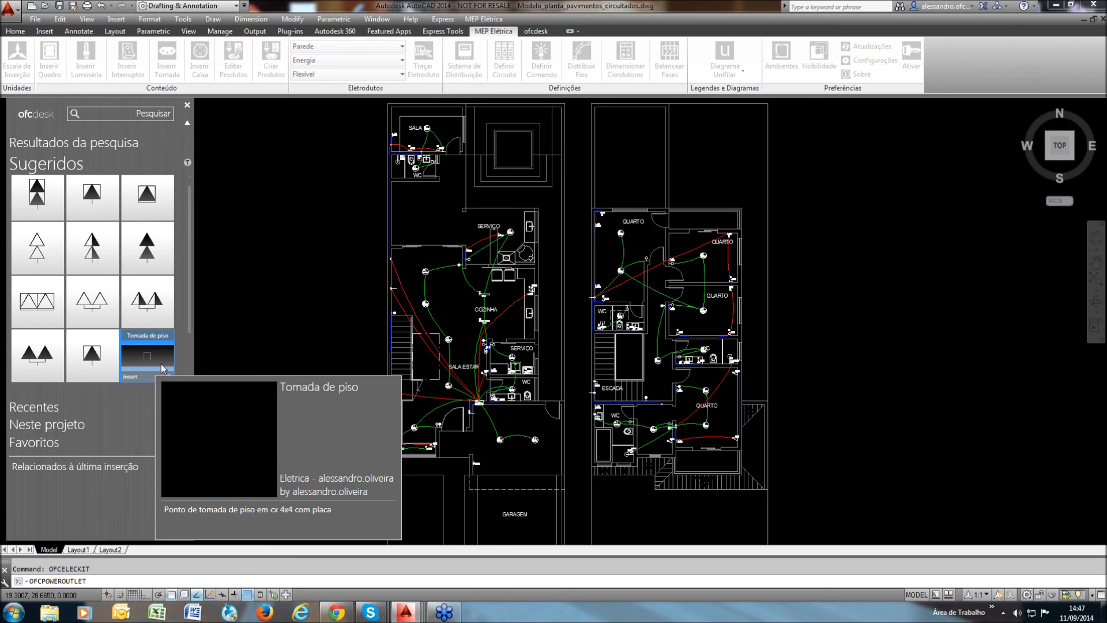
click(161, 365)
scroll(429, 423, up, 2)
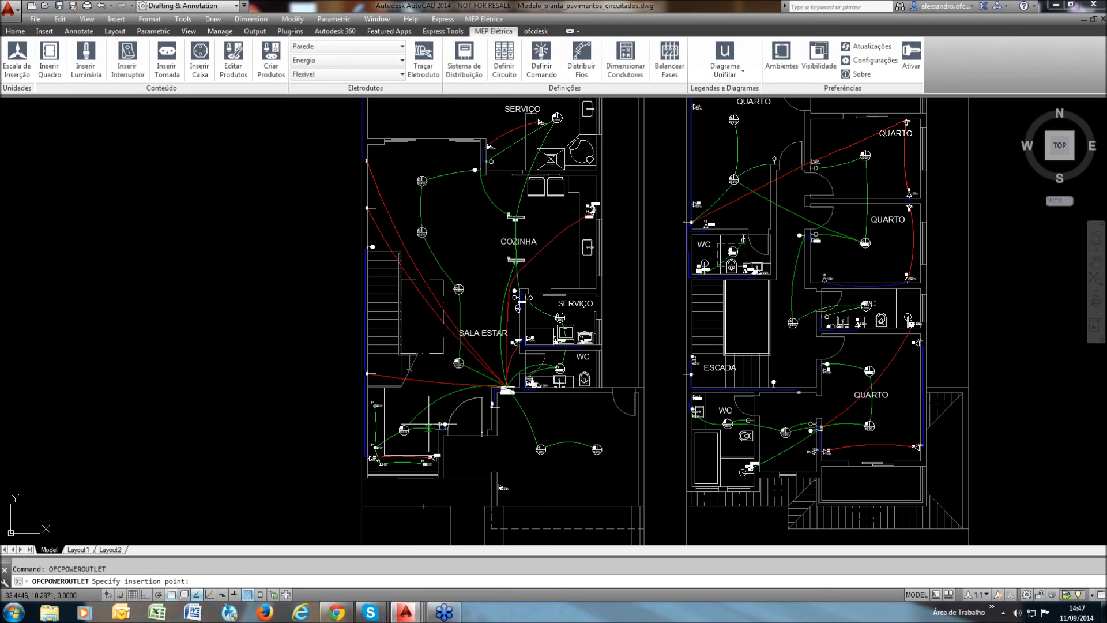
scroll(416, 415, up, 8)
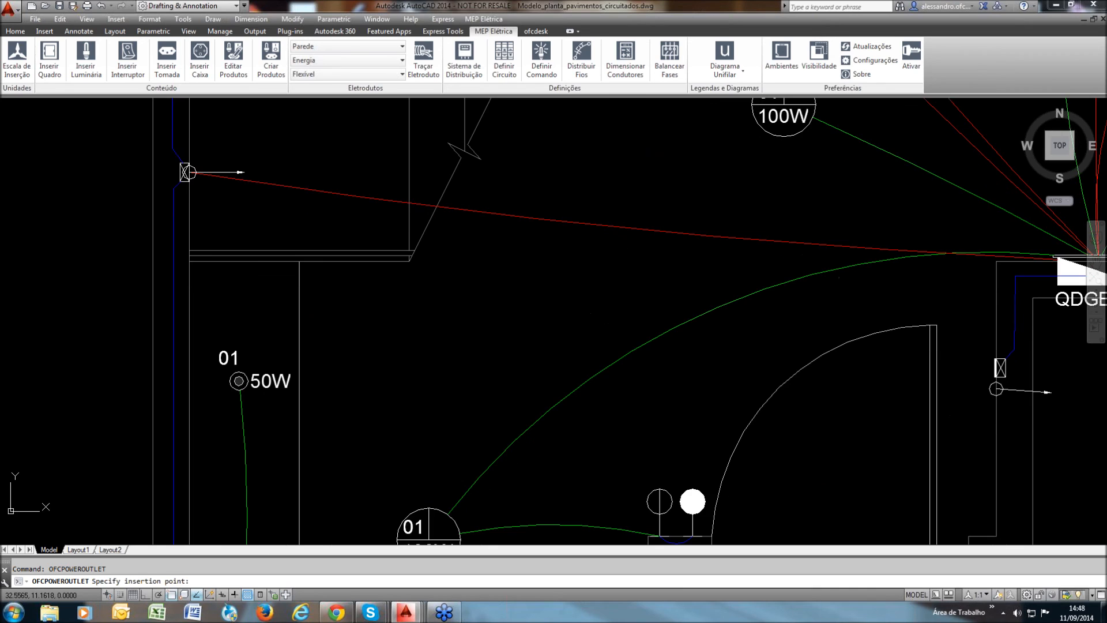
scroll(428, 325, down, 2)
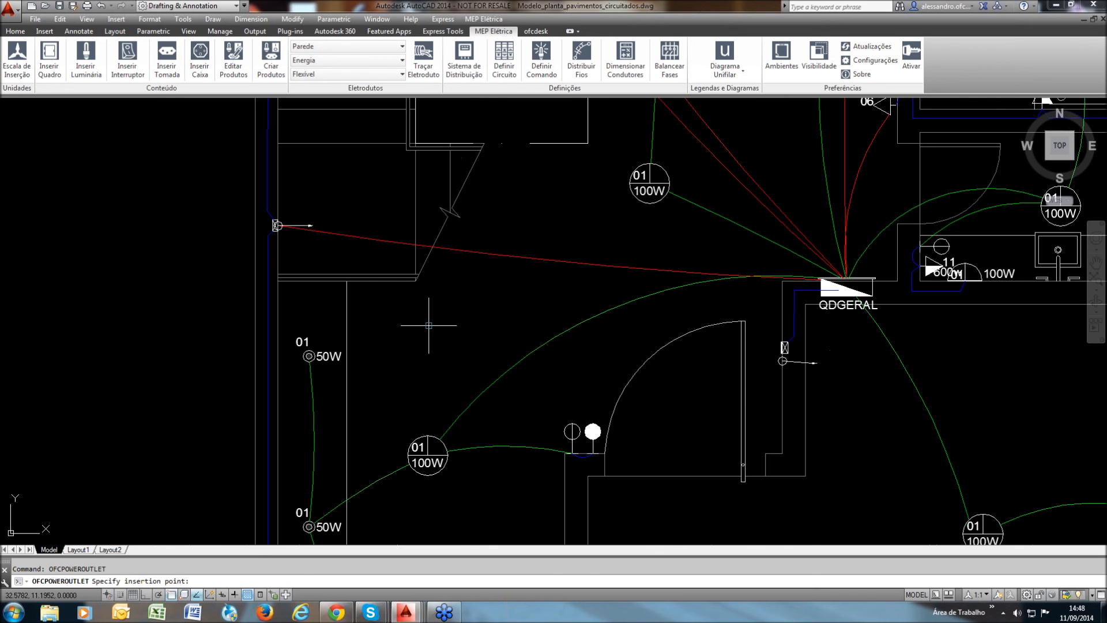
mouse_move(429, 325)
middle_down()
mouse_move(415, 339)
mouse_move(411, 245)
middle_up()
click(477, 419)
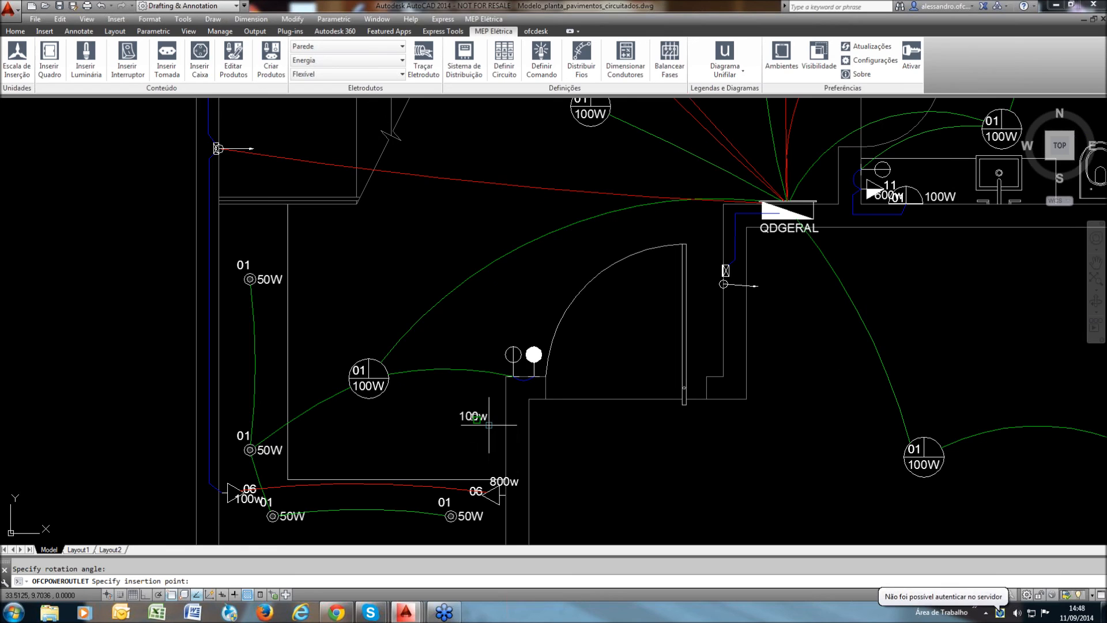
key(Escape)
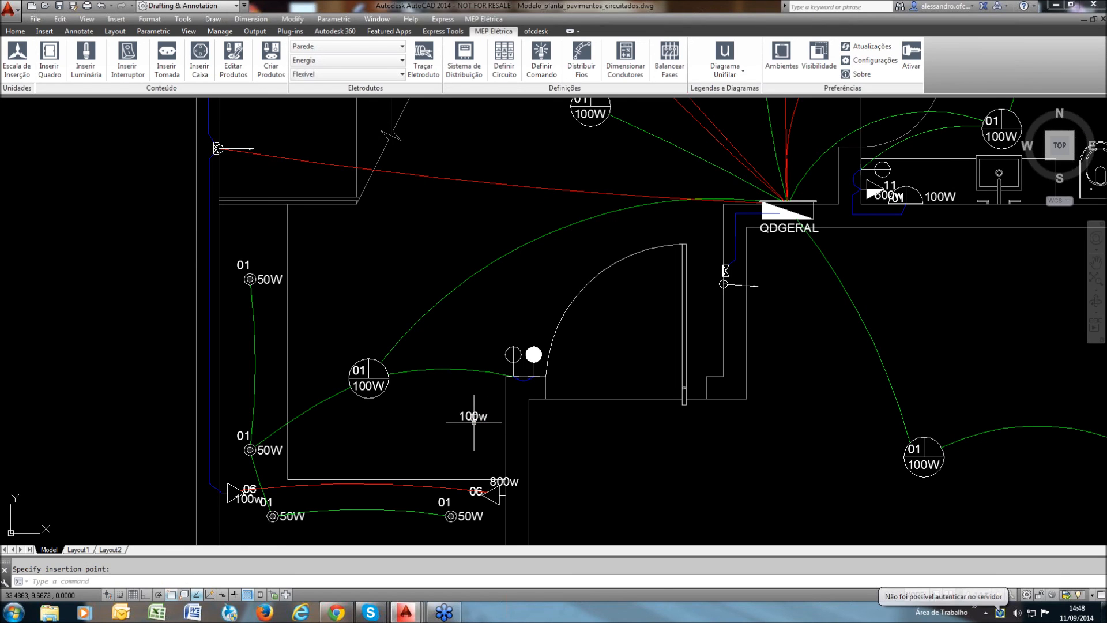
Move the 100w power label of the new floor socket so it sits just below its square symbol
scroll(474, 421, up, 5)
click(464, 406)
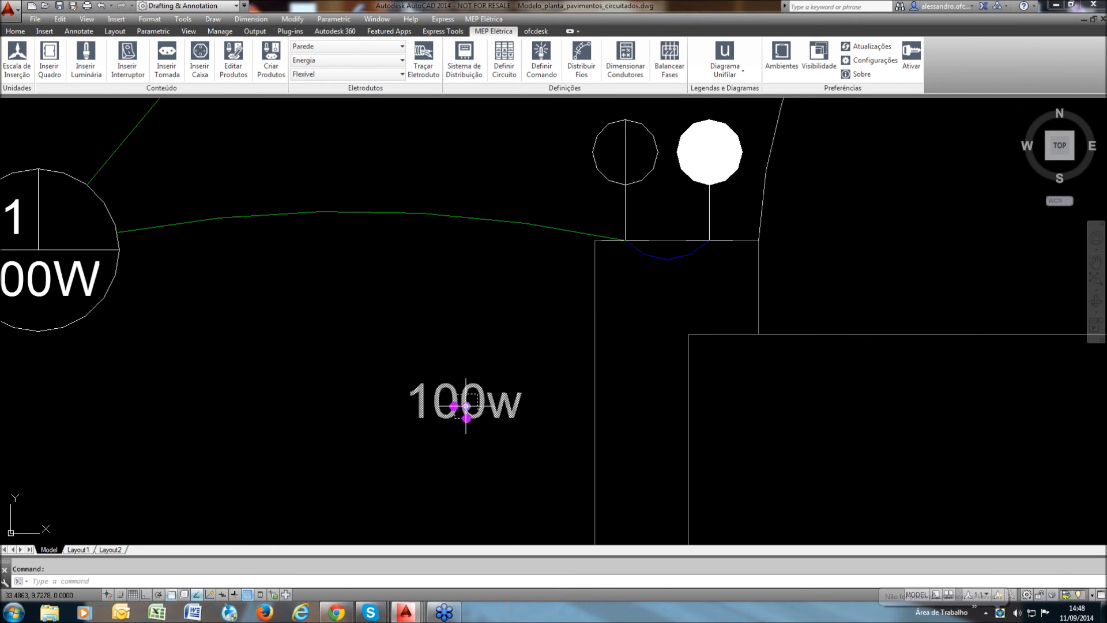
scroll(464, 407, up, 3)
click(465, 406)
scroll(485, 412, up, 2)
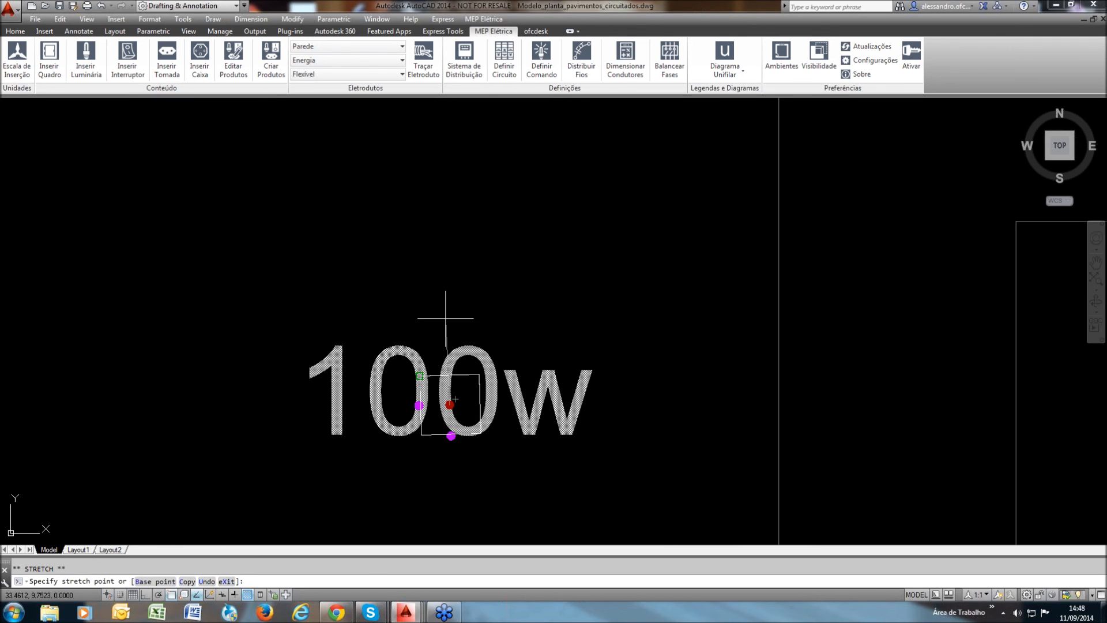
click(446, 318)
click(451, 435)
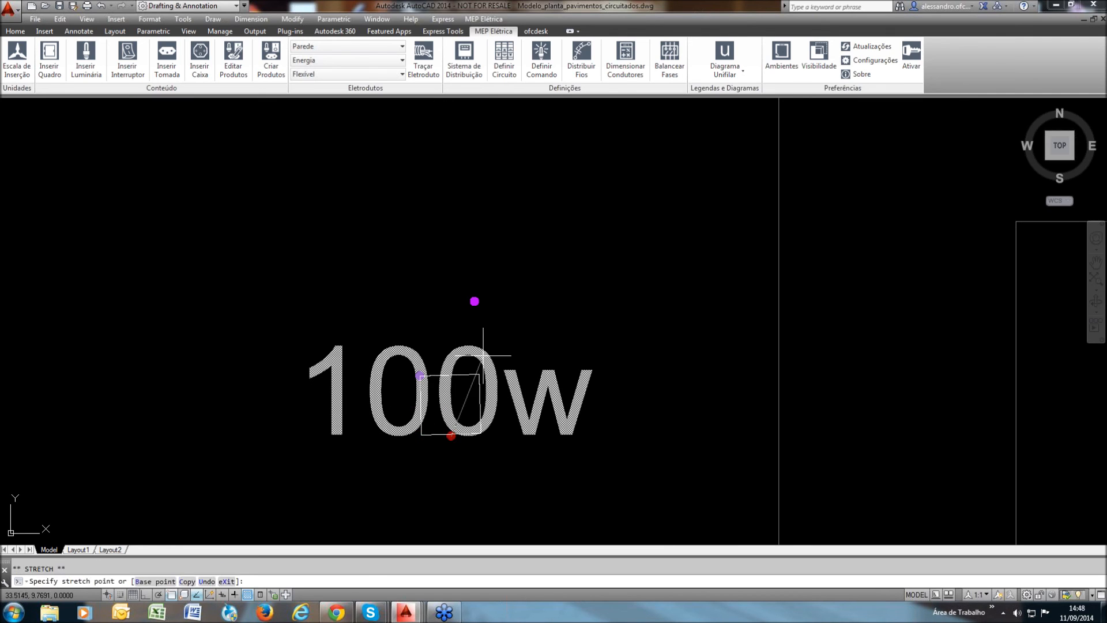
click(527, 323)
click(527, 323)
click(589, 478)
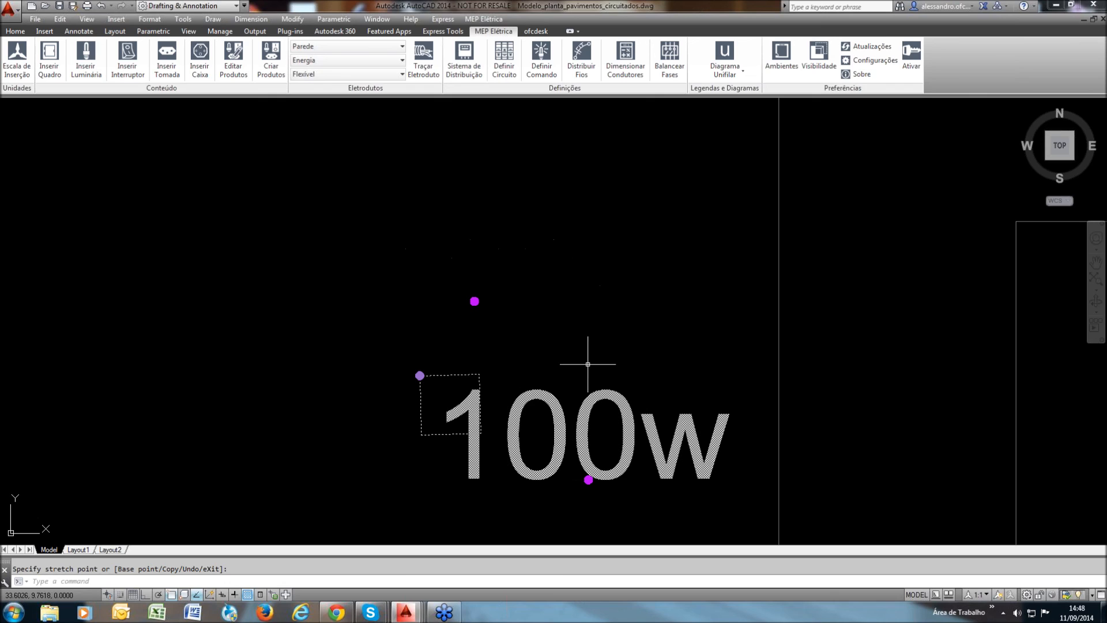
middle_drag(572, 388, 554, 290)
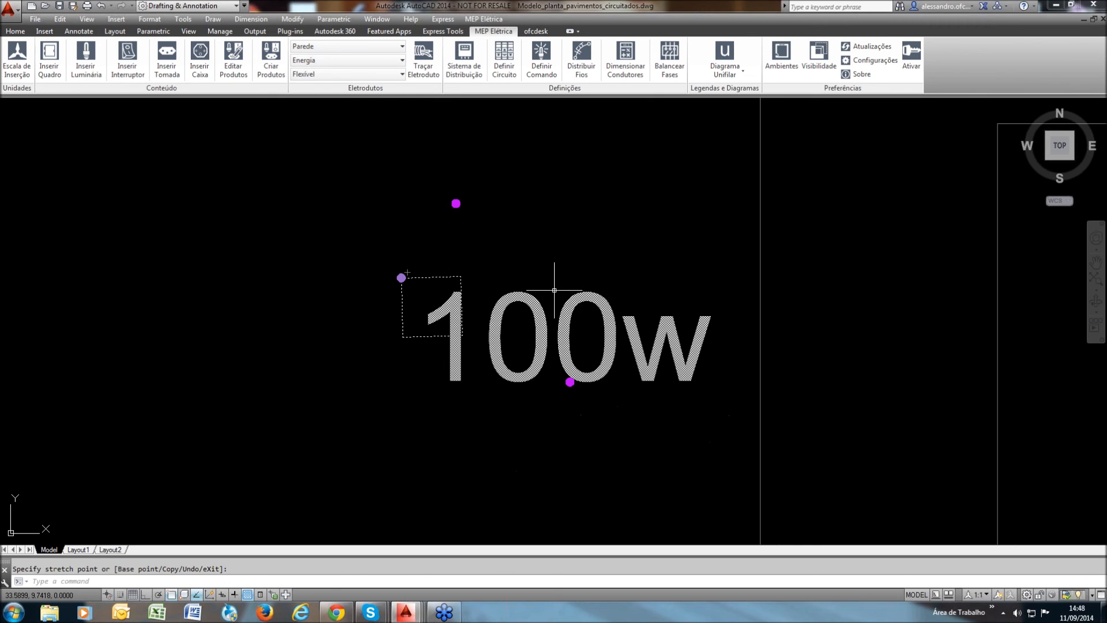
click(481, 454)
key(Escape)
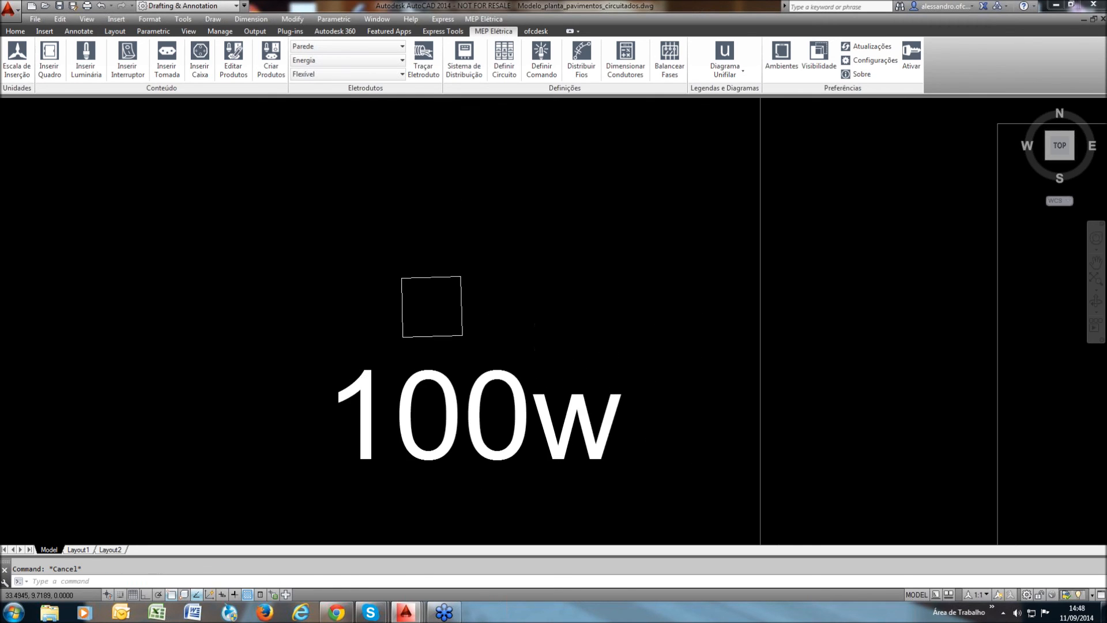
scroll(439, 317, down, 4)
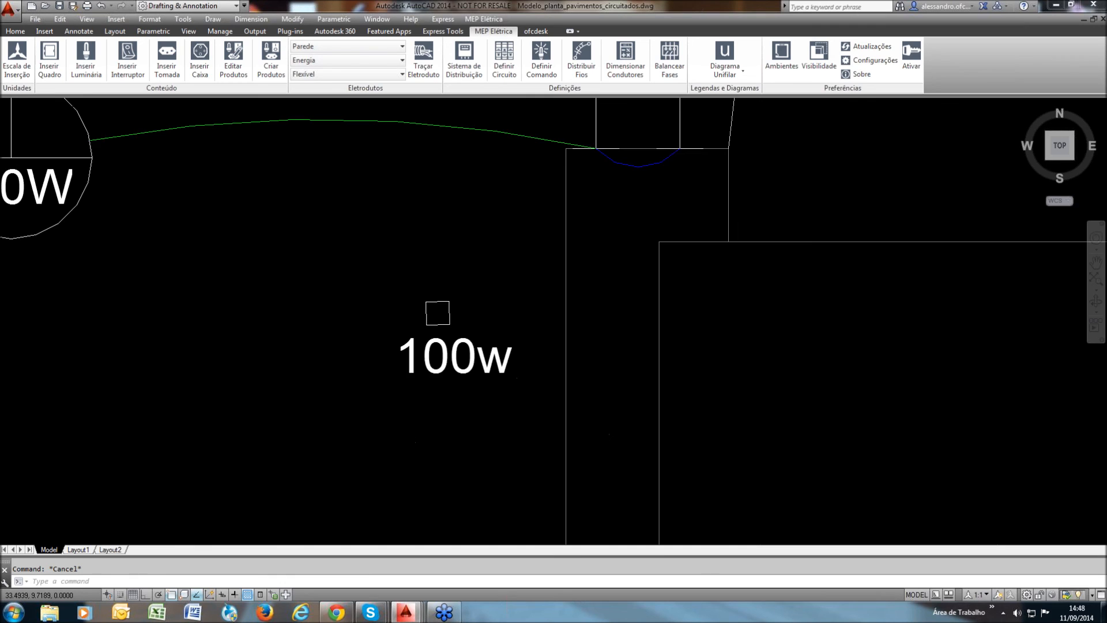
Edit the inserted floor socket kit and set the apparent power of Tomadas de piso 2P+T 20A-250V to 300
scroll(453, 329, down, 6)
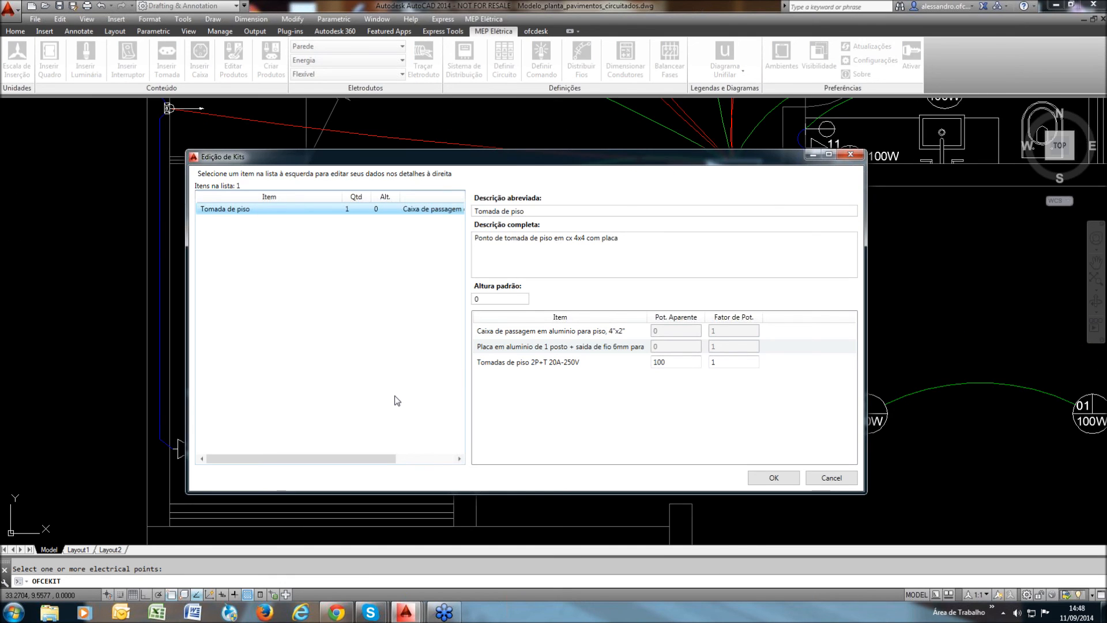
click(630, 365)
text(5)
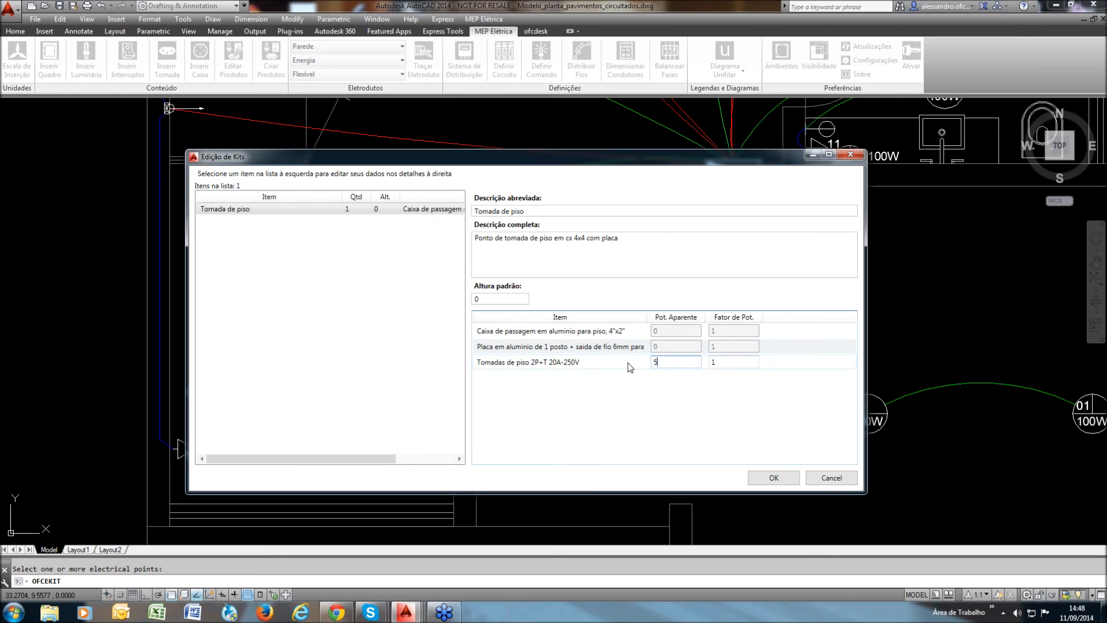
text(00)
drag(666, 362, 619, 362)
text(300)
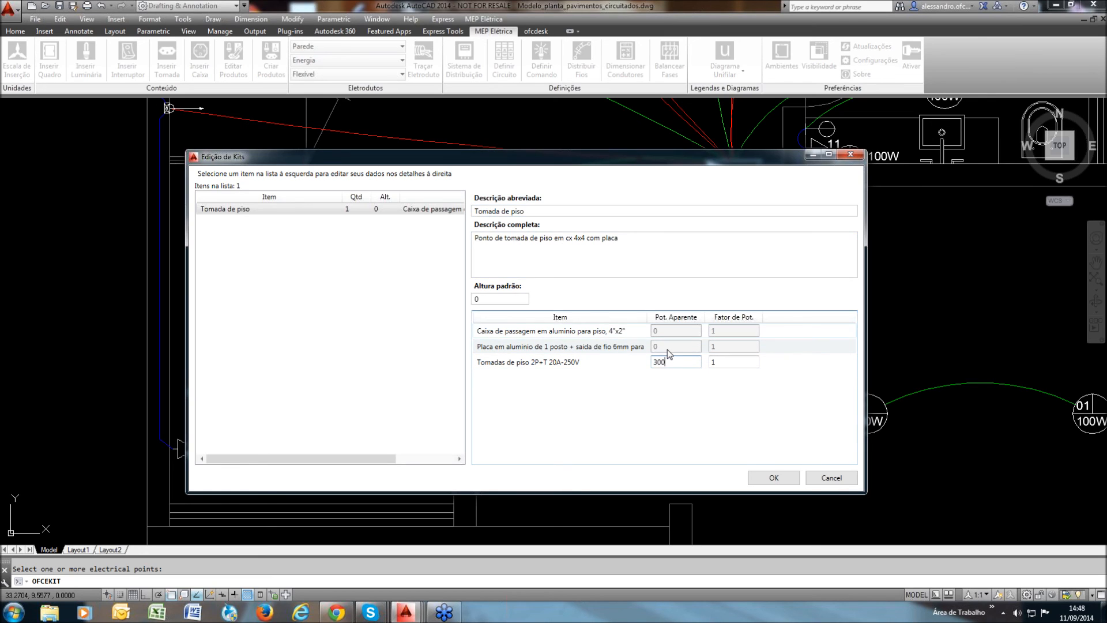
drag(668, 362, 628, 368)
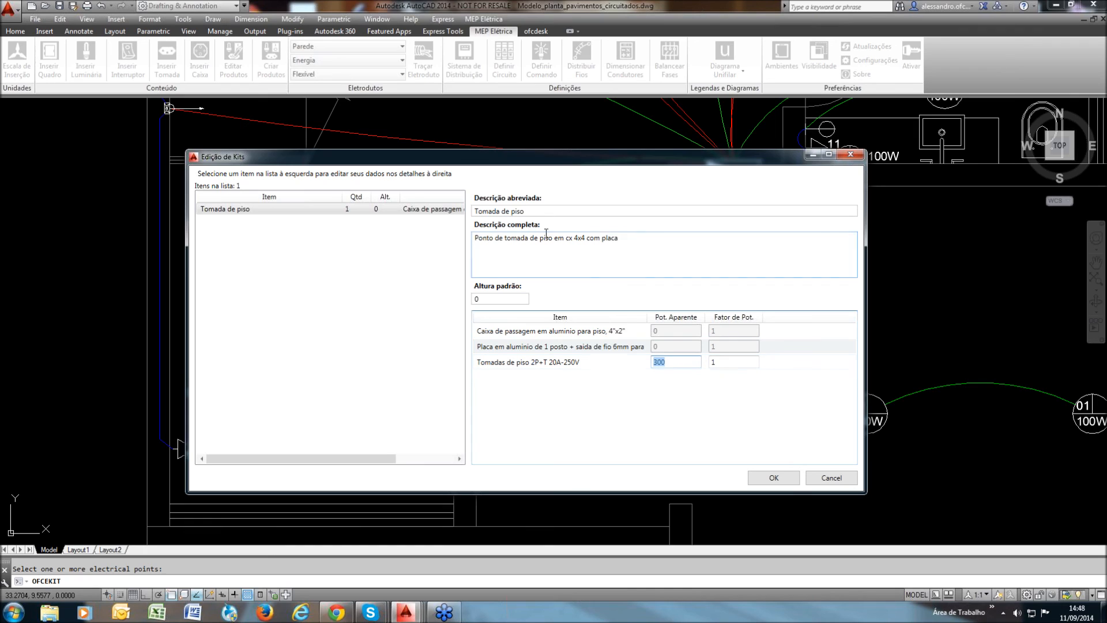
triple_click(591, 247)
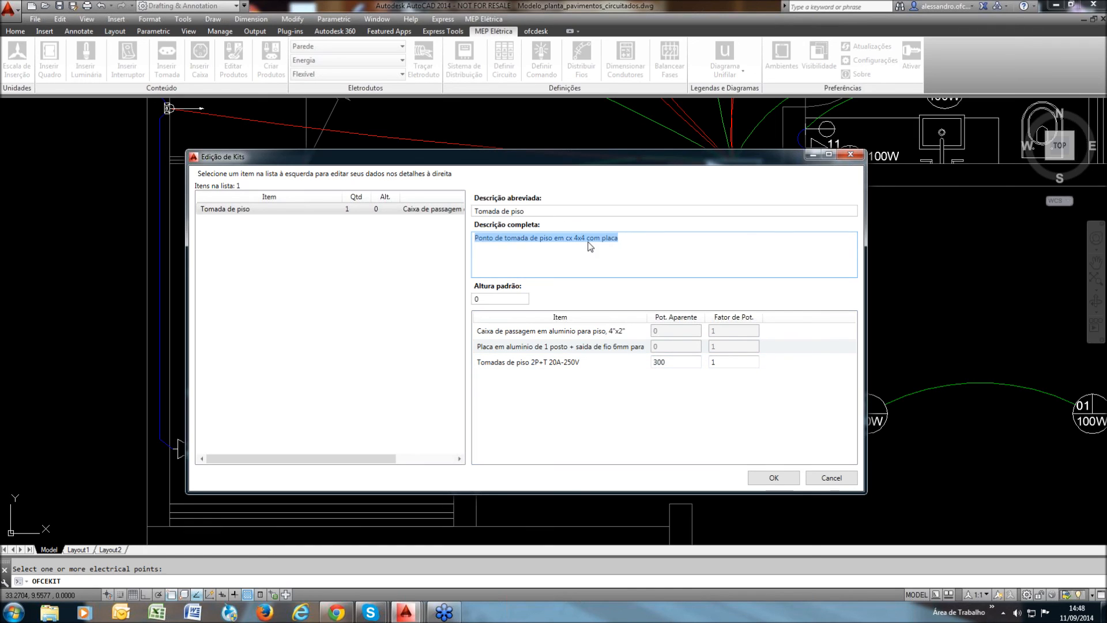
click(672, 363)
click(773, 478)
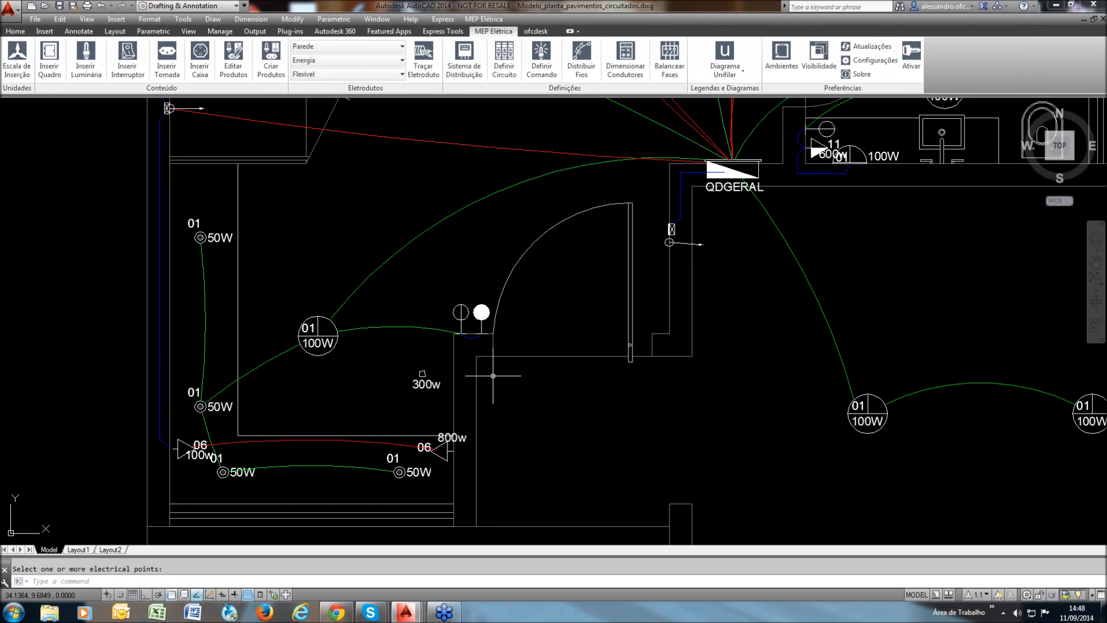
mouse_move(467, 367)
middle_down()
mouse_move(475, 360)
mouse_move(469, 379)
middle_up()
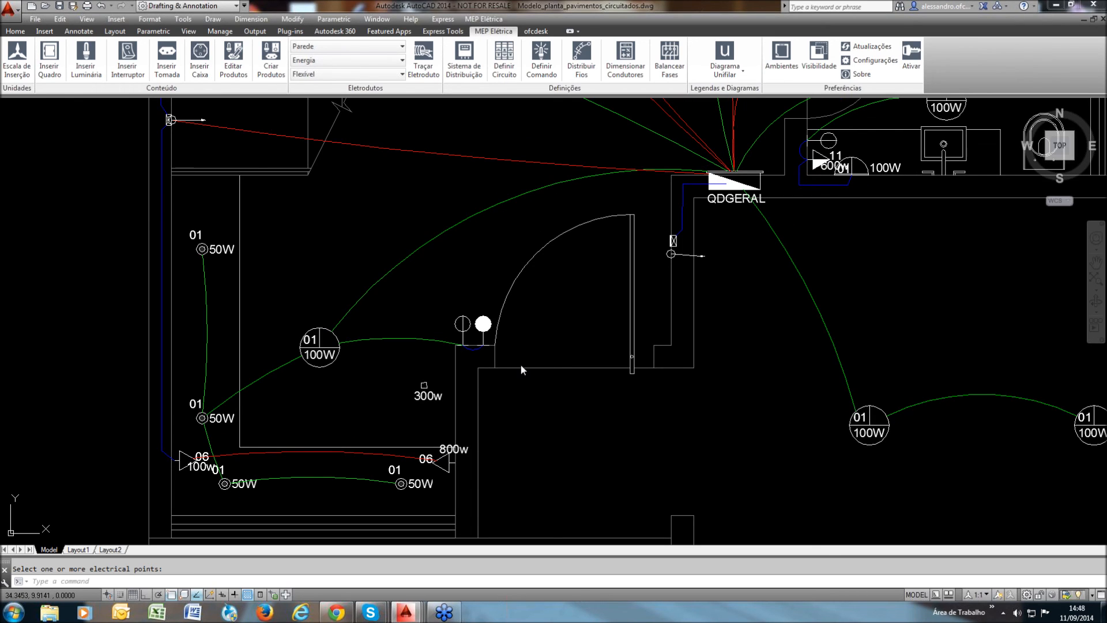
Switch to Treino.dwg and insert one floor socket in the small room below SALA ESTAR, below and beside the pair of switches
key(ctrl+Tab)
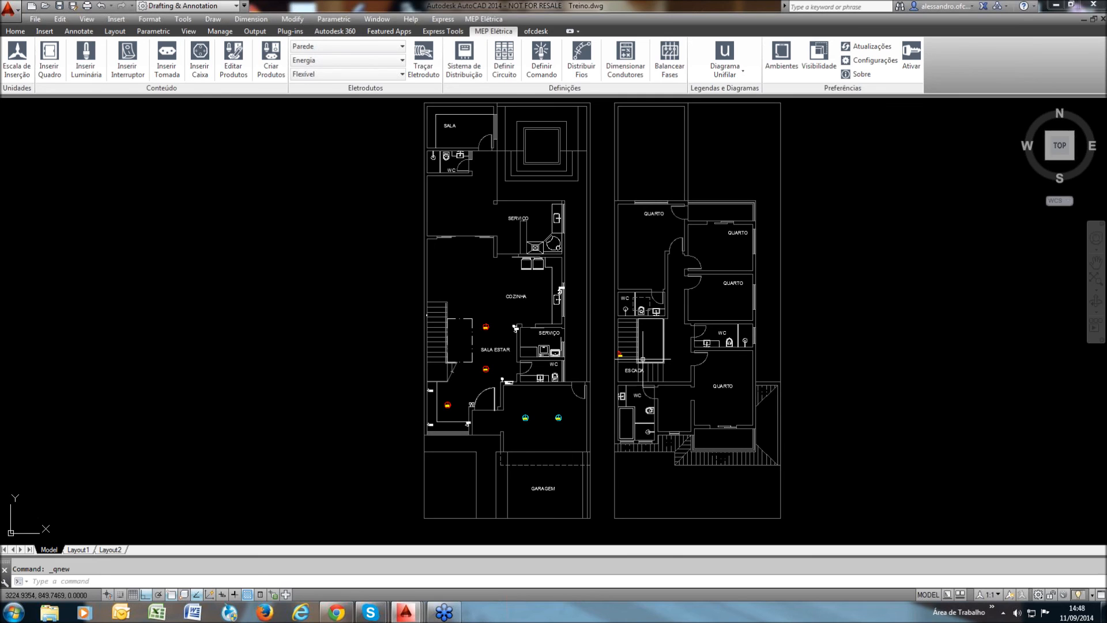
scroll(470, 424, up, 4)
scroll(464, 357, up, 2)
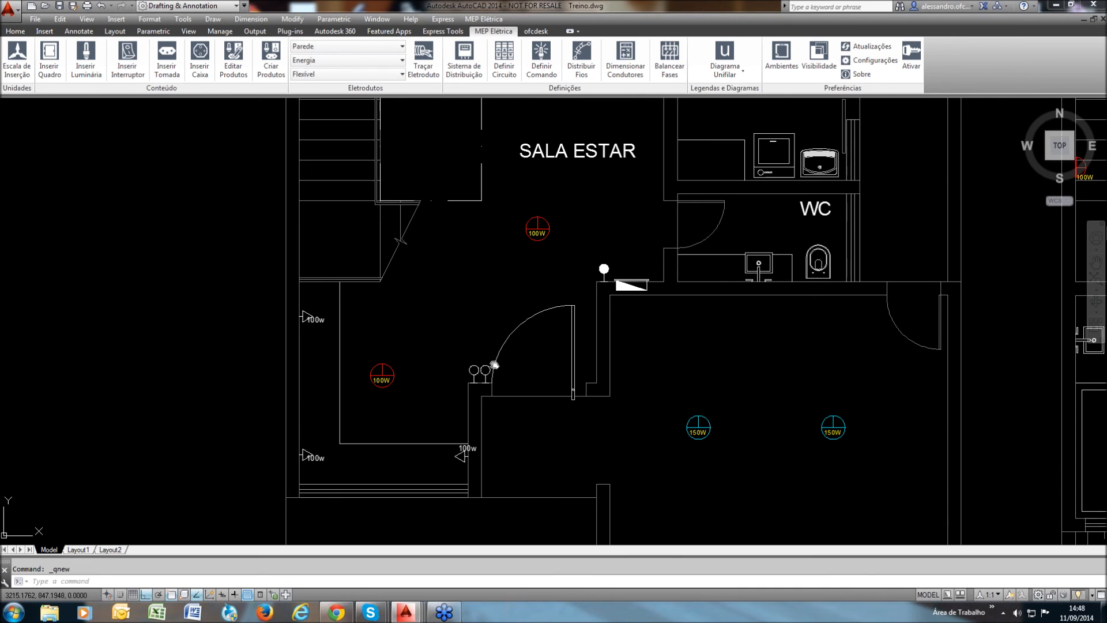
scroll(495, 364, up, 2)
click(200, 58)
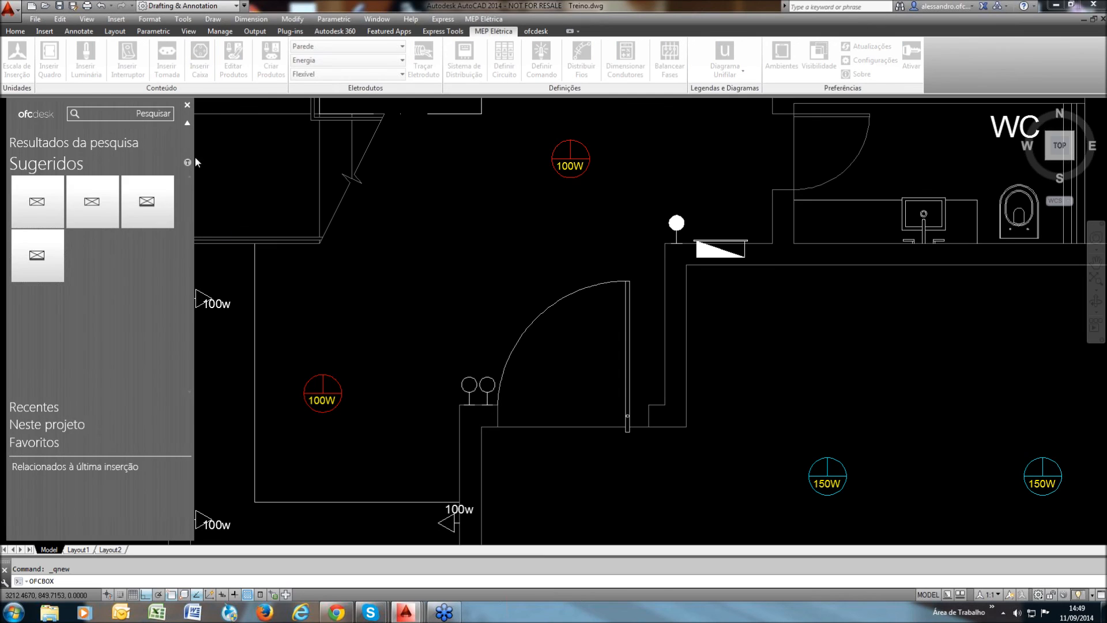
click(187, 106)
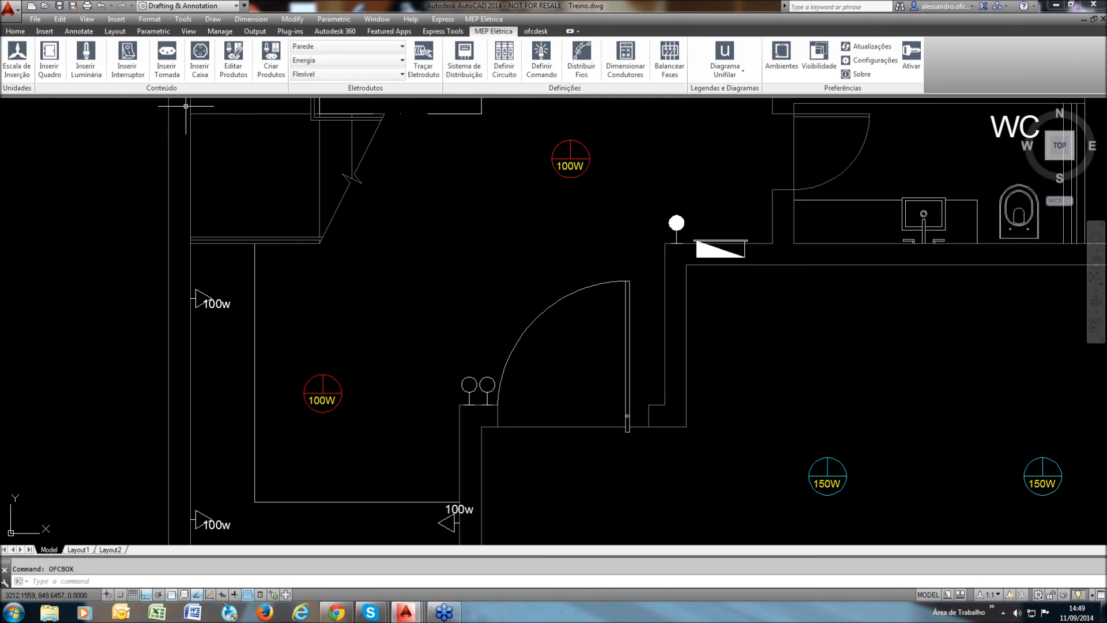
click(170, 72)
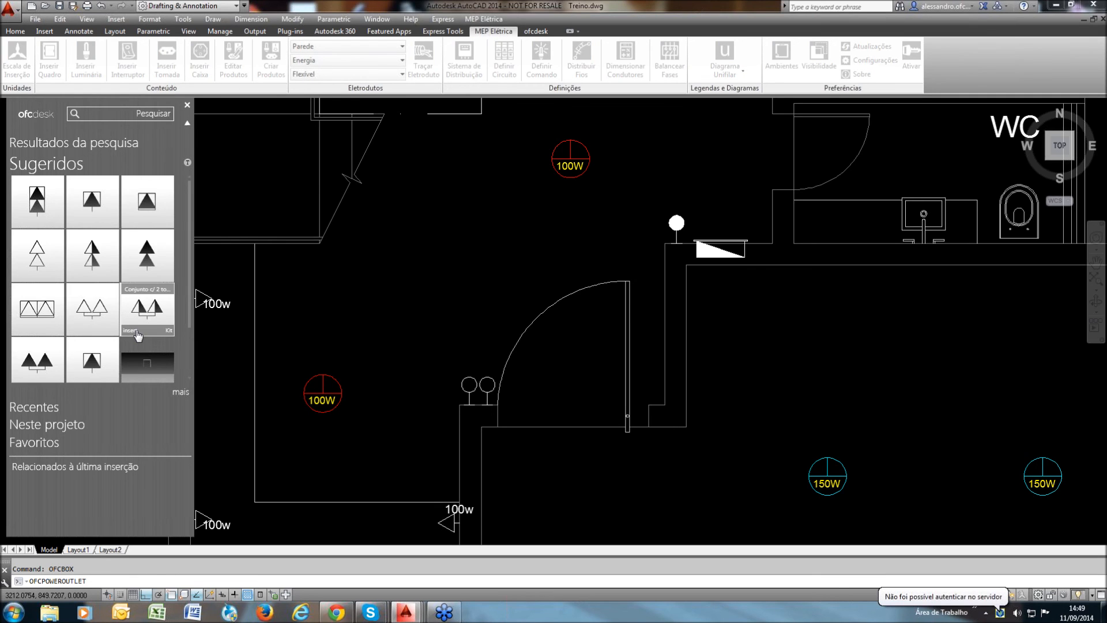
click(138, 336)
scroll(410, 449, up, 2)
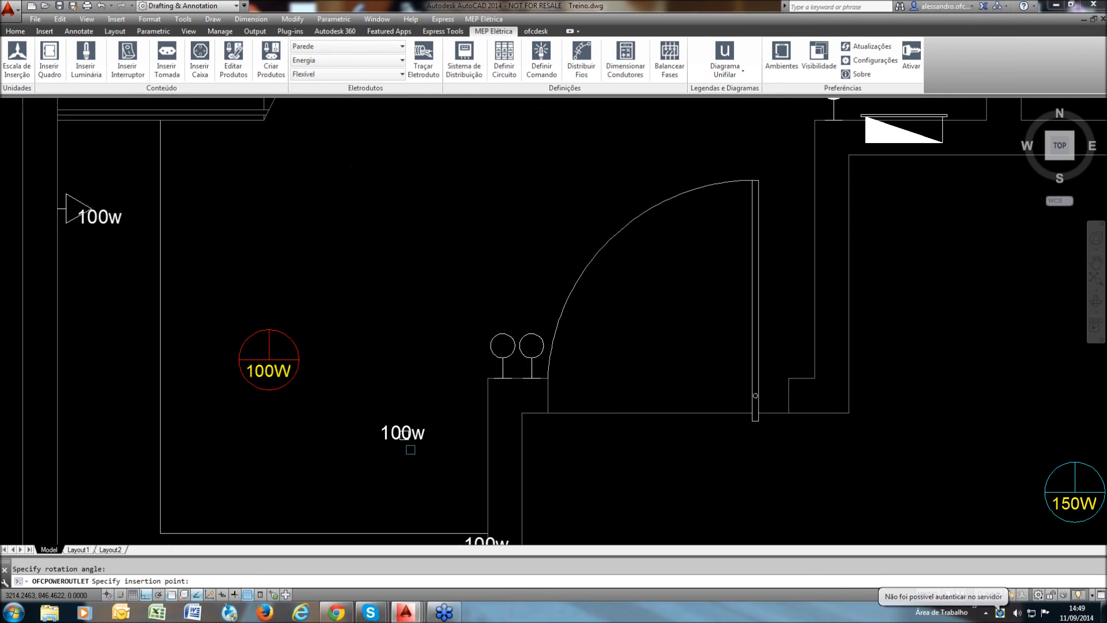
scroll(410, 449, up, 1)
key(Escape)
Move the 100w label of the floor socket in Treino.dwg to just below its square symbol
scroll(399, 432, up, 2)
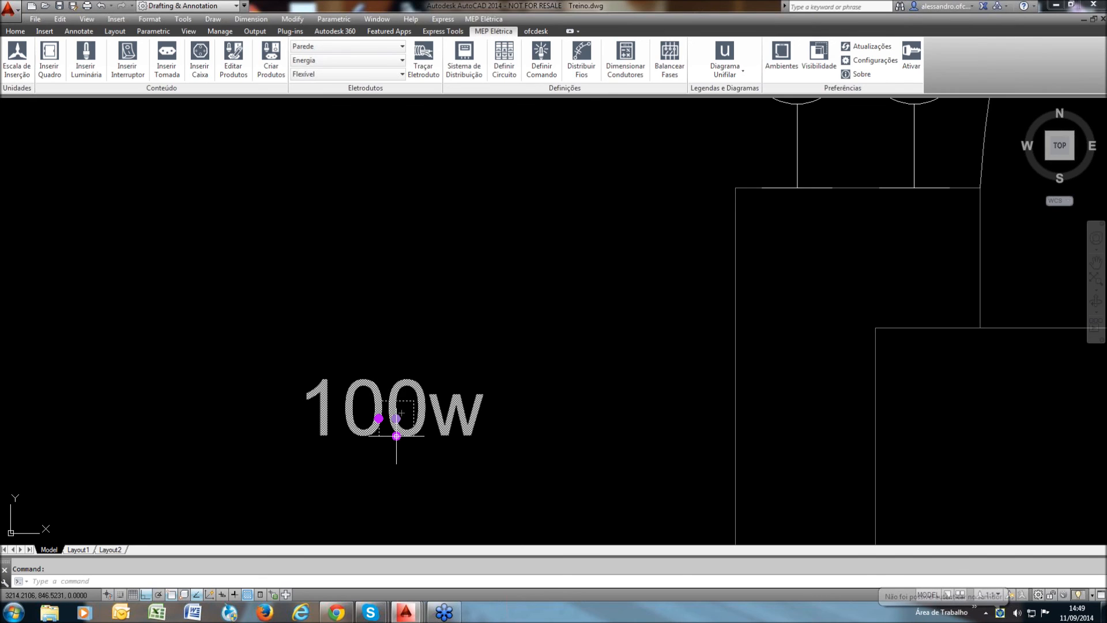
click(396, 436)
click(396, 512)
middle_drag(440, 419, 440, 408)
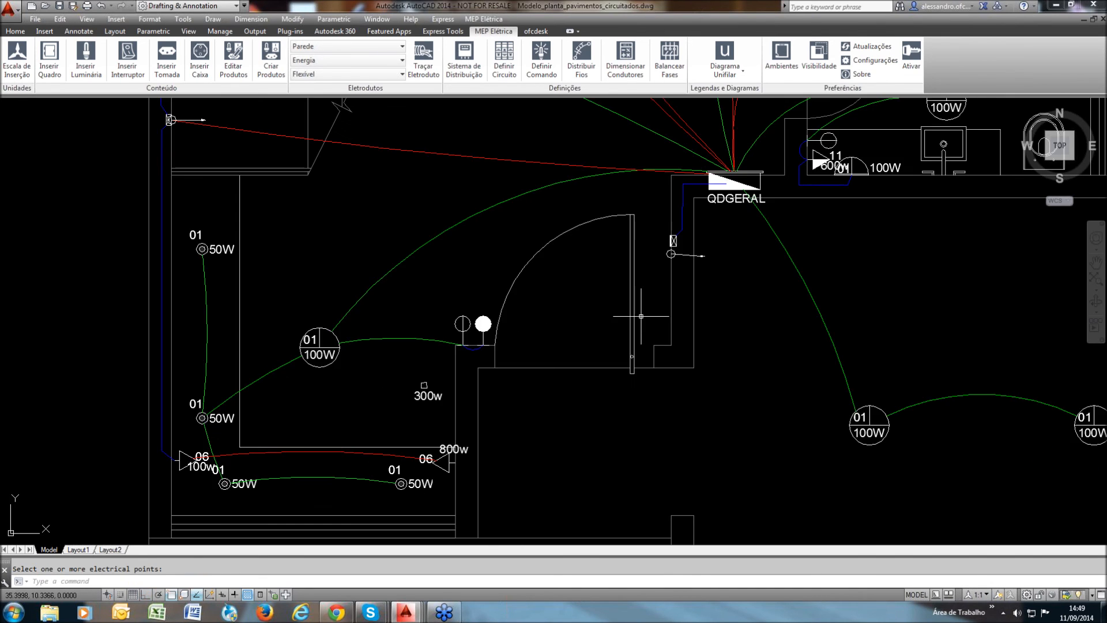
Compare the circuited plan in Modelo_planta_pavimentos_circuitados.dwg with the ground-floor electrical points placed in Treino.dwg
scroll(656, 341, down, 6)
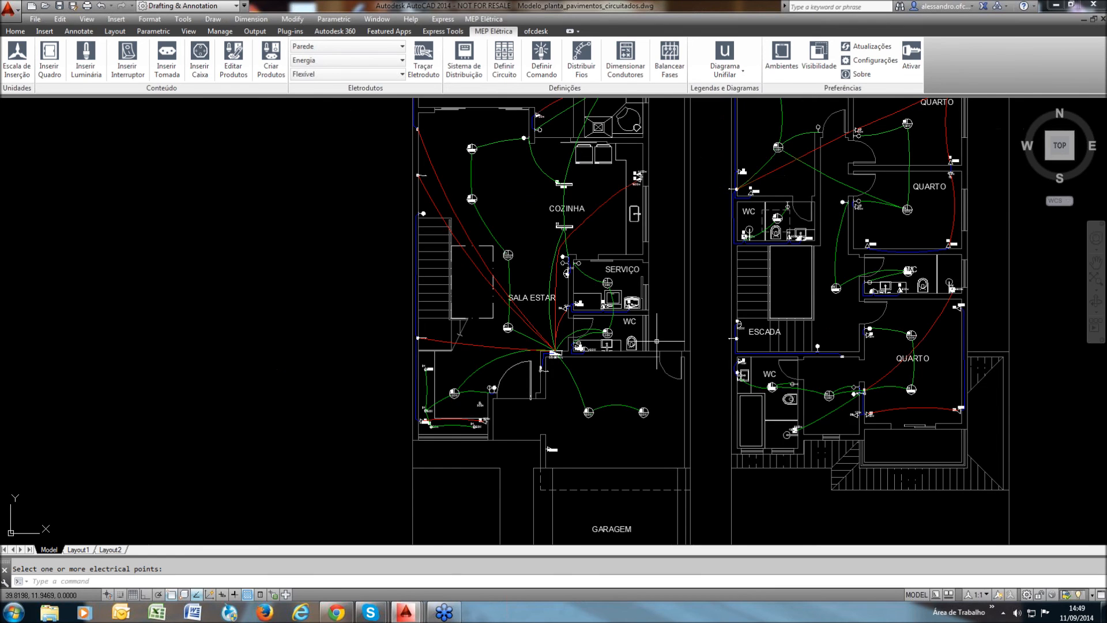
scroll(609, 339, up, 2)
scroll(417, 440, up, 8)
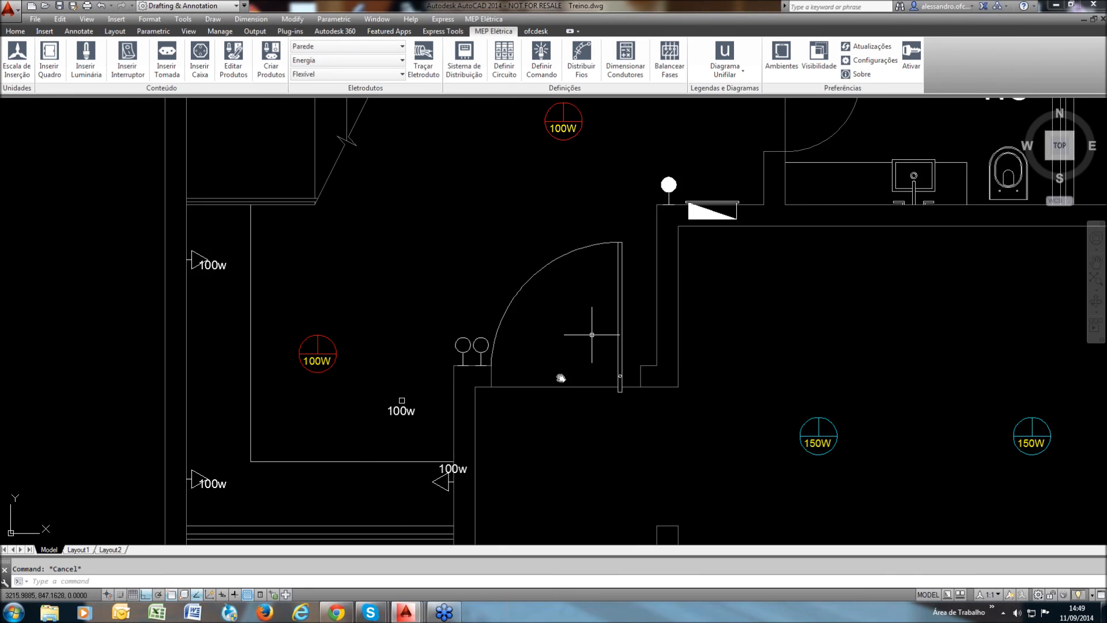
scroll(533, 387, down, 4)
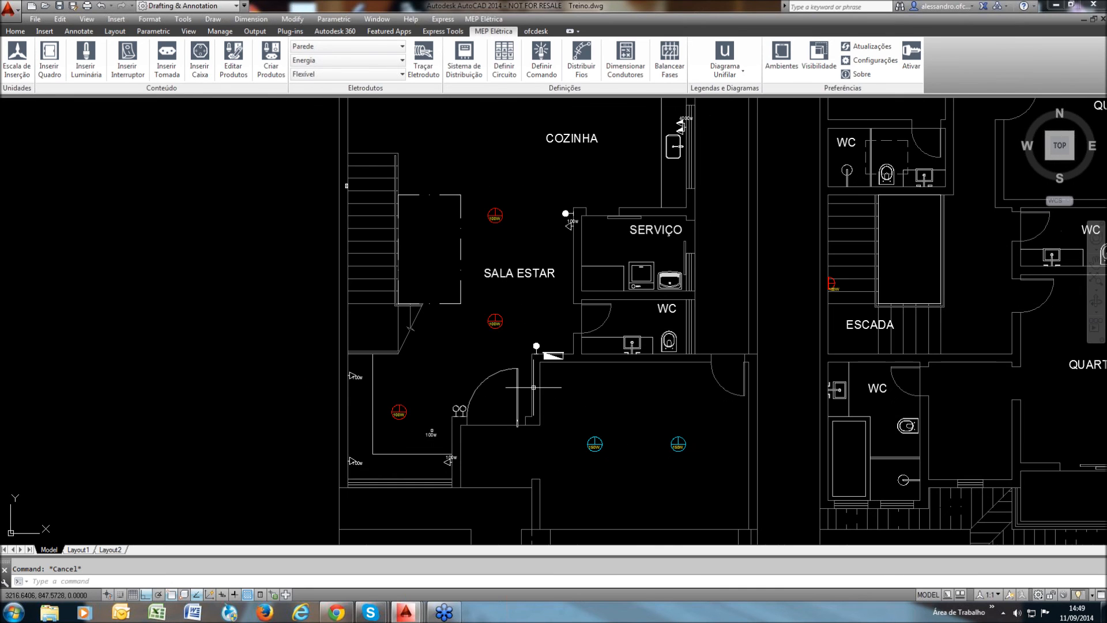
scroll(429, 452, up, 2)
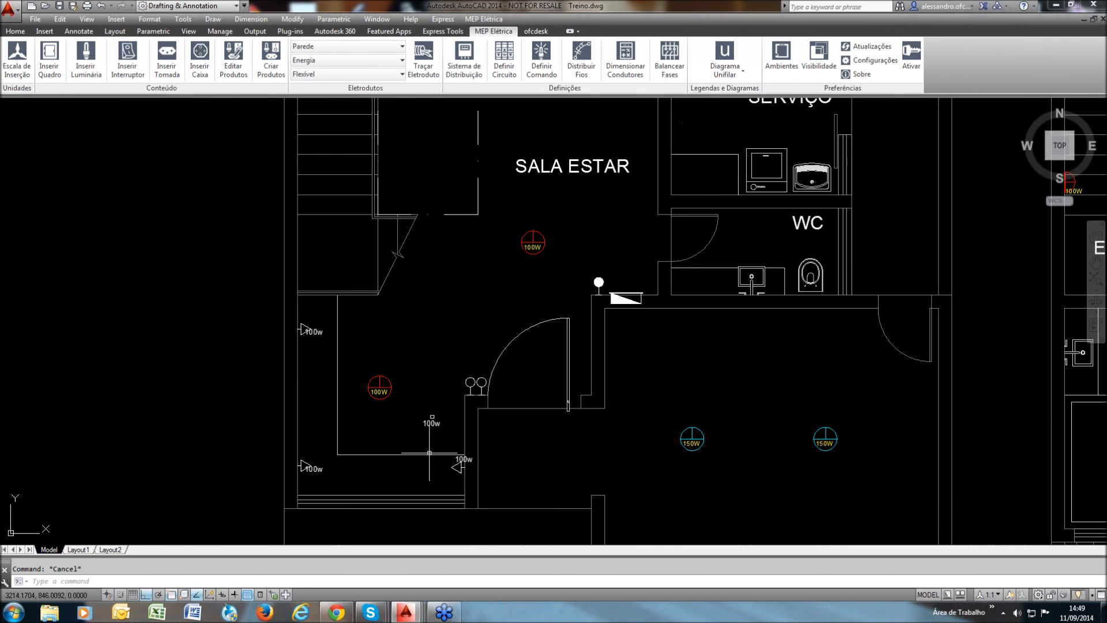
scroll(429, 452, up, 2)
scroll(429, 452, down, 6)
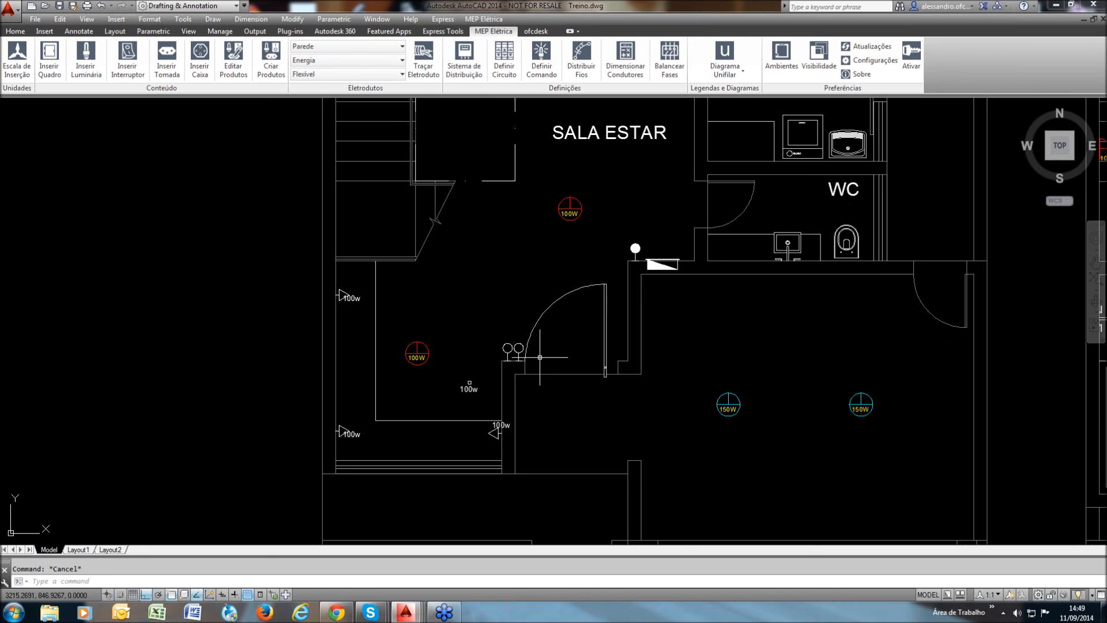
scroll(572, 397, up, 2)
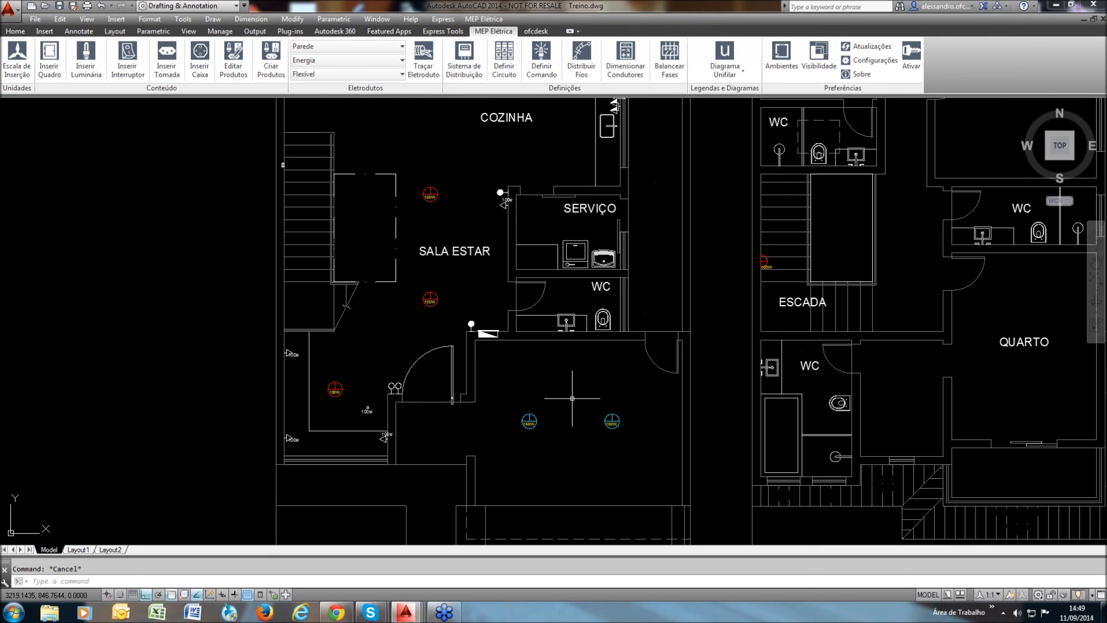
scroll(317, 363, up, 4)
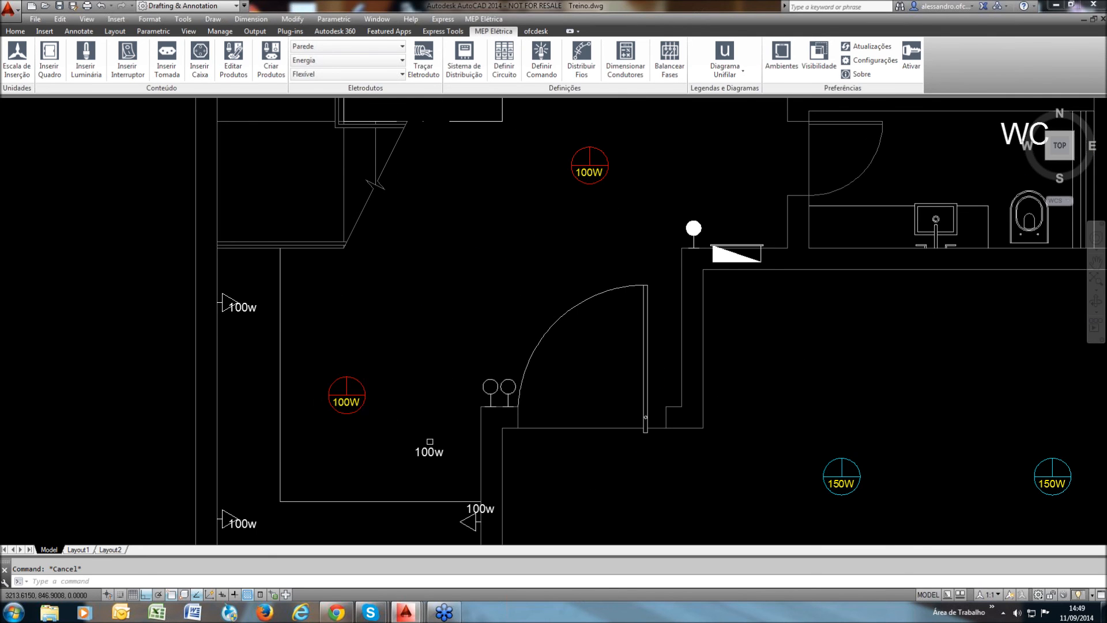
scroll(366, 401, down, 2)
middle_drag(505, 324, 502, 337)
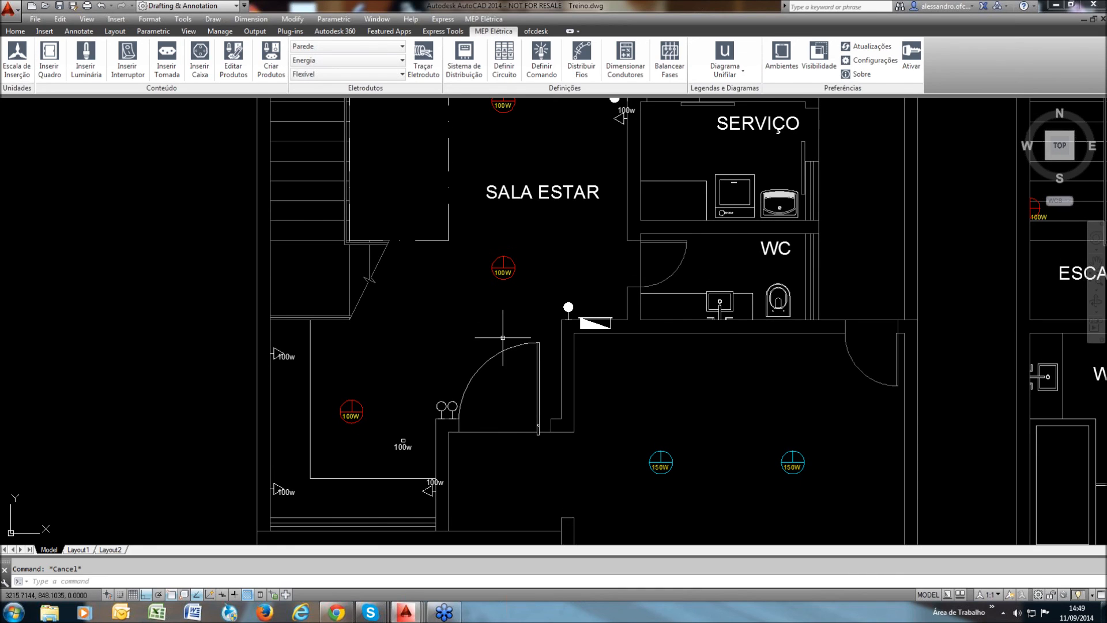
Open the distribution system settings for Treino.dwg and set the supply voltage to 220 V
click(472, 76)
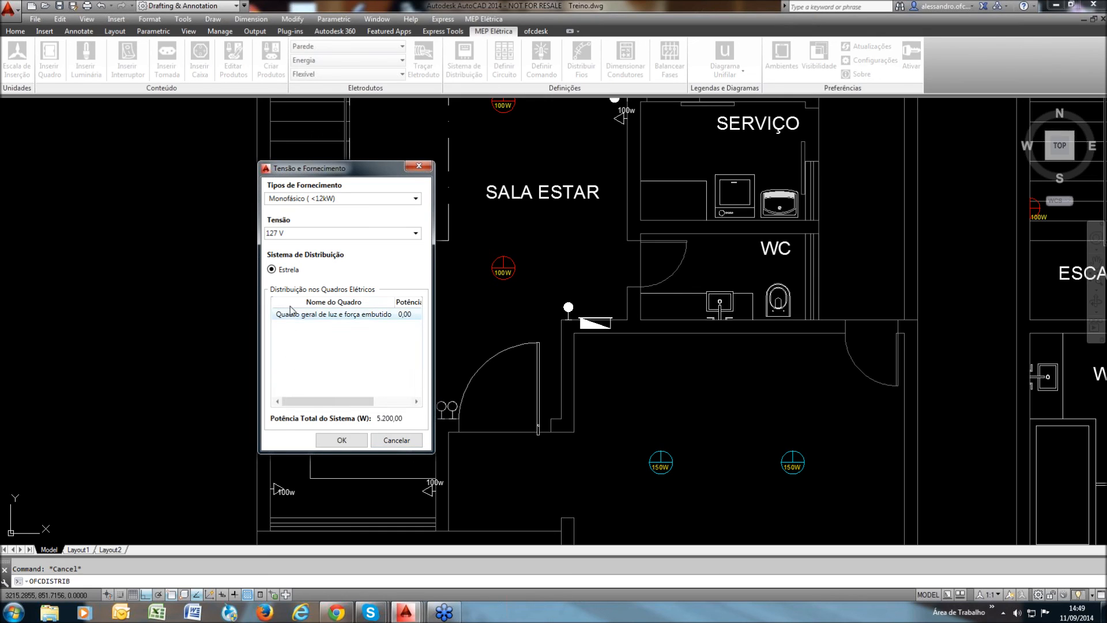
click(298, 234)
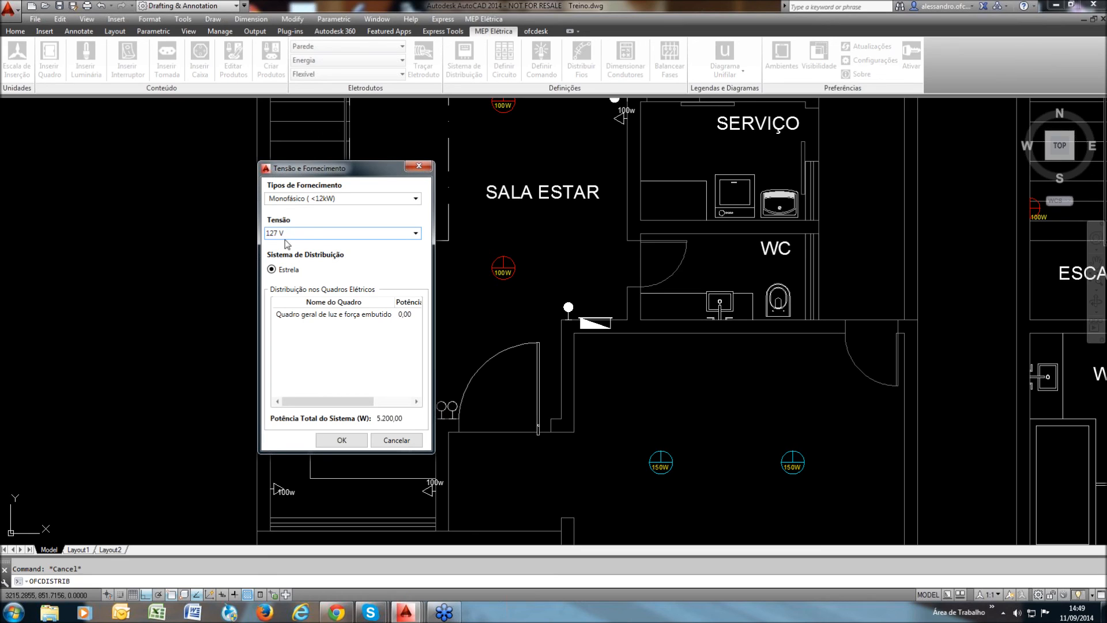
click(279, 243)
click(278, 237)
click(277, 254)
click(294, 233)
click(289, 241)
click(297, 233)
click(294, 257)
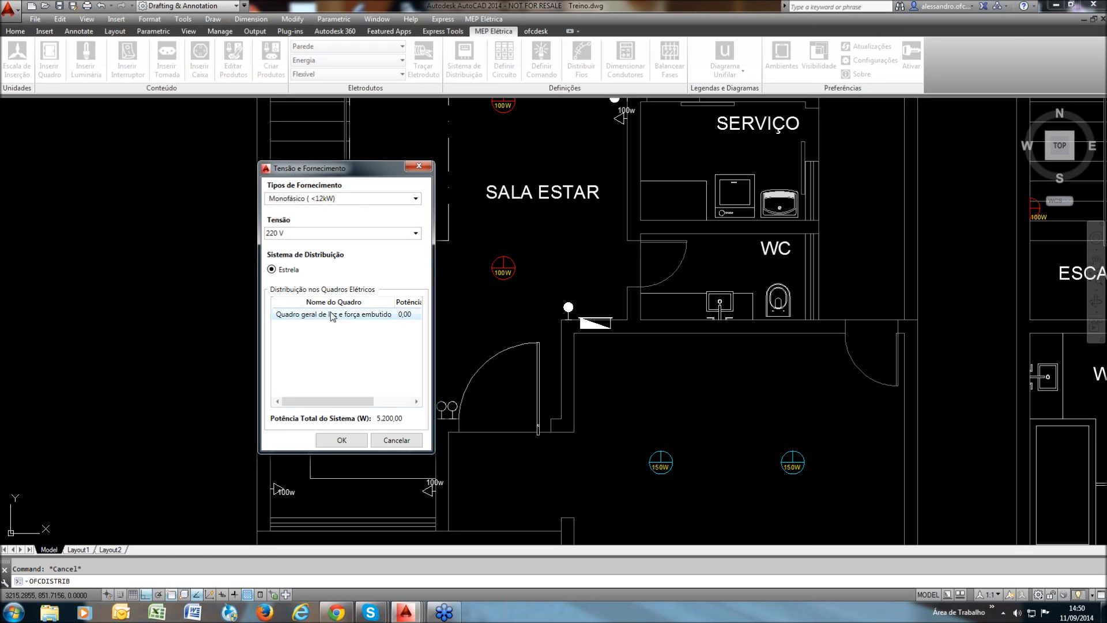
Select Quadro geral de luz e força embutido in the panel distribution list and review its remaining columns
click(319, 316)
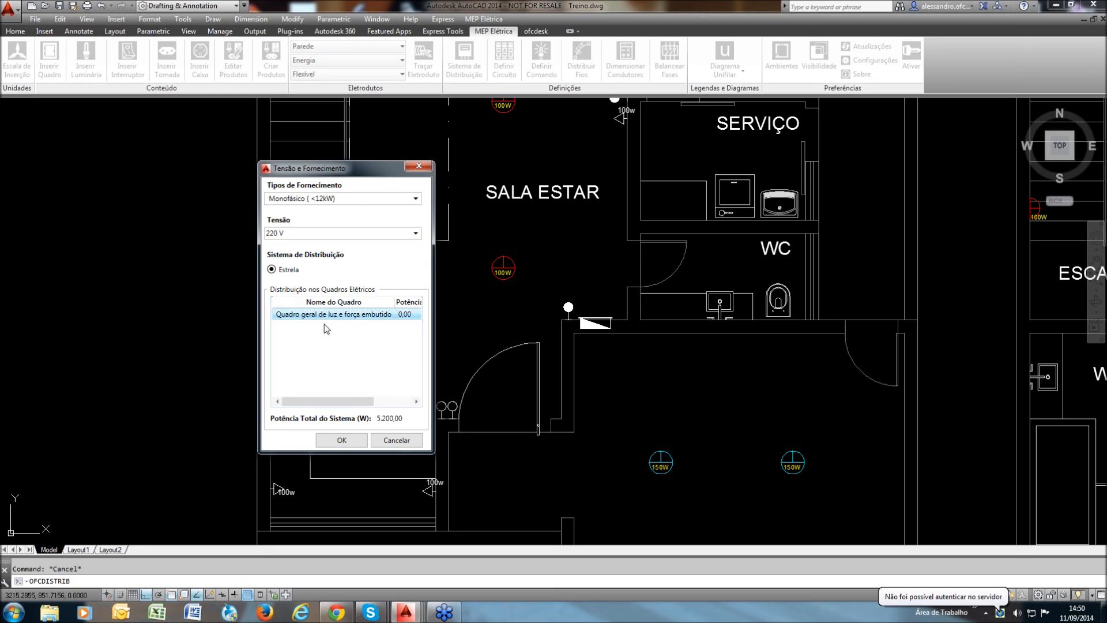
drag(371, 402, 395, 405)
drag(424, 402, 359, 404)
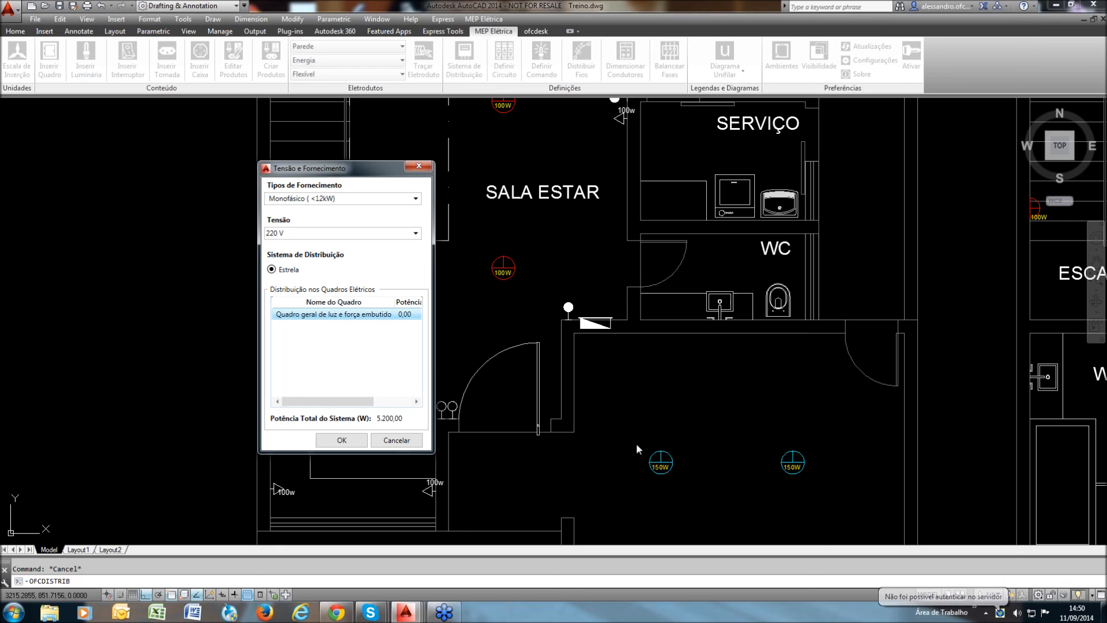
Close the supply settings unsaved and insert a 220V air-conditioning power point on the wall between the two 100w outlets below the stairs
click(393, 442)
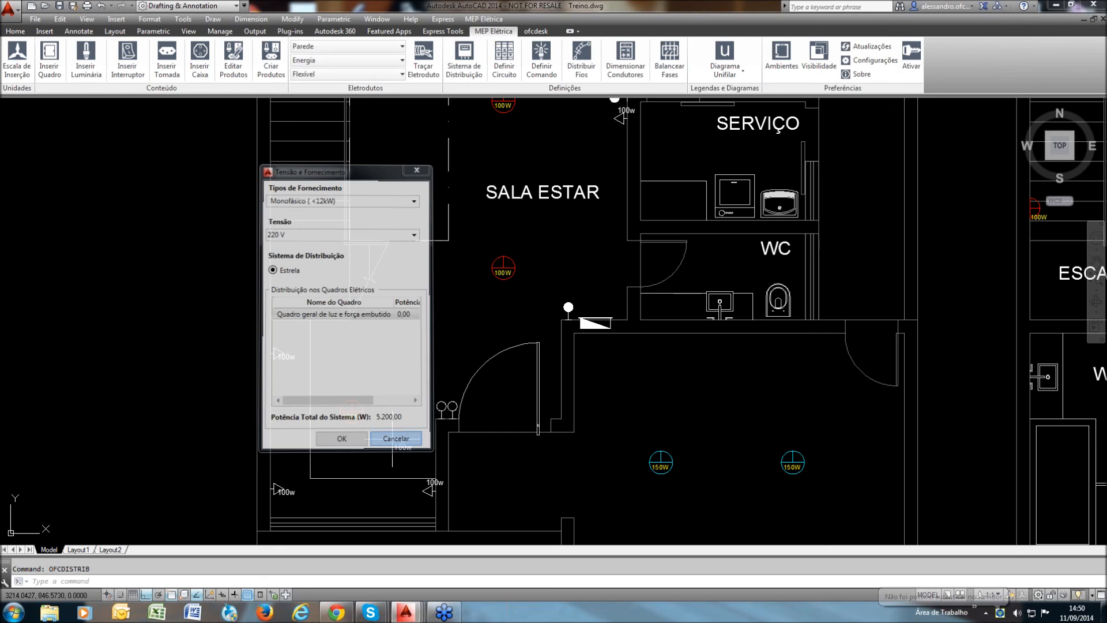
mouse_move(731, 212)
middle_down()
mouse_move(604, 254)
mouse_move(611, 281)
middle_up()
click(167, 59)
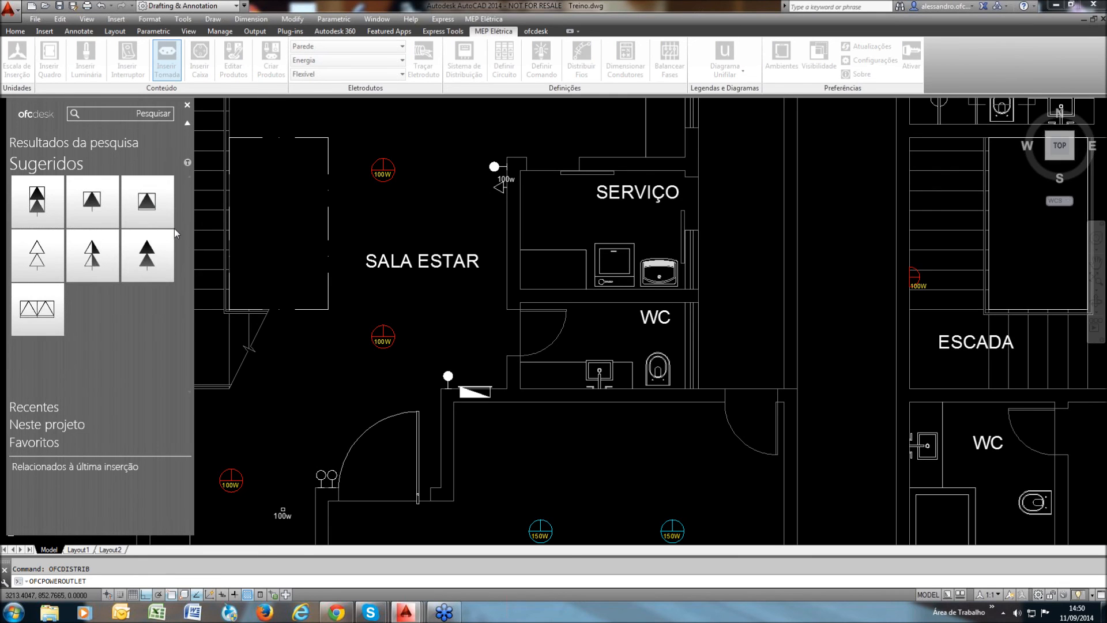
scroll(165, 277, down, 2)
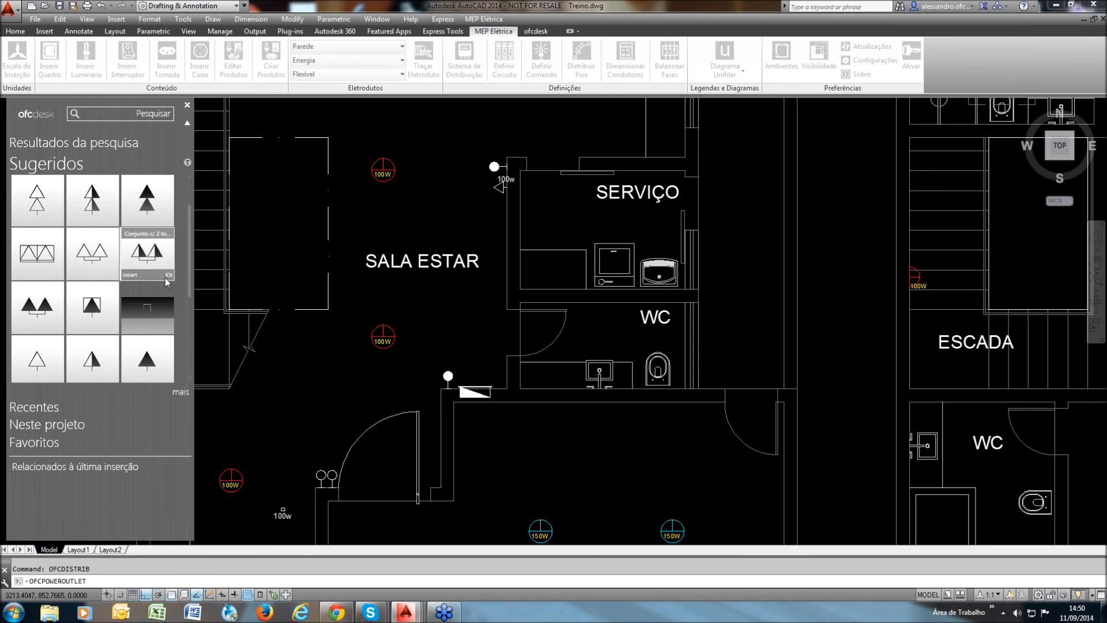
scroll(168, 282, down, 3)
mouse_move(149, 248)
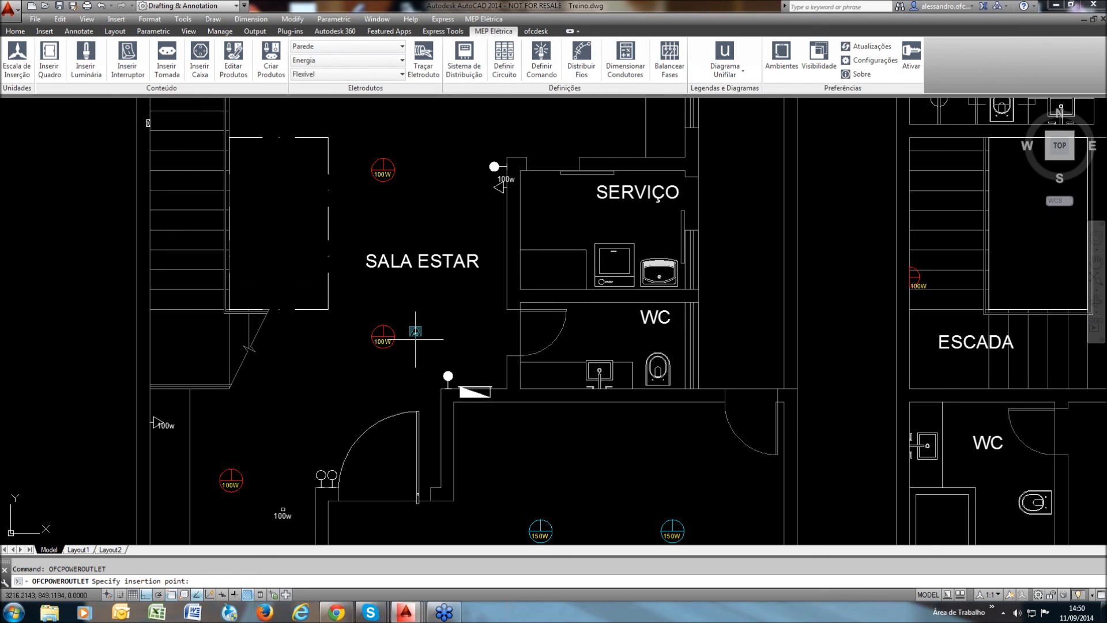
middle_drag(528, 357, 549, 262)
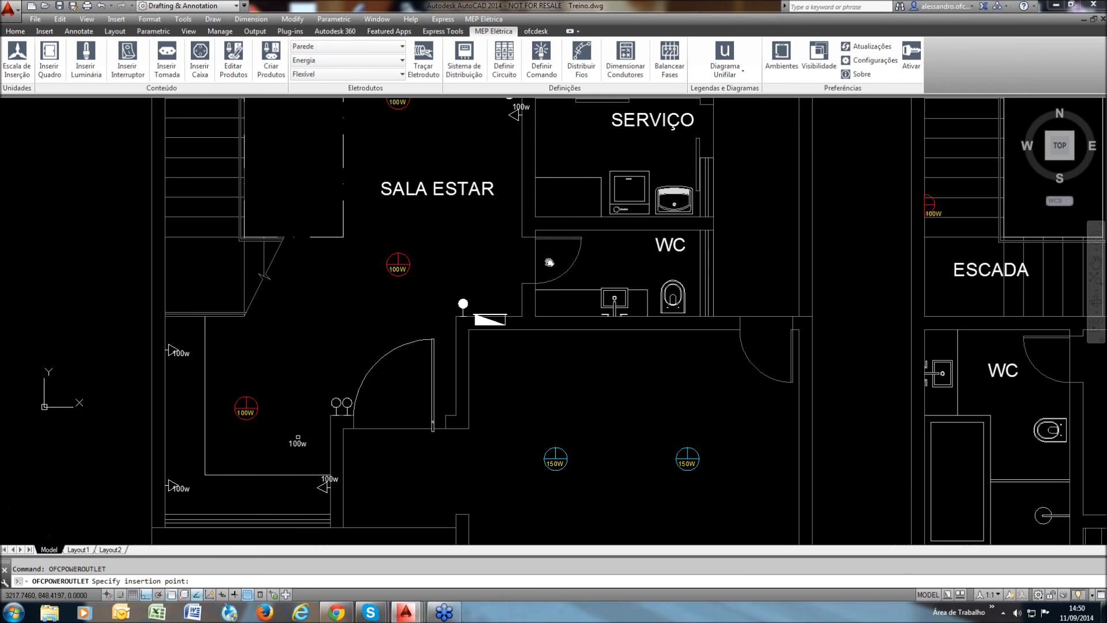
click(172, 423)
click(156, 476)
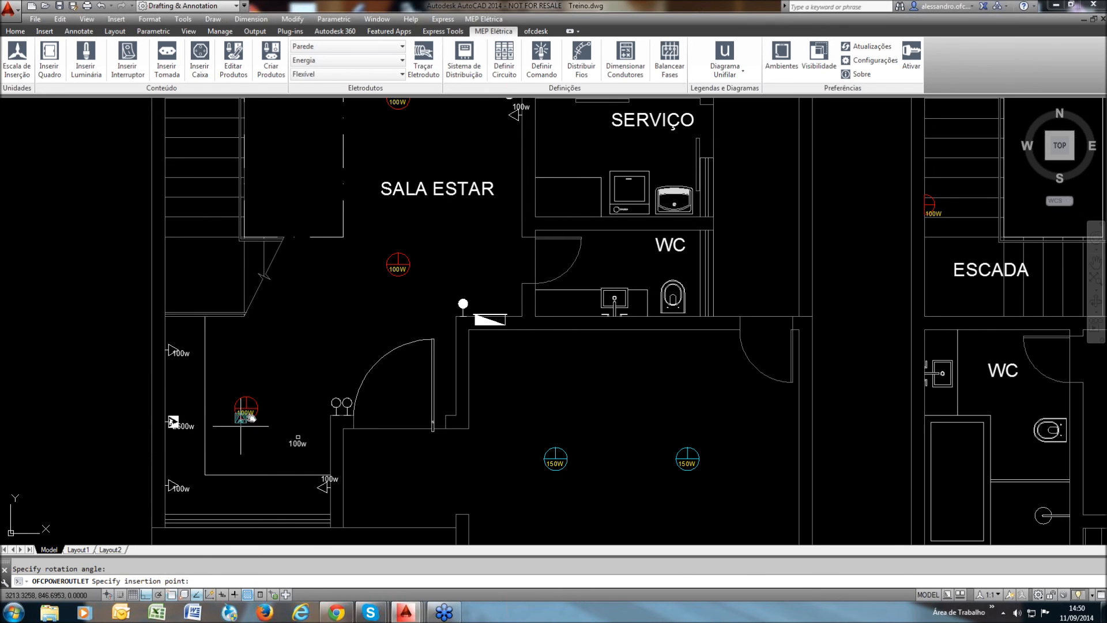
Move the power label of the new air-conditioning point to just below its AC symbol
middle_drag(254, 418, 263, 410)
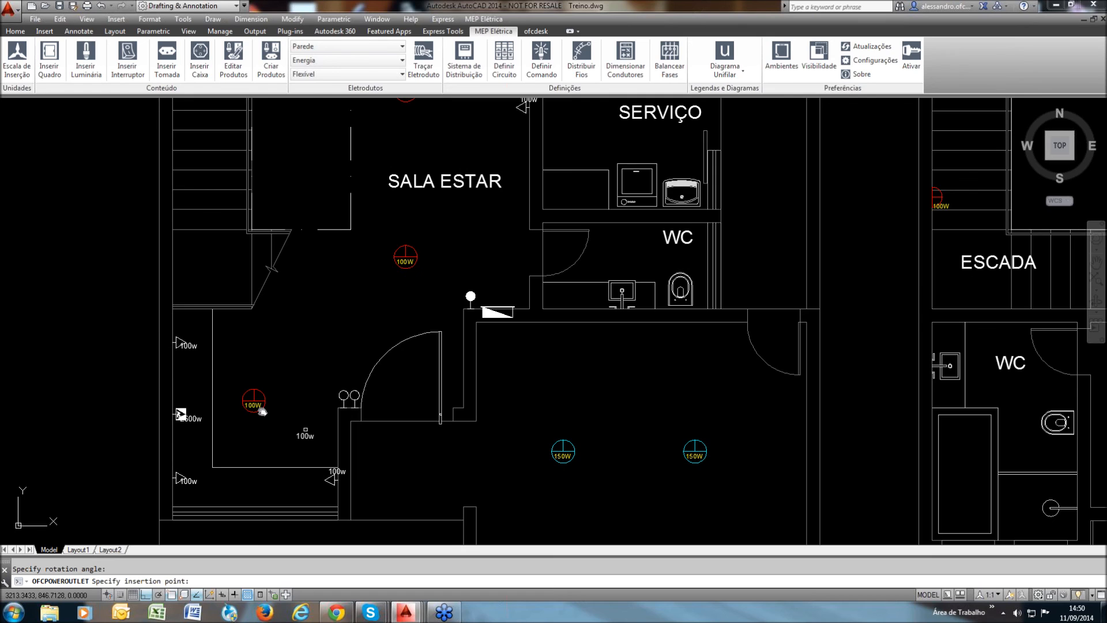
scroll(186, 430, up, 6)
key(Return)
click(198, 369)
click(185, 380)
click(198, 415)
key(Escape)
middle_drag(296, 402, 374, 415)
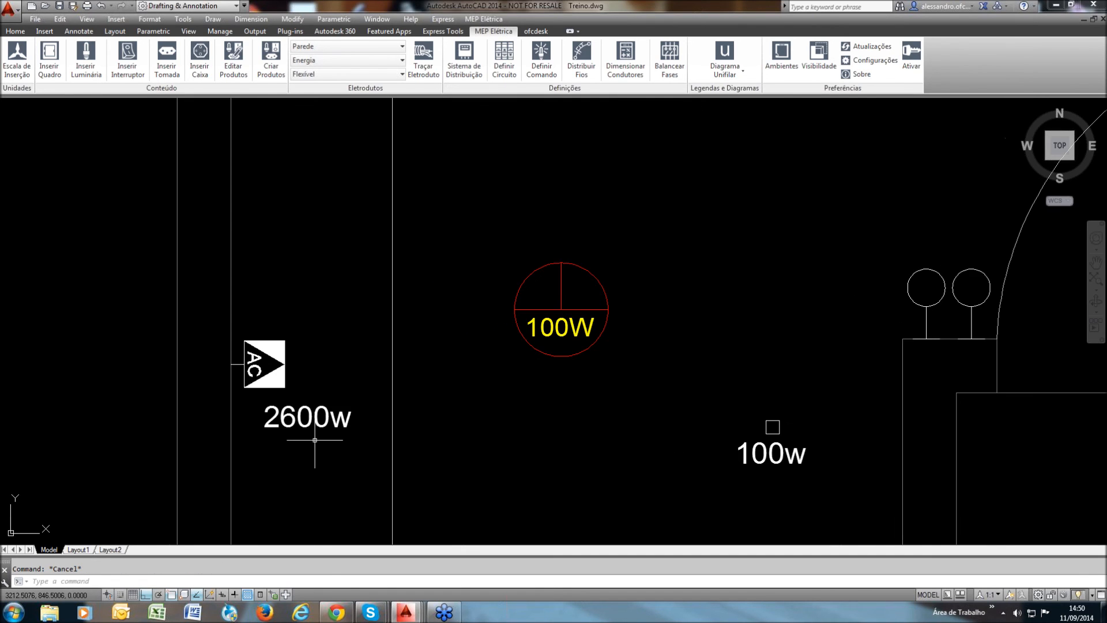
Edit the air-conditioning point's kit and set the apparent power of its Tomada 2P+T 20A-250V socket to 7500
click(233, 59)
click(283, 260)
click(212, 426)
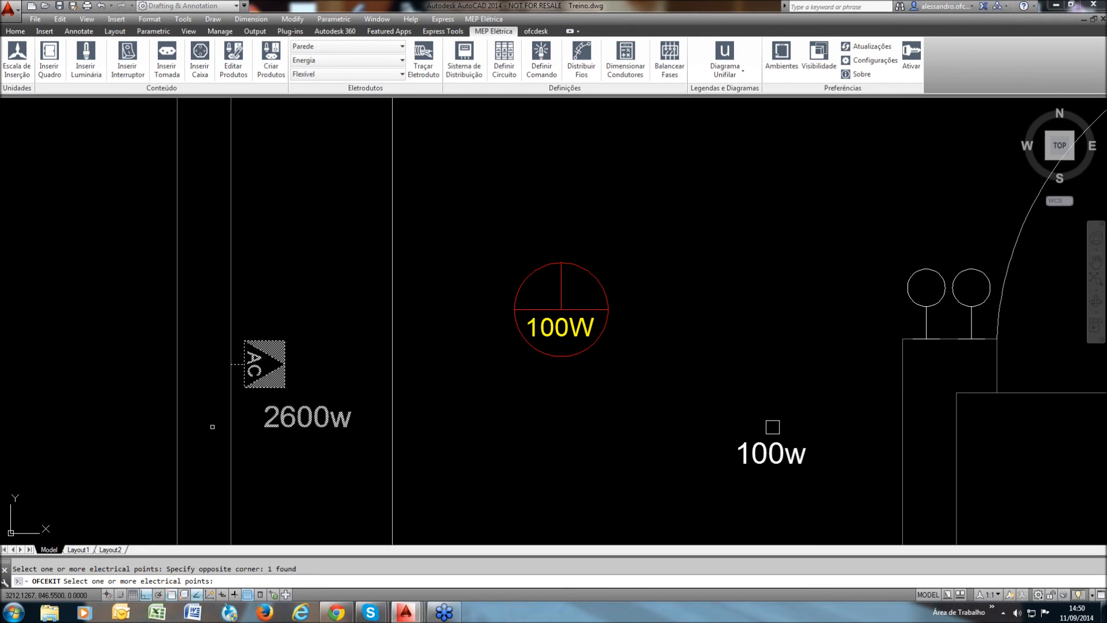
key(Return)
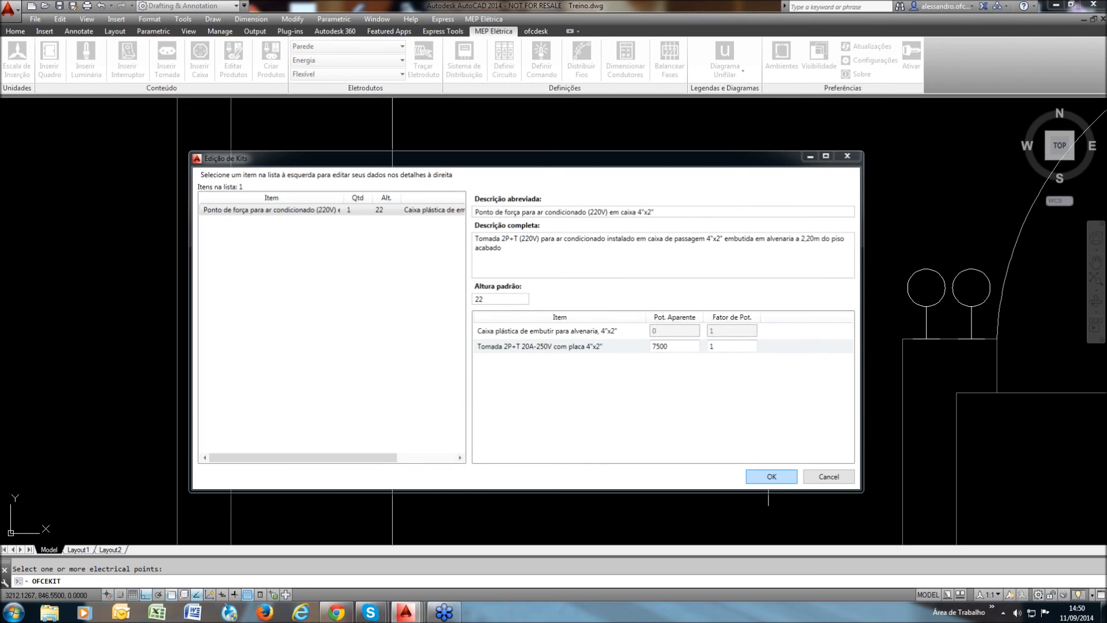
scroll(290, 370, down, 2)
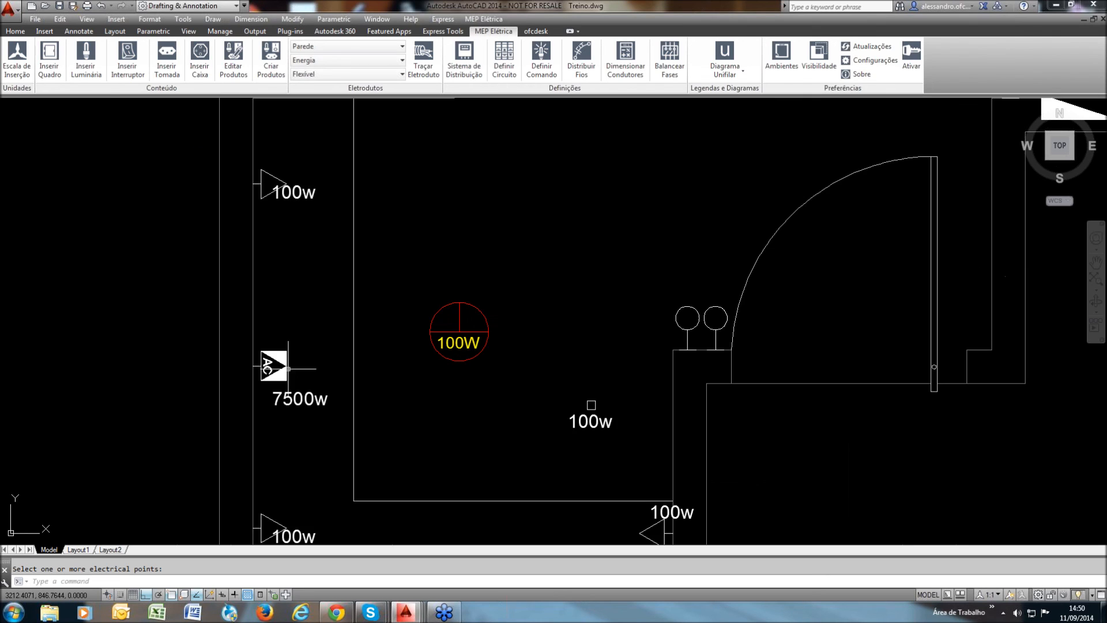
scroll(288, 375, up, 4)
scroll(277, 375, down, 1)
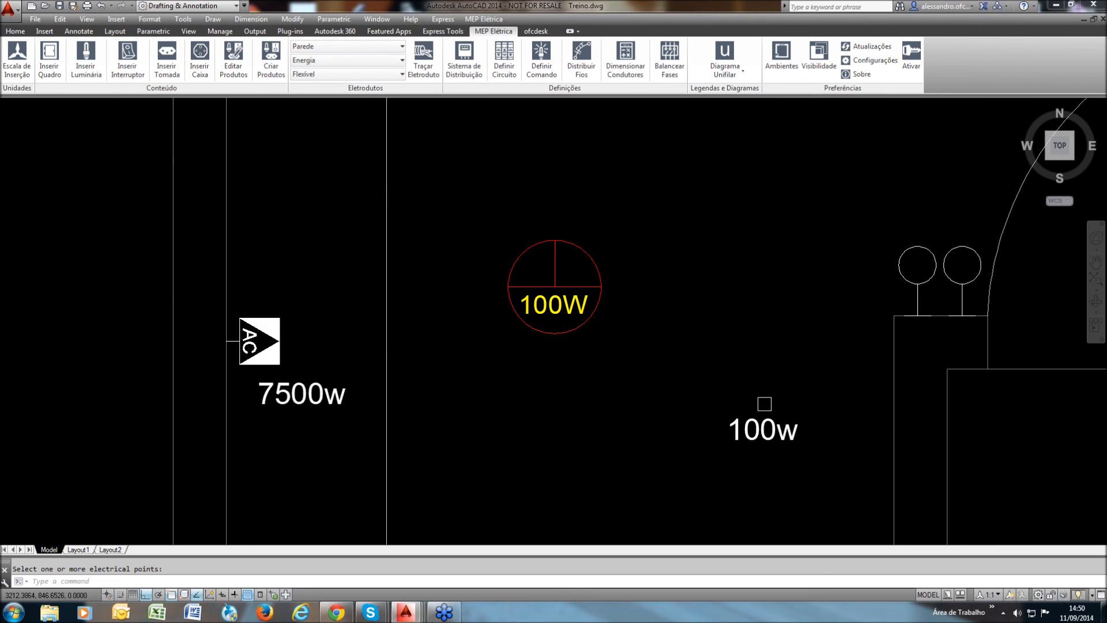
Check the supply type and voltage in the distribution system settings after the air-conditioning load change, and accept them
scroll(271, 381, down, 4)
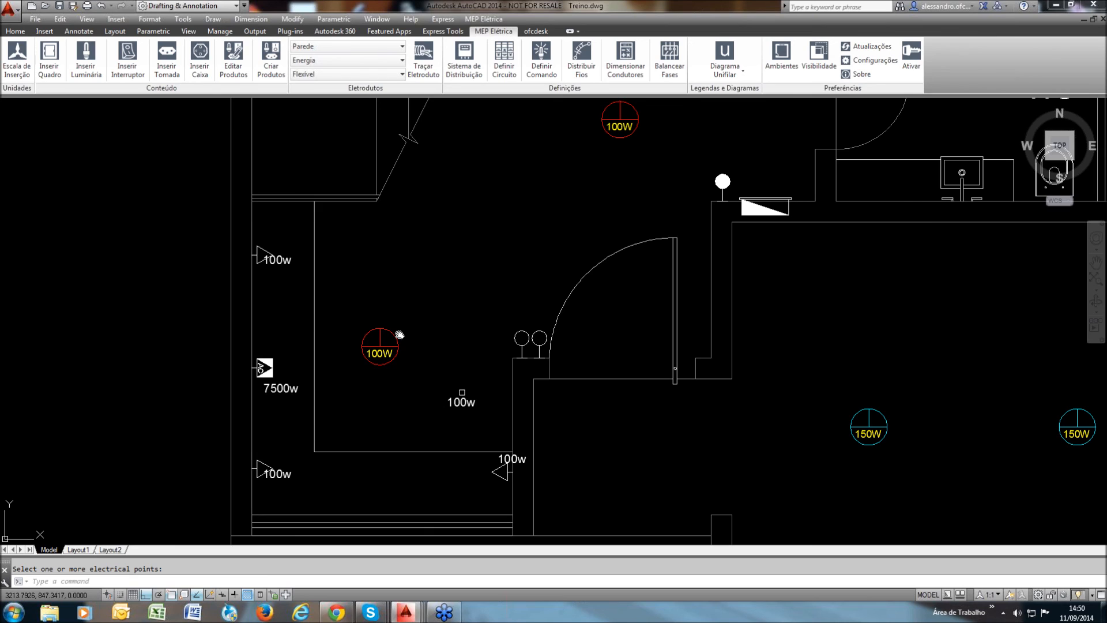
middle_drag(399, 334, 358, 377)
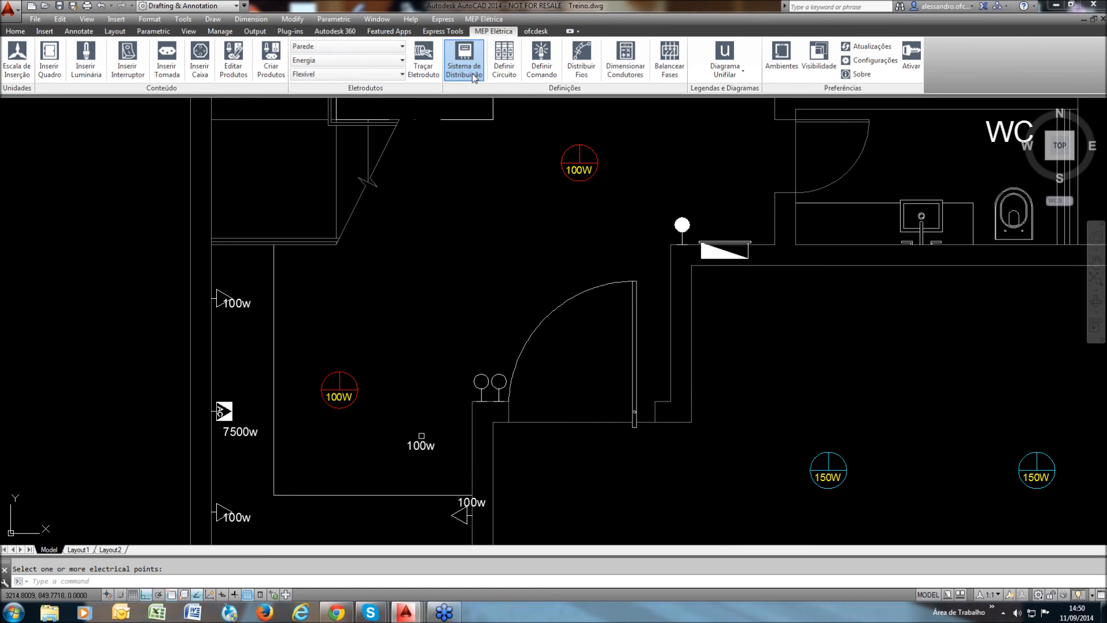
click(473, 77)
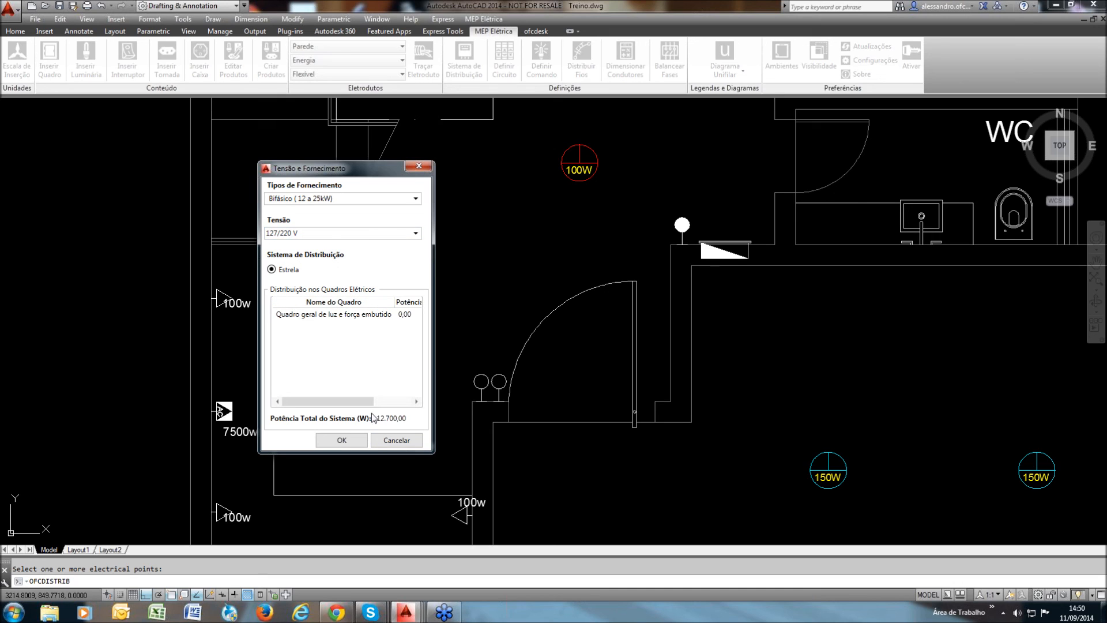
click(342, 440)
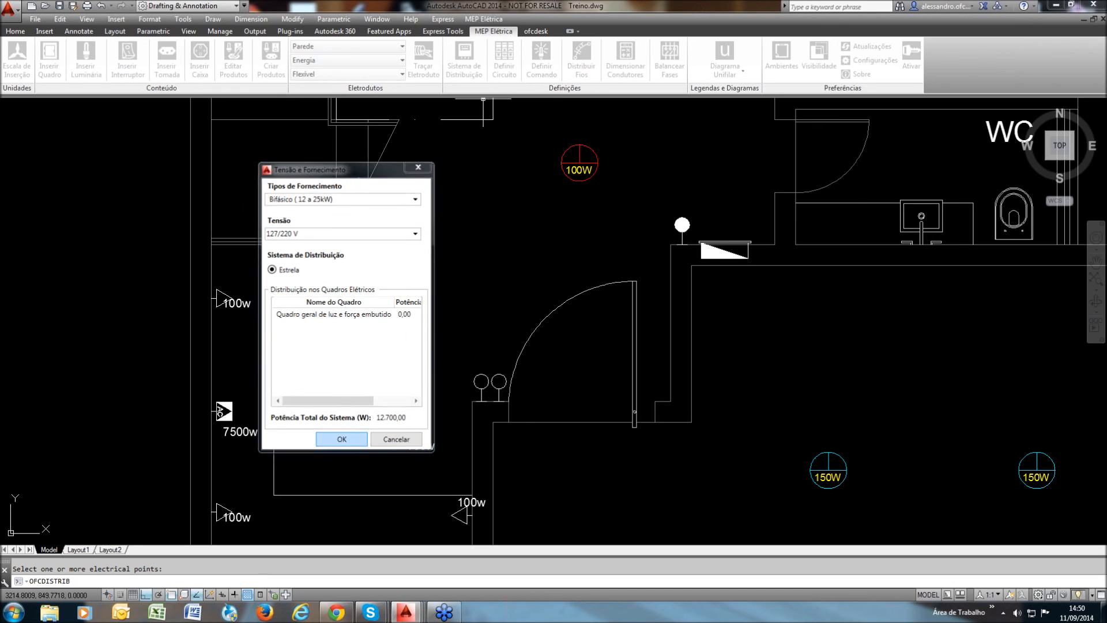
Copy the 7500w air-conditioning point four times up the same wall, above the stairs opposite COZINHA
middle_drag(532, 331, 449, 305)
scroll(577, 271, down, 4)
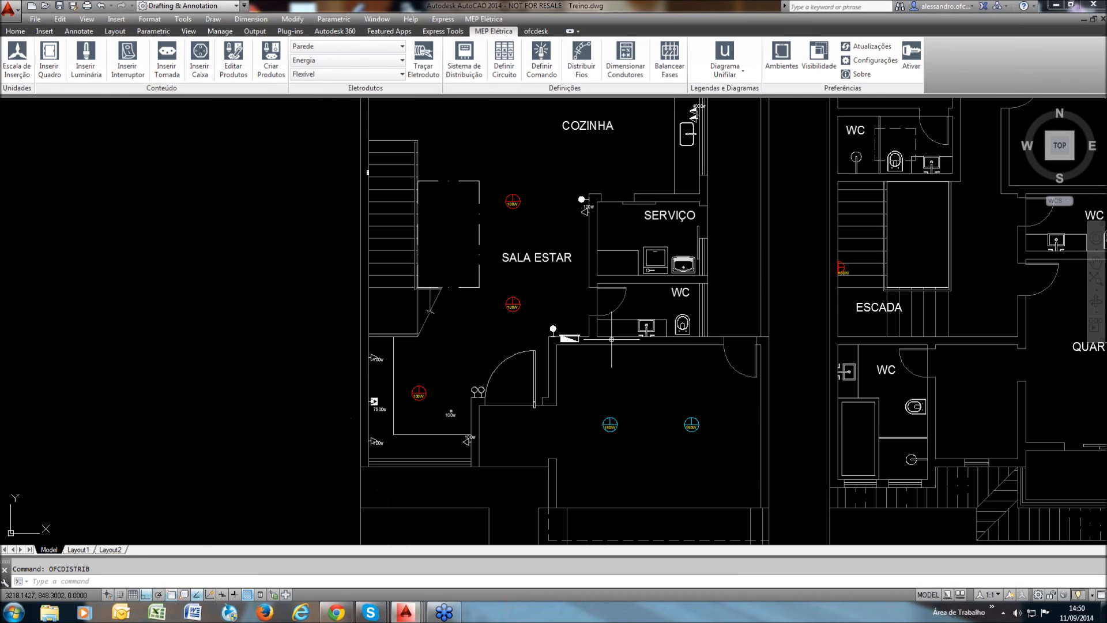
scroll(405, 409, up, 6)
text(cp)
key(Return)
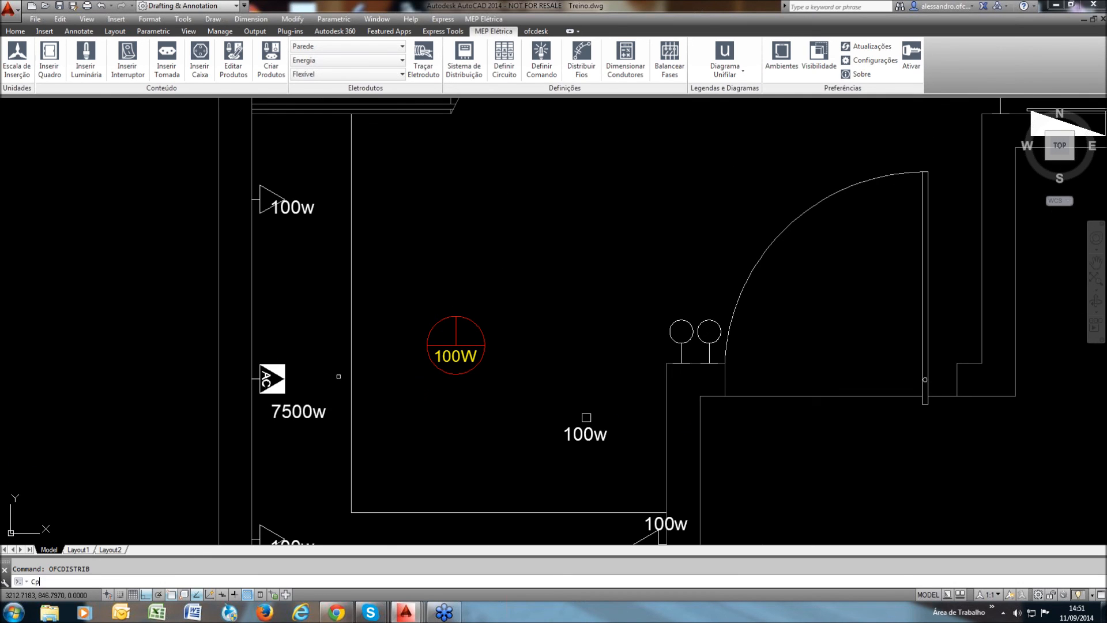
click(284, 389)
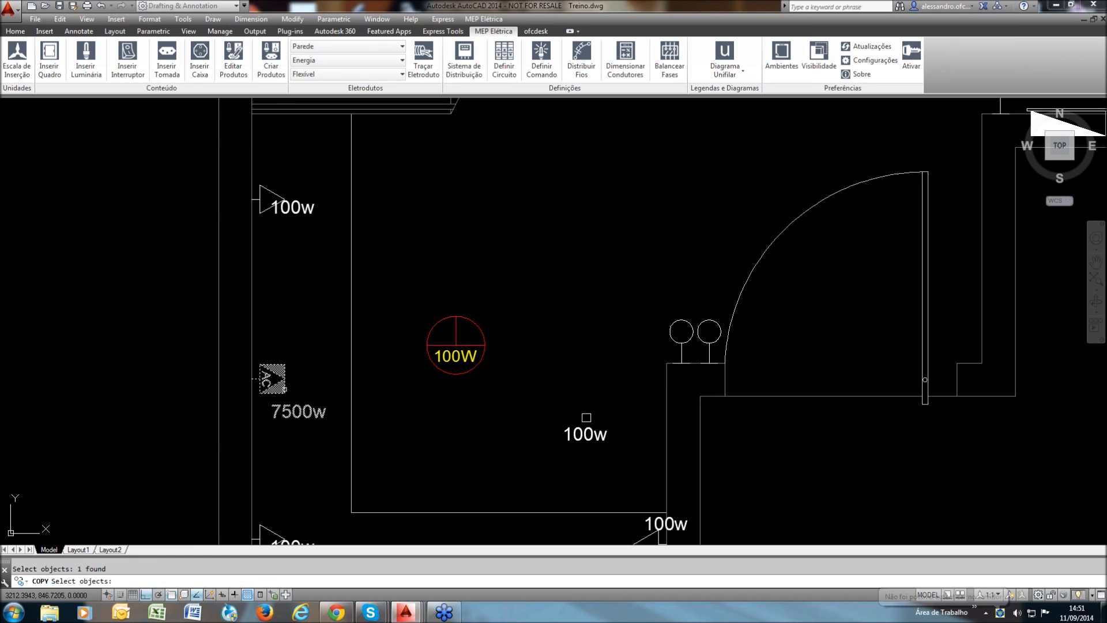
scroll(587, 416, down, 2)
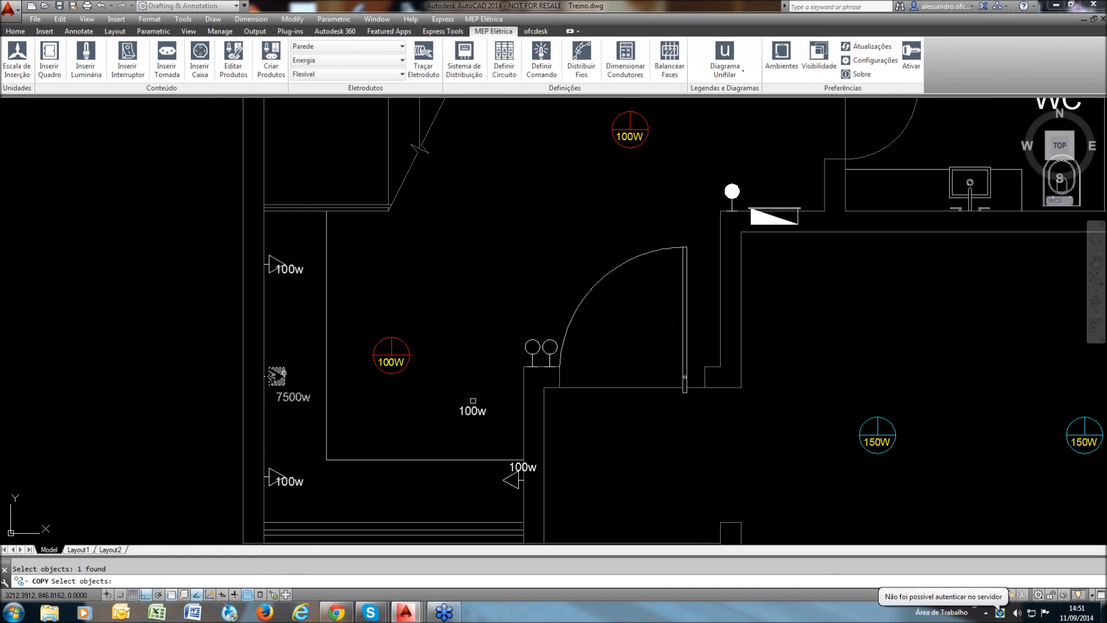
key(Return)
scroll(332, 377, down, 2)
click(313, 413)
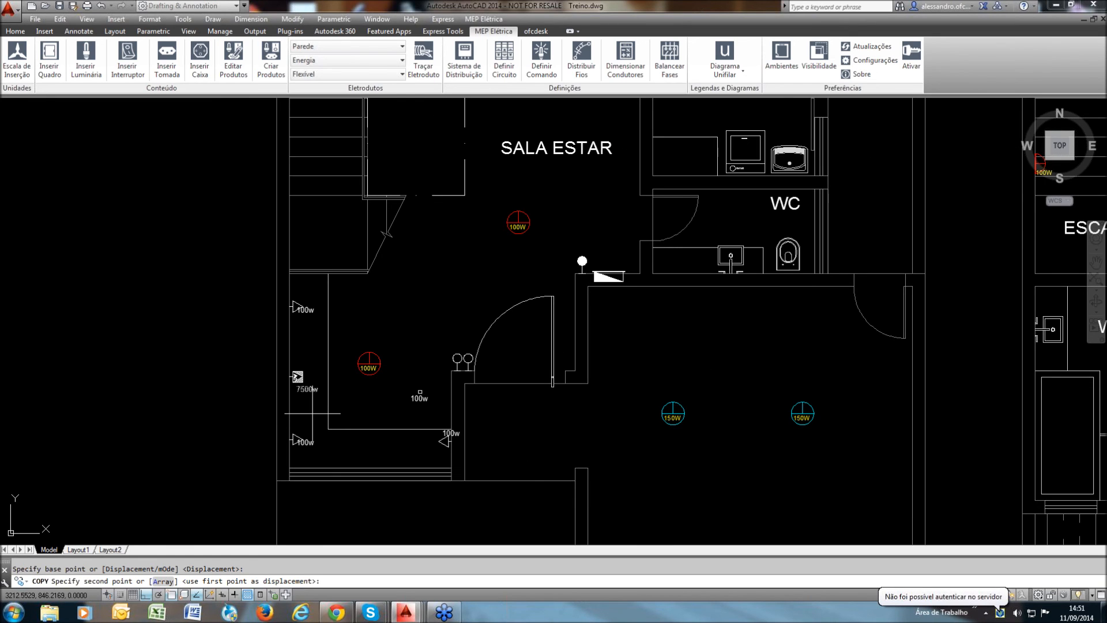
middle_drag(358, 194, 364, 329)
middle_drag(339, 99, 350, 306)
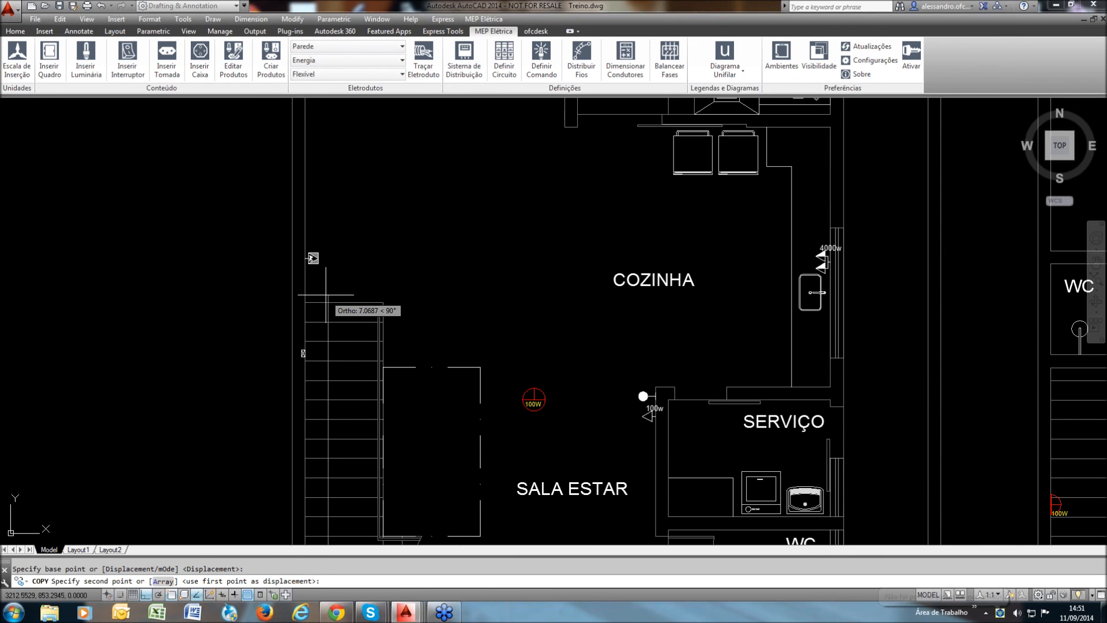
click(329, 291)
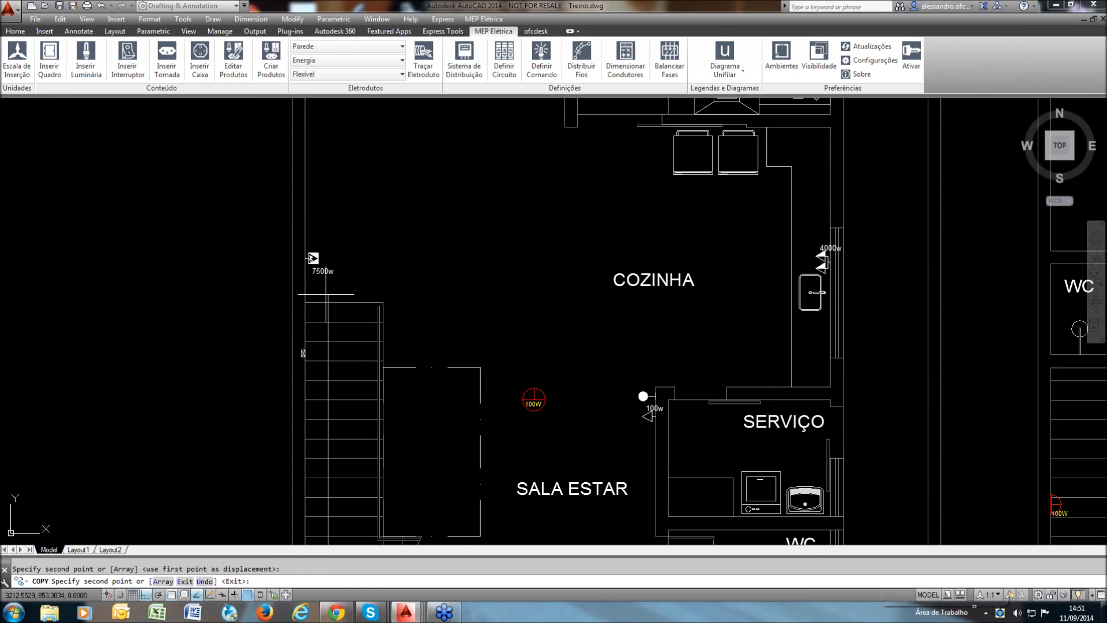
click(331, 212)
click(332, 170)
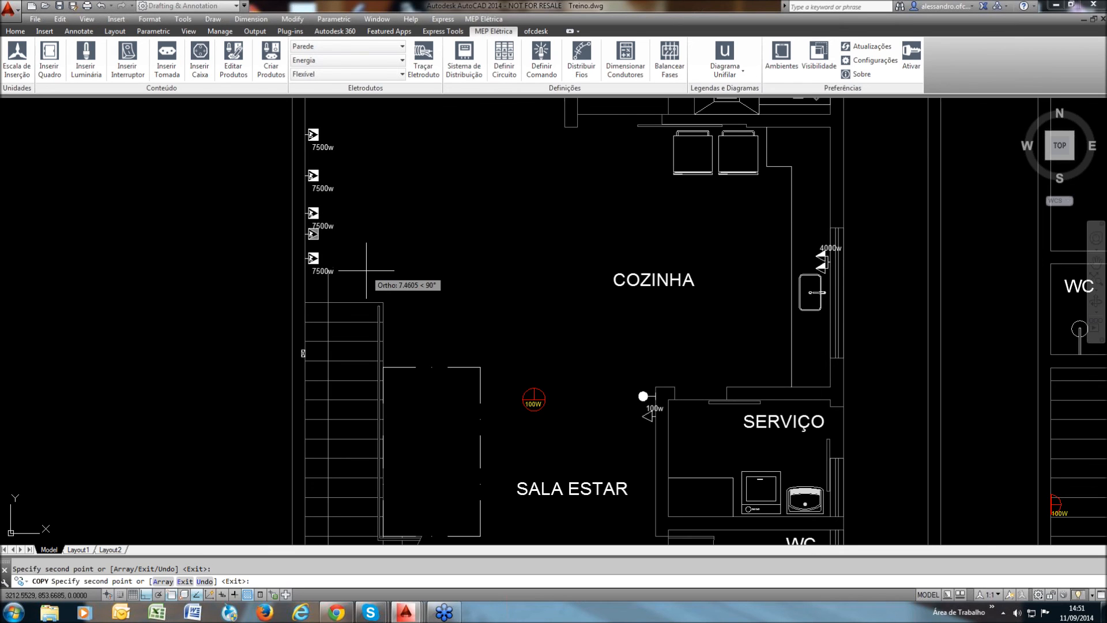
Review the distribution system's supply type with the copied air-conditioning points included, and accept the settings
scroll(366, 270, down, 2)
scroll(341, 238, up, 4)
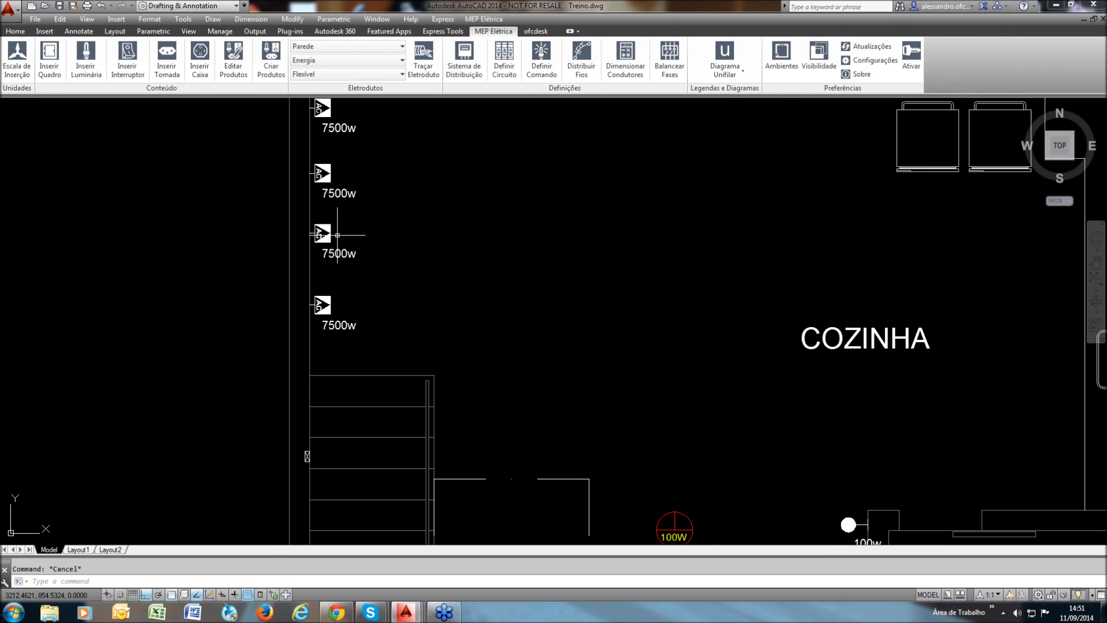
click(461, 69)
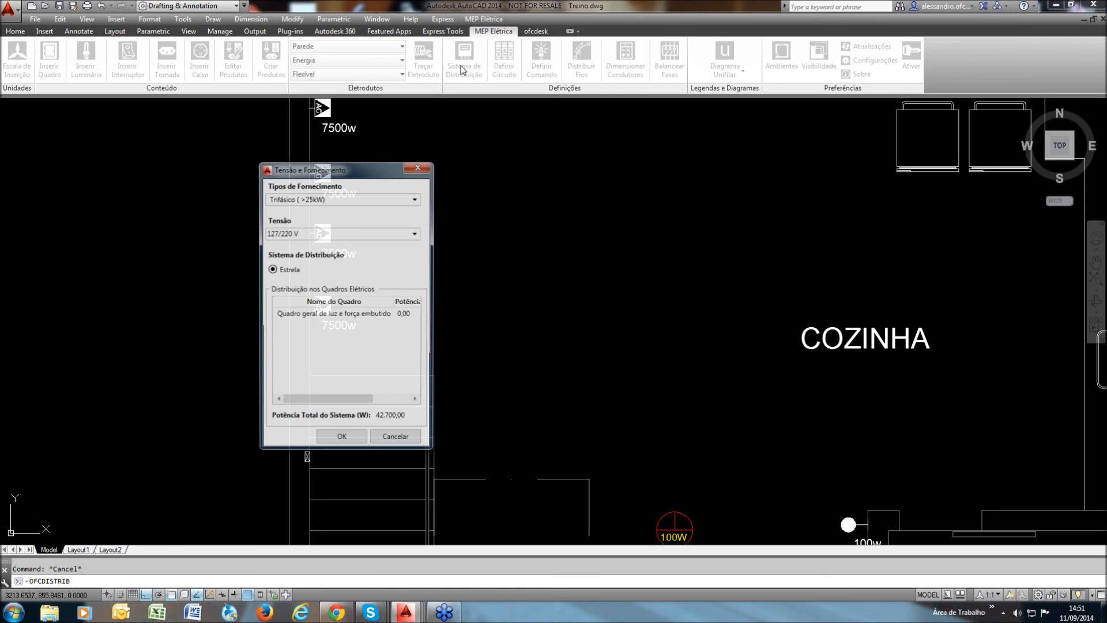
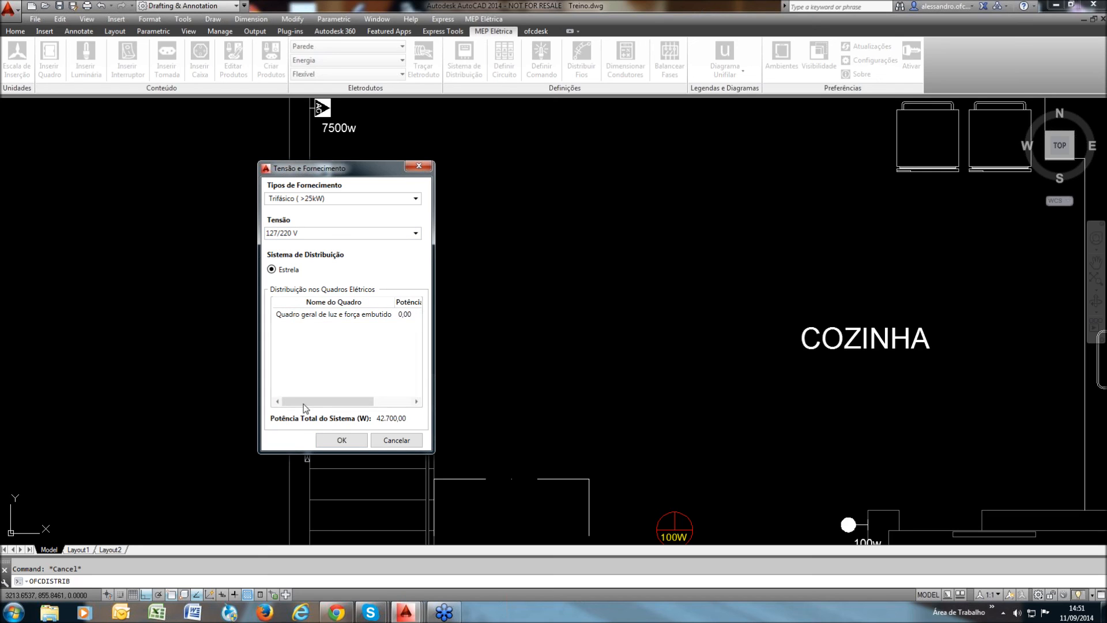
click(342, 438)
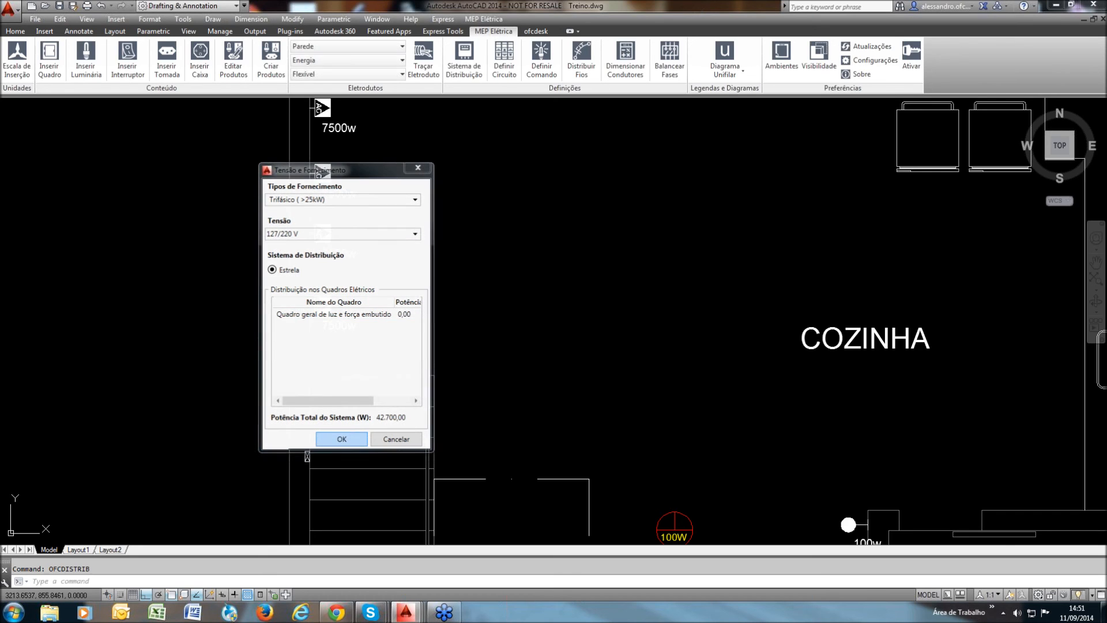
Delete the four copied 7500w air-conditioning points from the wall above the stairs
scroll(307, 456, down, 2)
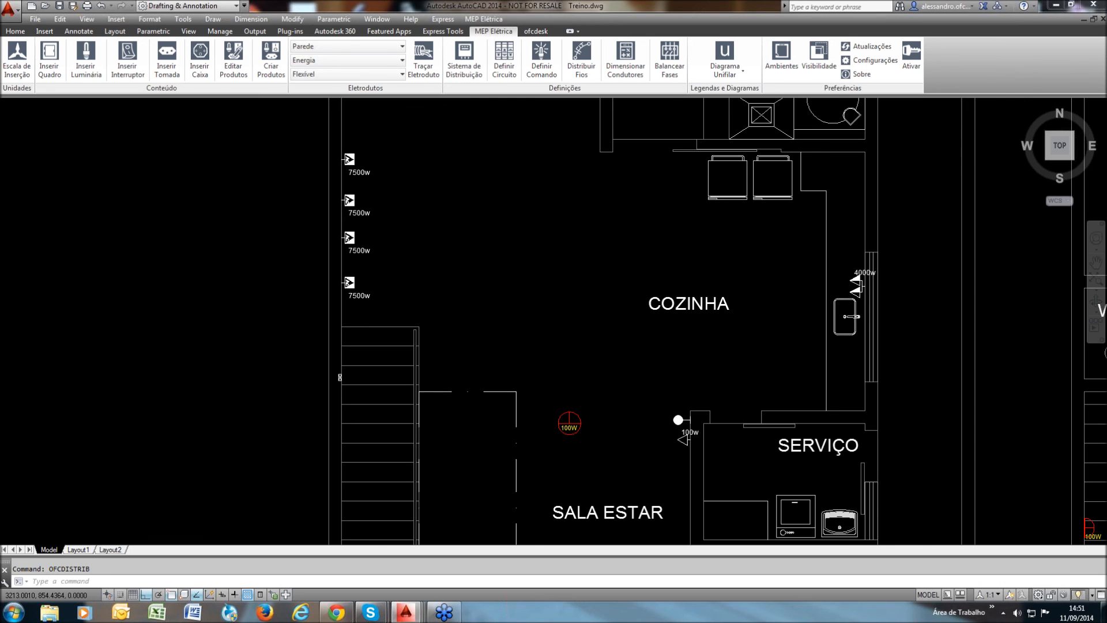
scroll(440, 313, down, 2)
middle_drag(440, 313, 456, 349)
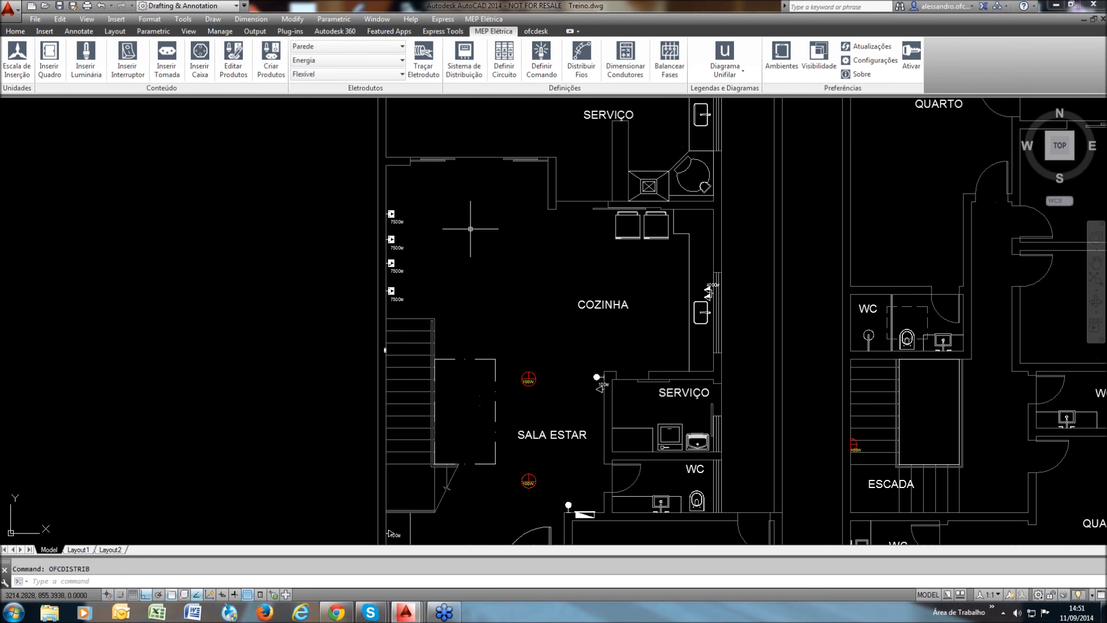
scroll(463, 252, up, 3)
scroll(445, 292, down, 5)
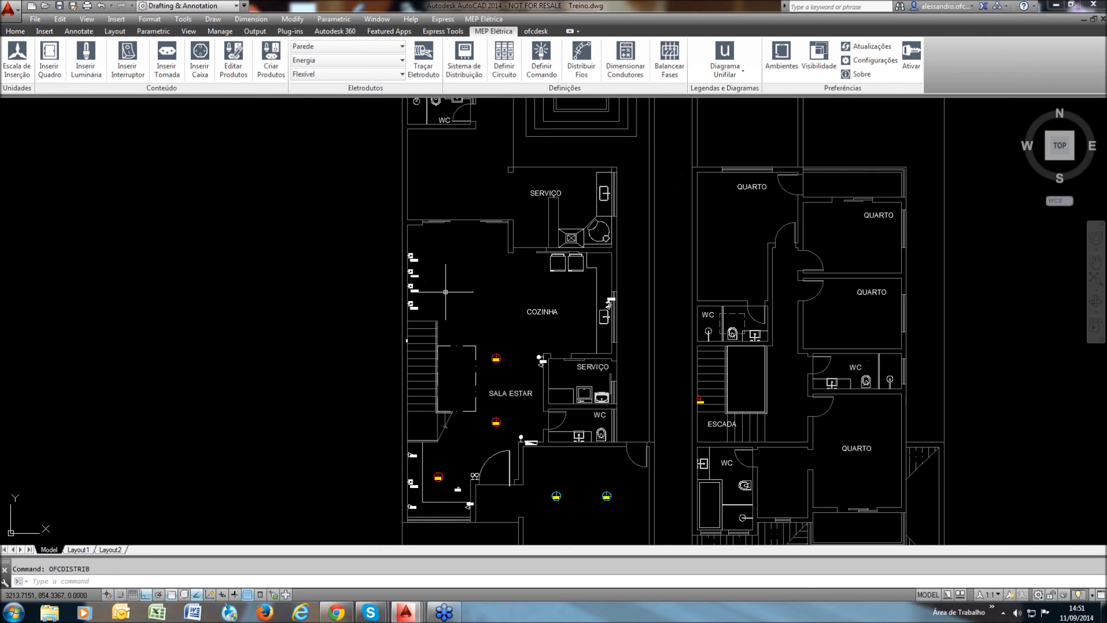
middle_drag(456, 279, 453, 267)
middle_drag(468, 326, 434, 266)
scroll(444, 235, up, 2)
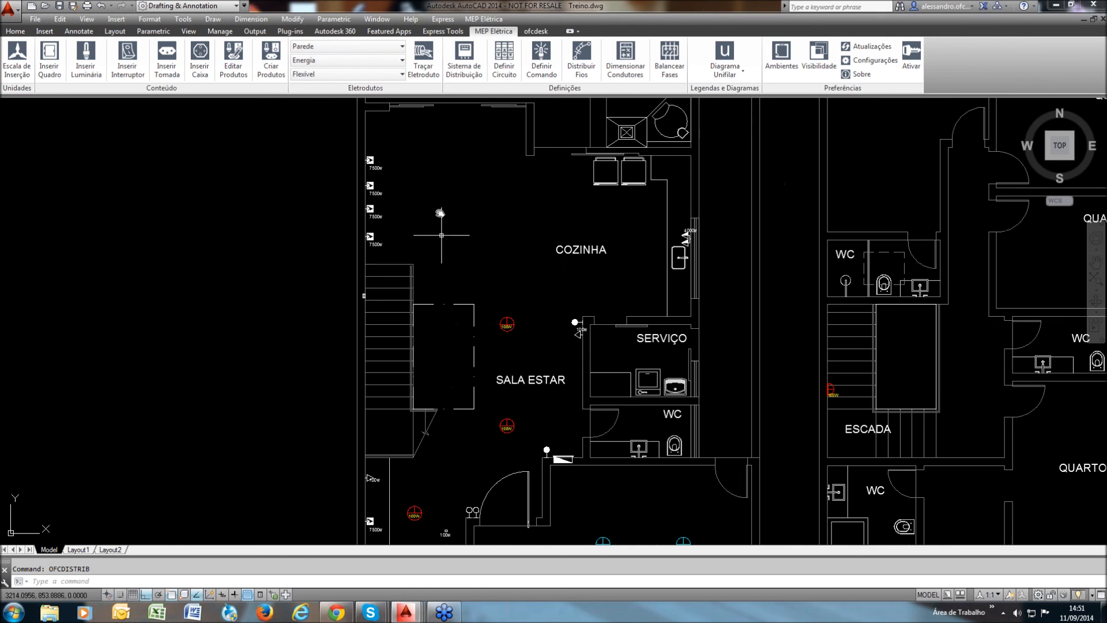
scroll(370, 155, up, 5)
scroll(370, 155, up, 2)
drag(369, 133, 317, 415)
key(Delete)
click(304, 468)
key(Delete)
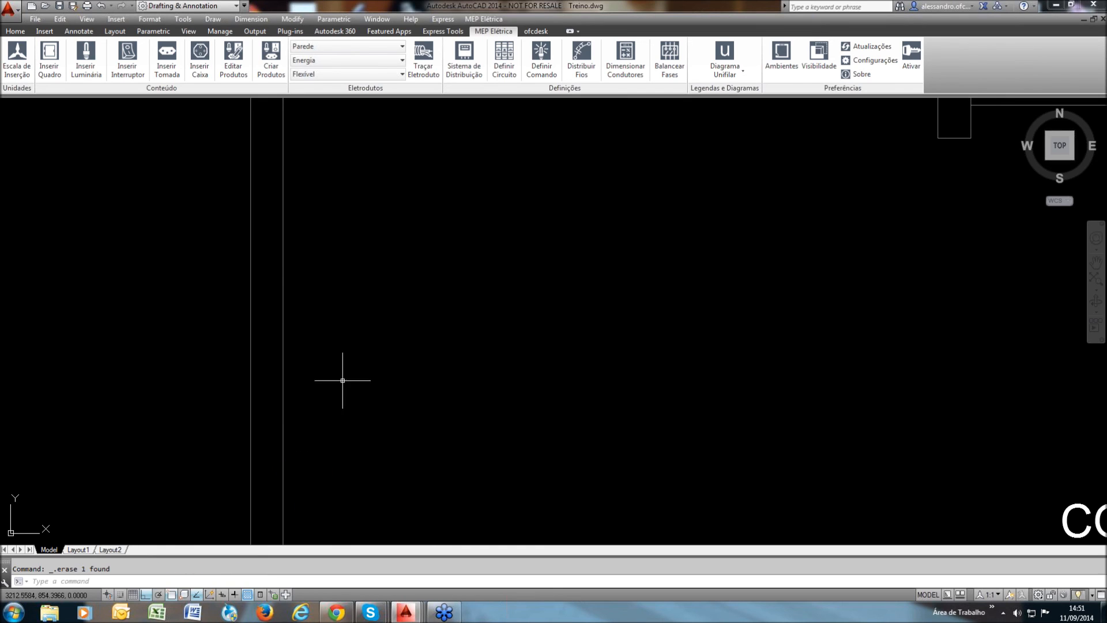
Insert a shower power point (Ponto de força para chuveiro) on the wall beside the shower in the upper-floor WC below ESCADA
scroll(376, 300, down, 2)
scroll(500, 244, down, 5)
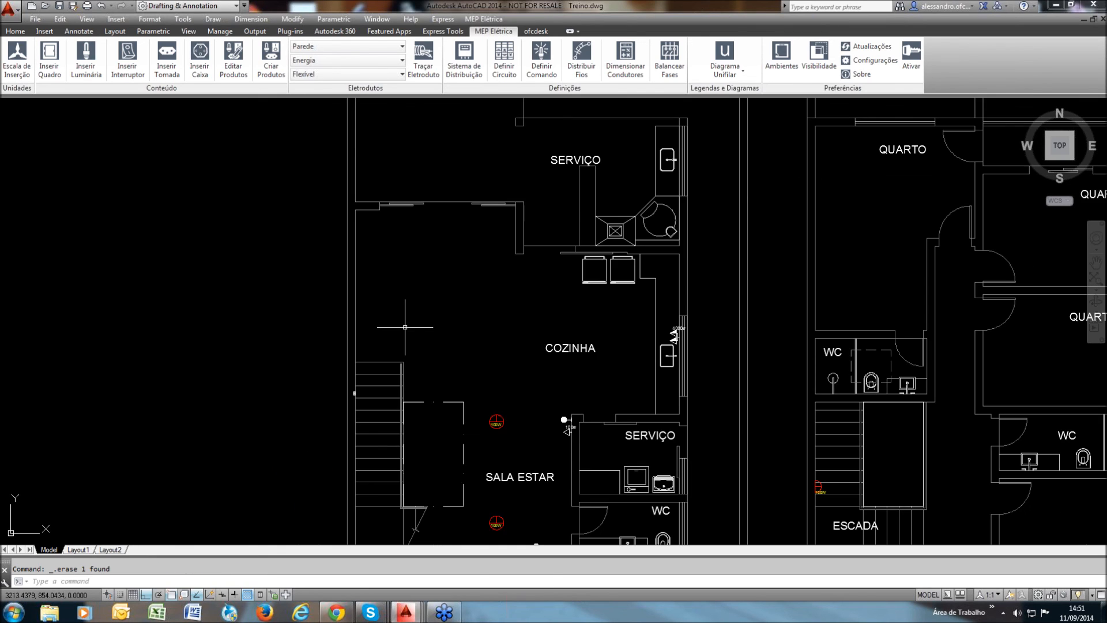
click(166, 69)
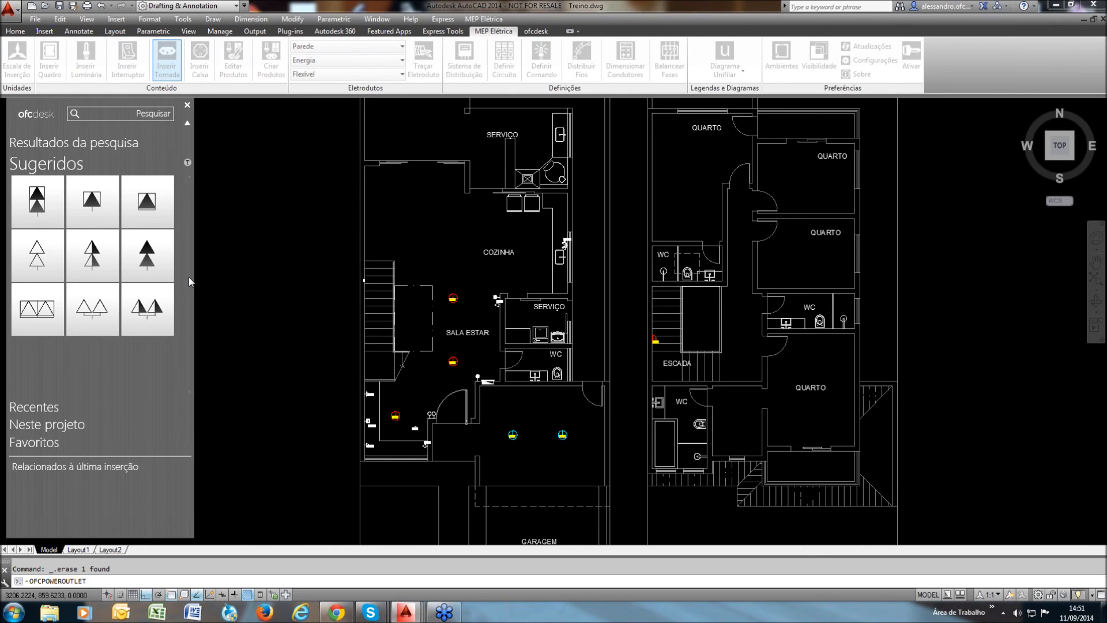
scroll(136, 362, down, 6)
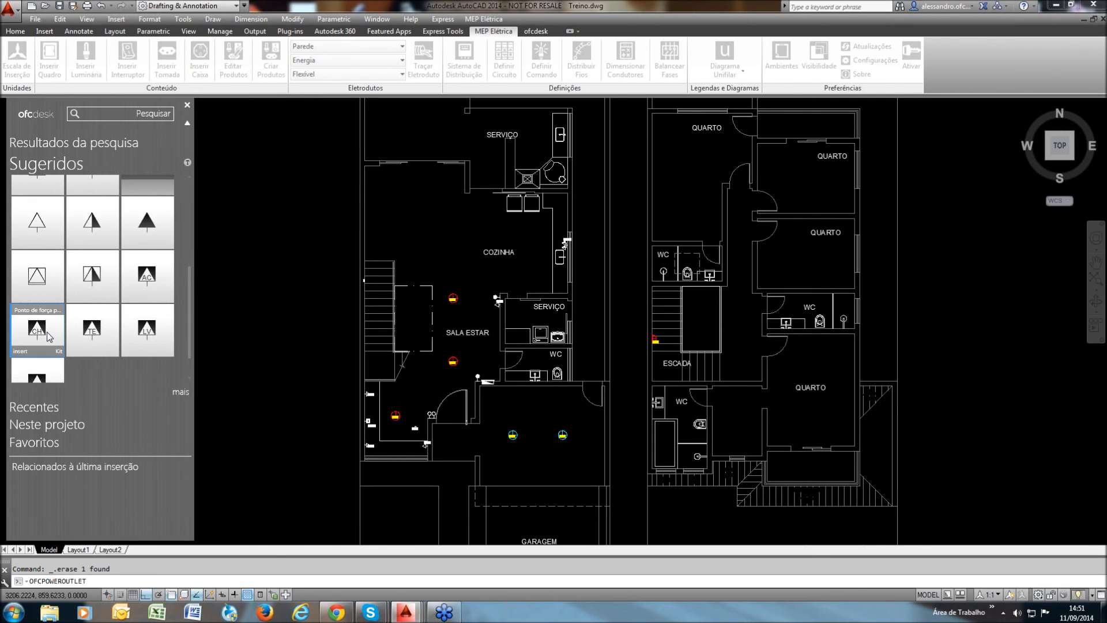
click(39, 333)
scroll(553, 349, up, 6)
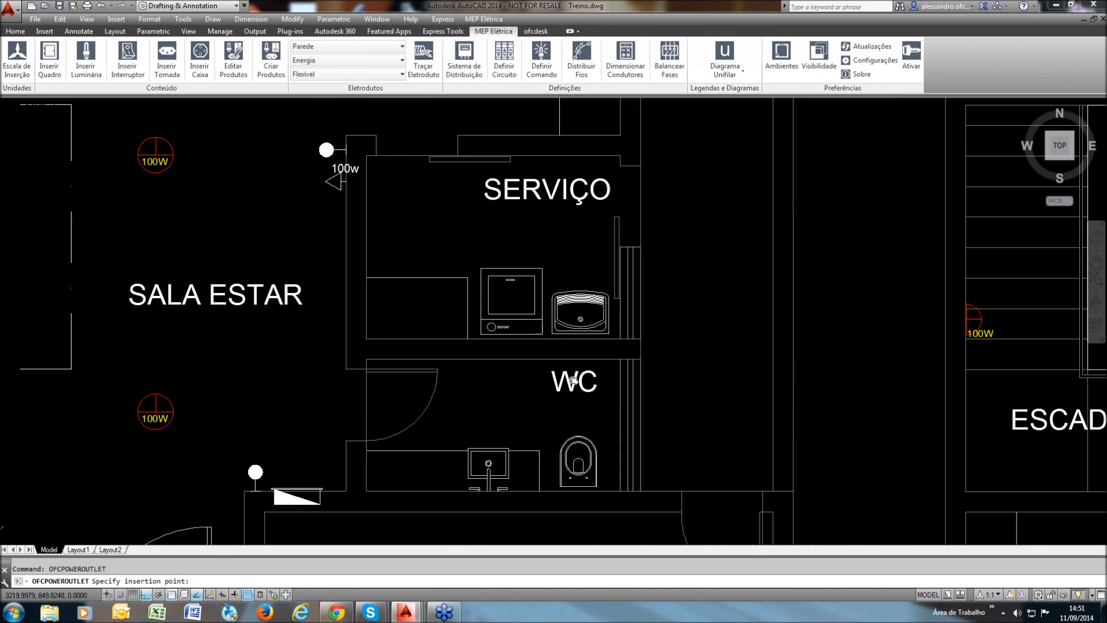
scroll(542, 341, down, 2)
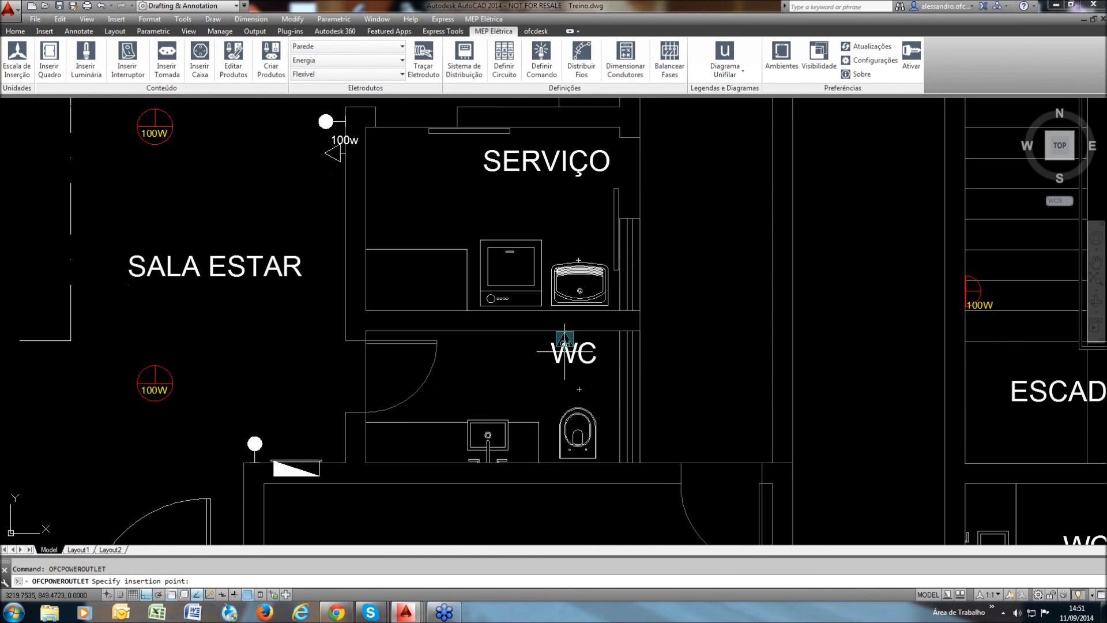
scroll(506, 381, down, 3)
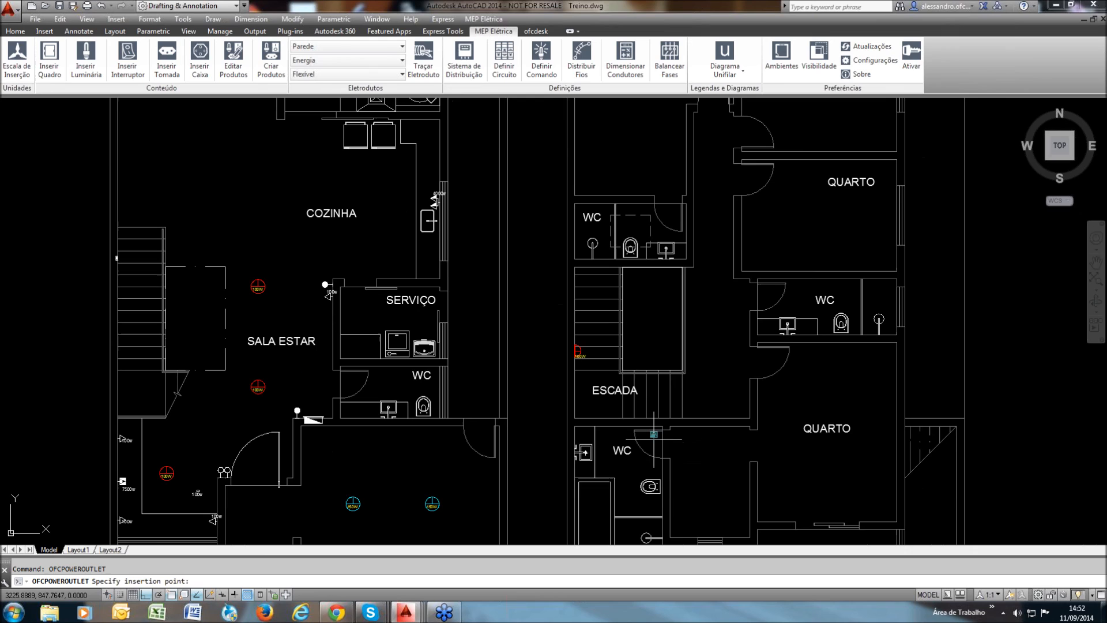
scroll(701, 363, up, 5)
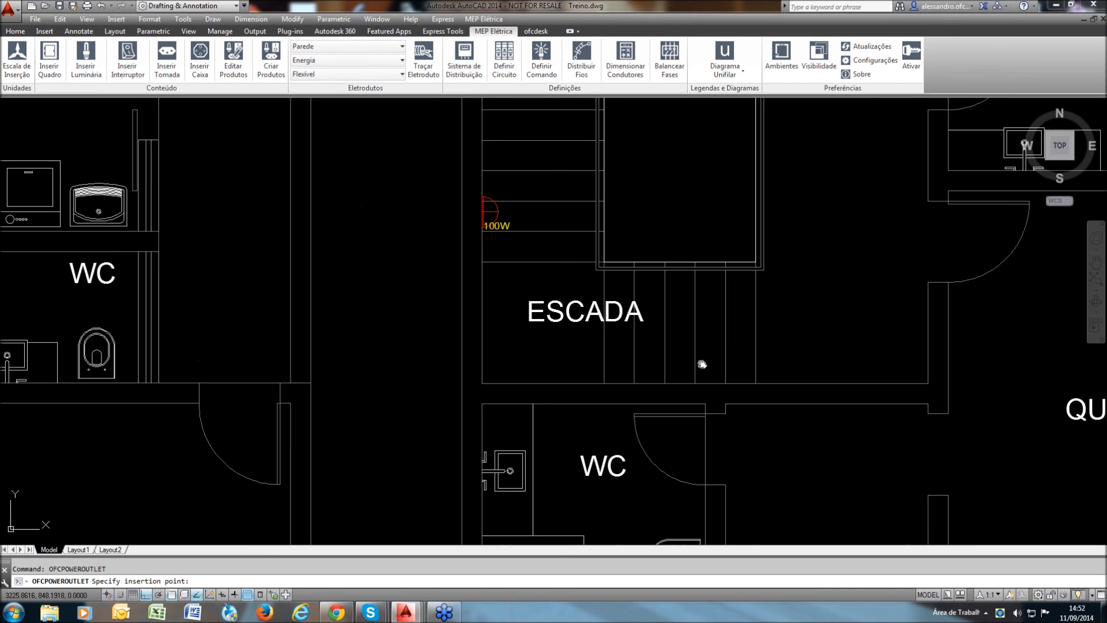
mouse_move(702, 364)
middle_down()
mouse_move(617, 344)
mouse_move(589, 137)
middle_up()
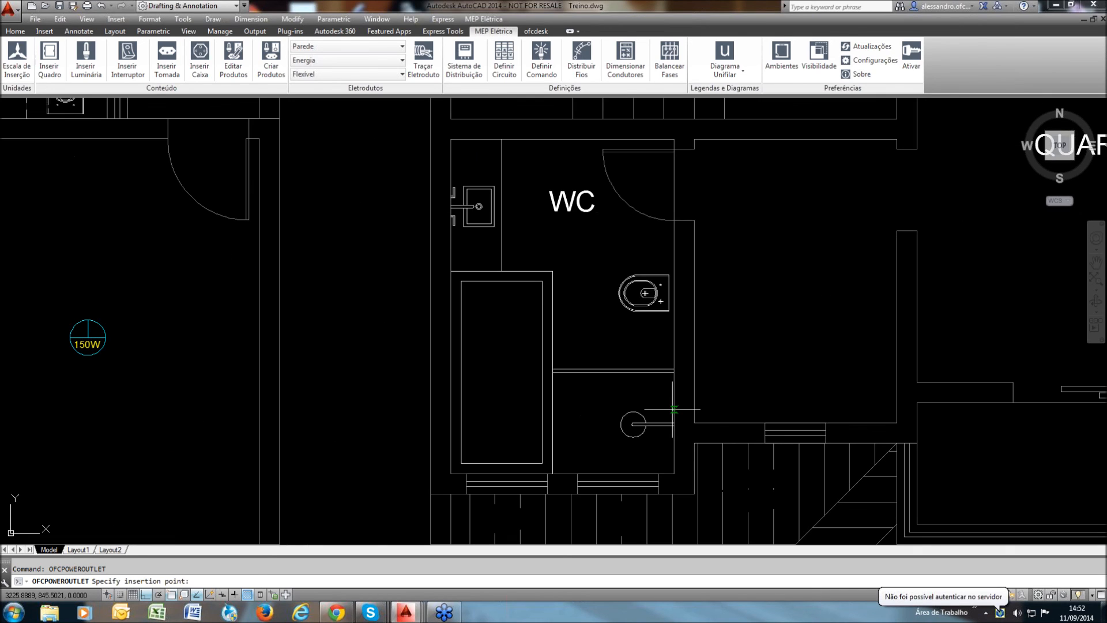
click(672, 409)
scroll(669, 407, up, 5)
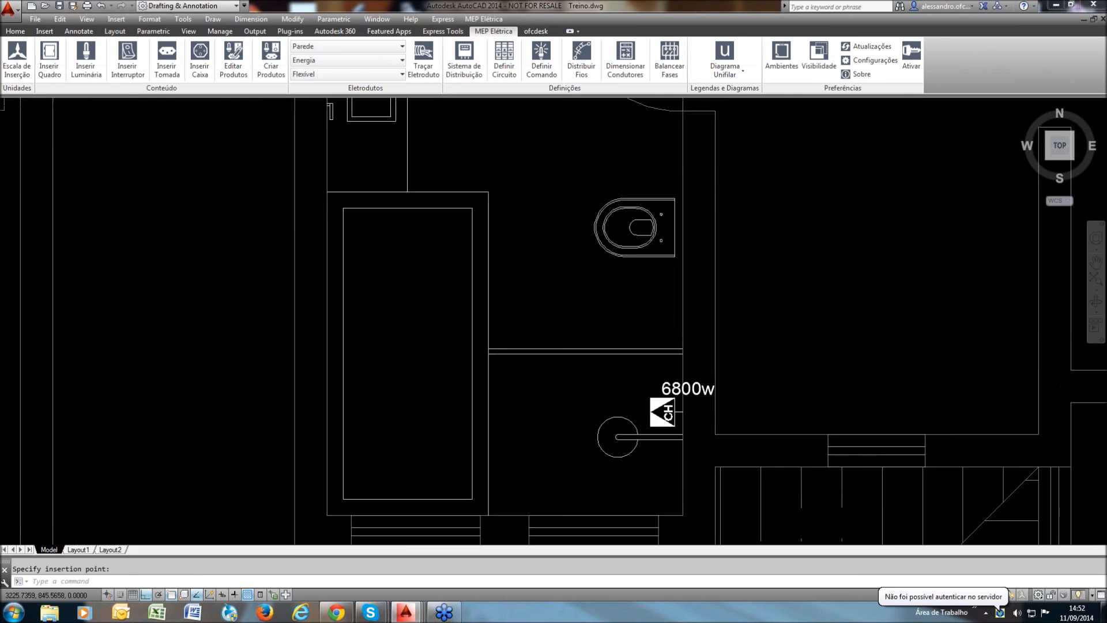
Set the apparent power of the shower point's 20A-250V outlet to 7800
click(233, 57)
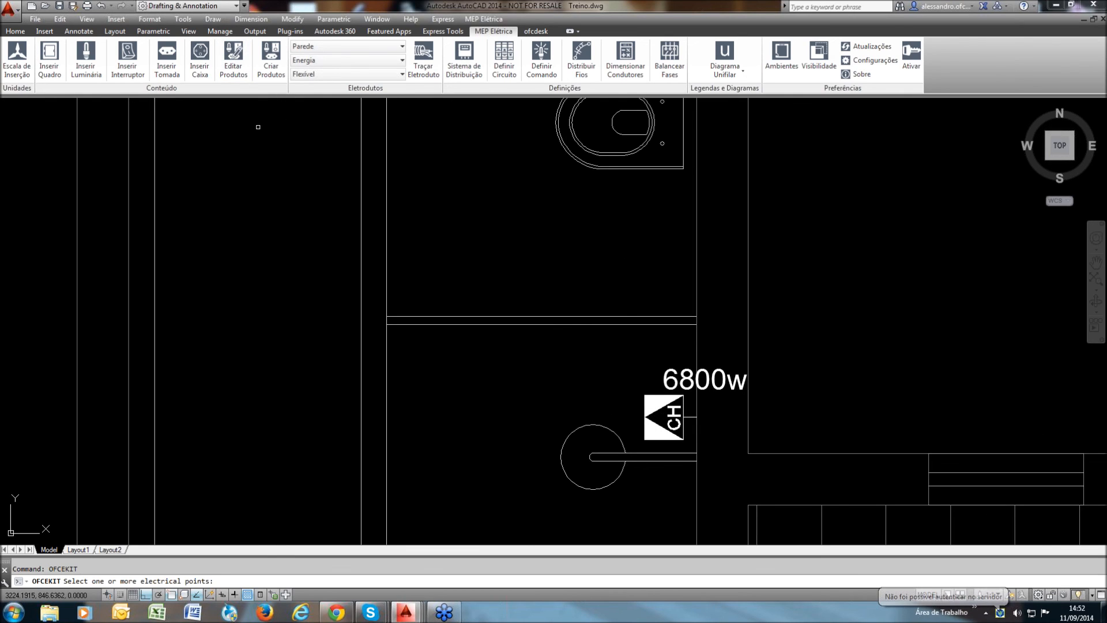
click(874, 351)
click(576, 397)
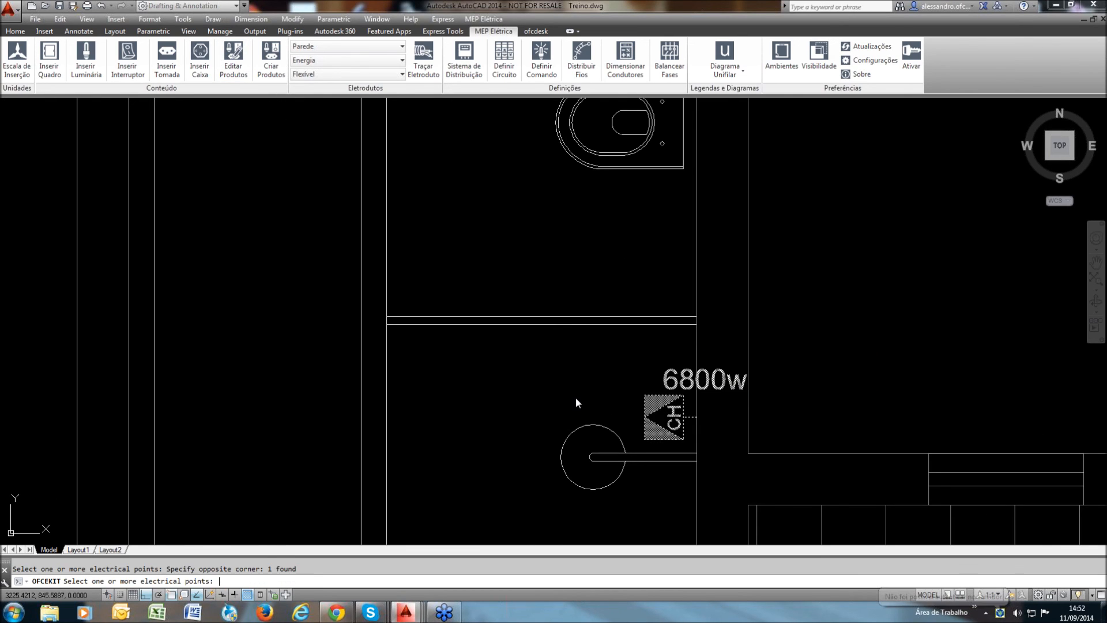
key(Return)
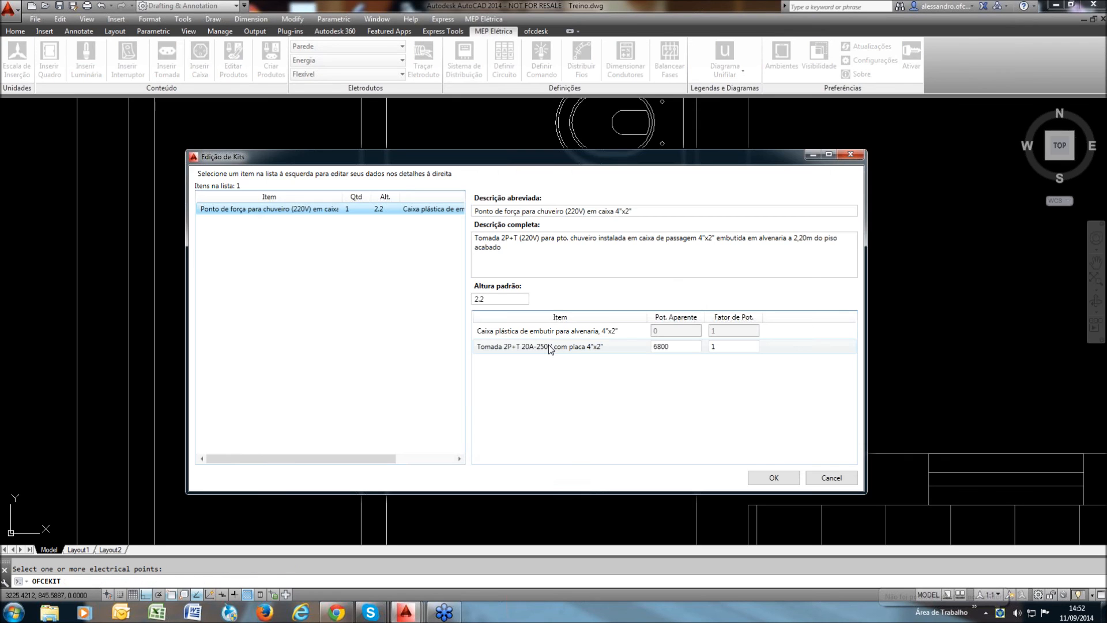
click(548, 346)
text(7800)
click(775, 478)
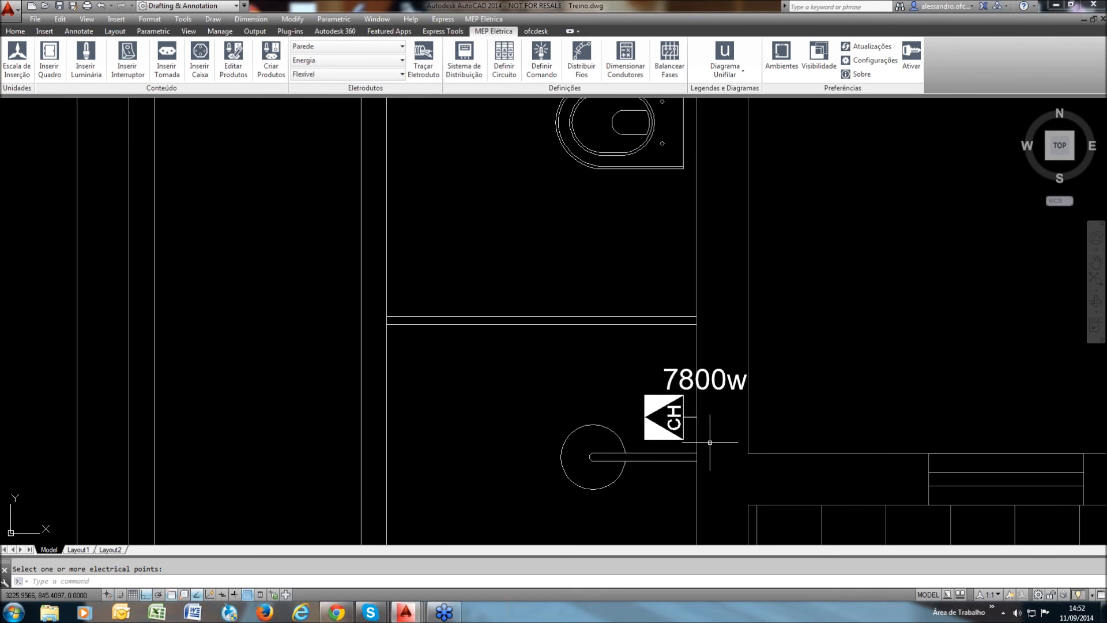
Check the supply type and total system power in the distribution system with the new shower point included, and accept the settings
scroll(710, 443, down, 4)
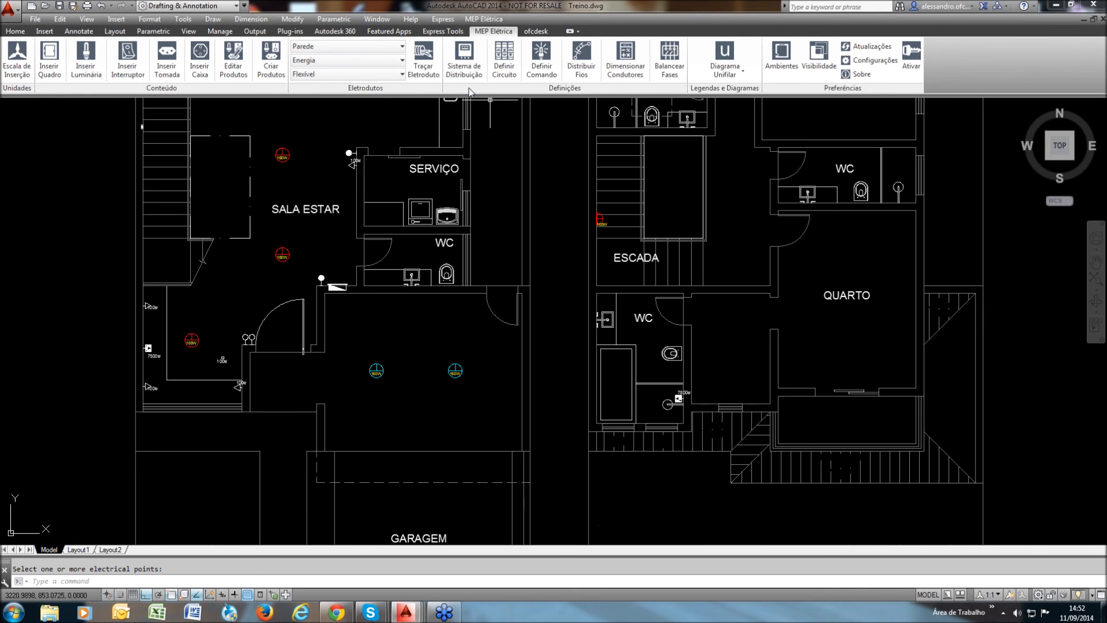
click(464, 68)
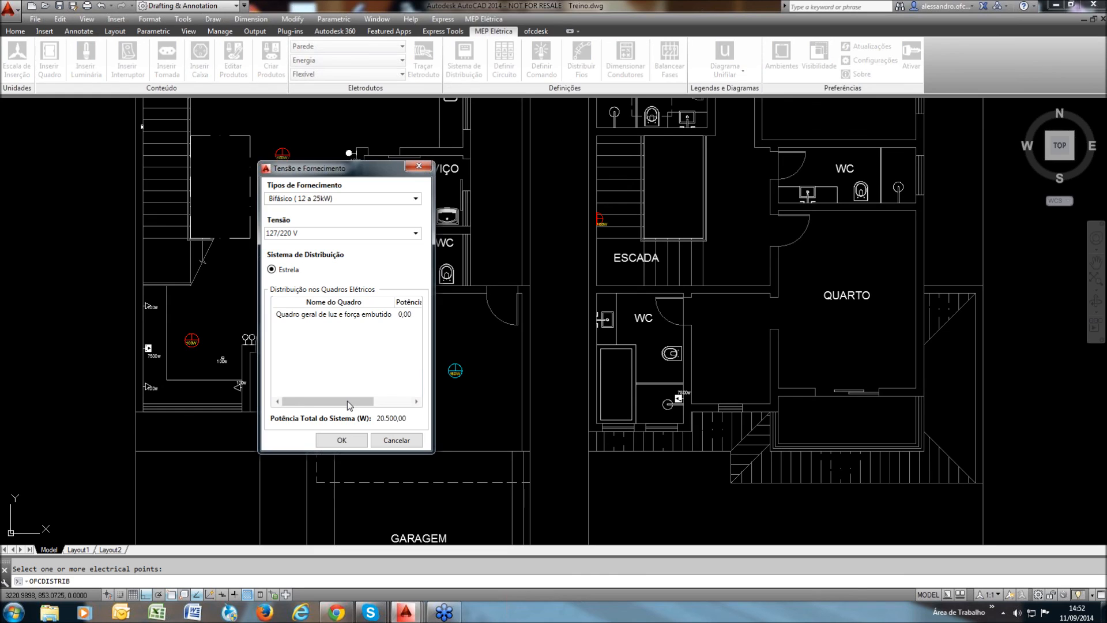
click(341, 440)
Set the apparent power of the shower point's 20A-250V outlet to 11000
scroll(683, 393, up, 2)
double_click(684, 393)
scroll(712, 397, up, 2)
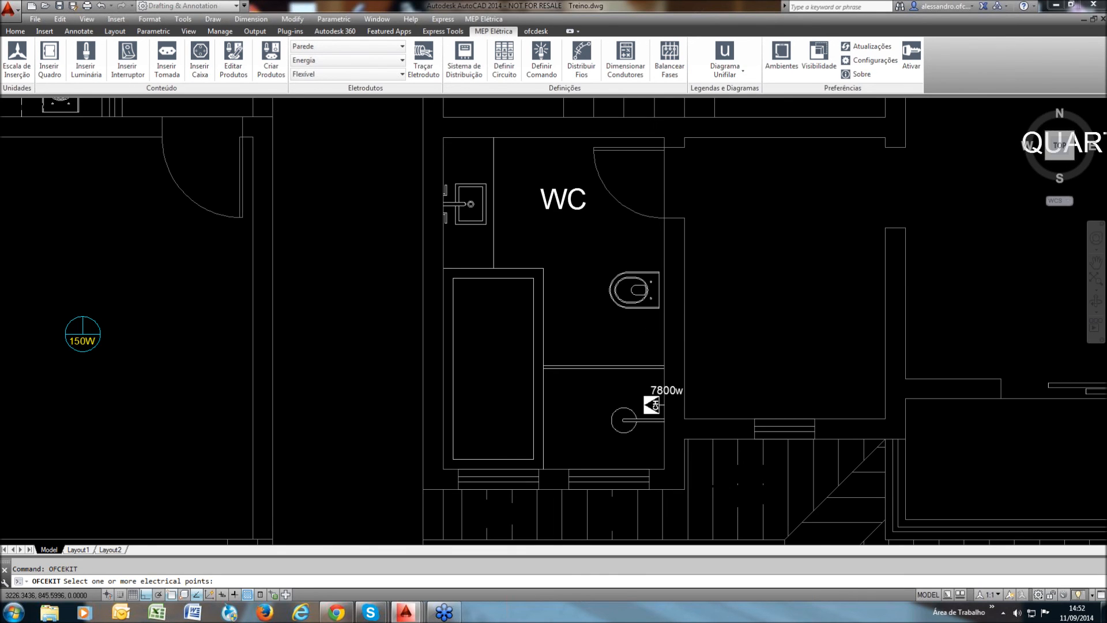
scroll(711, 395, up, 2)
click(711, 395)
click(520, 410)
right_click(520, 410)
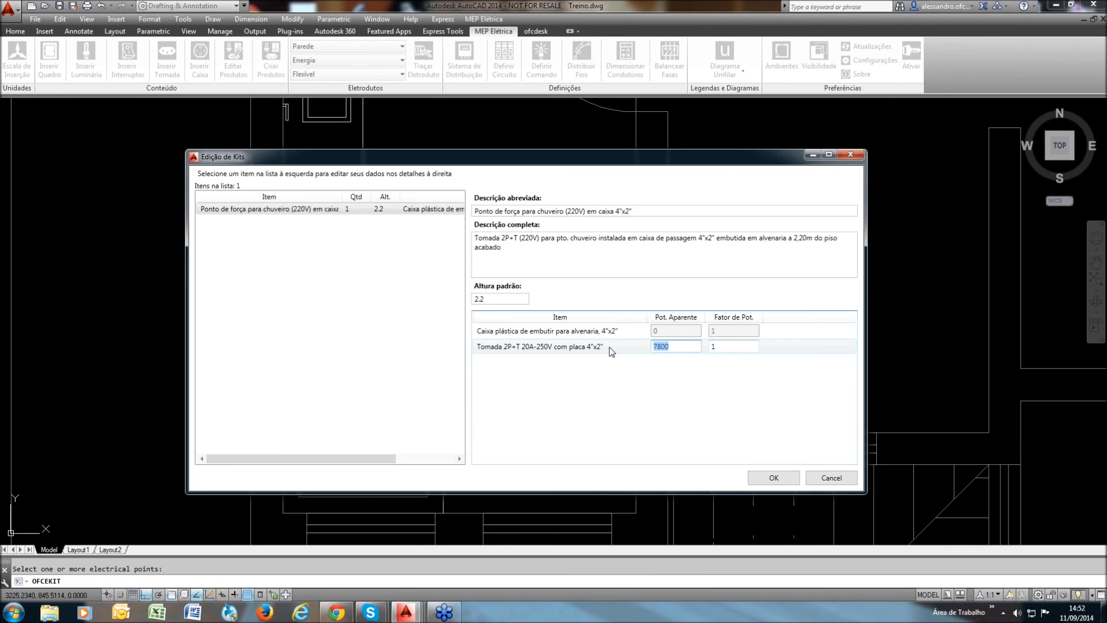
text(11000)
click(773, 477)
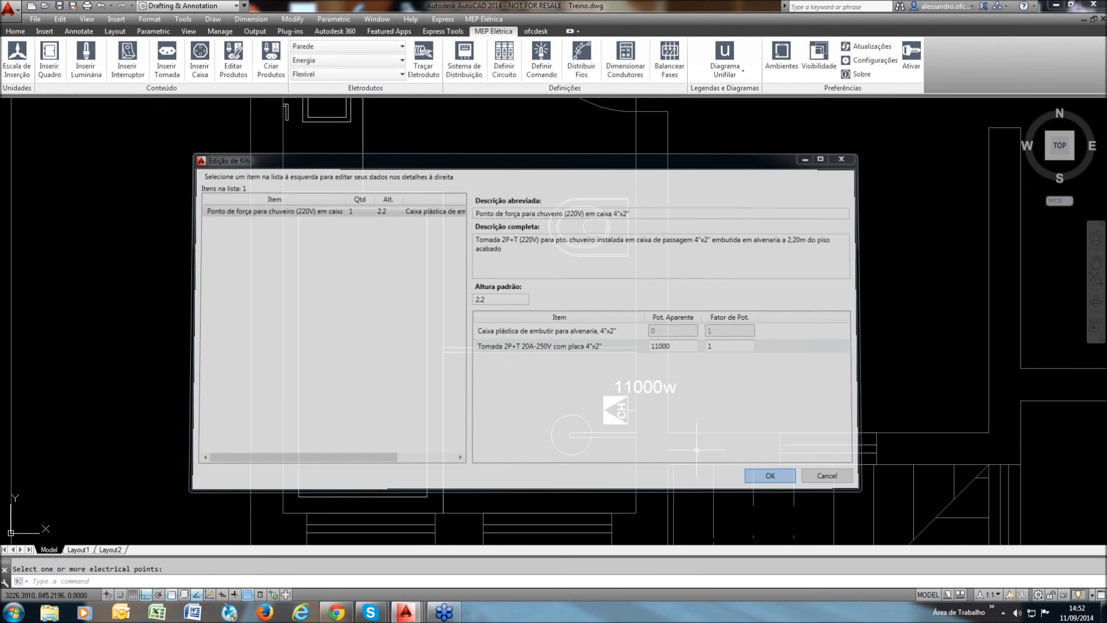
Review the distribution system's supply type and total power after the shower load increase, and accept the settings
scroll(686, 435, down, 4)
middle_drag(491, 373, 516, 361)
middle_drag(306, 223, 305, 224)
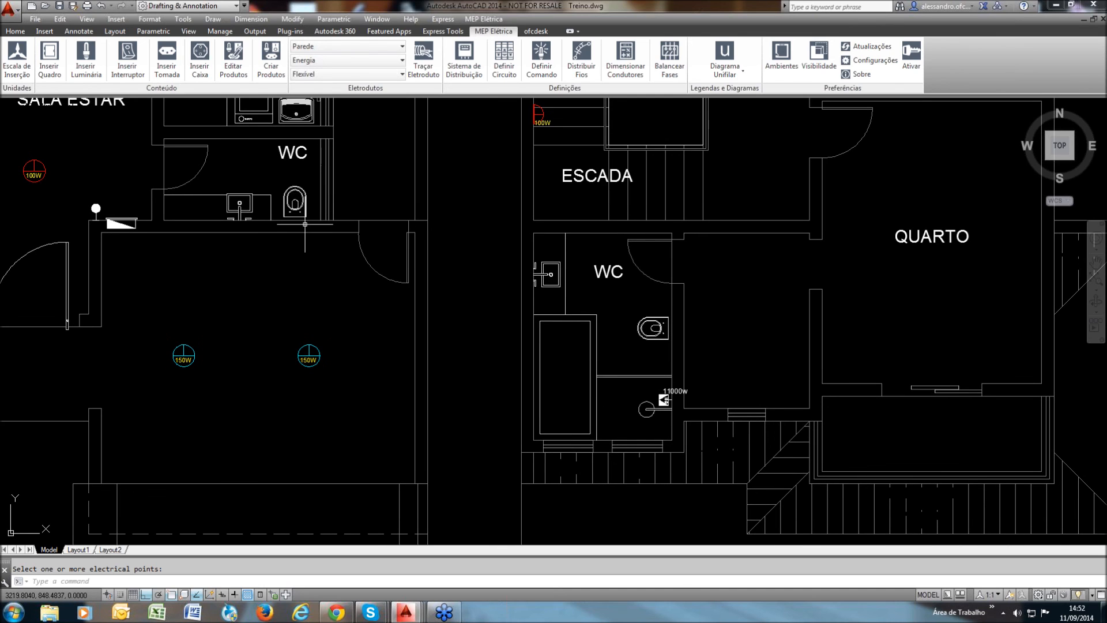
click(465, 69)
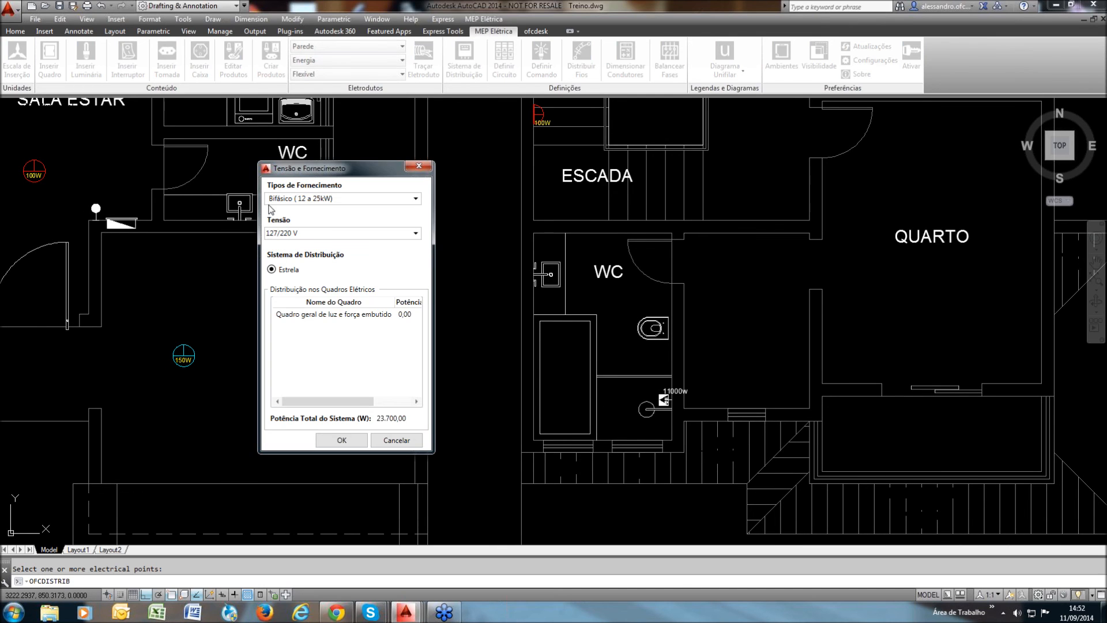
click(346, 440)
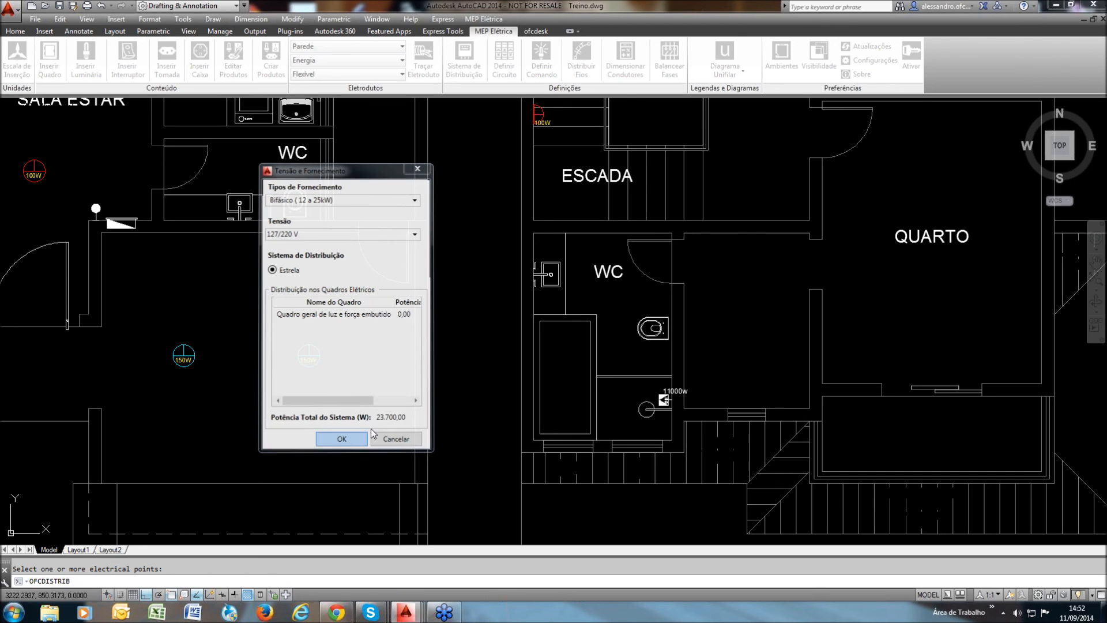
Copy the 7500w air-conditioning point once up the same wall, to just above the stairs opposite COZINHA
scroll(420, 407, down, 2)
middle_drag(420, 406, 600, 376)
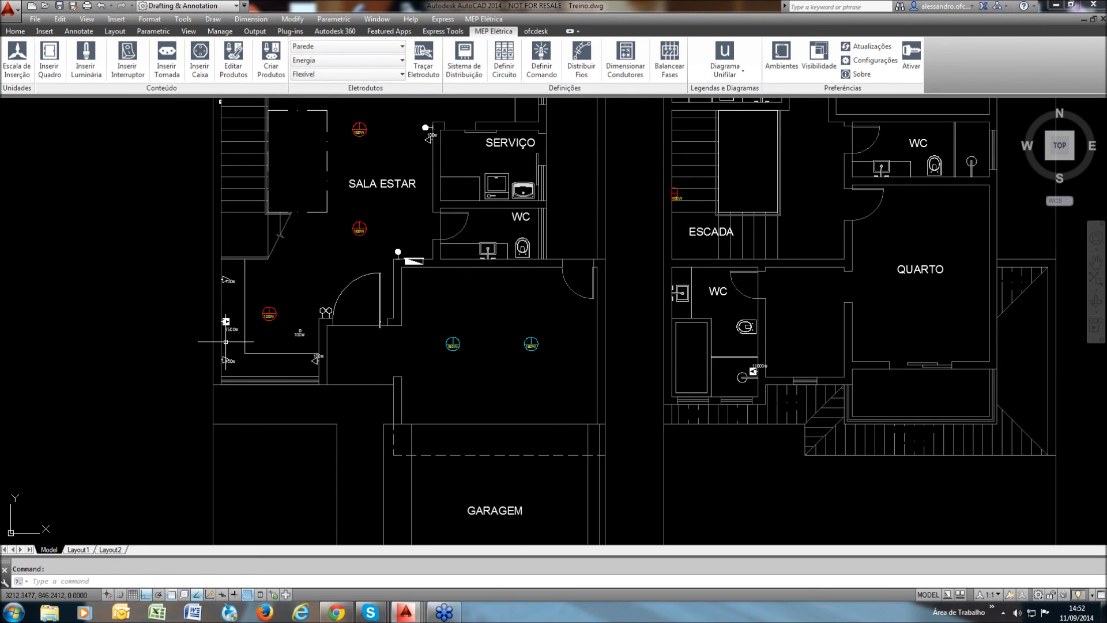
scroll(225, 341, up, 2)
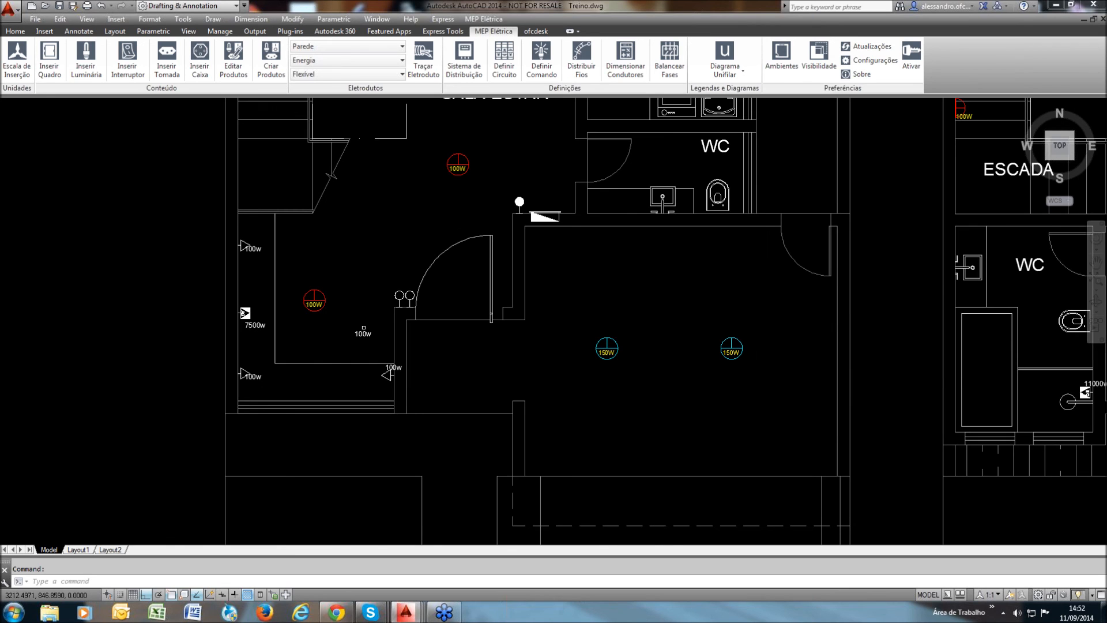
scroll(274, 452, down, 2)
scroll(272, 452, up, 2)
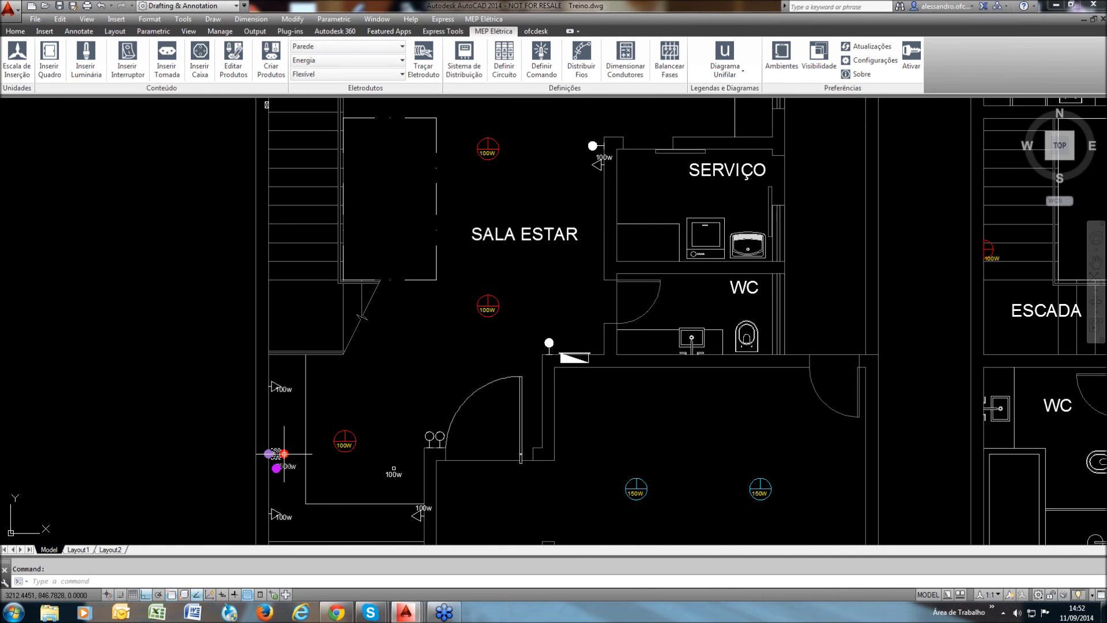
text(co)
key(Return)
click(299, 453)
middle_drag(324, 382, 334, 585)
click(337, 217)
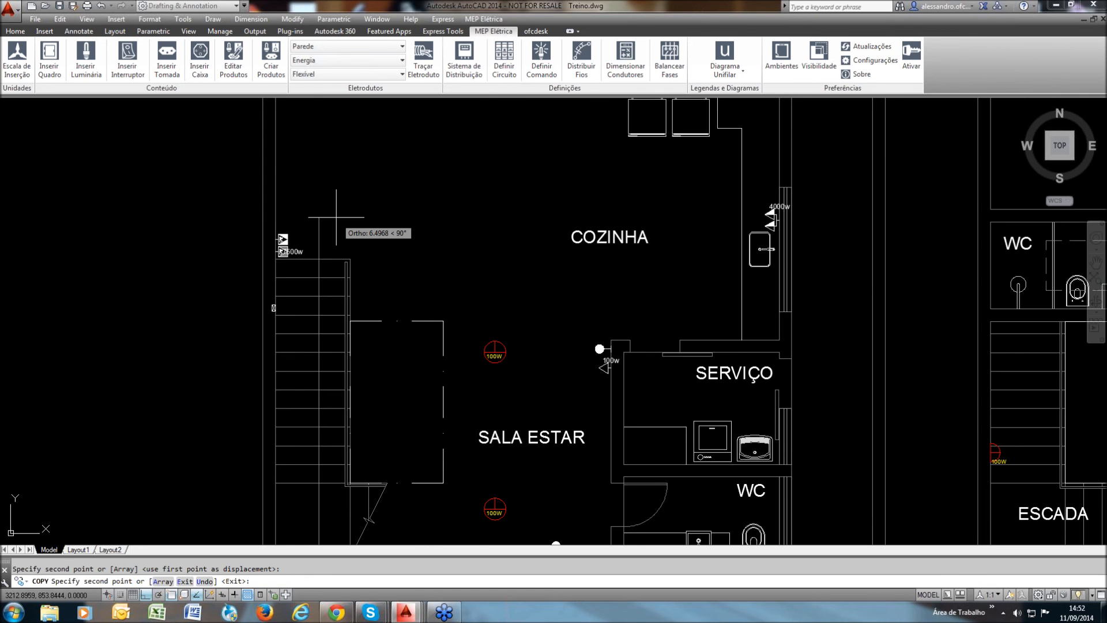
scroll(337, 208, down, 3)
key(Return)
Check the supply type and total power in the distribution system with the second air-conditioning point included, and accept the settings
click(464, 69)
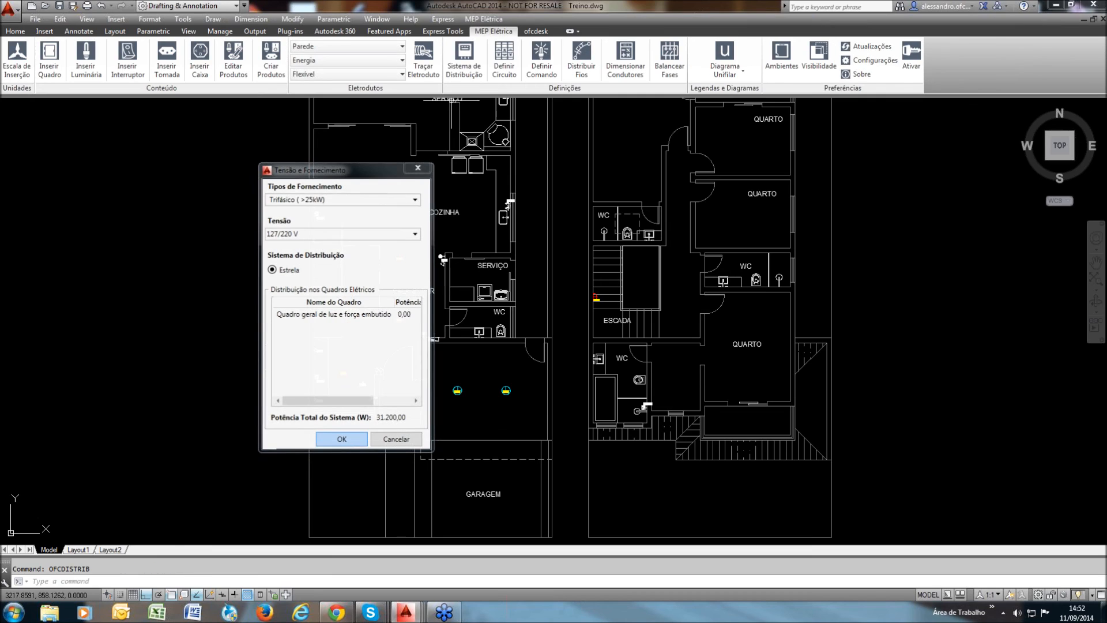
key(Return)
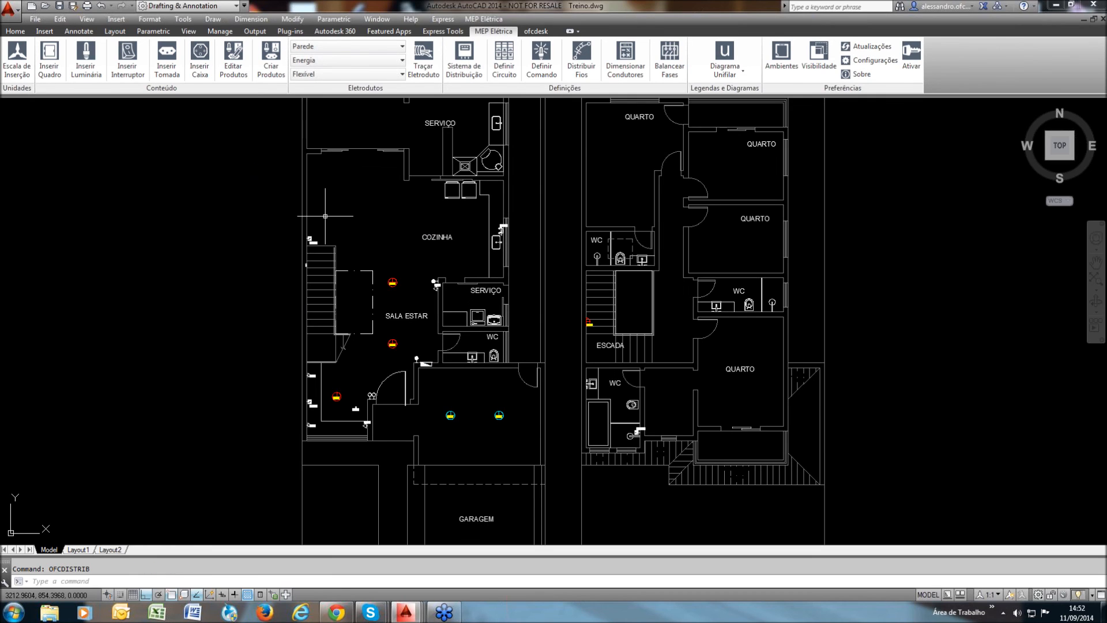
middle_drag(338, 367, 339, 412)
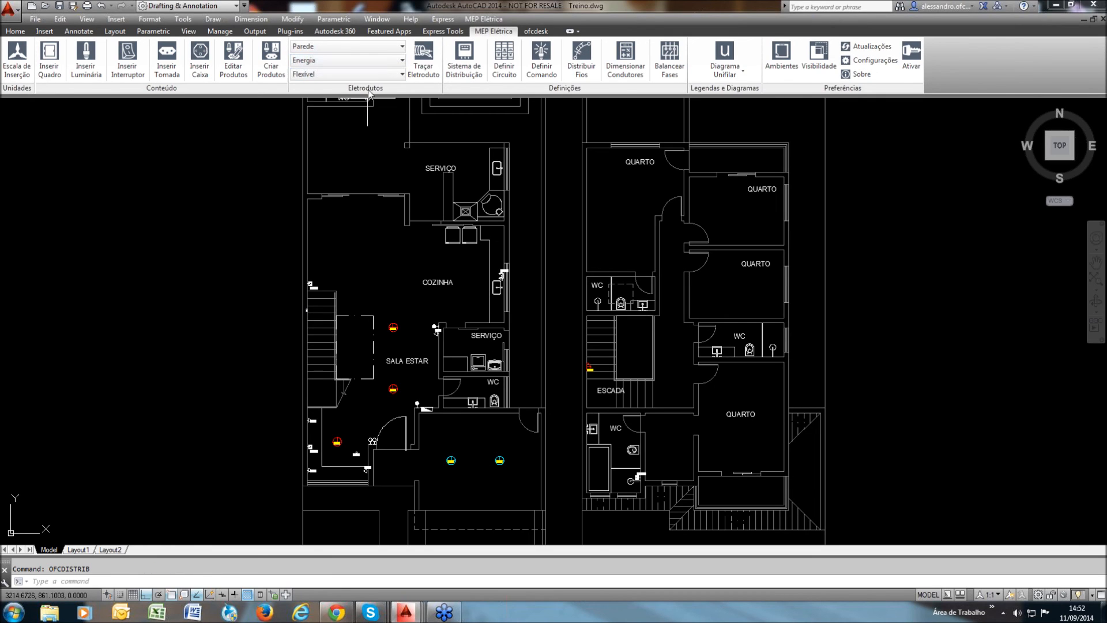
Set the conduit options to Teto placement, Energia use and Flexível category
click(401, 47)
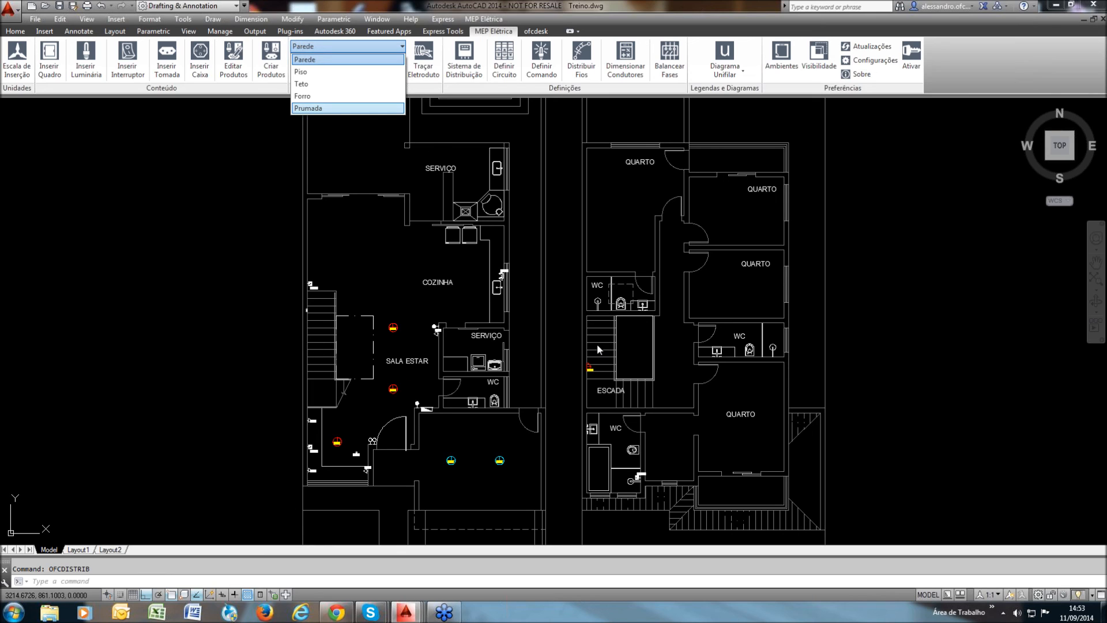
click(312, 84)
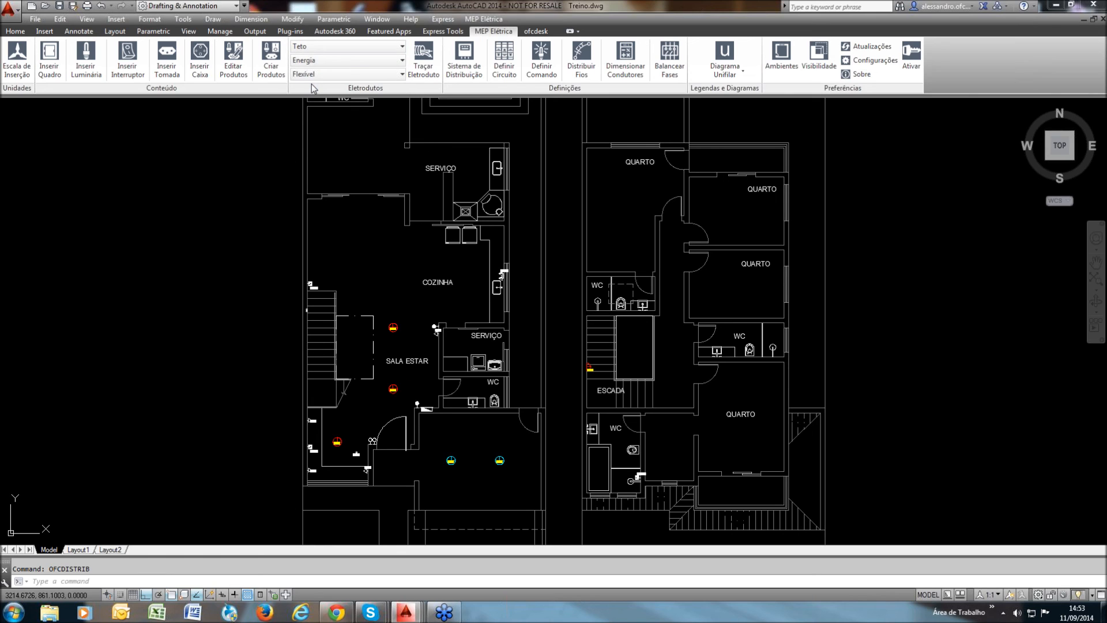
click(402, 61)
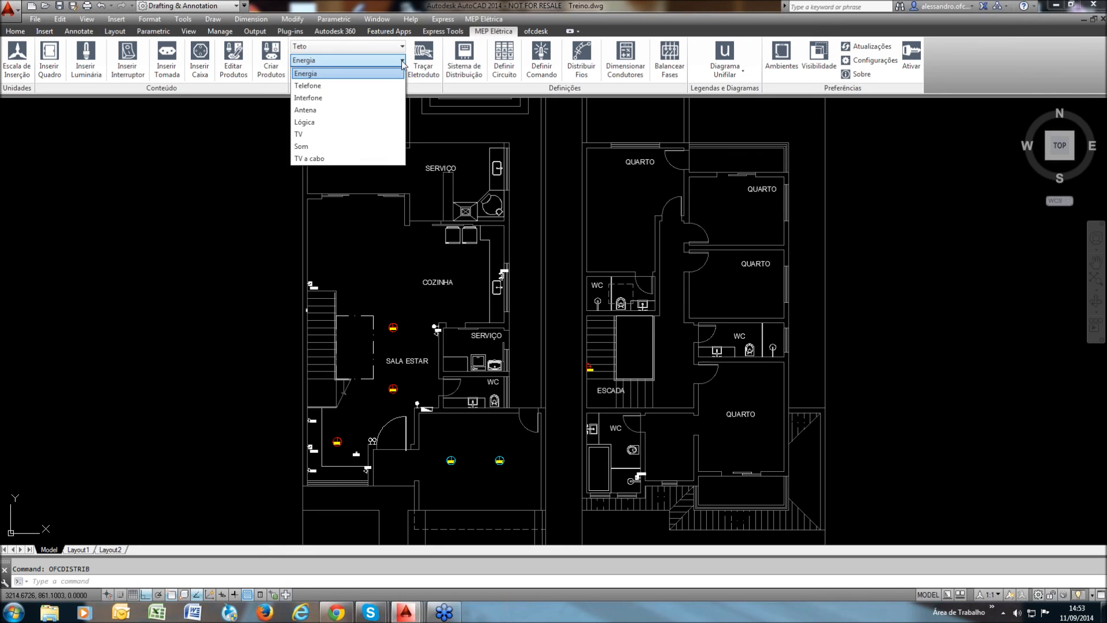
click(402, 62)
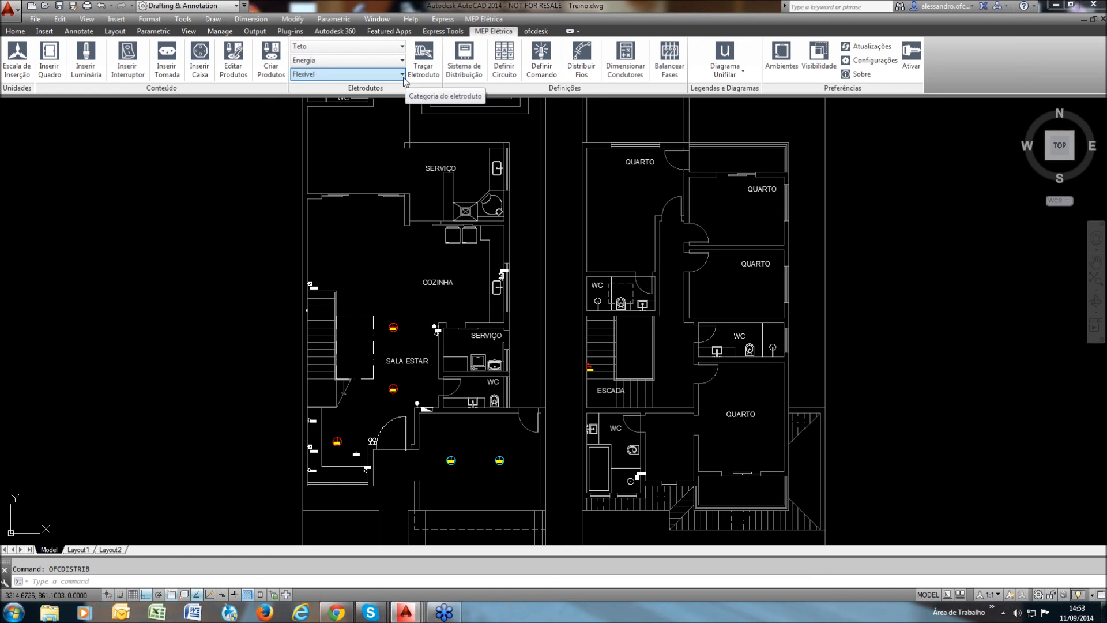
click(402, 74)
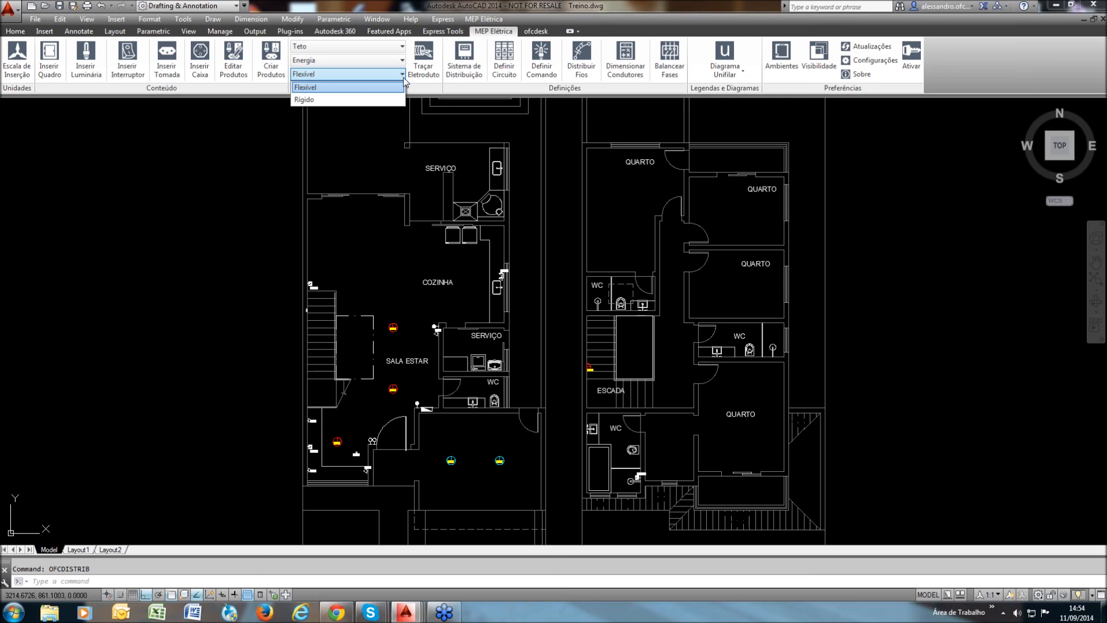
click(316, 88)
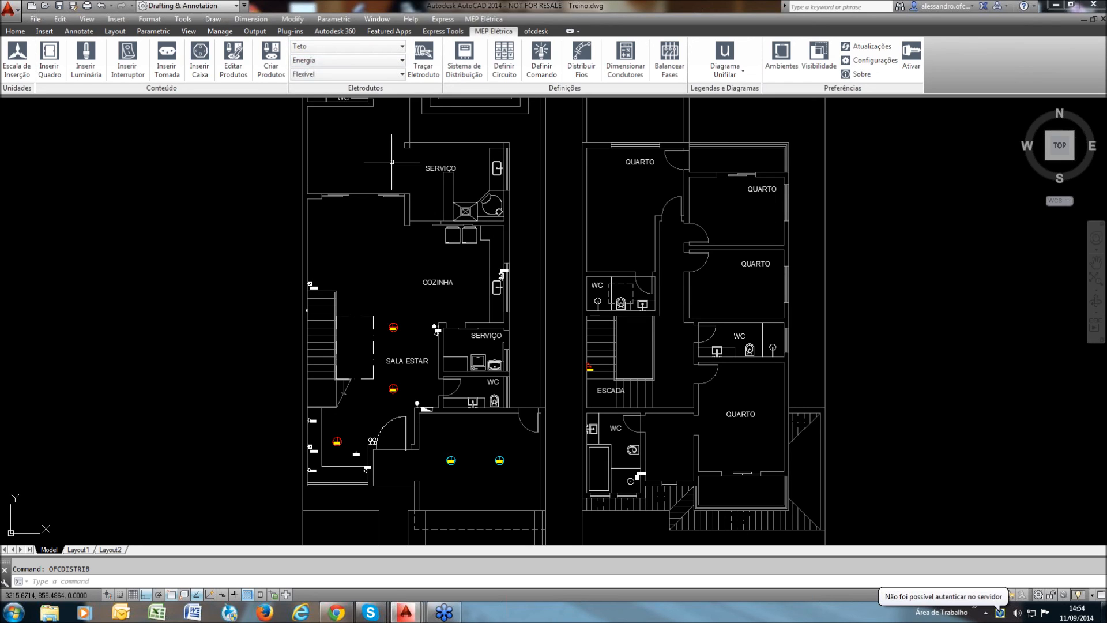
Trace an arc-shaped ceiling conduit between the two 150W lights in the area below the WC
click(426, 65)
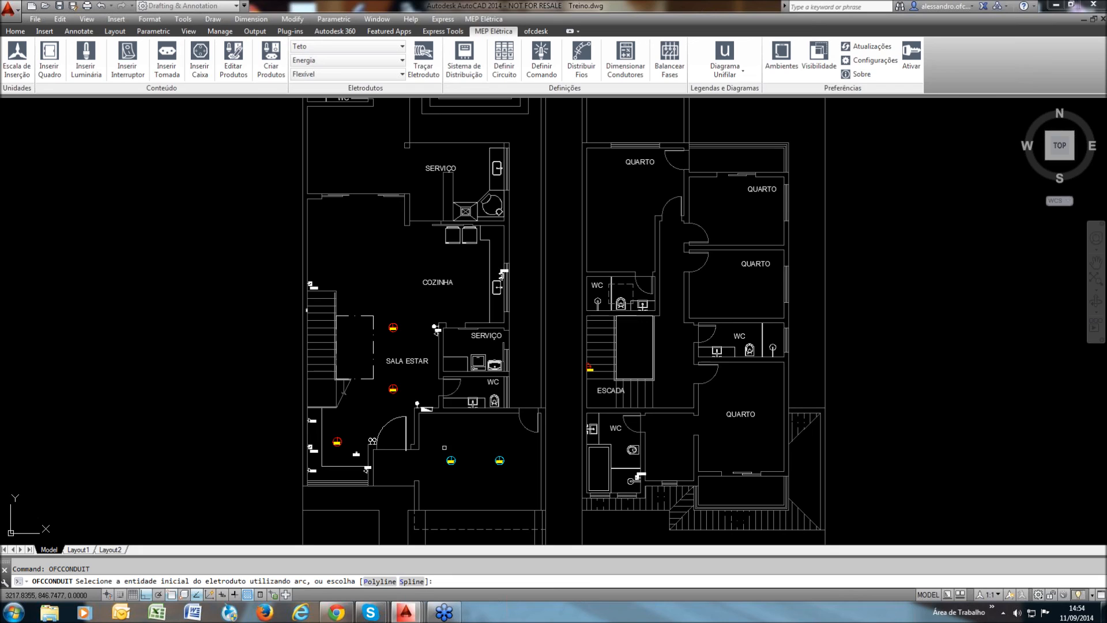
scroll(446, 441, up, 8)
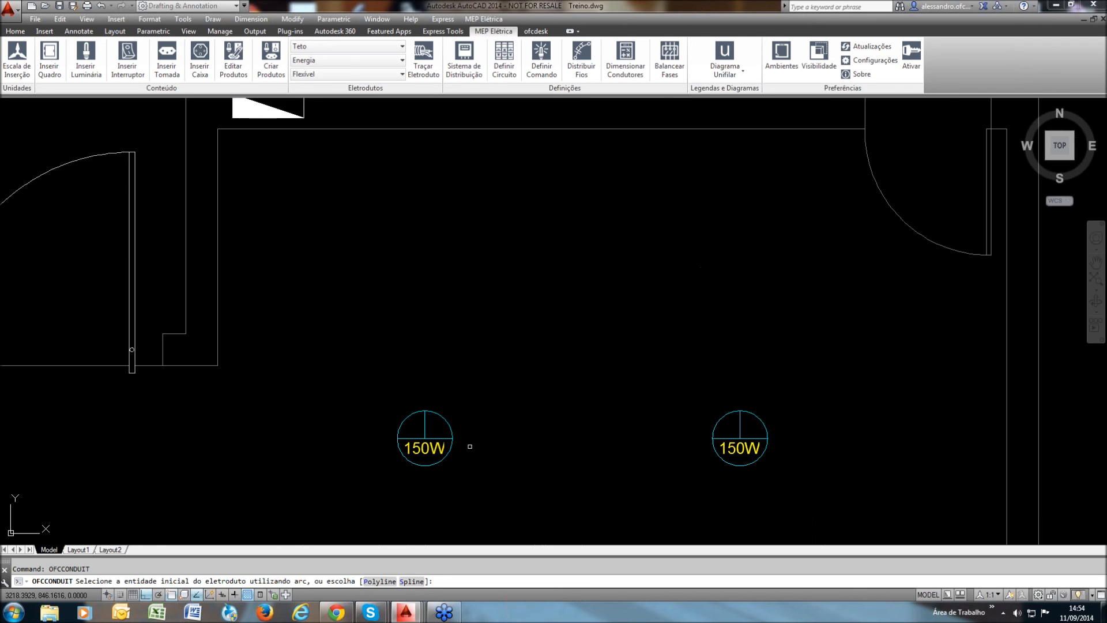
click(451, 438)
click(714, 437)
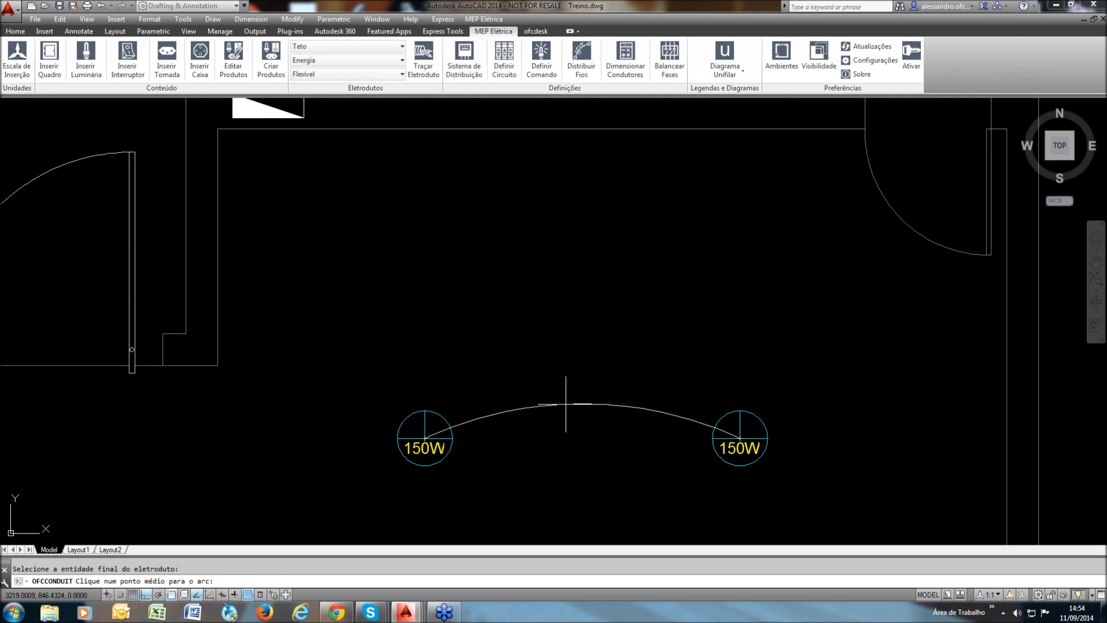
click(604, 406)
scroll(563, 454, down, 3)
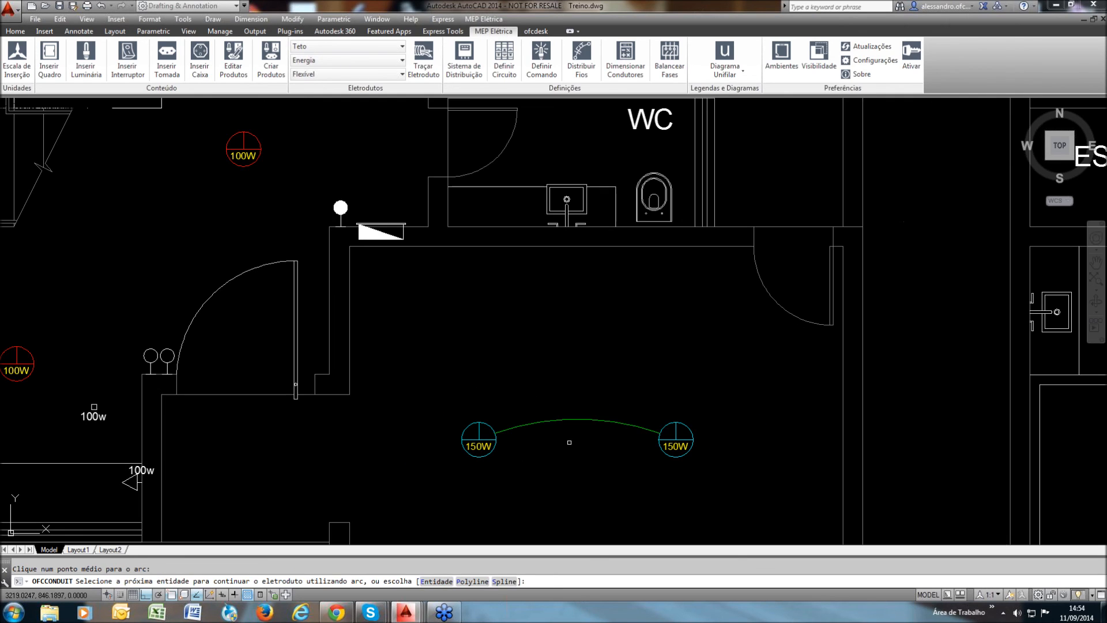
middle_drag(576, 446, 591, 450)
middle_drag(600, 396, 612, 415)
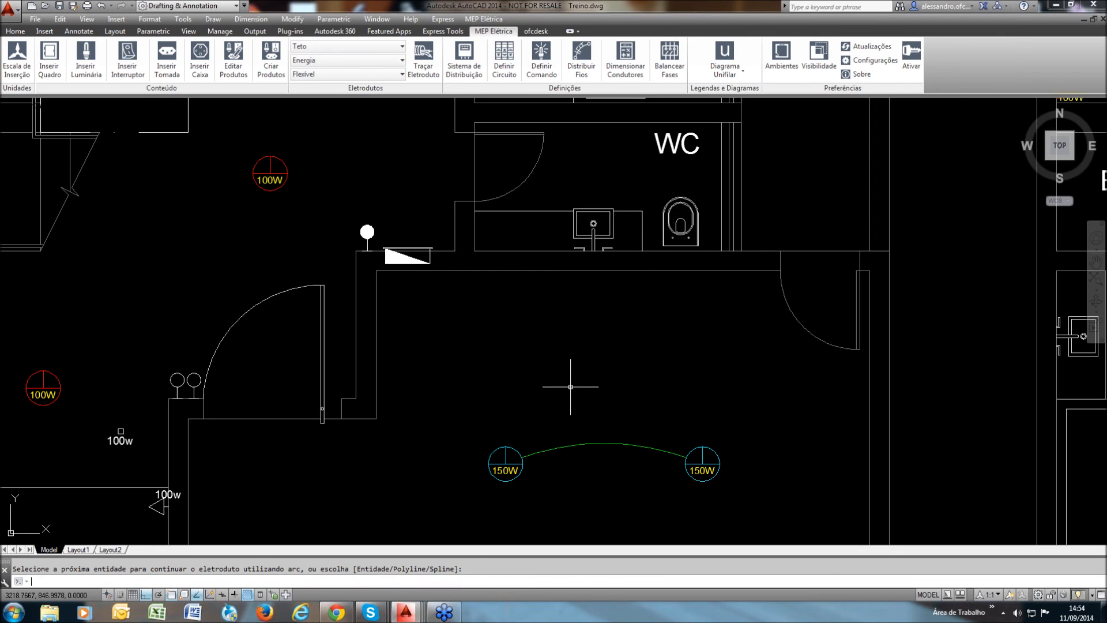
Trace an arc conduit from the 150W light nearer the entrance door to the distribution panel, and save the drawing
key(Return)
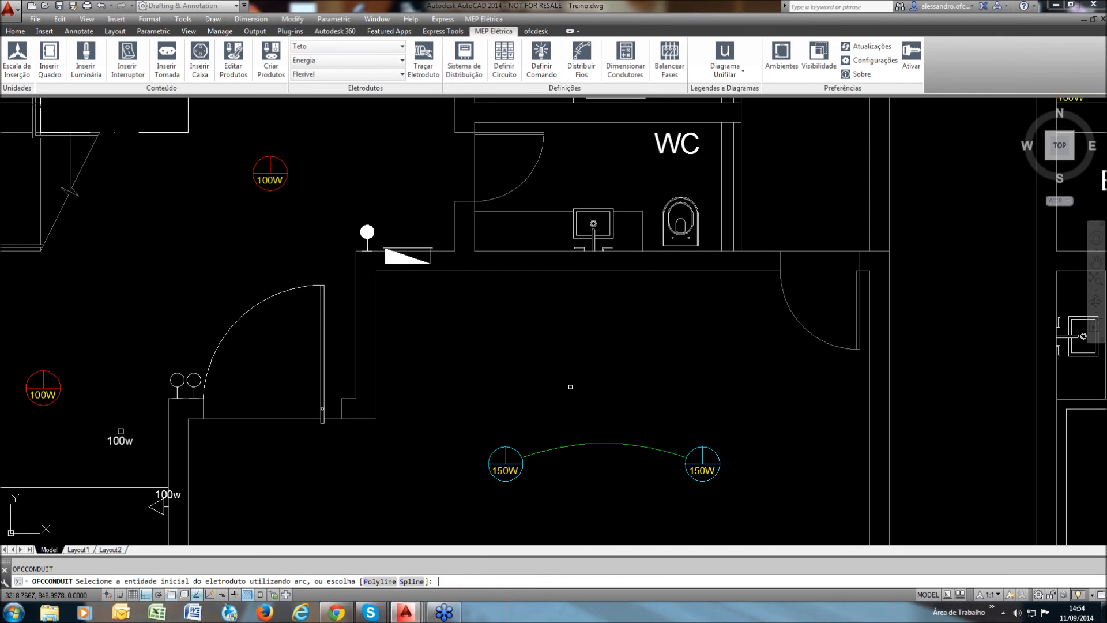
click(495, 451)
click(406, 254)
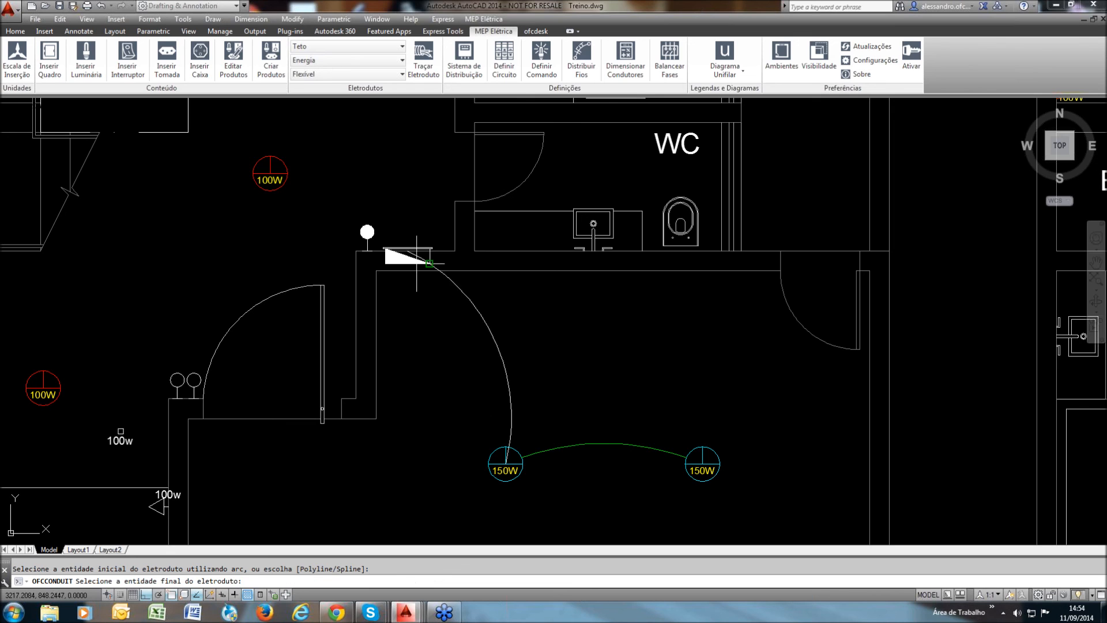
click(420, 303)
middle_drag(526, 332, 566, 351)
key(Return)
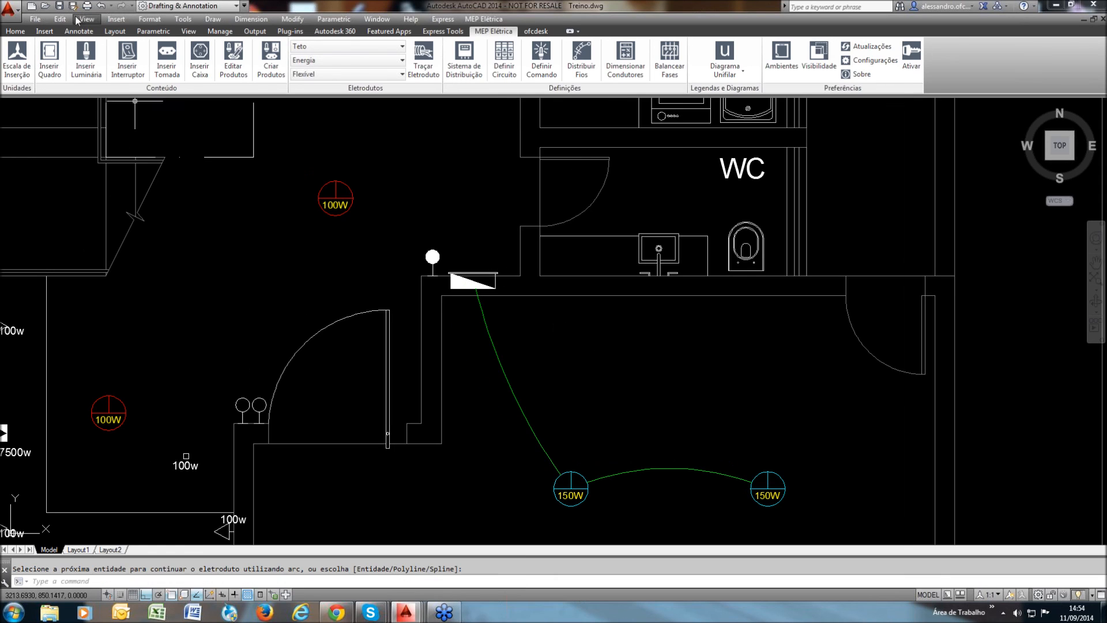
key(ctrl+s)
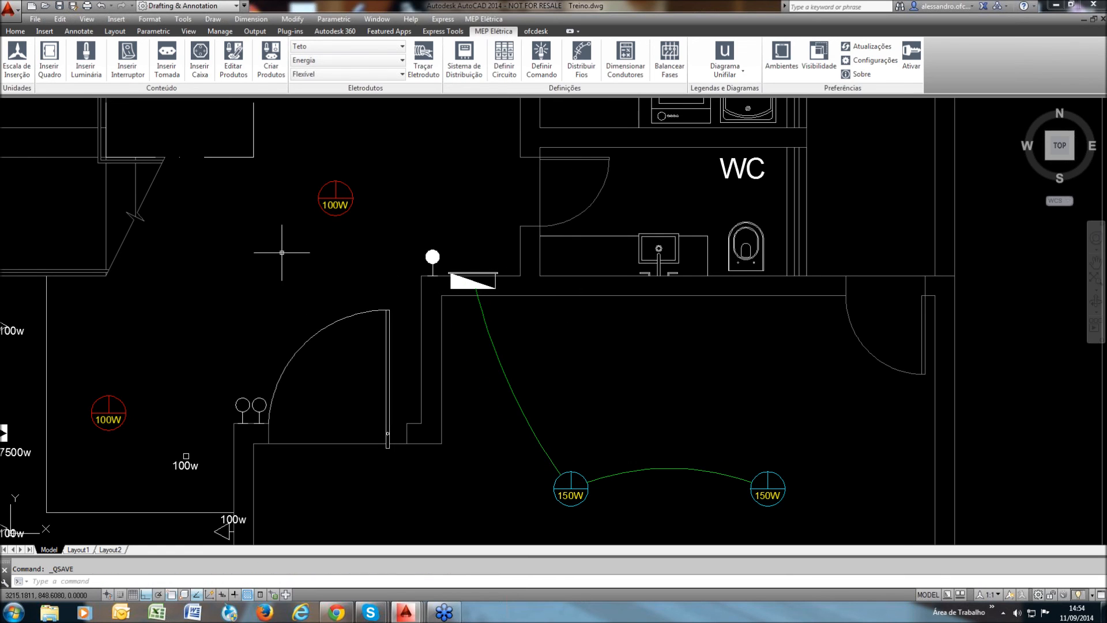
Trace an arc conduit from the 100W light just below the SALA ESTAR label to the distribution panel
scroll(515, 322, down, 2)
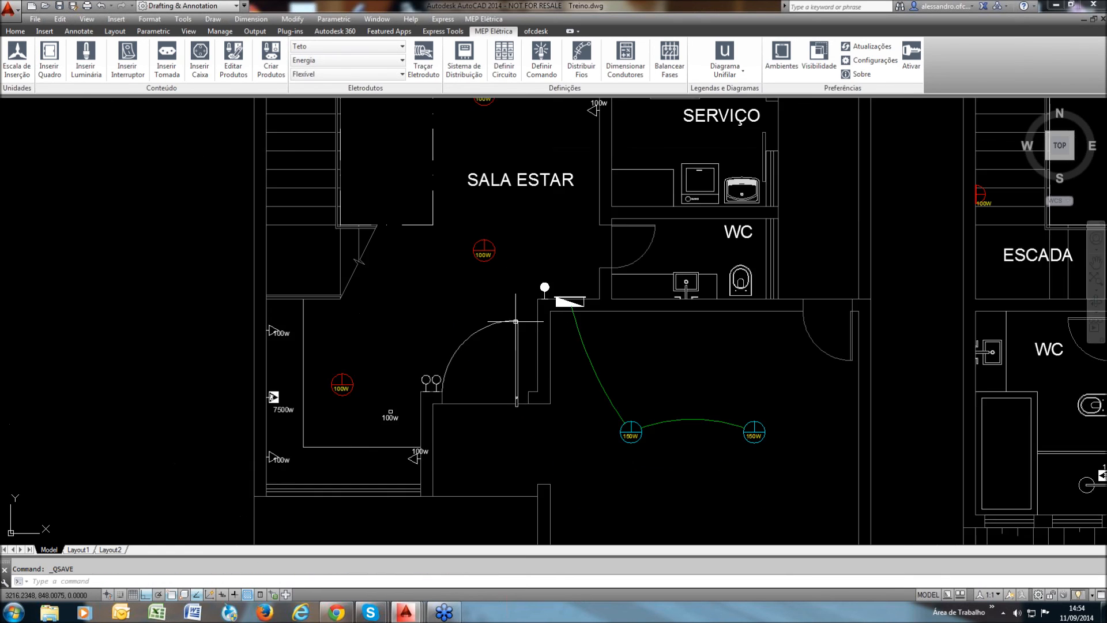
key(Return)
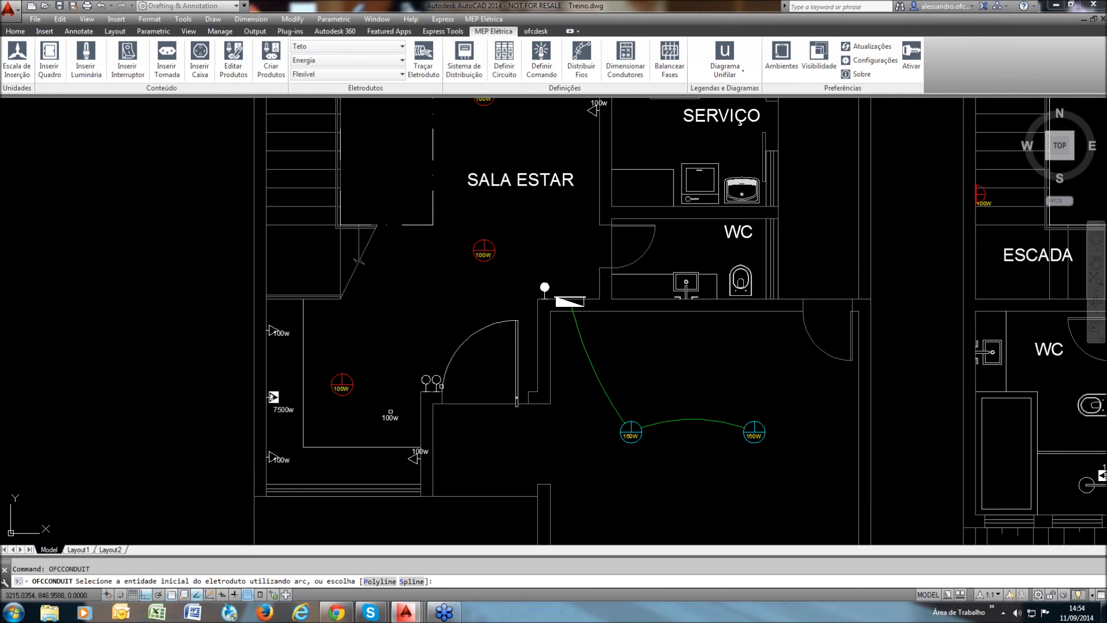
scroll(539, 289, up, 2)
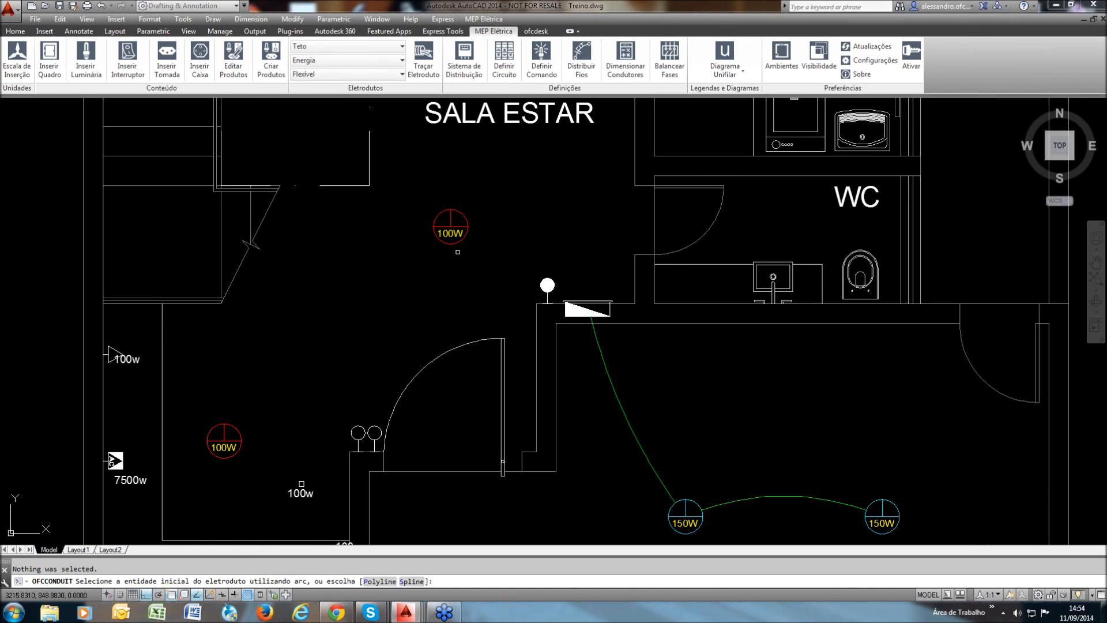
click(453, 243)
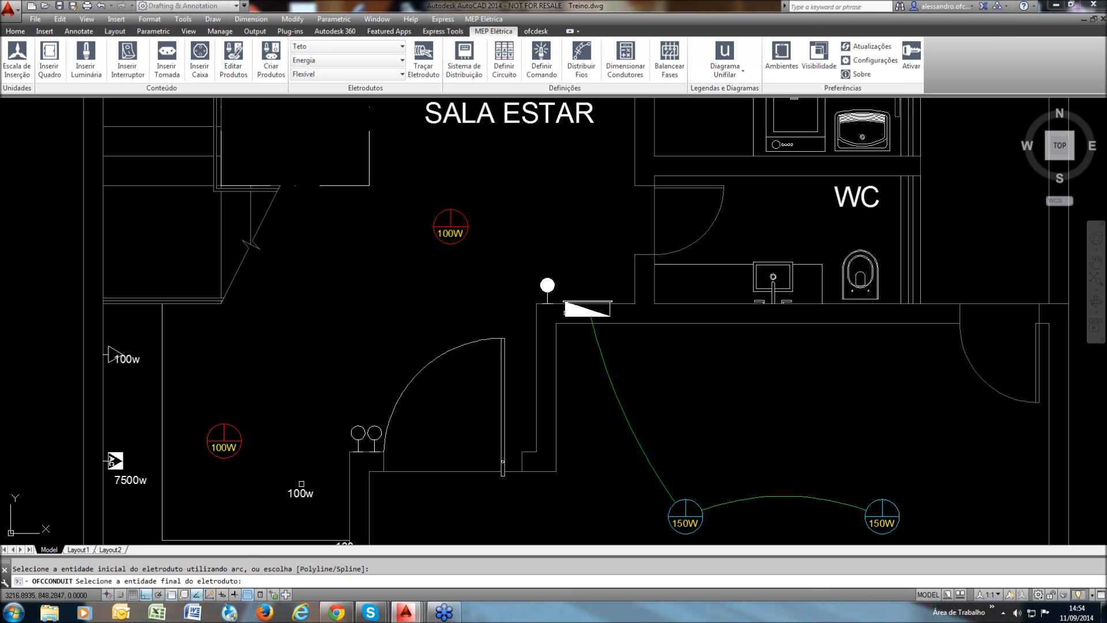
click(565, 314)
click(486, 292)
middle_drag(472, 306, 522, 262)
key(Return)
Trace an arc conduit joining the SALA ESTAR 100W light and the lower 100W light, and continue it to the 7500w air-conditioning point
key(Return)
click(331, 405)
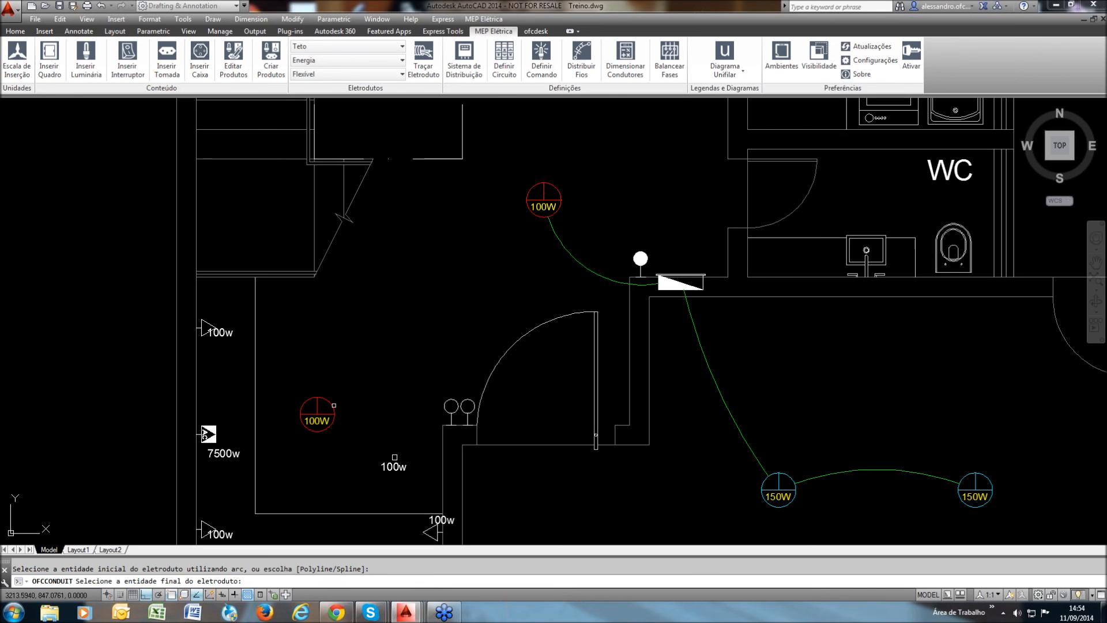
click(543, 200)
click(356, 416)
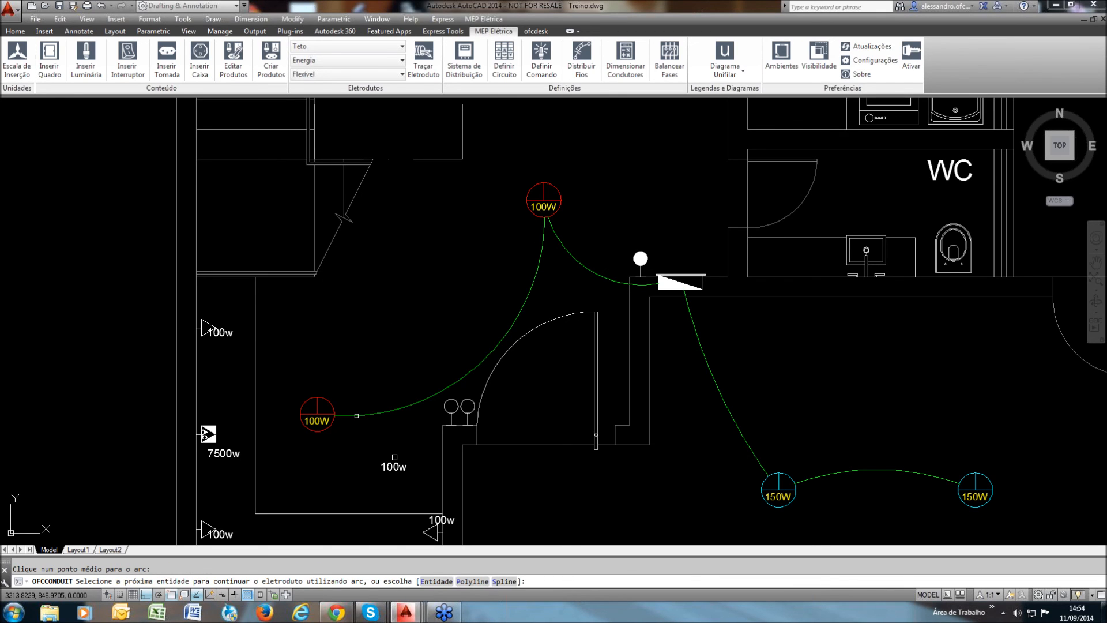
scroll(357, 415, up, 2)
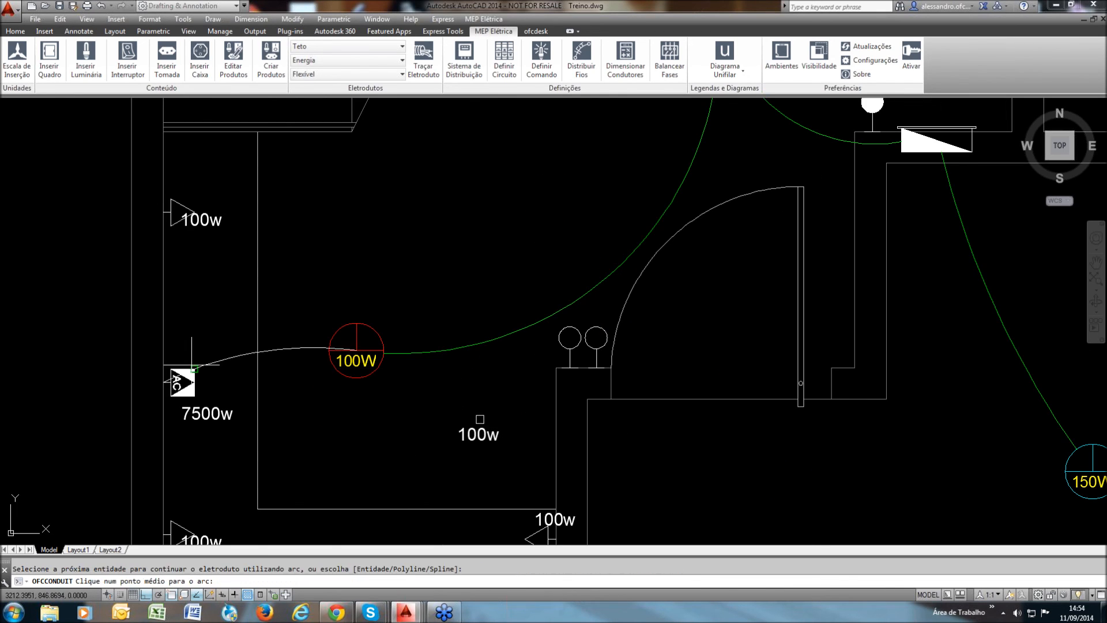
middle_drag(373, 344, 383, 359)
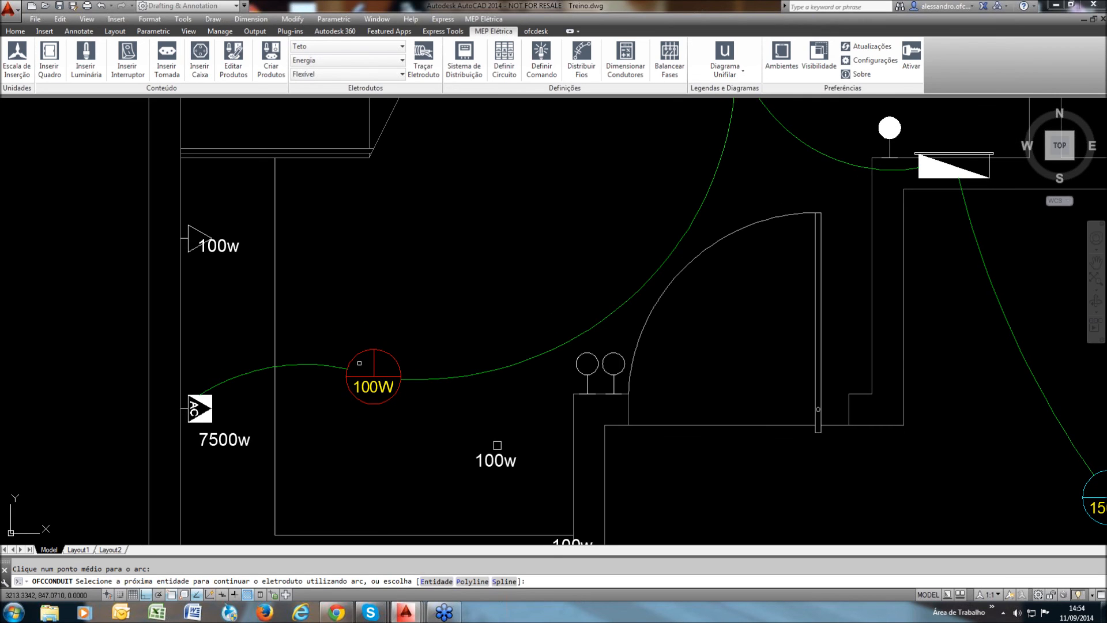
scroll(349, 395, down, 2)
key(Return)
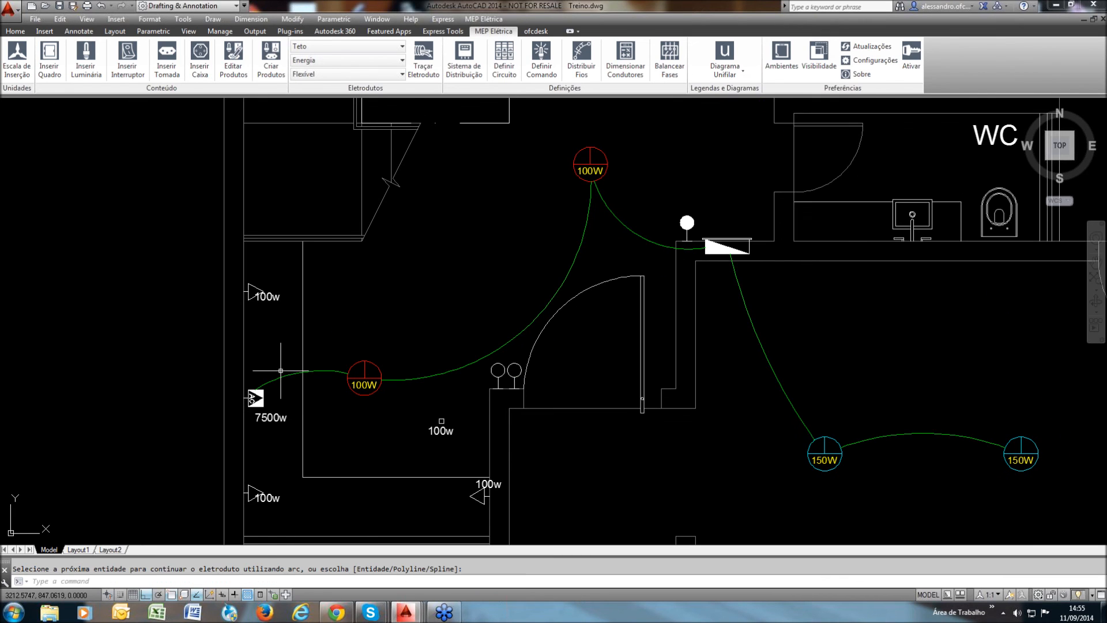
Switch the conduit placement to Piso and trace an arc conduit from the 100w floor outlet to the distribution panel
middle_drag(498, 297, 428, 347)
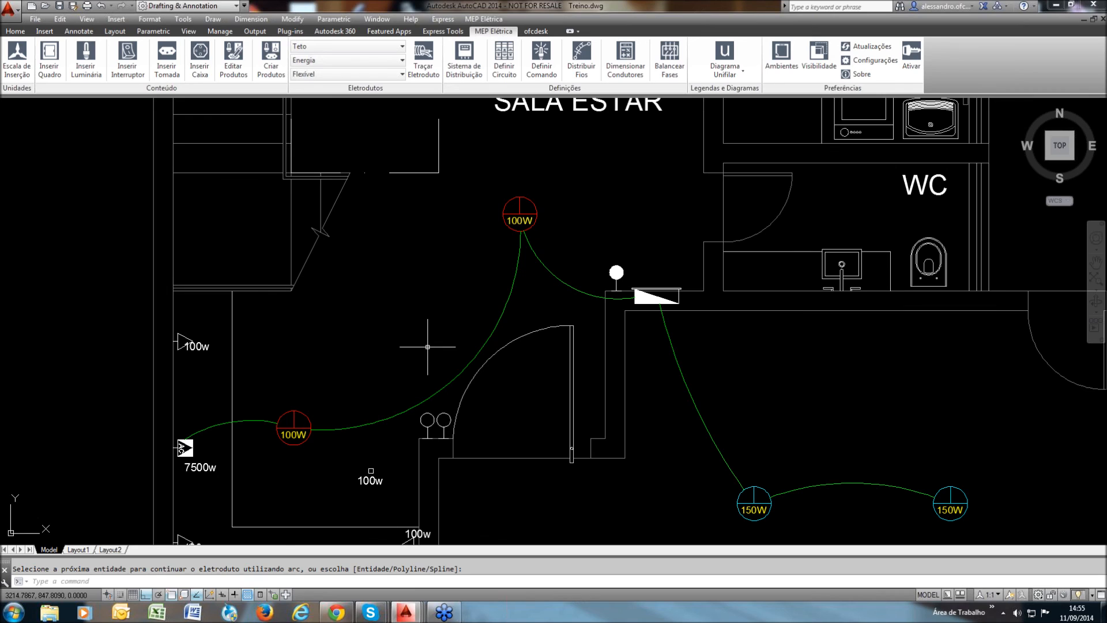
click(323, 46)
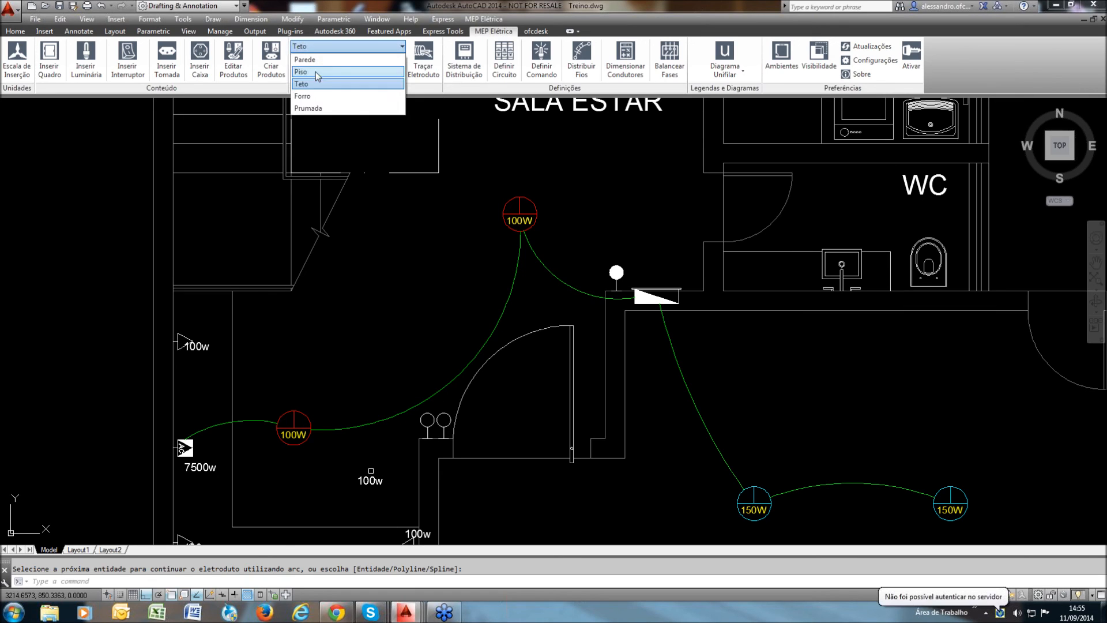
click(317, 71)
click(426, 69)
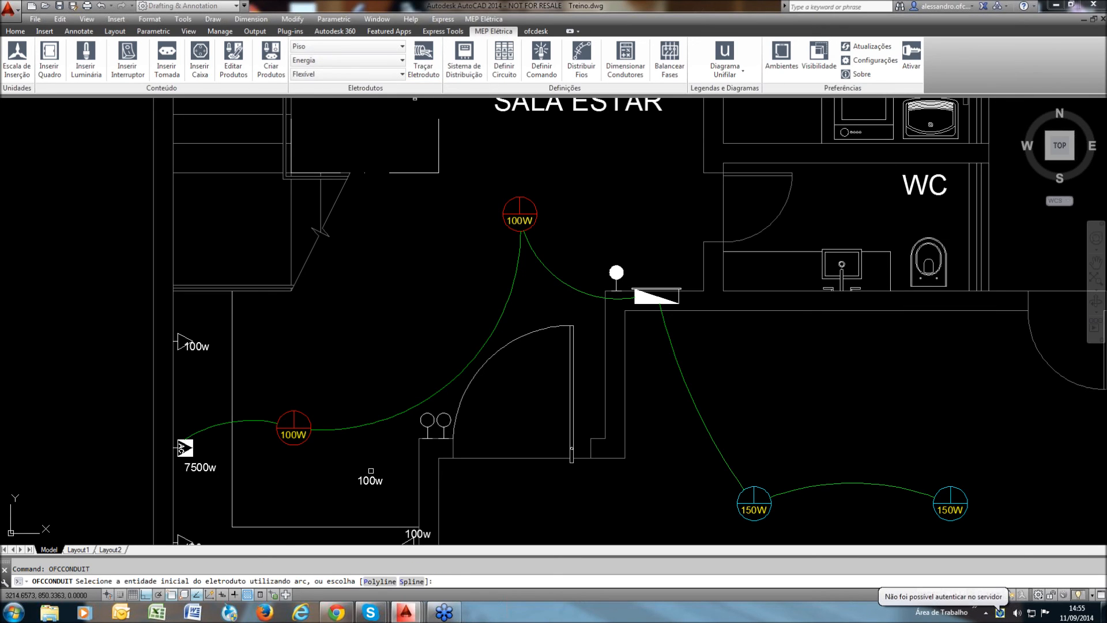
middle_drag(583, 310, 584, 271)
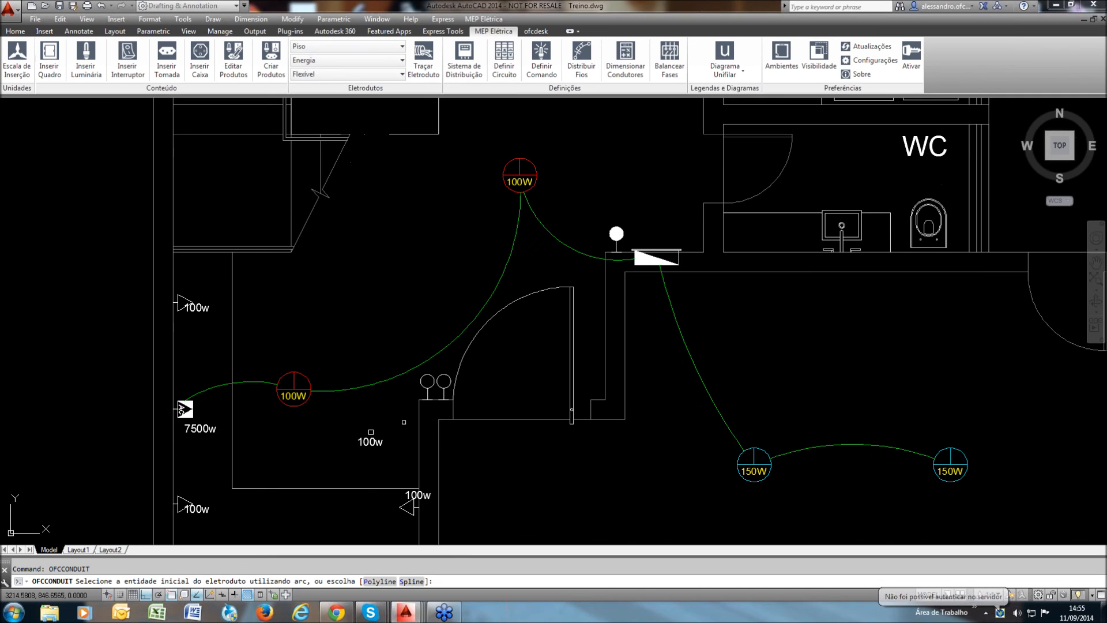
click(403, 422)
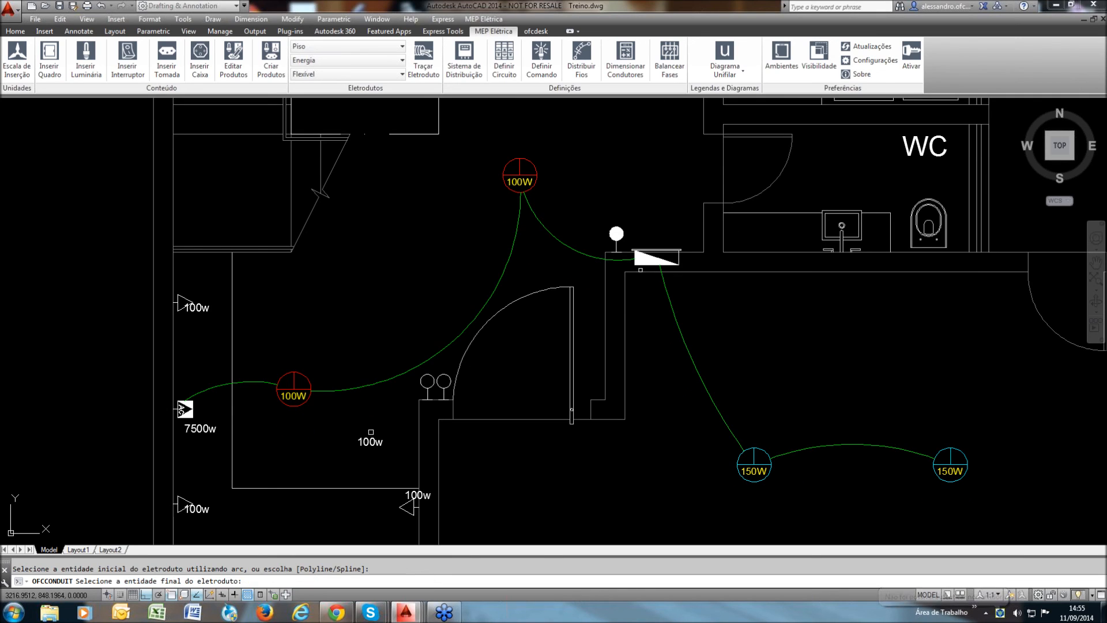
click(640, 270)
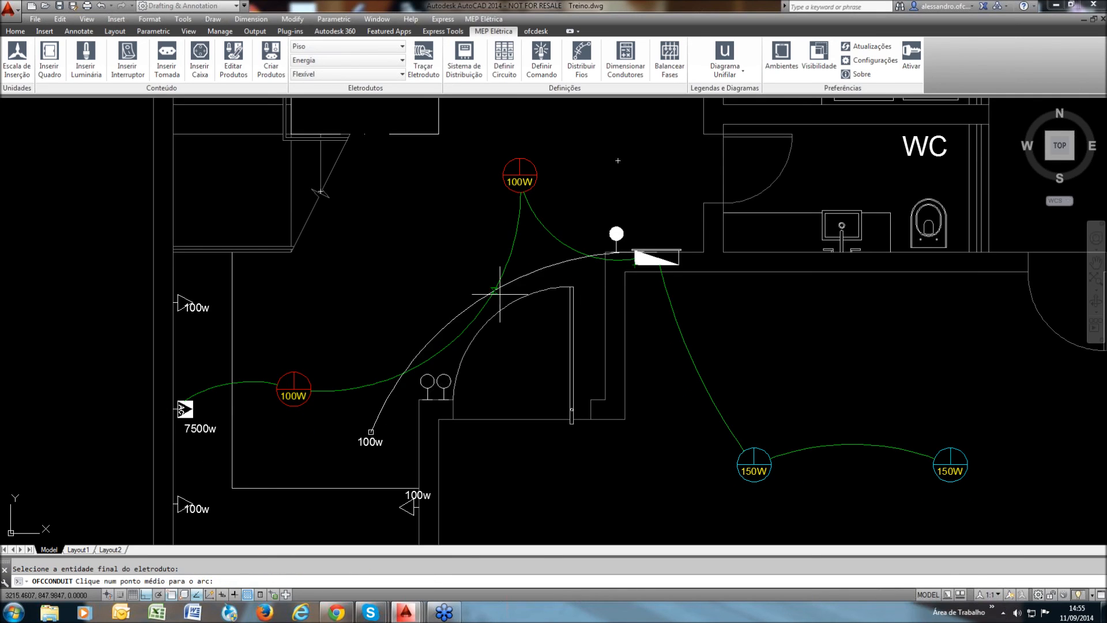
click(514, 359)
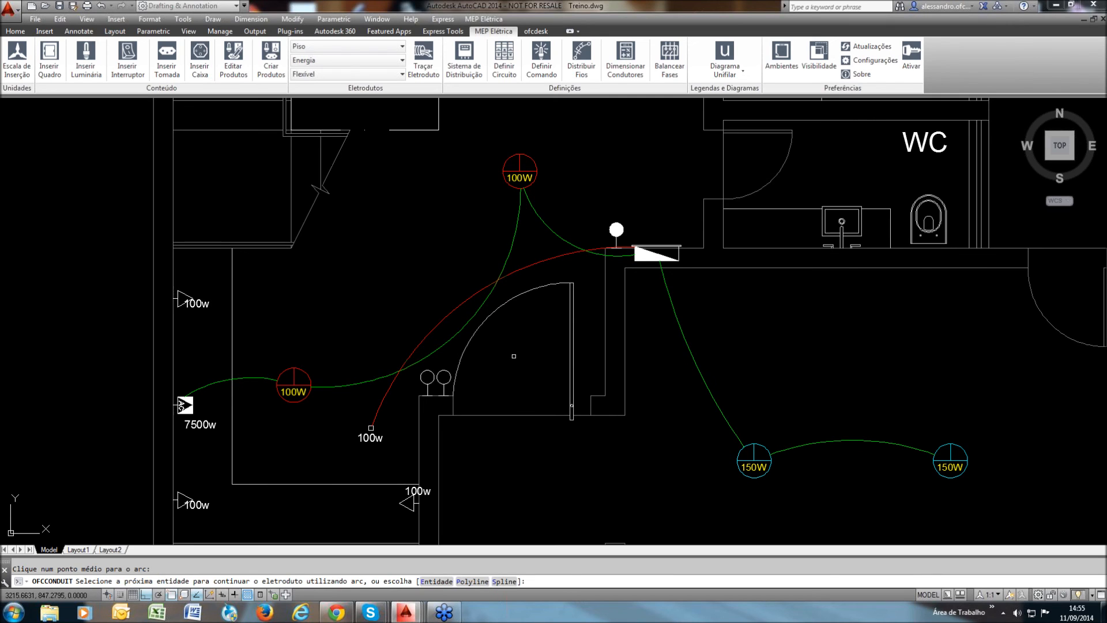
key(Return)
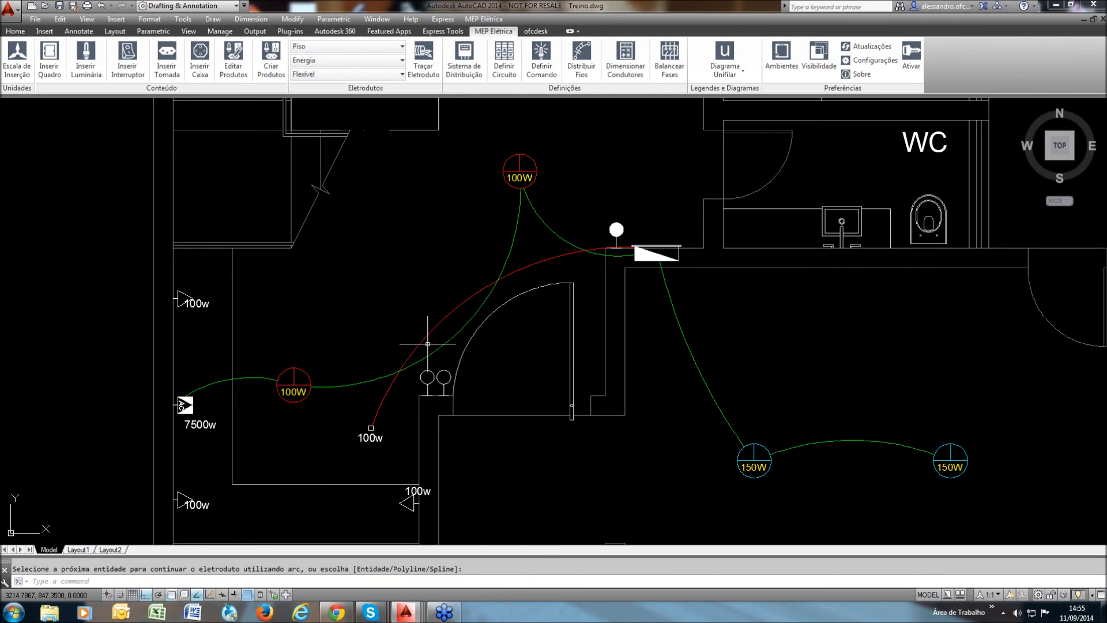
Trace a curved spline conduit from the 100w floor outlet to the distribution panel, and erase the arc conduit joining the same two points
click(423, 56)
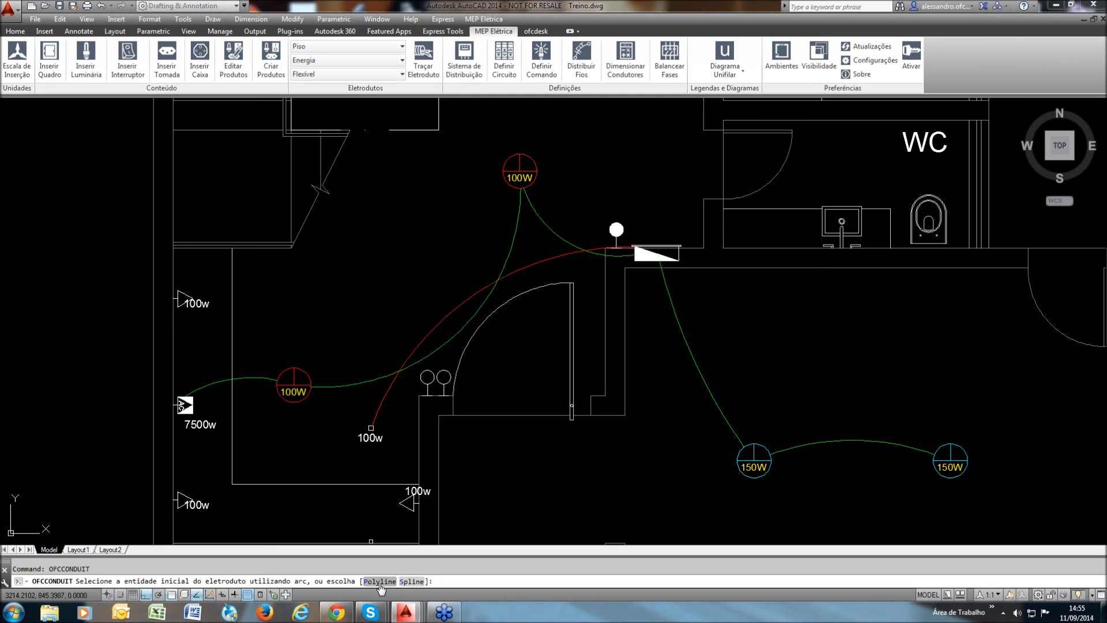
click(409, 580)
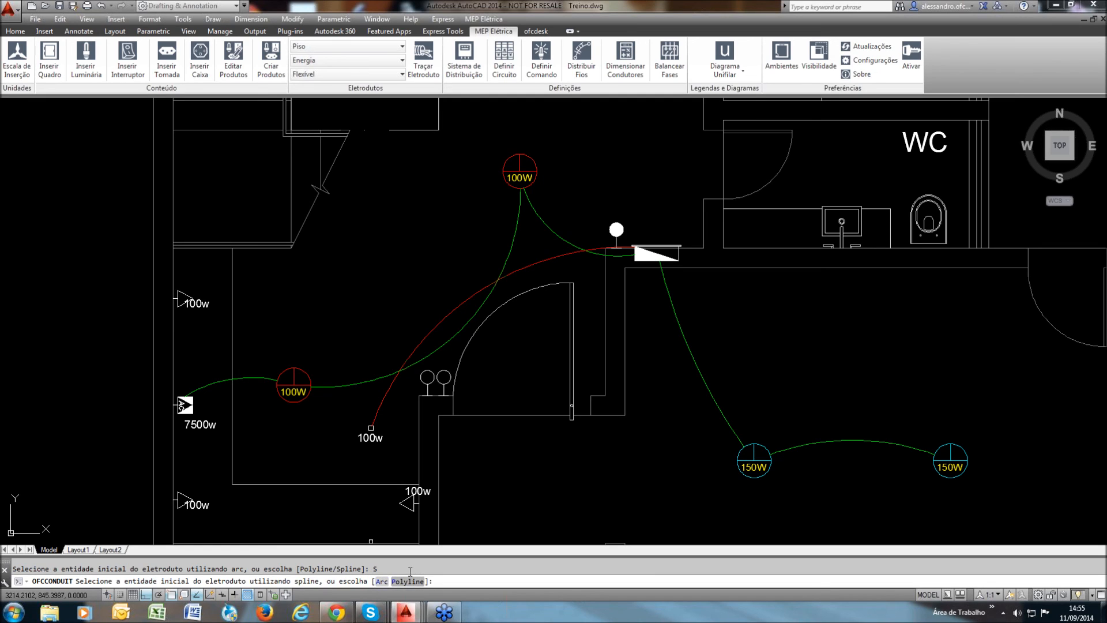
scroll(372, 428, up, 2)
click(367, 428)
click(370, 249)
click(441, 174)
middle_drag(492, 159, 483, 191)
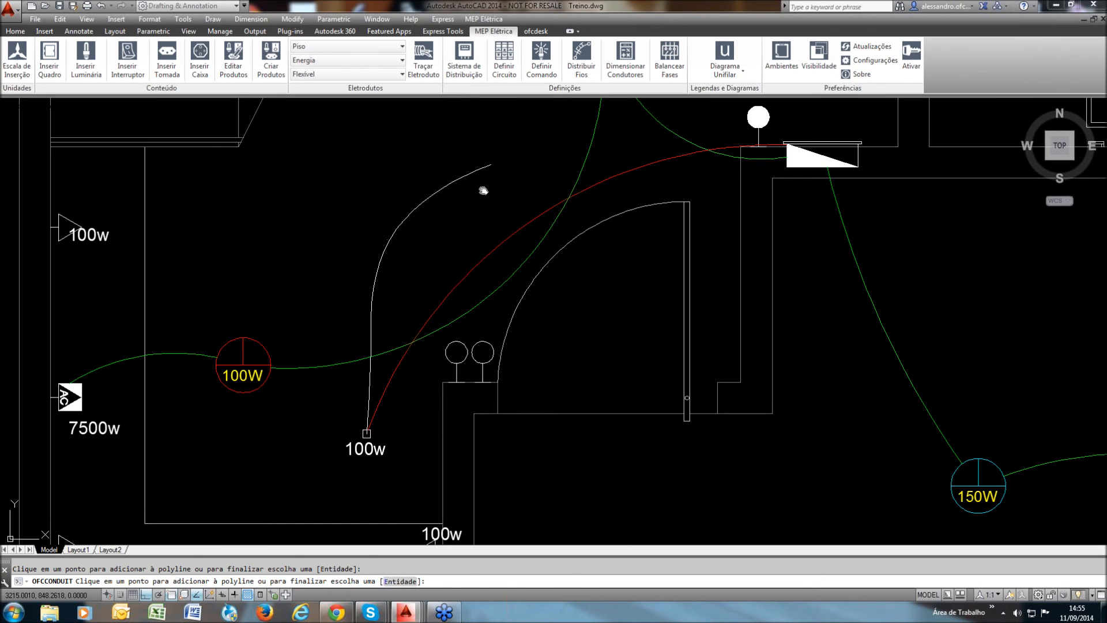
scroll(482, 202, up, 2)
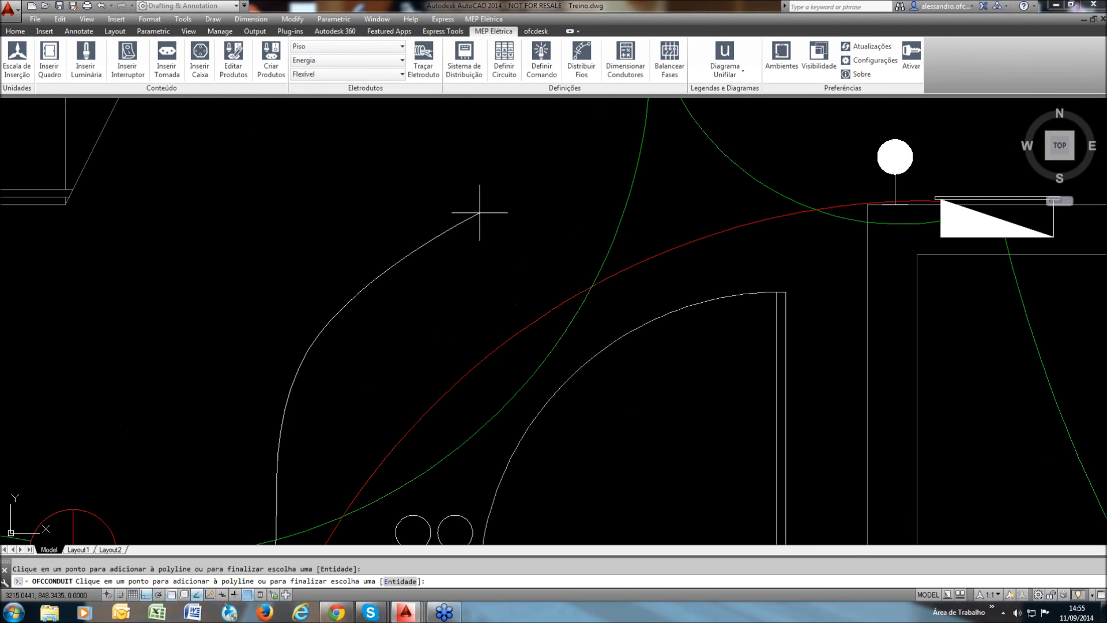
scroll(482, 213, down, 2)
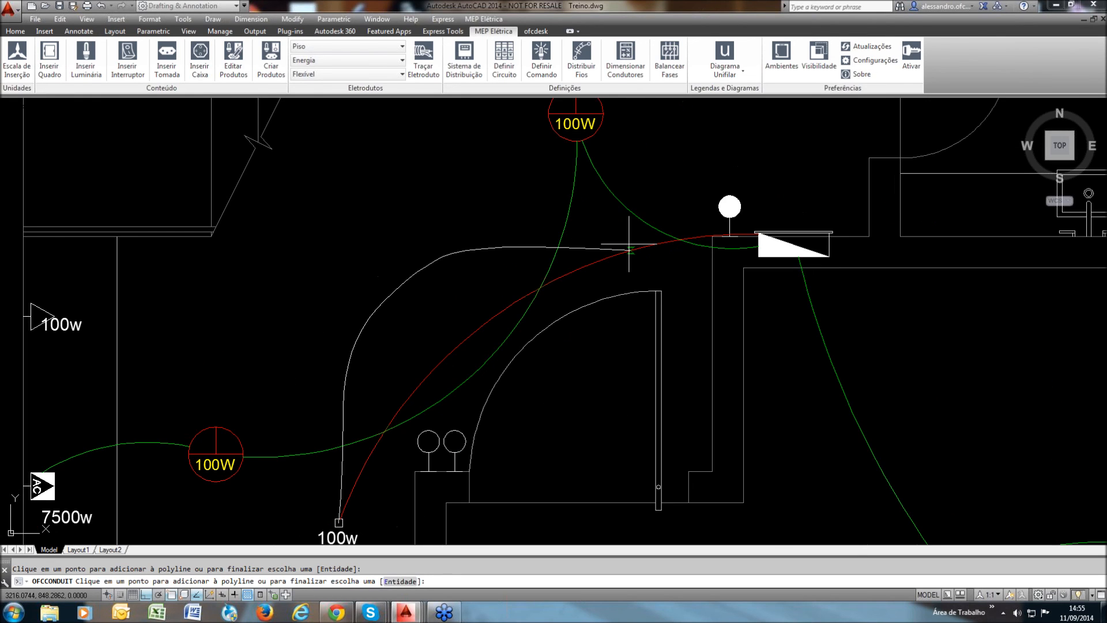
click(402, 581)
click(772, 256)
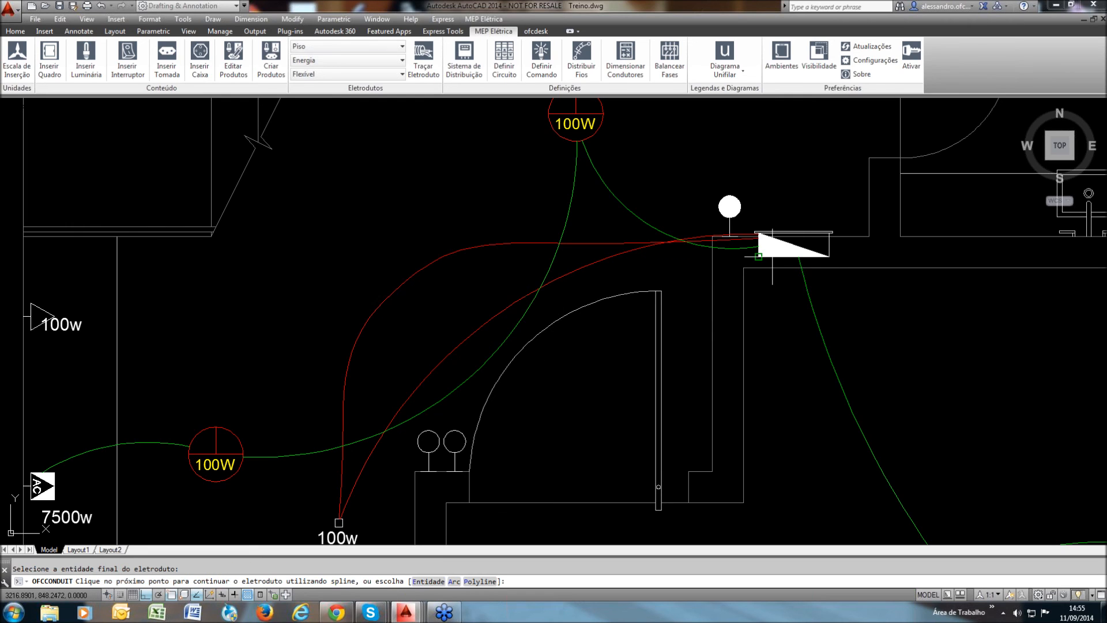
key(Return)
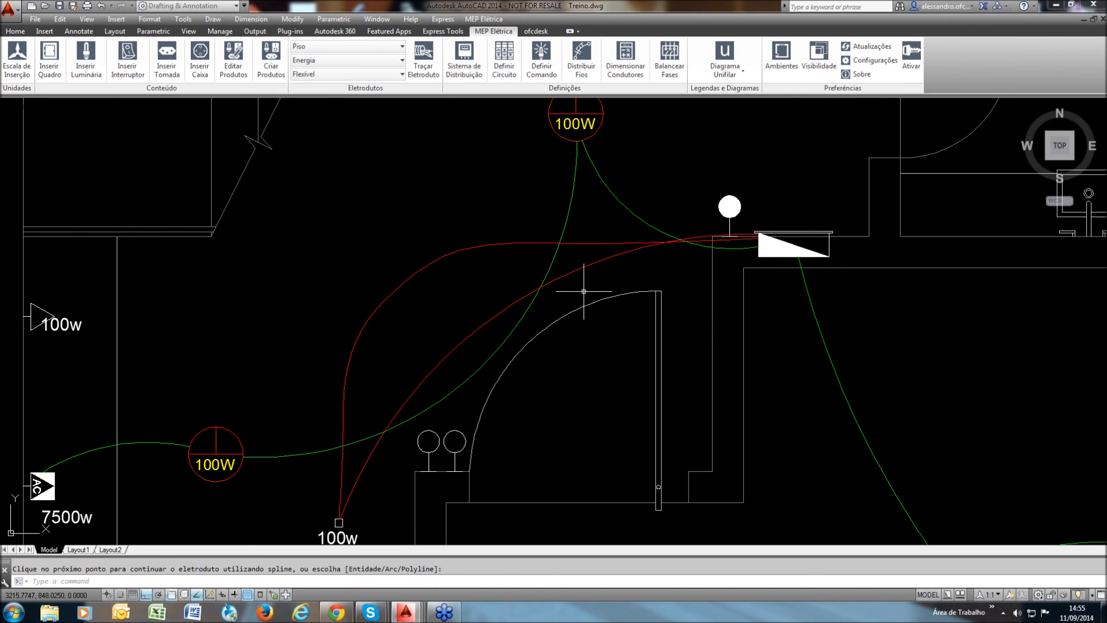
scroll(519, 347, down, 2)
scroll(441, 380, down, 2)
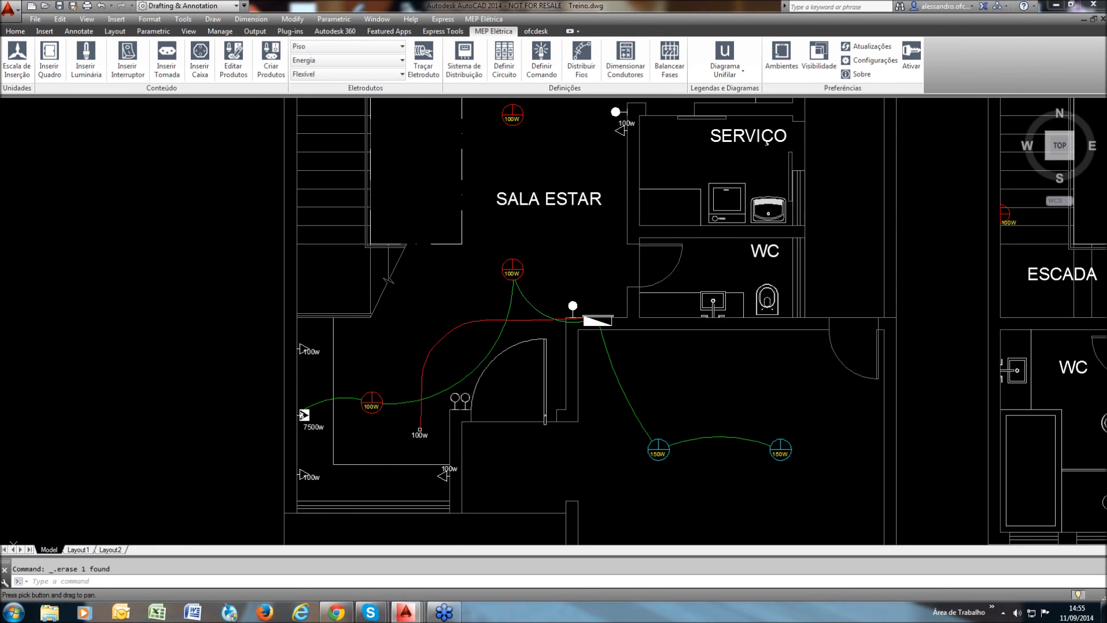
Switch the conduit placement to Parede and trace a short arc conduit joining the two adjacent switches beside the door
scroll(436, 413, up, 4)
scroll(600, 329, down, 2)
click(391, 51)
click(320, 57)
click(426, 63)
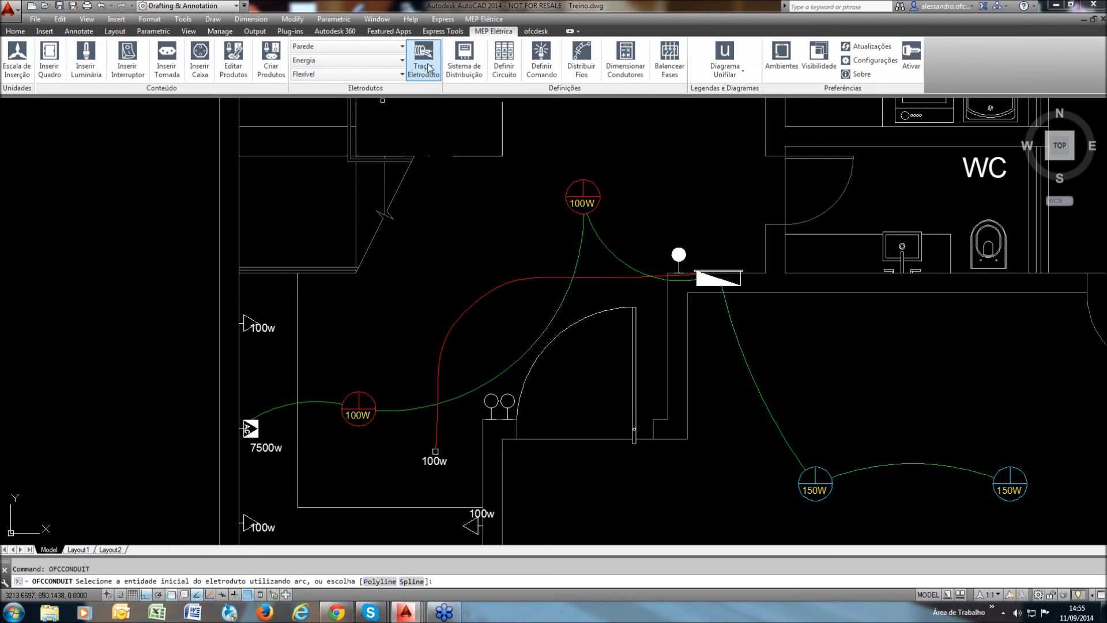
middle_drag(302, 349, 338, 261)
scroll(629, 290, up, 4)
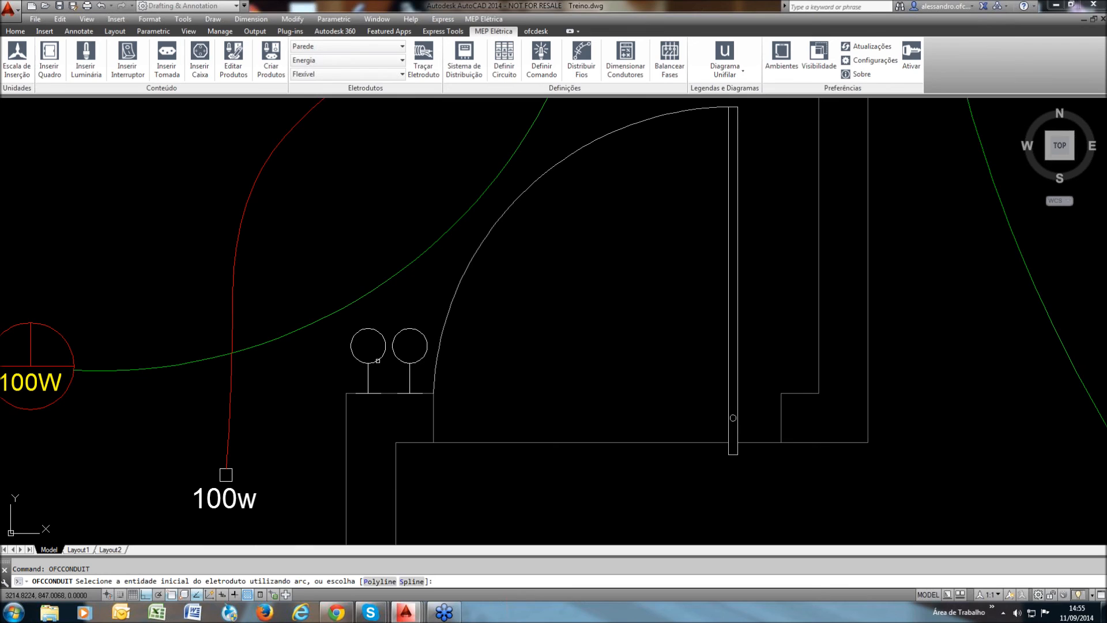
click(534, 332)
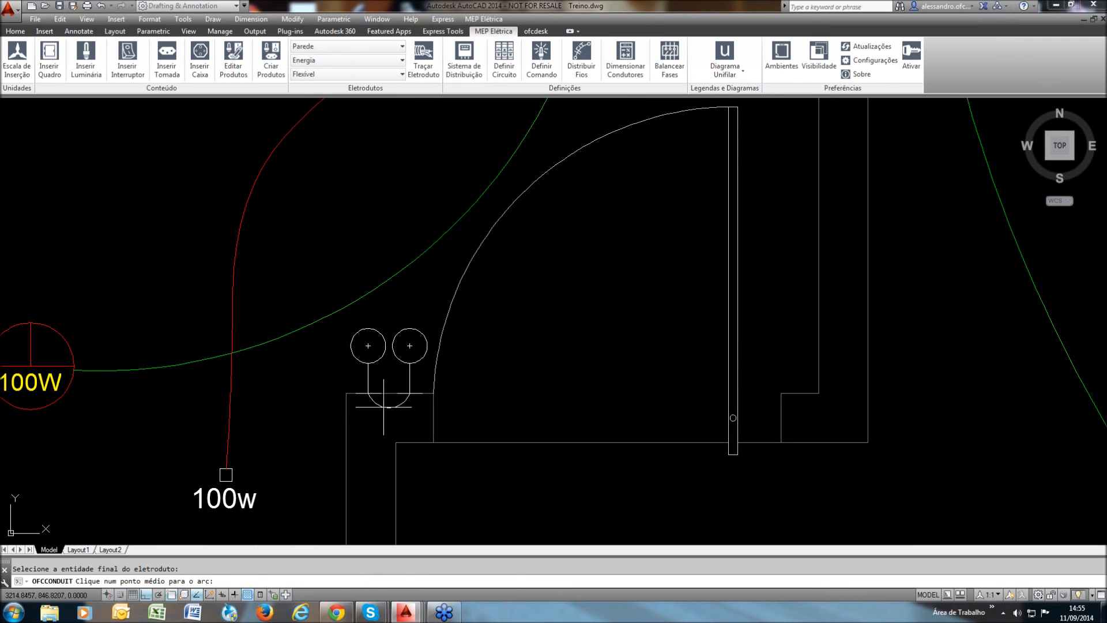
click(387, 406)
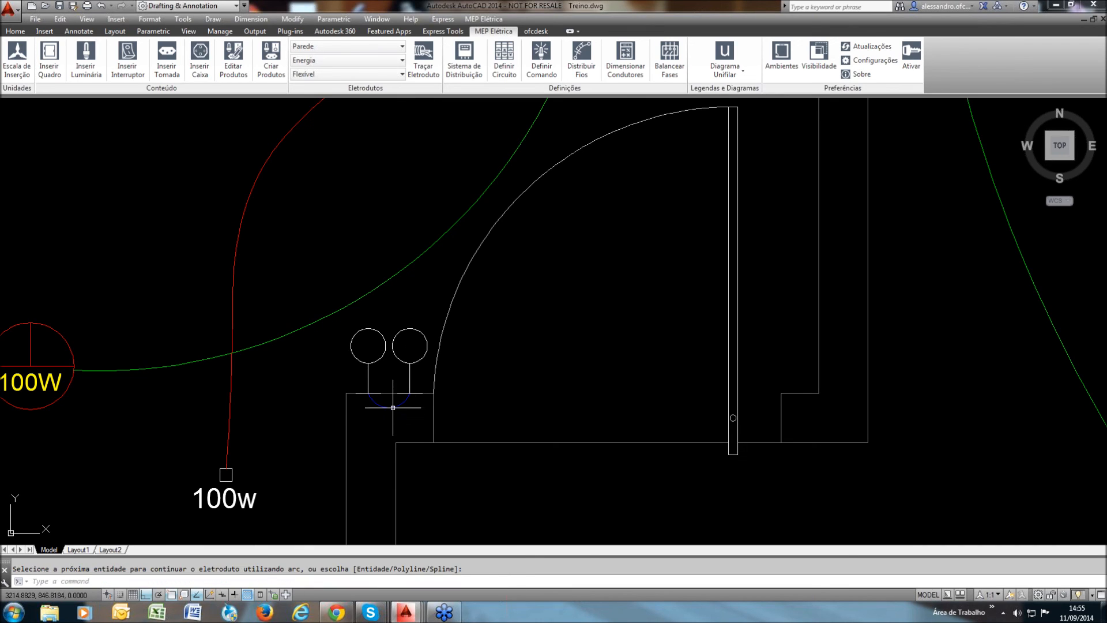
Delete the arc conduit linking the two switches beside the door
key(Escape)
click(388, 406)
key(Delete)
Trace a polyline wall conduit through the wall between the two switches beside the door
click(423, 58)
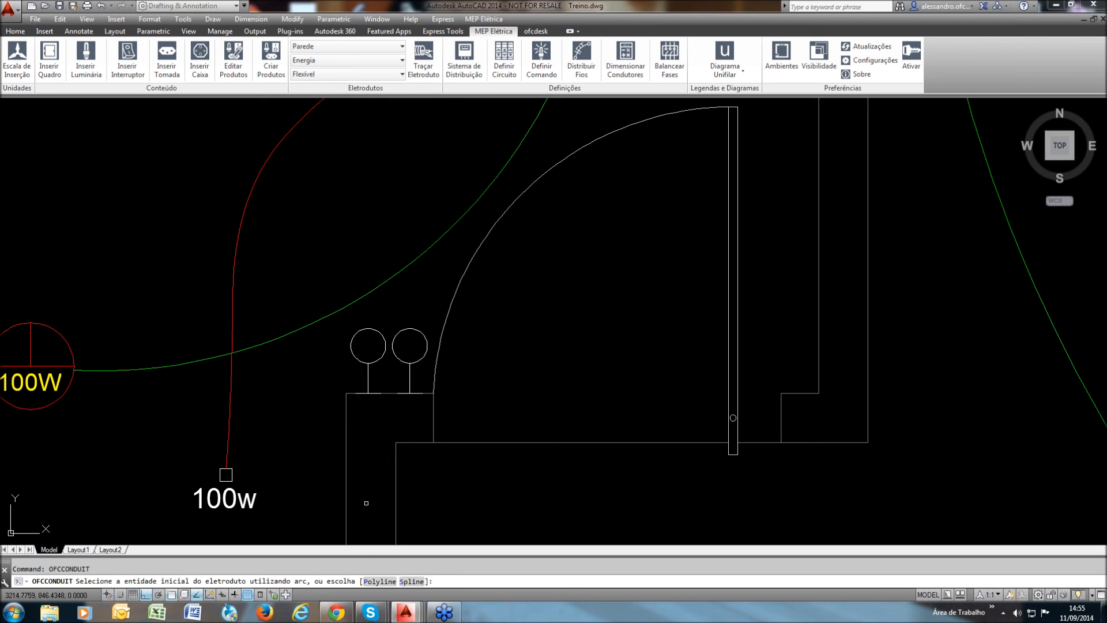
click(381, 581)
scroll(363, 376, up, 2)
scroll(362, 376, up, 1)
click(370, 371)
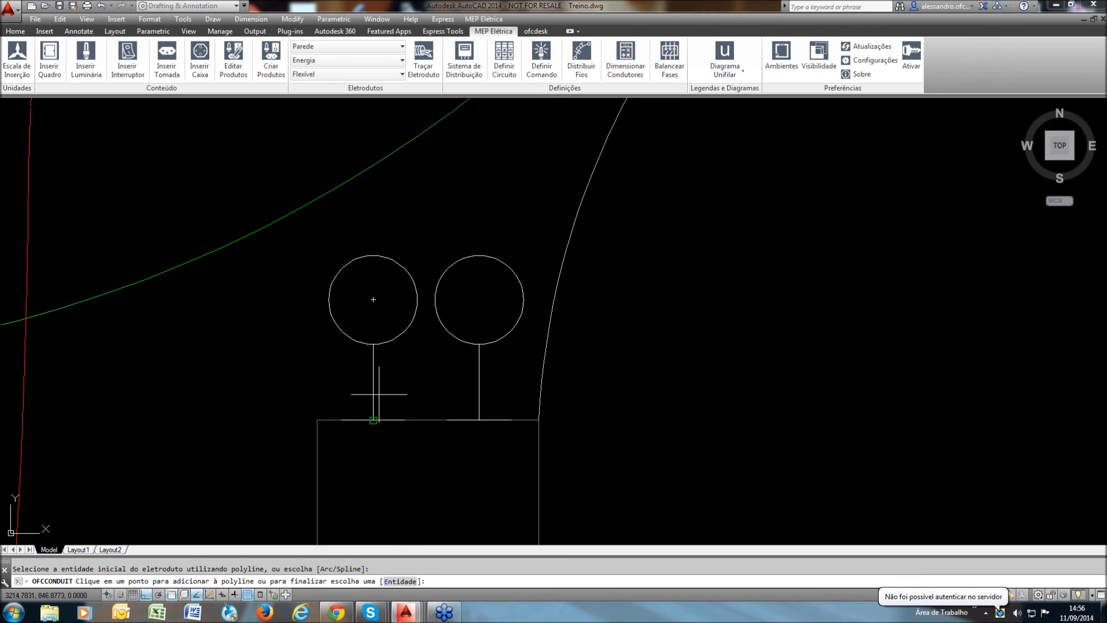
click(401, 470)
click(459, 469)
click(398, 581)
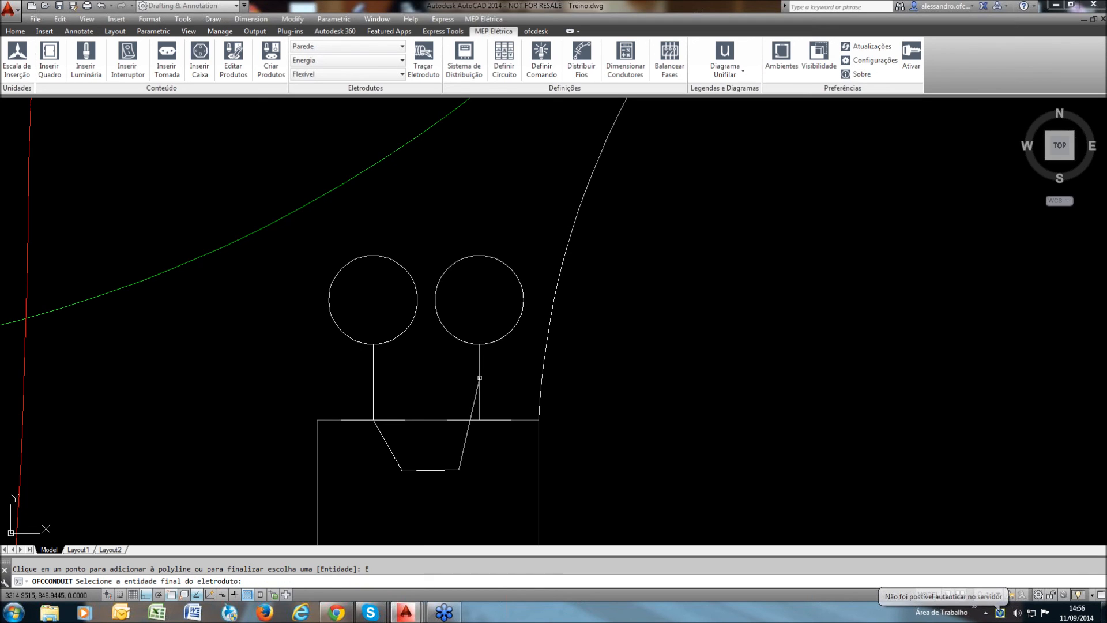
click(479, 377)
scroll(472, 358, down, 8)
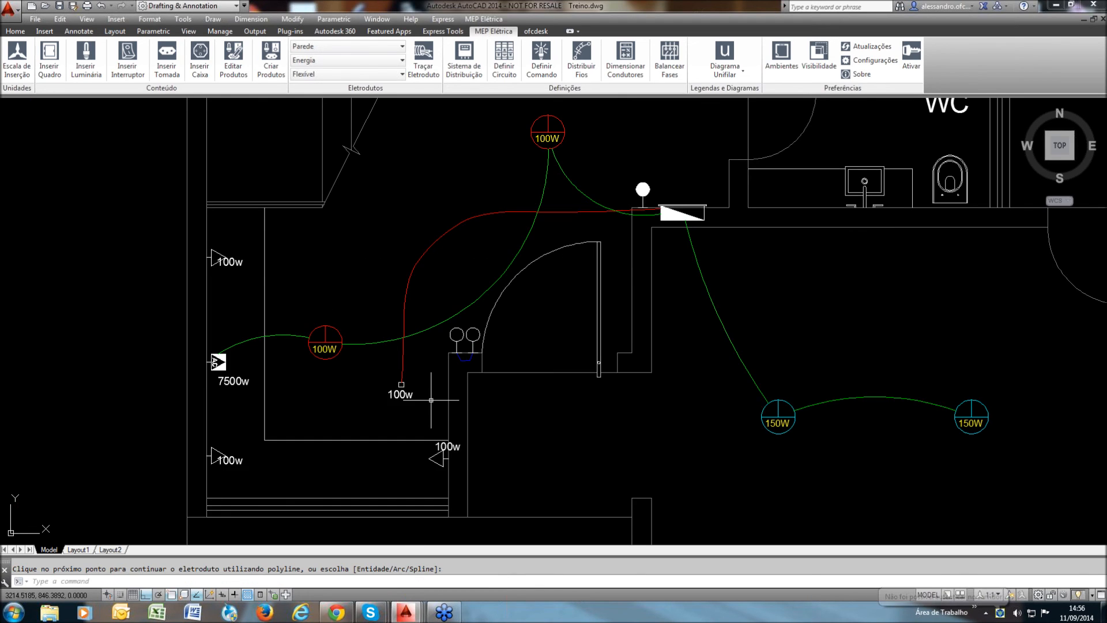
middle_drag(431, 400, 426, 407)
middle_drag(477, 359, 491, 386)
Examine the electrical conduit layers in the layer list and the layers assigned to the MEP - Elétrica visibility options
click(16, 32)
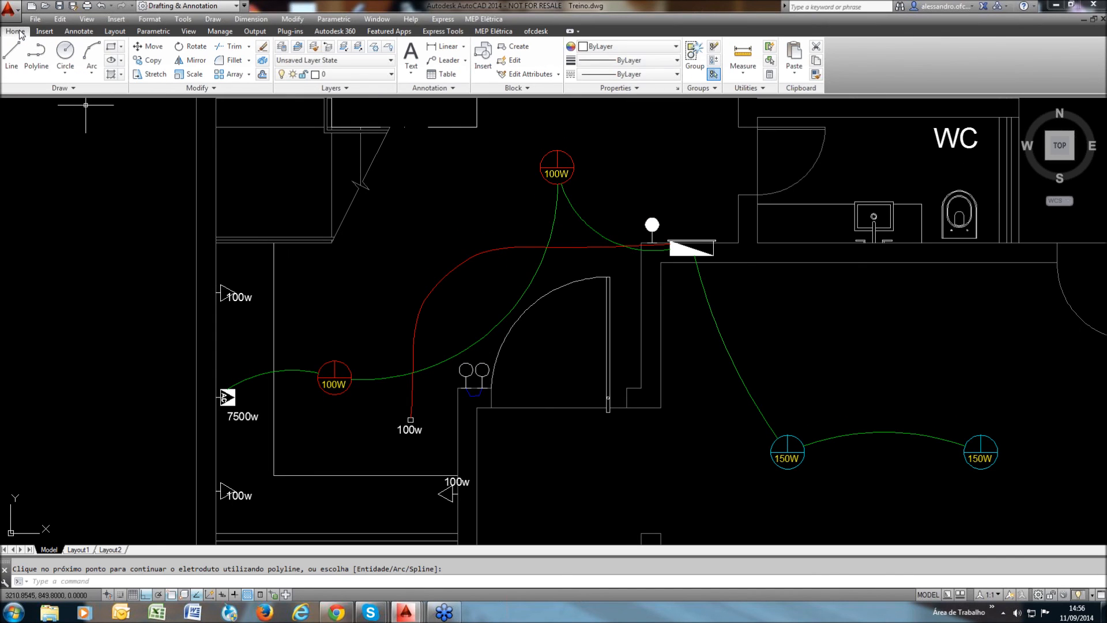
click(392, 73)
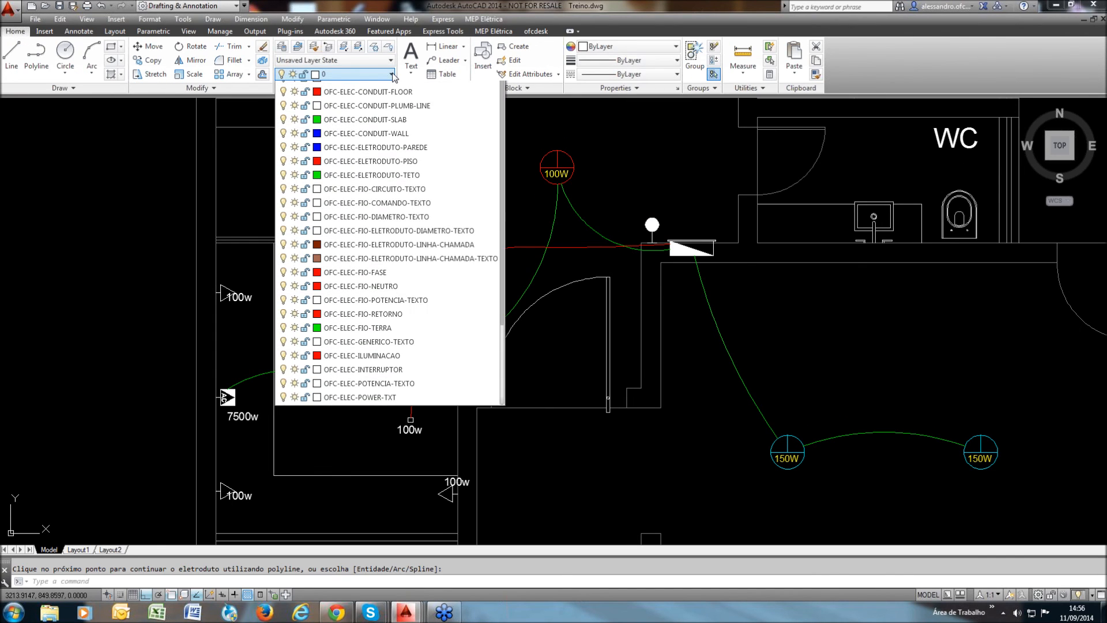
click(524, 144)
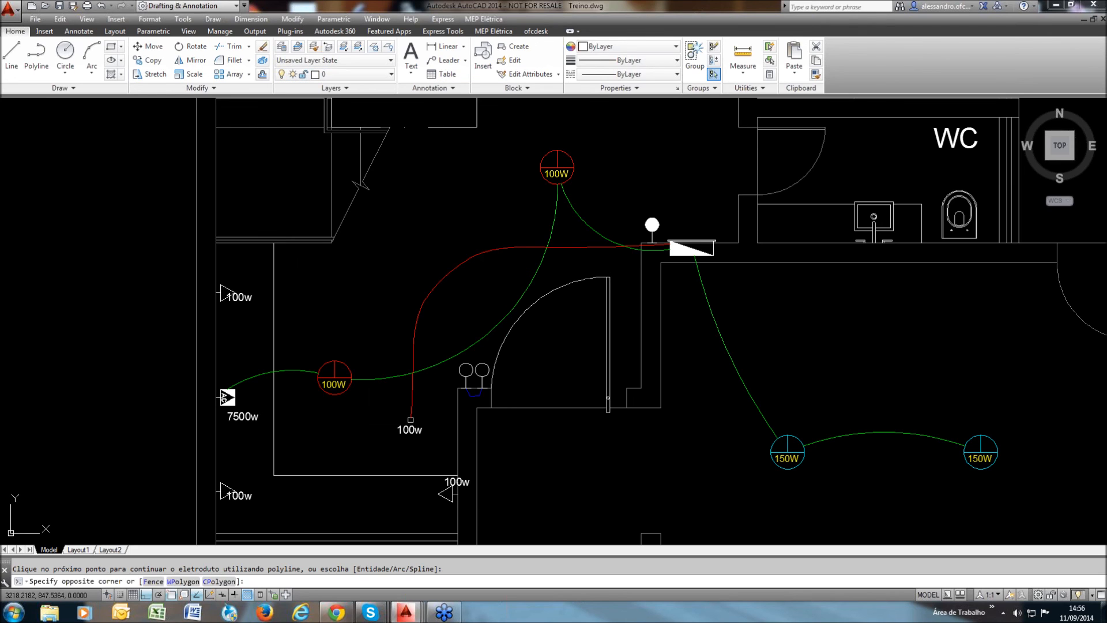
click(524, 144)
click(494, 32)
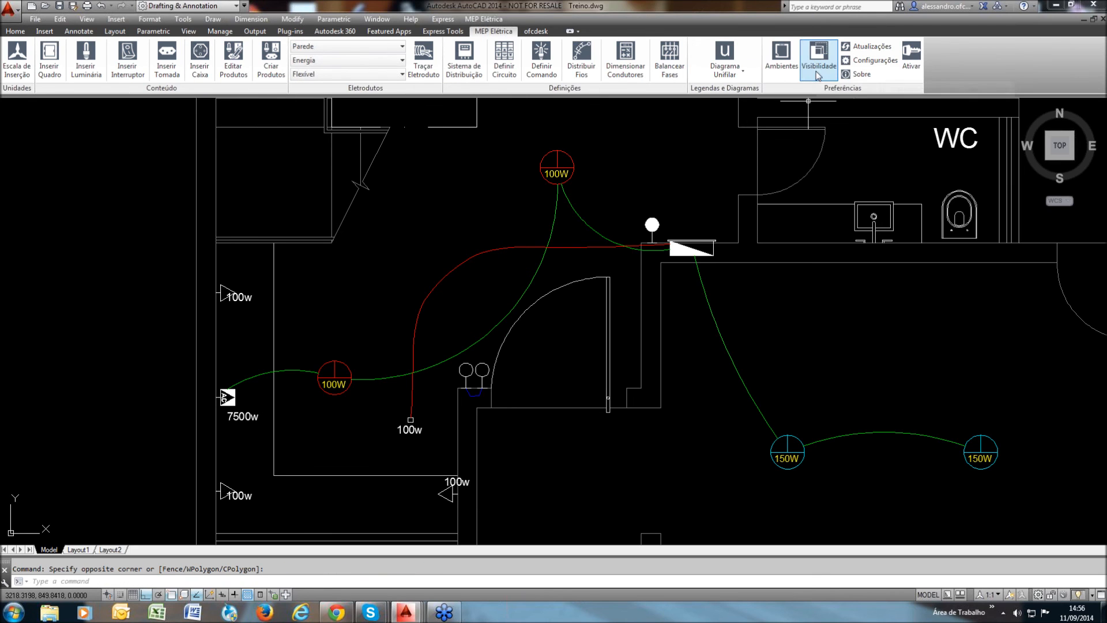
click(815, 71)
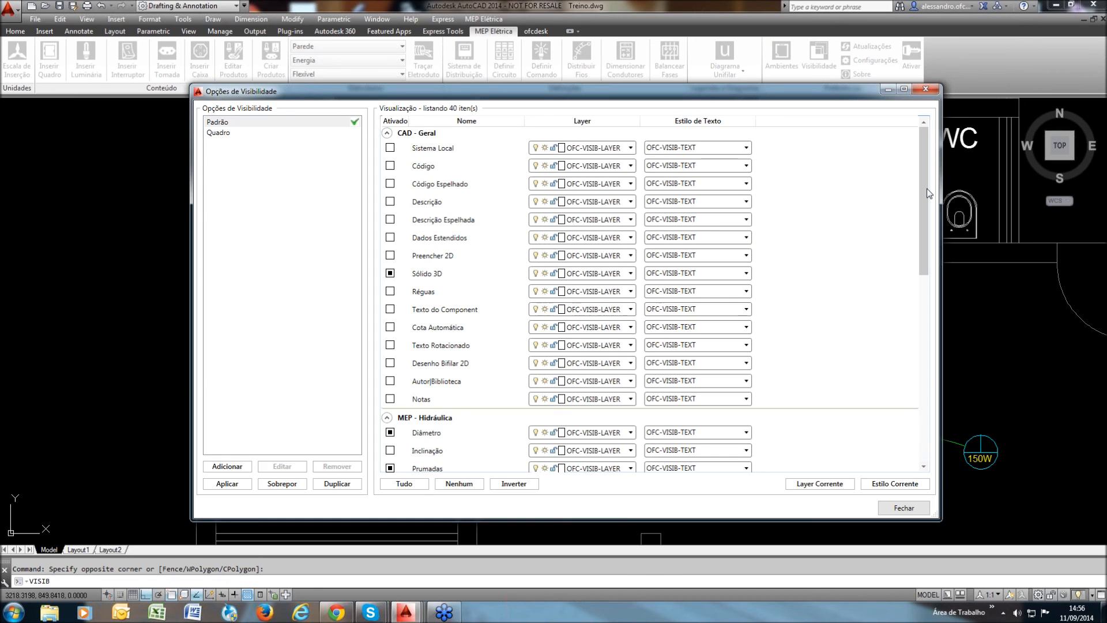
scroll(637, 338, down, 5)
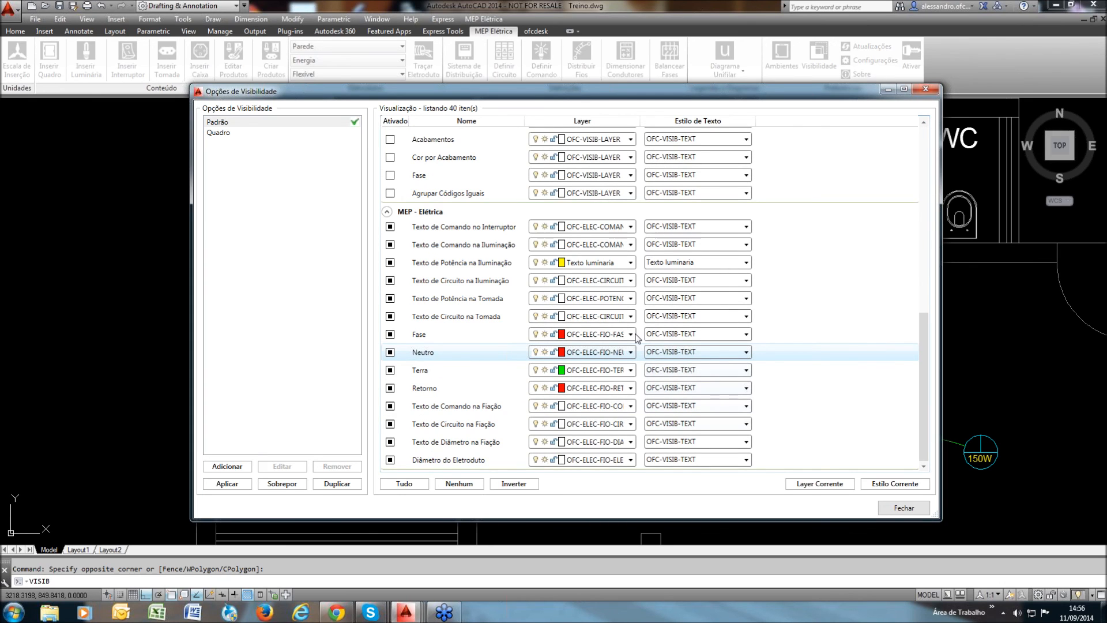
click(903, 507)
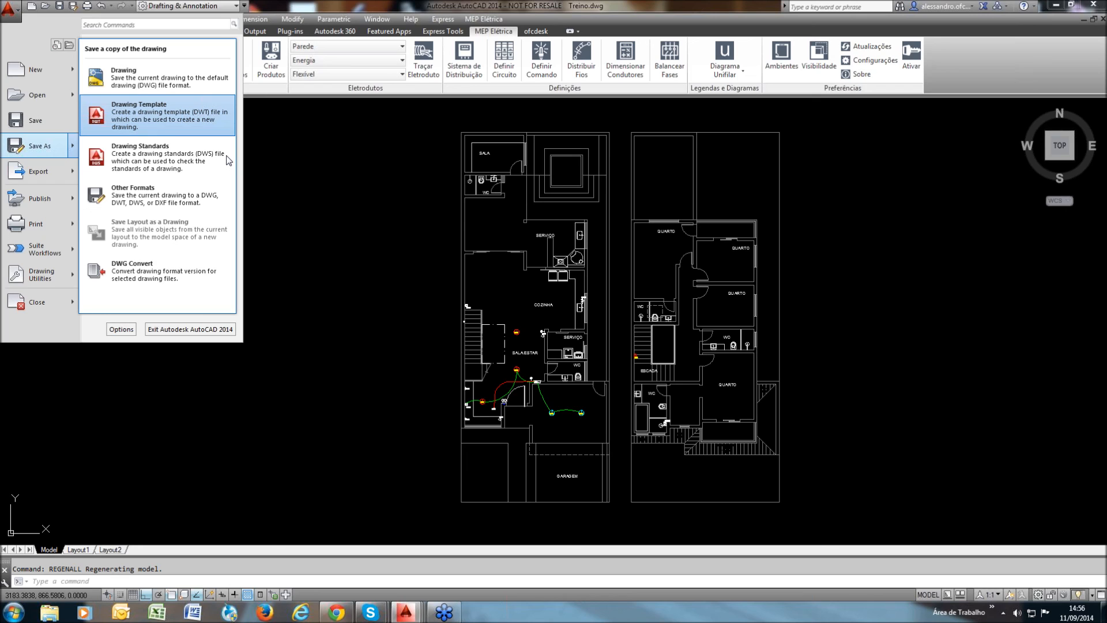
click(275, 190)
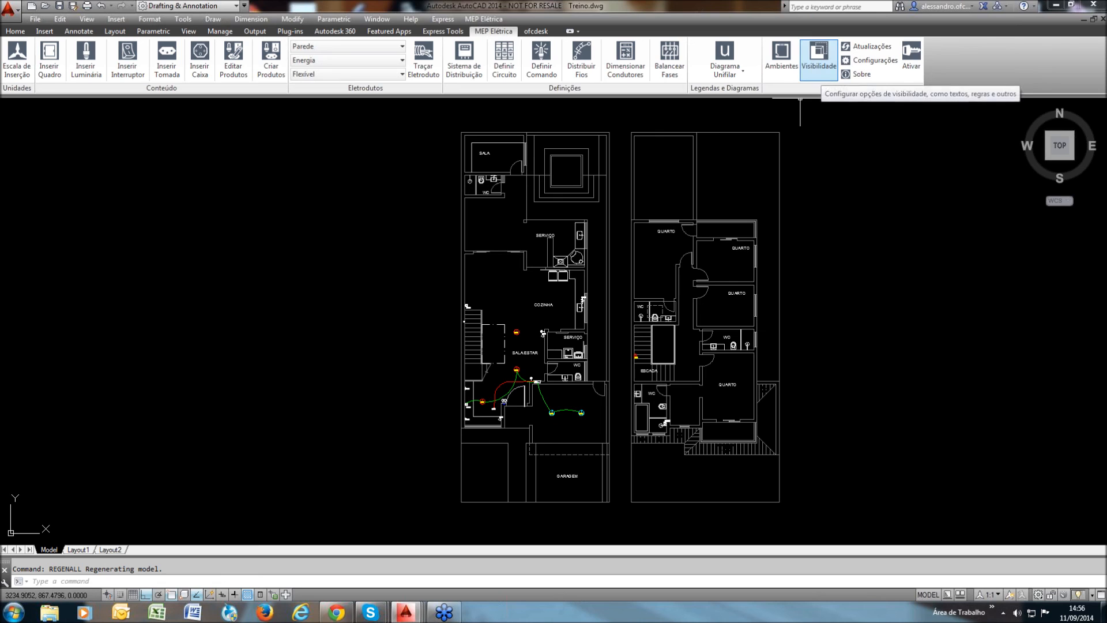
Trace an arc wall conduit from the living room switch to the 100w outlet just below it
scroll(554, 417, up, 8)
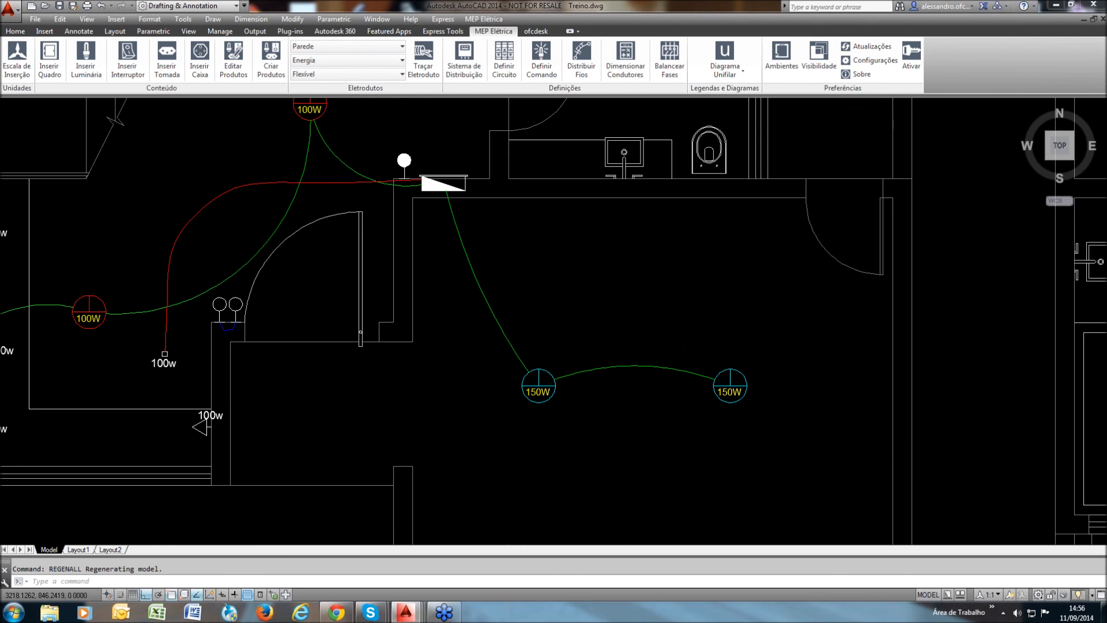
scroll(548, 397, up, 2)
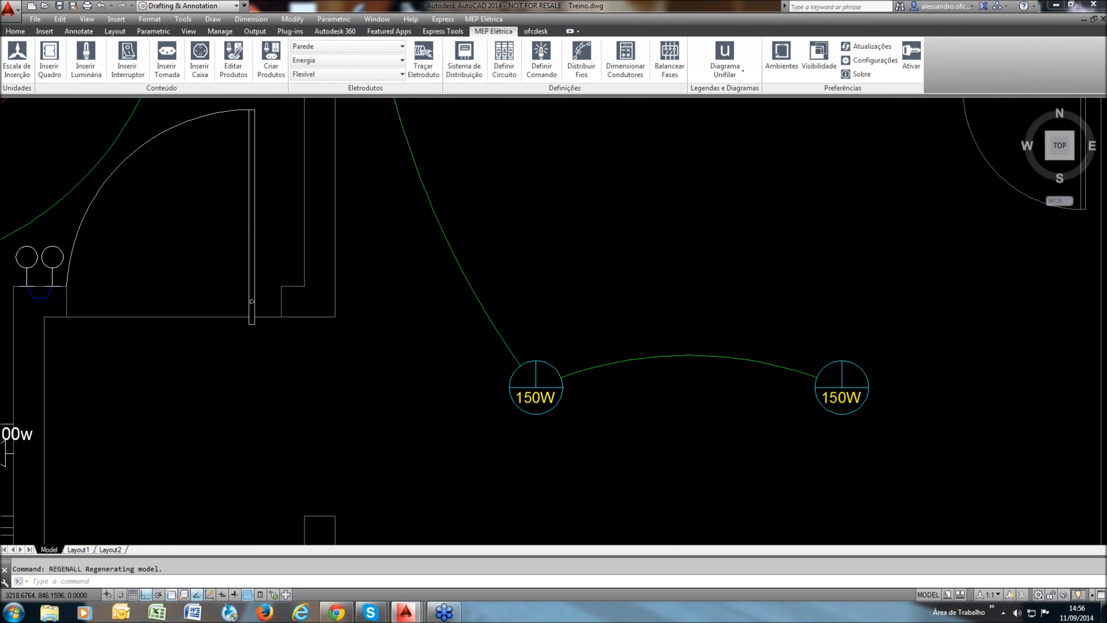
scroll(623, 388, down, 4)
scroll(377, 407, up, 4)
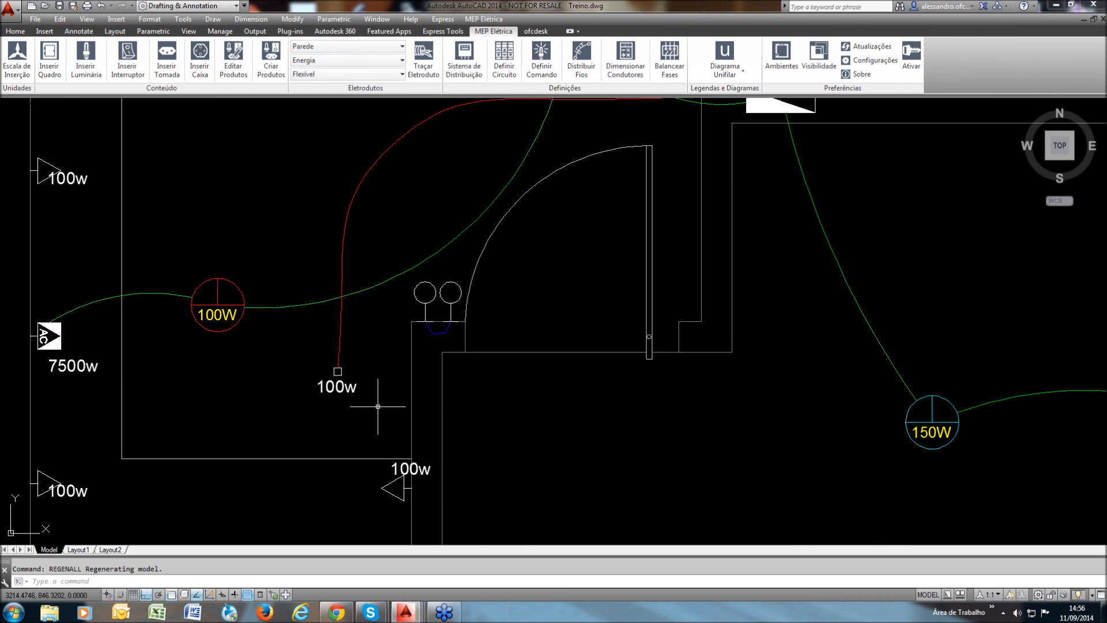
scroll(415, 323, down, 2)
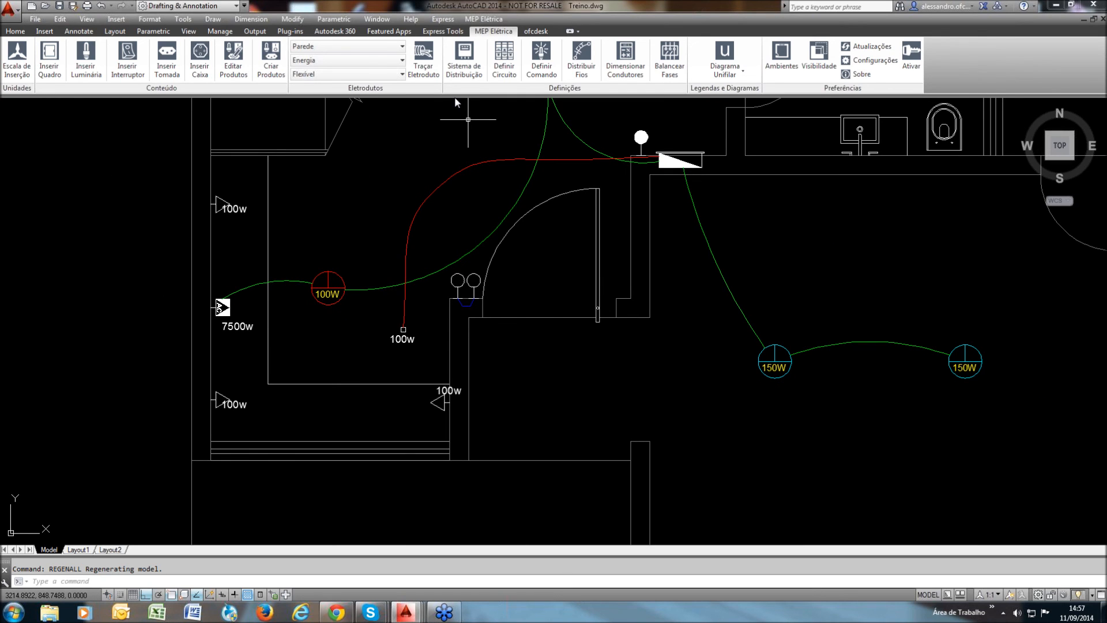
click(423, 58)
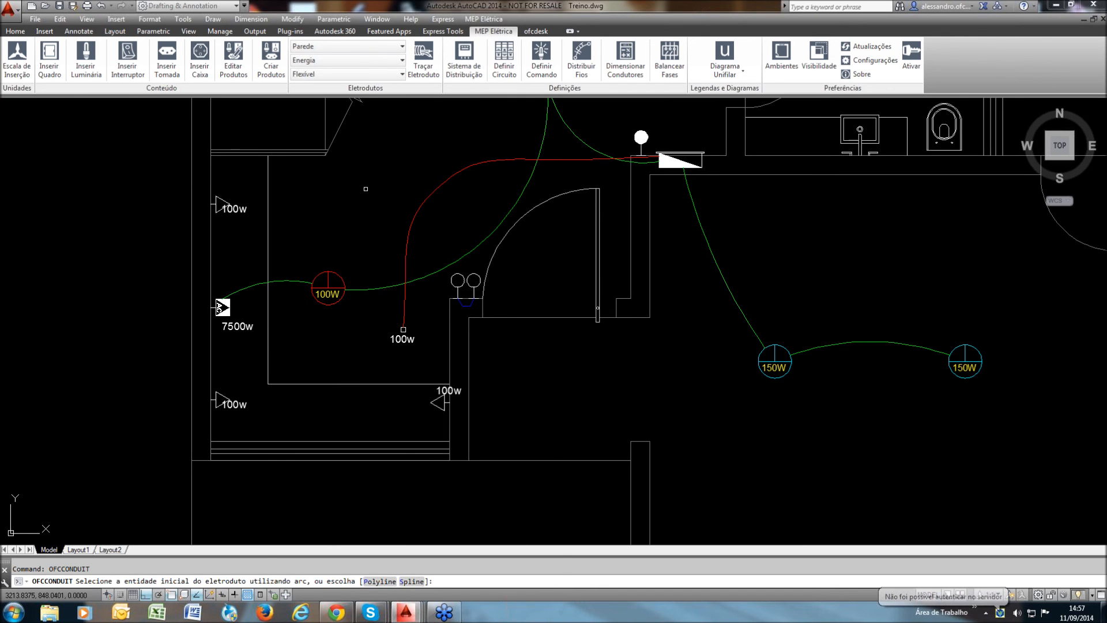
scroll(365, 189, up, 5)
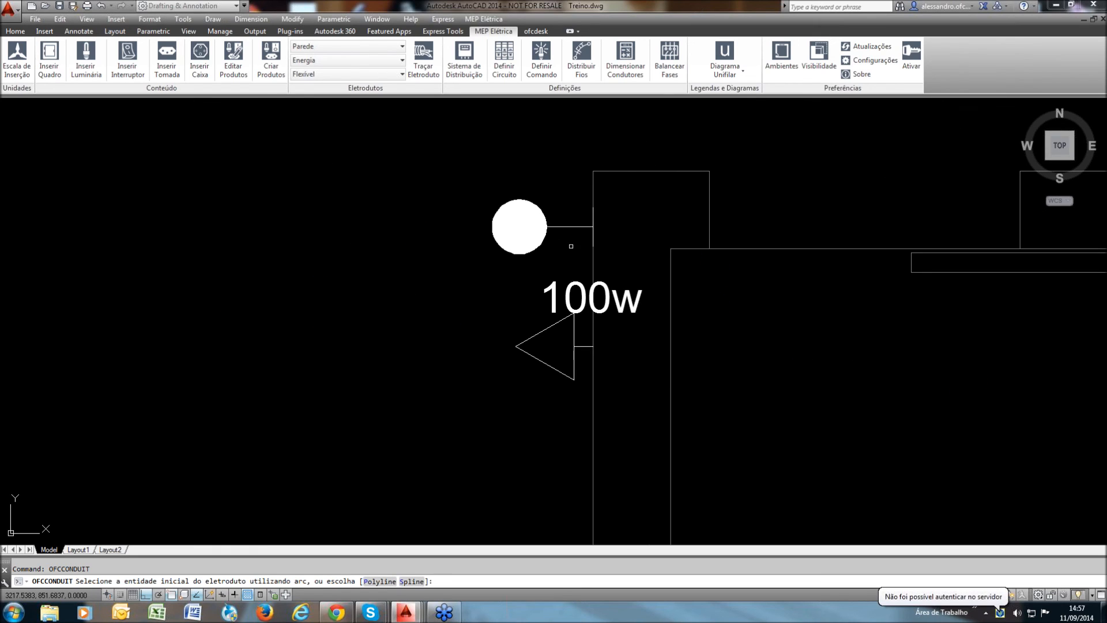
click(578, 226)
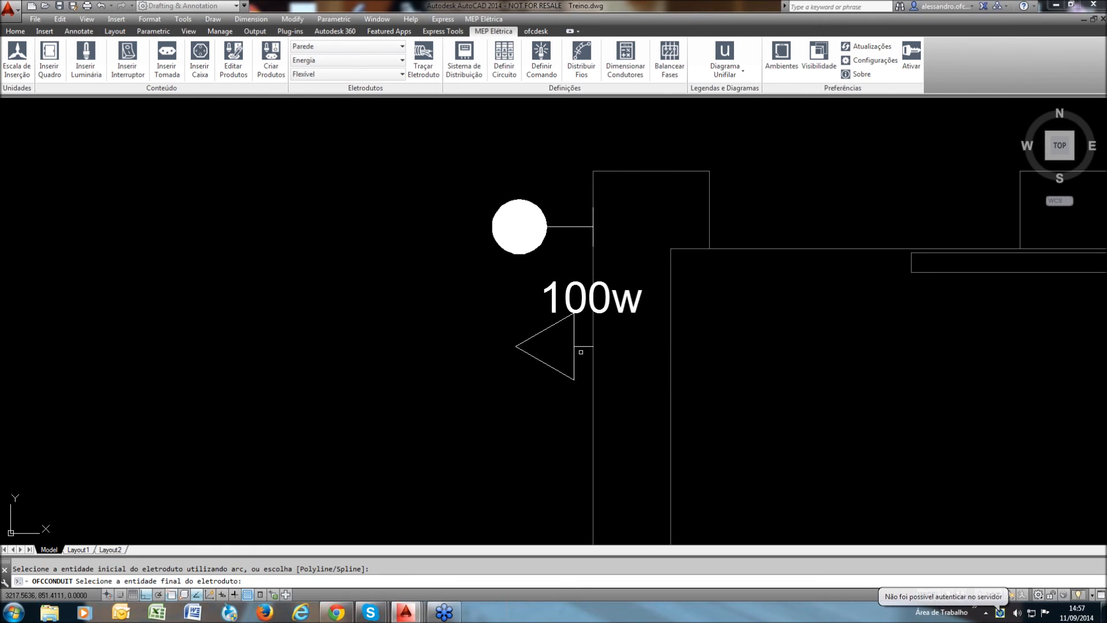
click(583, 346)
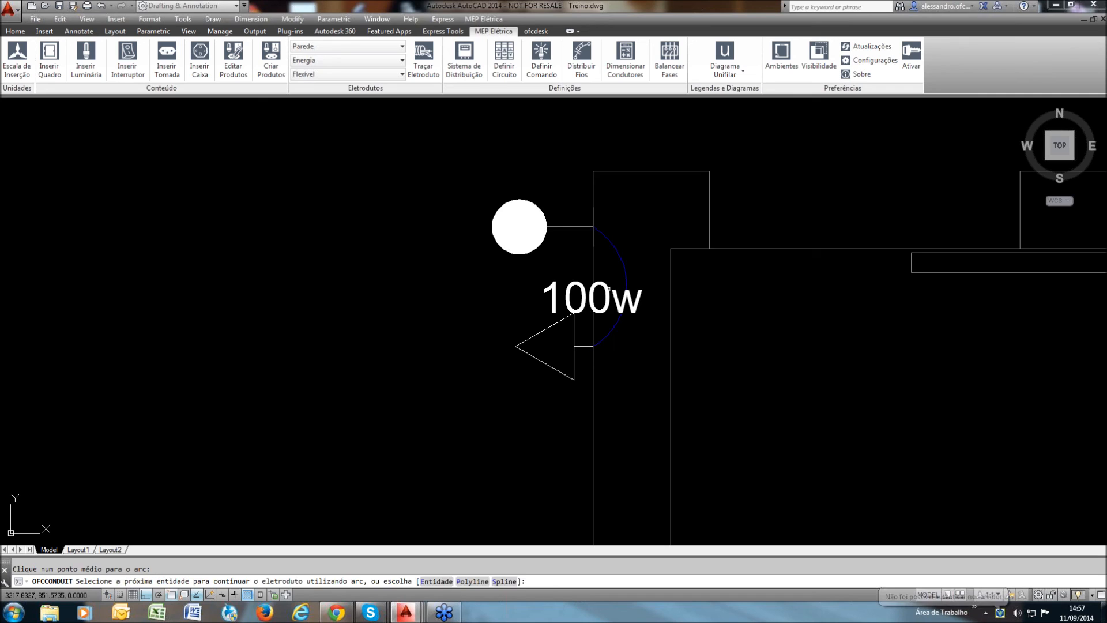
scroll(609, 288, down, 3)
middle_drag(636, 293, 634, 284)
Set the conduit location to Teto and trace an arc conduit from the upper SALA ESTAR 100W light to the nearby switch
click(322, 46)
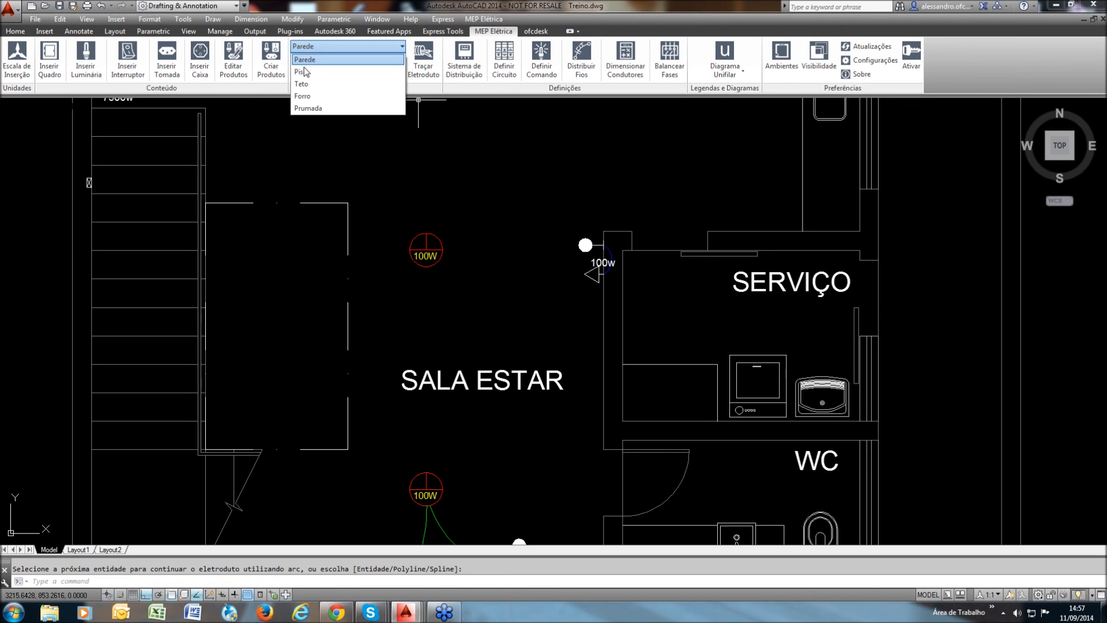
click(301, 84)
click(425, 82)
click(425, 249)
click(585, 245)
middle_drag(500, 255, 498, 252)
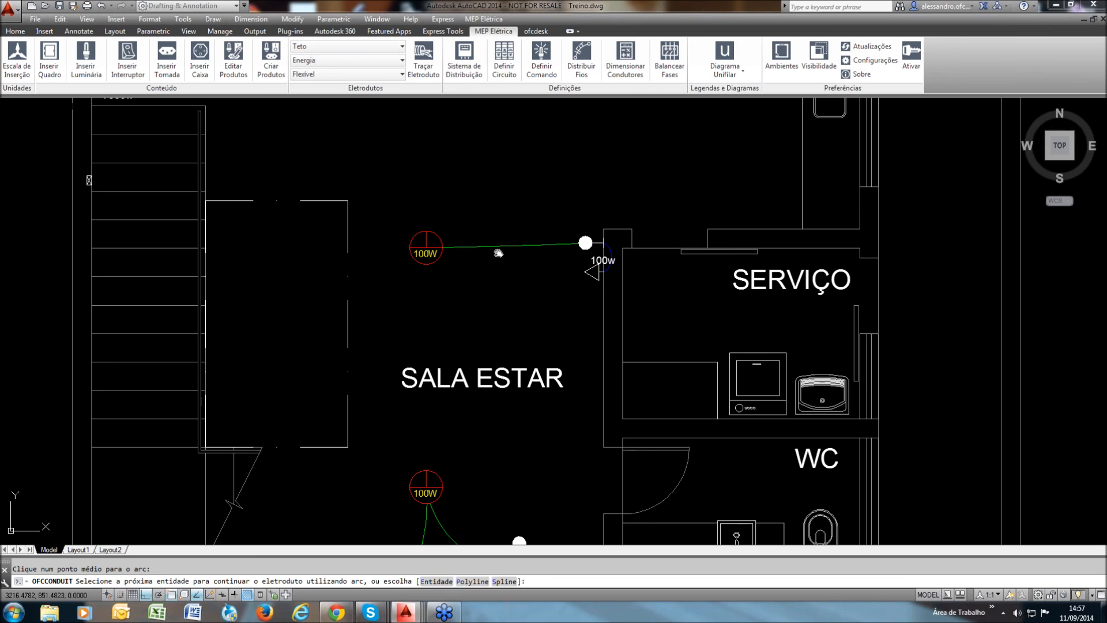
middle_drag(498, 253, 498, 223)
Trace an arc ceiling conduit between the lower and upper 100W lights in SALA ESTAR
click(427, 458)
click(462, 336)
mouse_move(501, 328)
middle_down()
mouse_move(503, 299)
mouse_move(543, 410)
middle_up()
scroll(543, 410, down, 2)
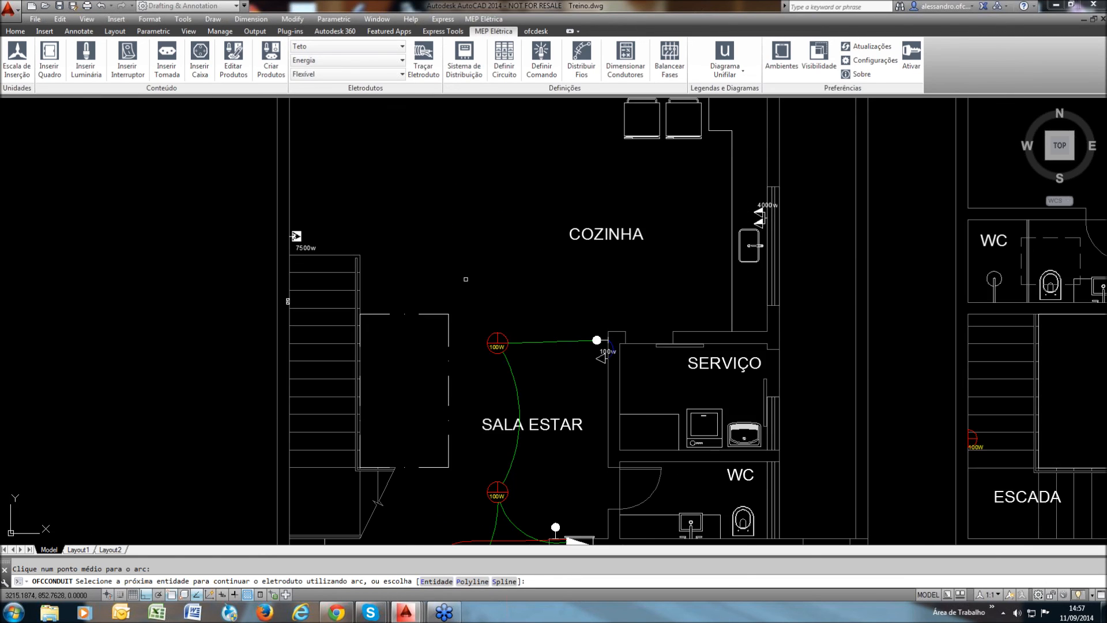
scroll(406, 280, up, 2)
key(Return)
Trace an arc ceiling conduit from the upper SALA ESTAR light to the 7500w outlet above the stairs
key(Return)
click(539, 367)
click(231, 206)
click(288, 206)
scroll(344, 229, down, 2)
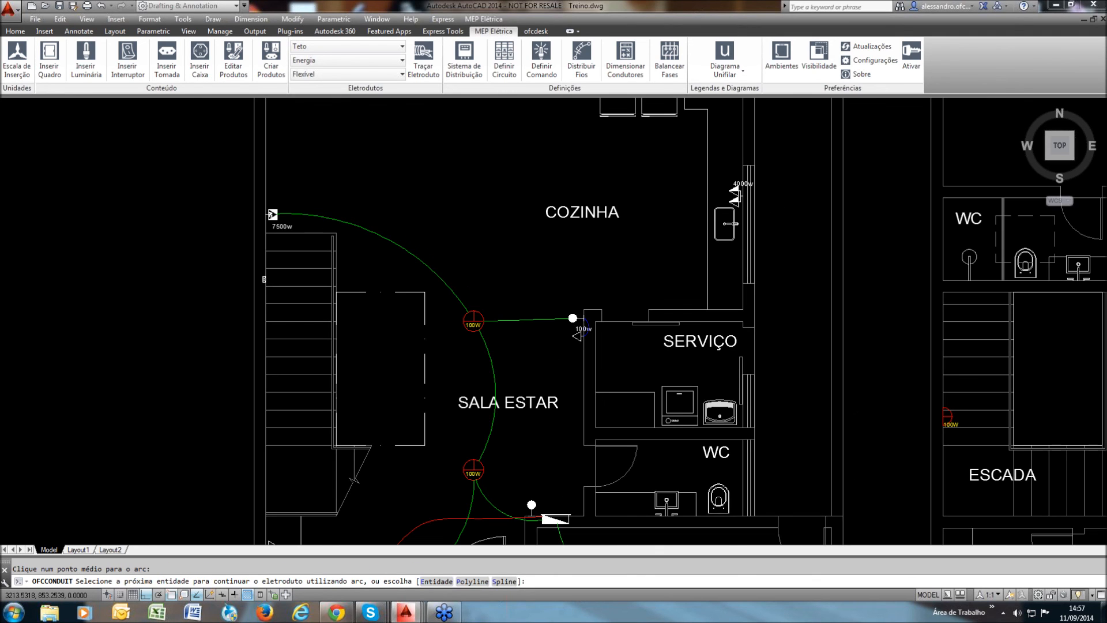
scroll(344, 228, down, 2)
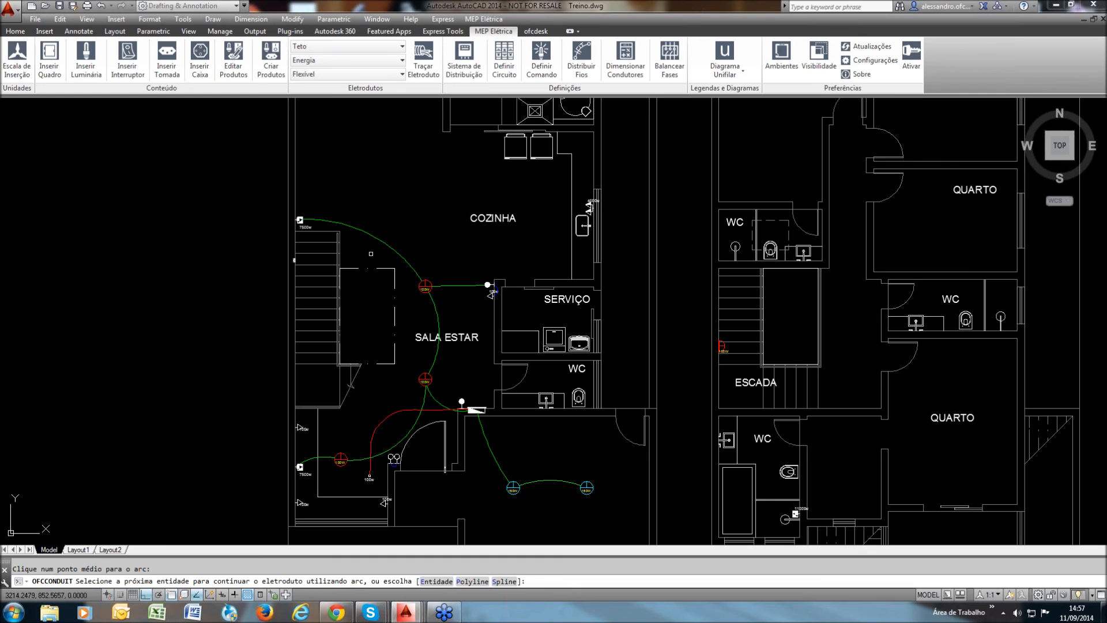
key(Return)
Set the conduit location to Piso and trace an arc conduit from the small box on the stair wall to the distribution board
scroll(300, 219, up, 6)
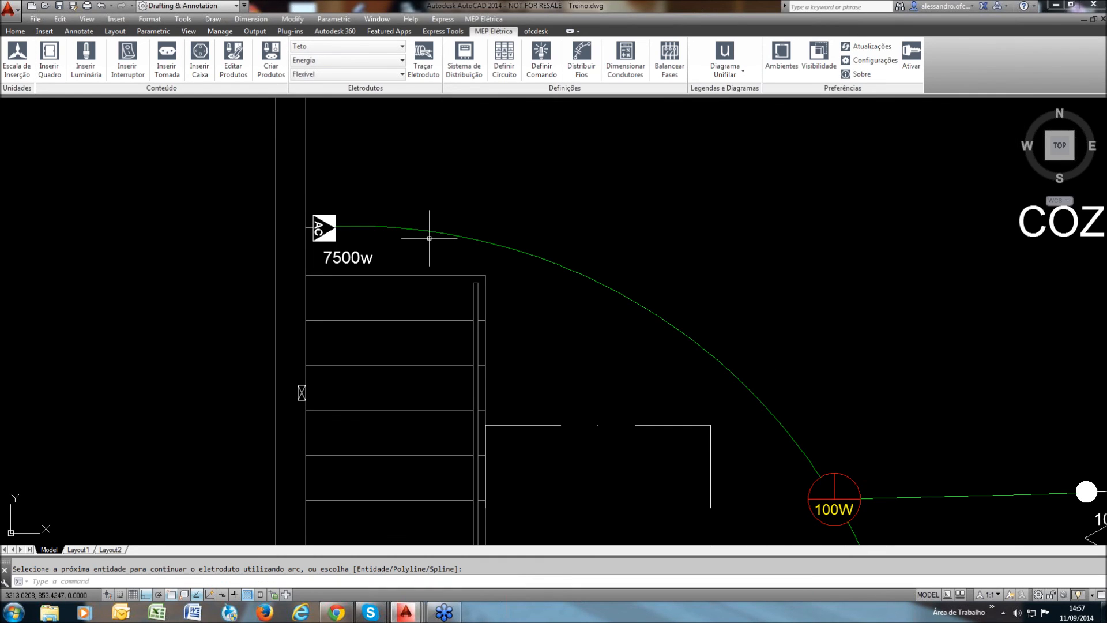
middle_drag(429, 238, 377, 239)
click(344, 47)
click(344, 56)
click(423, 57)
click(271, 229)
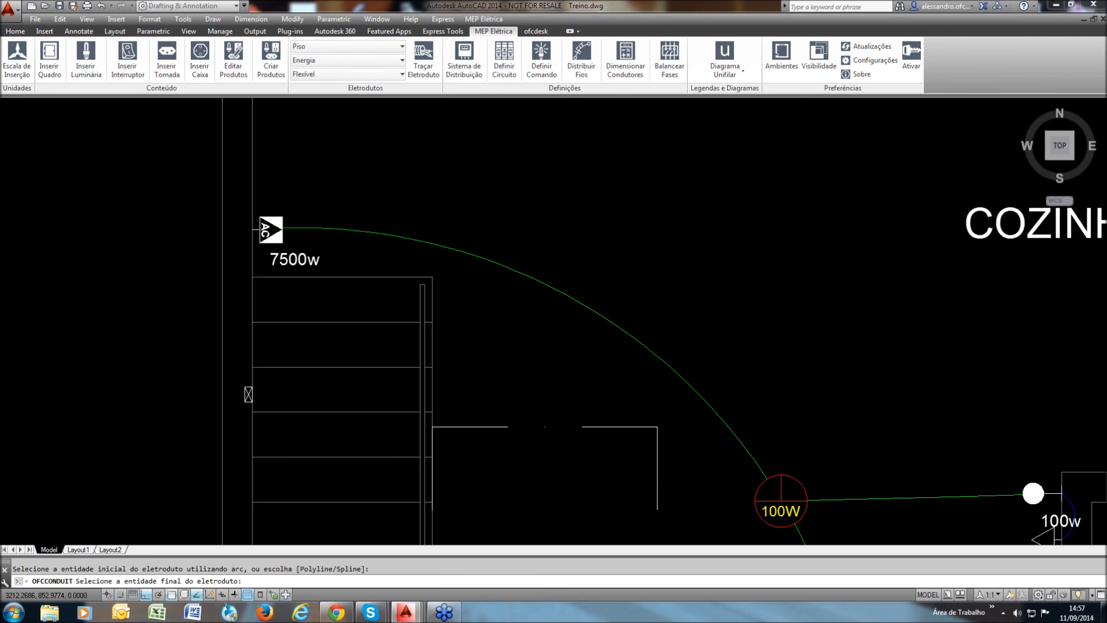
scroll(262, 307, down, 6)
scroll(448, 486, up, 2)
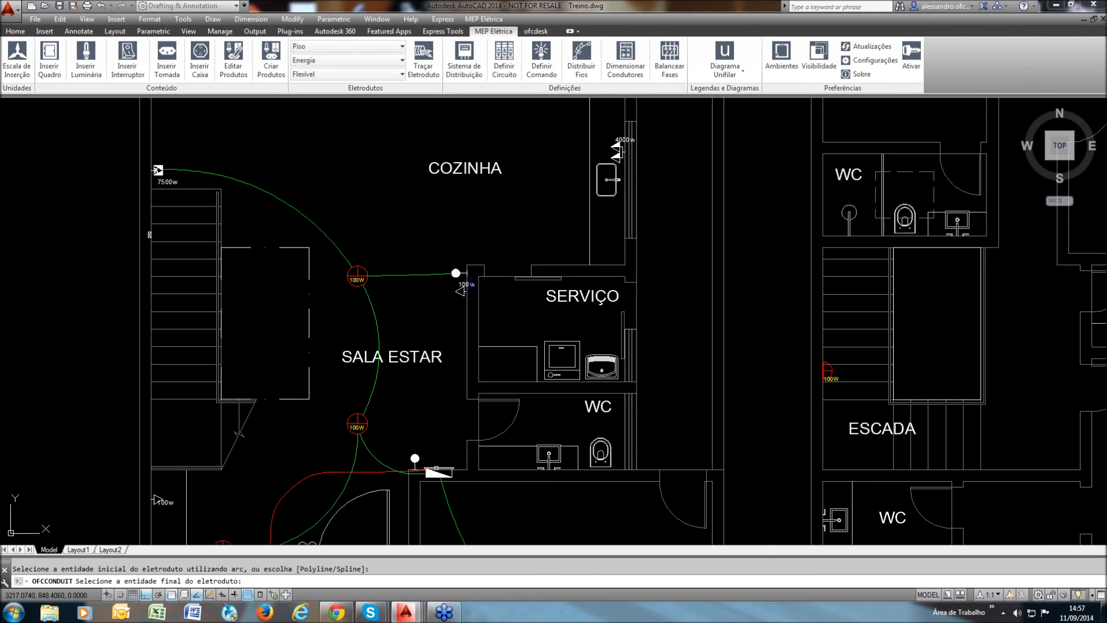
click(436, 468)
click(357, 383)
middle_drag(442, 359, 484, 289)
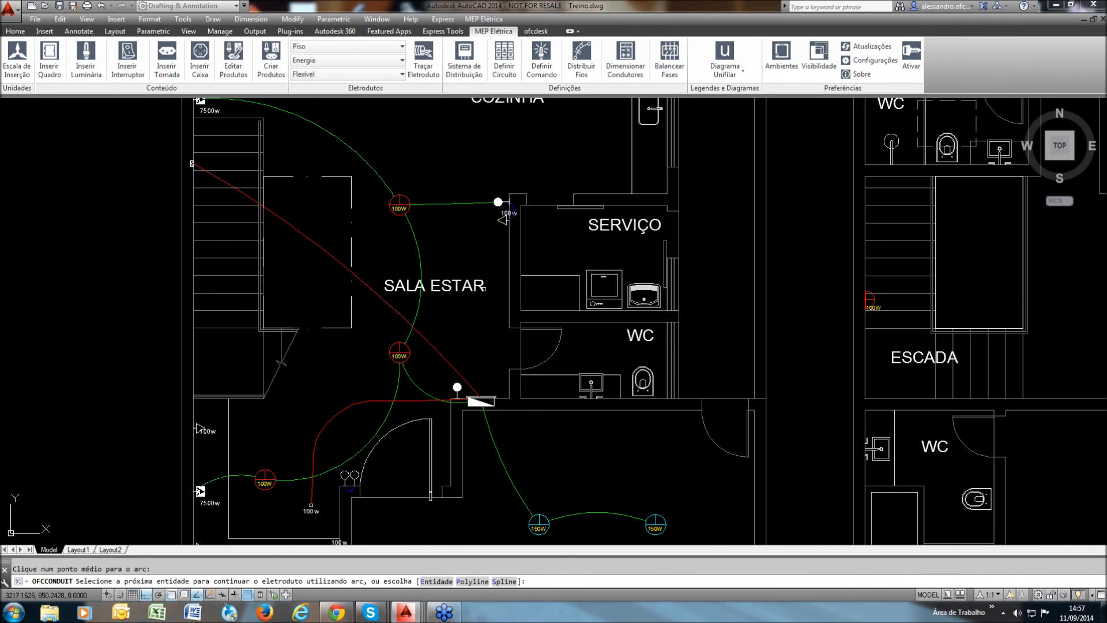
key(Return)
Set the conduit location to Parede and trace a polyline conduit inside the left wall, linking the 100w outlets above and below the 7500w outlet
scroll(212, 491, up, 2)
mouse_move(211, 491)
middle_down()
mouse_move(317, 415)
mouse_move(321, 398)
middle_up()
click(355, 47)
click(325, 61)
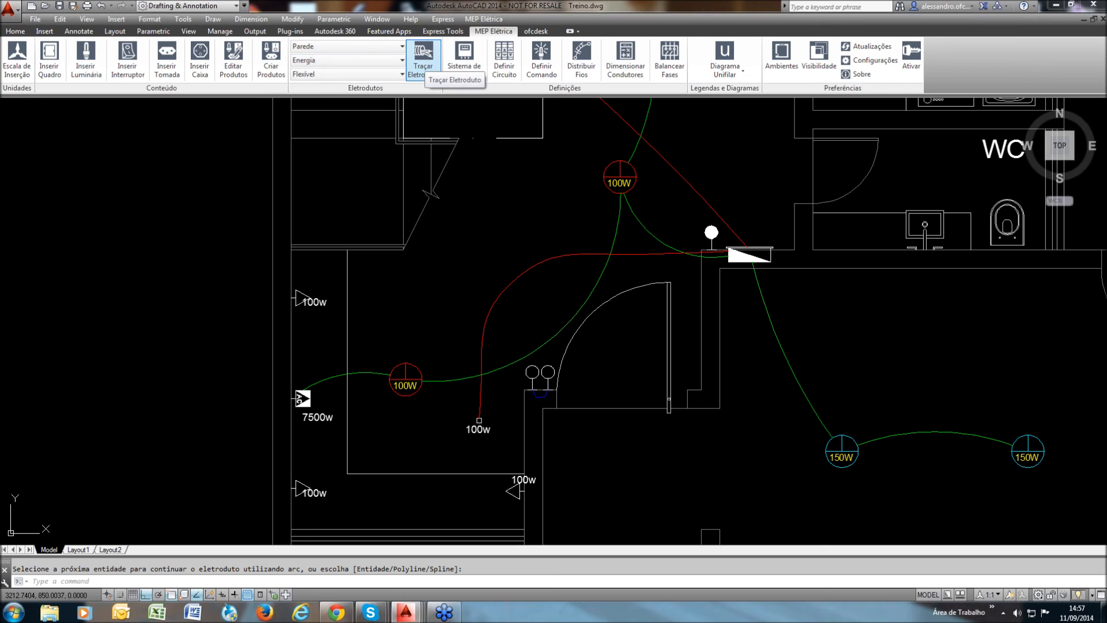
click(423, 54)
text(P)
key(Return)
click(303, 280)
scroll(303, 280, up, 4)
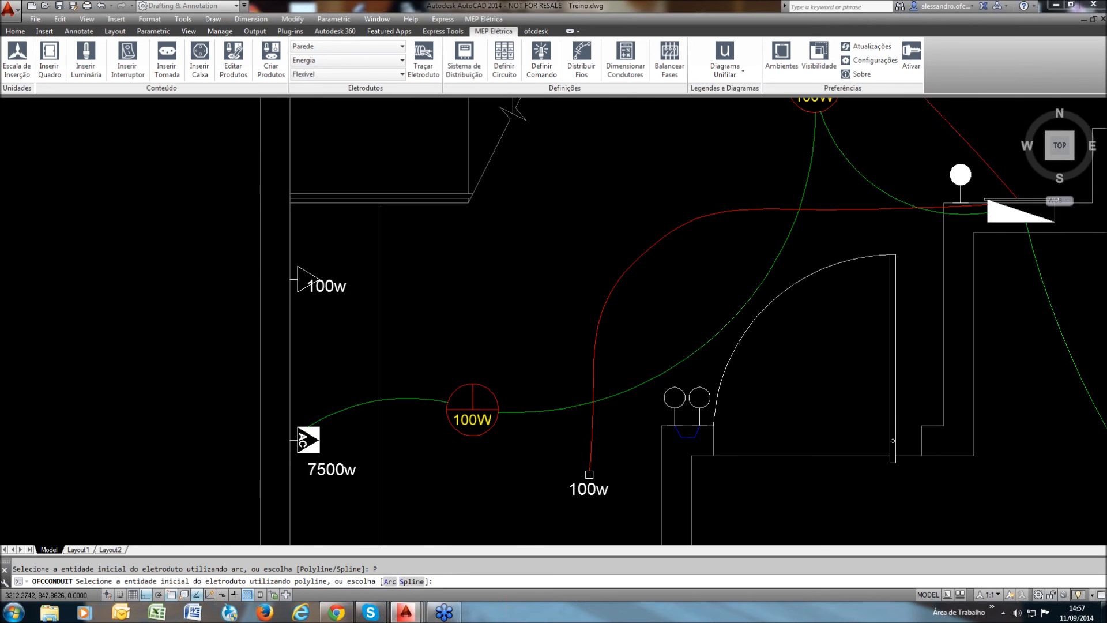
scroll(261, 295, down, 4)
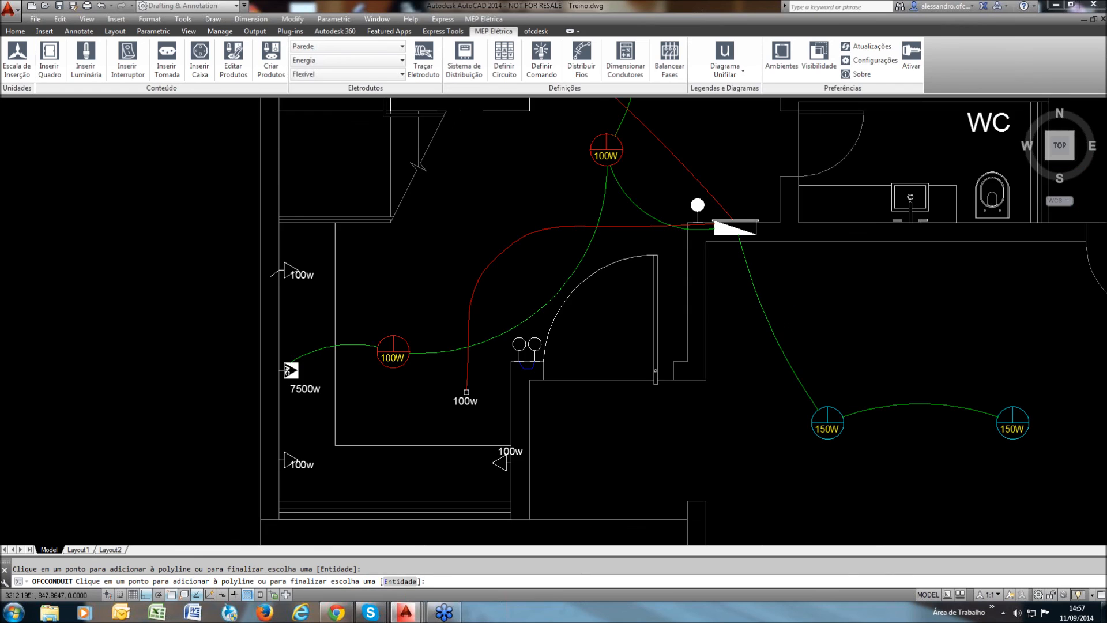
scroll(284, 376, up, 2)
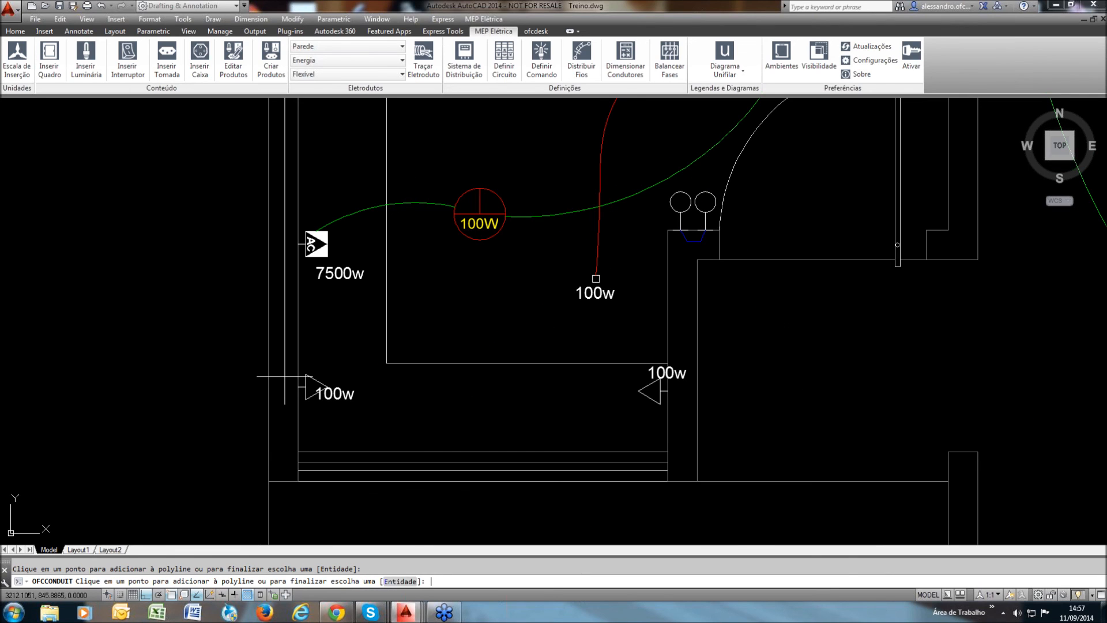
text(e)
key(Return)
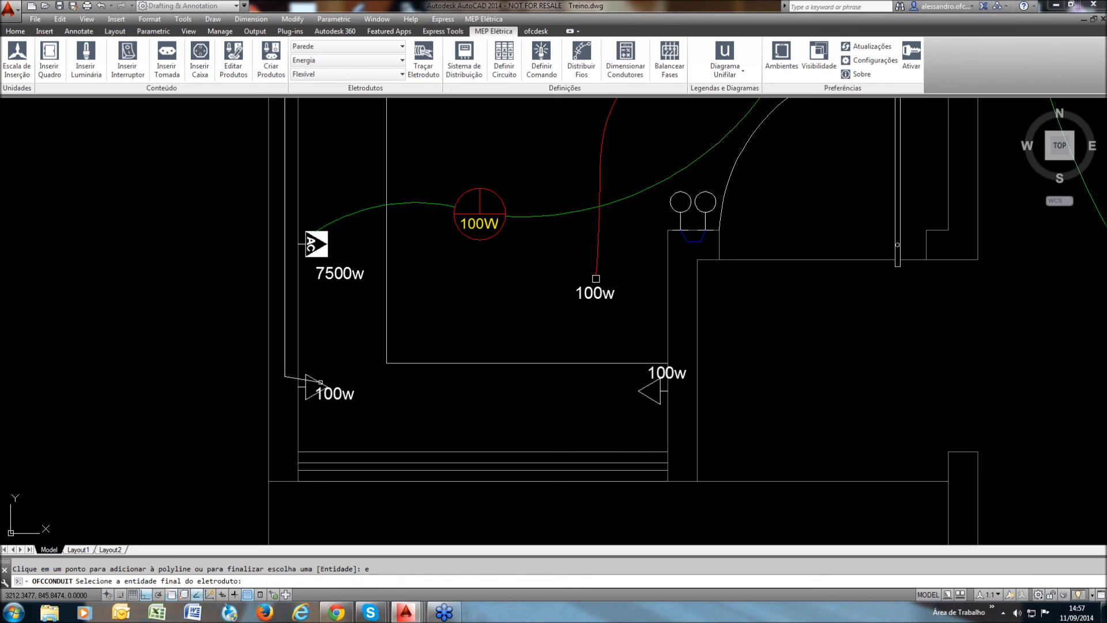
click(318, 382)
scroll(316, 383, down, 2)
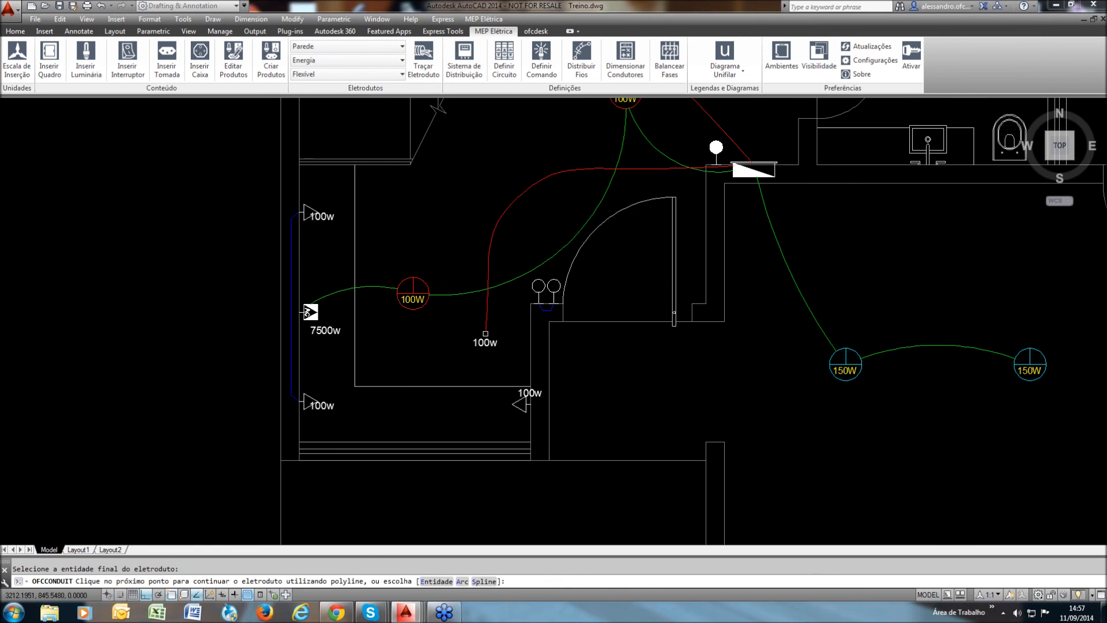
End the polyline wall conduit linking the 100w outlets inside the left wall
scroll(442, 315, down, 2)
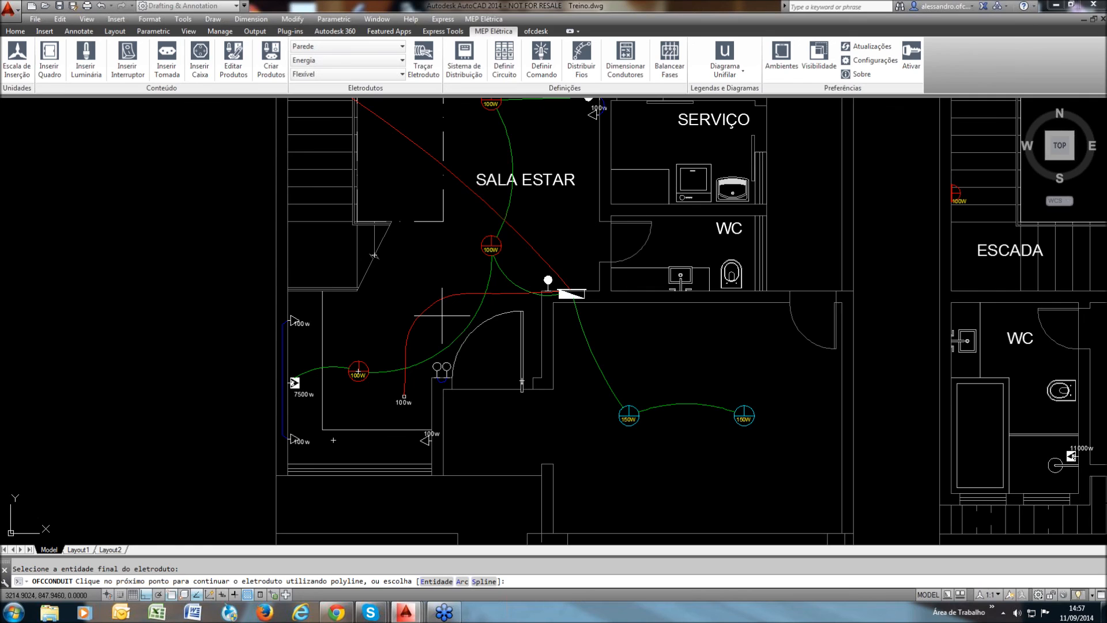
middle_drag(392, 322, 395, 316)
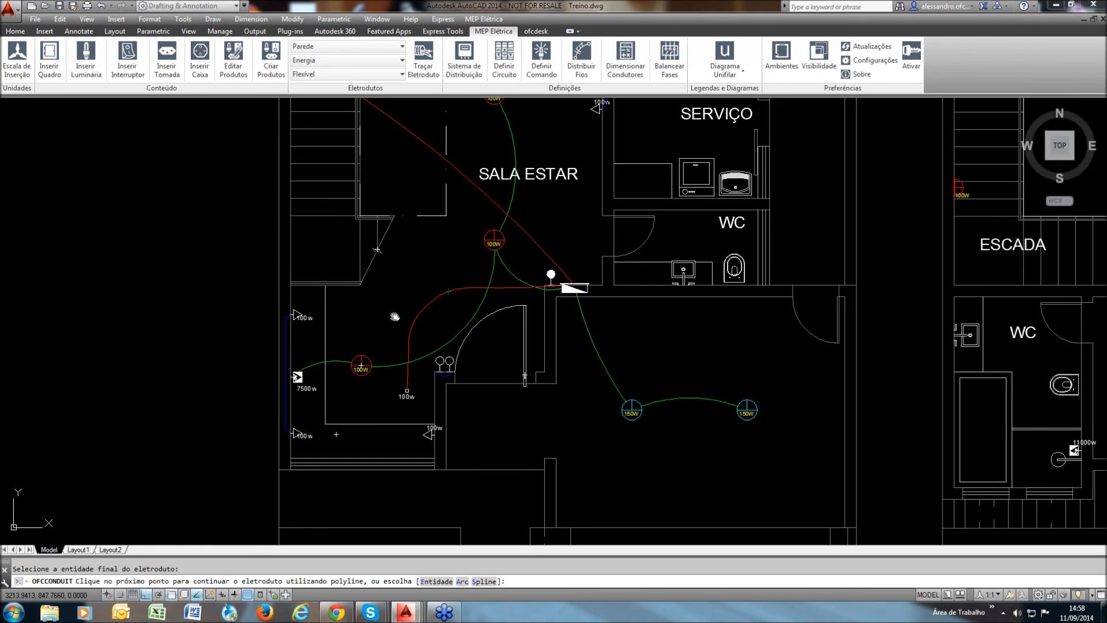
scroll(357, 316, up, 2)
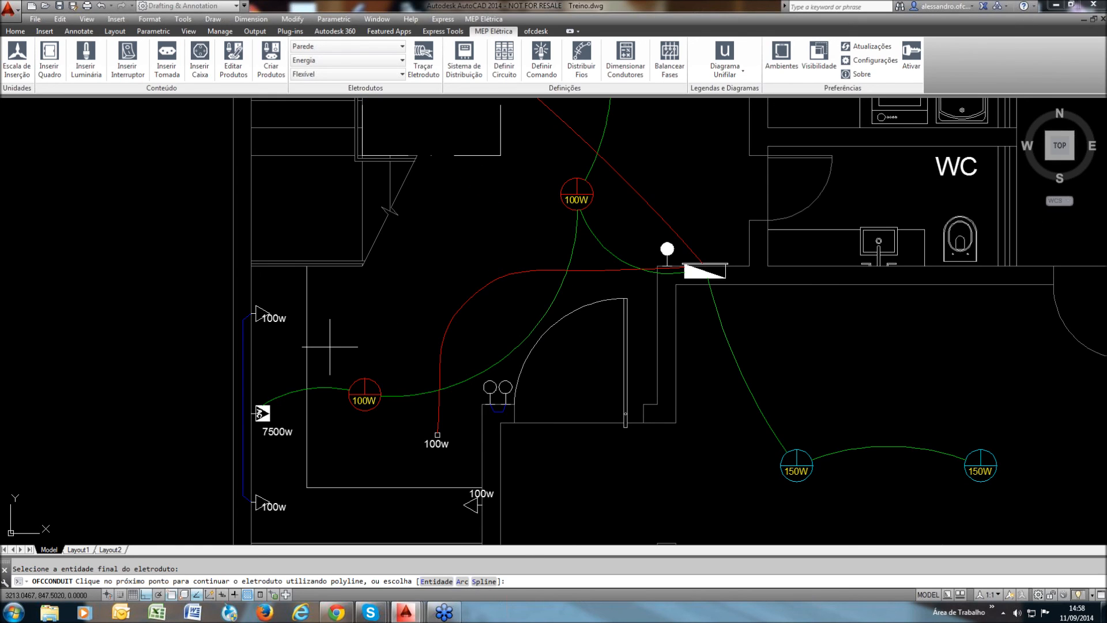
middle_drag(330, 346, 321, 351)
key(Return)
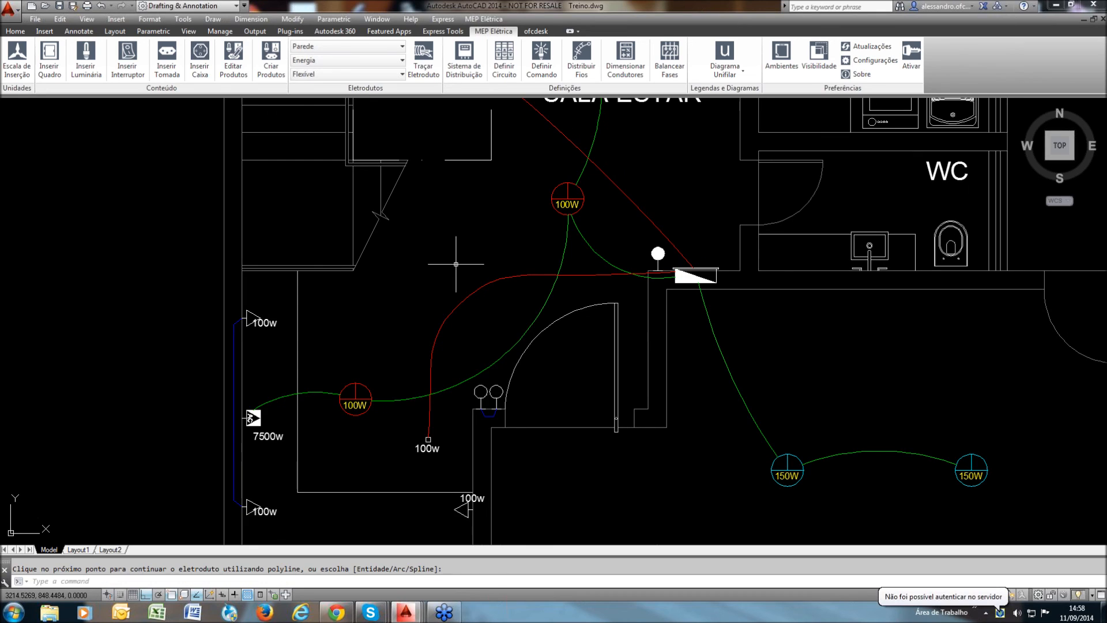
Set the conduit location to Teto and trace an arc conduit from the switch beside the distribution board to the lower SALA ESTAR 100W light
scroll(456, 264, down, 2)
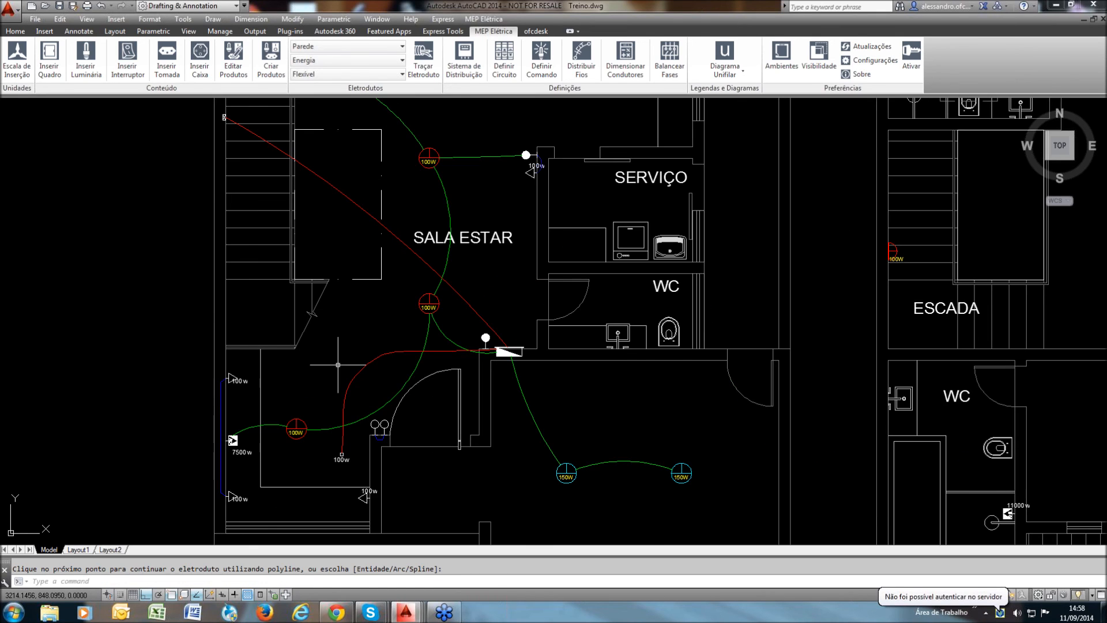
scroll(465, 412, down, 2)
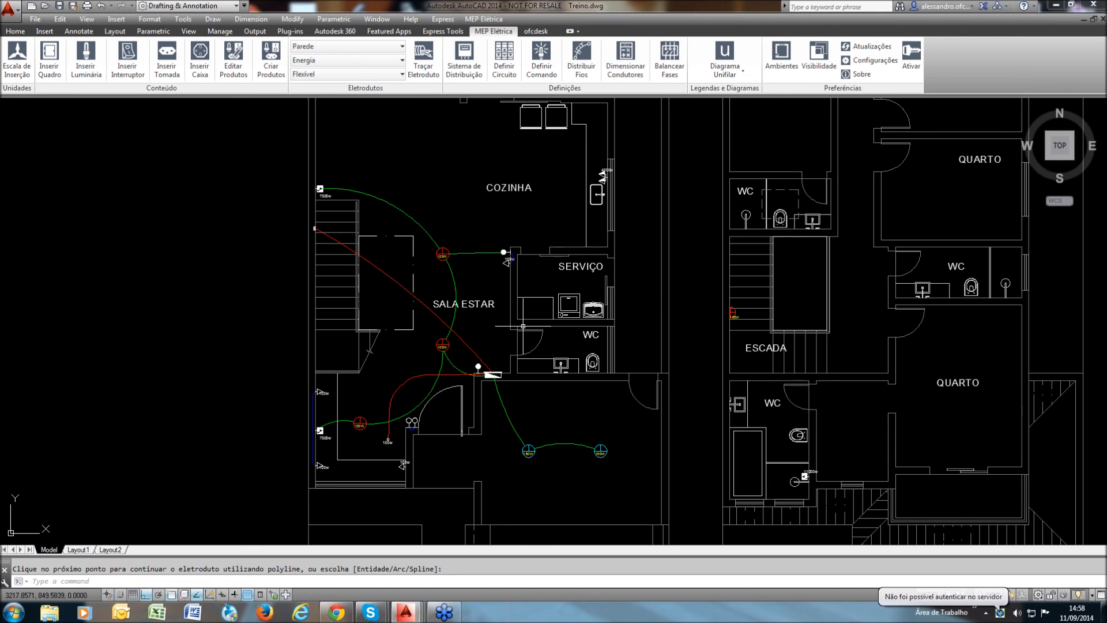
middle_drag(523, 326, 501, 361)
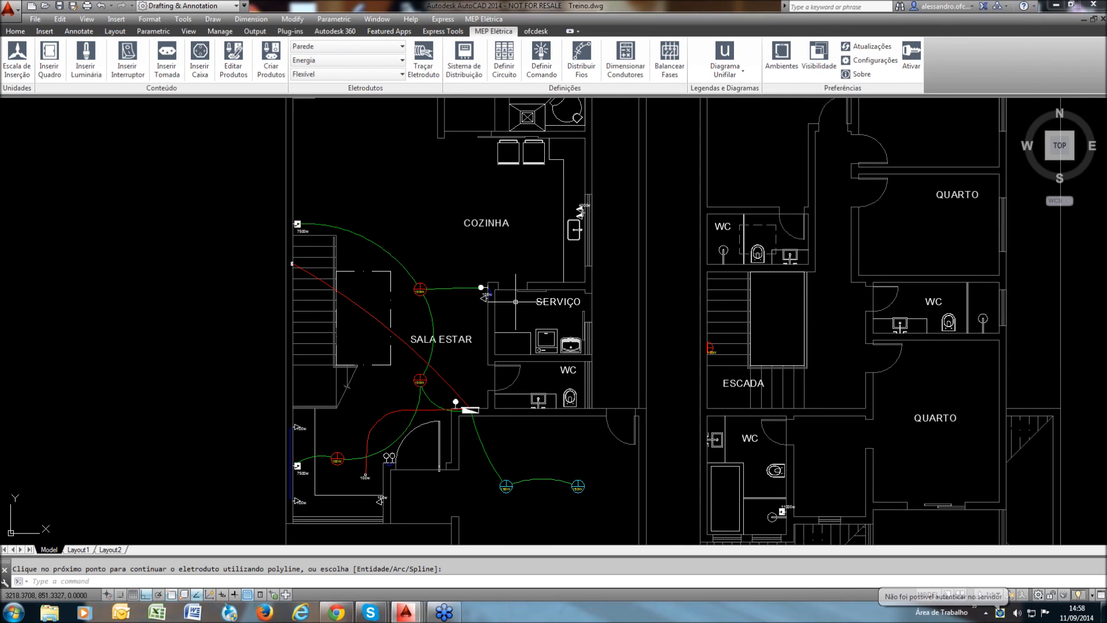
scroll(423, 412, up, 8)
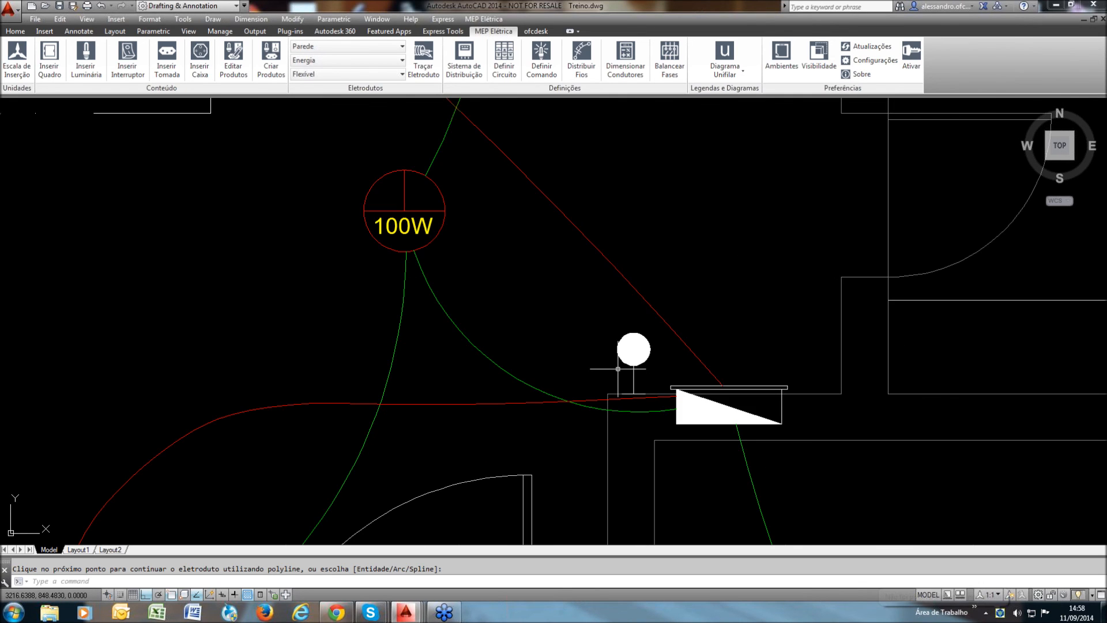
middle_drag(618, 368, 529, 385)
click(352, 49)
click(348, 83)
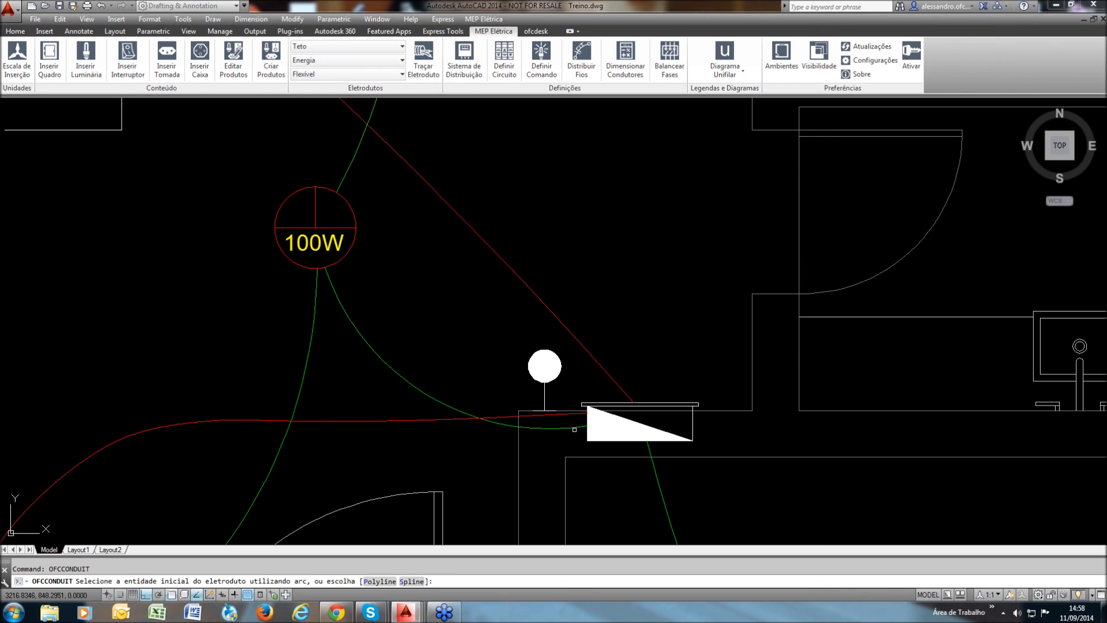
click(545, 402)
click(358, 260)
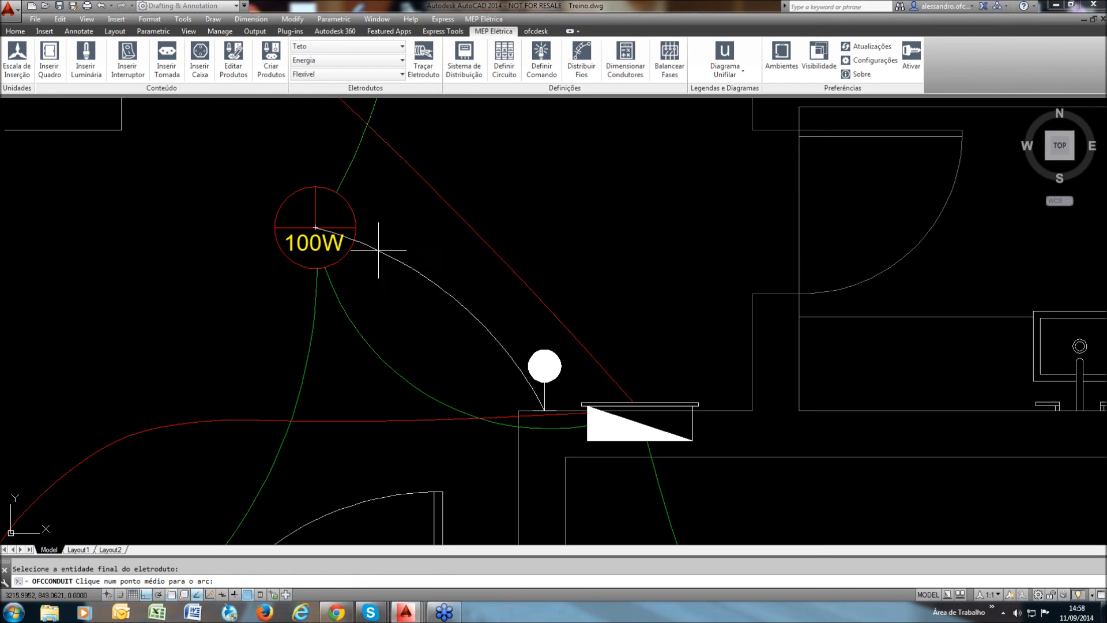
scroll(454, 297, down, 4)
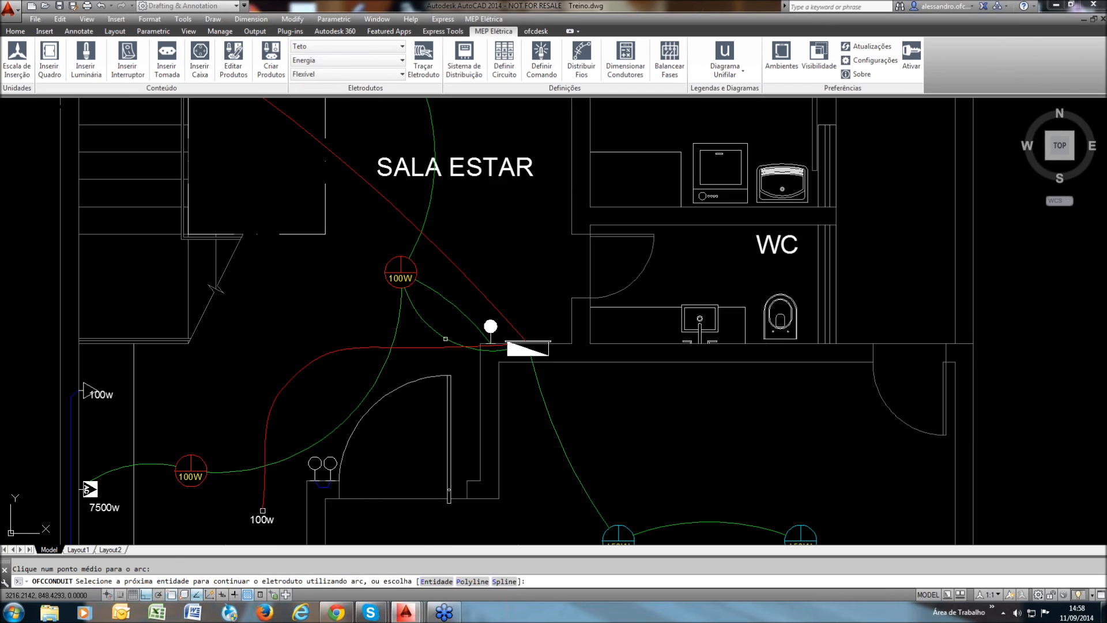
Set the conduit location to Piso
scroll(335, 236, up, 2)
scroll(438, 301, up, 2)
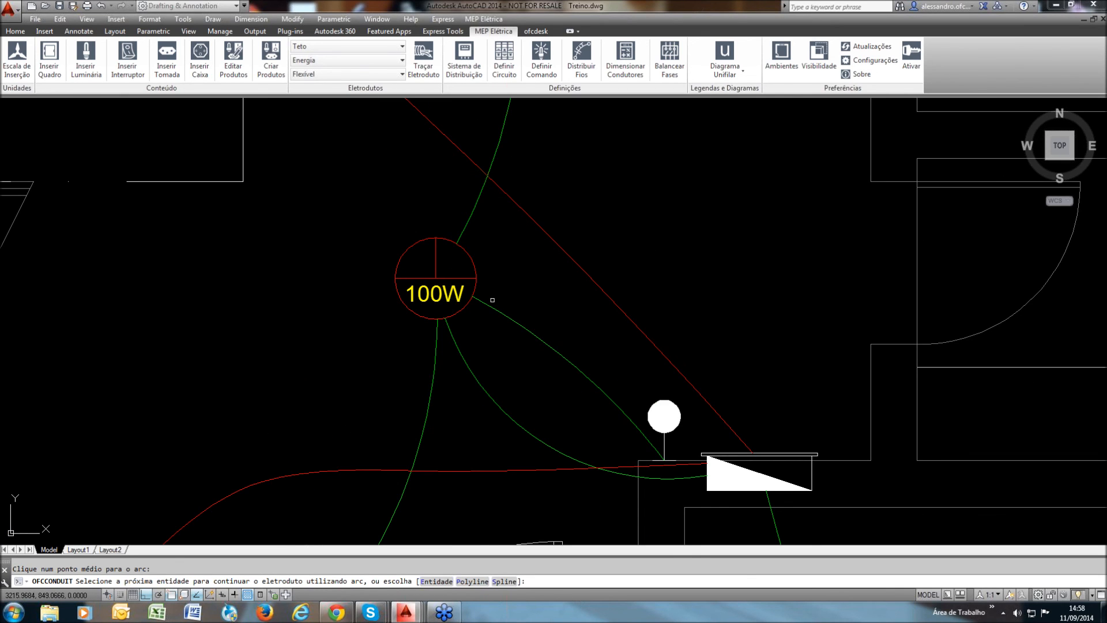
scroll(441, 315, down, 1)
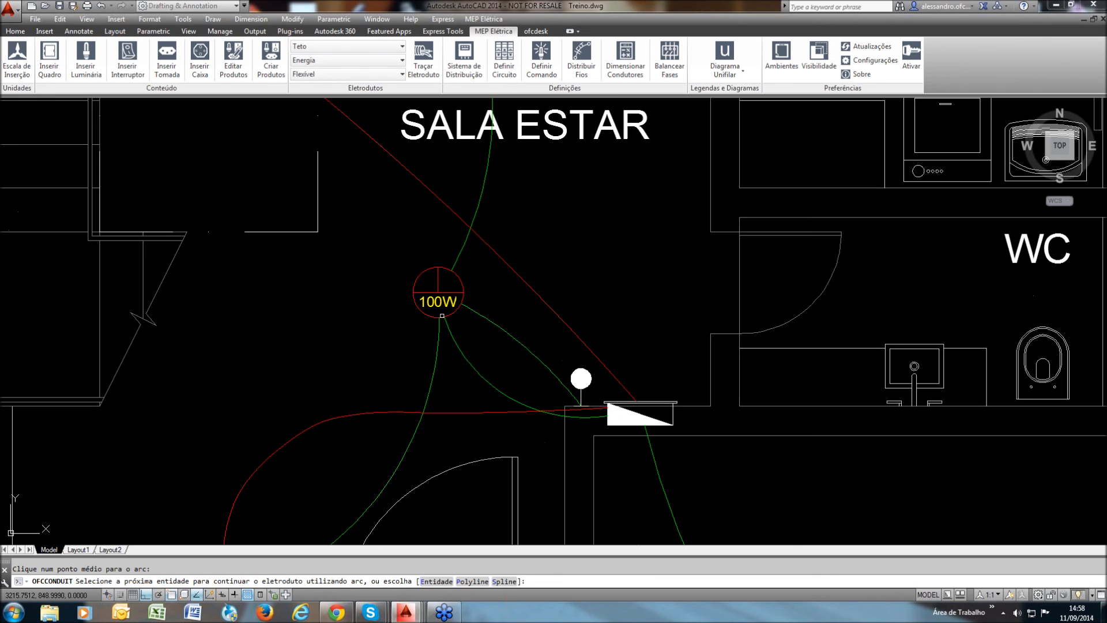
scroll(442, 316, down, 1)
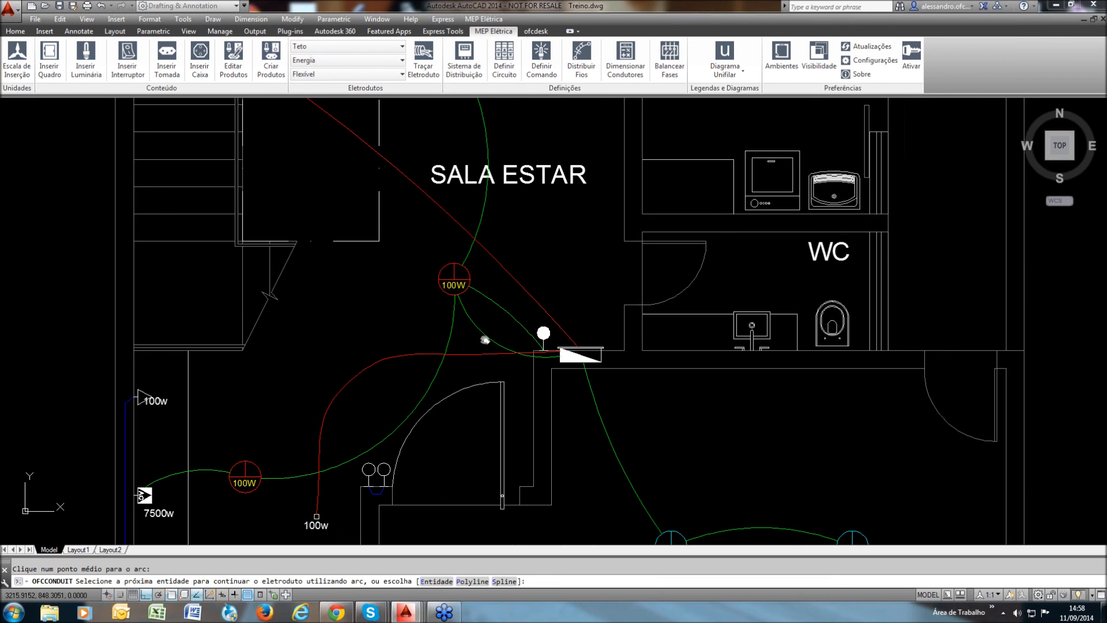
middle_drag(486, 340, 529, 263)
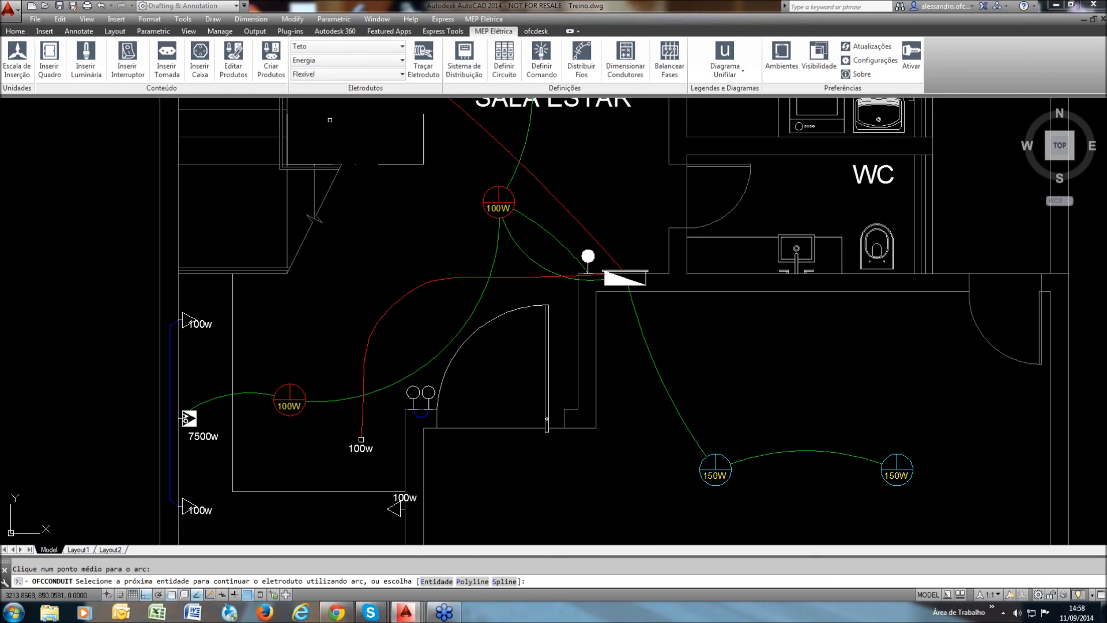
click(346, 47)
click(340, 81)
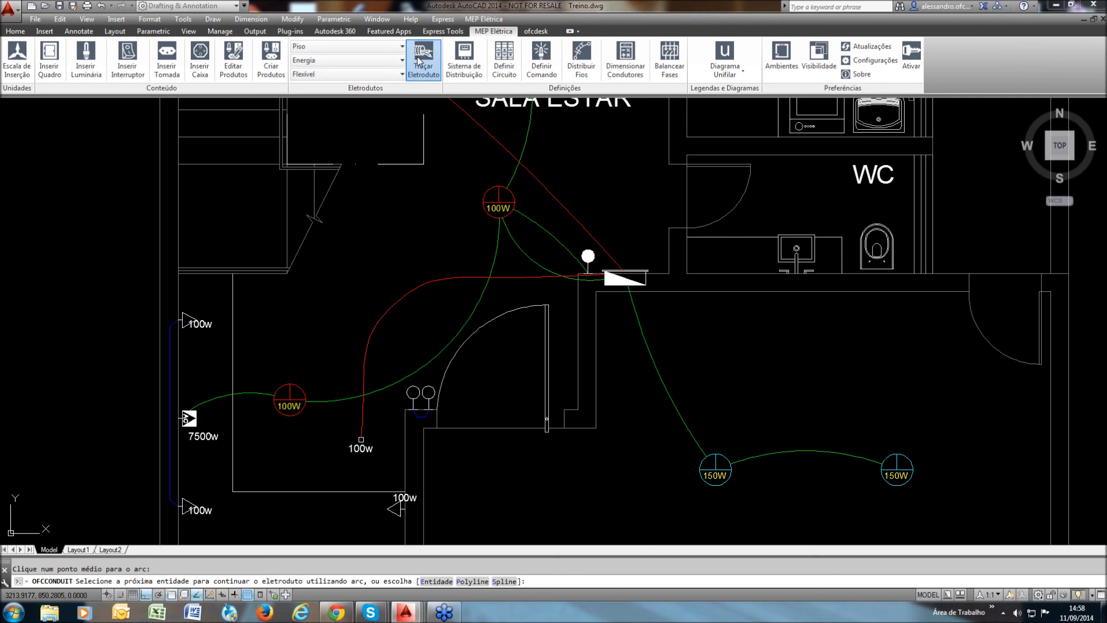
click(193, 321)
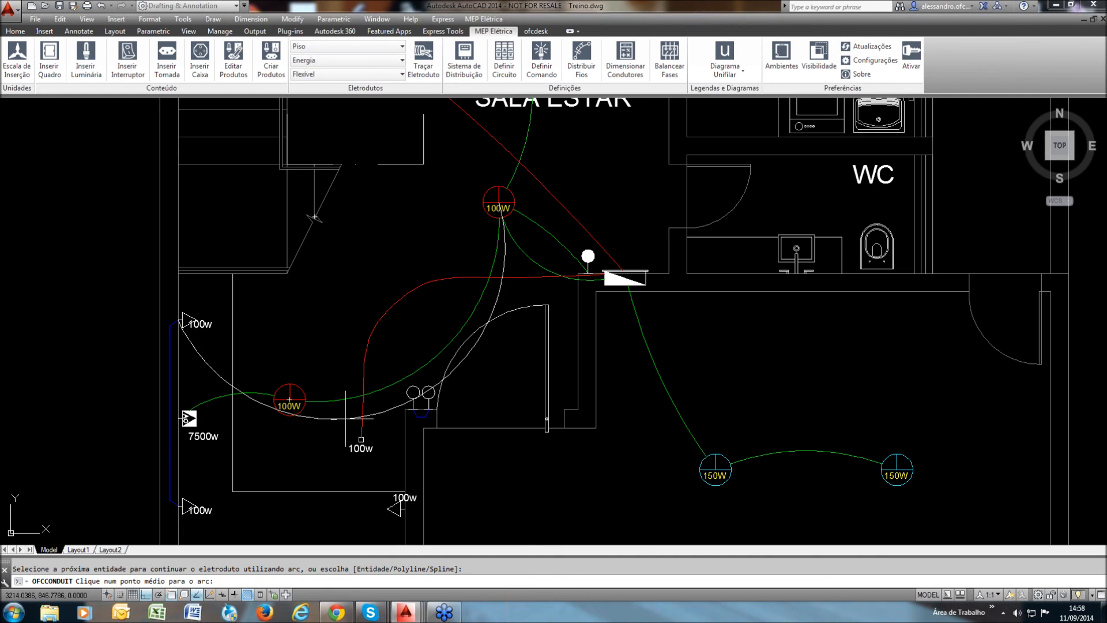
key(Escape)
key(Return)
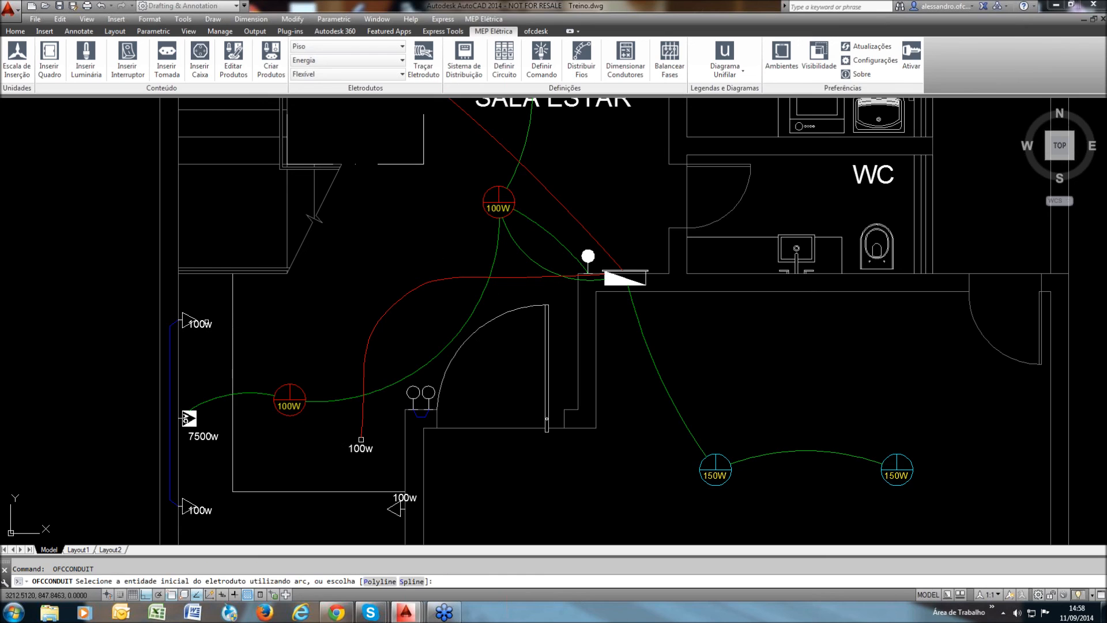
Trace an arc floor conduit from the 100w floor outlet to the upper 100w outlet on the left wall
click(423, 58)
click(360, 439)
click(192, 322)
click(328, 369)
scroll(335, 359, down, 2)
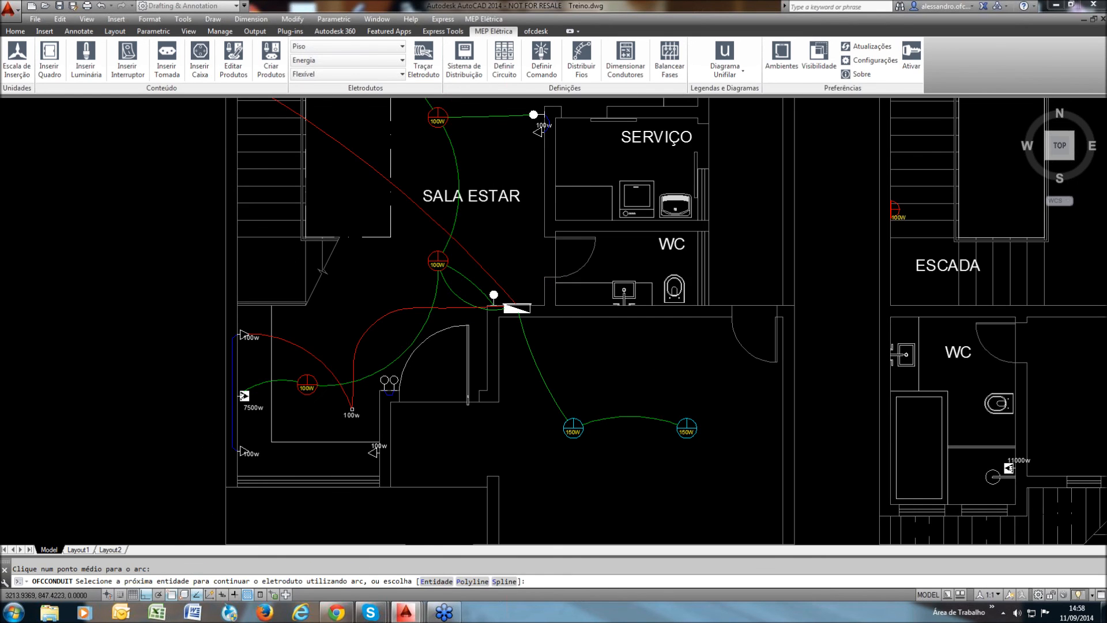
scroll(337, 357, down, 2)
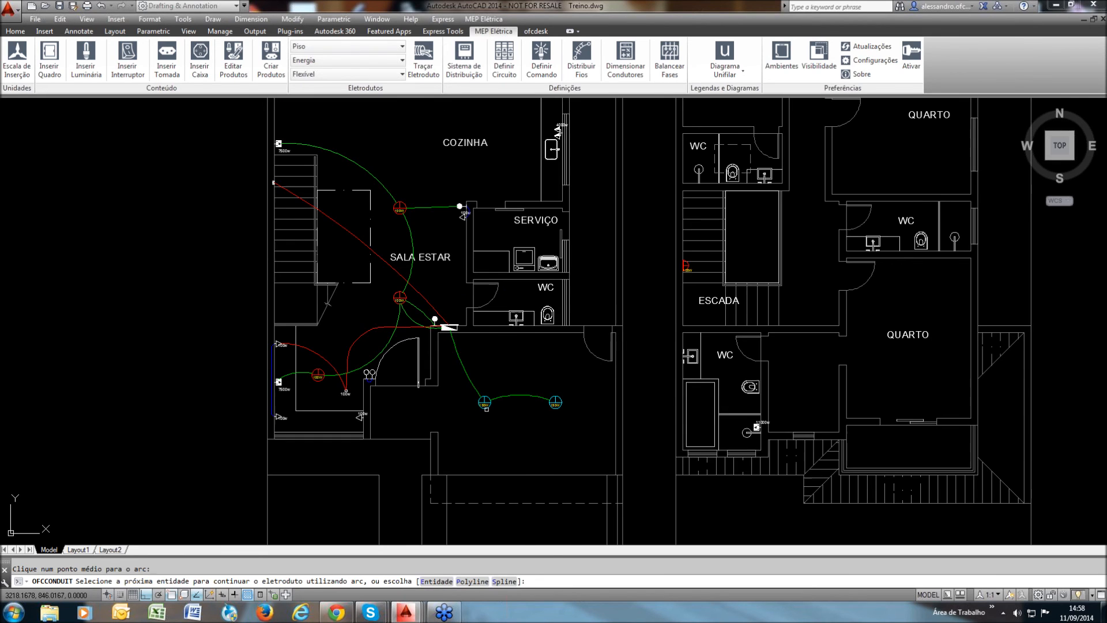
key(Return)
Insert a one-section parallel switch (Interruptor paralelo) in a 4"x2" box on the stair wall, between the 7500w outlet and the small box
scroll(315, 118, up, 2)
scroll(405, 270, down, 2)
middle_drag(529, 360, 507, 367)
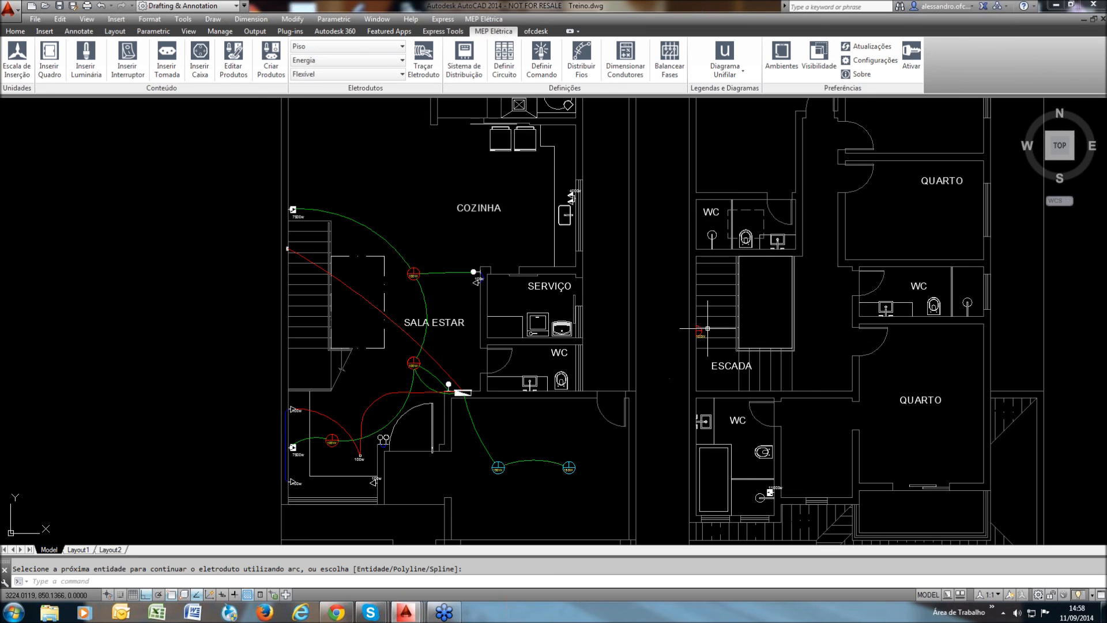
scroll(707, 328, up, 2)
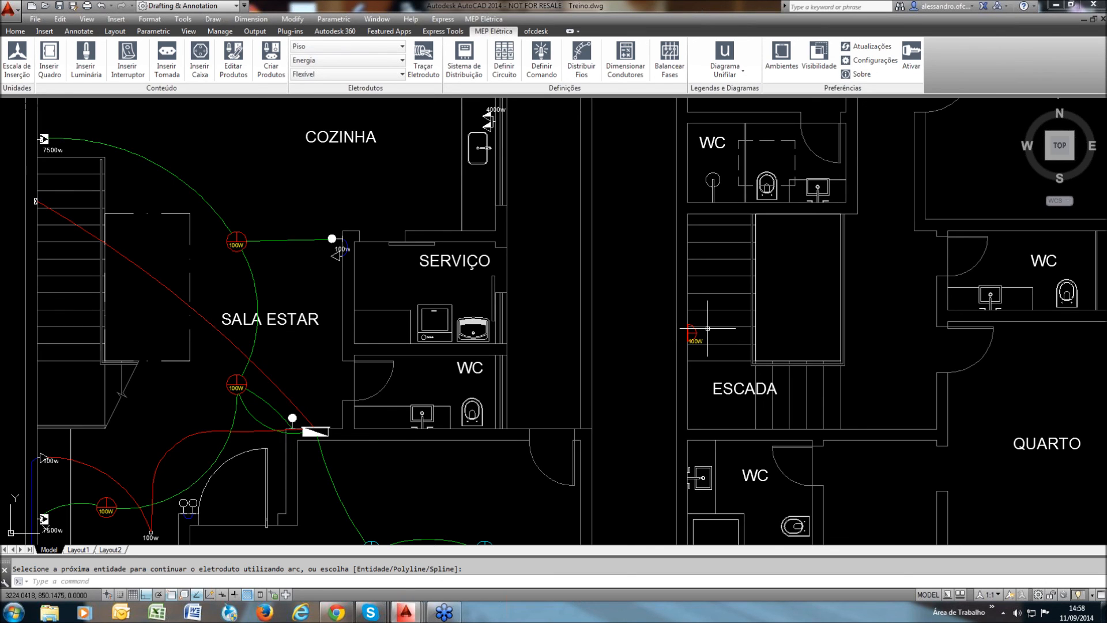
scroll(708, 328, up, 4)
scroll(769, 387, down, 4)
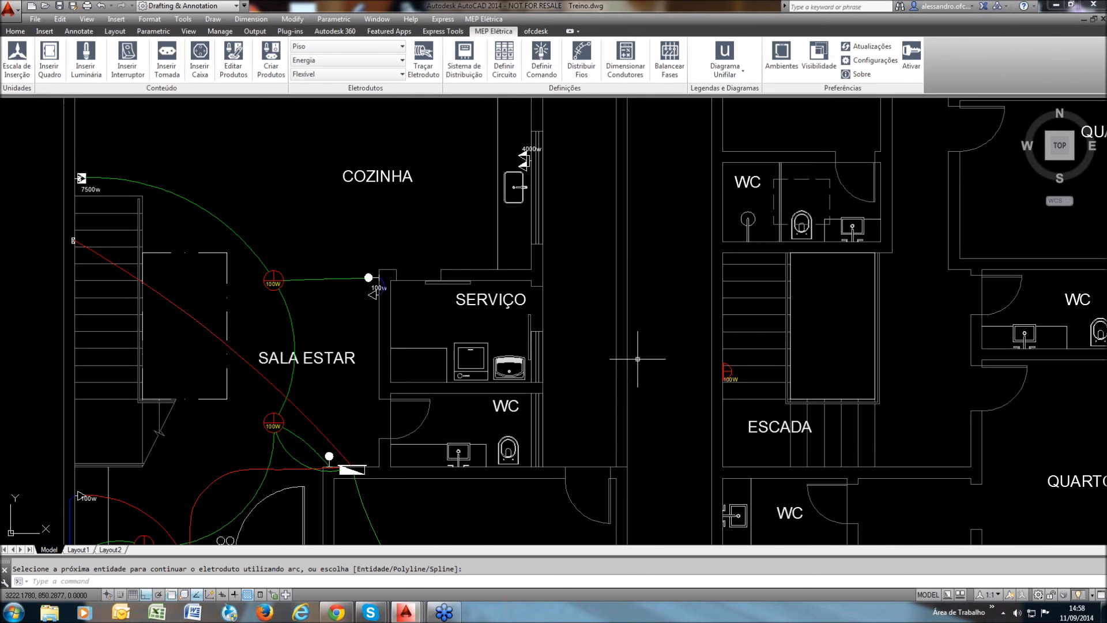
mouse_move(581, 470)
middle_down()
mouse_move(586, 437)
mouse_move(673, 475)
middle_up()
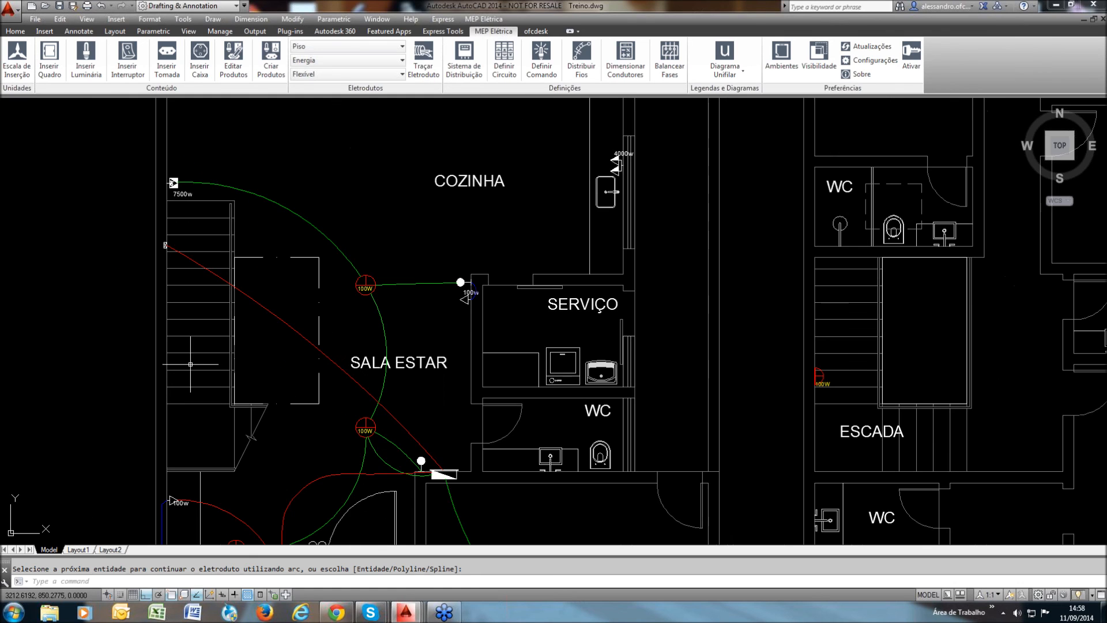
click(130, 68)
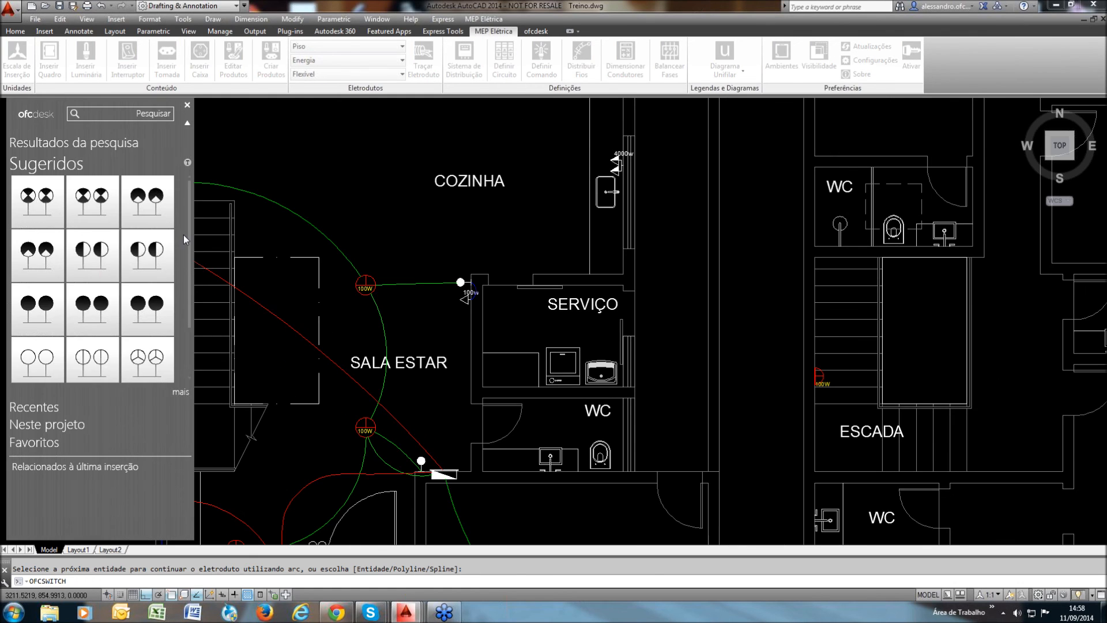
scroll(183, 234, down, 5)
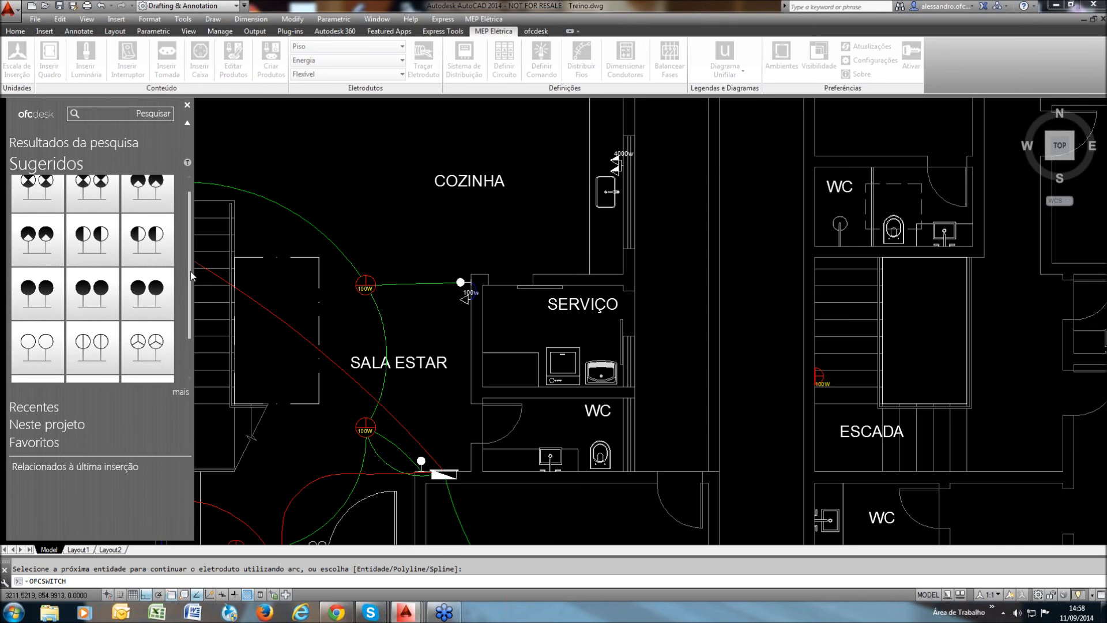
scroll(89, 232, down, 2)
mouse_move(90, 249)
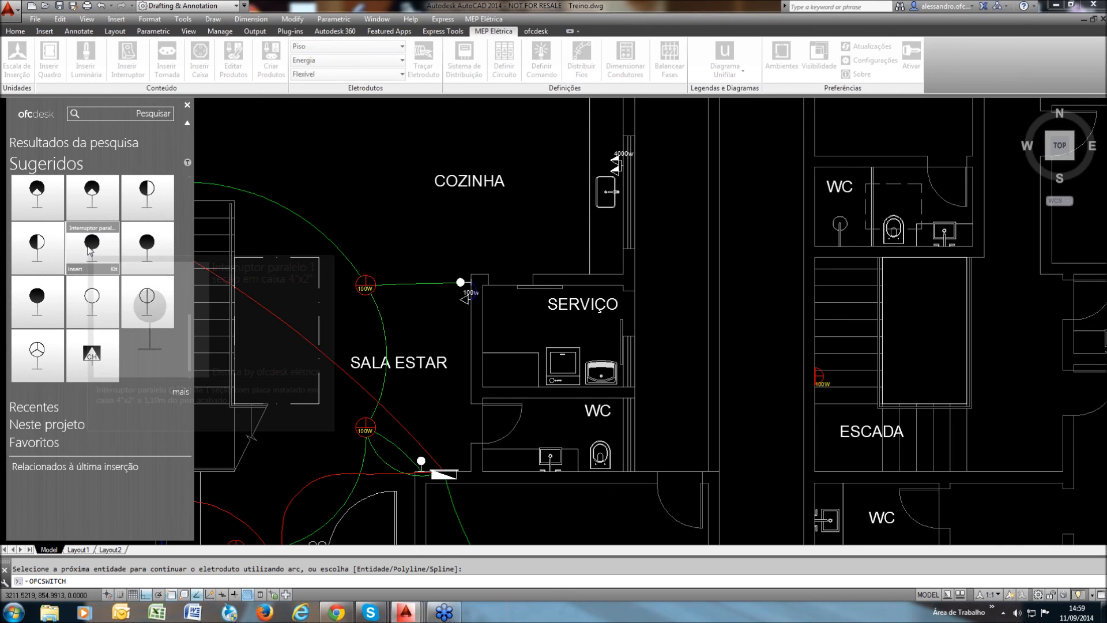
click(89, 249)
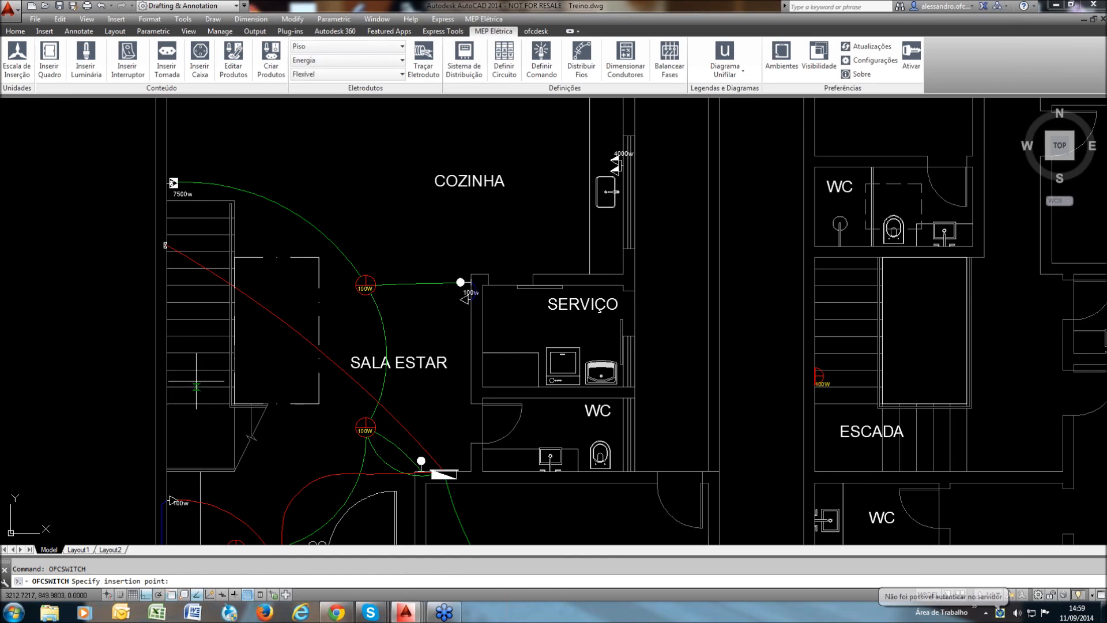
scroll(168, 242, up, 5)
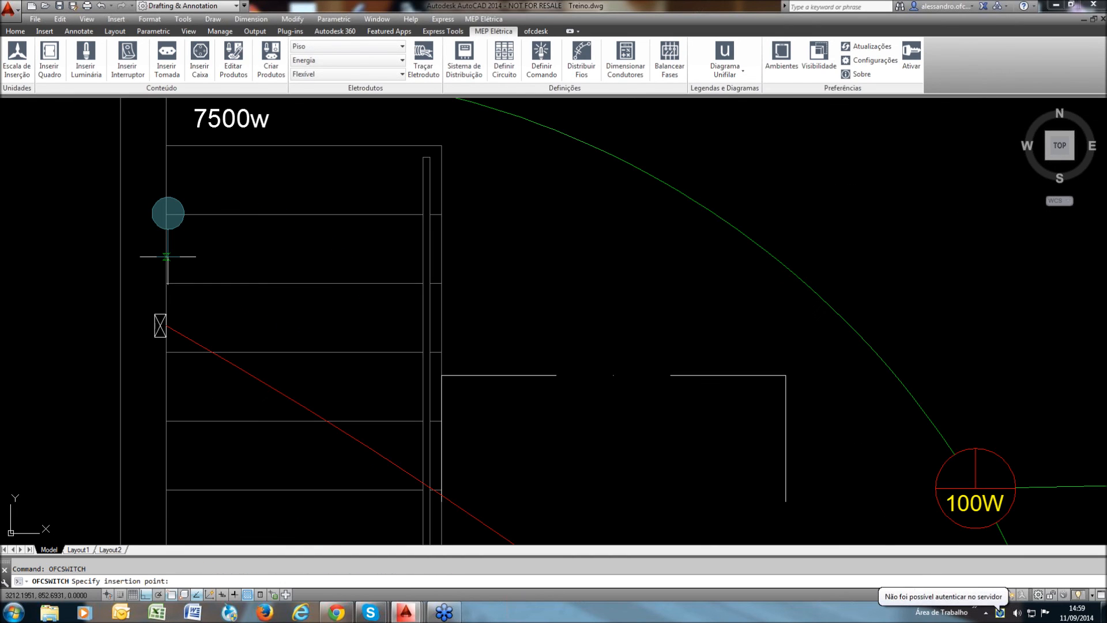
scroll(166, 255, down, 4)
click(174, 256)
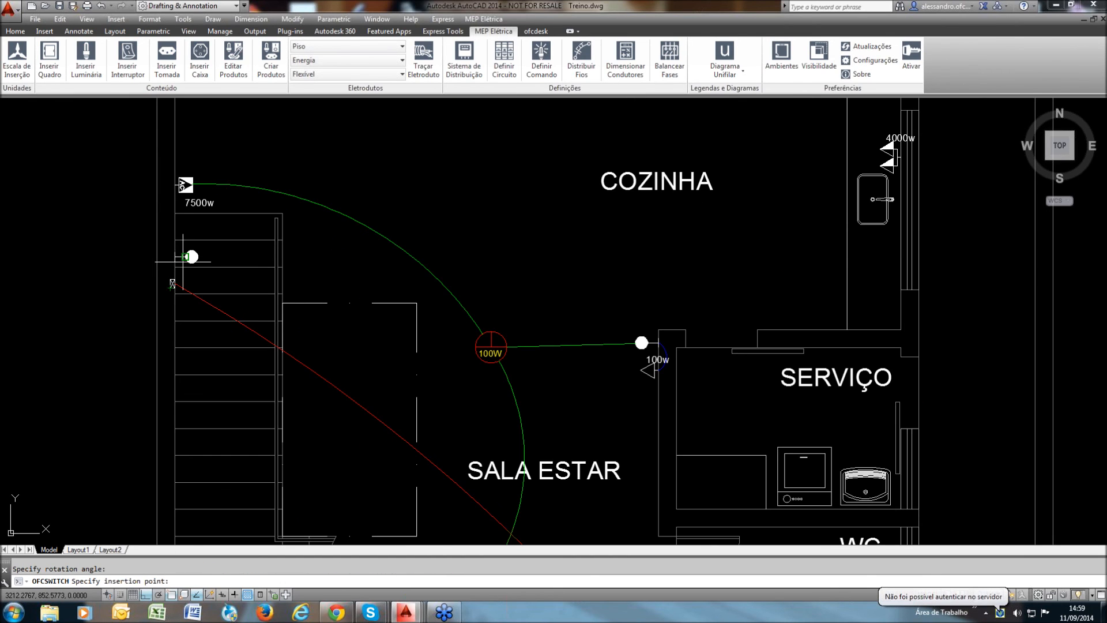
Place a second parallel switch on the upper-floor wall beside the foot of the ESCADA stairs and finish inserting switches
scroll(174, 256, down, 2)
scroll(186, 258, down, 2)
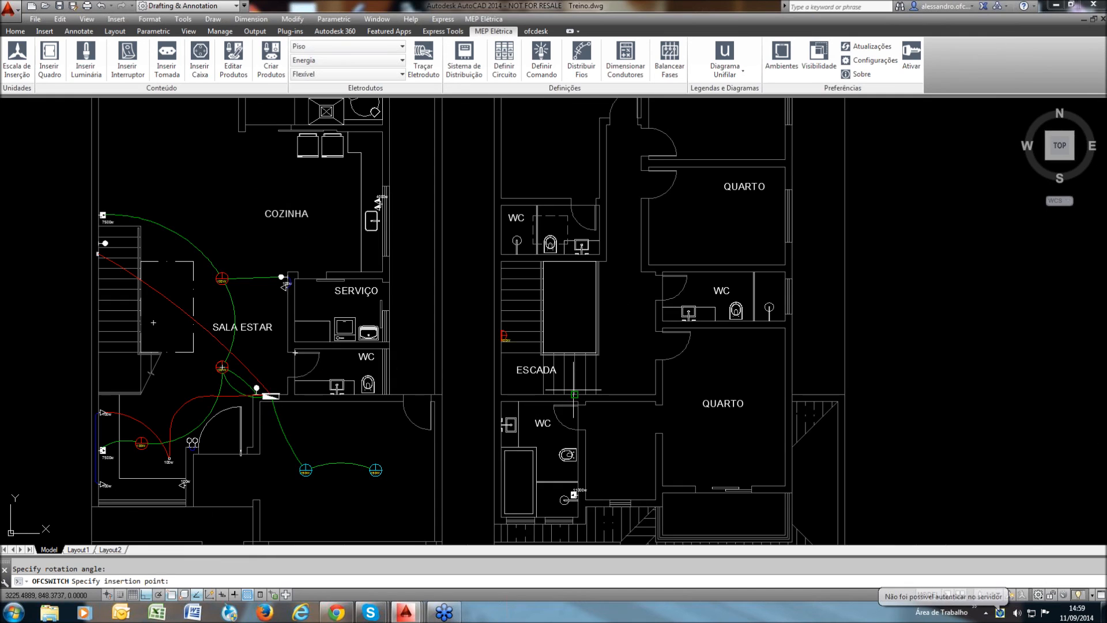
scroll(587, 385, up, 6)
click(650, 423)
click(671, 421)
scroll(674, 419, down, 8)
key(Return)
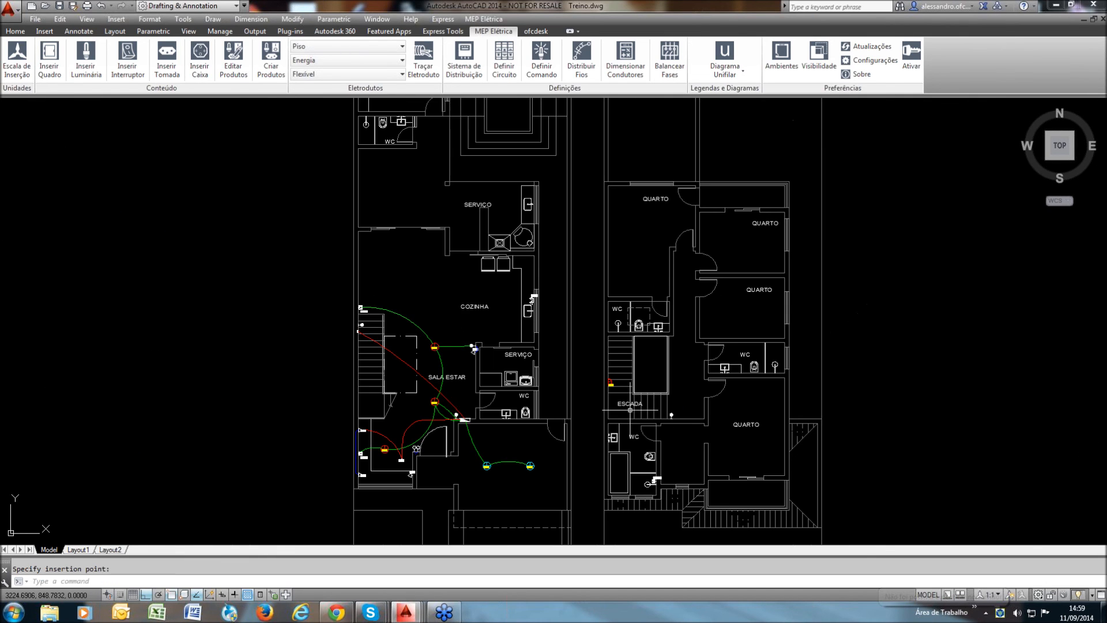
Set the conduit location to Parede and trace an arc conduit between the small box and the parallel switch on the stair wall
scroll(362, 315, up, 8)
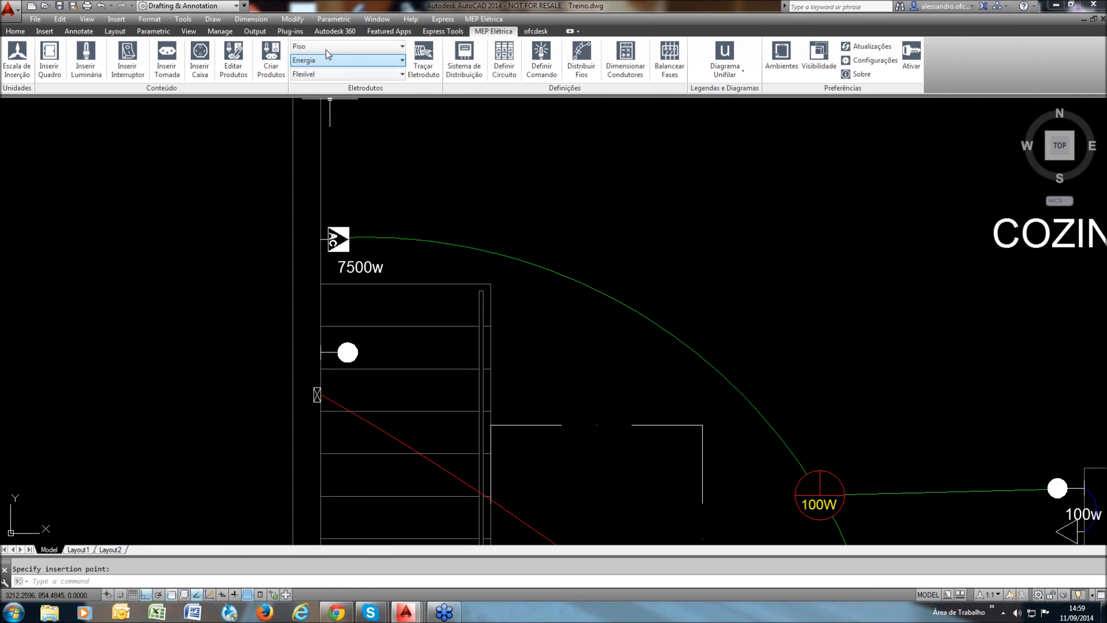
click(346, 46)
click(314, 68)
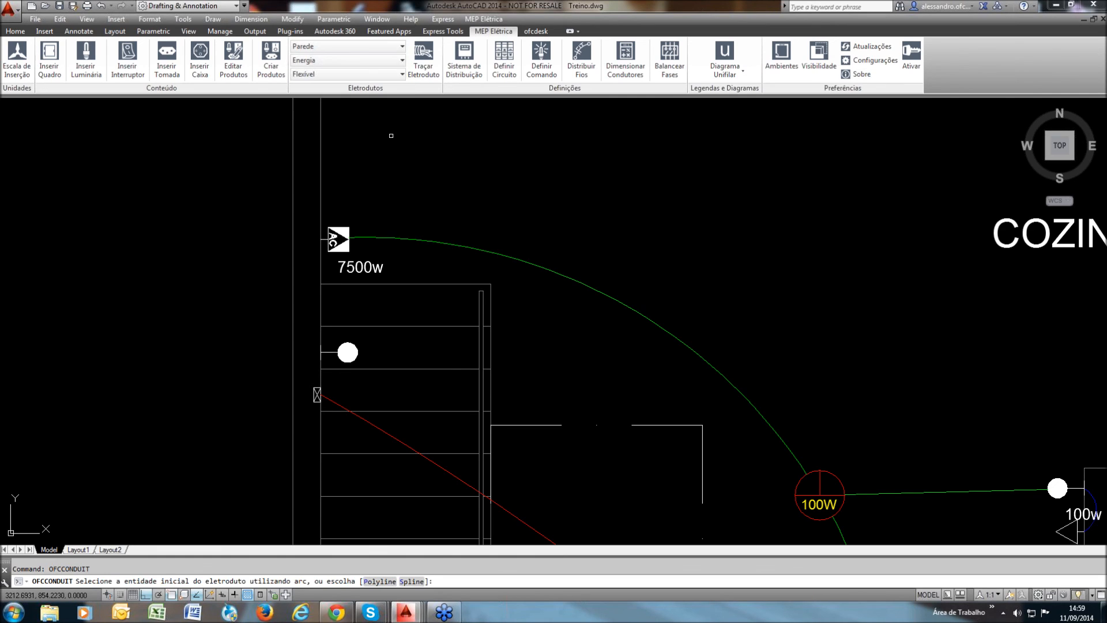
click(316, 394)
scroll(309, 313, down, 4)
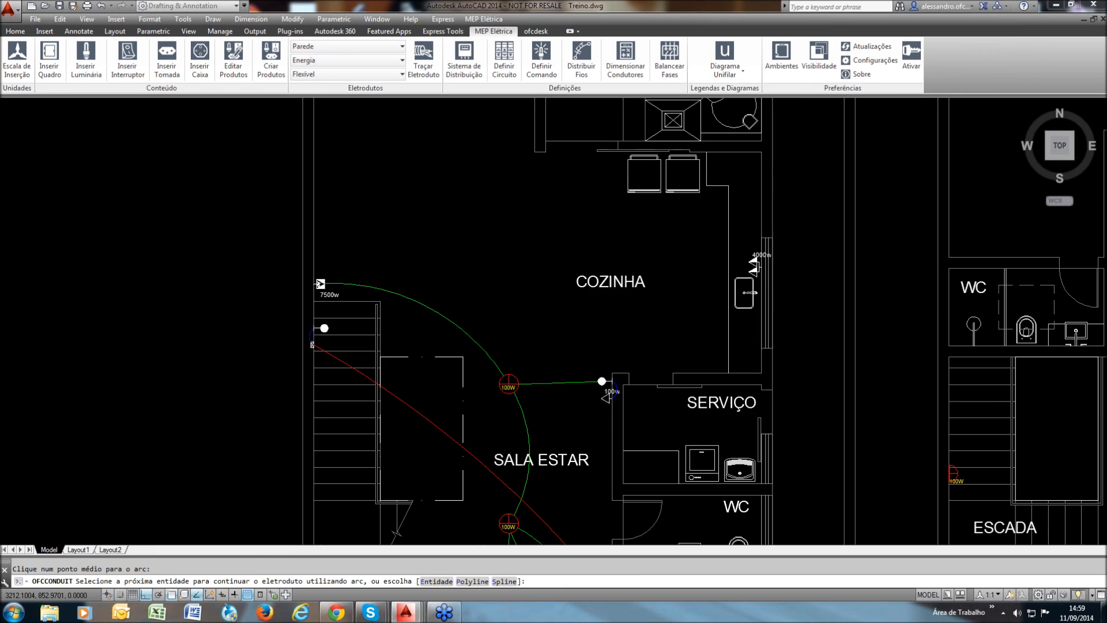
scroll(499, 323, down, 2)
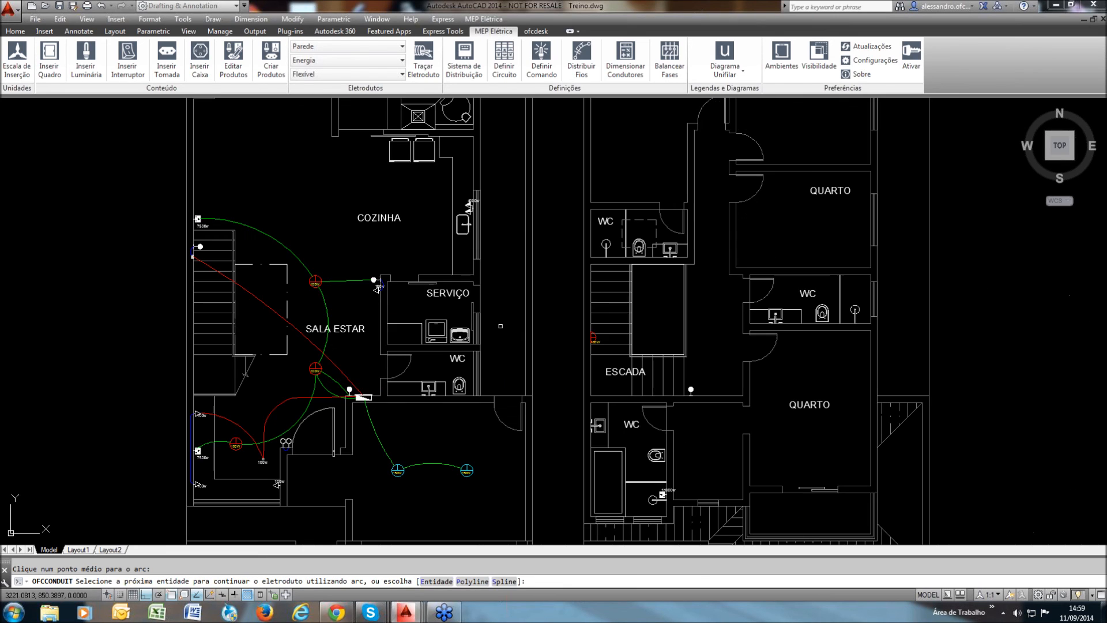
scroll(628, 361, up, 4)
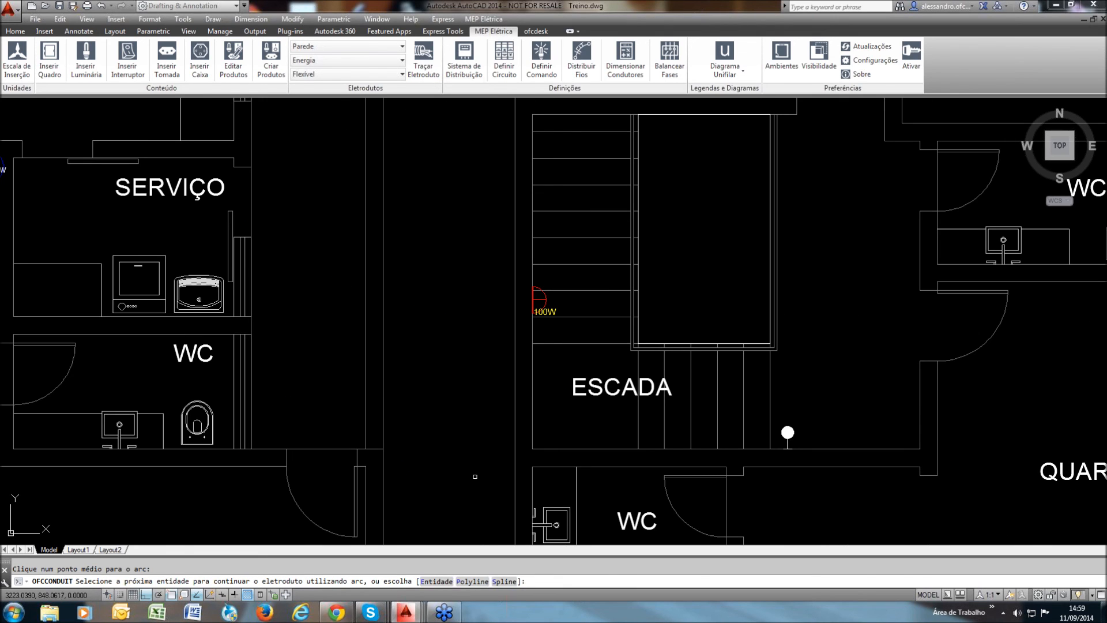
text(P)
key(Return)
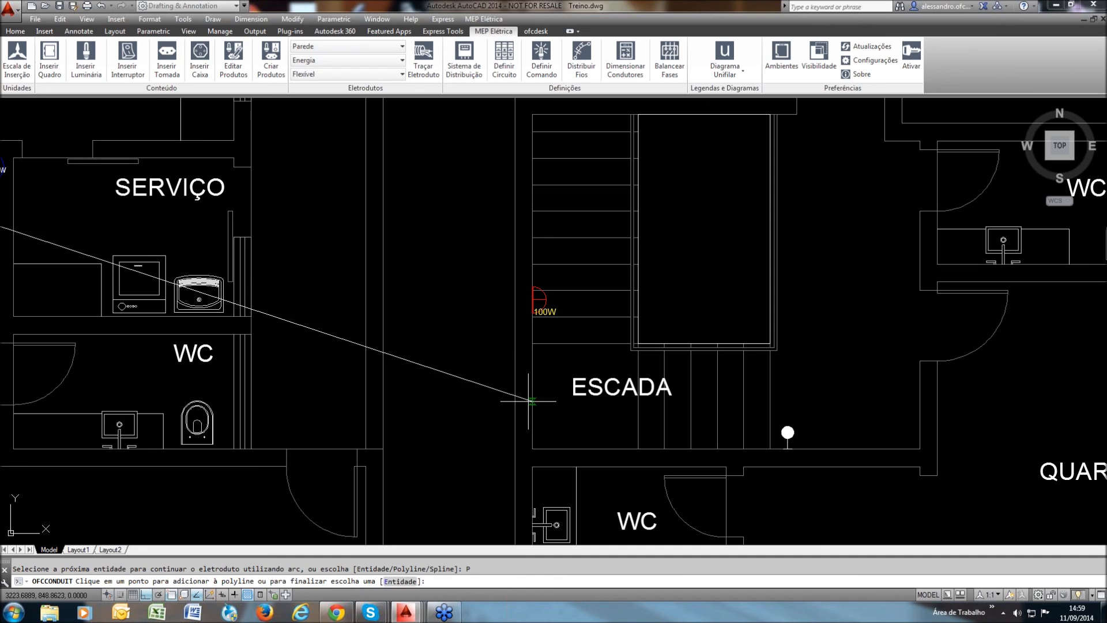
key(Escape)
Trace a polyline wall conduit from the 100W wall light on the ESCADA stairs, inside the walls, to the parallel switch at the stair foot
key(Return)
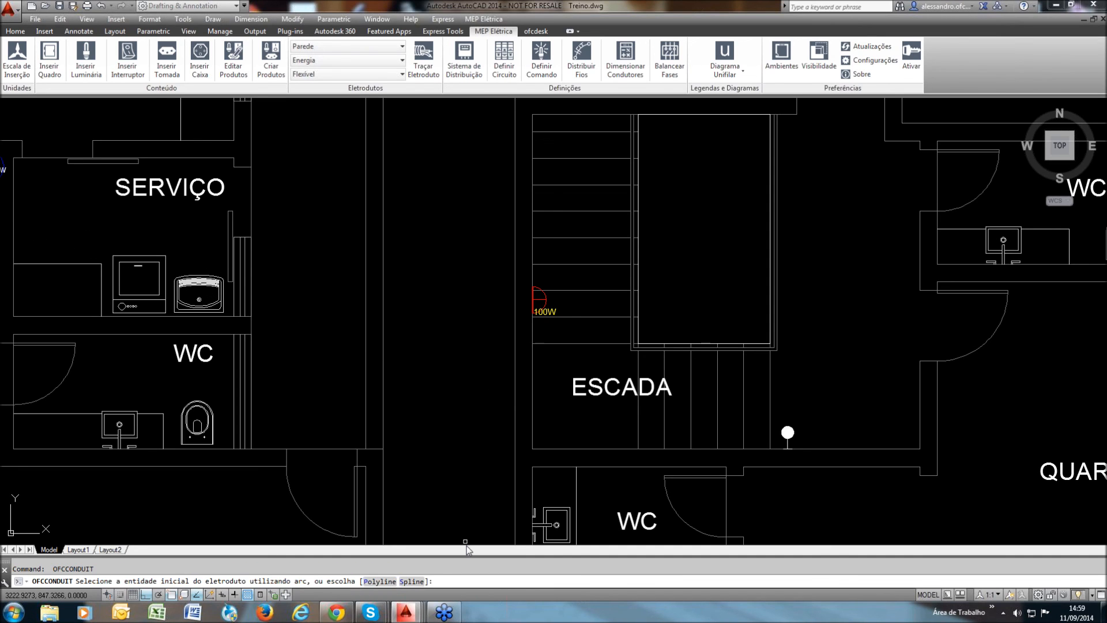
text(P)
key(Return)
scroll(533, 314, up, 2)
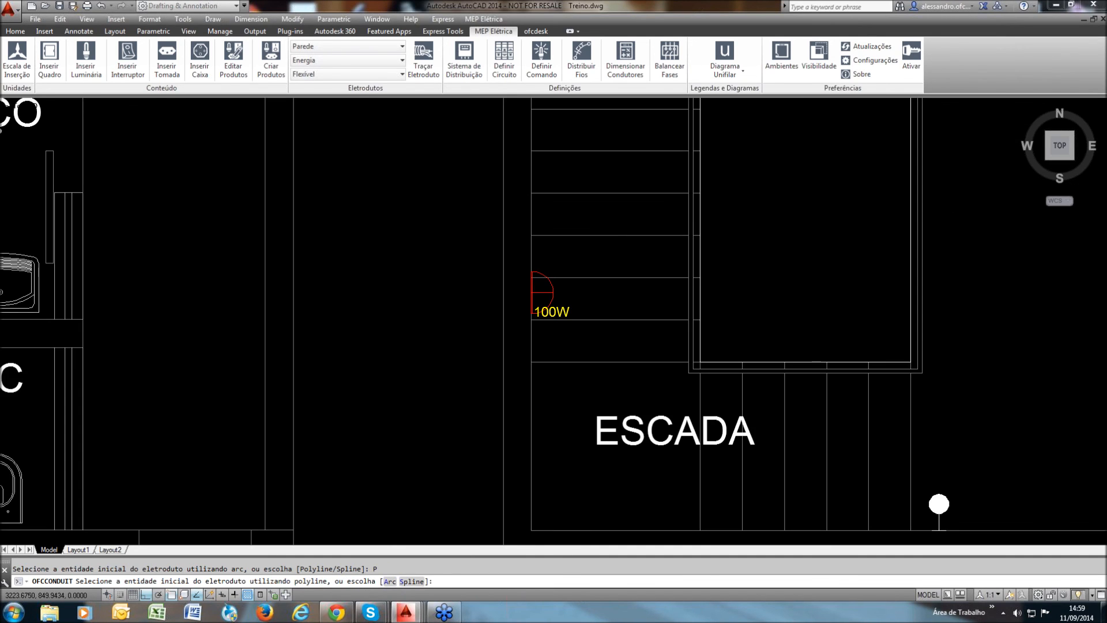
scroll(531, 310, up, 2)
click(530, 310)
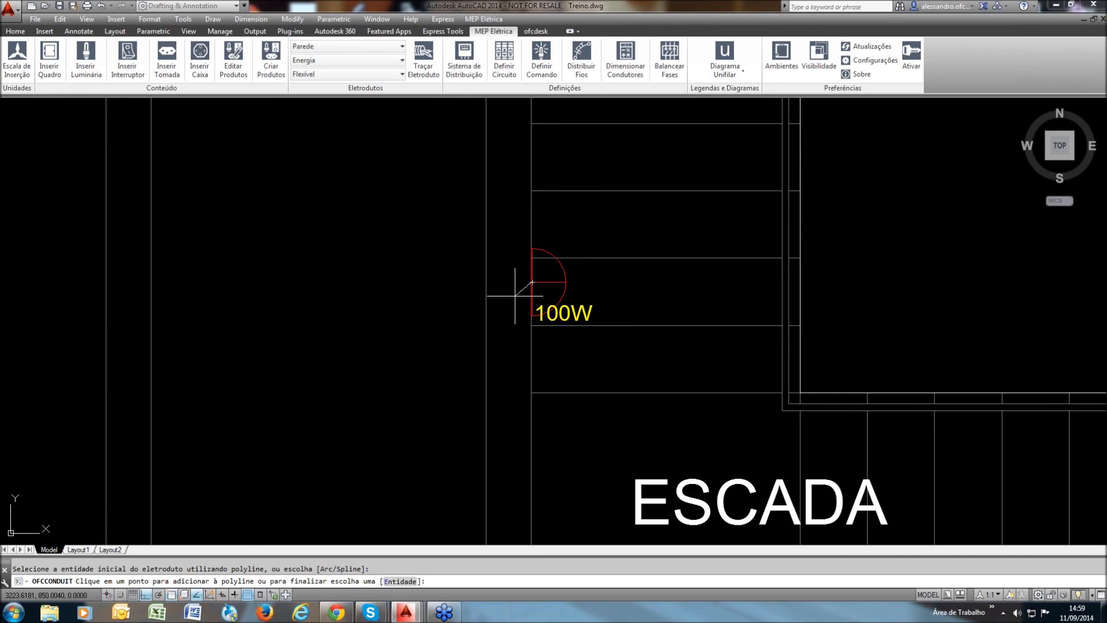
scroll(515, 295, down, 2)
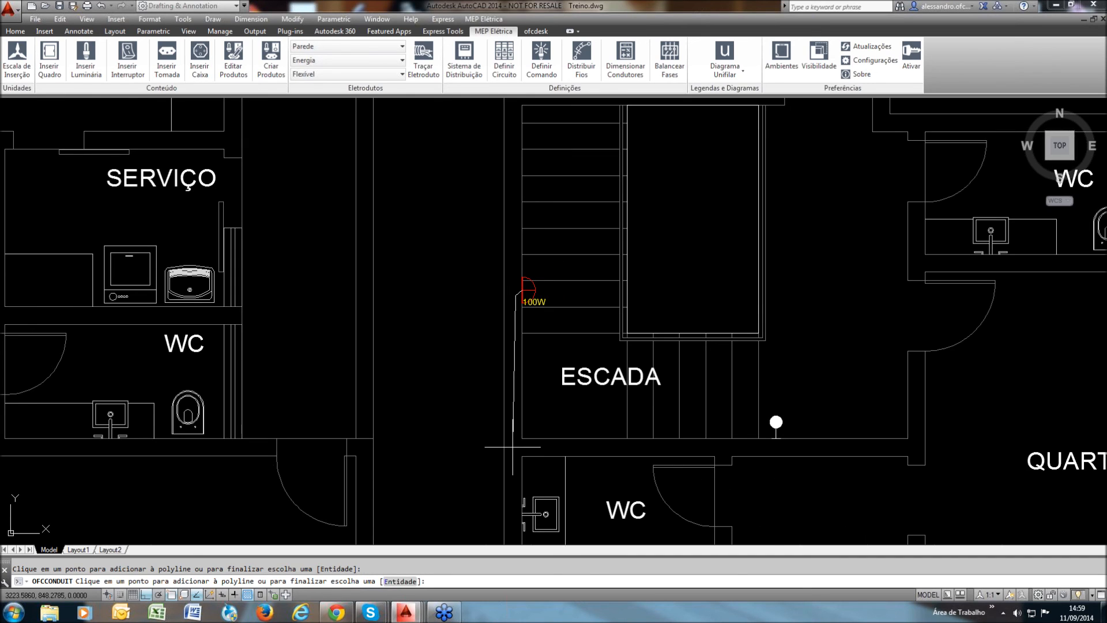
click(513, 446)
scroll(772, 447, up, 2)
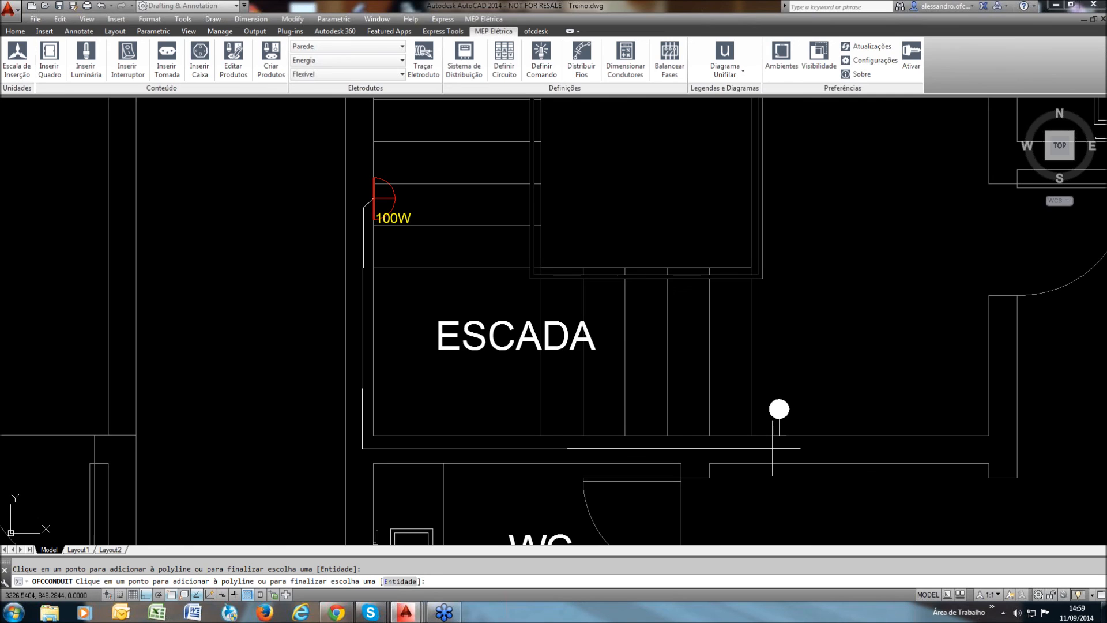
click(400, 581)
click(779, 411)
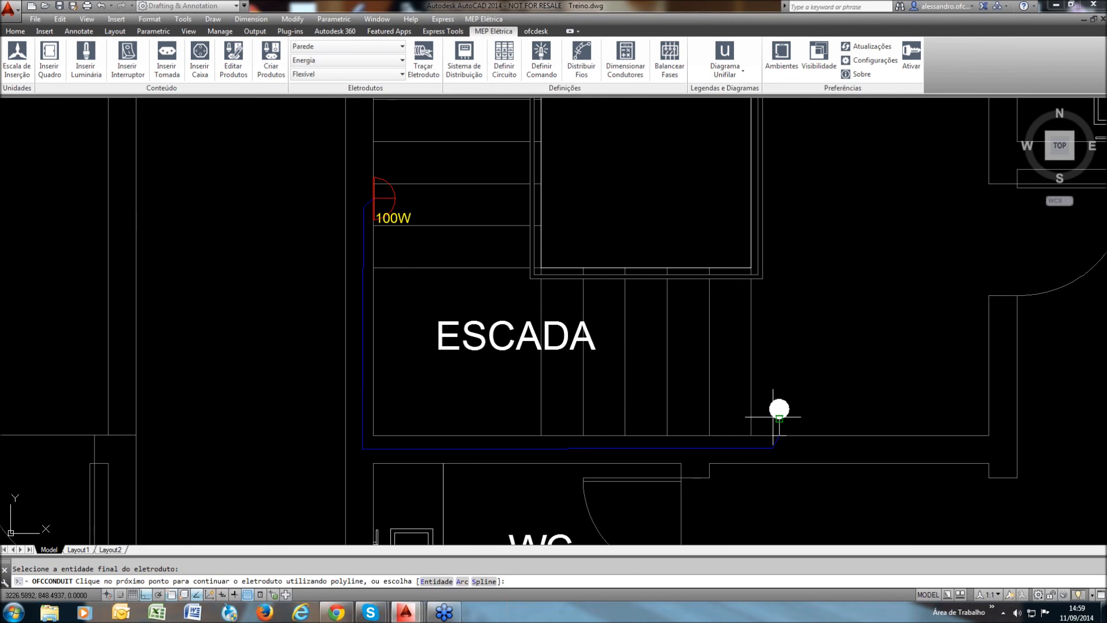
scroll(701, 423, down, 2)
middle_drag(674, 391, 763, 415)
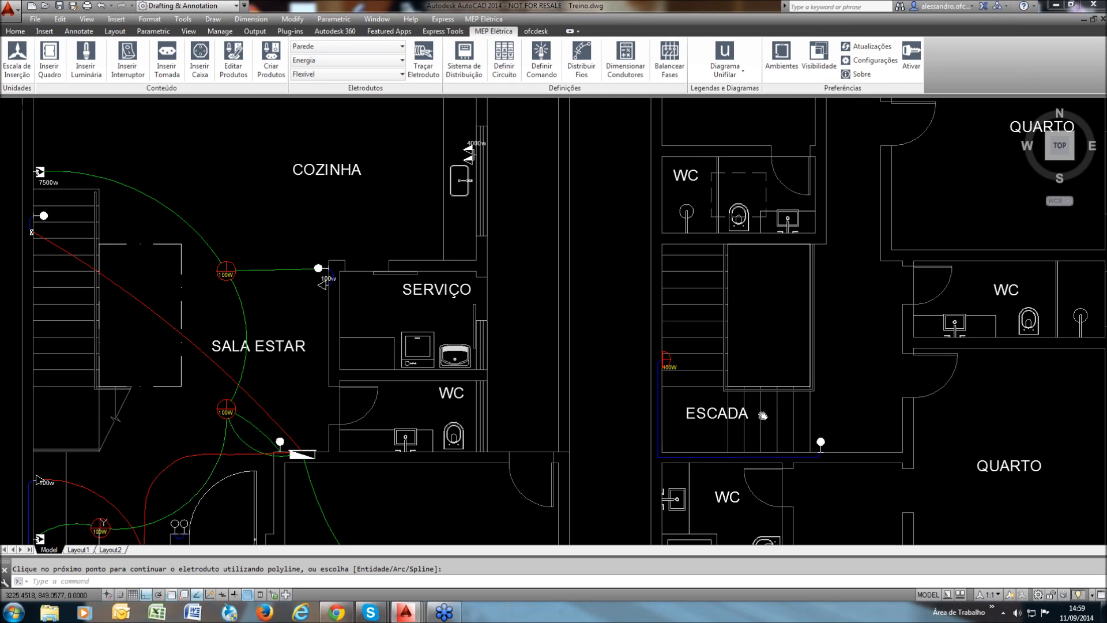
middle_drag(762, 415, 828, 370)
middle_drag(541, 436, 541, 433)
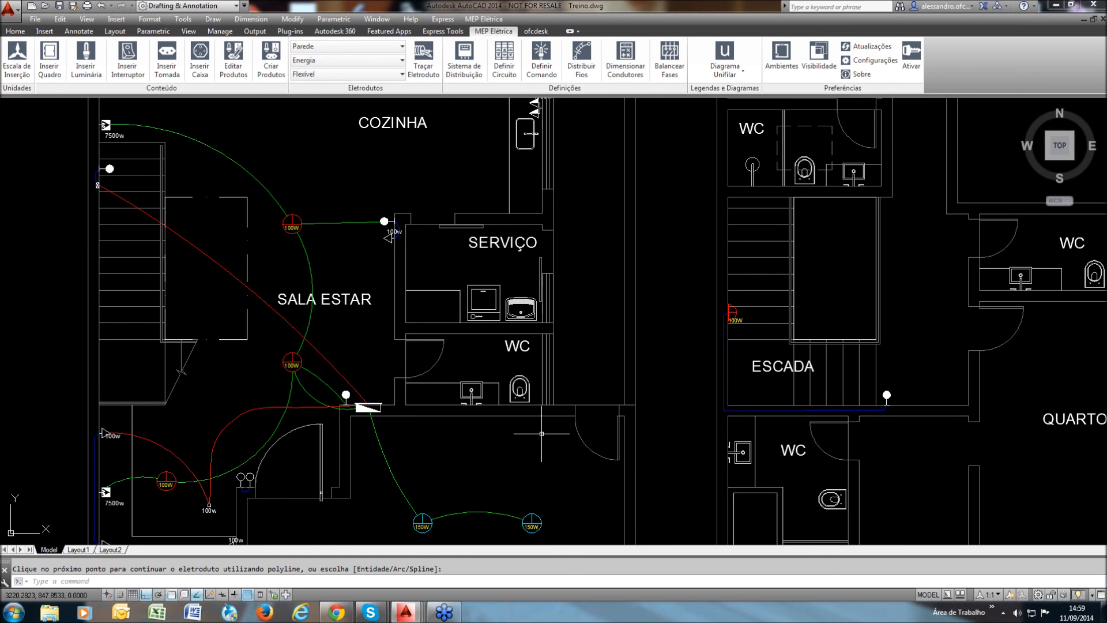
middle_drag(687, 427, 684, 428)
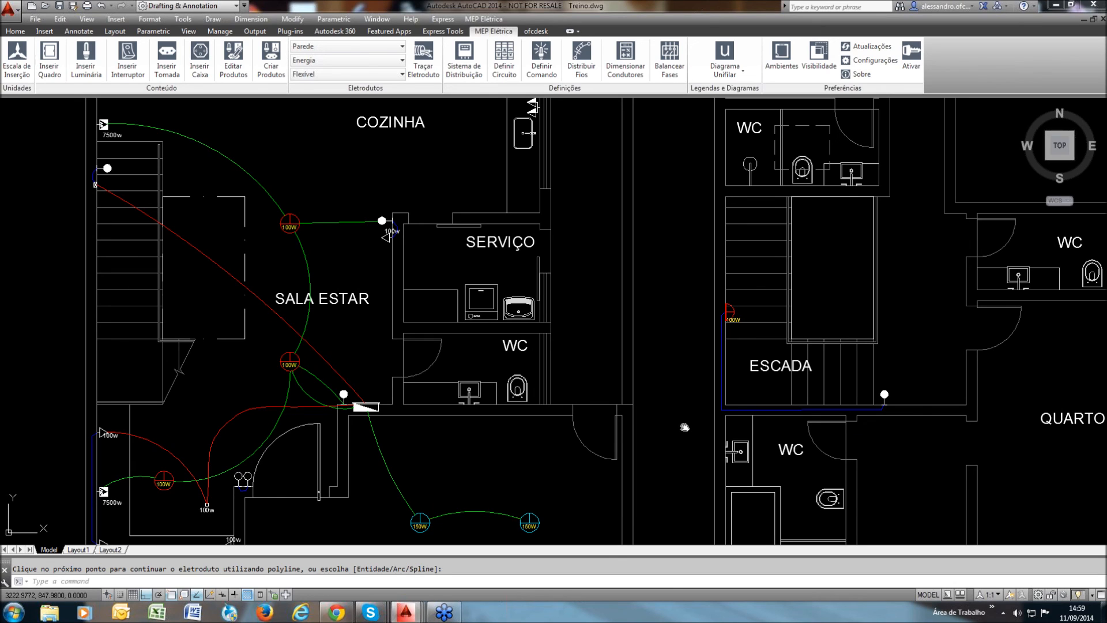
middle_drag(684, 428, 682, 427)
double_click(681, 427)
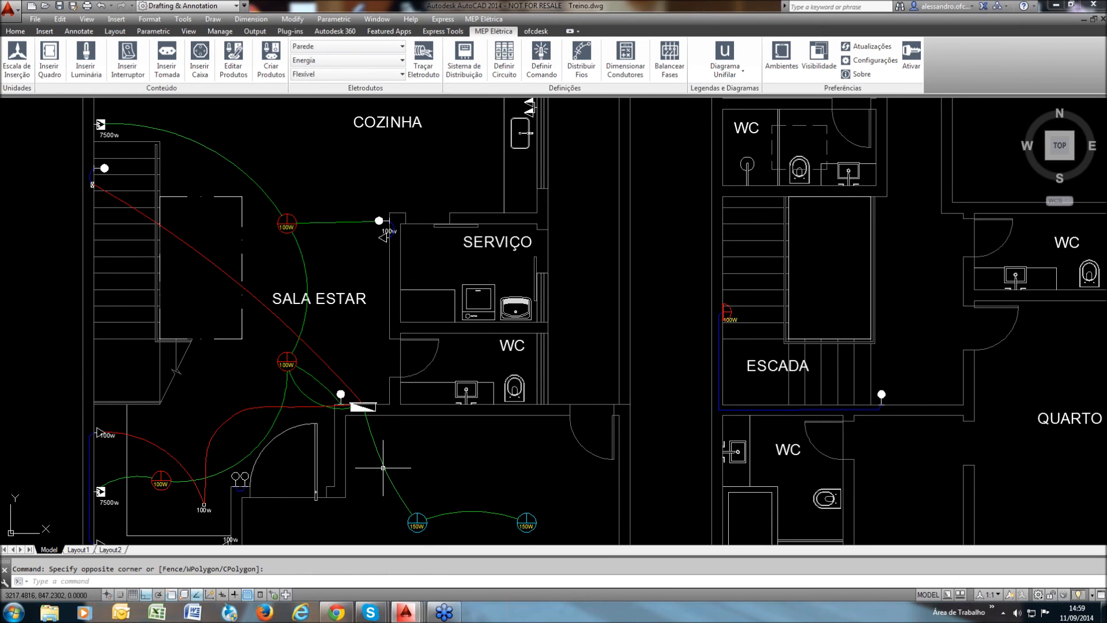
Reshape the ceiling conduit between the distribution board and the nearer 150W light into an almost straight run, then deselect it
scroll(382, 474, up, 5)
click(387, 449)
click(388, 449)
click(401, 451)
click(402, 451)
click(402, 452)
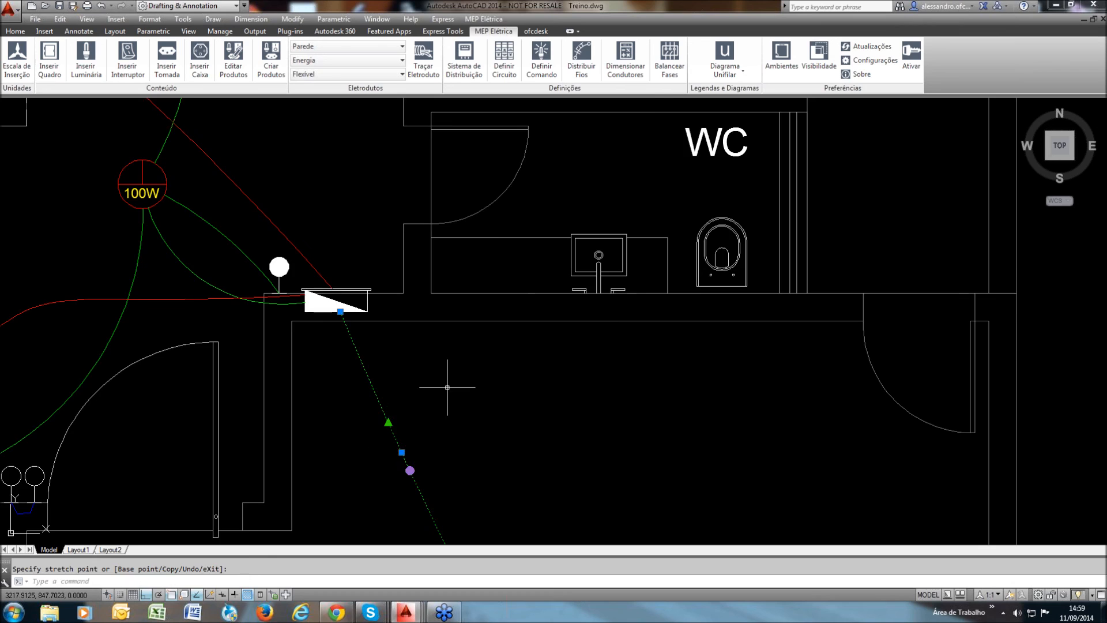
scroll(447, 387, down, 2)
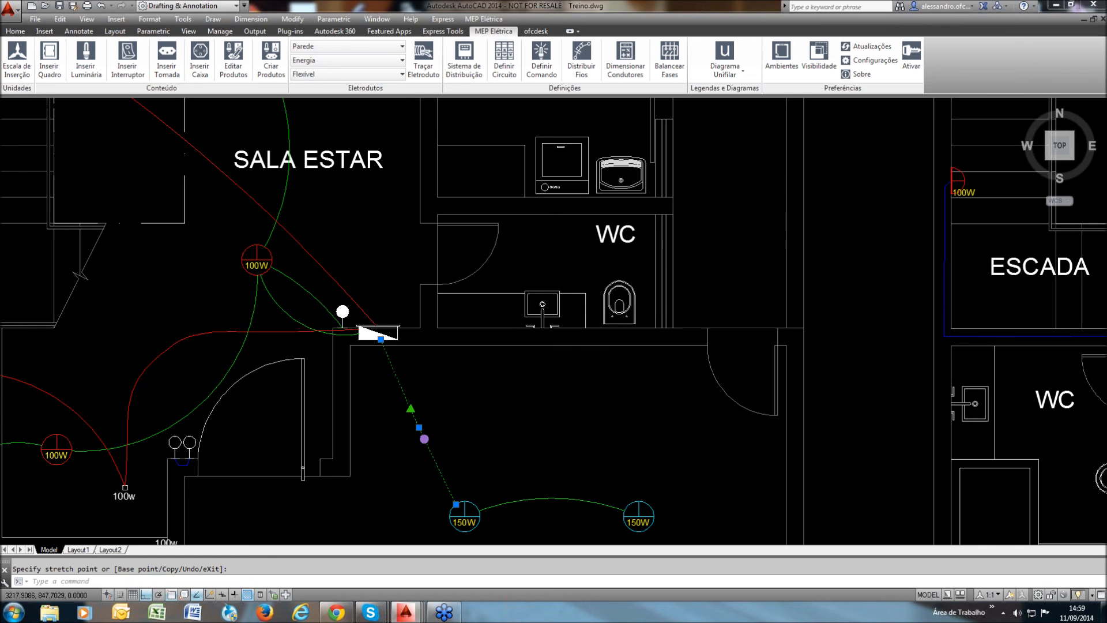
key(Escape)
Stretch the two 150W lights and their conduits about 3.5 units straight down into the GARAGEM area
scroll(569, 464, down, 2)
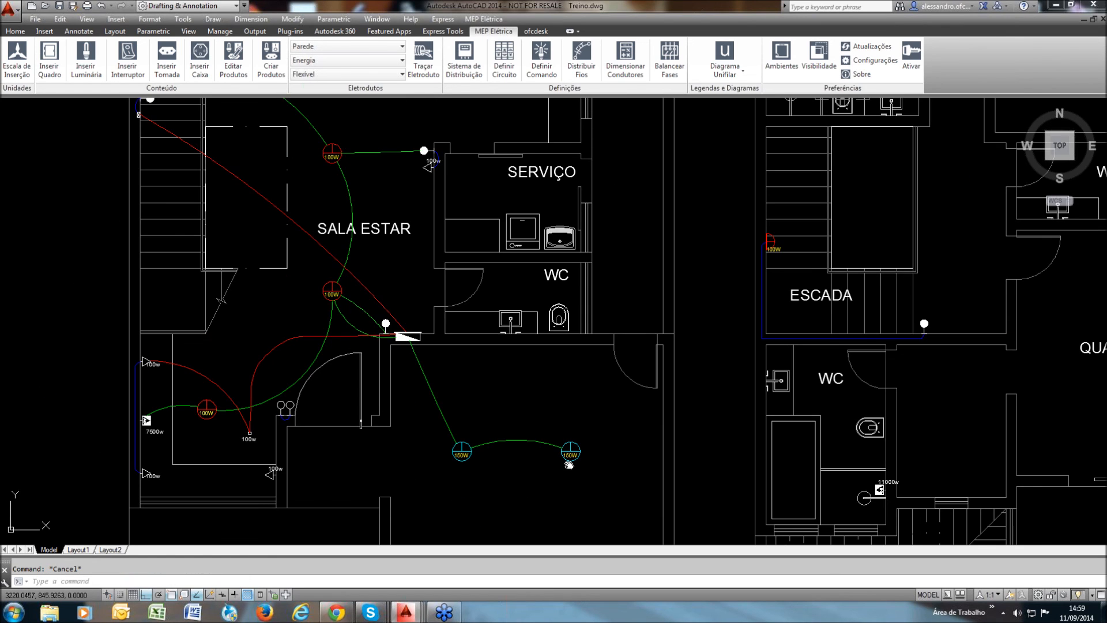
scroll(569, 464, up, 2)
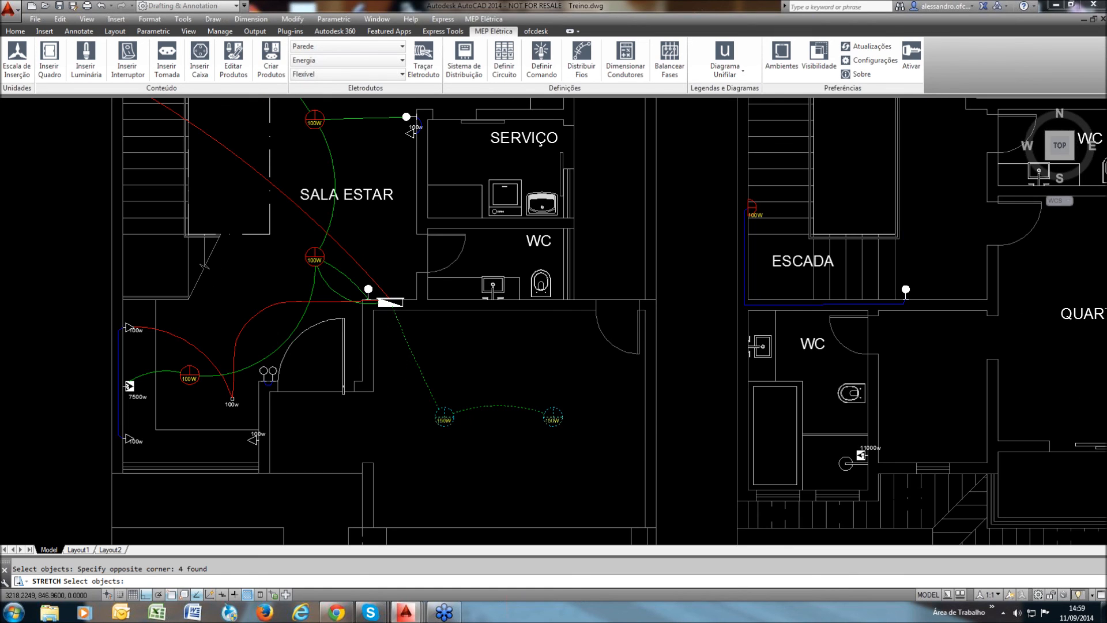
key(Return)
scroll(452, 376, down, 4)
click(479, 416)
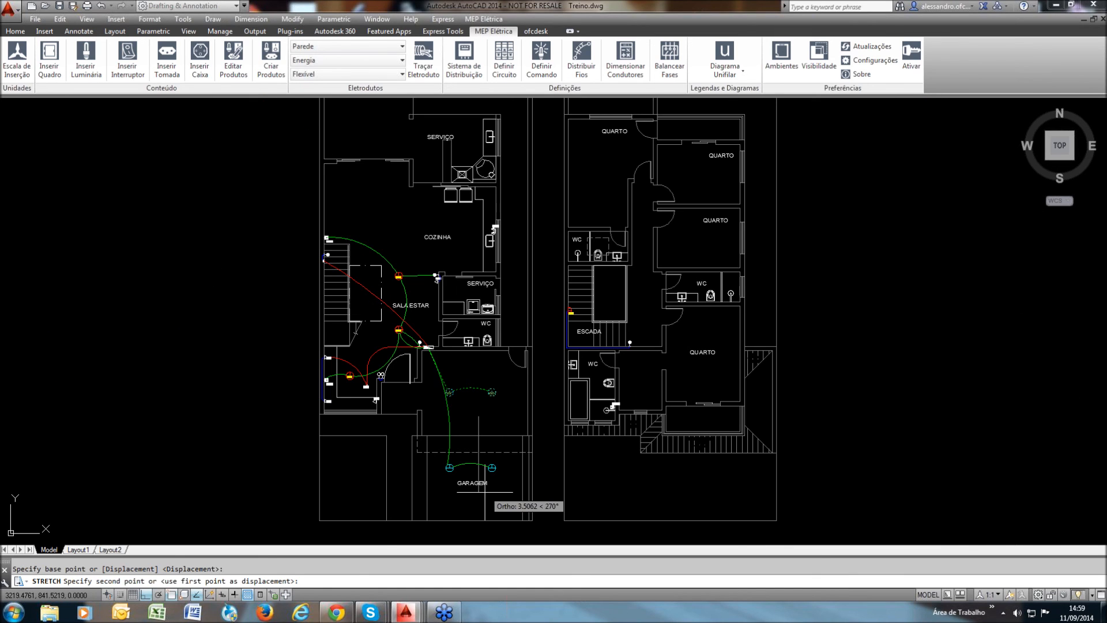
click(485, 492)
scroll(461, 417, up, 2)
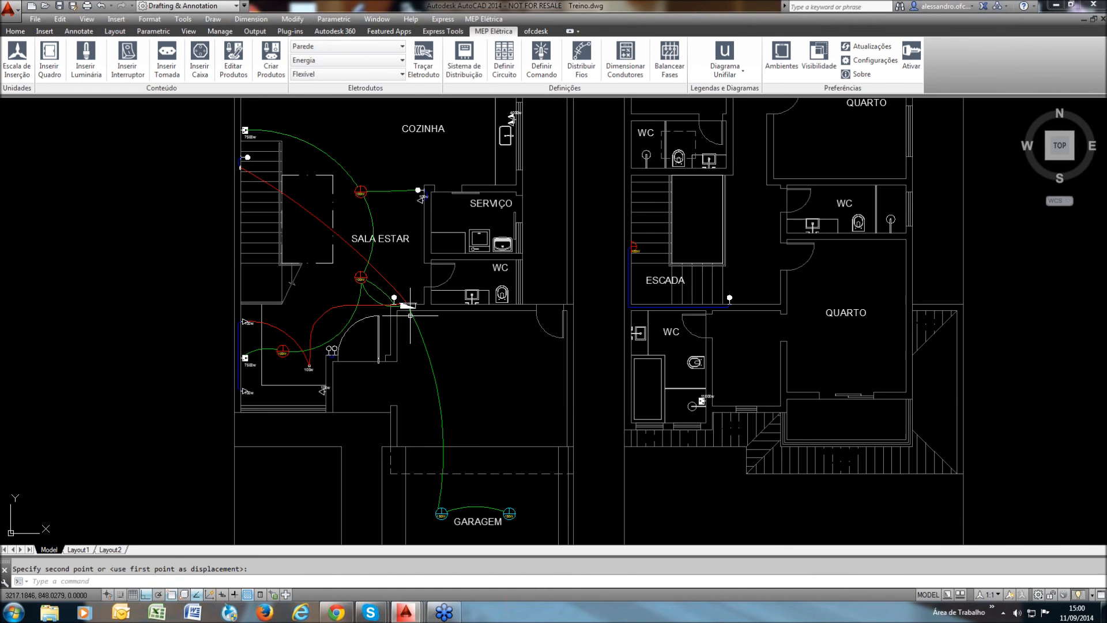
Set the conduit location to Prumada and trace a riser from the small box on the lower stair wall to the upper-floor 100W wall light
middle_drag(454, 373, 498, 413)
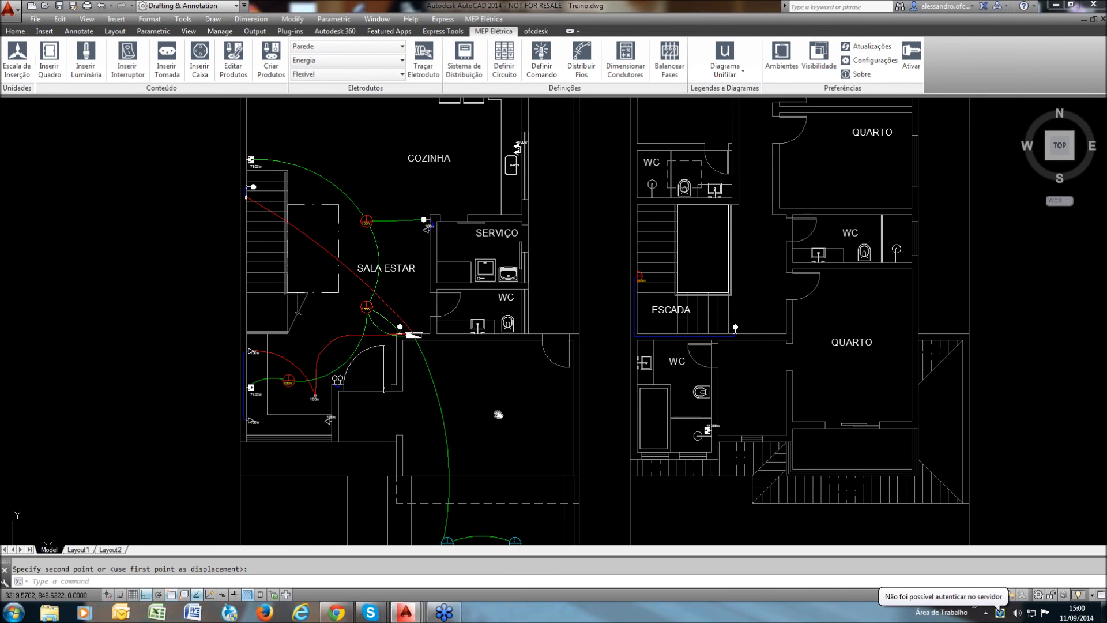
middle_drag(498, 414, 521, 416)
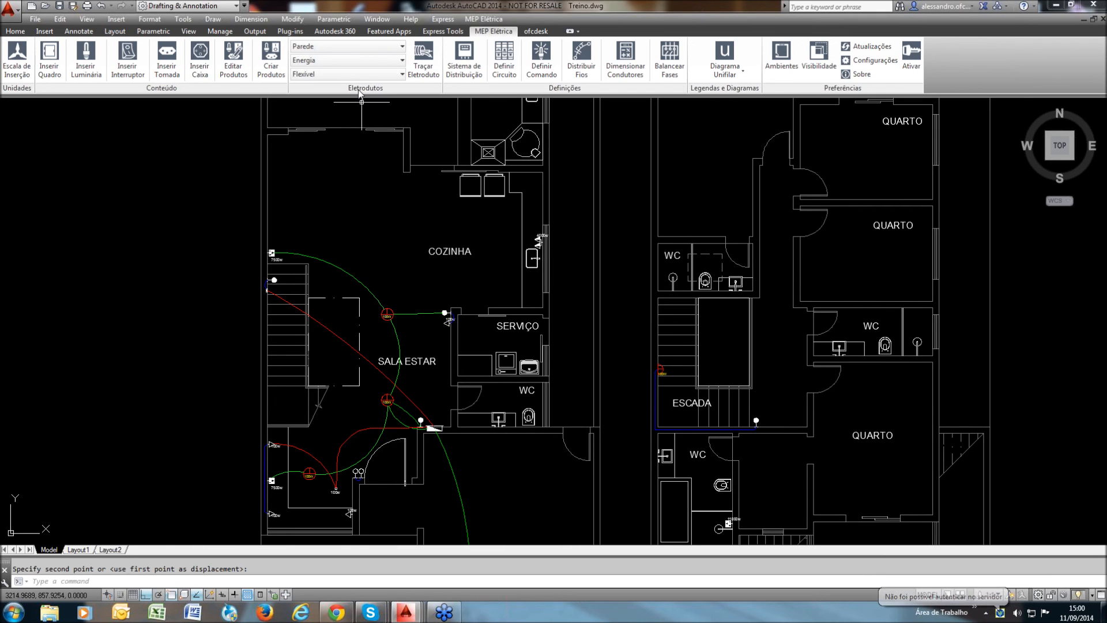
click(351, 47)
click(316, 107)
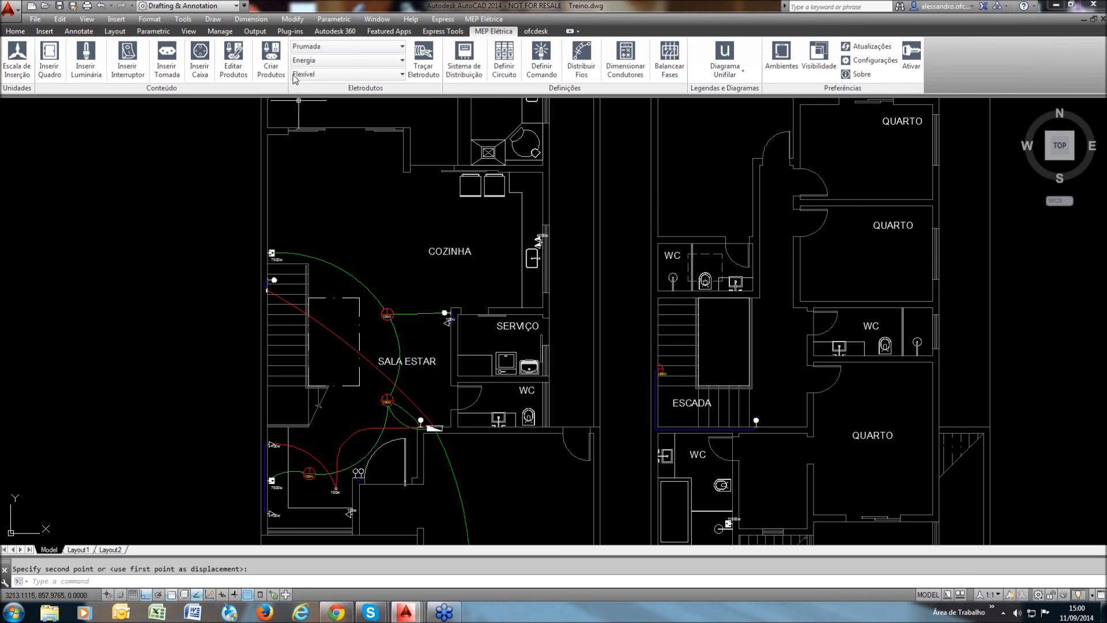
click(423, 56)
scroll(266, 285, up, 4)
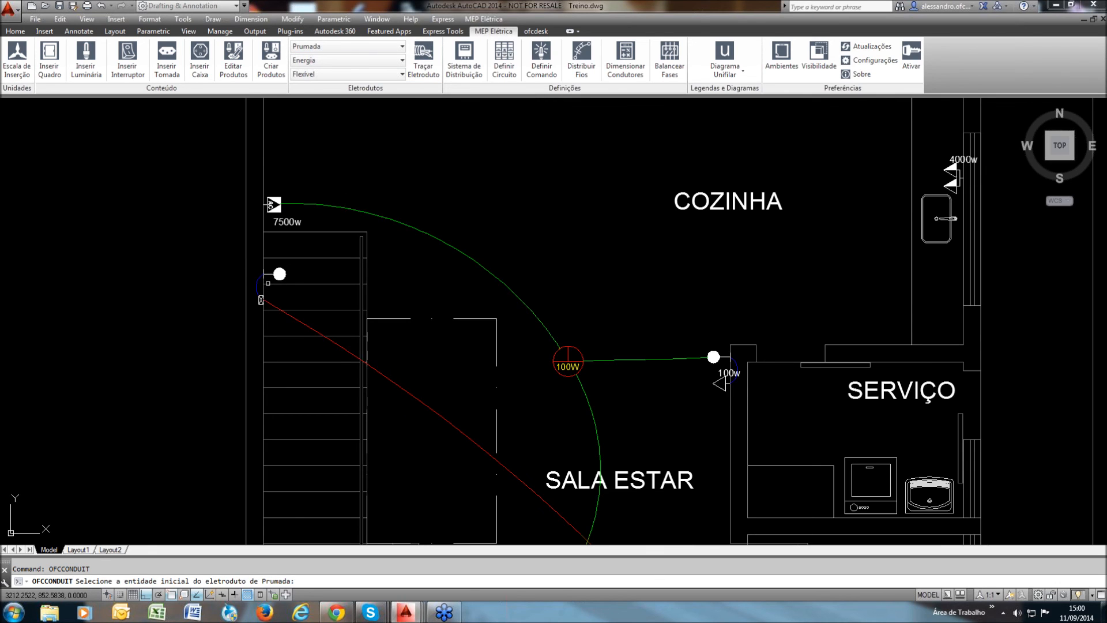
scroll(269, 285, up, 2)
scroll(219, 338, up, 4)
click(298, 277)
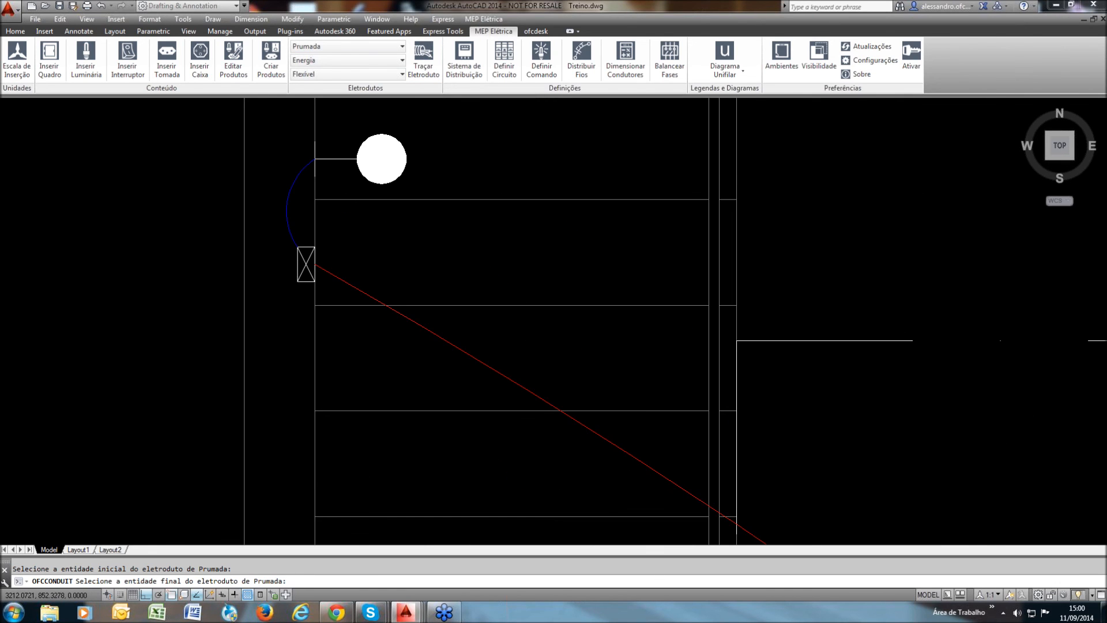
scroll(271, 288, down, 10)
scroll(671, 370, up, 2)
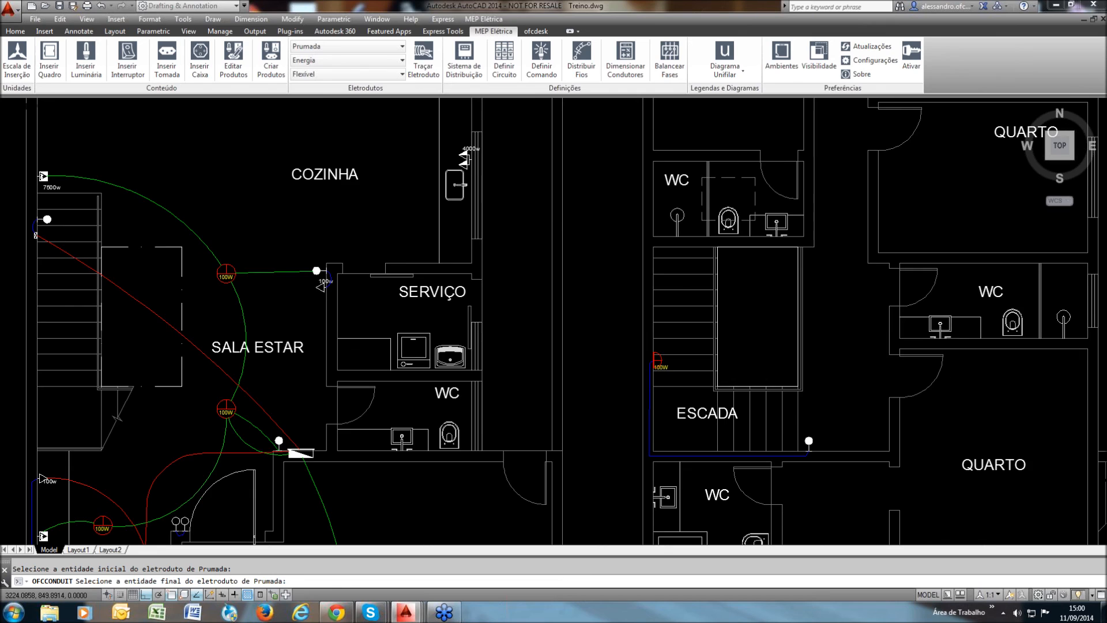
scroll(661, 359, up, 4)
click(661, 359)
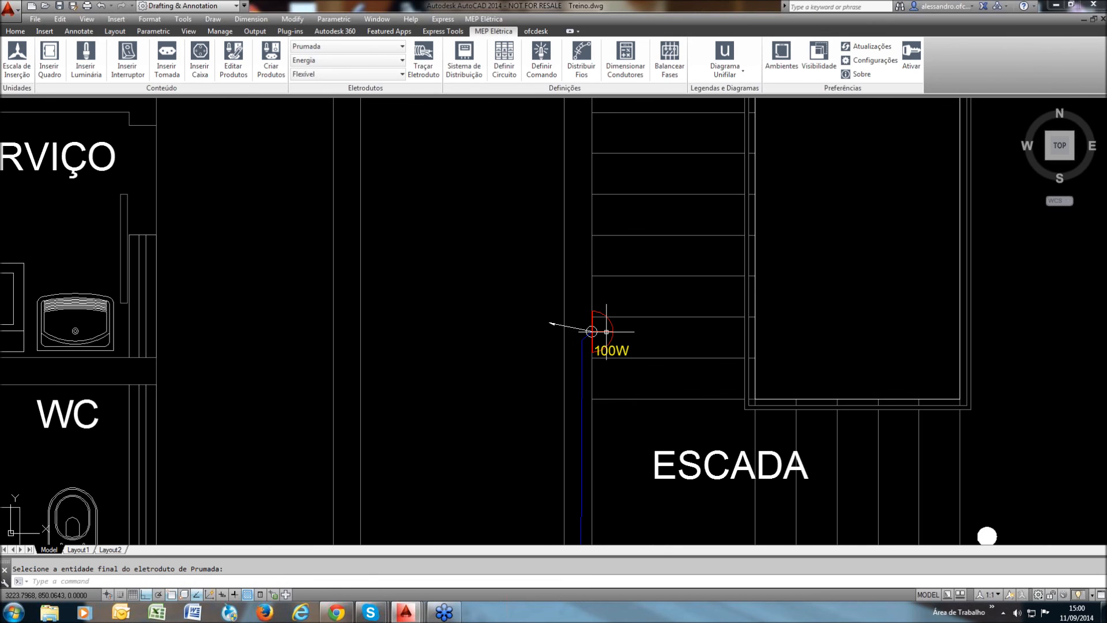
Move the riser symbol off the 100W wall light to a spot inside the adjoining wall
scroll(606, 331, up, 4)
click(591, 321)
click(549, 311)
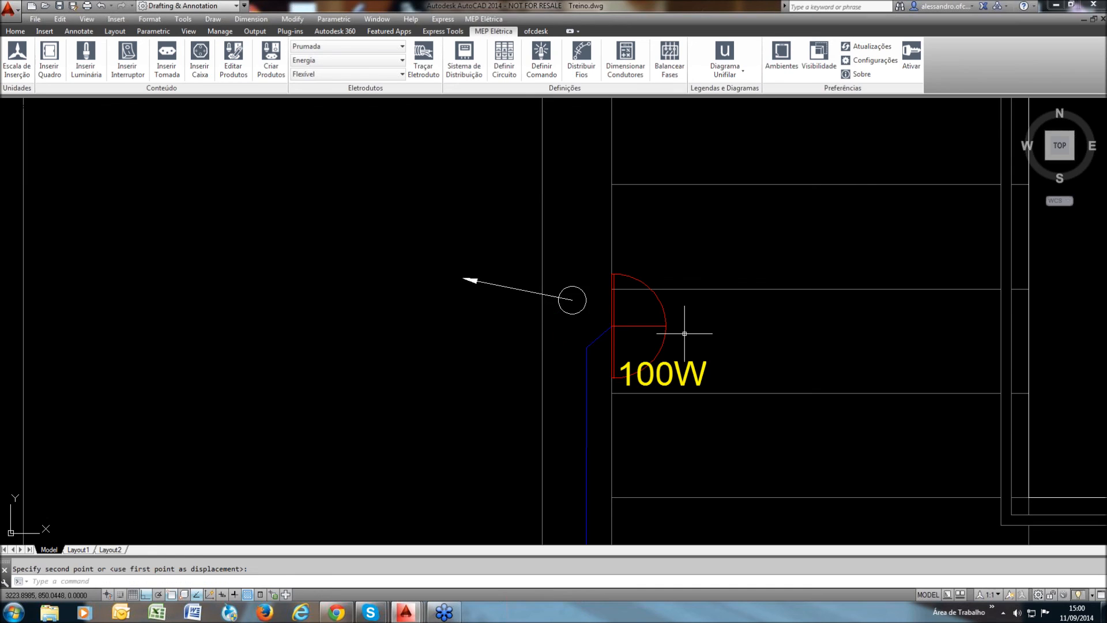
Examine the riser symbol beside the small box on the lower stair wall and compare it with the upper-floor end
scroll(669, 323, down, 5)
scroll(539, 334, down, 3)
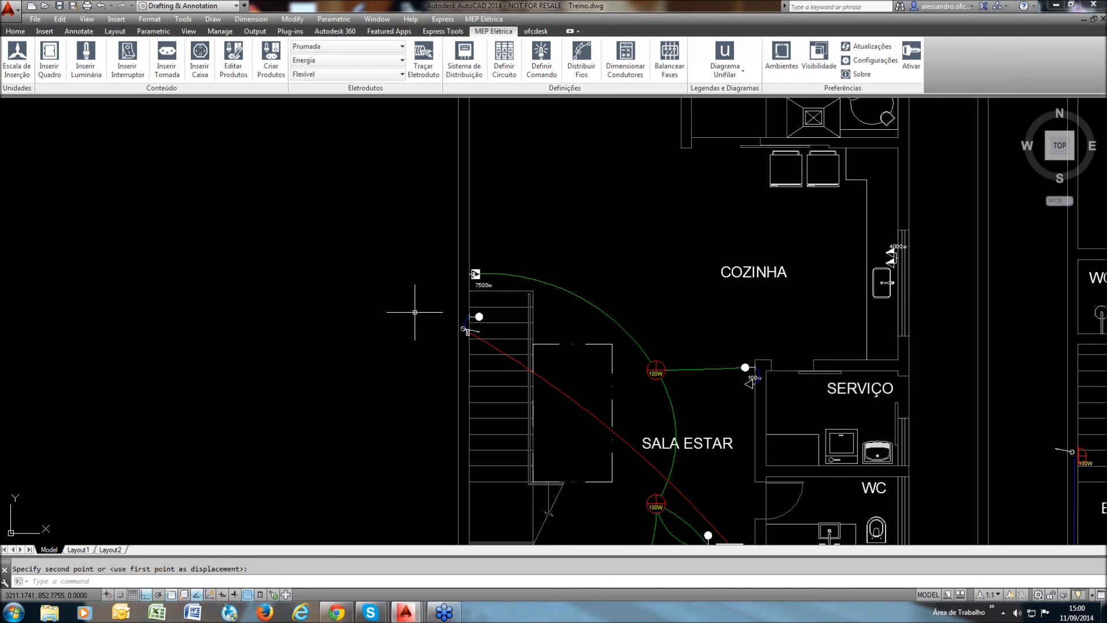
scroll(415, 309, up, 5)
scroll(407, 309, down, 2)
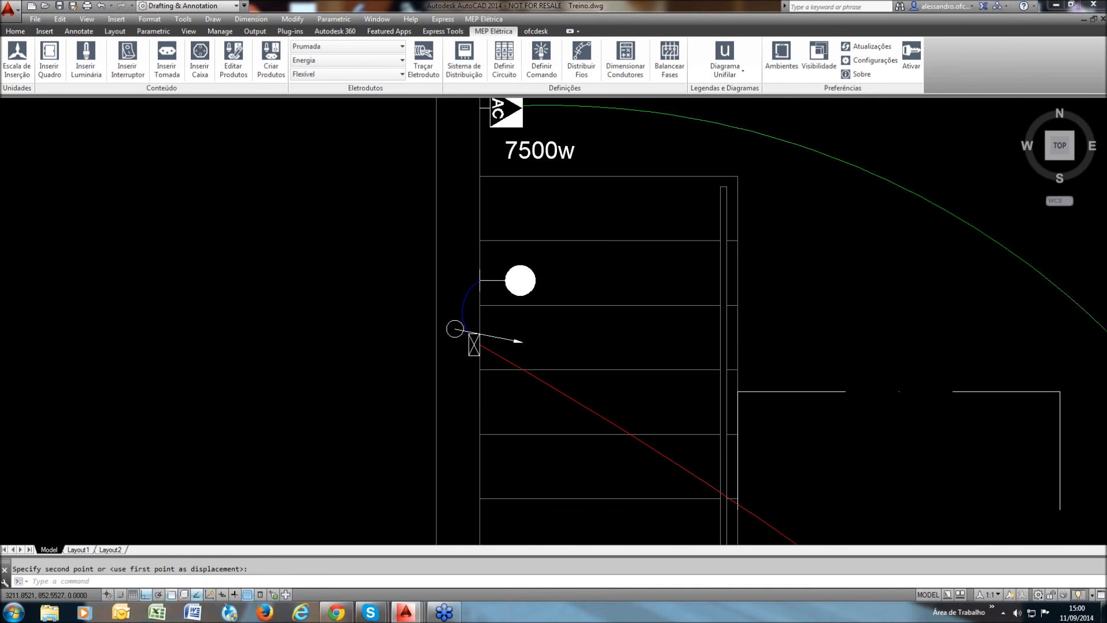
scroll(455, 328, down, 4)
scroll(702, 344, down, 2)
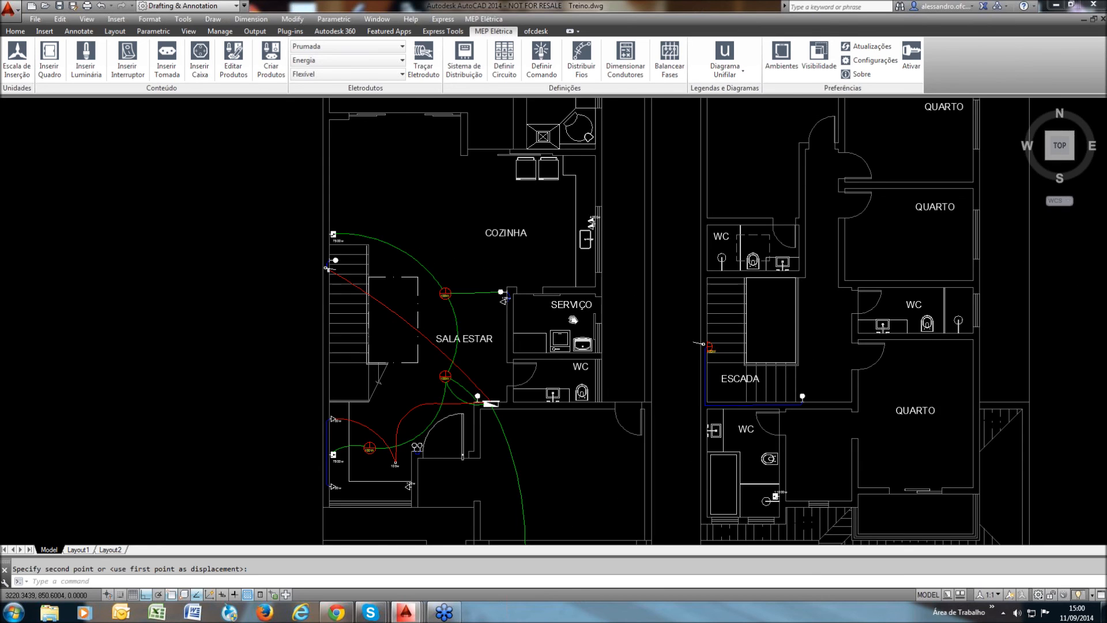
middle_drag(702, 343, 658, 293)
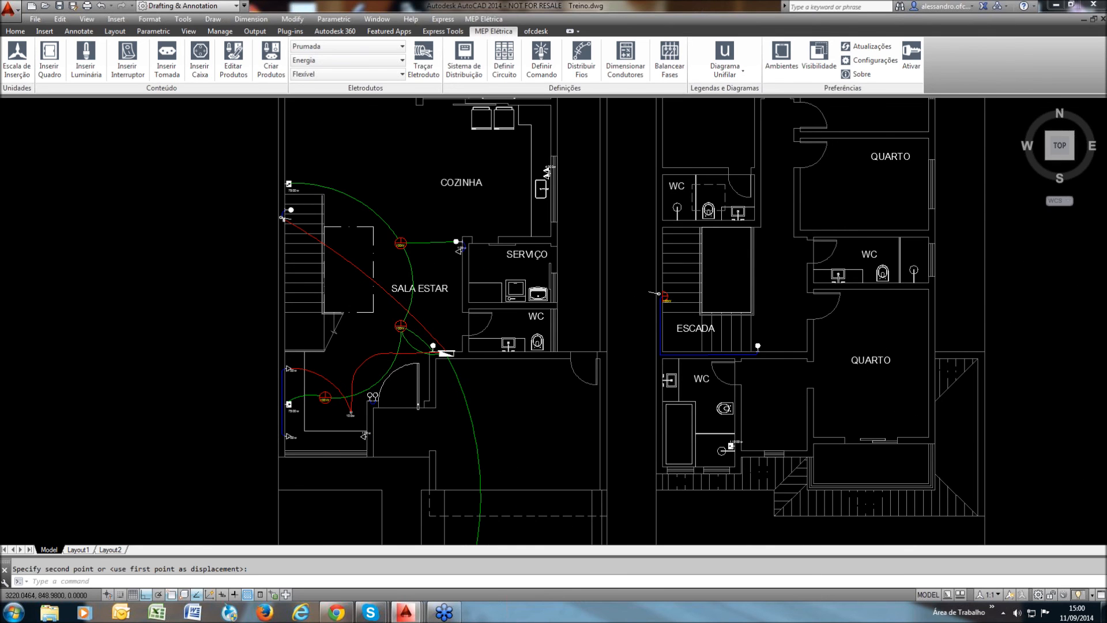
scroll(517, 382, down, 2)
middle_drag(560, 372, 558, 374)
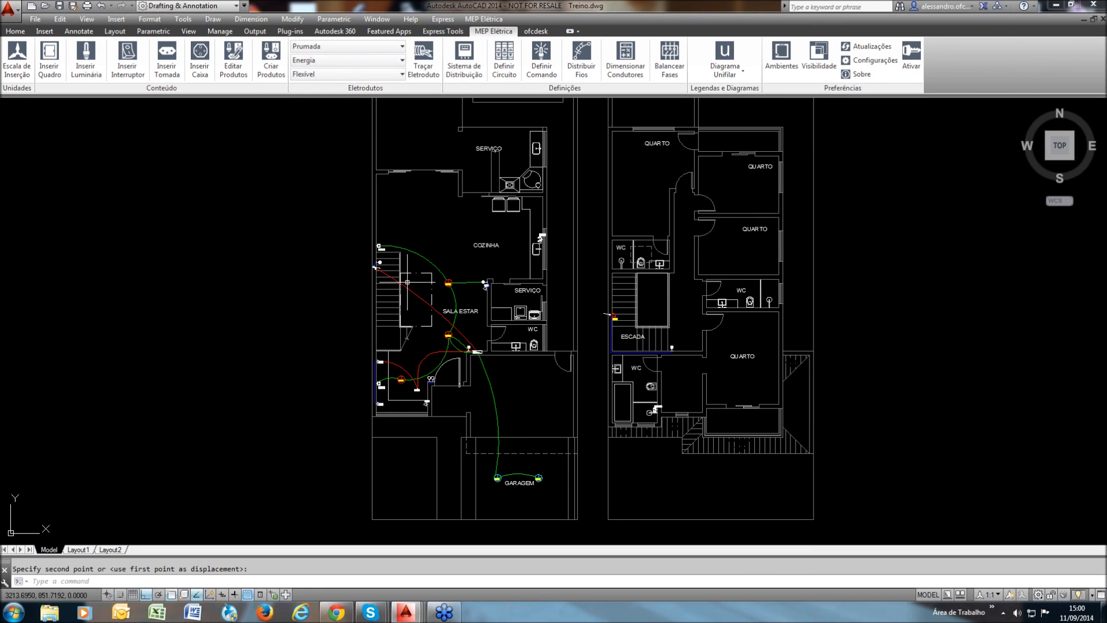
Confirm the distribution system as Trifásico ( >25kW), 127/220 V, Estrela
click(470, 75)
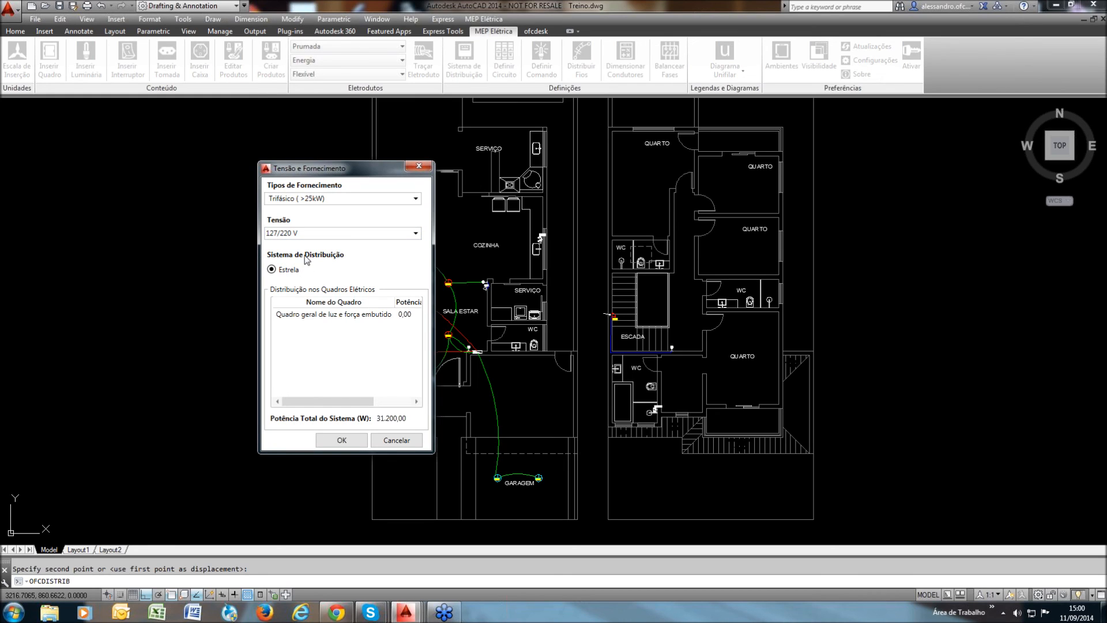
click(353, 442)
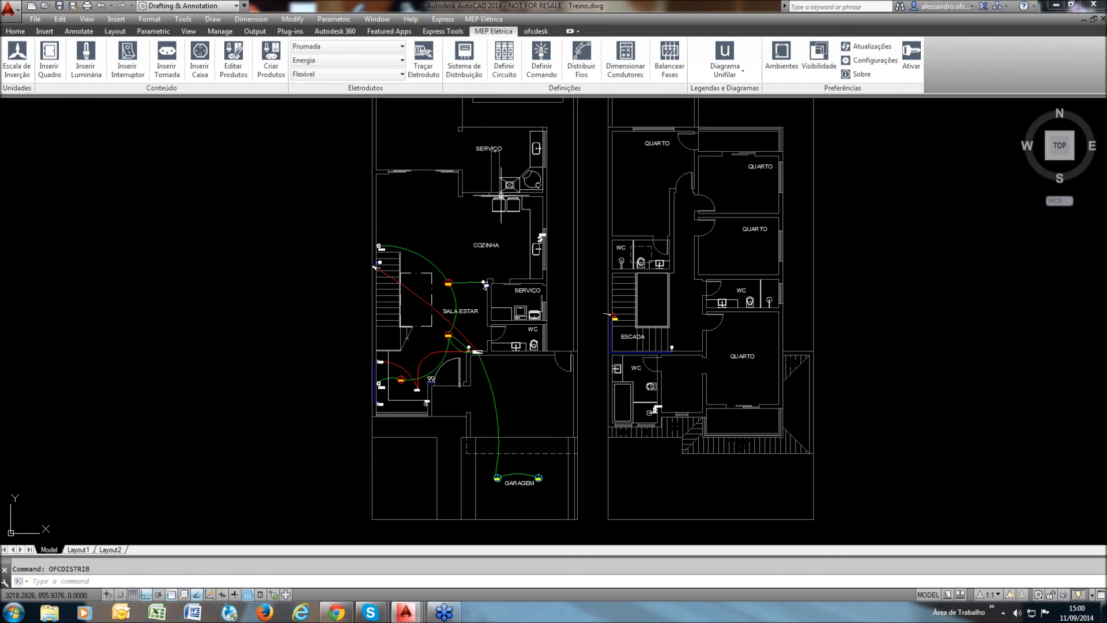
Open the circuit definition manager, widen its window to show the full board name, and select the general light and power board
click(504, 68)
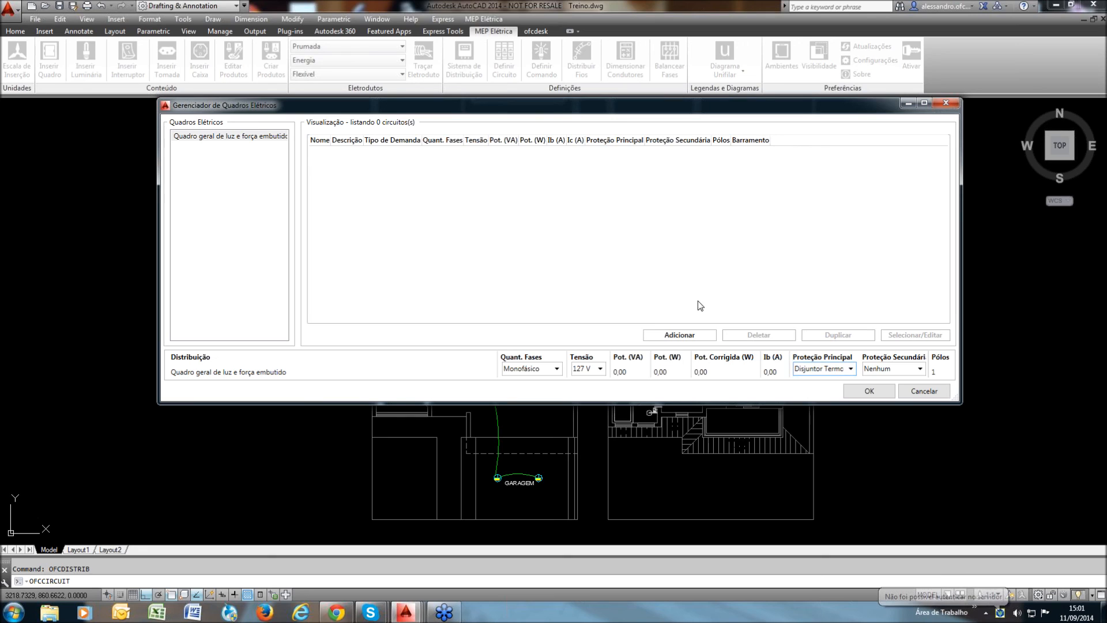
drag(626, 107, 622, 128)
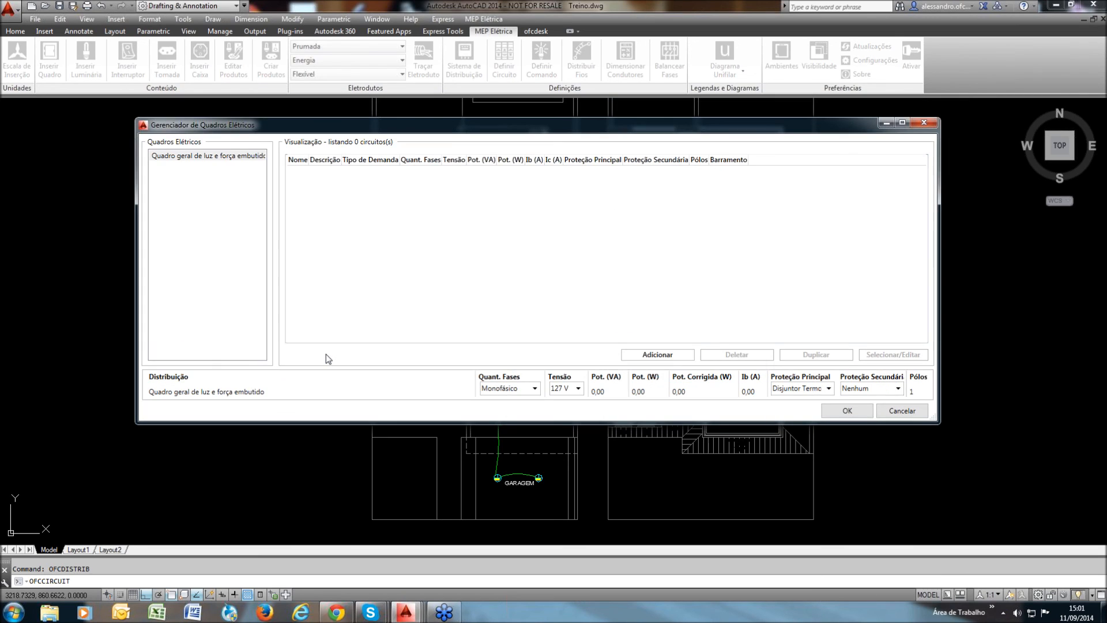
drag(564, 124, 545, 160)
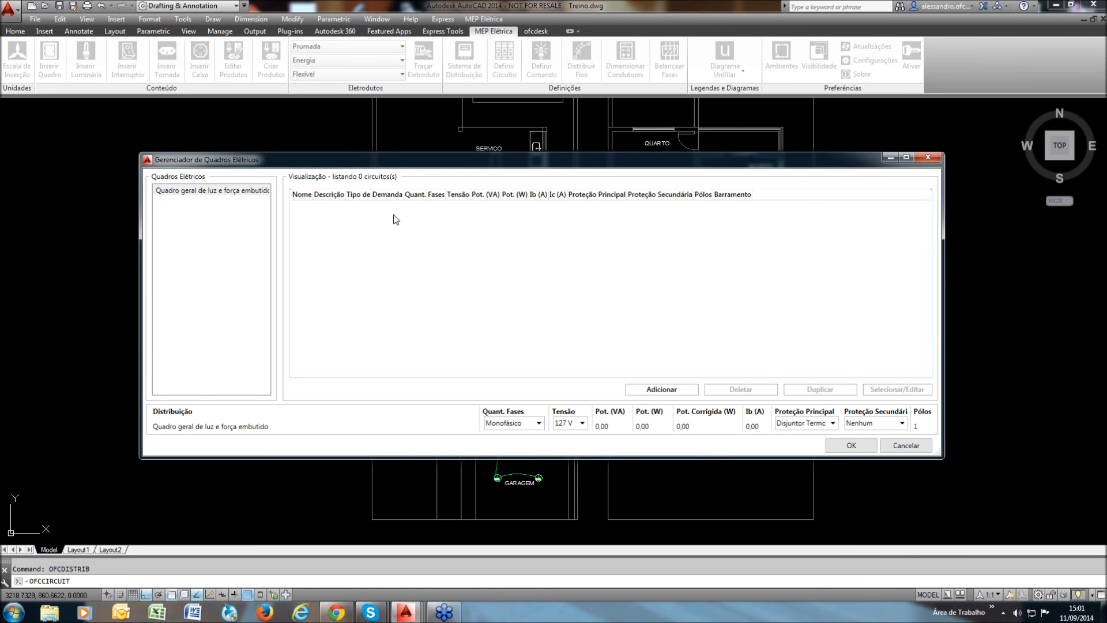
drag(463, 166, 458, 176)
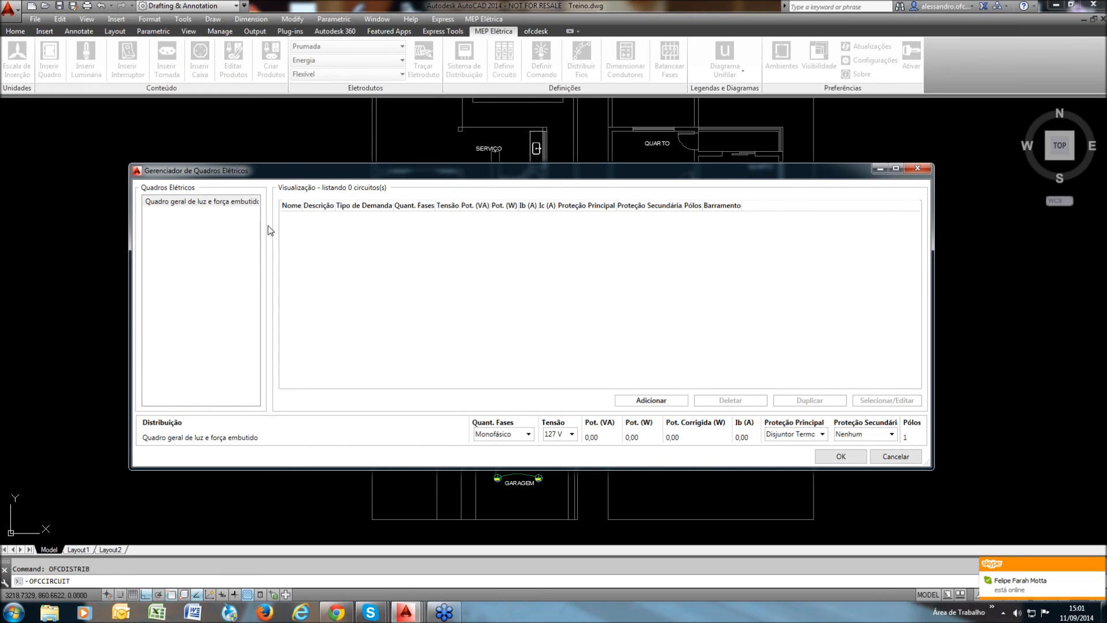
drag(131, 231, 78, 232)
click(116, 202)
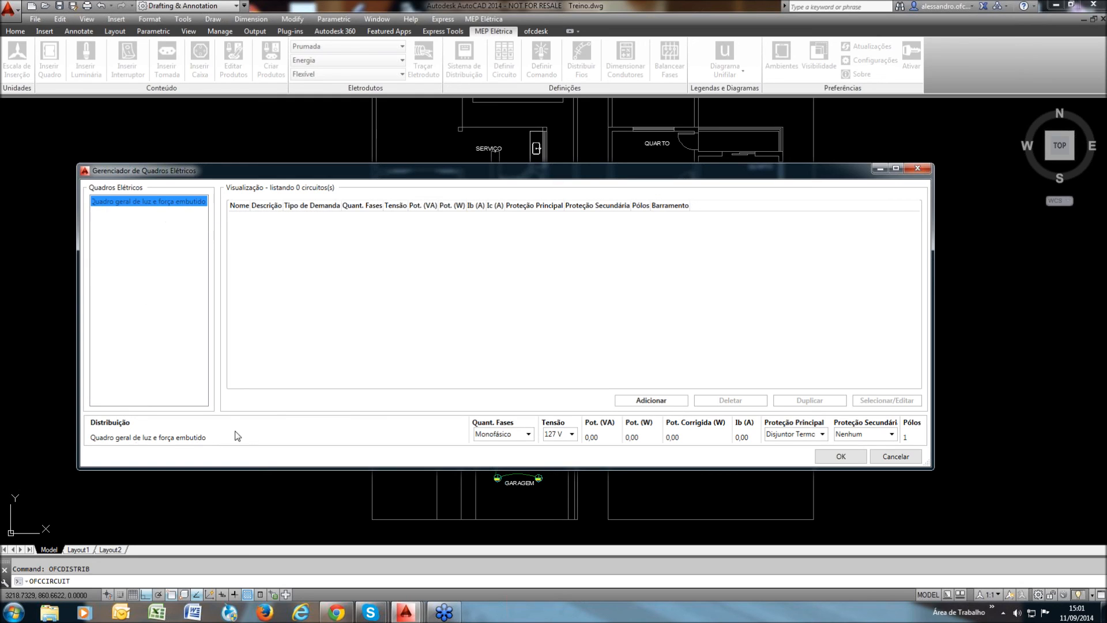
click(528, 434)
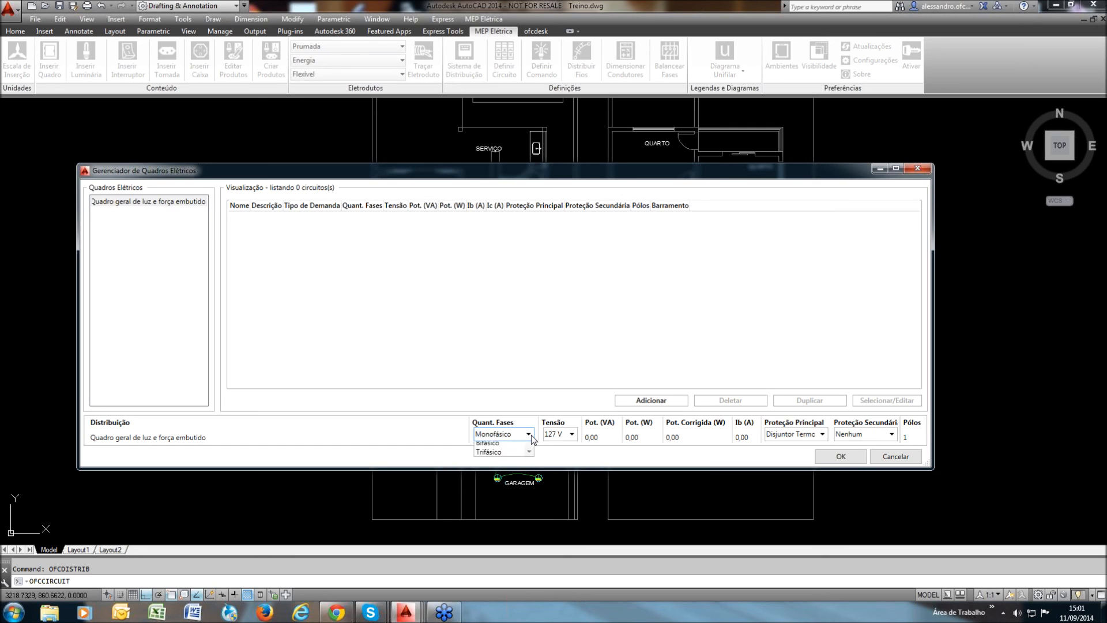
click(519, 460)
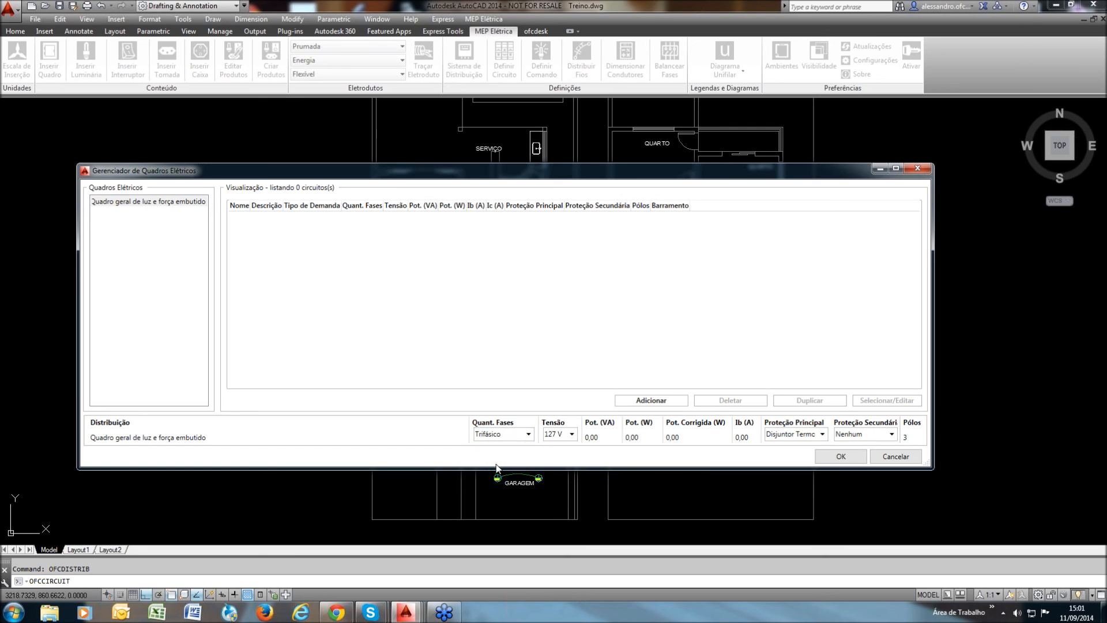
click(529, 434)
click(497, 443)
click(572, 435)
click(573, 436)
click(656, 400)
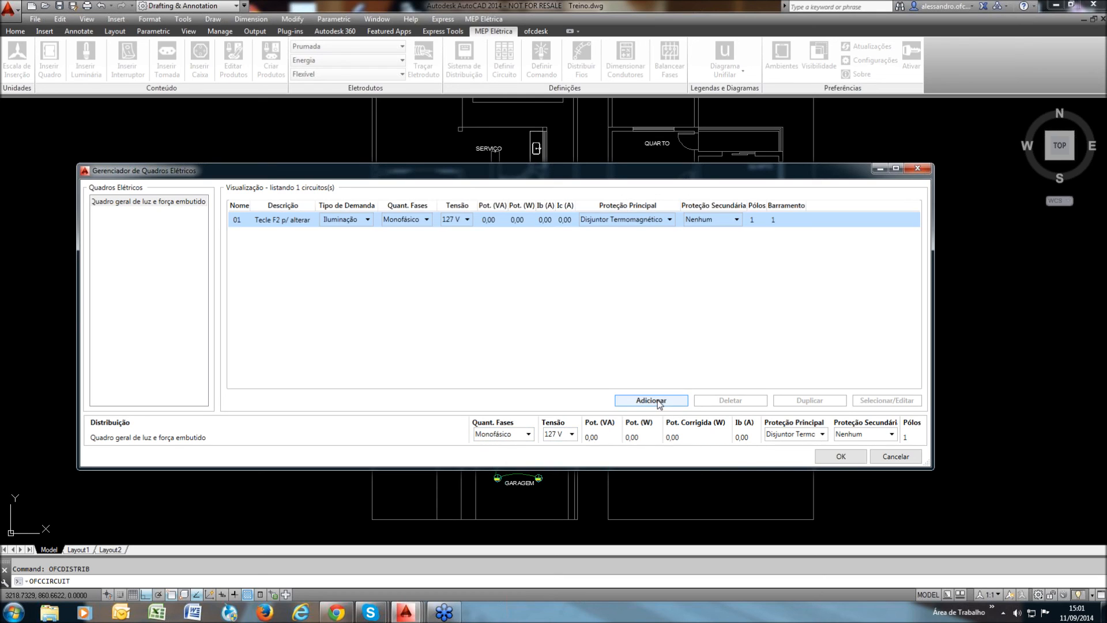
click(430, 225)
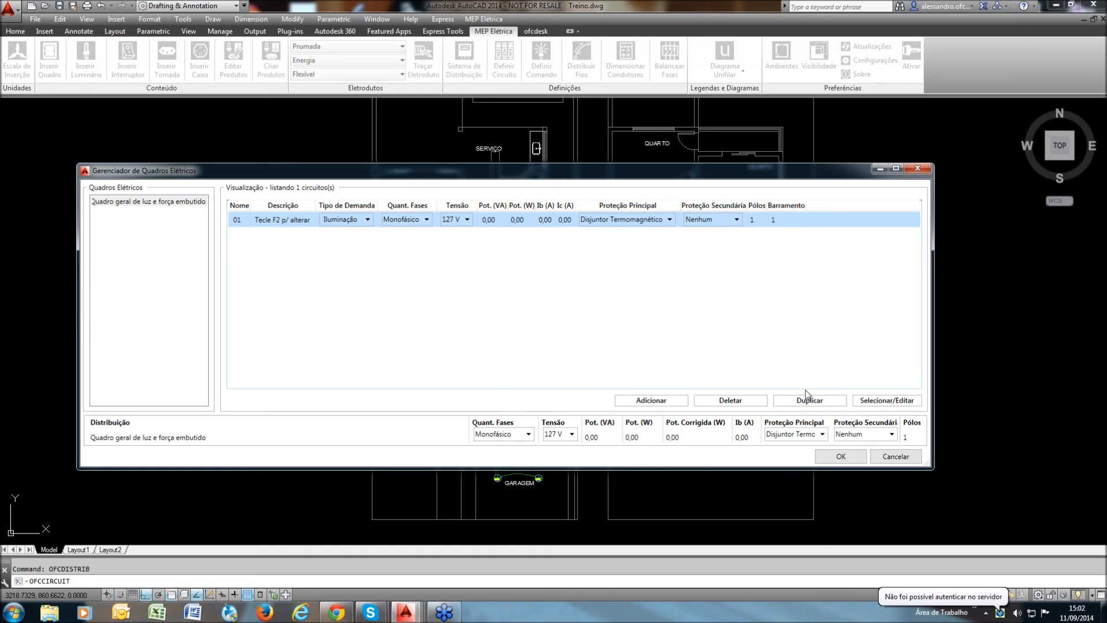
double_click(487, 222)
click(728, 400)
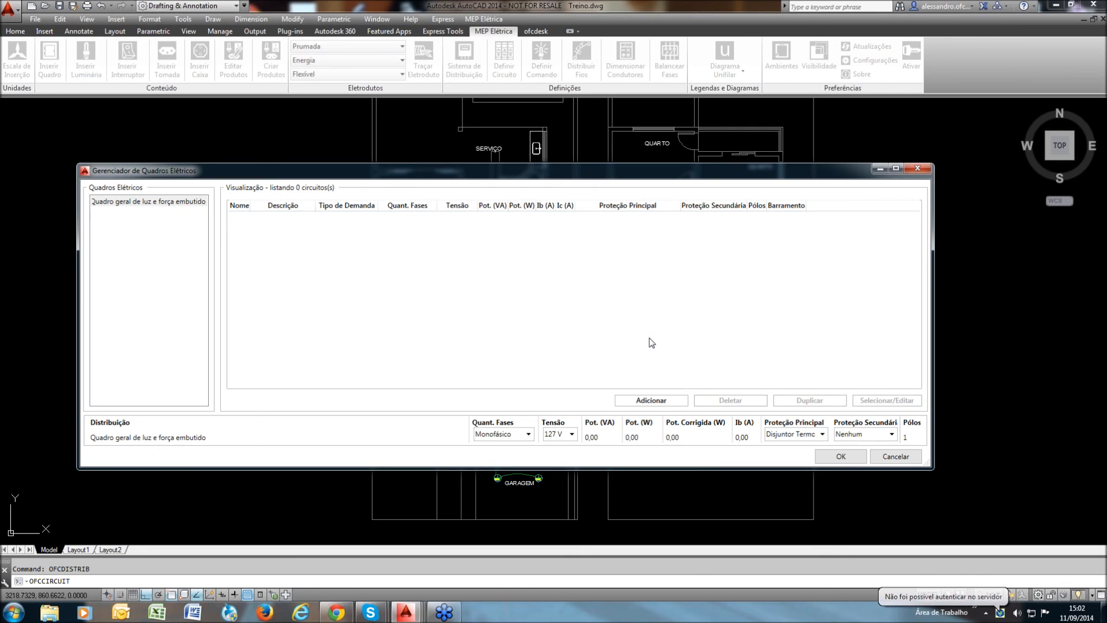
Set the distribution board's phases to Trifásico and its voltage to 220 V
click(501, 434)
click(490, 459)
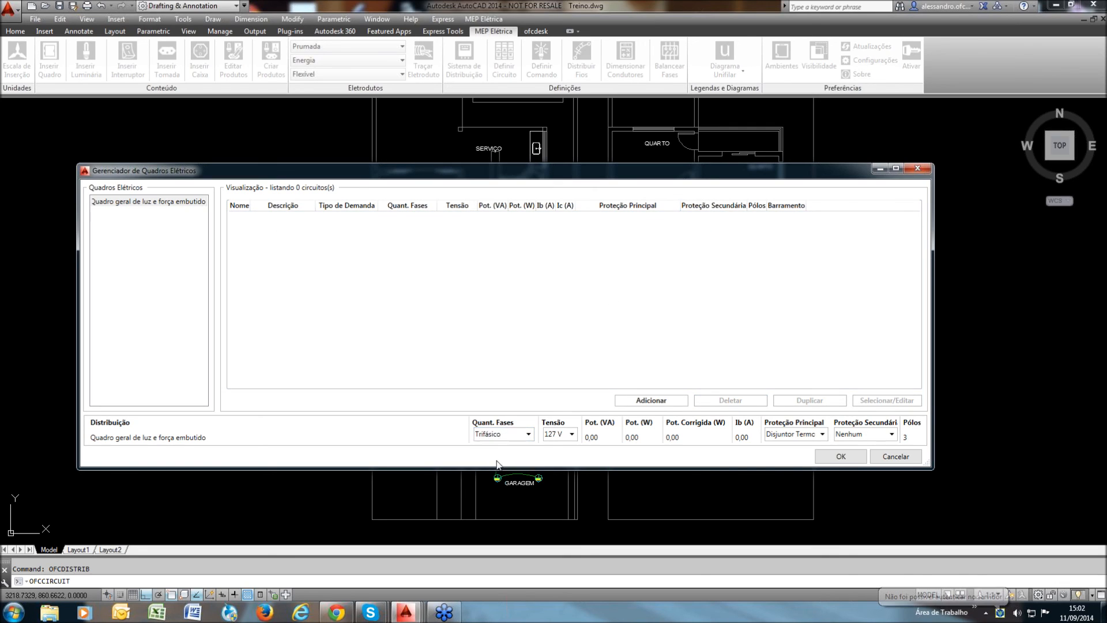
click(558, 433)
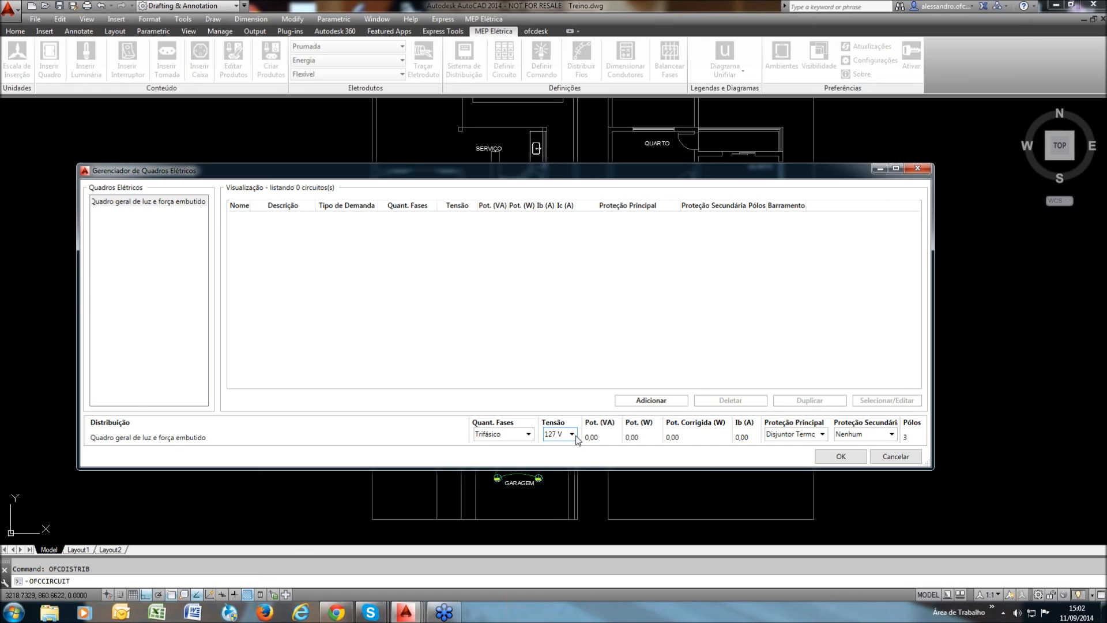
click(555, 455)
Add a circuit to the distribution board and set its phase quantity to Bifásico
click(650, 402)
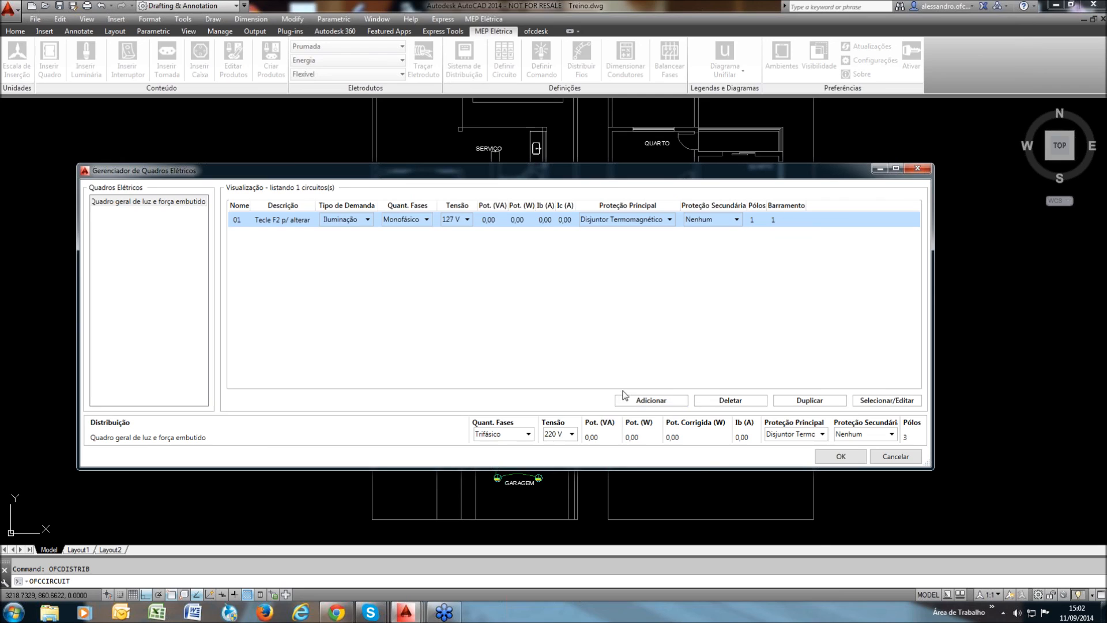
click(385, 219)
click(427, 220)
click(406, 241)
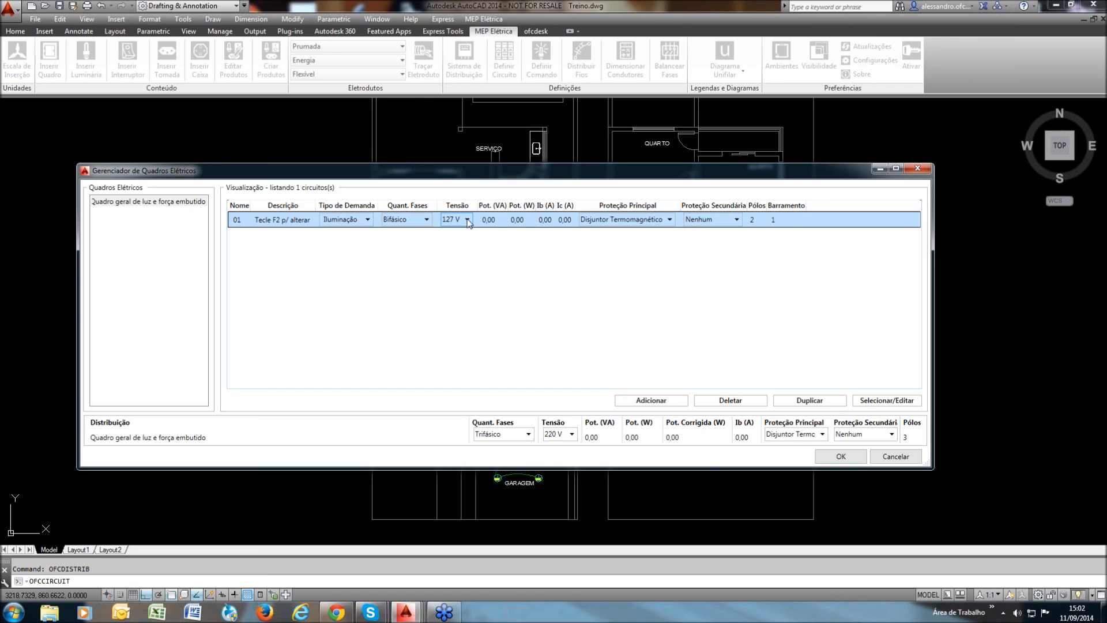
Rename the distribution board as QDGERAL
click(164, 202)
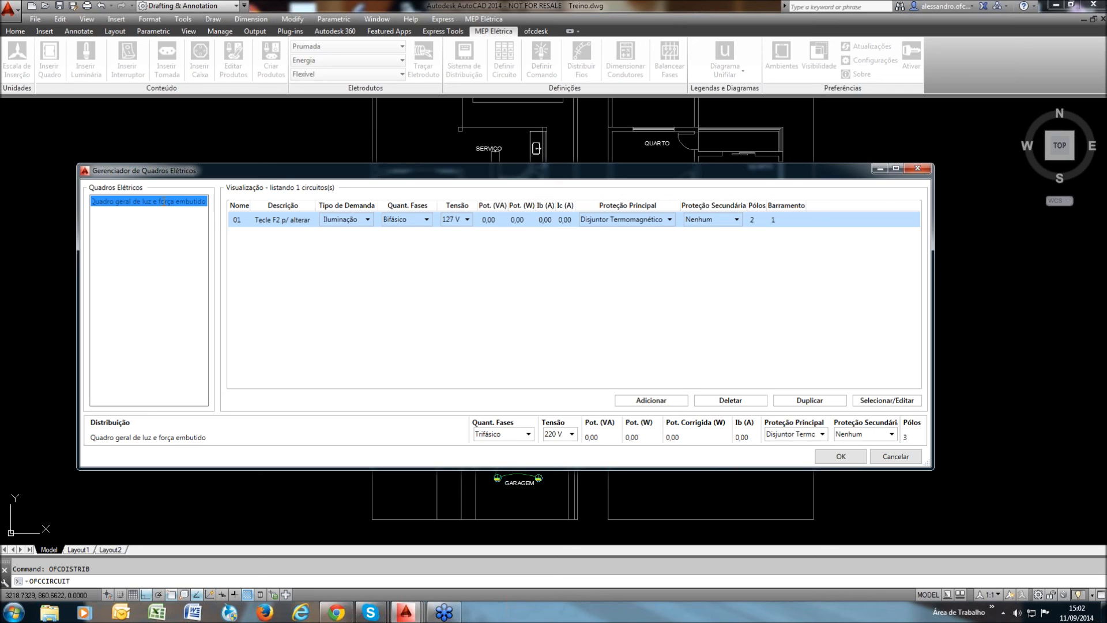
text(Q)
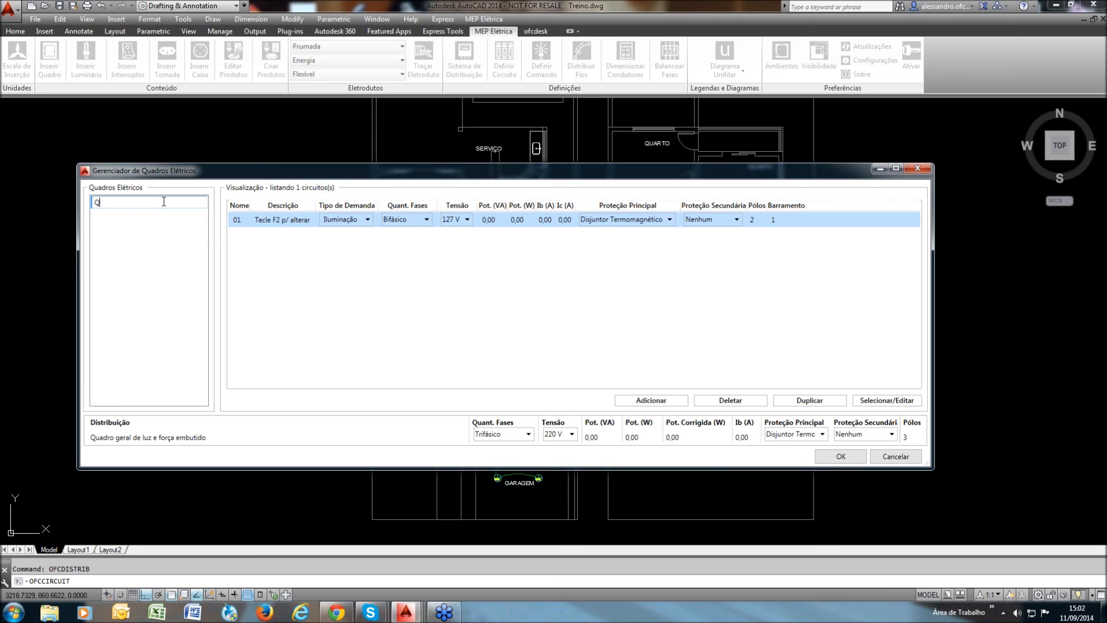
text(DGERAL)
key(Return)
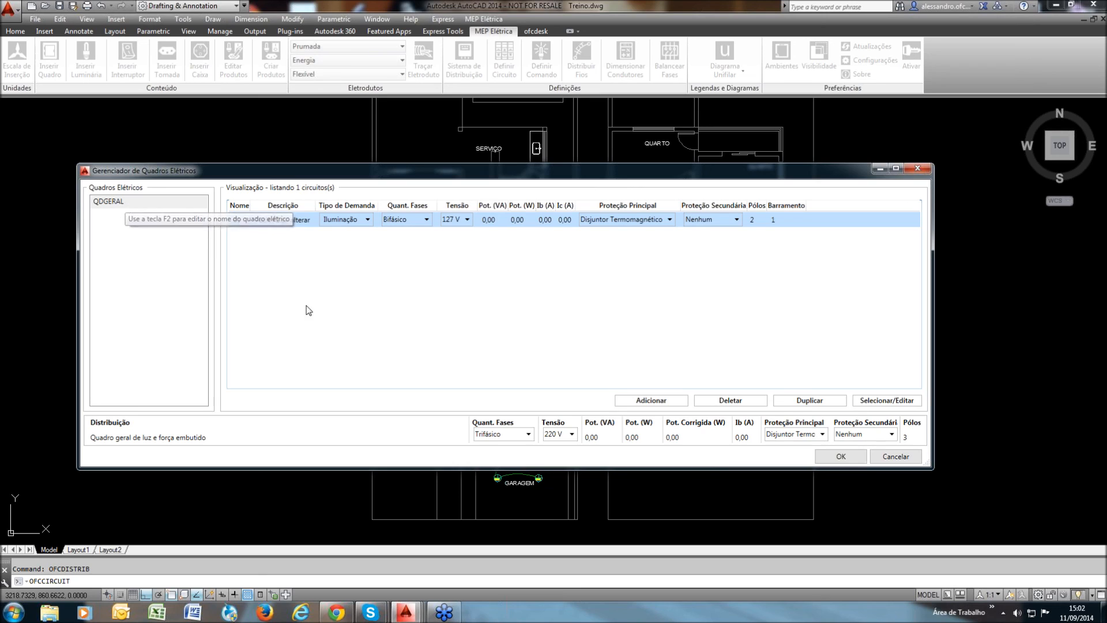
Make the circuit's row editable and enter its name as 01
click(240, 224)
key(F2)
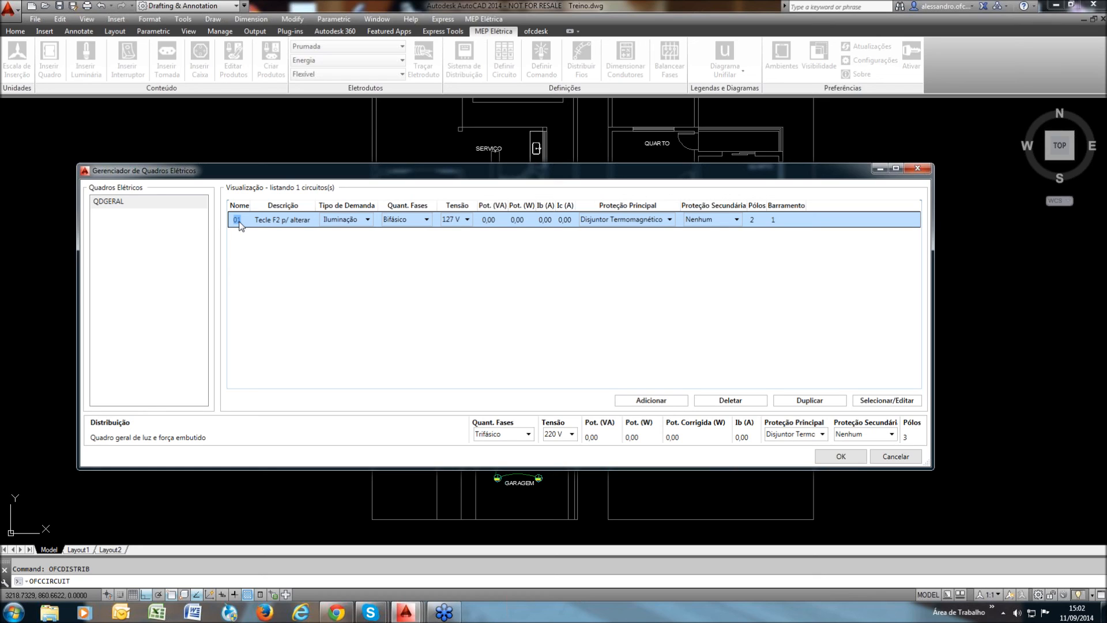
text(a)
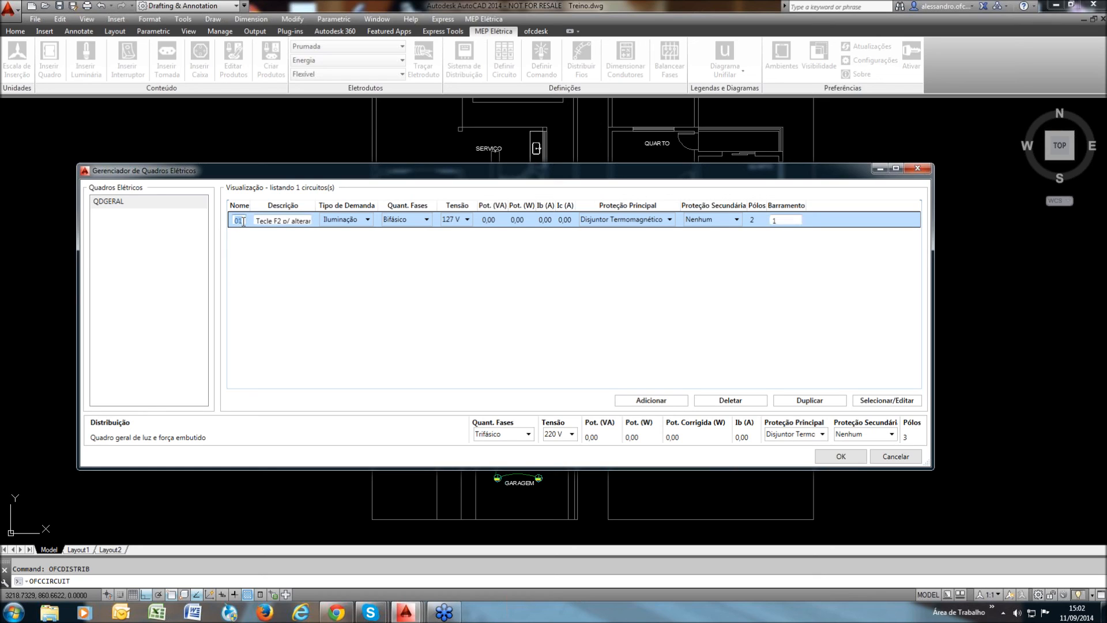
text(1)
key(BackSpace)
key(BackSpace)
text(A1)
key(BackSpace)
text(1A)
key(BackSpace)
key(BackSpace)
text(aa)
key(BackSpace)
key(BackSpace)
text(01)
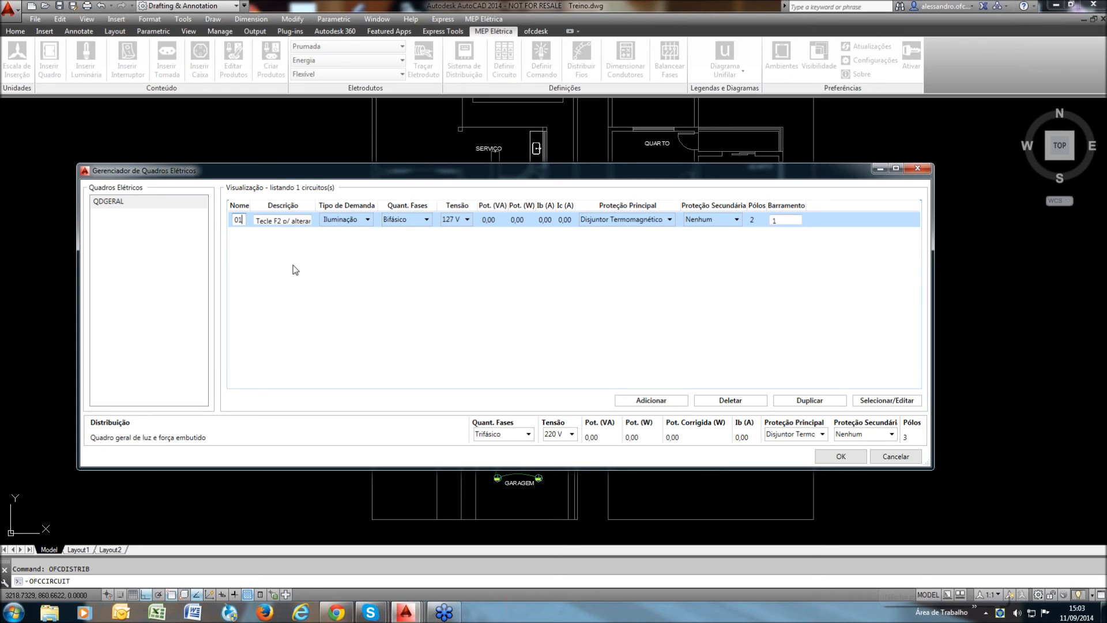
Set the description of circuit 01 to Iluminação
click(285, 226)
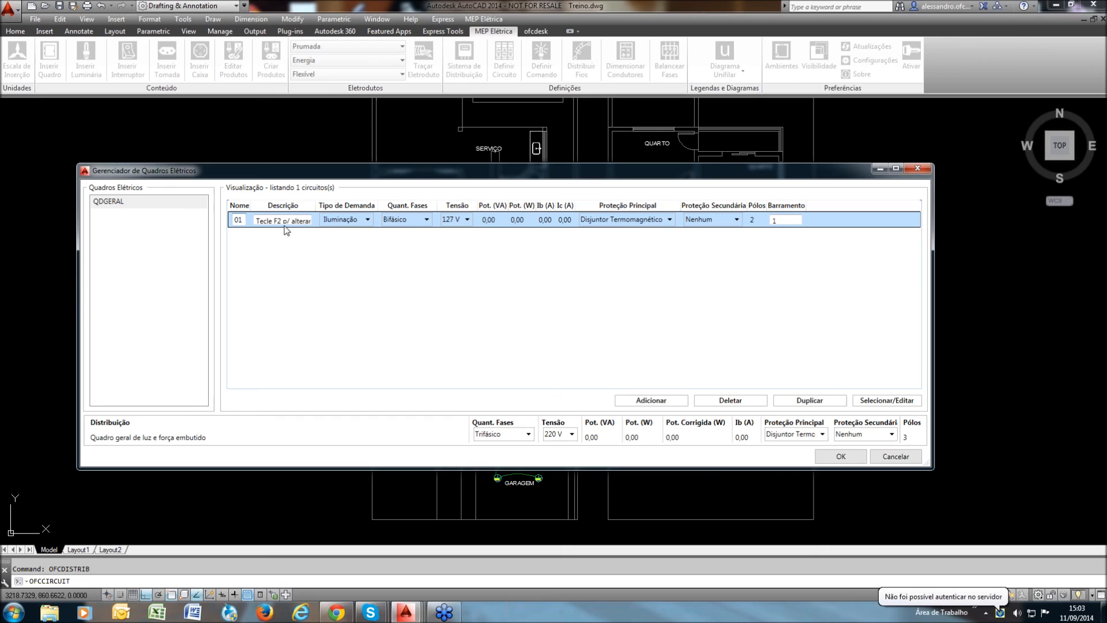
click(286, 222)
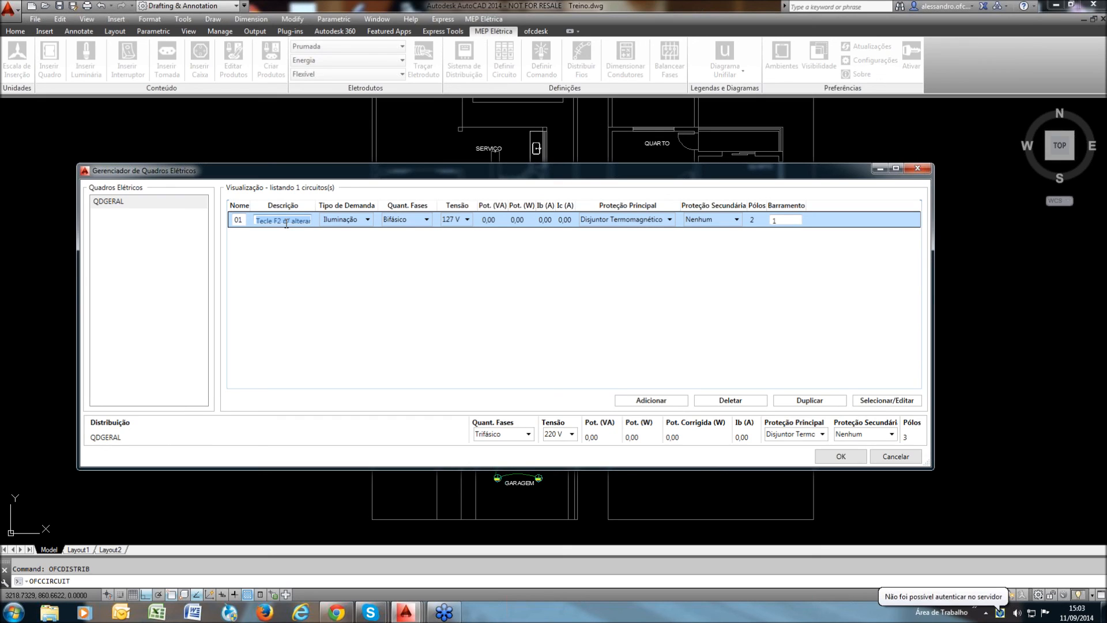
text(Iluminação)
click(336, 266)
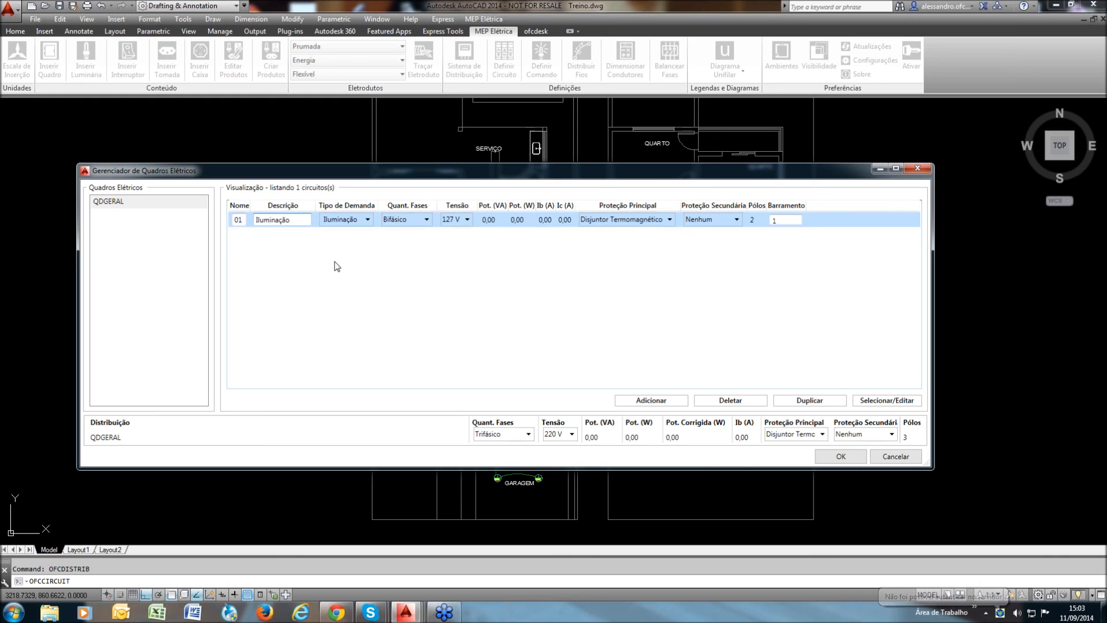
Set circuit 01's demand type to Iluminação and its phase quantity to Monofásico
click(369, 219)
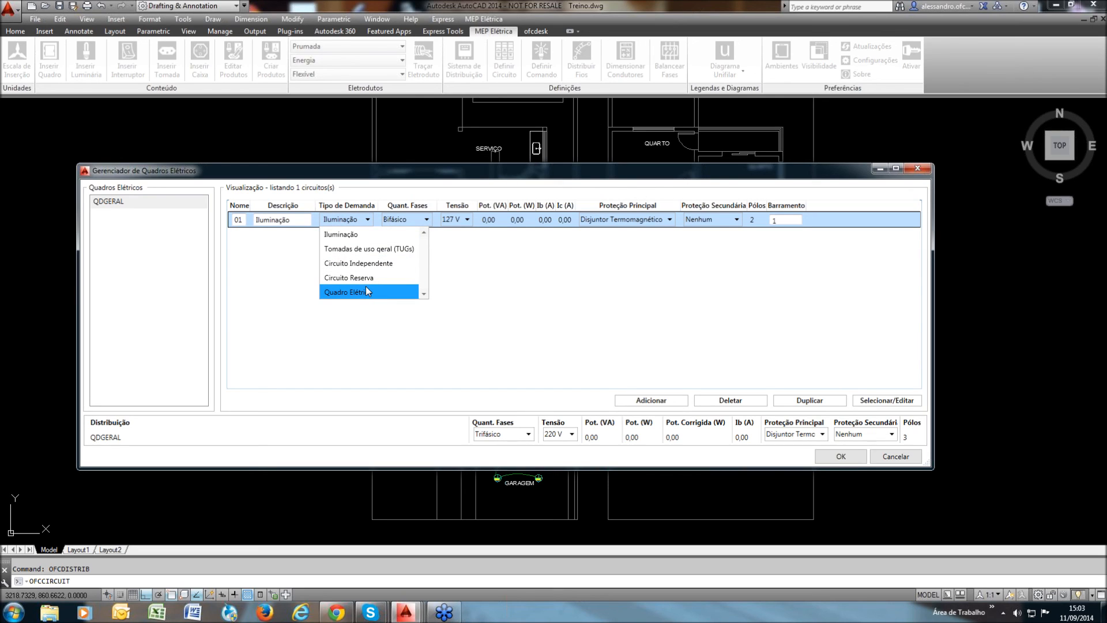
click(513, 304)
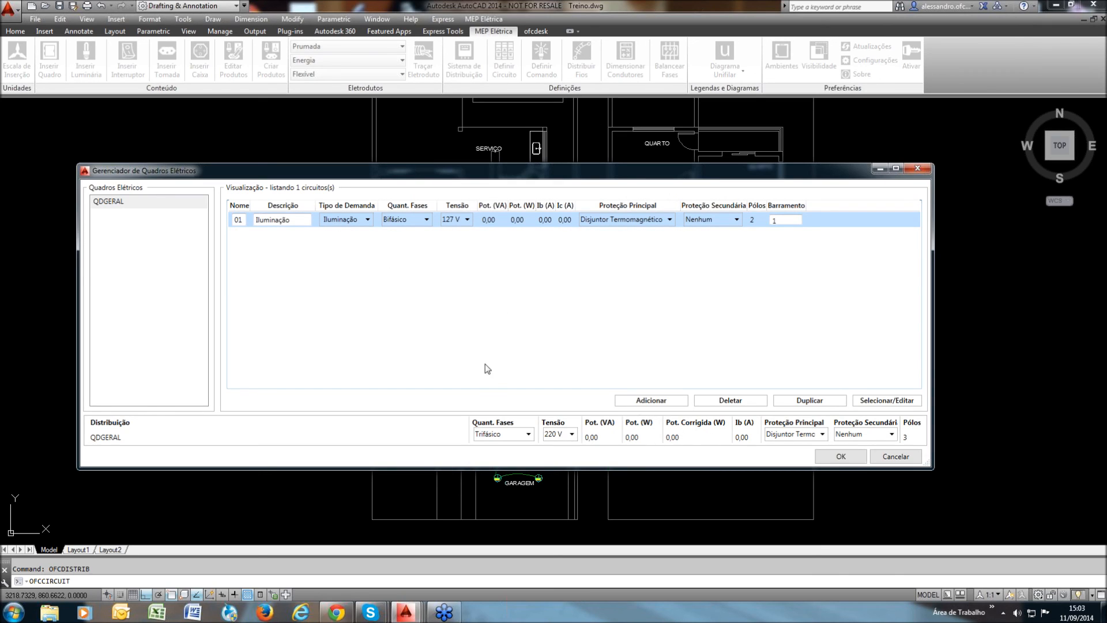
click(367, 220)
click(355, 236)
click(430, 225)
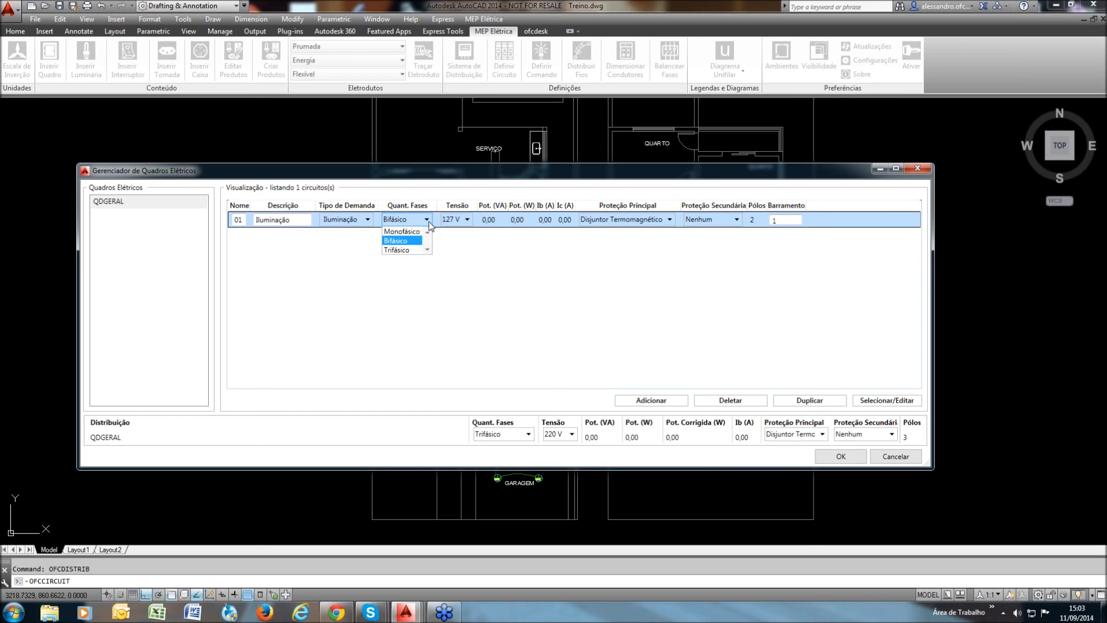
click(416, 230)
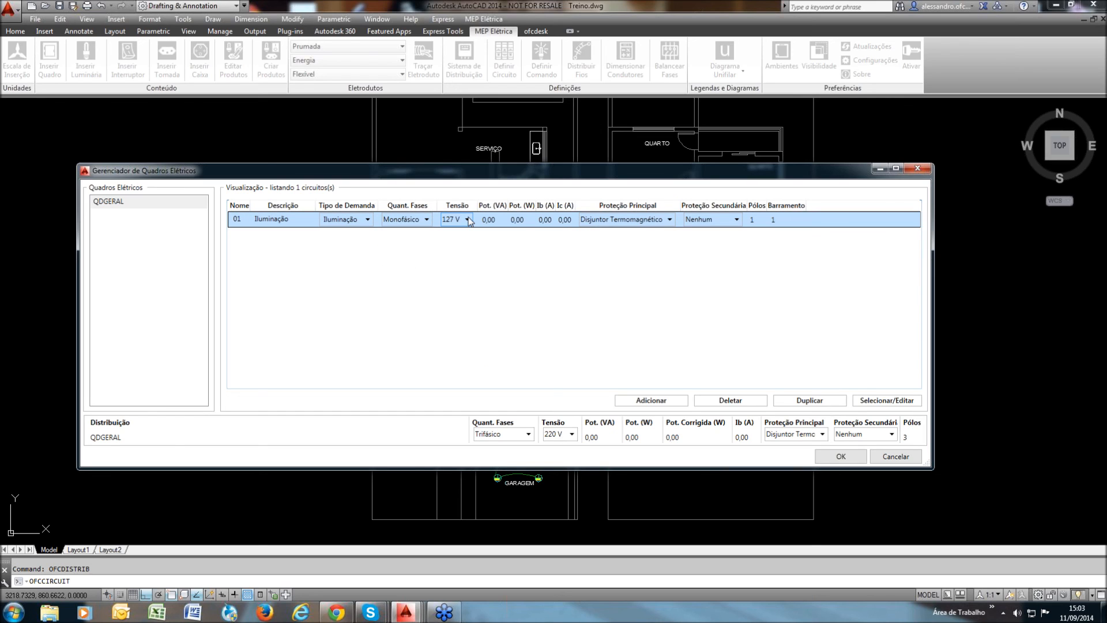
Start assigning electrical points to circuit 01, selecting the two garage ceiling lights and the 100W ceiling light near the 7500w air-conditioning outlet
click(883, 402)
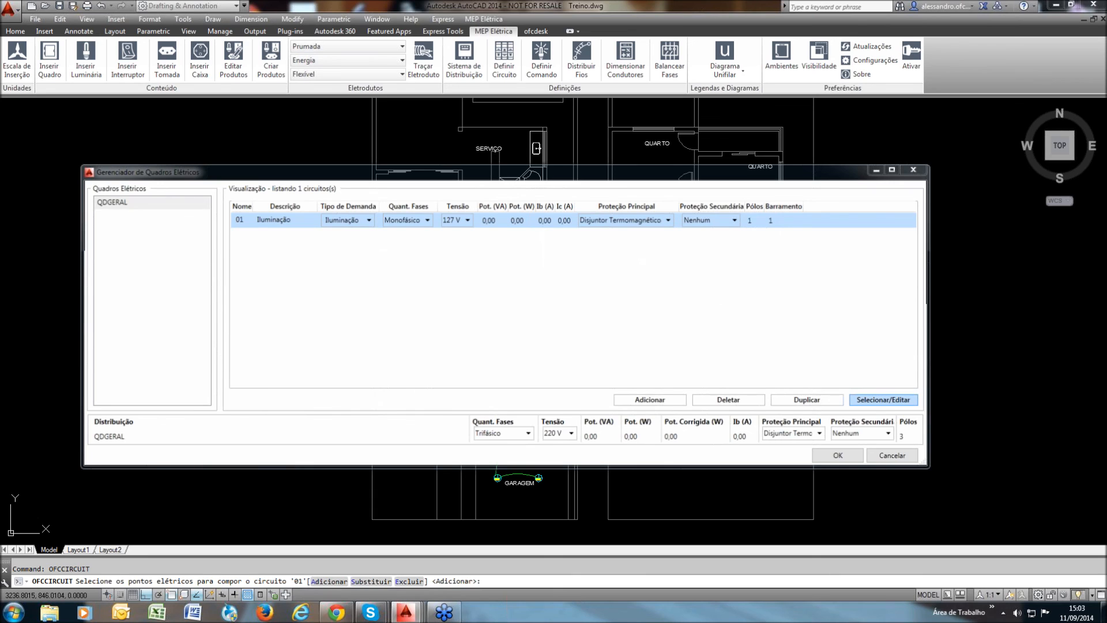
scroll(490, 492, up, 4)
click(631, 449)
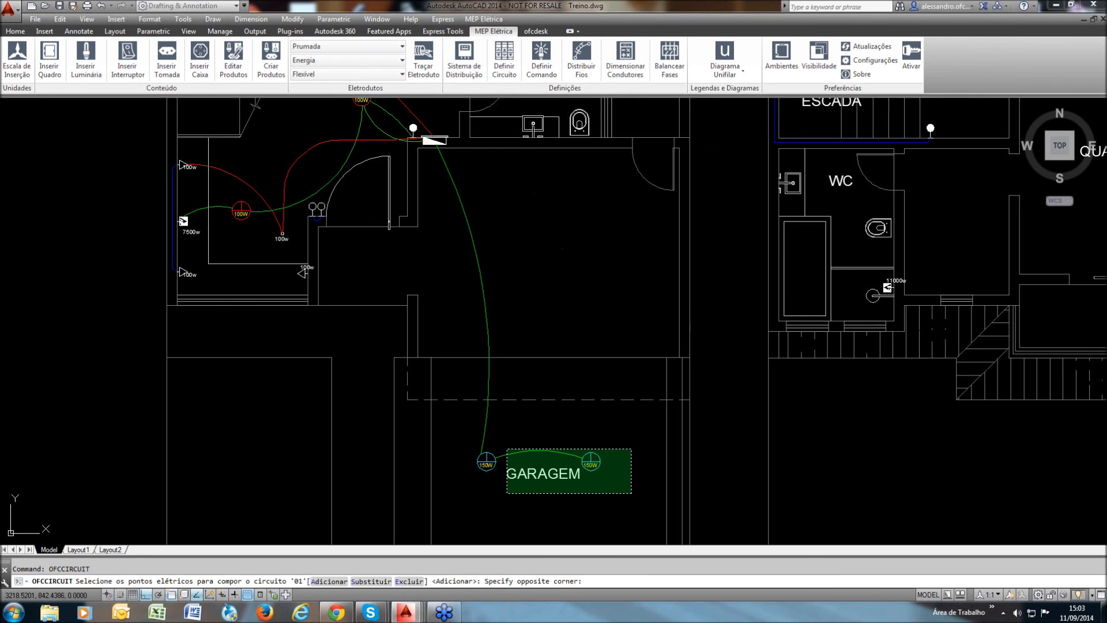
click(506, 493)
middle_drag(481, 389, 491, 408)
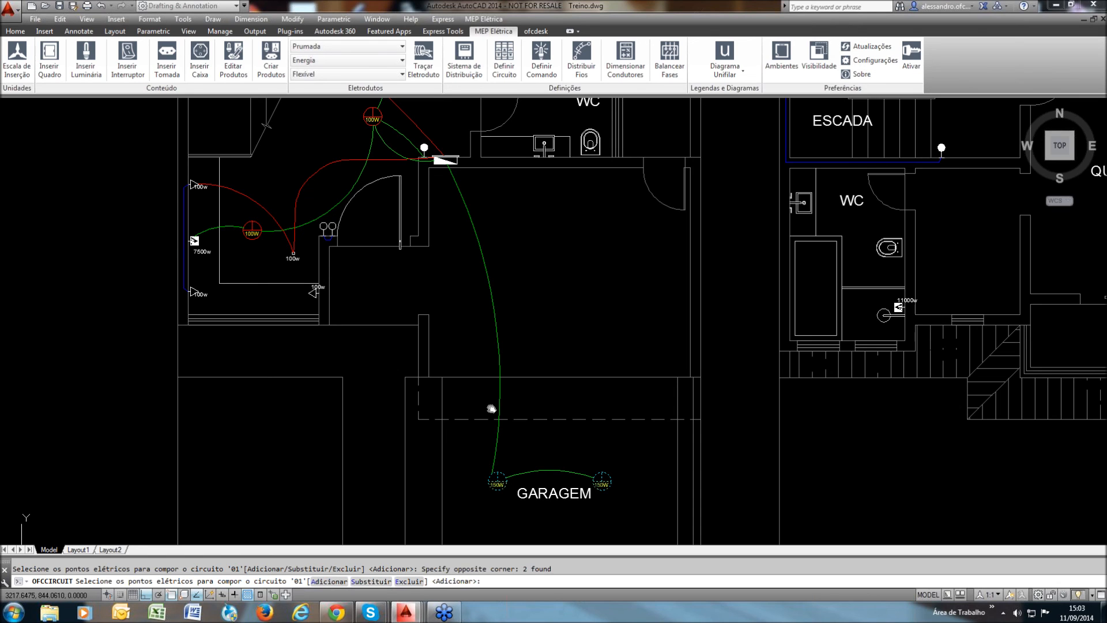
scroll(340, 302, up, 2)
click(340, 302)
click(319, 331)
Add the pair of switches beside the entrance door to circuit 01's selected points
scroll(458, 333, up, 2)
middle_drag(458, 333, 447, 380)
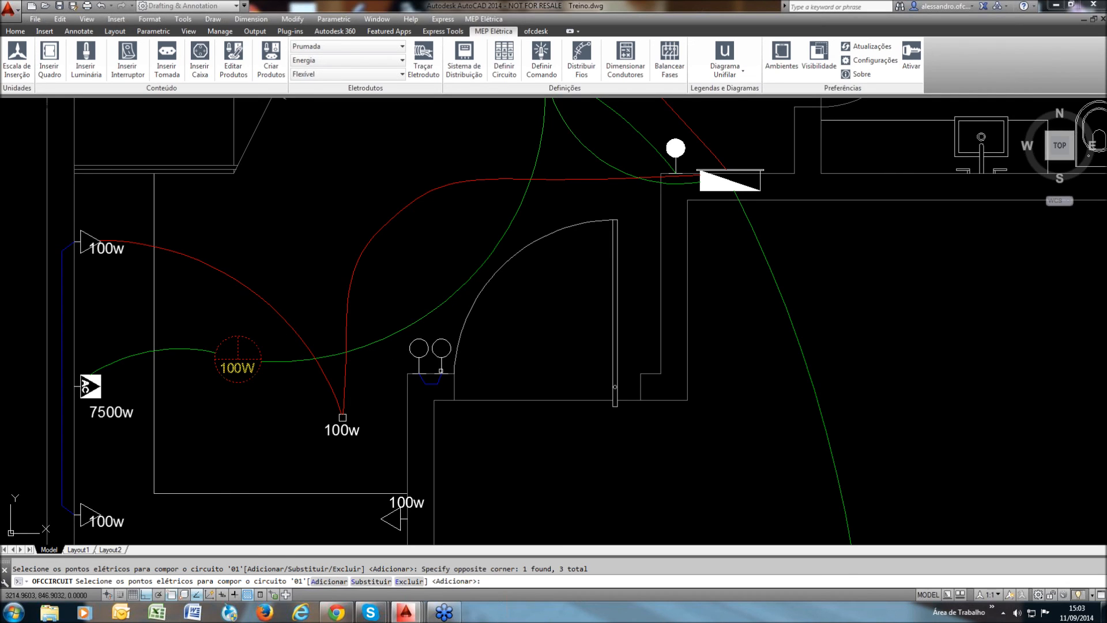
middle_drag(505, 361, 505, 363)
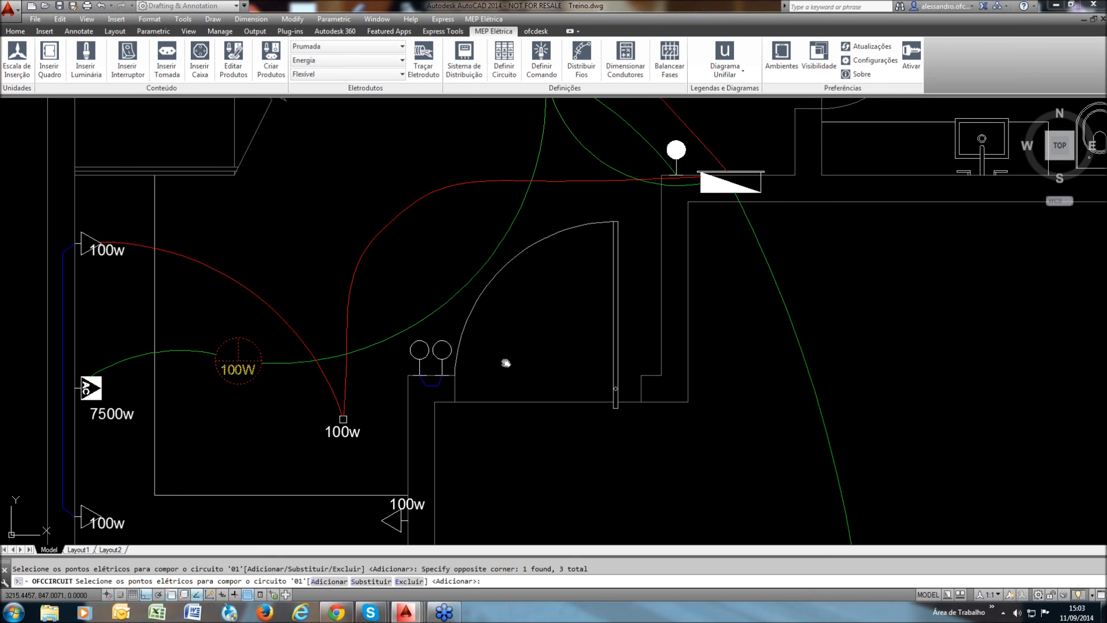
scroll(463, 350, up, 2)
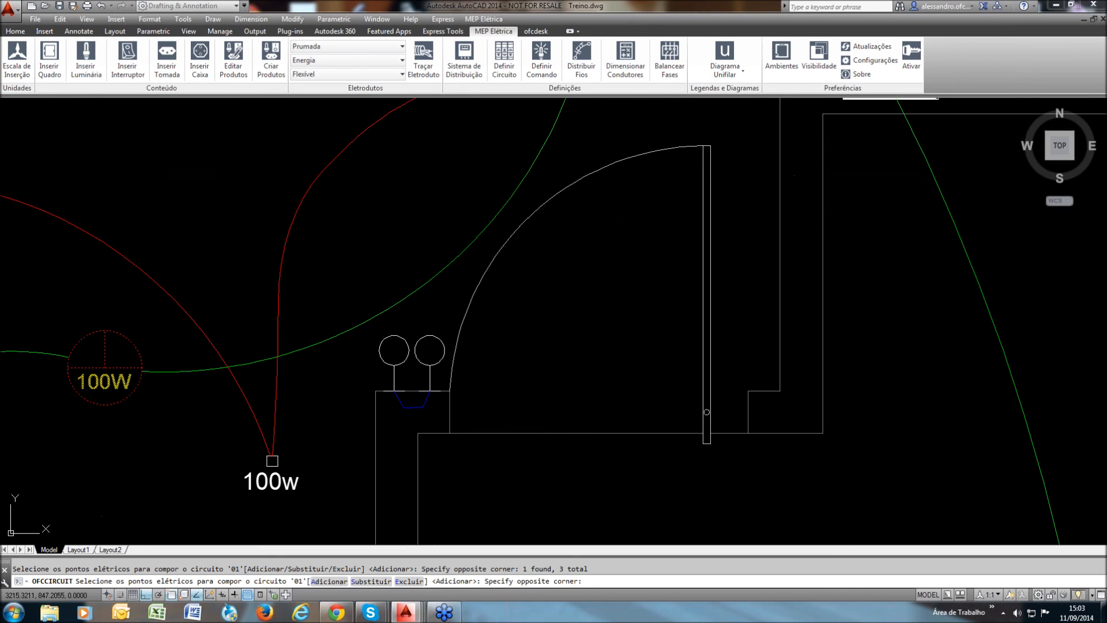
click(392, 362)
scroll(392, 362, down, 4)
scroll(341, 314, down, 2)
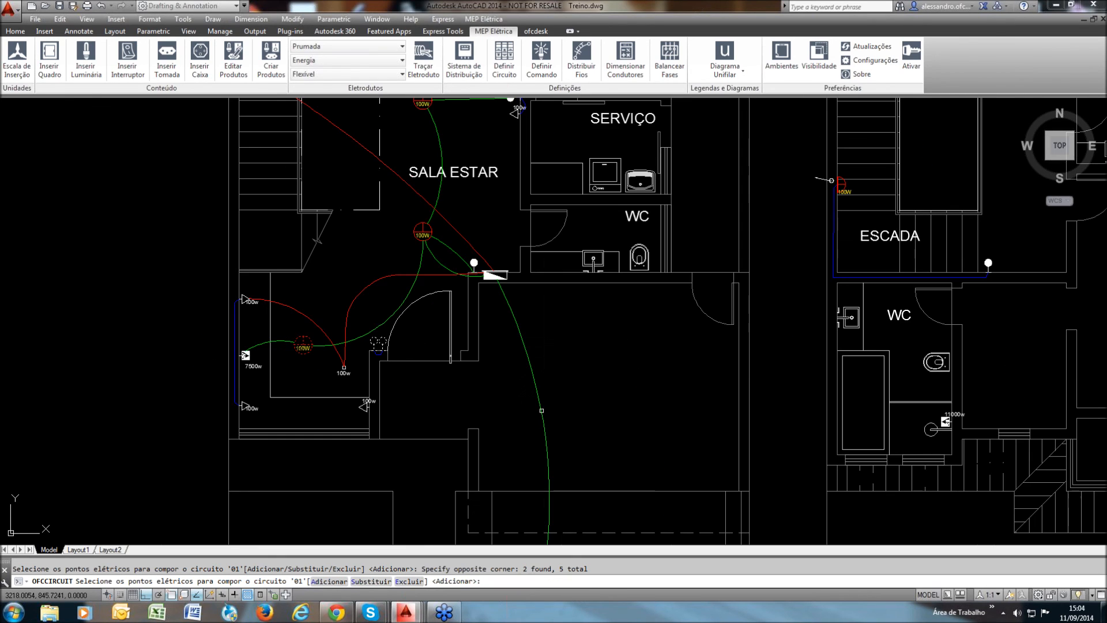
middle_drag(542, 410, 525, 288)
middle_drag(464, 310, 465, 332)
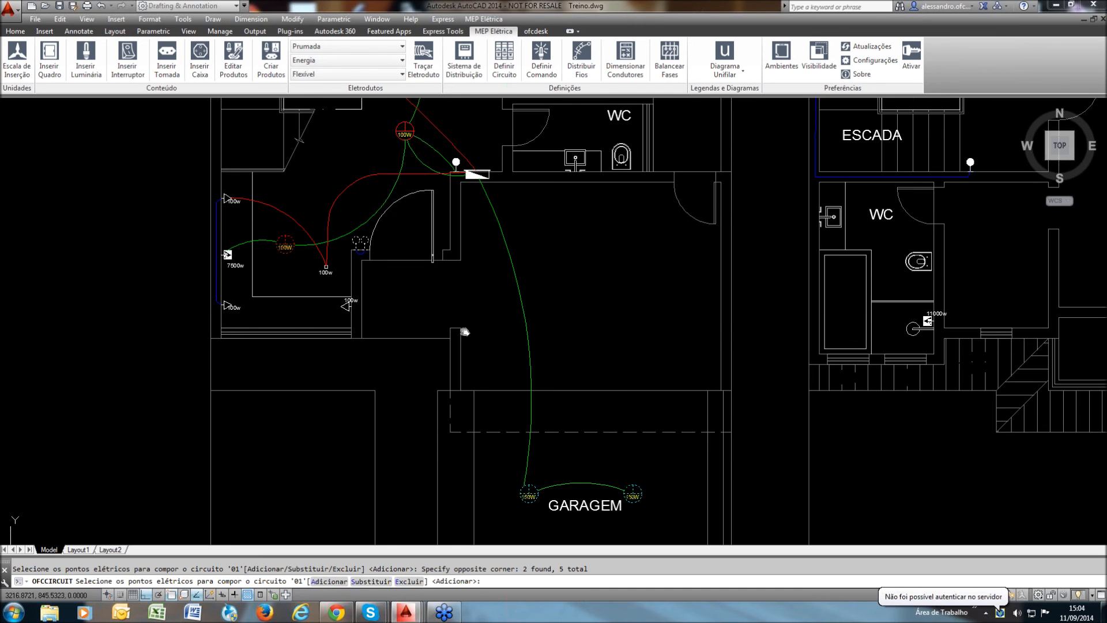
Finish selecting circuit 01's points and return to the circuit list
scroll(464, 332, down, 2)
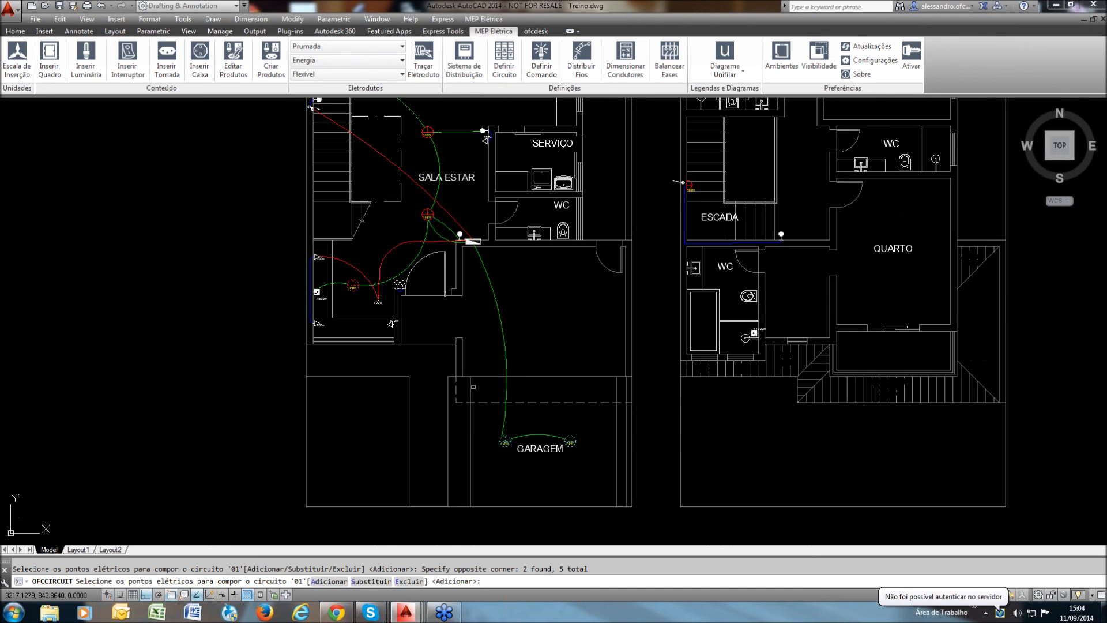
scroll(386, 281, up, 2)
scroll(457, 344, up, 2)
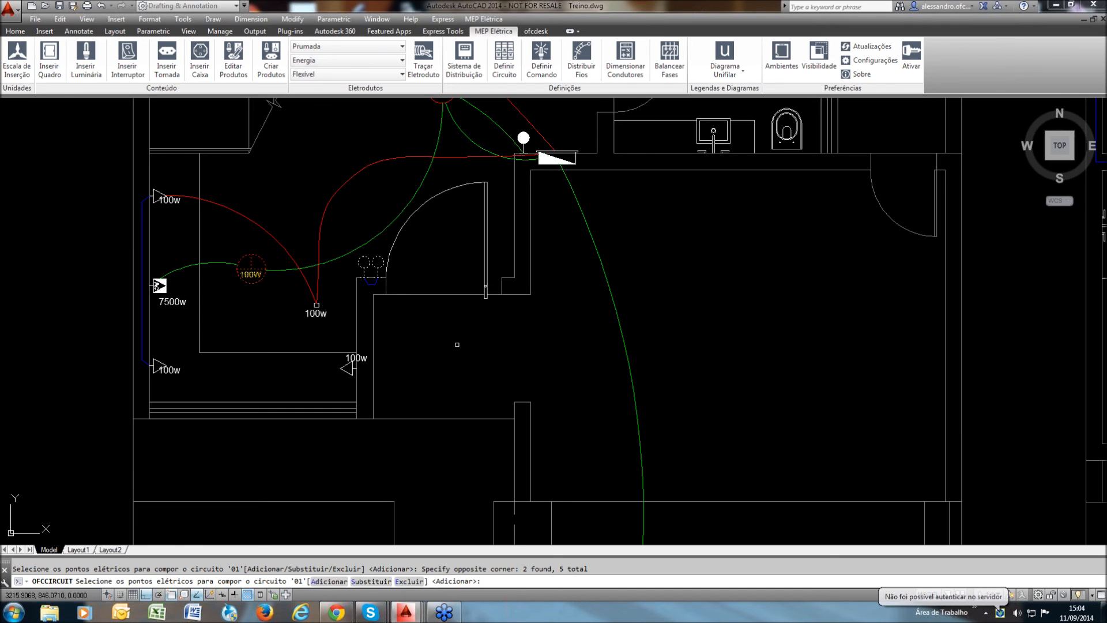
key(Return)
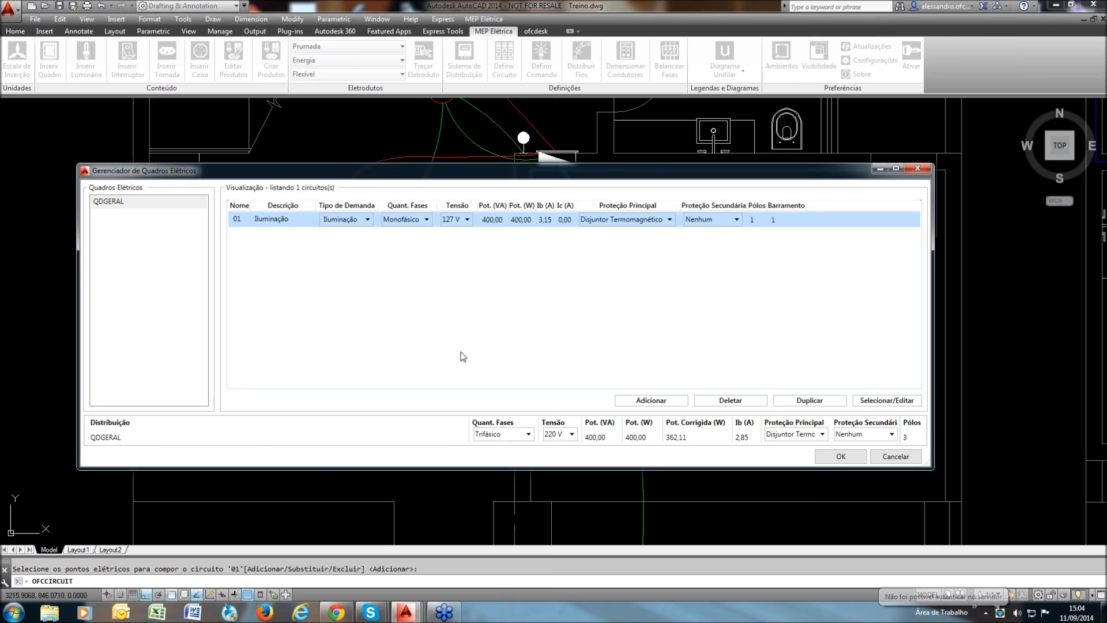
click(650, 400)
key(F2)
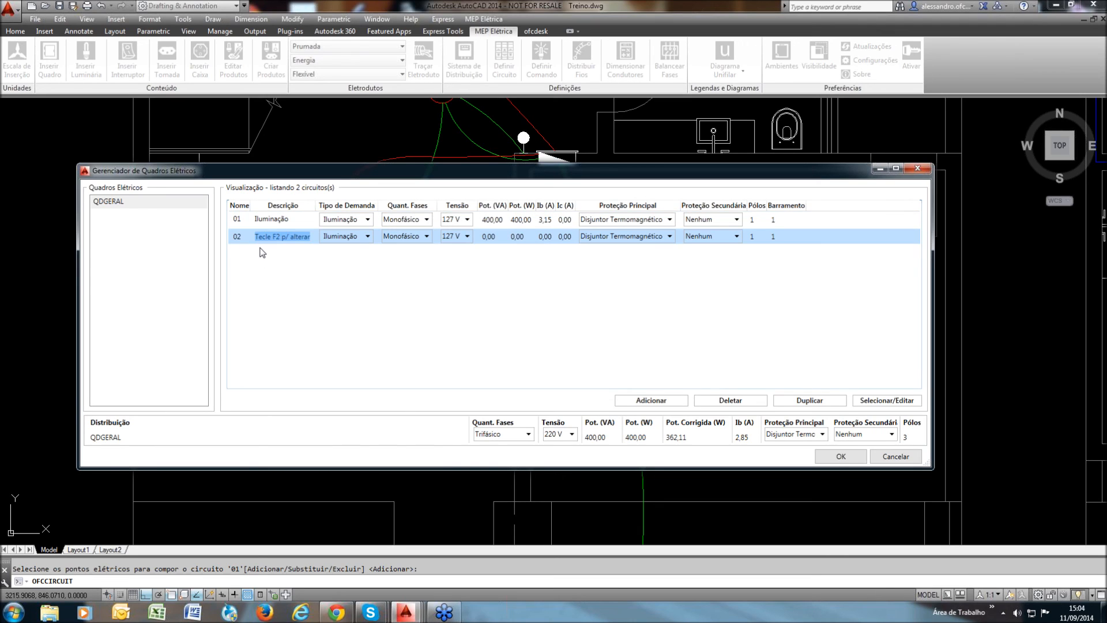
click(296, 239)
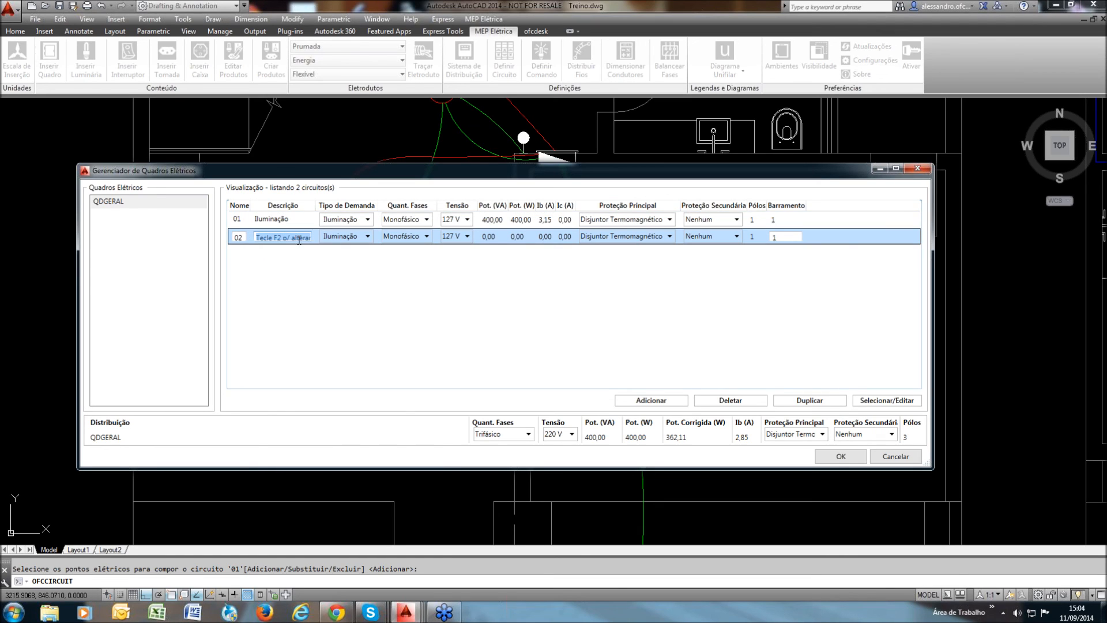
click(736, 399)
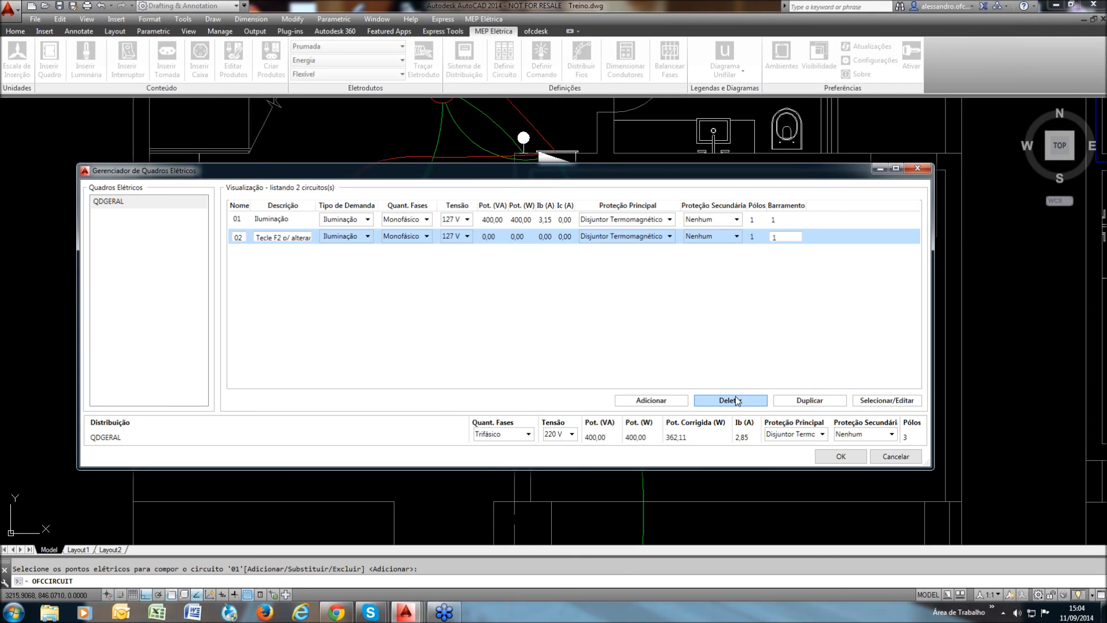
click(736, 399)
Duplicate circuit 01 as circuit 02 and select the two SALA ESTAR ceiling lights and the three single switches around that room
click(809, 399)
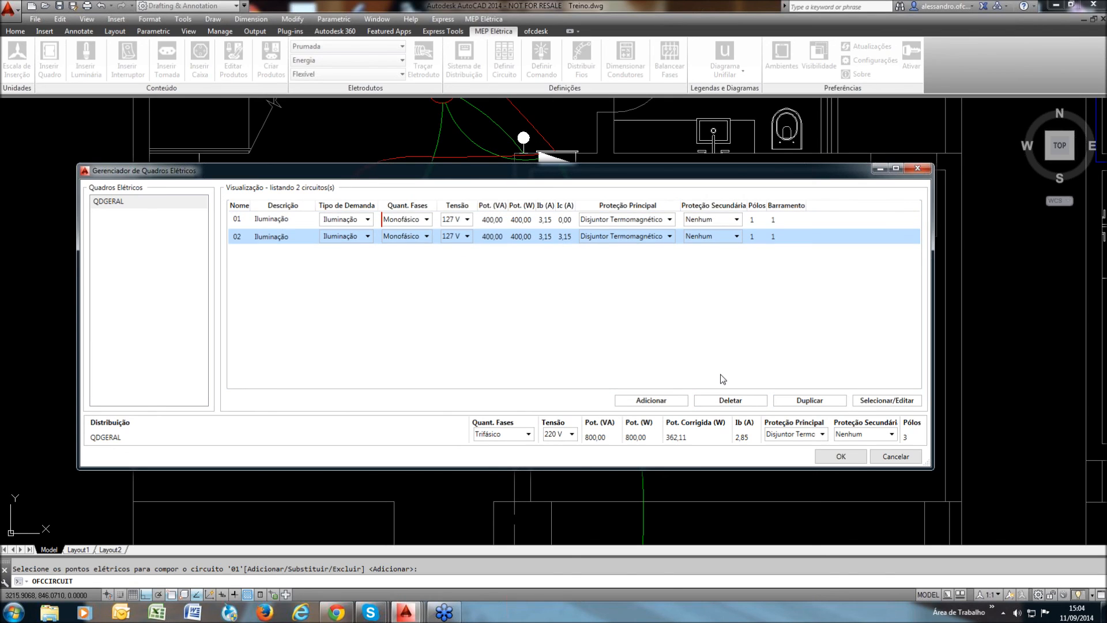
click(885, 400)
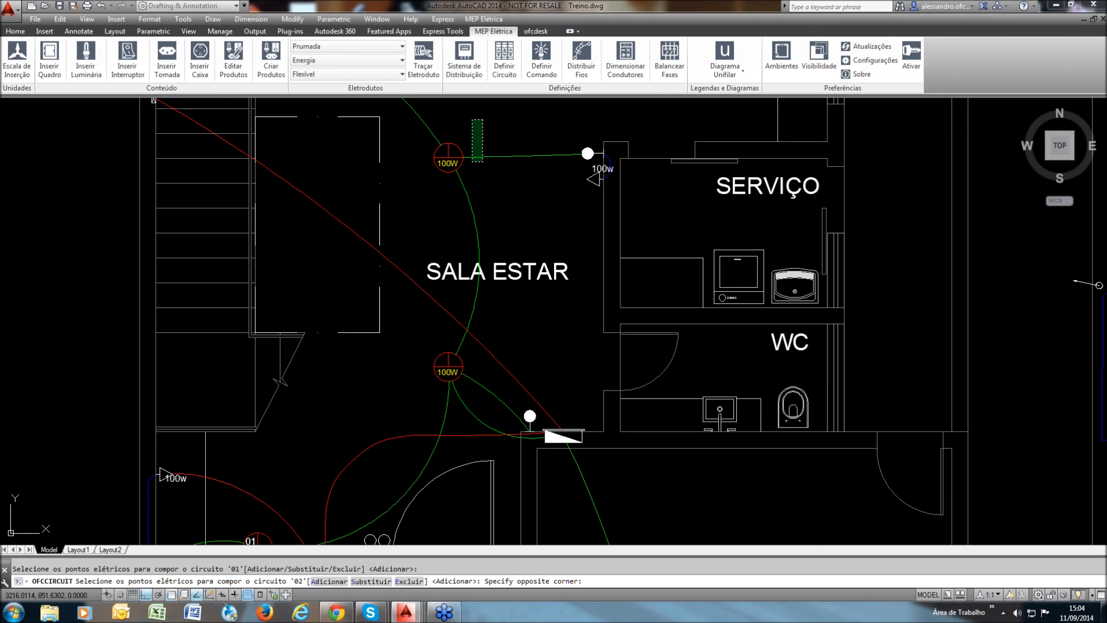
click(441, 375)
middle_drag(507, 231, 497, 301)
click(583, 201)
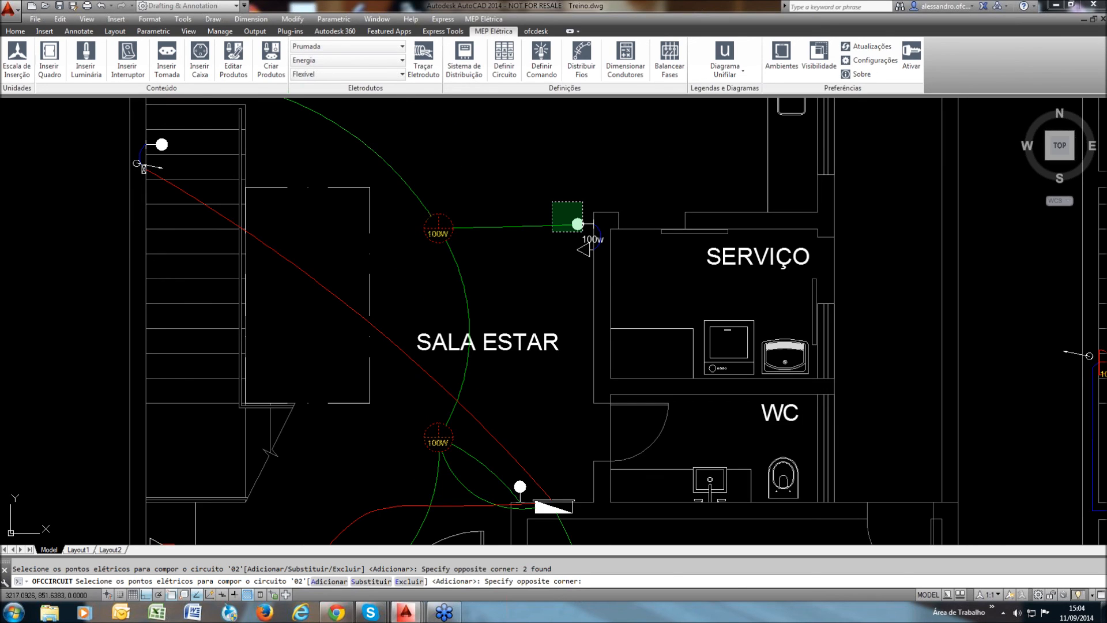
click(577, 224)
middle_drag(485, 403, 481, 365)
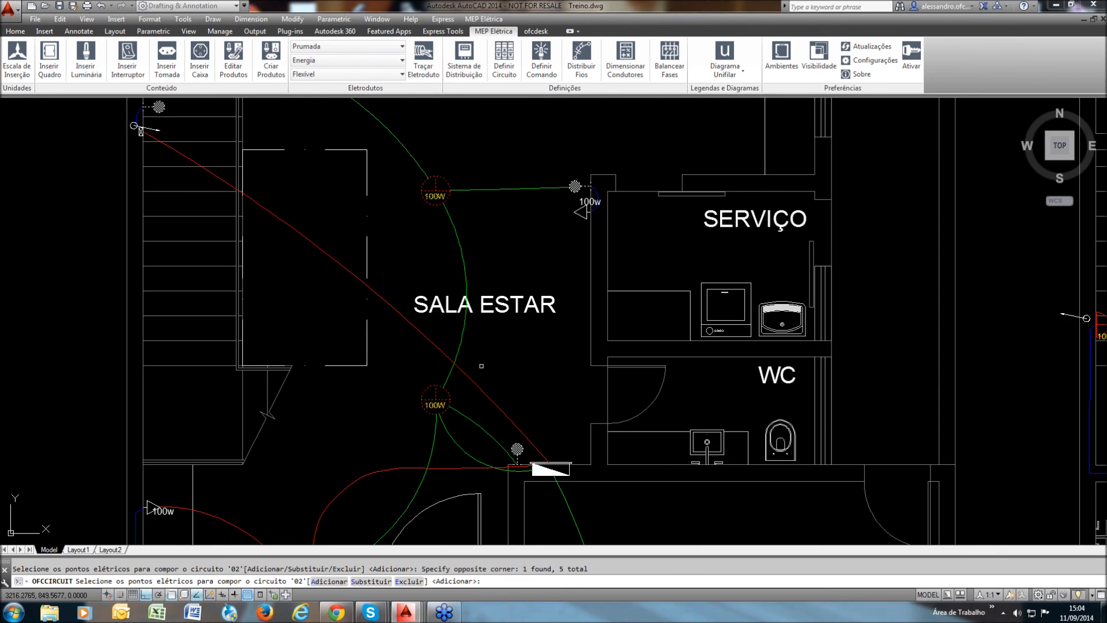
Add the ESCADA's 100W wall light and the upper-floor switch beside the stairs to circuit 02's points
middle_drag(980, 376, 506, 357)
click(650, 337)
click(628, 308)
click(874, 416)
click(850, 439)
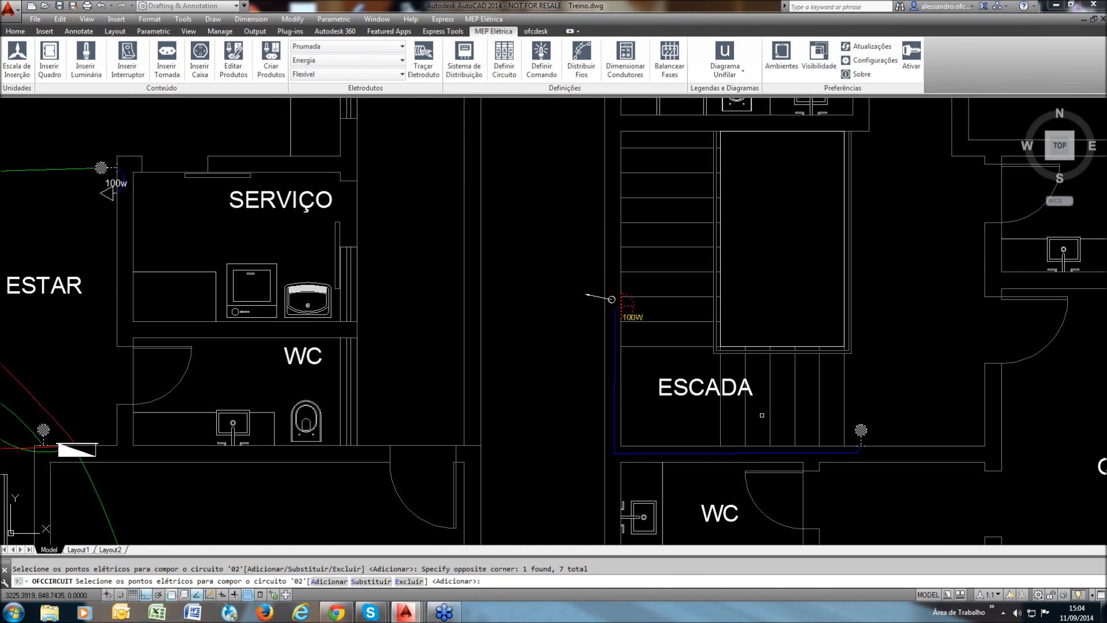
scroll(737, 398, down, 2)
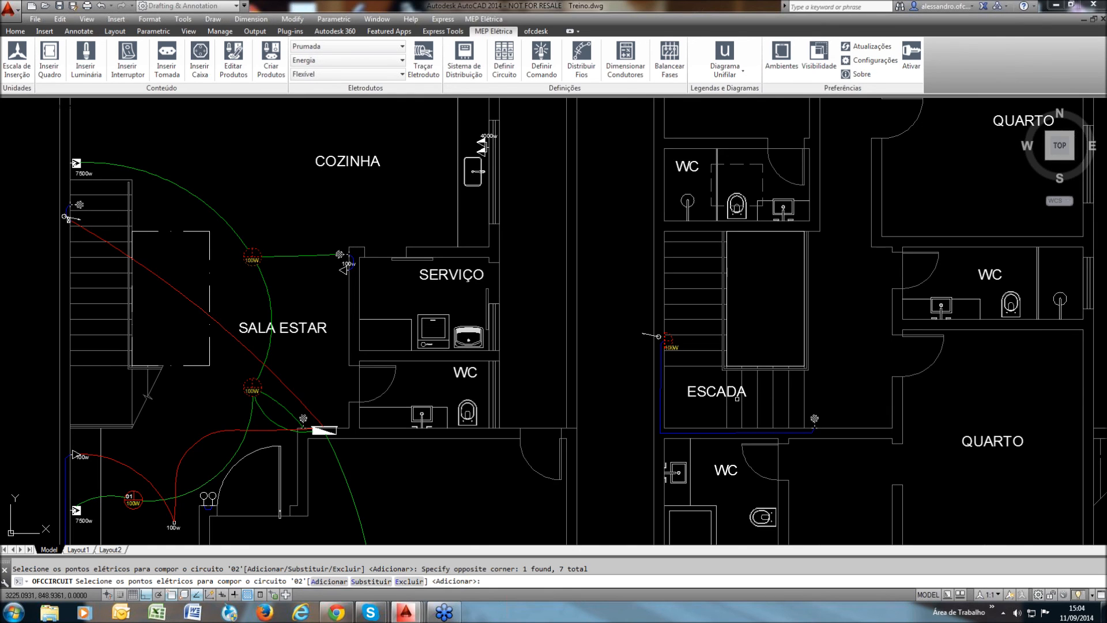
key(Return)
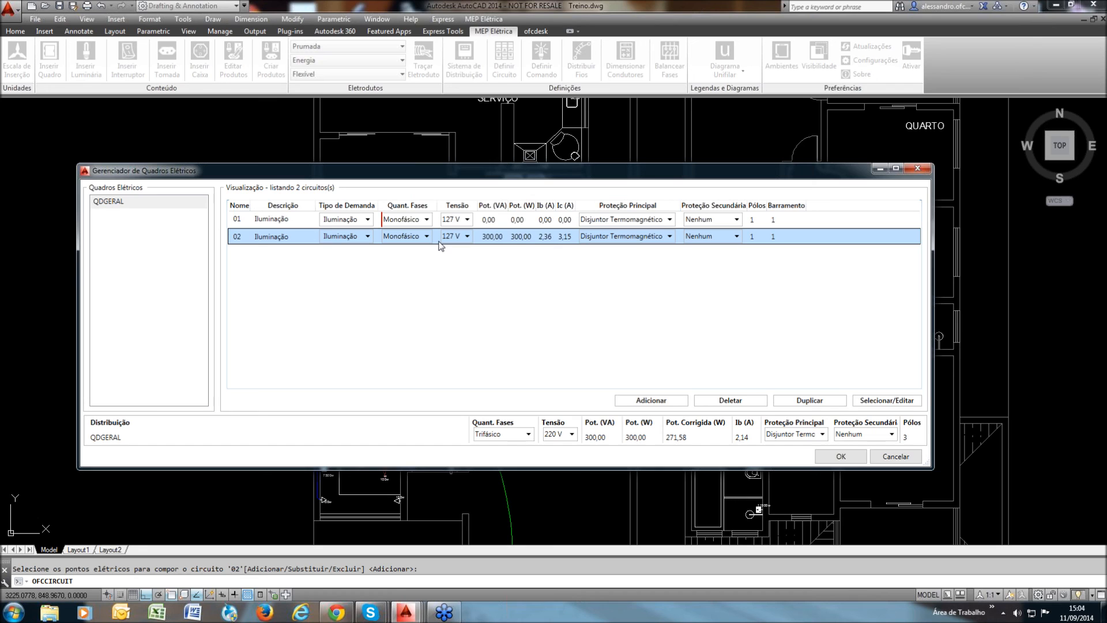
Reassign the two garage lights, the 100W ceiling light near the entrance and the pair of entrance switches to circuit 01
key(Escape)
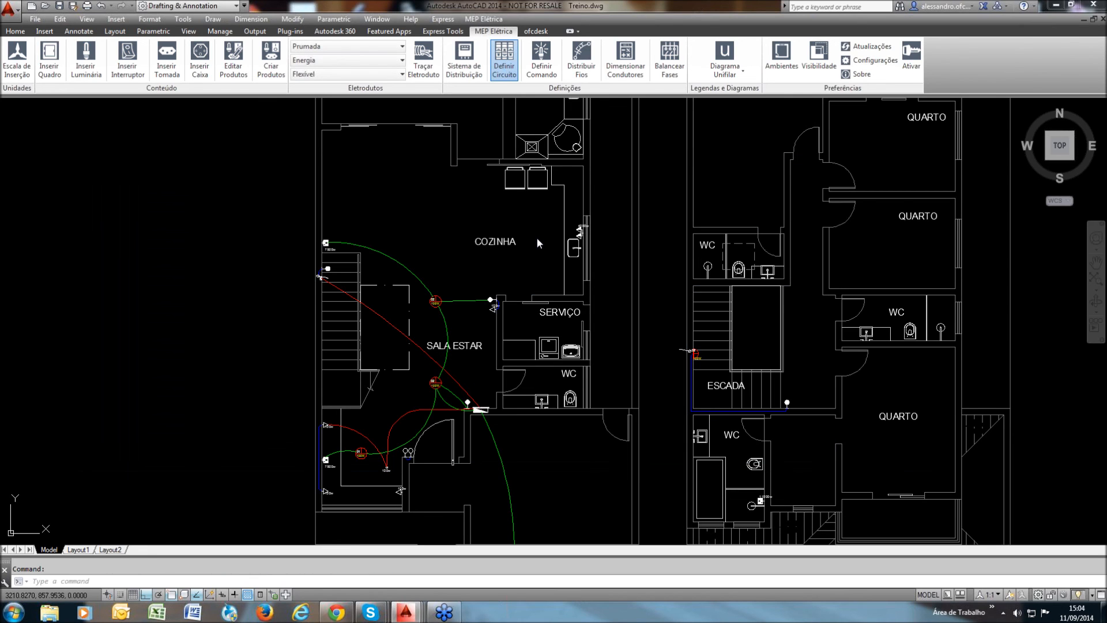
key(Return)
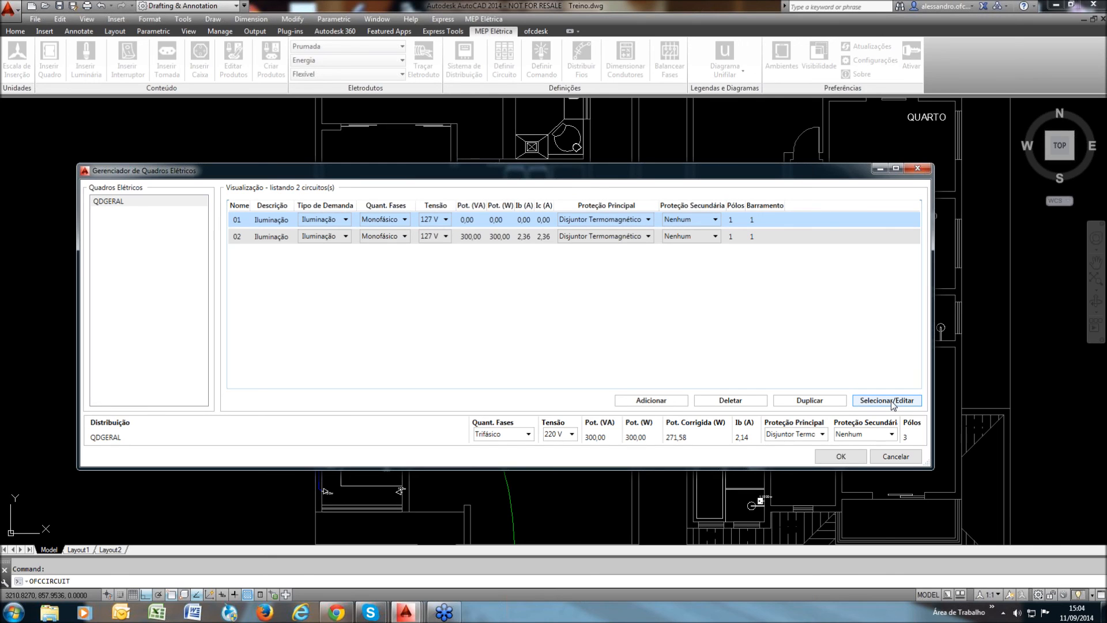
click(891, 400)
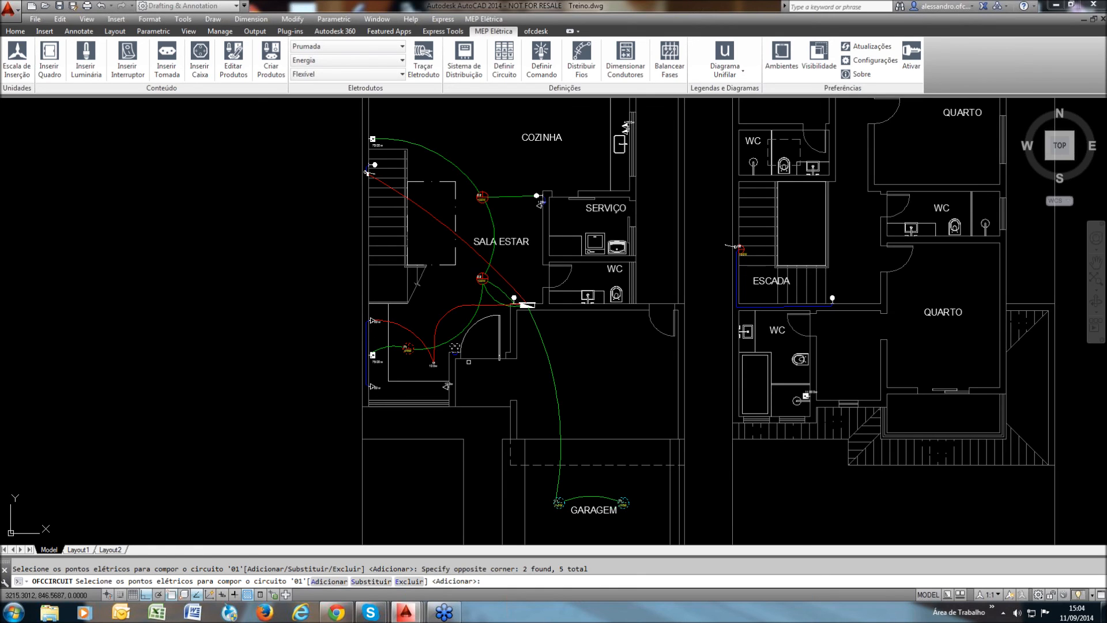
key(Return)
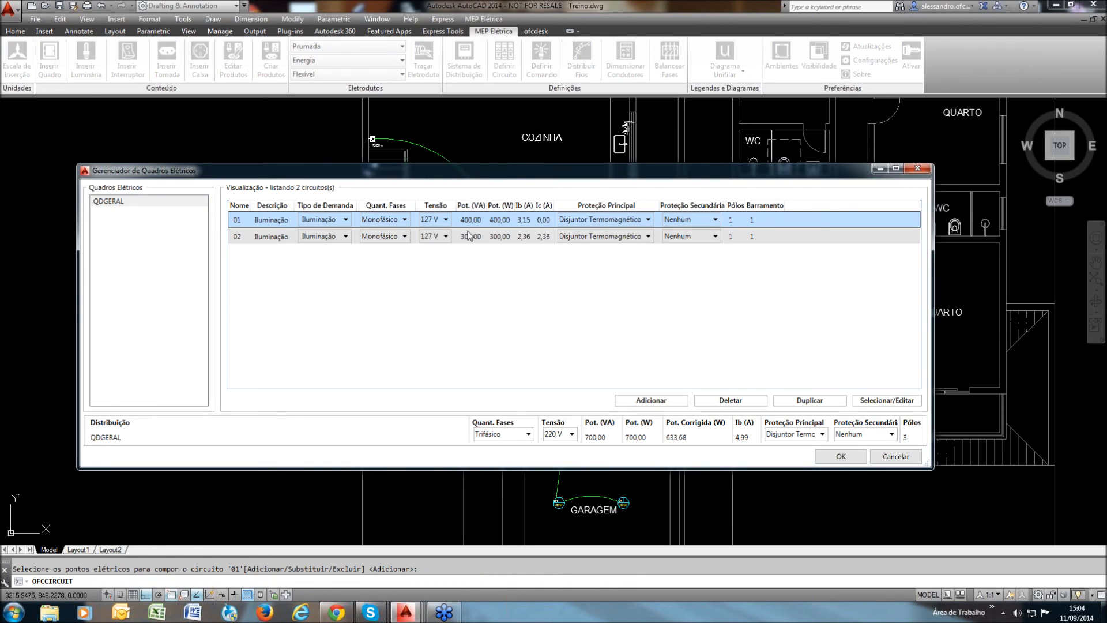
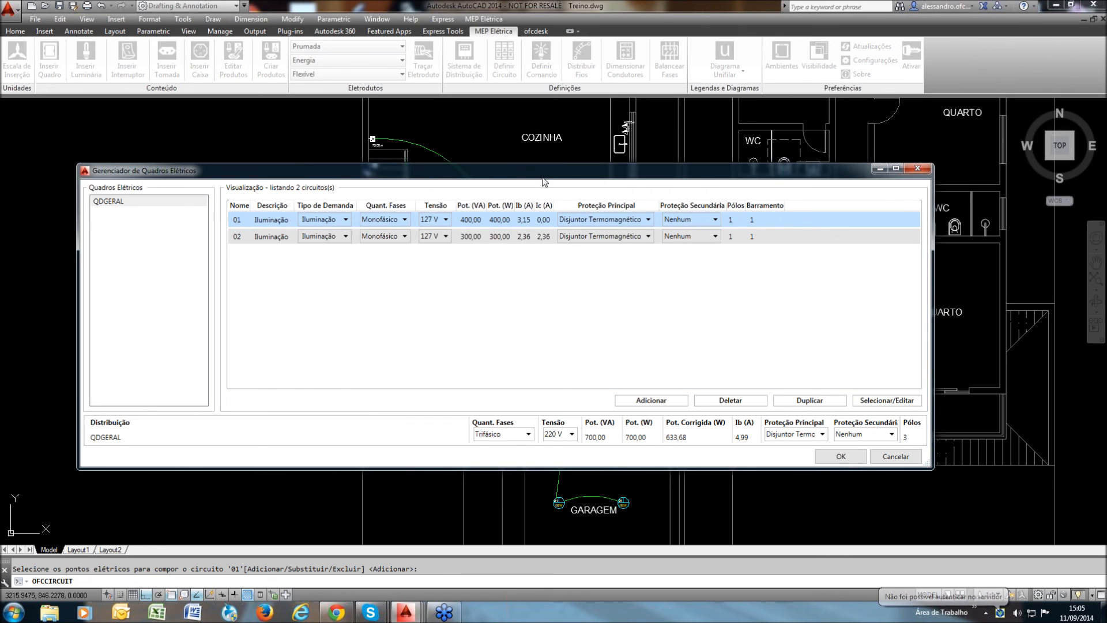
Examine the main and secondary protection options available for circuits 01 and 02
mouse_move(544, 182)
mouse_down()
mouse_move(498, 430)
mouse_move(641, 201)
mouse_up()
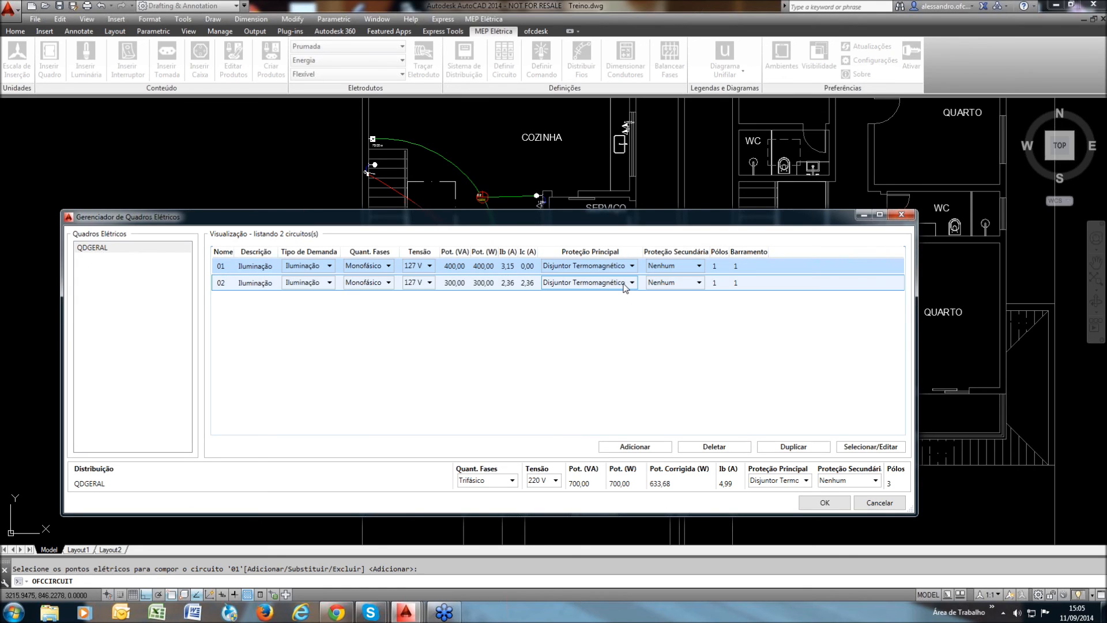
click(633, 267)
click(634, 267)
click(633, 283)
click(633, 284)
click(700, 267)
click(701, 270)
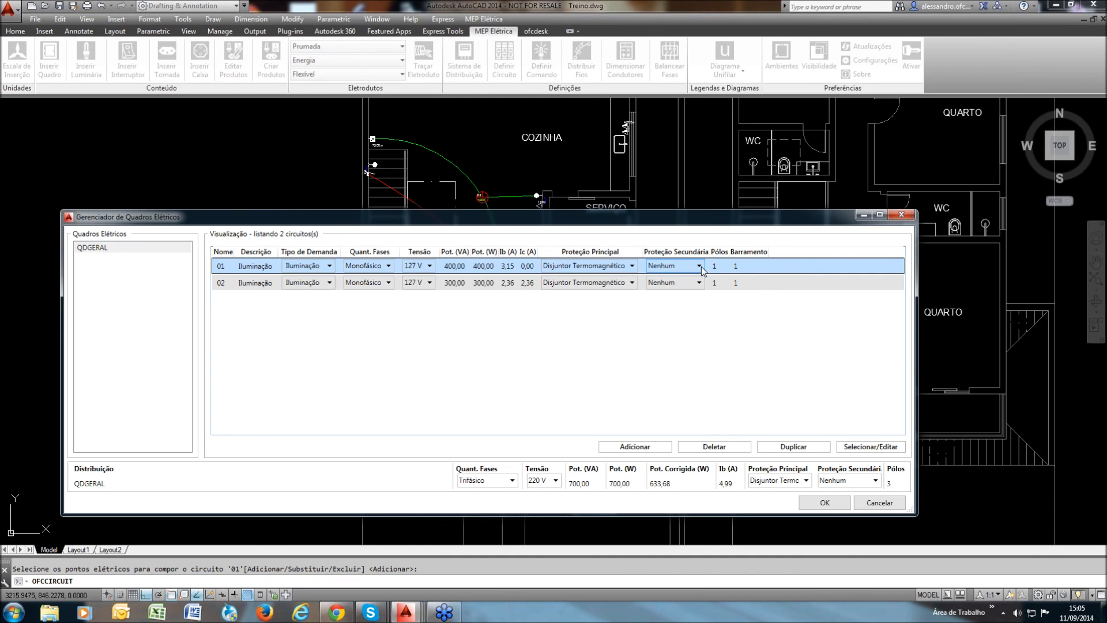
click(699, 284)
click(699, 284)
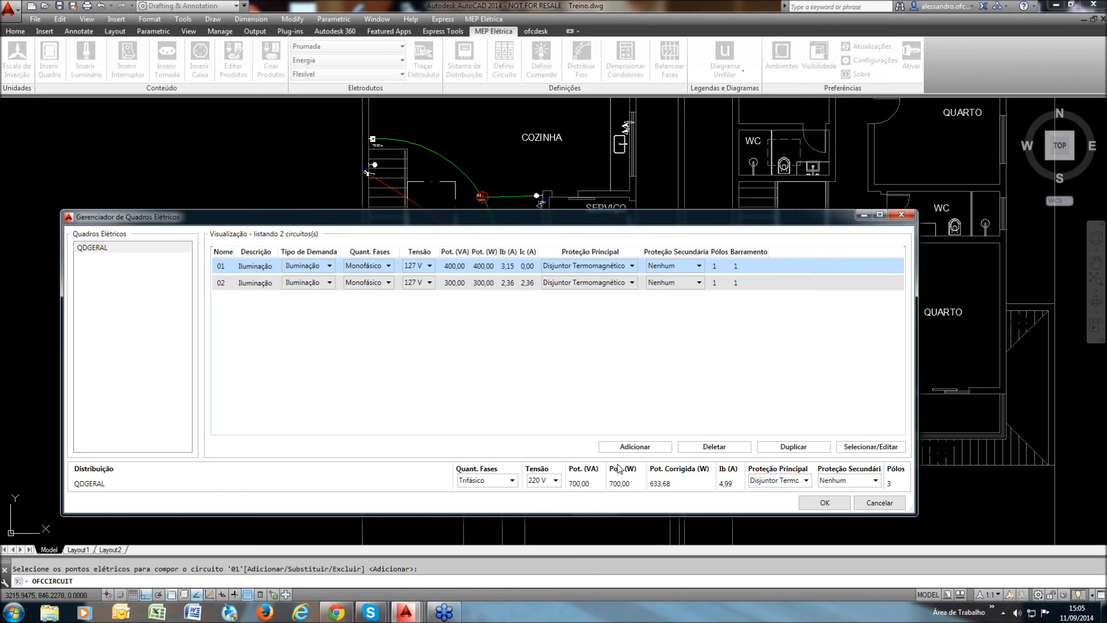
Add circuit 03 with the description TUG and the demand type Tomadas de uso geral (TUGs)
click(636, 446)
click(265, 306)
key(F2)
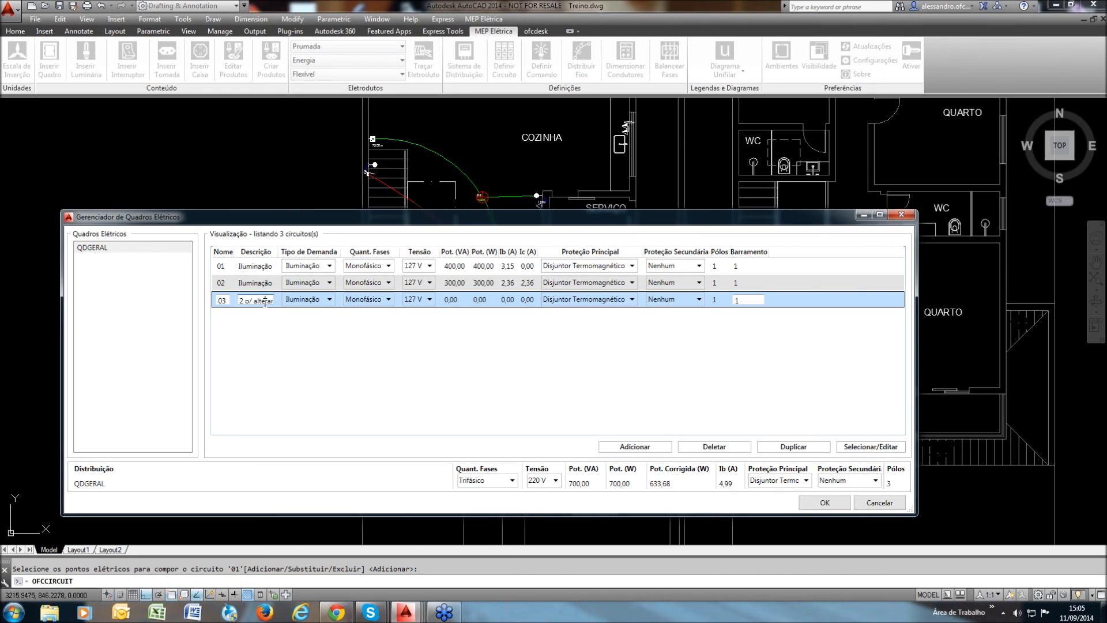
double_click(265, 303)
text(A)
drag(253, 300, 228, 300)
key(Delete)
key(Delete)
key(Delete)
key(Delete)
key(Delete)
key(Delete)
key(Delete)
key(Delete)
text(TUG)
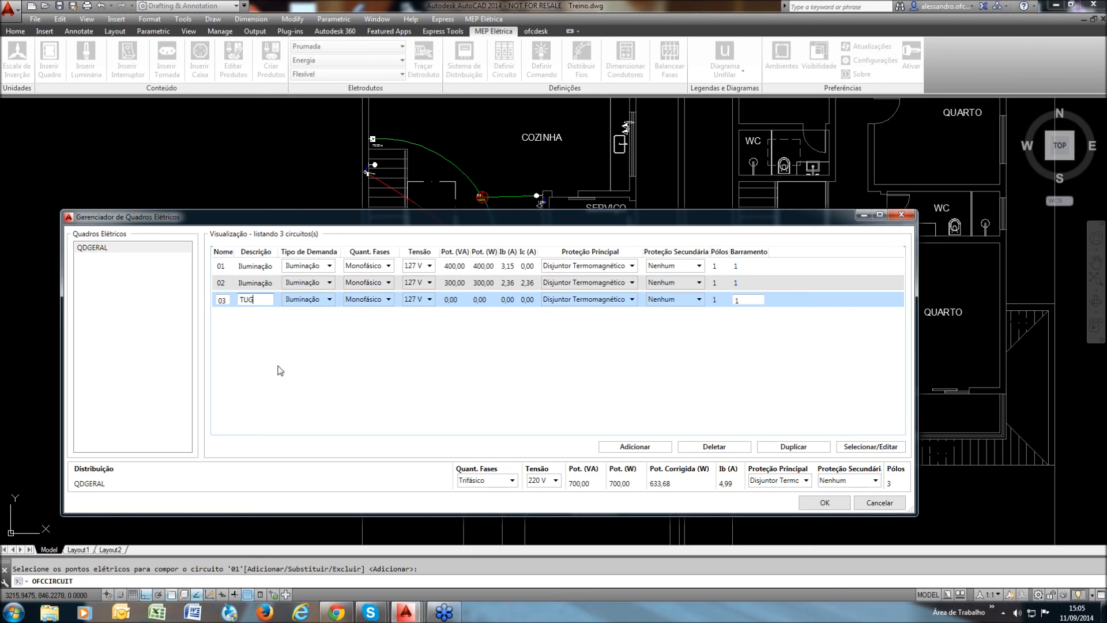
click(330, 299)
click(317, 324)
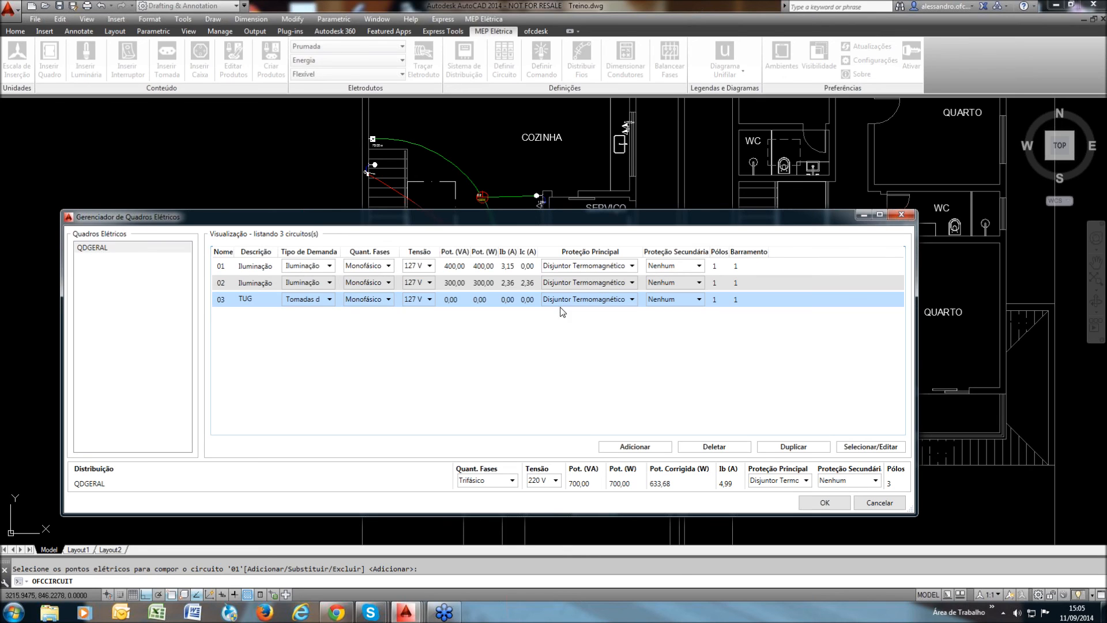
Assign the three 100w wall outlets in the room beside the entrance and the 100w outlet next to SERVIÇO to circuit 03
click(868, 448)
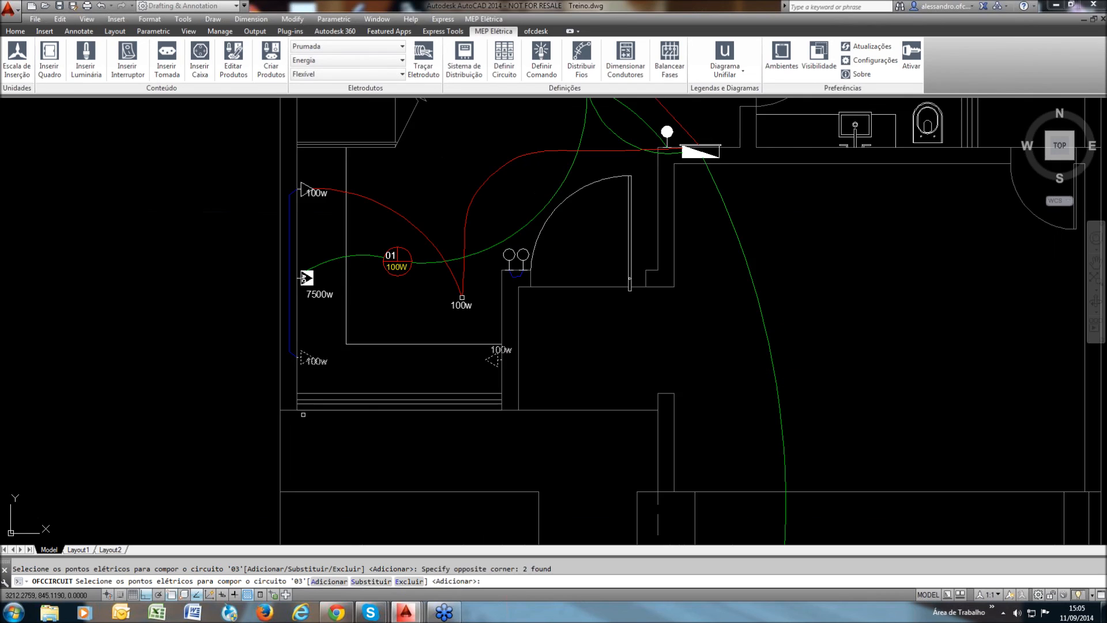
click(517, 373)
click(482, 339)
mouse_move(524, 228)
middle_down()
mouse_move(524, 336)
mouse_move(469, 448)
middle_up()
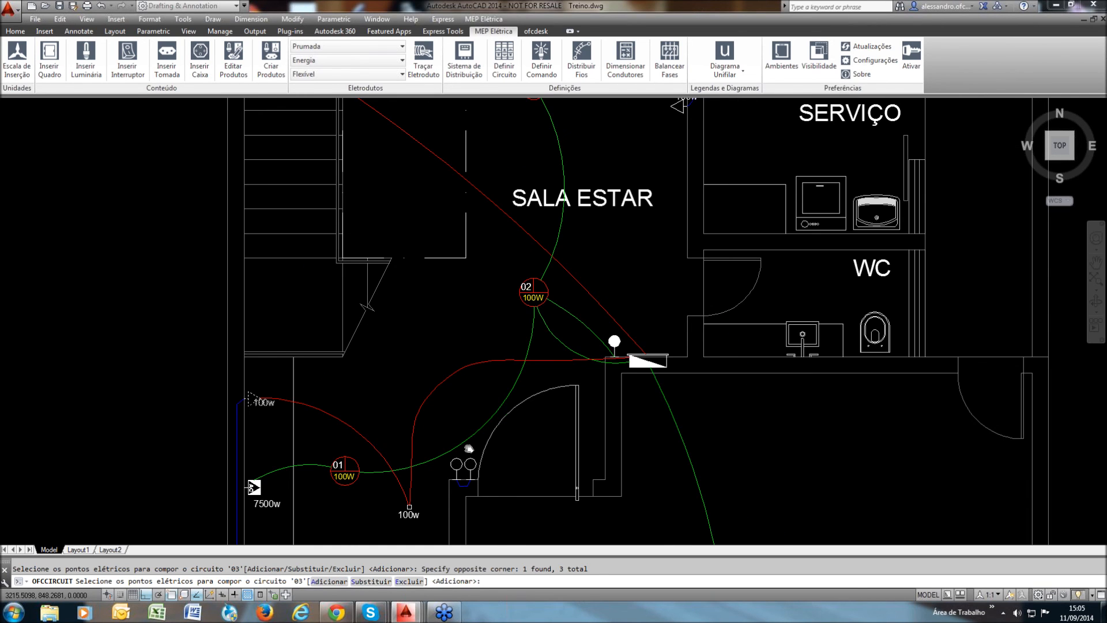
middle_drag(559, 257, 469, 448)
click(589, 298)
click(490, 332)
key(Return)
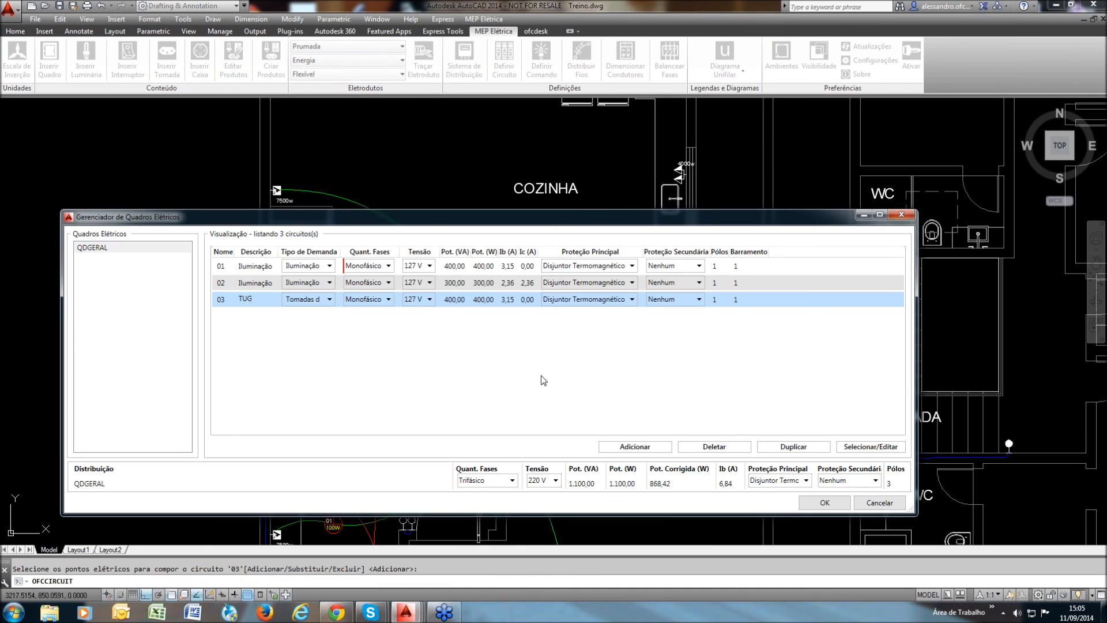
Add circuit 04 with the description TUE and the demand type Circuito Independente
click(634, 447)
click(256, 316)
text(T)
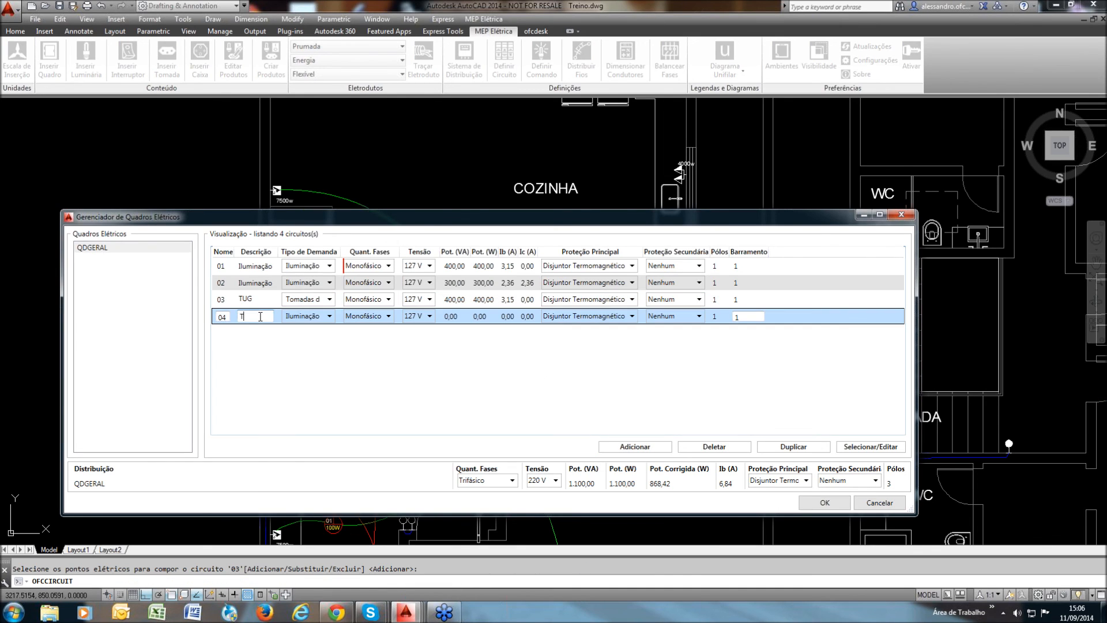
text(UE)
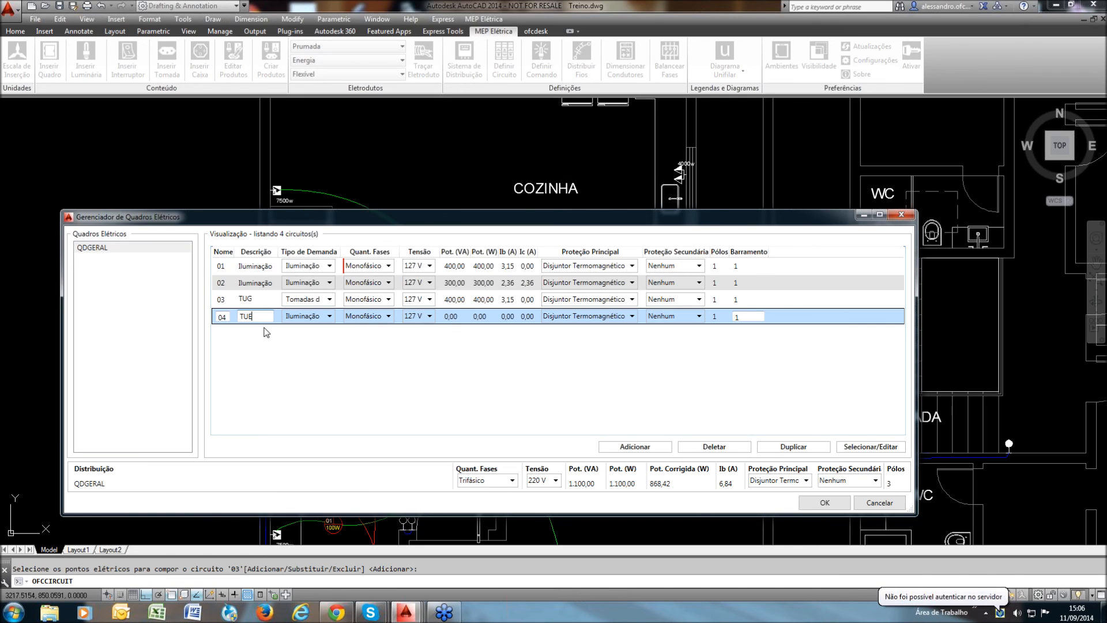
click(330, 317)
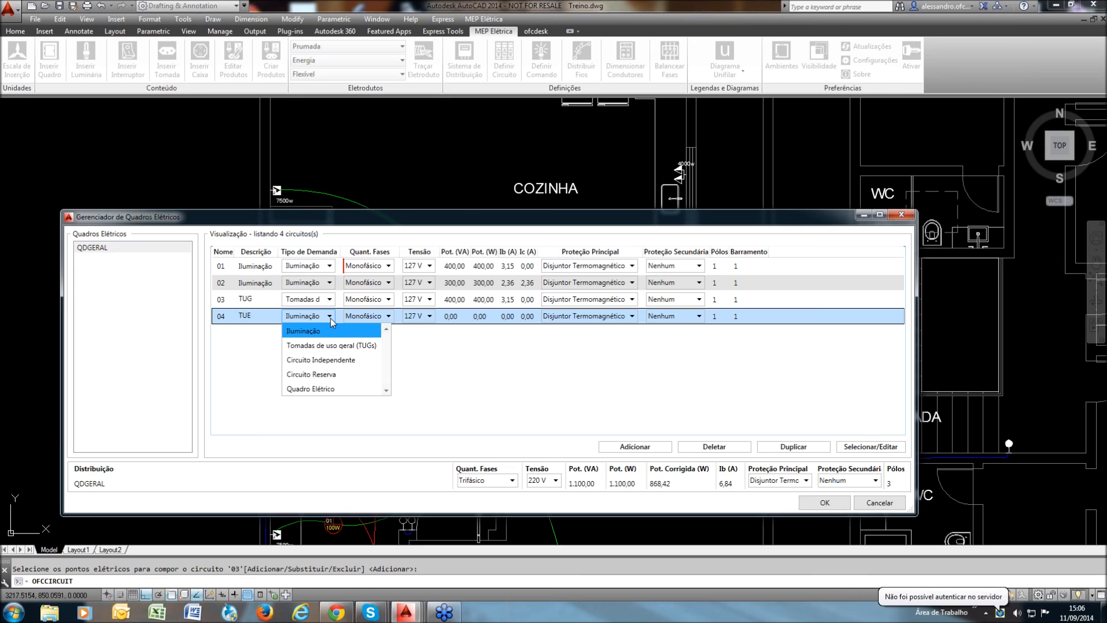
click(320, 360)
Set circuit 04 to Bifásico at 220 V and widen the Descrição column
click(377, 317)
click(388, 316)
click(363, 337)
click(428, 316)
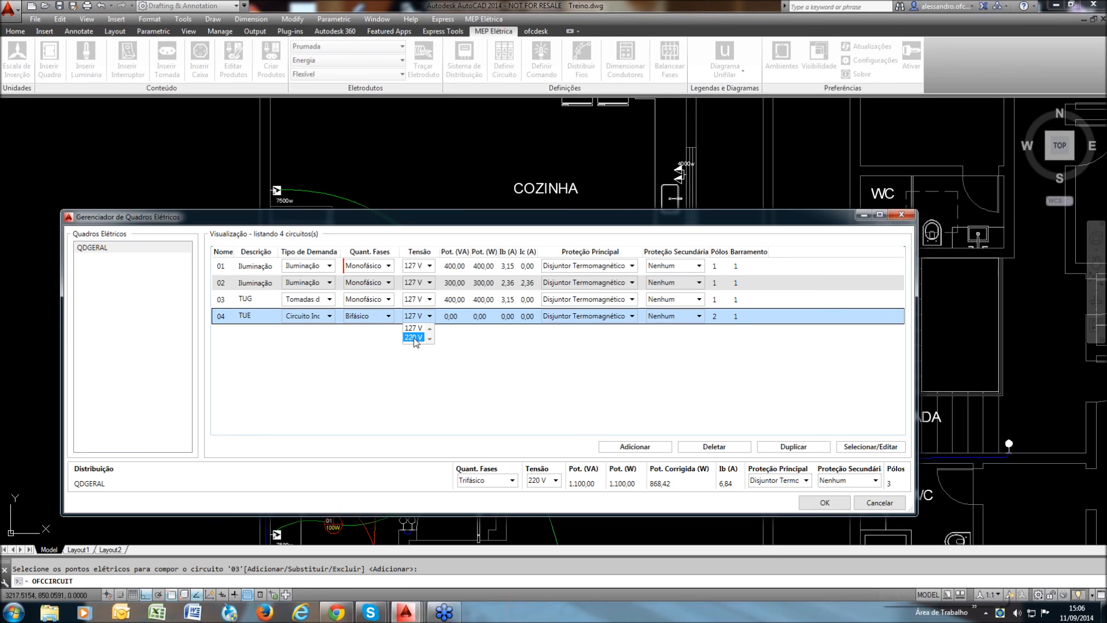
click(412, 335)
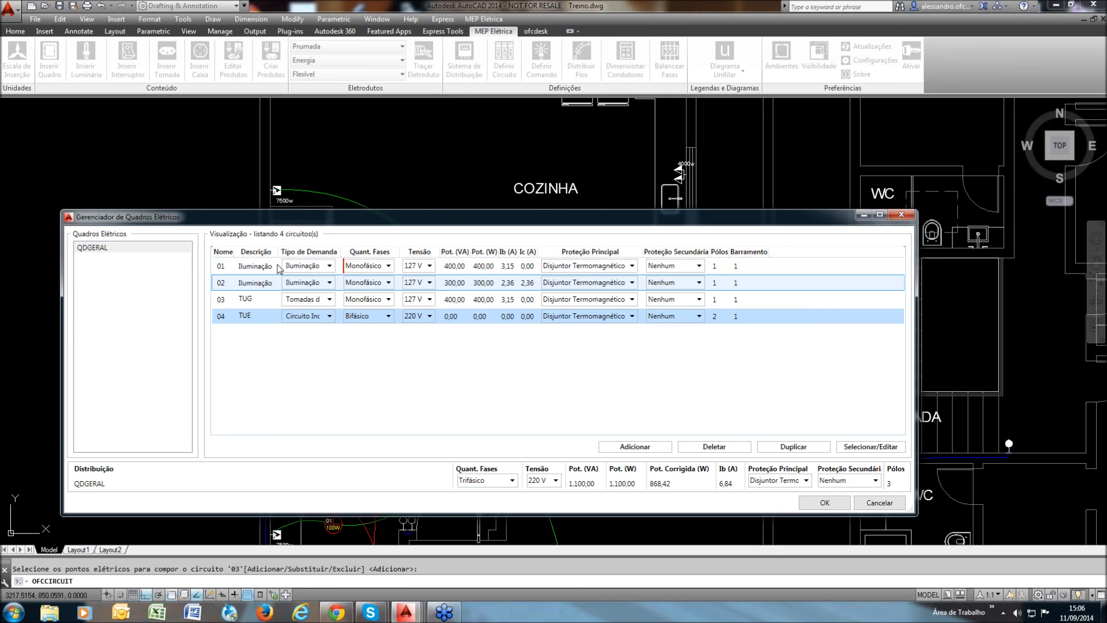
drag(278, 252, 322, 251)
Assign the 7500w outlet above the ground-floor stairs to circuit 04, and duplicate that circuit as circuit 05
click(873, 446)
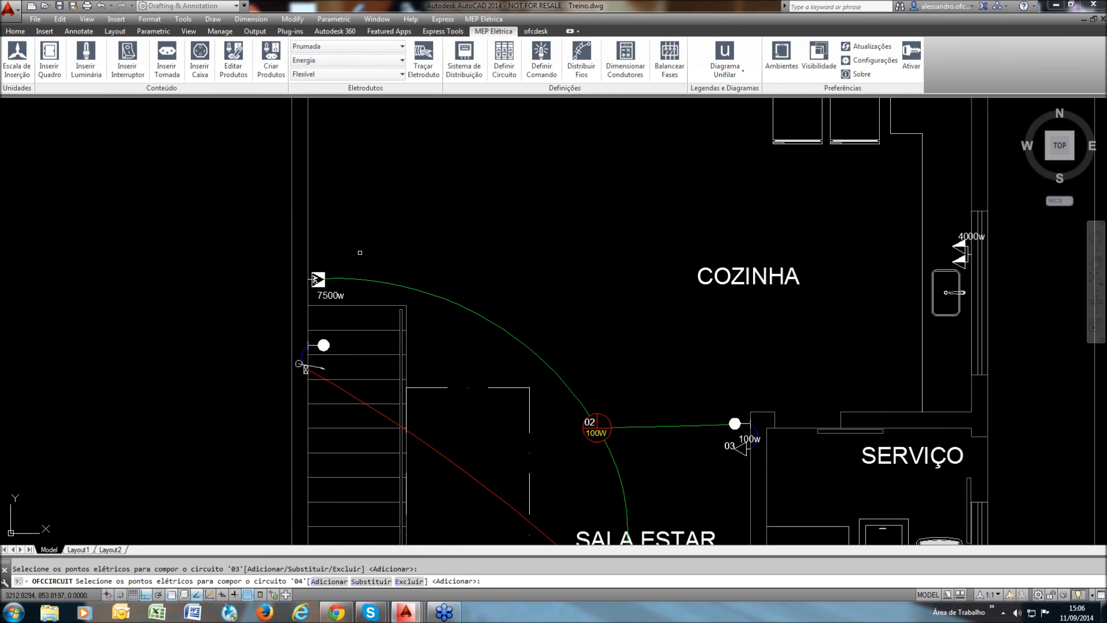
click(360, 252)
click(314, 288)
middle_drag(554, 258, 541, 233)
key(Return)
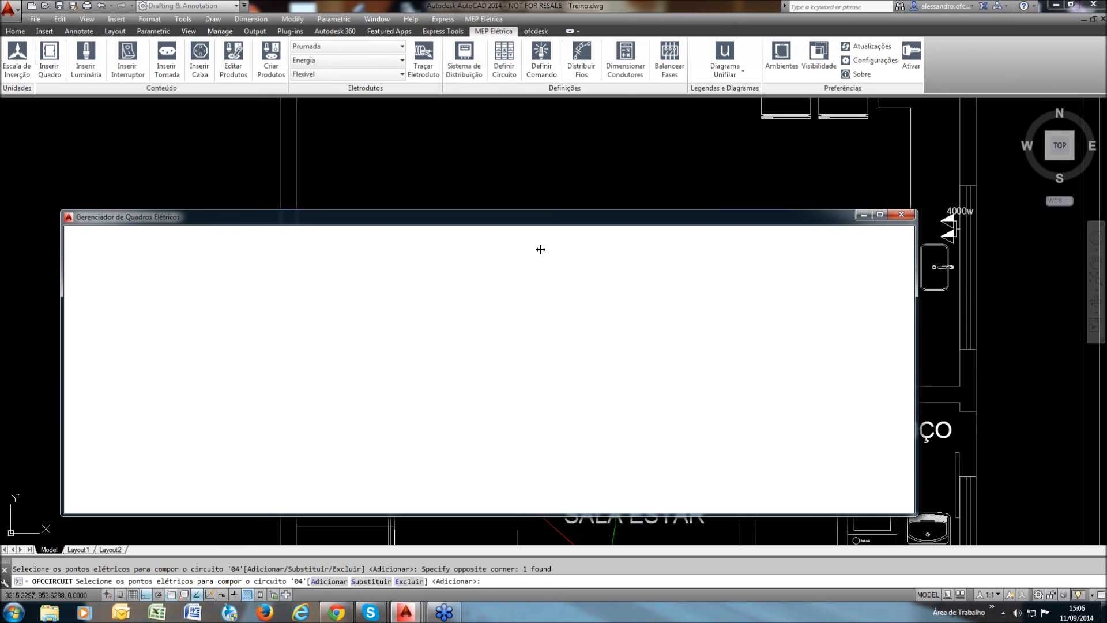
click(790, 447)
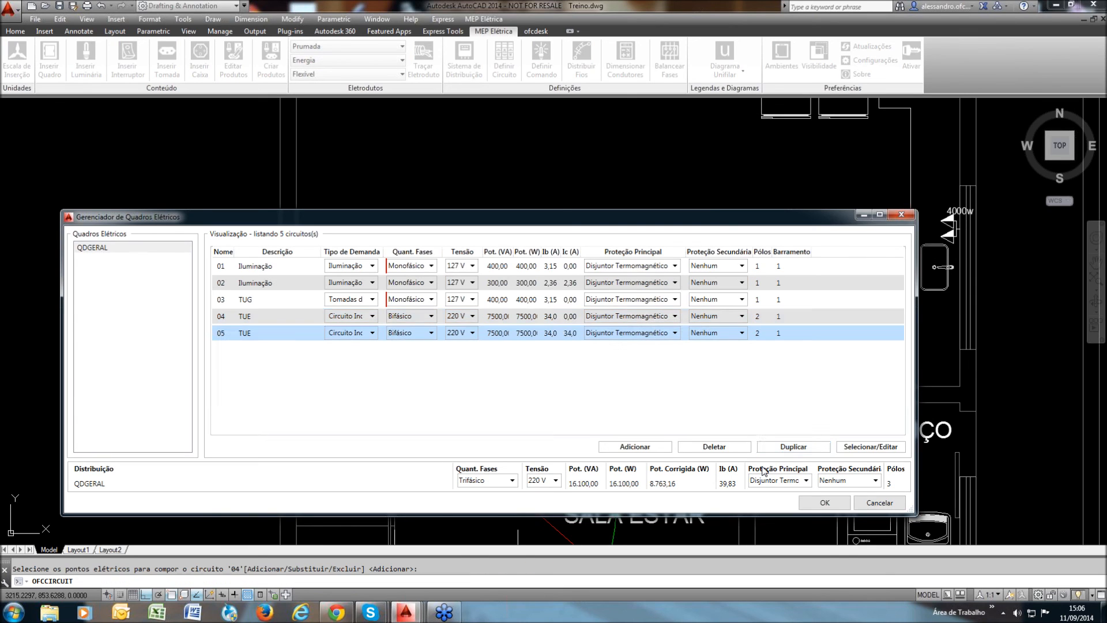
Assign only the 2500 W socket of the double outlet above the COZINHA sink to circuit 05
click(870, 446)
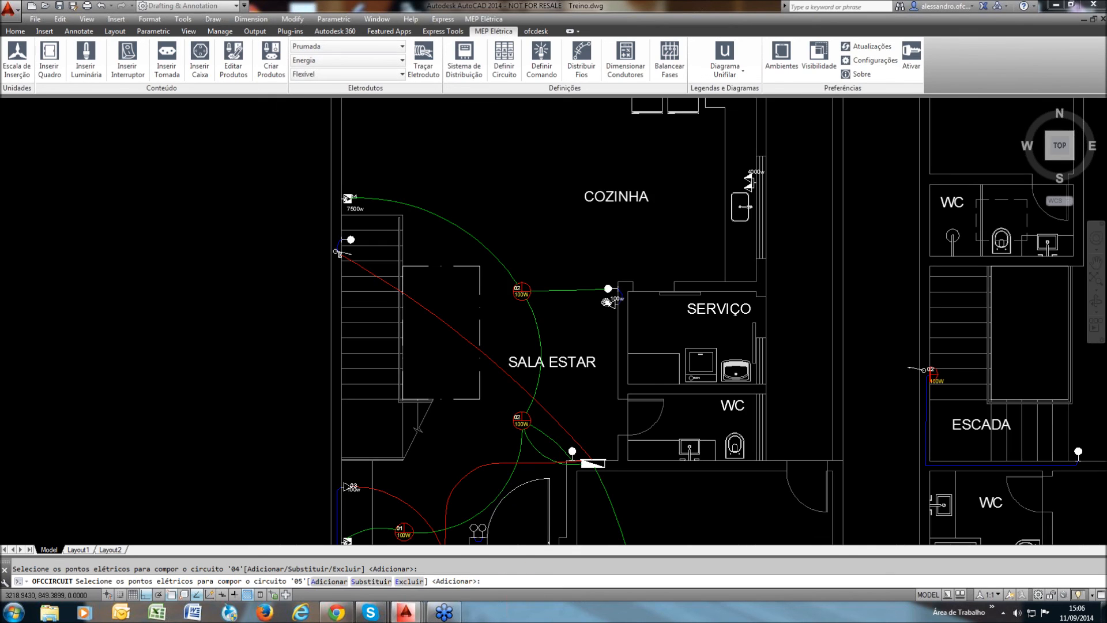
middle_drag(607, 302, 516, 411)
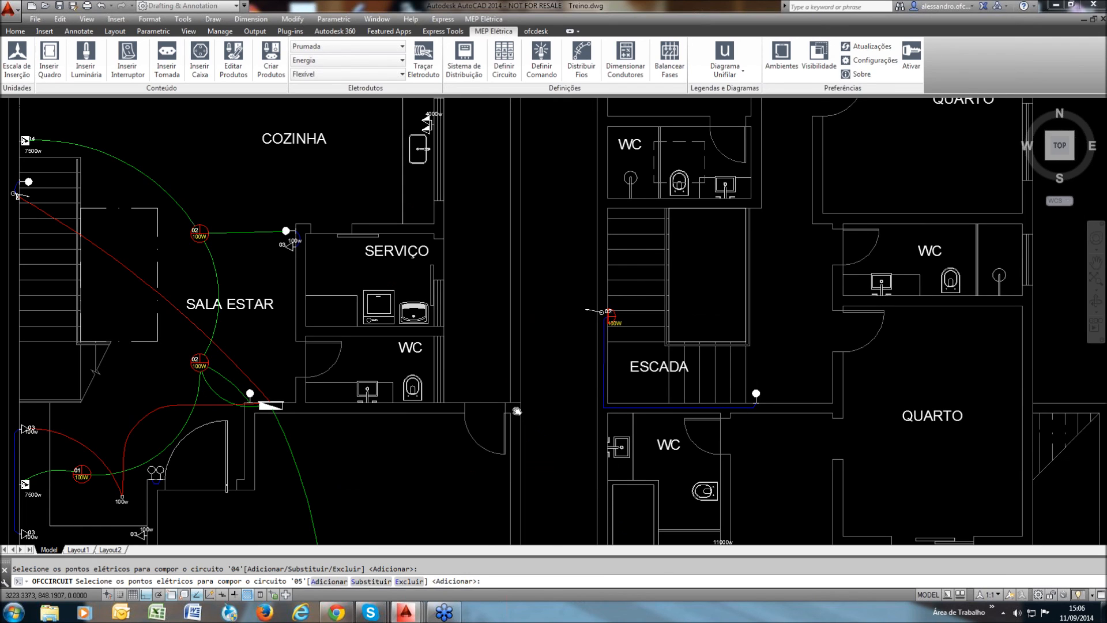
mouse_move(517, 410)
middle_down()
mouse_move(744, 396)
mouse_move(715, 544)
middle_up()
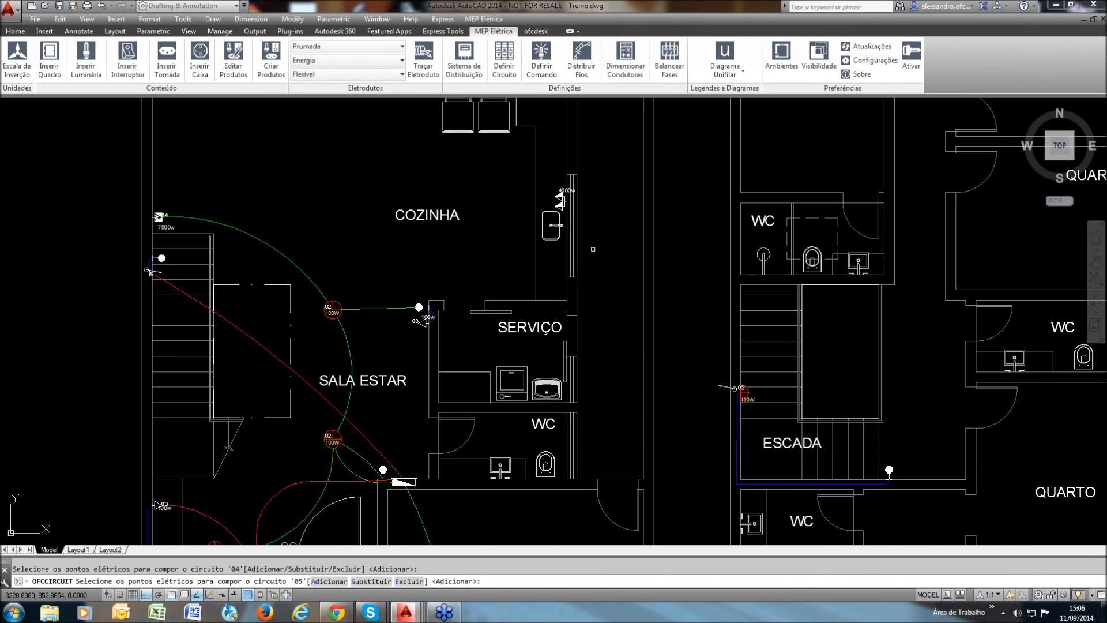
scroll(593, 249, up, 2)
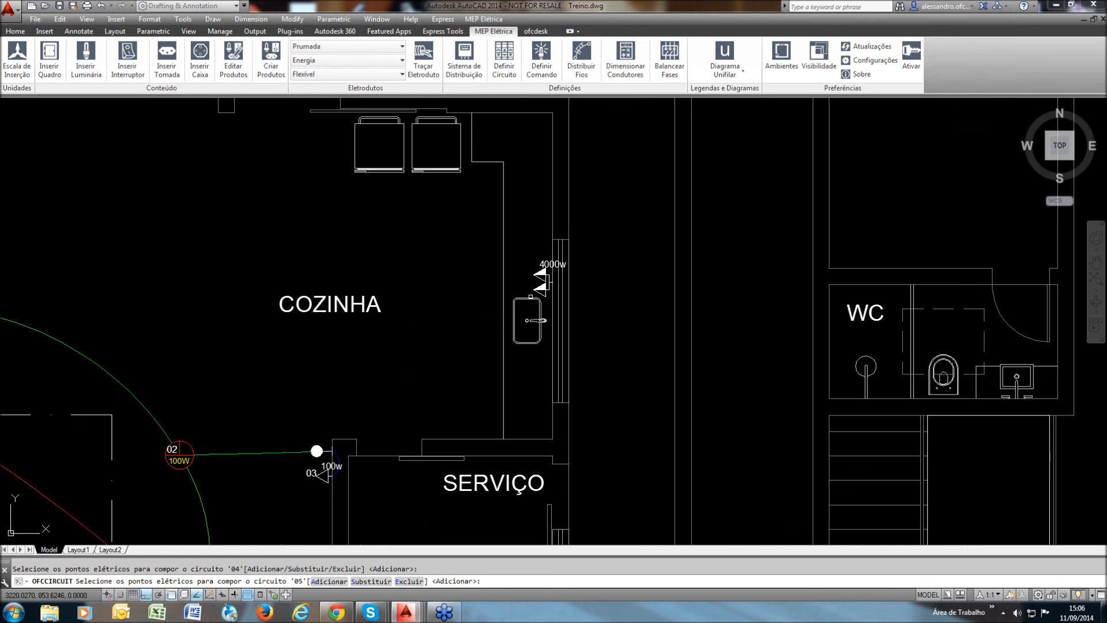
scroll(550, 268, up, 4)
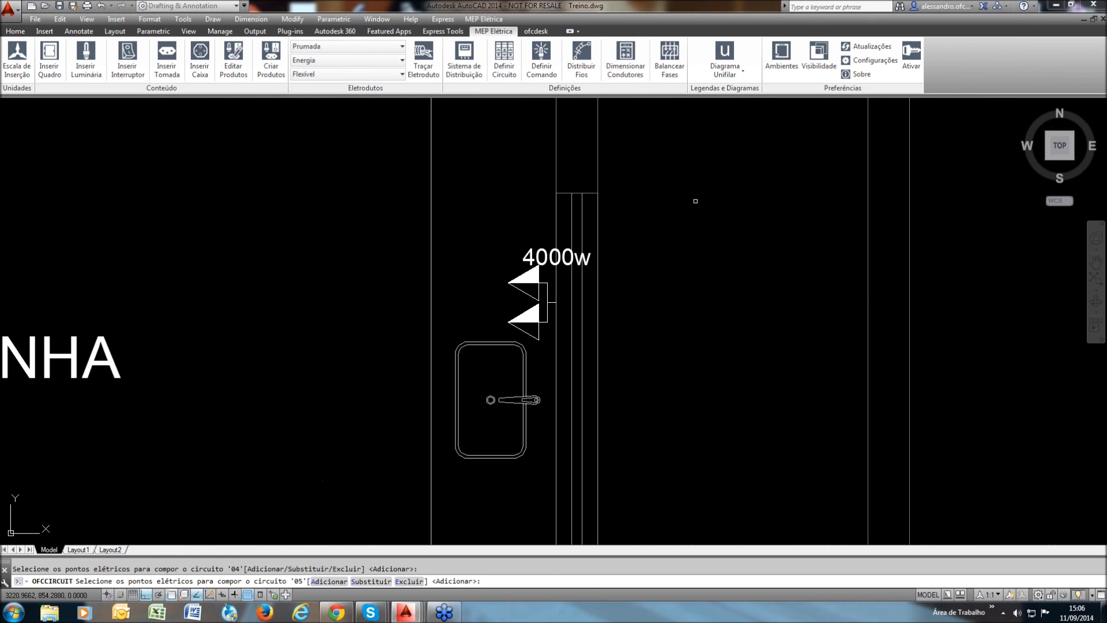
drag(696, 201, 490, 307)
key(Return)
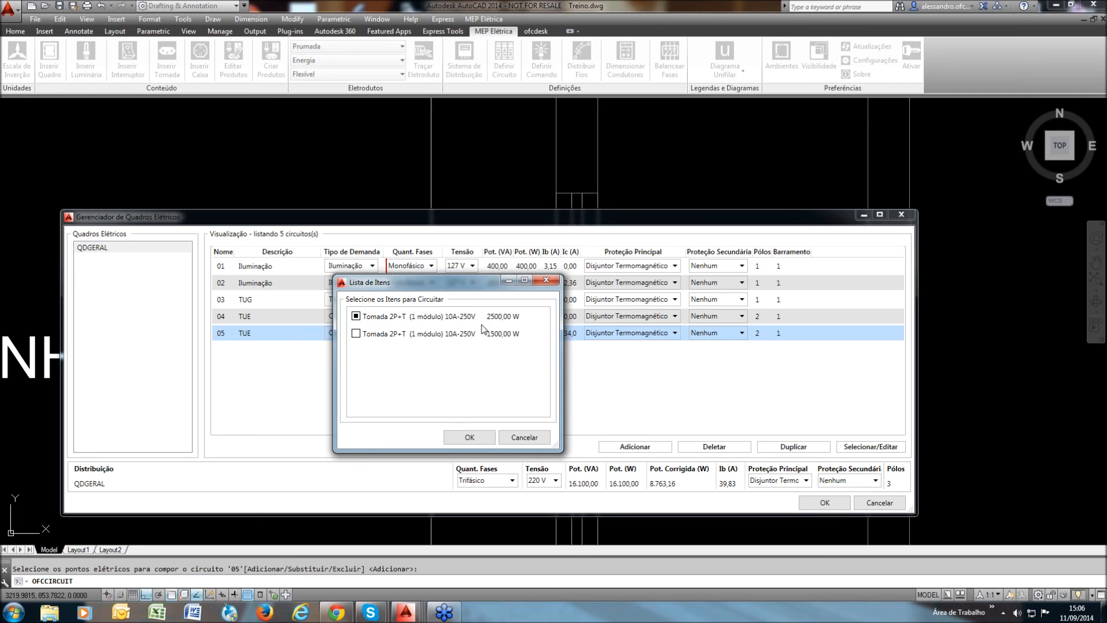
click(465, 439)
Duplicate circuit 05 as circuit 06 and assign only the 1500 W socket of the kitchen's double outlet to it
click(793, 447)
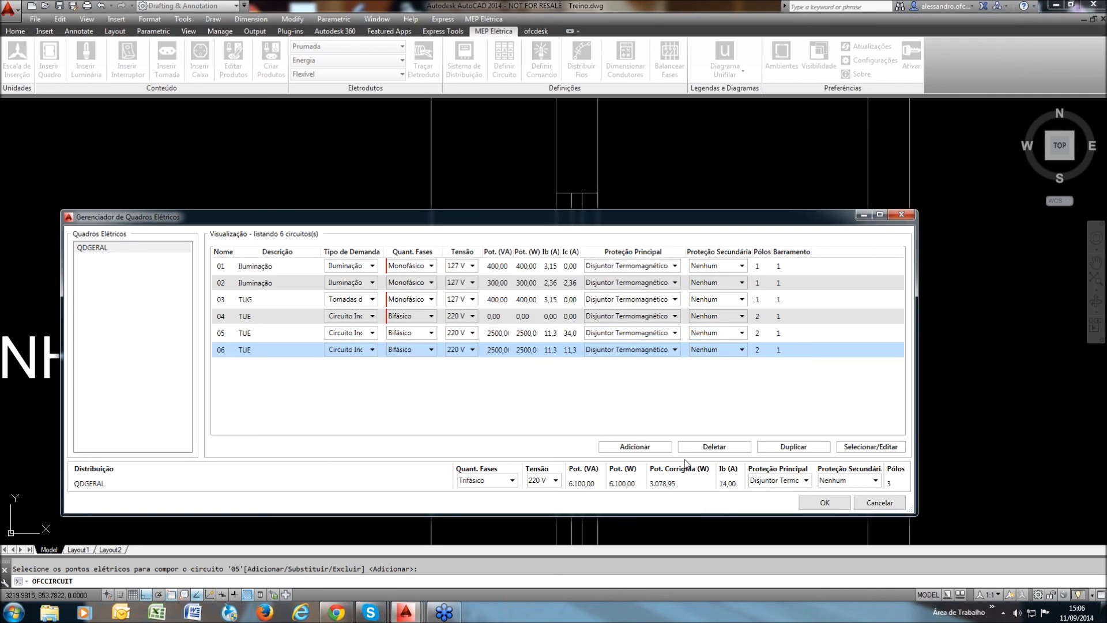
click(865, 447)
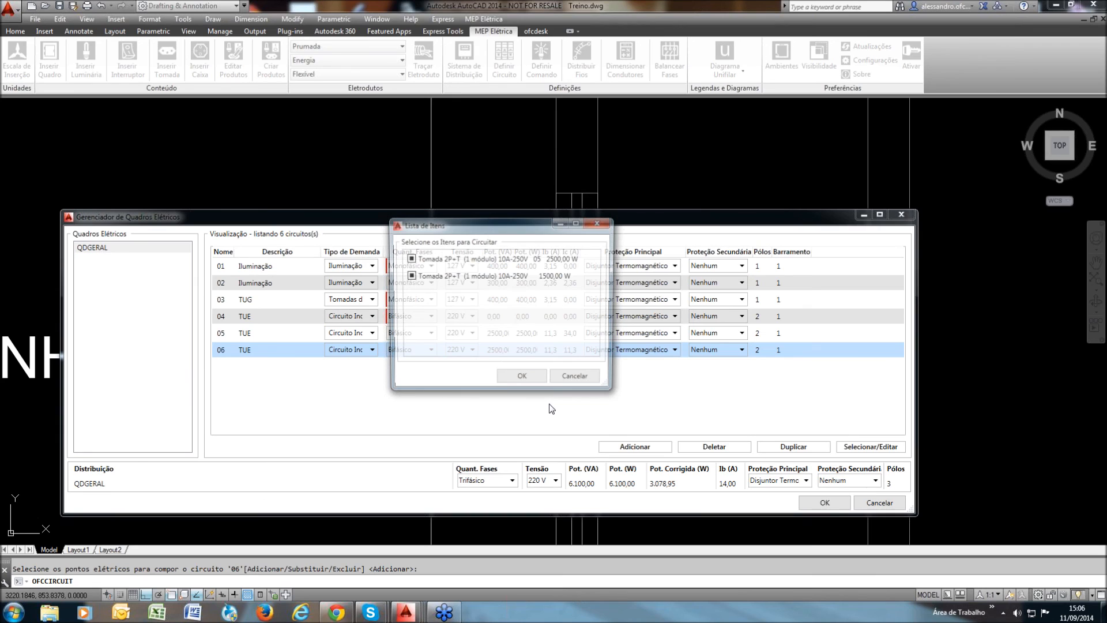
click(531, 269)
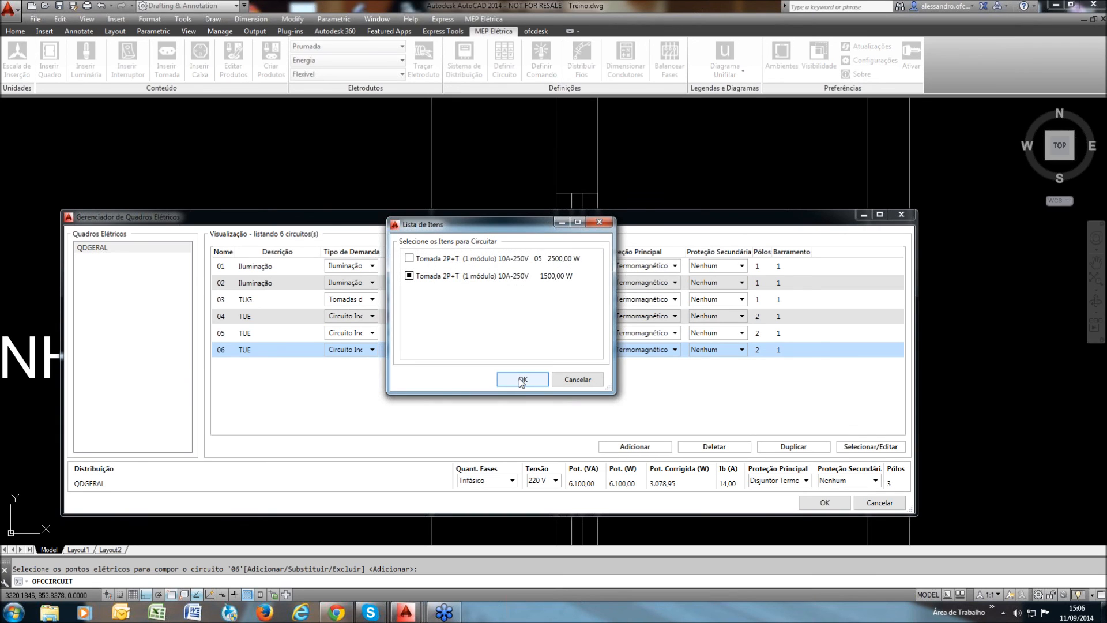
click(522, 376)
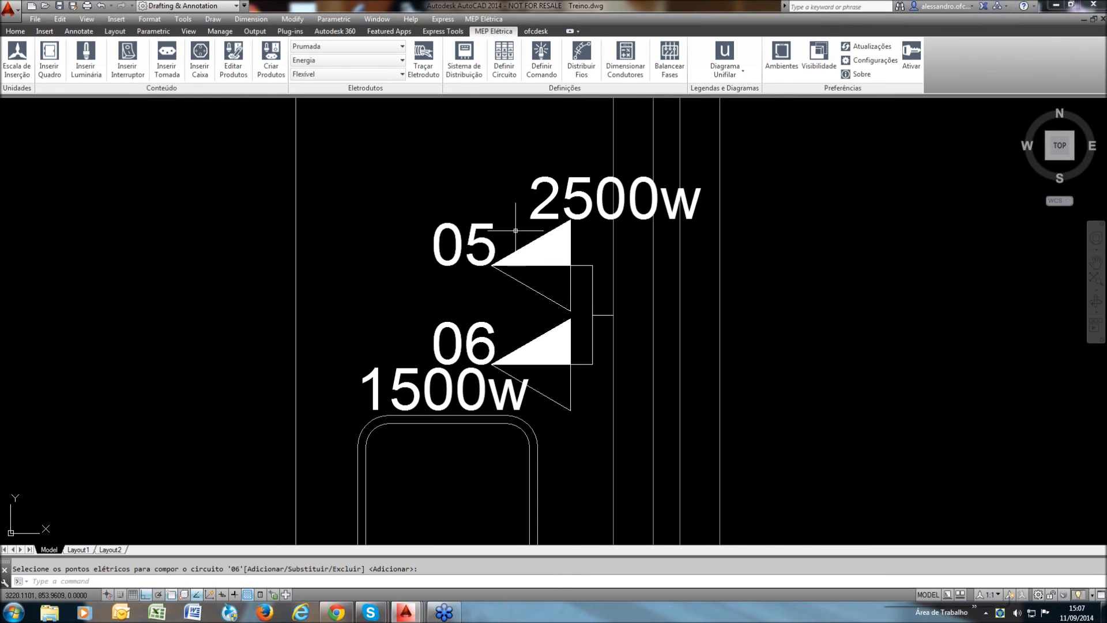
Set the conduit installation type to Piso
scroll(559, 311, down, 5)
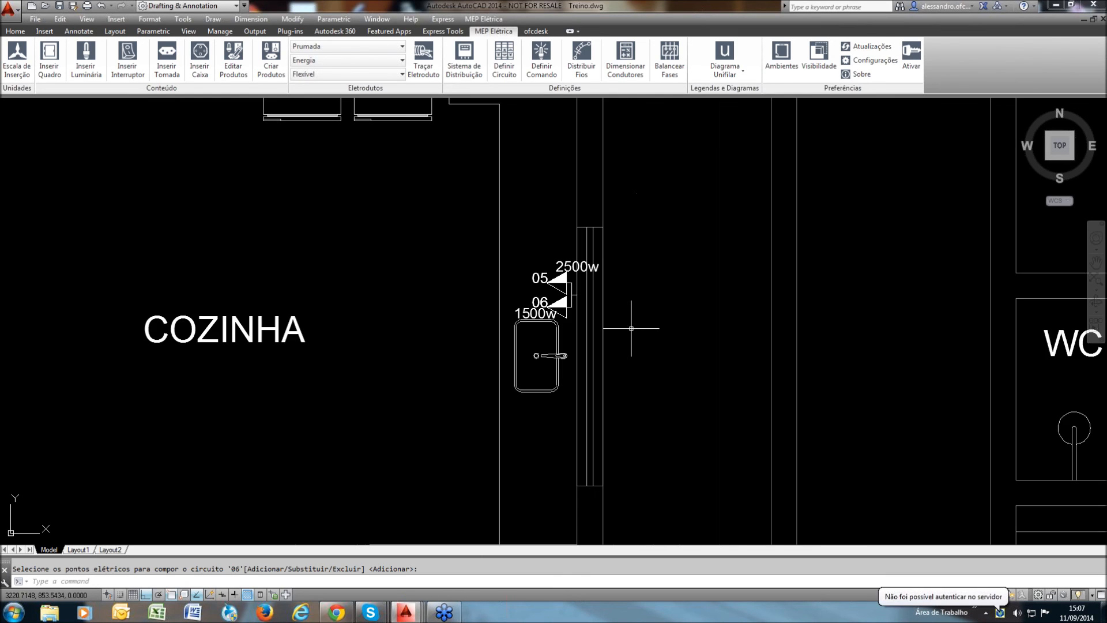
middle_drag(631, 328, 630, 264)
scroll(450, 249, down, 4)
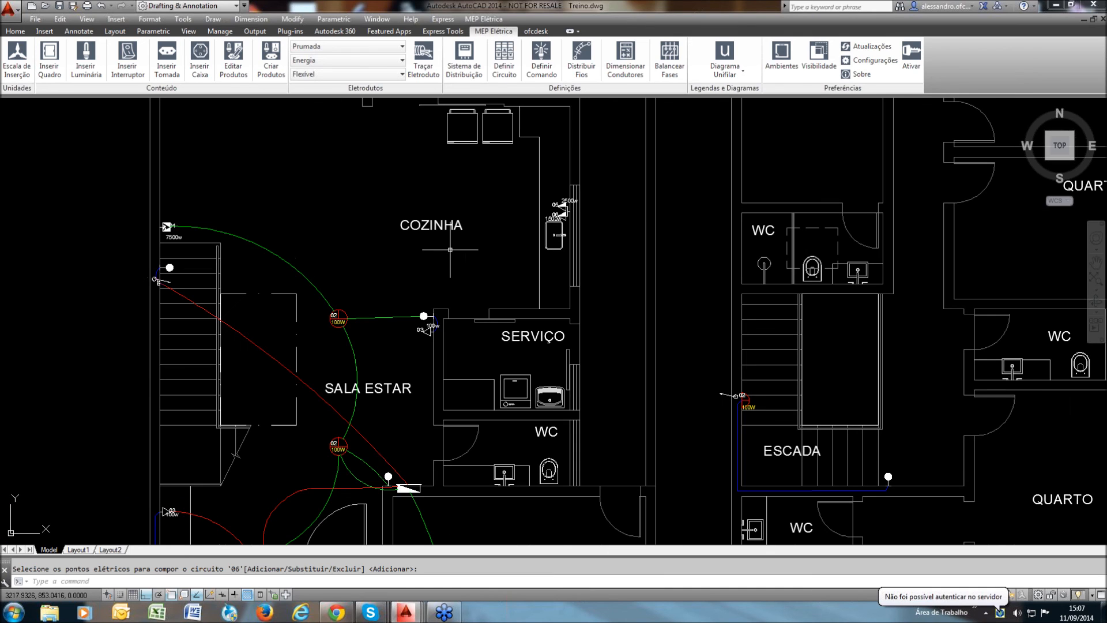
click(346, 46)
click(311, 60)
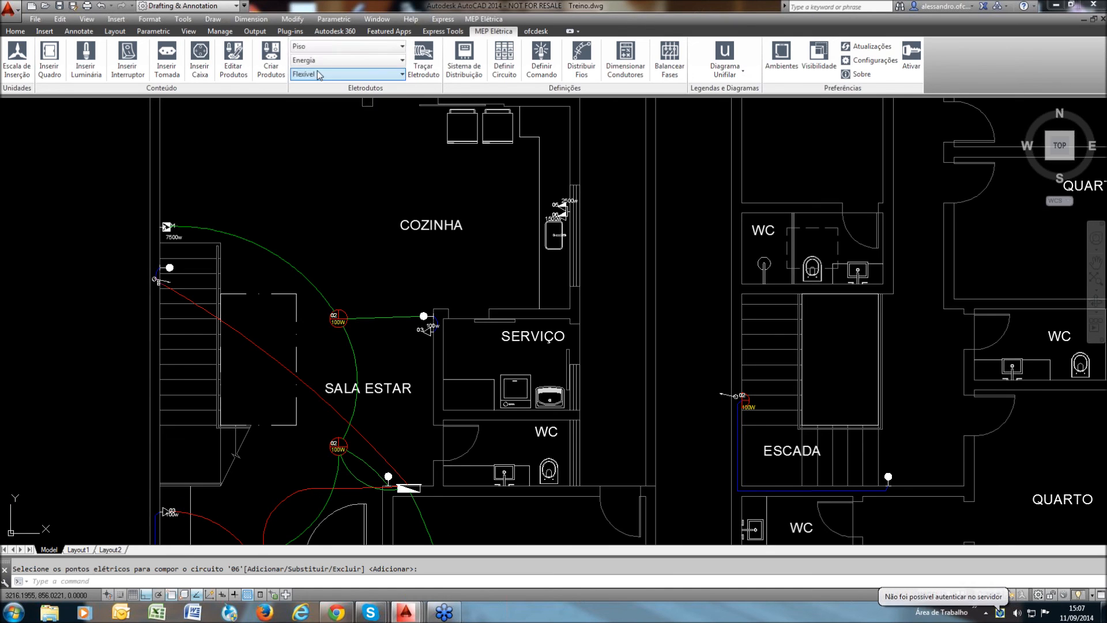
Draw an arc floor conduit from the 100w outlet next to SERVIÇO to the double outlet above the kitchen sink
click(424, 61)
click(427, 331)
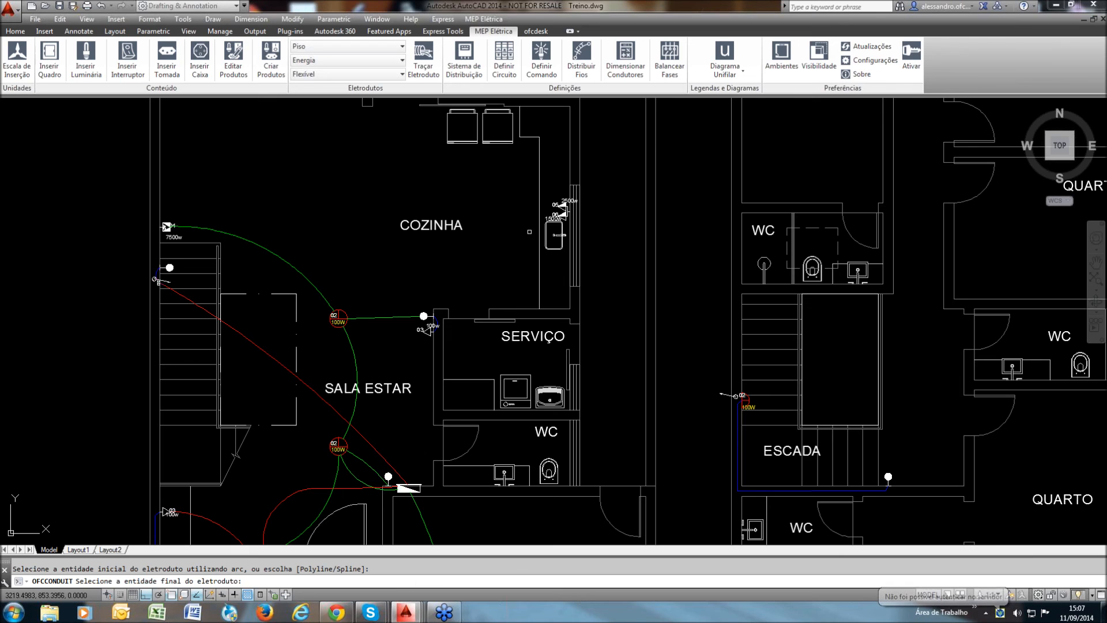
click(565, 212)
click(522, 230)
scroll(521, 231, down, 2)
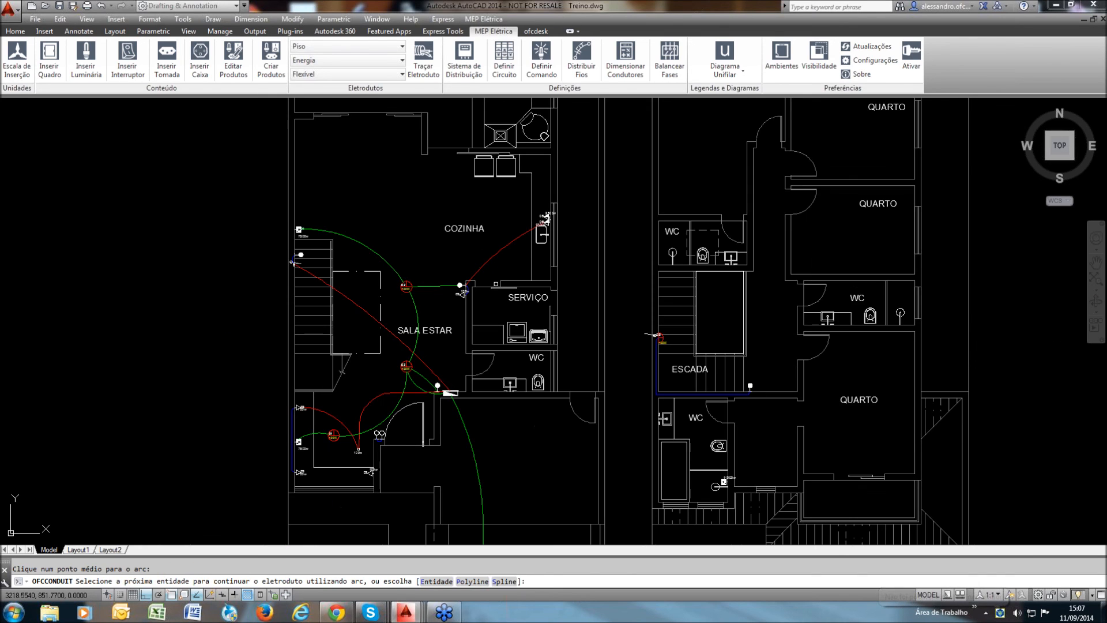
scroll(340, 484, up, 4)
key(Return)
Delete the floor conduit between the outlet next to SERVIÇO and the kitchen's double outlet
middle_drag(441, 374, 425, 392)
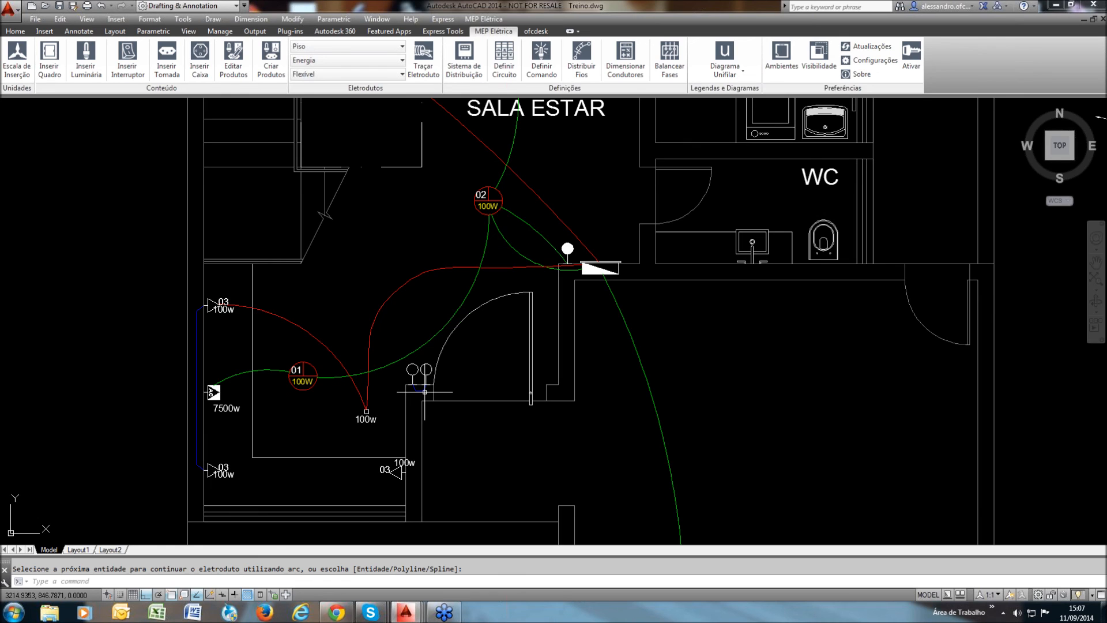
scroll(425, 392, up, 2)
scroll(412, 328, up, 2)
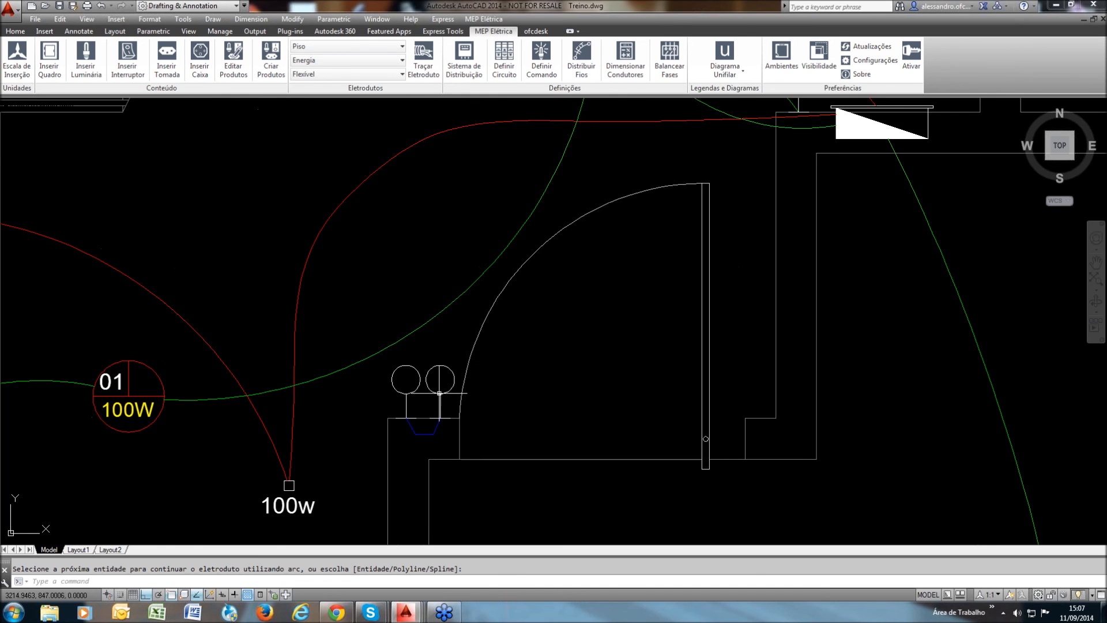
scroll(372, 412, down, 2)
scroll(380, 426, down, 6)
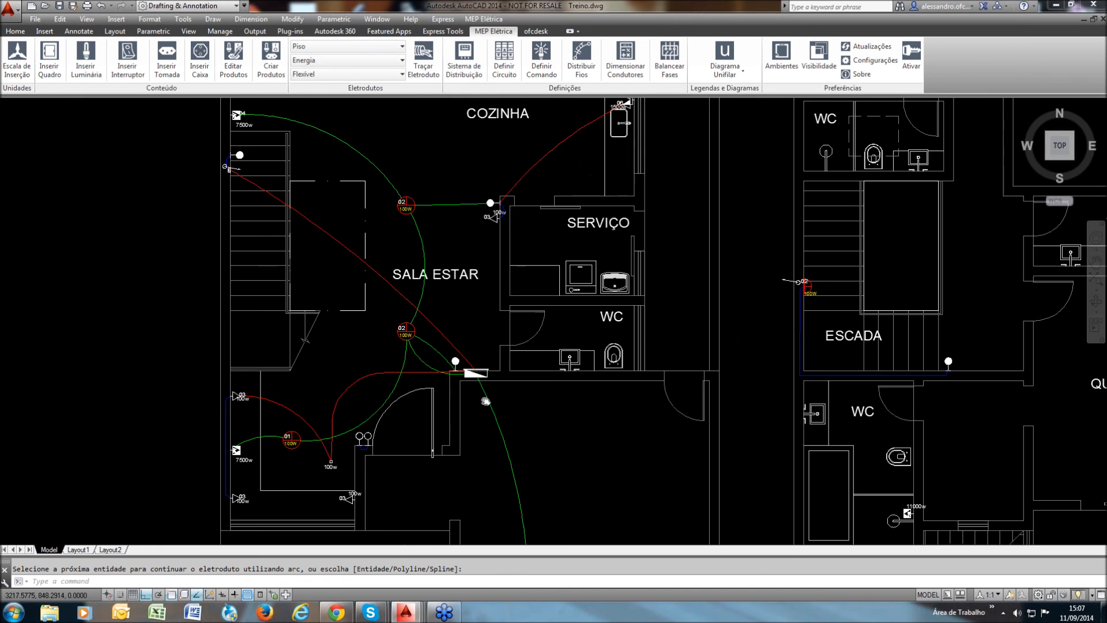
scroll(485, 291, up, 2)
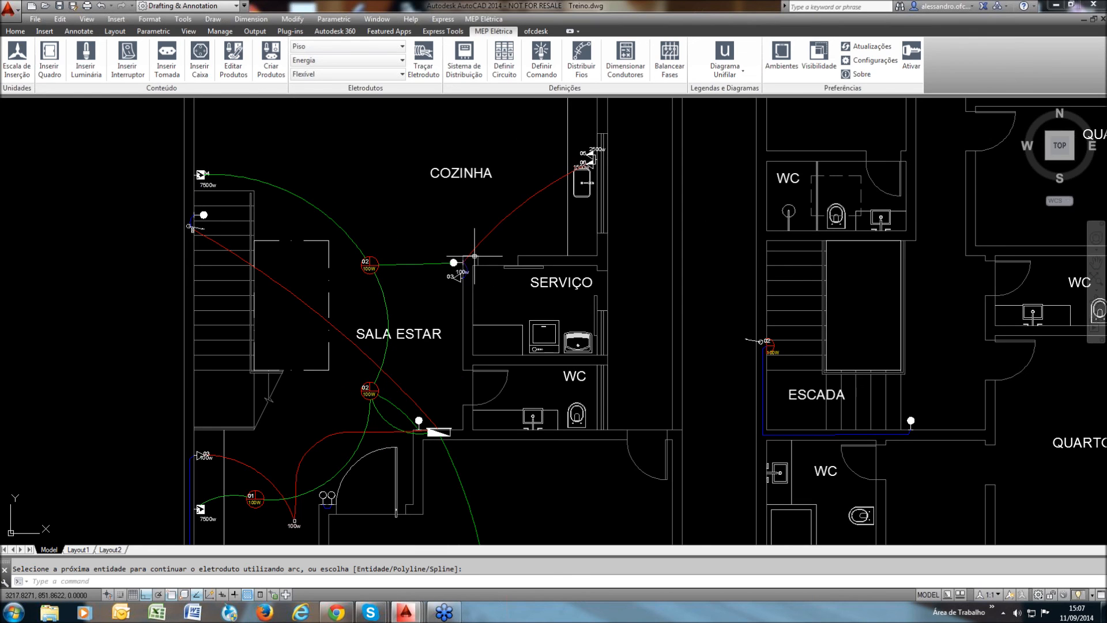
click(534, 194)
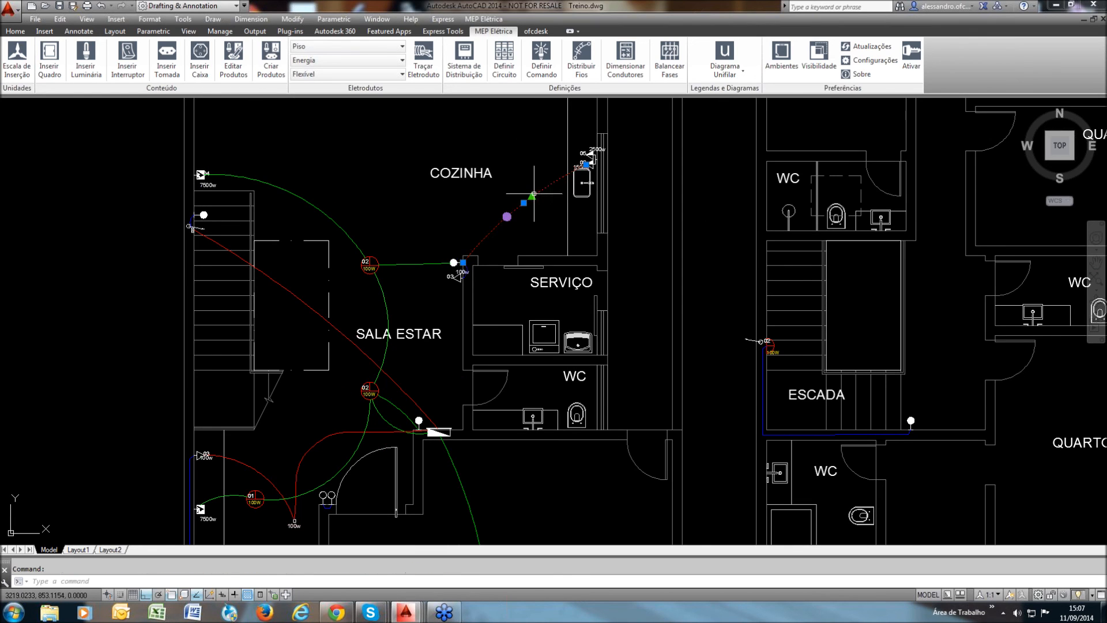
key(Delete)
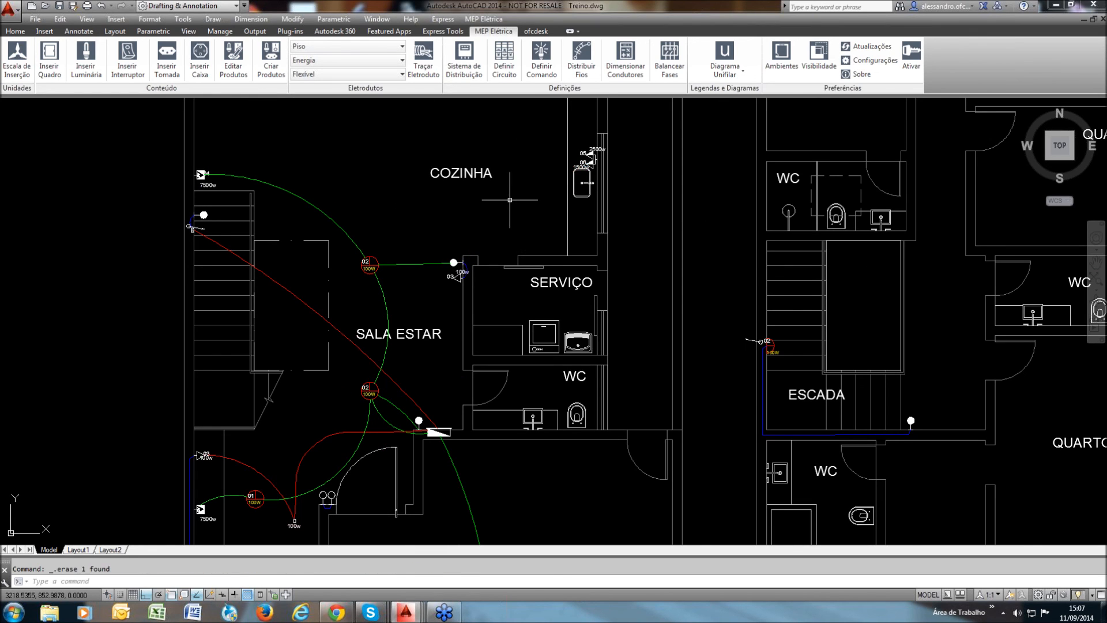
Draw an arc floor conduit from the kitchen's double outlet to the distribution board in SALA ESTAR
click(432, 70)
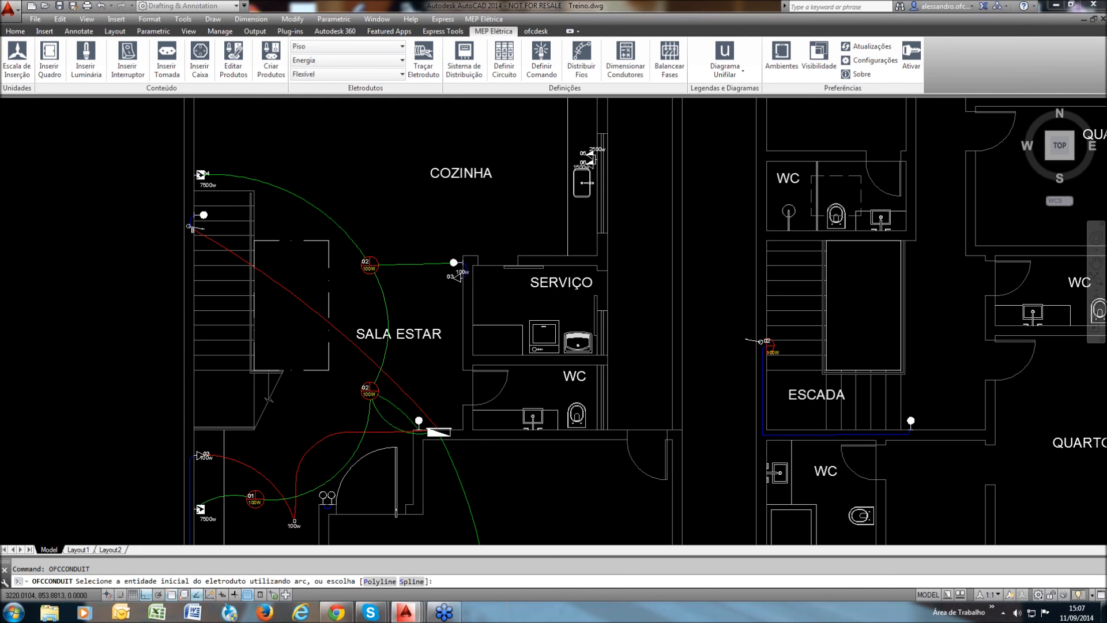
scroll(585, 156, up, 5)
click(582, 156)
scroll(582, 156, down, 2)
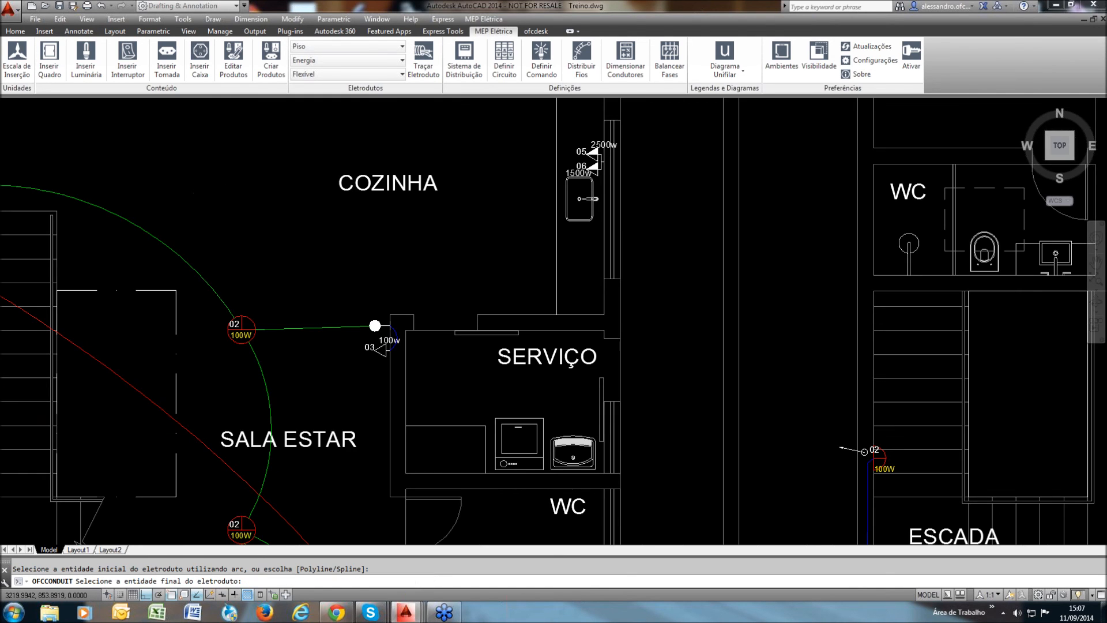
scroll(583, 156, down, 2)
click(436, 430)
click(437, 272)
middle_drag(480, 305, 469, 346)
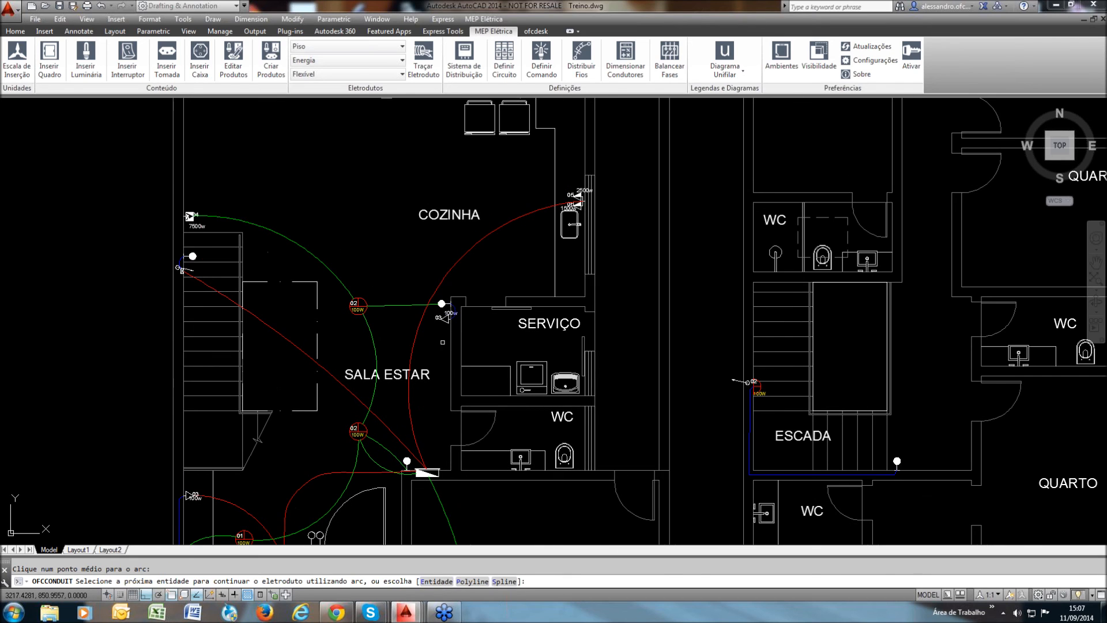
key(Escape)
Add circuit 07 to QDGERAL with the description CHUV
scroll(521, 248, down, 2)
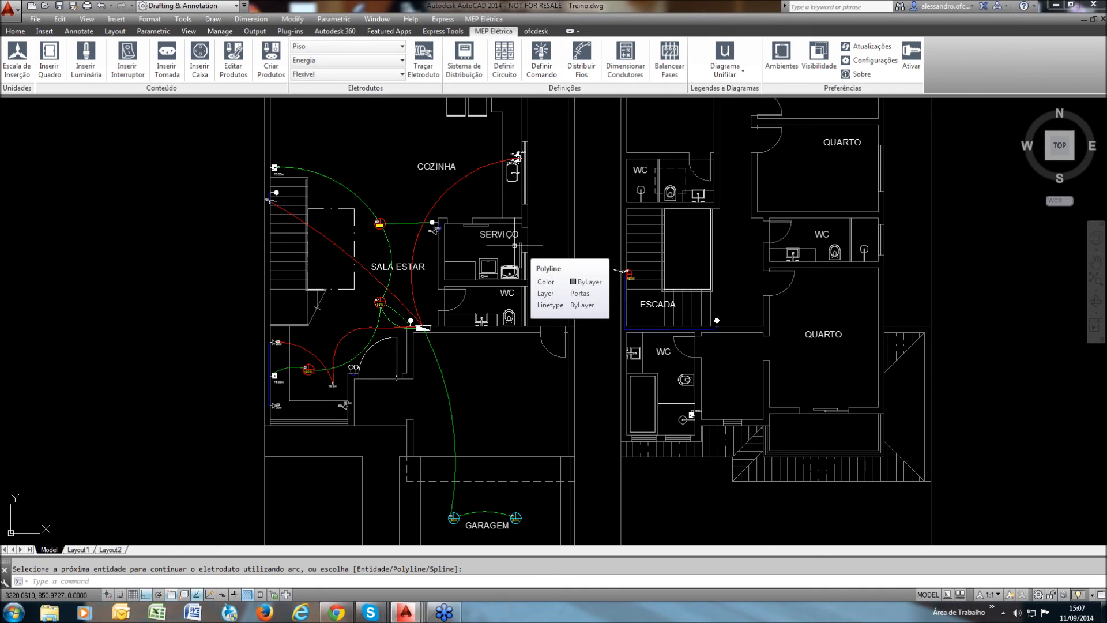
middle_drag(477, 243, 487, 239)
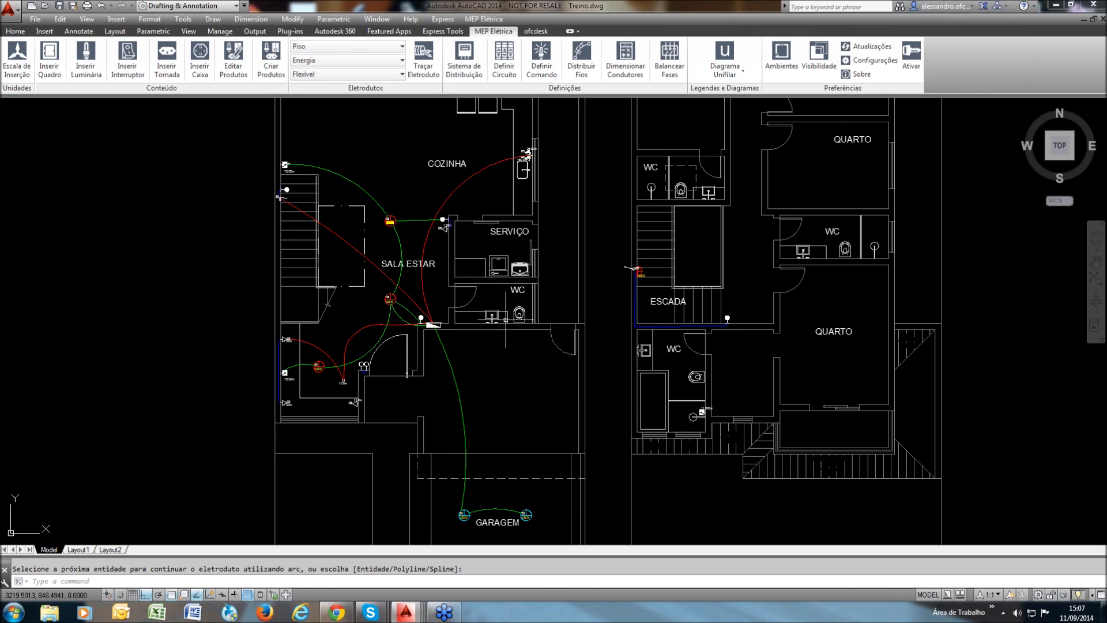
click(504, 63)
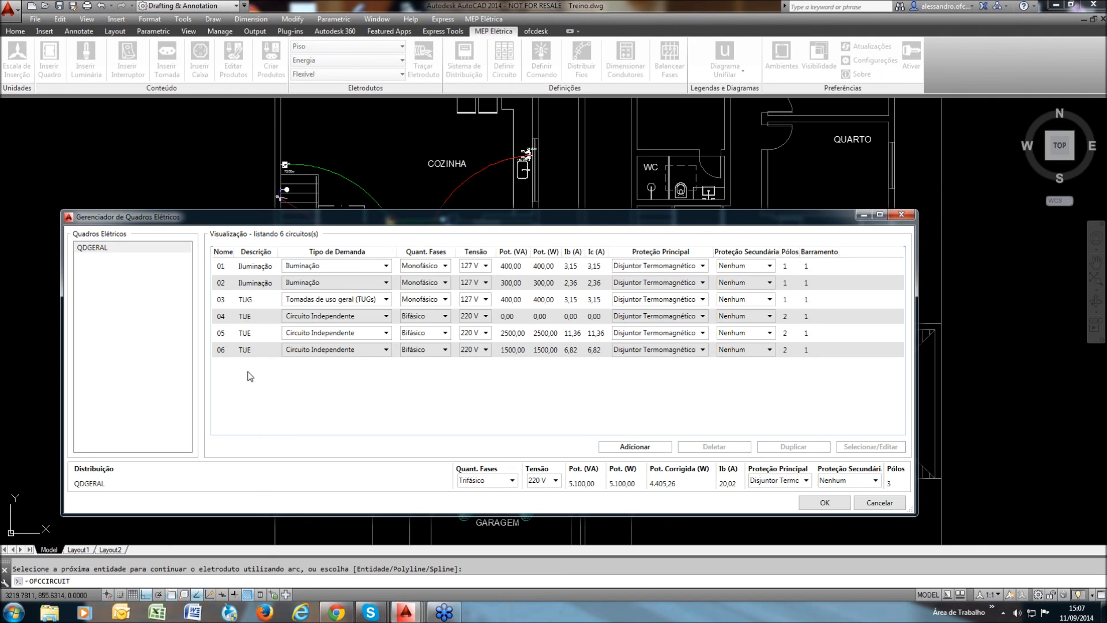
click(256, 368)
click(255, 368)
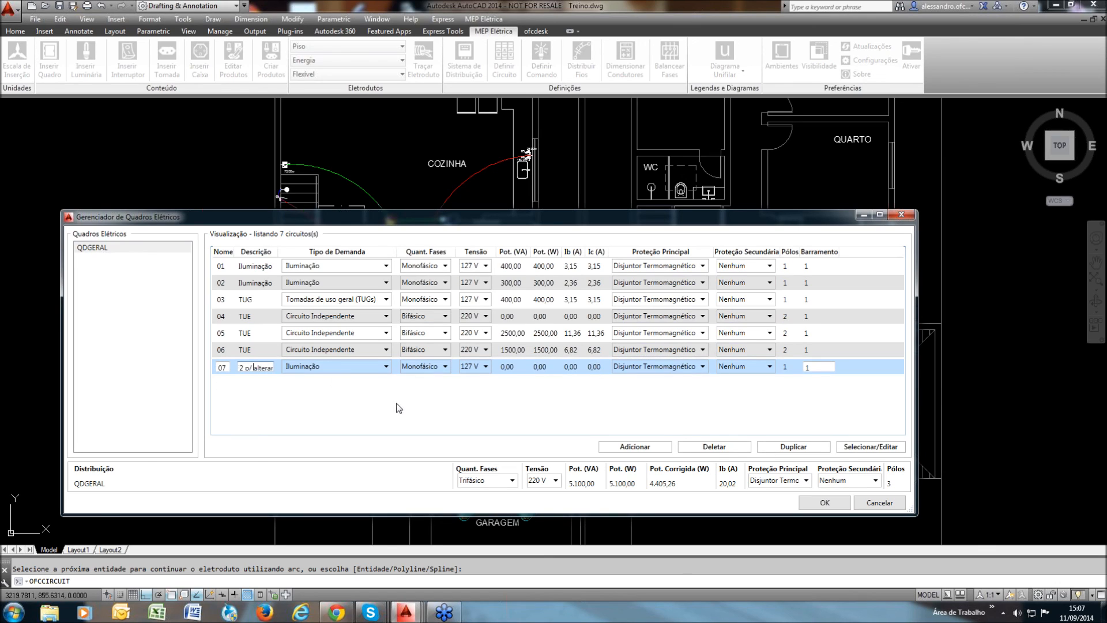
key(Delete)
key(Delete)
key(Delete)
key(Delete)
key(Delete)
key(Delete)
key(Delete)
key(ctrl+a)
text(CHUV)
Set circuit 07 to the demand type Circuito Independente, Bifásico at 220 V
click(369, 373)
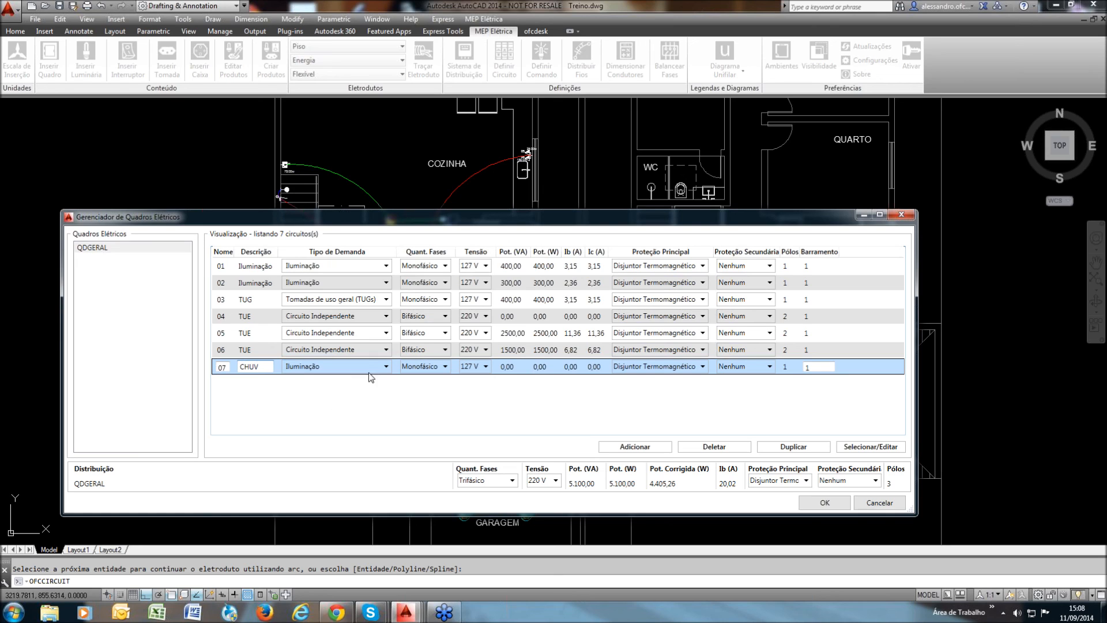
click(323, 410)
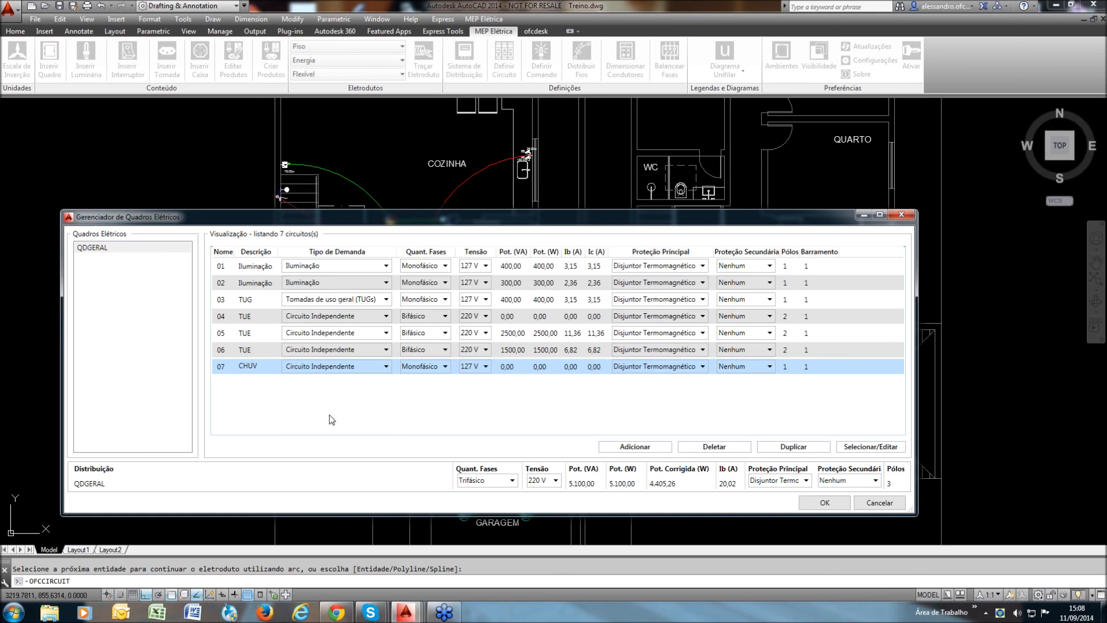
click(418, 369)
click(421, 391)
click(476, 367)
click(469, 388)
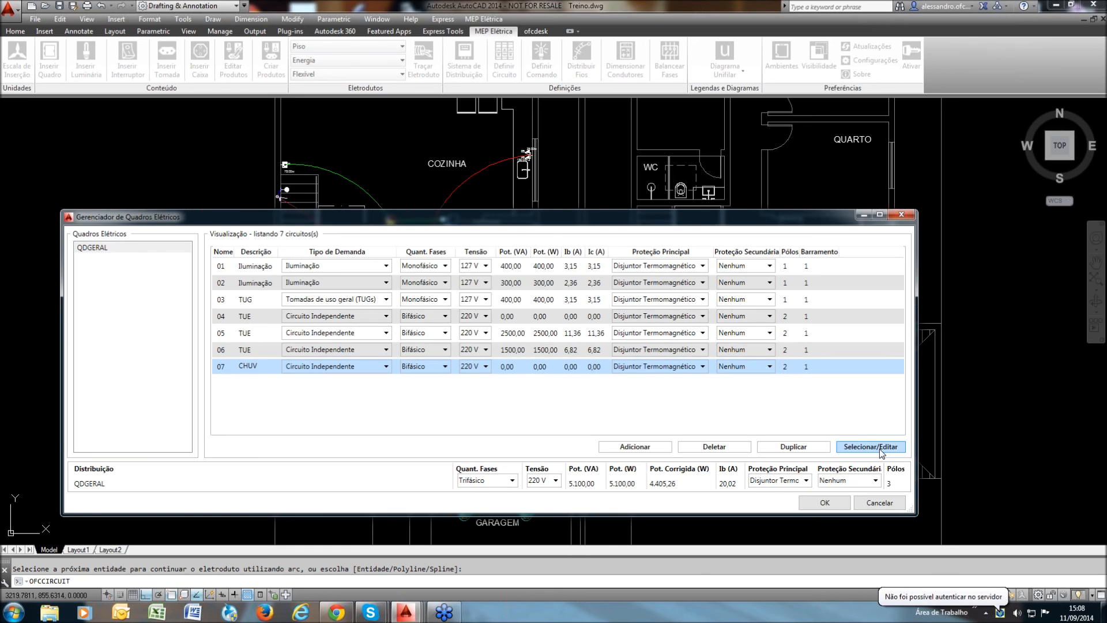
Assign the 11000w shower point in the WC below ESCADA to circuit 07 and accept the circuit definitions
click(879, 449)
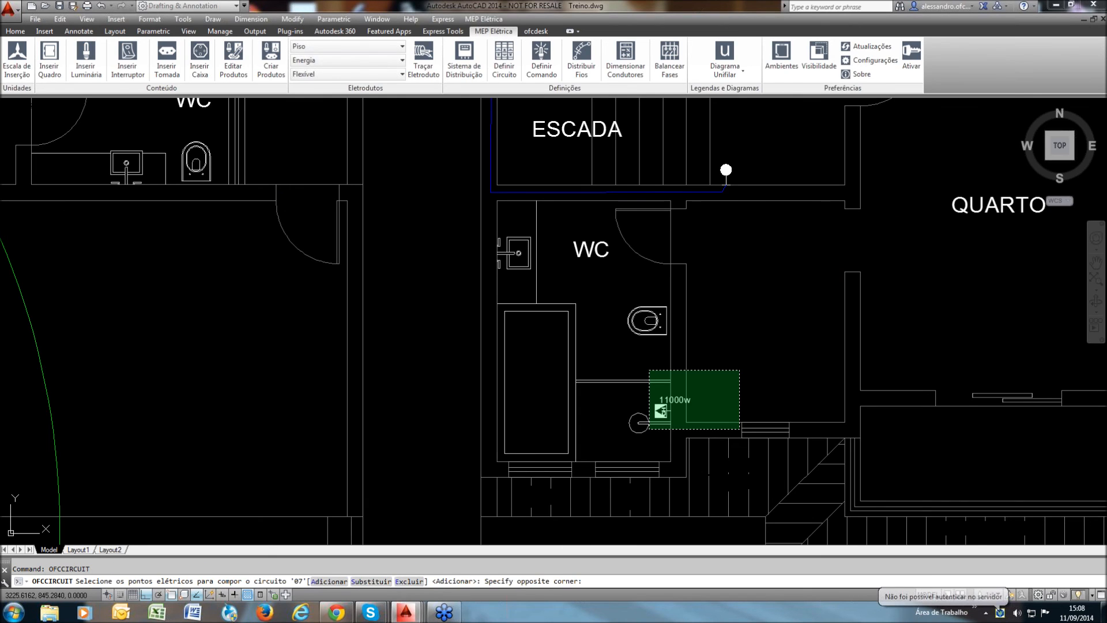
click(649, 428)
key(Return)
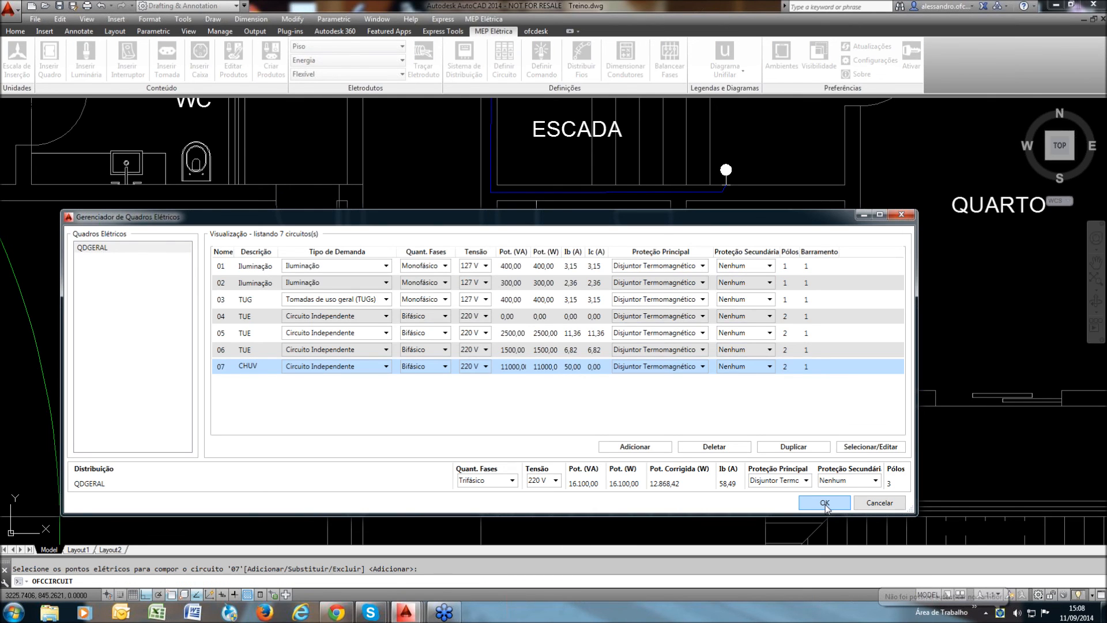
click(824, 502)
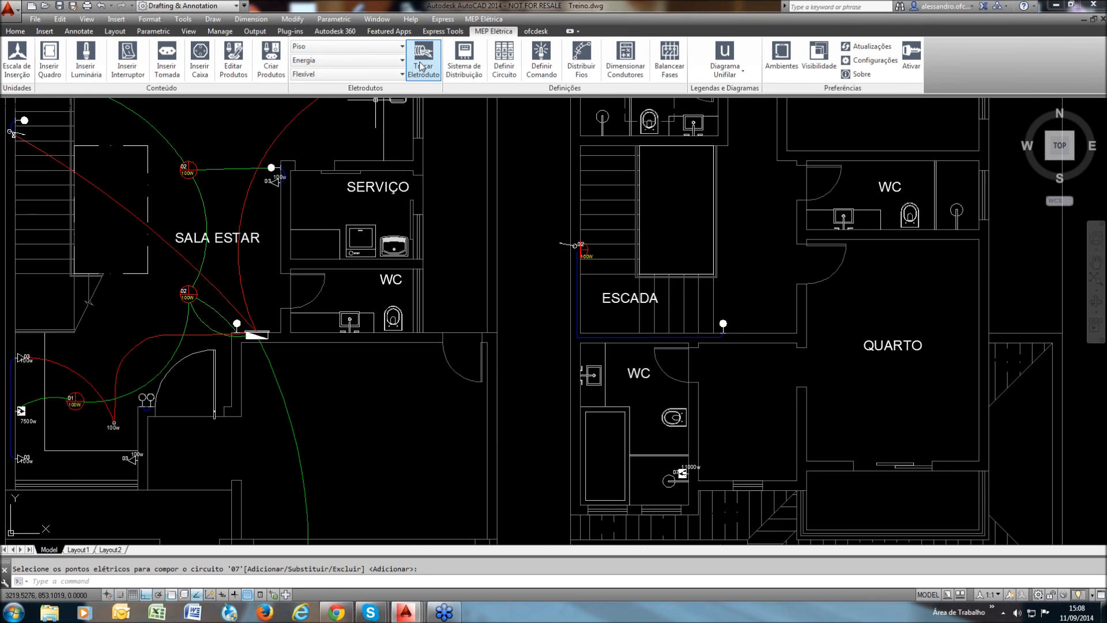
Draw an arc floor conduit from the switch beside ESCADA to the 11000w shower point in the WC below
click(423, 57)
middle_drag(717, 393, 715, 354)
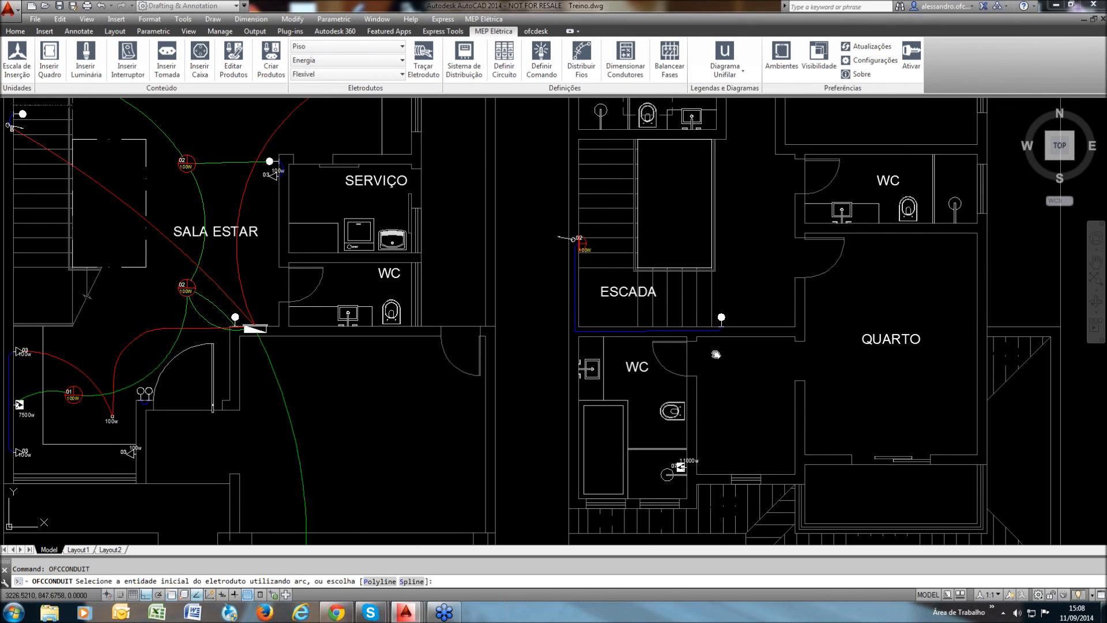
scroll(715, 354, up, 2)
click(708, 328)
scroll(708, 330, down, 2)
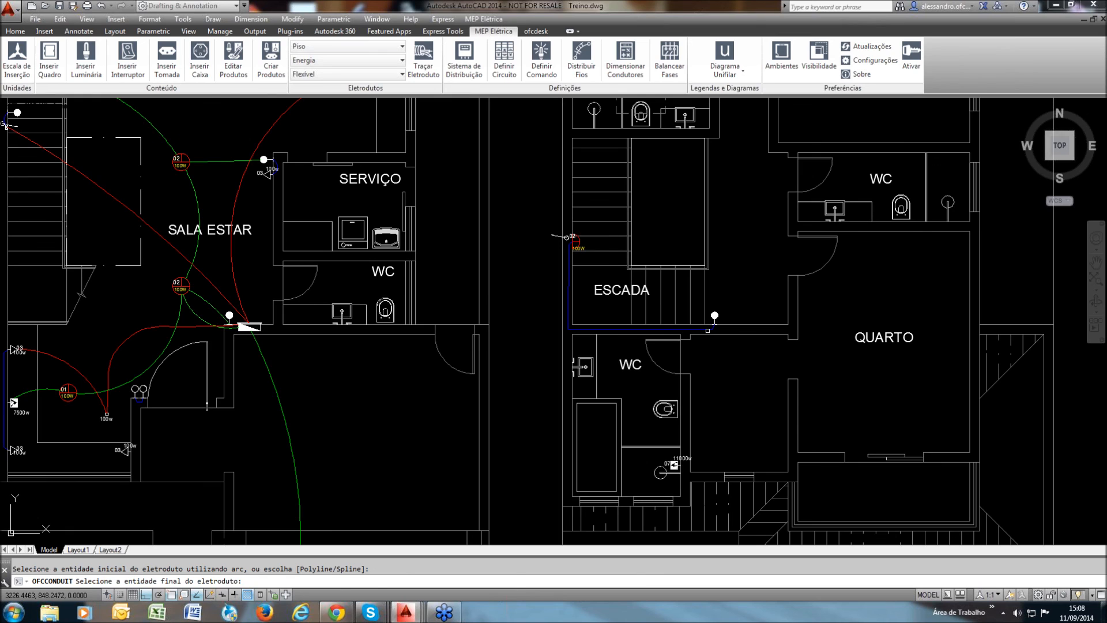
click(674, 464)
scroll(673, 464, up, 2)
key(Return)
scroll(701, 361, down, 4)
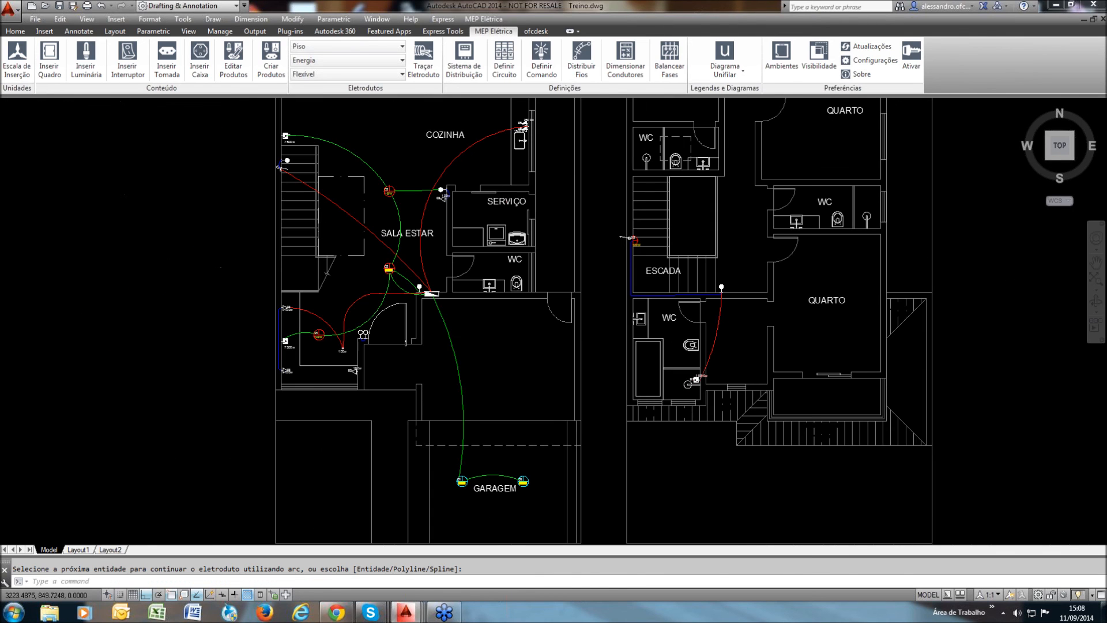
Examine the conduits and electrical points across both floor plans, including ESCADA, SALA ESTAR and the entrance room
scroll(609, 247, up, 2)
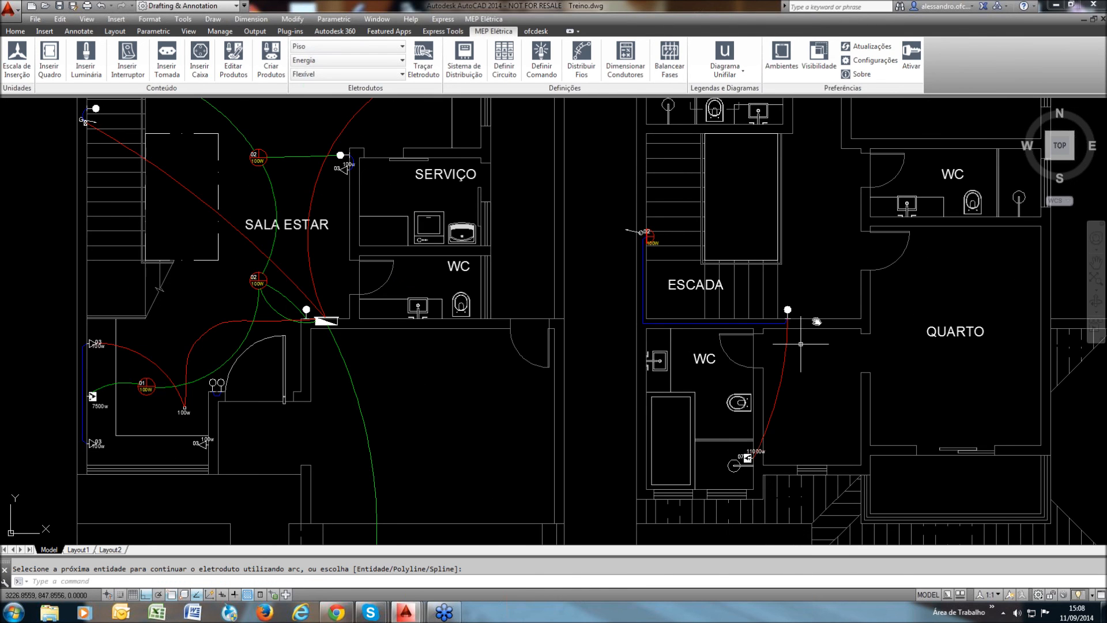
middle_drag(800, 344, 814, 317)
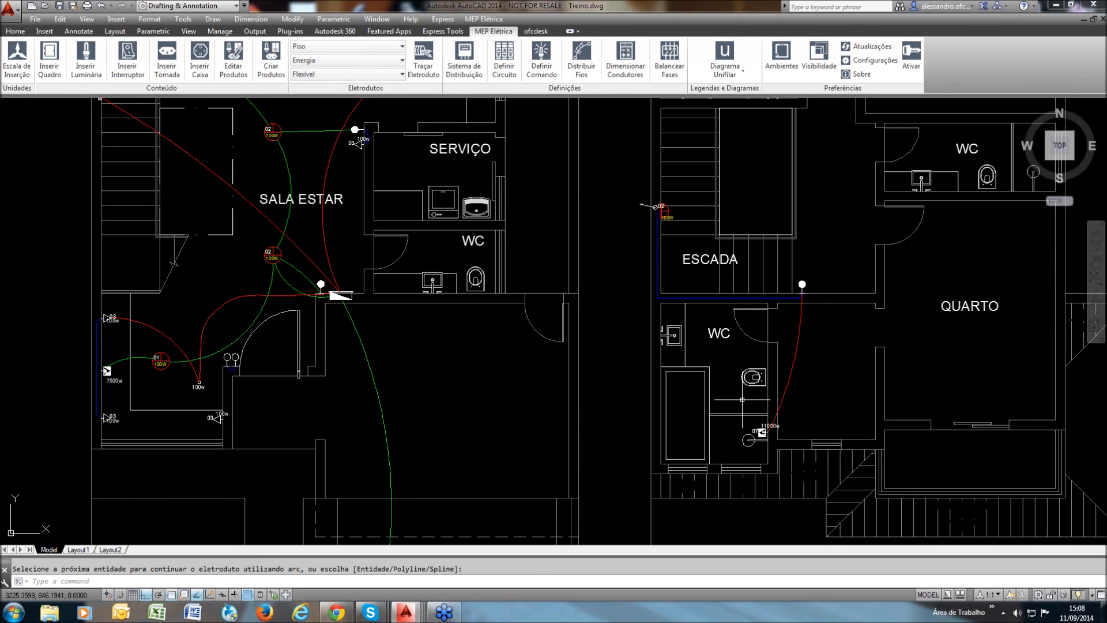
scroll(653, 383, down, 4)
middle_drag(623, 381, 587, 380)
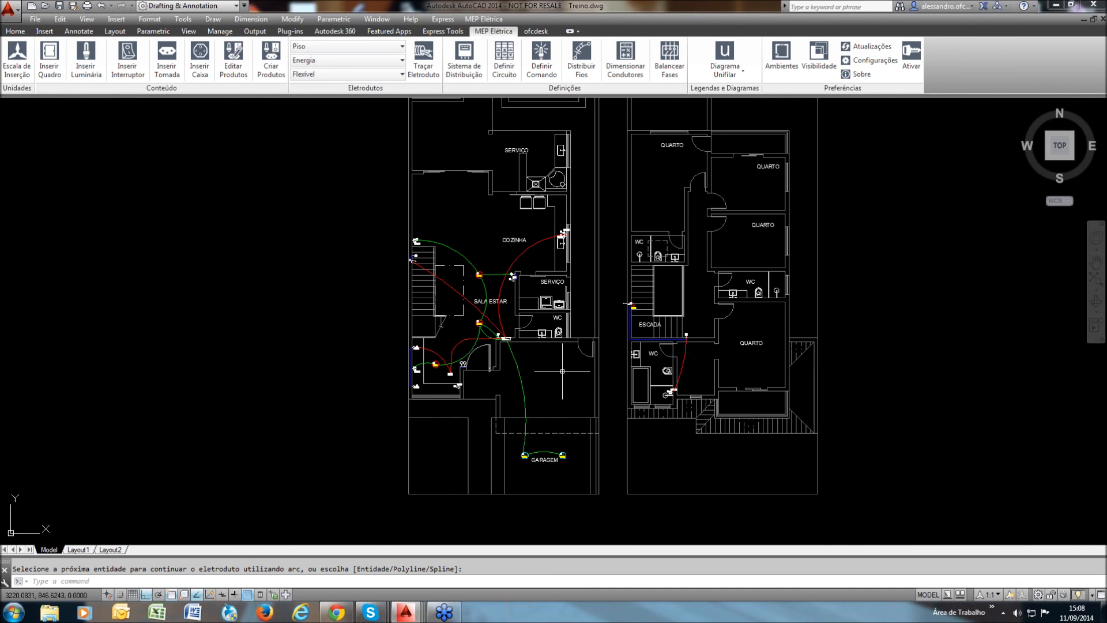
scroll(590, 374, up, 3)
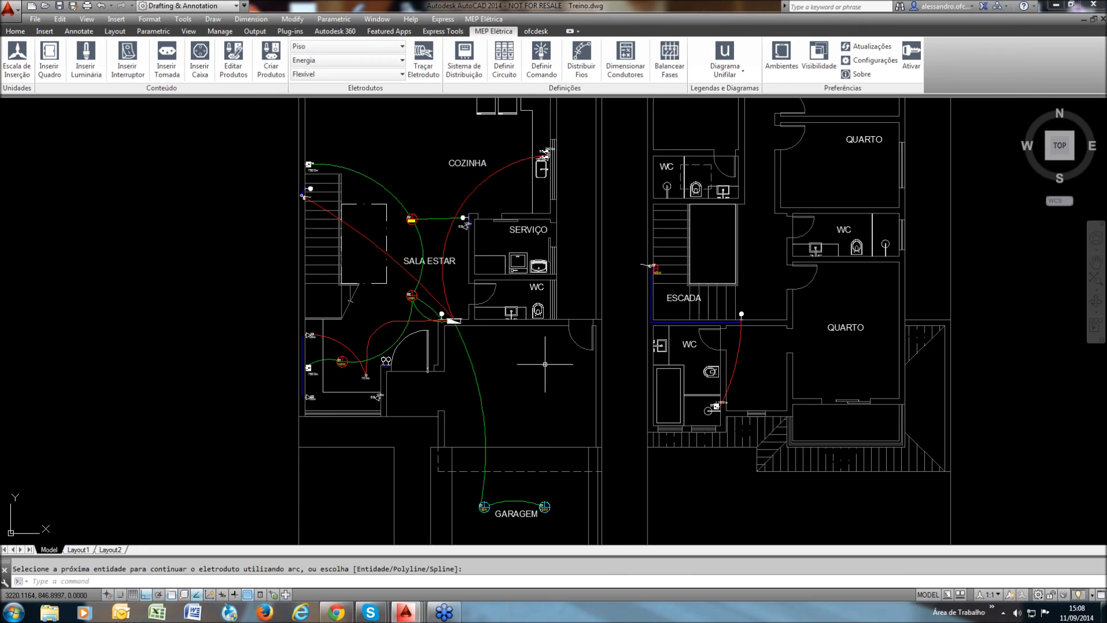
mouse_move(544, 364)
middle_down()
mouse_move(522, 378)
mouse_move(525, 402)
middle_up()
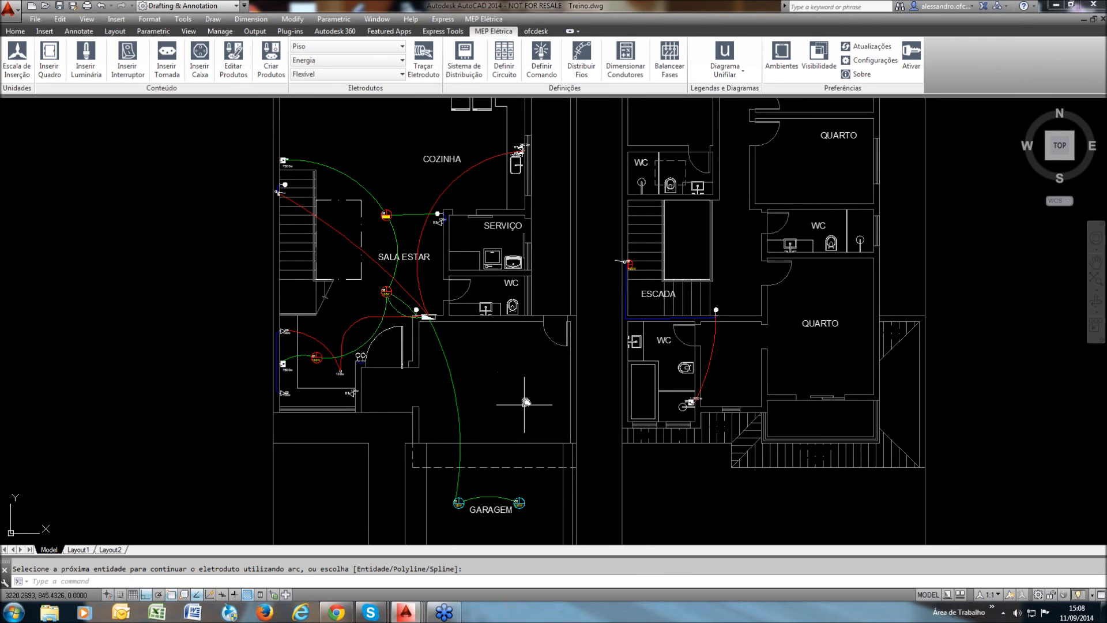
scroll(703, 328, up, 2)
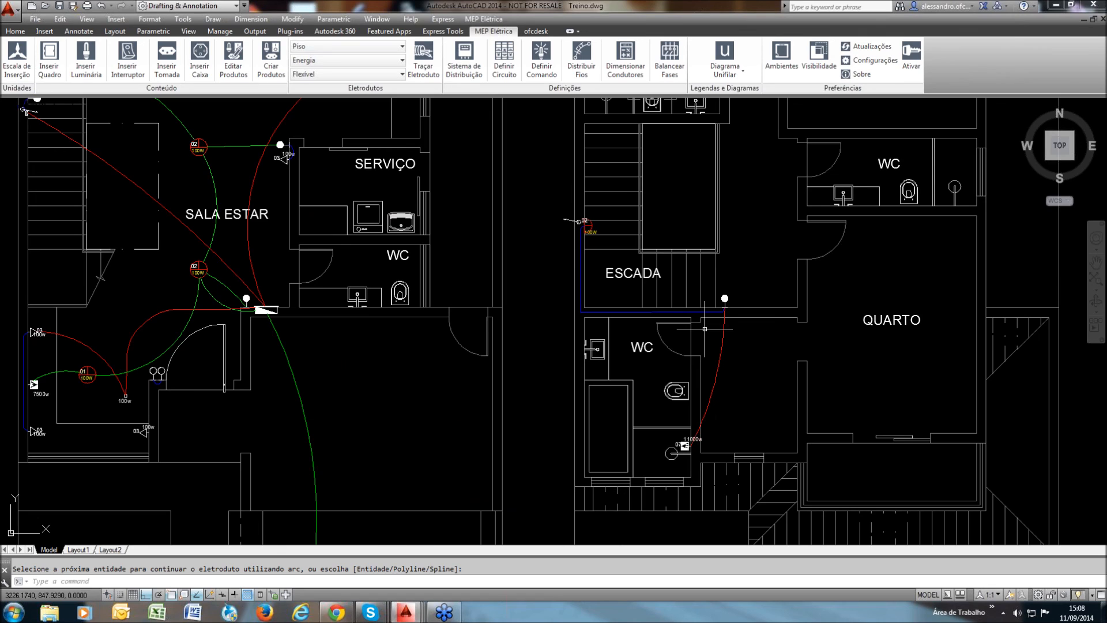
scroll(581, 231, up, 4)
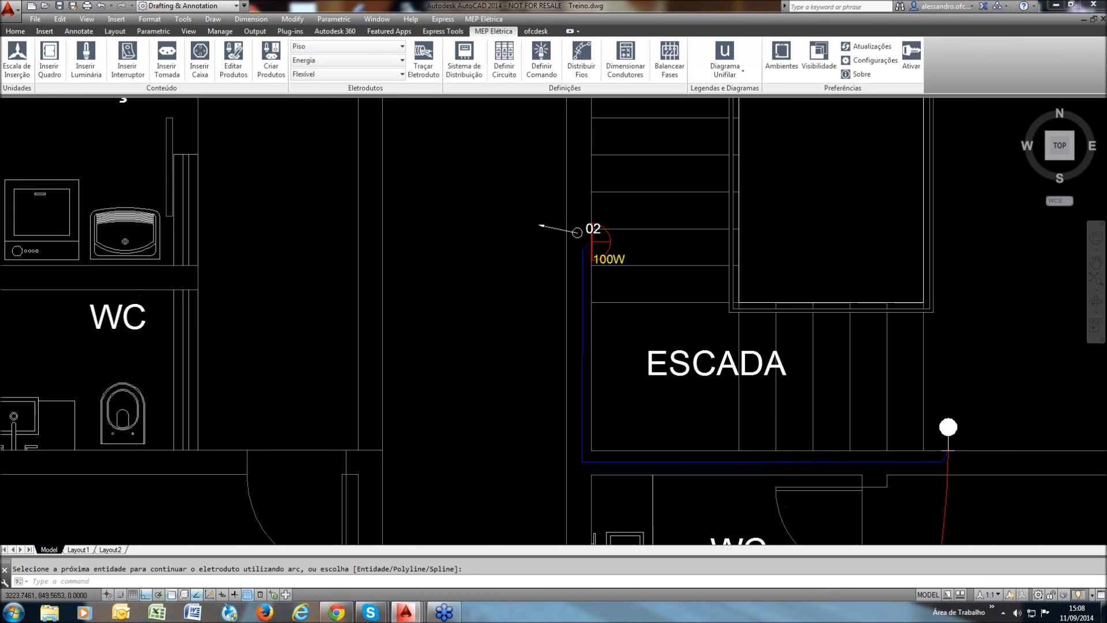
scroll(595, 328, down, 5)
middle_drag(596, 329, 586, 335)
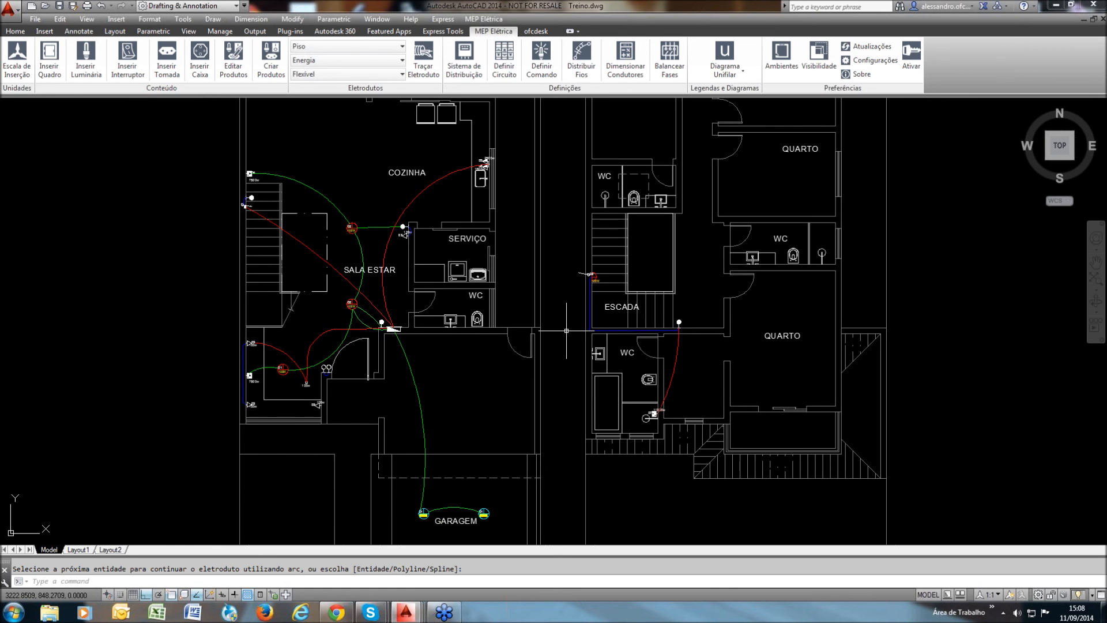
scroll(566, 330, down, 2)
scroll(367, 383, up, 5)
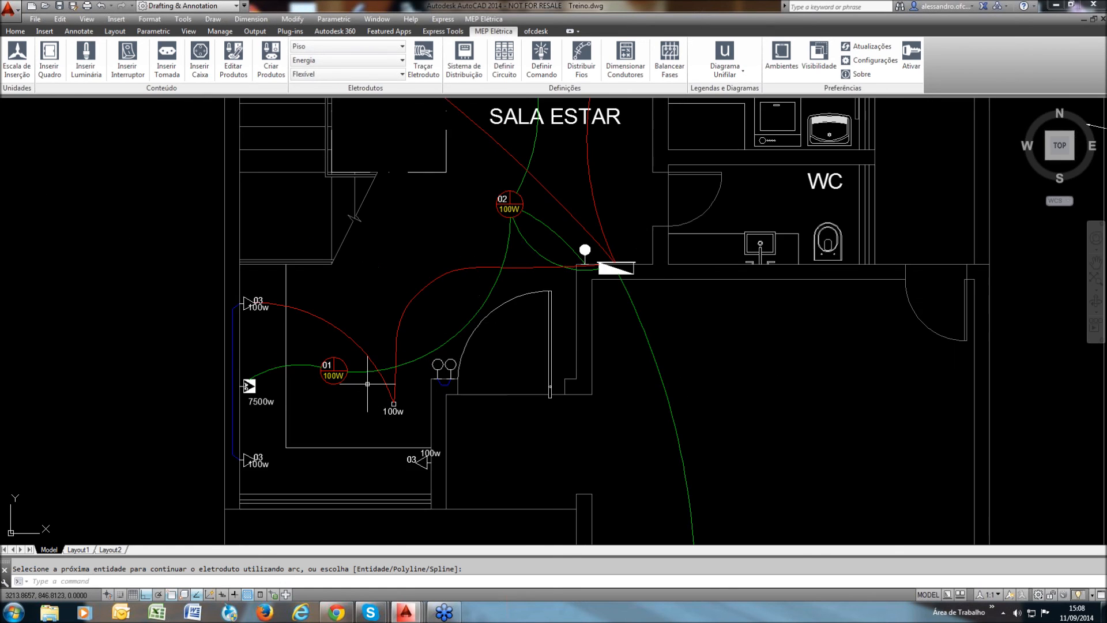
scroll(369, 382, down, 5)
middle_drag(419, 398, 395, 398)
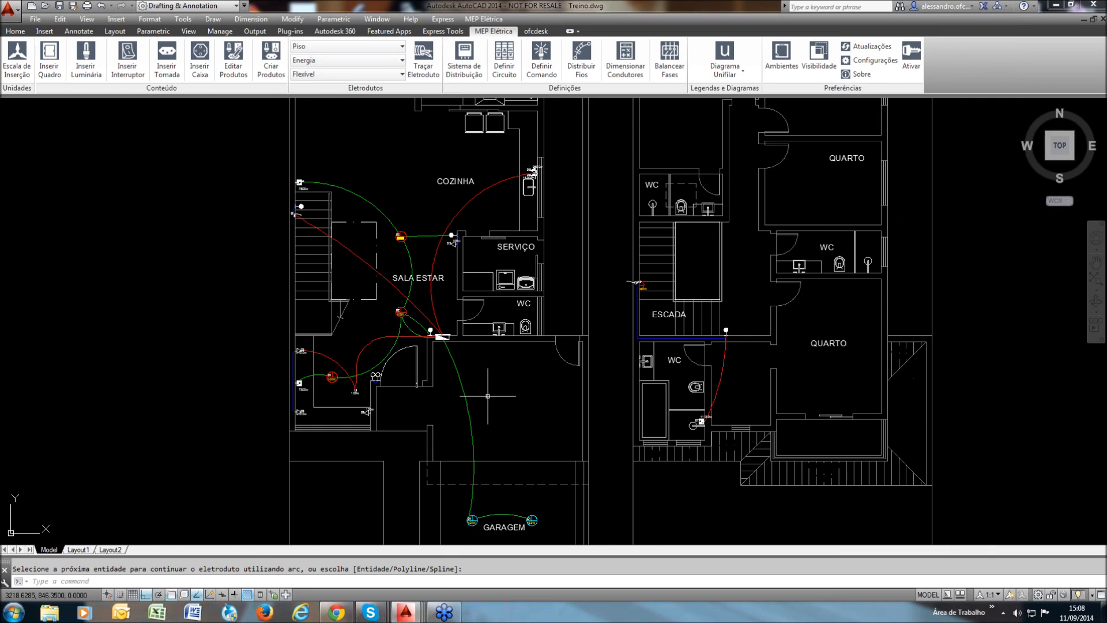
Create command a linking the two 150W GARAGEM luminaires to the switch nearest the entrance door
click(545, 70)
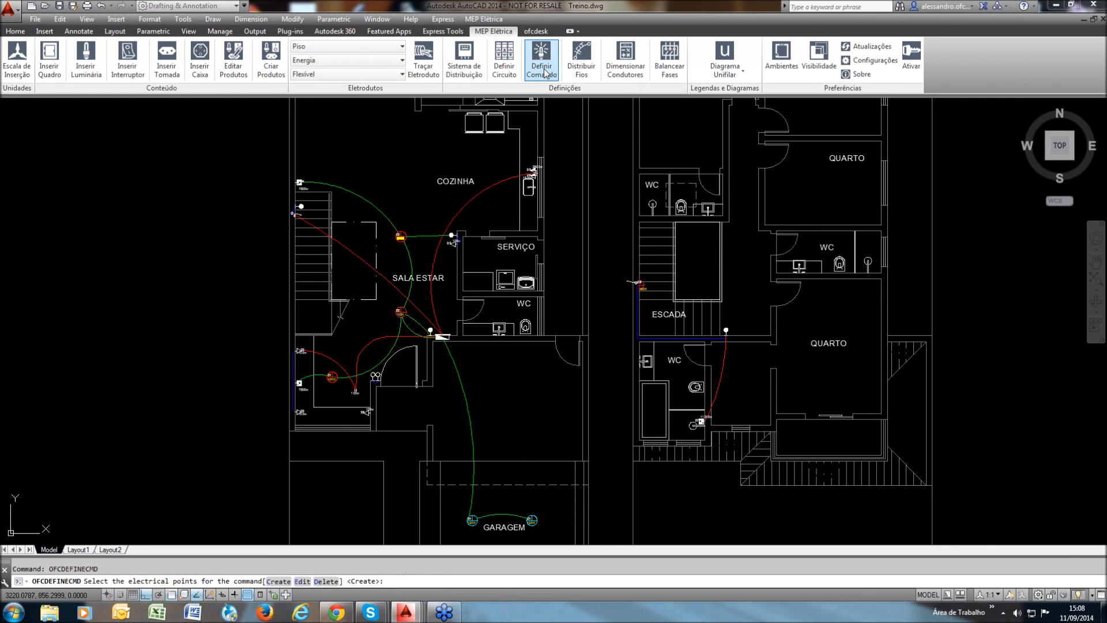
middle_drag(532, 371, 526, 320)
scroll(516, 514, up, 4)
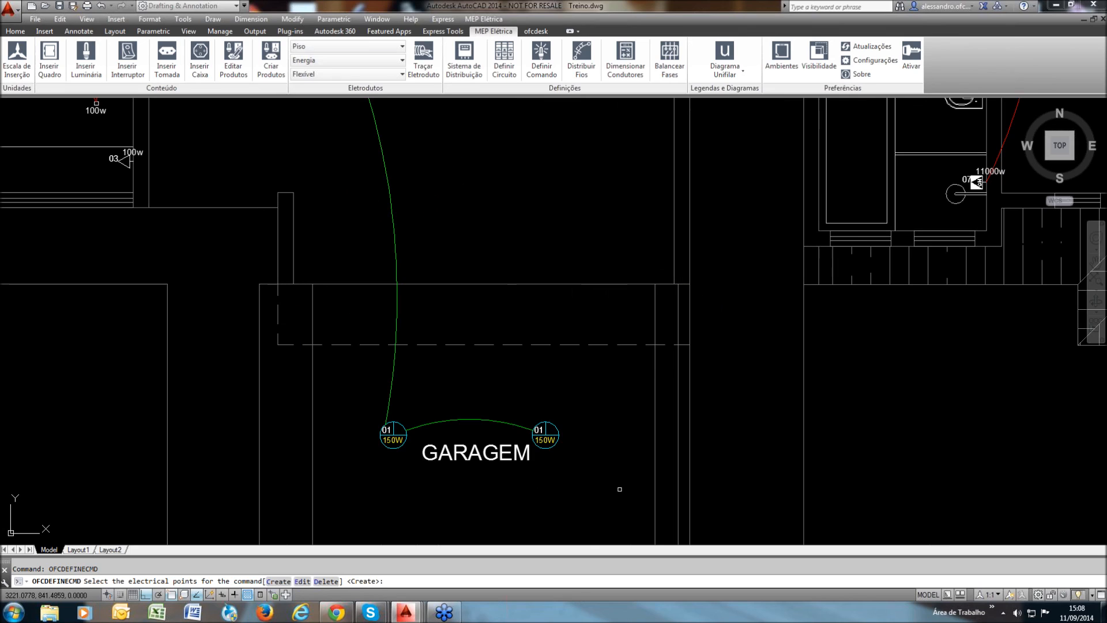
click(619, 489)
click(355, 392)
middle_drag(406, 312, 408, 317)
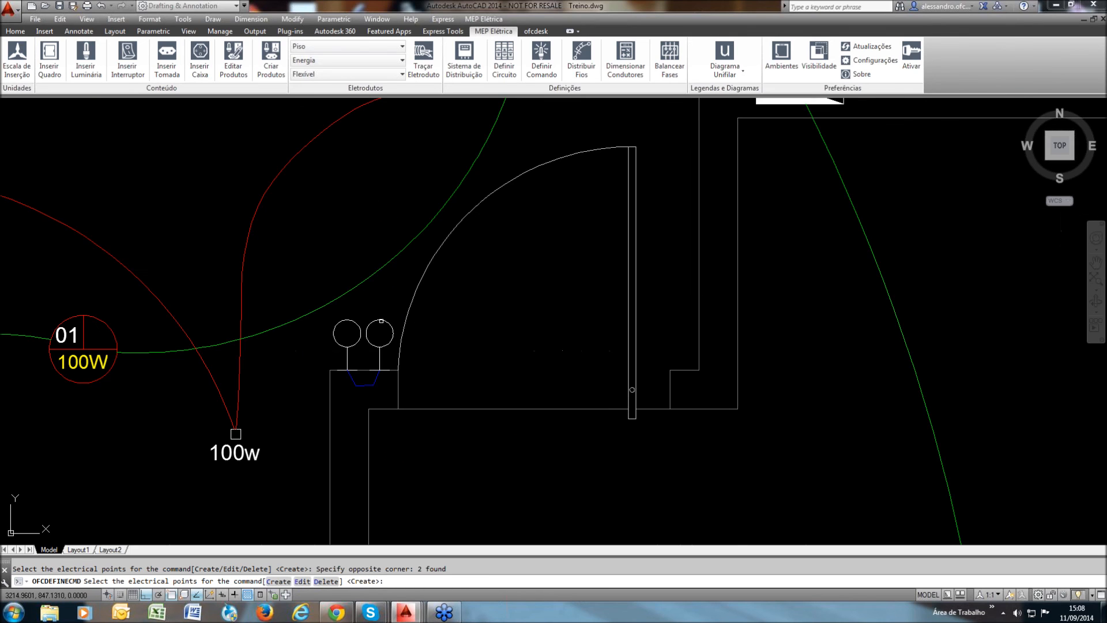
key(Return)
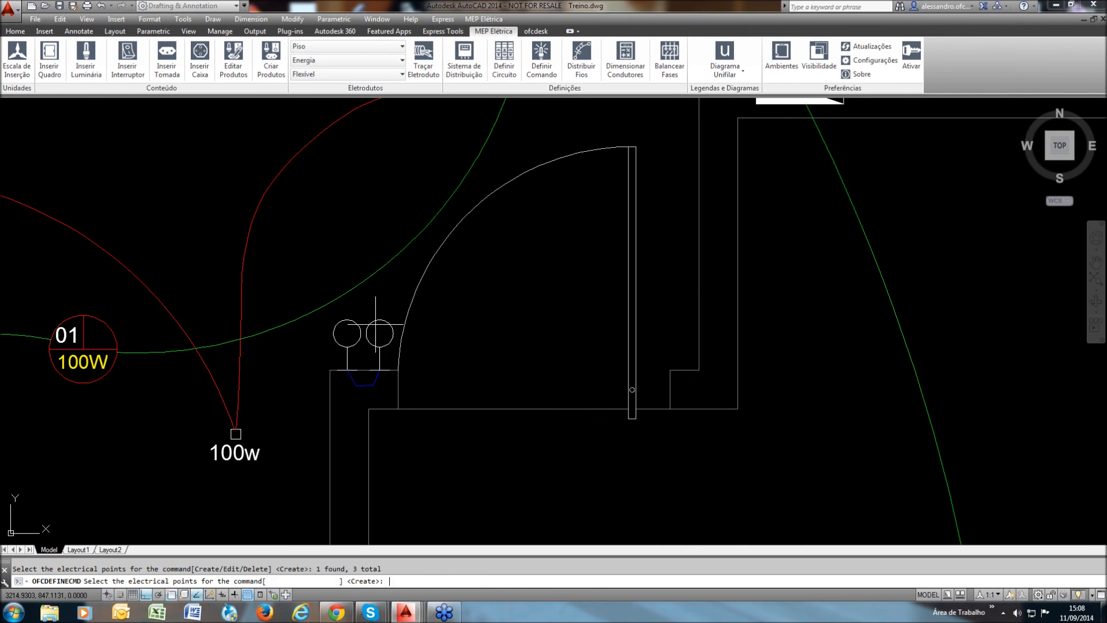
text(a)
key(Return)
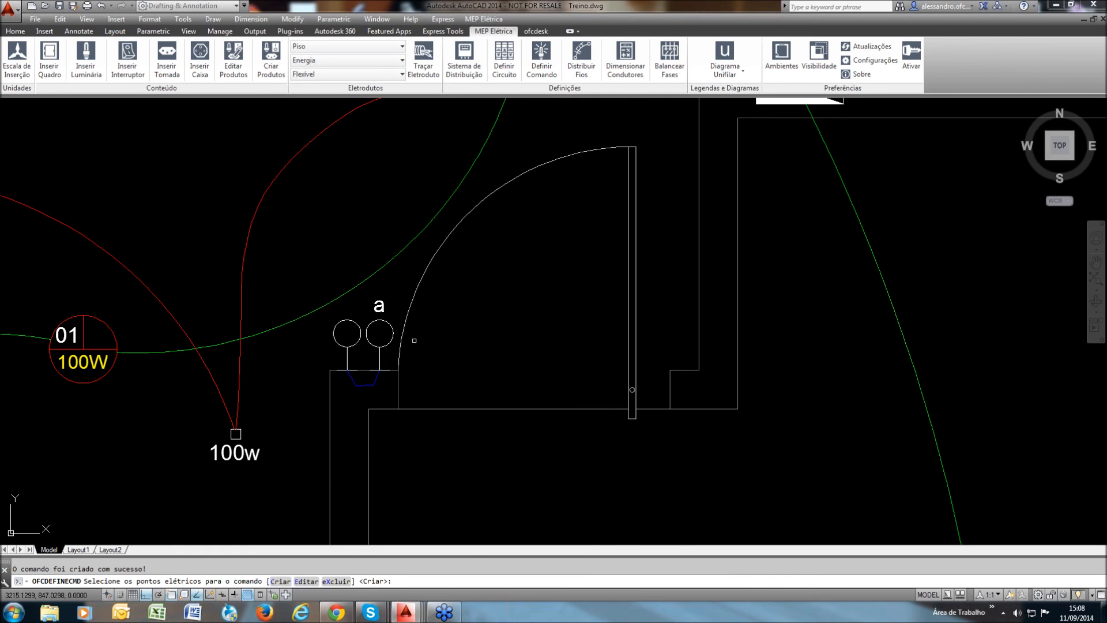
Create command b linking the 100W circuit 01 luminaire in the entrance room to the other switch of the door pair
scroll(417, 339, down, 1)
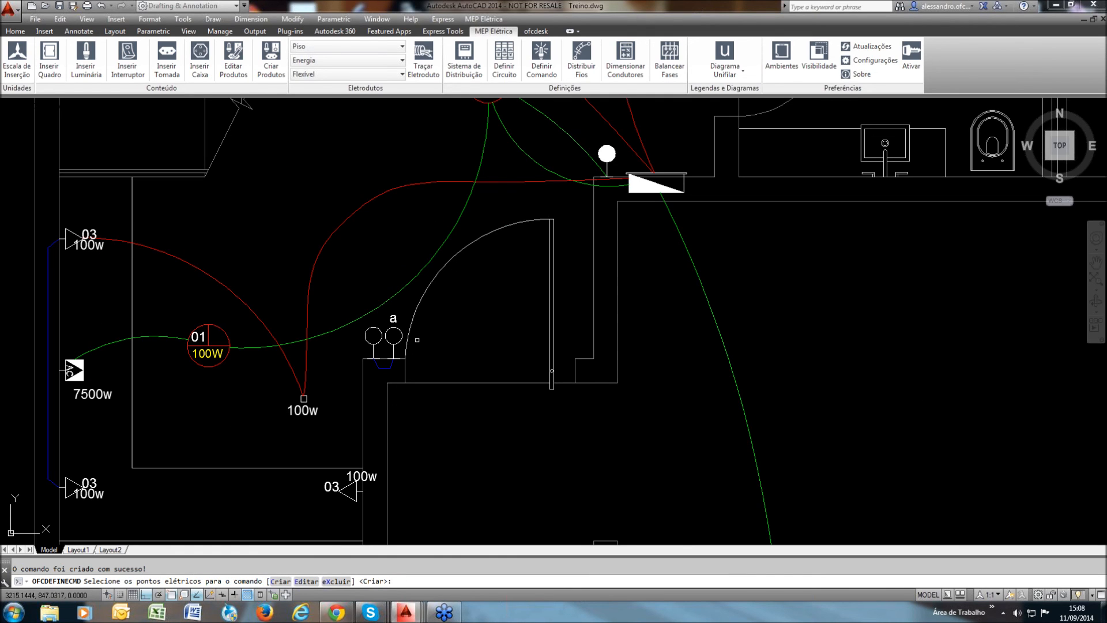
middle_drag(506, 325, 574, 306)
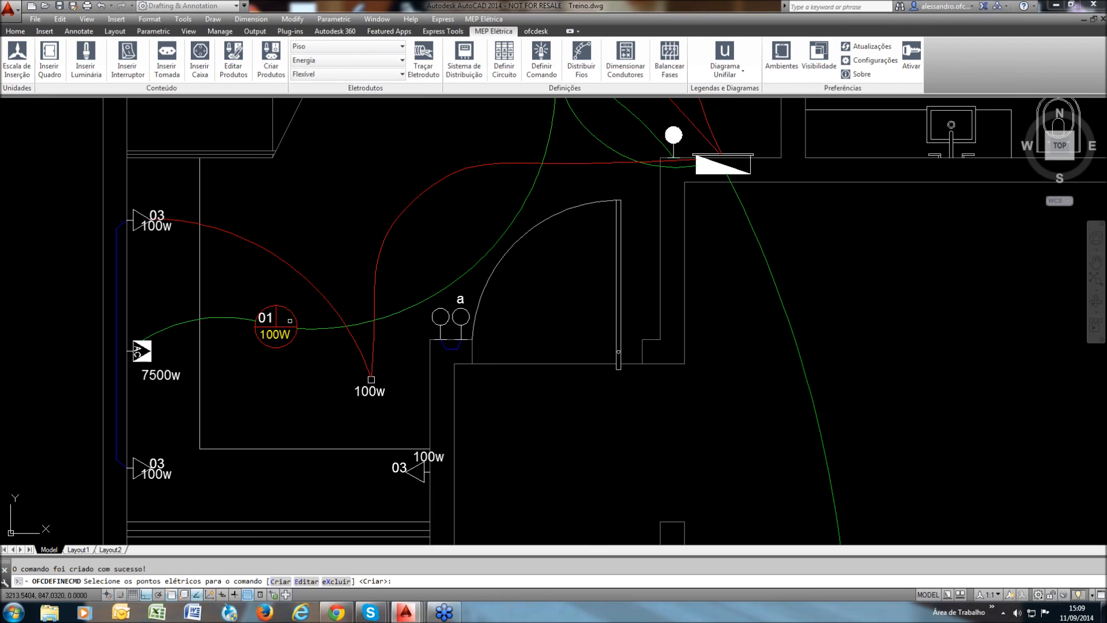
drag(290, 321, 268, 324)
drag(441, 318, 417, 316)
key(Return)
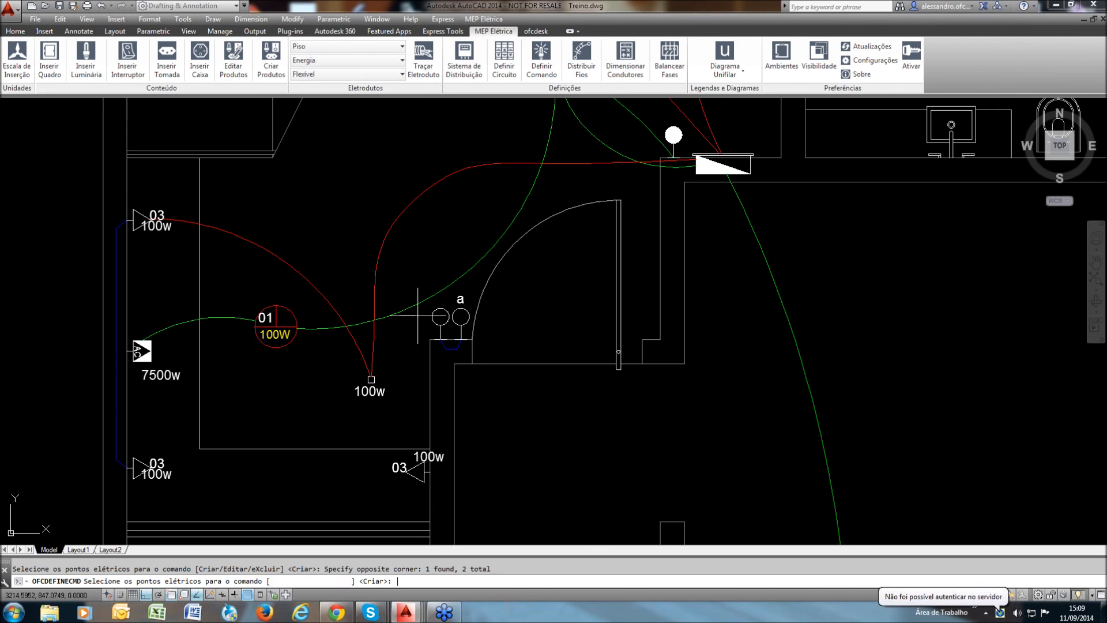
key(Return)
scroll(415, 340, down, 1)
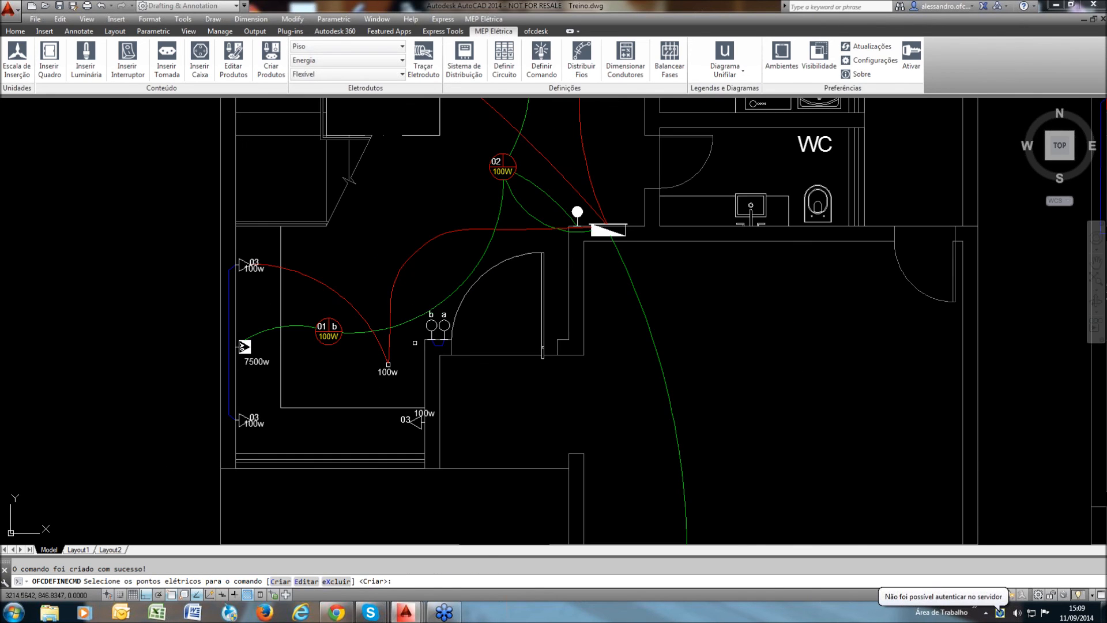
Create command c linking the two 100W SALA ESTAR luminaires to the switches by the distribution board and beside SERVIÇO
scroll(415, 342, down, 2)
drag(464, 203, 404, 347)
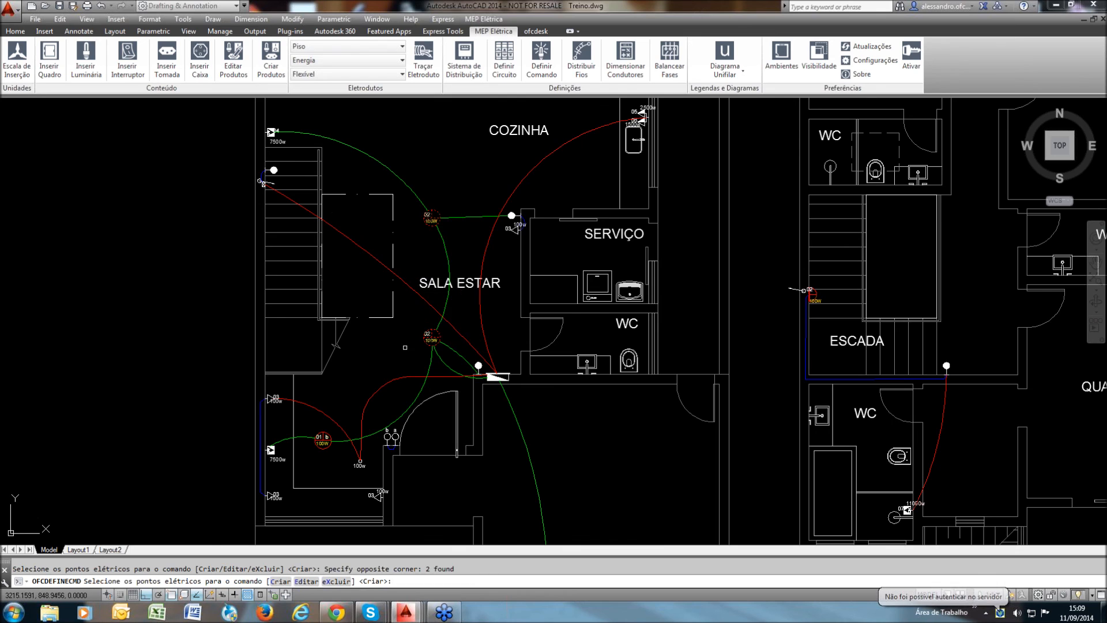
scroll(475, 360, up, 3)
click(490, 362)
click(483, 427)
middle_drag(567, 248, 560, 434)
click(567, 167)
click(553, 181)
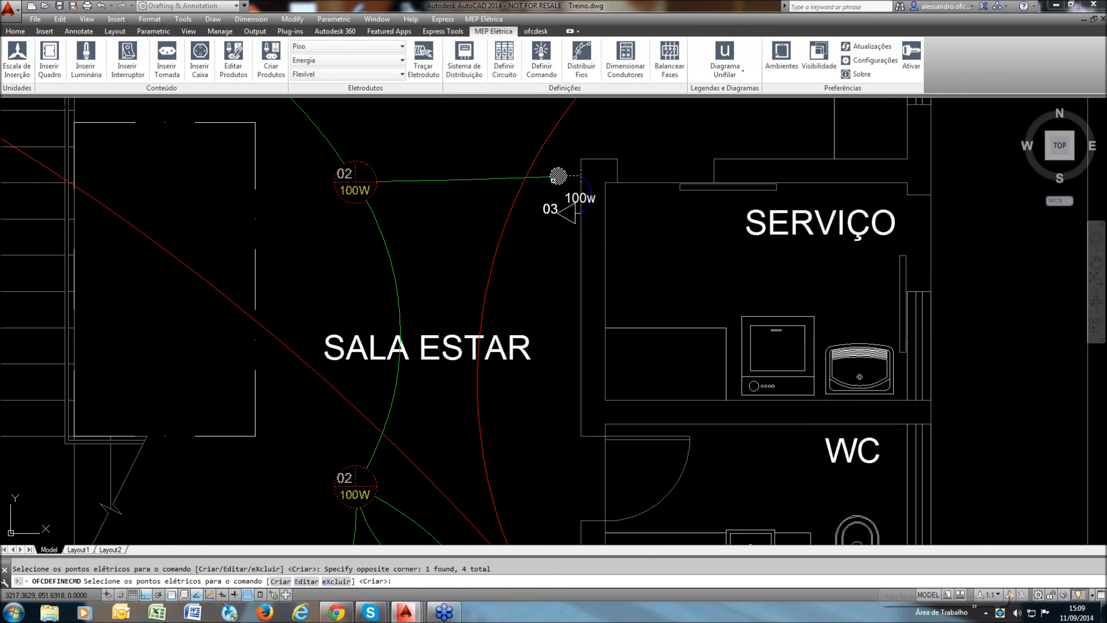
key(Return)
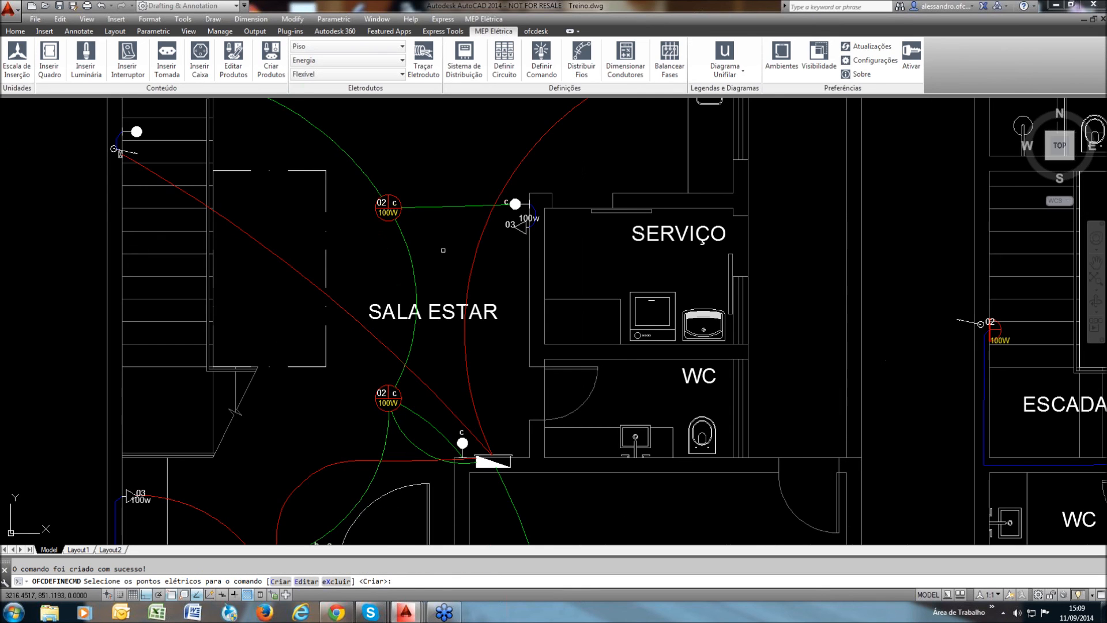
Create command d linking the 100W ESCADA wall luminaire to the lower-floor stair switch and the upper-floor switch
click(300, 280)
click(280, 294)
scroll(295, 249, down, 2)
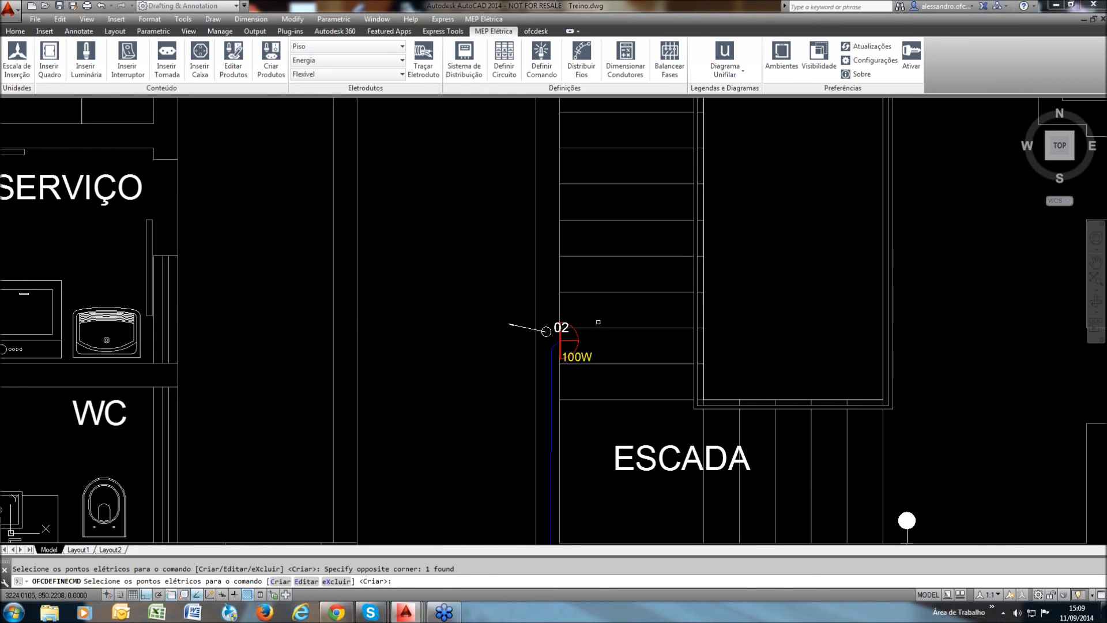
middle_drag(695, 304, 590, 201)
click(828, 397)
click(798, 423)
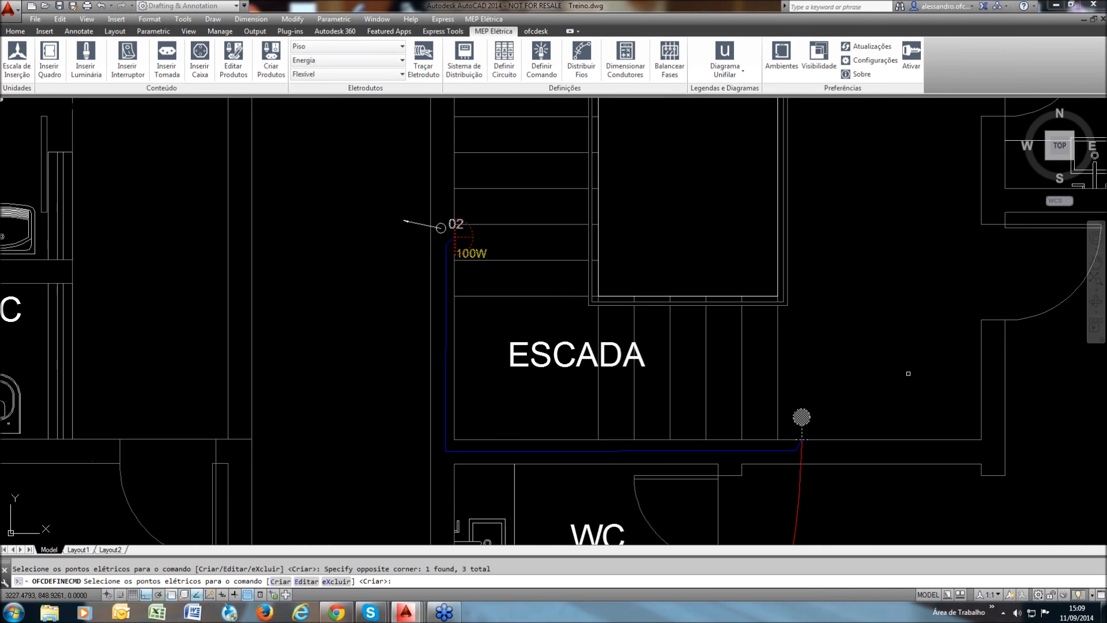
key(Return)
scroll(789, 357, down, 3)
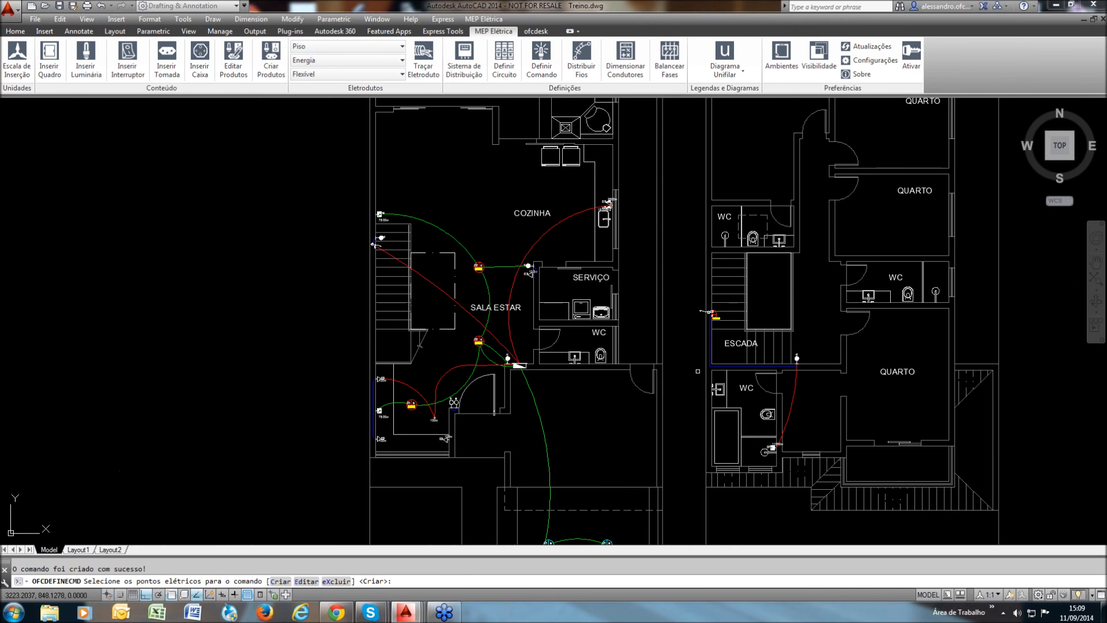
Review the command letters on the plan and the Define Command tool's Create, Edit and Delete options
scroll(448, 411, up, 4)
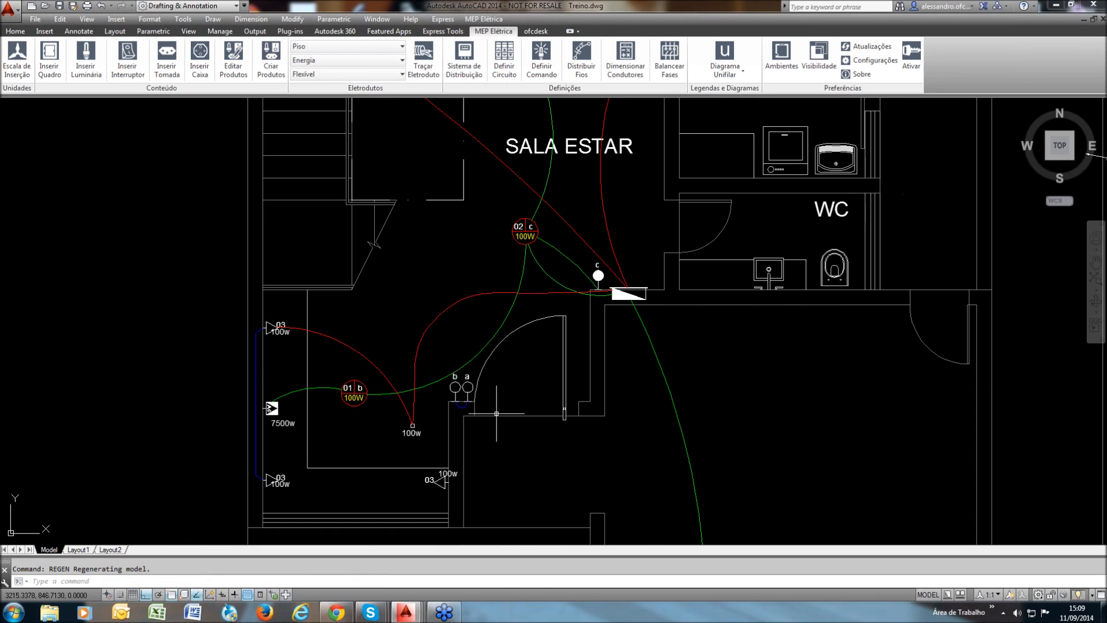
middle_drag(496, 414, 446, 426)
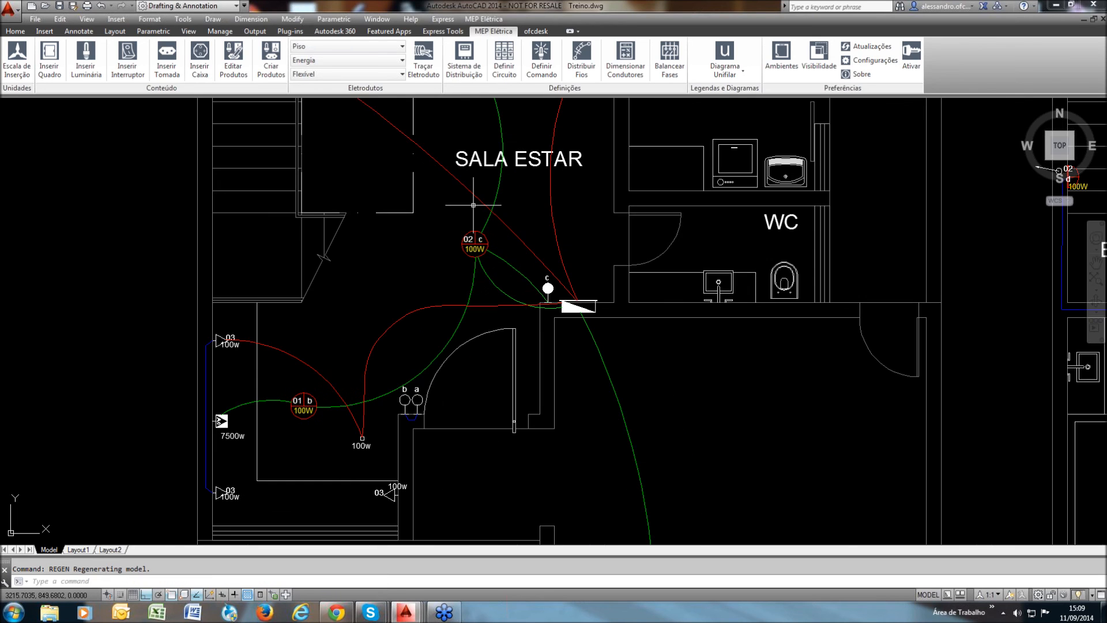
click(542, 58)
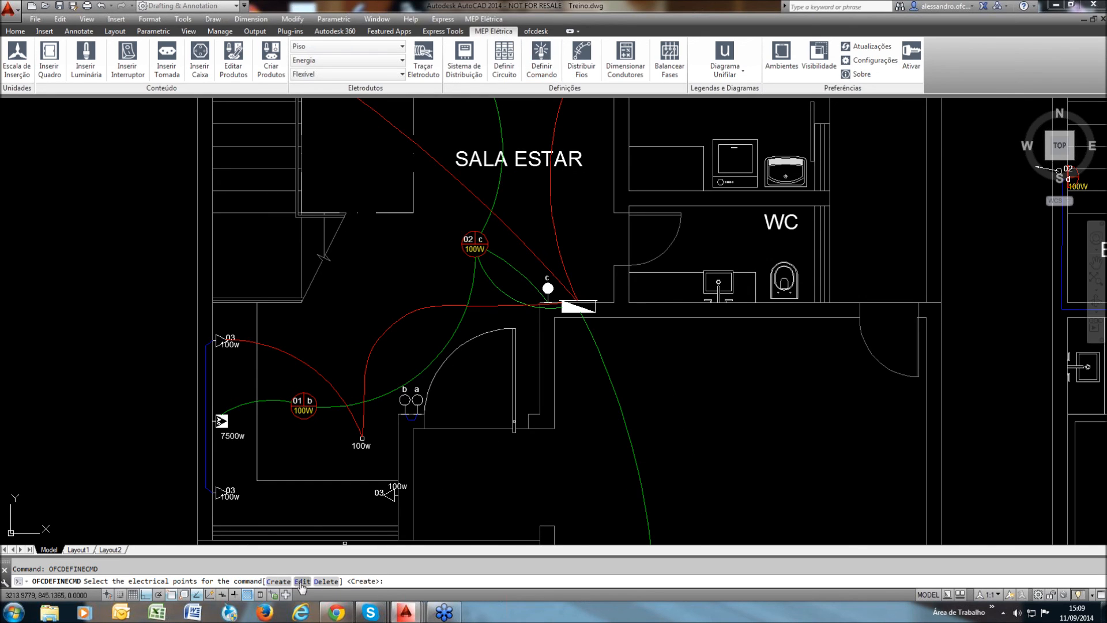
click(327, 581)
scroll(531, 471, down, 3)
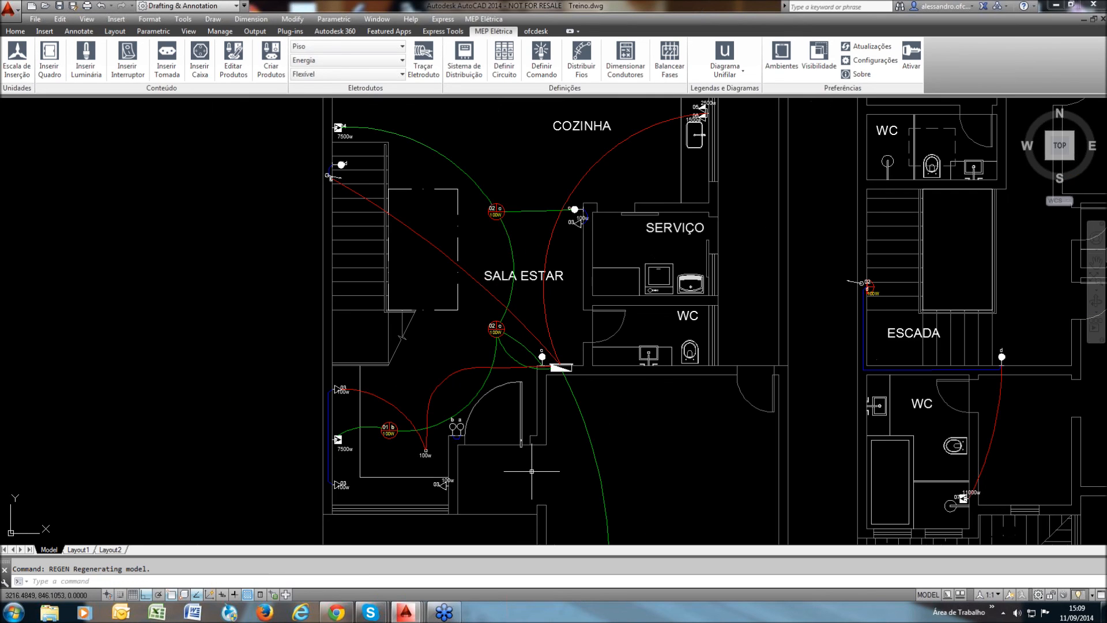
middle_drag(531, 471, 545, 441)
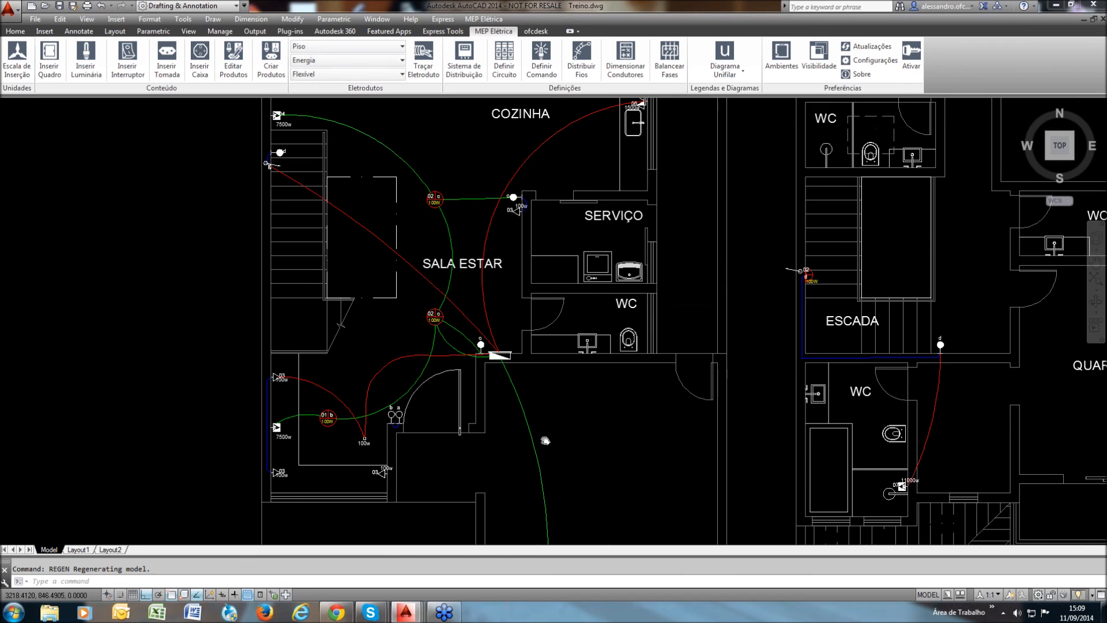
scroll(545, 440, down, 2)
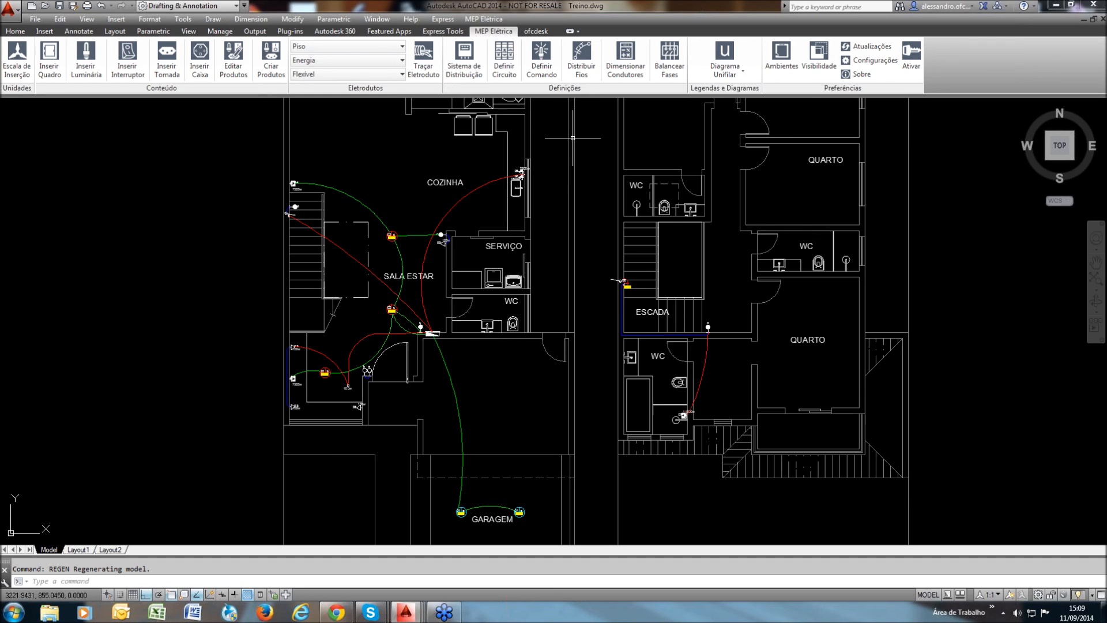
Try to distribute the wires automatically with one ground wire per circuit, and locate the electrical point listed in the report
click(581, 68)
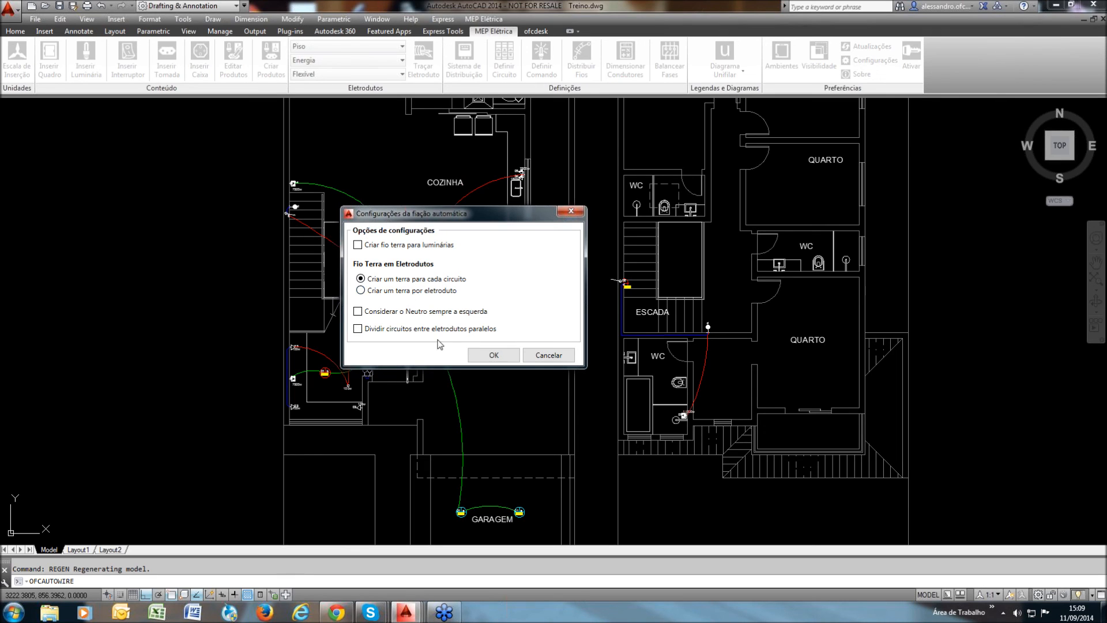
click(505, 356)
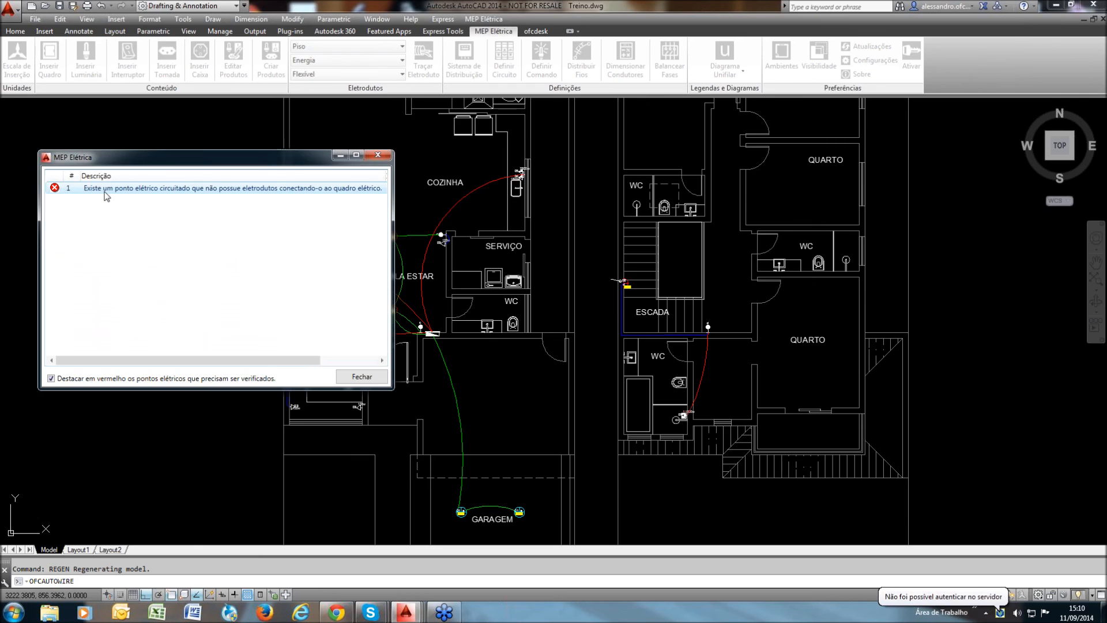
click(105, 189)
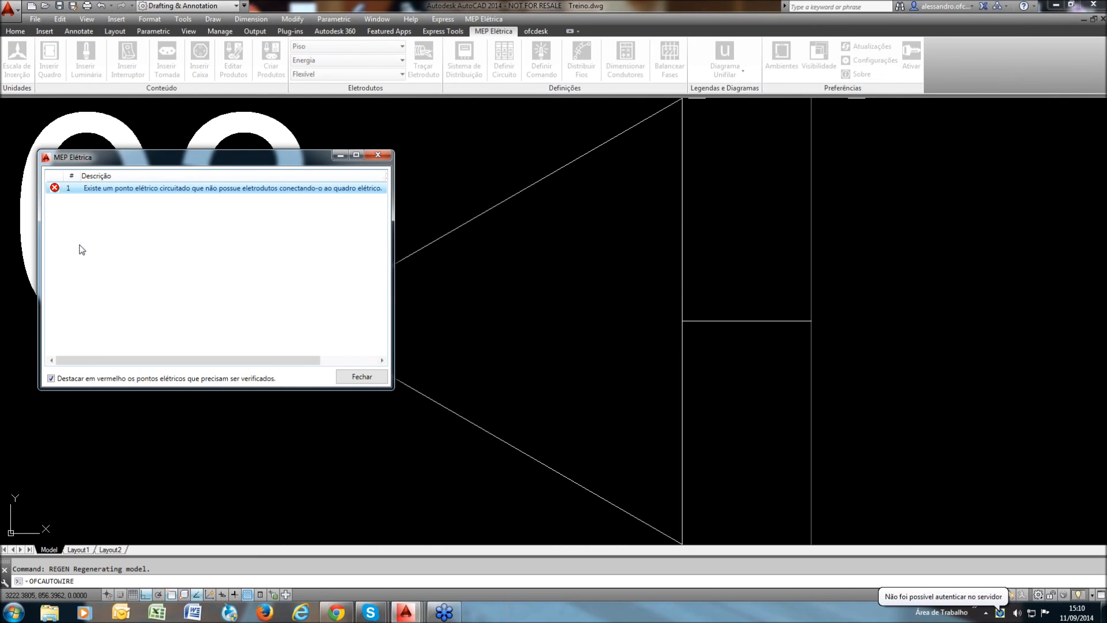
drag(291, 360, 323, 362)
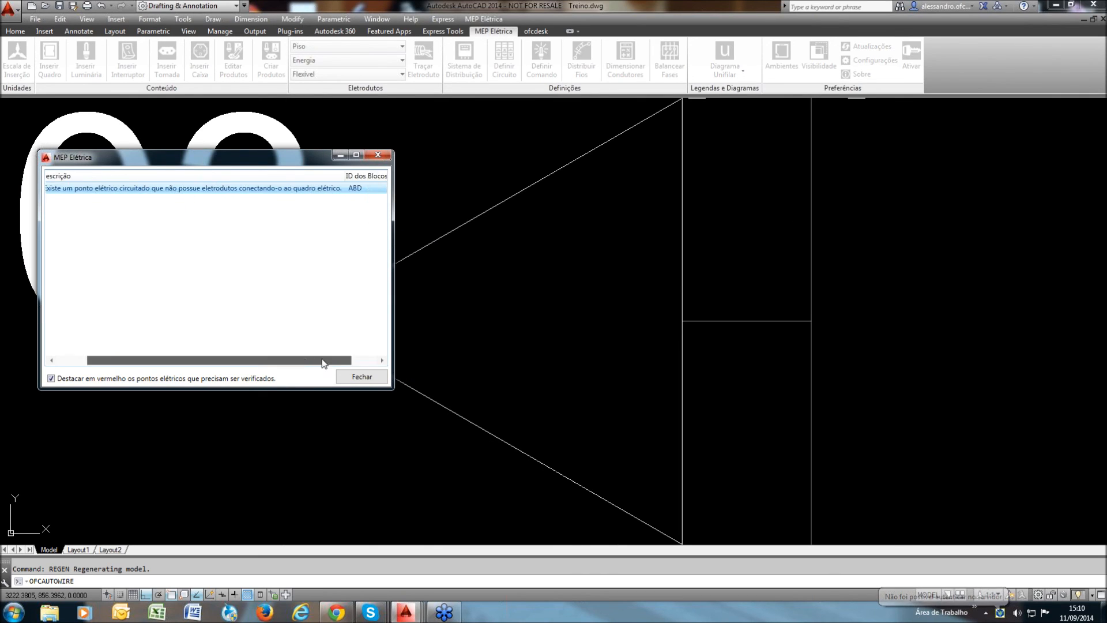
click(355, 377)
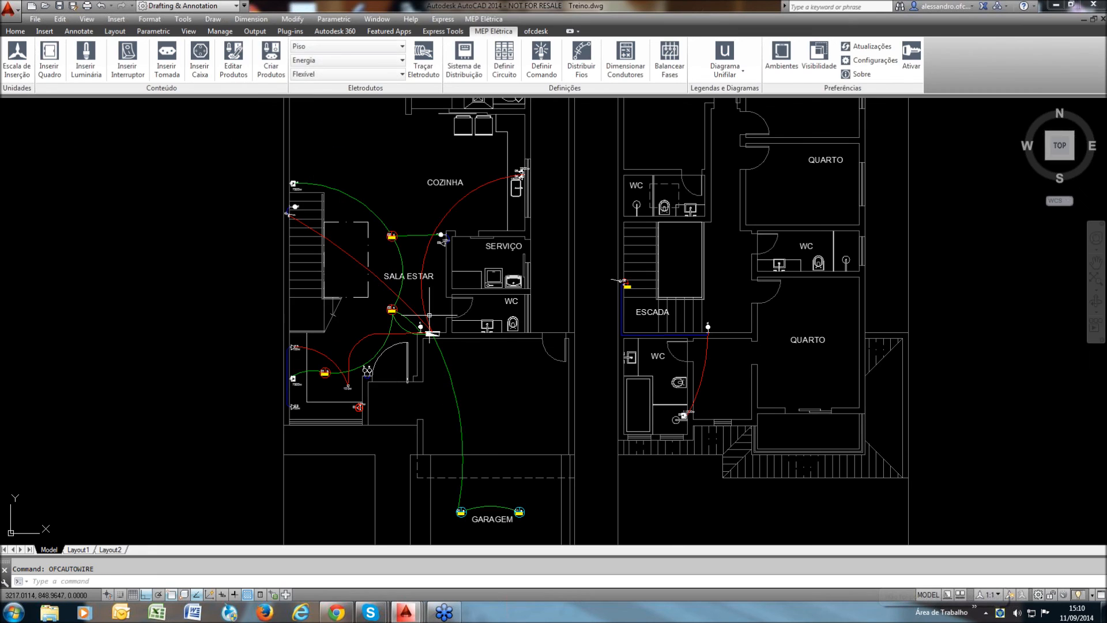
Draw a flexible Piso energy conduit as an arc between the entrance room's two lower 100w circuit 03 outlets on opposite walls
middle_drag(351, 411, 360, 389)
scroll(360, 389, up, 4)
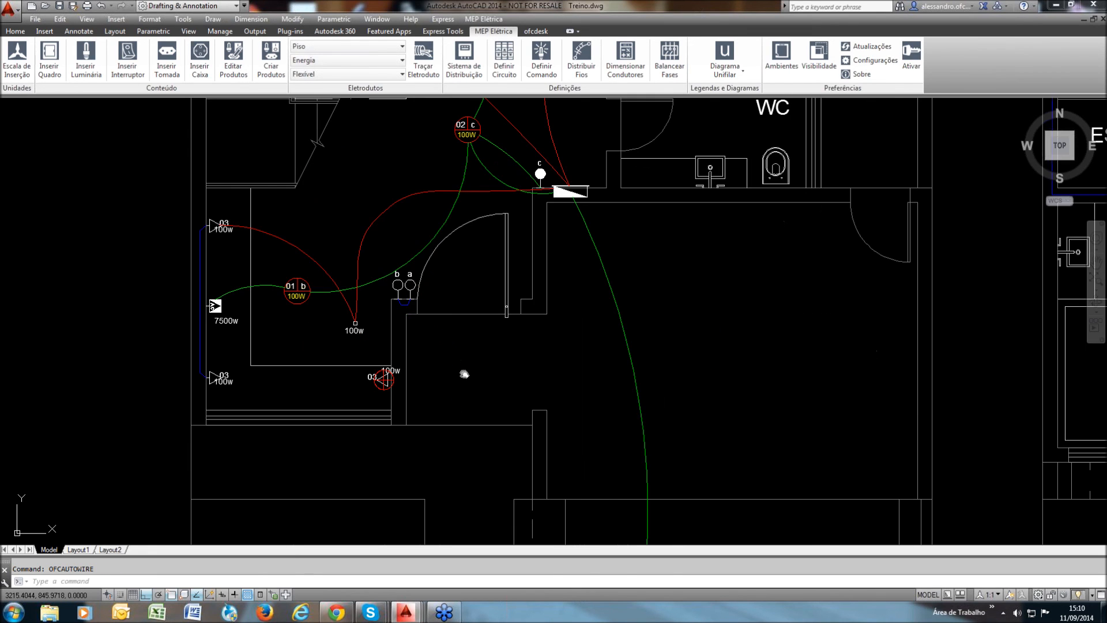
scroll(465, 375, up, 2)
middle_drag(464, 374, 444, 406)
scroll(401, 437, up, 4)
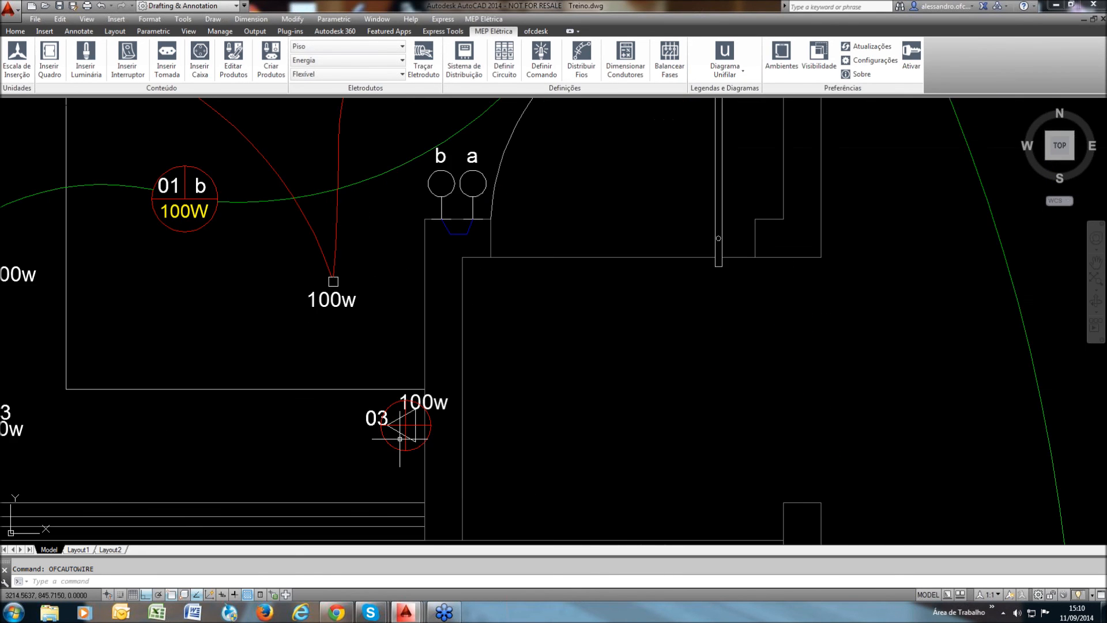
scroll(407, 429, down, 2)
middle_drag(544, 404, 569, 388)
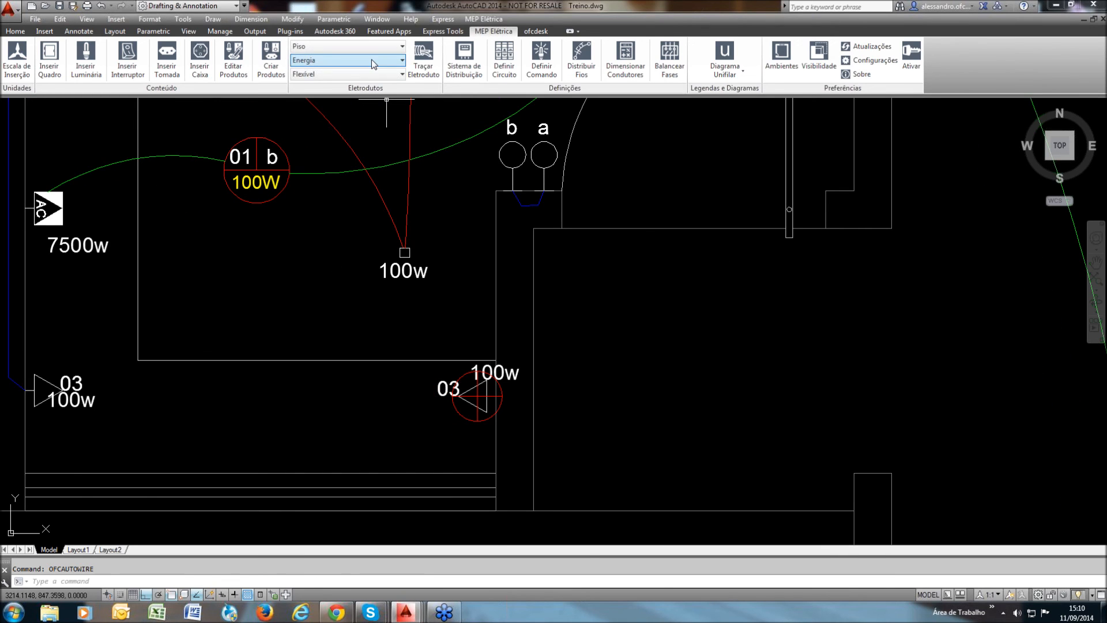
click(426, 70)
click(486, 397)
click(51, 396)
click(206, 408)
scroll(220, 371, down, 2)
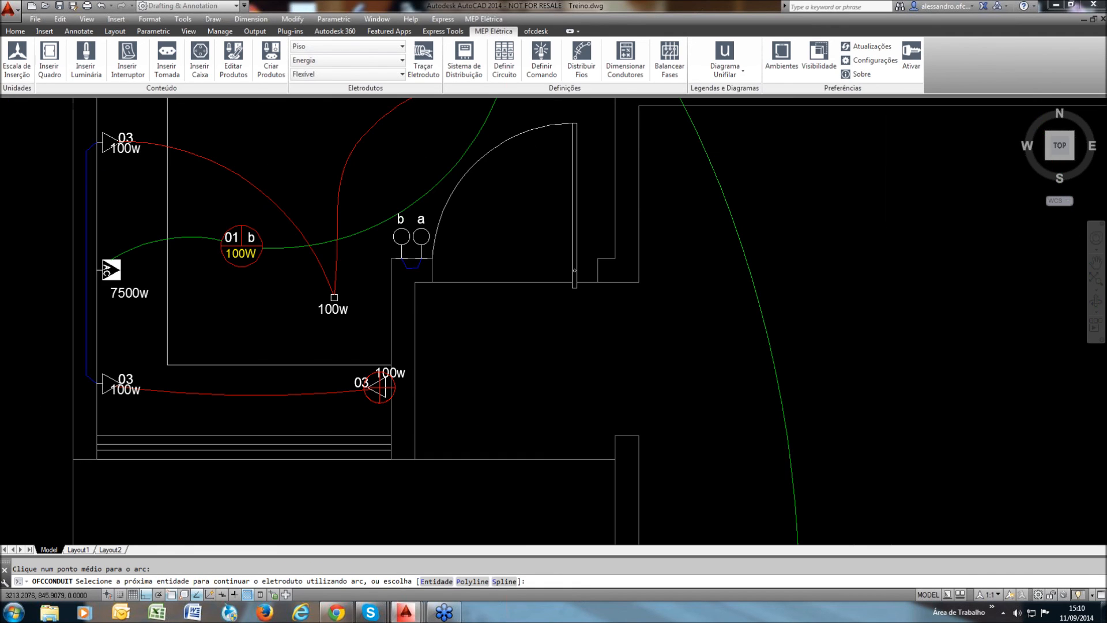
scroll(217, 372, down, 2)
key(Return)
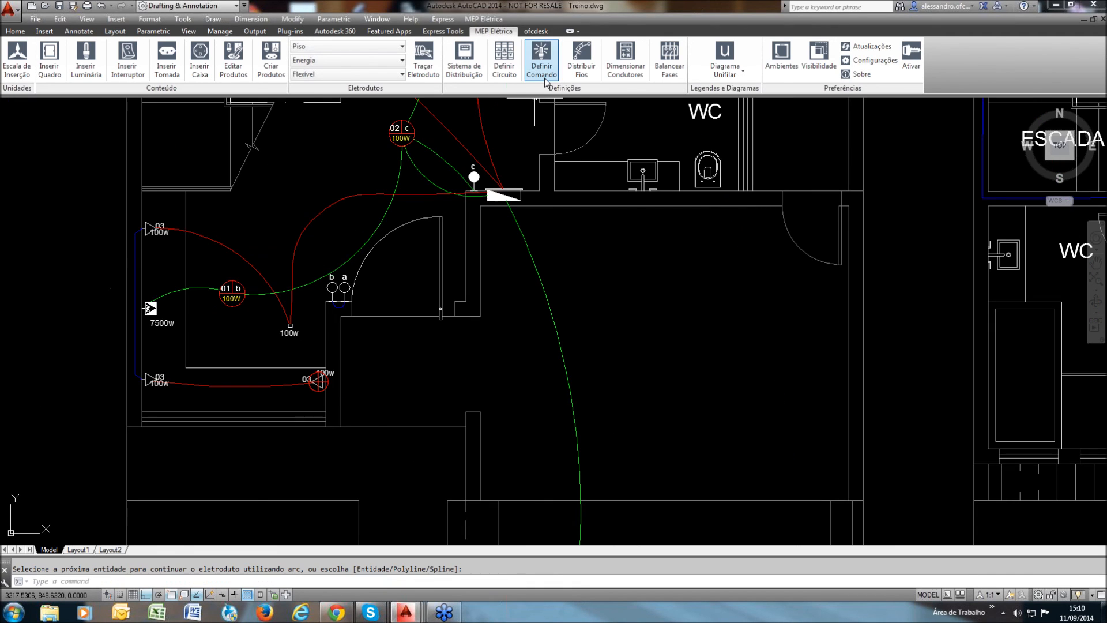
Retry the automatic wire distribution with the same settings and zoom to the point flagged as lacking a conduit to the board
click(543, 79)
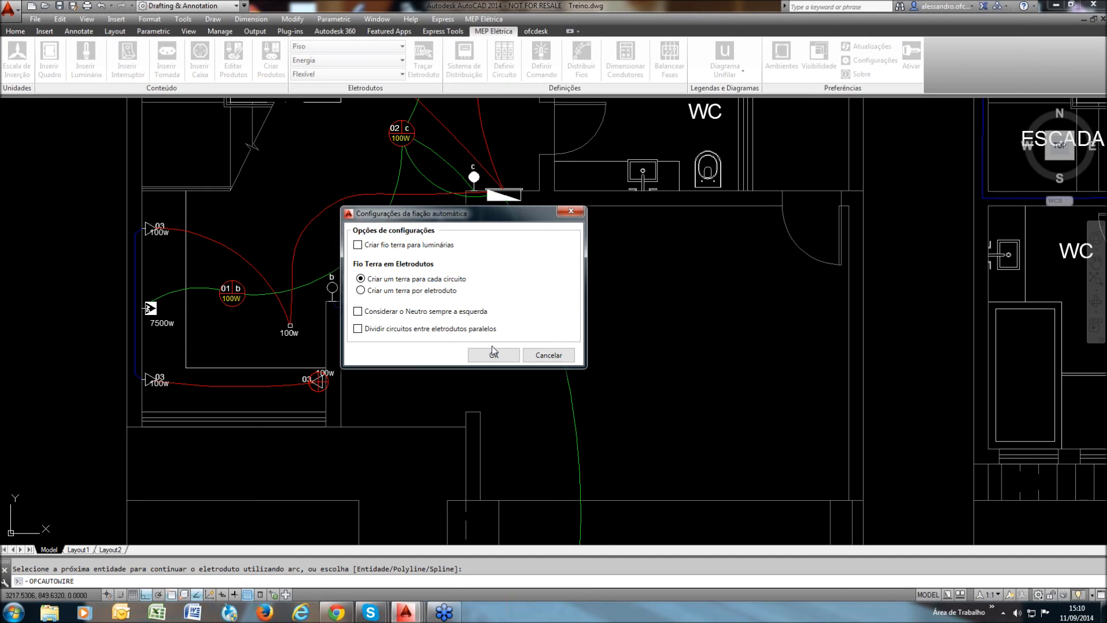
click(492, 347)
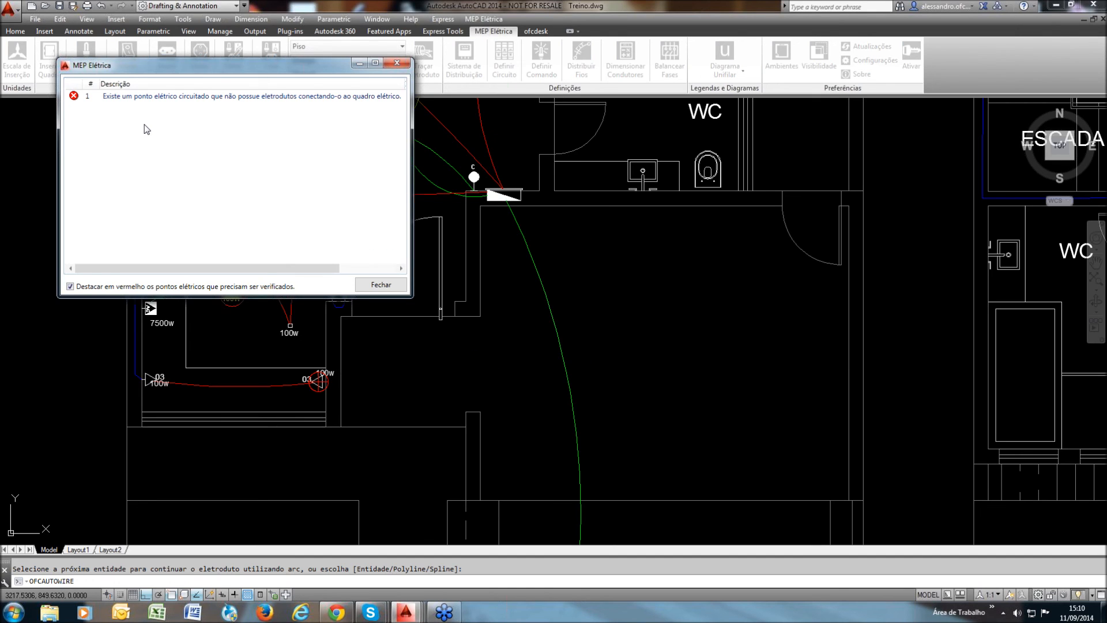
click(151, 97)
click(376, 286)
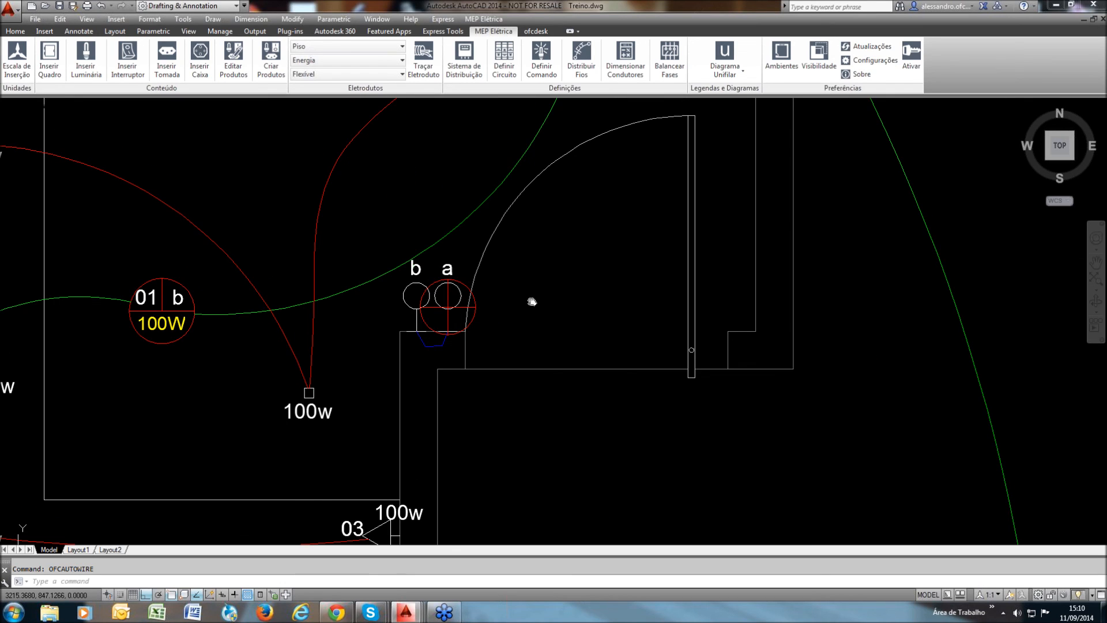
Draw a flexible Teto energy conduit as an arc from switch b by the entrance door to the 100W circuit 01 luminaire
click(380, 48)
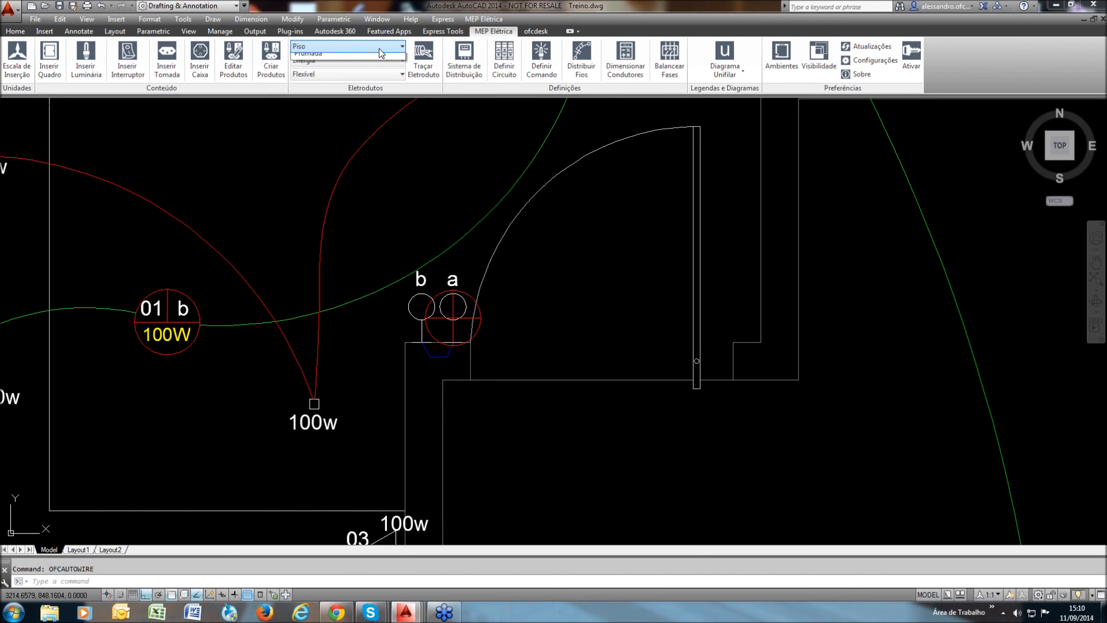
click(377, 58)
click(424, 58)
click(421, 331)
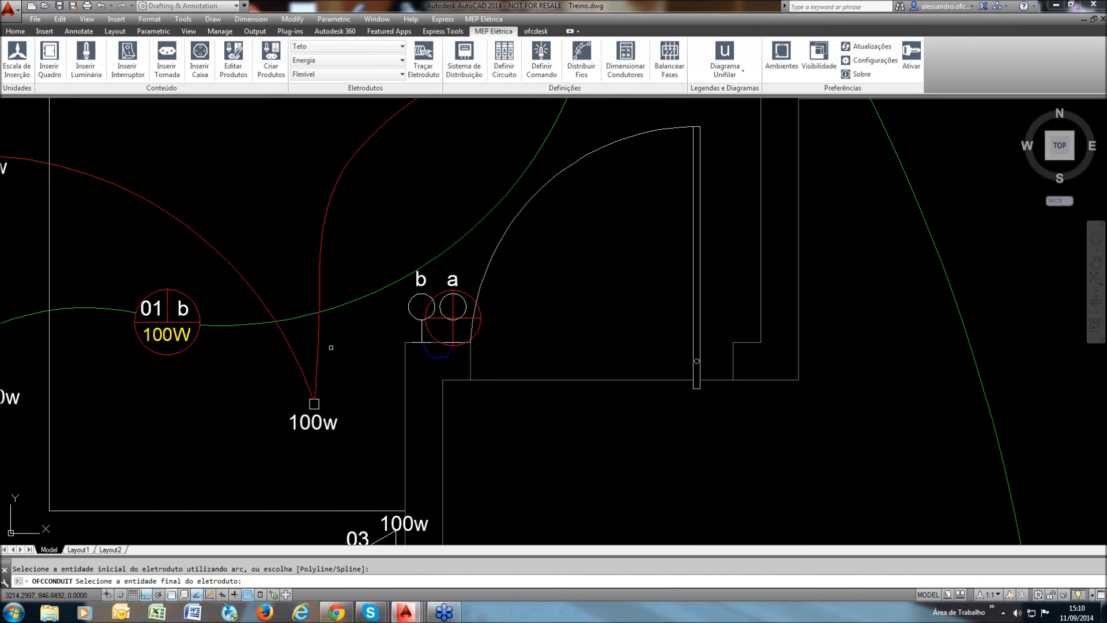
click(194, 340)
click(307, 365)
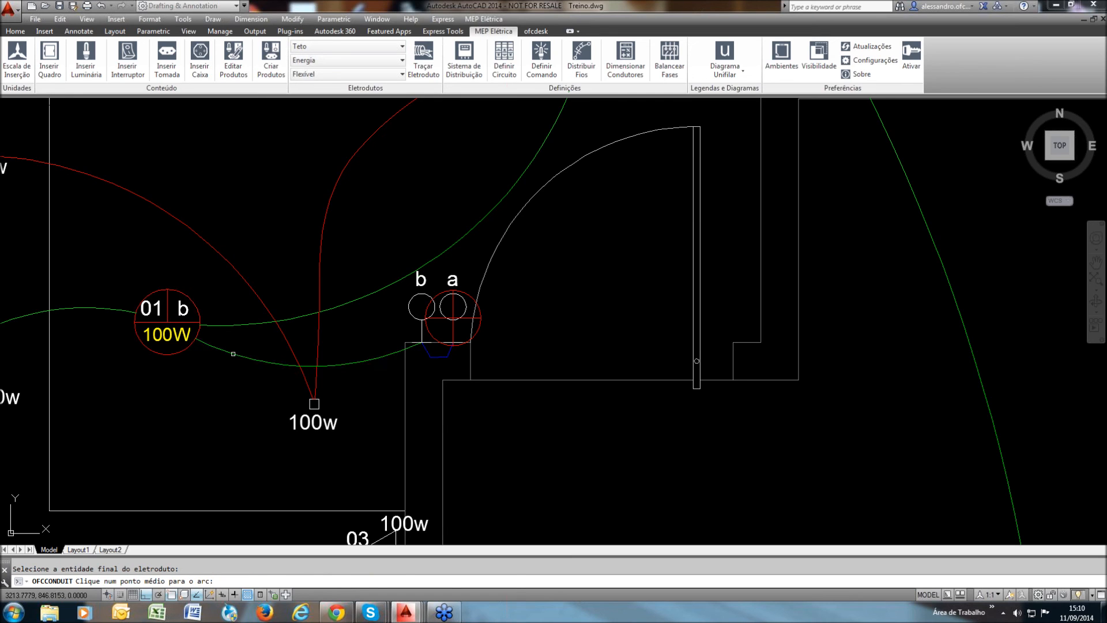
right_click(374, 345)
click(400, 353)
Distribute the wires automatically through the completed conduits and inspect the points reported as having no circuit
scroll(420, 317, down, 2)
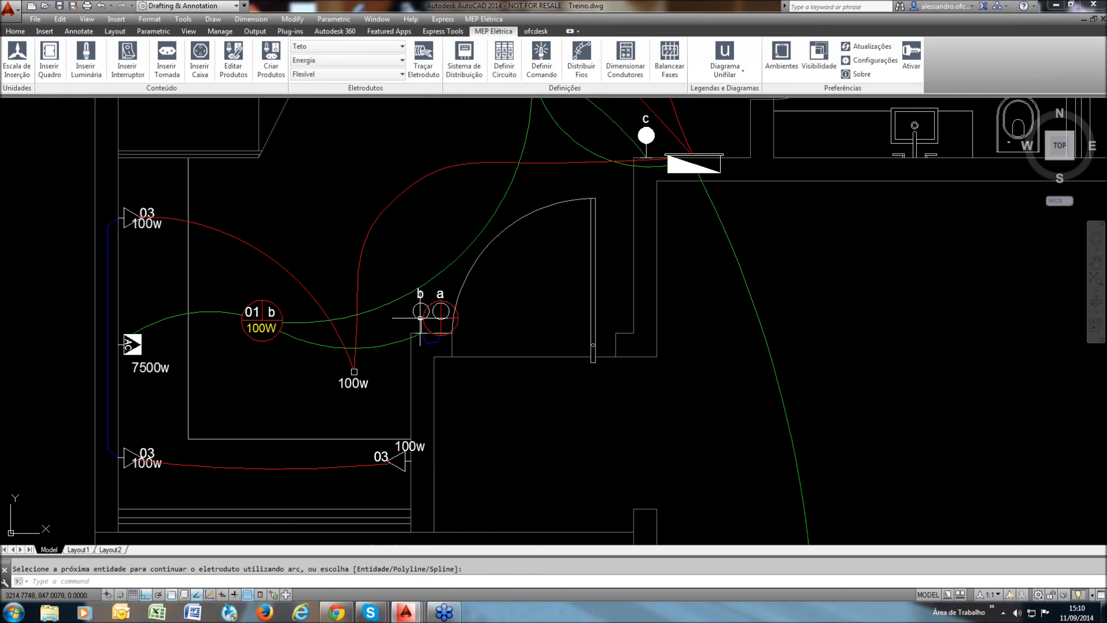
scroll(421, 371, down, 2)
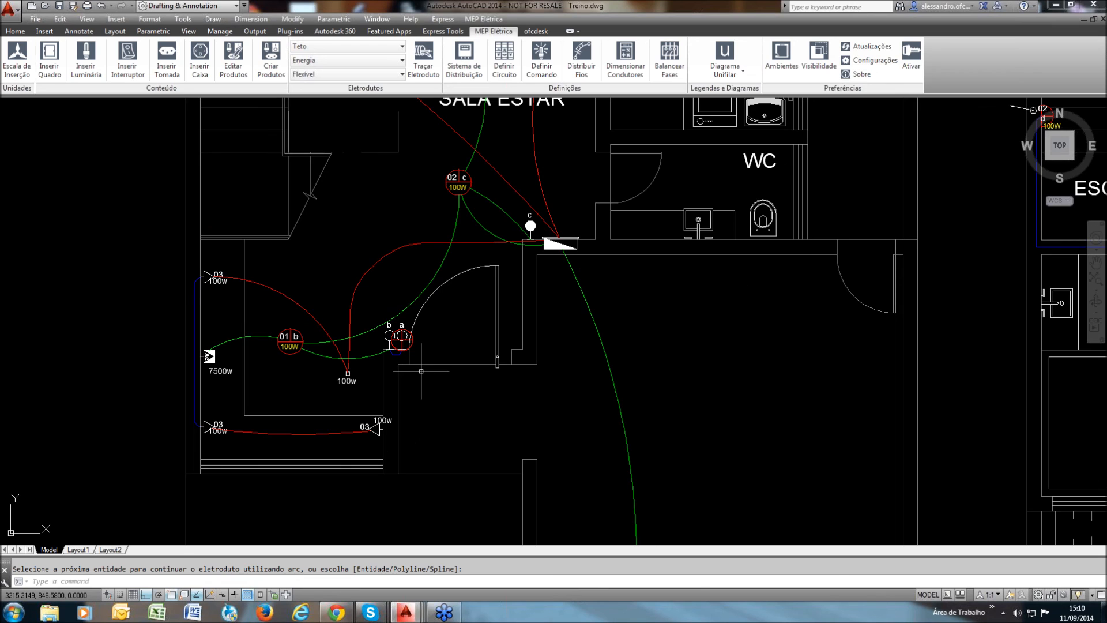
scroll(391, 359, up, 2)
scroll(464, 322, down, 2)
mouse_move(462, 385)
middle_down()
mouse_move(444, 397)
mouse_move(433, 359)
middle_up()
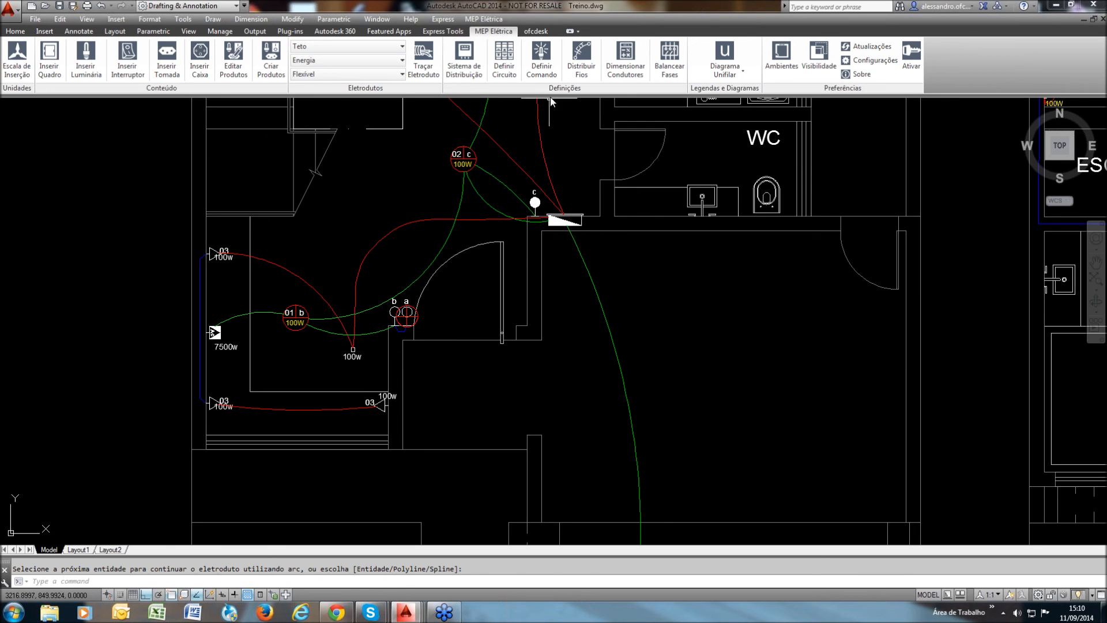
click(583, 65)
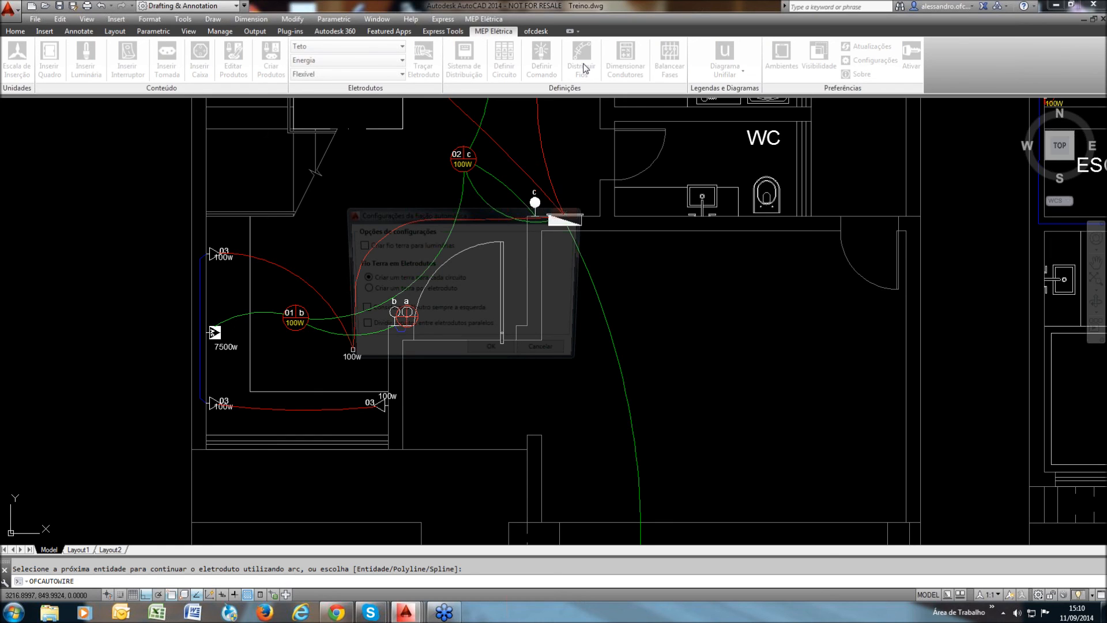
click(231, 140)
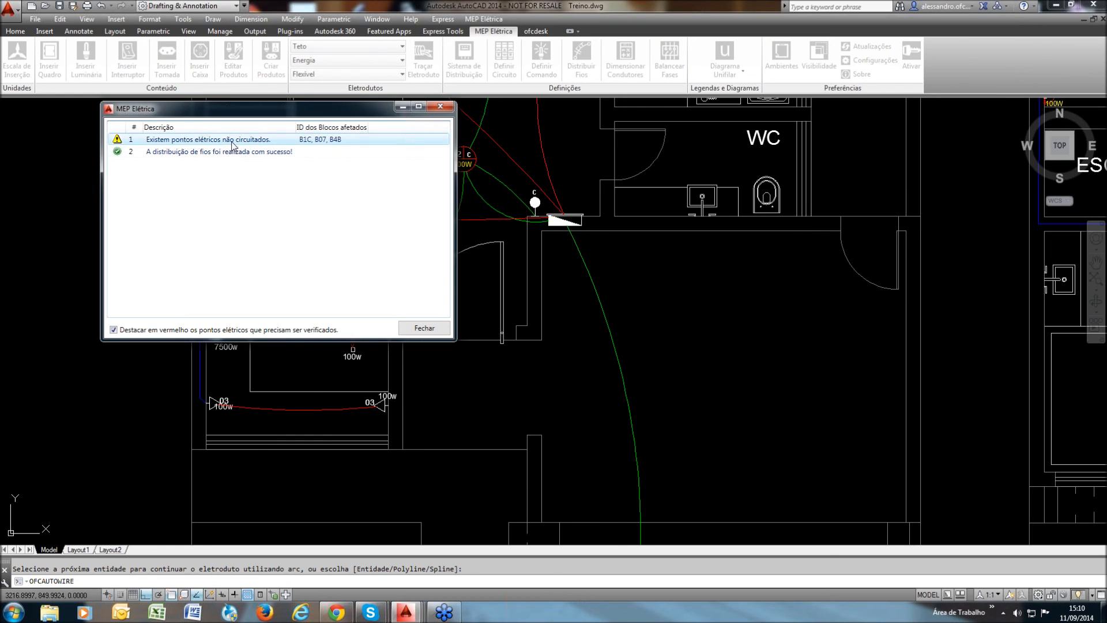
click(414, 327)
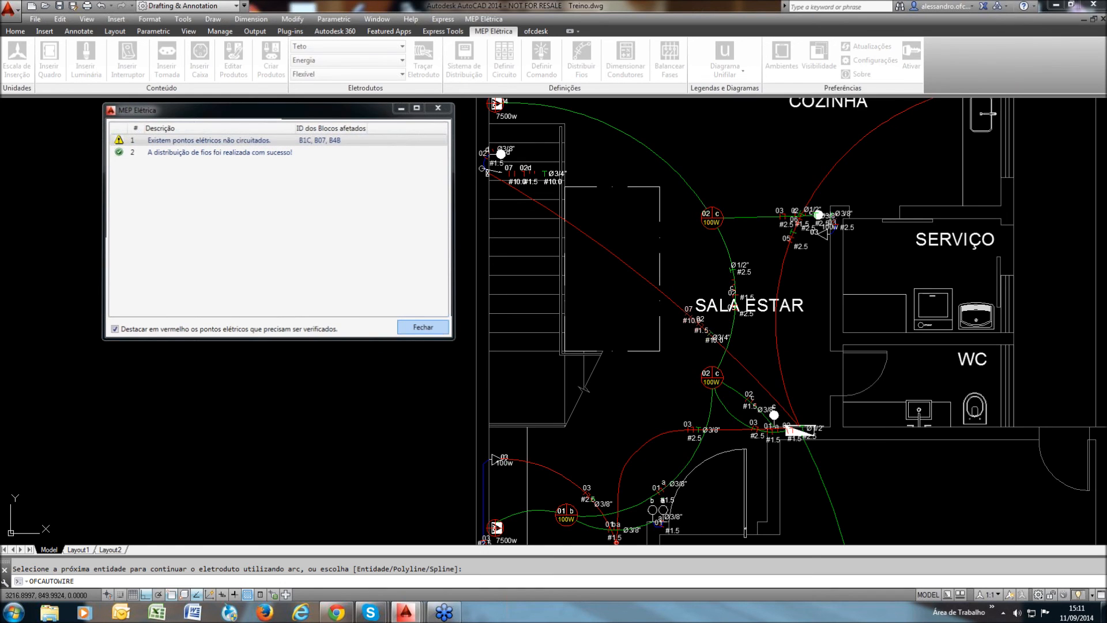
Assign the flagged 7500w AC outlet above the SALA ESTAR stairs to TUE circuit 04, accepting the loss of its previous link
mouse_move(1006, 334)
middle_down()
mouse_move(631, 300)
mouse_move(539, 330)
middle_up()
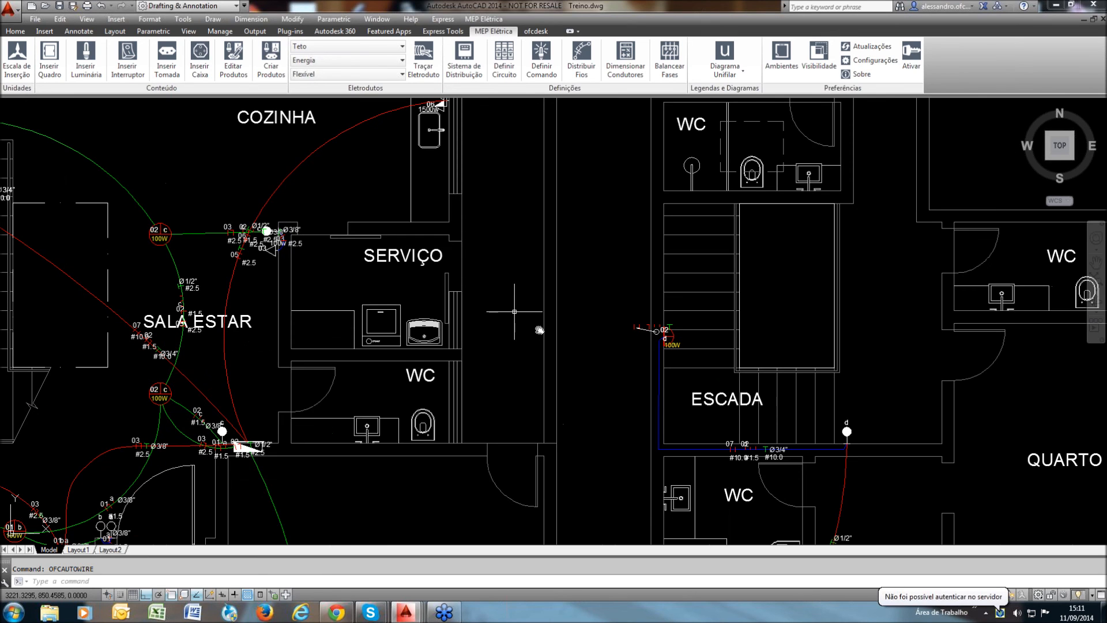
scroll(539, 330, down, 2)
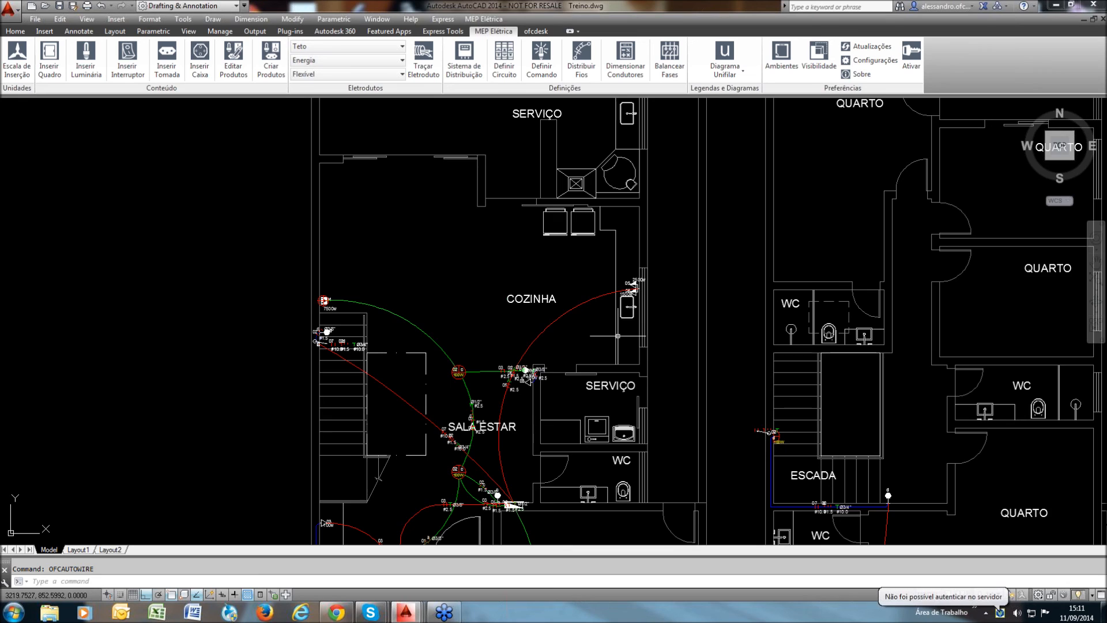
middle_drag(533, 473, 517, 378)
scroll(420, 293, up, 2)
middle_drag(420, 293, 412, 264)
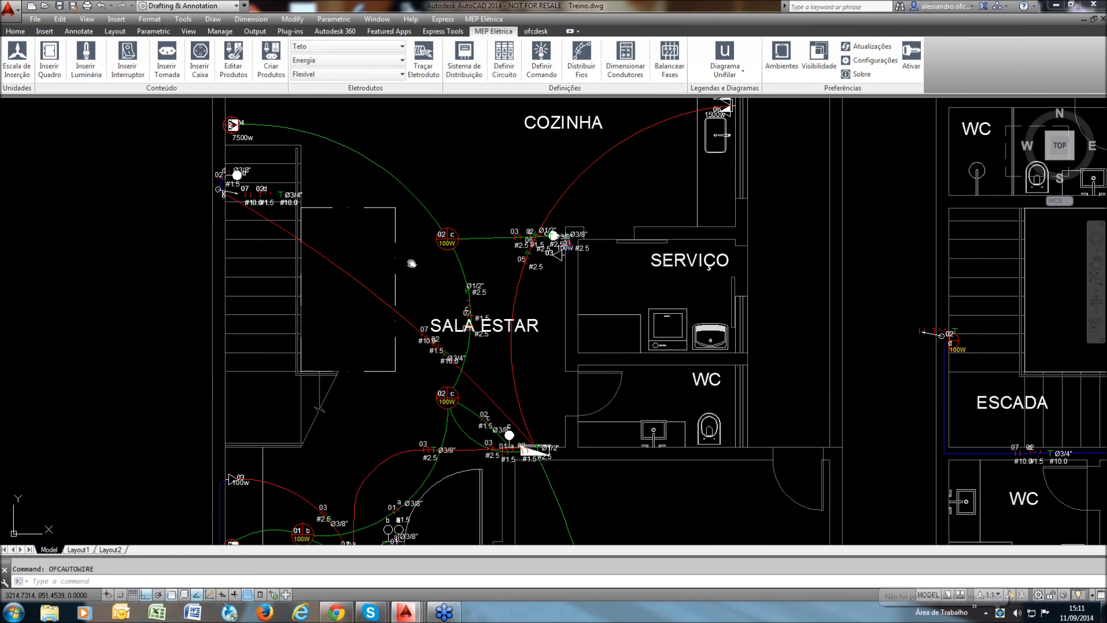
scroll(264, 150, up, 3)
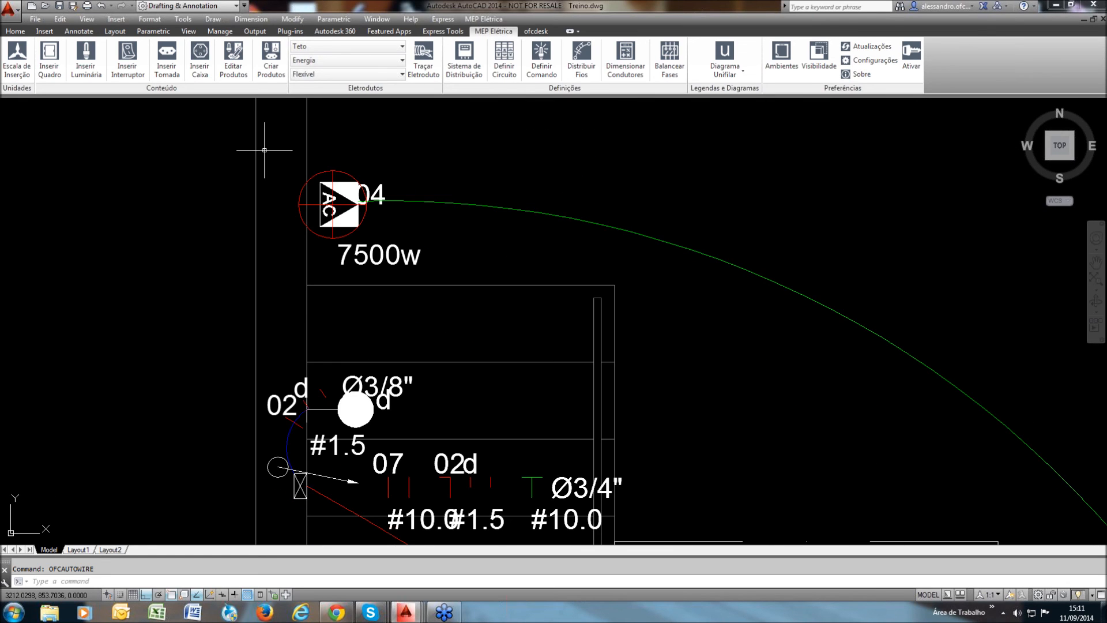
scroll(272, 217, down, 1)
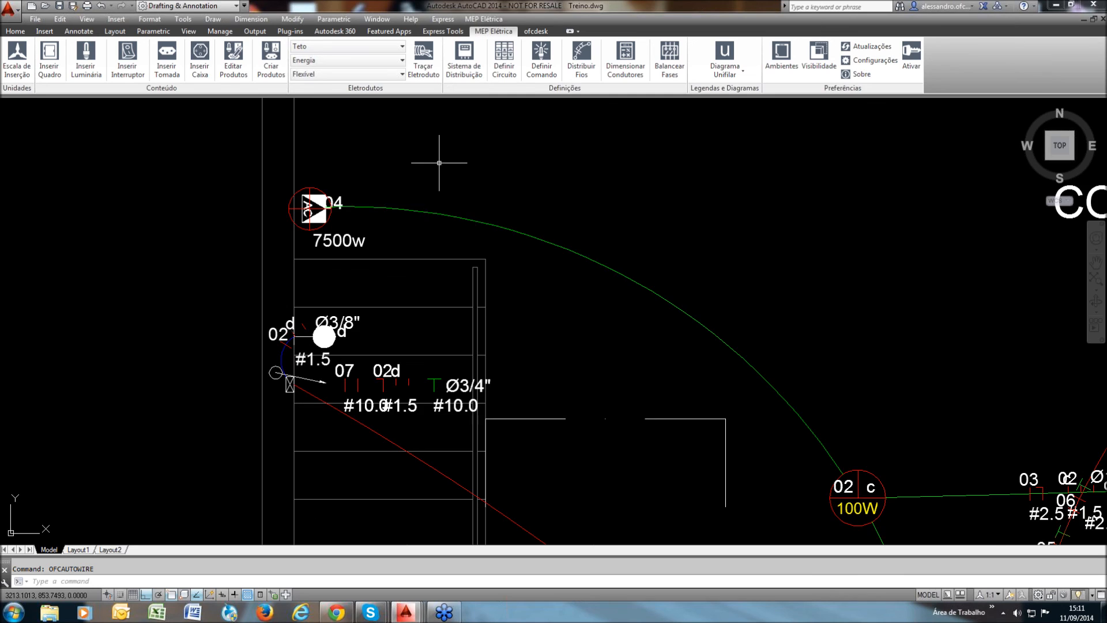
click(504, 58)
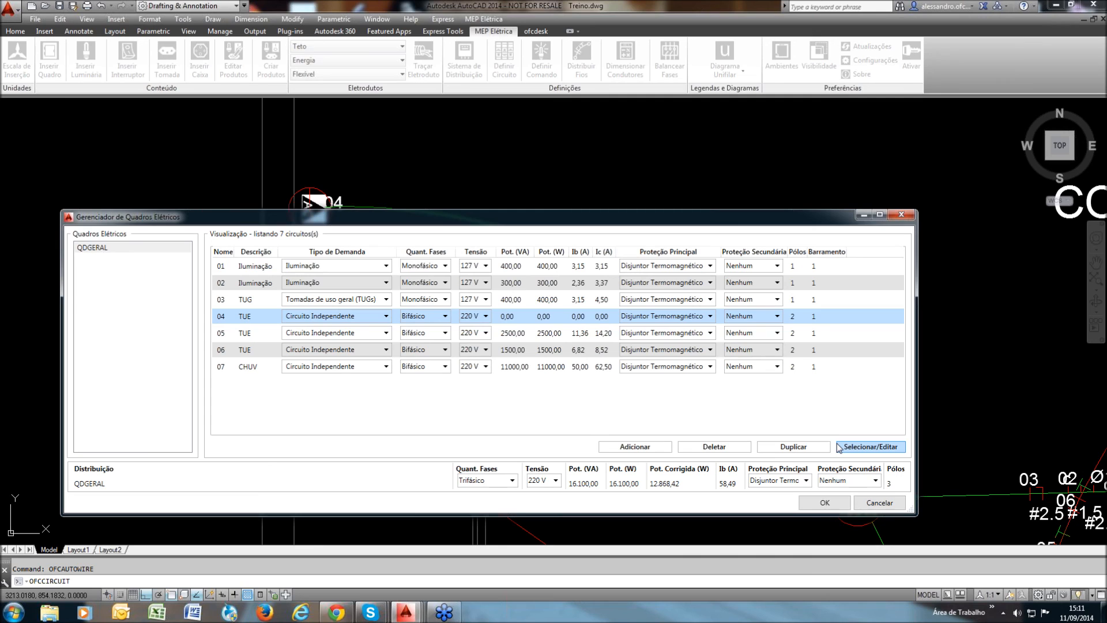
click(840, 446)
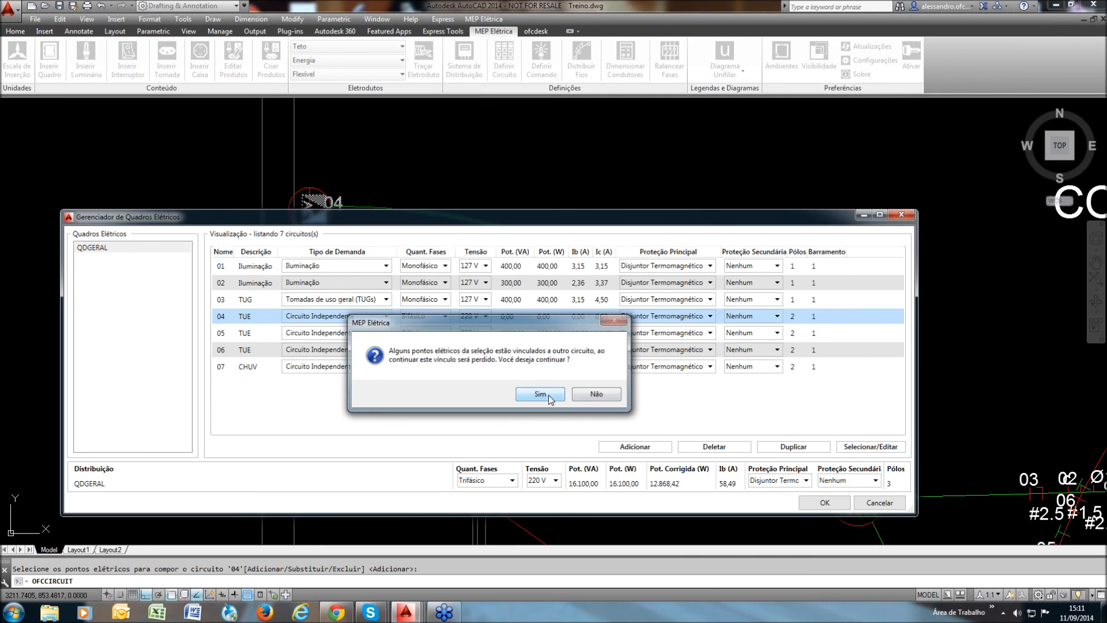
click(540, 395)
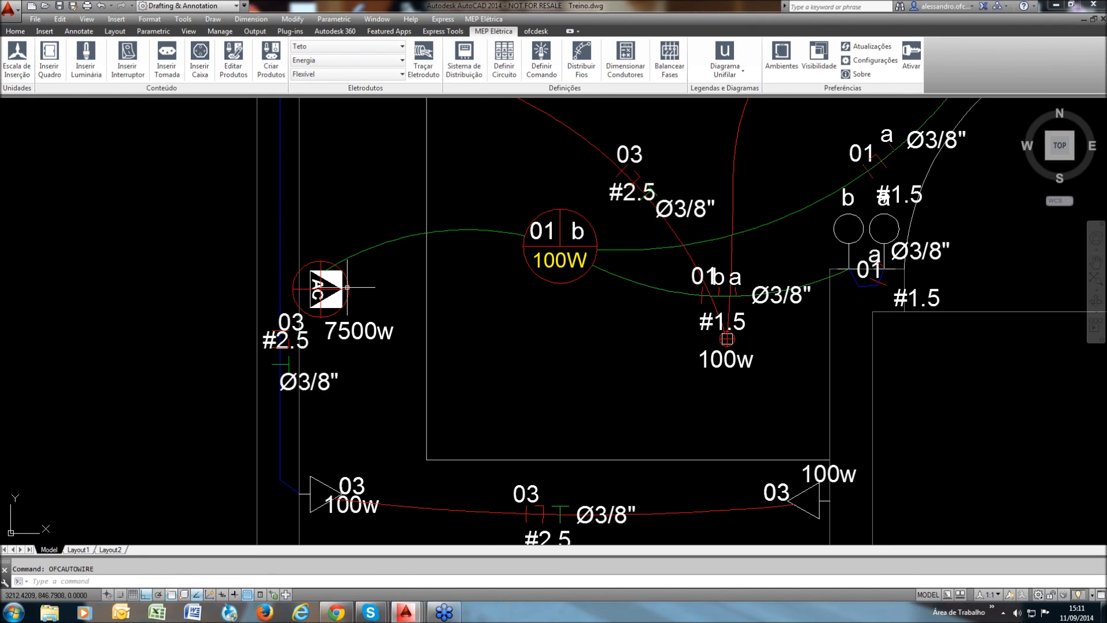
Duplicate TUE circuit 04 in QDGERAL and assign the entrance room's 7500w AC outlet to the copy, circuit 08
scroll(347, 287, up, 2)
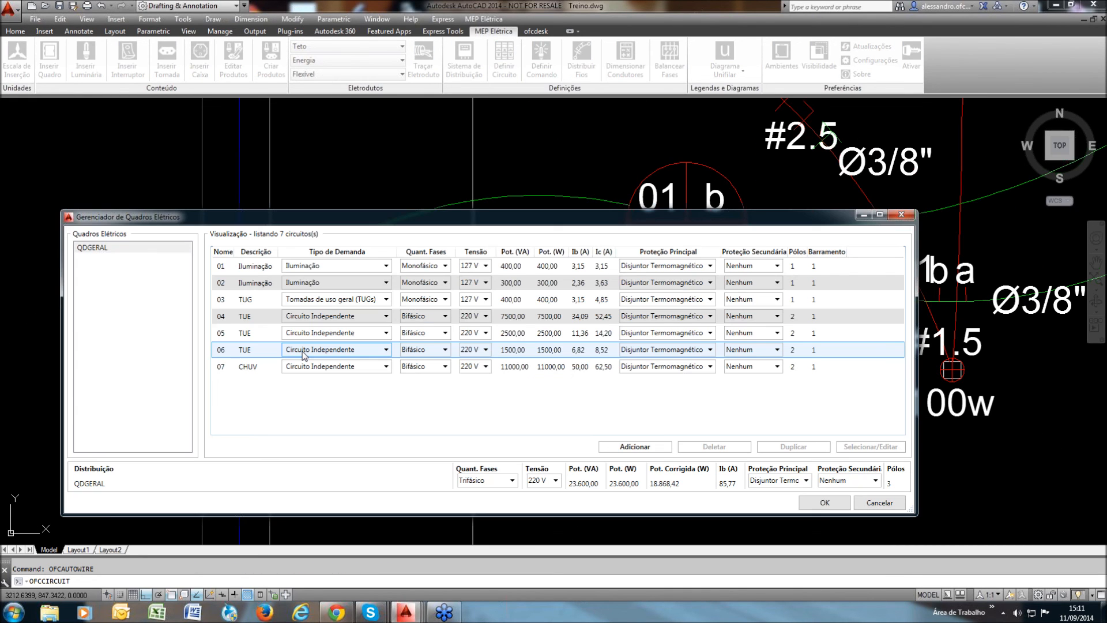
click(304, 316)
click(793, 446)
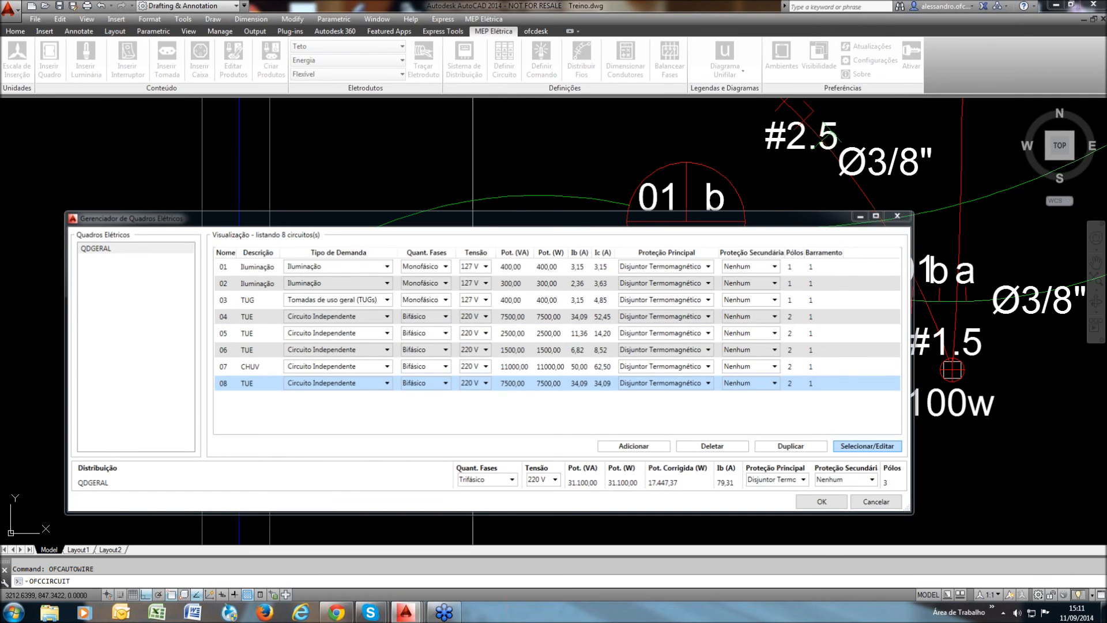
click(867, 446)
click(397, 346)
click(162, 282)
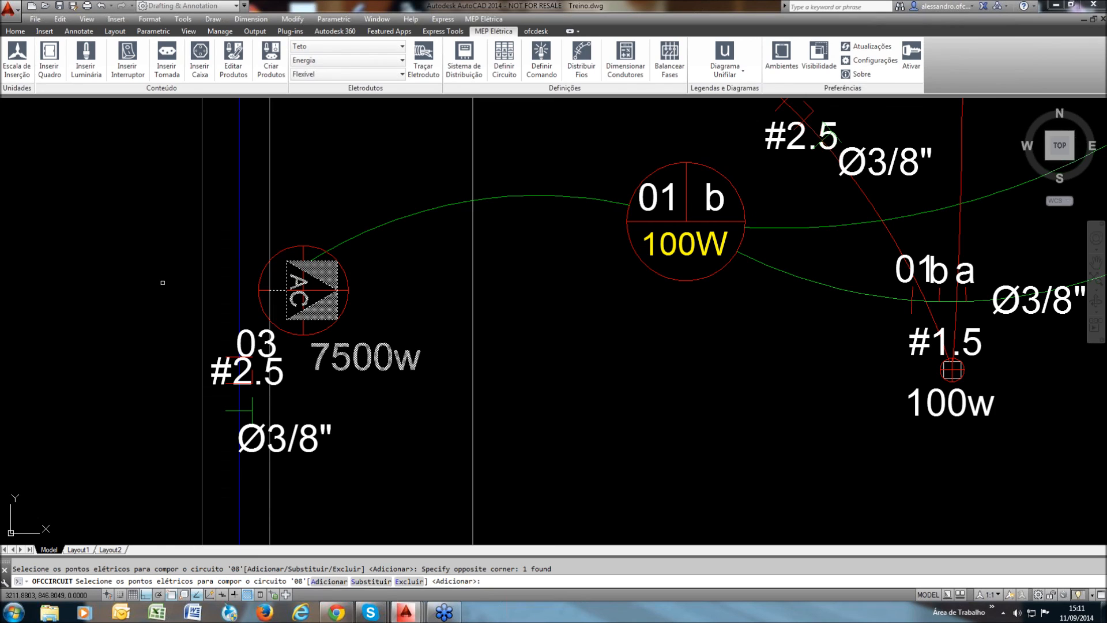
right_click(163, 282)
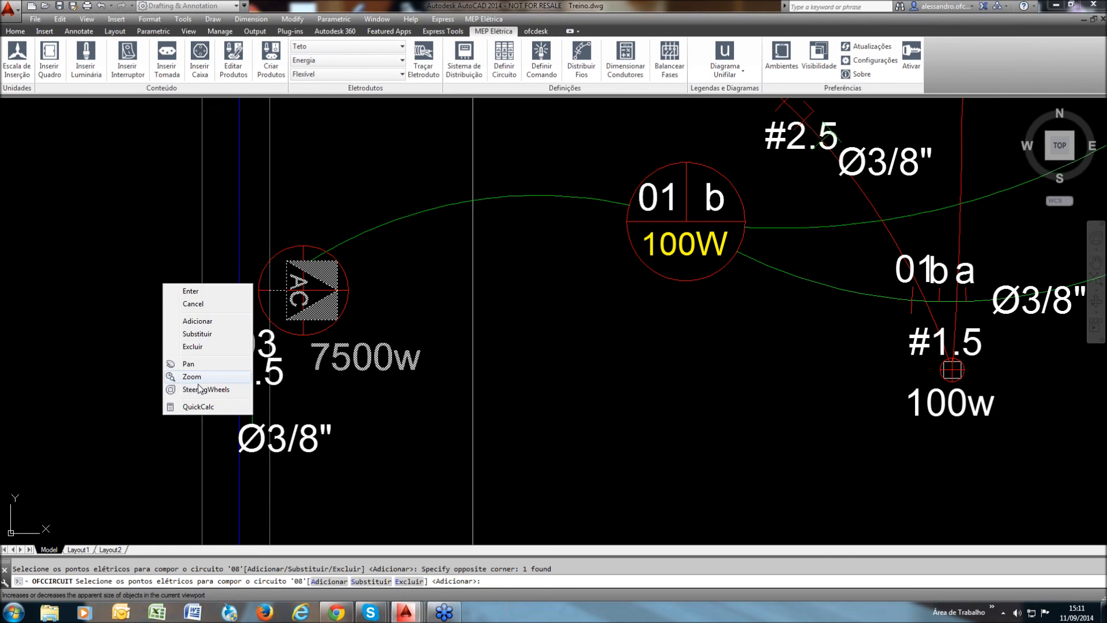
click(187, 289)
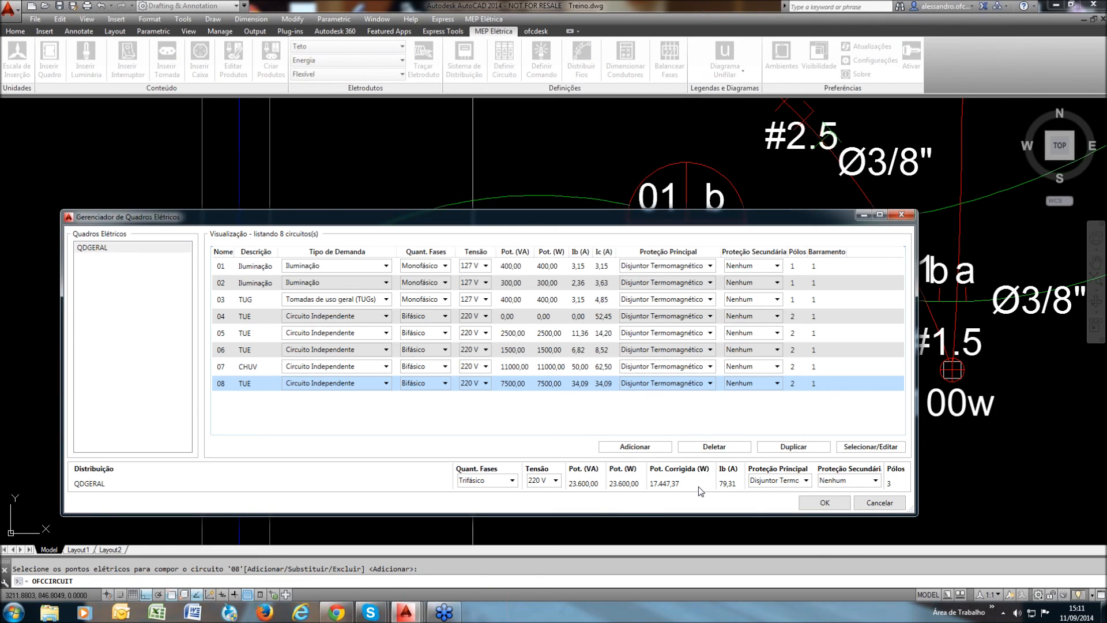
Confirm QDGERAL's circuit definitions, redistribute the wires automatically and inspect the points reported as having no circuit
click(824, 503)
scroll(360, 288, down, 4)
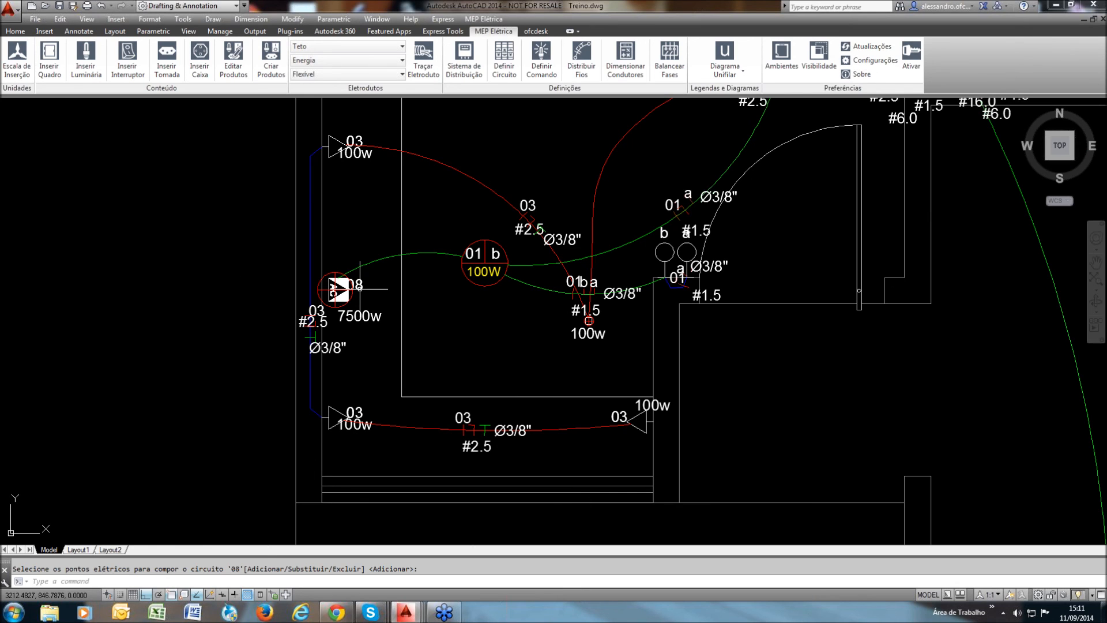
click(581, 58)
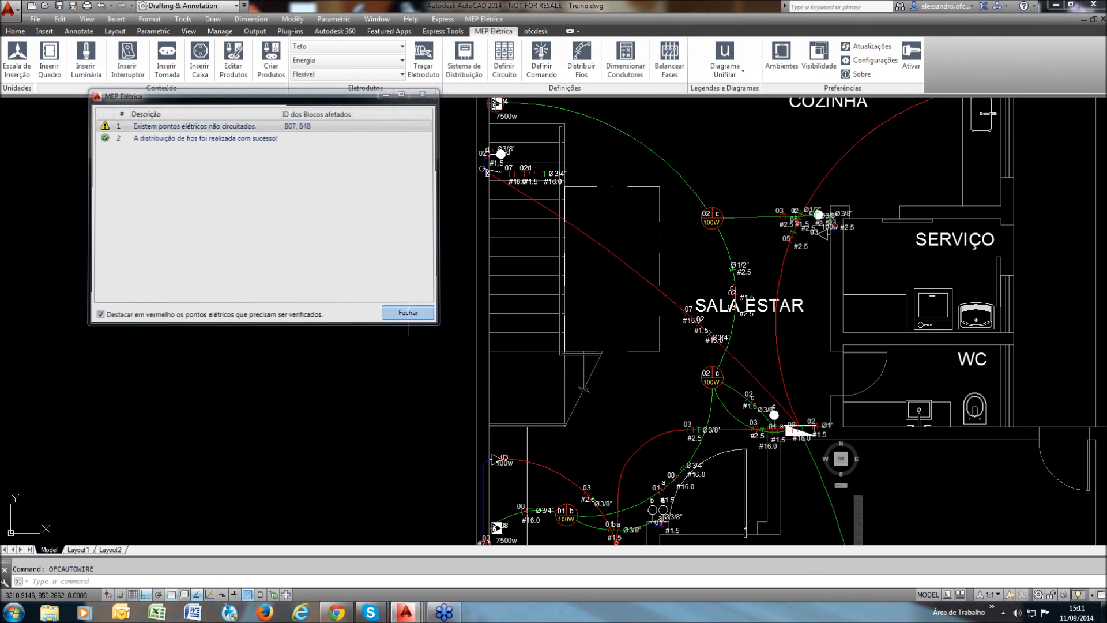
click(408, 311)
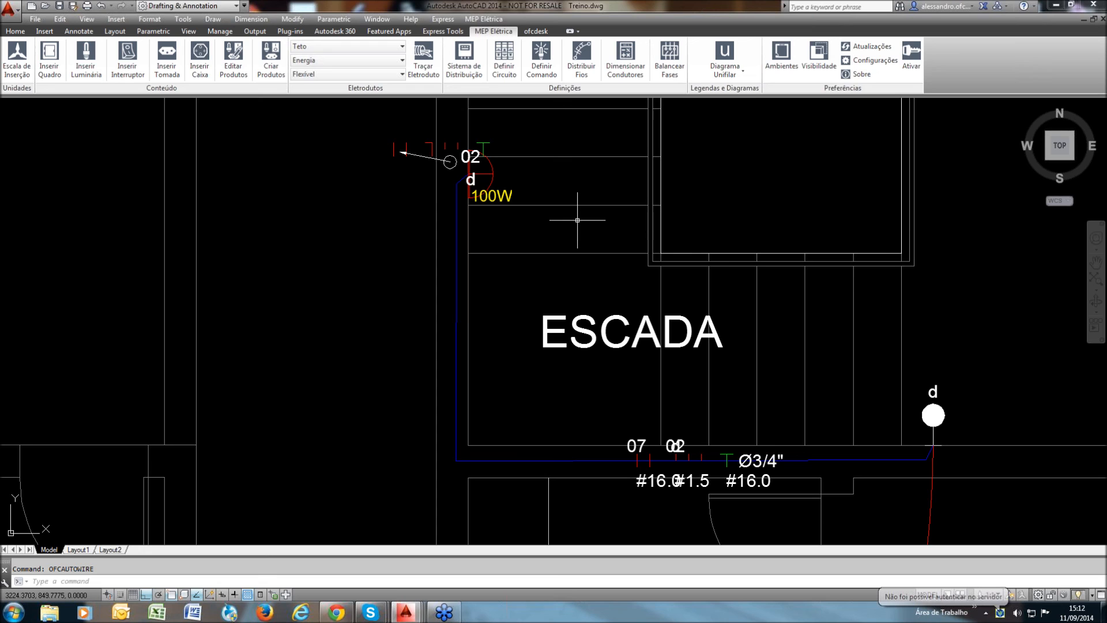
scroll(577, 219, down, 3)
mouse_move(743, 382)
middle_down()
mouse_move(825, 355)
mouse_move(1045, 384)
middle_up()
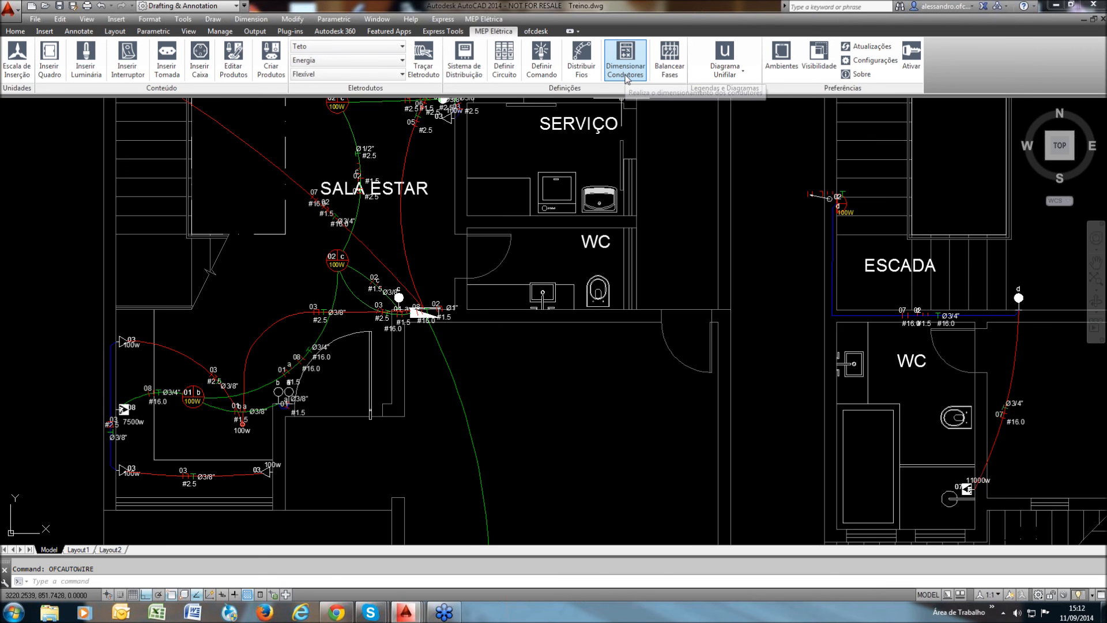
Start conductor sizing for QDGERAL's circuits and reposition the sizing window higher over the plan
click(625, 63)
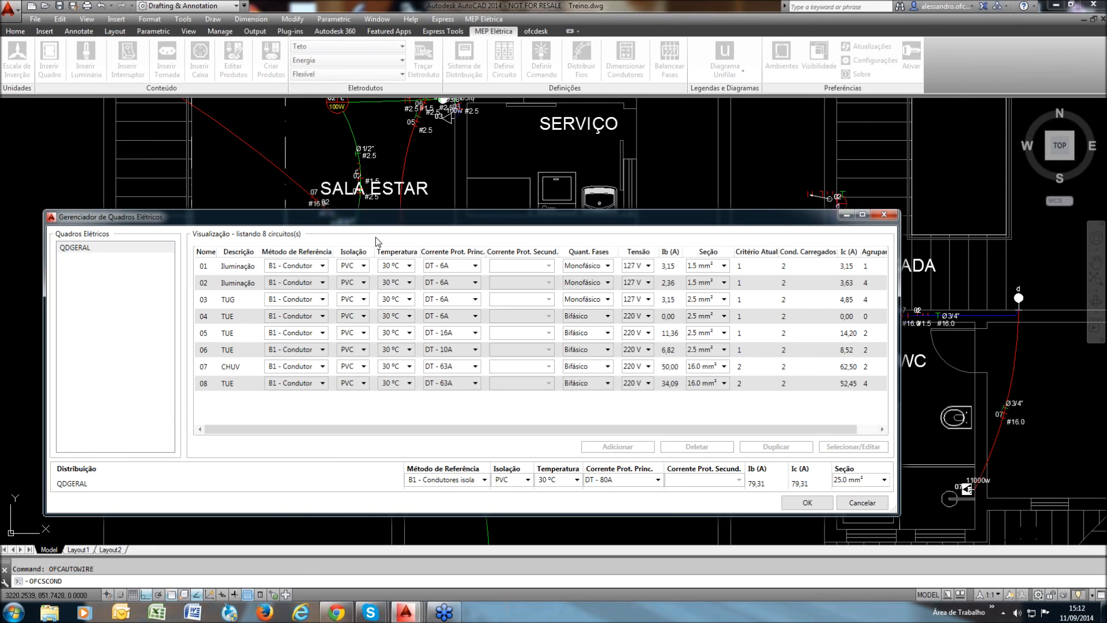
drag(378, 218, 399, 199)
drag(842, 197, 846, 205)
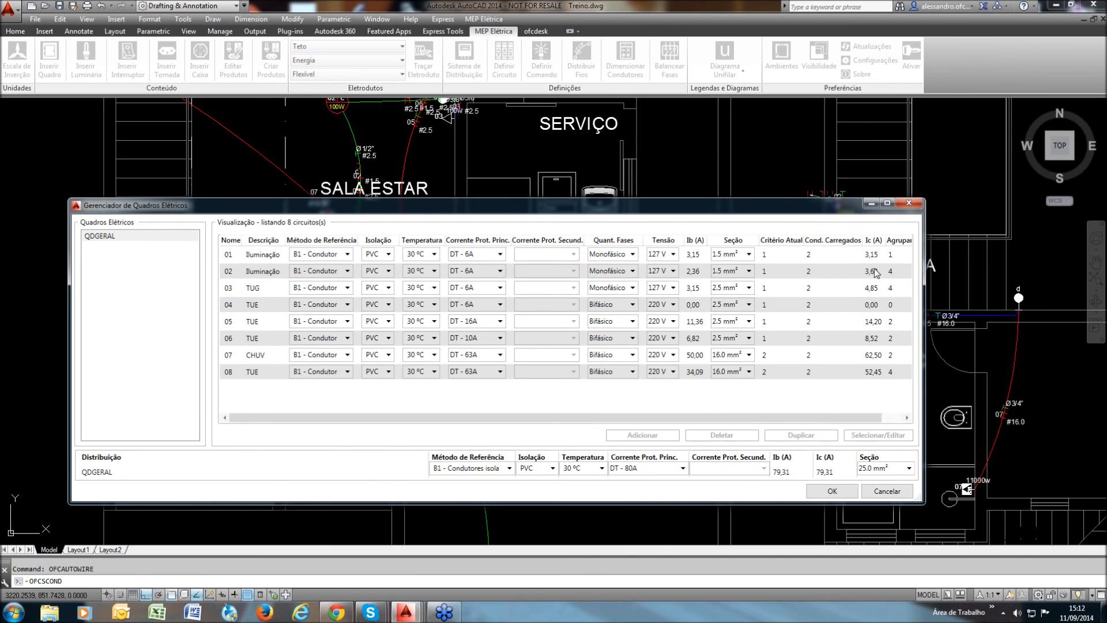
drag(832, 205, 848, 143)
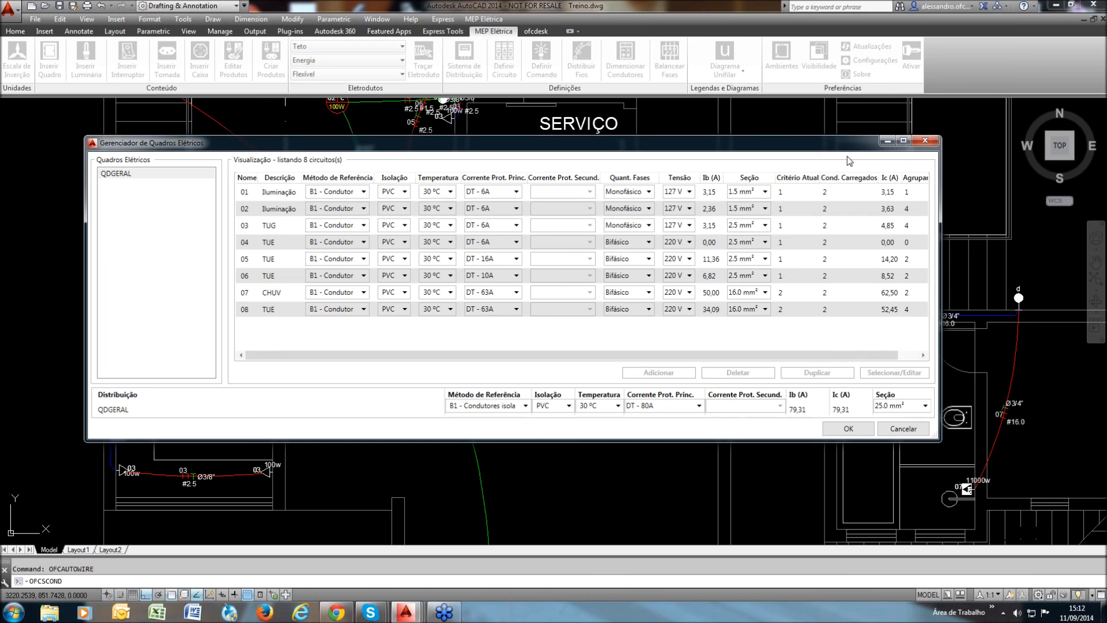
drag(849, 144, 841, 160)
Examine the reference method, insulation and temperature options available for lighting circuit 01
click(279, 276)
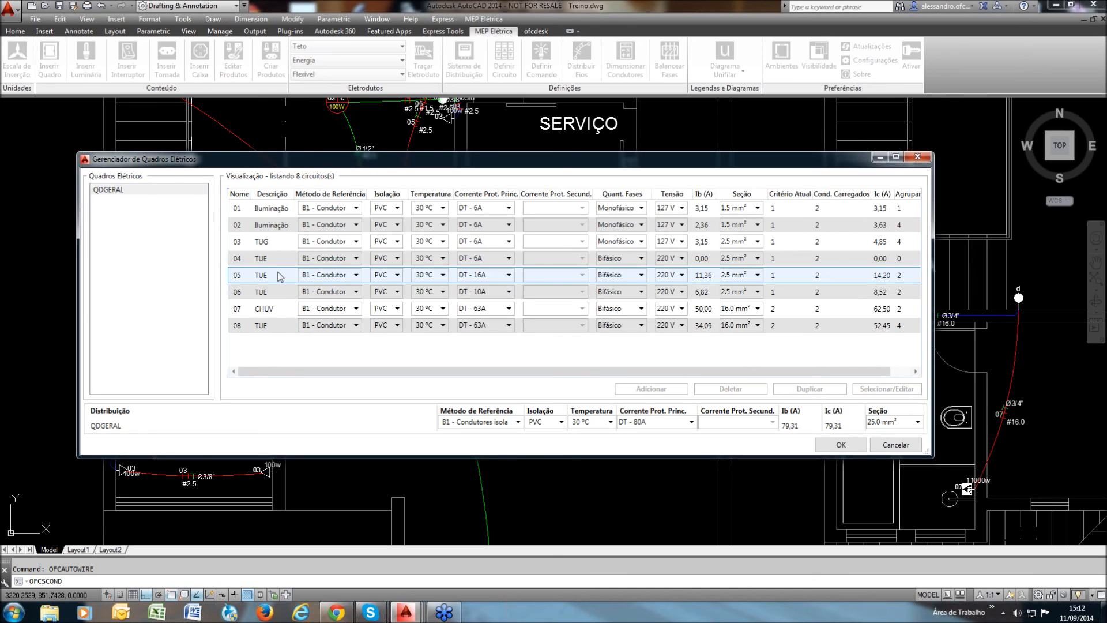
click(354, 209)
click(354, 206)
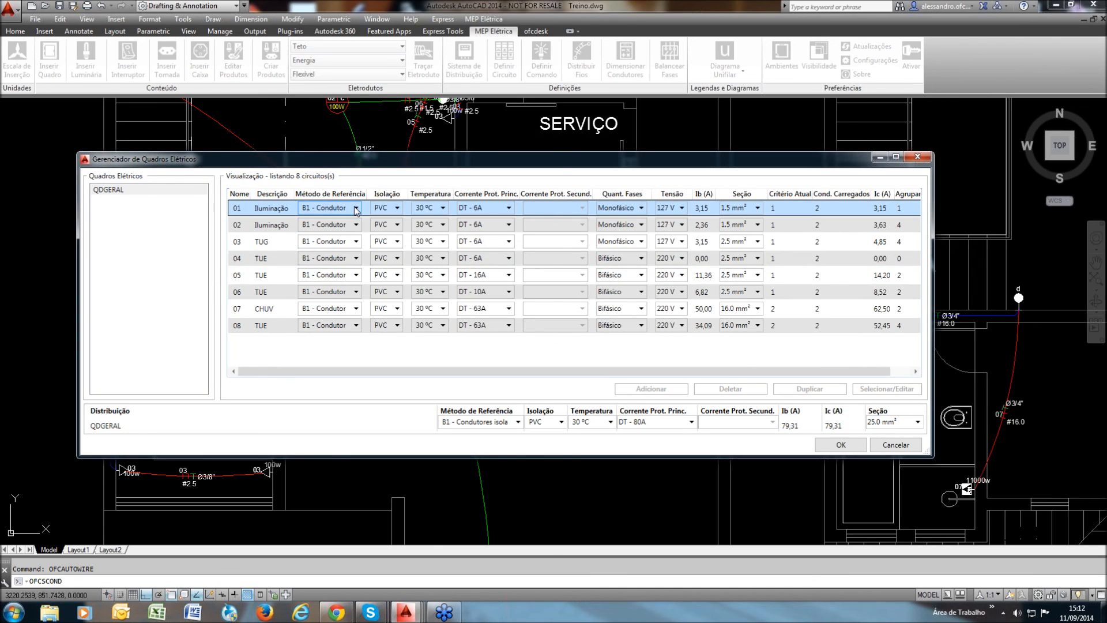
click(354, 206)
click(355, 208)
click(396, 209)
click(397, 209)
click(443, 209)
click(443, 208)
click(444, 210)
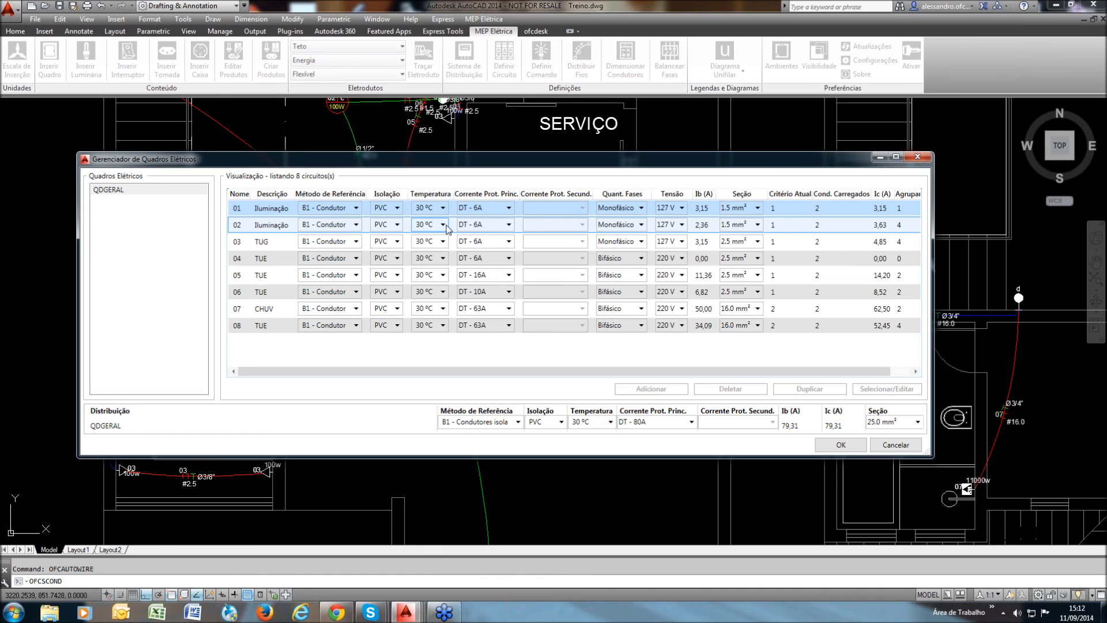
Set the main protection current of circuits 01 to 04 to DT - 10A, accepting the oversized protection
click(507, 209)
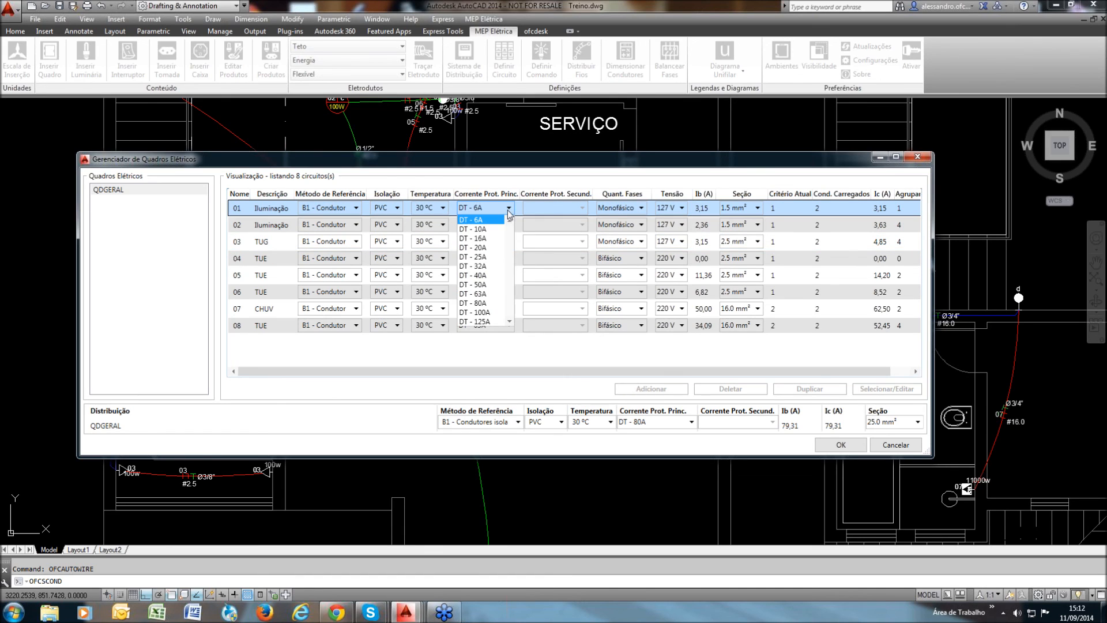
click(493, 232)
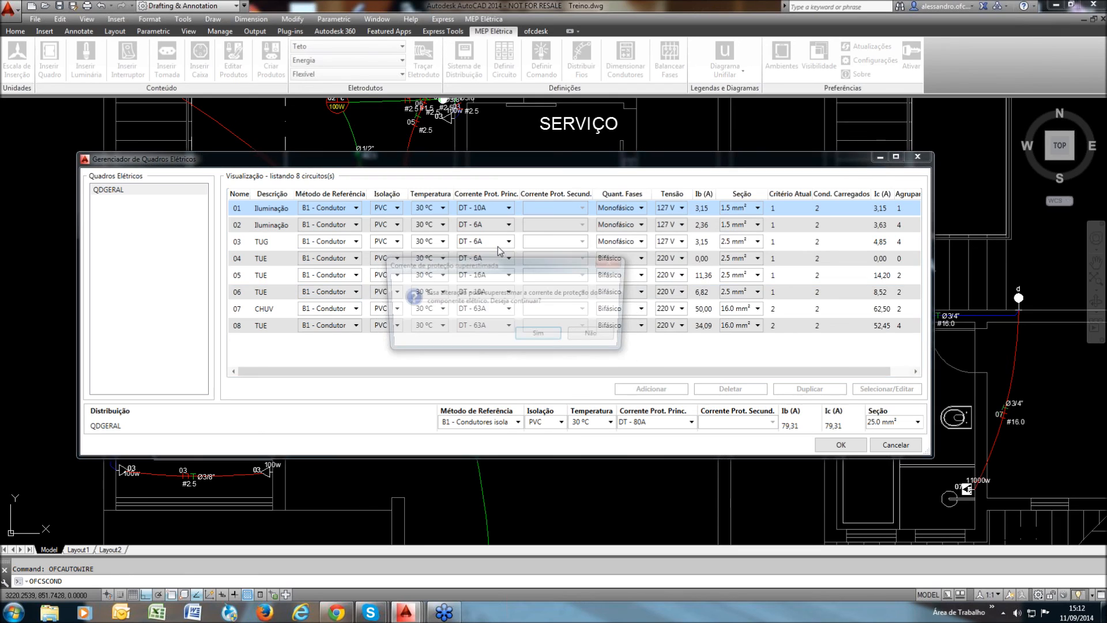
click(542, 334)
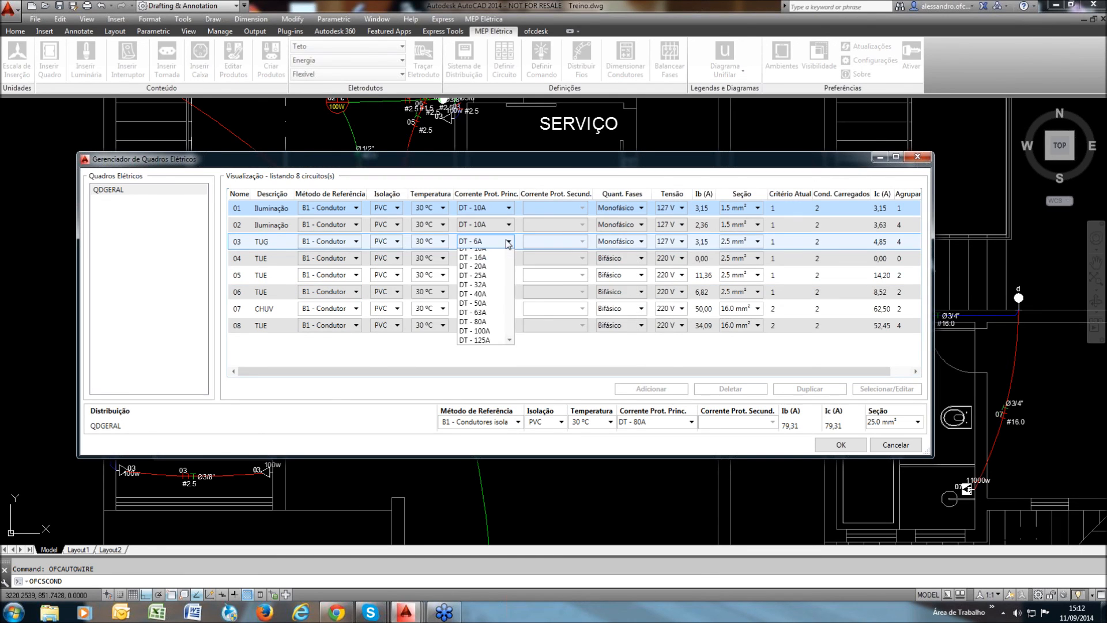
click(541, 334)
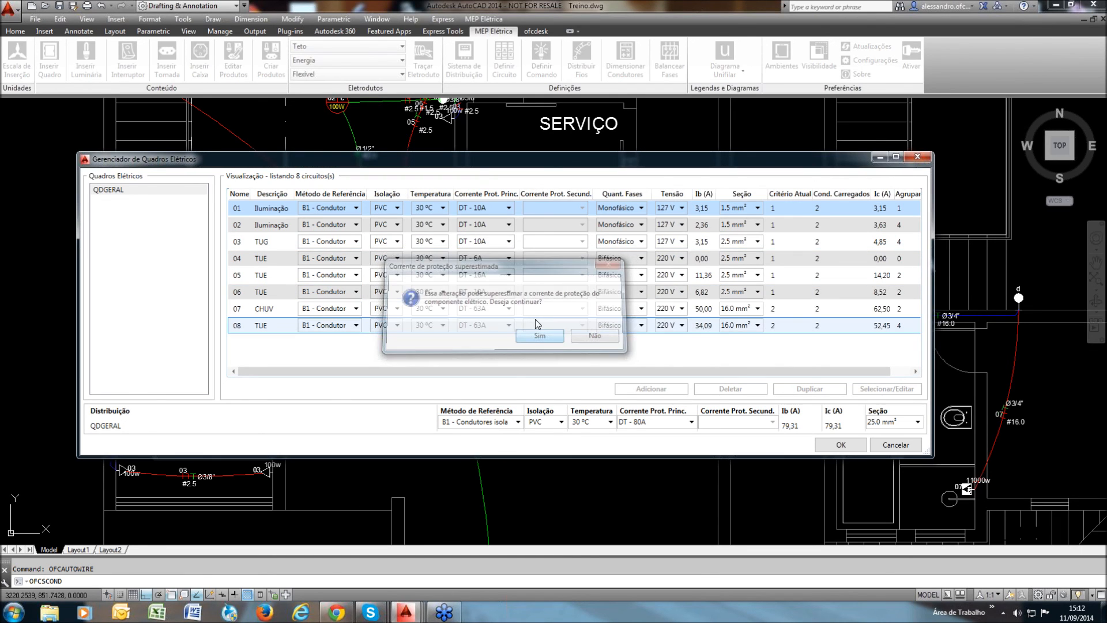
click(540, 334)
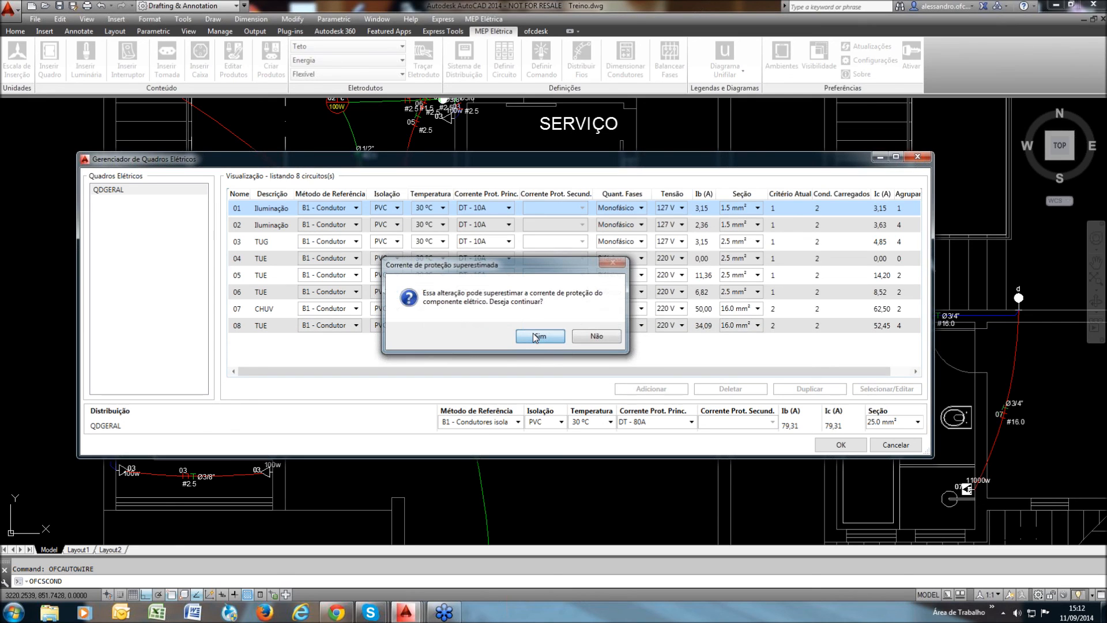
click(533, 333)
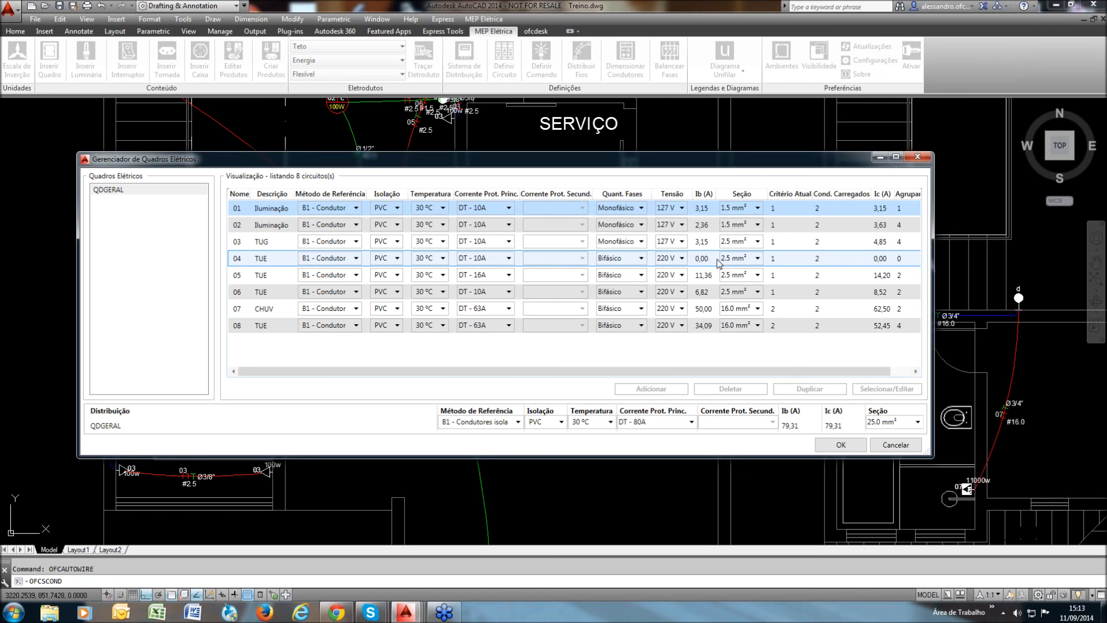
Check the sizing criteria legend and set the conductor section of lighting circuits 01 and 02 to 2.5 mm², accepting the oversizing
drag(672, 372, 706, 371)
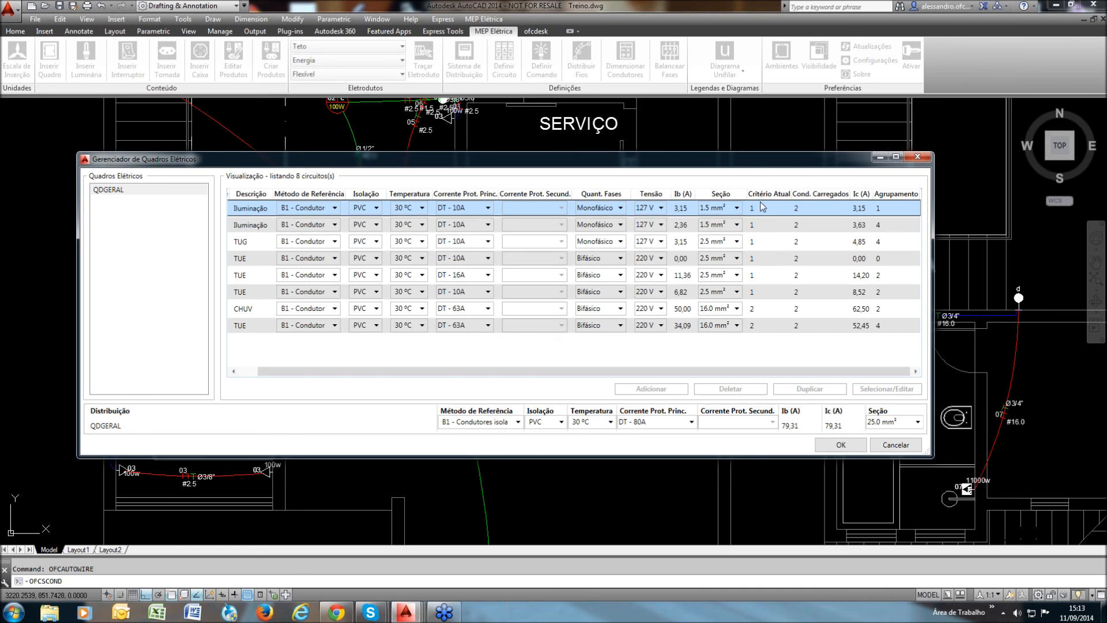
mouse_move(764, 199)
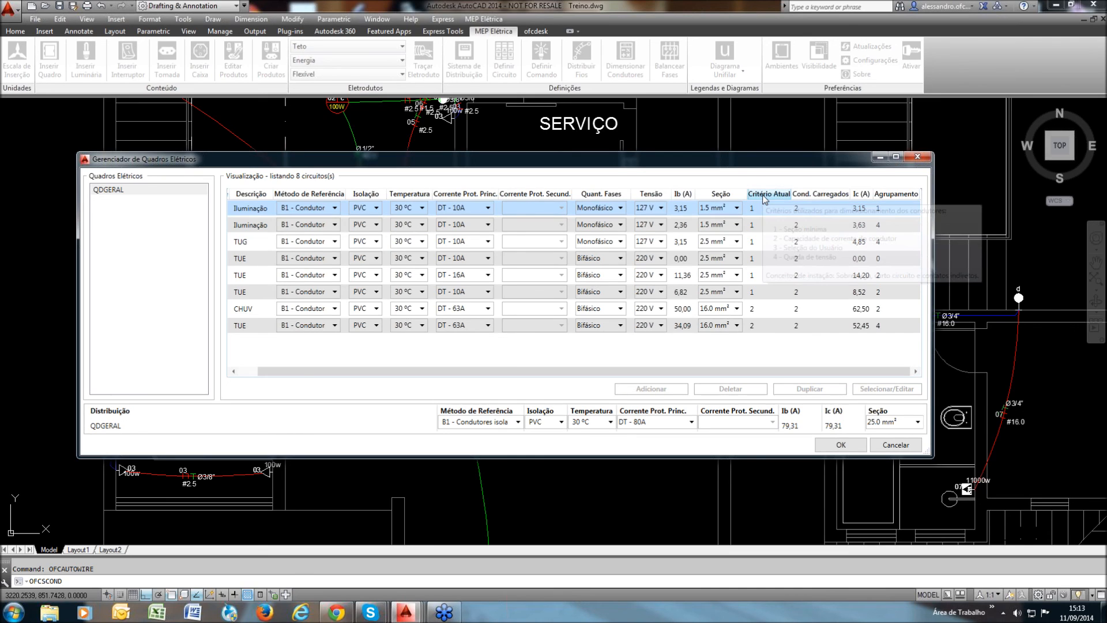
click(738, 209)
click(715, 220)
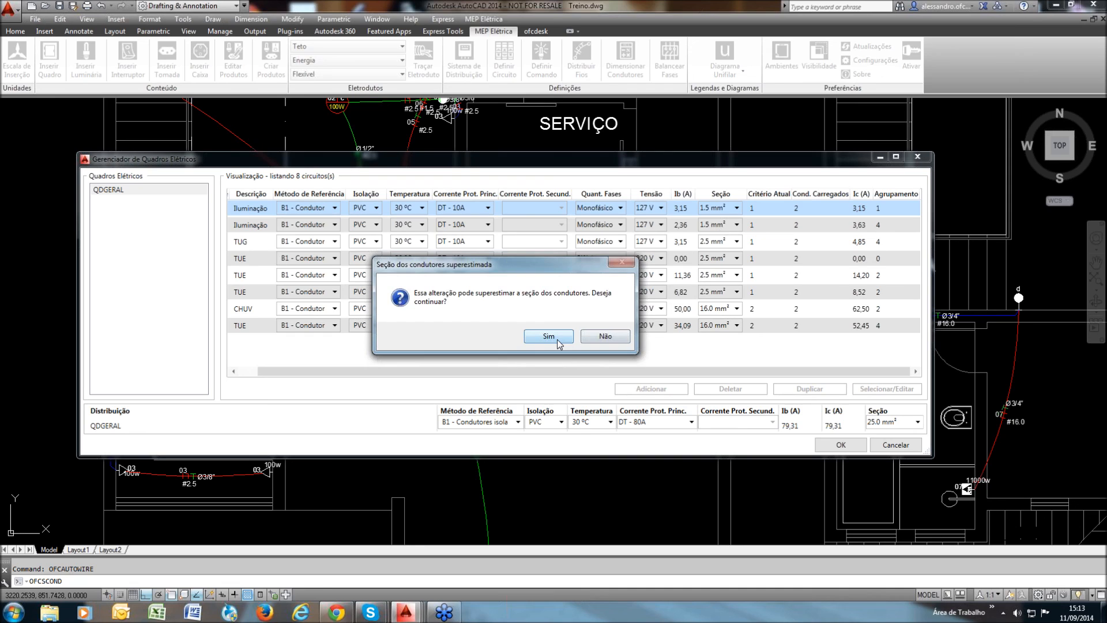
click(548, 336)
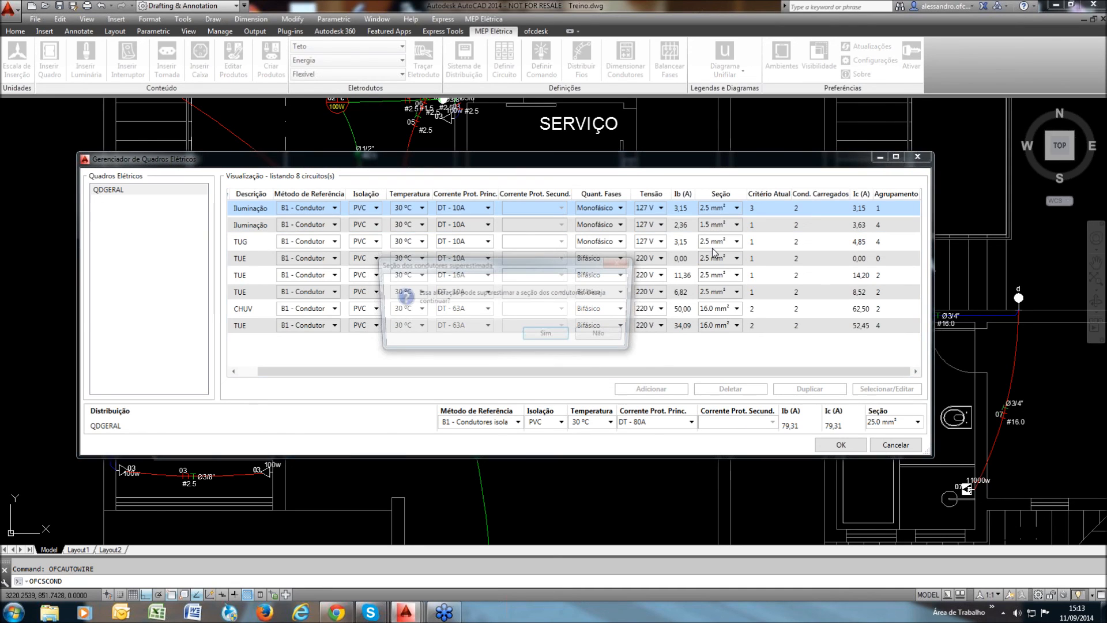
mouse_move(761, 198)
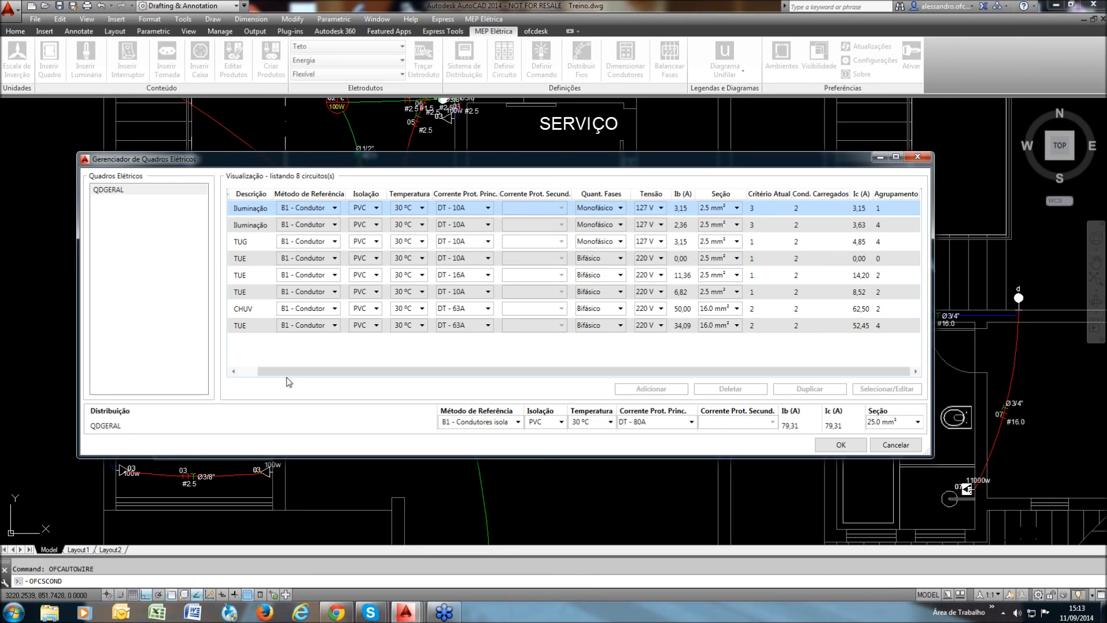
Open the reference method options for TUE circuit 08
drag(280, 375, 260, 374)
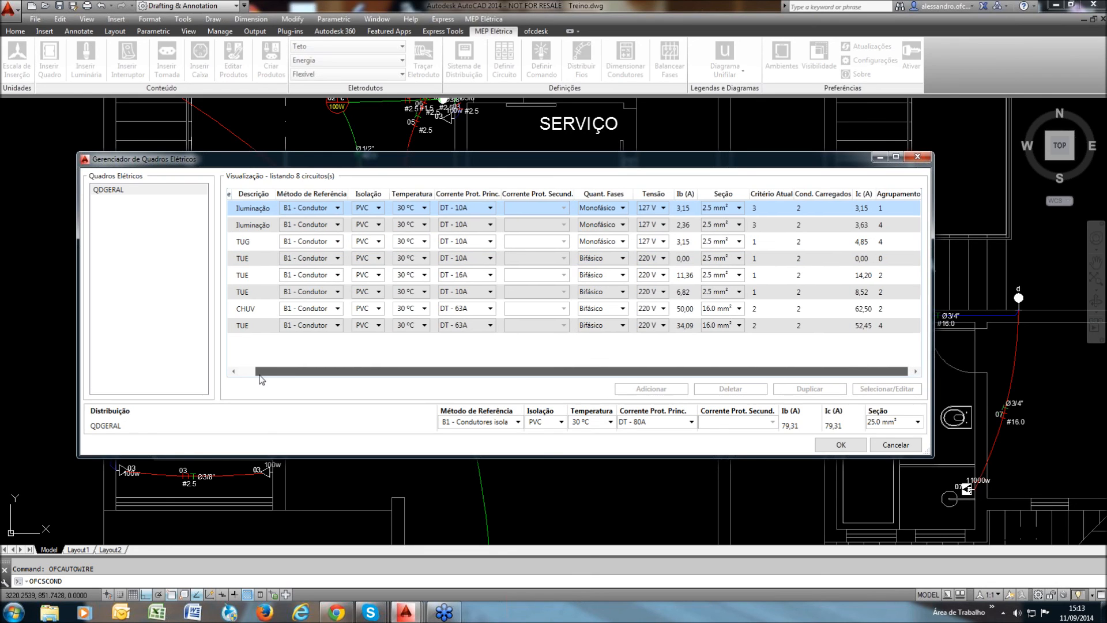
drag(259, 379, 241, 380)
click(720, 326)
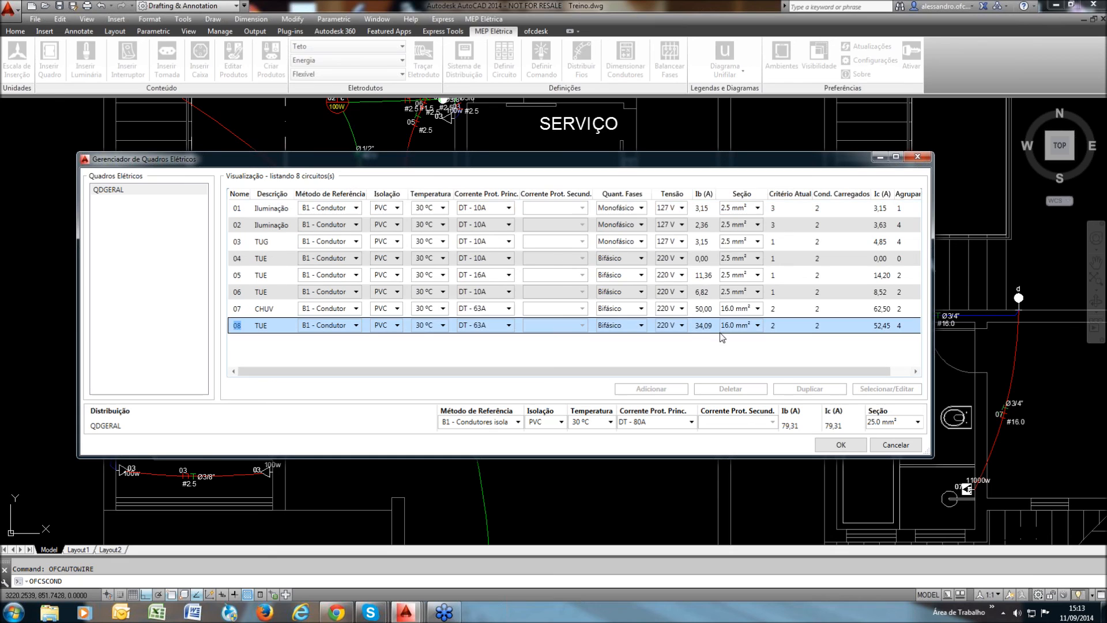
click(356, 326)
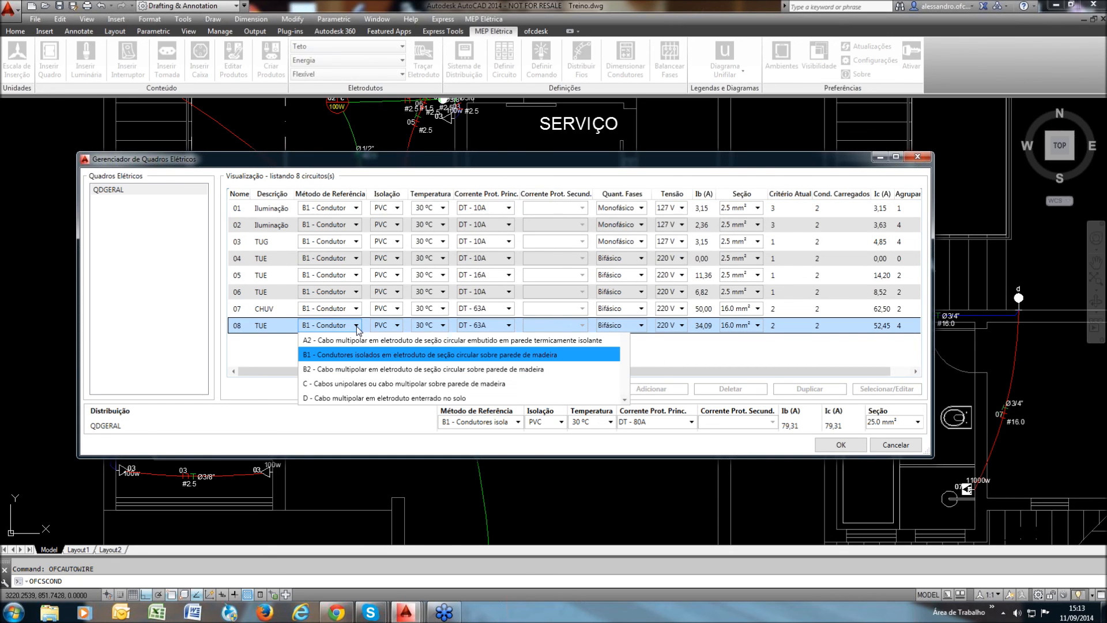
Try reference methods D, C and A1 for circuit 08, and set it back to B1
click(403, 411)
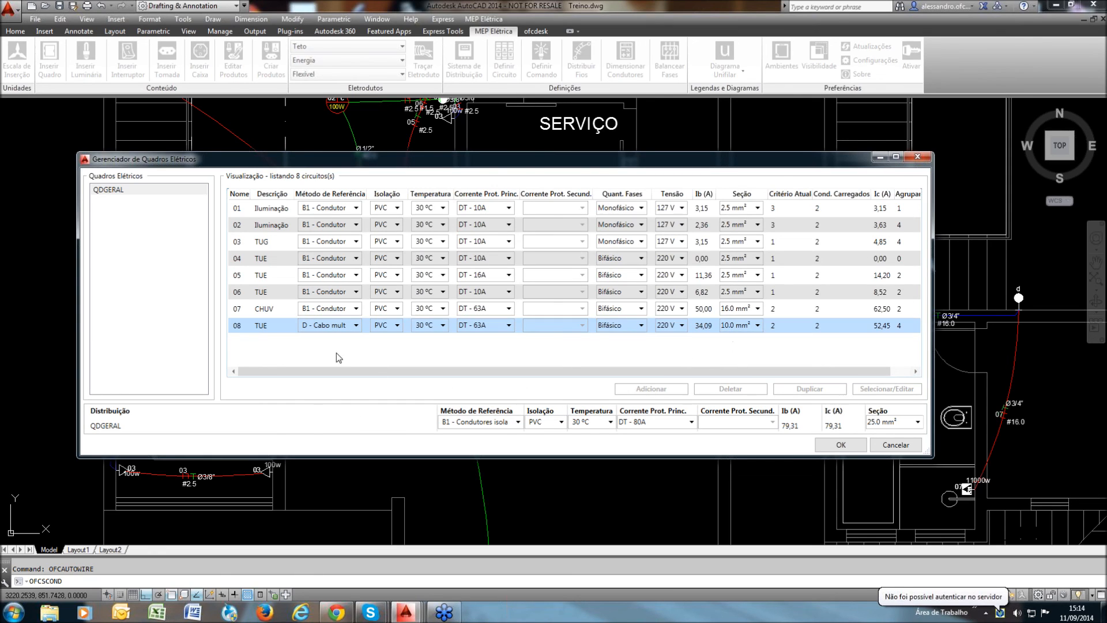
click(356, 325)
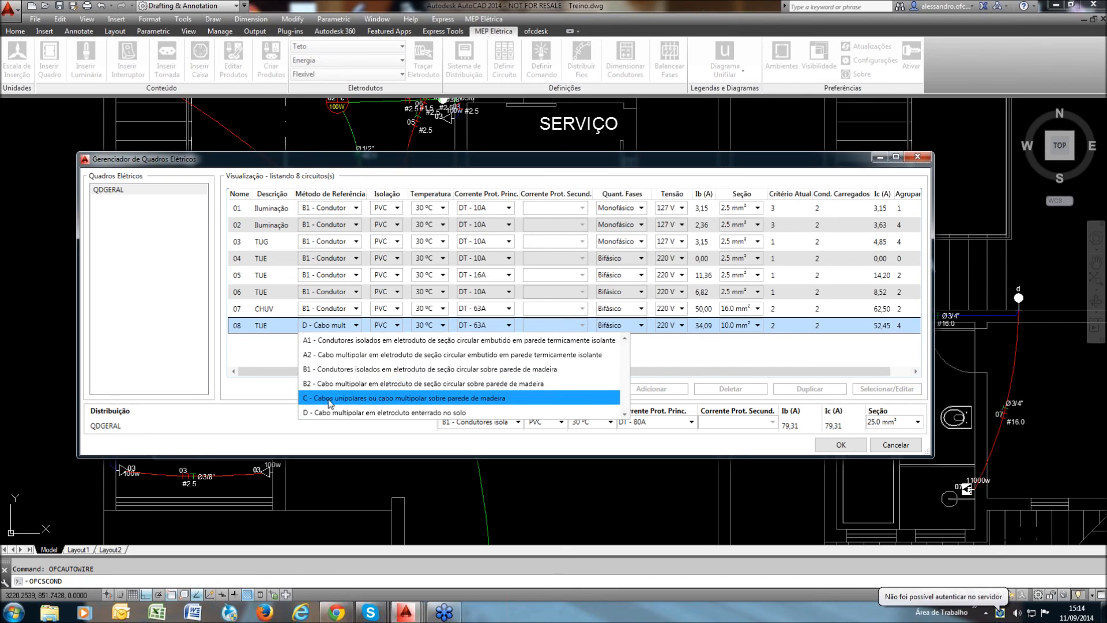
click(327, 398)
click(355, 326)
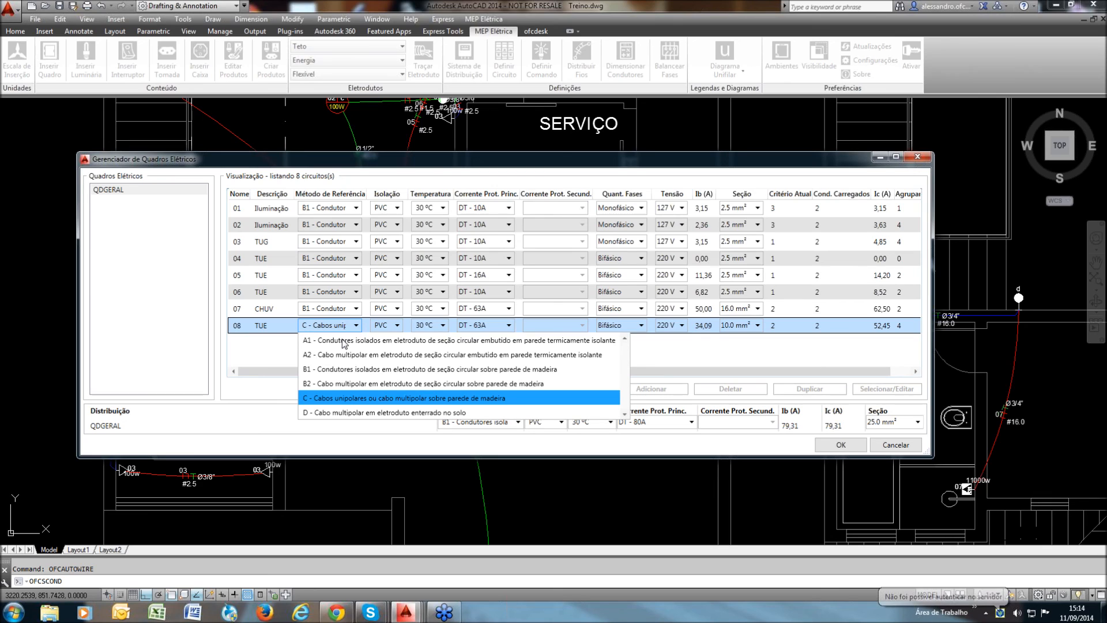
click(343, 343)
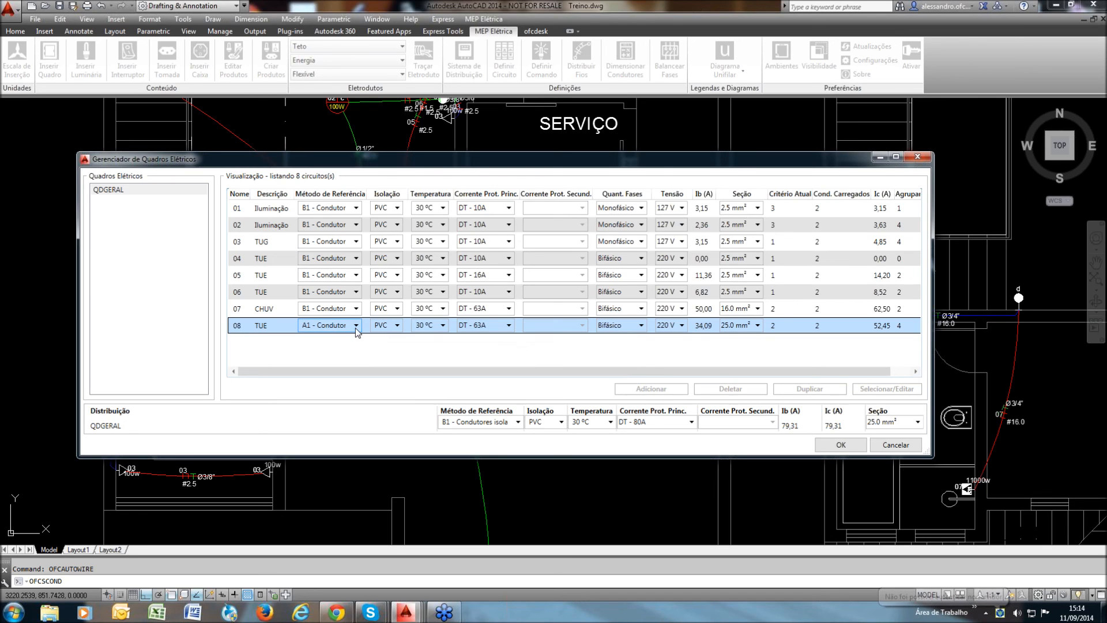
click(355, 326)
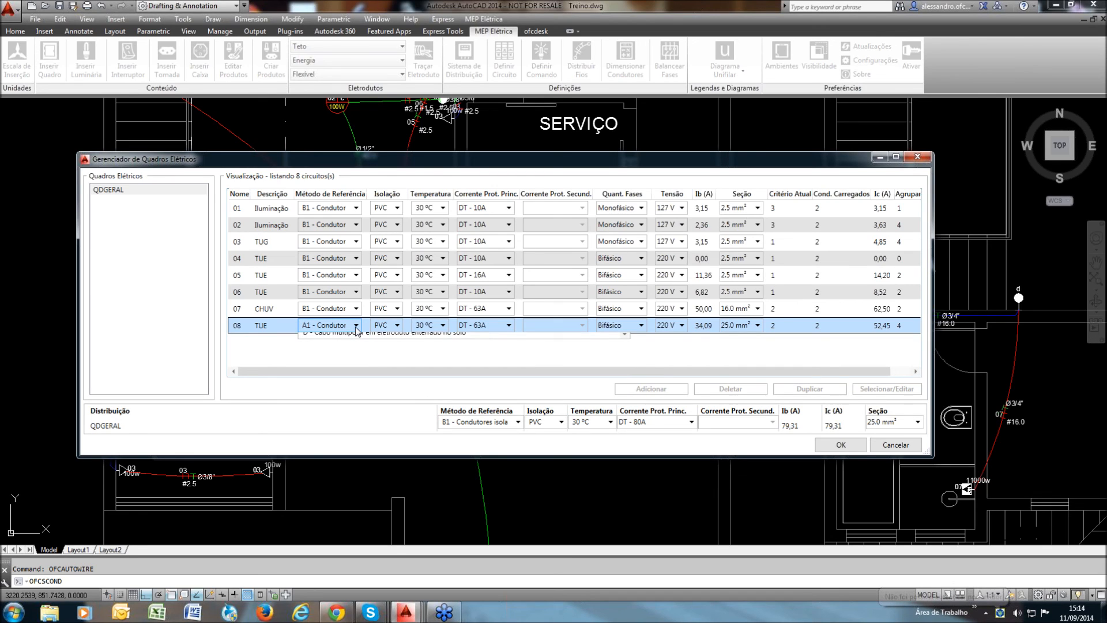
click(345, 361)
Try another insulation type for circuit 08, return it to PVC, and keep its temperature at 30 ºC
click(397, 326)
click(394, 349)
click(398, 327)
click(396, 338)
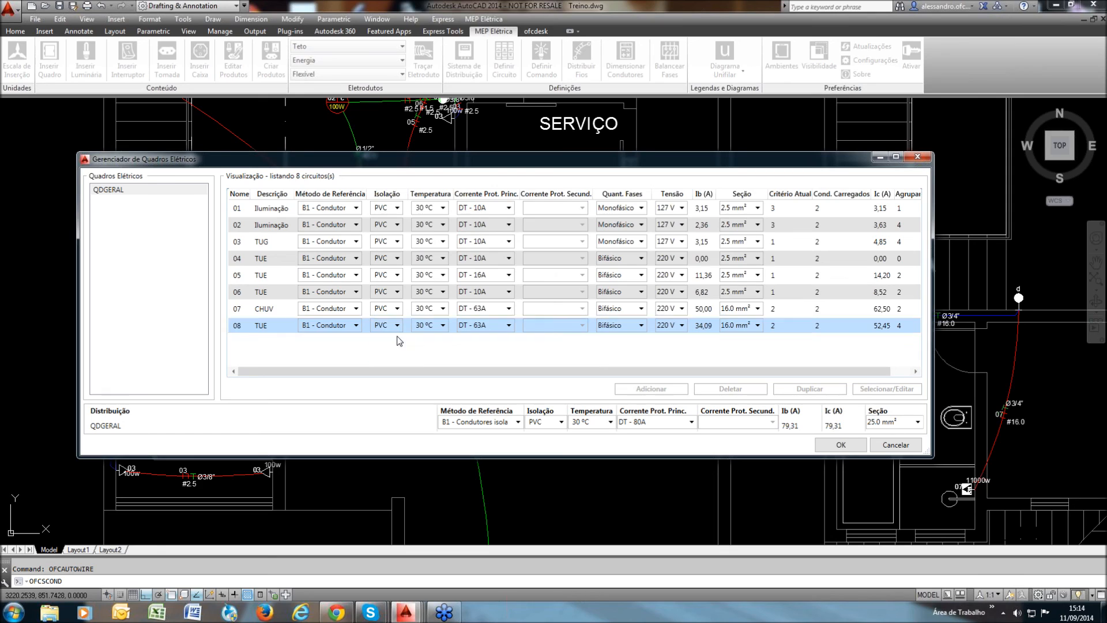
click(443, 325)
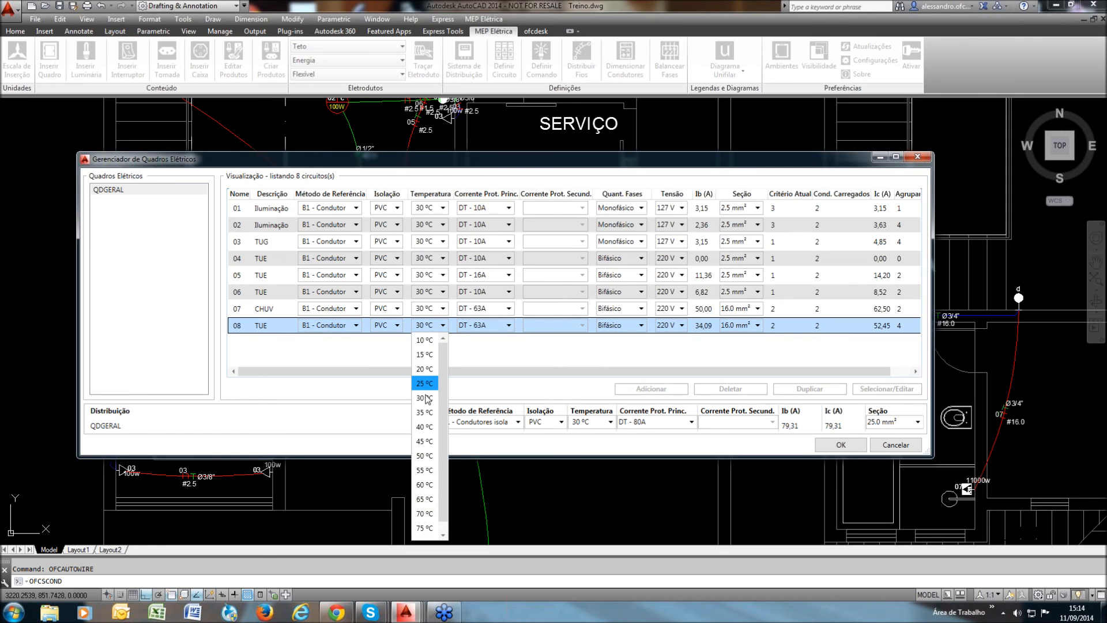
click(425, 398)
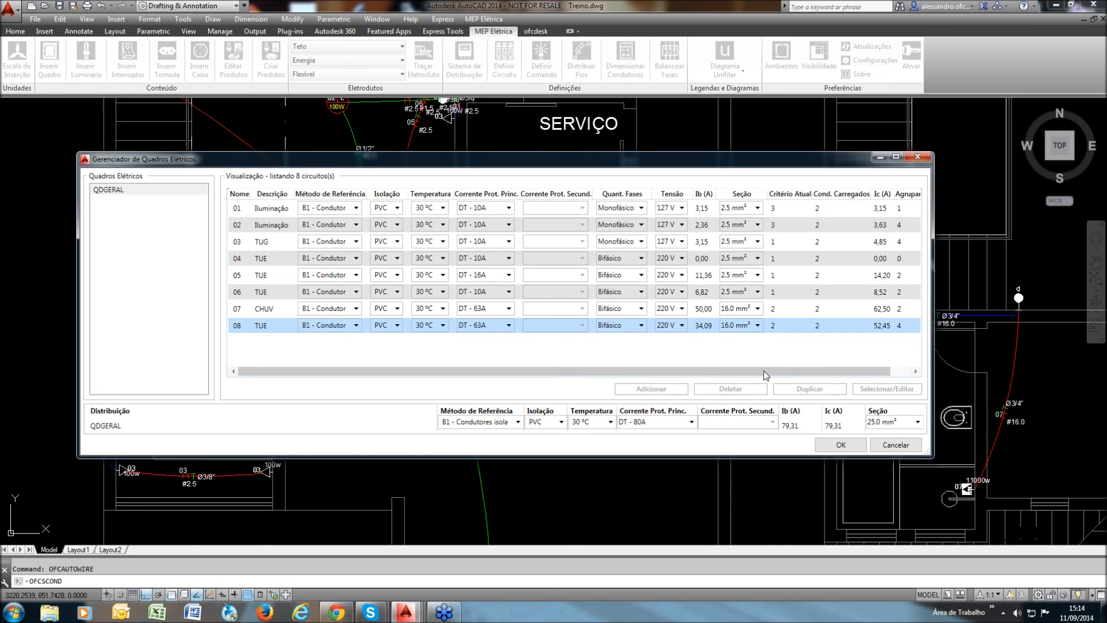
Review the Ic and grouping columns of circuit 08 and apply the conductor sizing for panel QDGERAL
drag(764, 371, 793, 373)
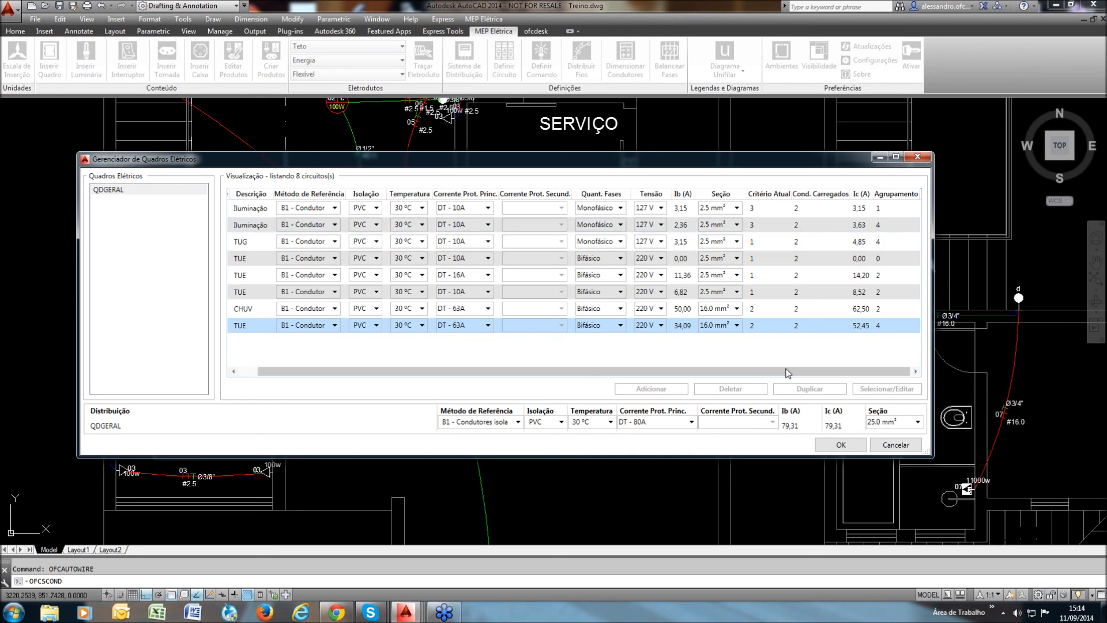
drag(756, 376, 748, 377)
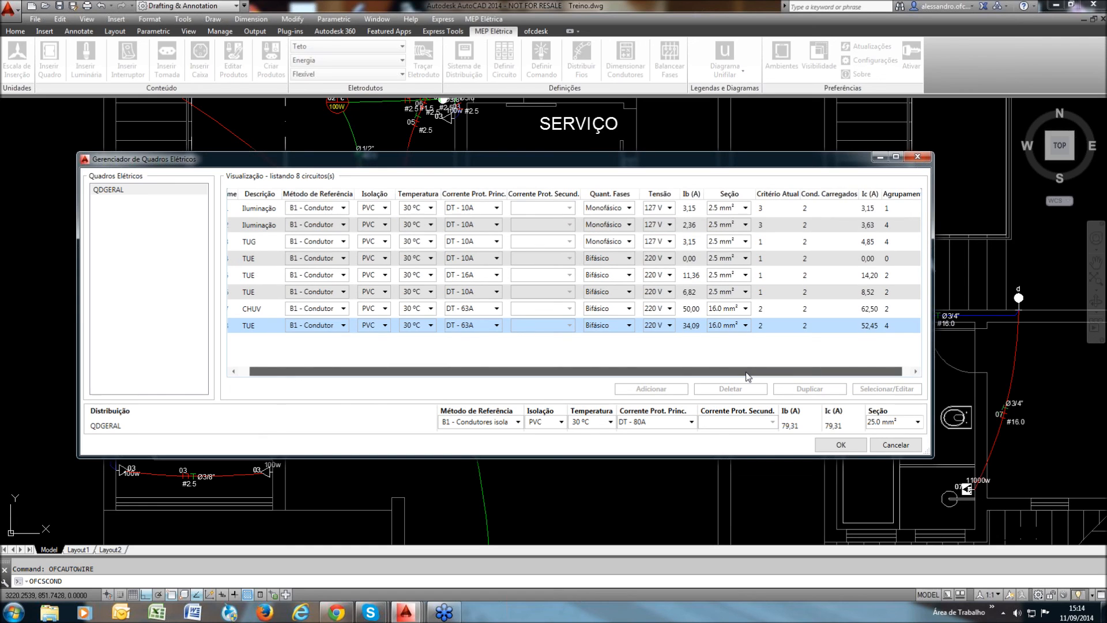
drag(748, 376, 767, 372)
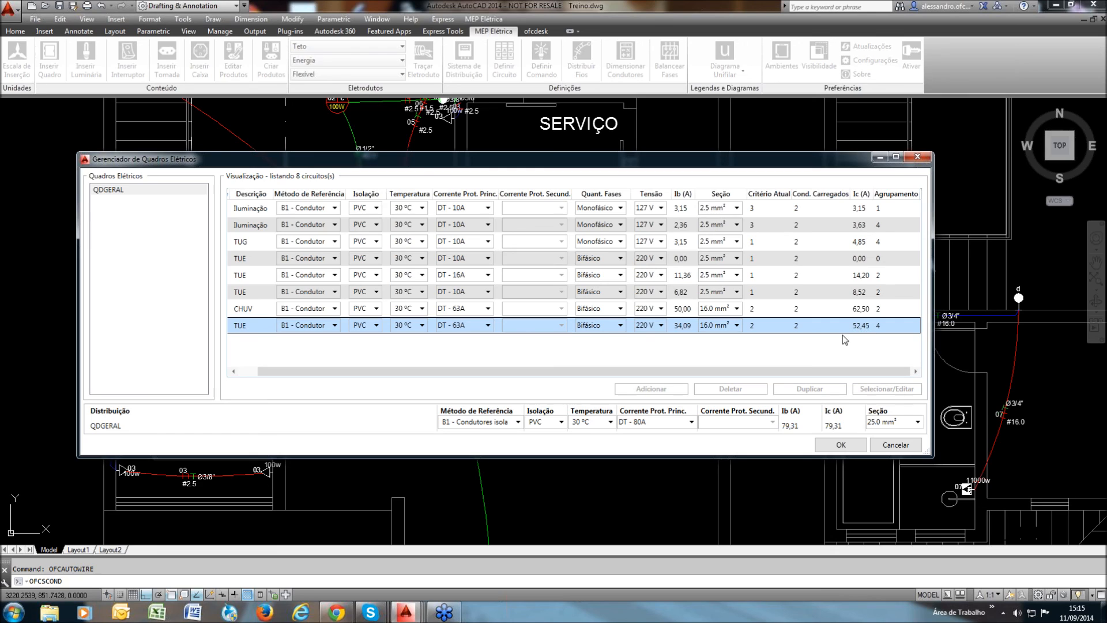
click(440, 333)
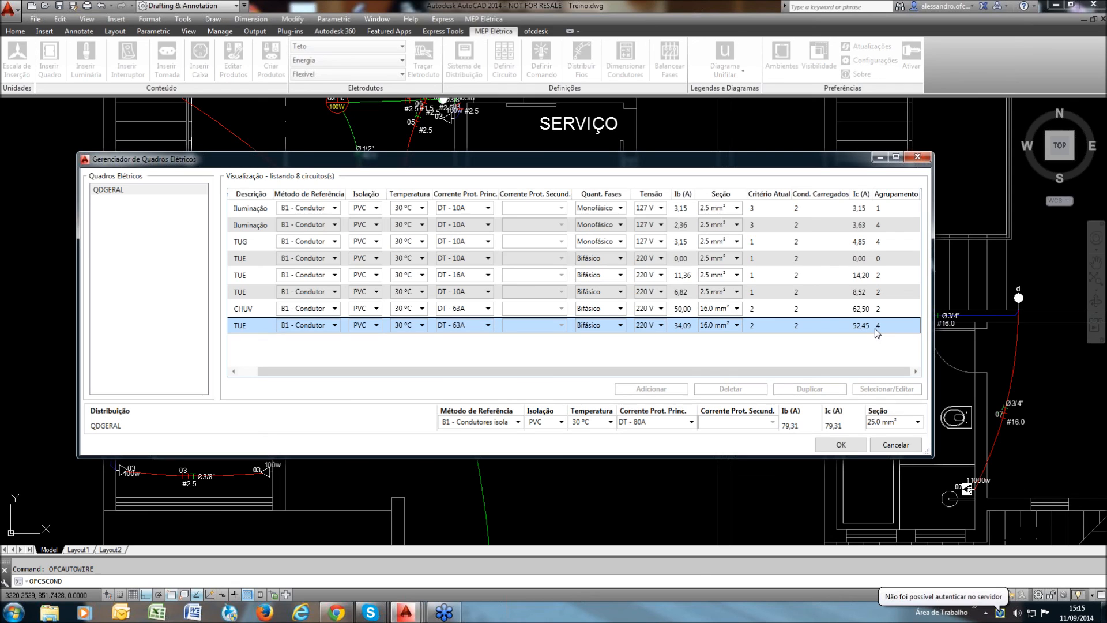
click(841, 445)
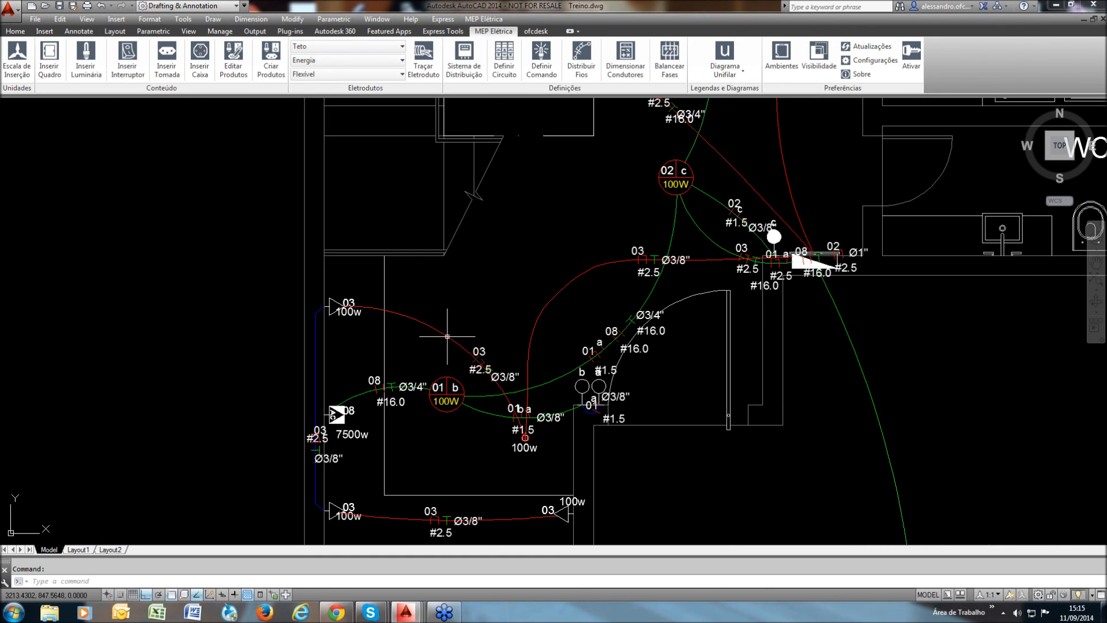
Trace a flexible floor (Piso) power conduit as an arc from the 7500w AC point to the panel, and distribute the wires
scroll(395, 374, up, 2)
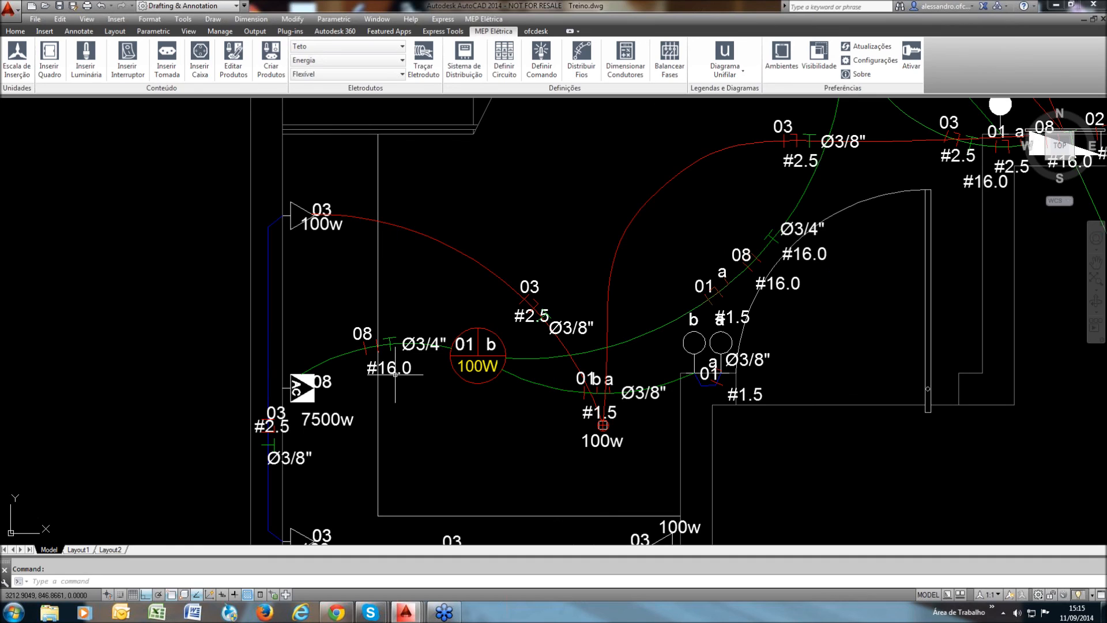
click(346, 46)
click(306, 67)
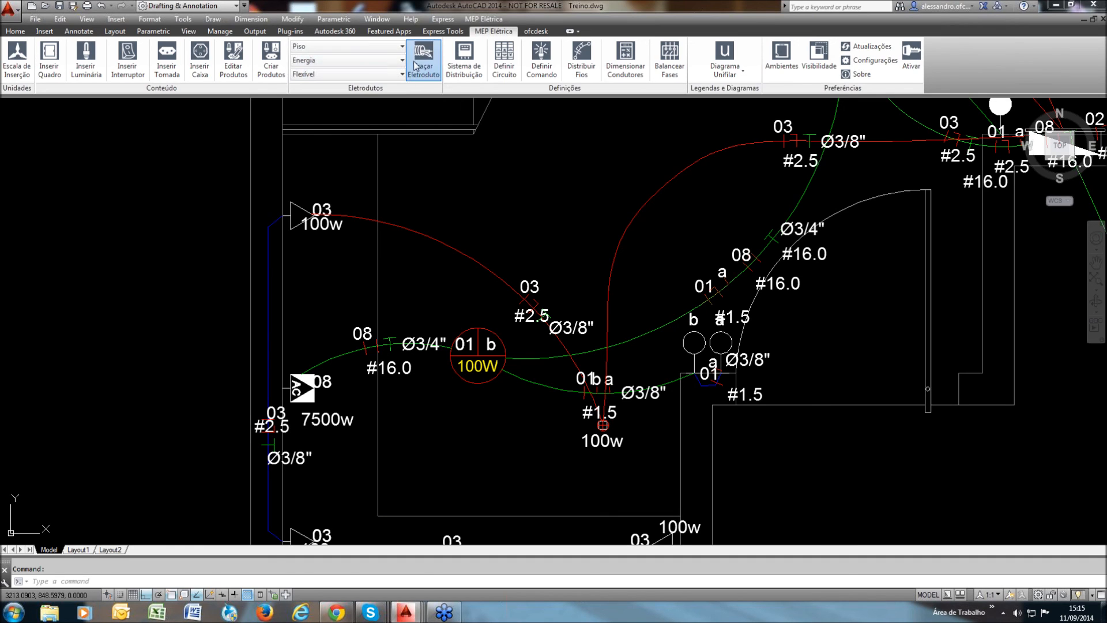
click(423, 58)
click(315, 402)
middle_drag(682, 270, 586, 325)
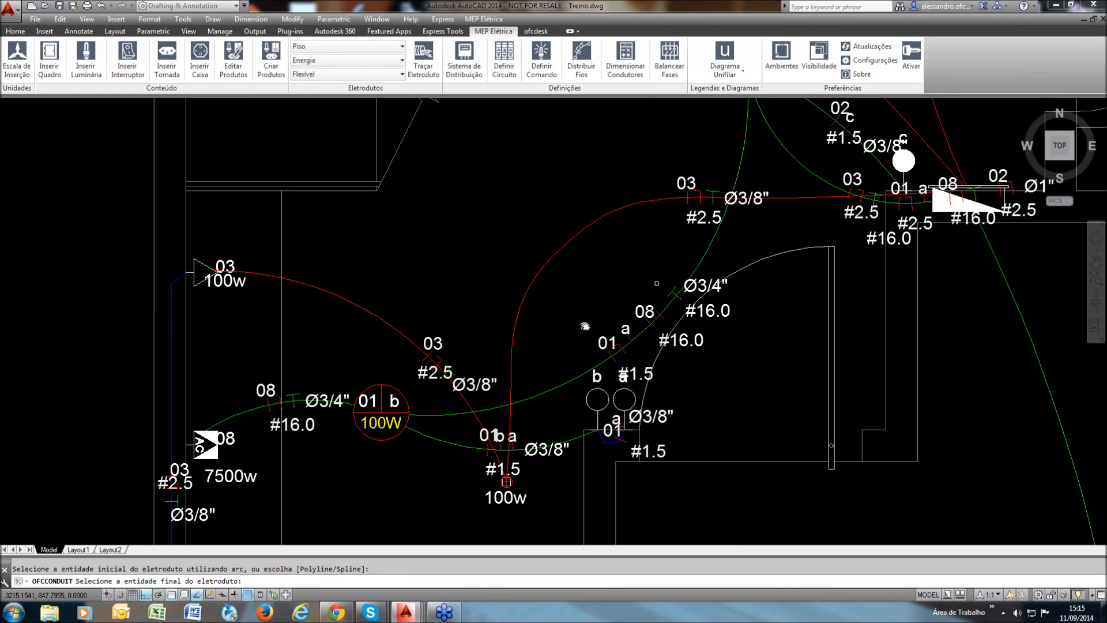
middle_drag(585, 326, 577, 327)
click(872, 248)
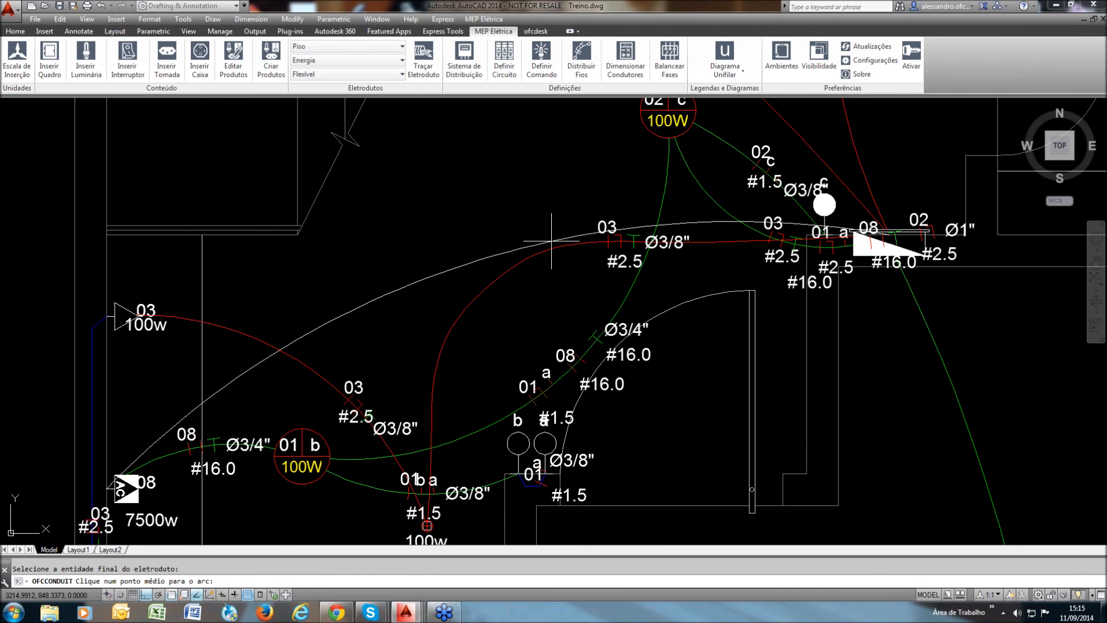
click(596, 237)
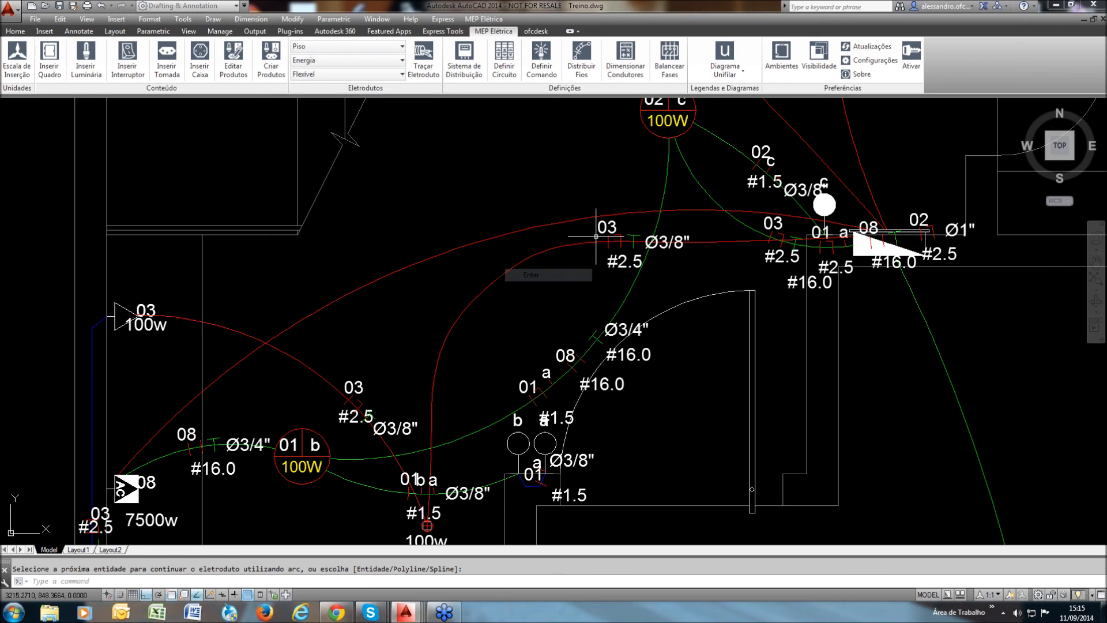
key(Return)
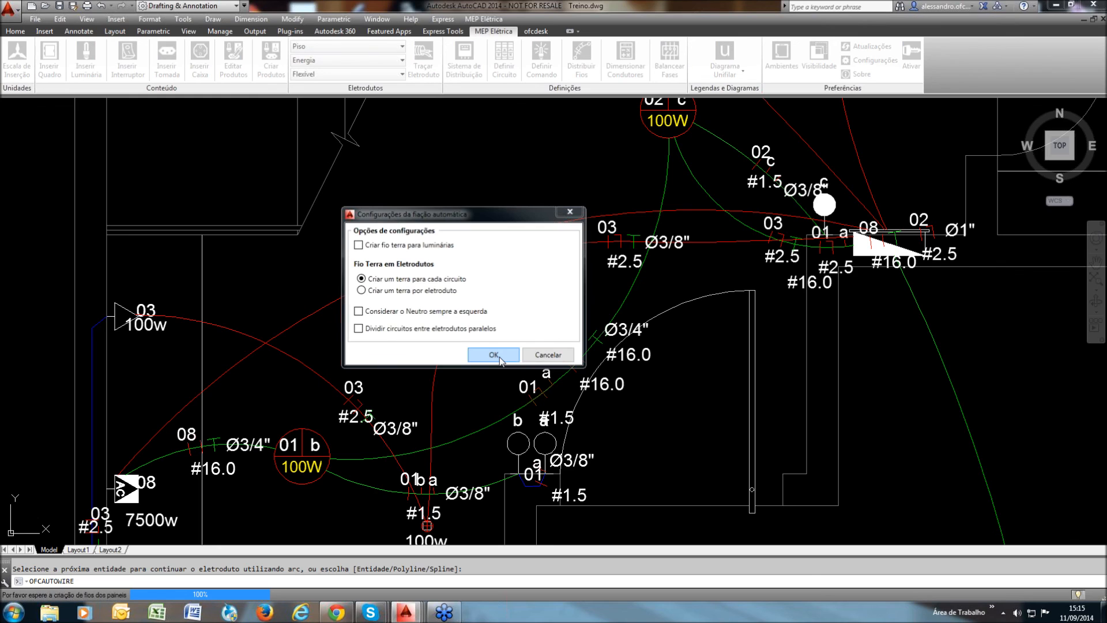
click(493, 354)
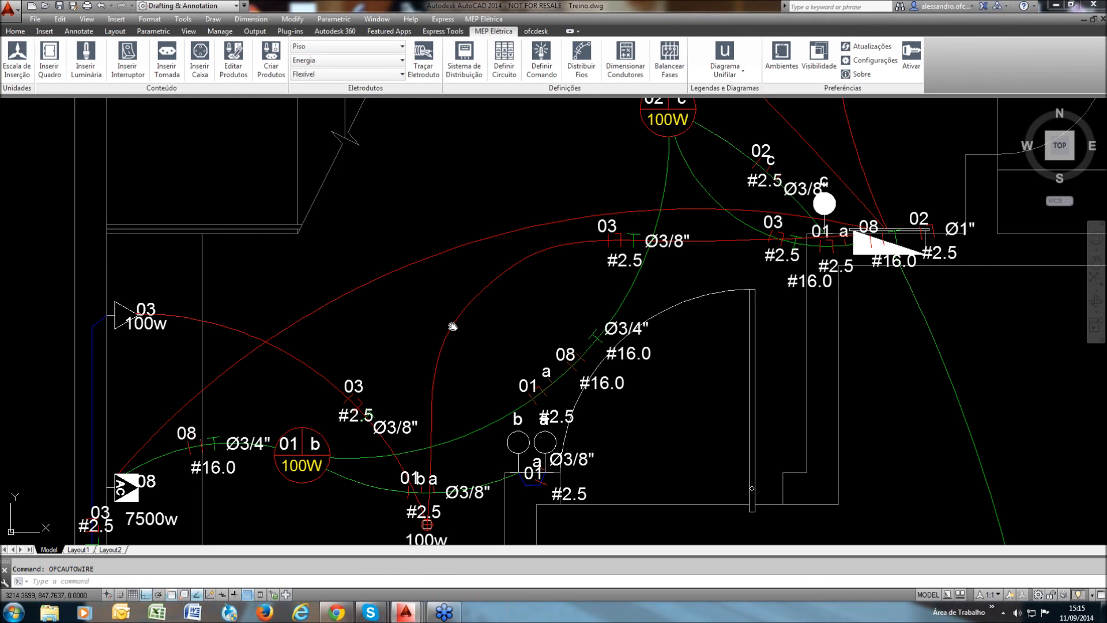
Erase the ceiling conduit between the AC point and luminaire 01 b, and redistribute the wires with one ground per circuit
scroll(447, 283, down, 2)
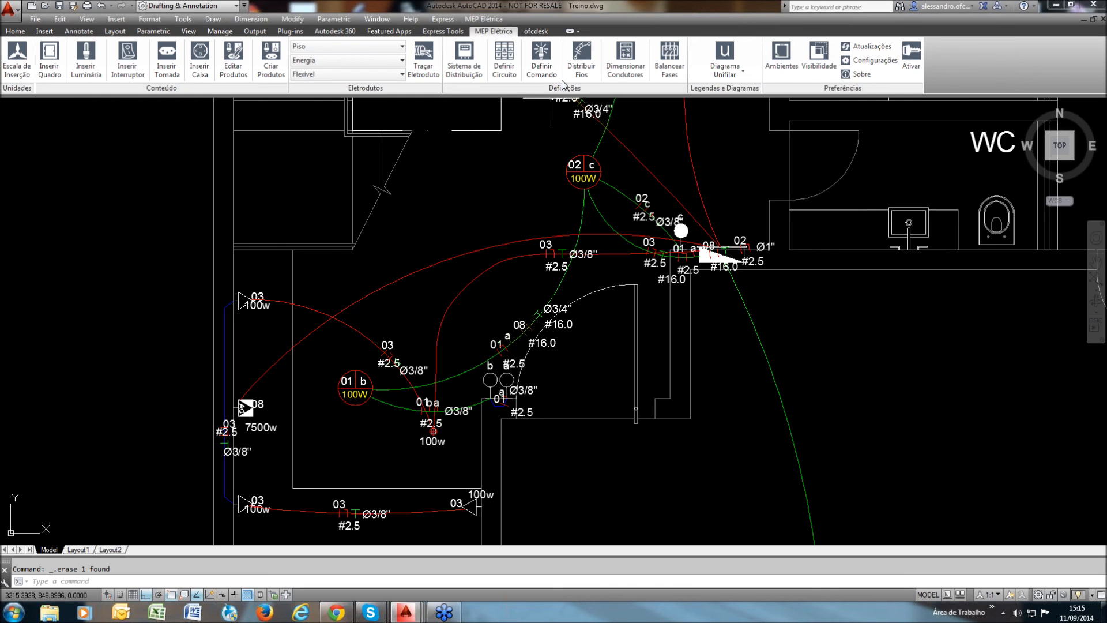
click(571, 72)
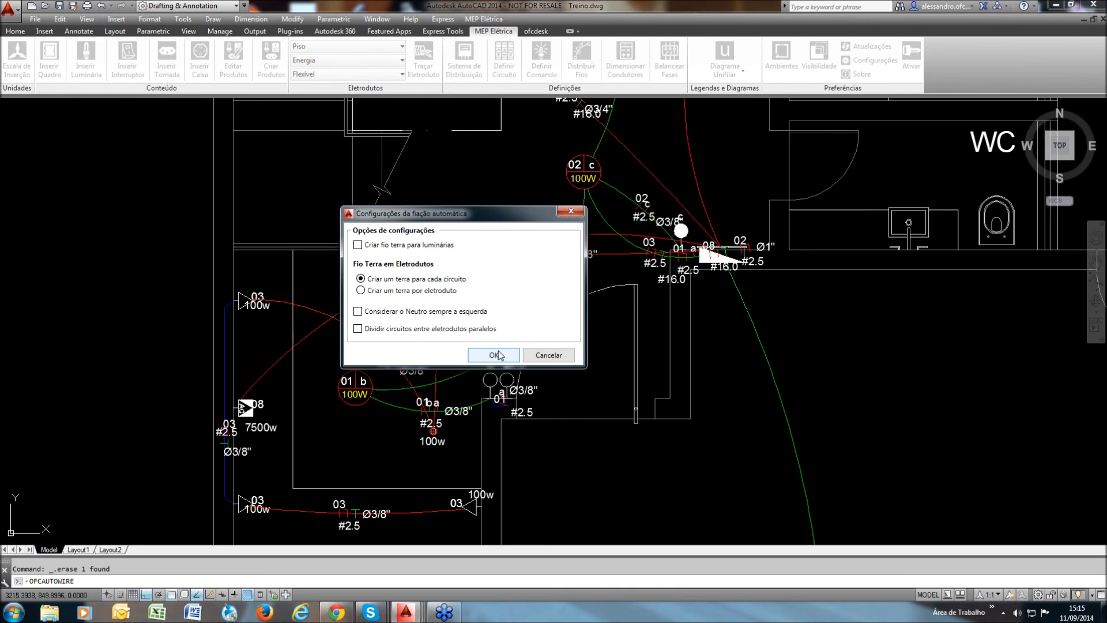
click(494, 354)
click(376, 276)
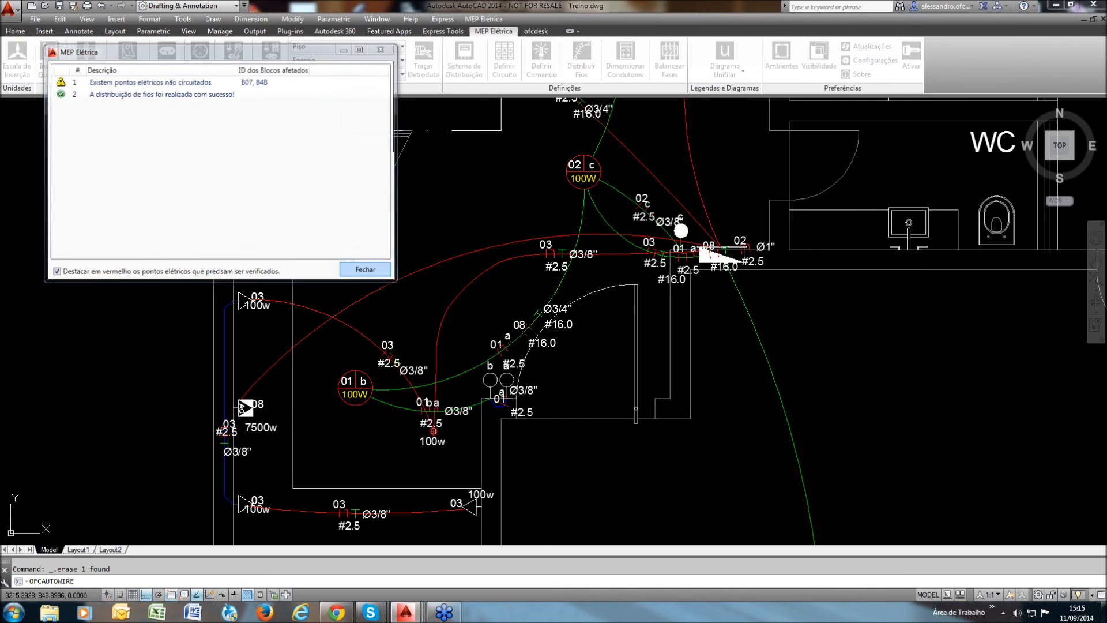
middle_drag(623, 313, 548, 341)
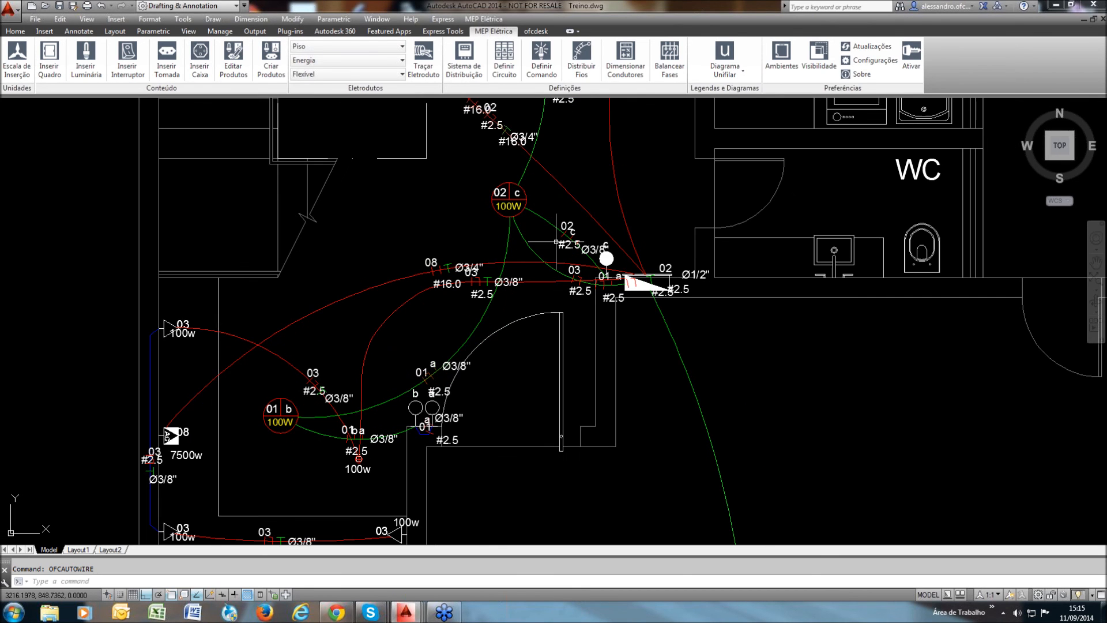
Redistribute the wires with the ground option set to one per conduit (Criar um terra por eletroduto)
key(Return)
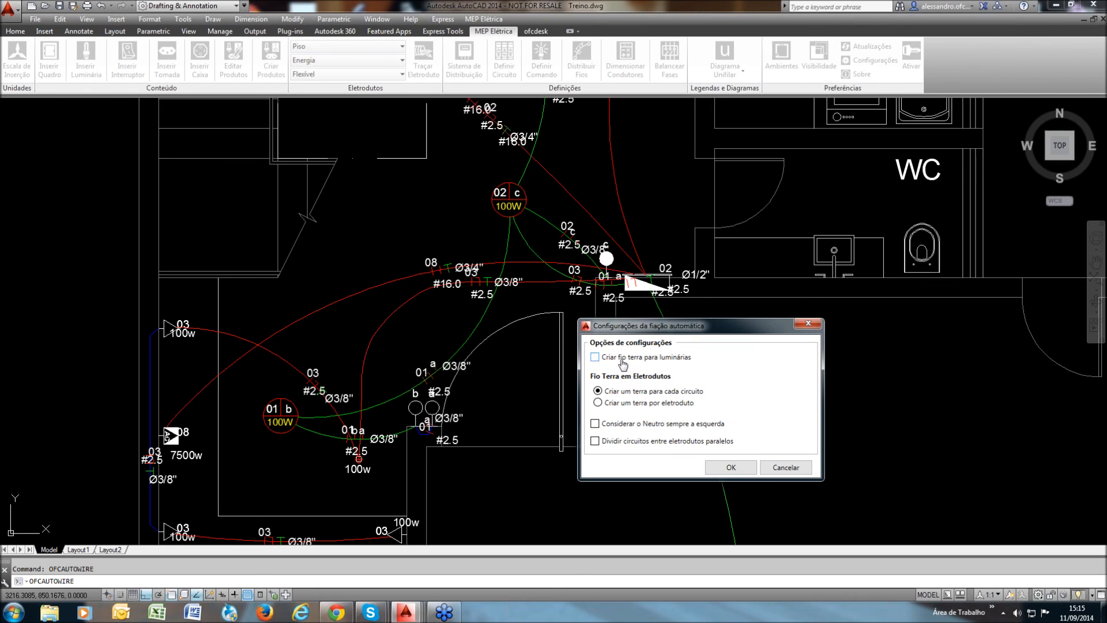
click(598, 404)
click(727, 468)
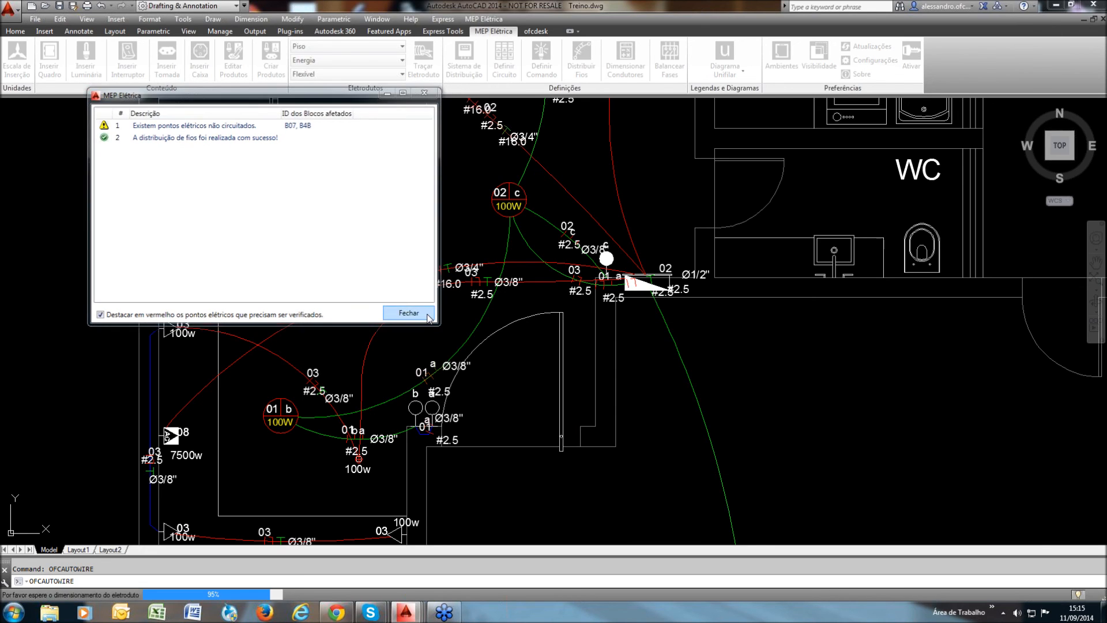
click(429, 318)
Move the circuit 08 wire annotation along its new conduit toward the AC point, clear of the circuit 03 labels
click(425, 273)
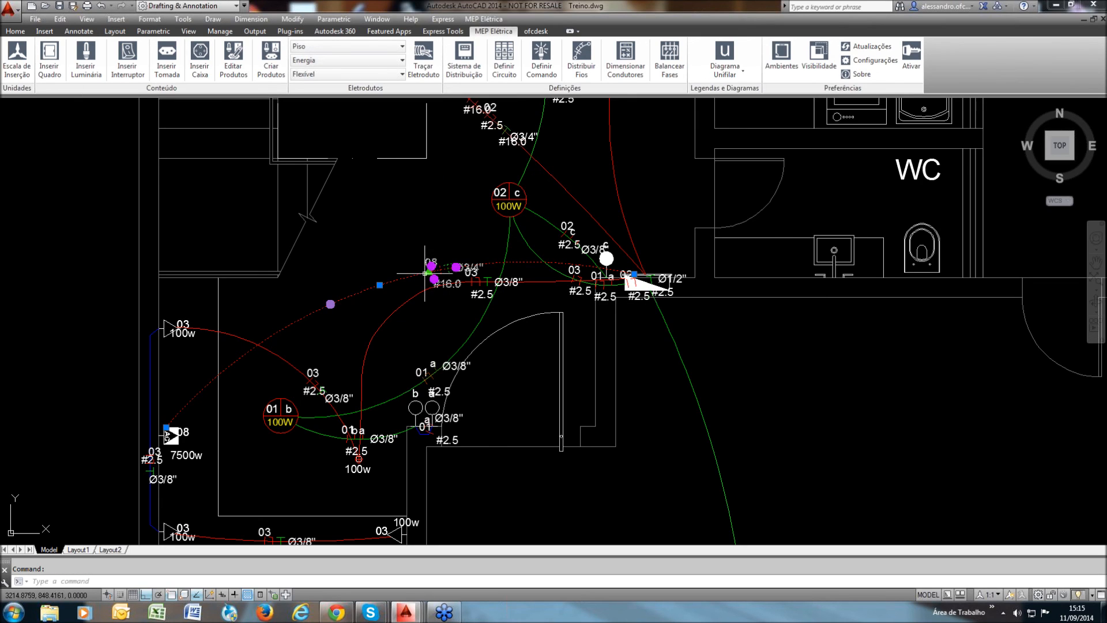
click(380, 285)
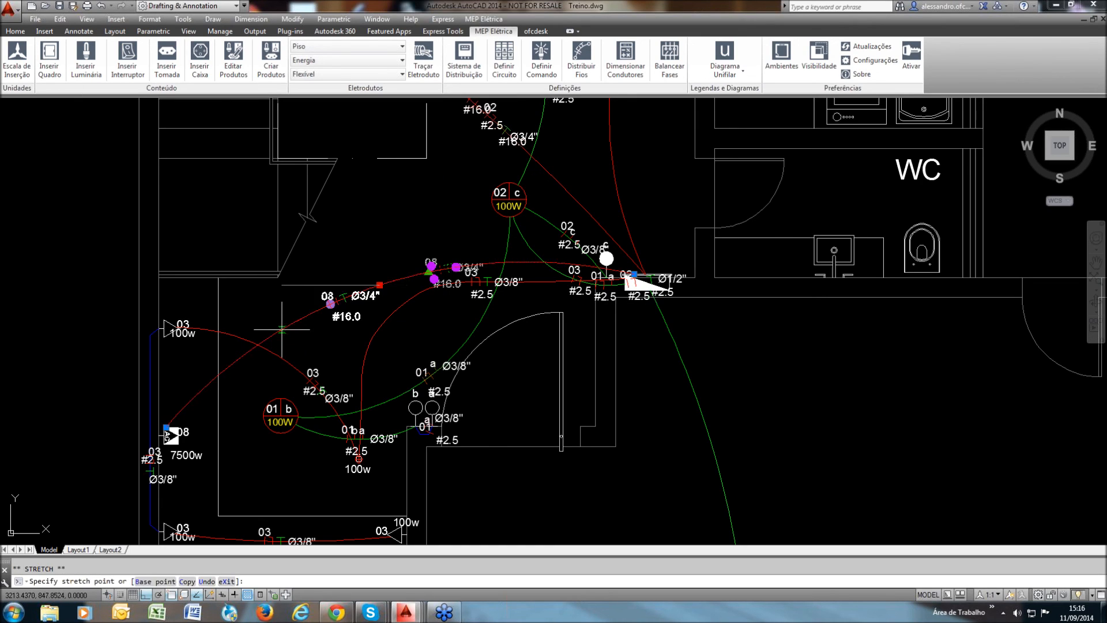
key(Escape)
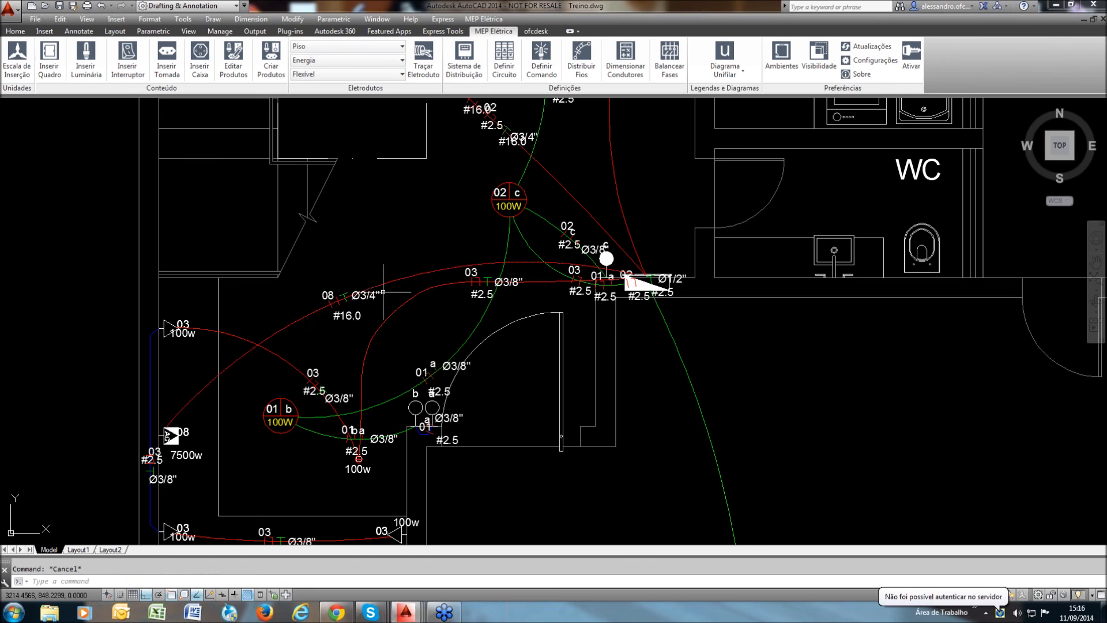
Redistribute the wires with the neutral always on the left and circuits divided between parallel conduits
click(581, 67)
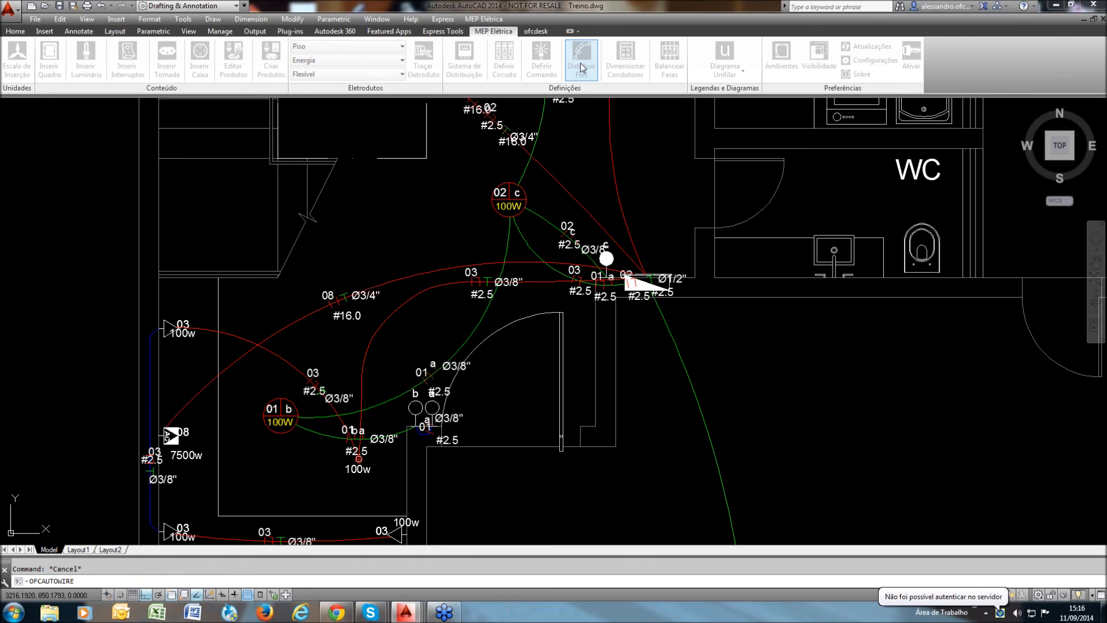
click(591, 423)
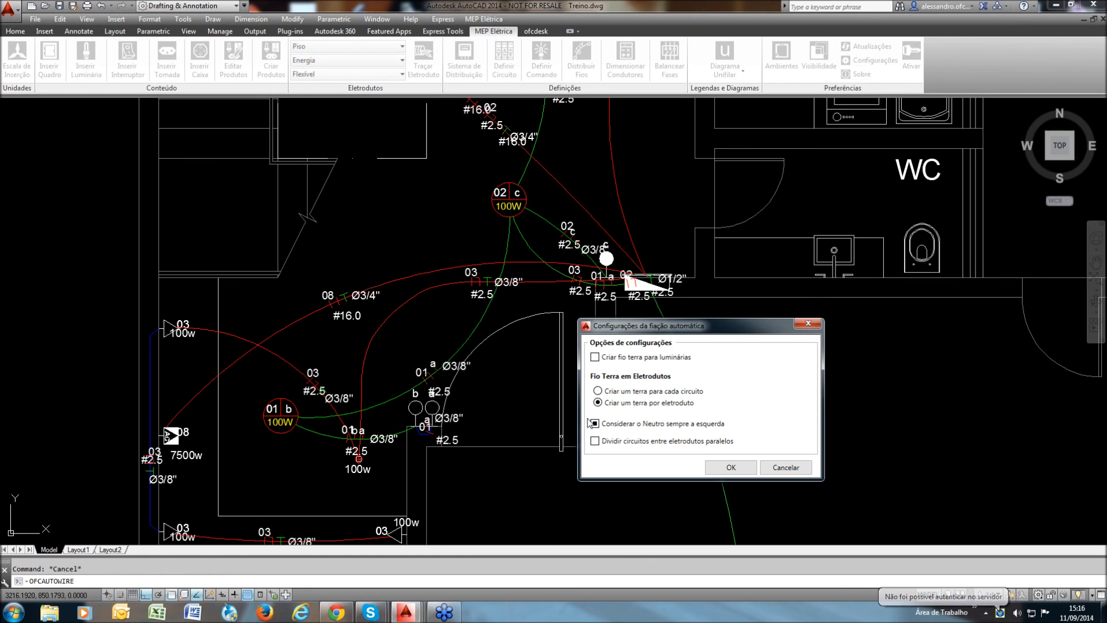
click(594, 440)
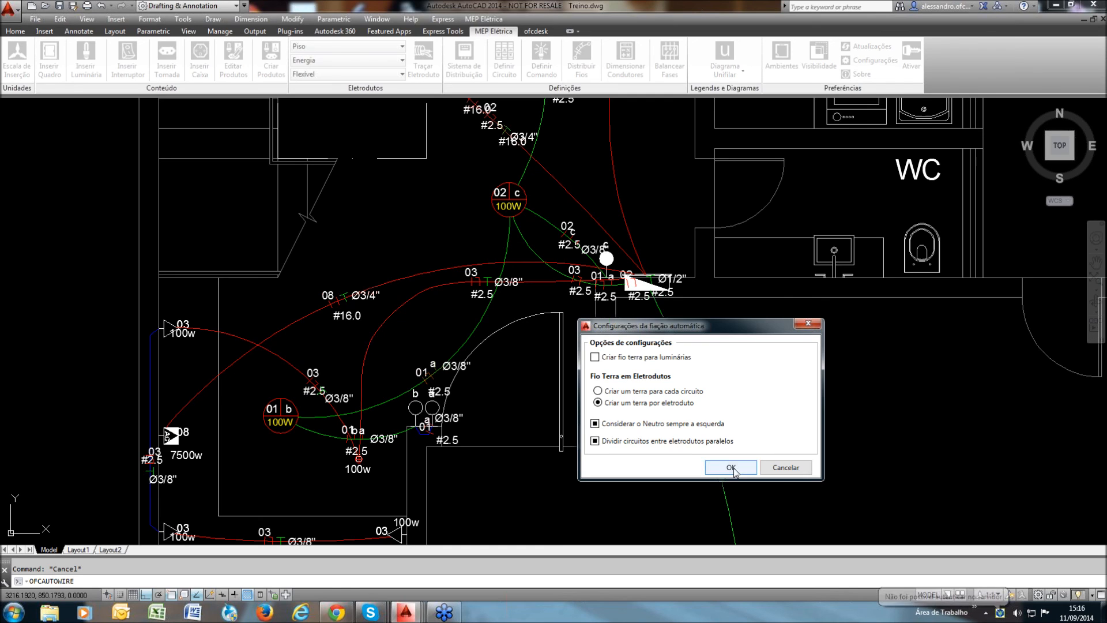
click(731, 467)
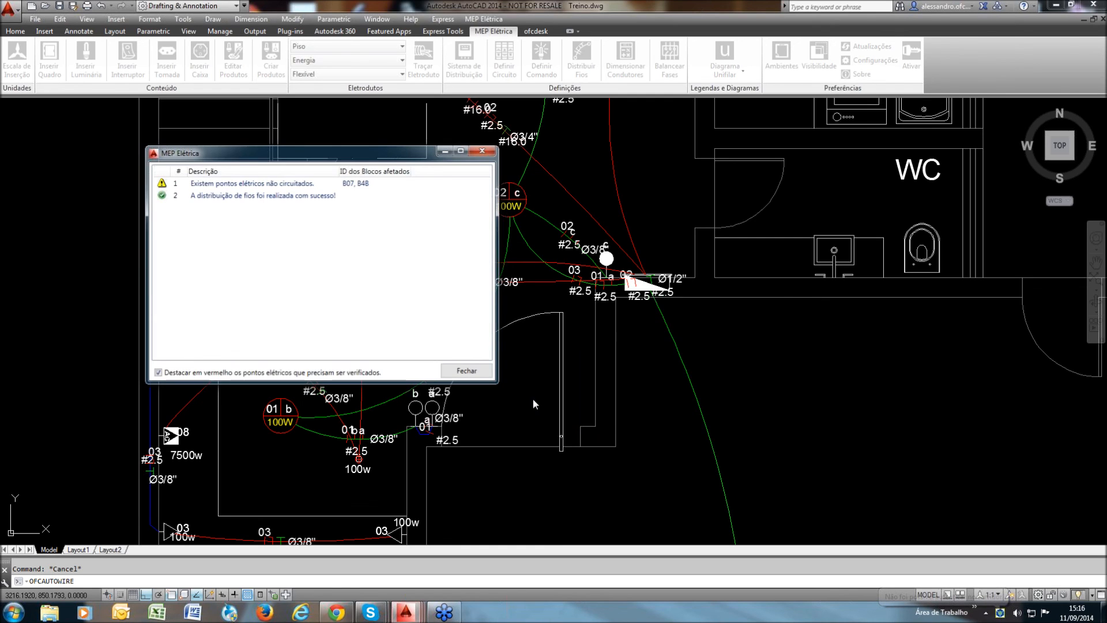
key(Escape)
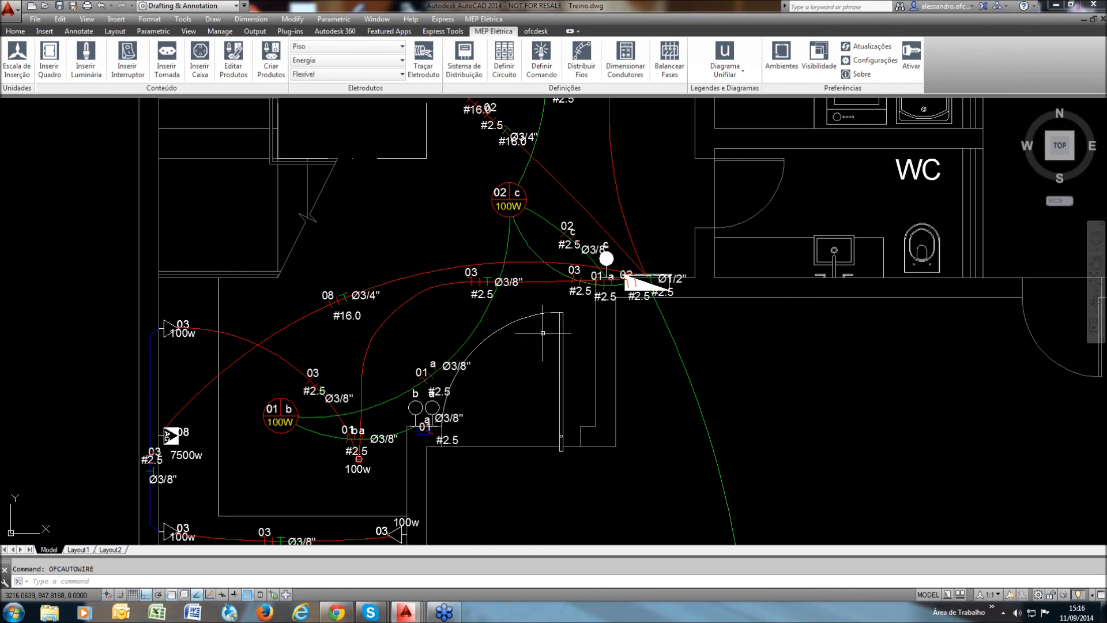
Redistribute the wires with the division of circuits between parallel conduits (Dividir circuitos entre eletrodutos paralelos) turned off
key(Return)
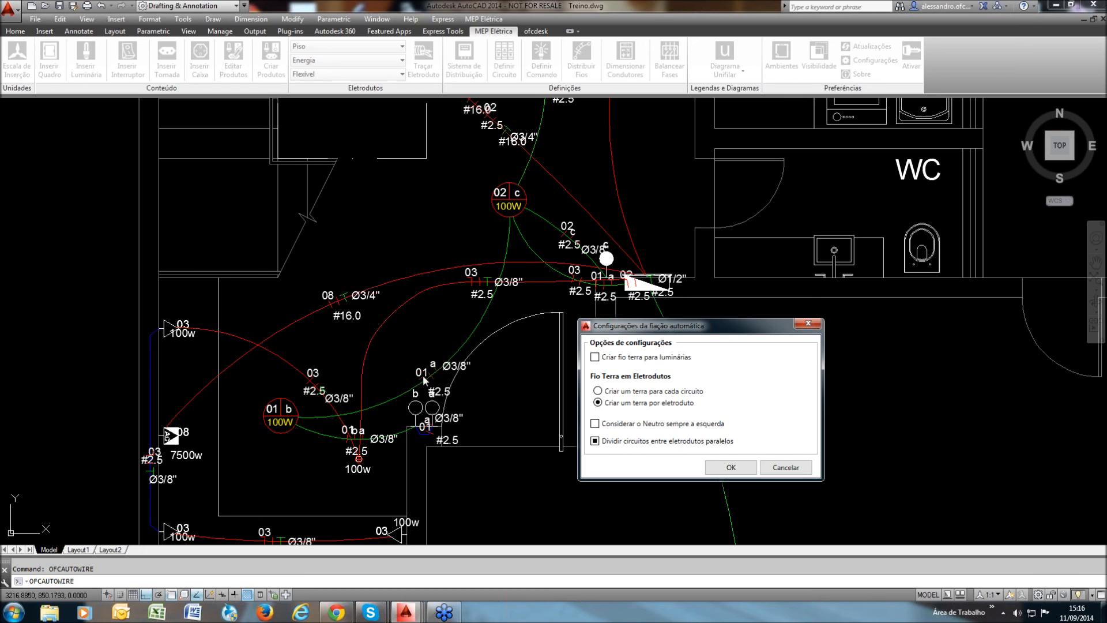
click(594, 441)
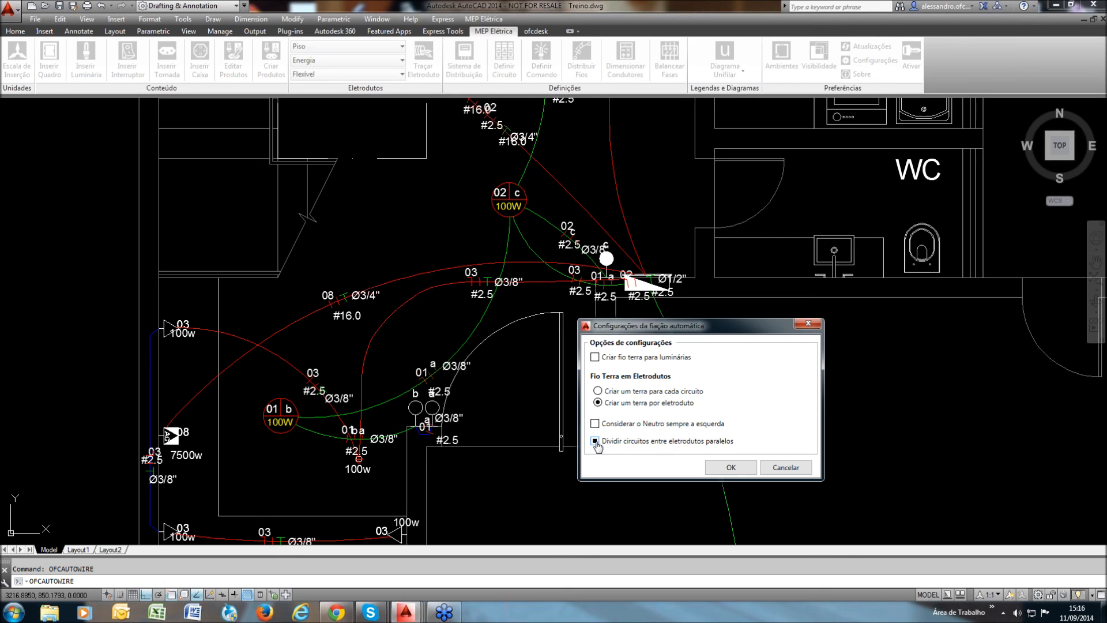
click(730, 467)
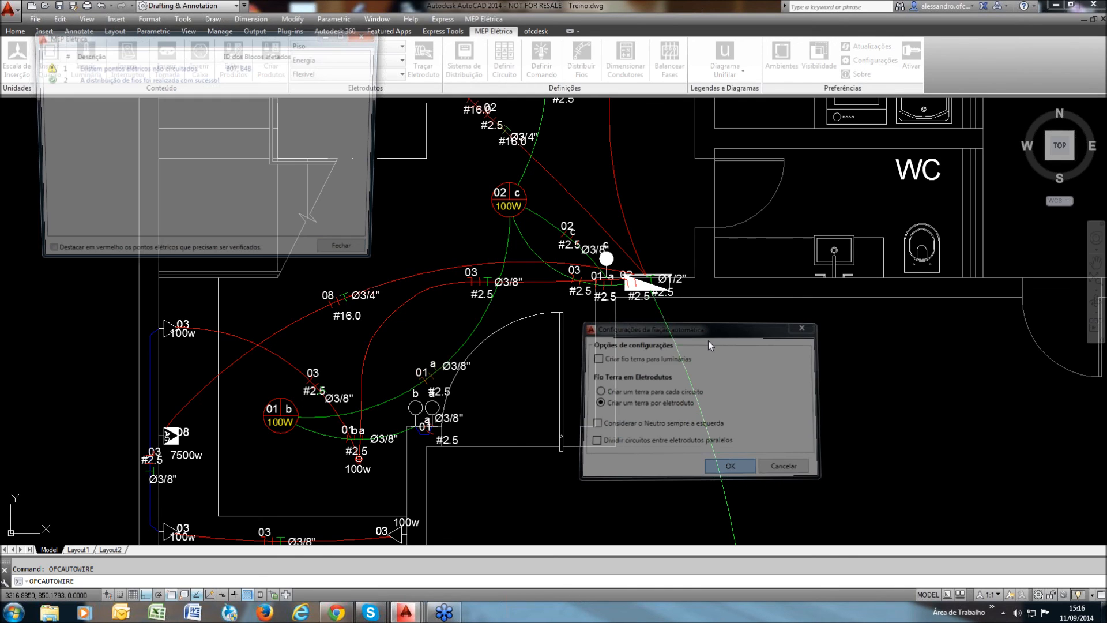
click(350, 256)
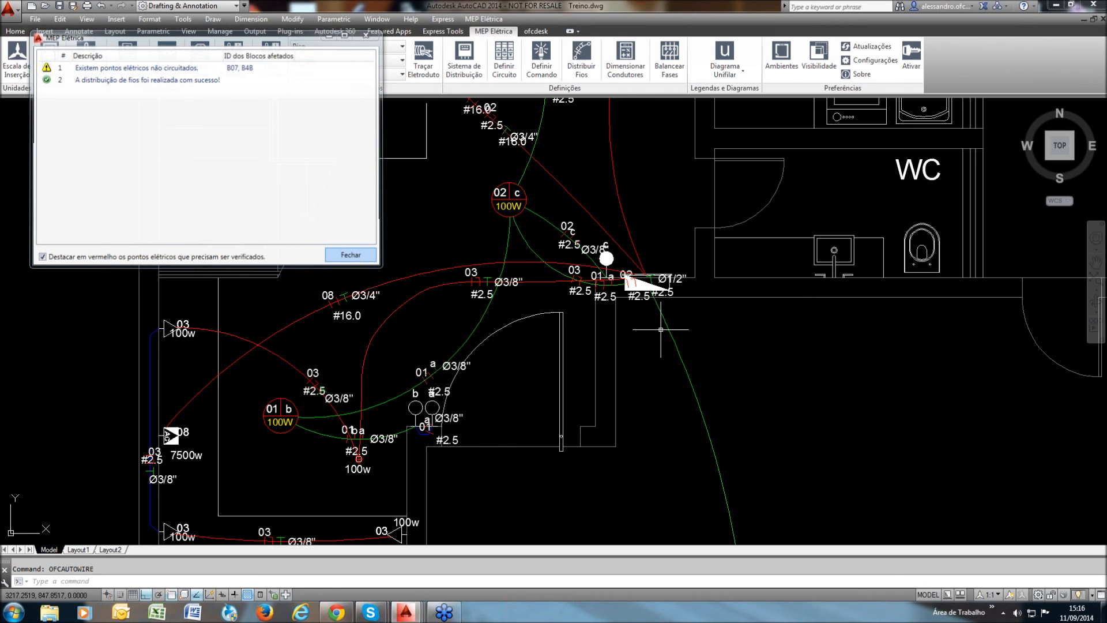
Erase the ceiling conduit running from the QDGERAL panel down to the garage
middle_drag(661, 330, 580, 430)
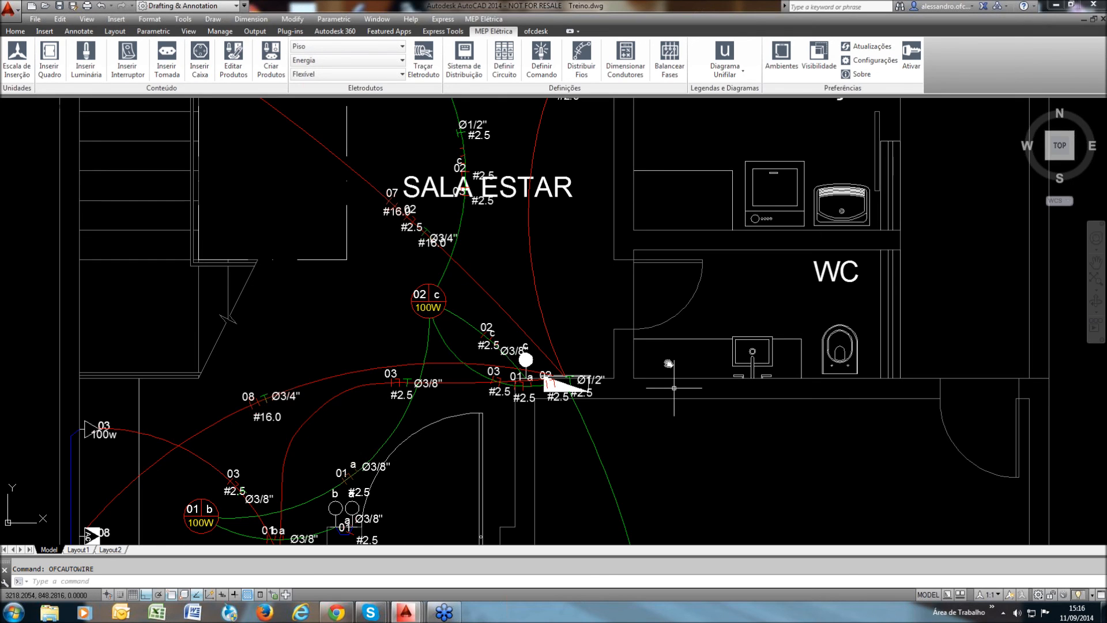
middle_drag(674, 388, 664, 331)
click(588, 399)
key(Delete)
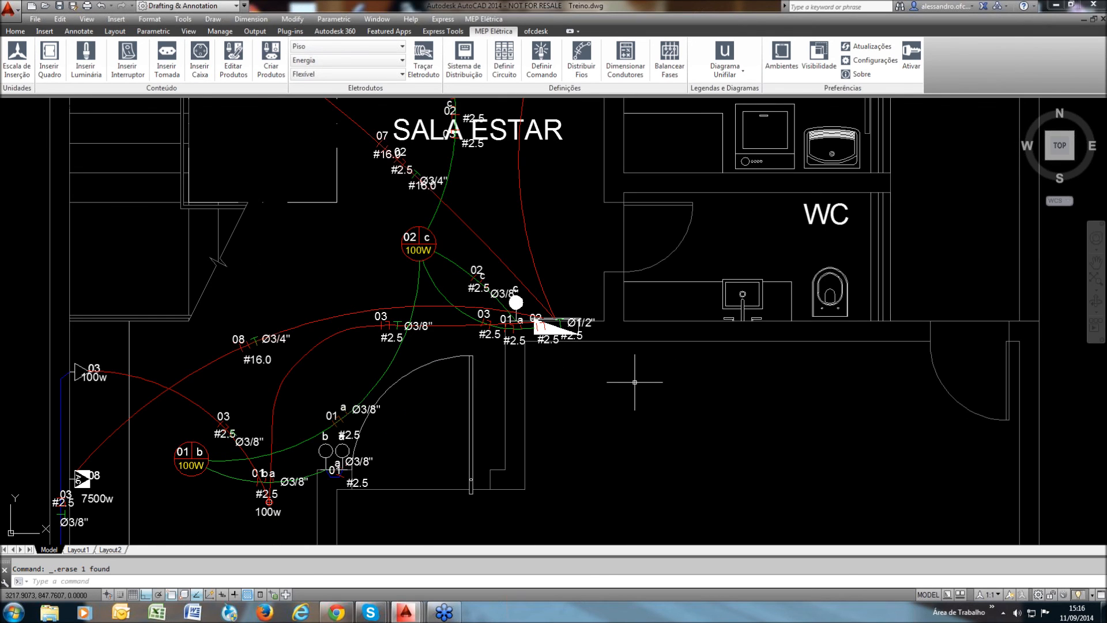
Route a ceiling (Teto) conduit as an arc between luminaire 01 b and the nearer garage luminaire, and redistribute the wires
click(402, 46)
click(323, 58)
click(423, 60)
middle_drag(452, 399, 472, 291)
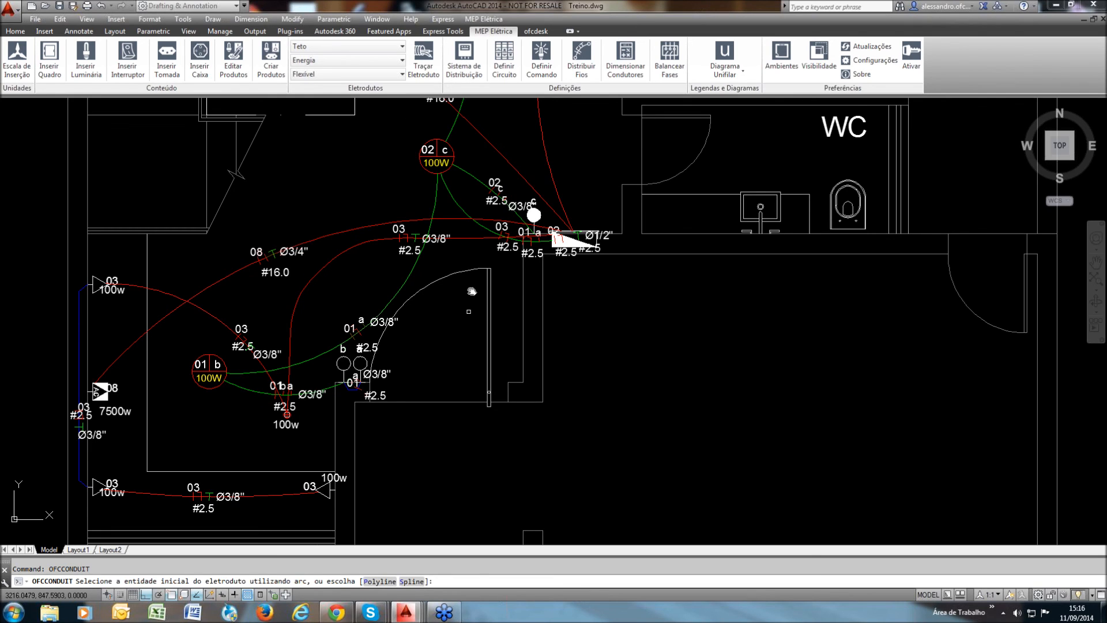
click(571, 239)
scroll(486, 295, down, 4)
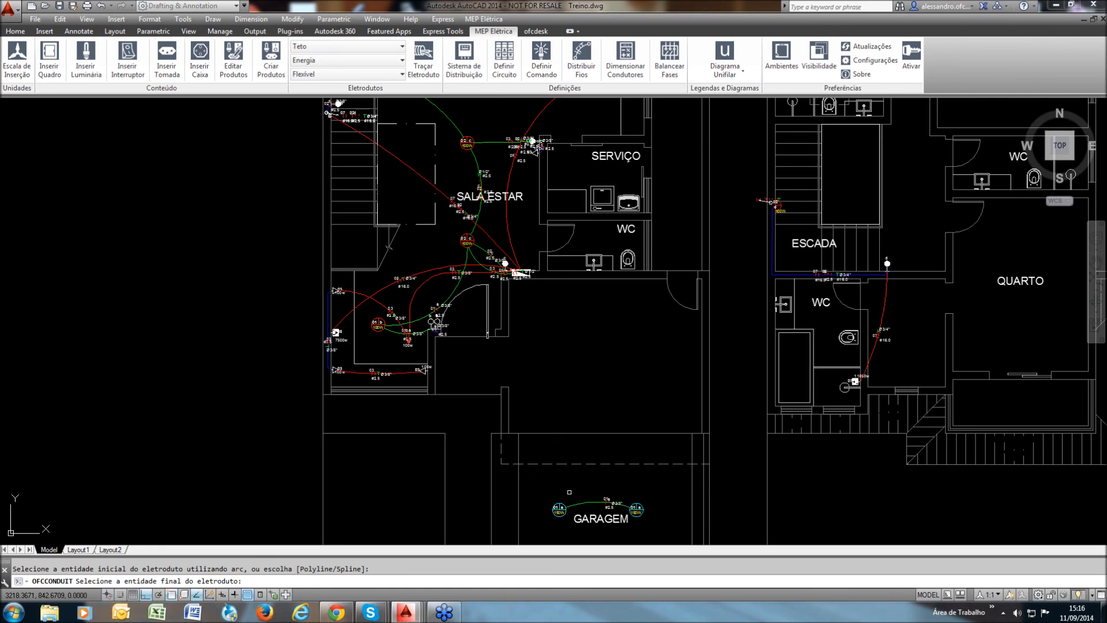
click(561, 505)
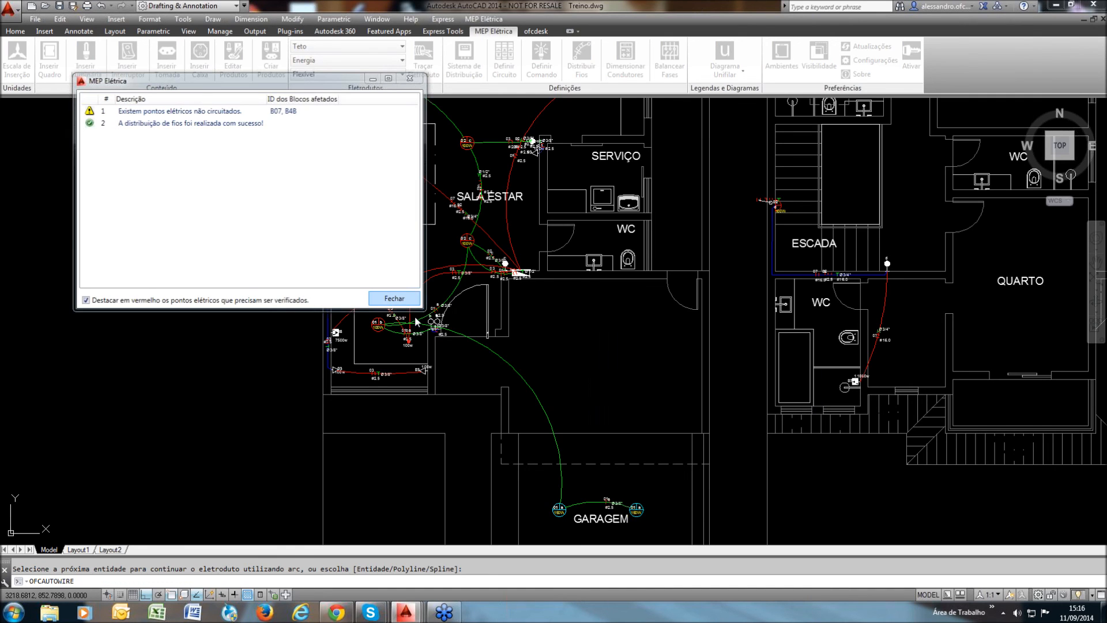
click(395, 299)
Erase the floor conduit carrying circuits 07 and 02 between the staircase riser and the panel
scroll(493, 257, up, 6)
scroll(495, 288, down, 3)
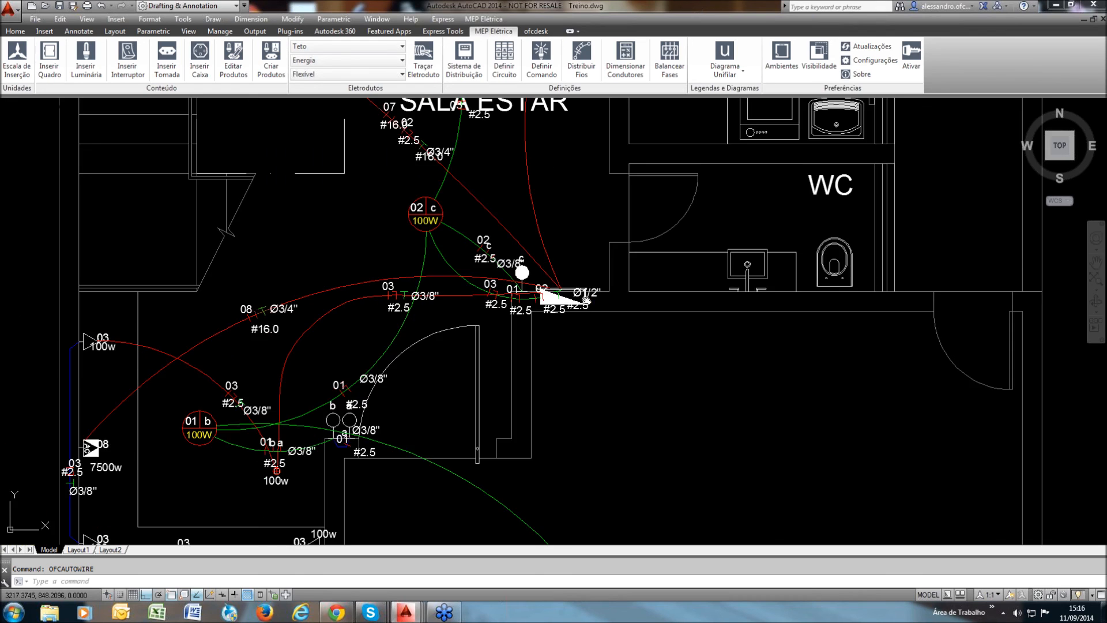
scroll(488, 290, up, 3)
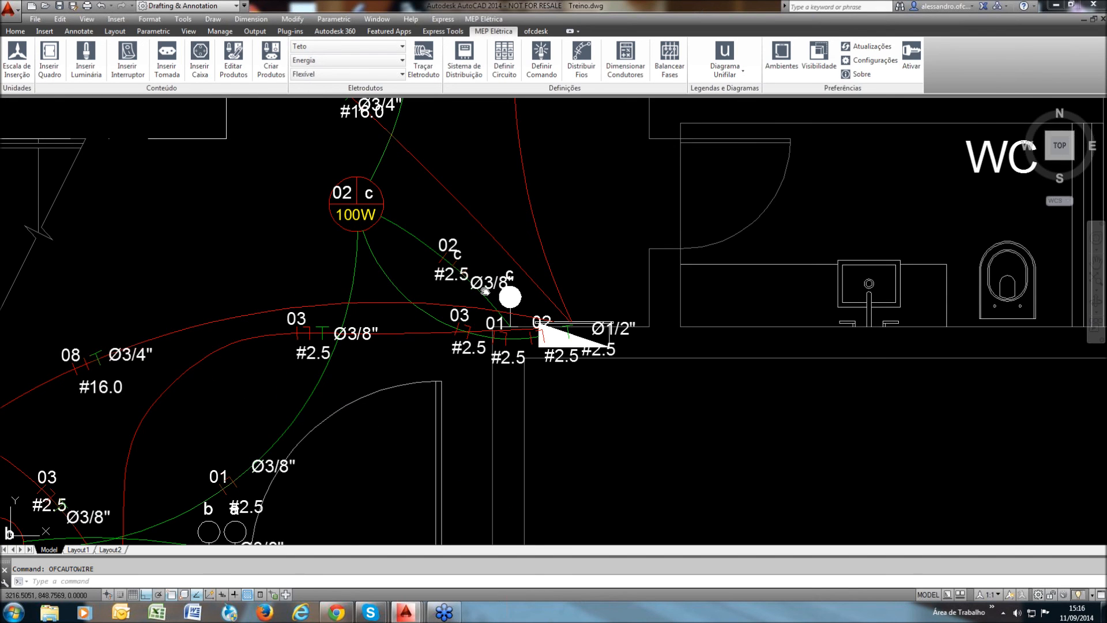
middle_drag(484, 291, 499, 331)
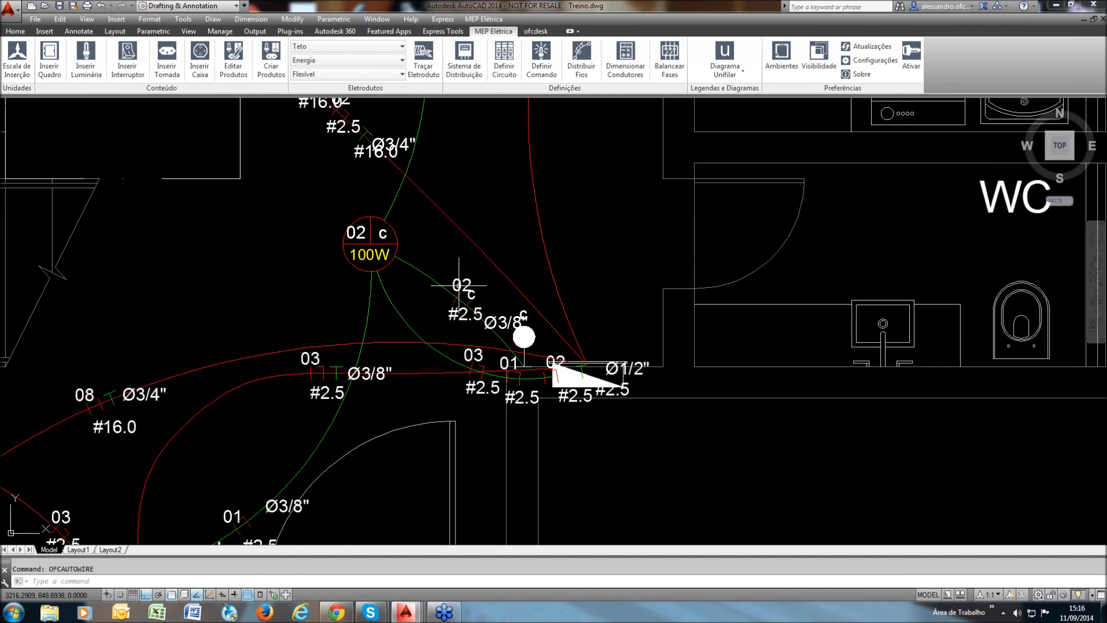
scroll(490, 334, down, 4)
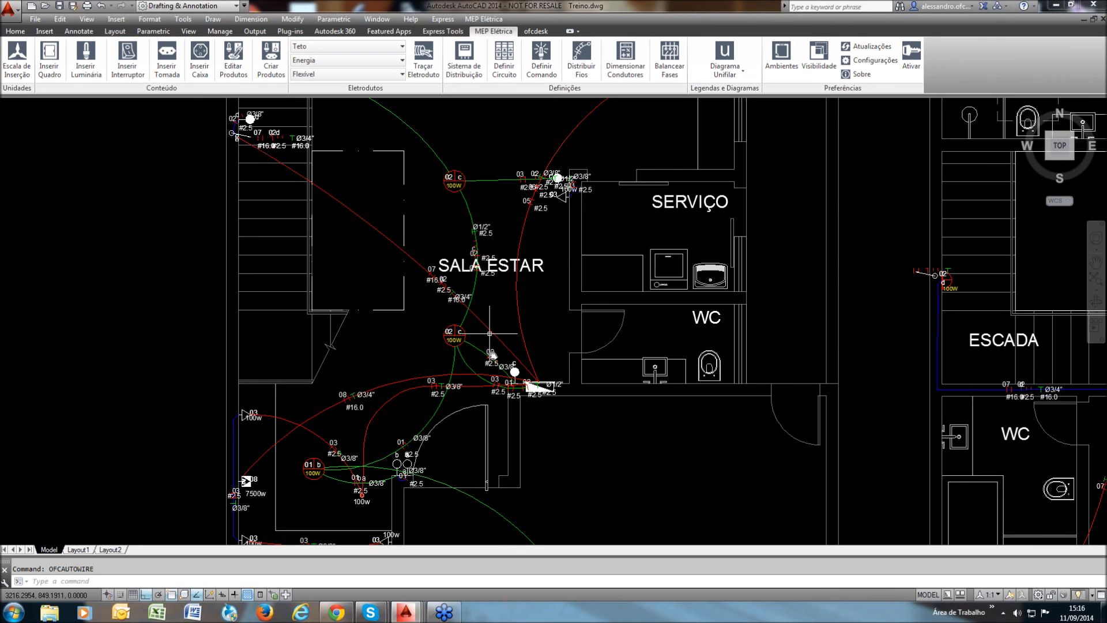
scroll(490, 333, up, 2)
middle_drag(388, 293, 500, 376)
Route a ceiling arc conduit from the staircase riser to luminaire 02 c nearest the panel, and redistribute the wires
key(Return)
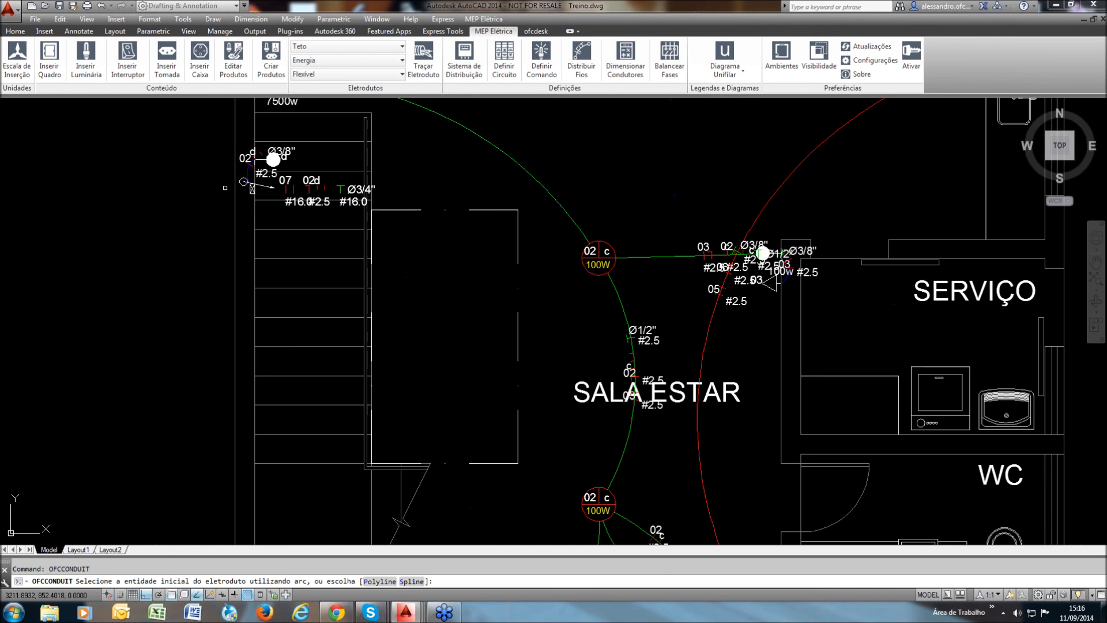
click(252, 188)
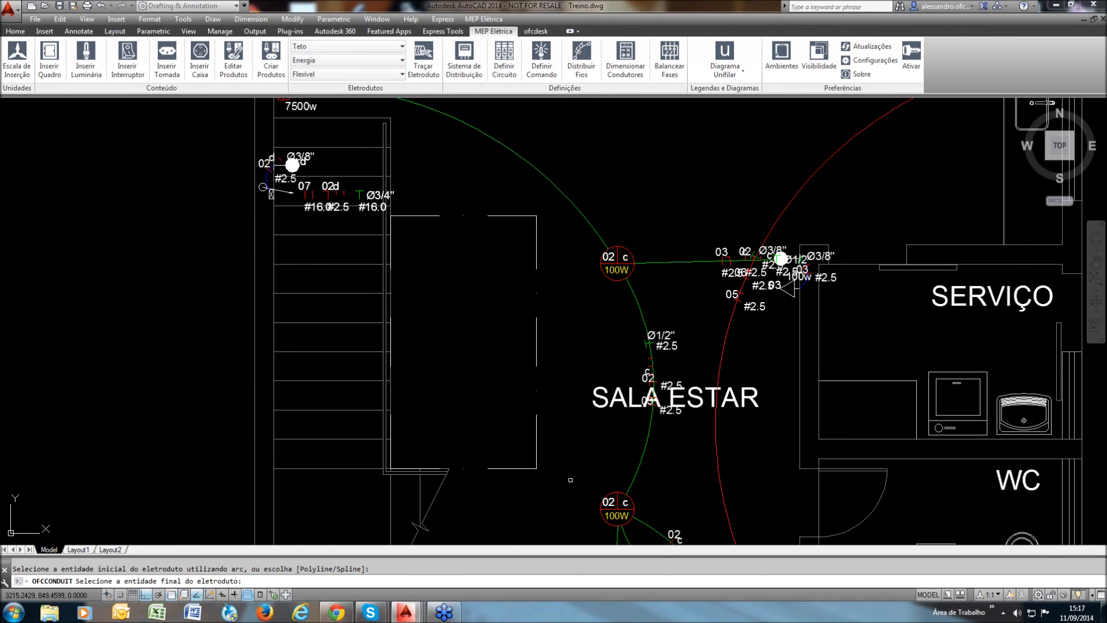
click(606, 497)
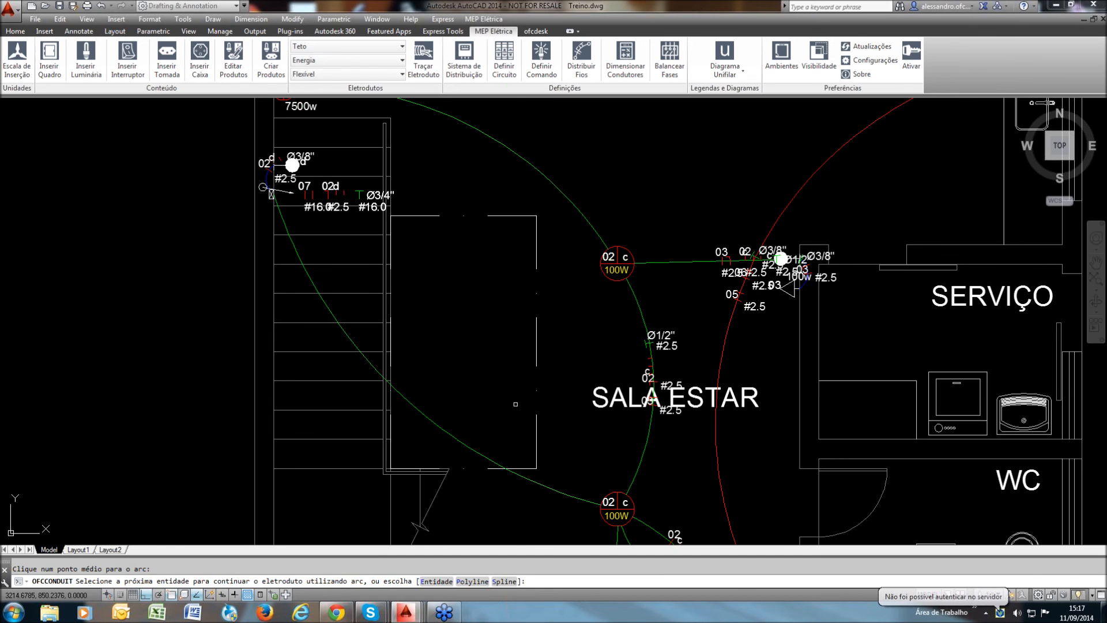
right_click(516, 403)
click(542, 413)
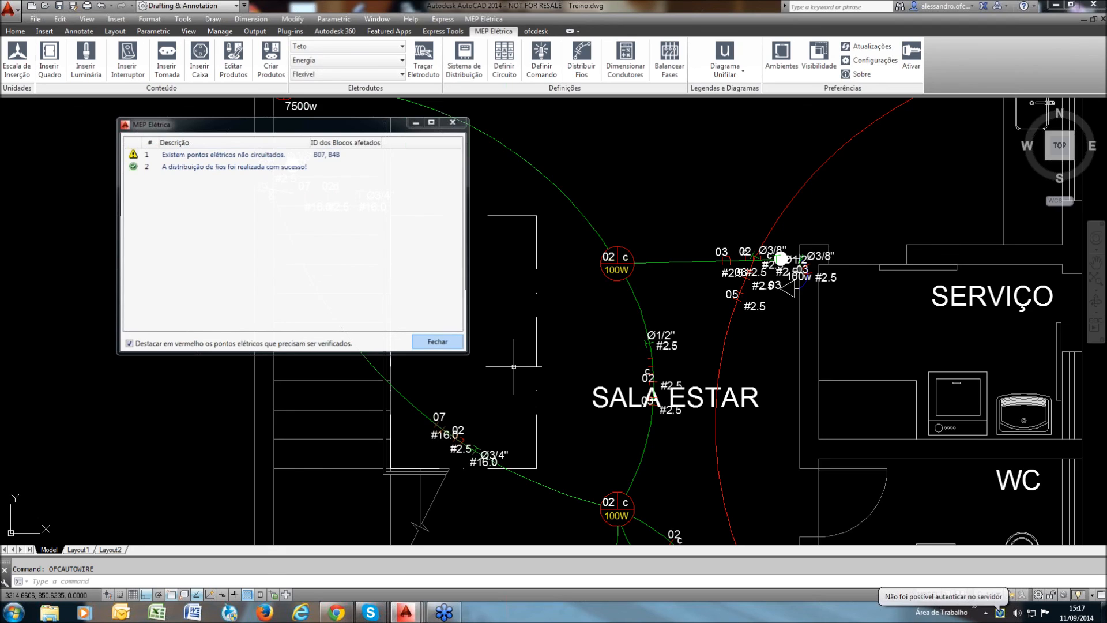
Add a second, parallel ceiling arc conduit between the staircase riser and the same luminaire 02 c, with a flatter curve
middle_drag(576, 483, 473, 386)
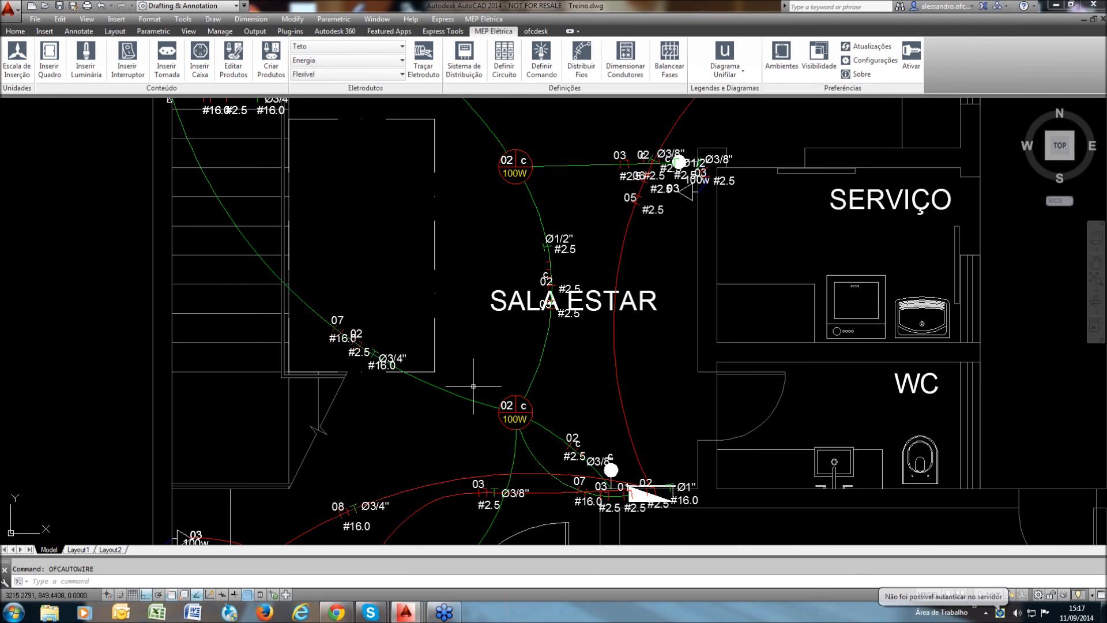
scroll(415, 412, up, 2)
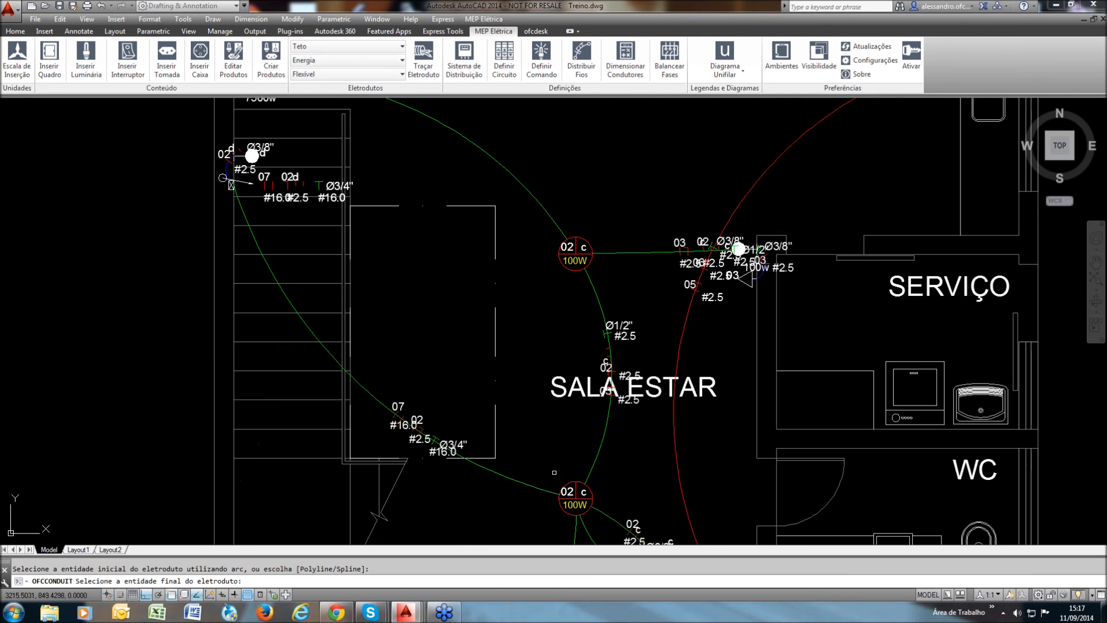
click(574, 483)
click(476, 433)
right_click(475, 435)
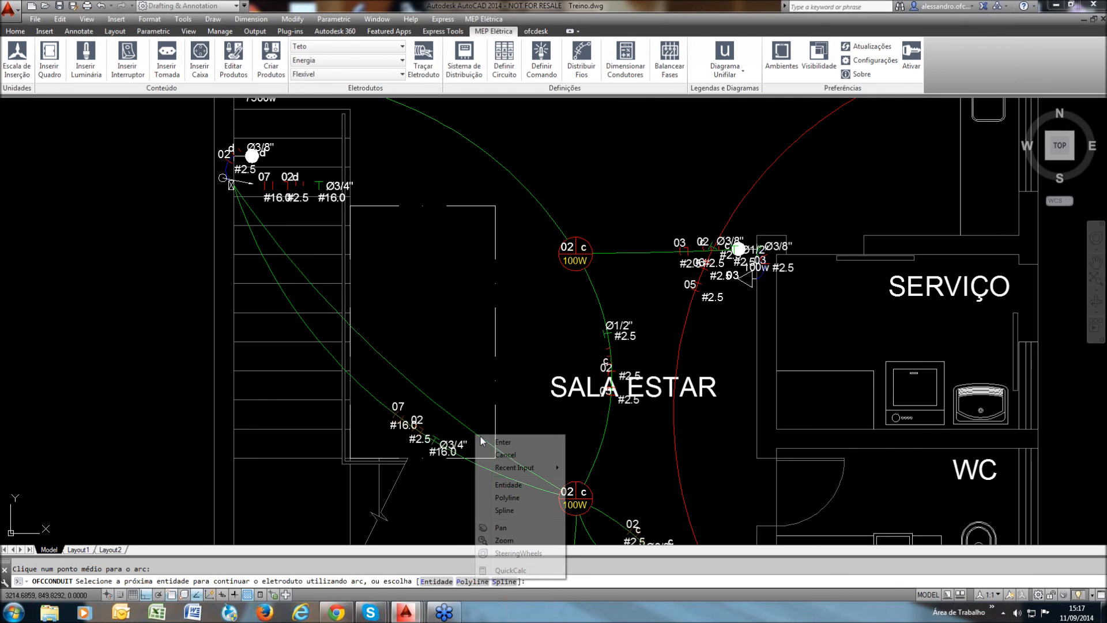
click(500, 442)
Redistribute the wires with circuits divided between parallel conduits and check the annotations on the two staircase conduits
click(581, 57)
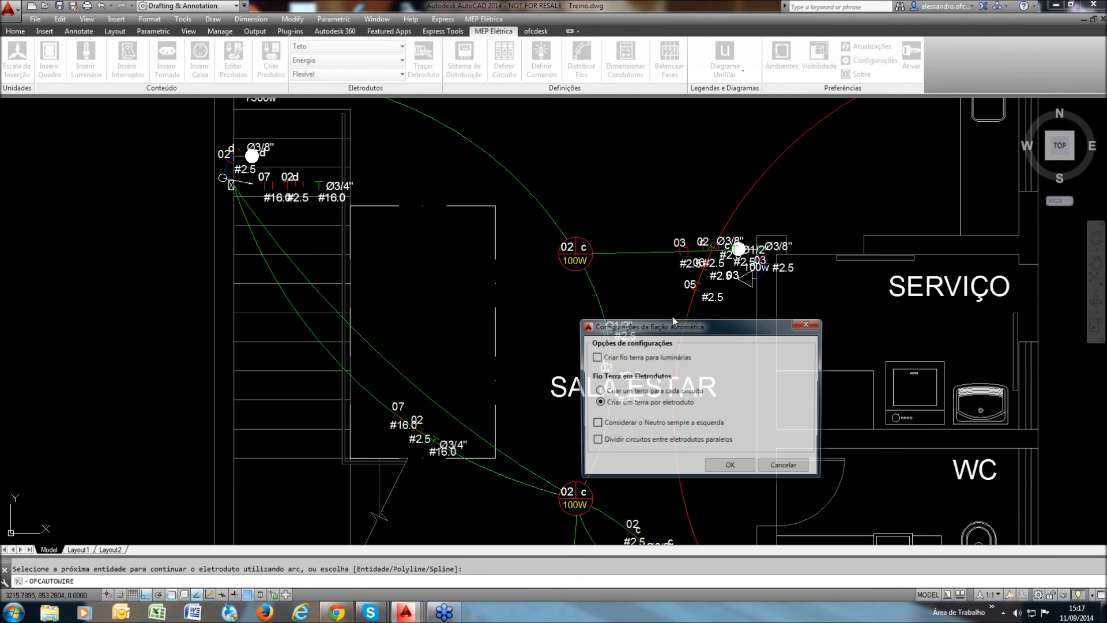
click(596, 440)
click(716, 465)
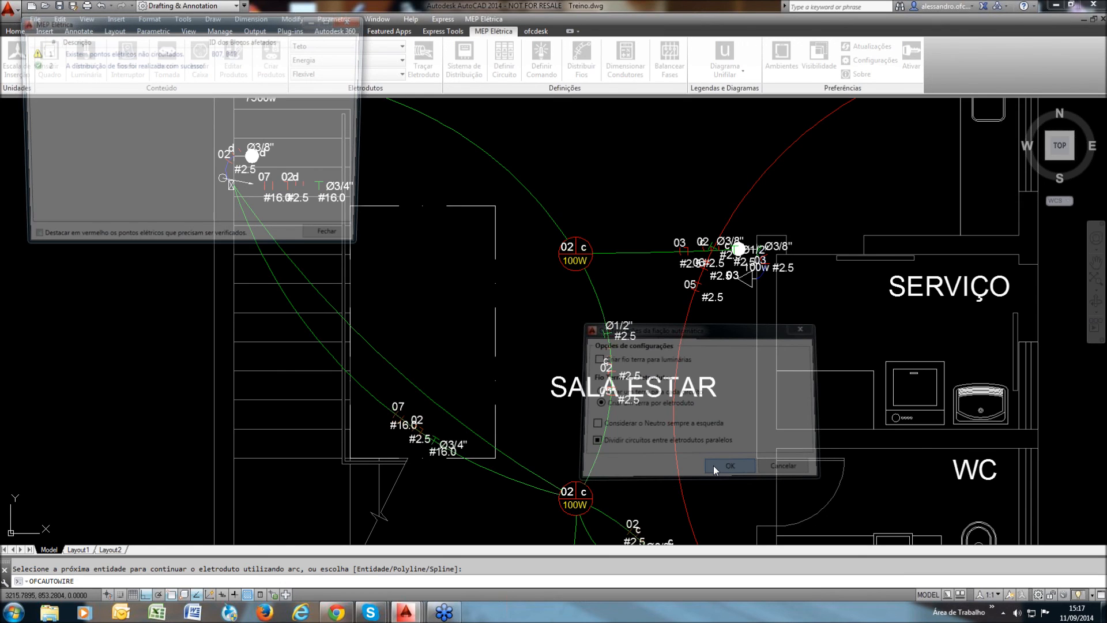
scroll(422, 433, up, 2)
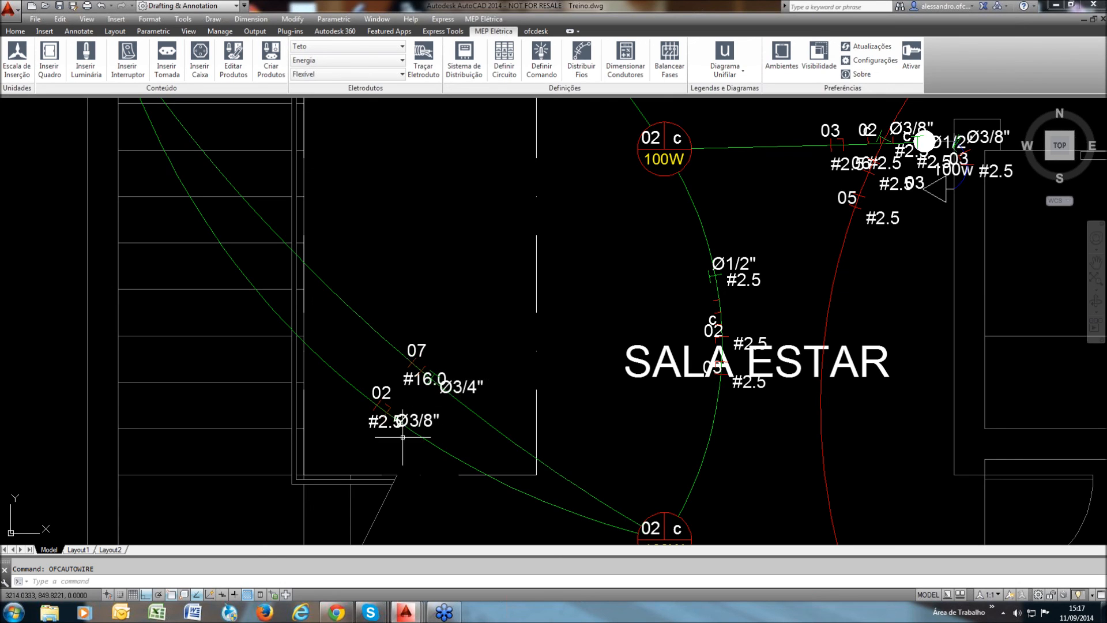
scroll(442, 409, down, 4)
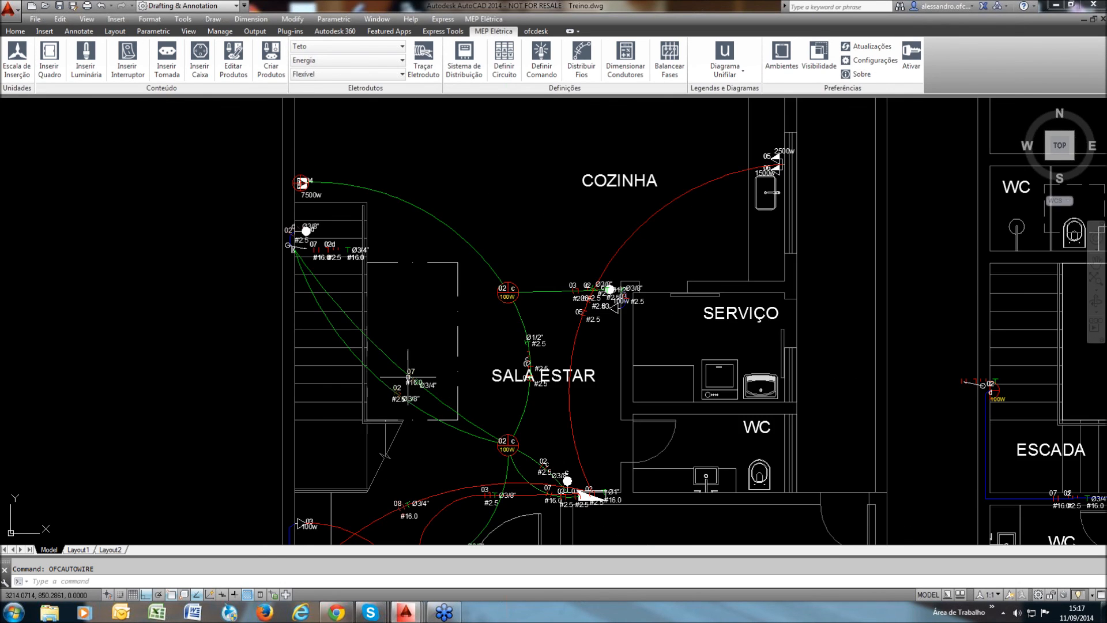
In the conductor sizing of QDGERAL, set the distribution feeder's reference method to D - Cabo multipolar em eletroduto enterrado no solo
mouse_move(618, 430)
middle_down()
mouse_move(545, 342)
mouse_move(523, 289)
middle_up()
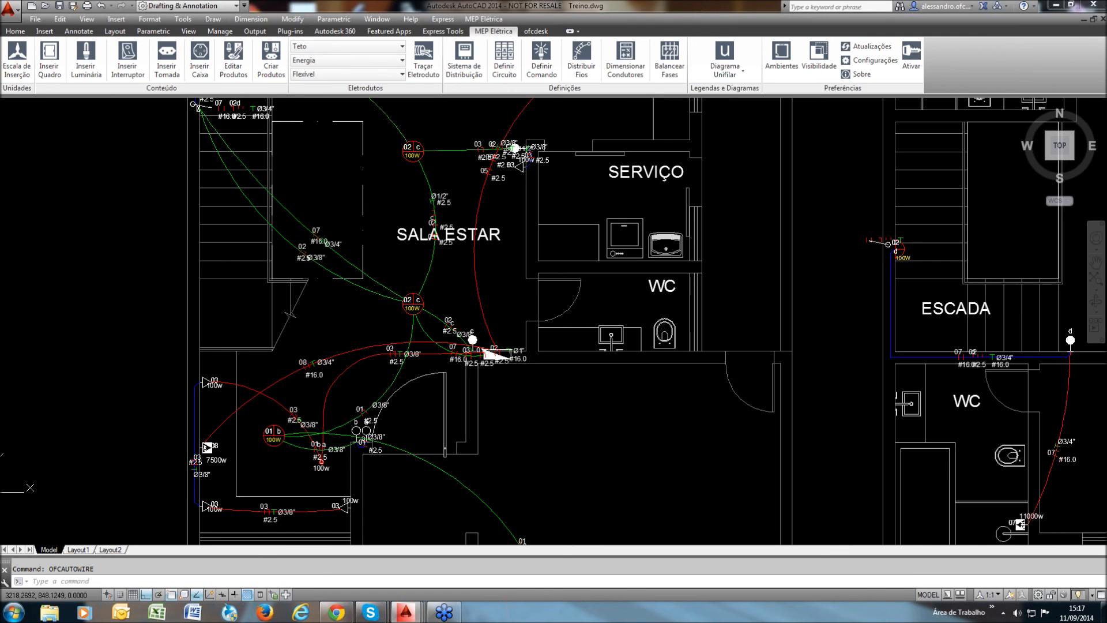
scroll(483, 342, down, 2)
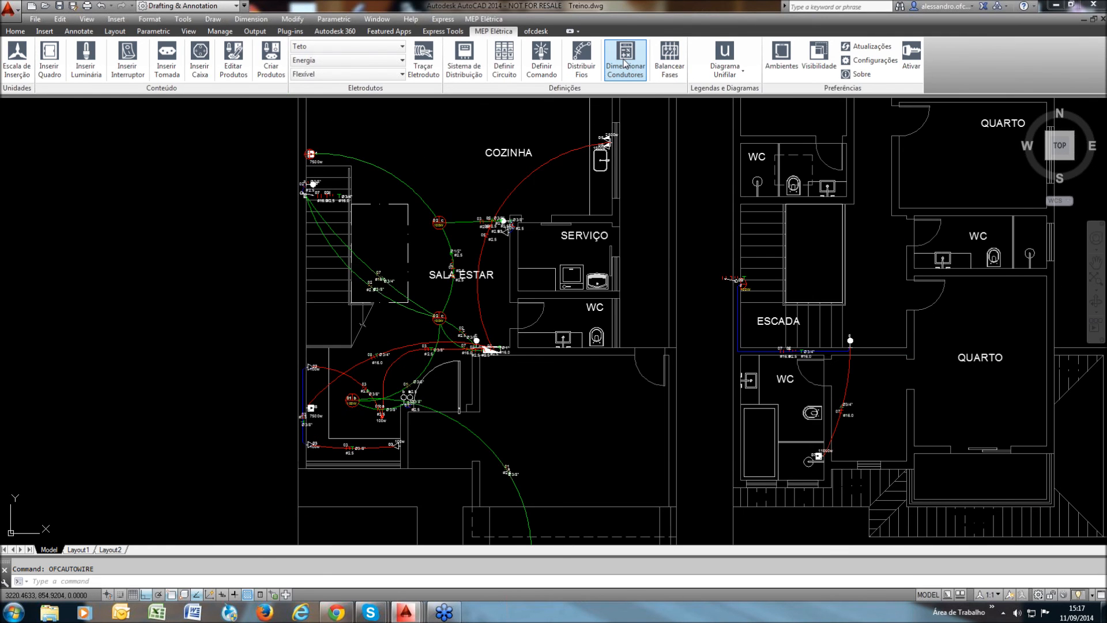
click(625, 63)
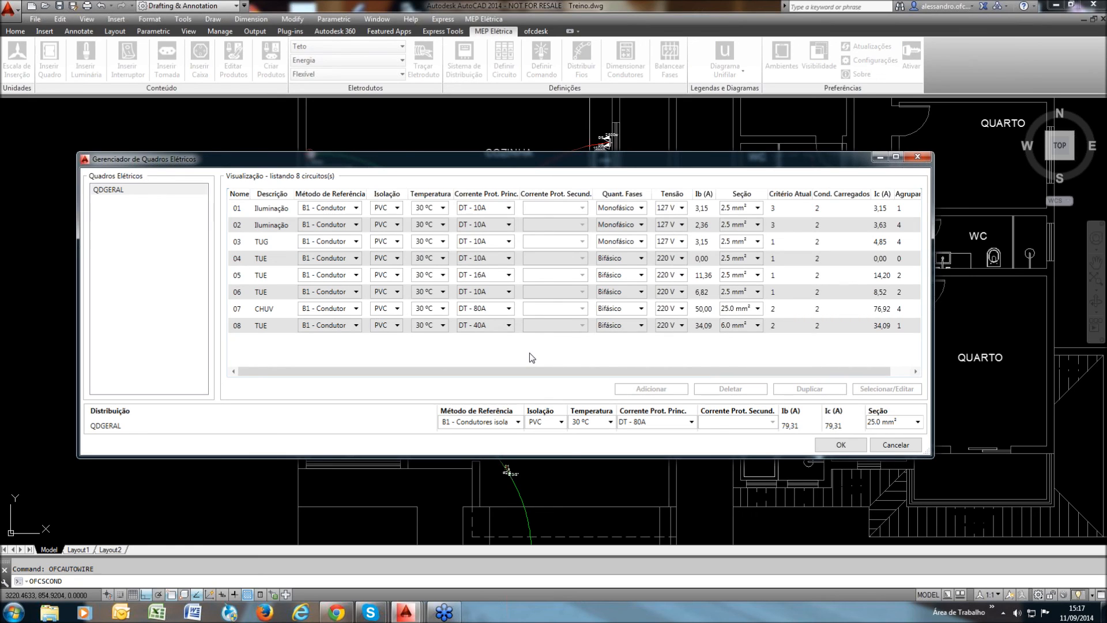
drag(277, 369, 277, 370)
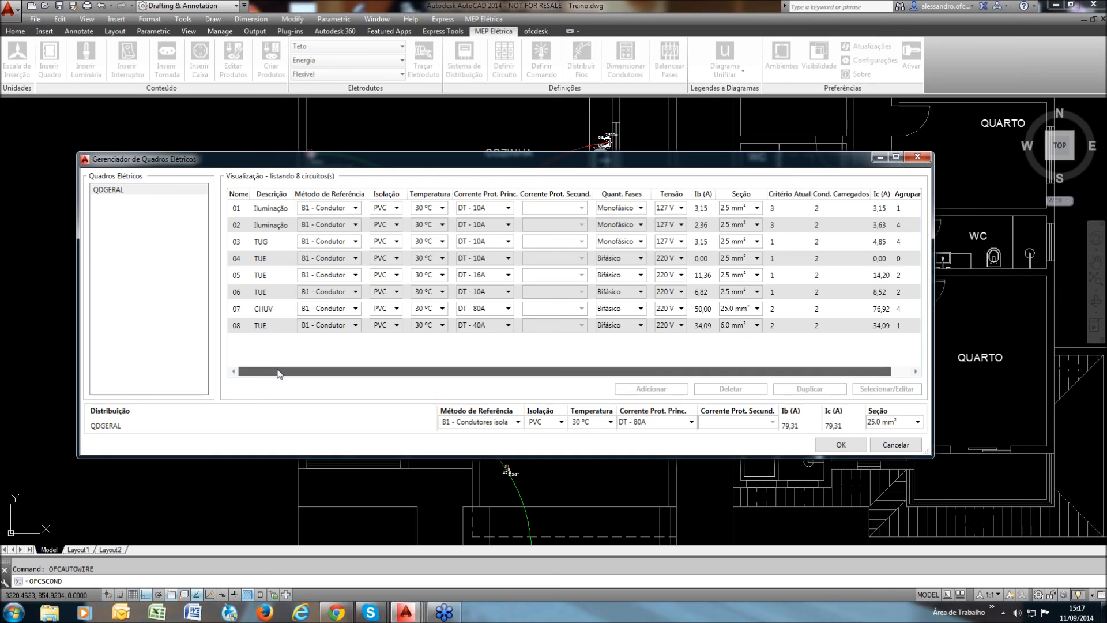
drag(277, 373, 296, 372)
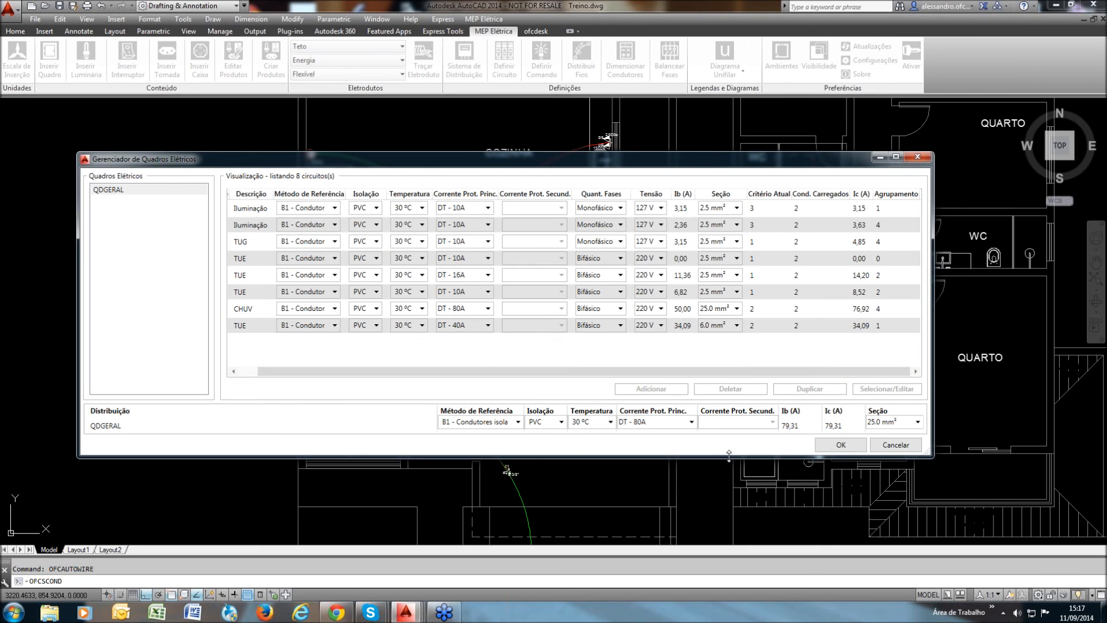
click(518, 423)
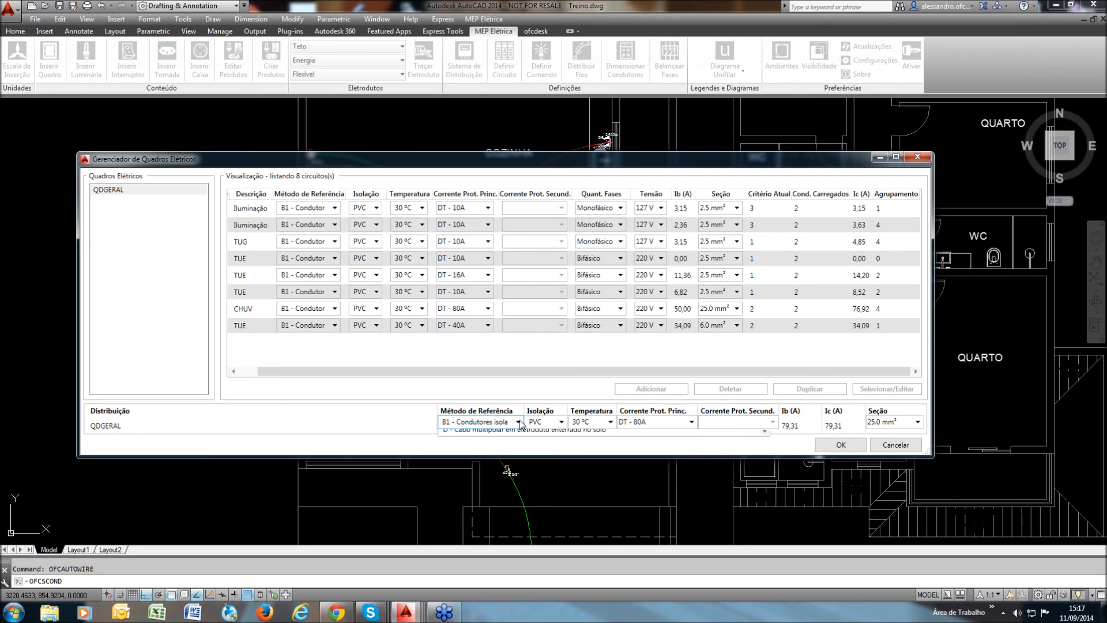
click(479, 510)
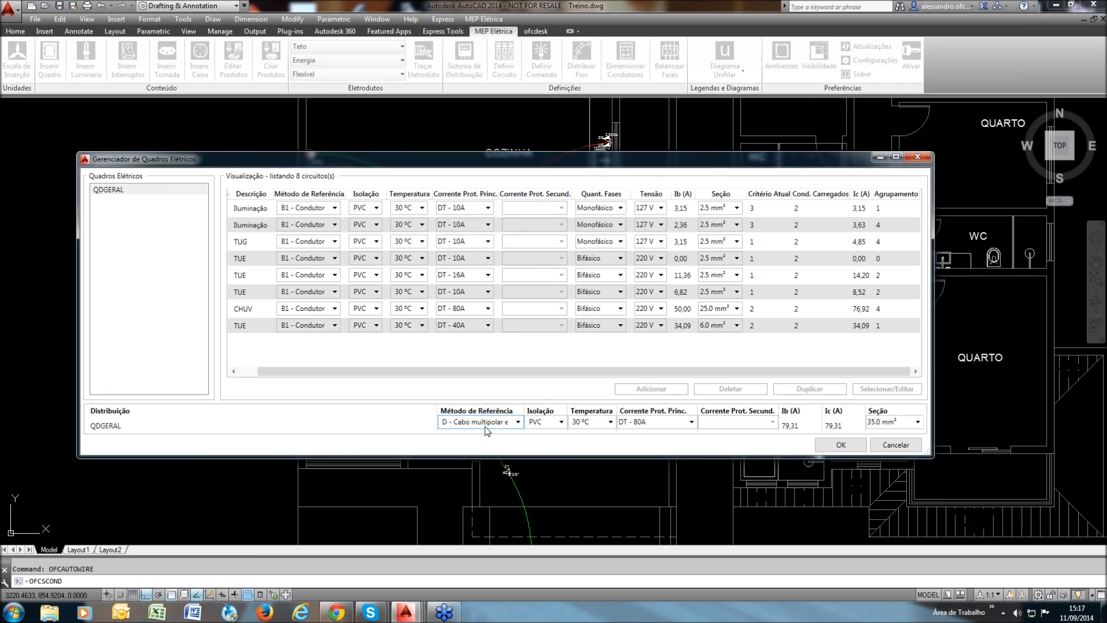
click(840, 446)
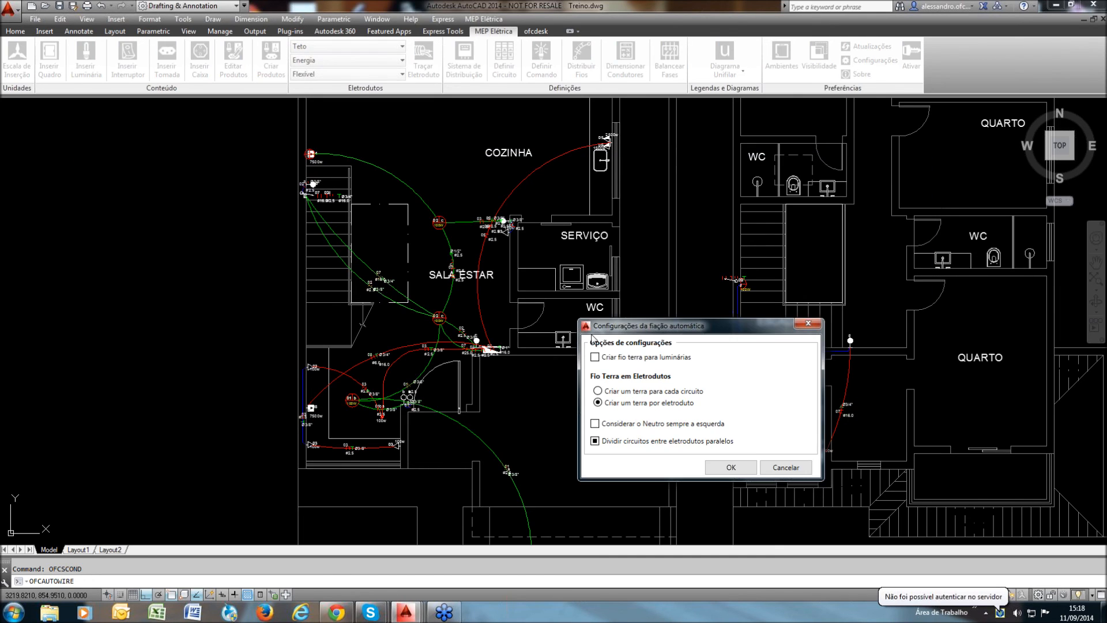
Redistribute the wires with the current automatic wiring options so the plan uses the new conductor sizing
click(731, 466)
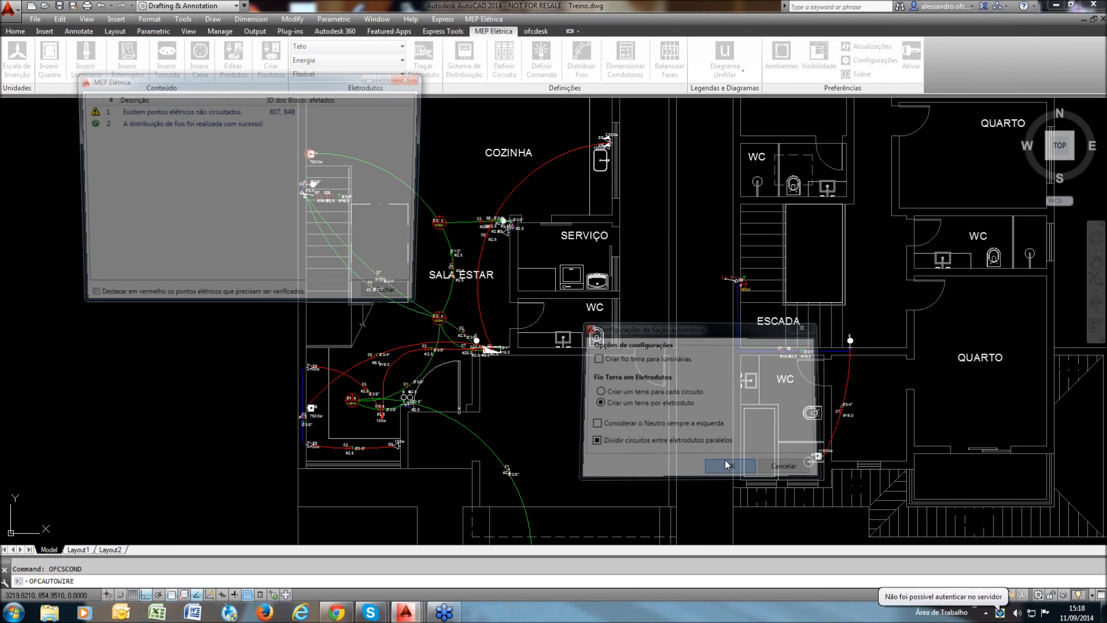
scroll(547, 356, up, 2)
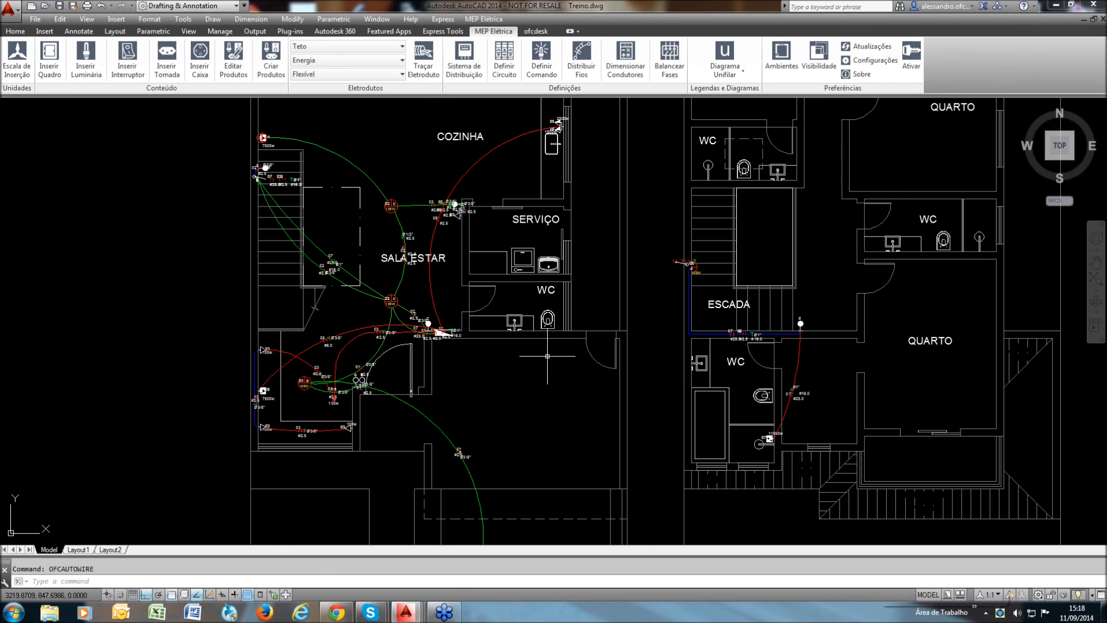
scroll(537, 363, down, 2)
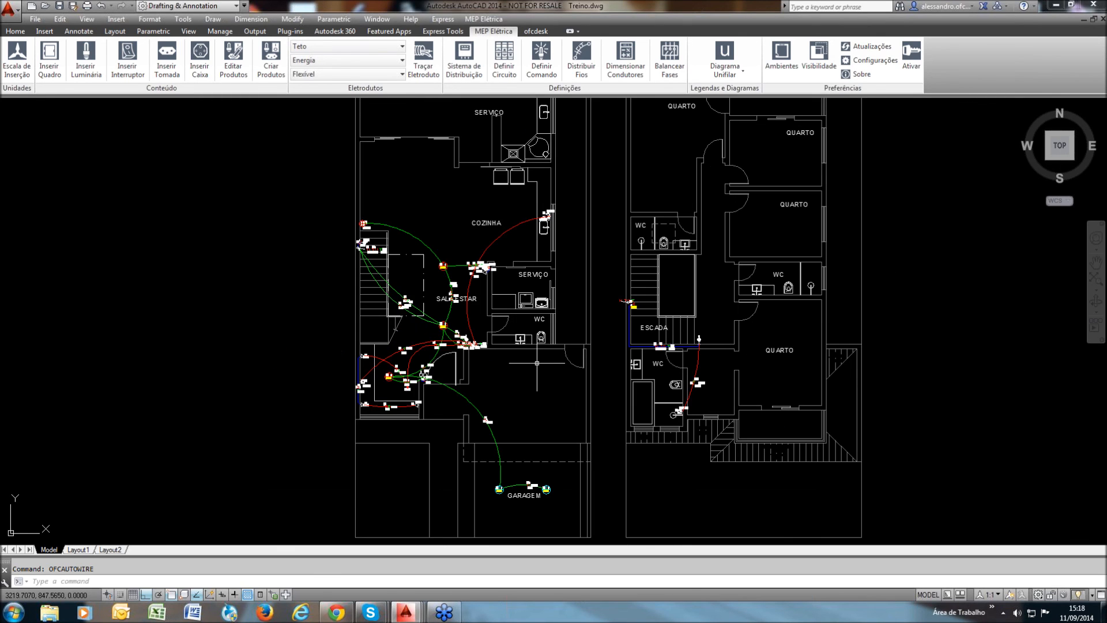
Switch to Modelo_planta_pavimentos_circuitados.dwg, try distributing the wires with the current options and locate the flagged electrical point
key(ctrl+Tab)
scroll(533, 324, down, 2)
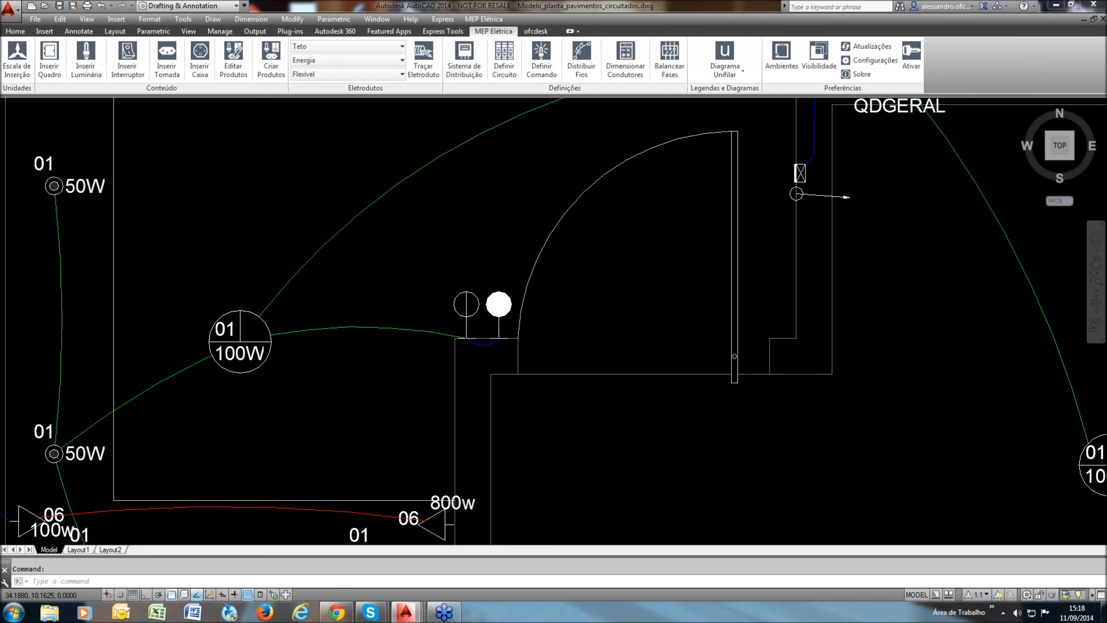
scroll(419, 431, down, 3)
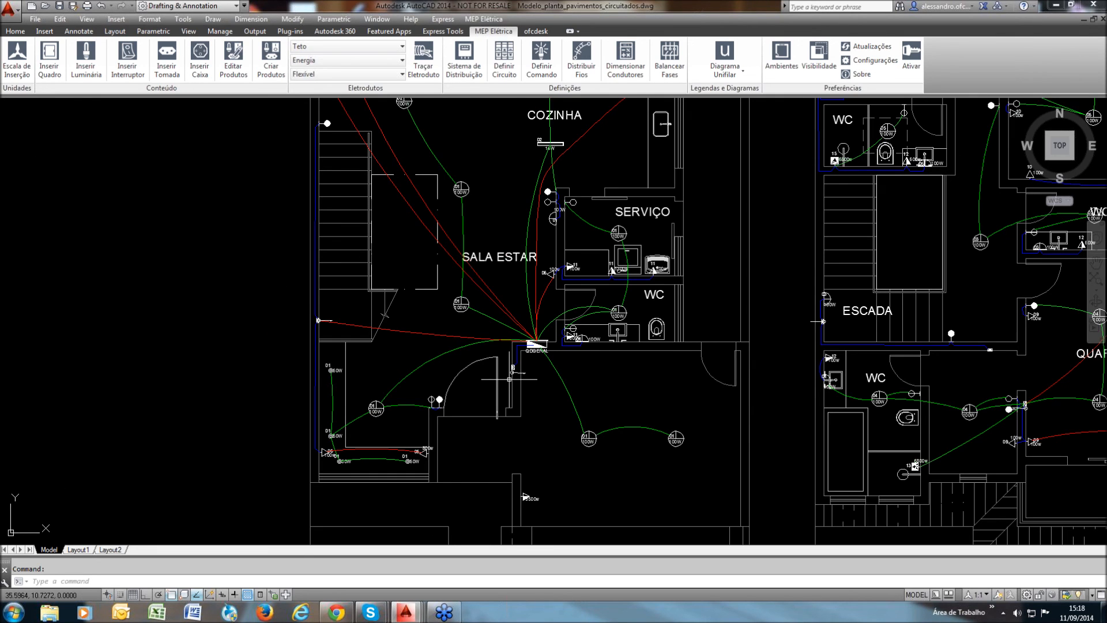
scroll(509, 379, up, 2)
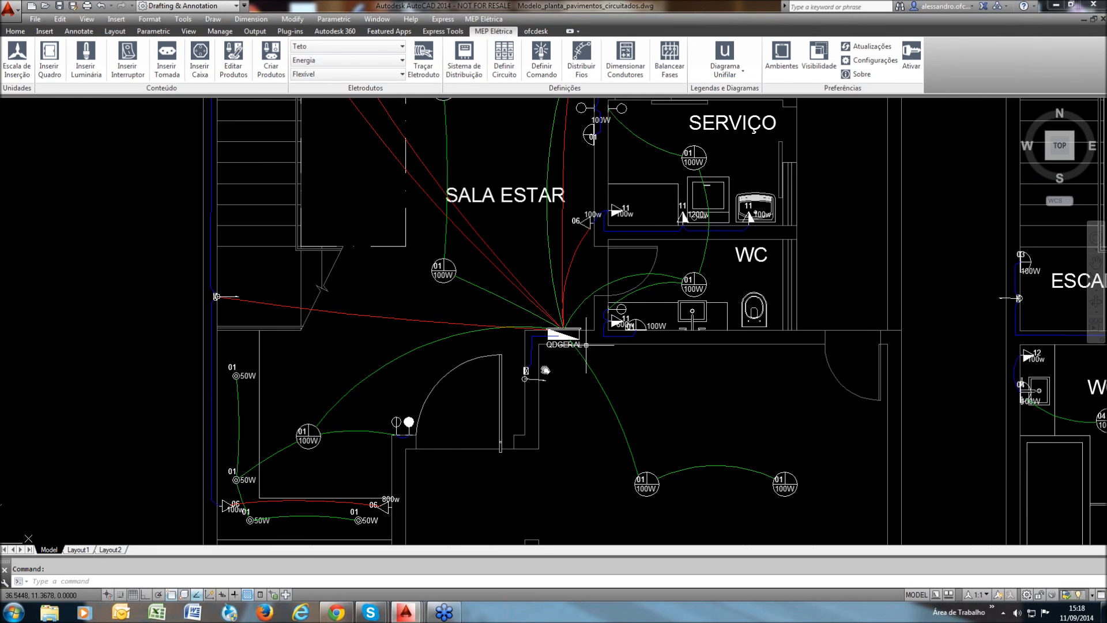
scroll(533, 379, down, 4)
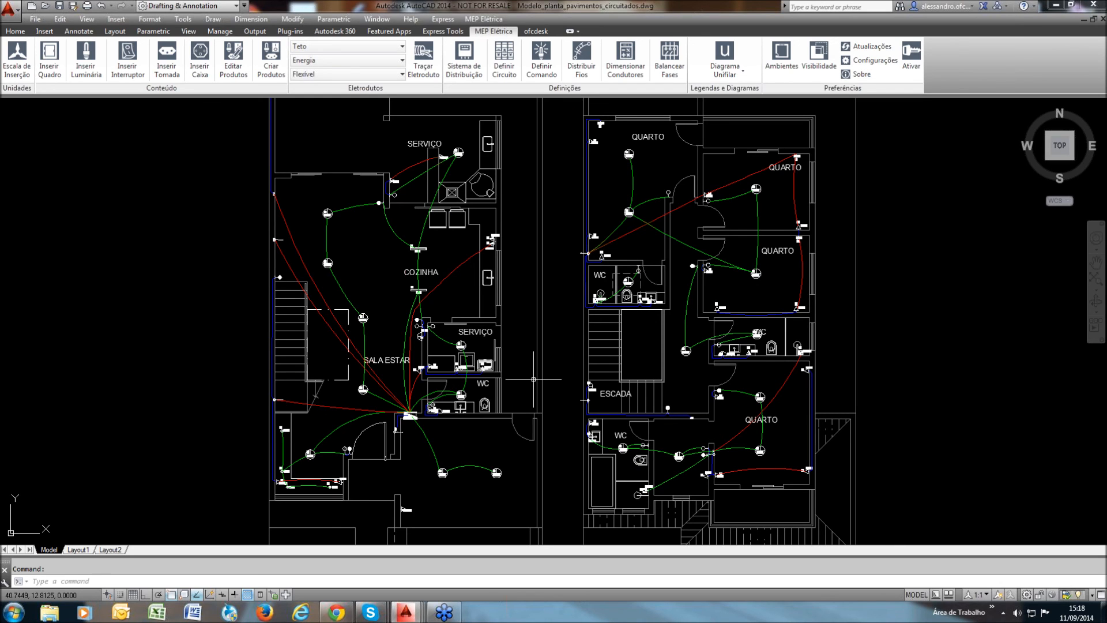
middle_drag(534, 379, 547, 379)
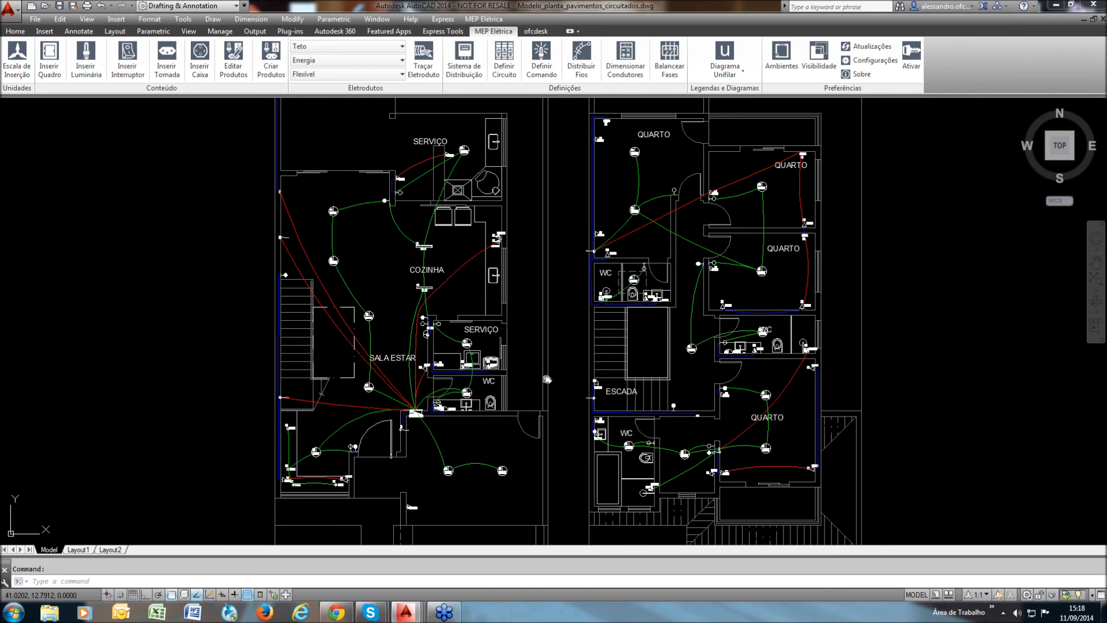
scroll(547, 378, down, 2)
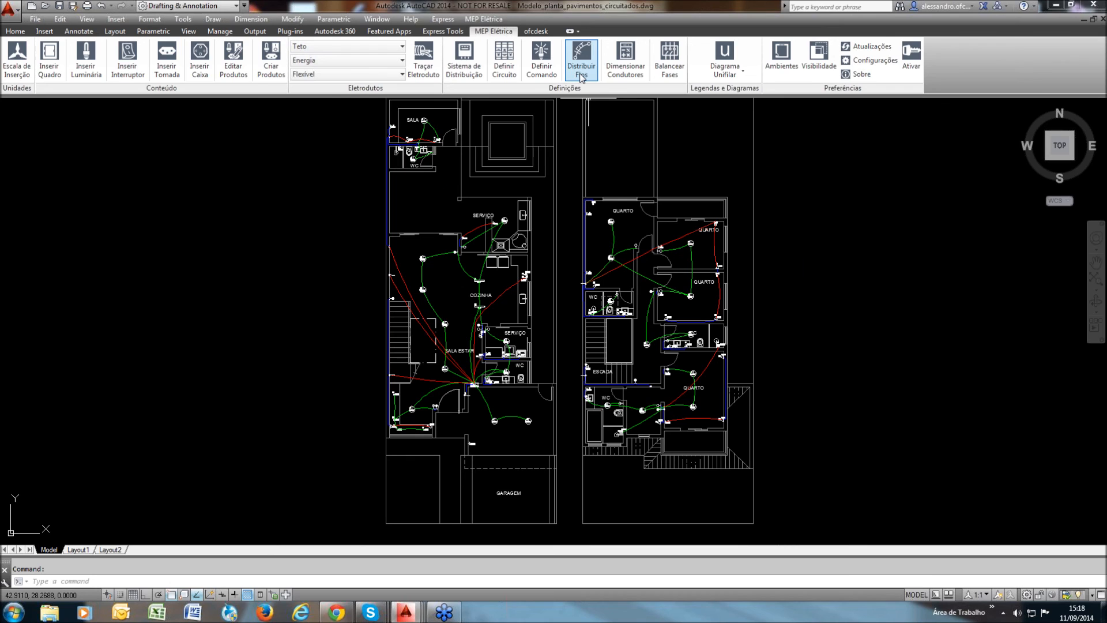
click(581, 75)
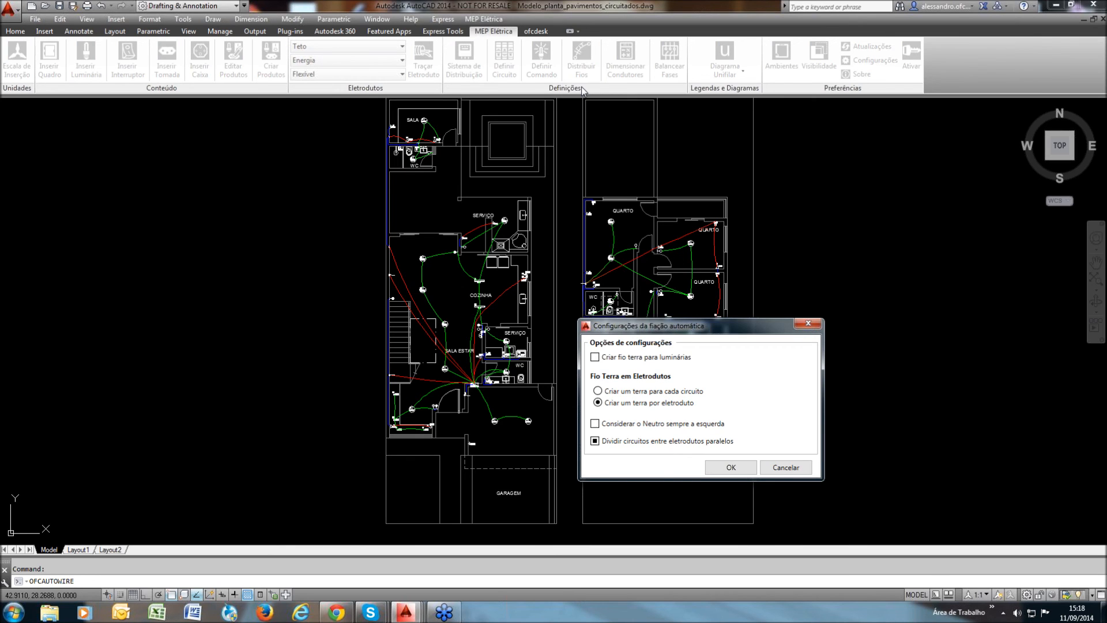
key(Return)
click(259, 154)
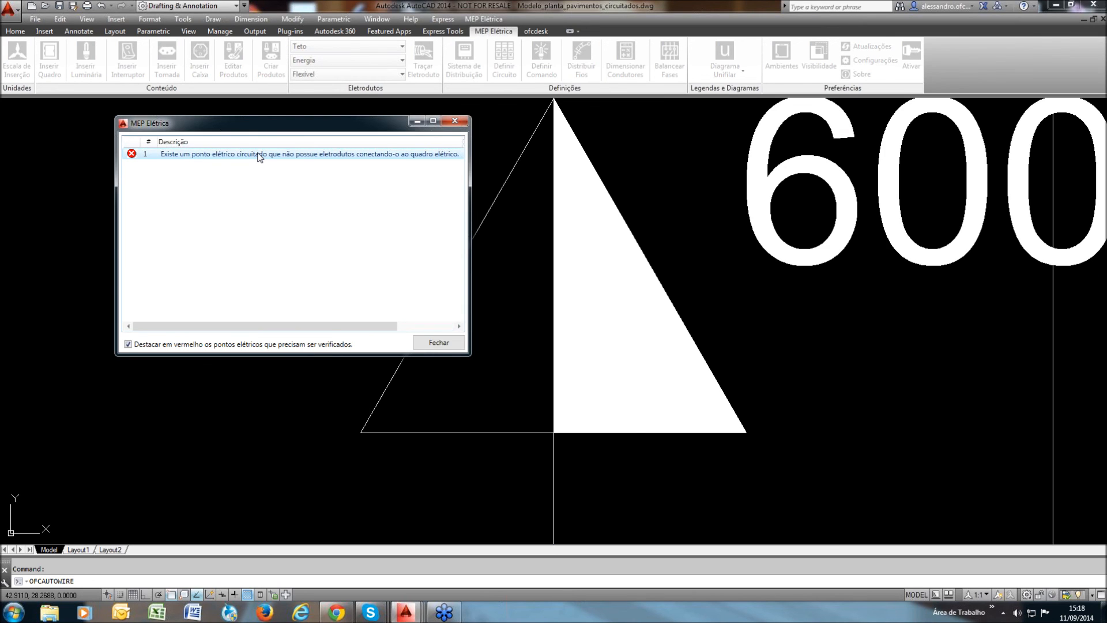
click(439, 342)
Check the circuits around QDGERAL and the upper floor, and try the wire distribution again with the same options
scroll(692, 254, up, 3)
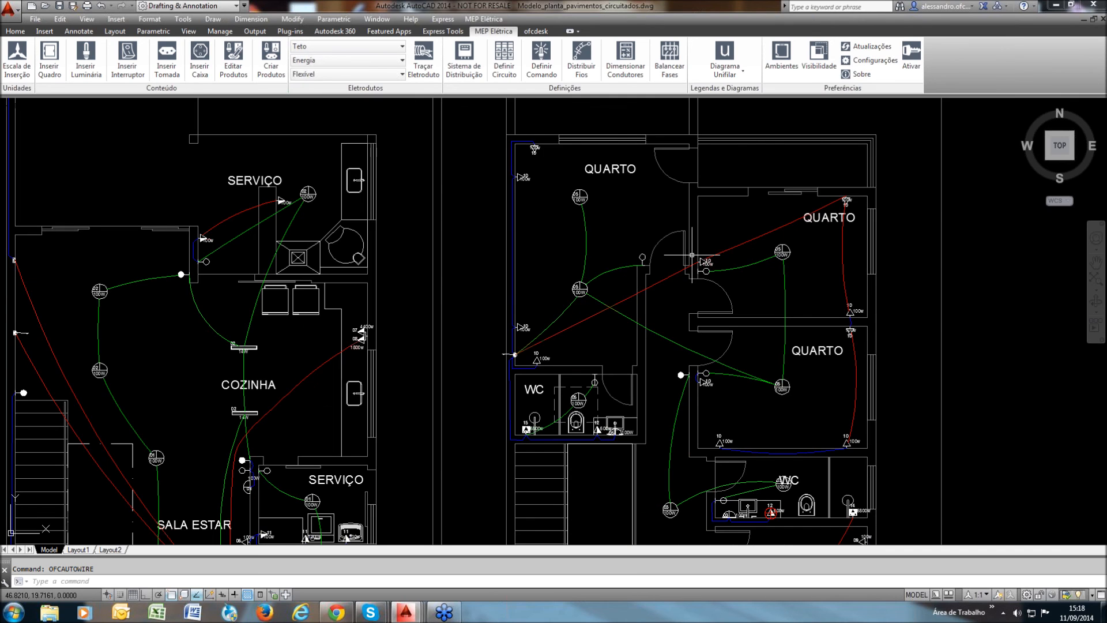
scroll(640, 279, down, 2)
middle_drag(640, 279, 677, 200)
scroll(340, 487, up, 4)
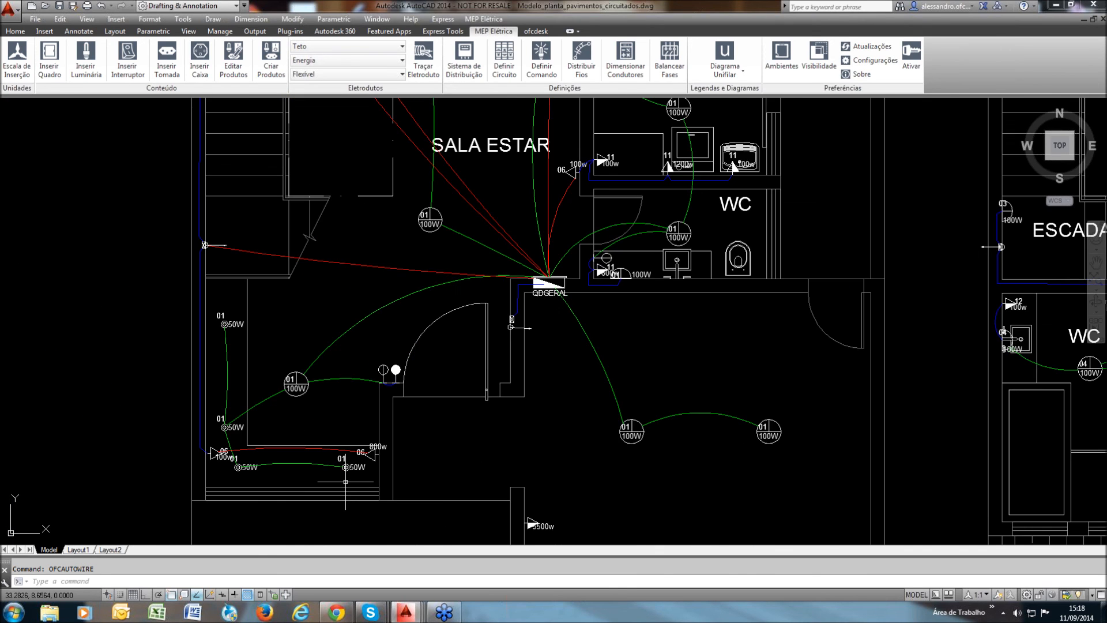
middle_drag(497, 345, 487, 367)
scroll(480, 380, down, 2)
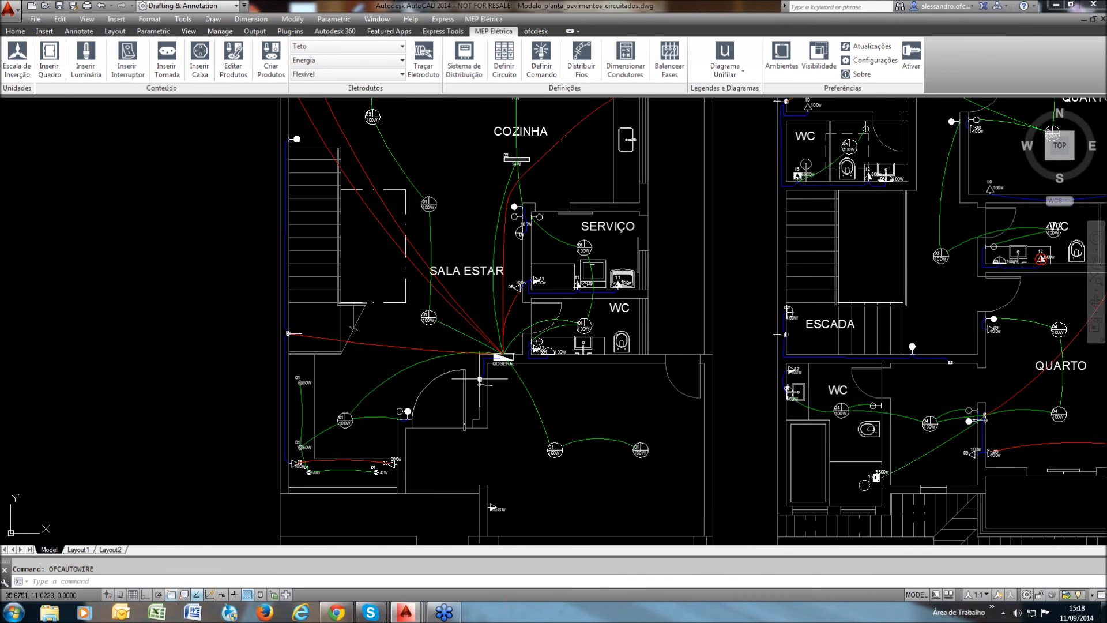
scroll(479, 379, down, 2)
key(Return)
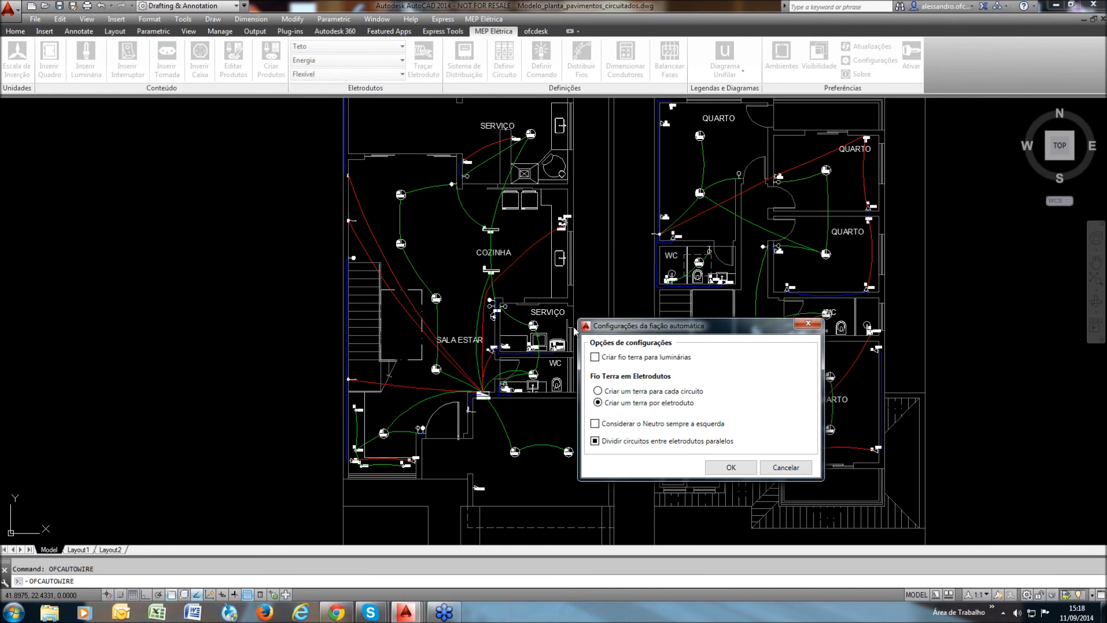
click(729, 467)
Delete the 5500w outlet beside the garage wall and try distributing the wires again
middle_drag(546, 263, 548, 254)
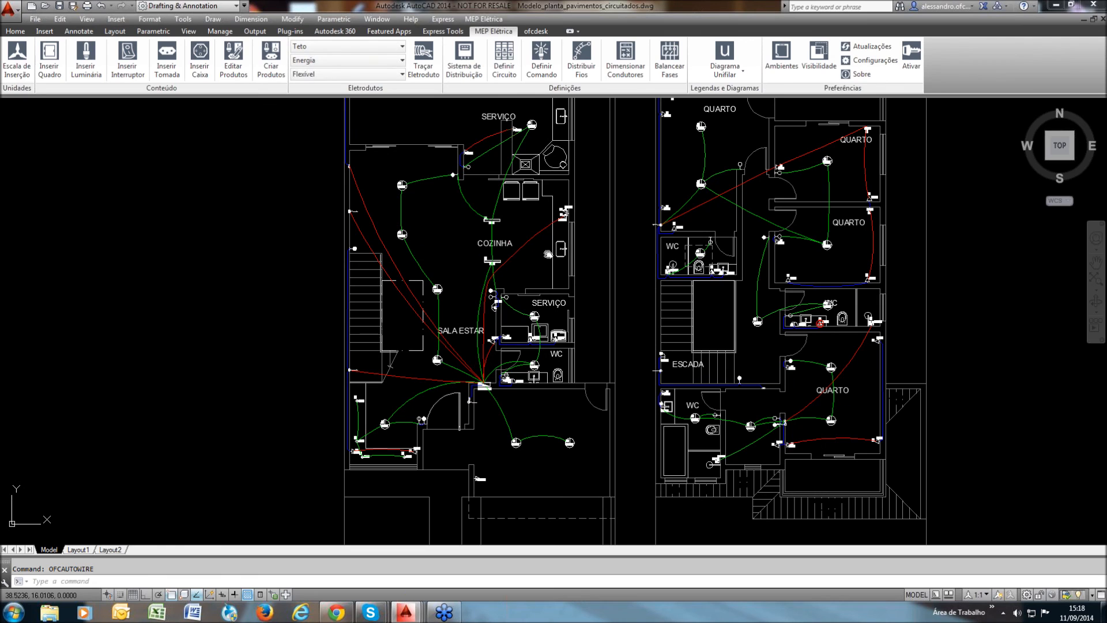
scroll(521, 445, up, 5)
scroll(522, 445, down, 2)
mouse_move(522, 445)
middle_down()
mouse_move(490, 407)
mouse_move(524, 438)
middle_up()
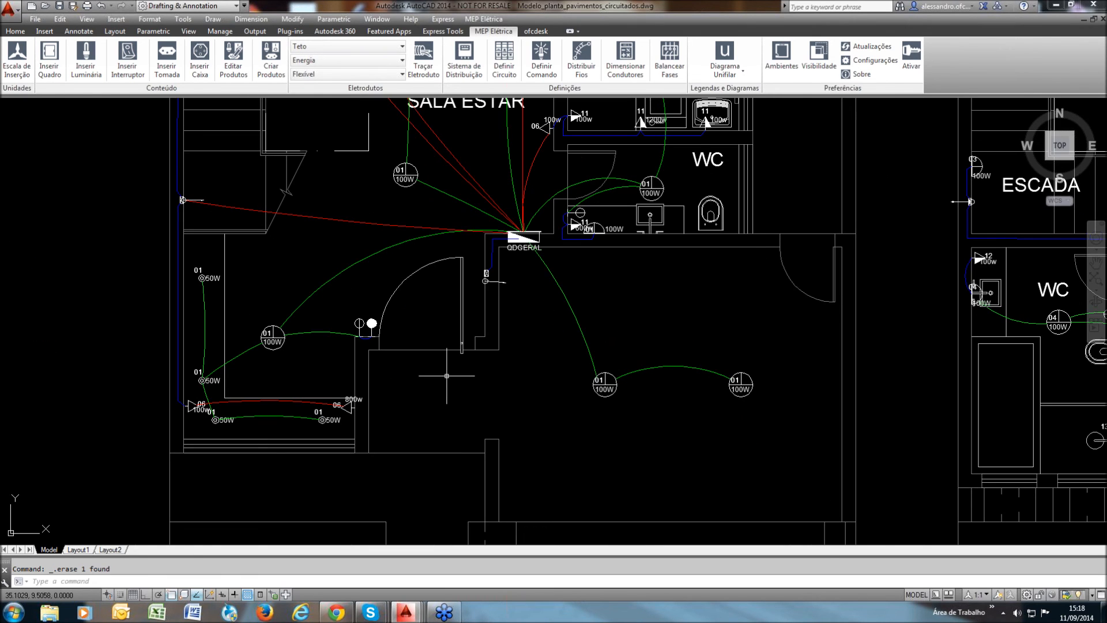
scroll(470, 335, down, 2)
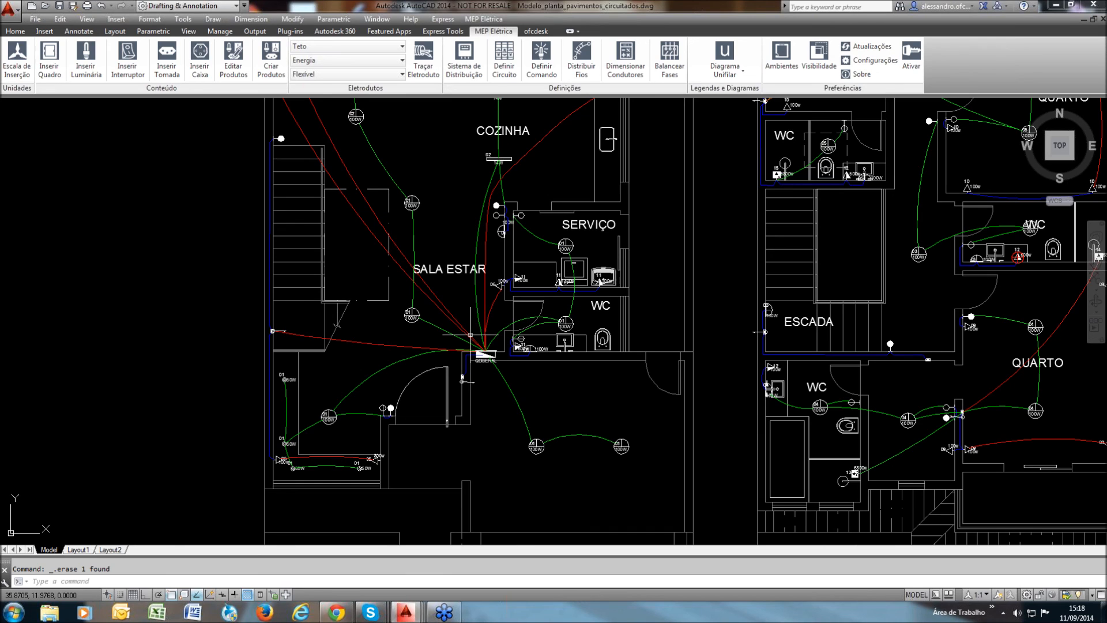
middle_drag(470, 334, 444, 422)
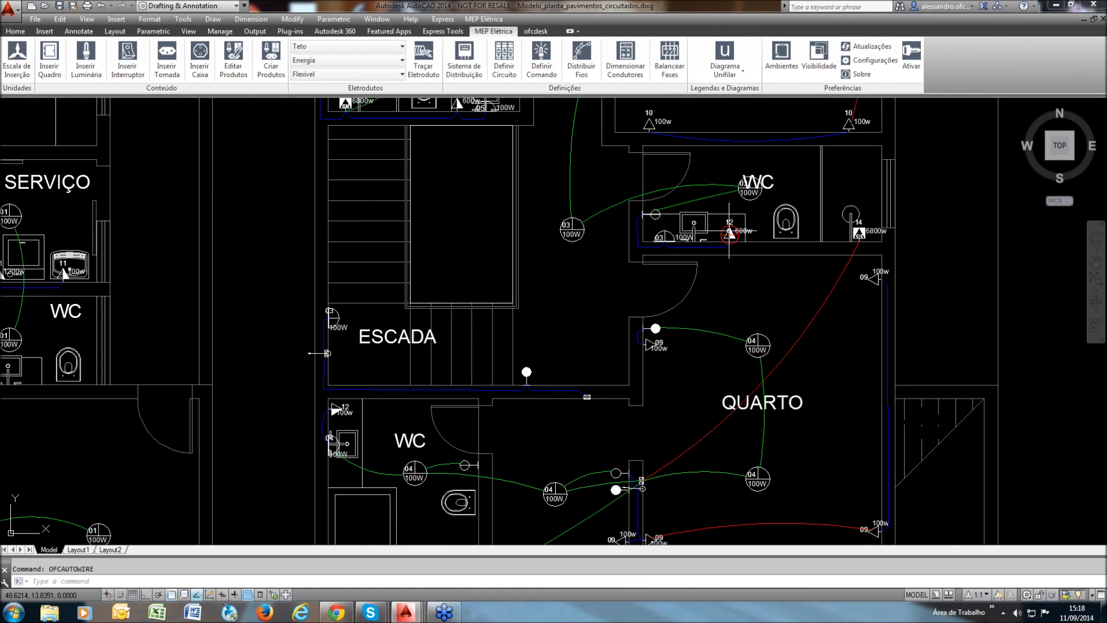
Delete the 600w outlet of circuit 12 and its wall conduit in the upper-floor WC beside the staircase hall
scroll(738, 231, up, 6)
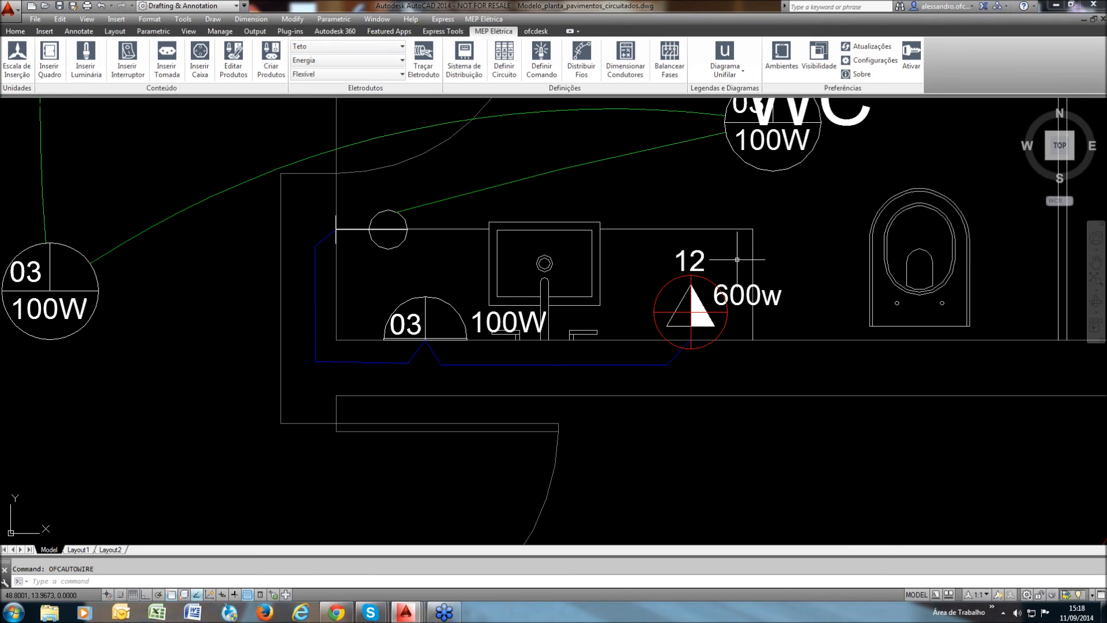
click(593, 366)
key(Delete)
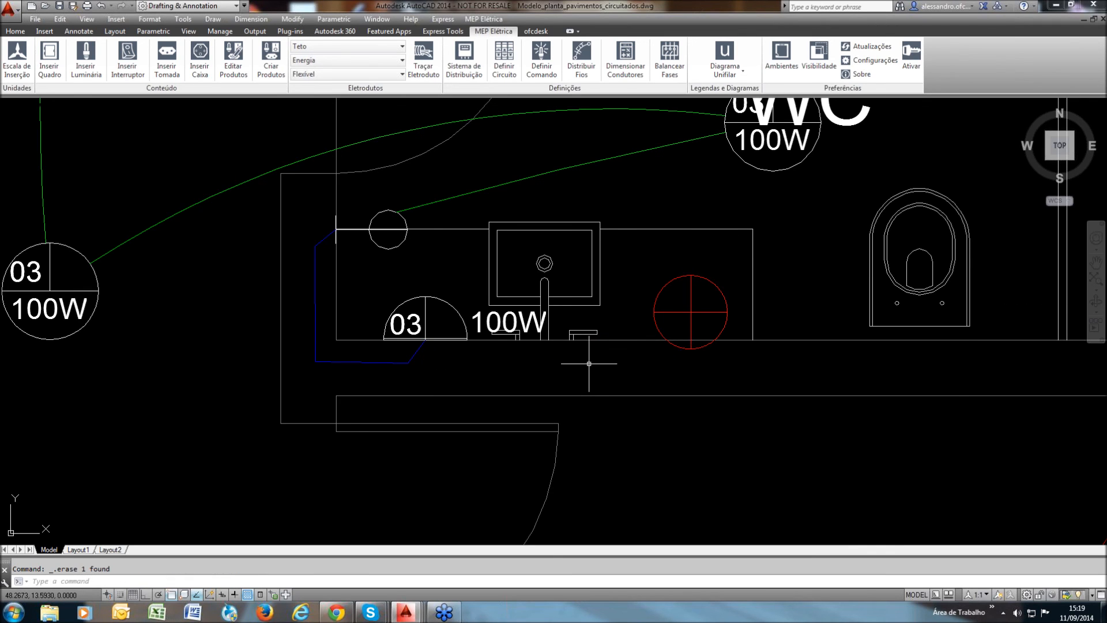
scroll(591, 355, down, 2)
scroll(623, 331, down, 6)
Retry the wire distribution and zoom to the electrical point reported as not connected to the panel
click(581, 60)
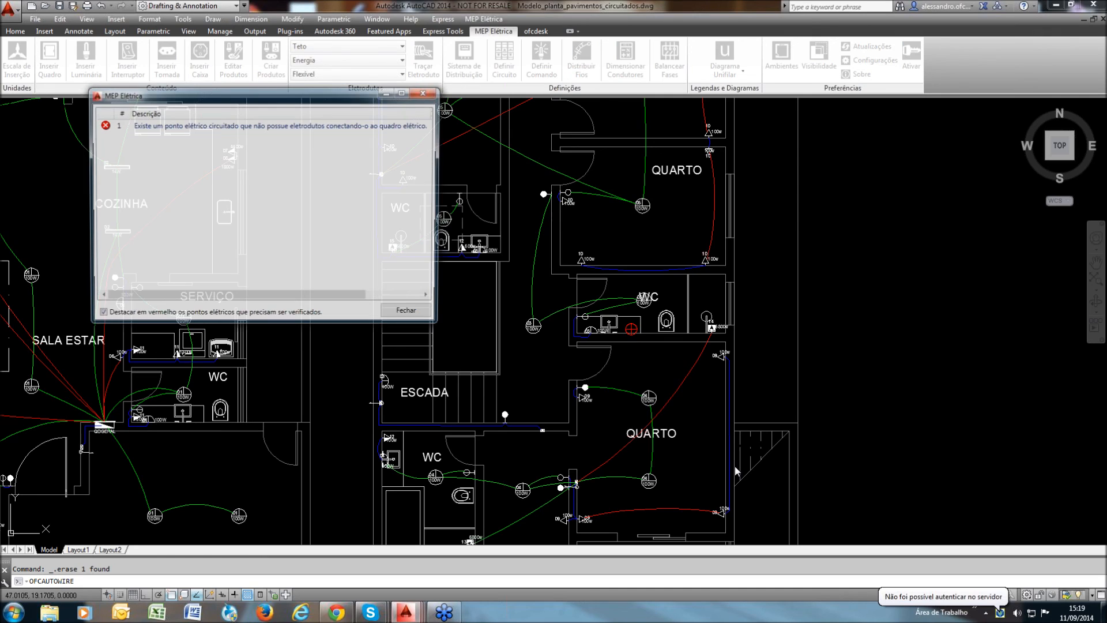
click(260, 128)
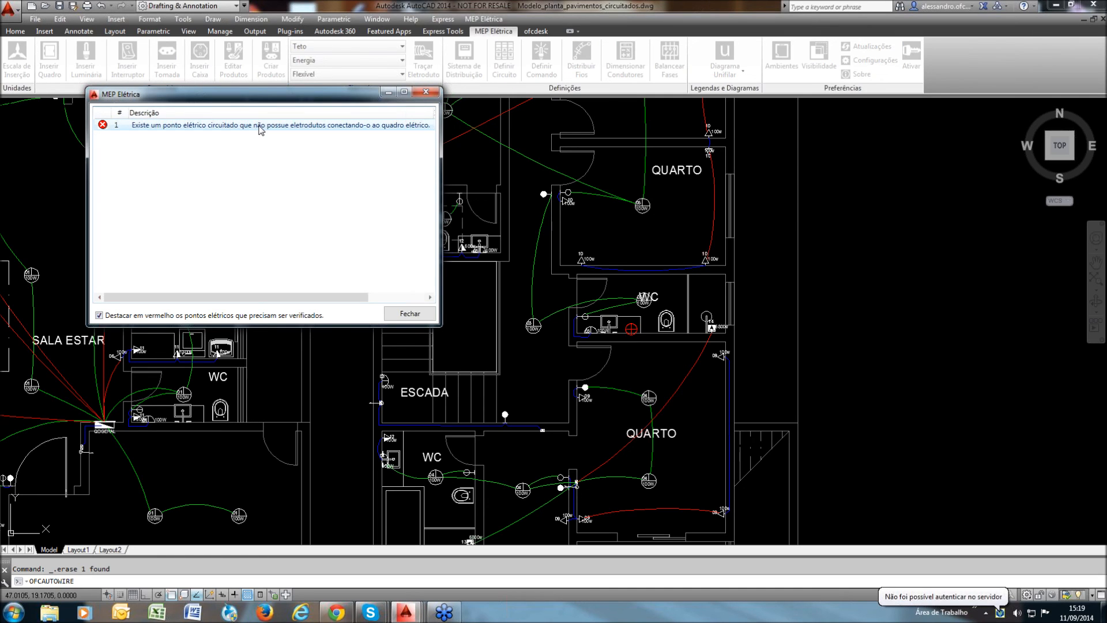
double_click(260, 126)
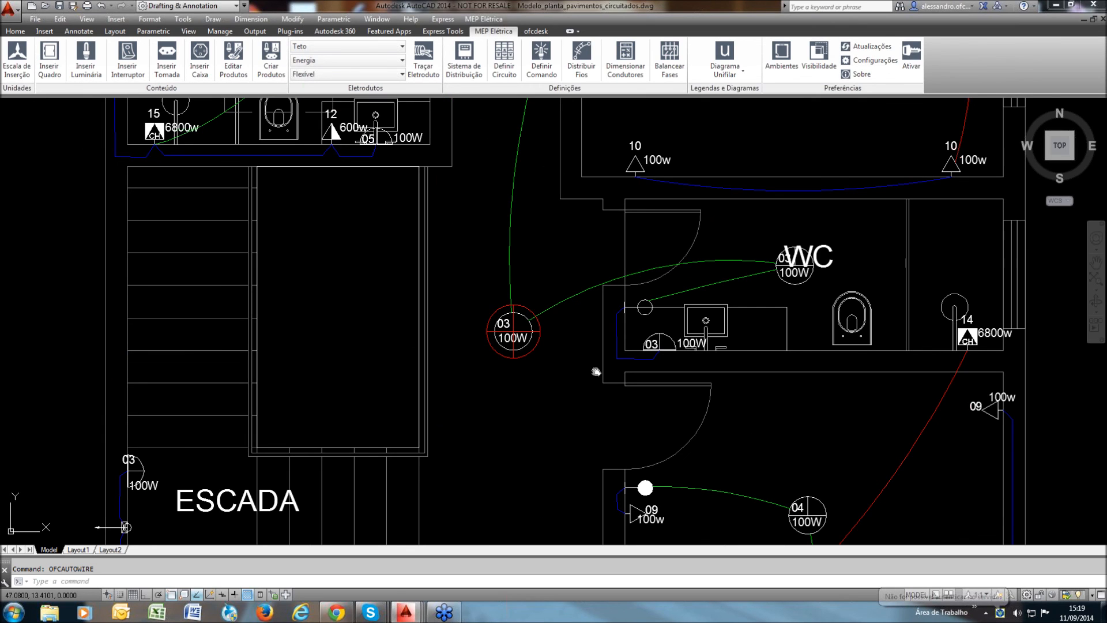
Open Modelo_planta_pavimentos_circuitados.dwg again as a read-only copy and examine its conduits on both floors
middle_drag(596, 372, 643, 336)
scroll(642, 336, down, 2)
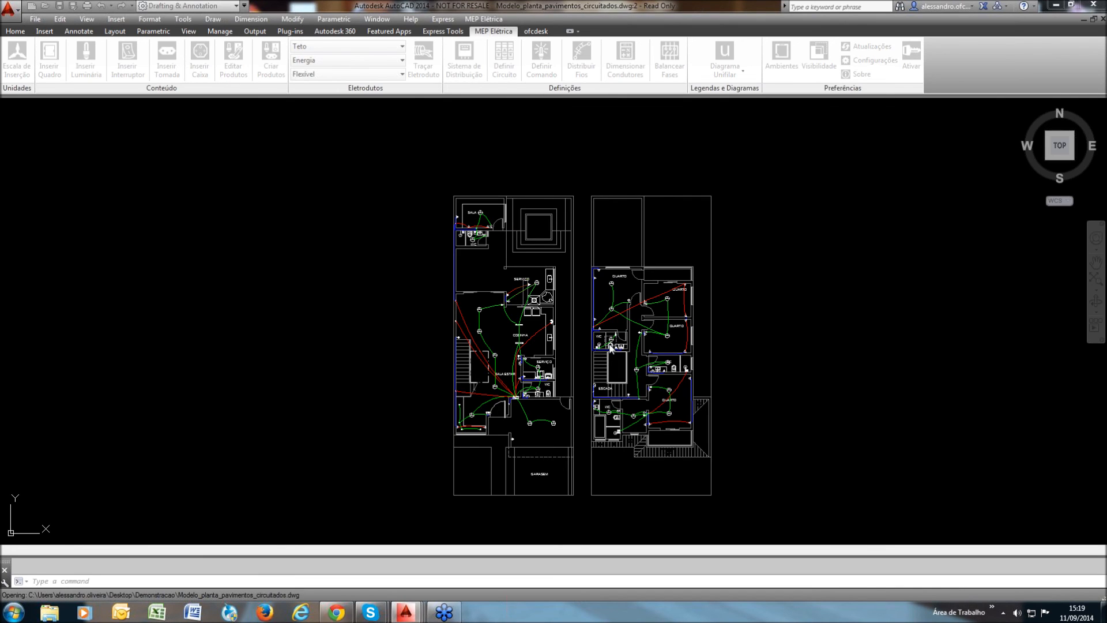
scroll(611, 349, up, 4)
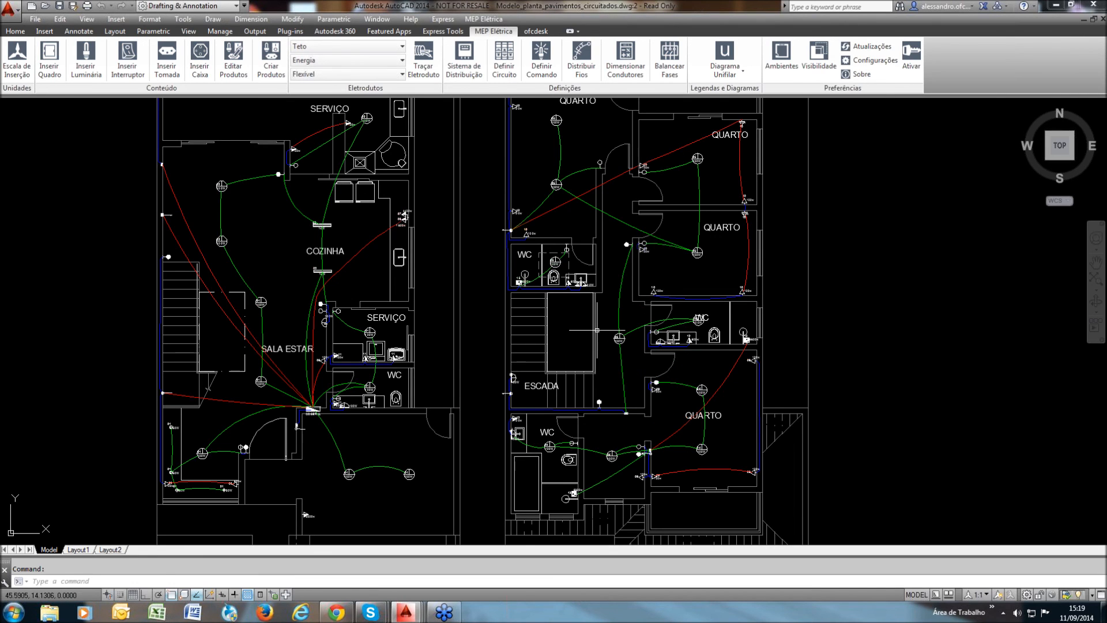
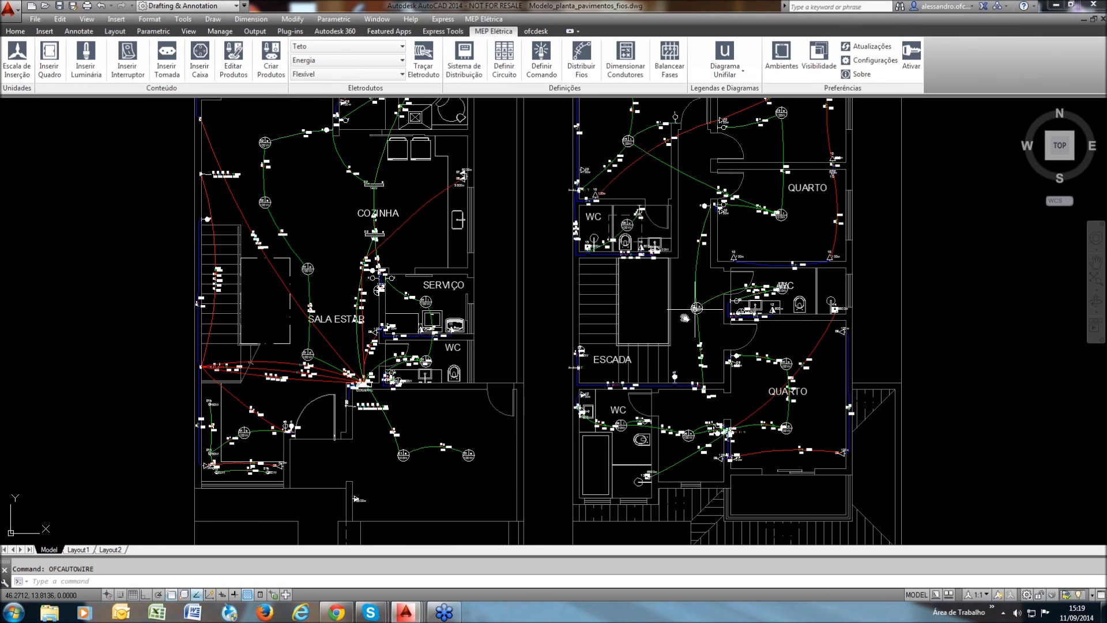
In Modelo_planta_pavimentos_fios.dwg, copy both complete floor plans from their lower corner to a free area directly above the originals
scroll(562, 369, down, 4)
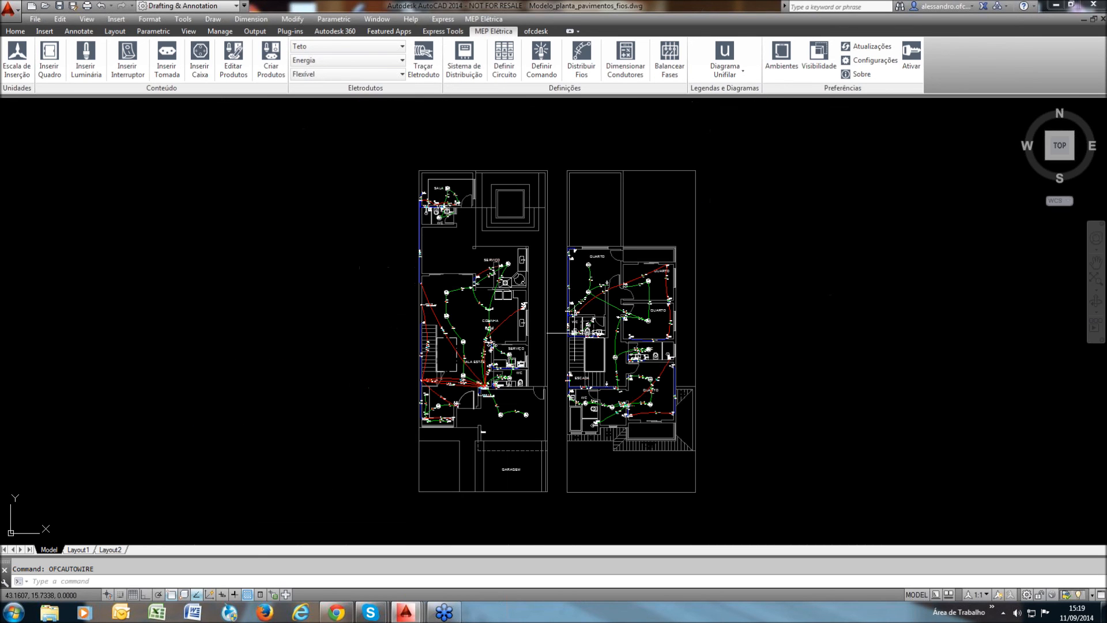
middle_drag(507, 364, 526, 360)
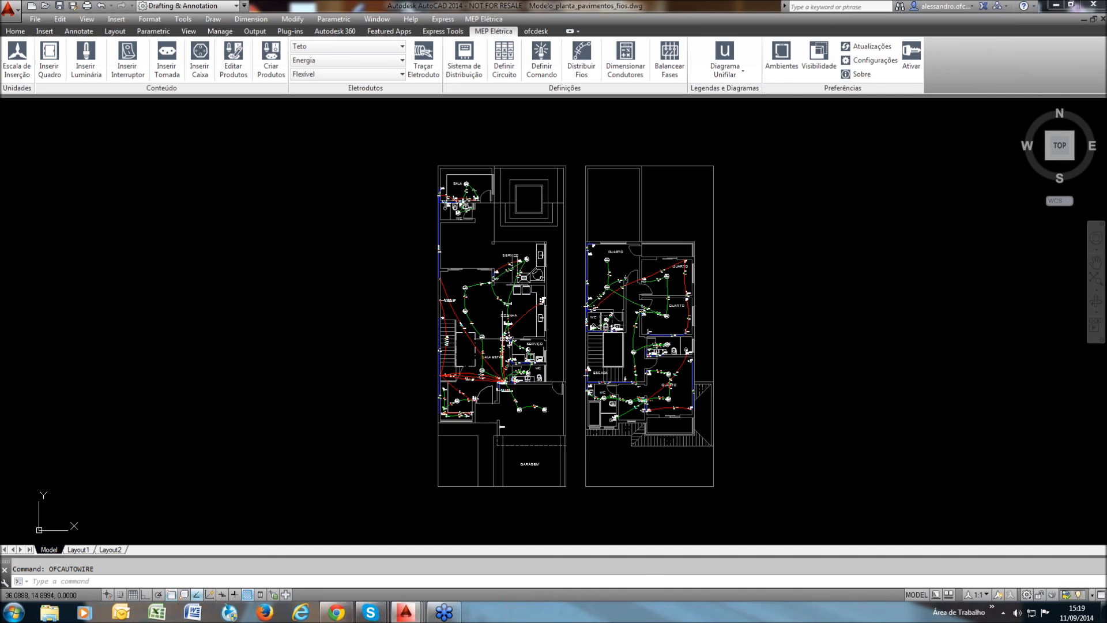
middle_drag(697, 374, 695, 390)
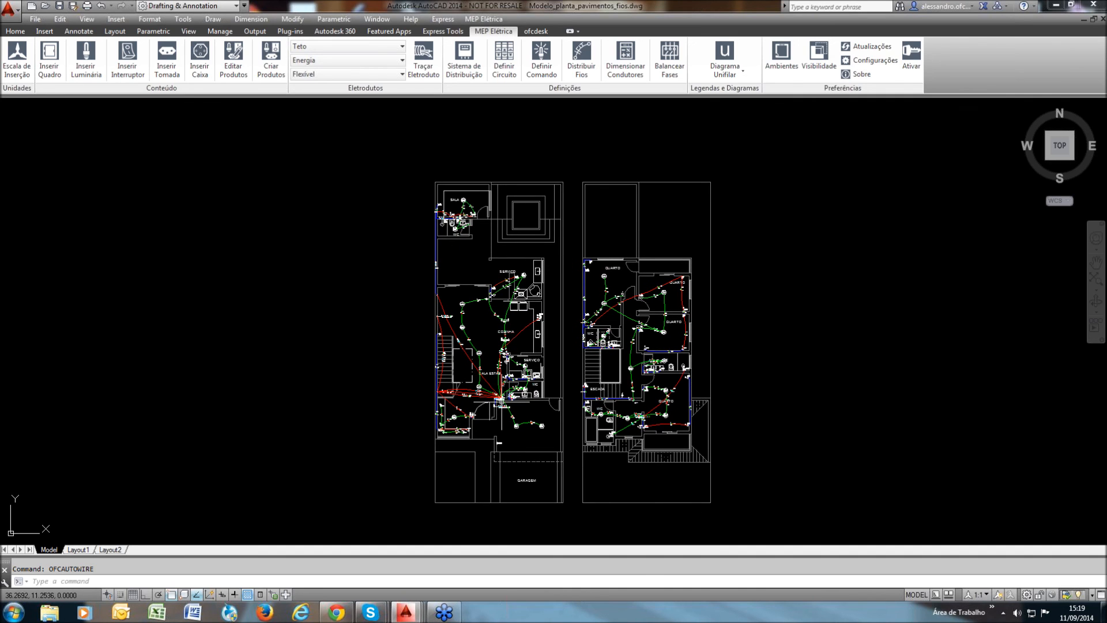
middle_drag(580, 394, 579, 386)
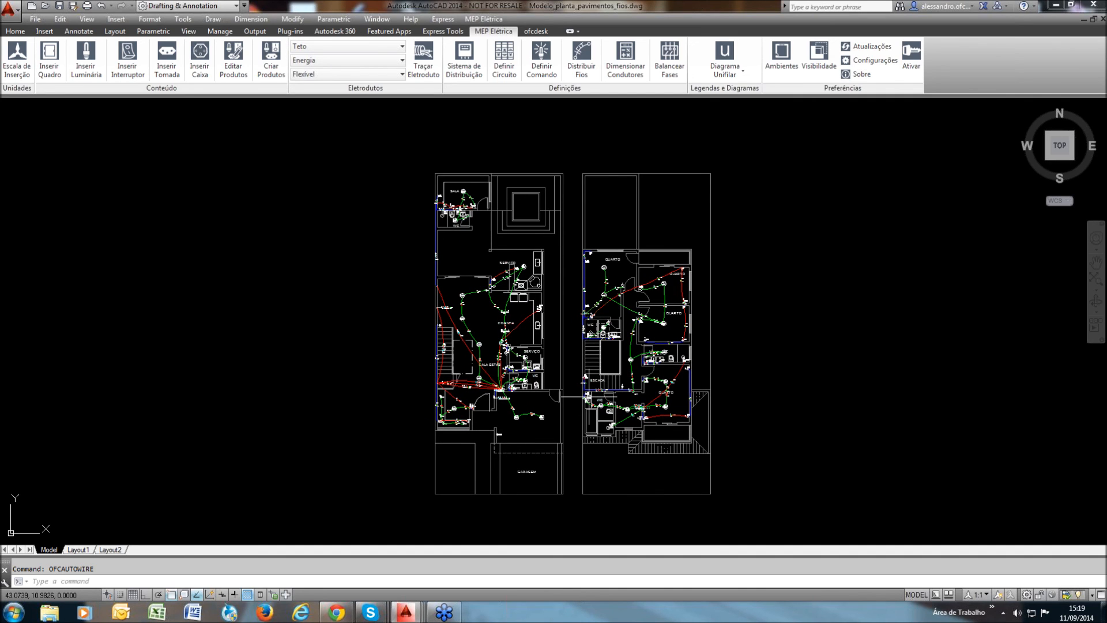
text(CP)
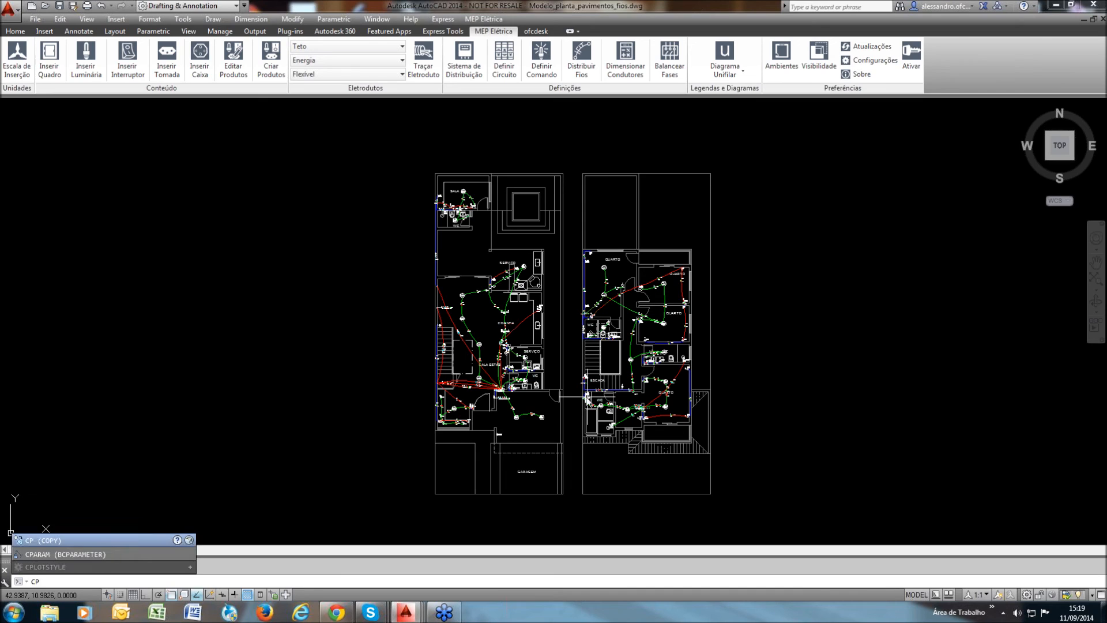
key(Return)
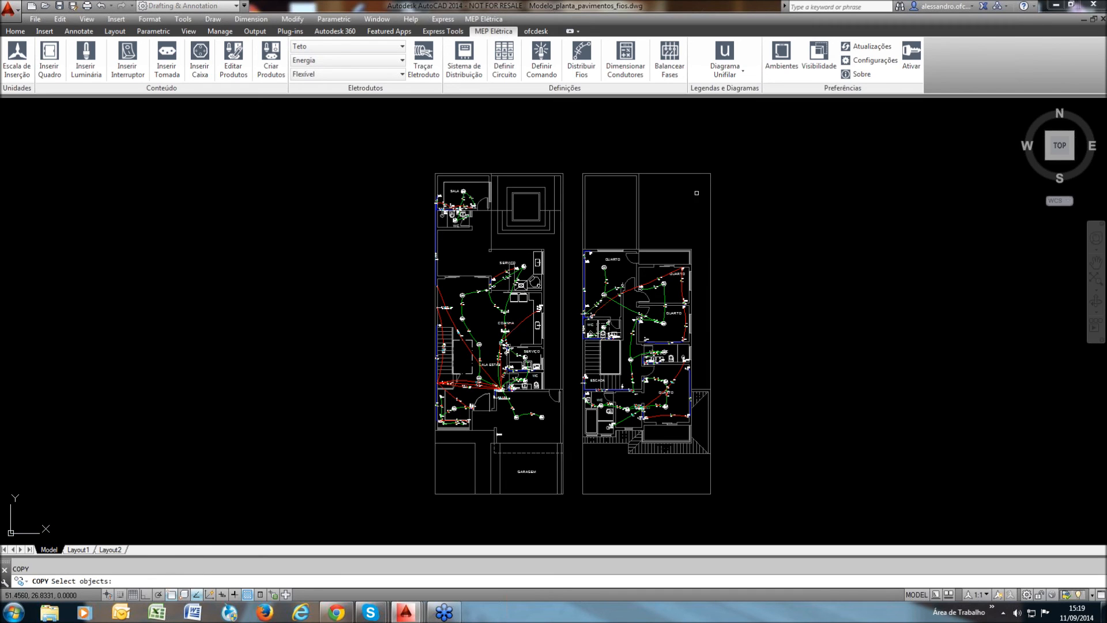
click(759, 149)
click(396, 510)
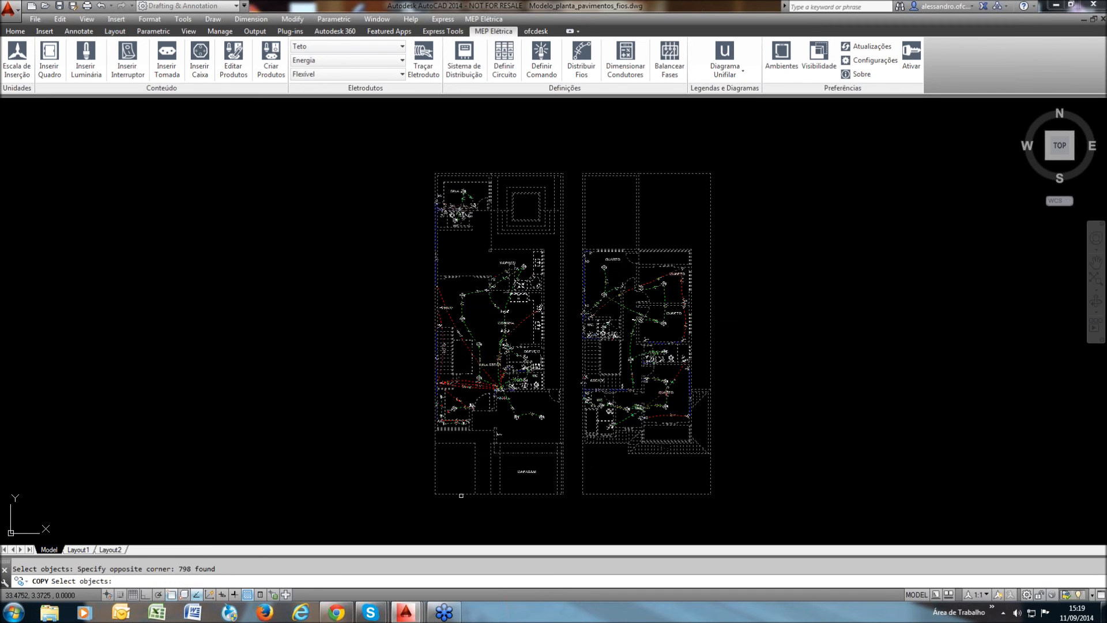
key(Return)
click(435, 495)
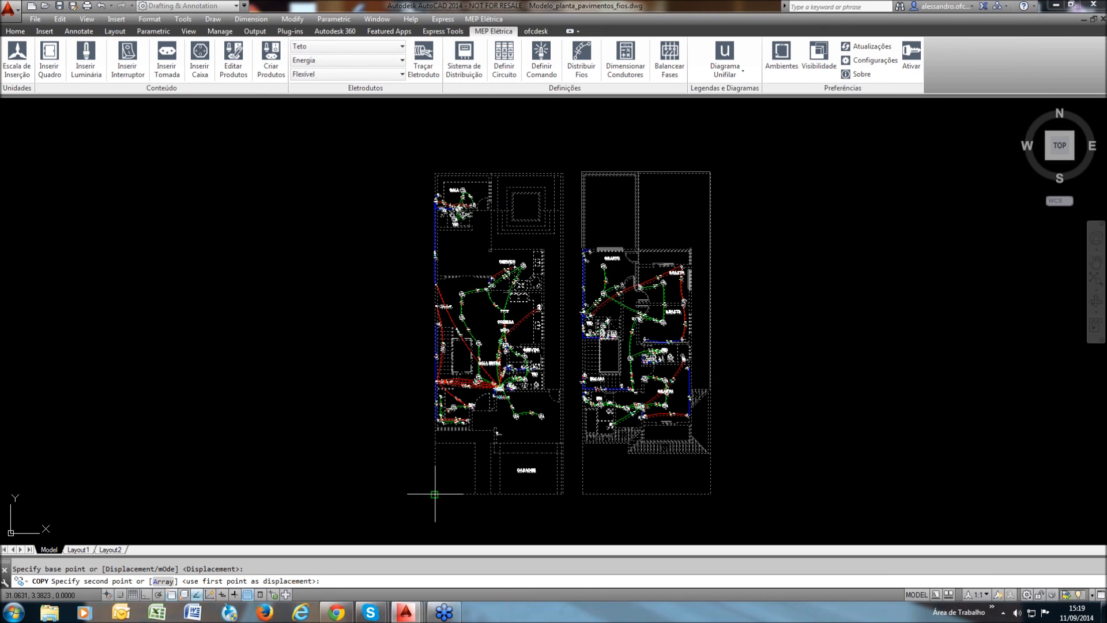
scroll(435, 494, down, 2)
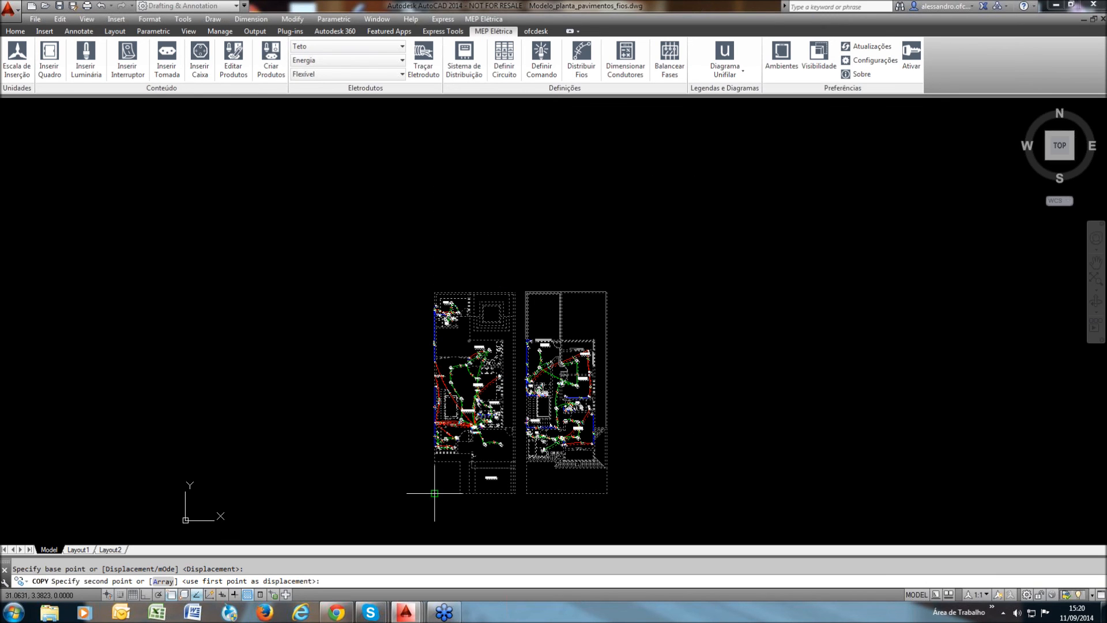
click(435, 279)
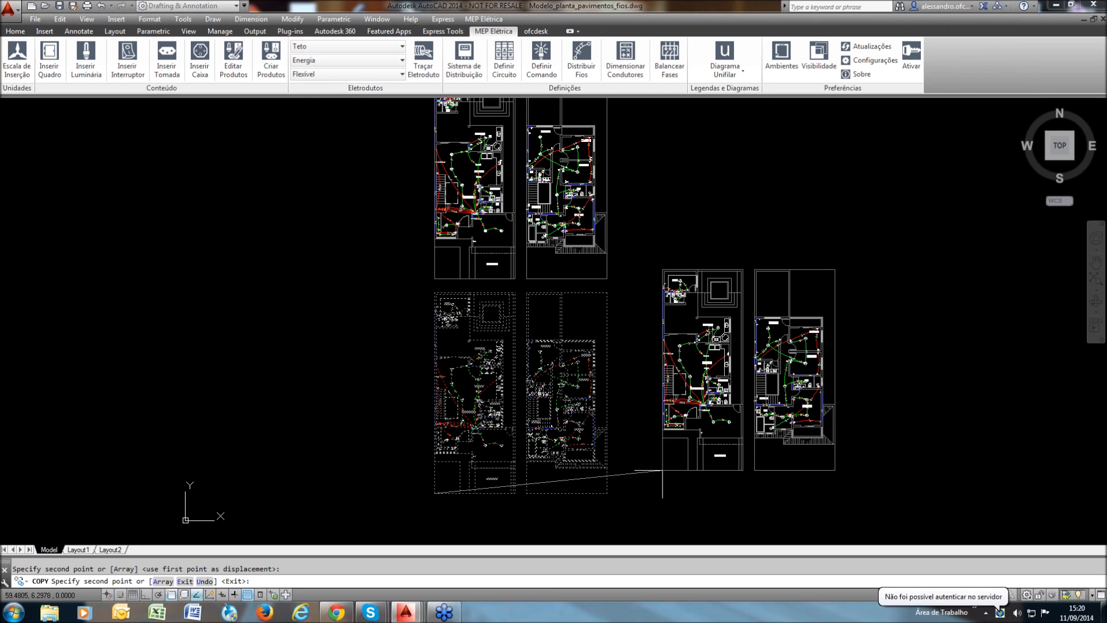
key(Return)
middle_drag(636, 449, 634, 460)
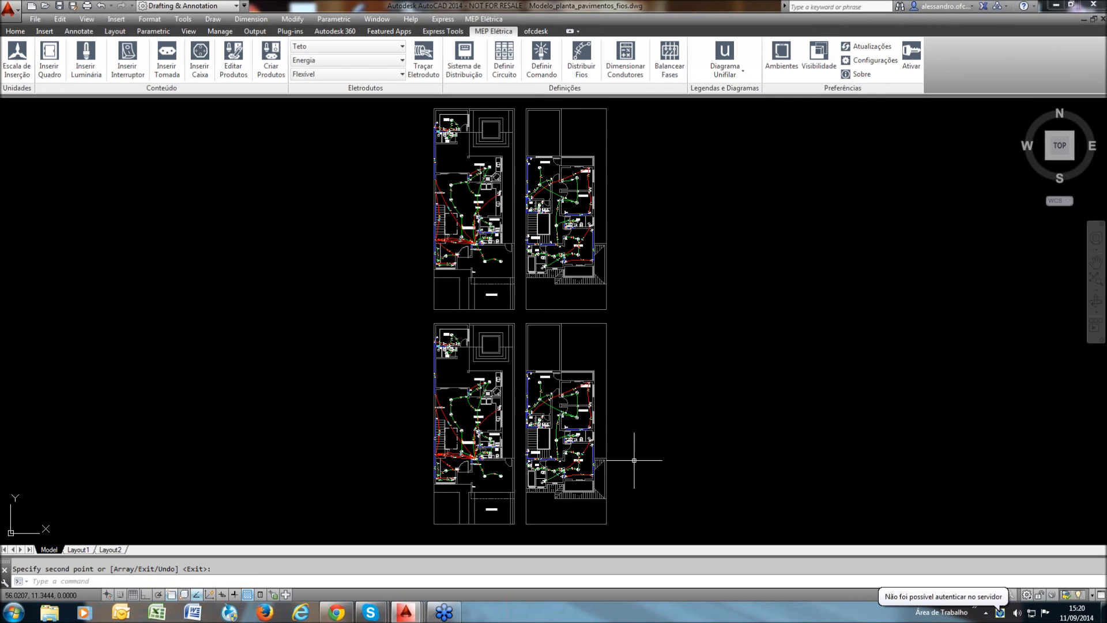
Mirror all four floor plans about a vertical line just beside the ground-floor plans, keeping the source objects
scroll(605, 401, down, 2)
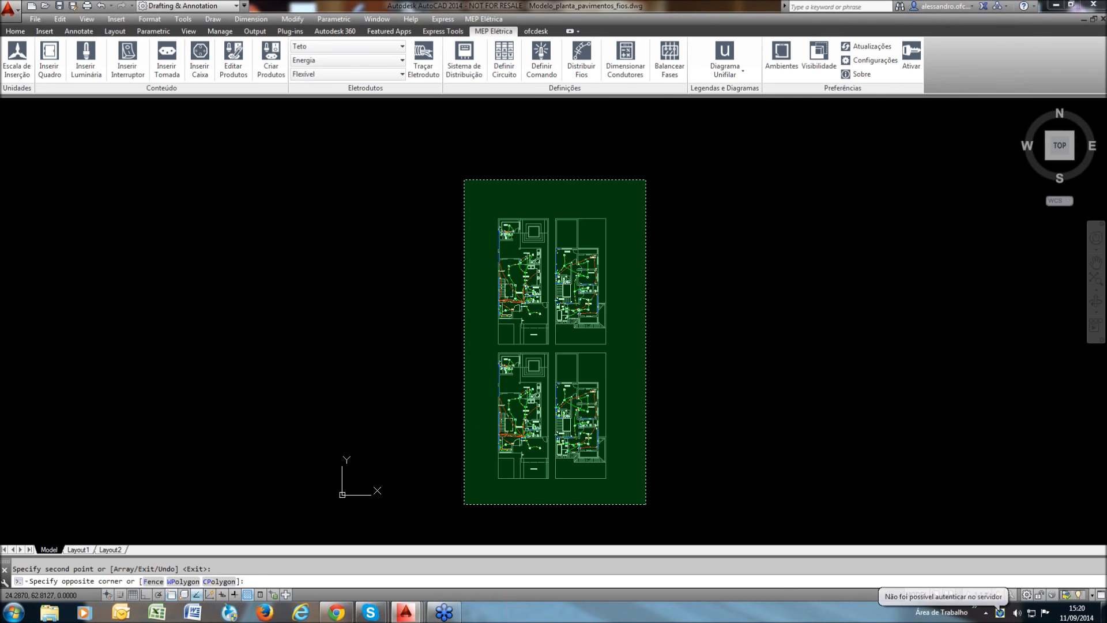
click(464, 179)
text(mi)
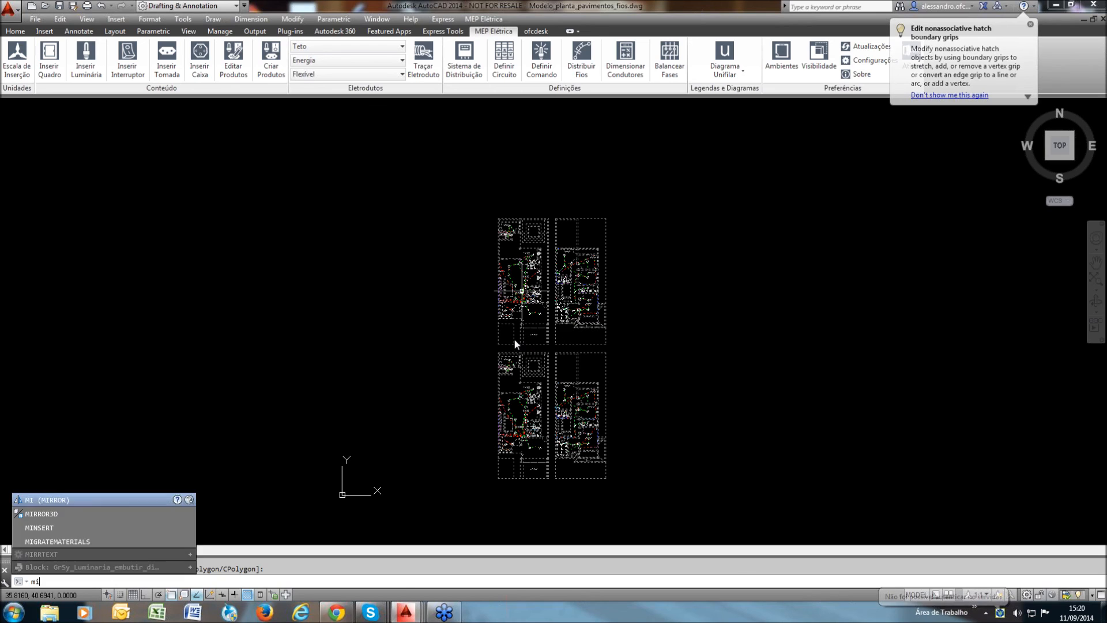
key(Return)
click(480, 466)
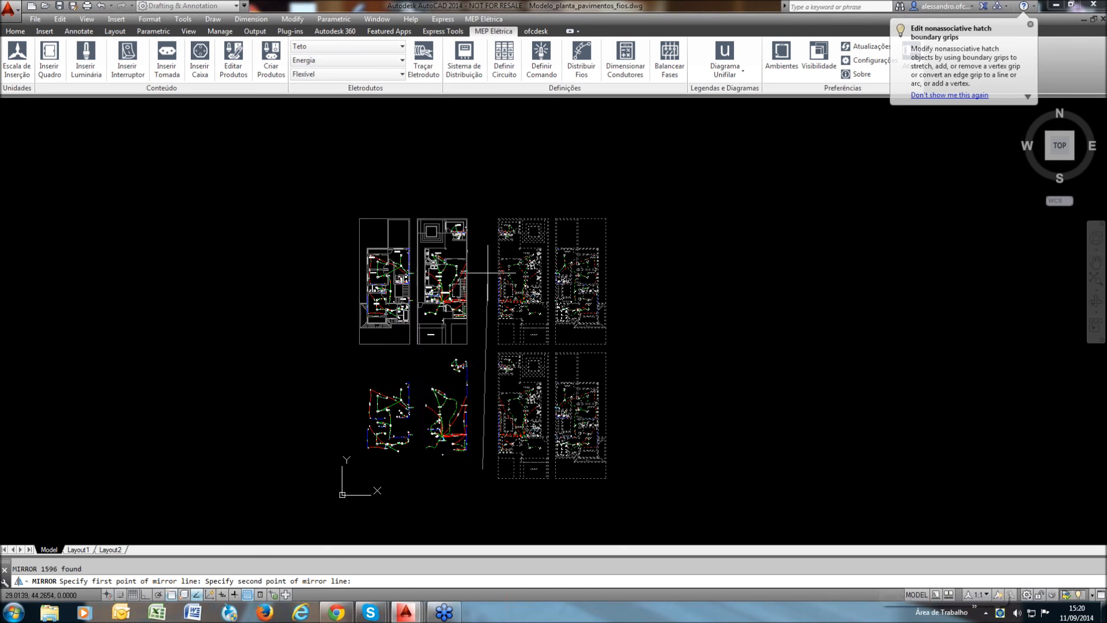
click(485, 217)
key(Return)
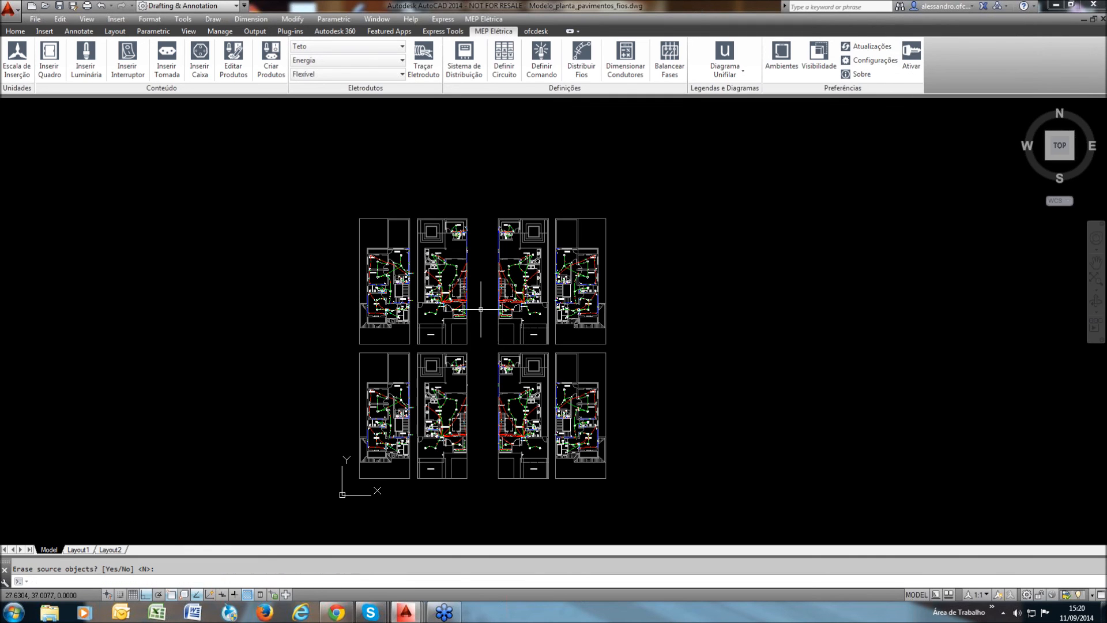
Inspect the wiring of the mirrored plans and review the circuits listed for the QDGERAL panels in the electrical panel manager
scroll(456, 448, up, 4)
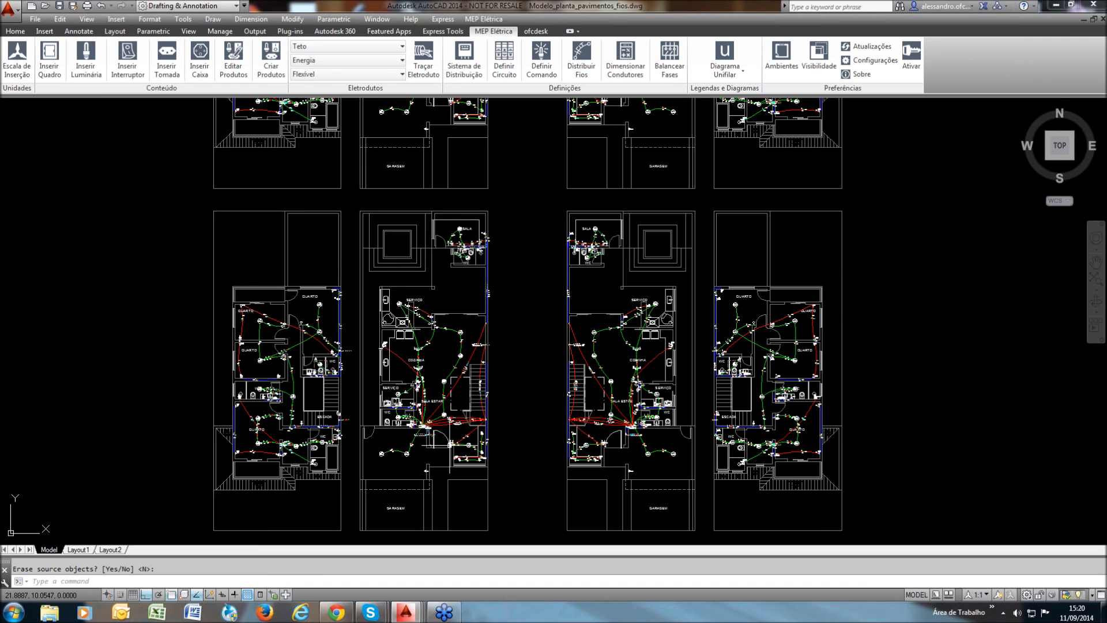
scroll(458, 451, up, 5)
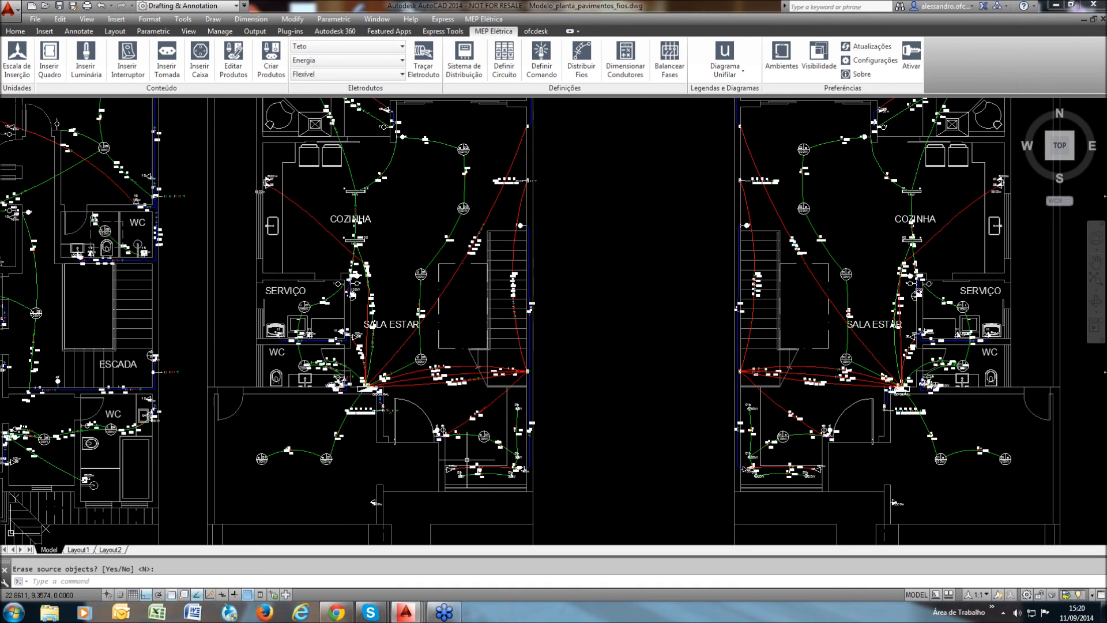
scroll(467, 459, up, 2)
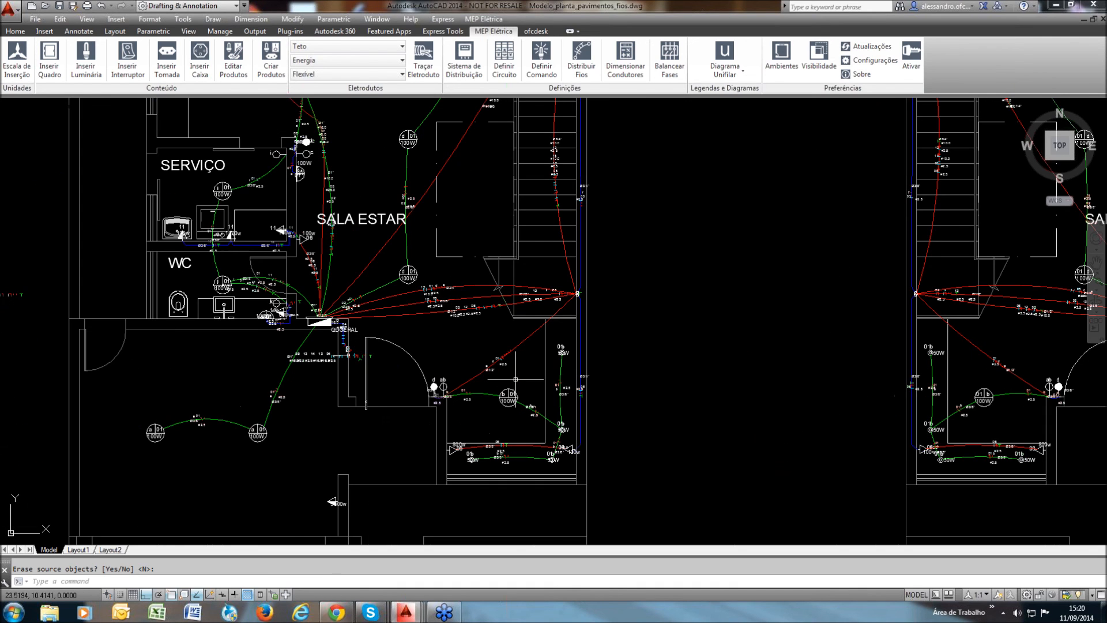
scroll(564, 341, down, 10)
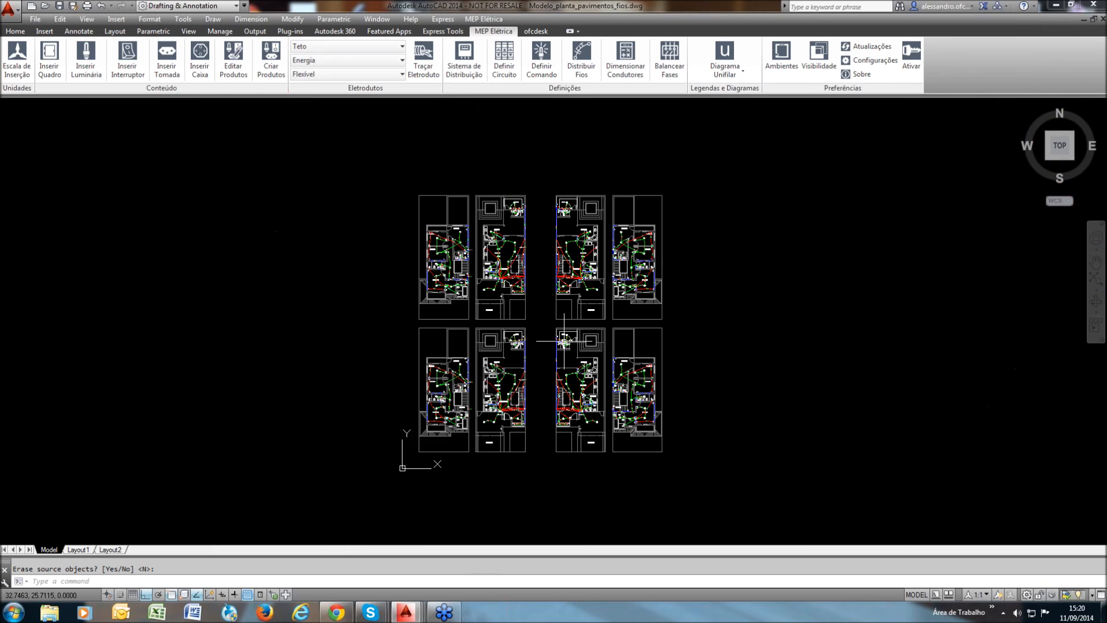
click(507, 73)
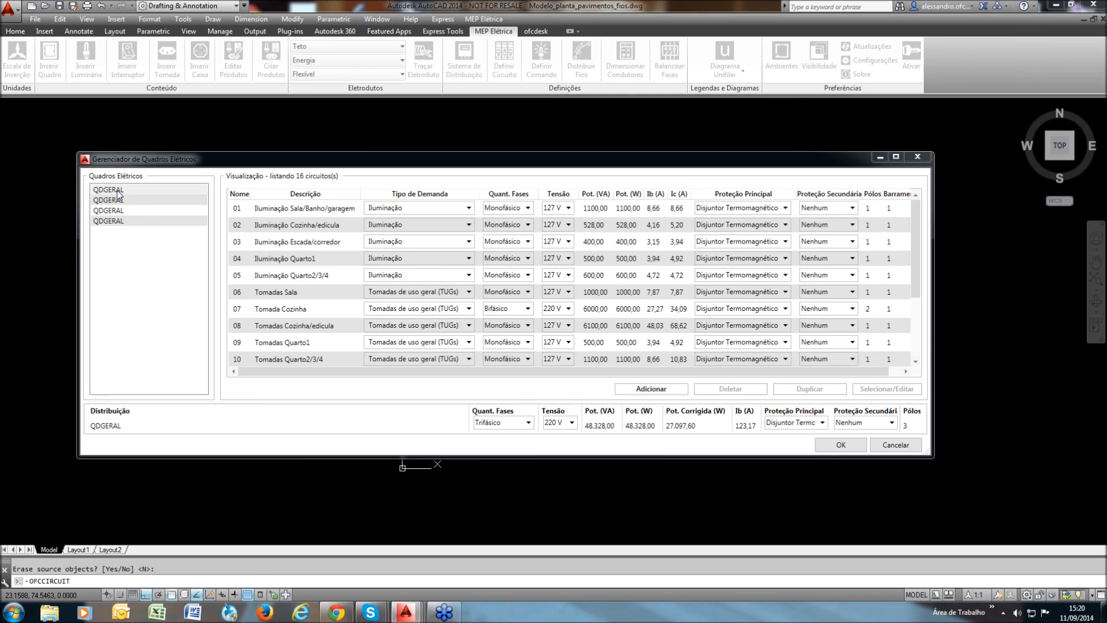
click(113, 211)
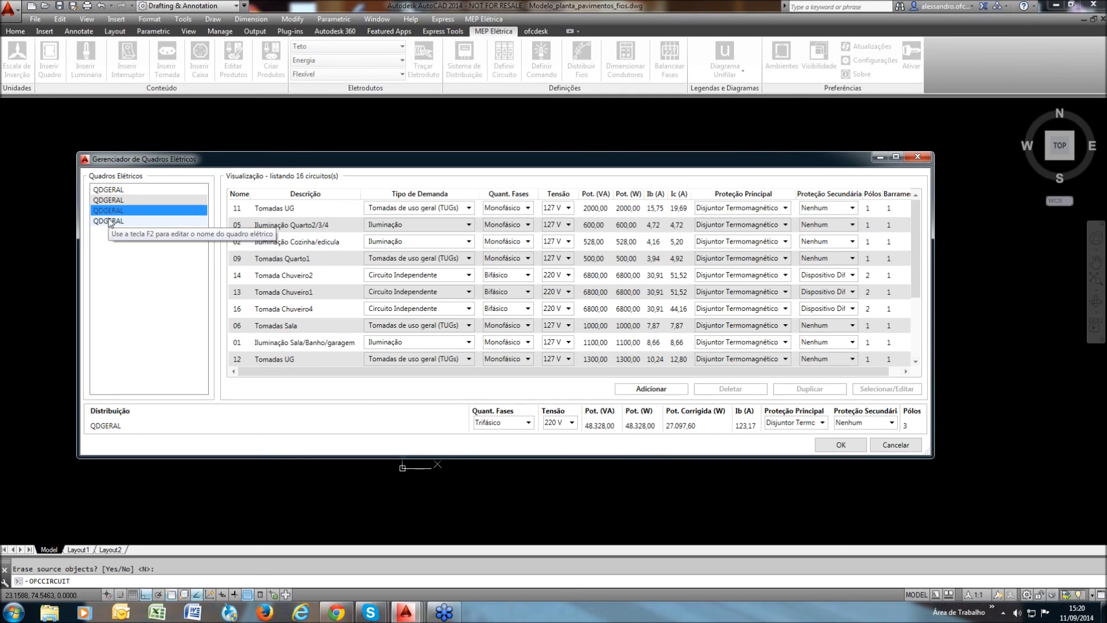
click(844, 445)
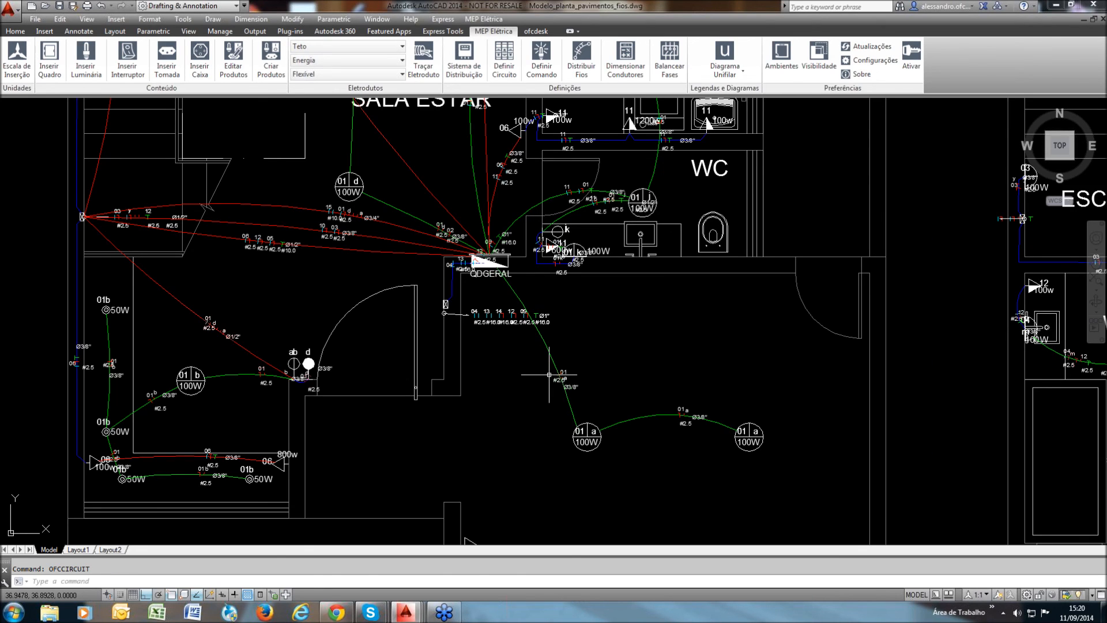
On the upper unmirrored ground-floor copy, replace the QDGERAL conduit to the nearer 01 a light with an arc conduit from the farther one
click(549, 374)
key(Delete)
scroll(573, 375, up, 2)
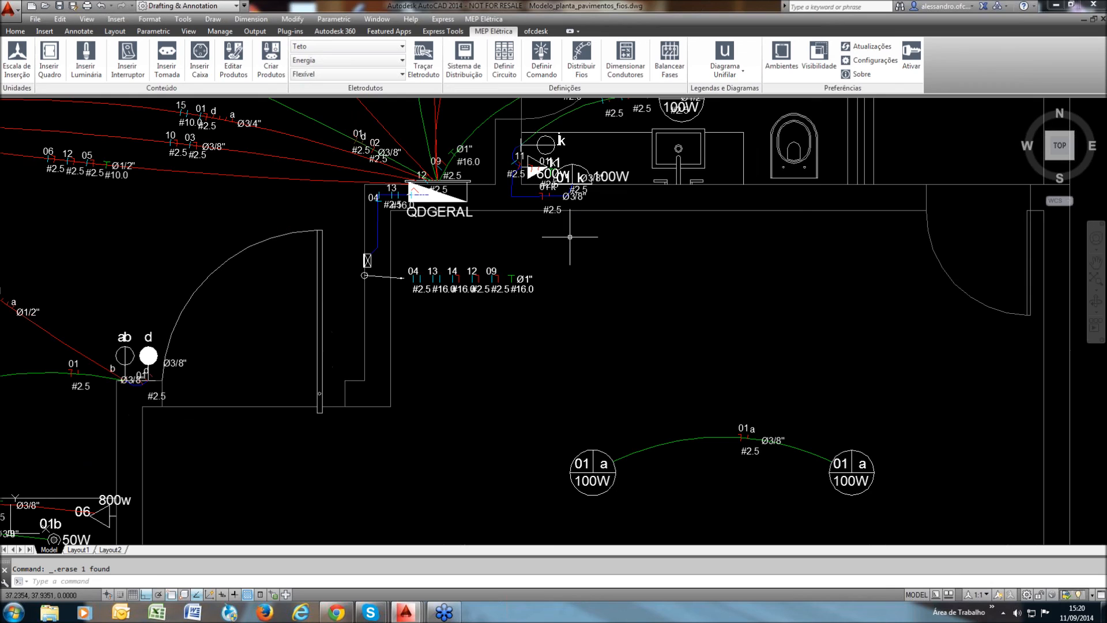
click(423, 58)
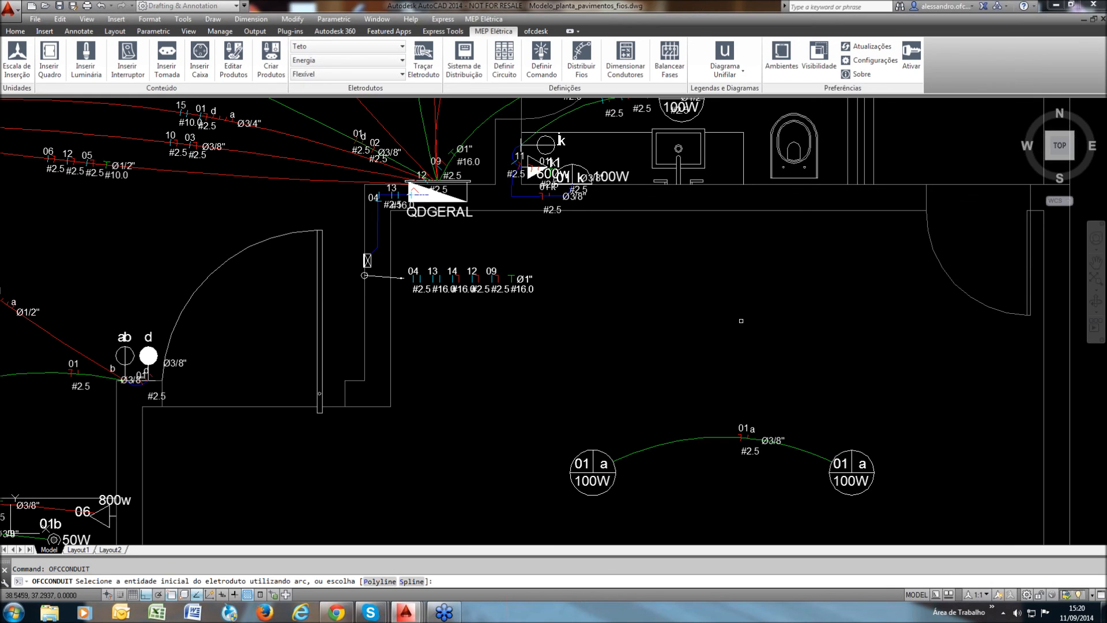
click(850, 472)
click(439, 195)
click(534, 242)
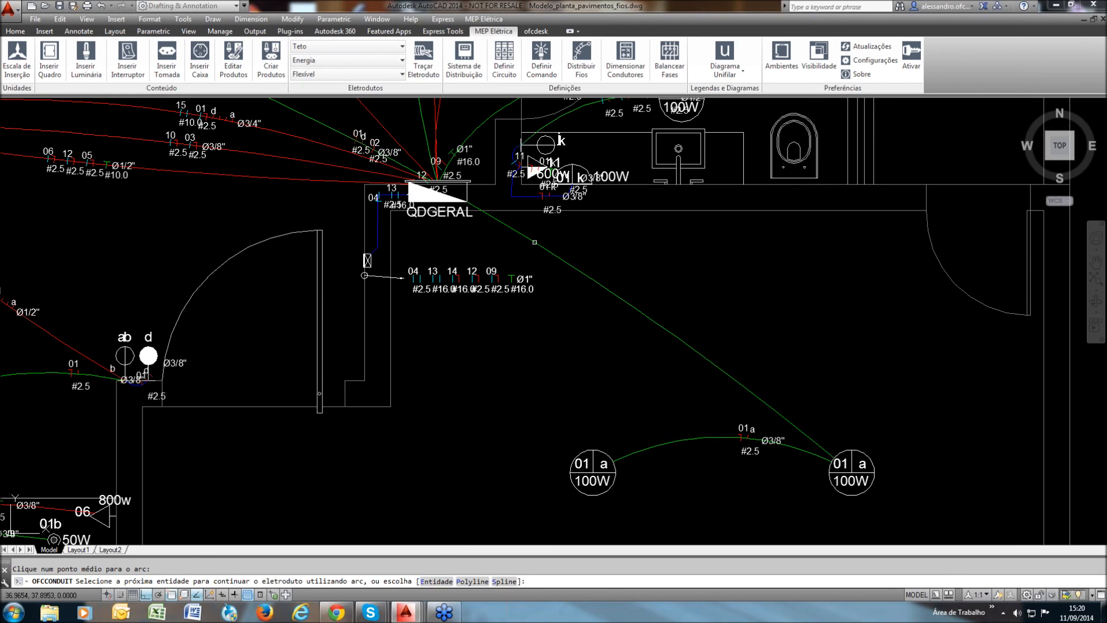
right_click(638, 281)
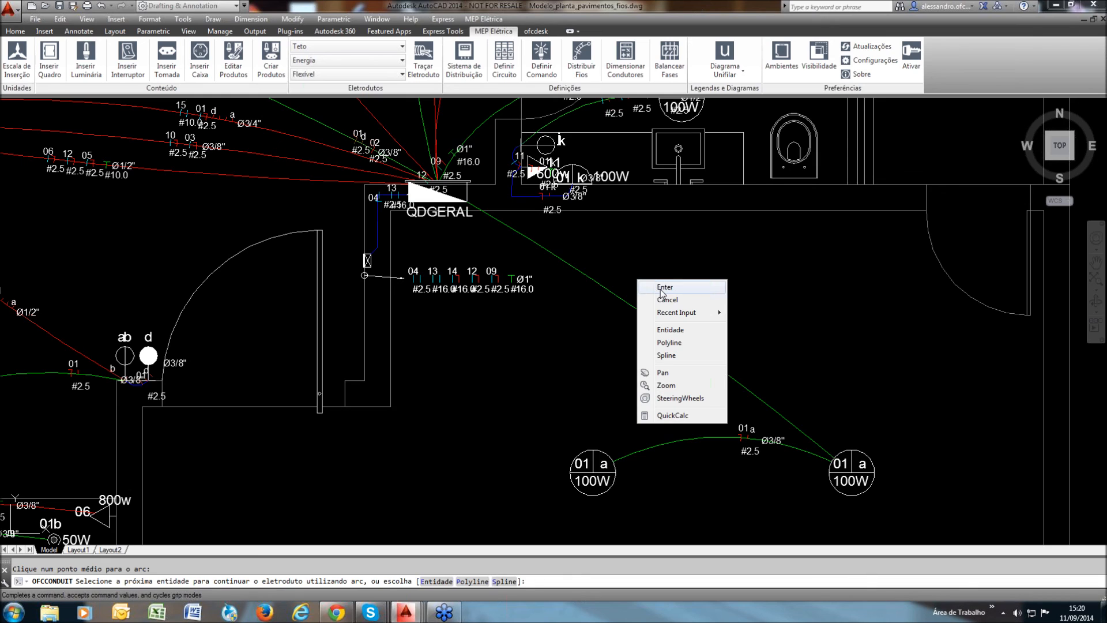
click(664, 287)
Set the apparent power of the 800w circuit 06 outlet near the entrance to 2500
middle_drag(505, 225, 565, 224)
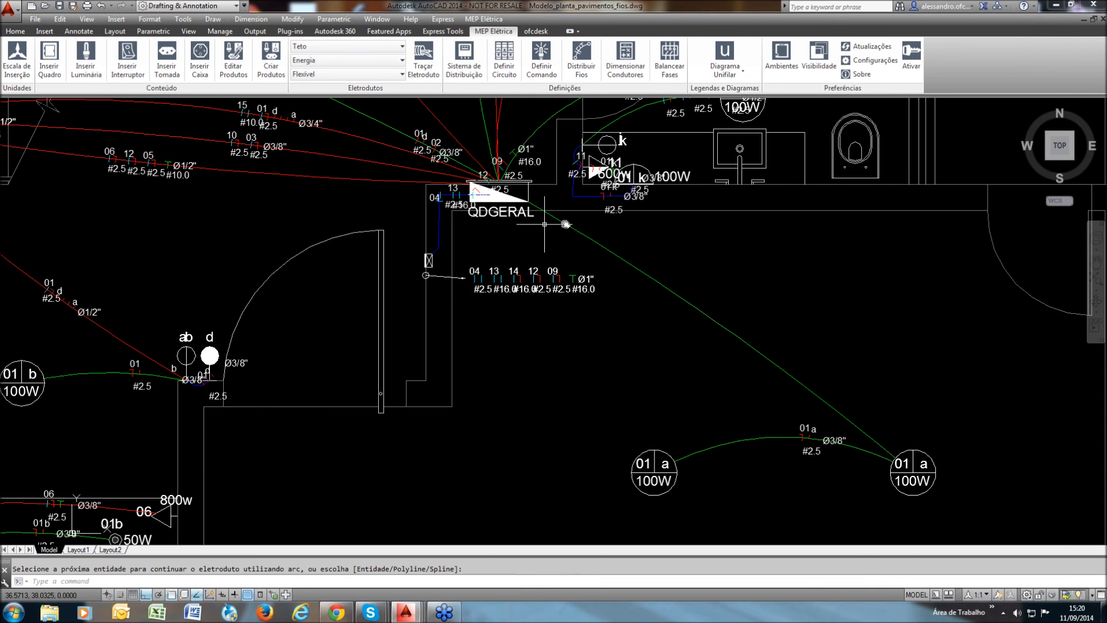
key(Return)
middle_drag(574, 297, 567, 395)
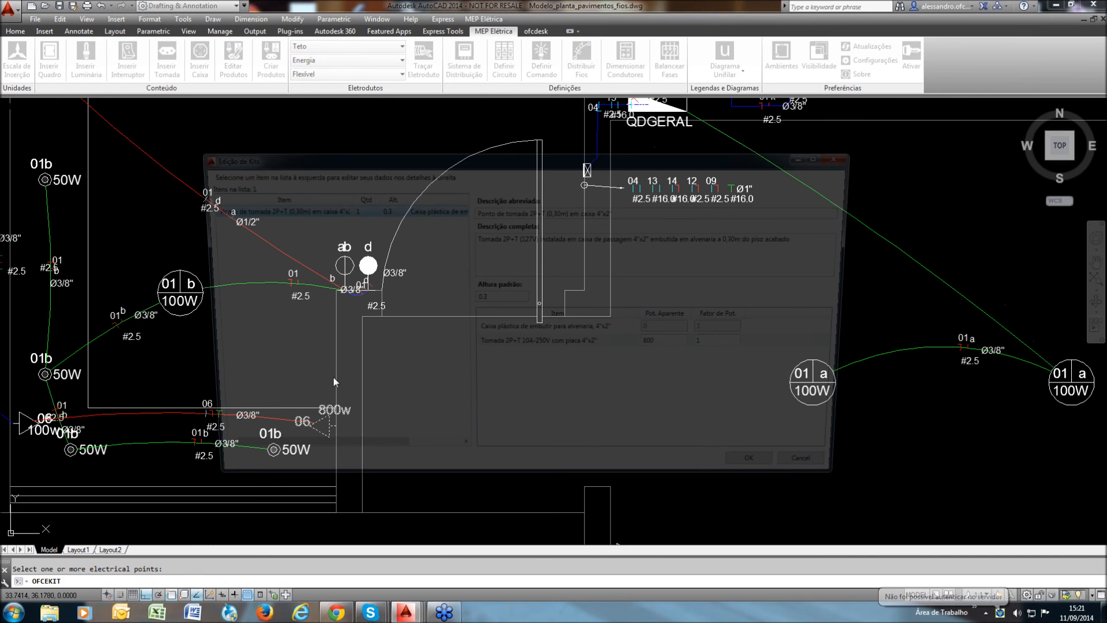
drag(669, 347, 650, 357)
text(25)
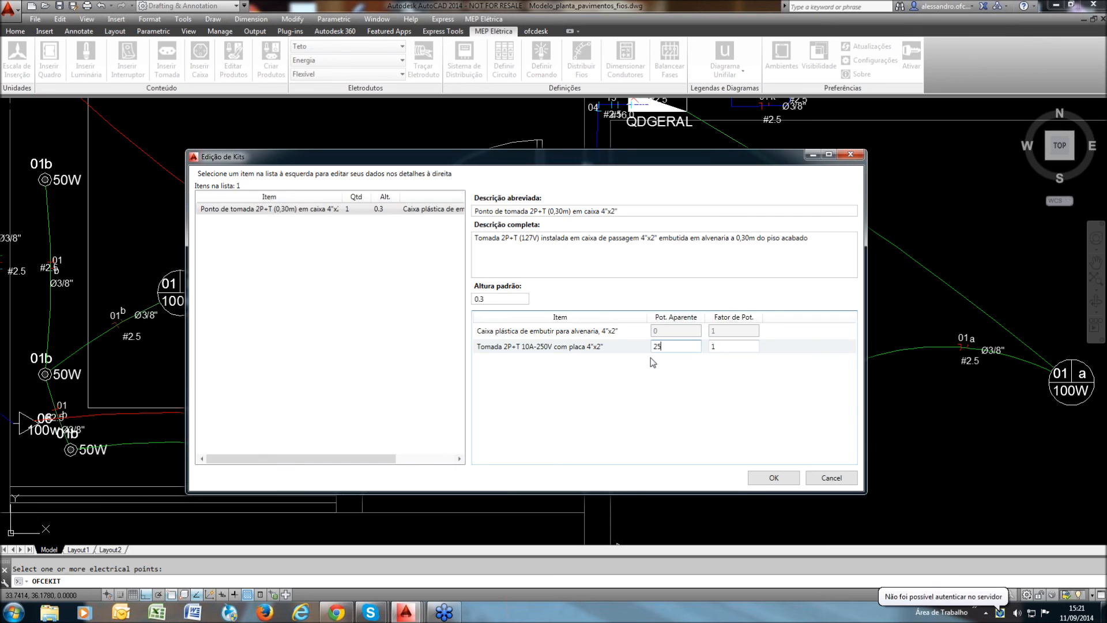
text(00)
key(Return)
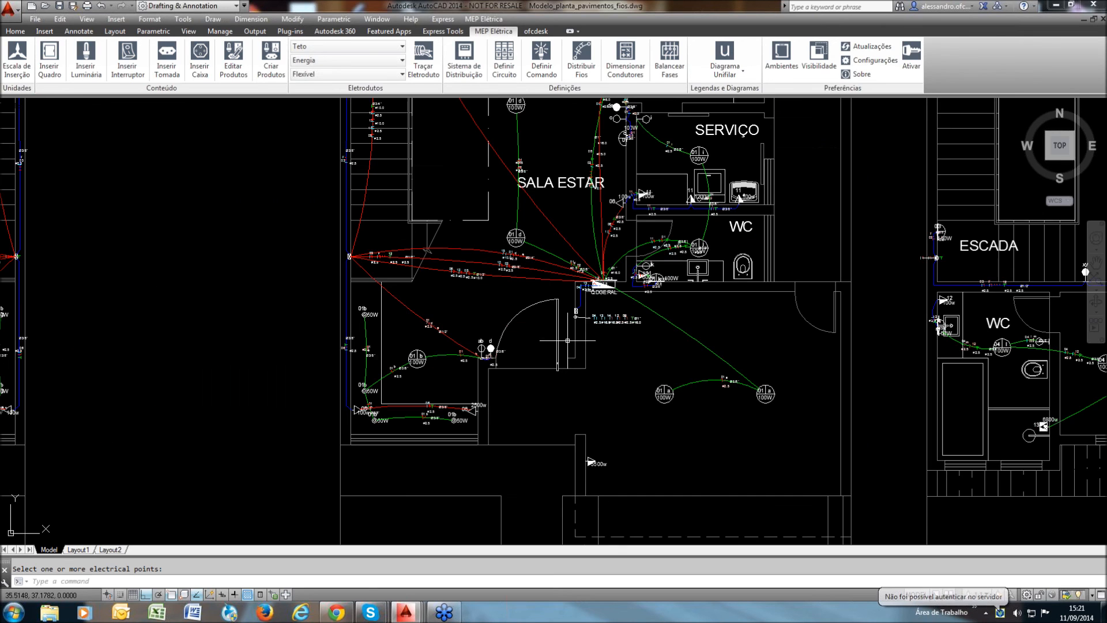
Redistribute the wires automatically with one ground wire per conduit and circuits divided between parallel conduits
click(581, 59)
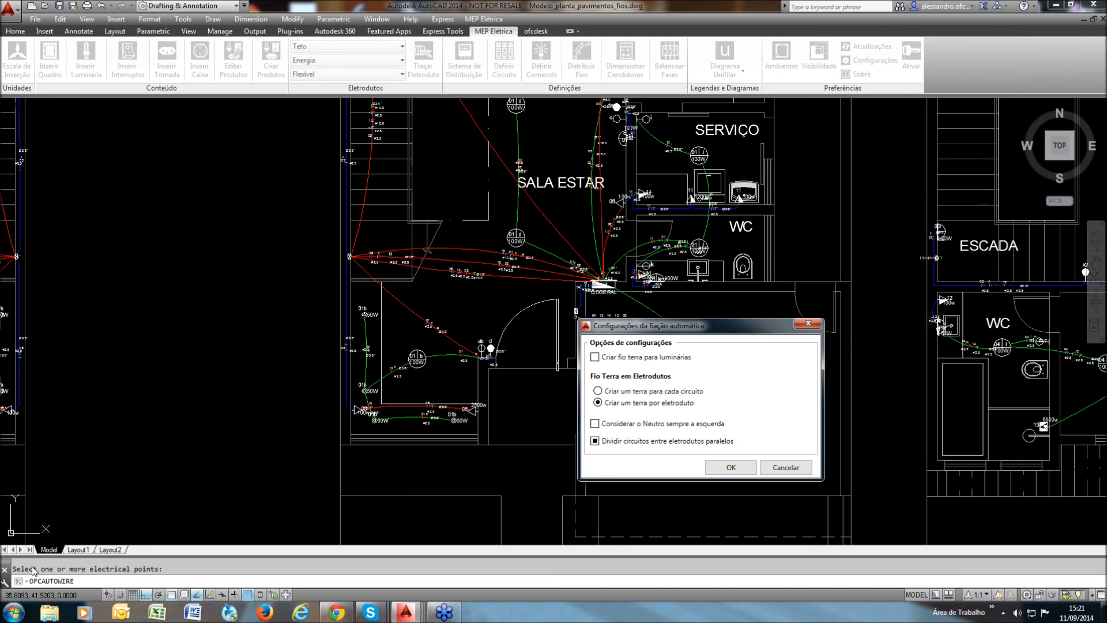
click(736, 469)
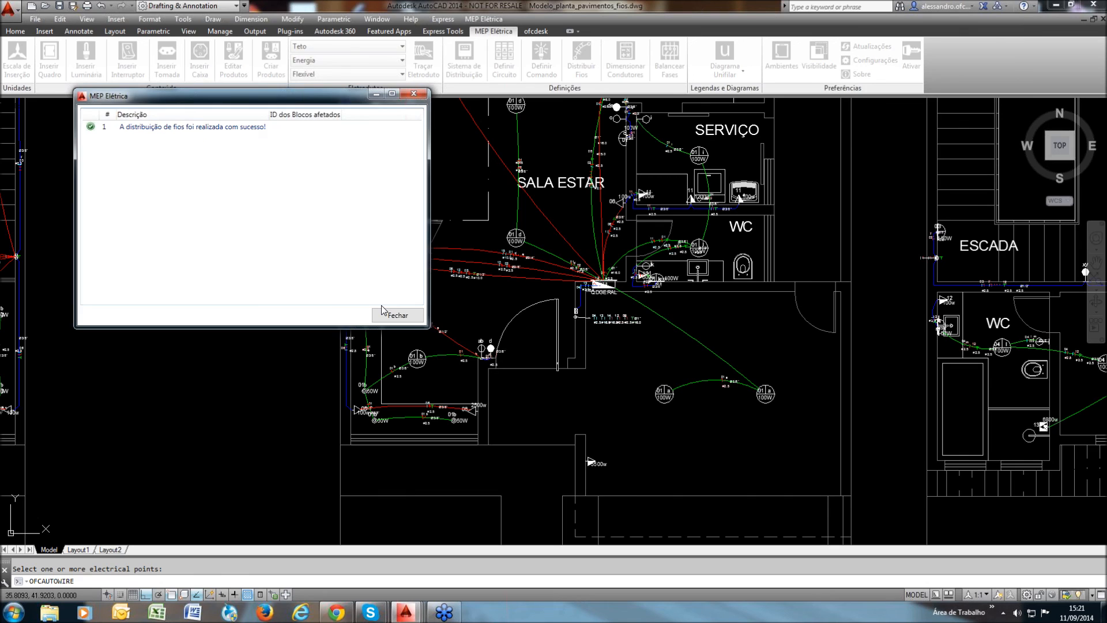
click(398, 315)
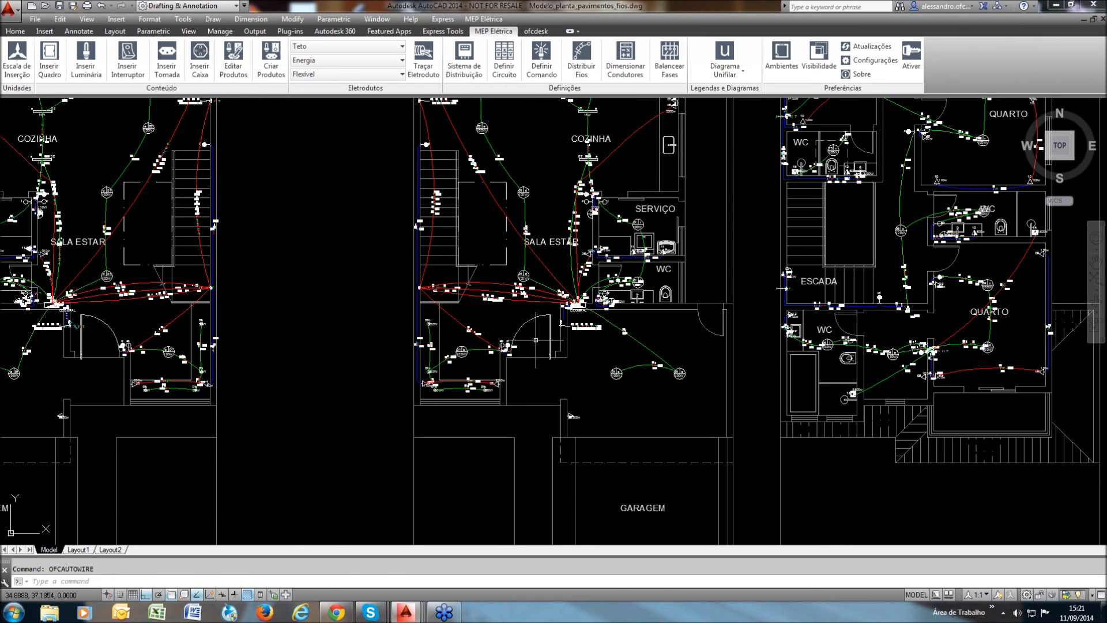
Examine the redistributed wires in the plan copies, especially the rerouted 01 a light conduit and the 2500w outlet's conduit
scroll(536, 340, down, 5)
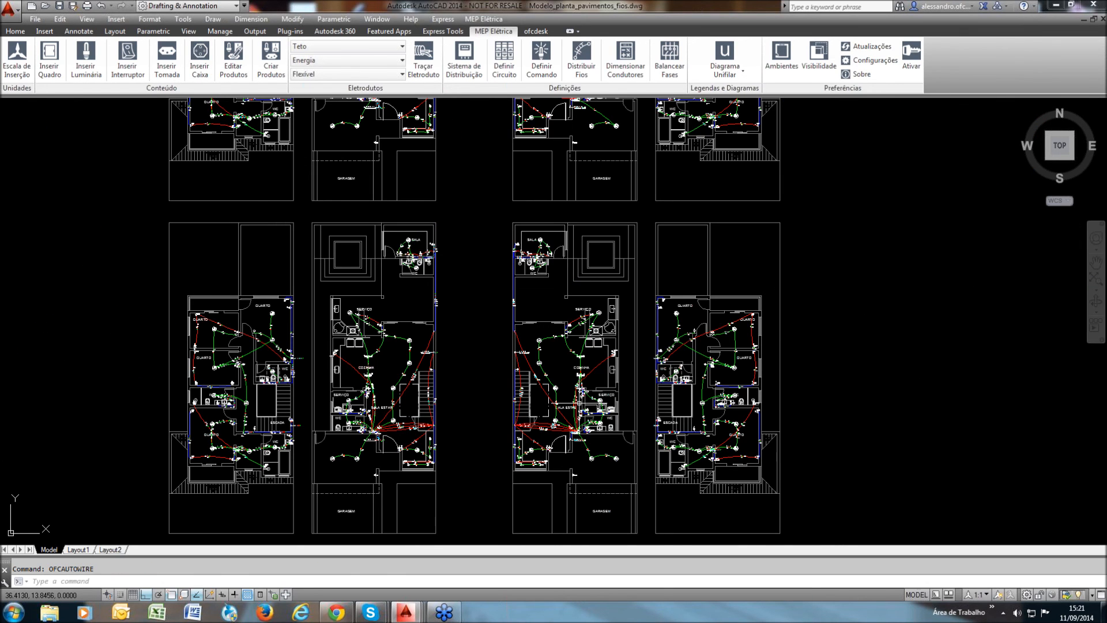
scroll(577, 407, up, 6)
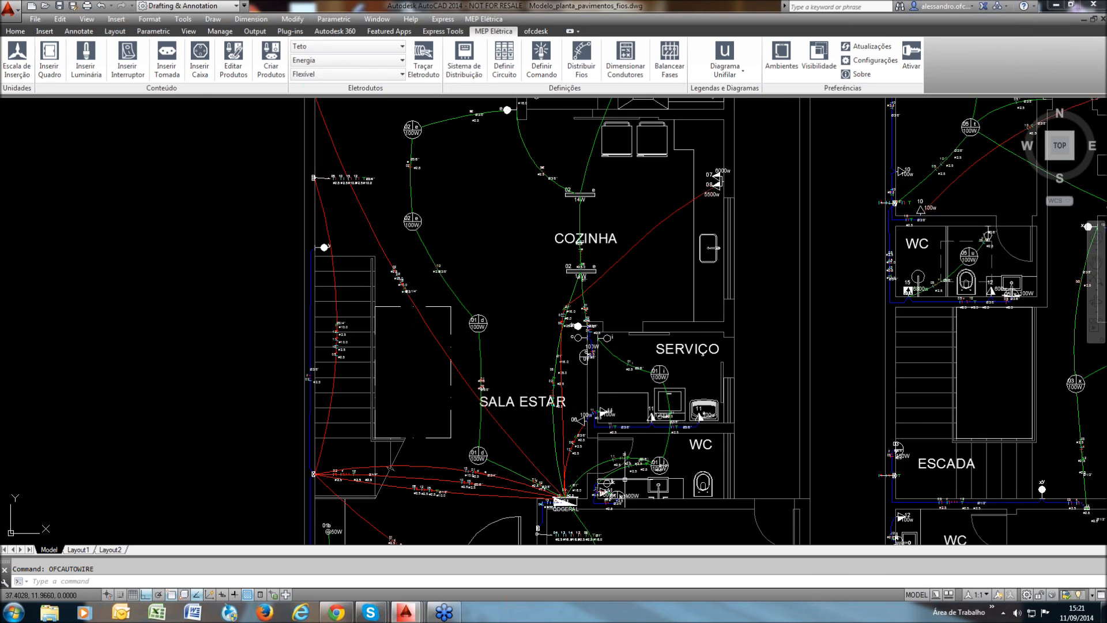
scroll(624, 479, down, 2)
middle_drag(606, 125, 638, 284)
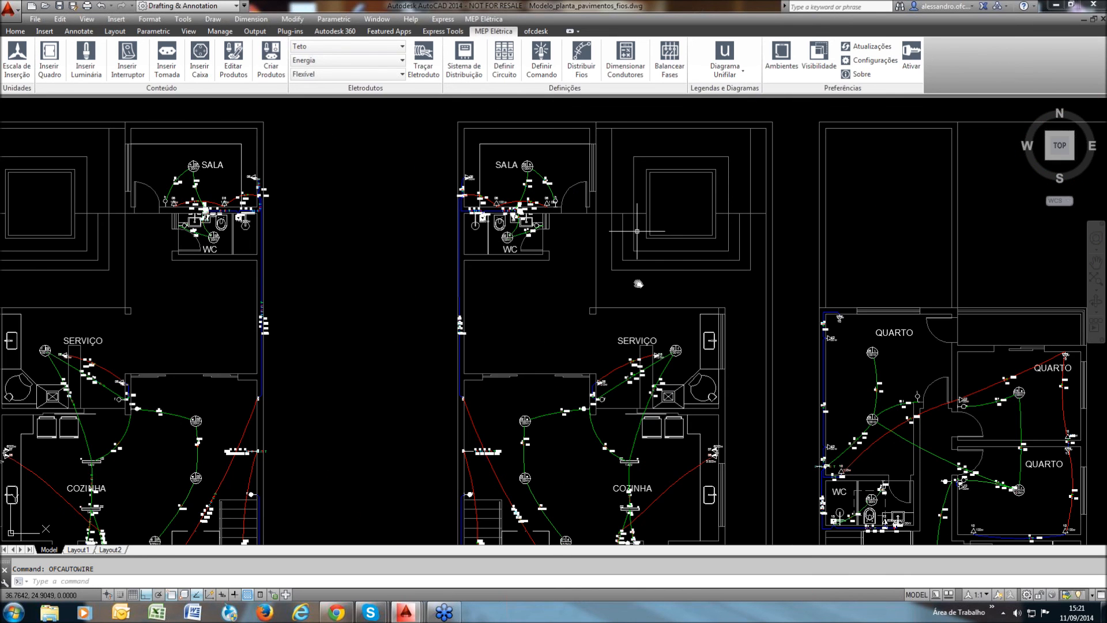
scroll(690, 271, up, 8)
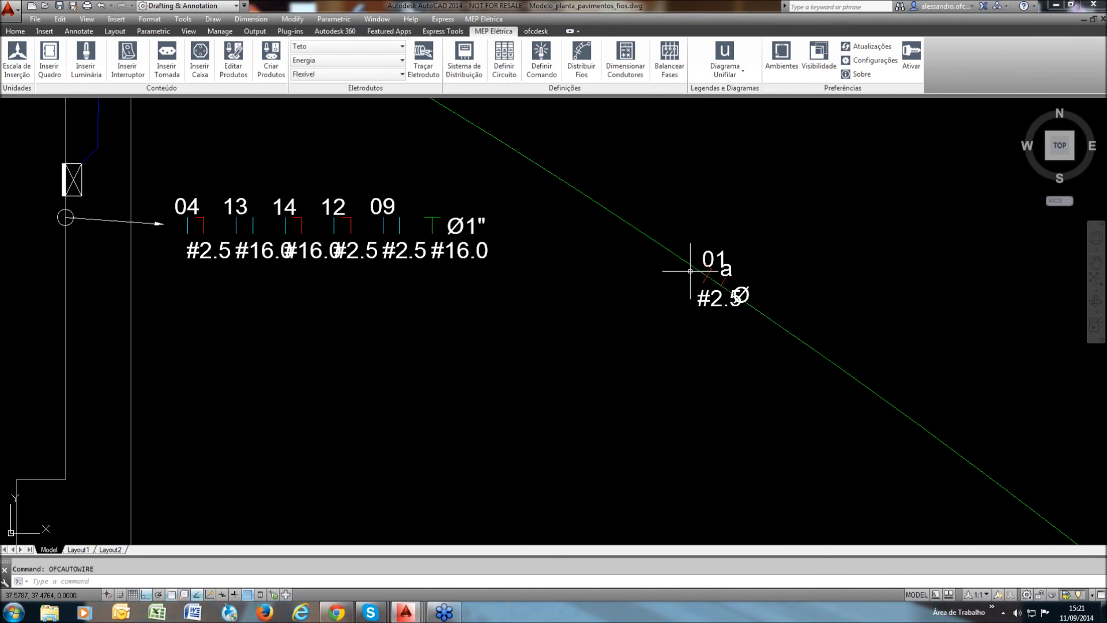
scroll(690, 271, down, 4)
scroll(279, 404, down, 2)
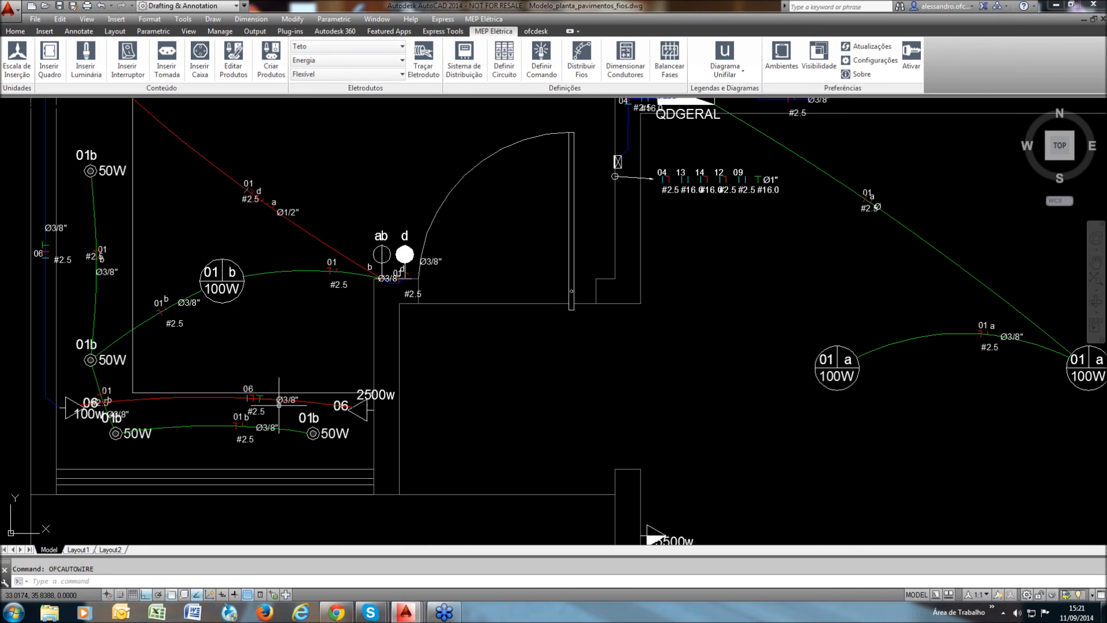
scroll(279, 404, down, 2)
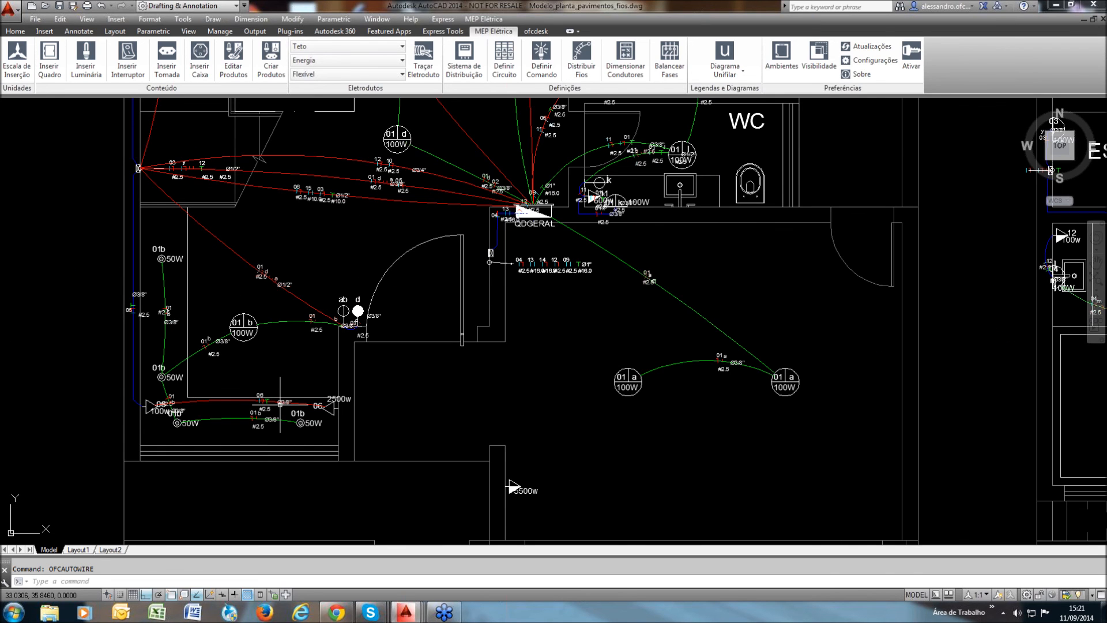
scroll(438, 350, down, 6)
middle_drag(568, 338, 629, 285)
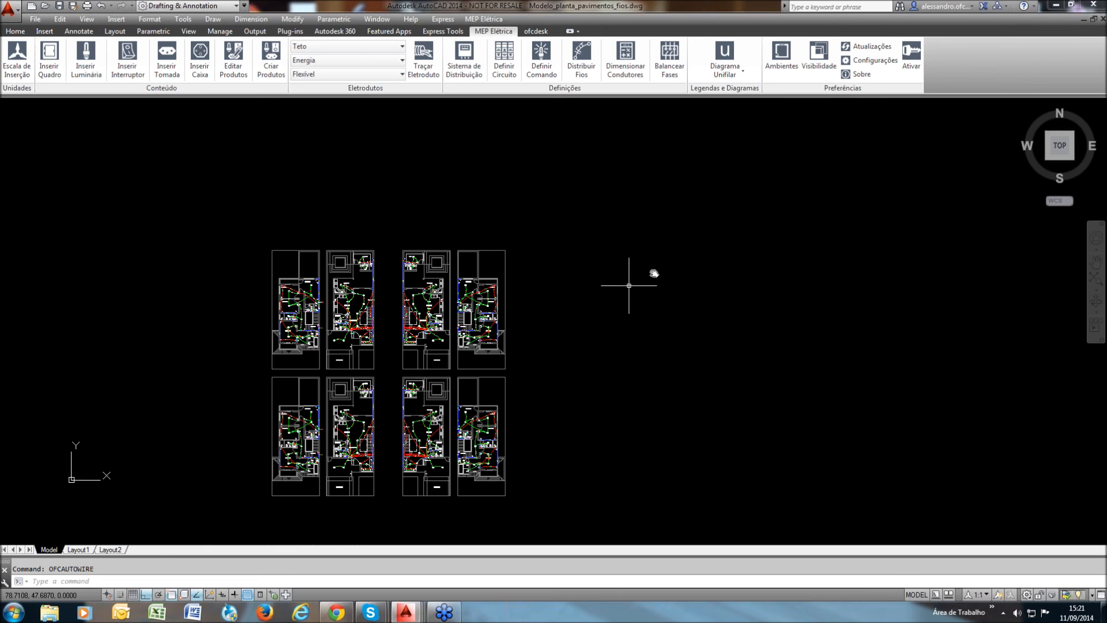
middle_drag(629, 286, 676, 259)
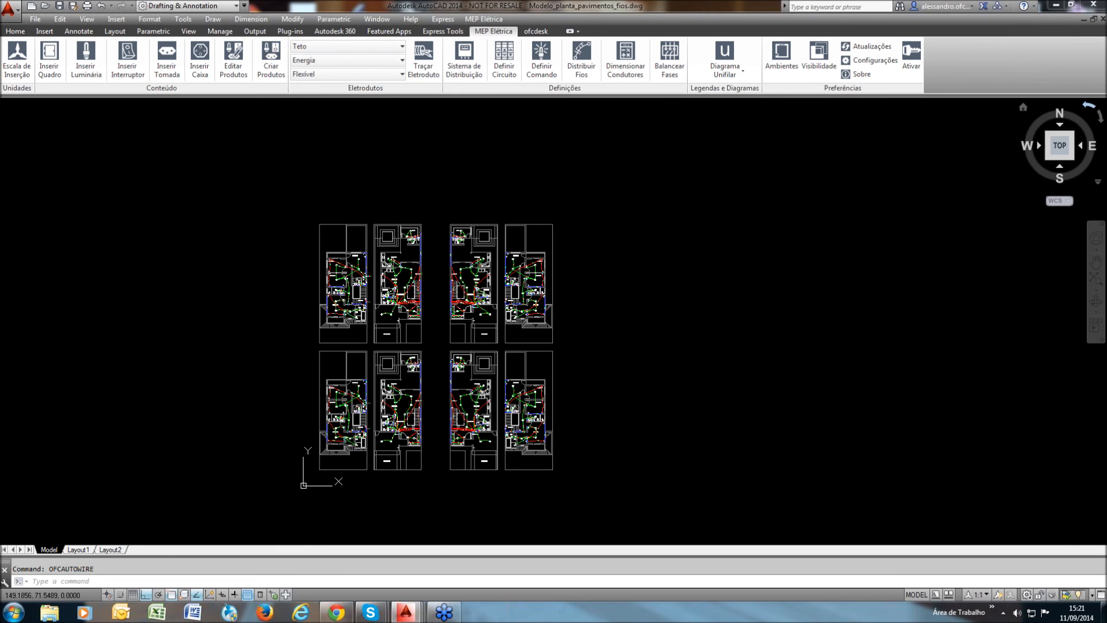
Close the modified drawing and reopen Modelo_planta_pavimentos_fios.dwg from the Demonstracao folder
click(1102, 19)
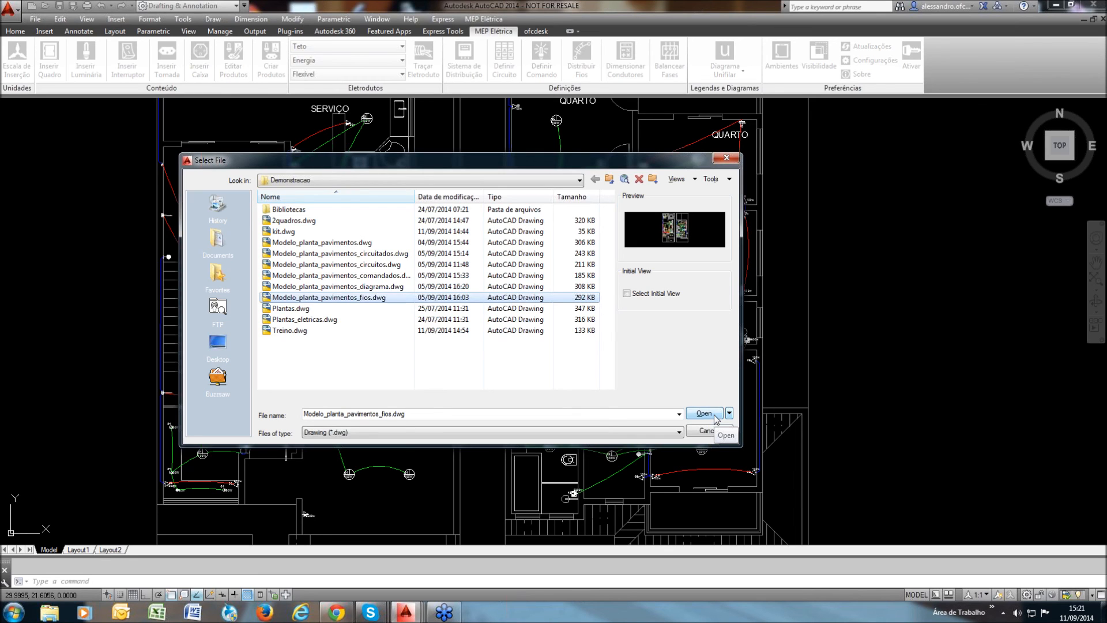
click(704, 413)
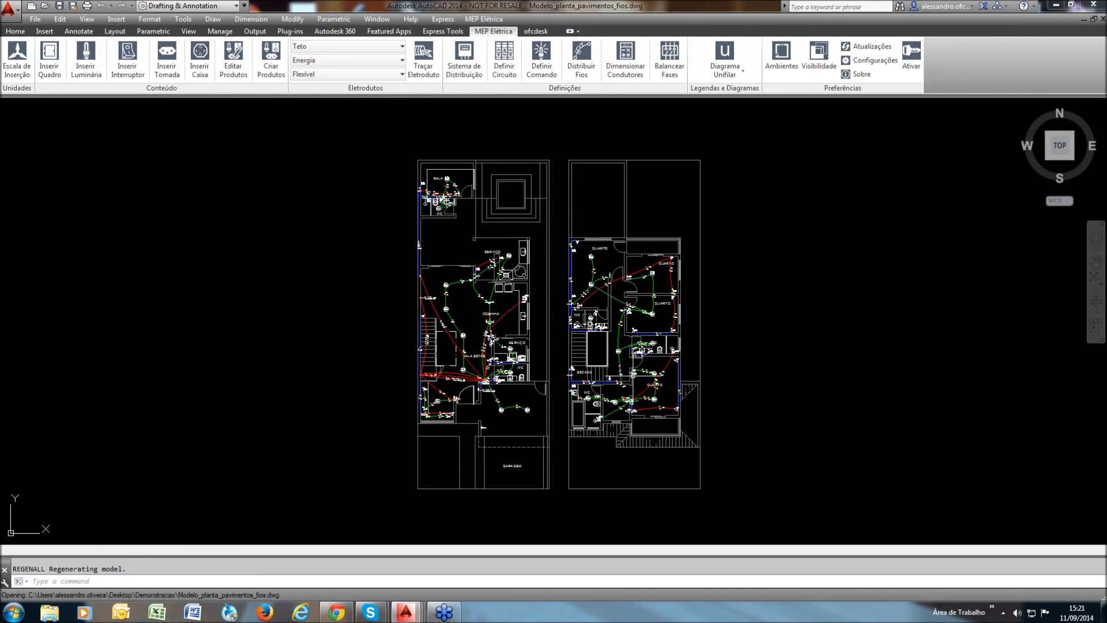
Balance the phases of the QDGERAL panel on the ground floor
click(670, 69)
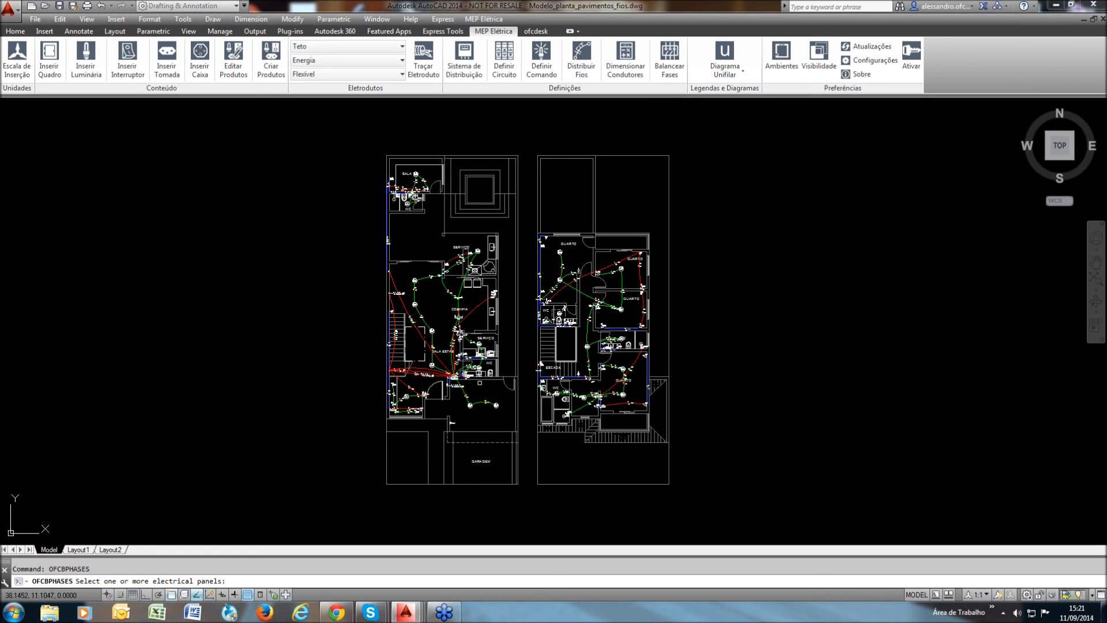
scroll(448, 383, up, 2)
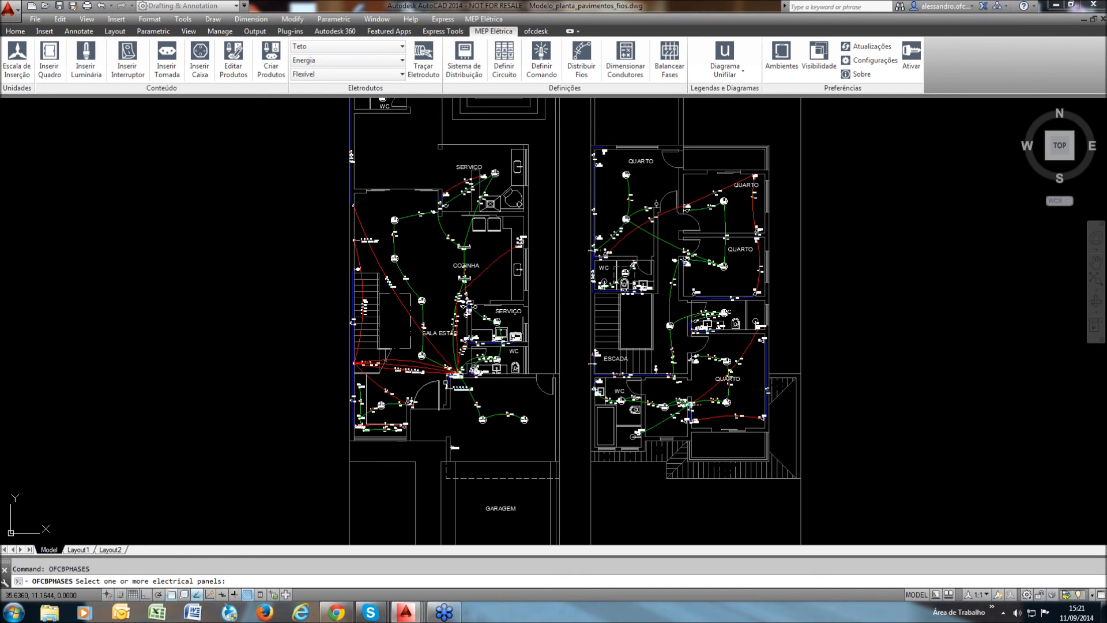
scroll(452, 379, up, 5)
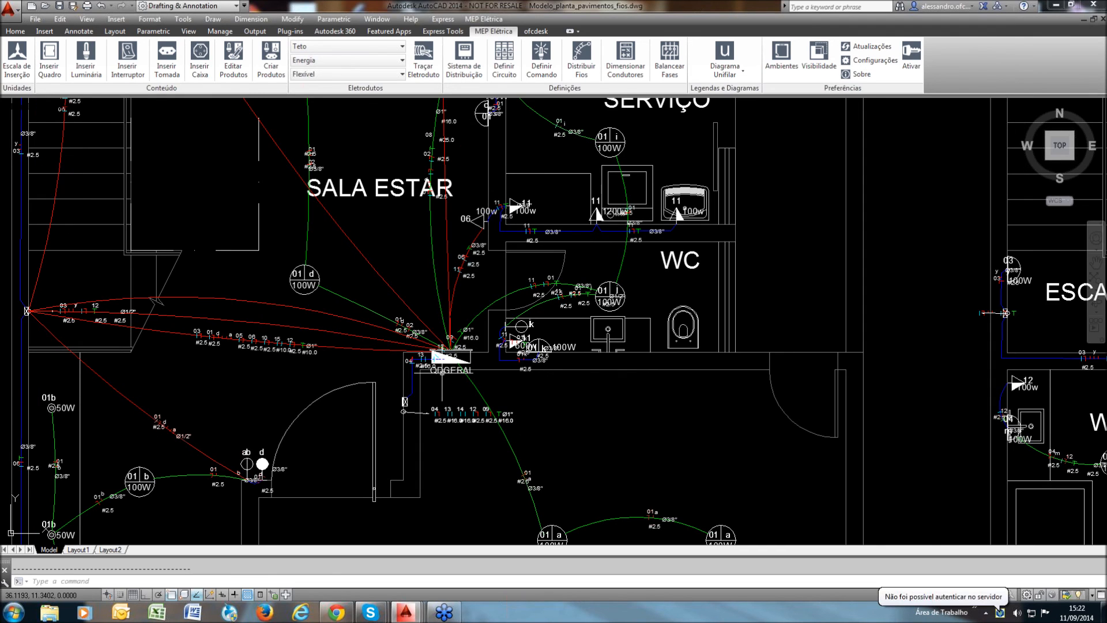
Generate the single-line diagram of the QDGERAL panel and place it in the empty area to the right of the floor plans
scroll(381, 395, down, 5)
middle_drag(624, 264, 590, 276)
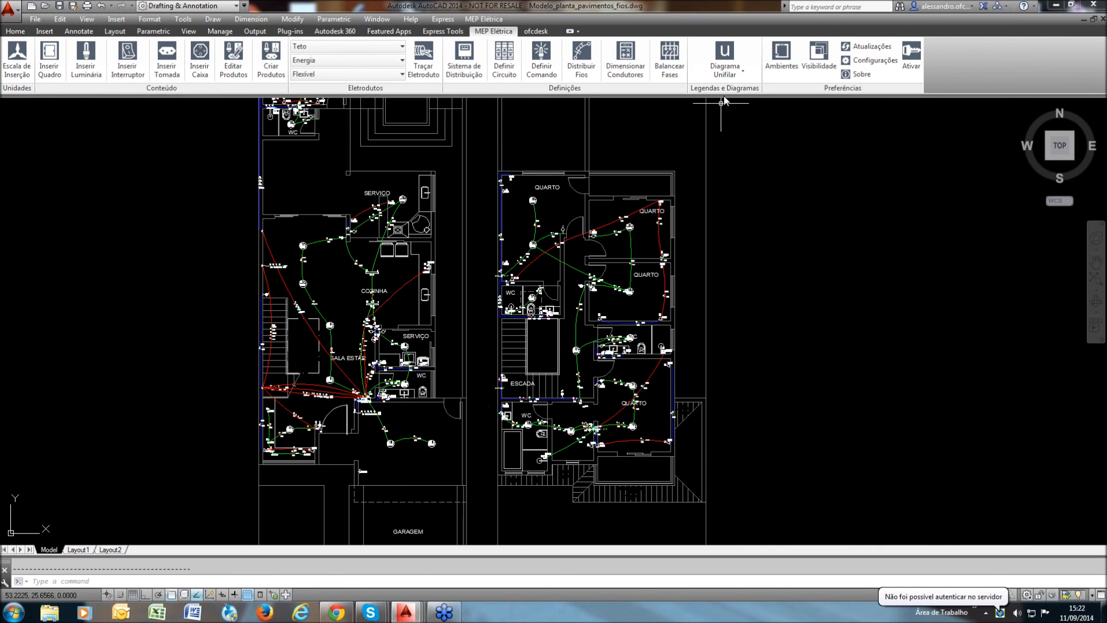
click(727, 70)
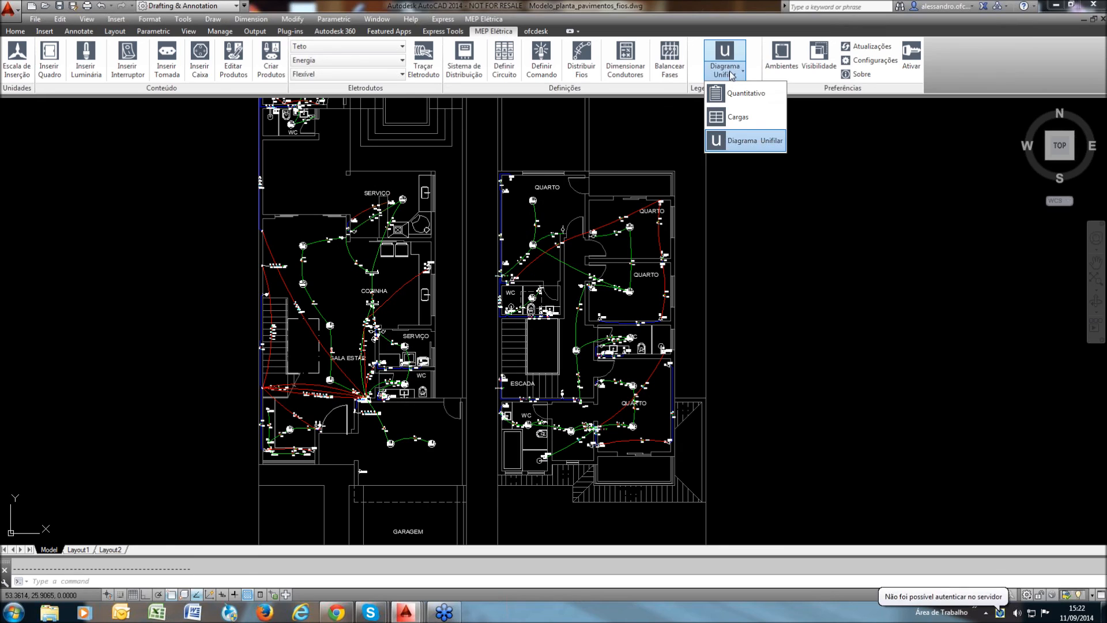
click(737, 142)
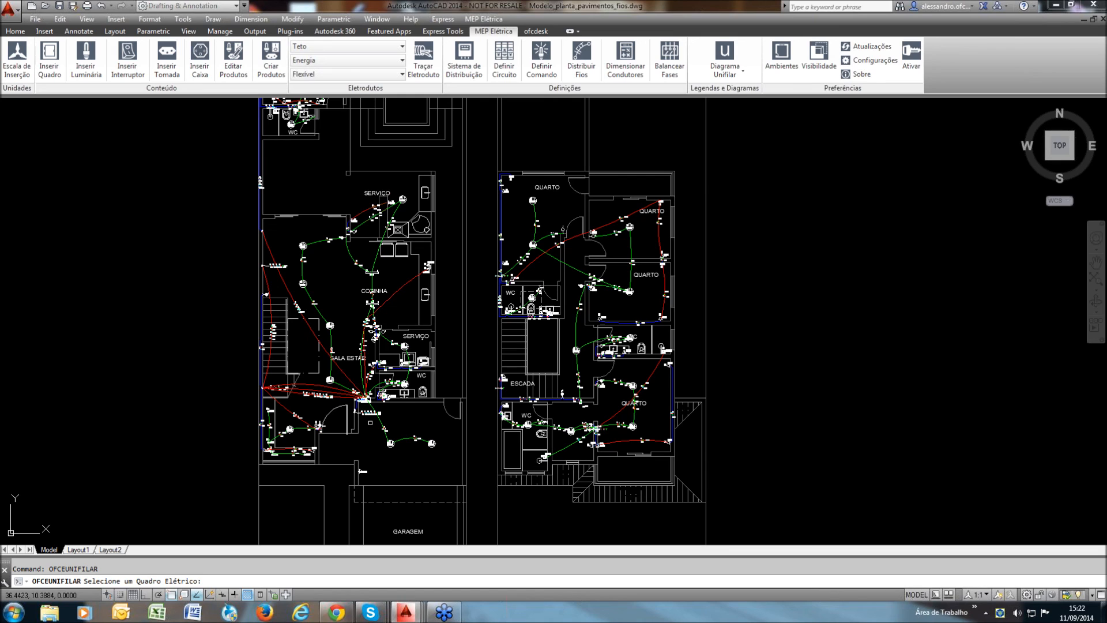
scroll(370, 401, up, 10)
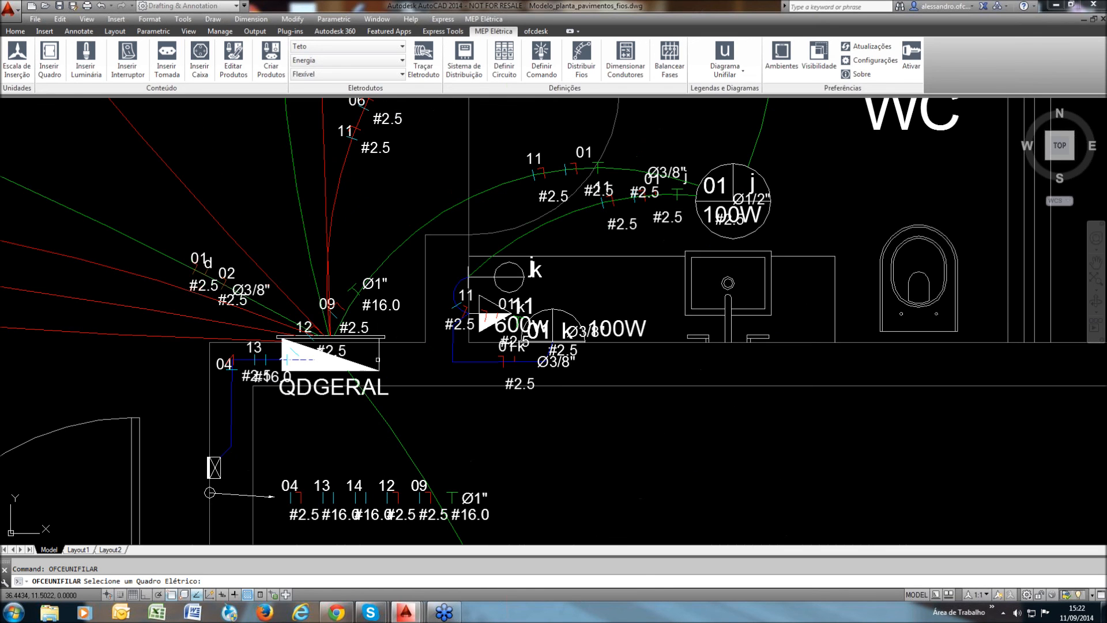
click(375, 352)
scroll(382, 349, down, 4)
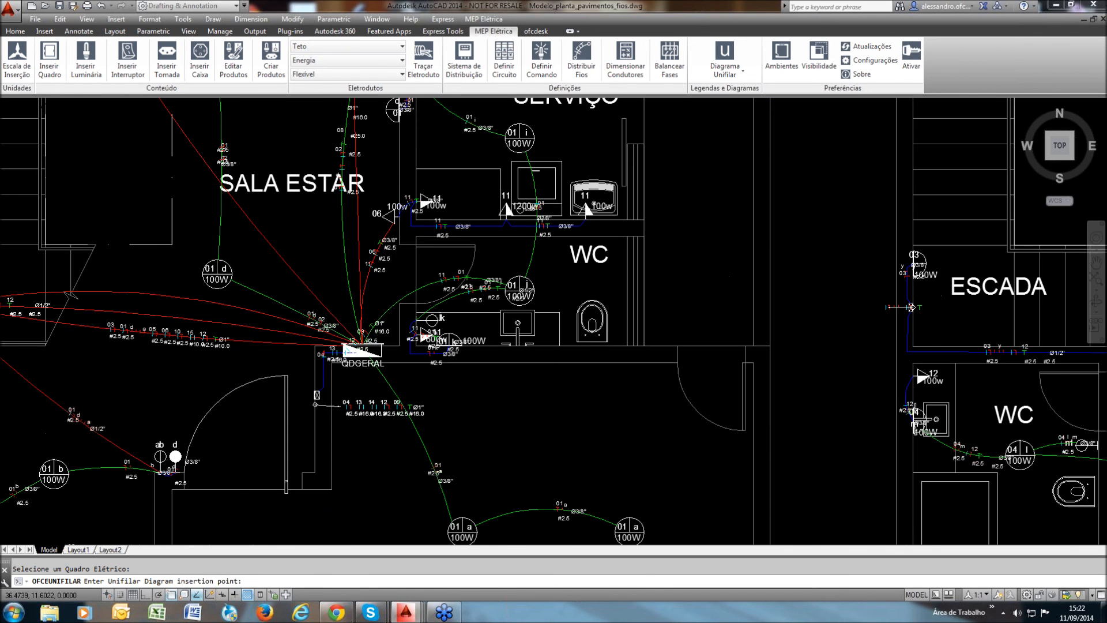
scroll(383, 346, down, 12)
click(569, 301)
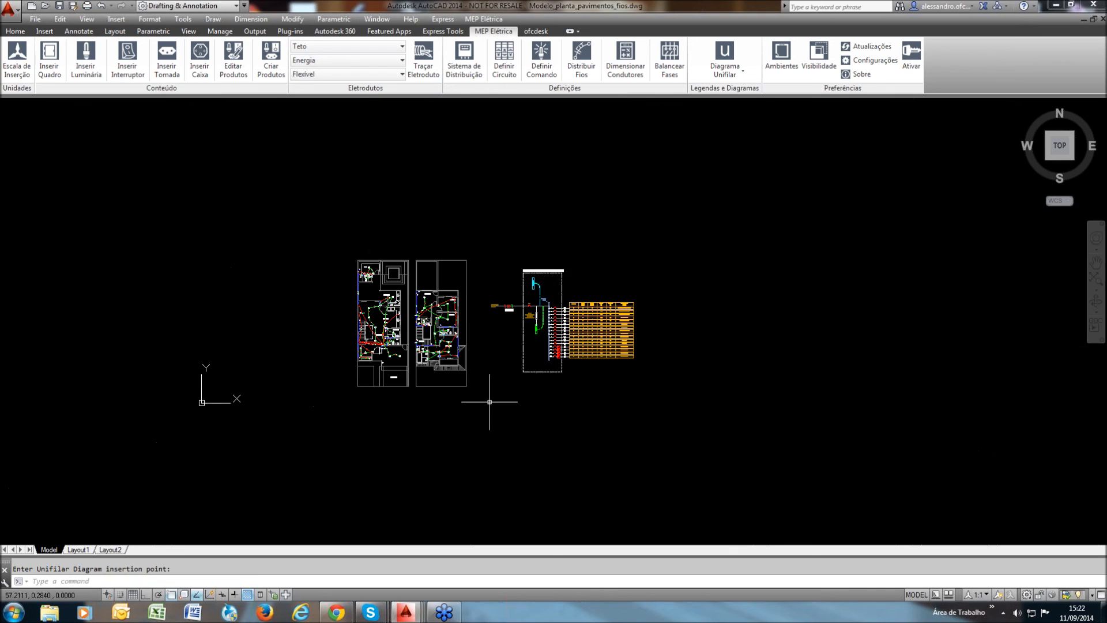
Compare the circuit table in the QDGERAL single-line diagram with the circuits defined in the panel manager, leaving them unchanged
middle_drag(579, 410, 563, 423)
scroll(561, 362, up, 2)
scroll(561, 362, up, 6)
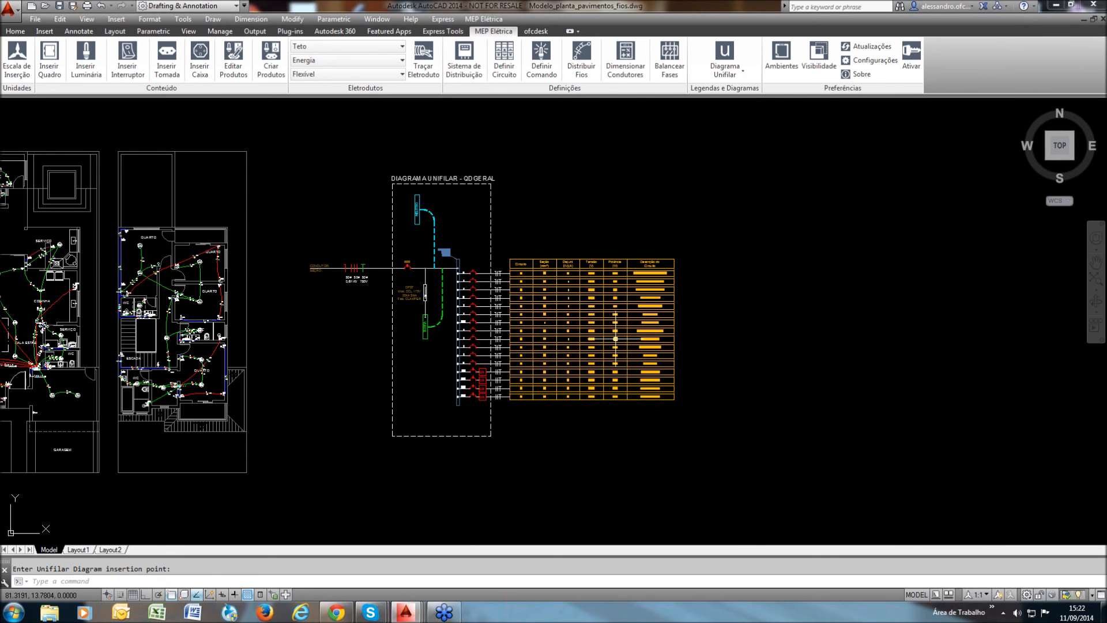
mouse_move(606, 340)
middle_down()
mouse_move(588, 322)
mouse_move(591, 343)
middle_up()
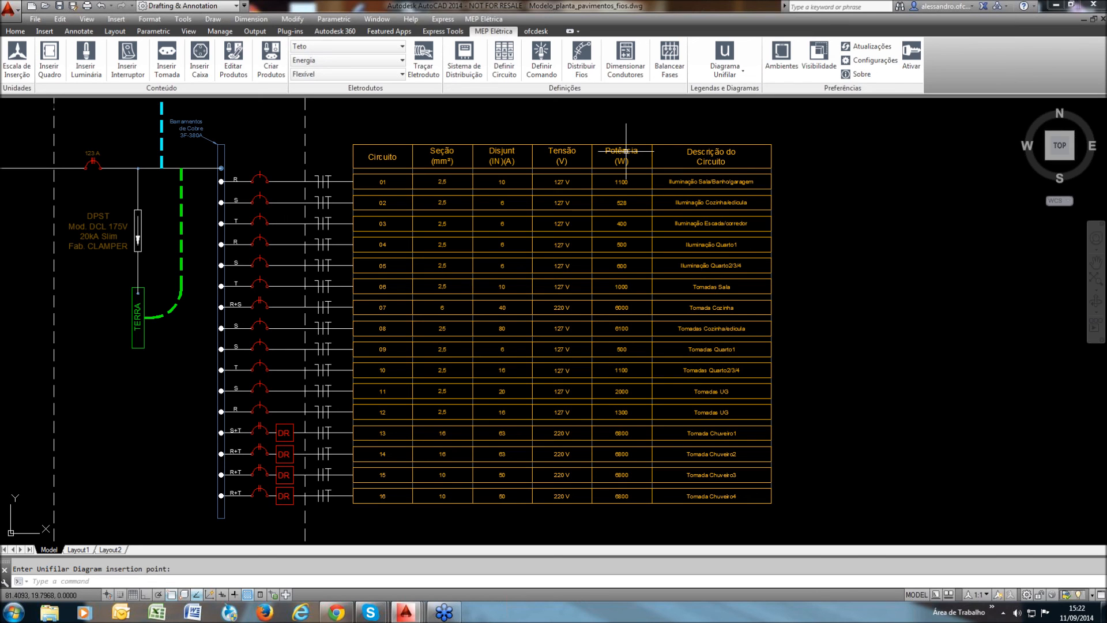
click(505, 72)
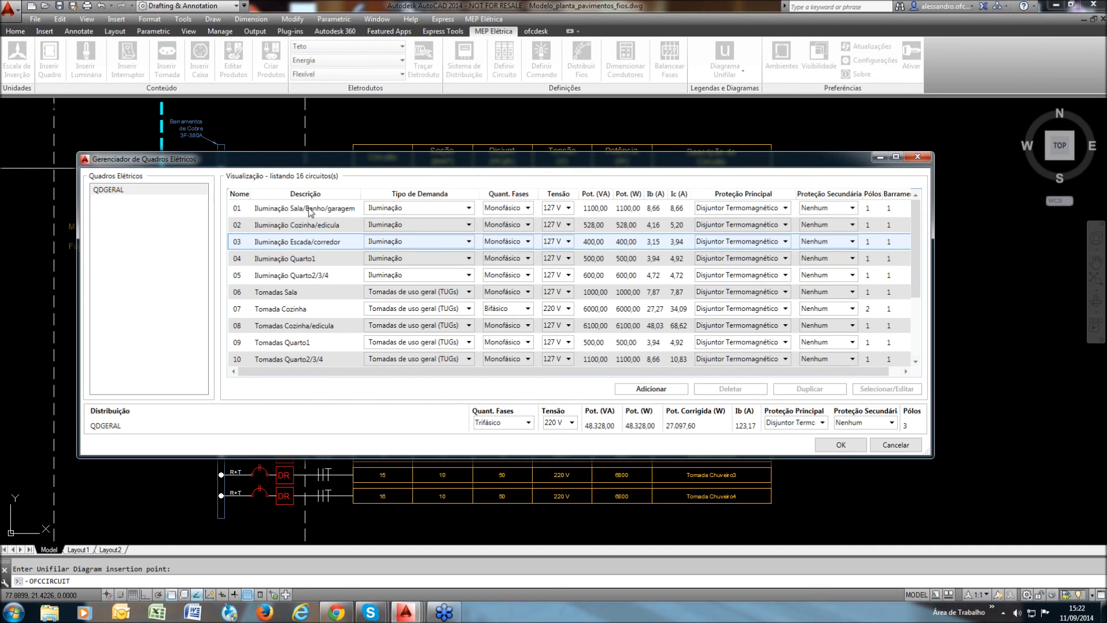
click(876, 445)
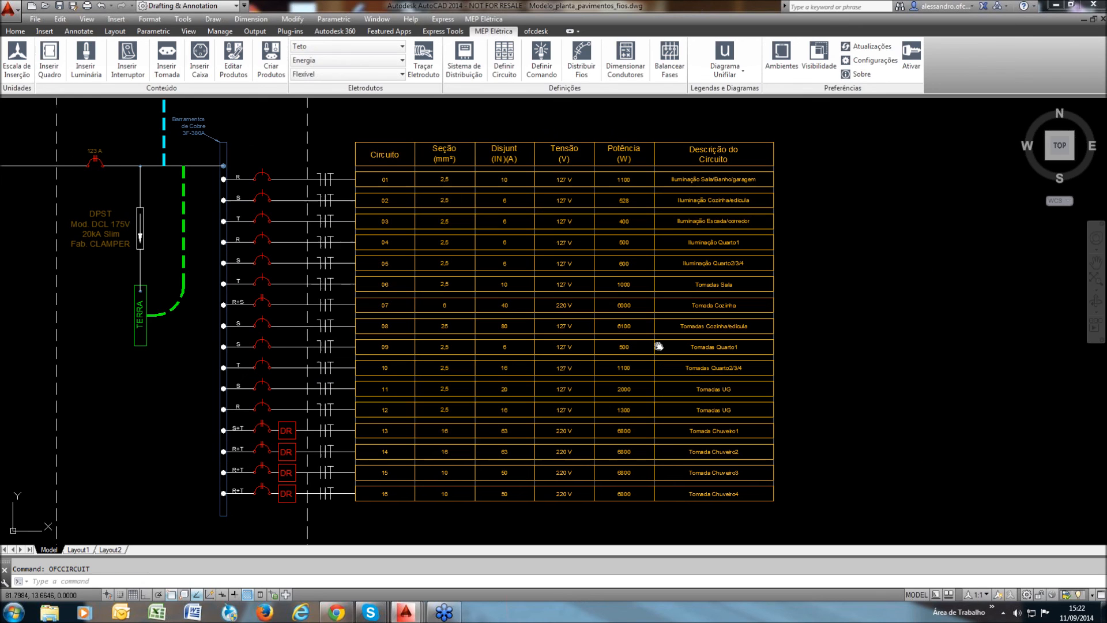
middle_drag(658, 346, 724, 353)
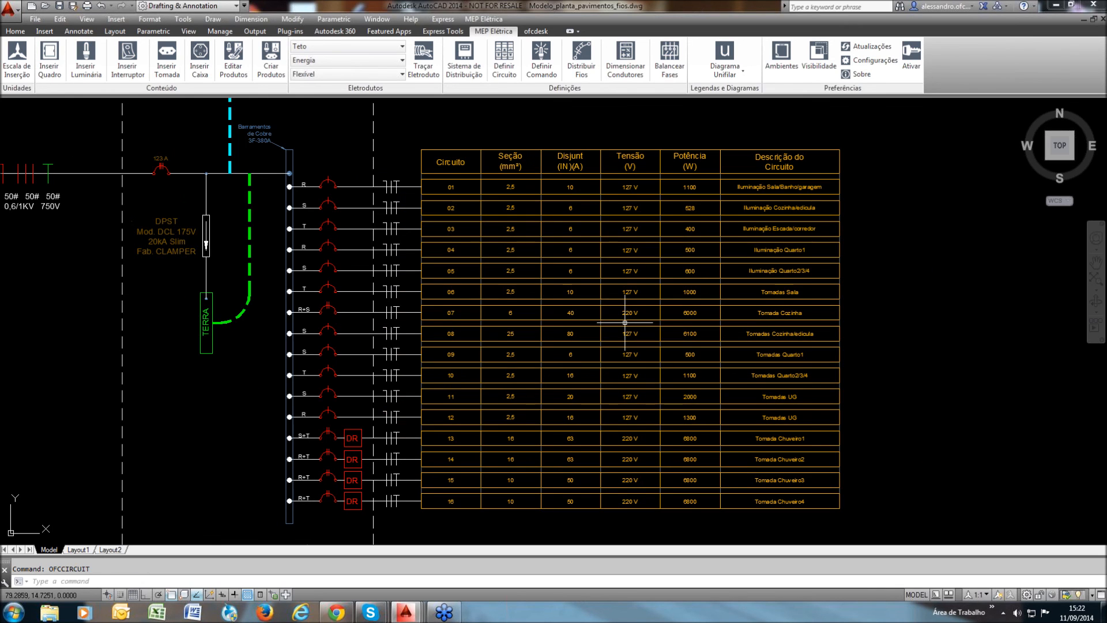
Examine the single-line diagram's supply conductors, main breaker, surge protection, busbar, circuit phases and the DR devices on the shower circuits
scroll(553, 323, up, 5)
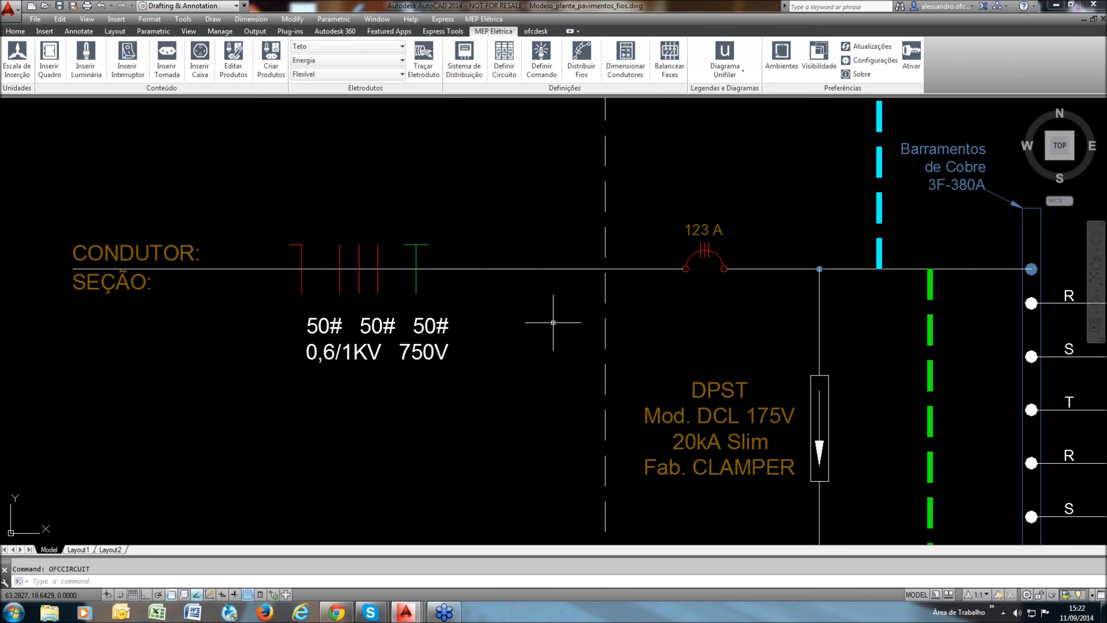
middle_drag(553, 322, 543, 322)
middle_drag(657, 304, 526, 285)
scroll(980, 363, down, 2)
mouse_move(980, 363)
middle_down()
mouse_move(680, 316)
mouse_move(515, 307)
middle_up()
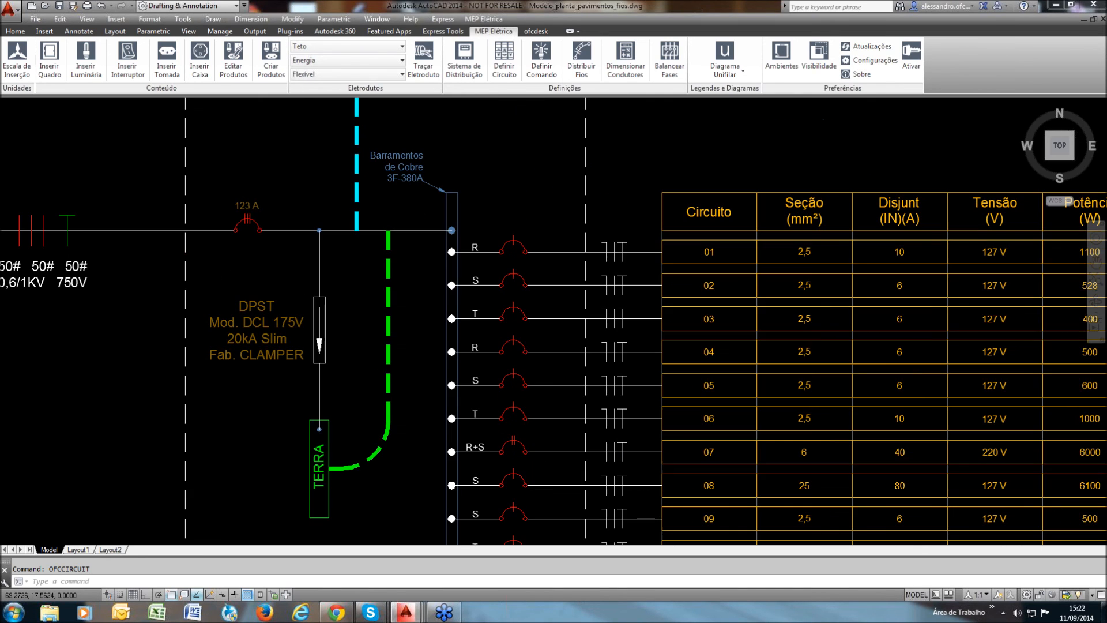
scroll(478, 281, down, 2)
scroll(478, 281, down, 3)
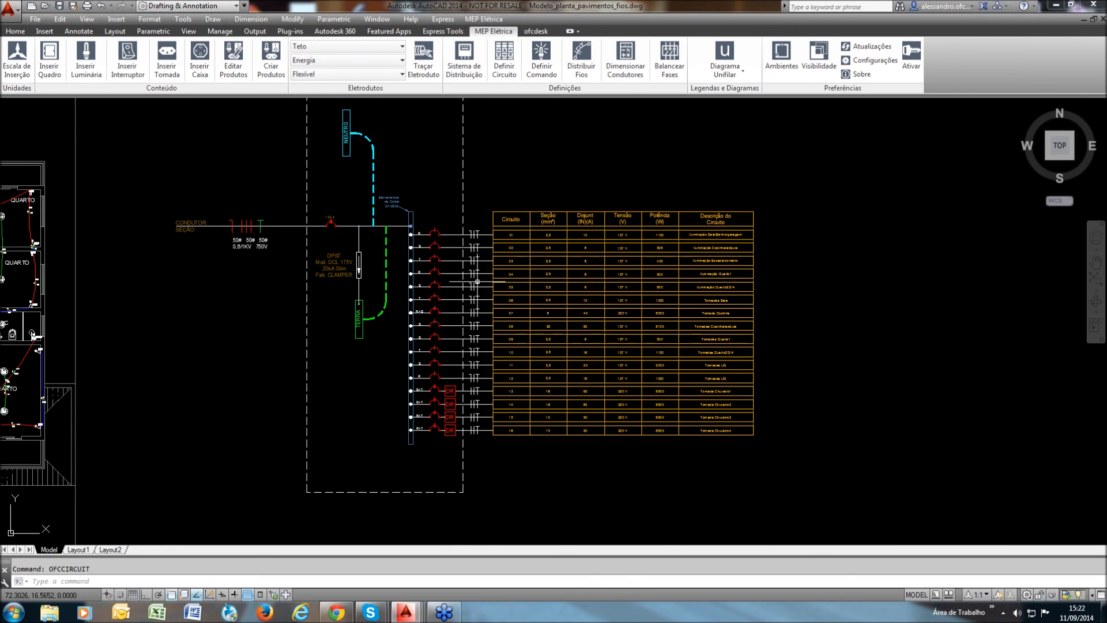
scroll(574, 373, up, 2)
scroll(378, 409, up, 2)
middle_drag(378, 409, 383, 325)
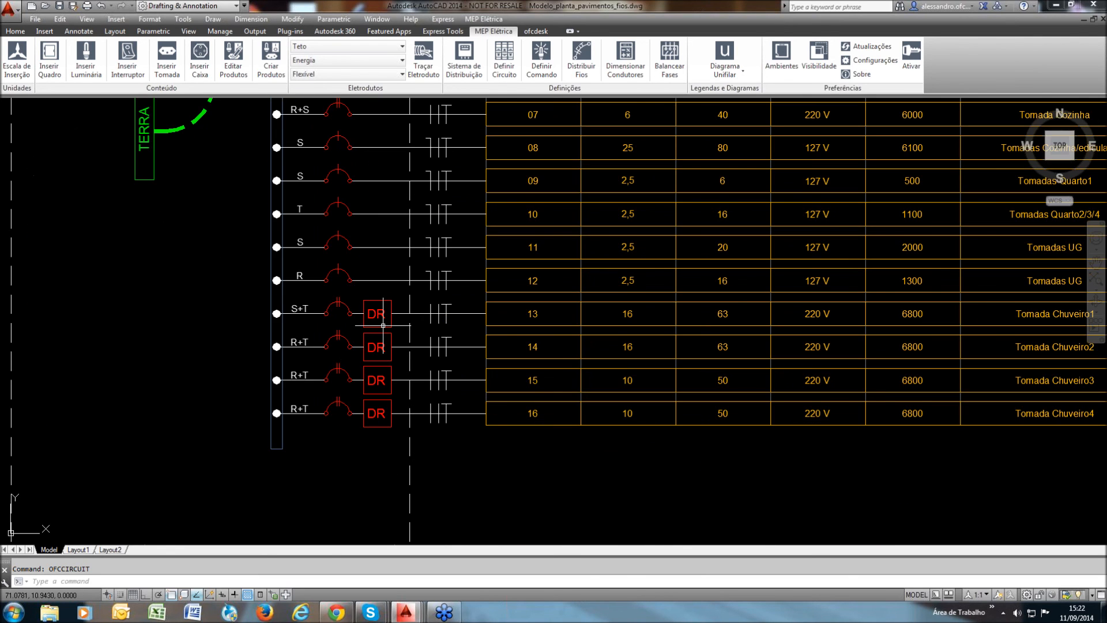
middle_drag(656, 348, 552, 368)
middle_drag(578, 427, 641, 436)
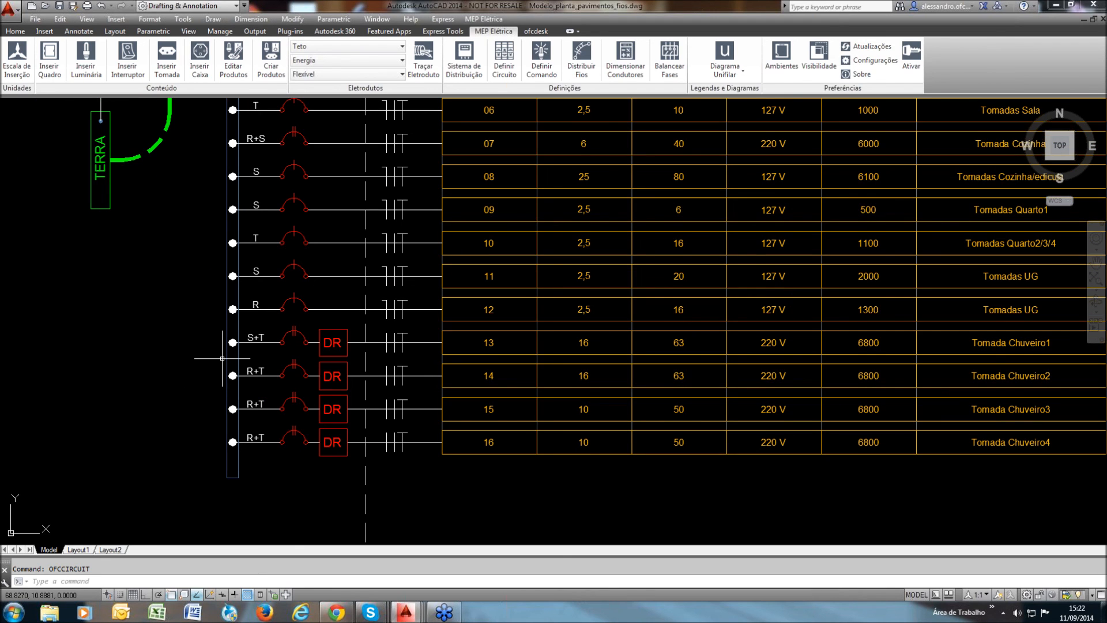
scroll(469, 410, down, 2)
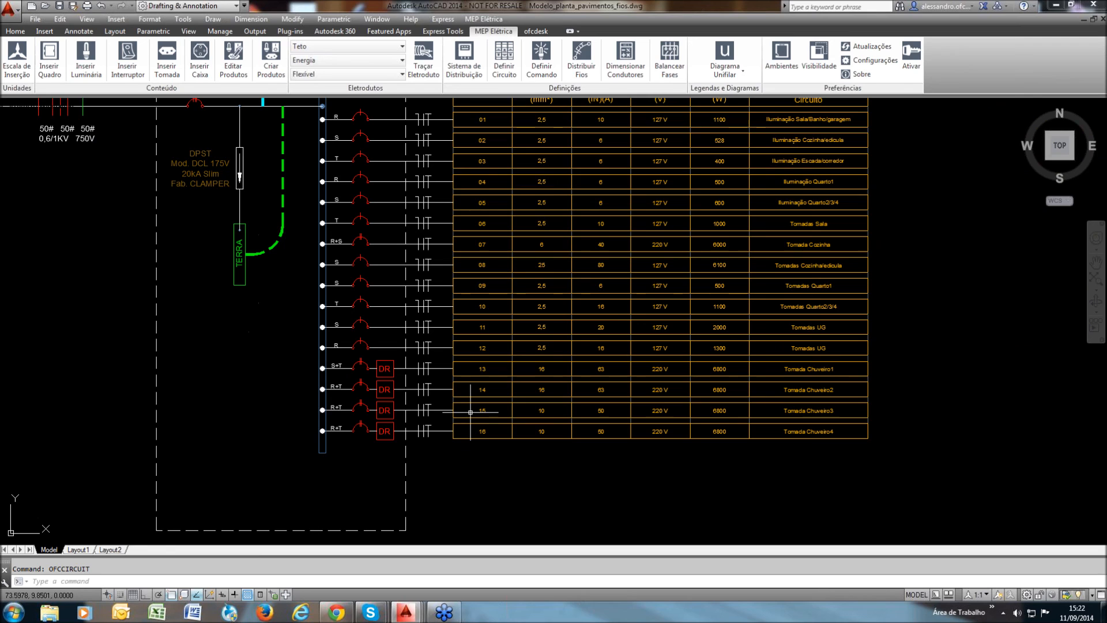
scroll(579, 357, down, 4)
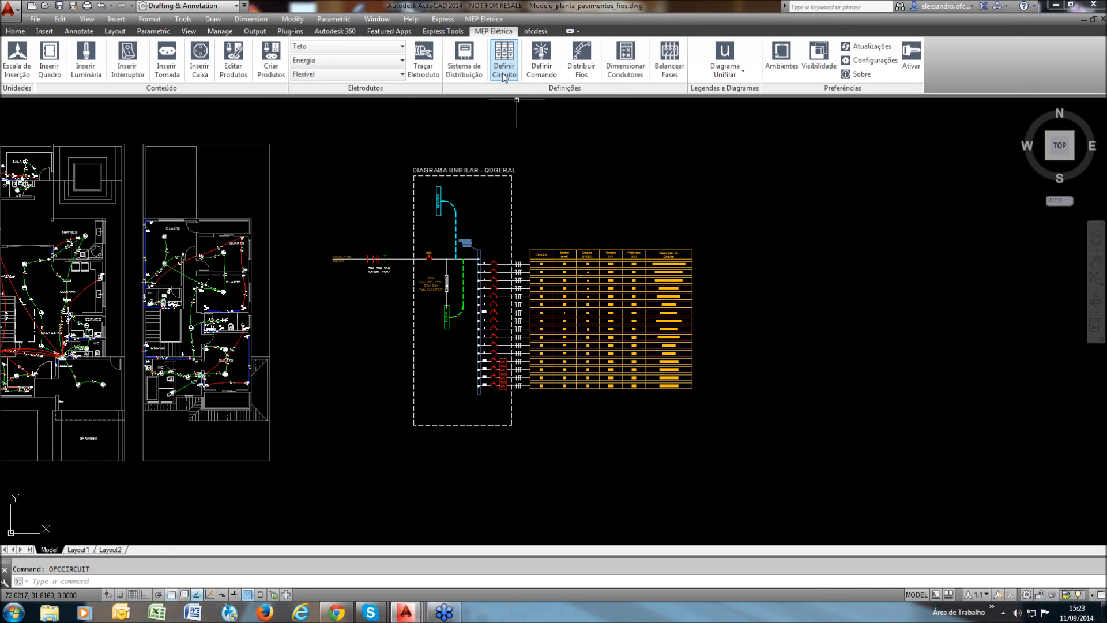
Assign QDGERAL circuits 07, 08, 09 and 10 to busbar (Barramento) 2 in the circuit definitions
click(505, 75)
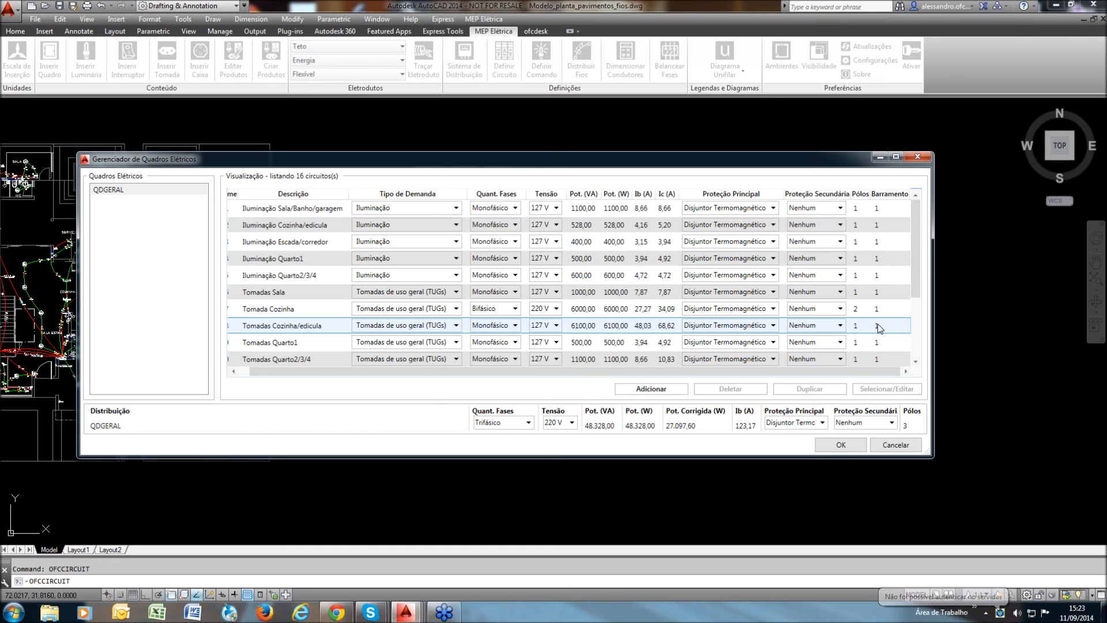
double_click(877, 309)
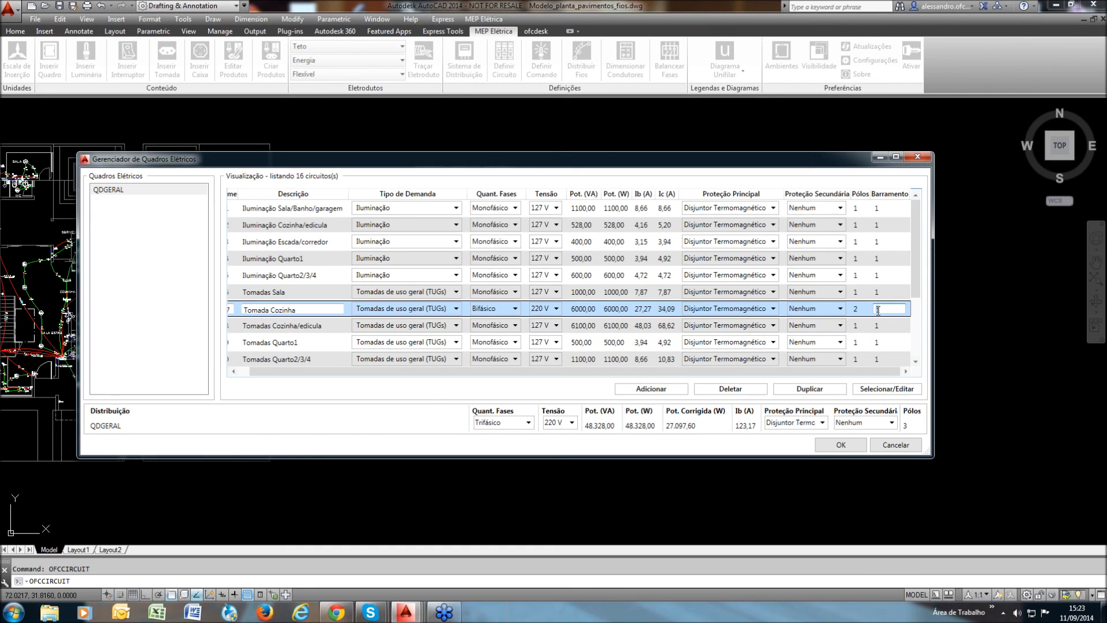
text(2)
double_click(877, 327)
text(2)
double_click(878, 343)
text(2)
double_click(876, 358)
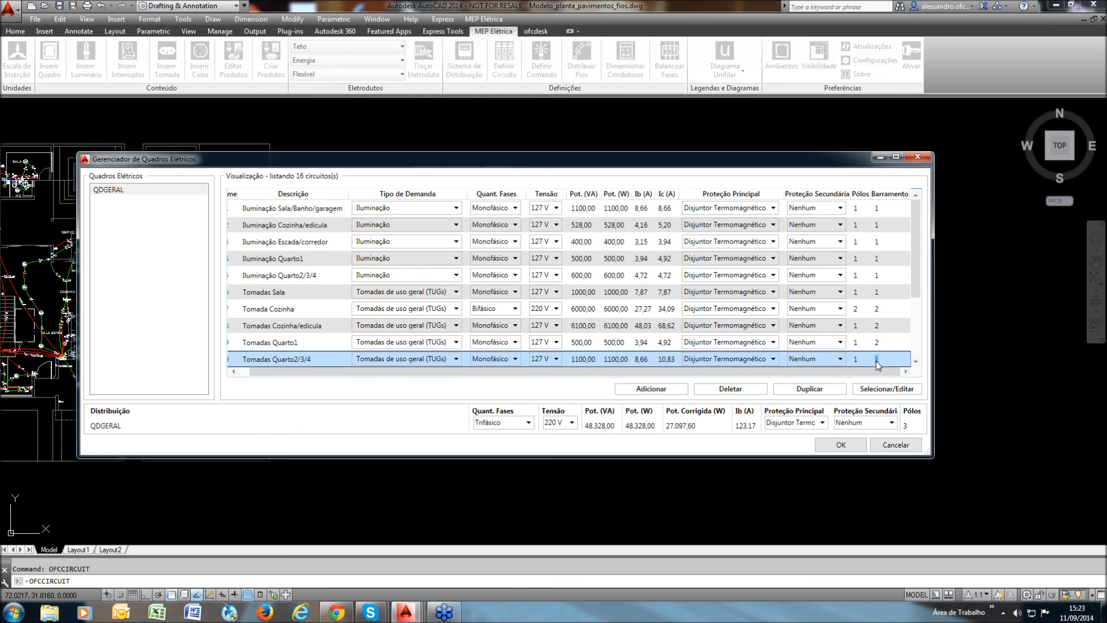
text(2)
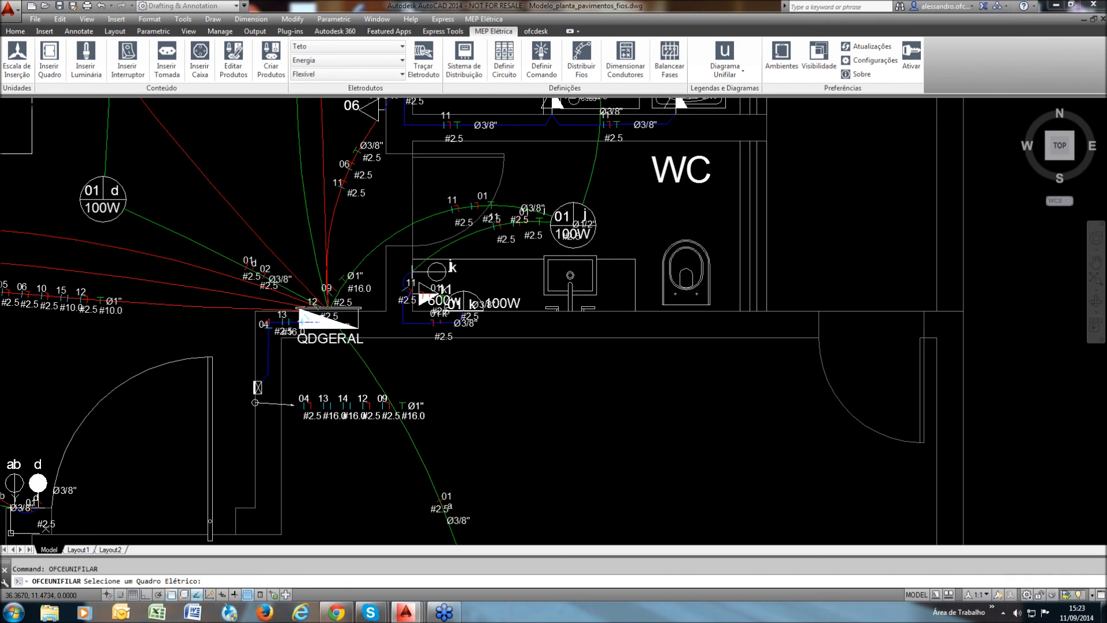
Generate the QDGERAL single-line diagram again, place it to the right of the plans, and check the circuits on each busbar
click(332, 317)
click(568, 336)
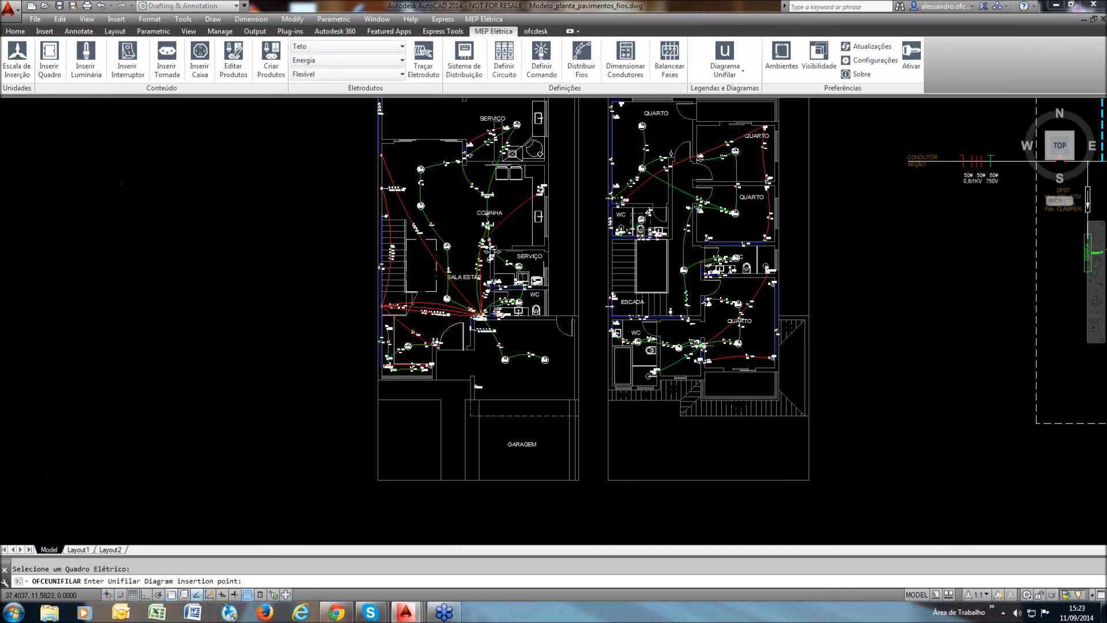
scroll(259, 300, down, 2)
click(666, 324)
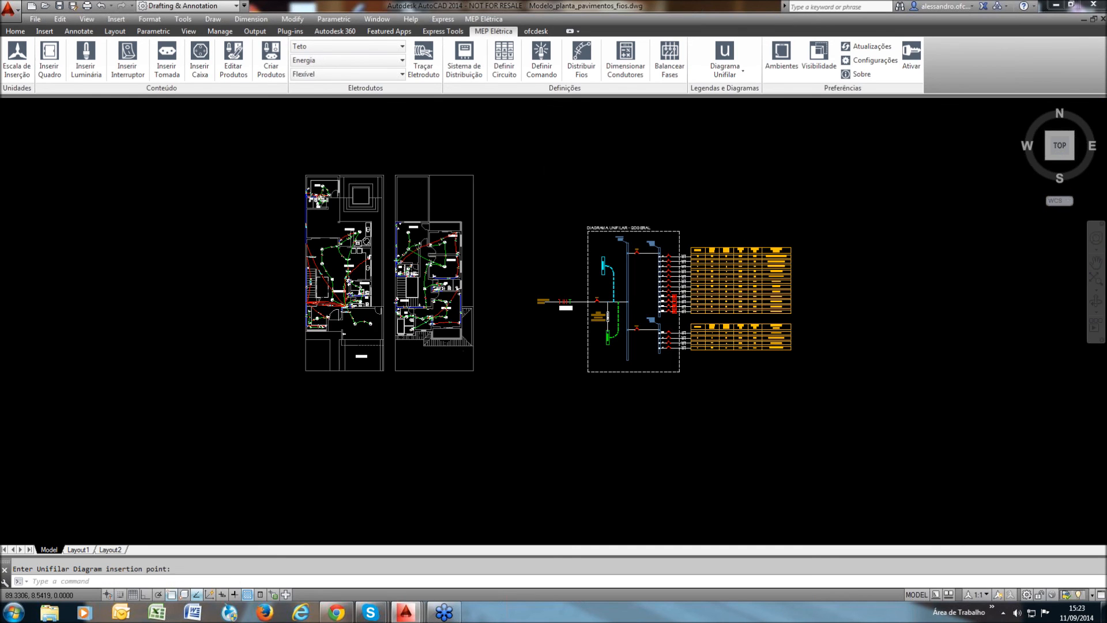
scroll(761, 328, up, 4)
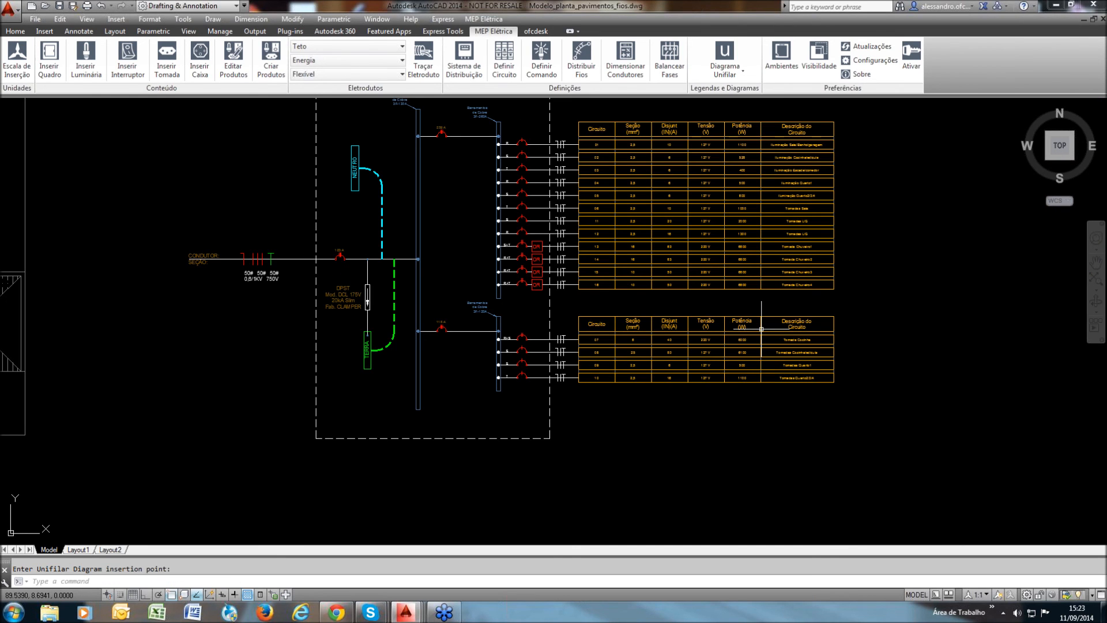
scroll(761, 329, up, 2)
scroll(648, 321, down, 4)
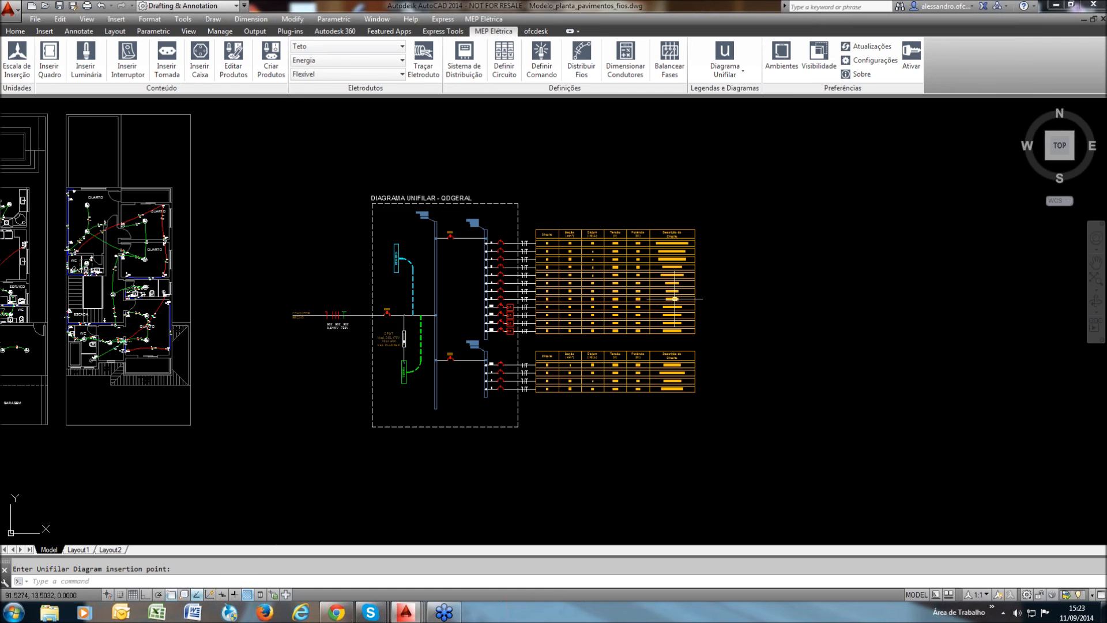
scroll(675, 305, up, 4)
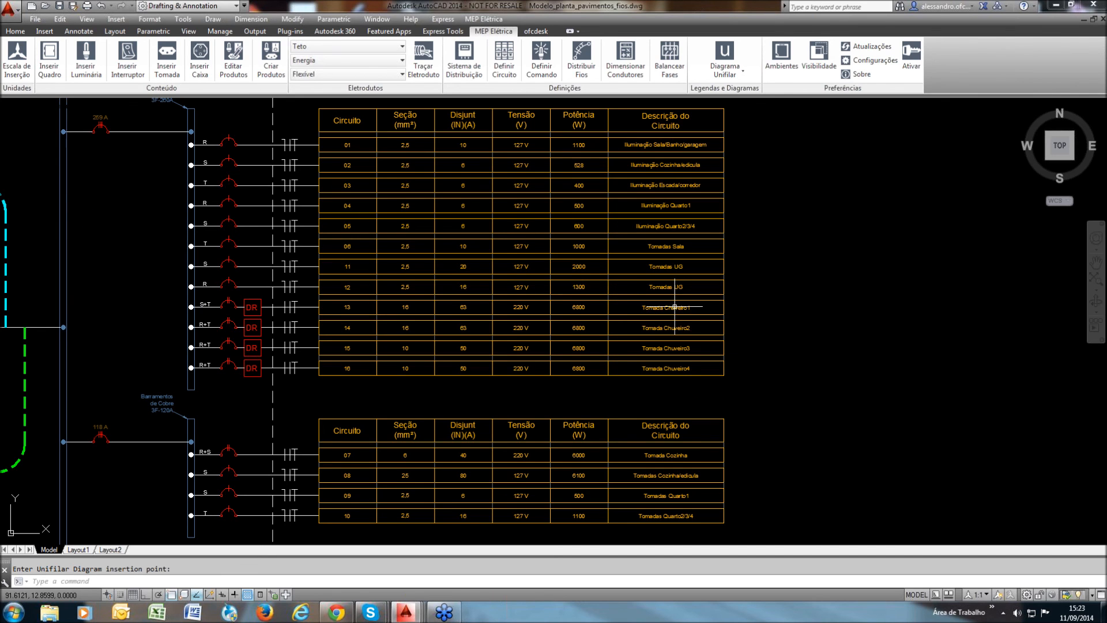
scroll(675, 305, down, 6)
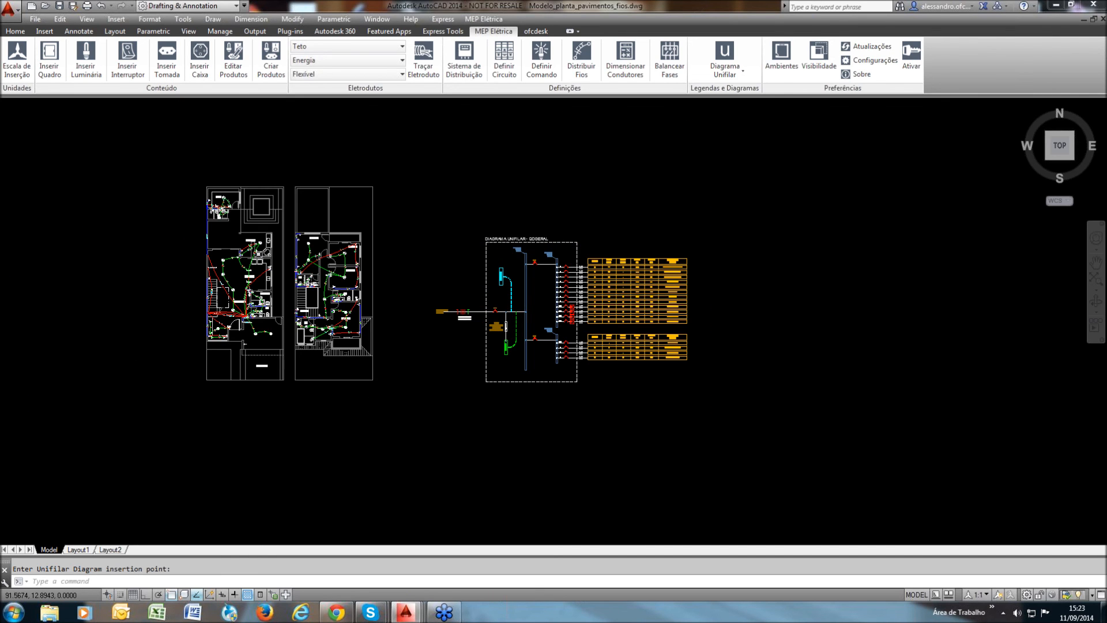
Generate the load table (Cargas) of the QDGERAL panel and place it below the floor plans
scroll(732, 248, down, 2)
click(735, 74)
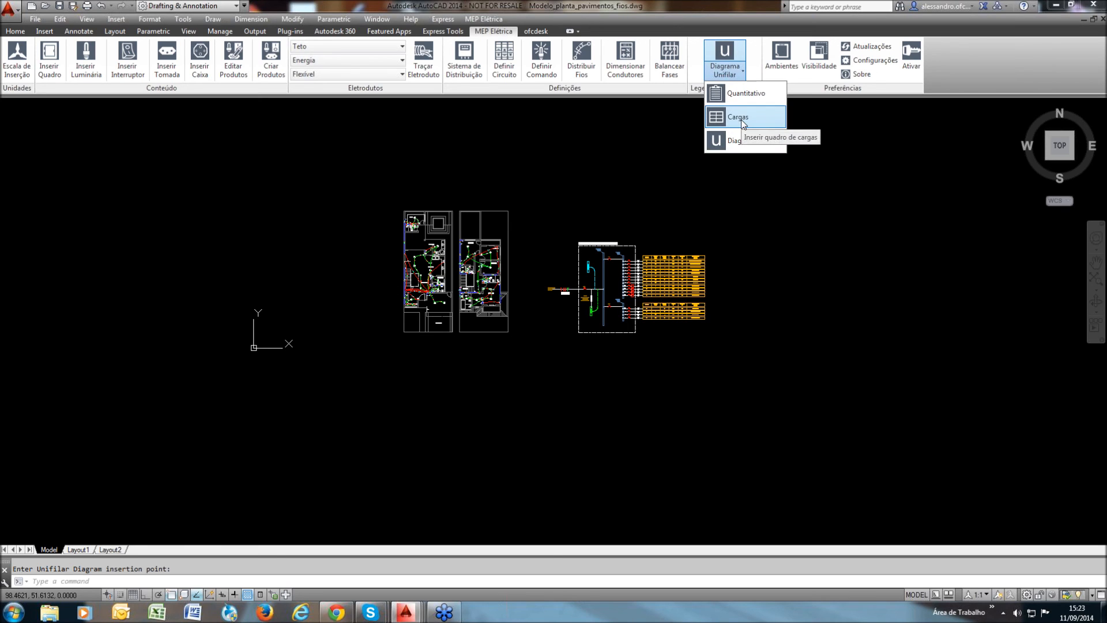
click(738, 117)
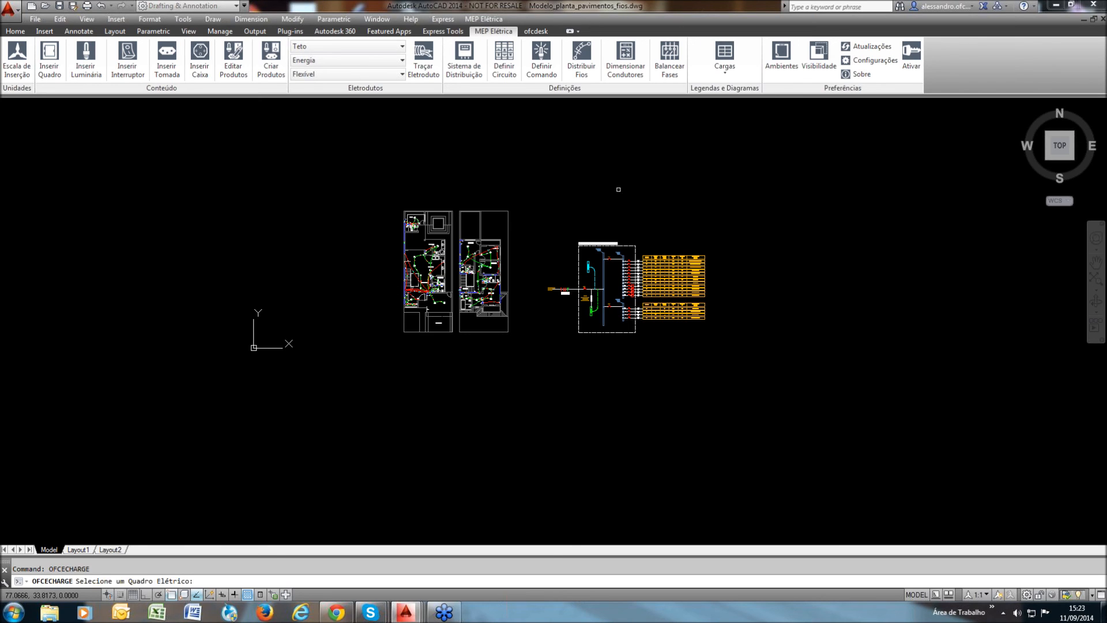
scroll(421, 298, up, 3)
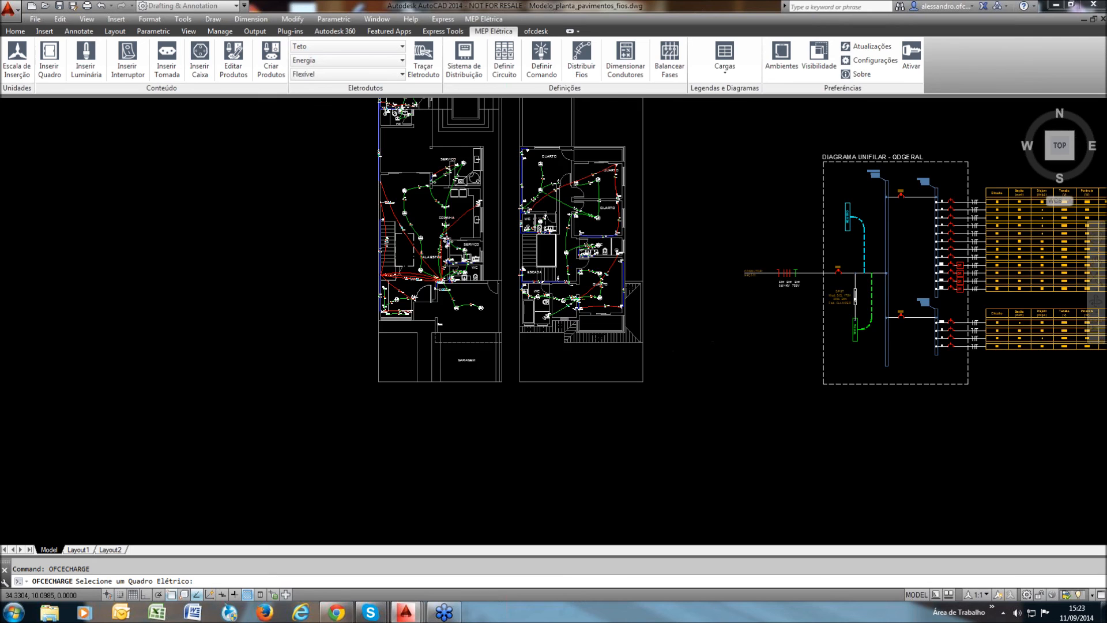
scroll(433, 293, up, 3)
scroll(454, 270, up, 3)
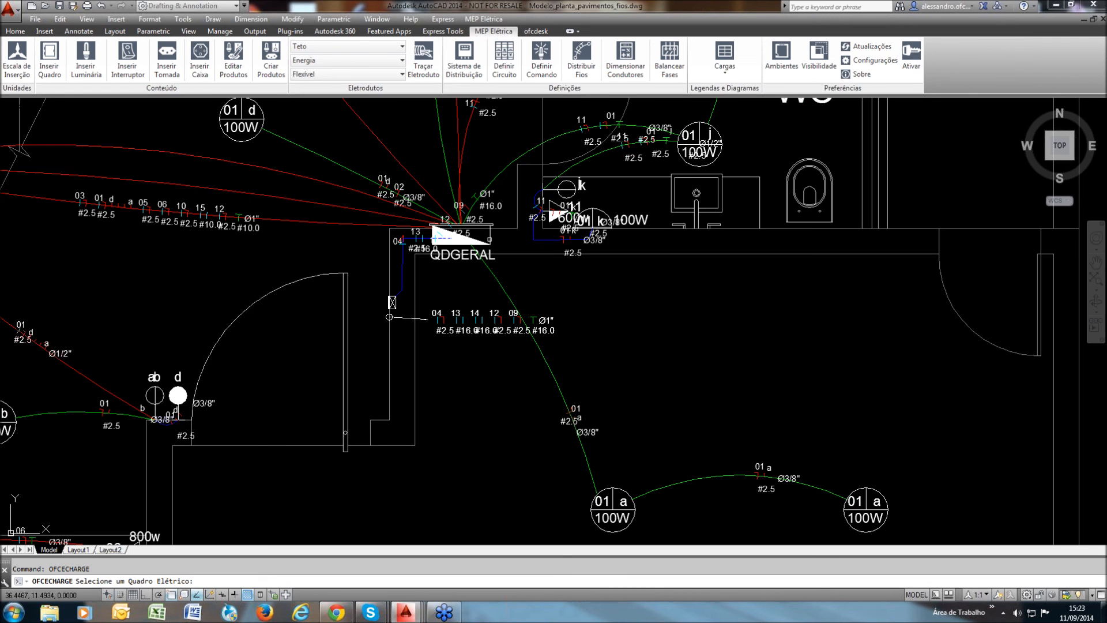
click(490, 239)
scroll(484, 252, down, 2)
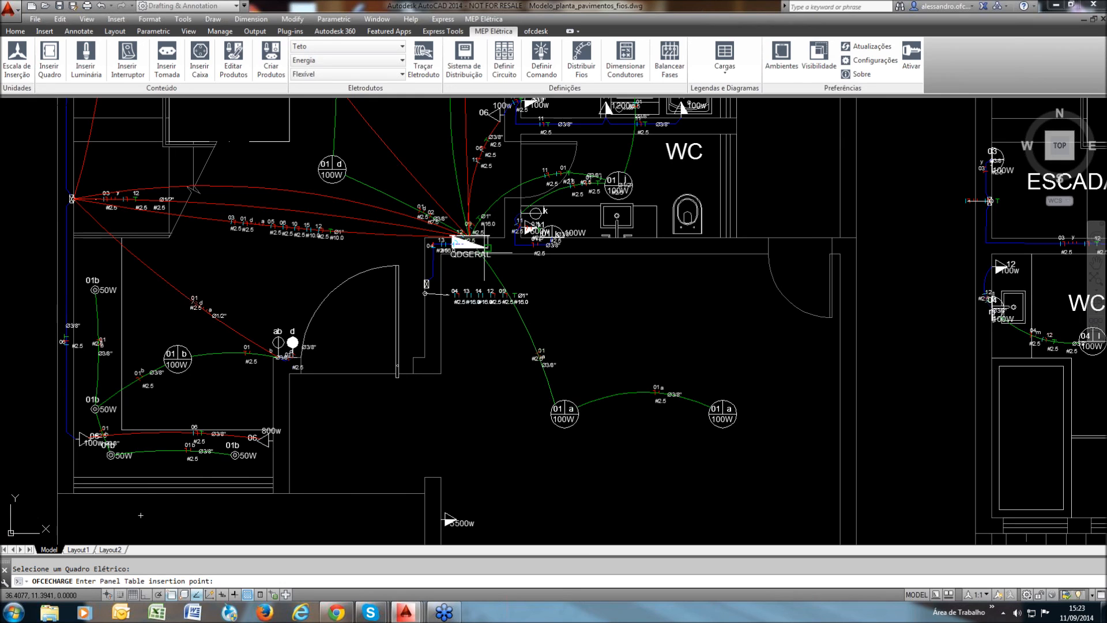
scroll(470, 248, down, 6)
Stretch the QDGERAL load table slightly taller and check its circuit number, description and Local columns
scroll(479, 341, up, 3)
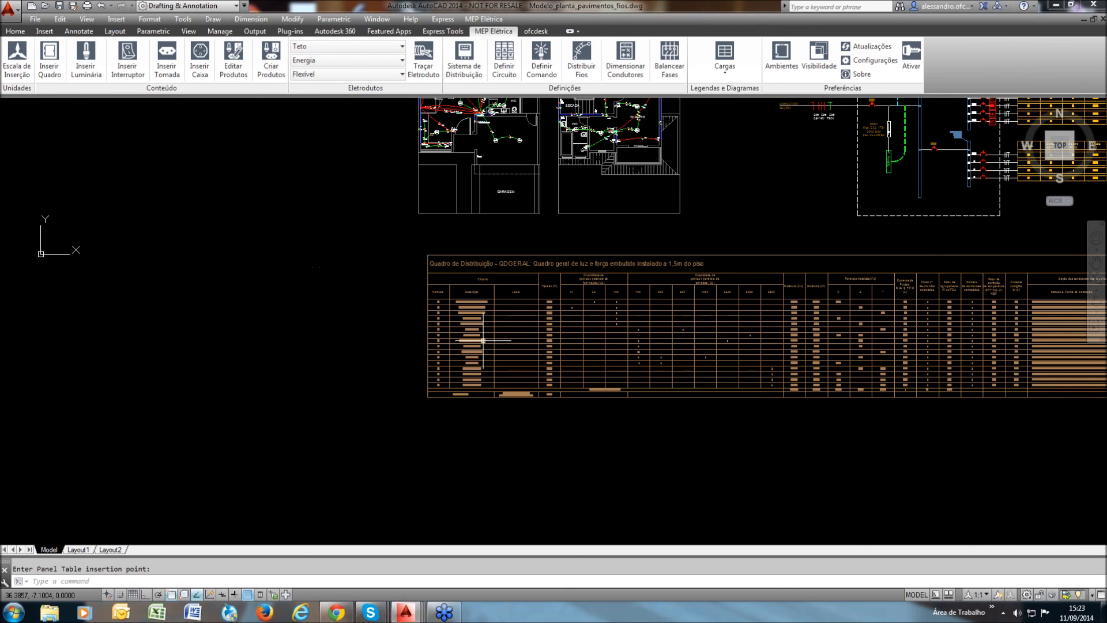
scroll(531, 332, up, 2)
click(484, 208)
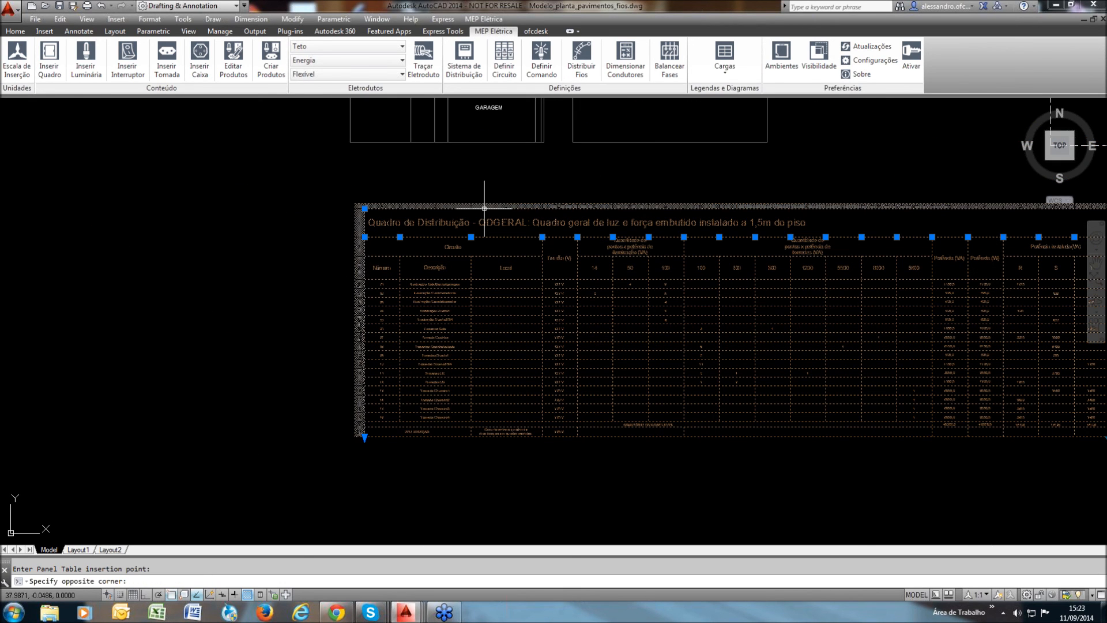
middle_drag(506, 305, 416, 276)
click(294, 414)
click(295, 438)
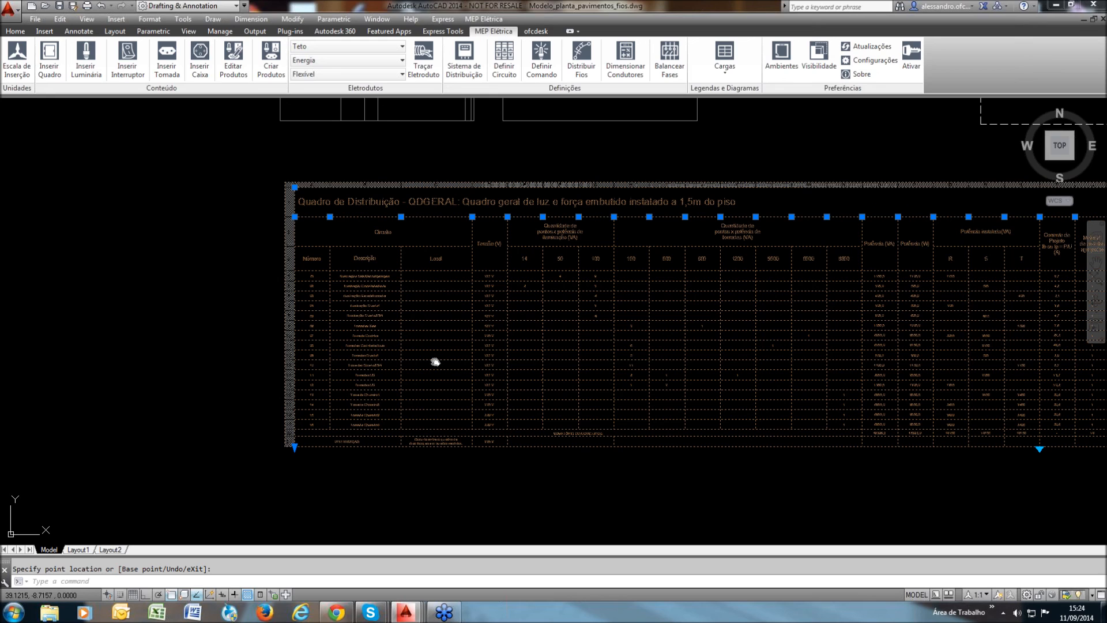
key(Escape)
scroll(307, 152, up, 2)
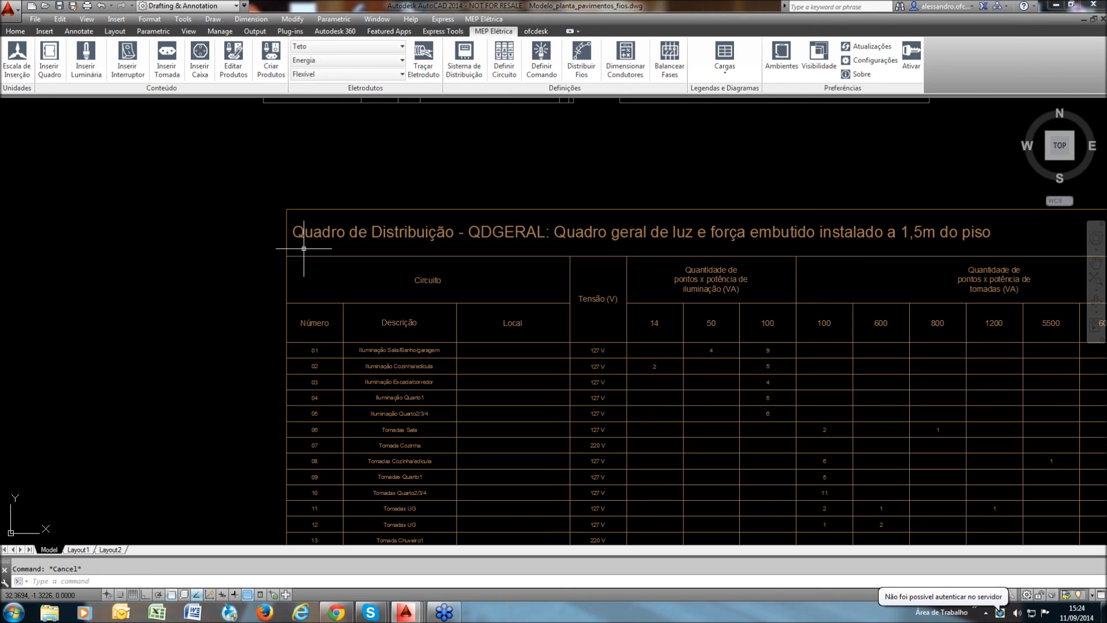
scroll(288, 522, up, 2)
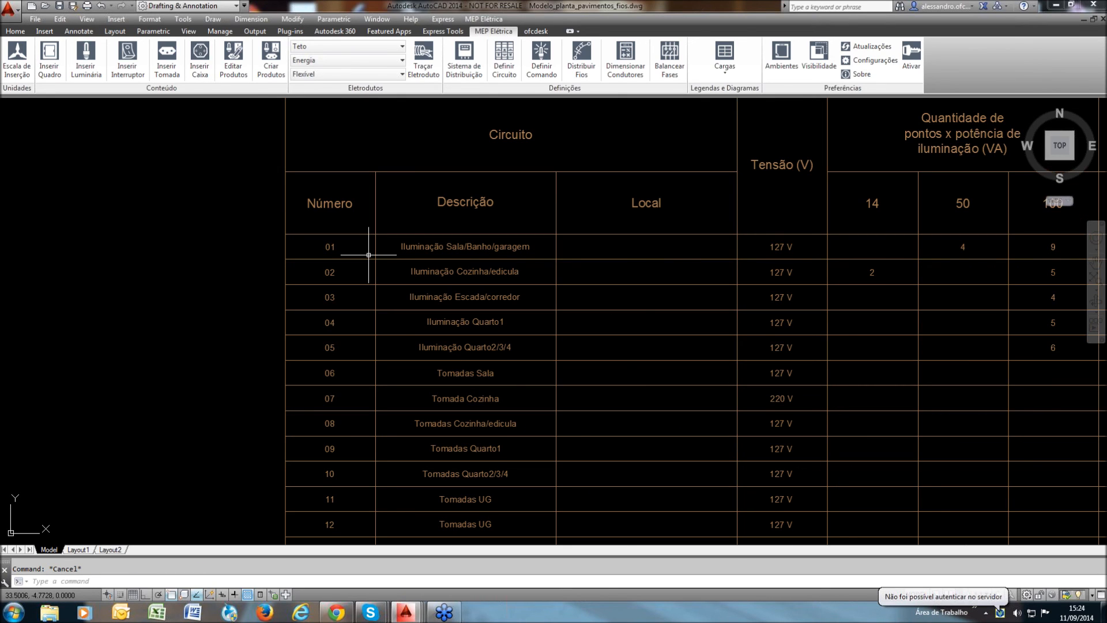
middle_drag(486, 217, 314, 213)
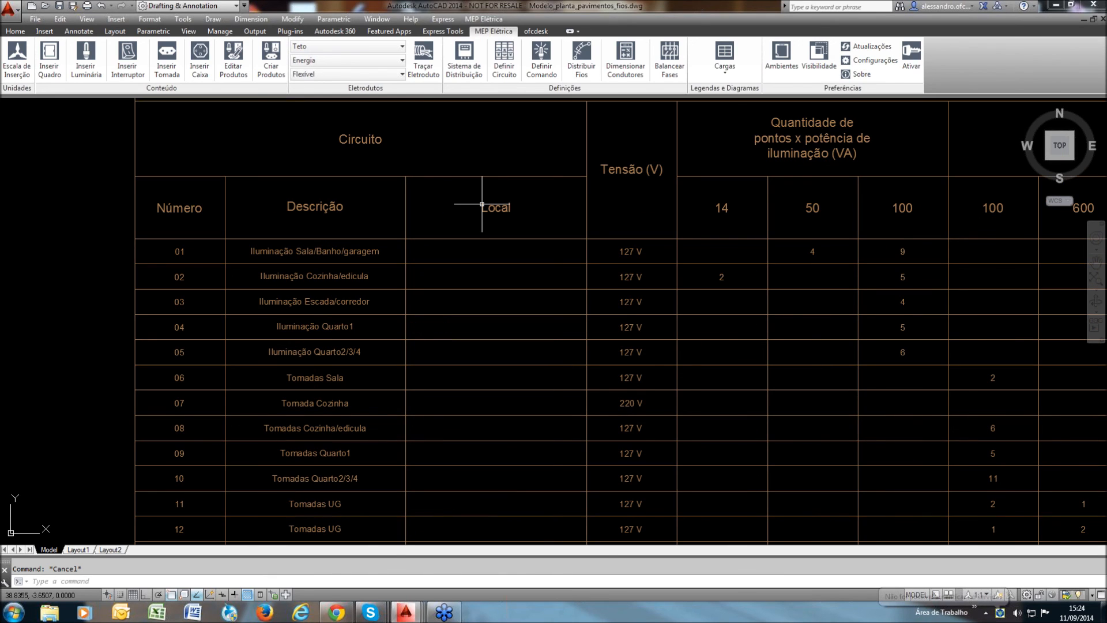
Add a room to the project's room list with AA as both its name and description
click(784, 64)
click(380, 427)
click(378, 217)
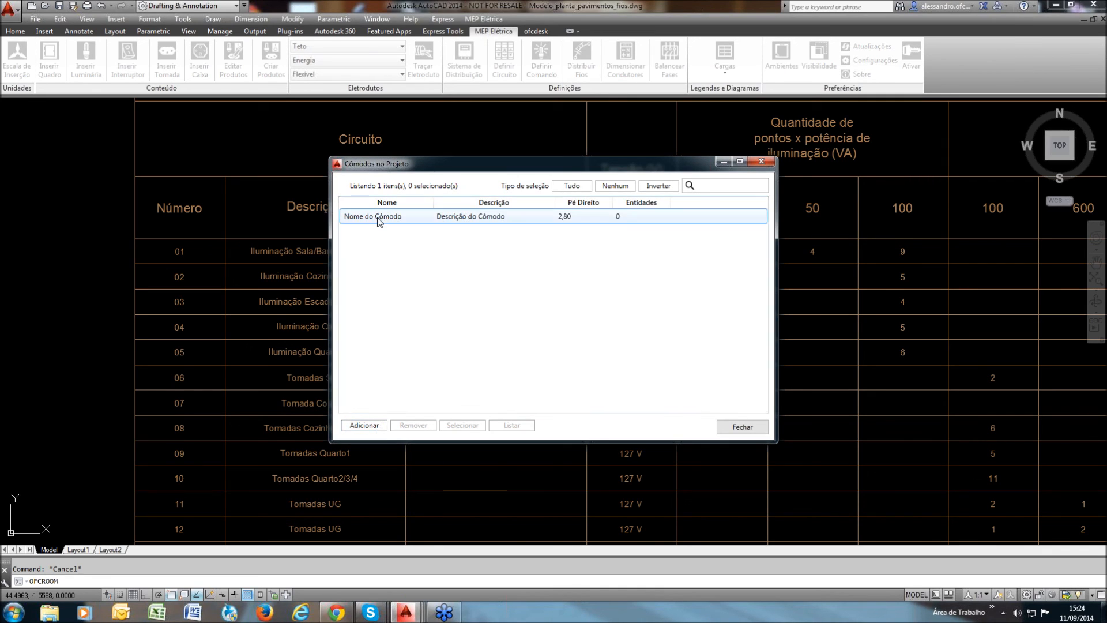
click(378, 217)
text(AA)
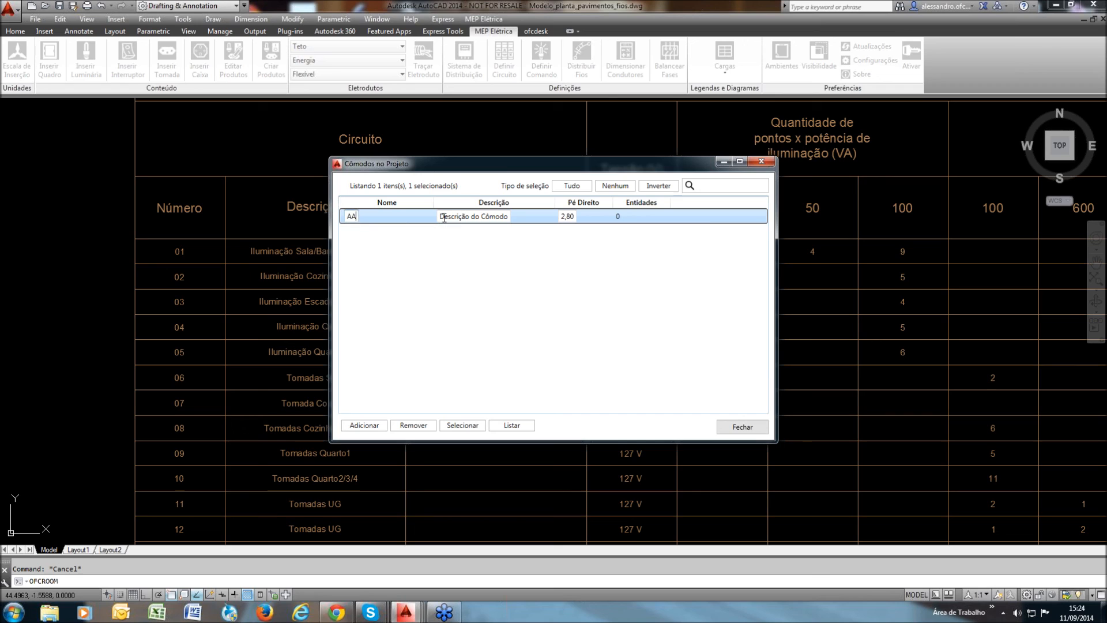
click(466, 216)
text(AA)
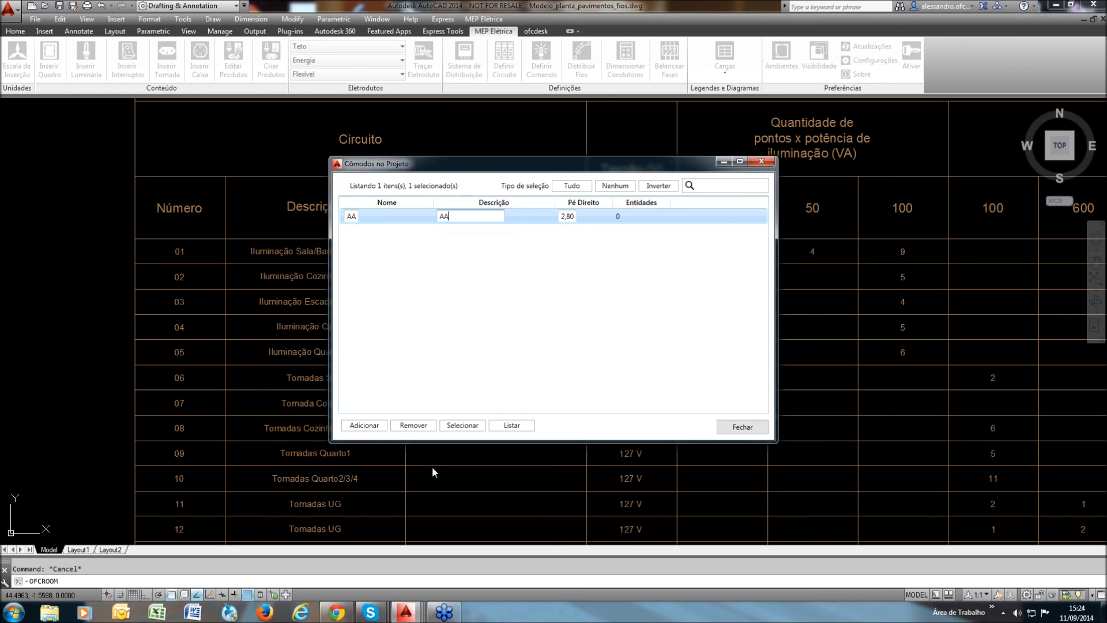
Add a second room to the list, with BB as its name and description
click(373, 428)
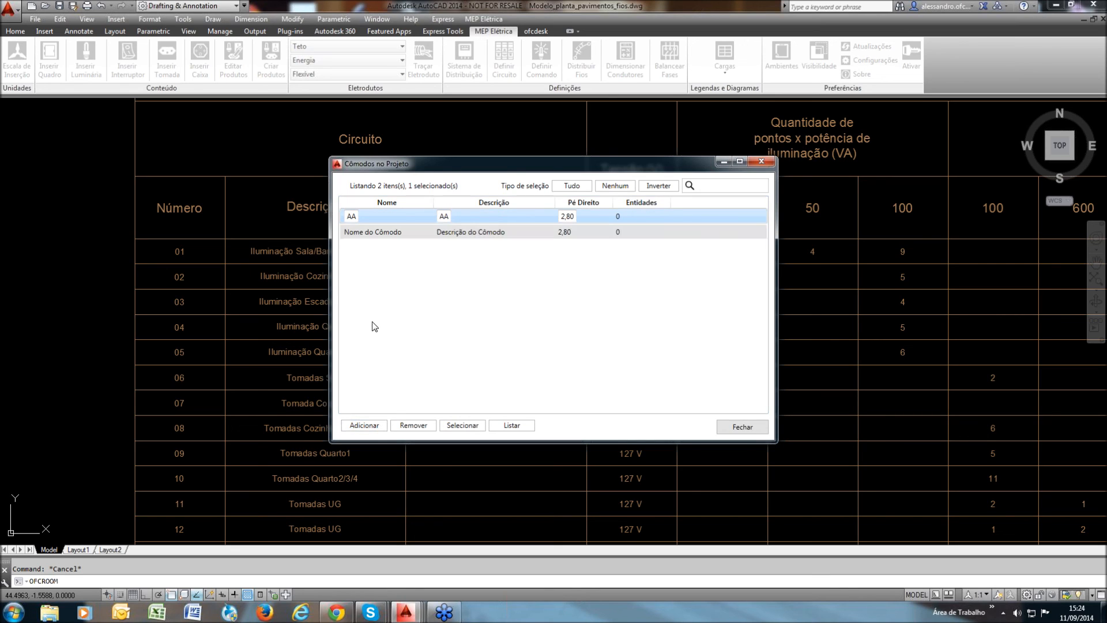
click(354, 233)
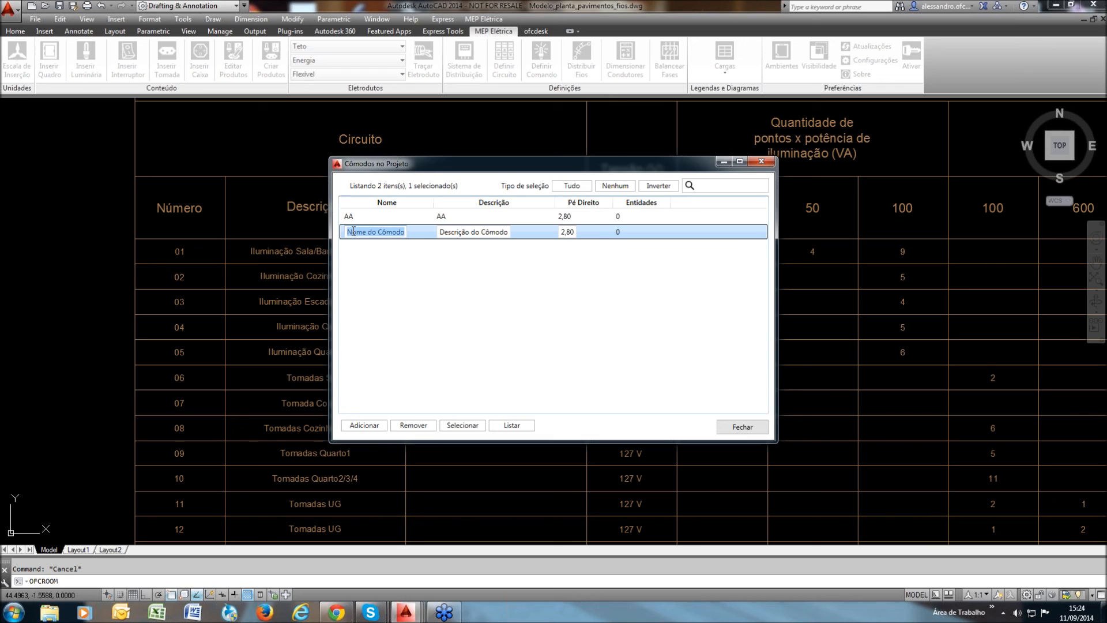
text(BB)
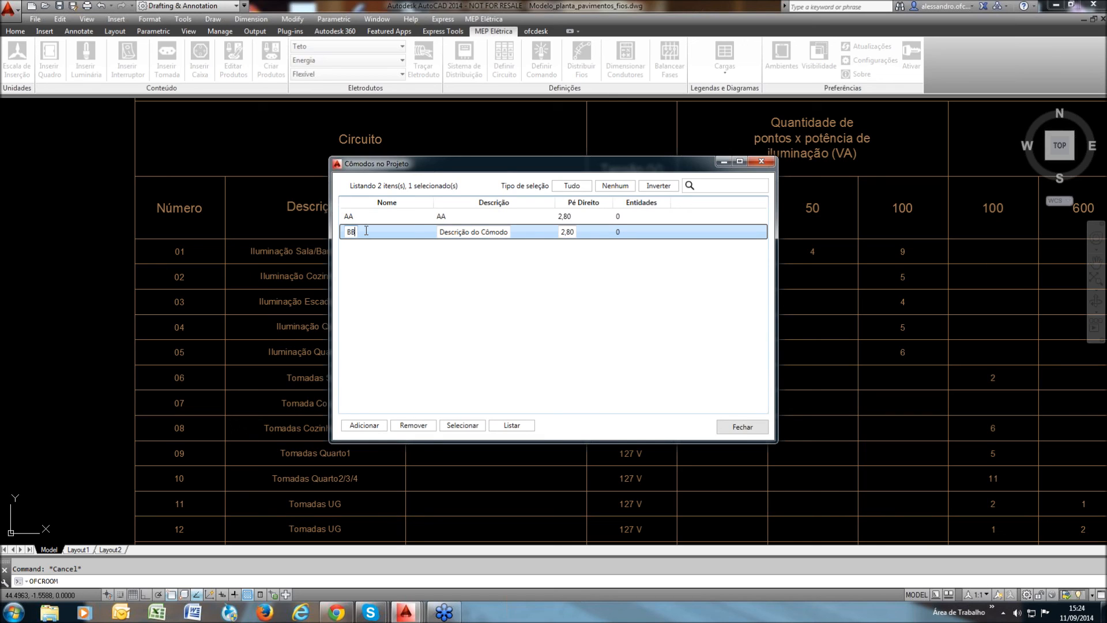
key(Tab)
text(BB)
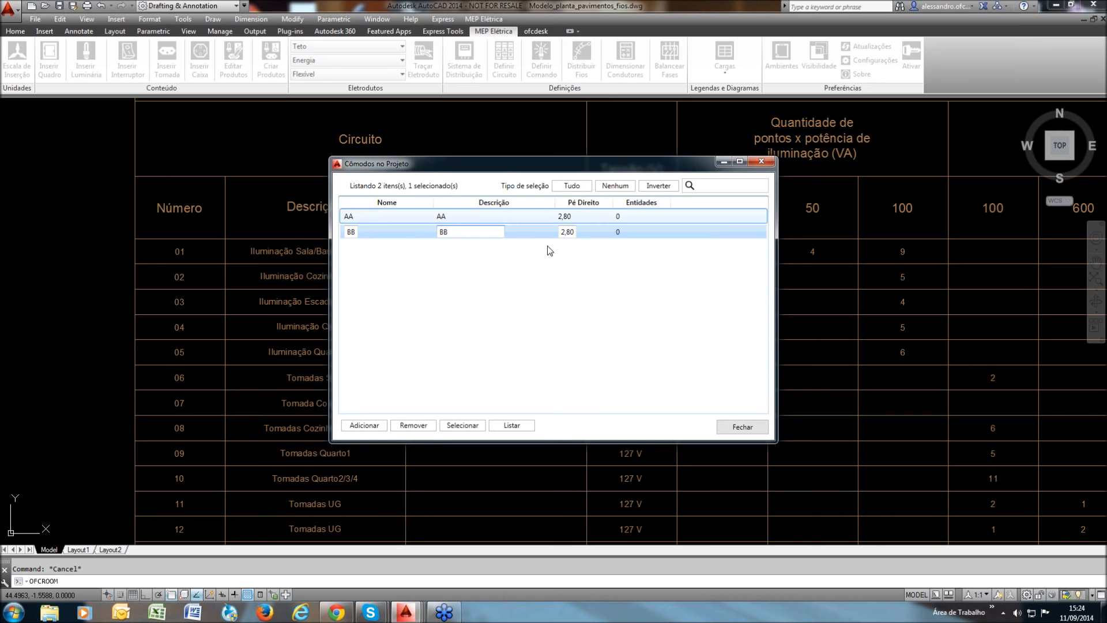
Assign the electrical entities of the ground-floor living room and the small room below the stairs to room AA
click(488, 217)
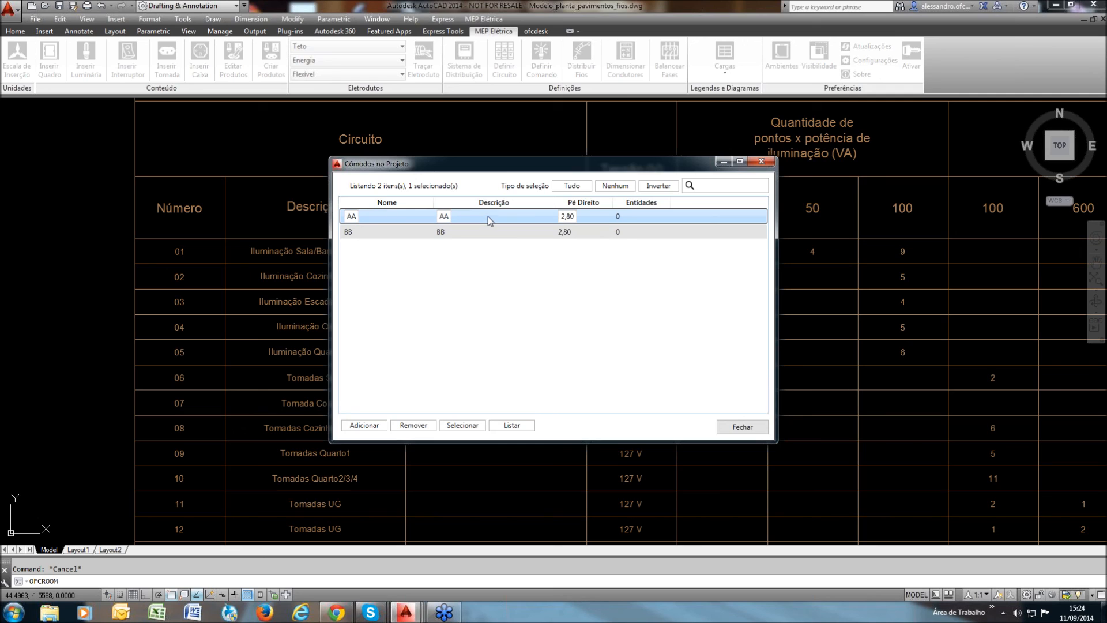
click(467, 427)
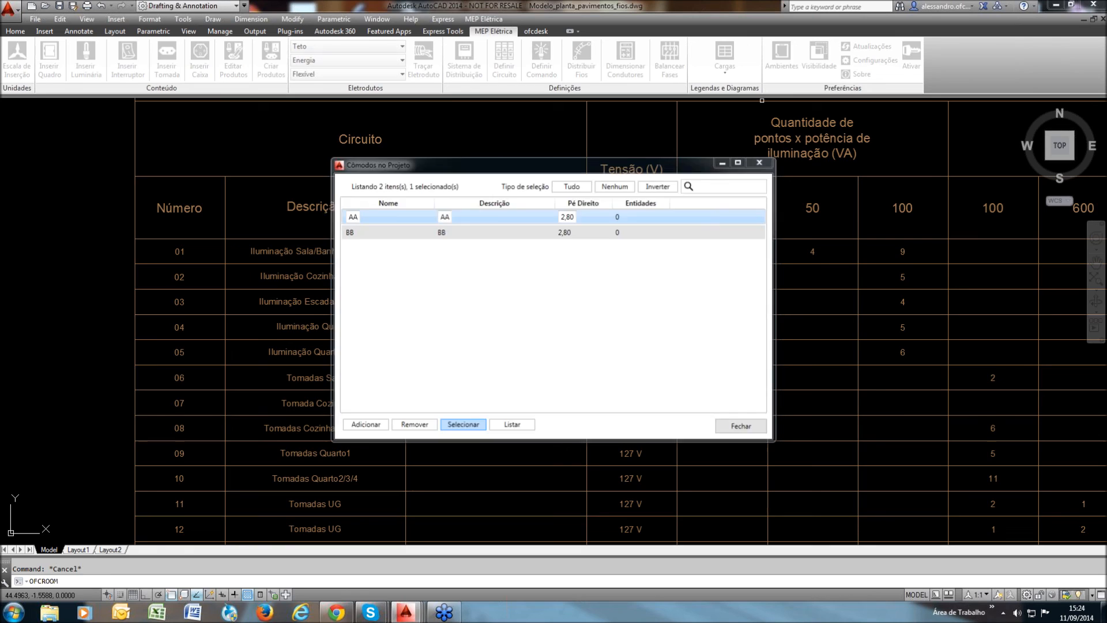
scroll(520, 386, down, 5)
click(512, 394)
click(513, 396)
scroll(485, 240, up, 6)
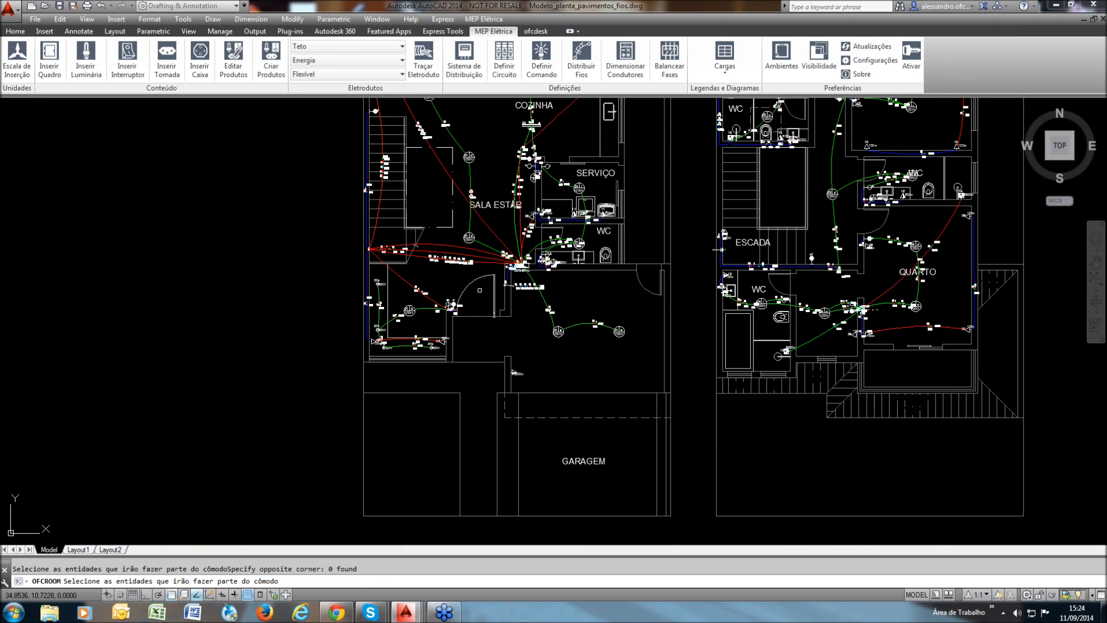
scroll(456, 253, up, 2)
click(505, 276)
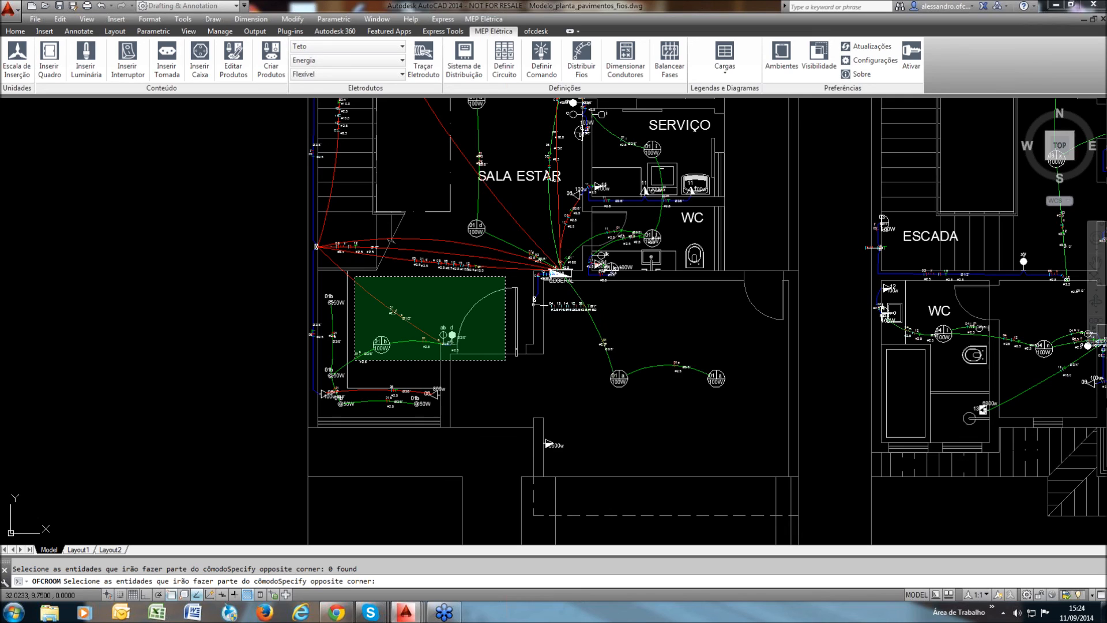
click(301, 413)
middle_drag(575, 144, 534, 324)
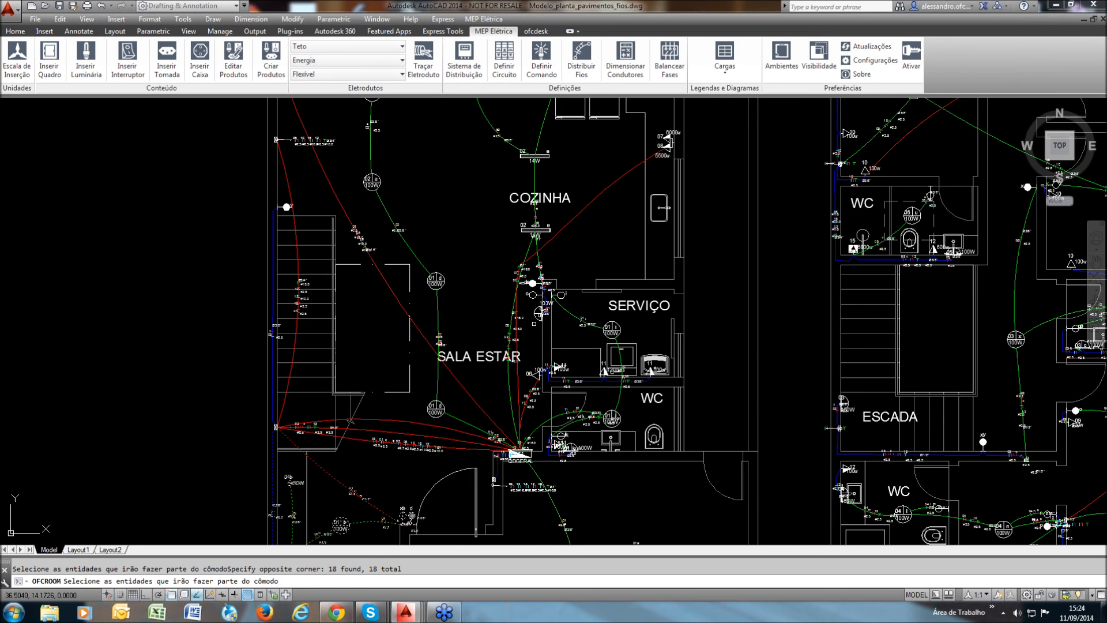
key(Return)
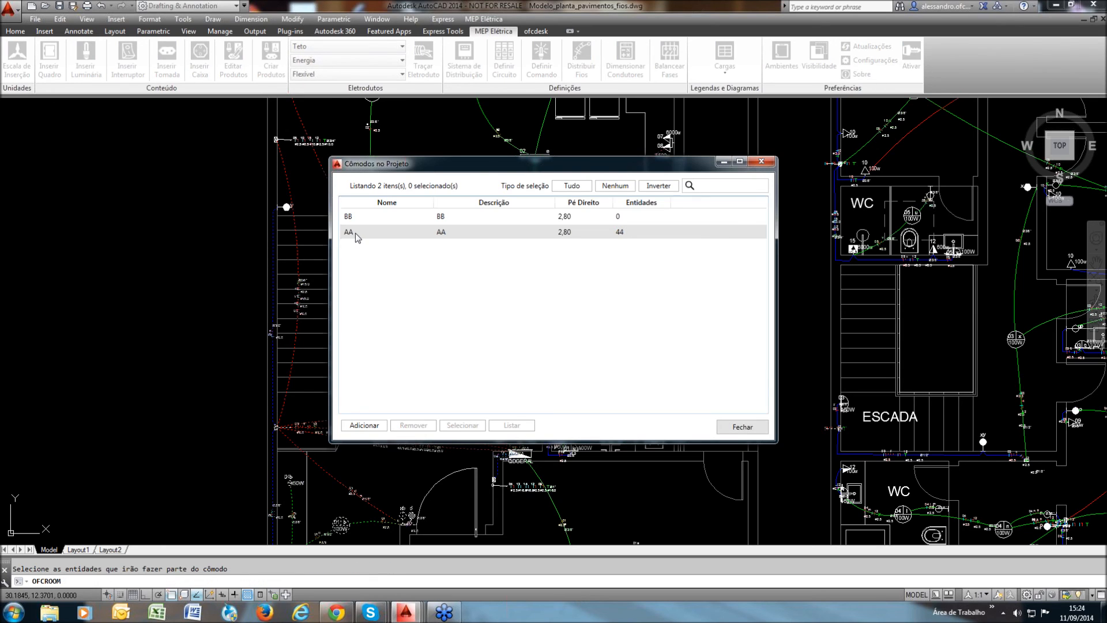
Add another room entry with the default name, and start selecting entities for room BB
click(364, 425)
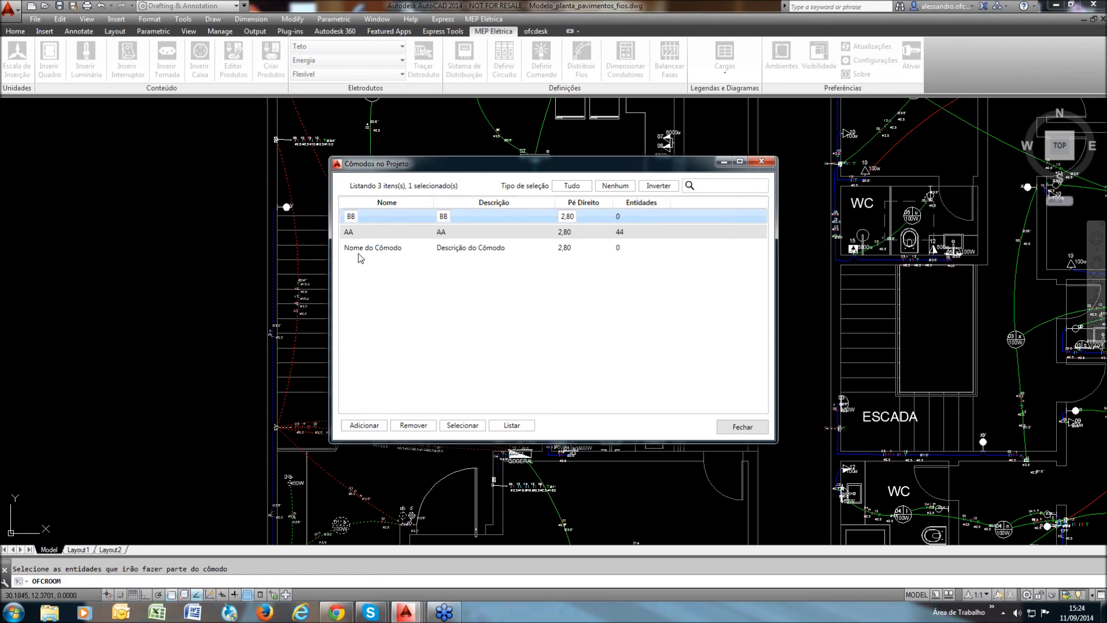
click(463, 425)
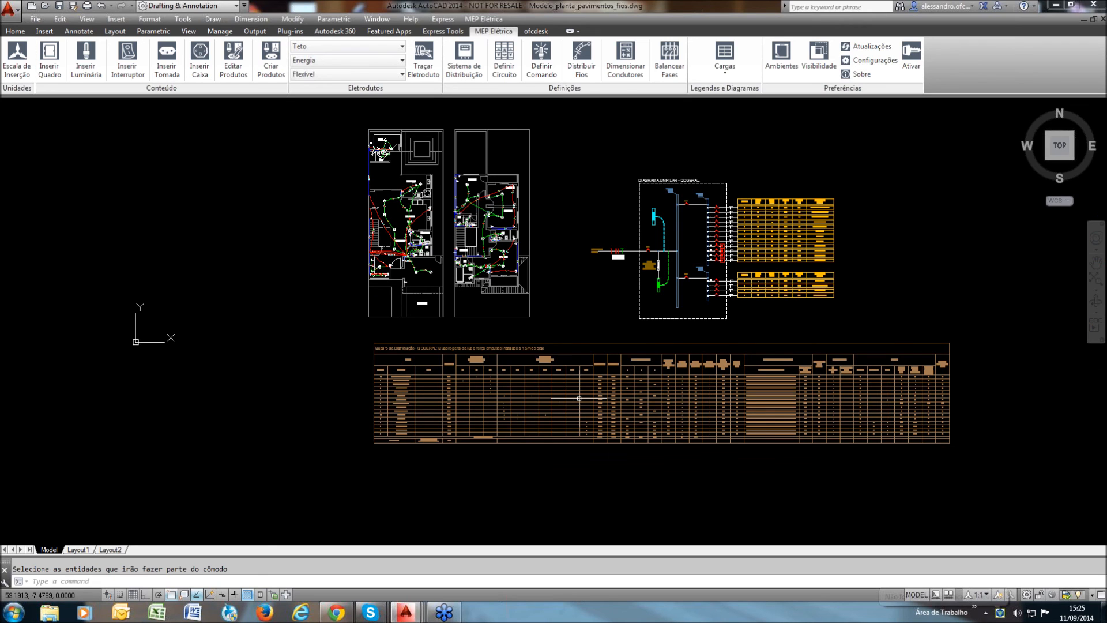
Generate the QDGERAL load table again, place it below the existing one, and delete the older table
click(724, 58)
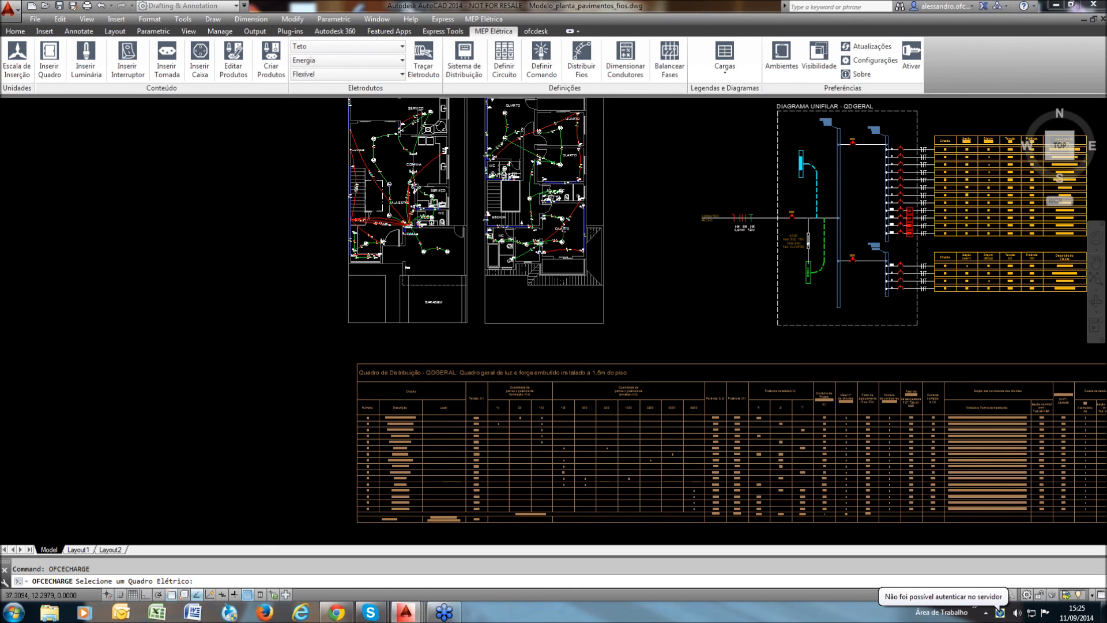
scroll(415, 224, up, 10)
click(378, 242)
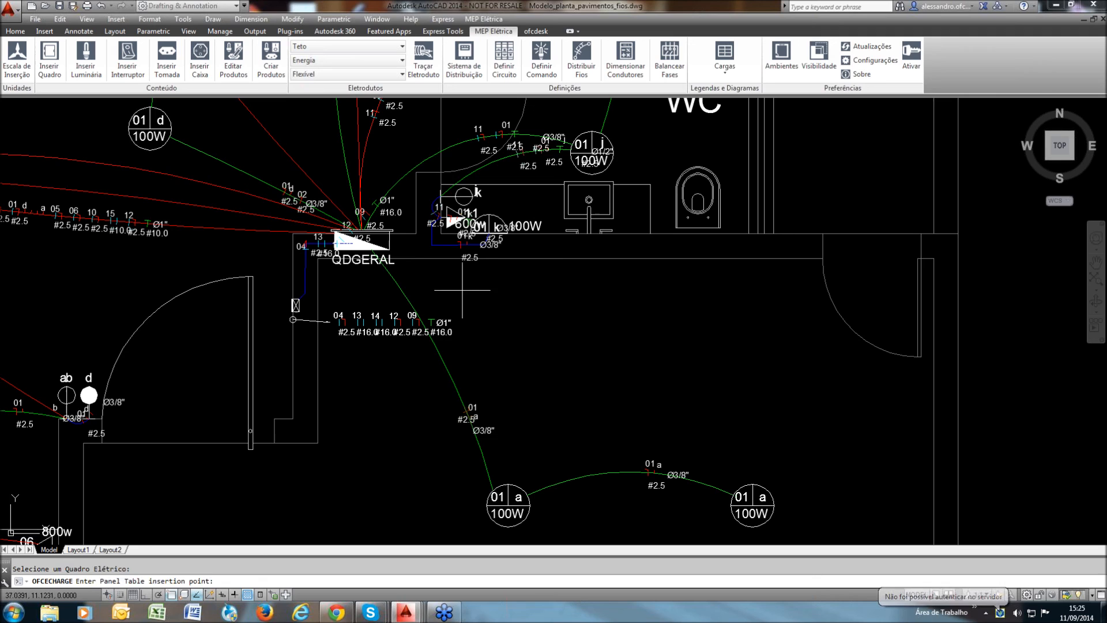
scroll(472, 283, down, 4)
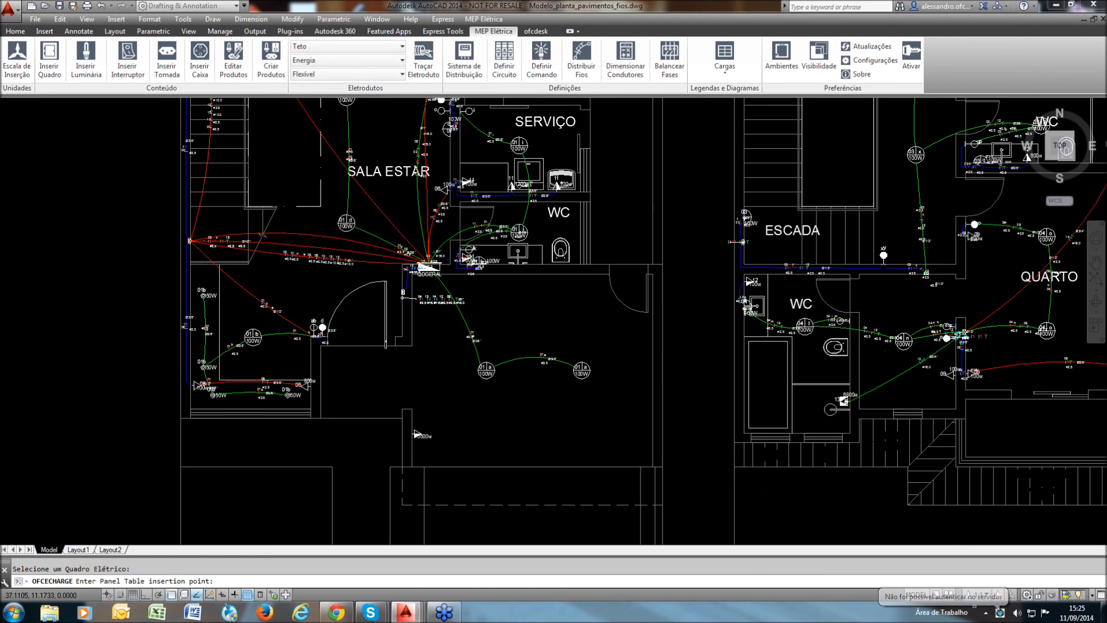
scroll(518, 430, down, 8)
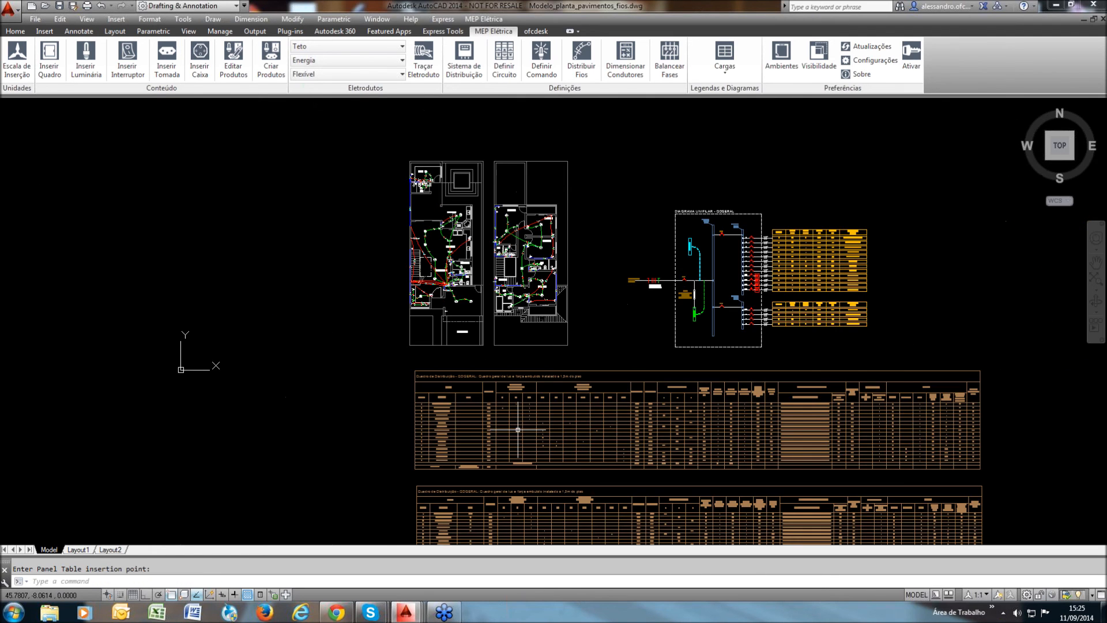
scroll(517, 430, up, 2)
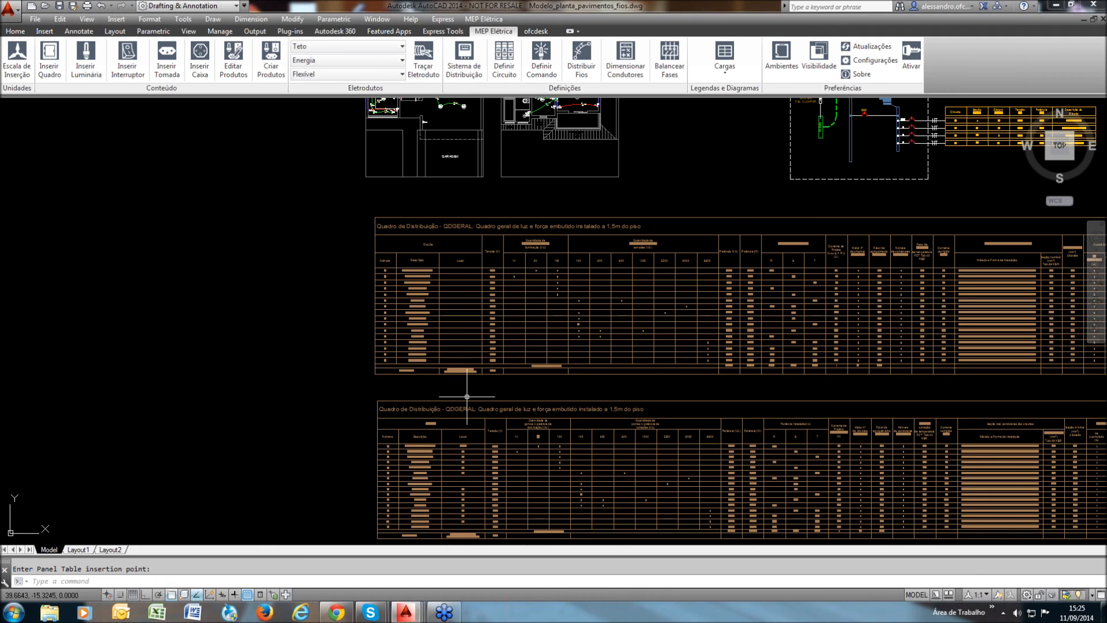
click(467, 397)
Examine the new load table's circuit rooms, voltages, lighting and socket points, and power per circuit
scroll(517, 380, up, 7)
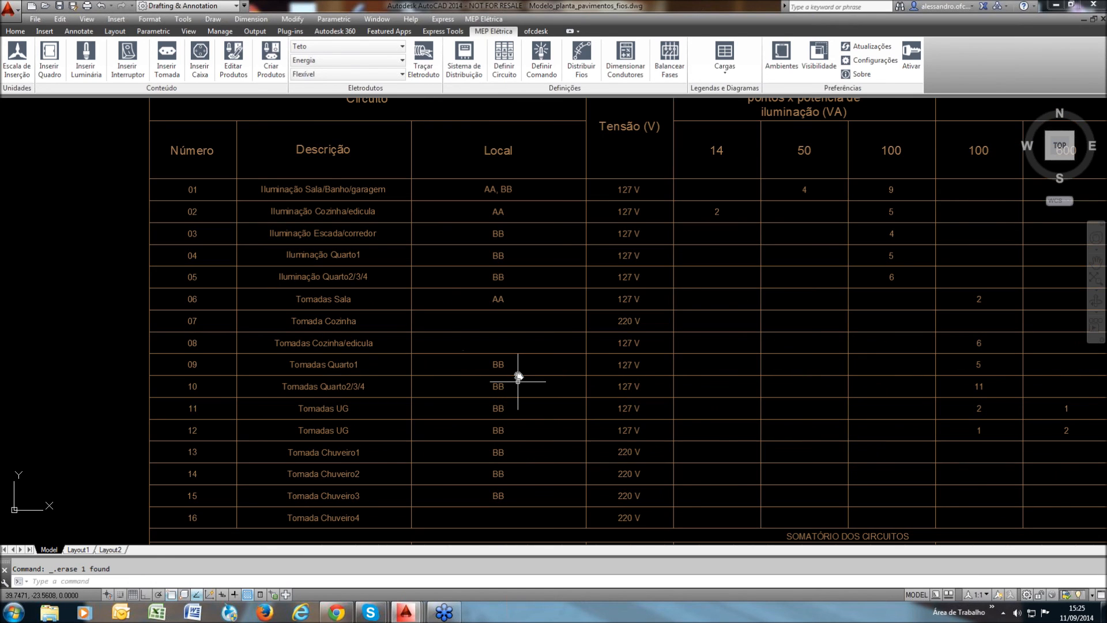
middle_drag(518, 381, 518, 372)
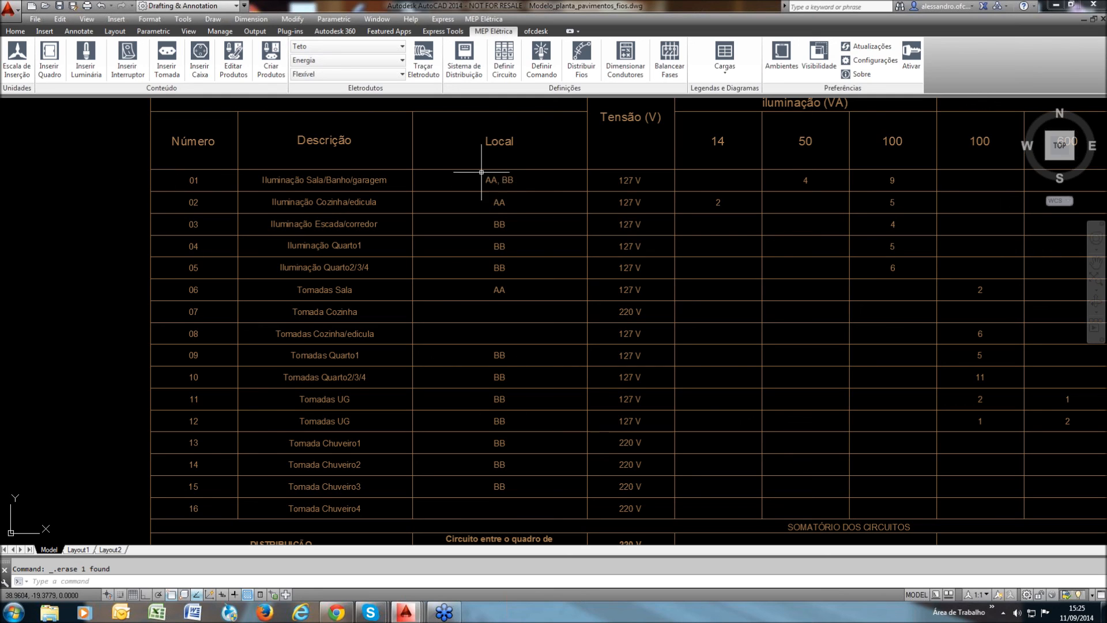
middle_drag(618, 267, 544, 295)
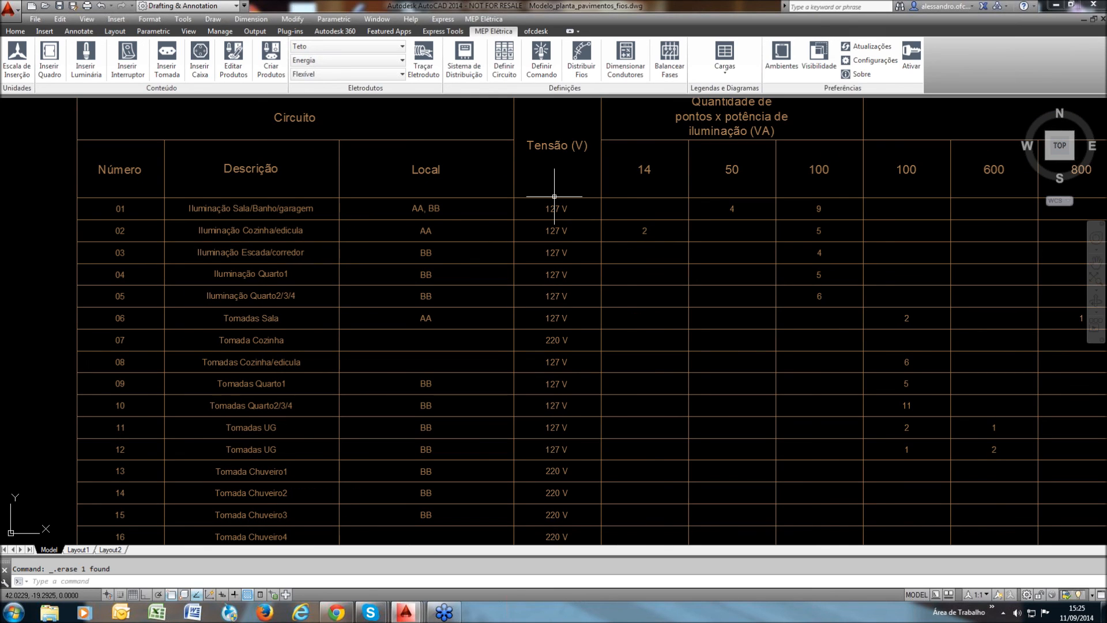
mouse_move(554, 196)
middle_down()
mouse_move(470, 235)
mouse_move(469, 215)
middle_up()
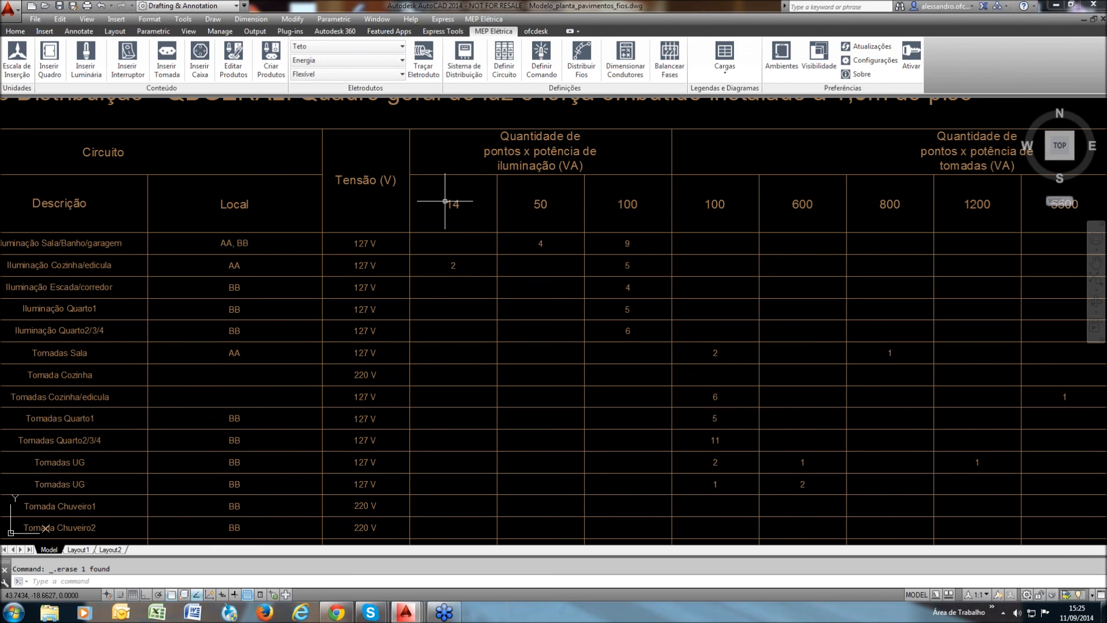
middle_drag(766, 353, 532, 308)
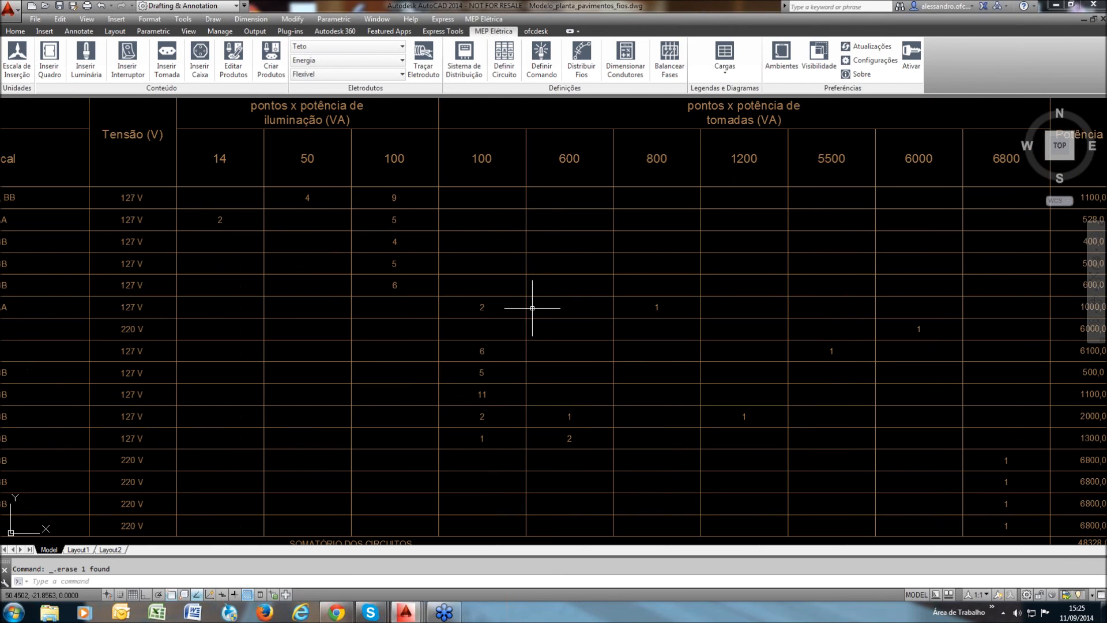
middle_drag(1041, 494, 773, 518)
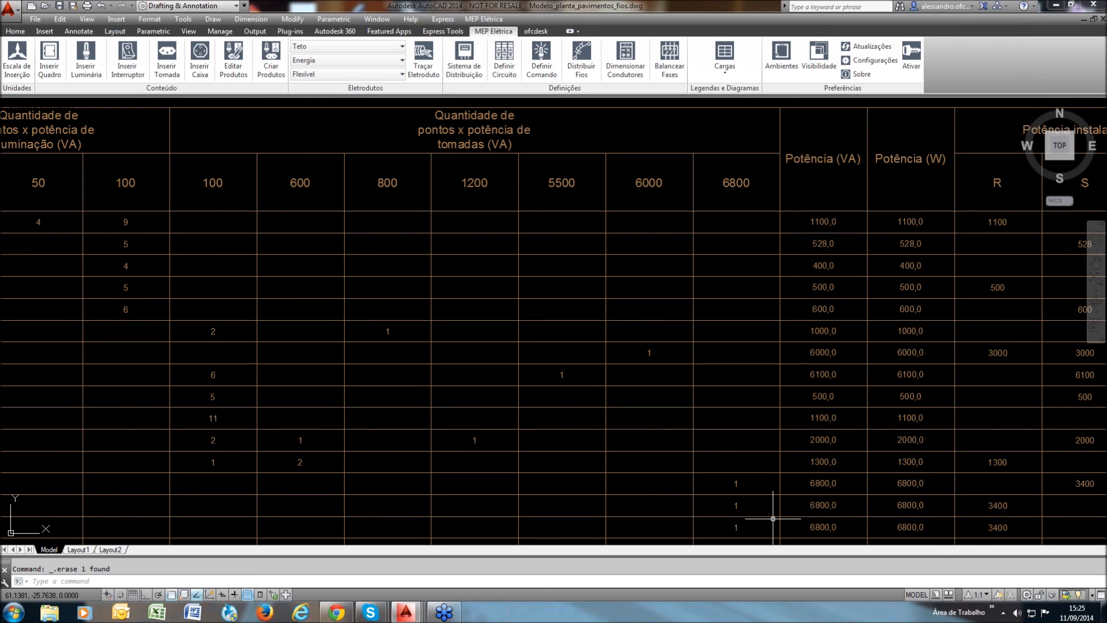
middle_drag(931, 305, 650, 280)
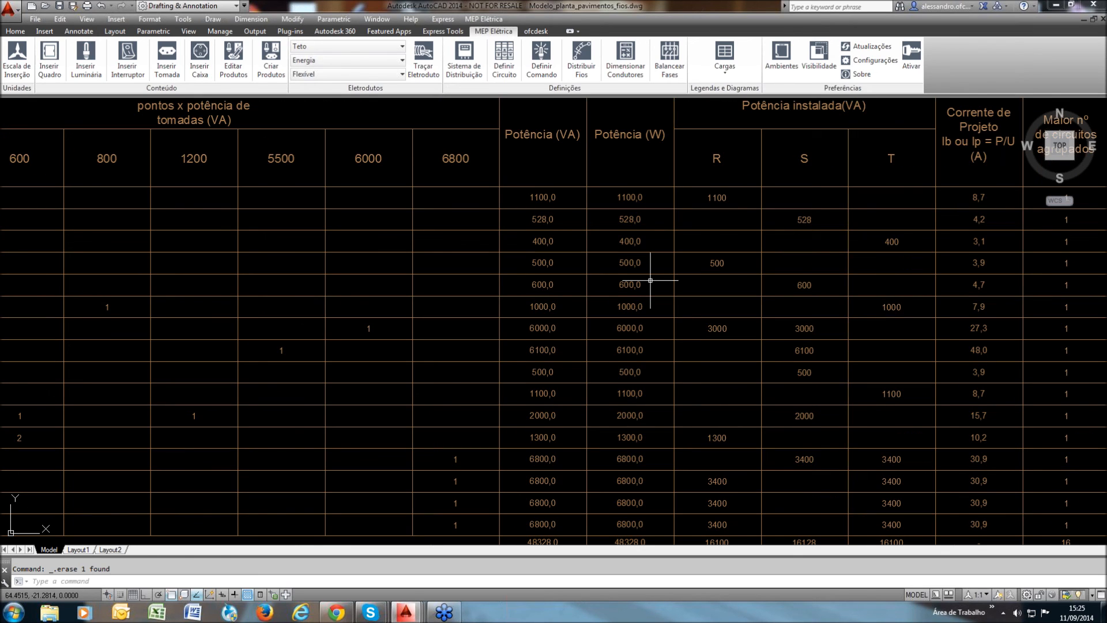
mouse_move(650, 280)
middle_down()
mouse_move(578, 235)
mouse_move(548, 235)
middle_up()
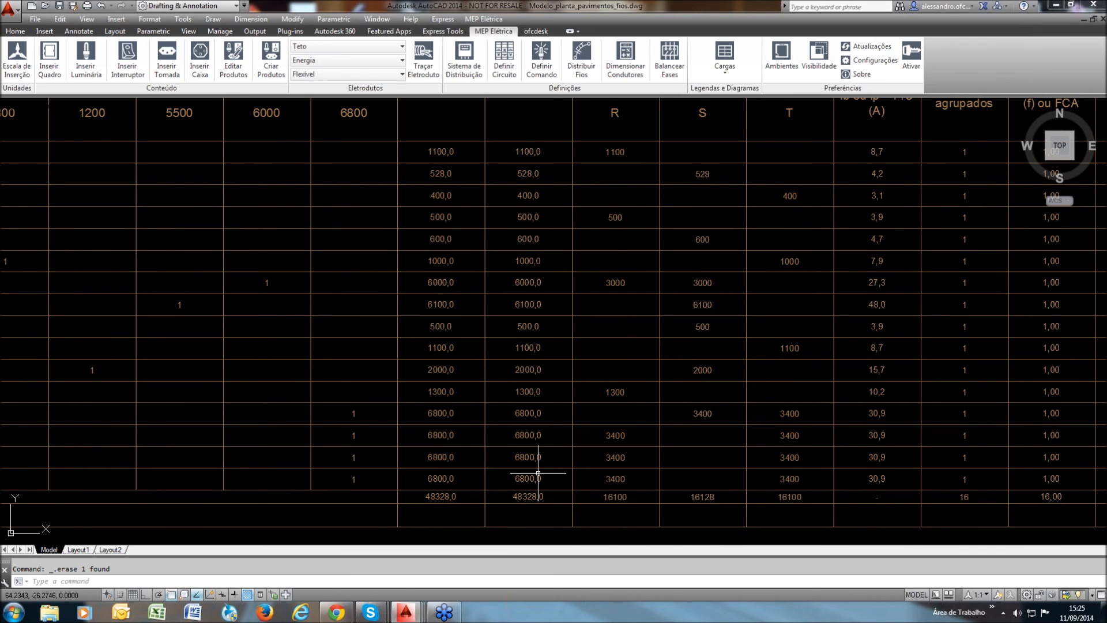
Examine the load table's phase loads, design and corrected currents, grouping and temperature factors, conductor sections and protection columns
mouse_move(545, 260)
middle_down()
mouse_move(526, 287)
mouse_move(287, 287)
middle_up()
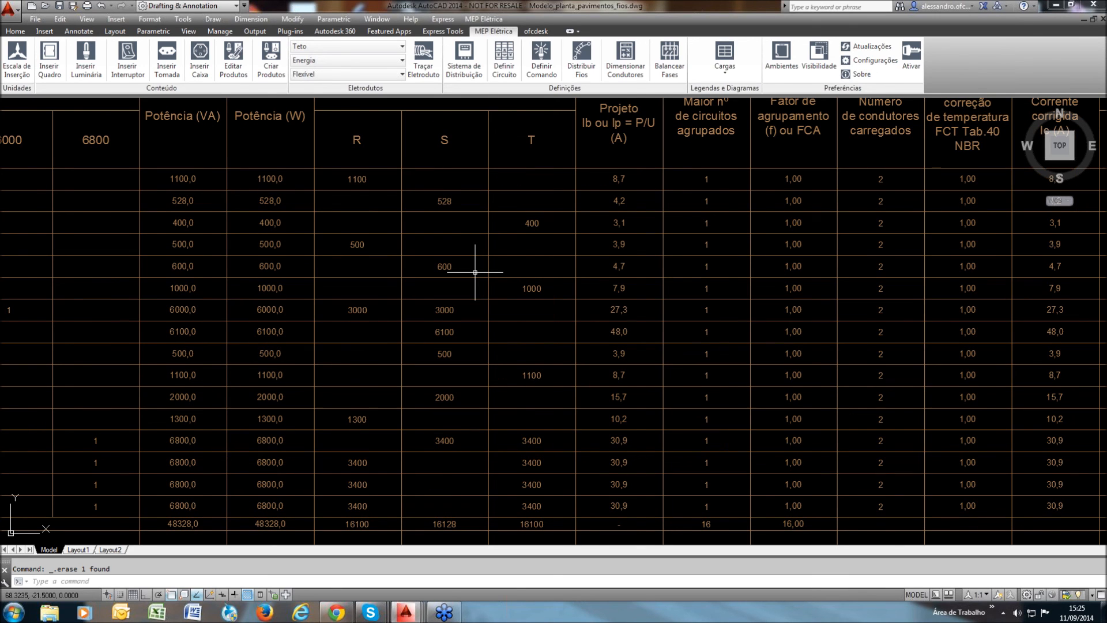
middle_drag(475, 272, 449, 265)
mouse_move(621, 325)
middle_down()
mouse_move(605, 308)
mouse_move(497, 365)
middle_up()
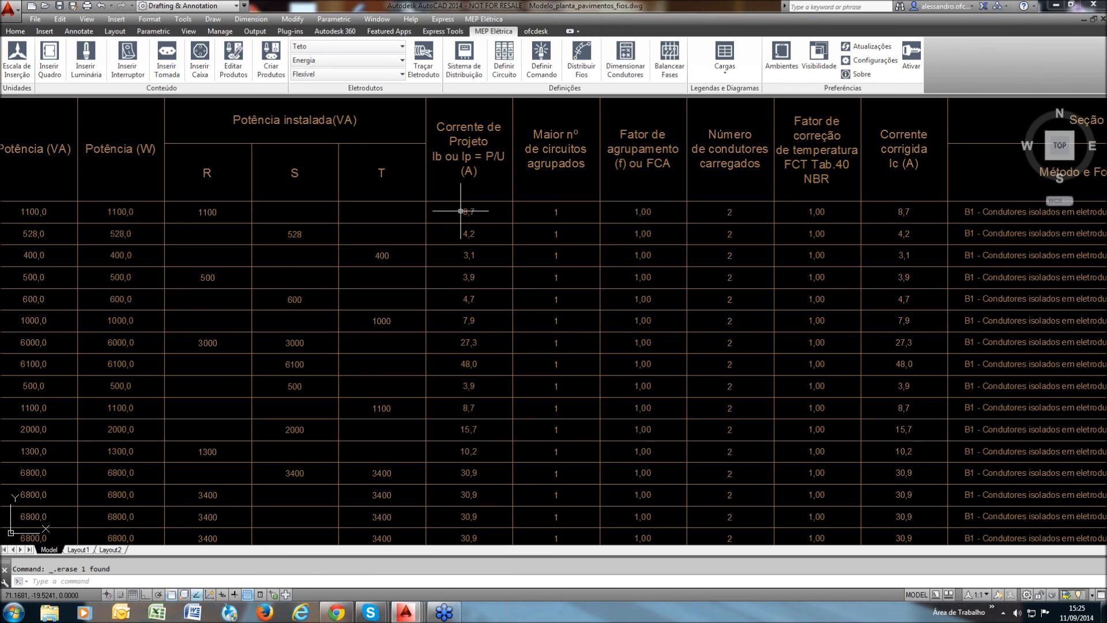
middle_drag(490, 279, 485, 252)
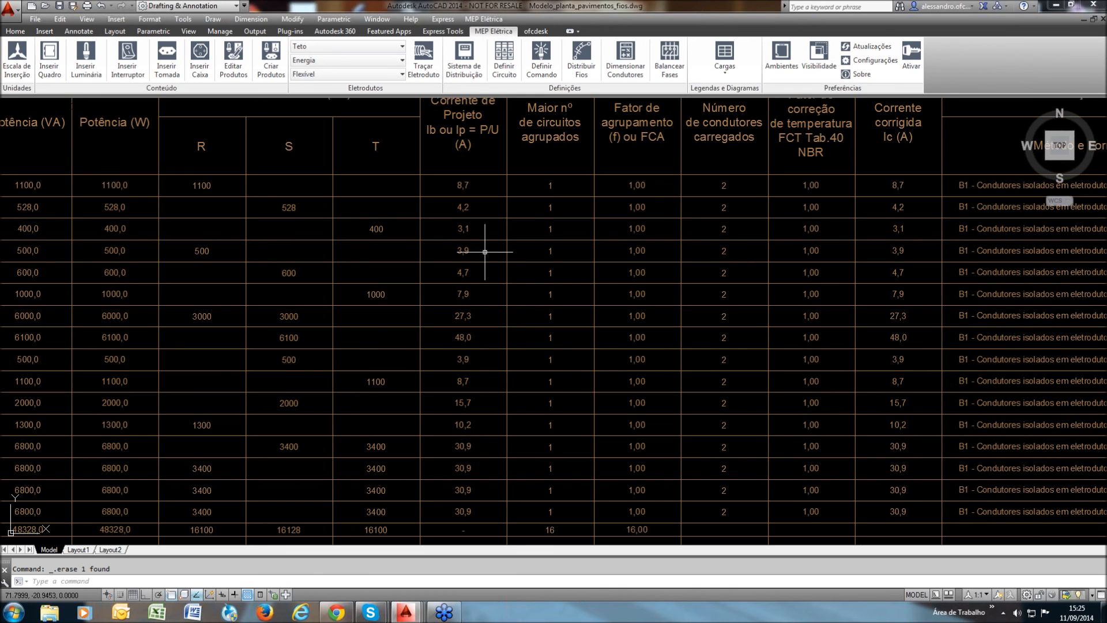
mouse_move(485, 251)
middle_down()
mouse_move(543, 297)
mouse_move(388, 276)
middle_up()
scroll(388, 275, down, 2)
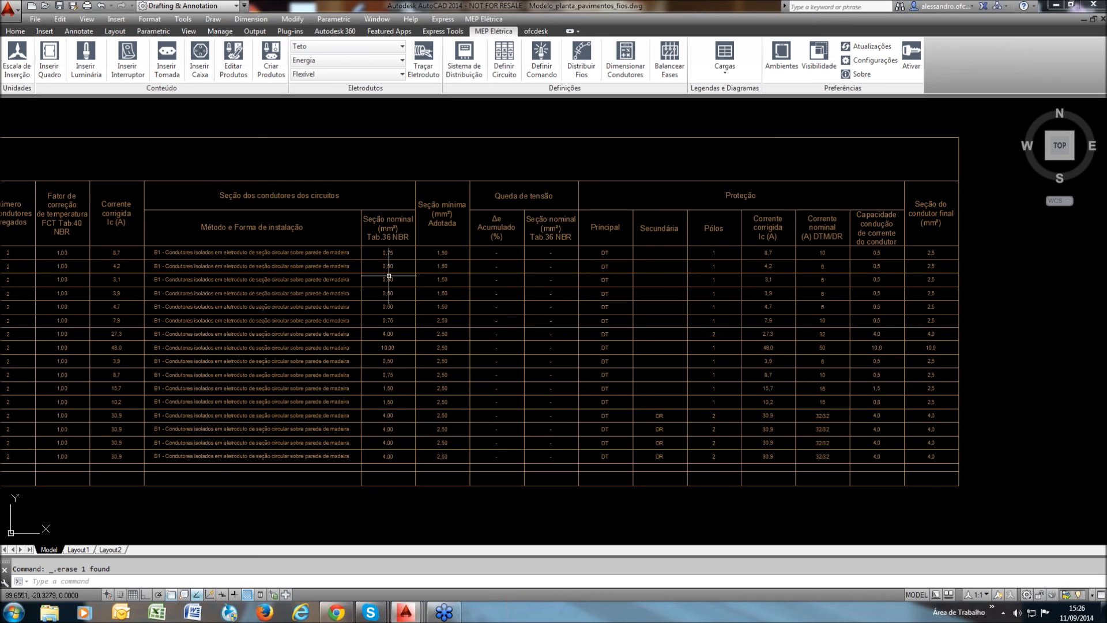
scroll(808, 343, up, 2)
middle_drag(809, 343, 648, 339)
mouse_move(527, 250)
middle_down()
mouse_move(590, 218)
mouse_move(572, 257)
middle_up()
Delete the Pólos column from the Proteção group of the load table
click(593, 175)
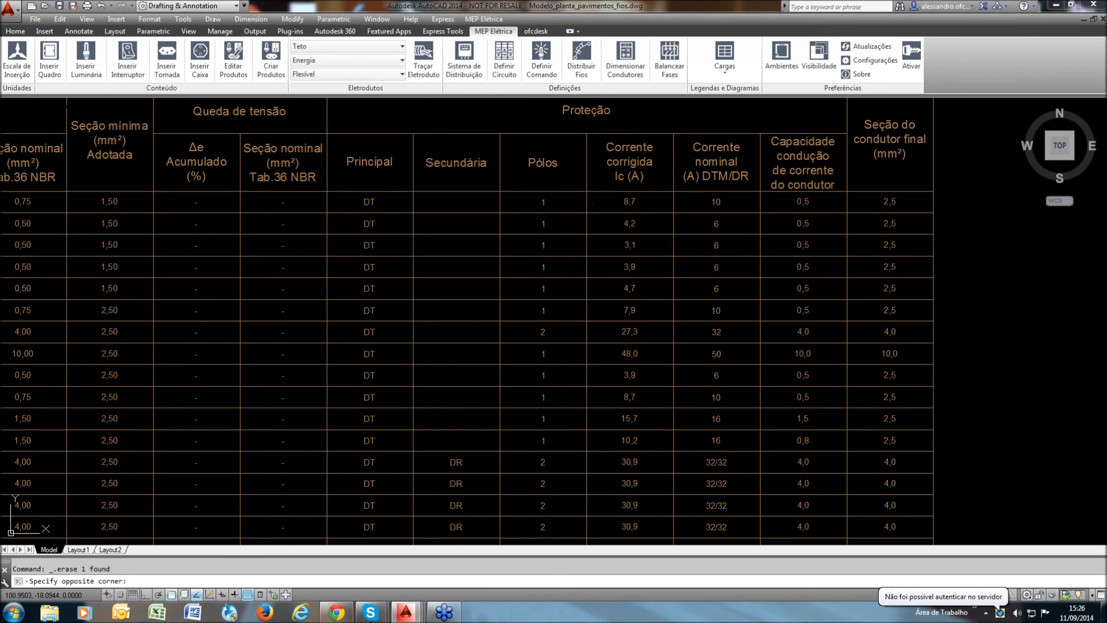
click(560, 133)
click(558, 135)
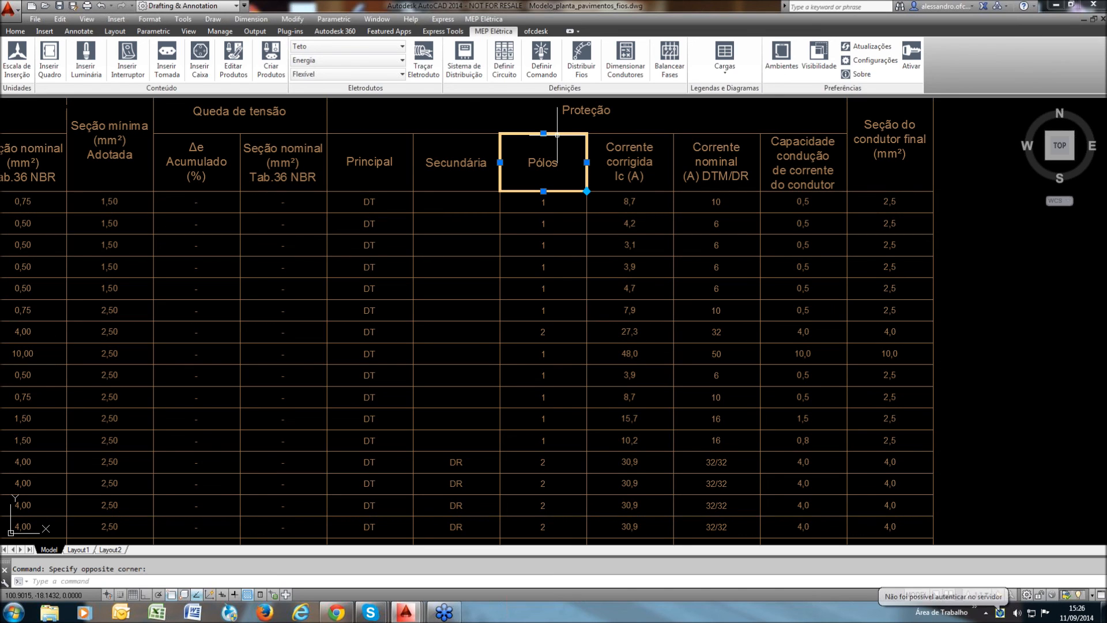
right_click(565, 145)
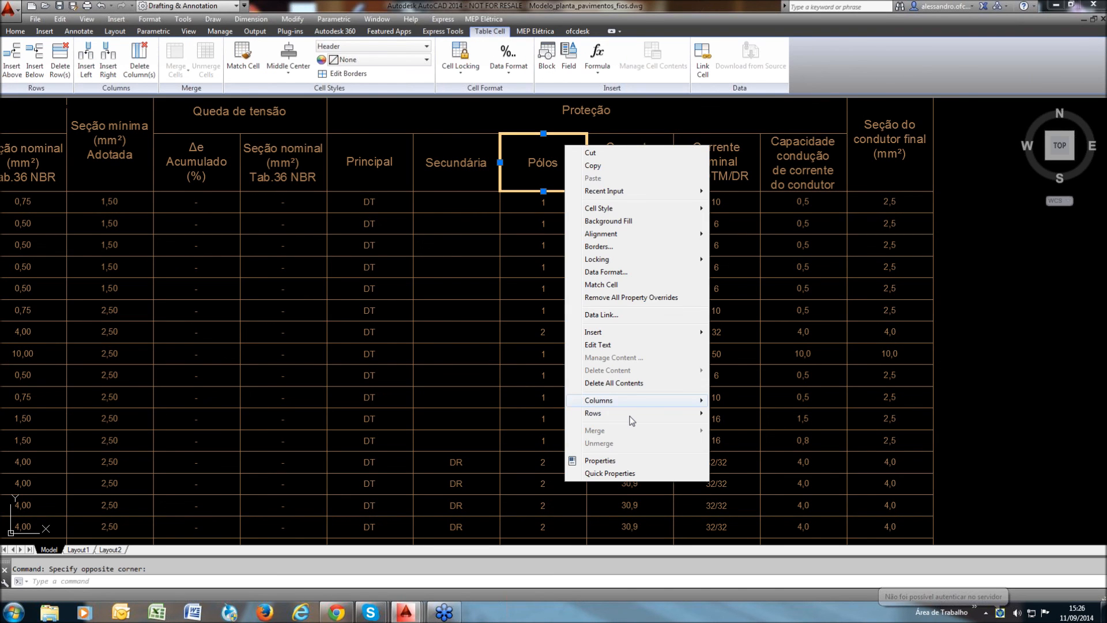
mouse_move(631, 402)
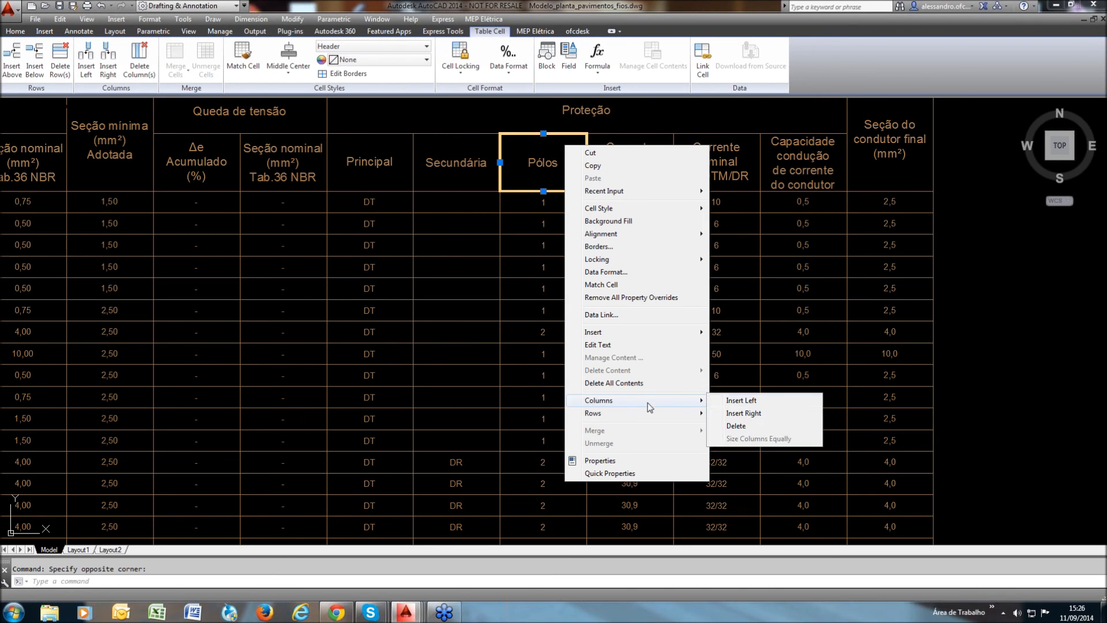
click(742, 427)
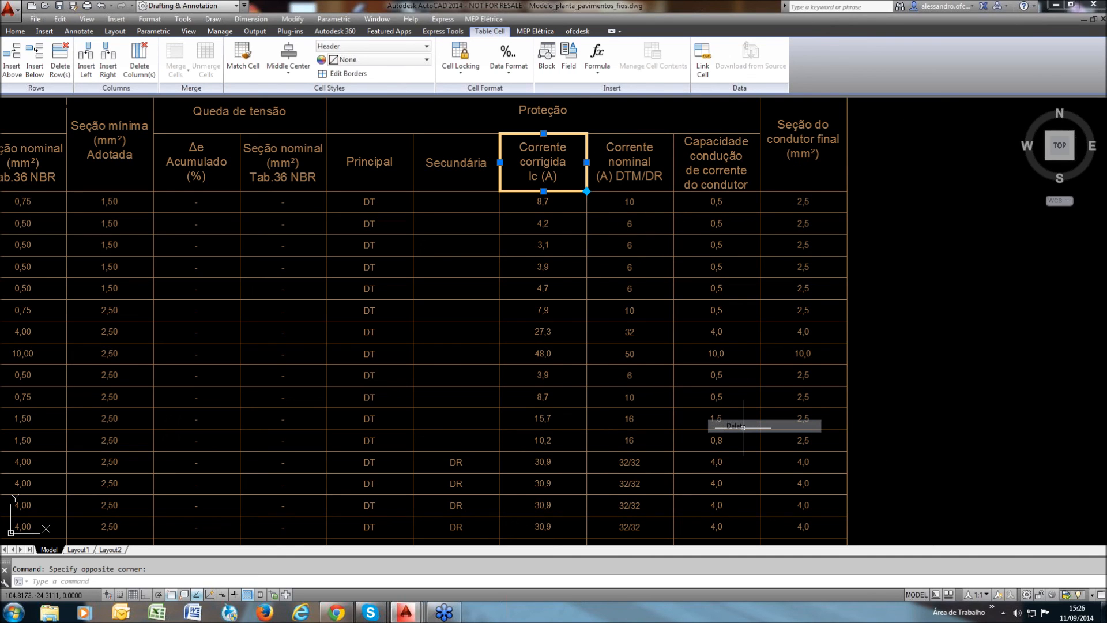
key(Escape)
Generate a Quantitativo materials listing from the floor plans, the single-line diagram and the load table
mouse_move(898, 344)
middle_down()
mouse_move(823, 305)
mouse_move(805, 358)
middle_up()
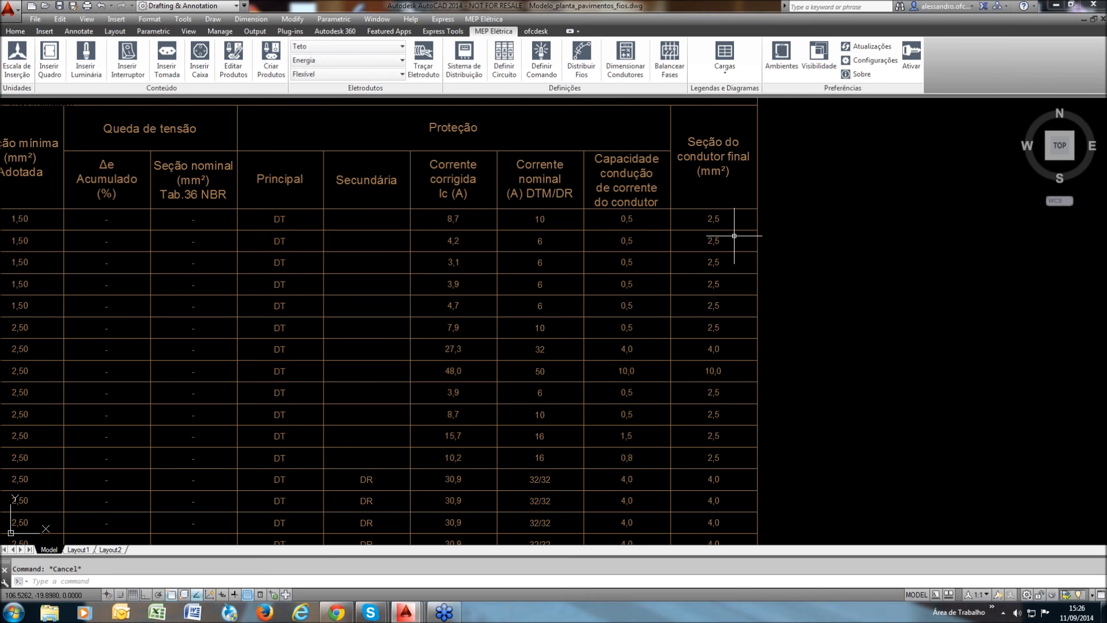
middle_drag(739, 347, 742, 285)
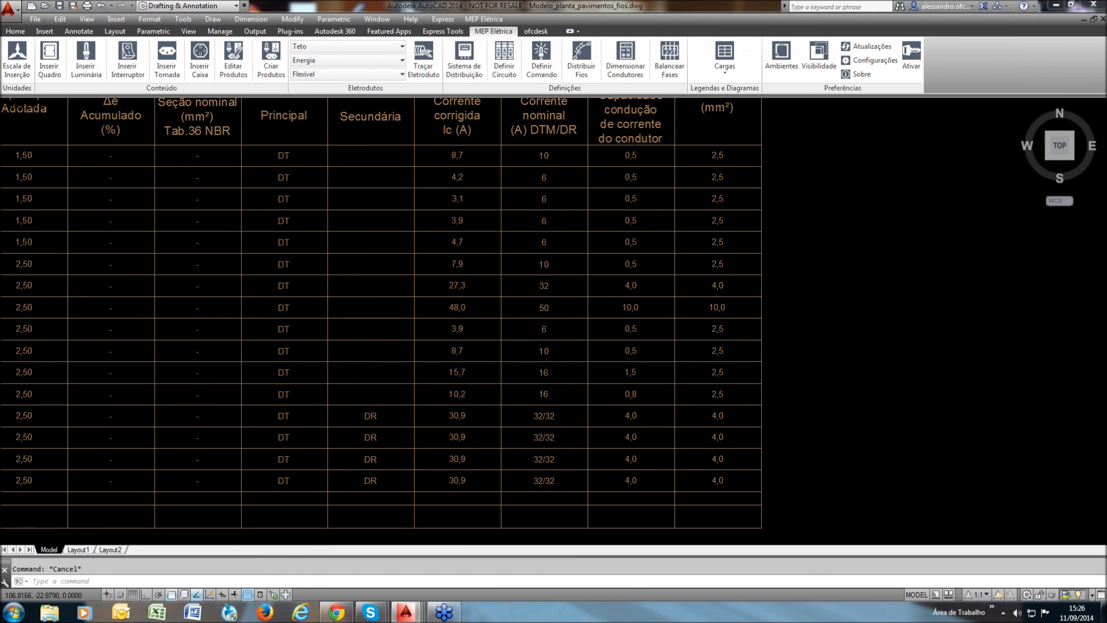
scroll(752, 313, down, 2)
scroll(752, 314, down, 3)
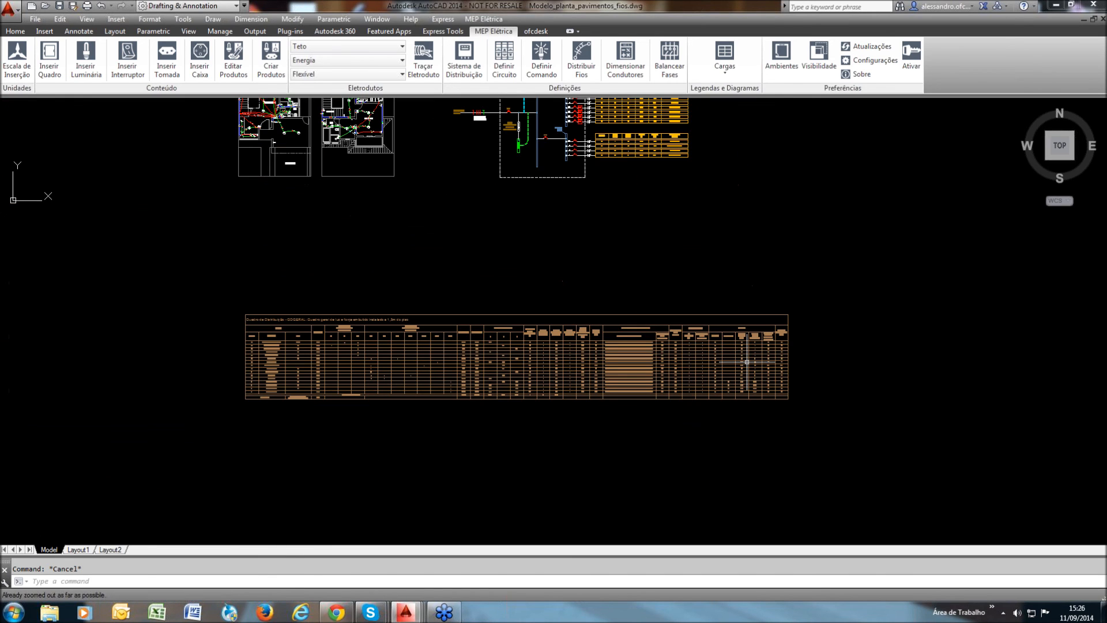
middle_drag(740, 307, 741, 349)
drag(741, 349, 724, 382)
scroll(724, 382, down, 2)
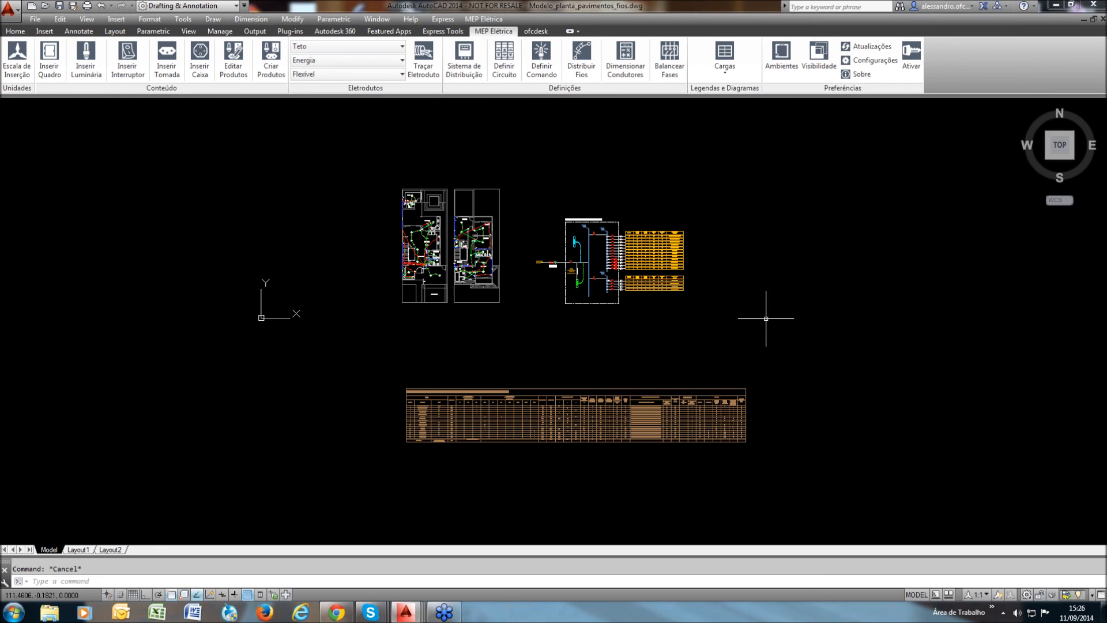
click(728, 73)
click(777, 467)
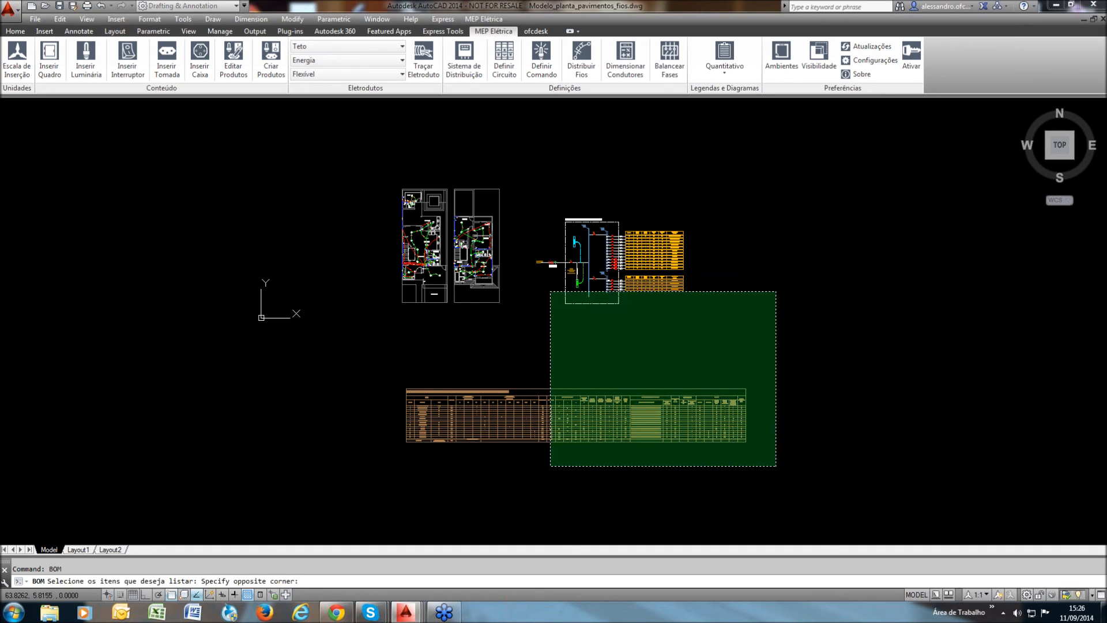
click(394, 177)
key(Return)
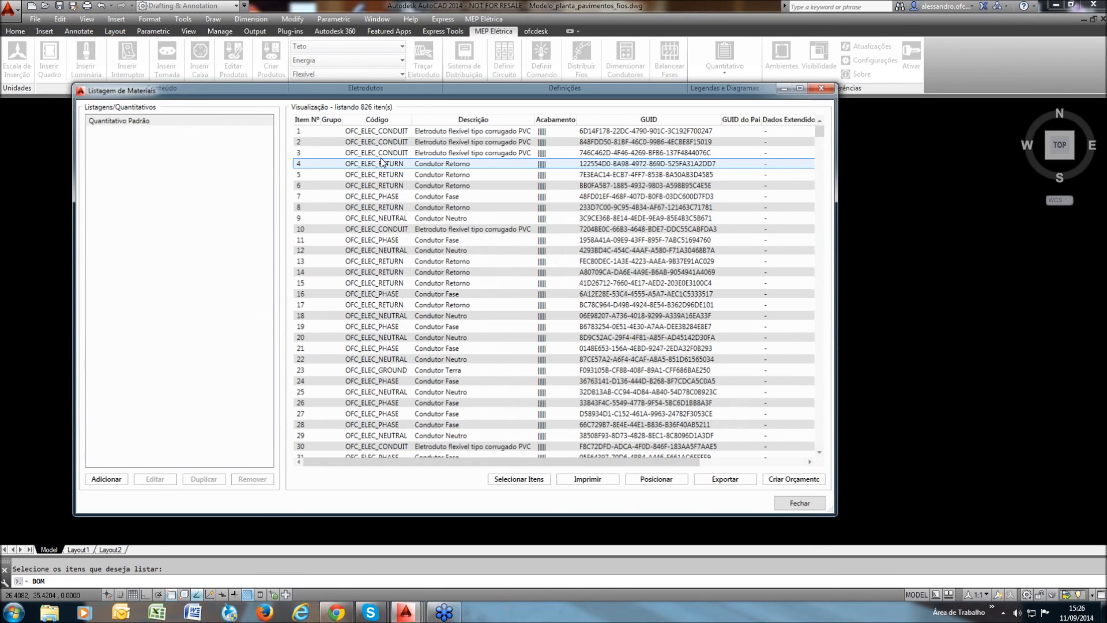
Look through the materials listing, preview its printable report, and check the report's export formats
drag(821, 131, 827, 158)
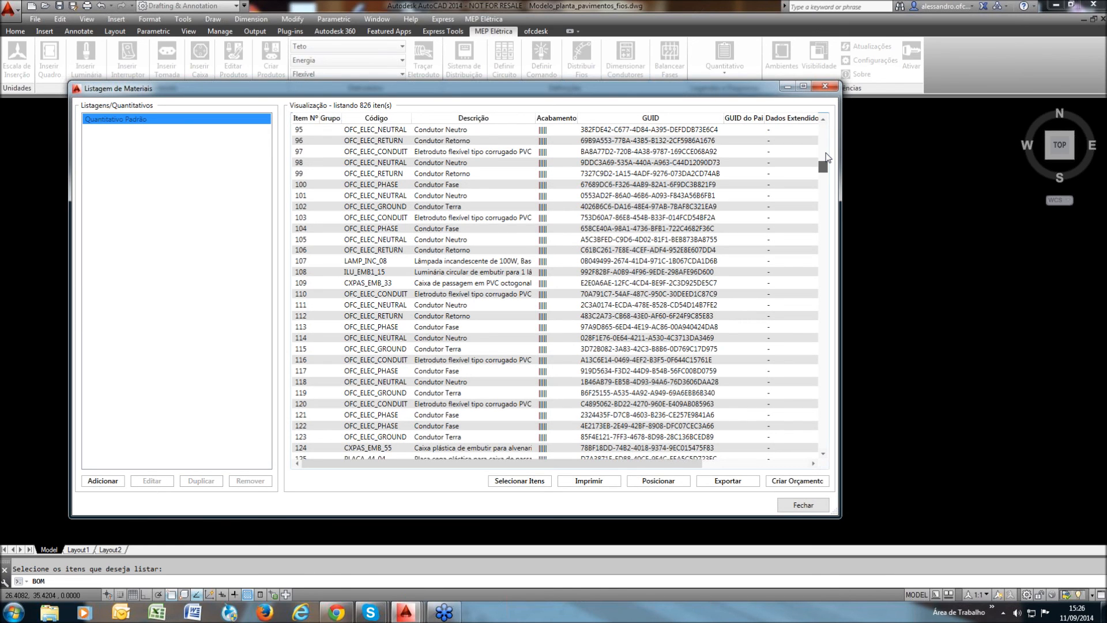
drag(828, 157, 558, 476)
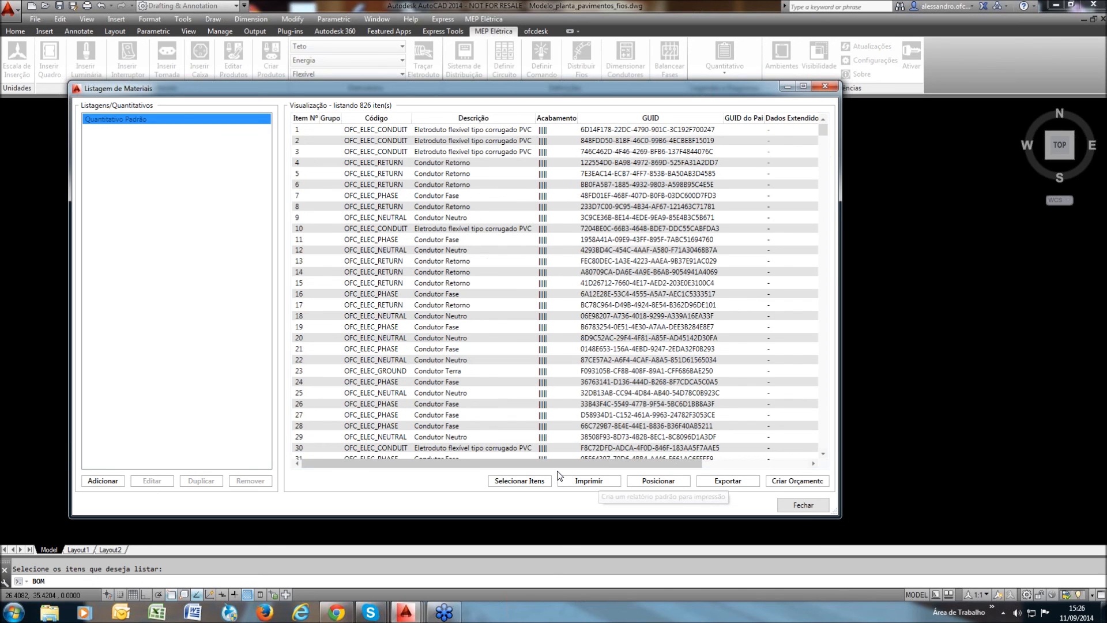
click(592, 485)
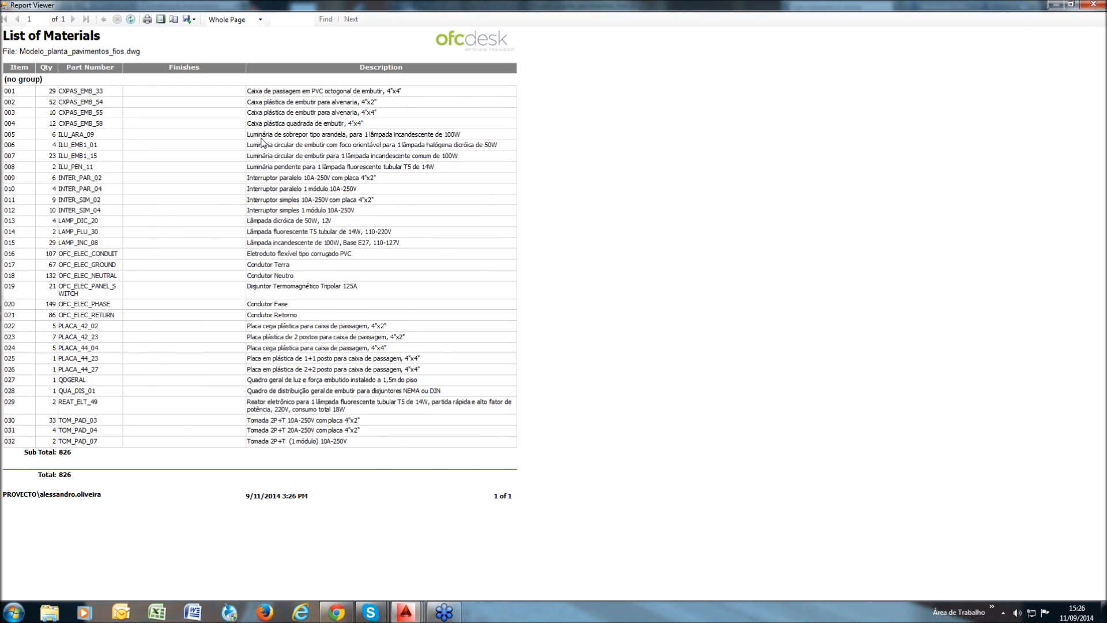
click(192, 21)
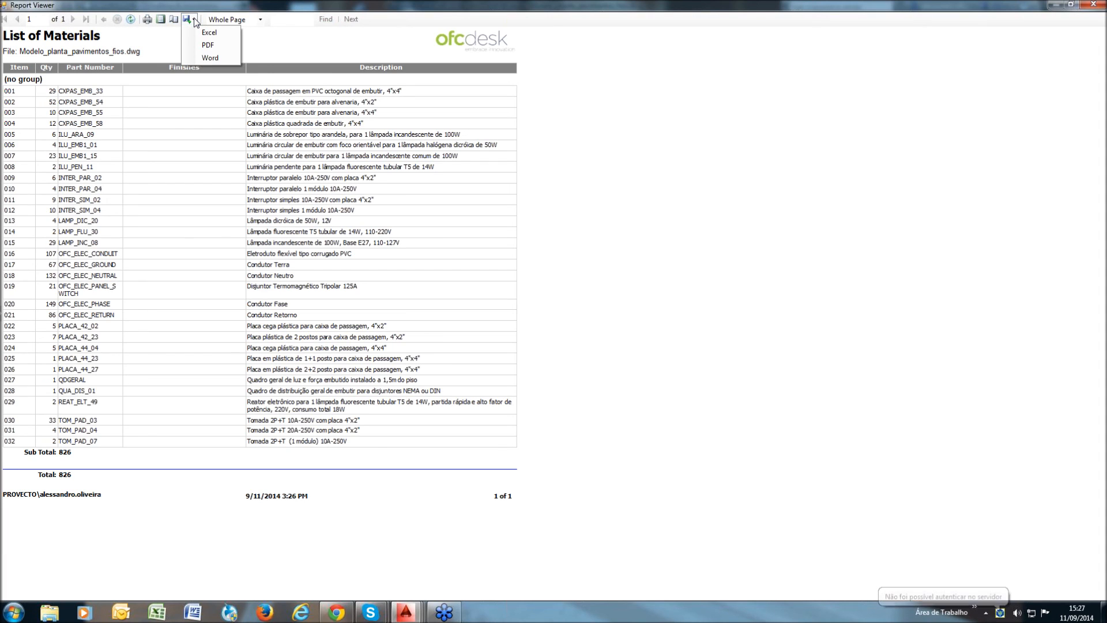
click(191, 20)
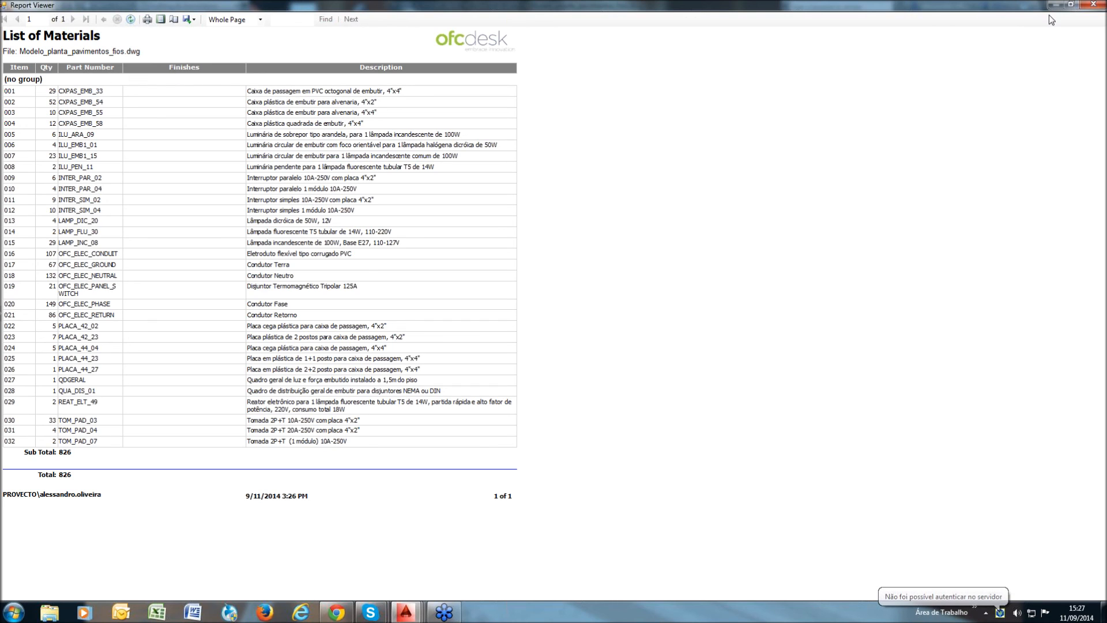
click(1094, 5)
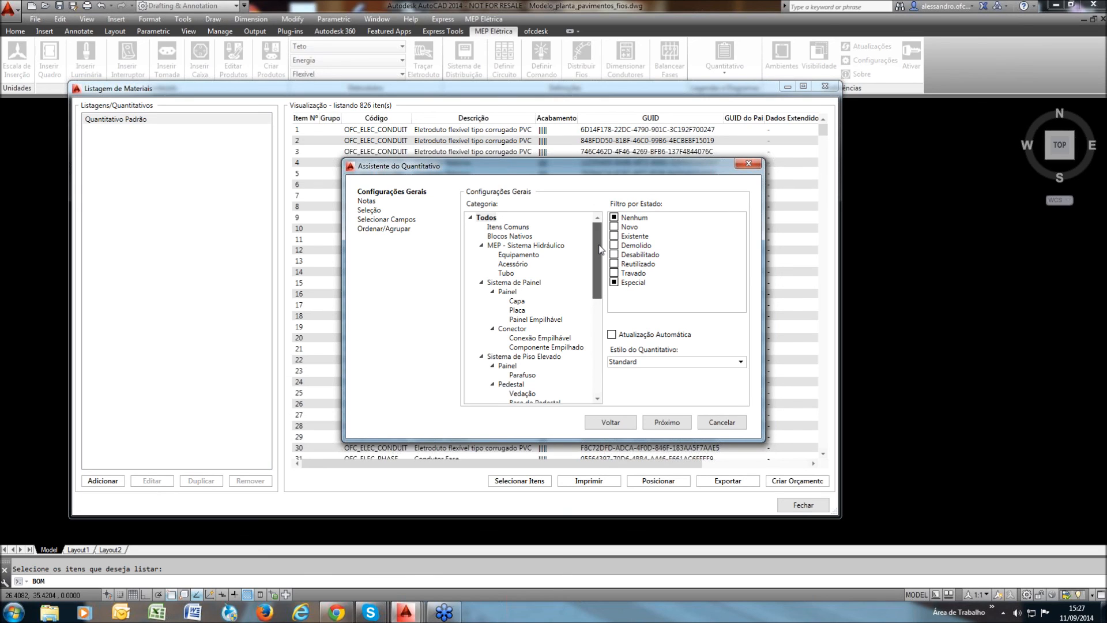
Add a new quantity list and set its category to Kit Elétrico under MEP - Sistema Elétrico
scroll(600, 249, down, 8)
click(516, 306)
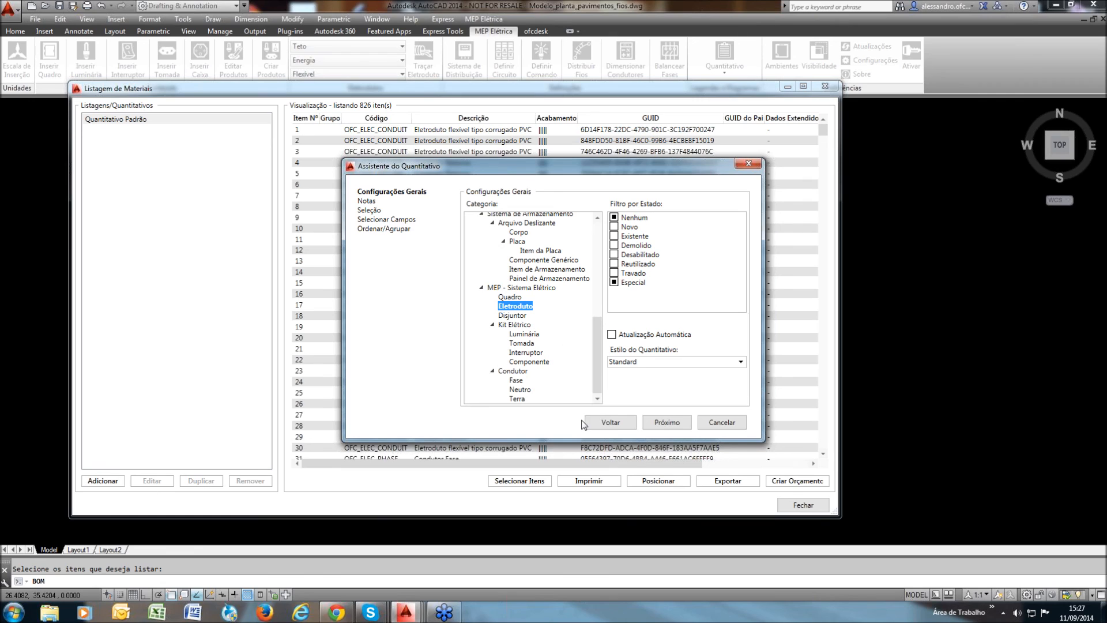
click(516, 326)
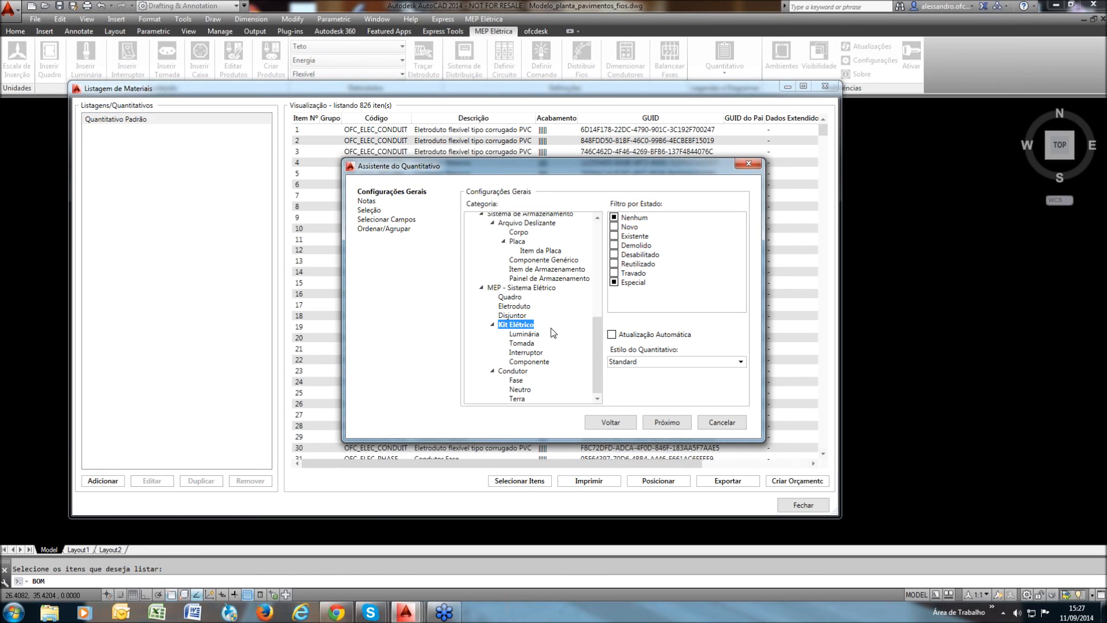
click(672, 423)
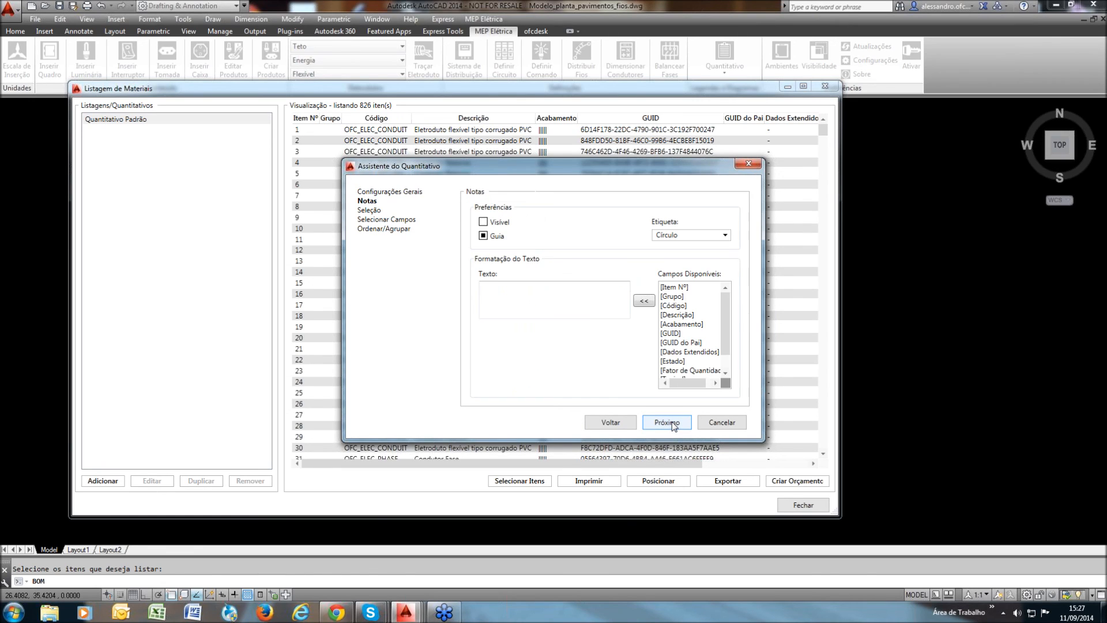
Keep the default note settings and the Todos os Itens selection, and add the Quant.Componentes field to the quantity list
click(672, 424)
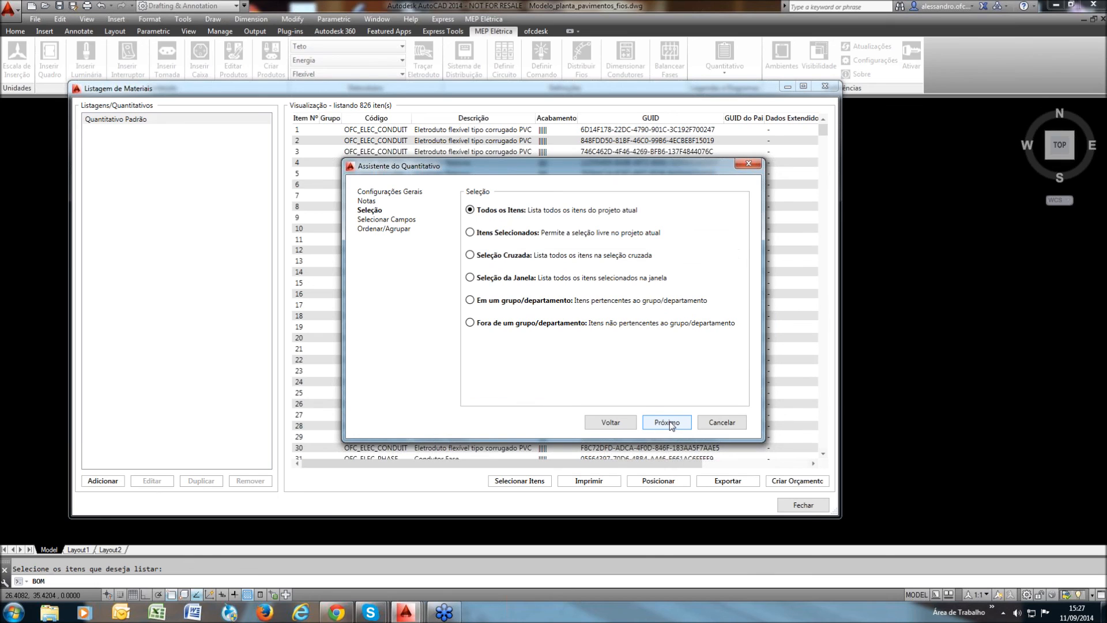
click(672, 424)
click(497, 218)
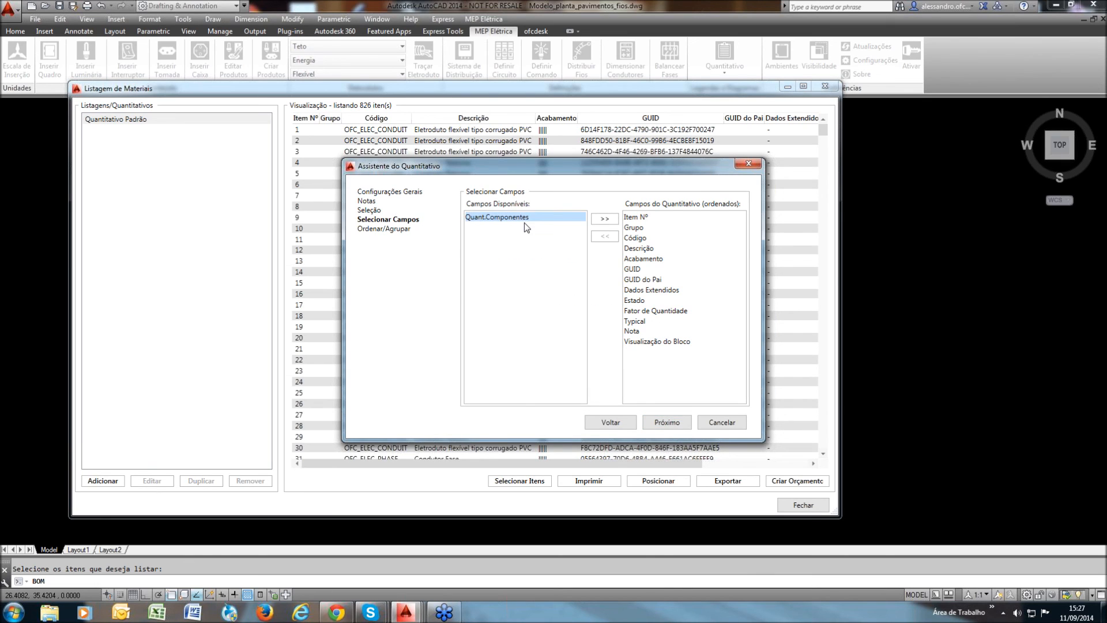
click(604, 219)
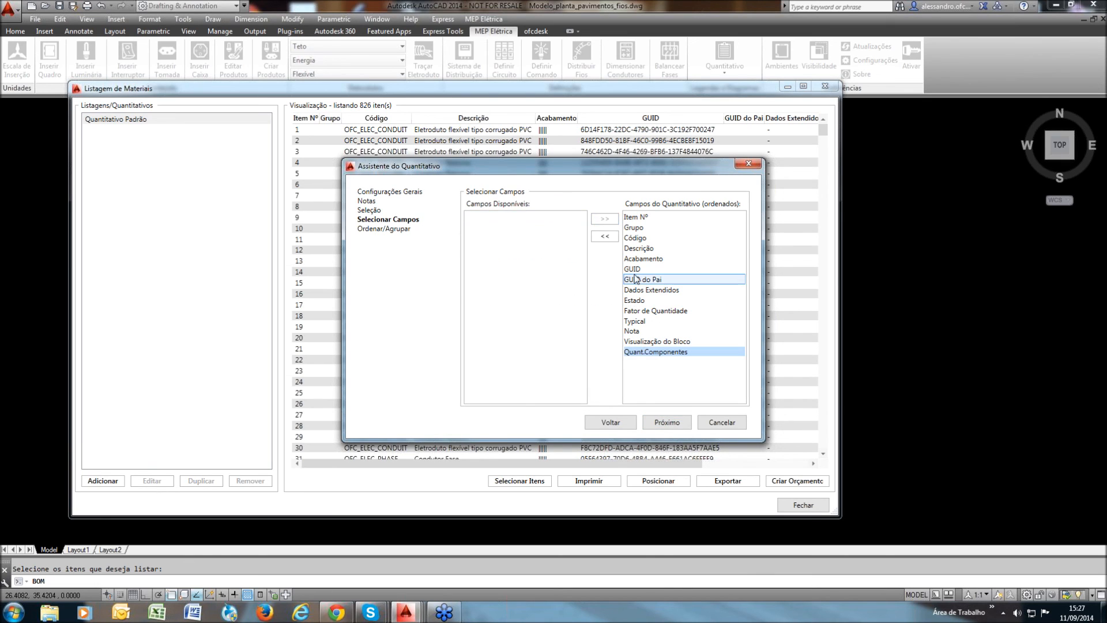
Remove the Grupo, Código, Acabamento, GUID and GUID do Pai fields from the quantity list
double_click(634, 227)
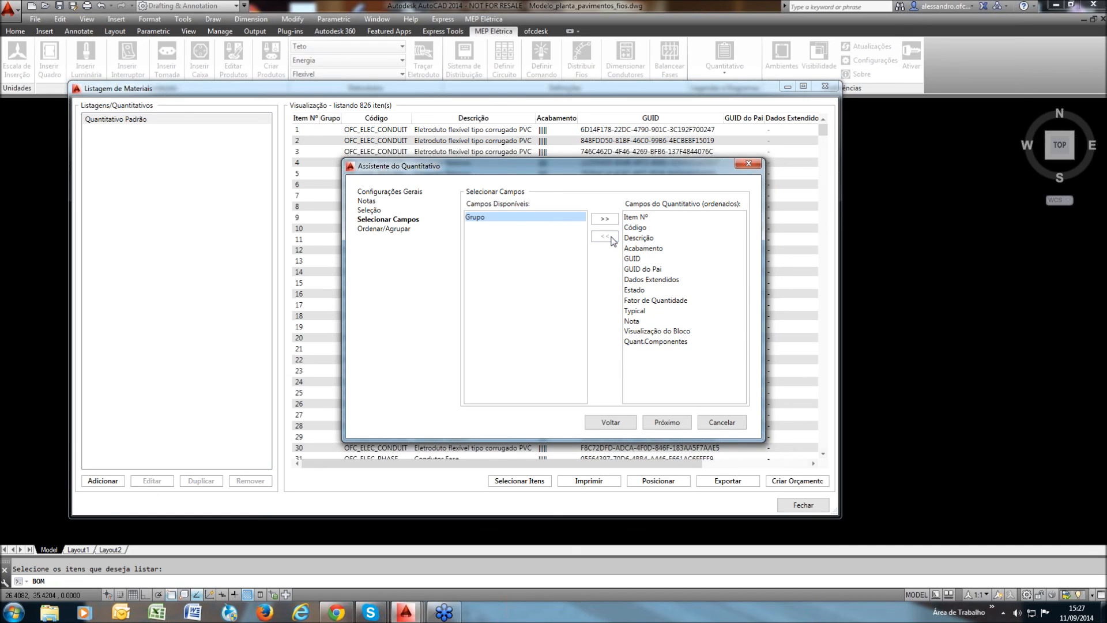
double_click(634, 227)
double_click(634, 238)
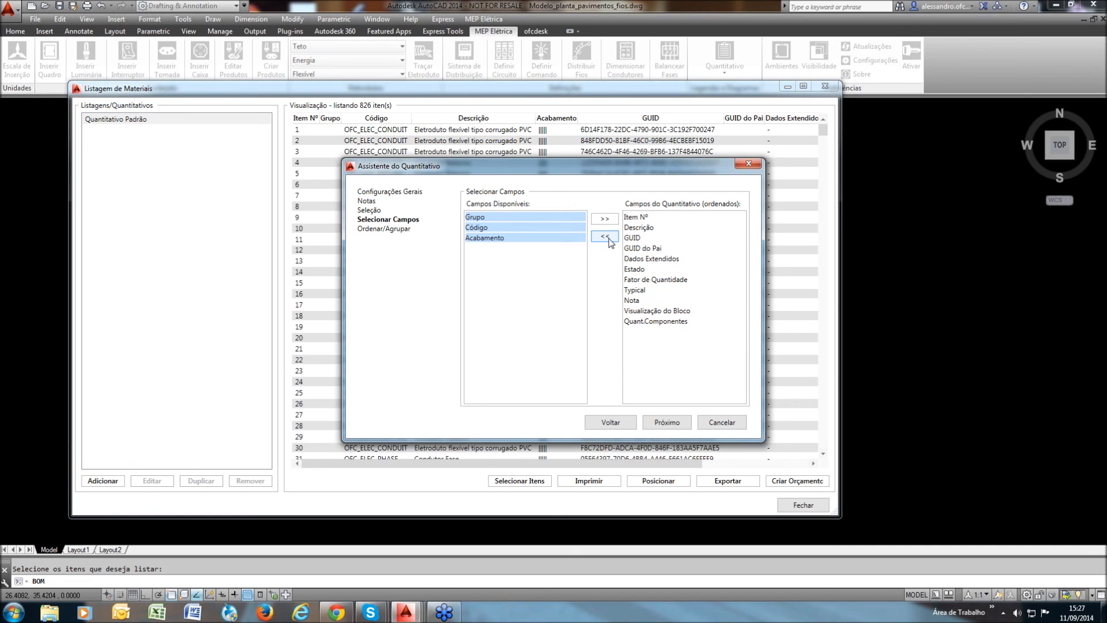
double_click(634, 238)
double_click(634, 238)
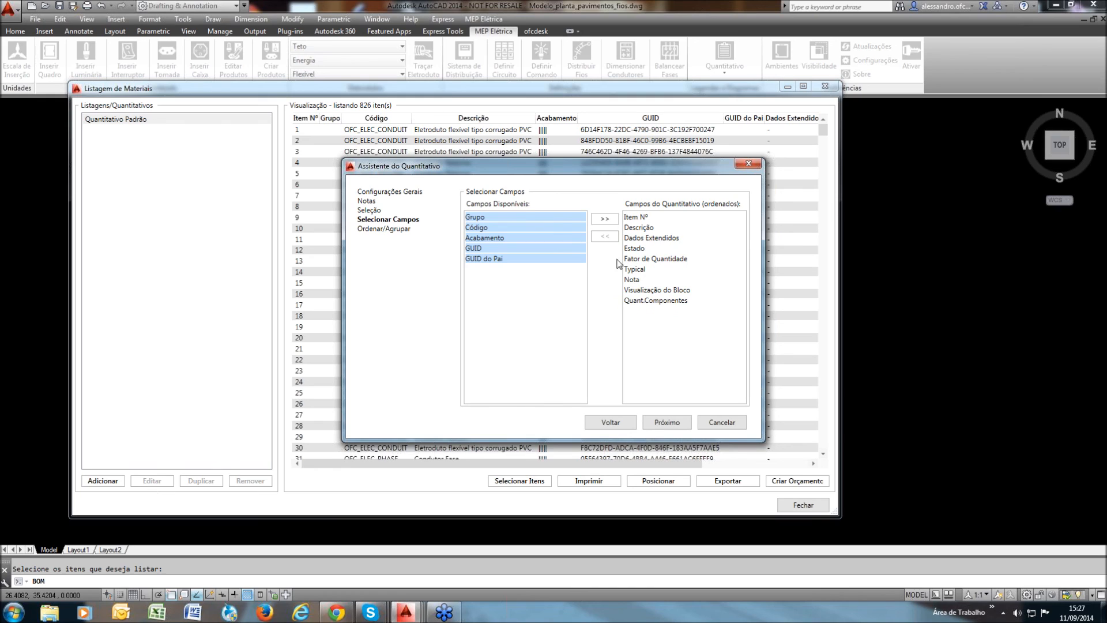
Remove the Dados Extendidos, Estado, Fator de Quantidade, Typical and Nota fields from the quantity list
click(650, 238)
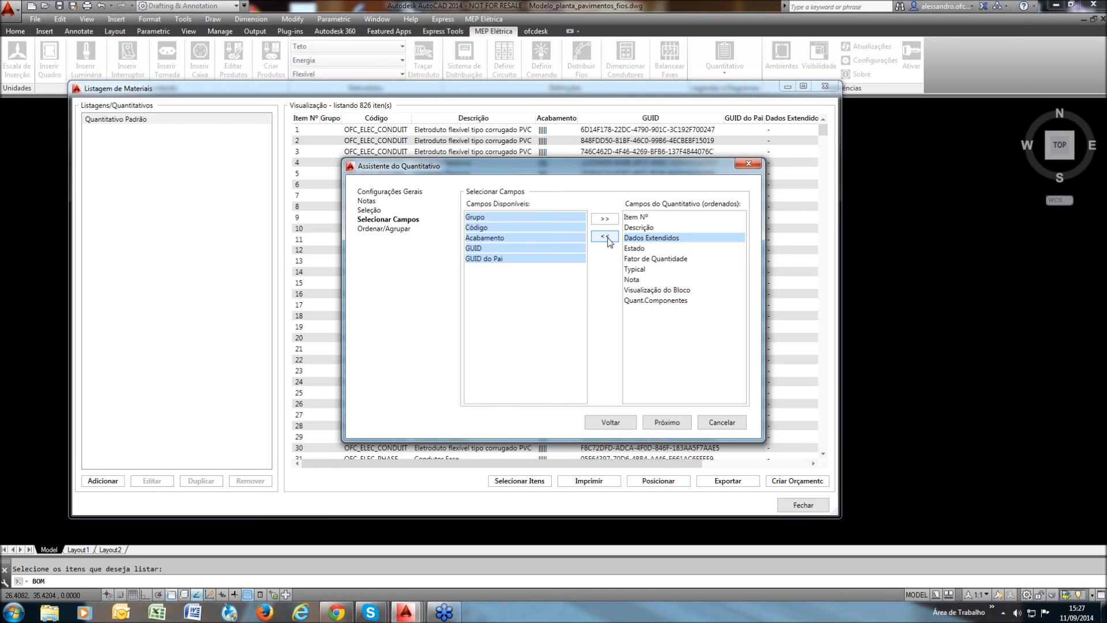
click(604, 236)
click(639, 238)
click(604, 236)
click(637, 238)
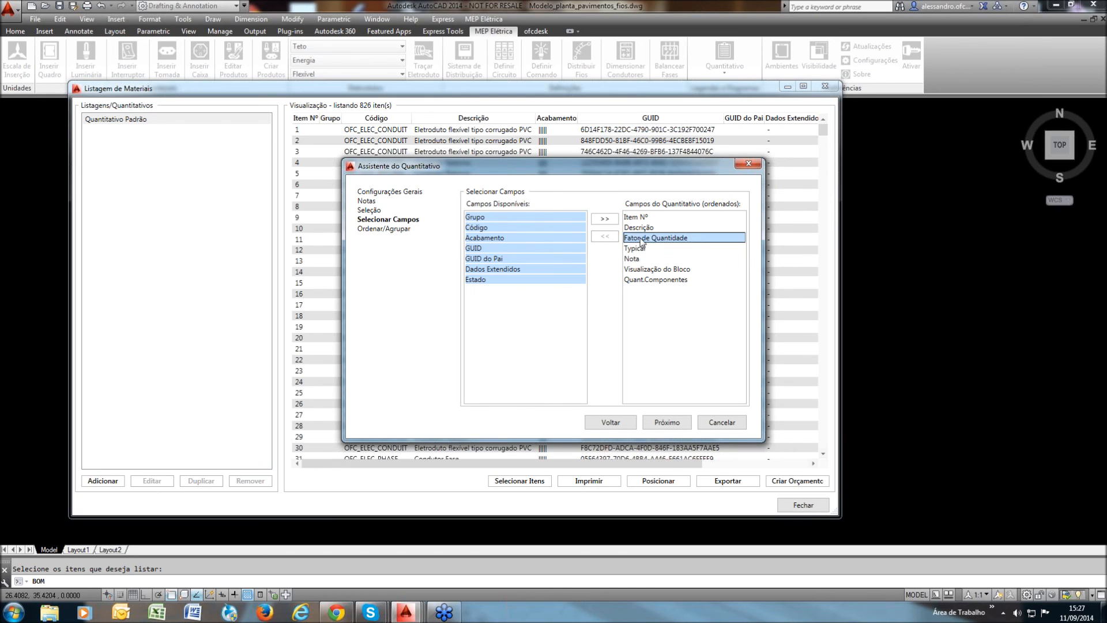
click(604, 236)
click(637, 238)
click(605, 236)
click(637, 238)
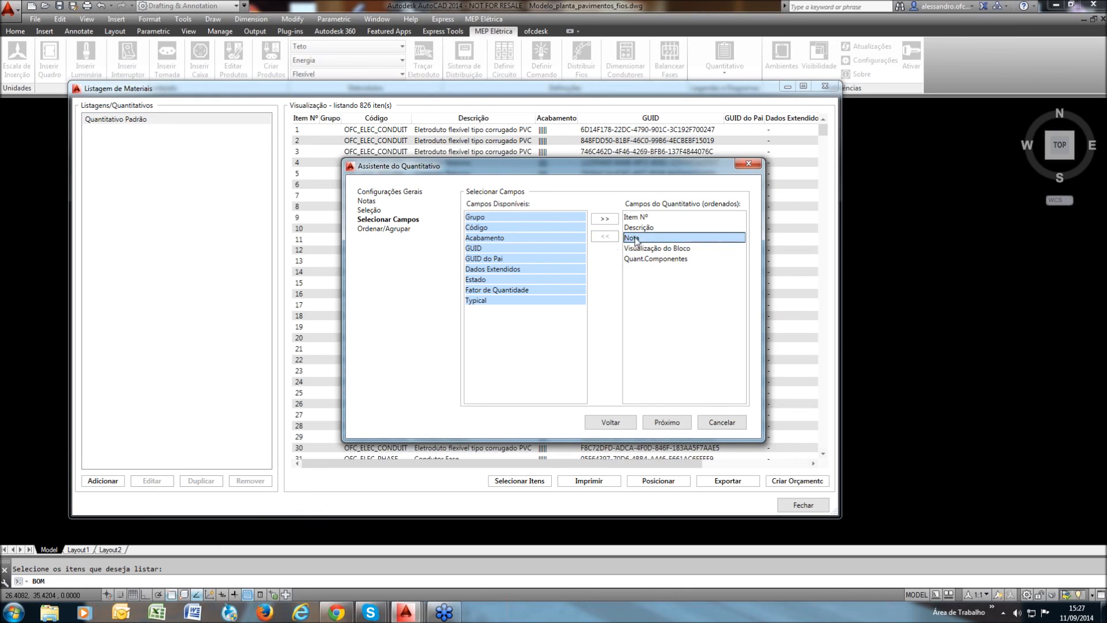
click(604, 236)
click(638, 249)
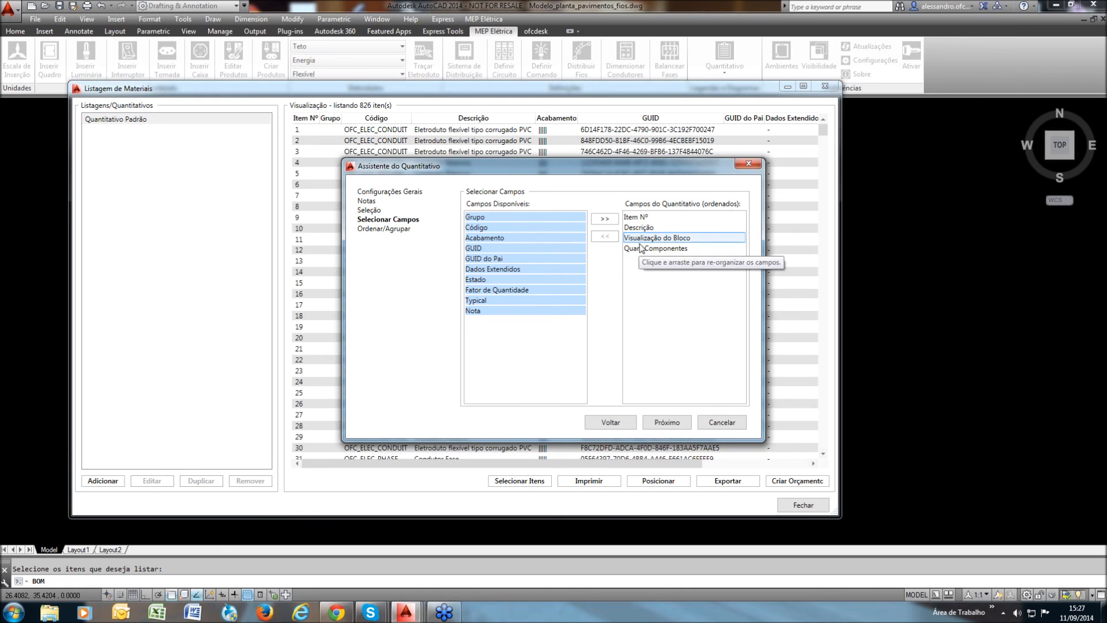
click(633, 239)
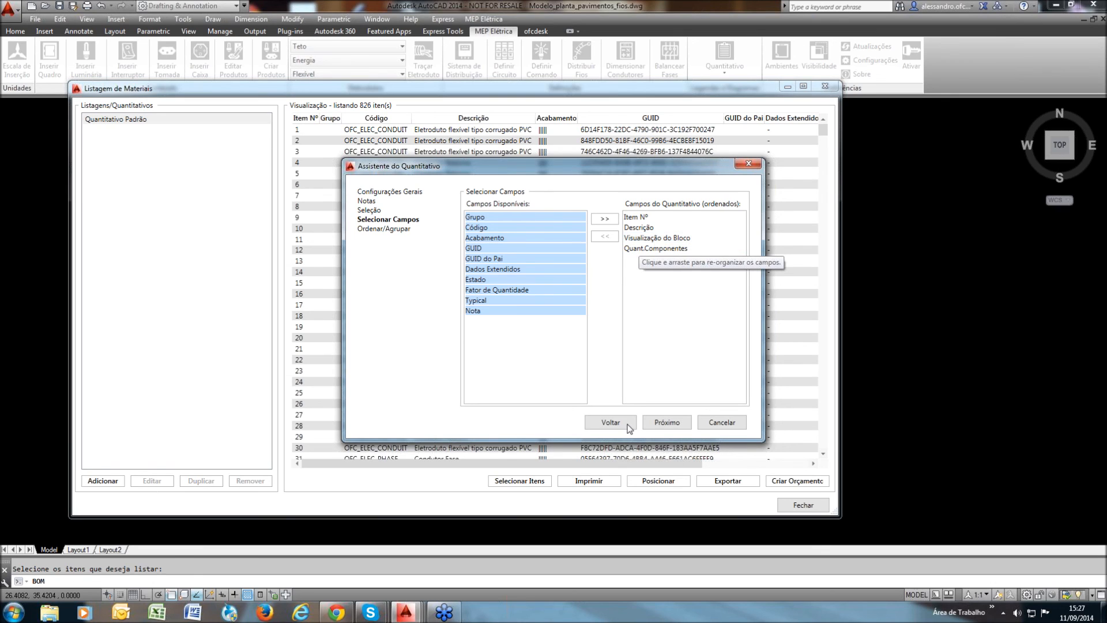
Name the quantity list Kits, leave its fields unsorted and ungrouped, and finish creating it
click(666, 423)
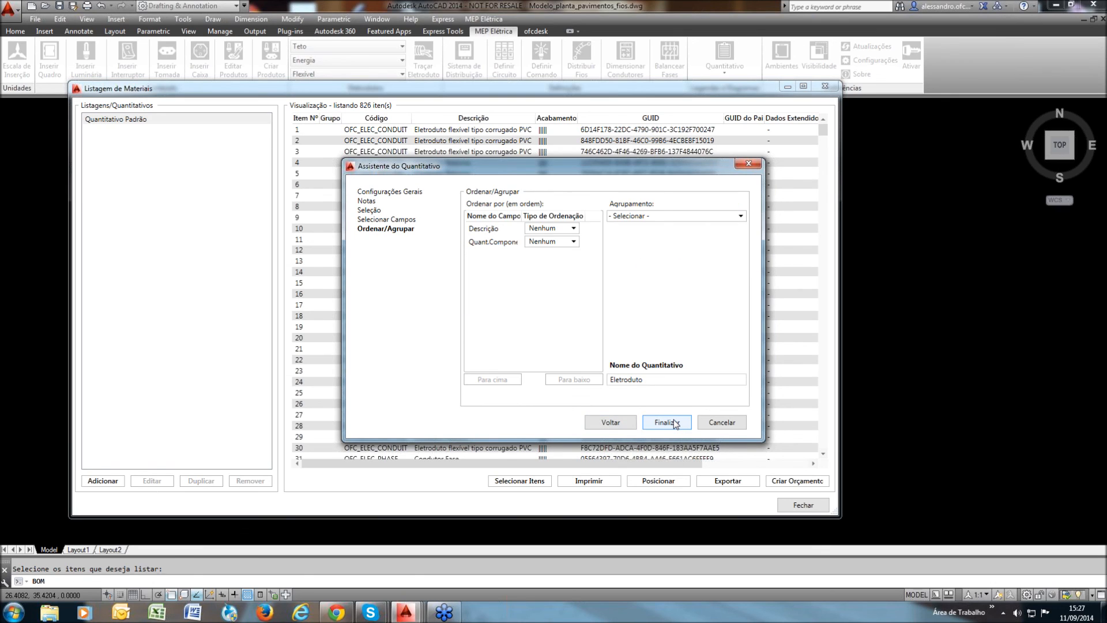
double_click(666, 382)
text(K)
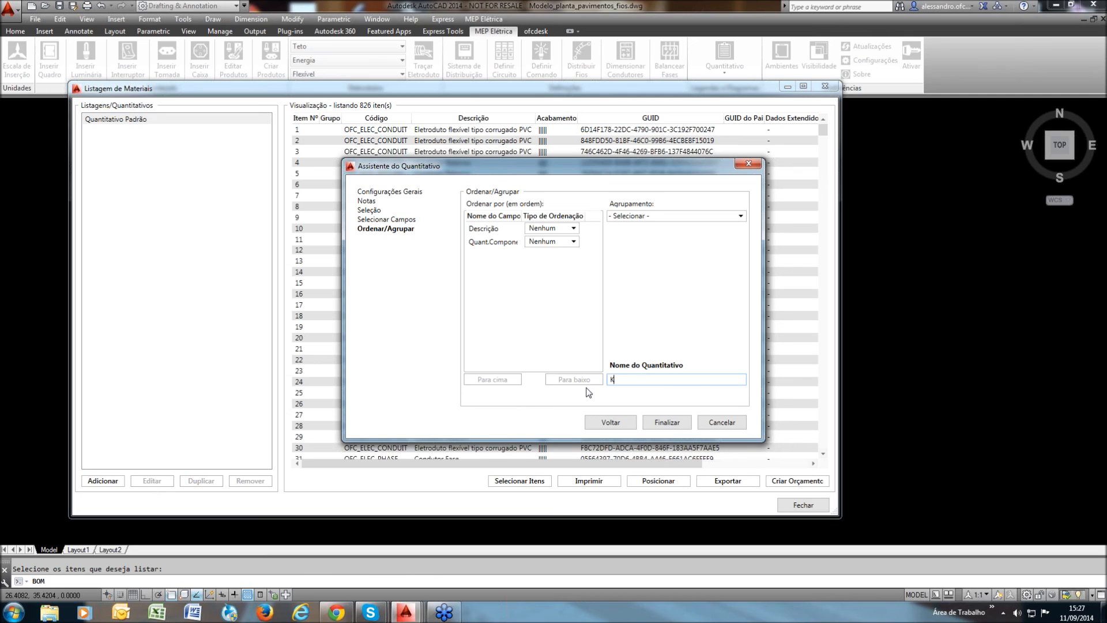
text(its)
click(663, 421)
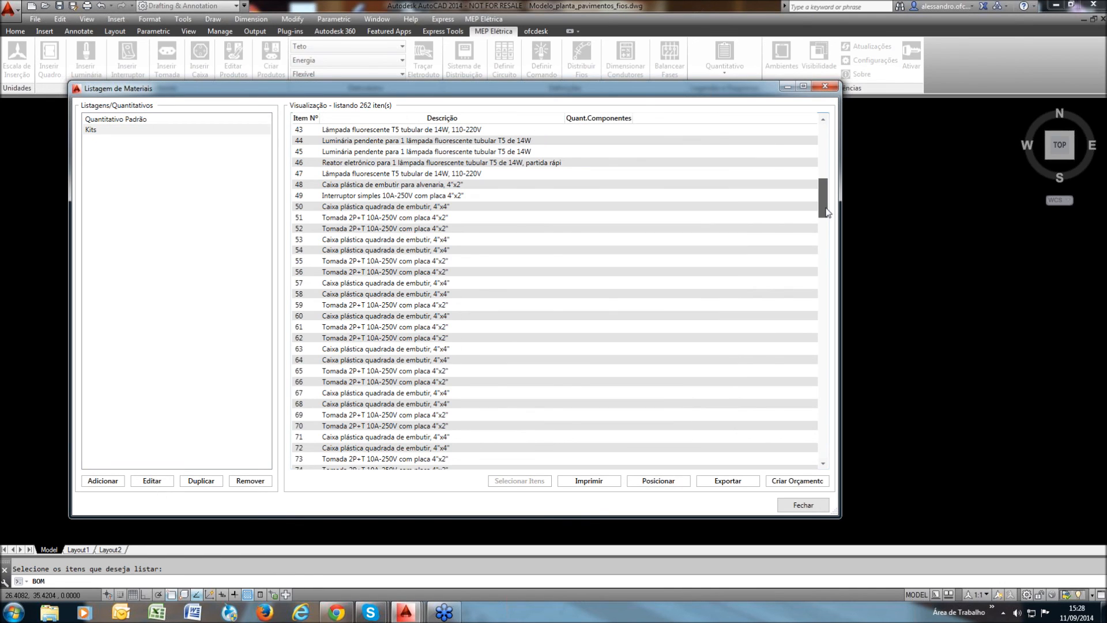
Look through the Kits list and edit it so its items are grouped by Descrição
drag(825, 209, 841, 467)
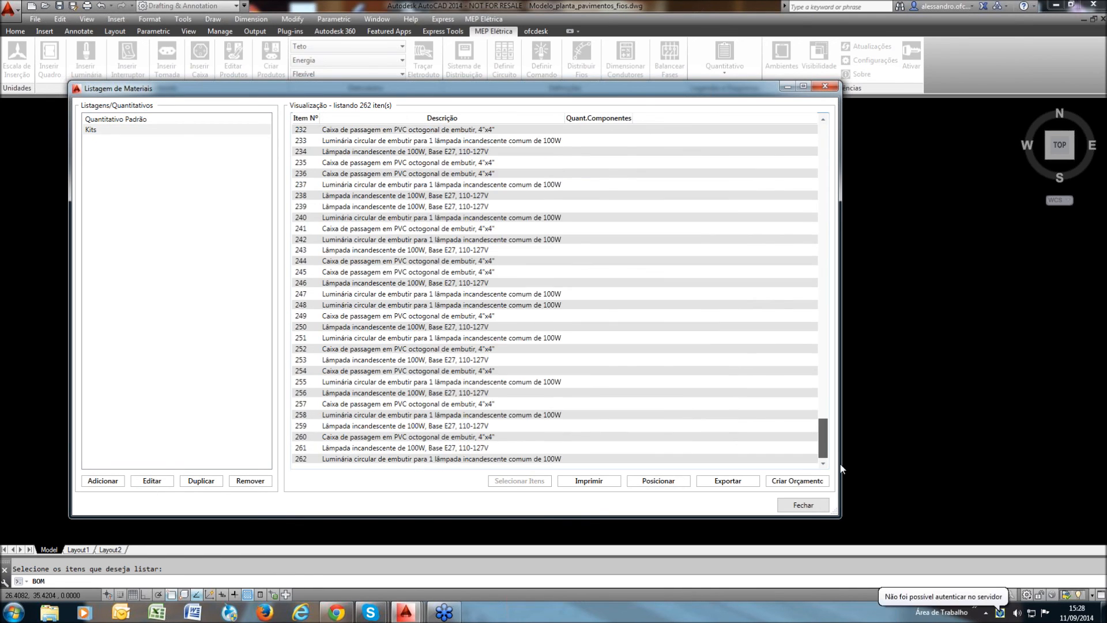
click(304, 372)
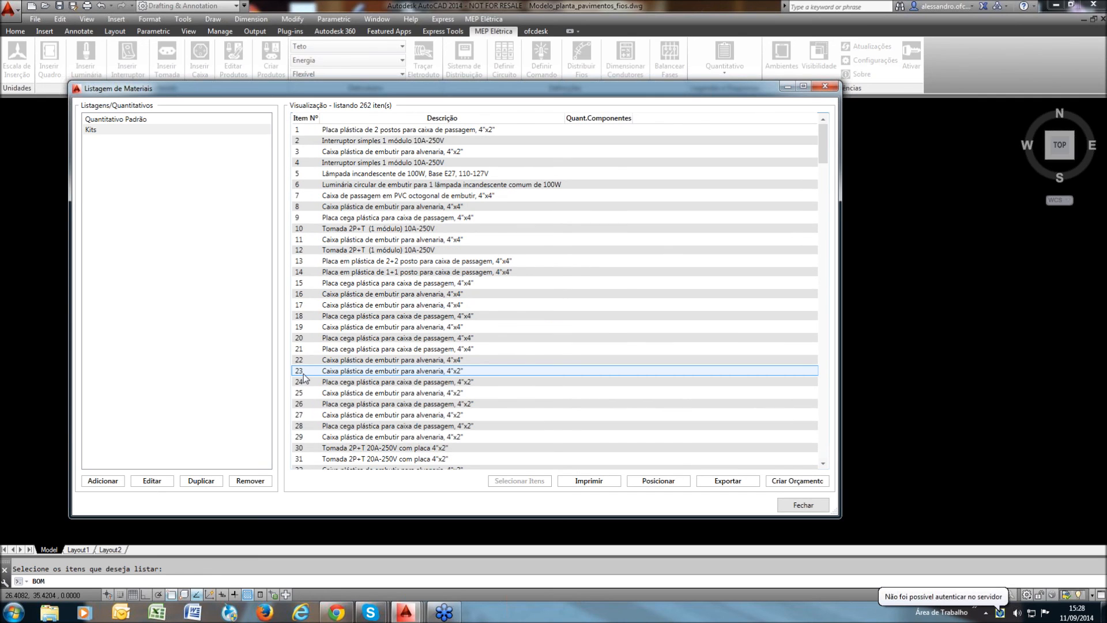
click(87, 130)
click(151, 481)
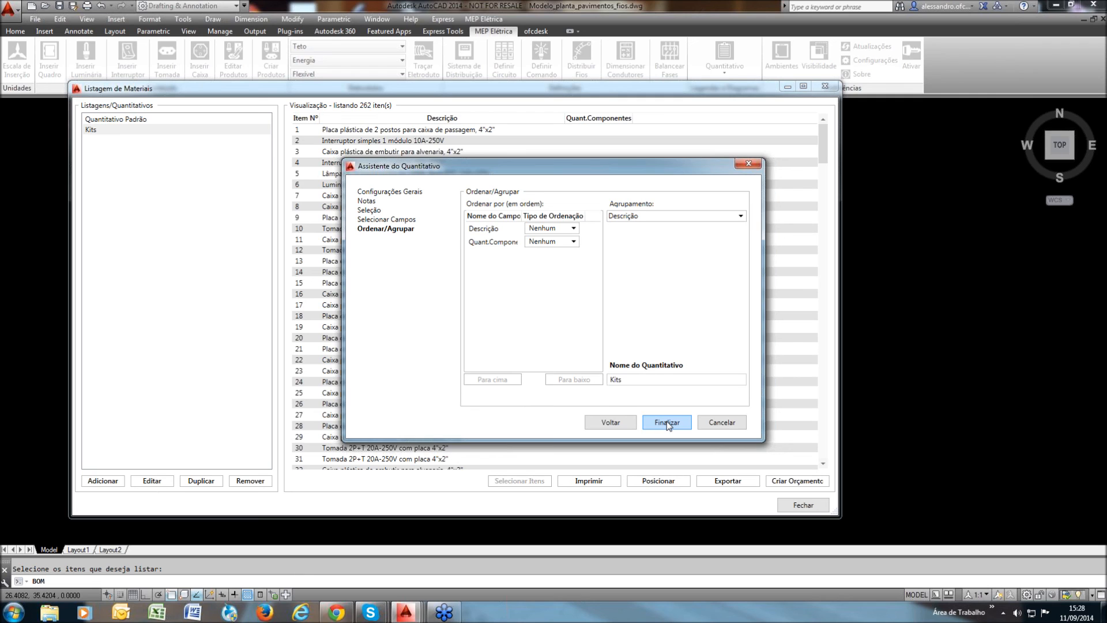
click(666, 423)
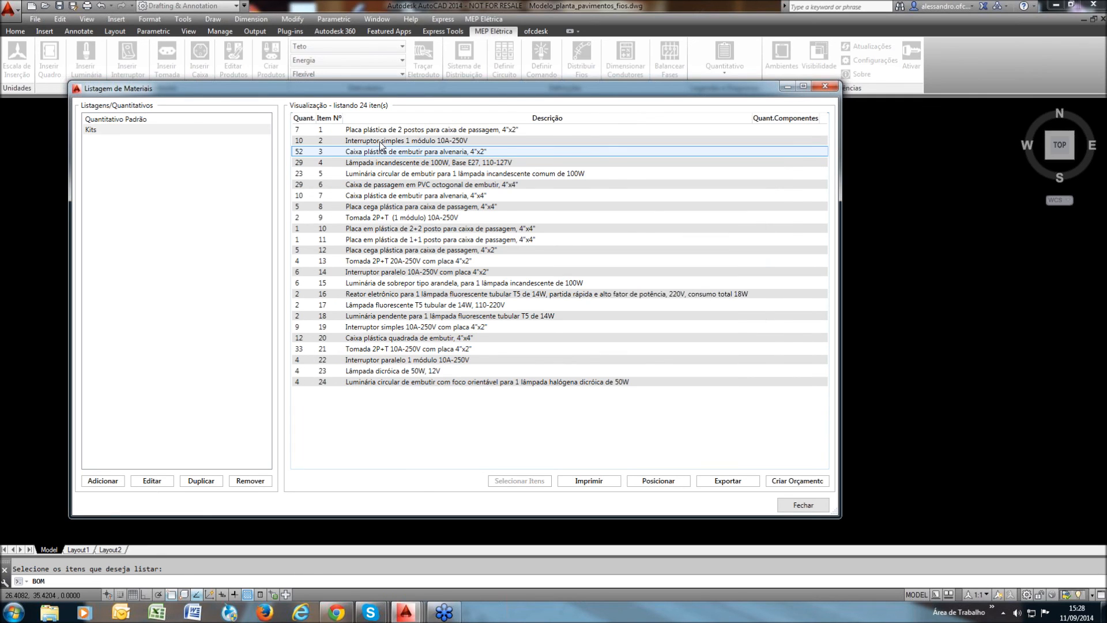
Place the Kits list as a table in model space, clear of the existing drawings, and stretch it wider and shorter
click(663, 484)
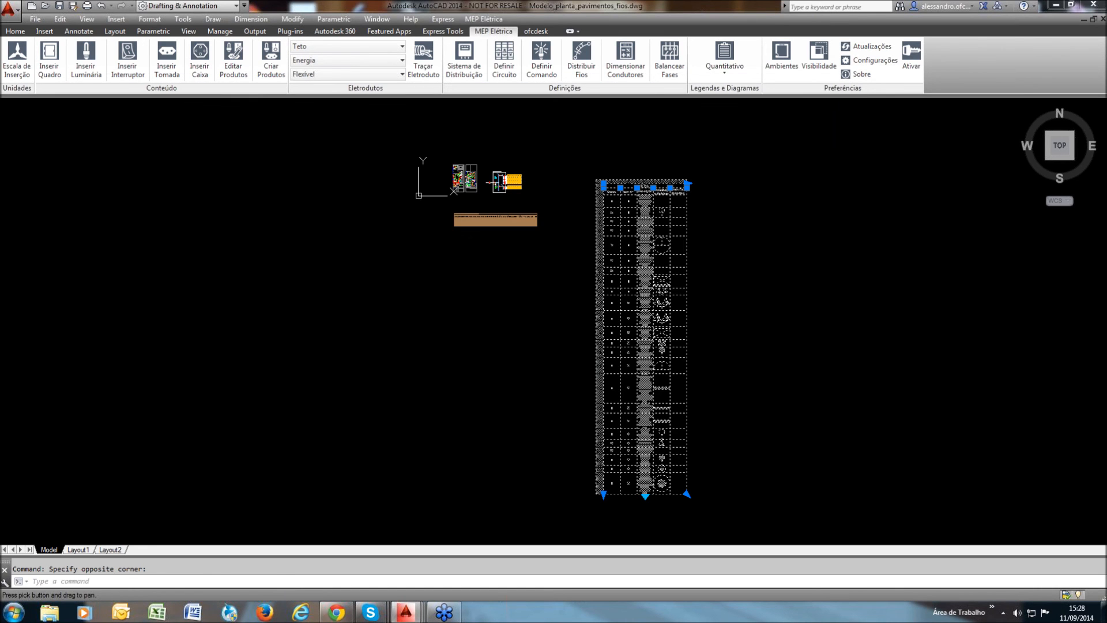
click(686, 494)
click(745, 351)
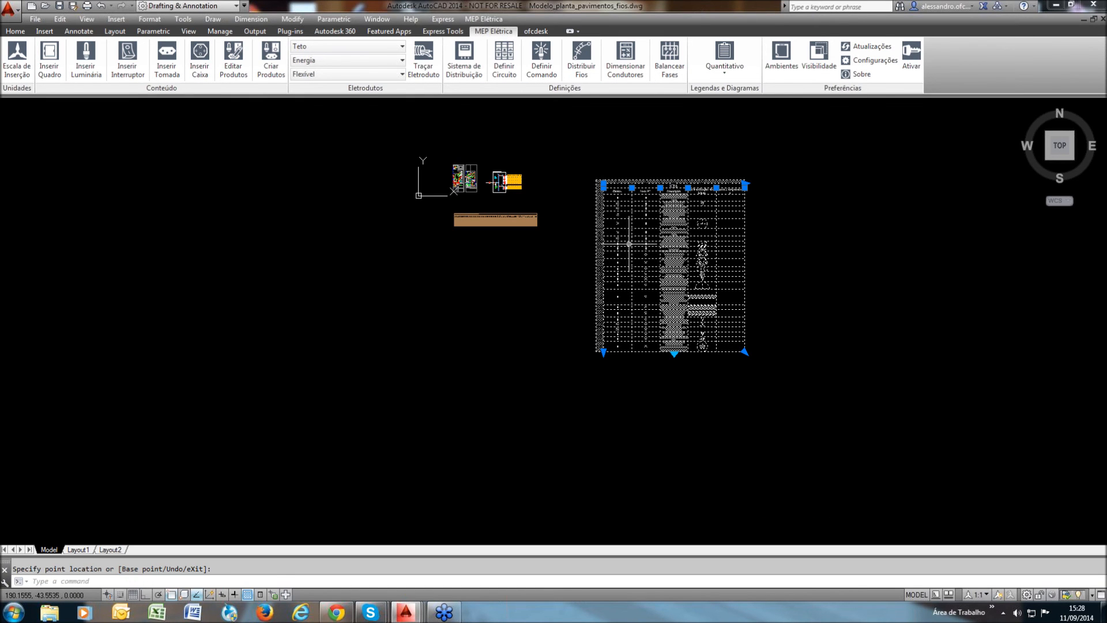
scroll(628, 226, up, 2)
key(Escape)
scroll(697, 187, up, 2)
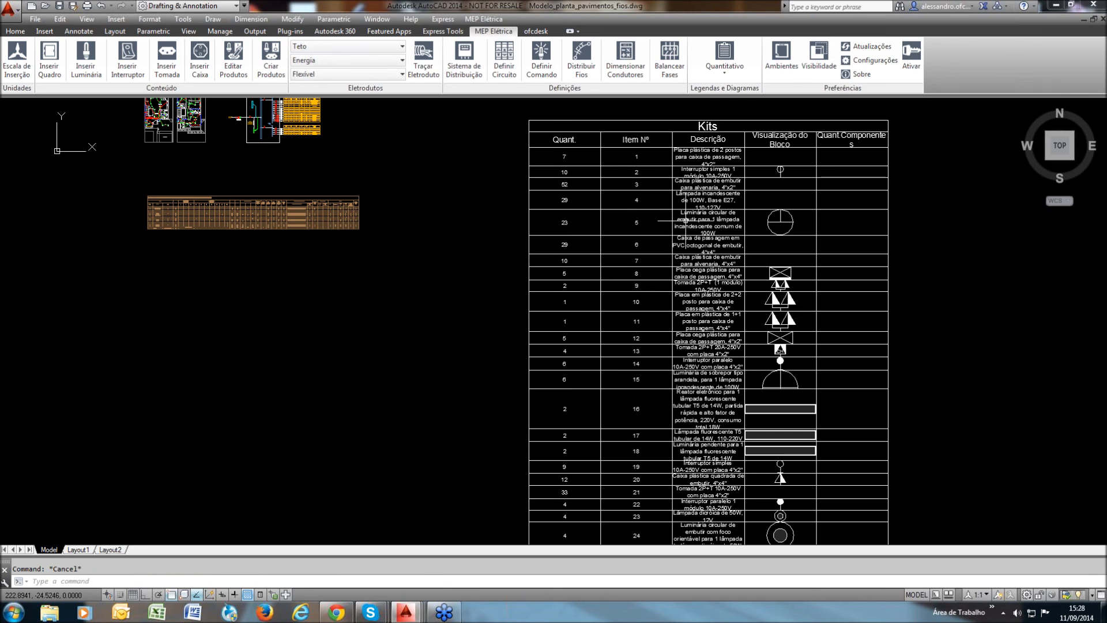
Delete the Item Nº column from the Kits table
mouse_move(713, 283)
middle_down()
mouse_move(659, 174)
mouse_move(640, 442)
middle_up()
scroll(656, 456, up, 2)
middle_drag(577, 198, 609, 446)
middle_drag(553, 289, 560, 209)
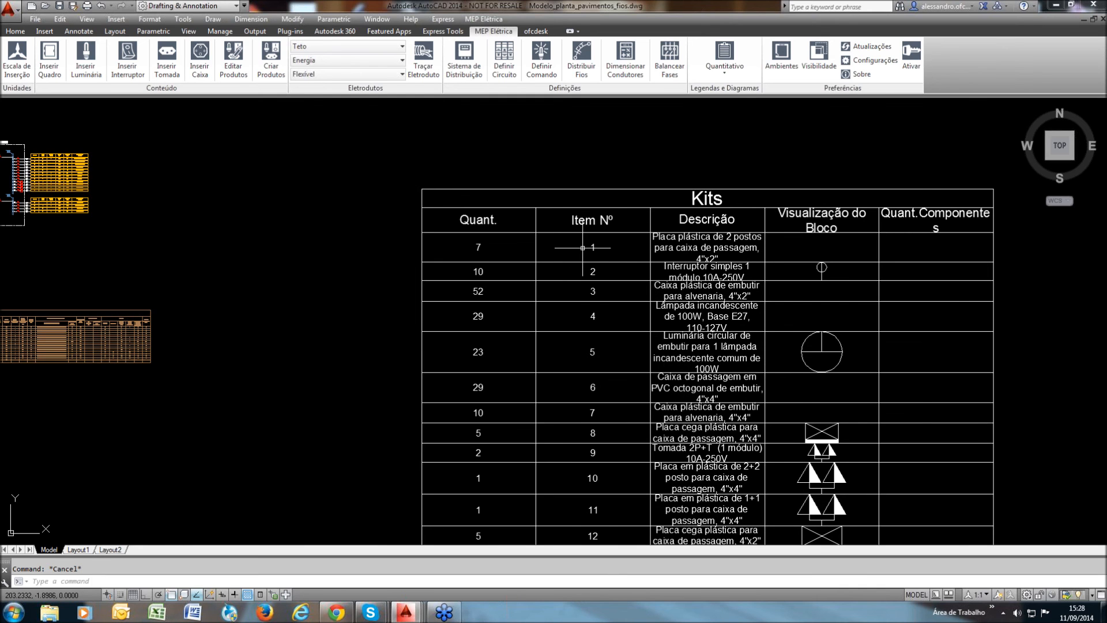
scroll(611, 233, up, 2)
click(626, 224)
click(557, 234)
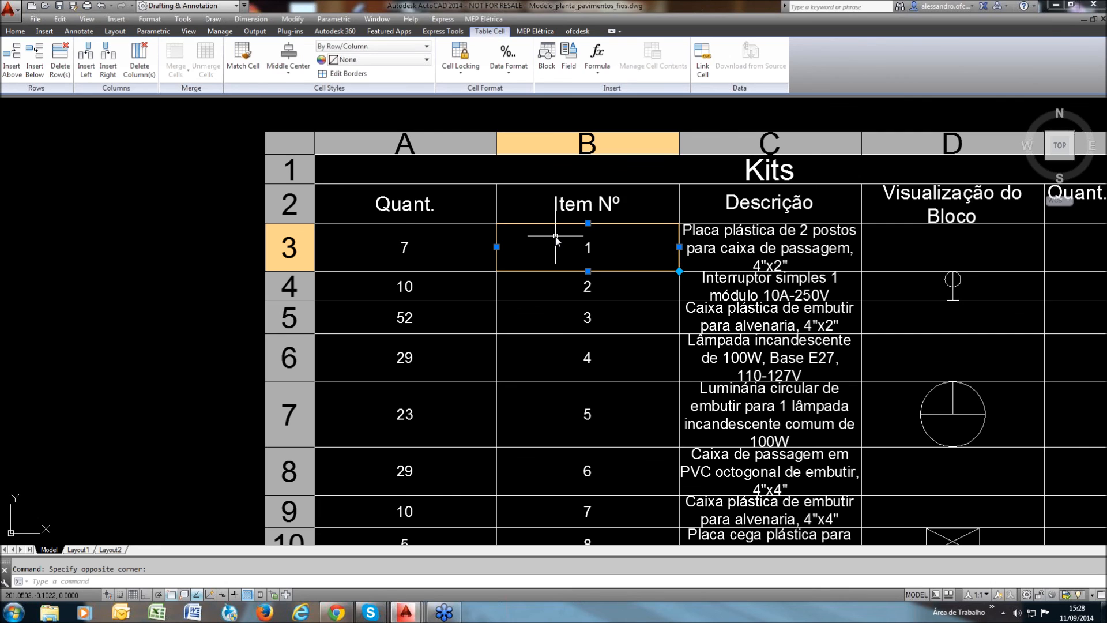
right_click(555, 237)
mouse_move(589, 491)
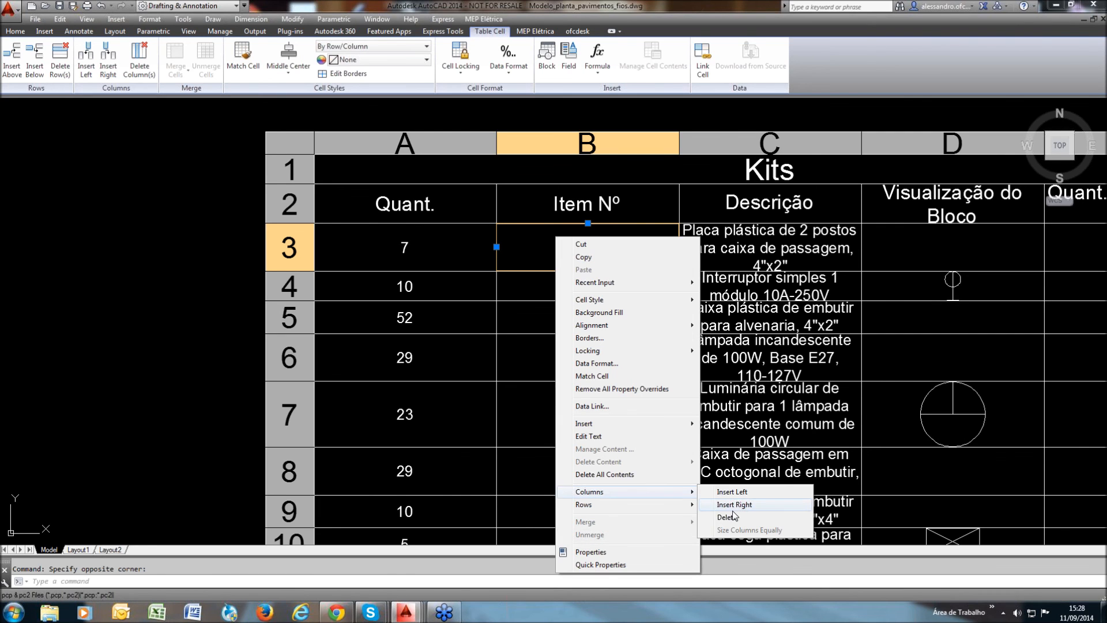
click(732, 517)
Widen the whole Kits table and narrow its Quant. column
scroll(556, 231, down, 3)
click(799, 180)
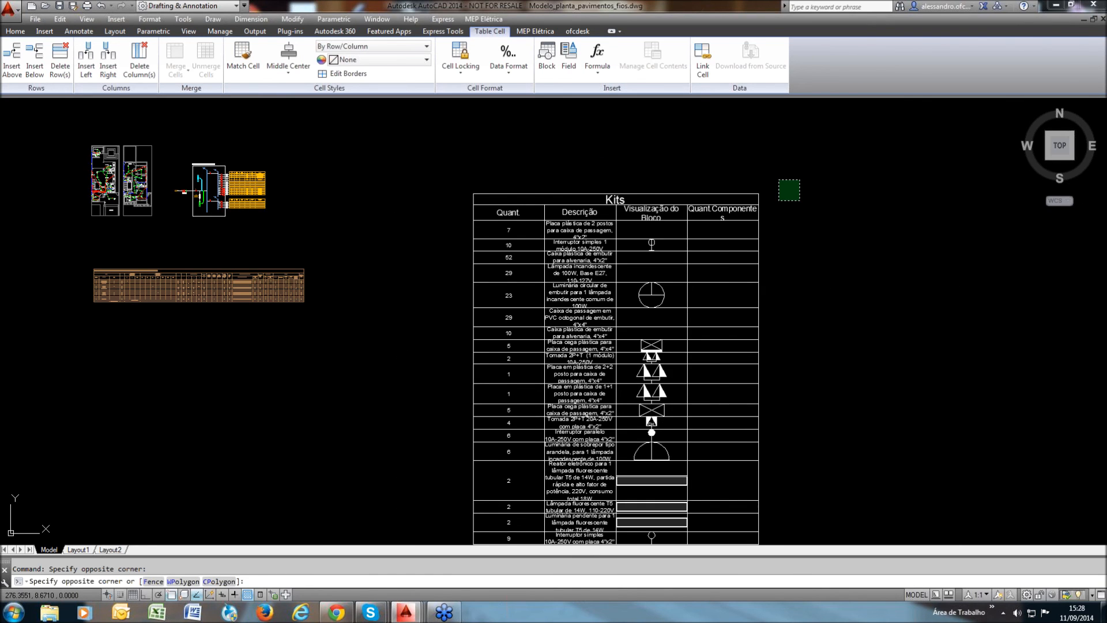
click(598, 199)
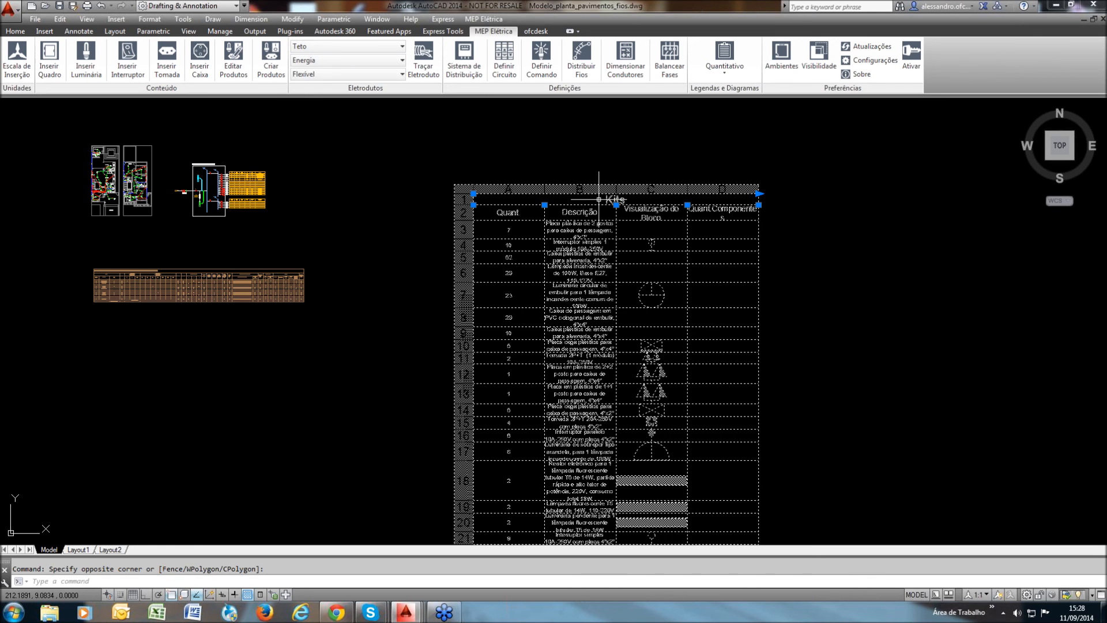
click(759, 194)
click(922, 194)
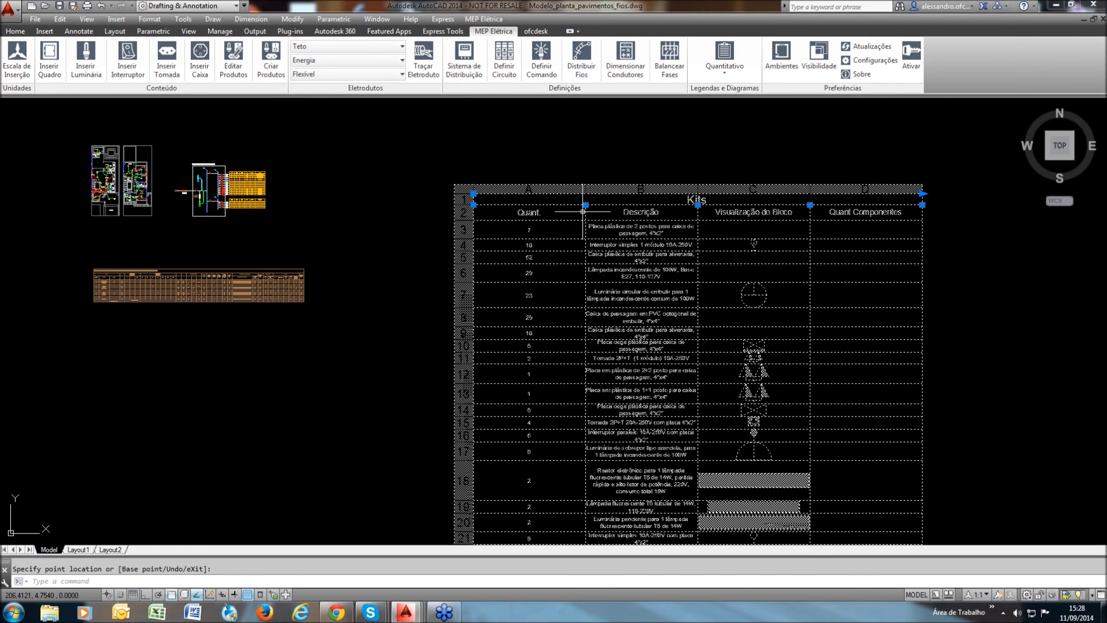
click(586, 205)
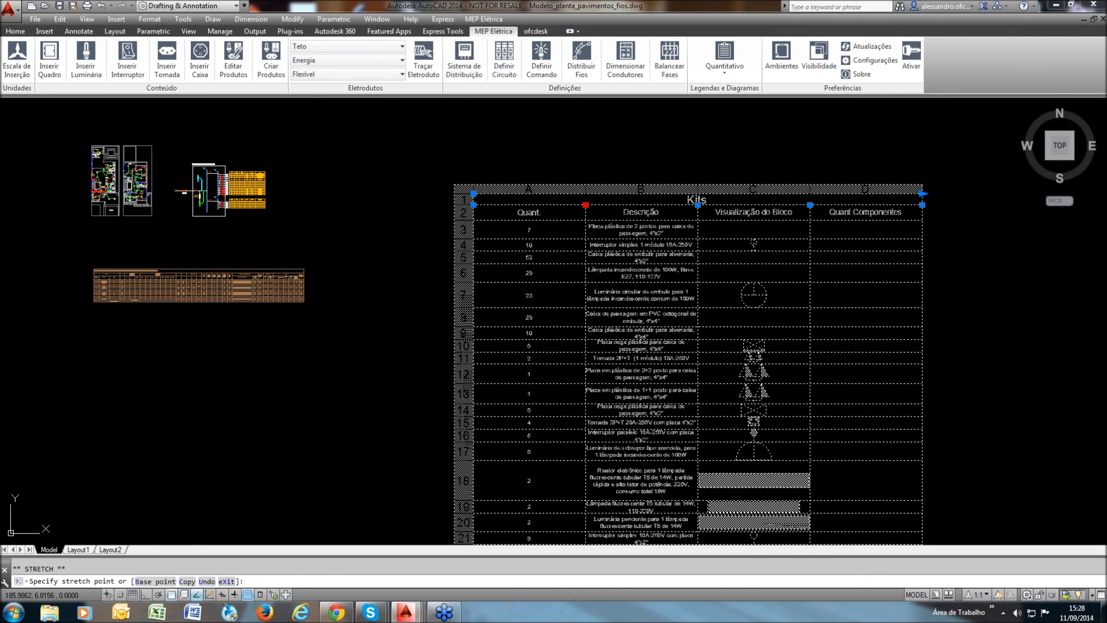
click(526, 206)
Widen the Descrição column to fit its text and narrow the Visualização do Bloco column to the symbols' width
scroll(654, 212, up, 2)
click(724, 202)
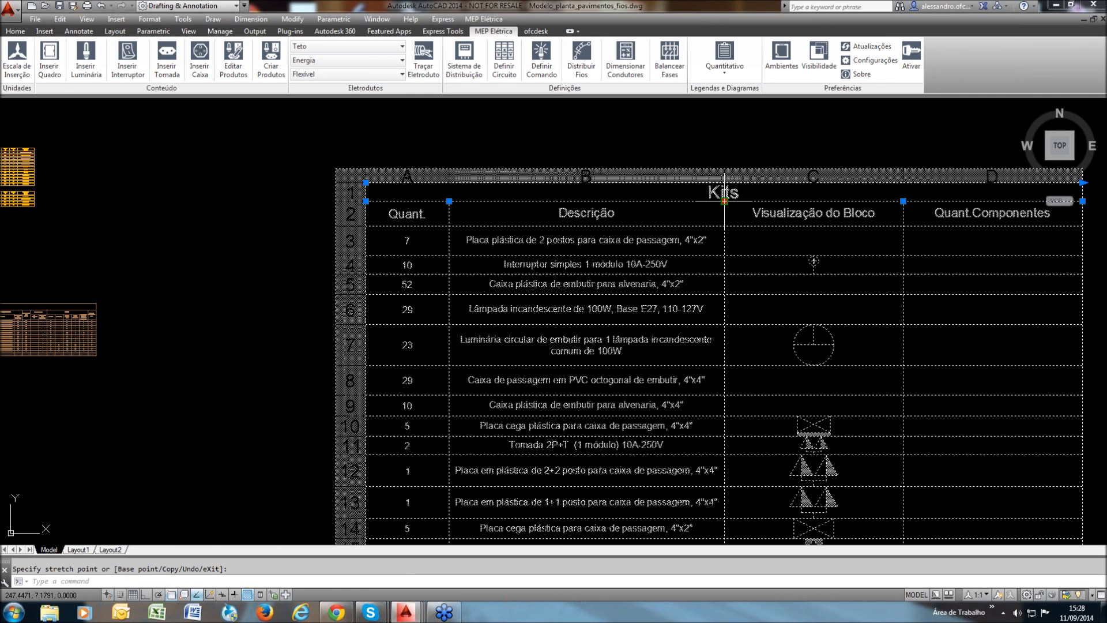
click(785, 201)
middle_drag(785, 201, 637, 153)
click(754, 152)
click(693, 152)
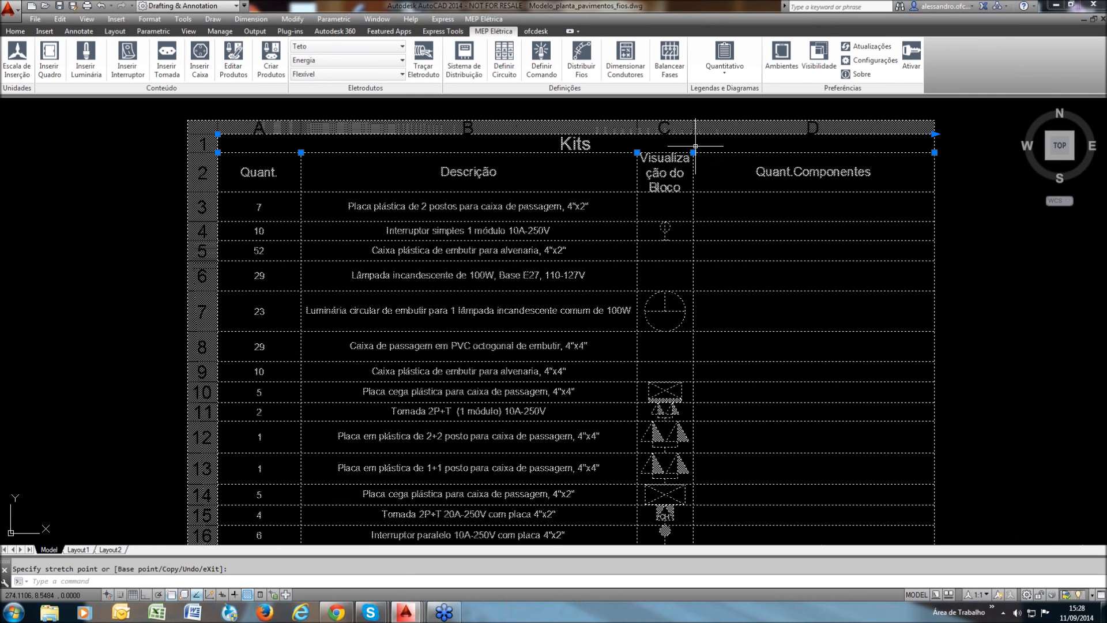
click(693, 152)
click(668, 152)
key(Escape)
Delete the empty Quant.Componentes column from the Kits table
middle_drag(680, 405, 675, 358)
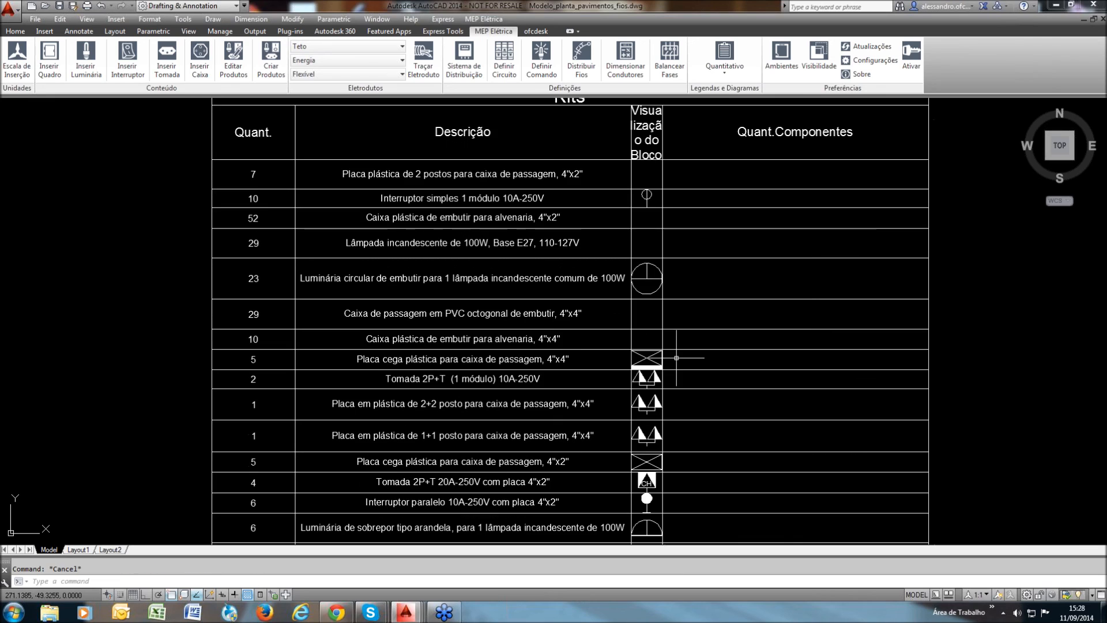
scroll(676, 357, down, 2)
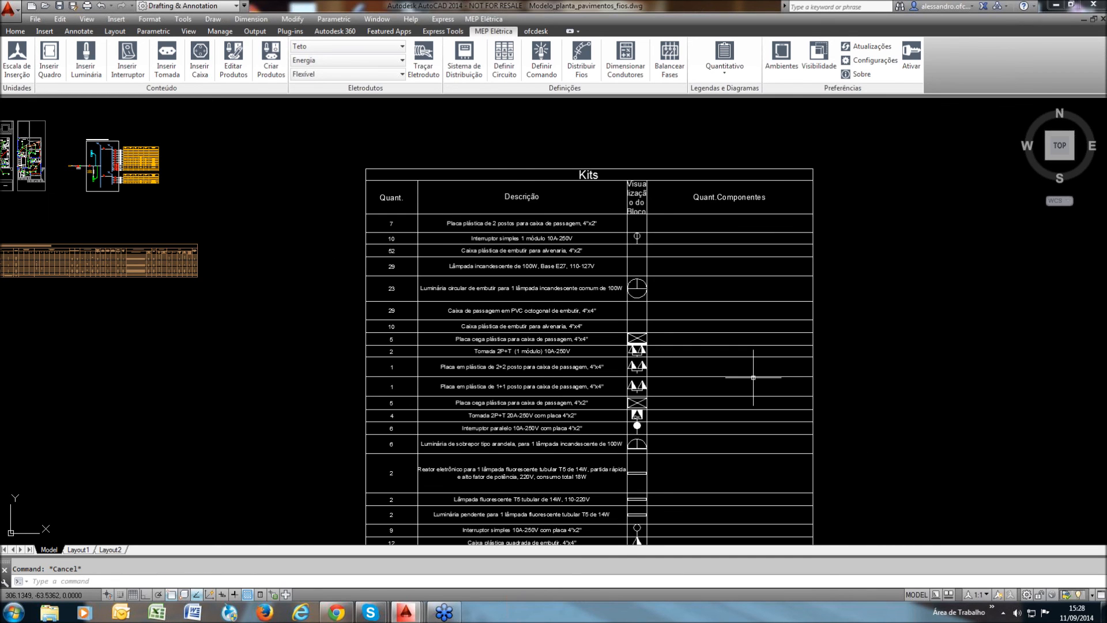
scroll(724, 190, up, 4)
click(710, 214)
right_click(735, 234)
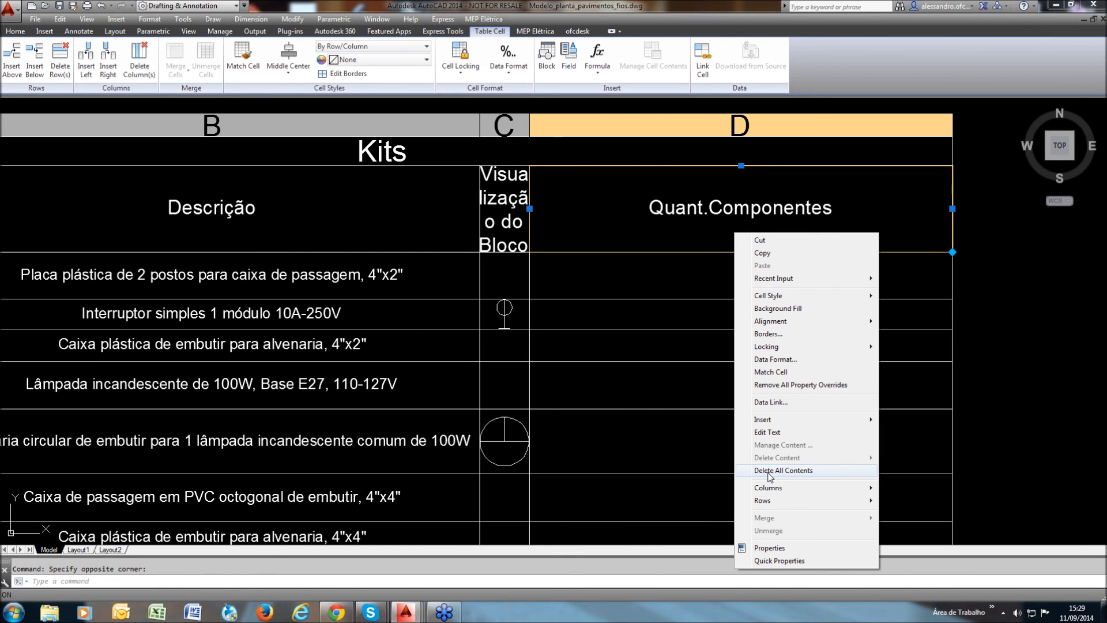
mouse_move(776, 489)
click(900, 513)
scroll(682, 170, down, 5)
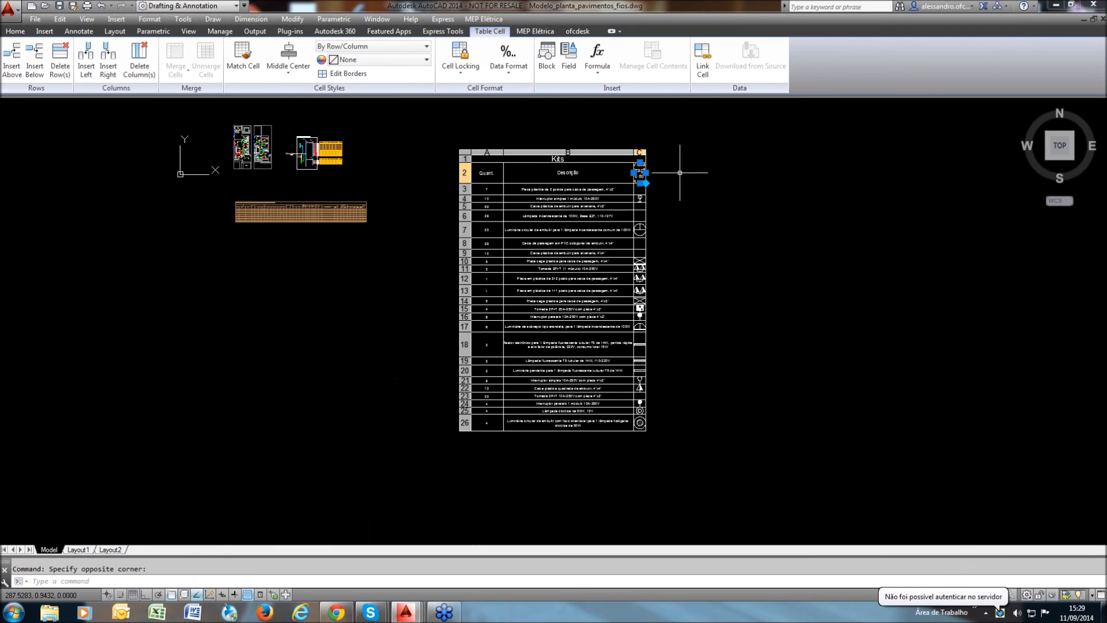
key(Escape)
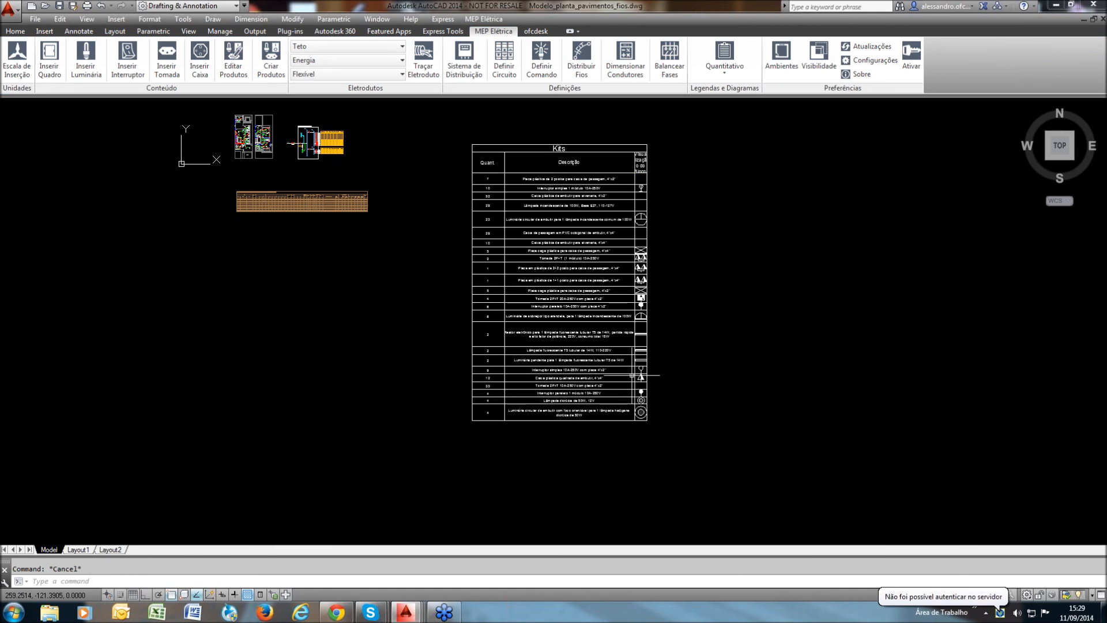
Check the finished Kits table and save the drawing
scroll(632, 375, up, 2)
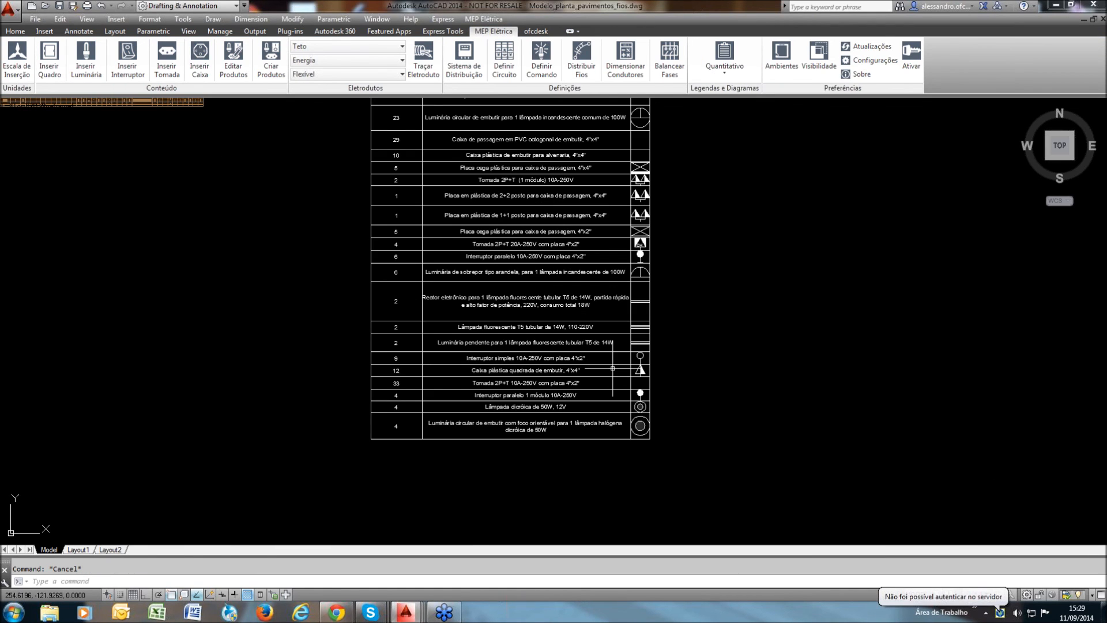
scroll(600, 361, down, 2)
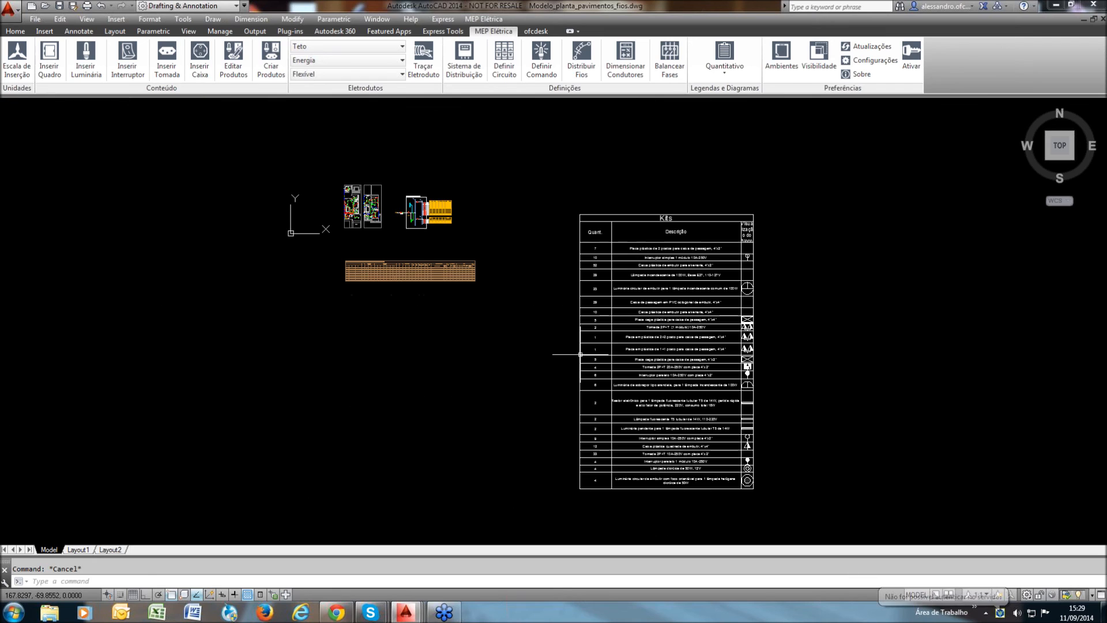
click(59, 8)
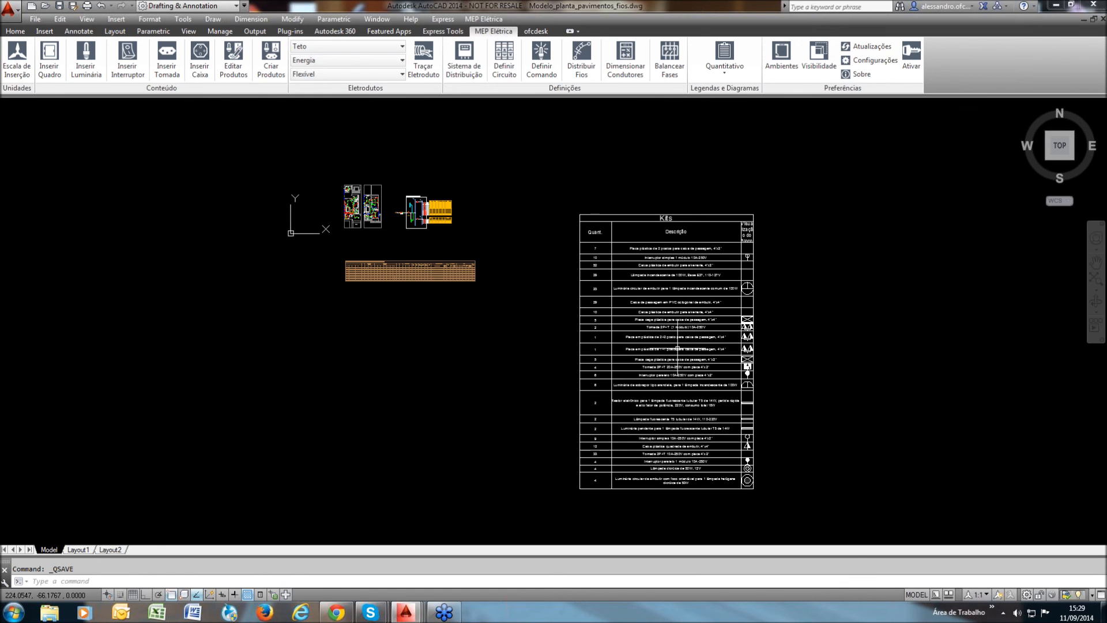
Review the layers and text styles assigned to the MEP - Elétrica items in the visibility options
click(825, 65)
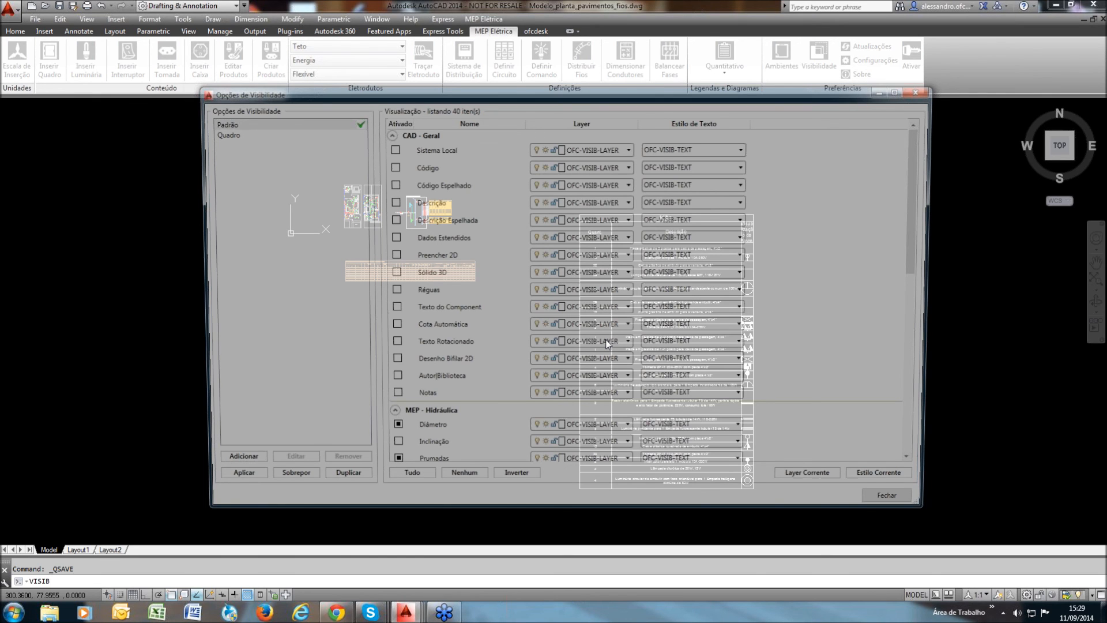
drag(922, 209, 919, 265)
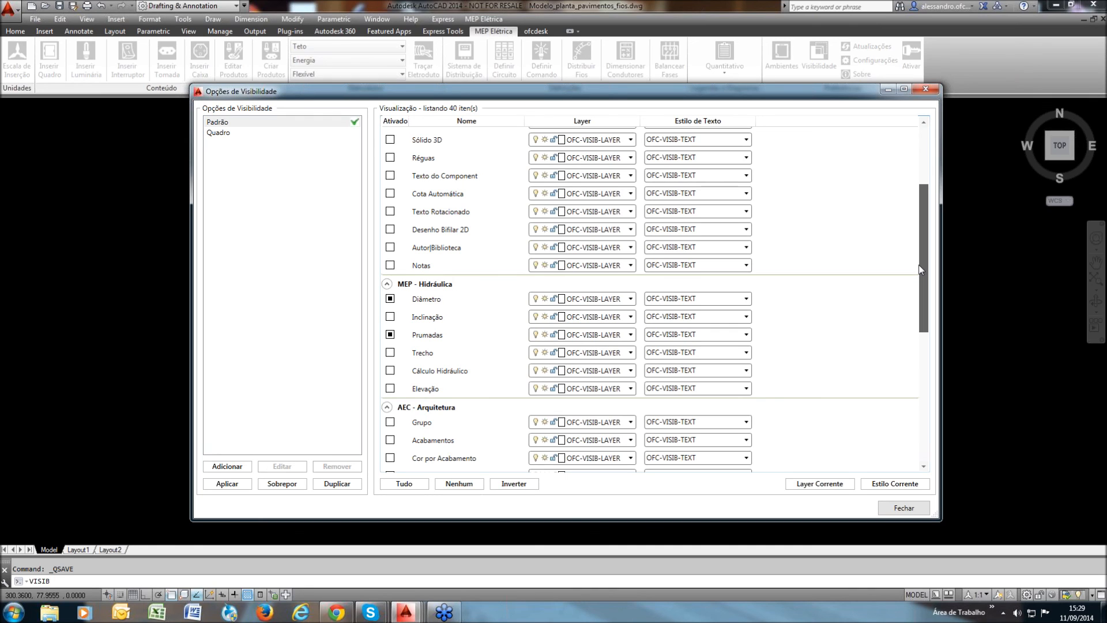
drag(920, 270, 920, 384)
click(703, 333)
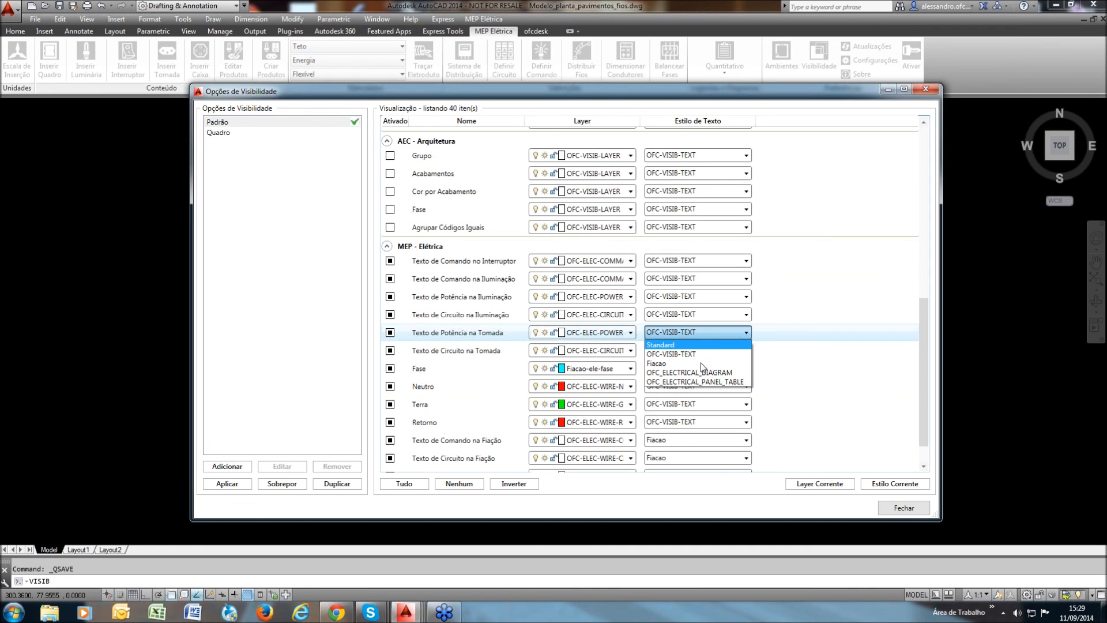
click(897, 507)
click(900, 508)
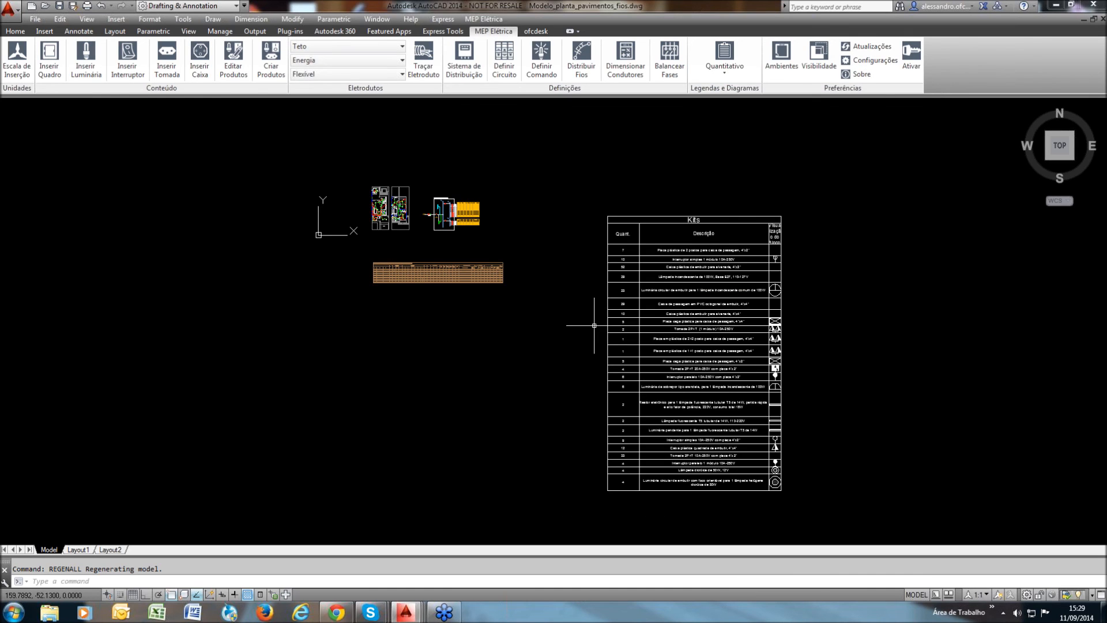
Erase the floor plans, diagram and Kits table from model space, and purge all unused items with nested items included
click(855, 501)
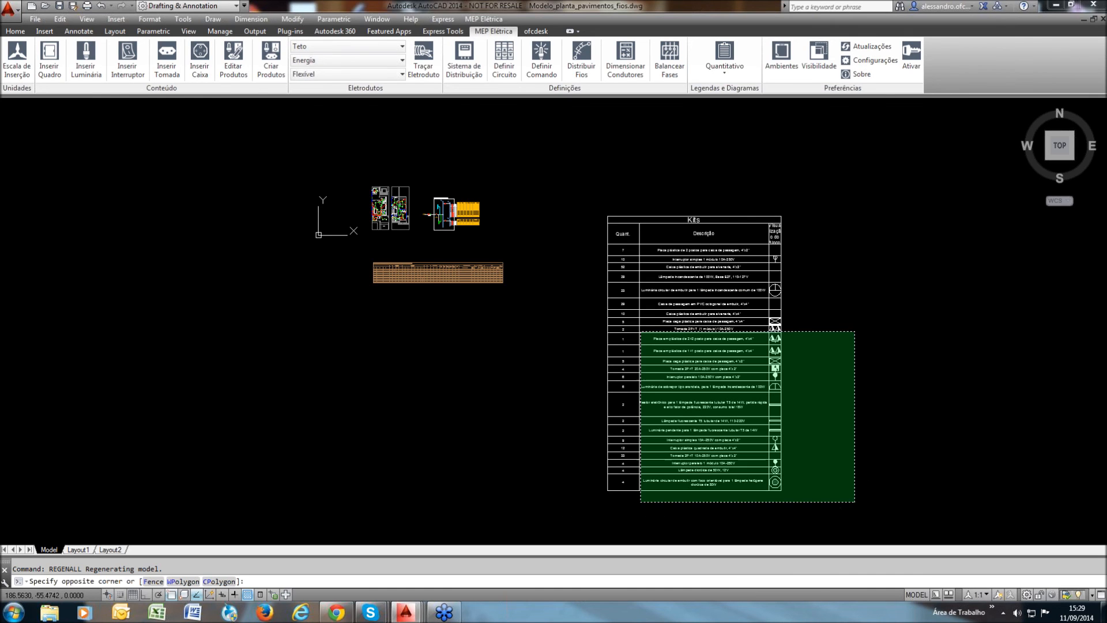
click(281, 118)
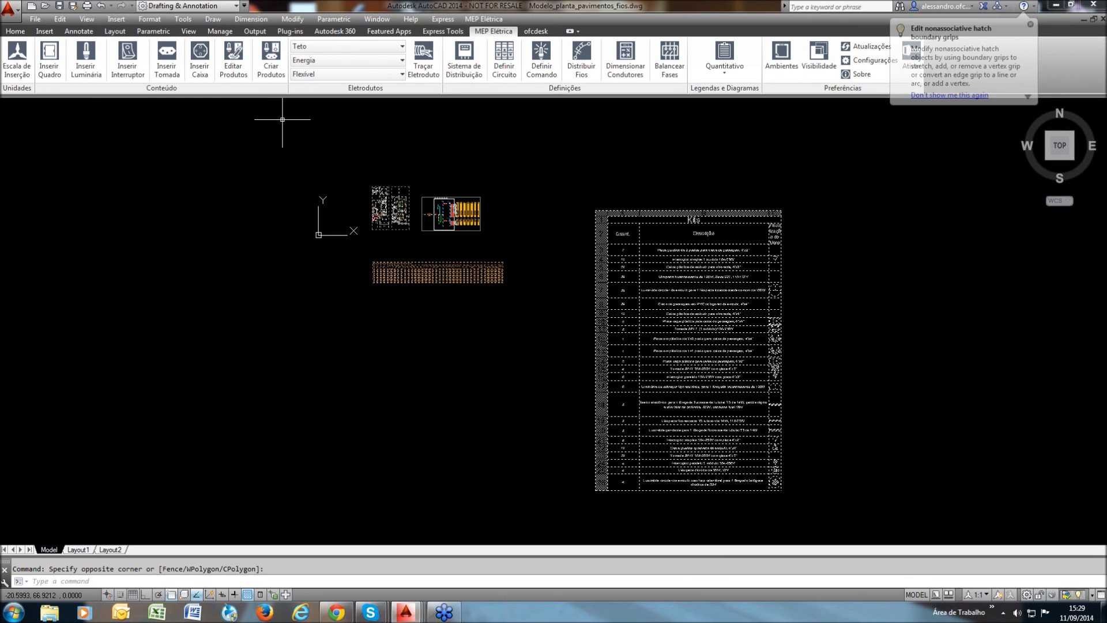
key(Delete)
text(PU)
key(Return)
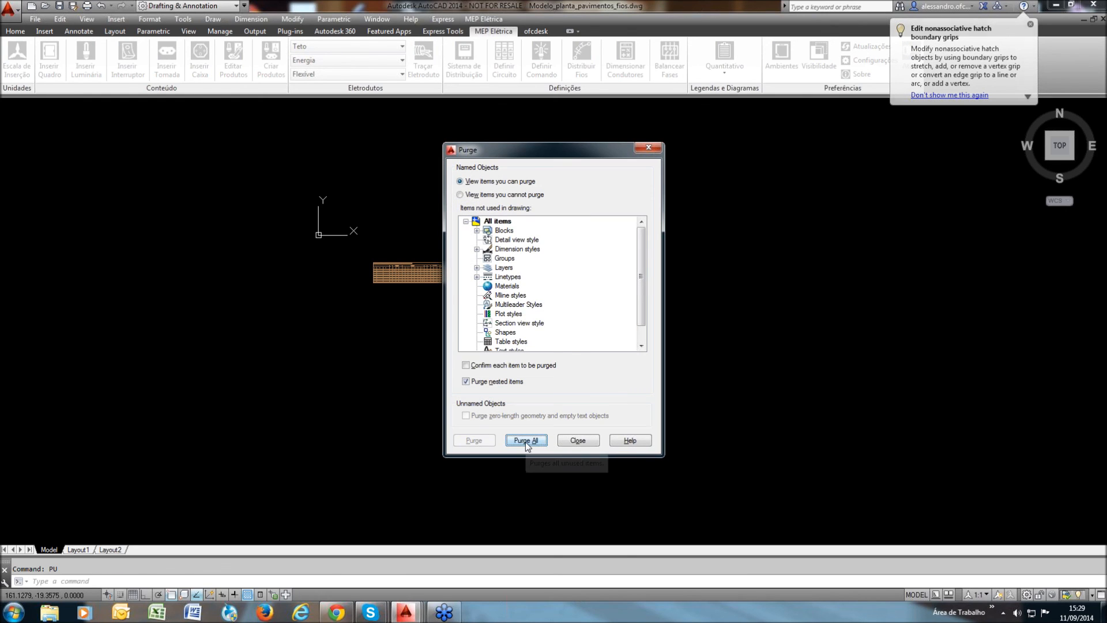
click(526, 440)
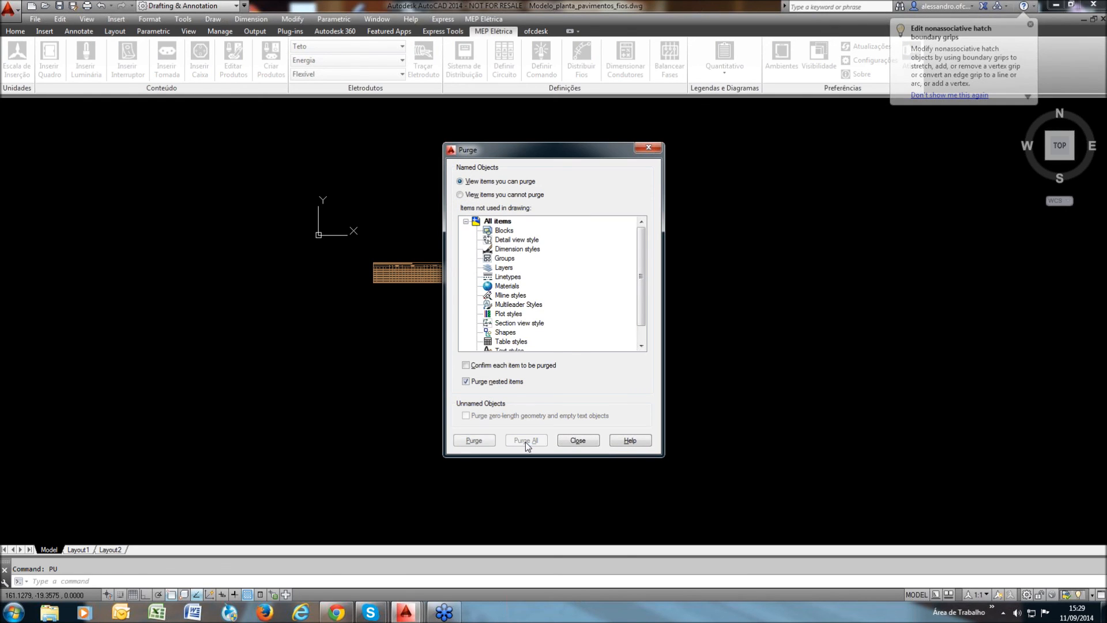
click(583, 444)
Erase the leftover orange tables to clear model space
click(405, 257)
click(400, 261)
key(Delete)
drag(443, 250, 464, 225)
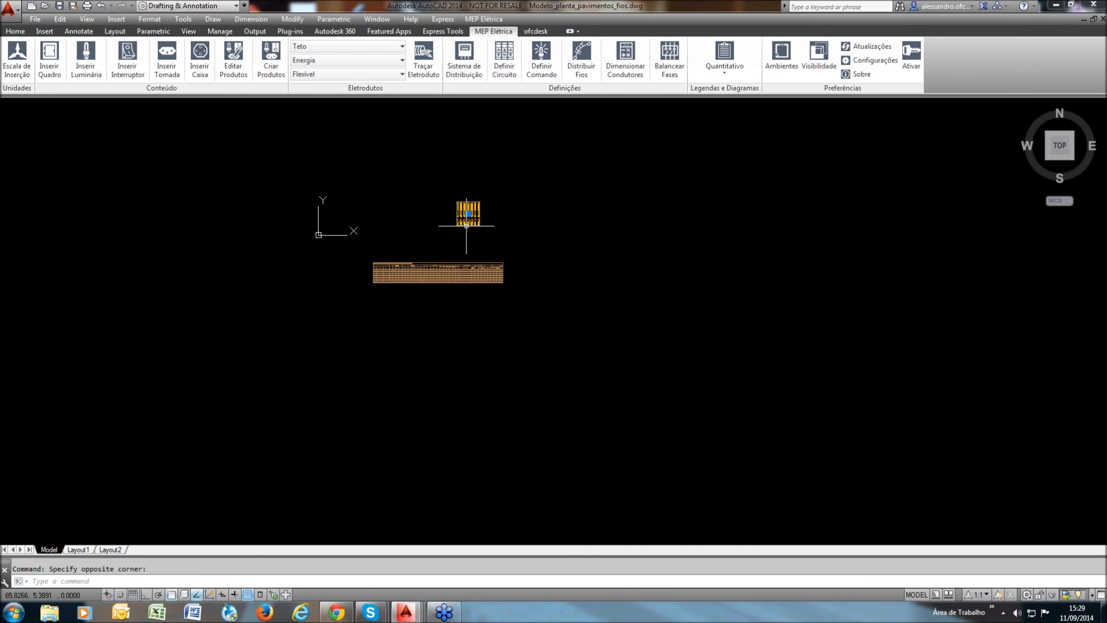
double_click(448, 226)
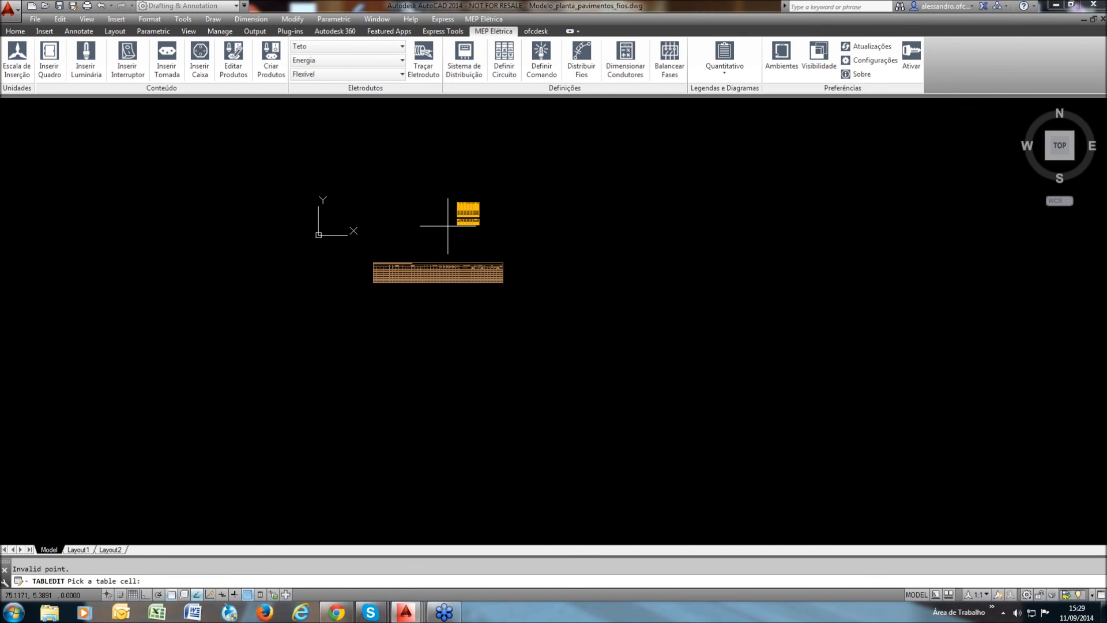
middle_drag(448, 226, 470, 239)
middle_drag(960, 300, 278, 297)
click(400, 288)
click(339, 308)
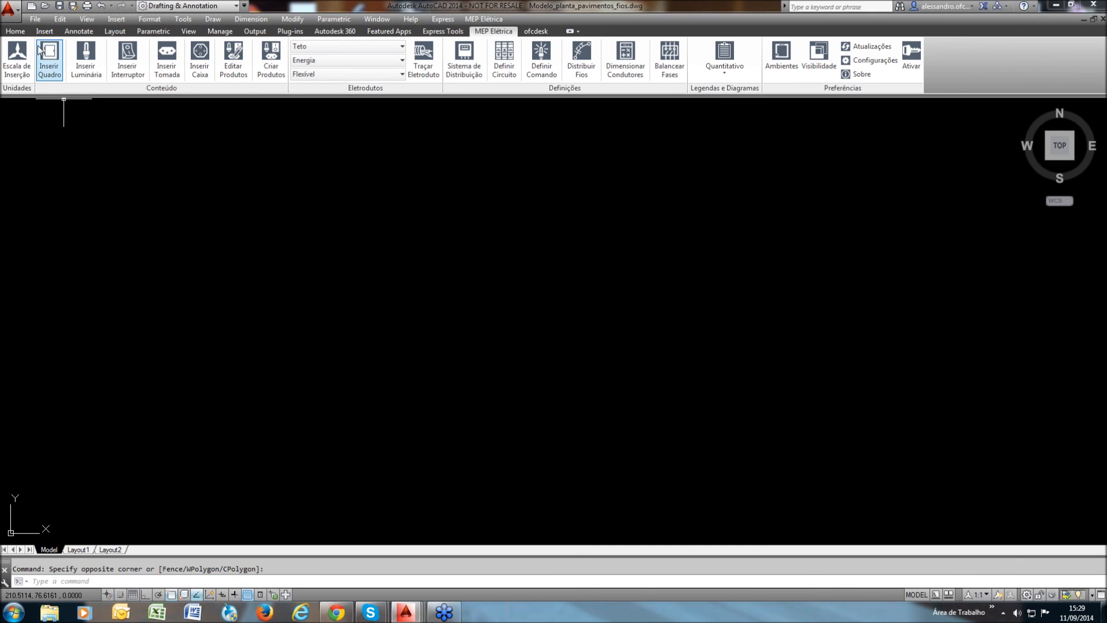
Save the emptied drawing as an AutoCAD drawing template named Template-eletrico in the Template folder
click(10, 9)
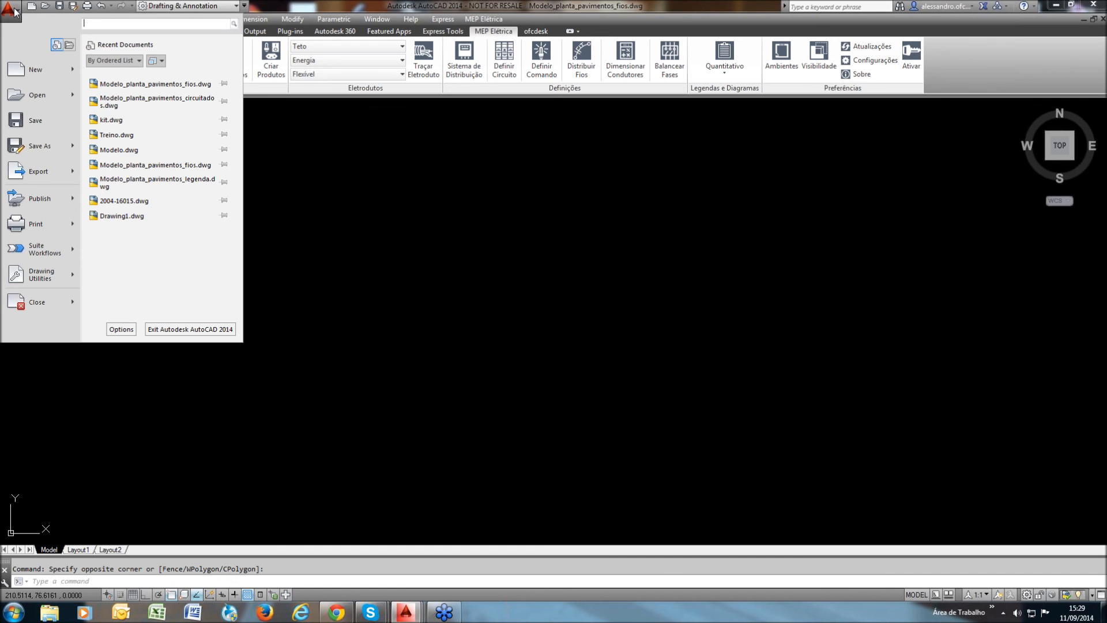
mouse_move(54, 143)
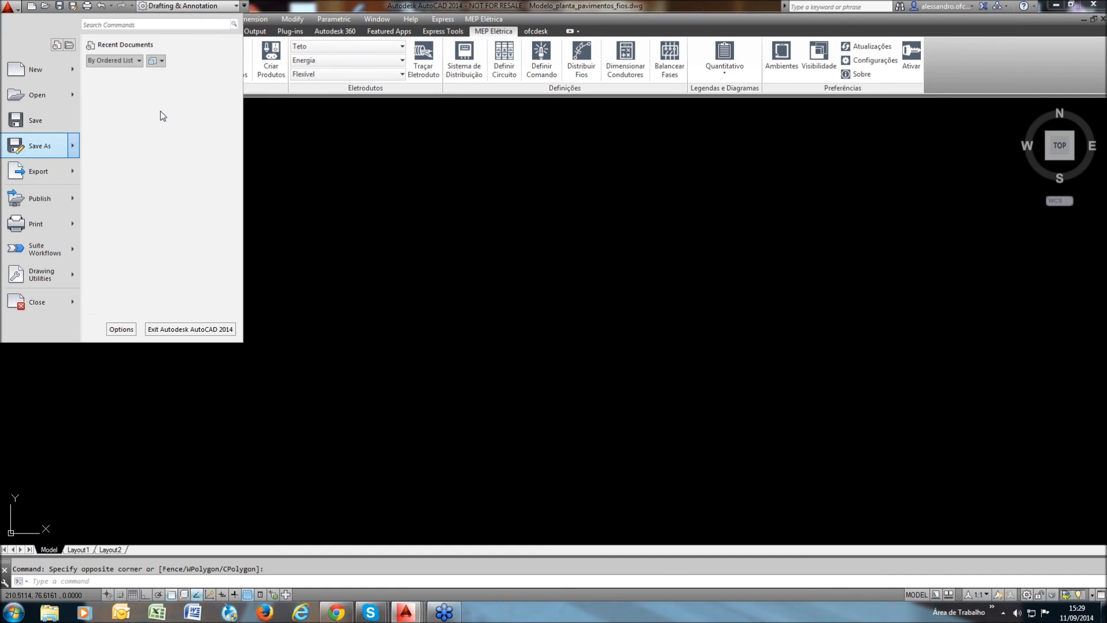
click(161, 112)
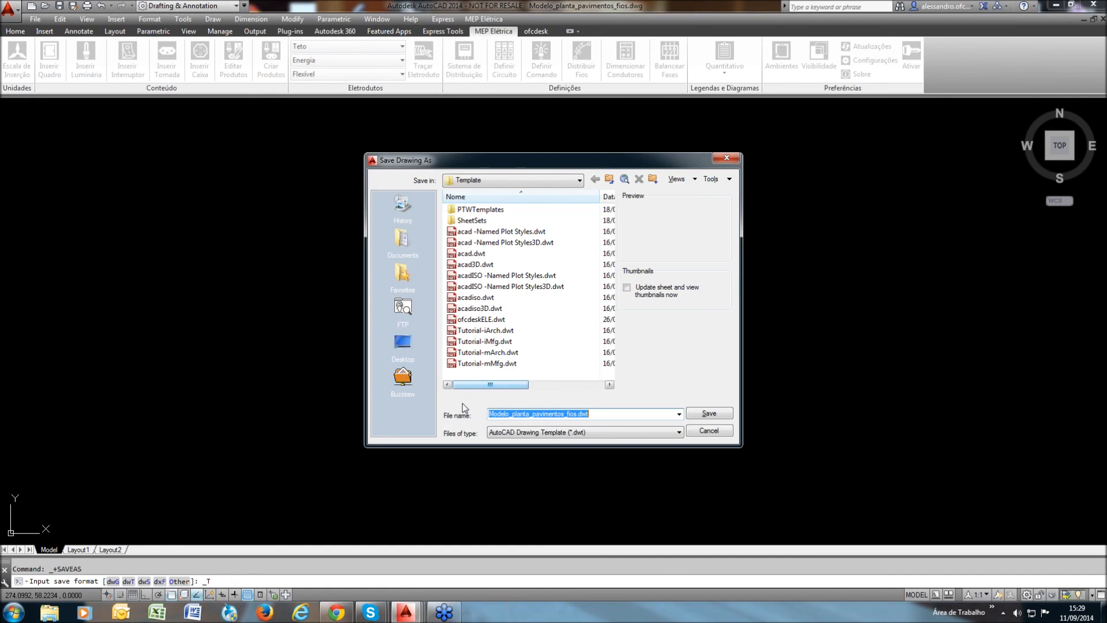
text(Template-)
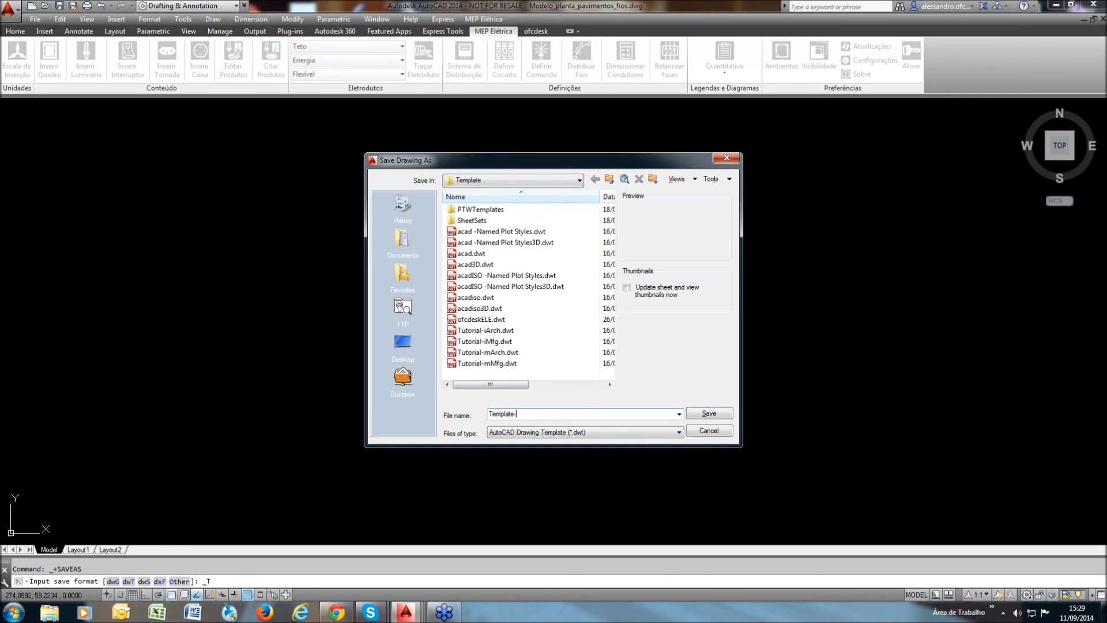
text(eletrico)
click(718, 412)
Create a new drawing from the Template-eletrico.dwt template
click(218, 119)
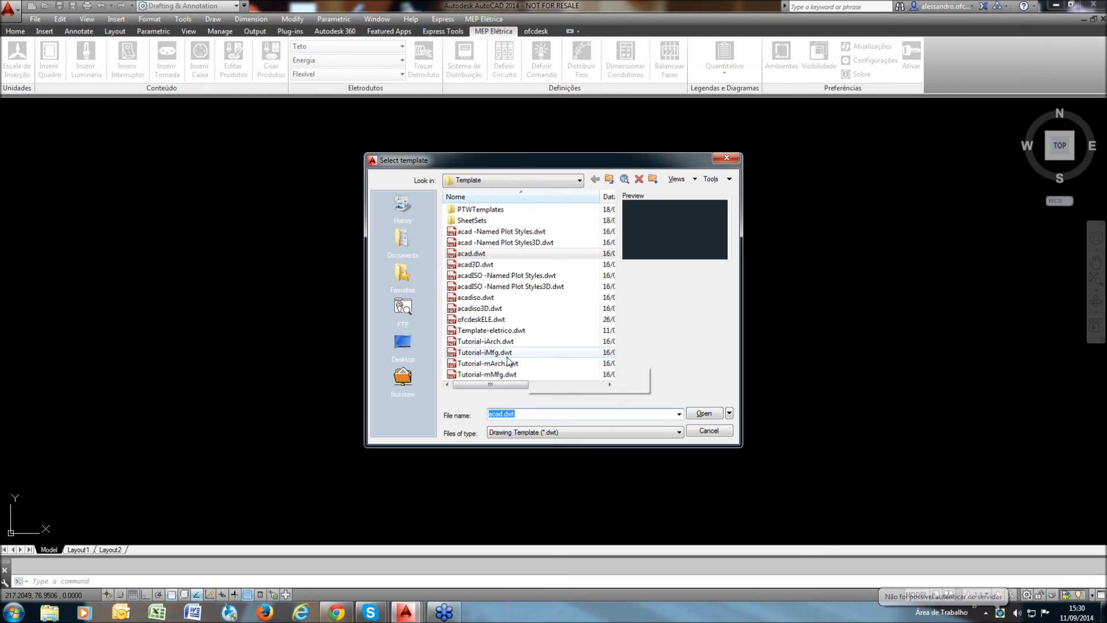
click(503, 330)
click(701, 414)
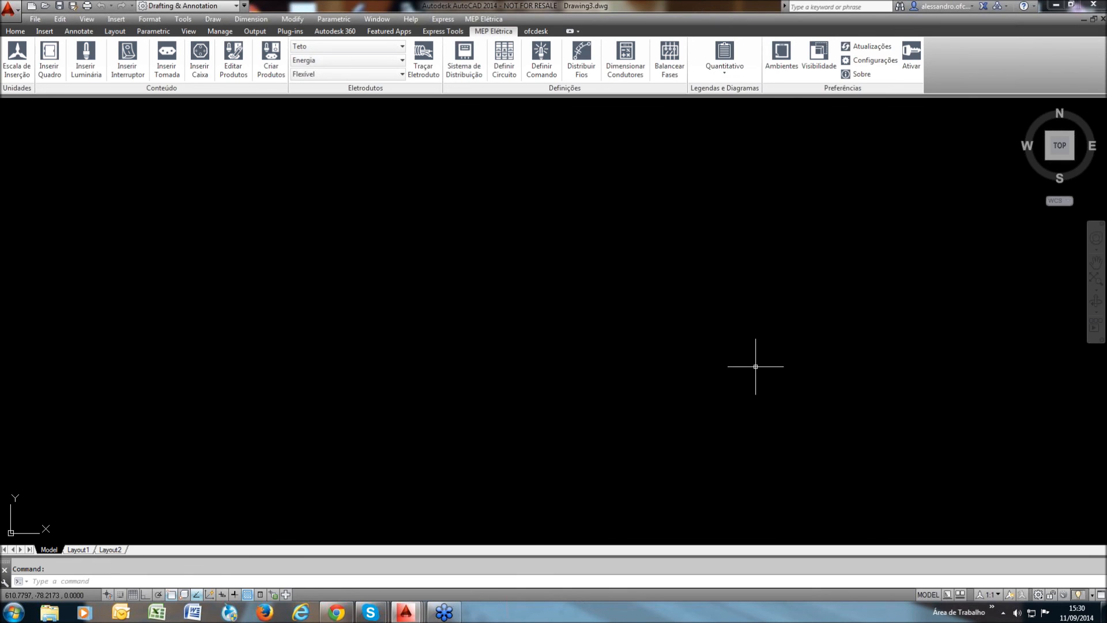
Check the text styles and visibility options carried into the new drawing from the template
click(149, 20)
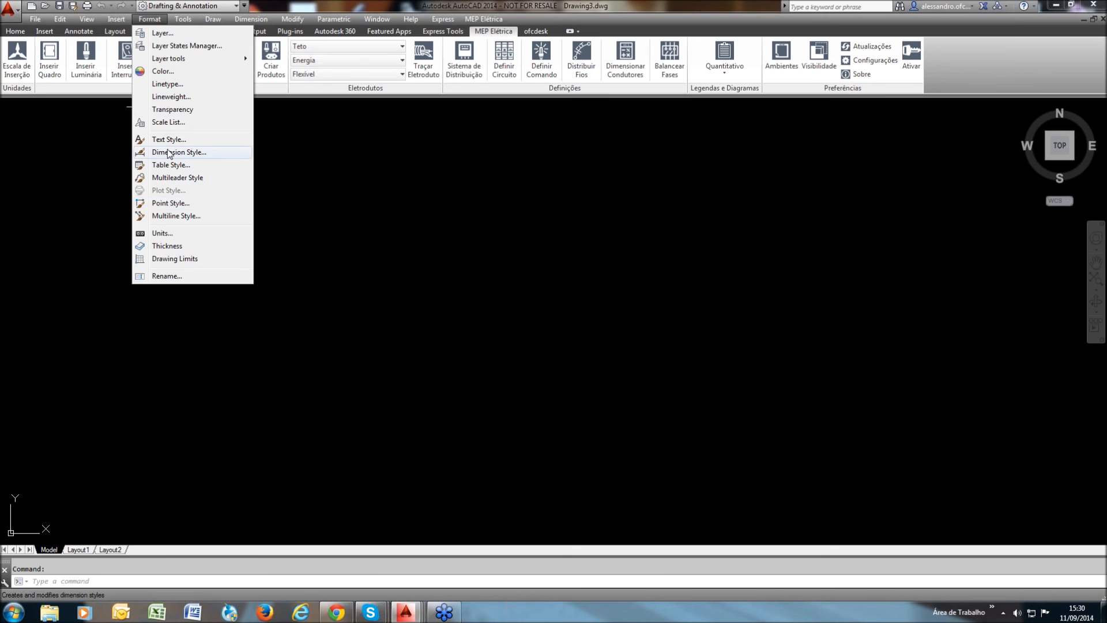
click(168, 139)
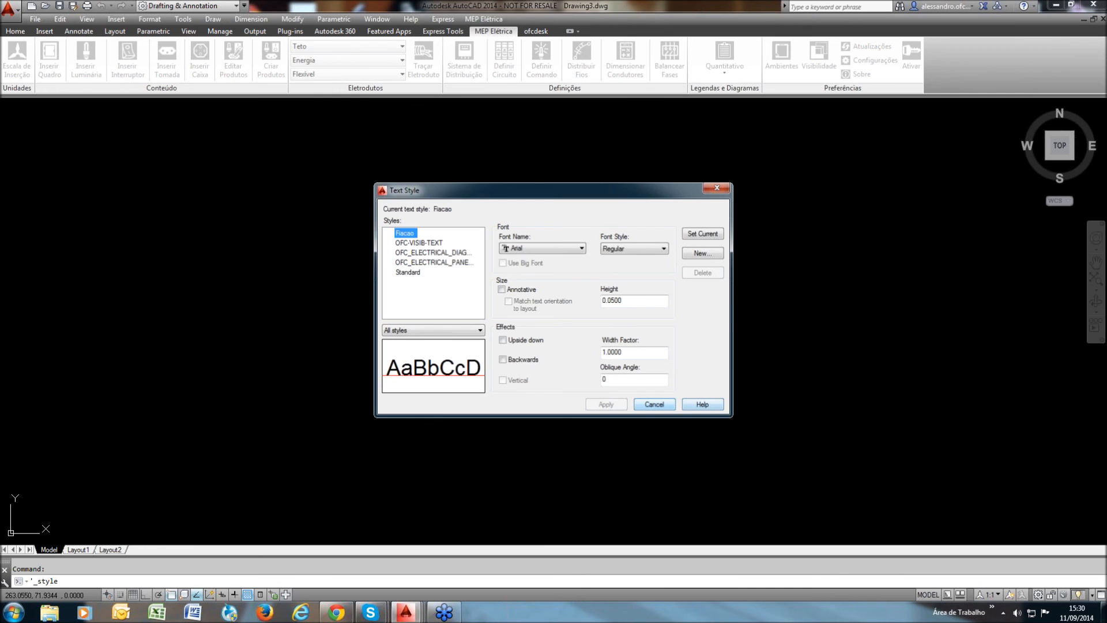
key(Escape)
click(815, 72)
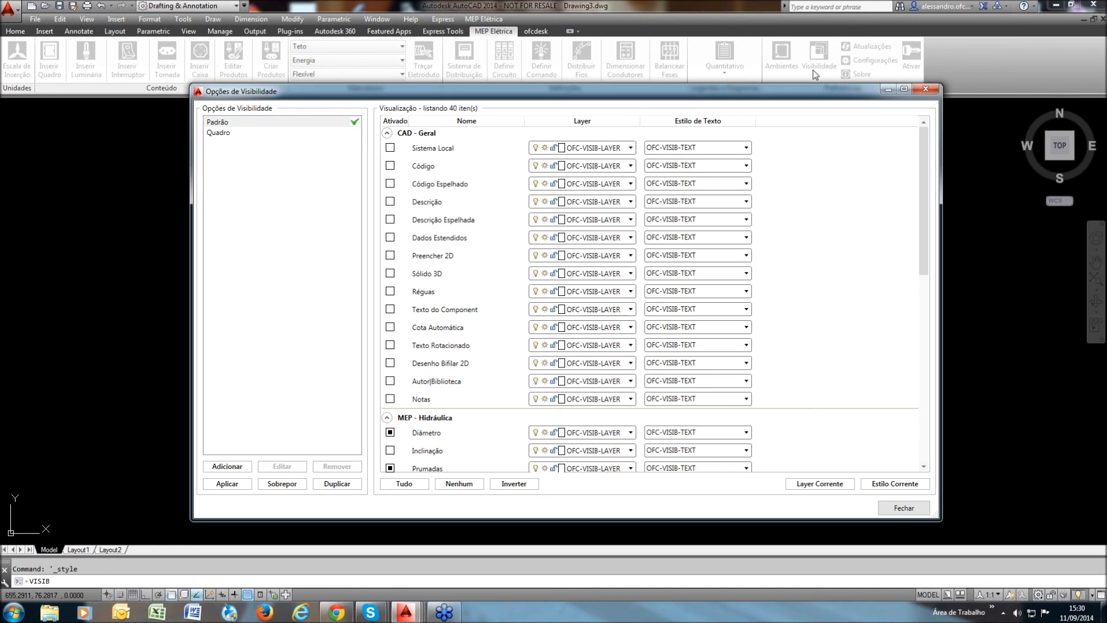
key(Escape)
Switch to Treino.dwg and examine the demand type options for circuit 08 of QDGERAL in the electrical panel manager
key(ctrl+Tab)
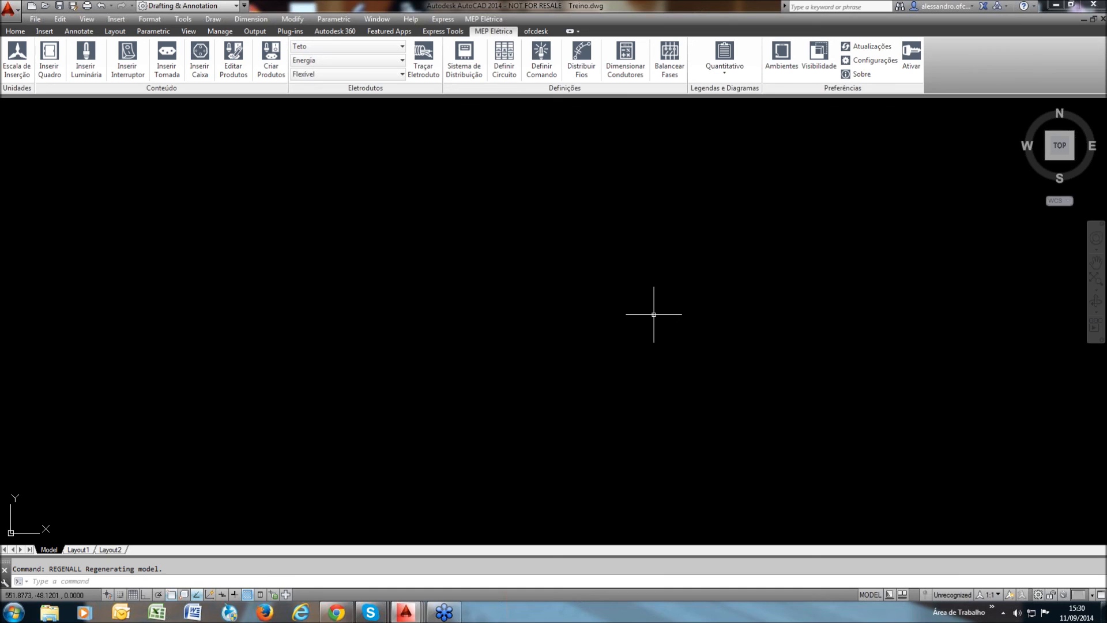
middle_drag(659, 283, 632, 257)
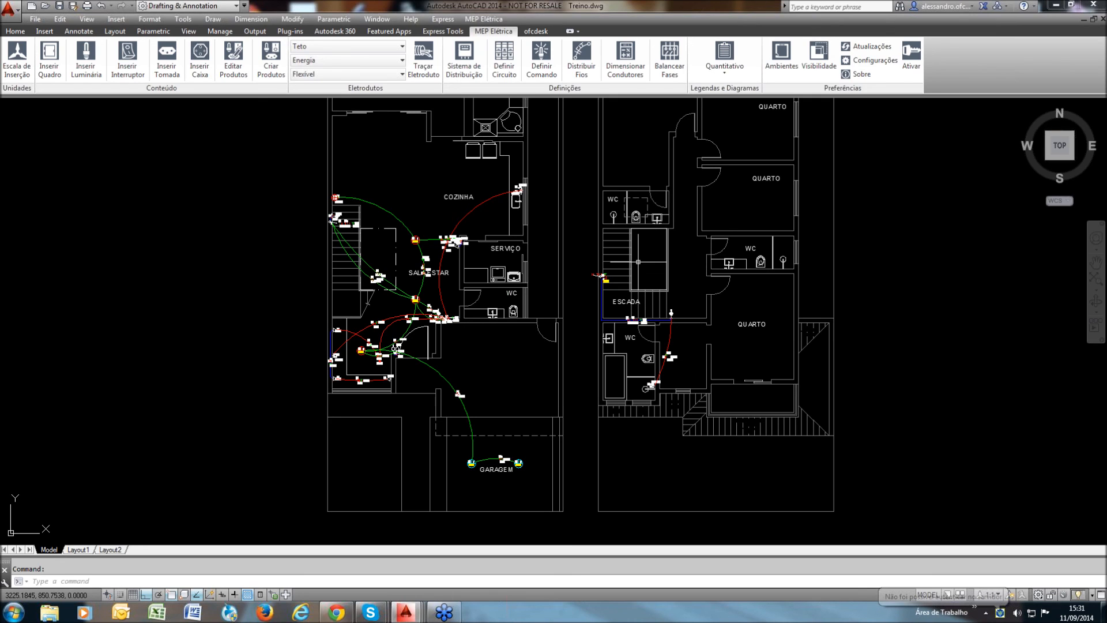
click(505, 60)
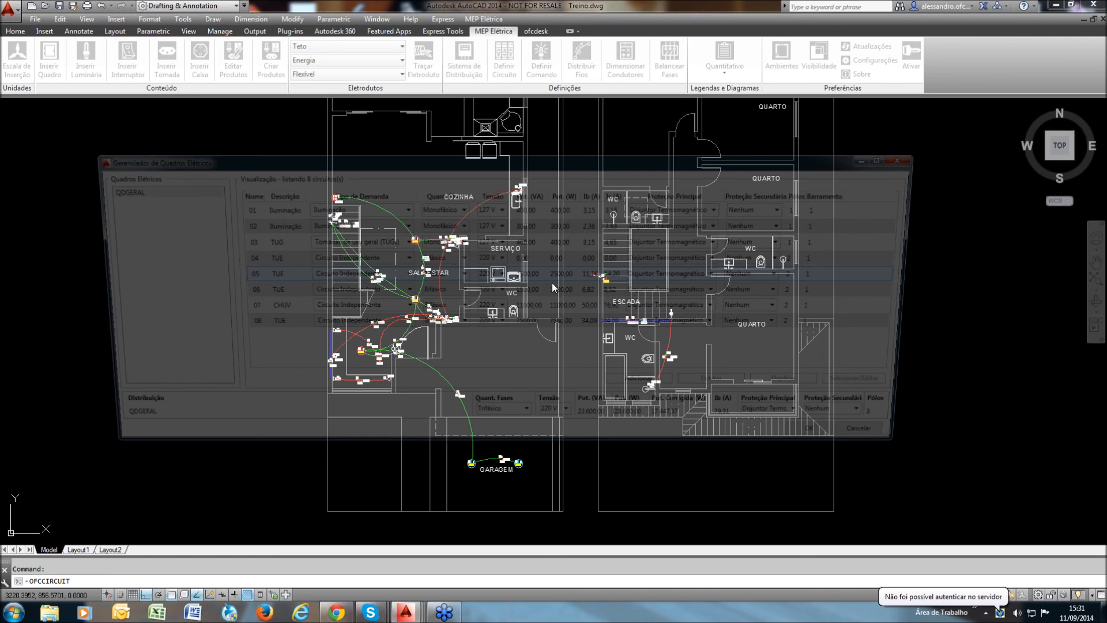
click(403, 326)
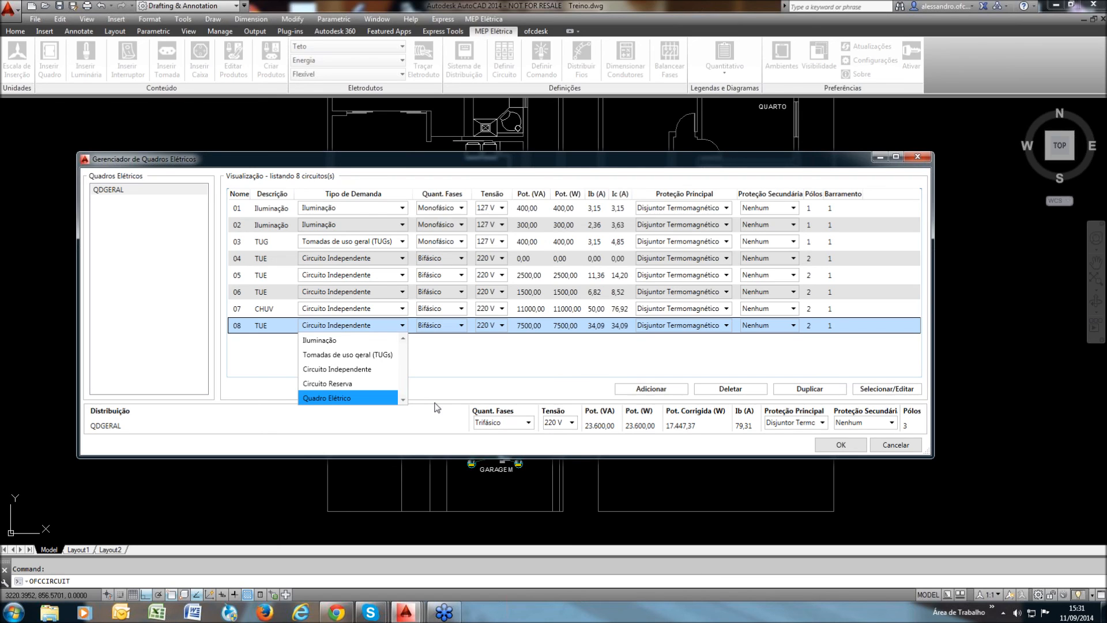
click(897, 445)
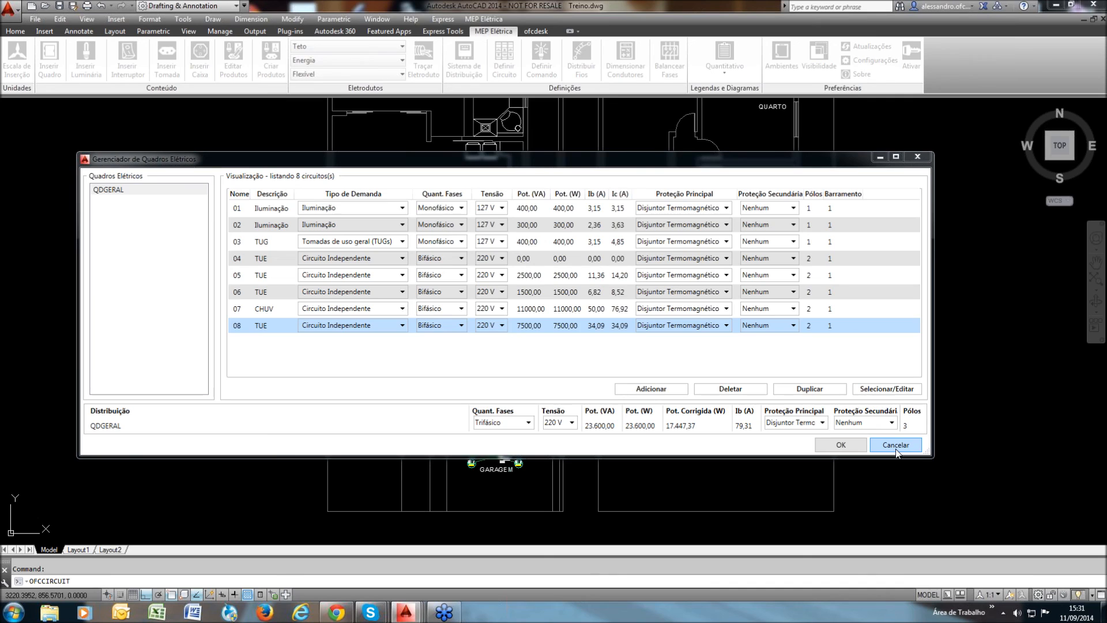
click(897, 450)
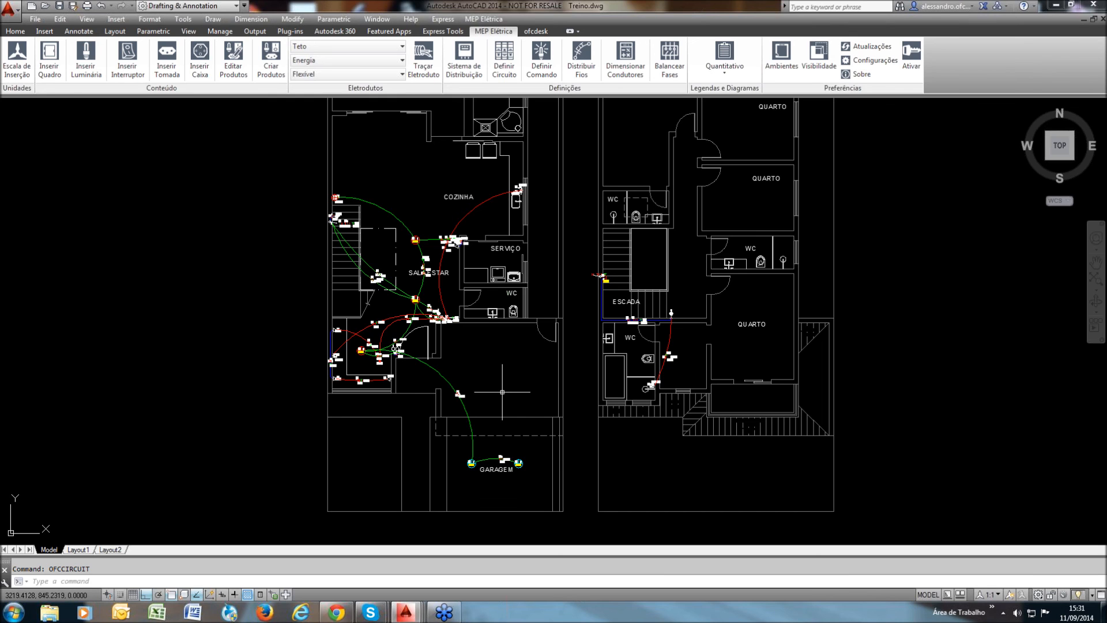
Inspect the conductor and conduit annotations of shower circuit 07 near the upper-floor WC
middle_drag(651, 420, 601, 427)
scroll(605, 393, up, 4)
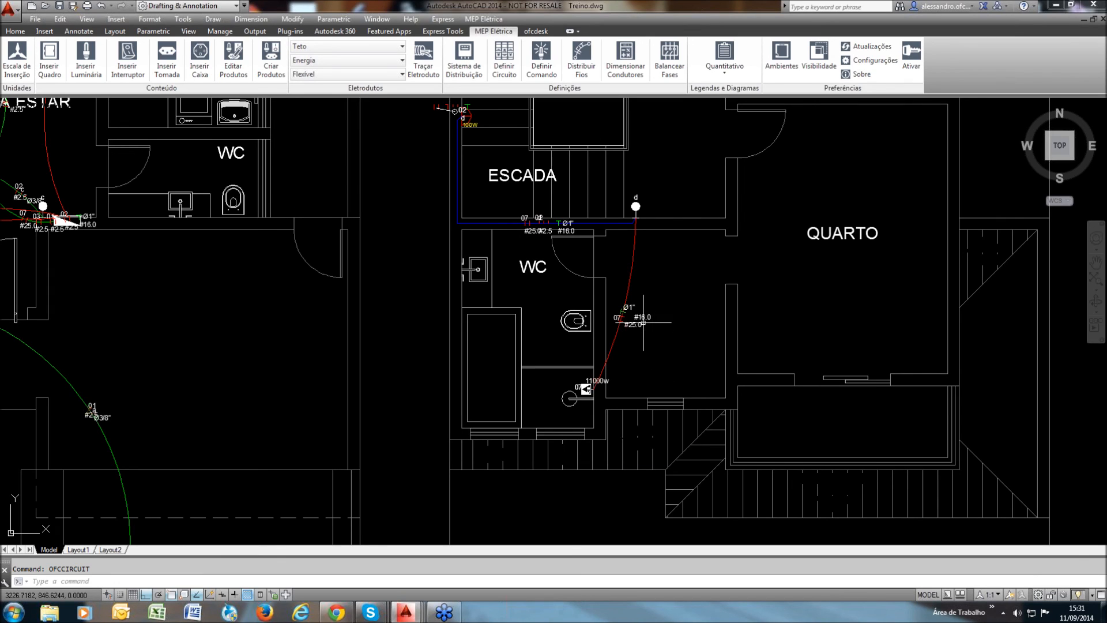
scroll(641, 317, up, 2)
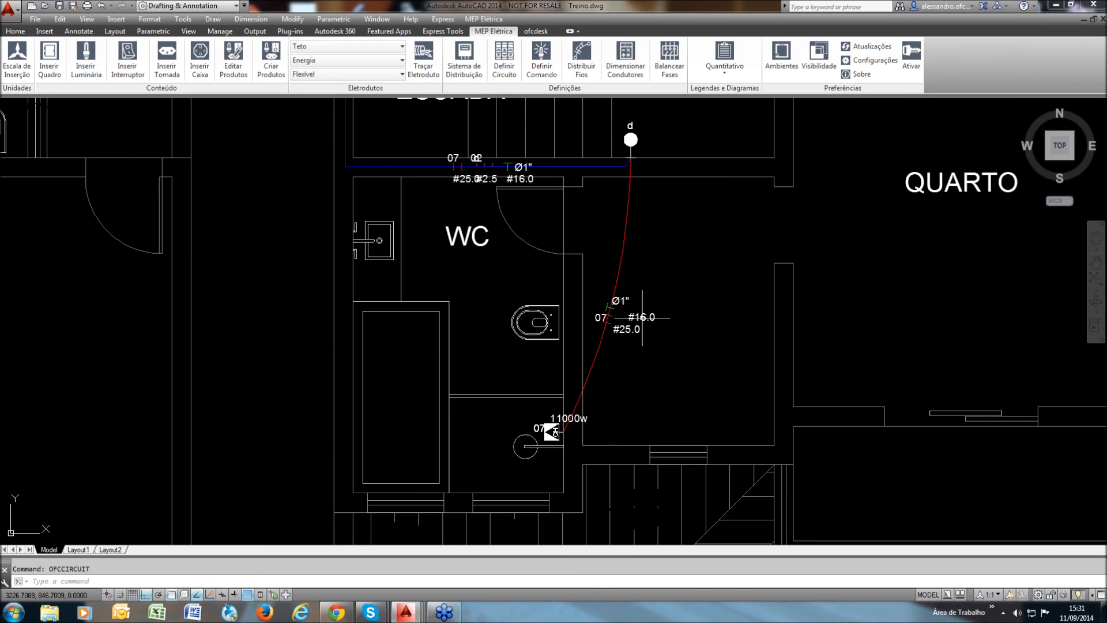
scroll(641, 317, up, 2)
scroll(609, 369, down, 2)
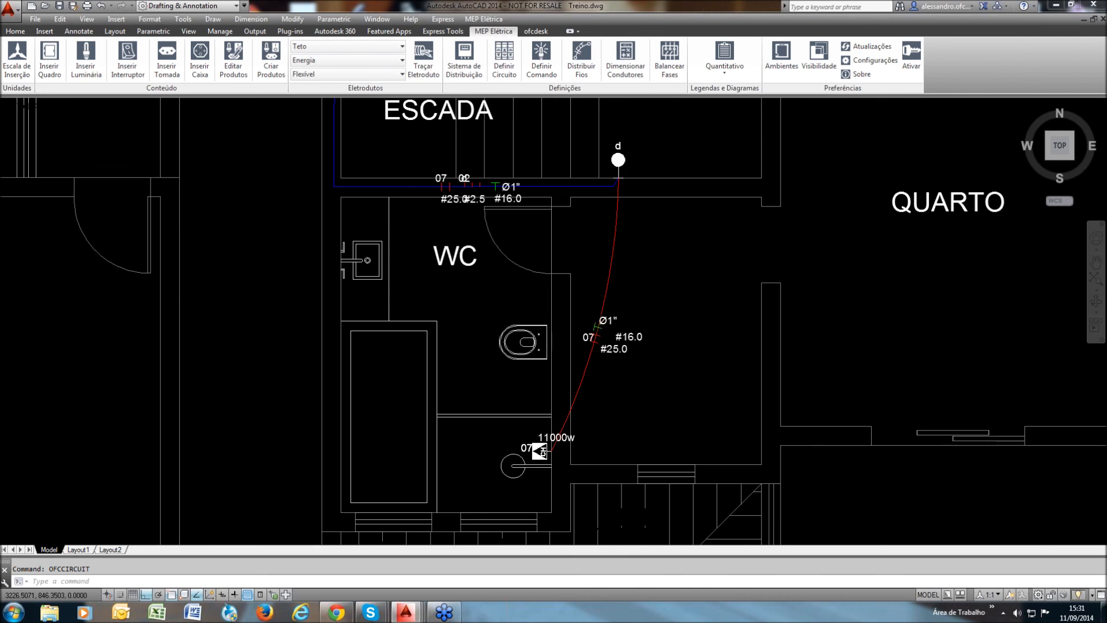
scroll(610, 371, down, 4)
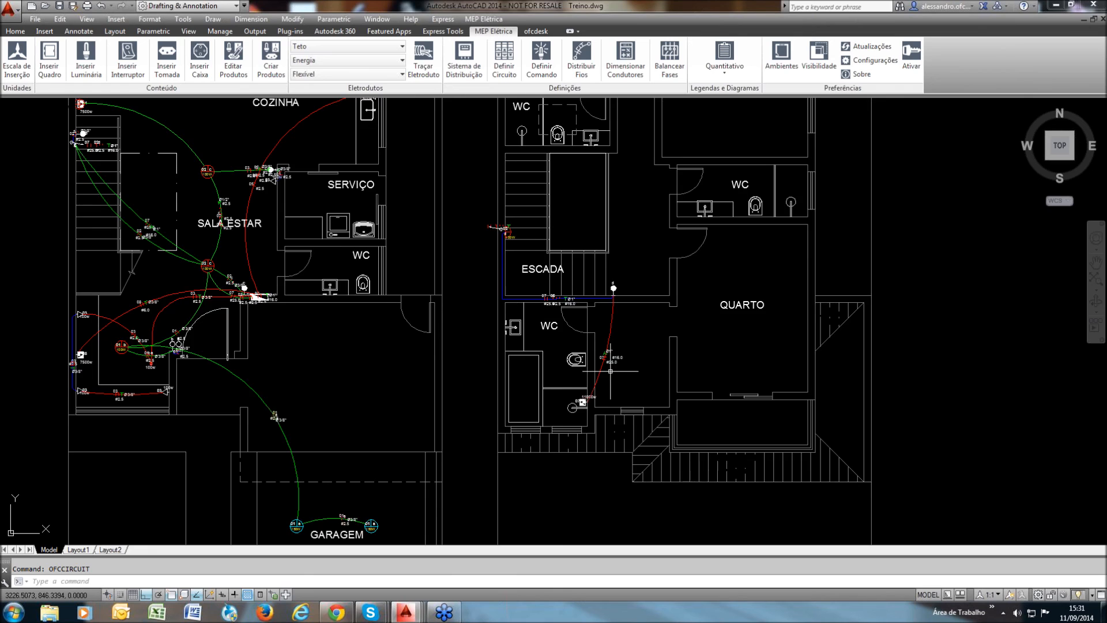
scroll(610, 371, down, 4)
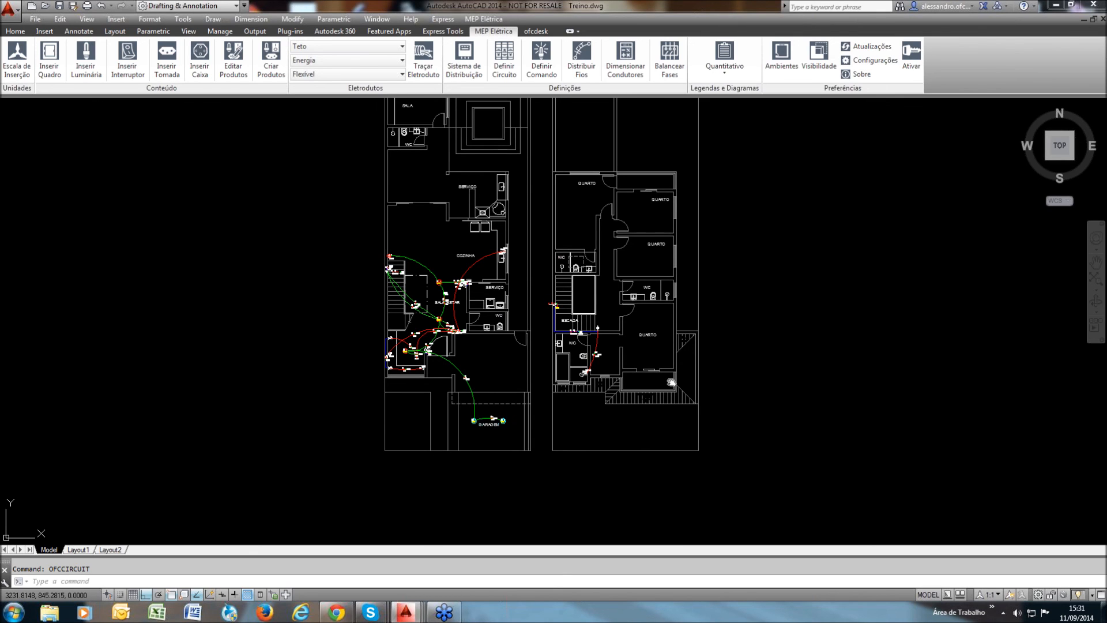
middle_drag(671, 382, 669, 389)
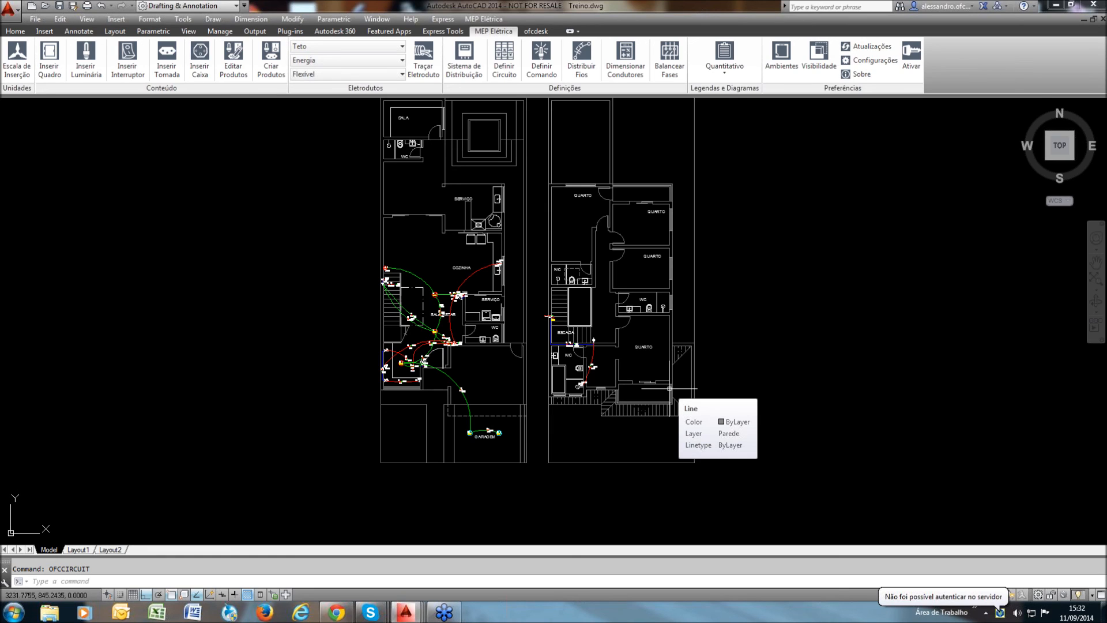
mouse_move(705, 344)
middle_down()
mouse_move(697, 362)
mouse_move(763, 360)
mouse_move(716, 368)
mouse_move(730, 361)
middle_up()
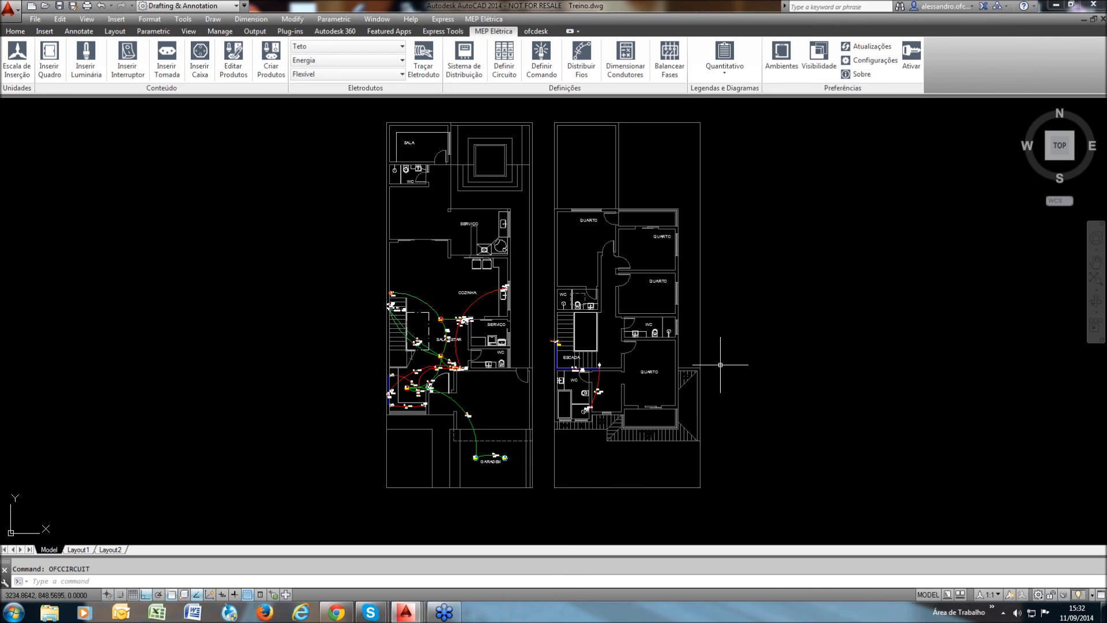
middle_drag(736, 350, 734, 360)
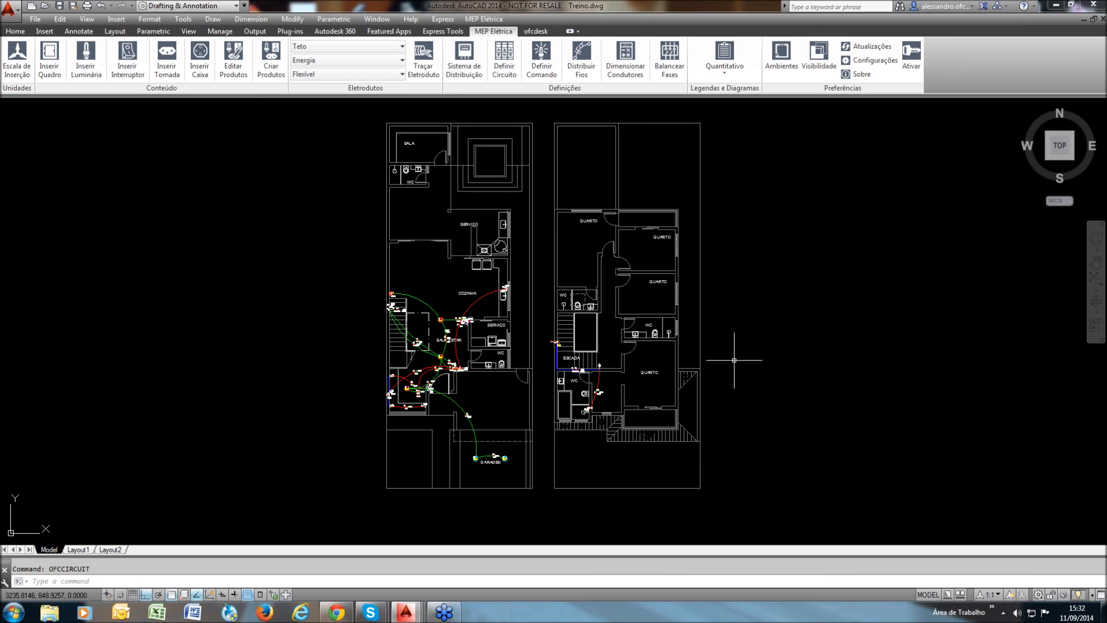